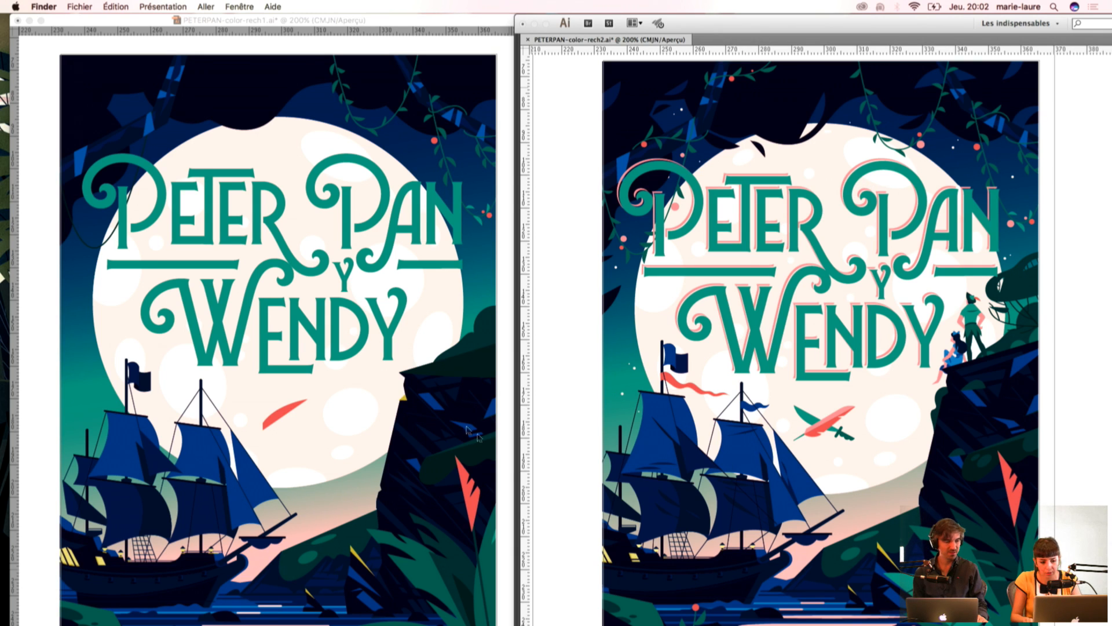
Step: Close the PETERPAN-color-rech1.ai document without saving its changes
click(25, 35)
click(18, 21)
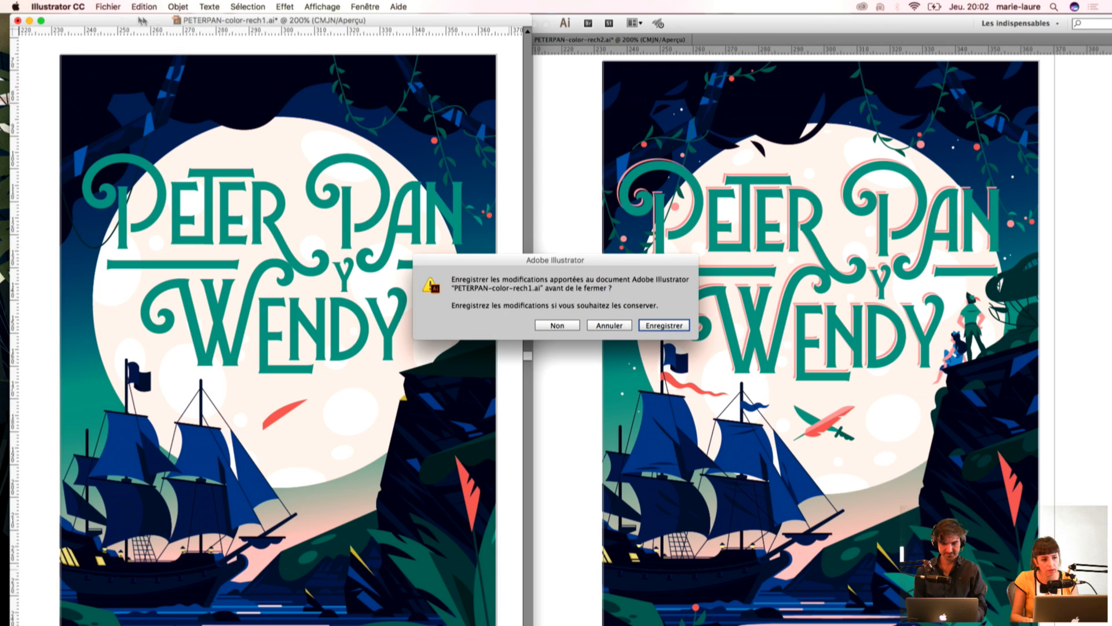
click(566, 333)
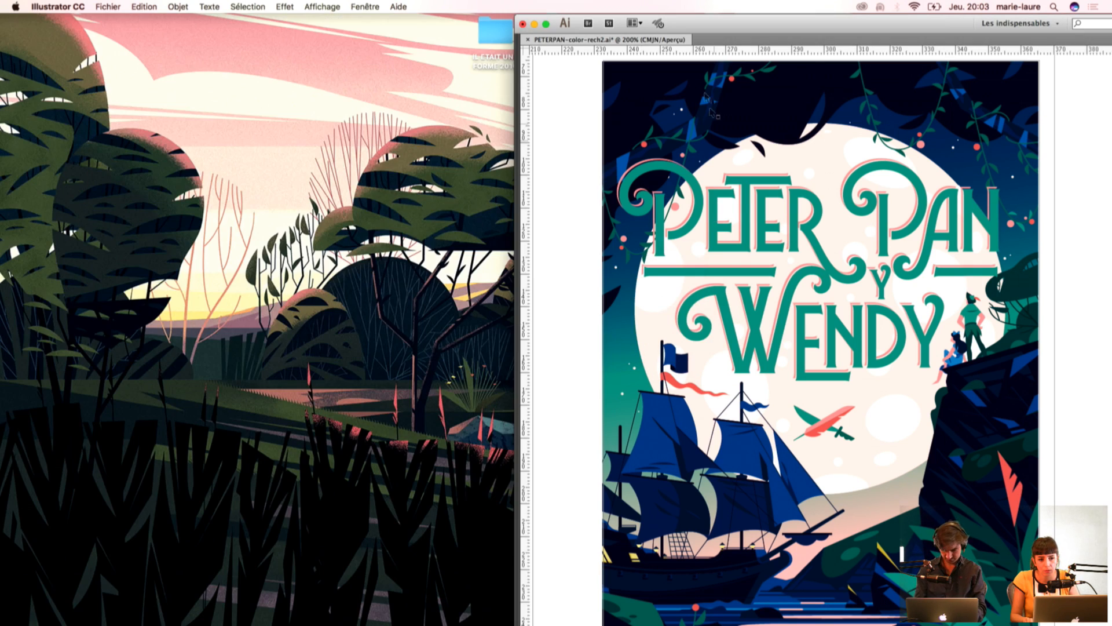
Step: Move the PETERPAN-color-rech2.ai window to the middle of the desktop and bring back the hidden tool panels
drag(701, 29, 386, 29)
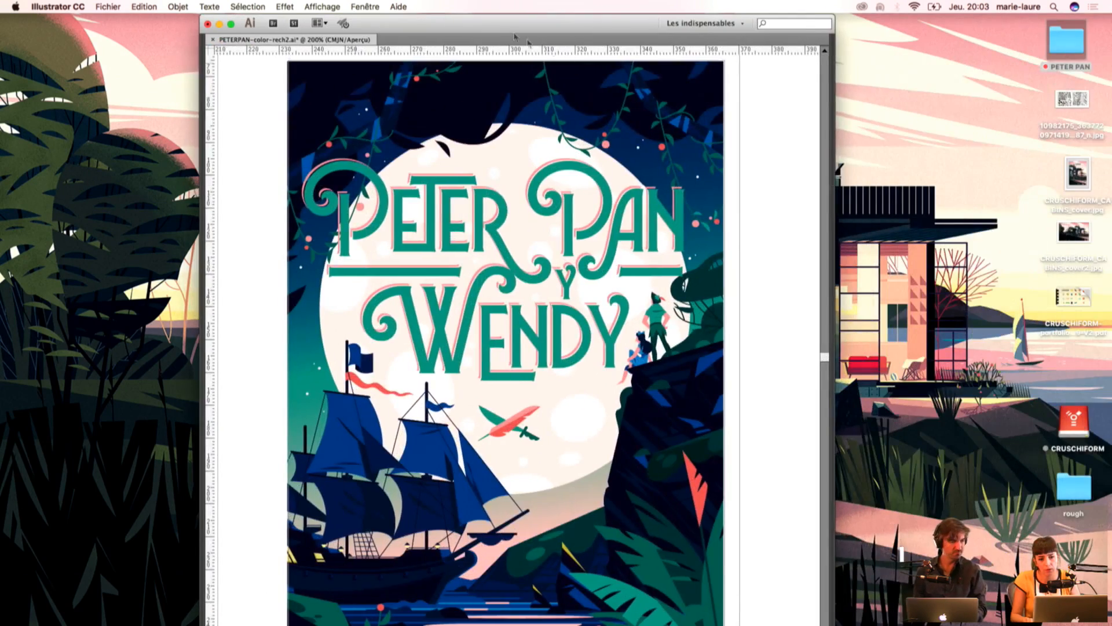
drag(823, 357, 822, 367)
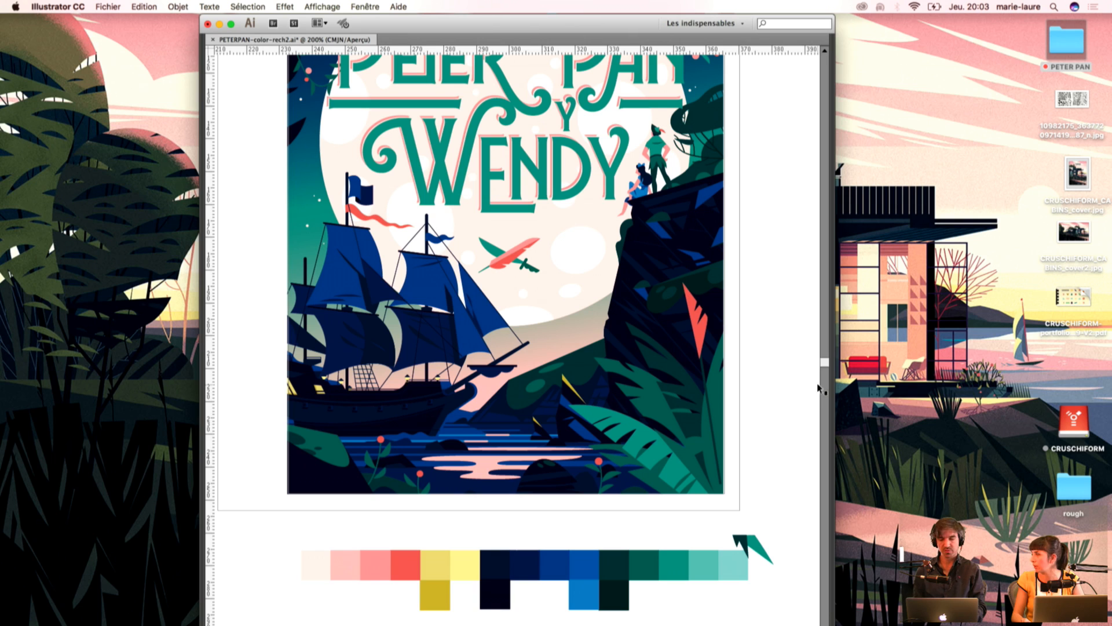
drag(822, 360, 824, 356)
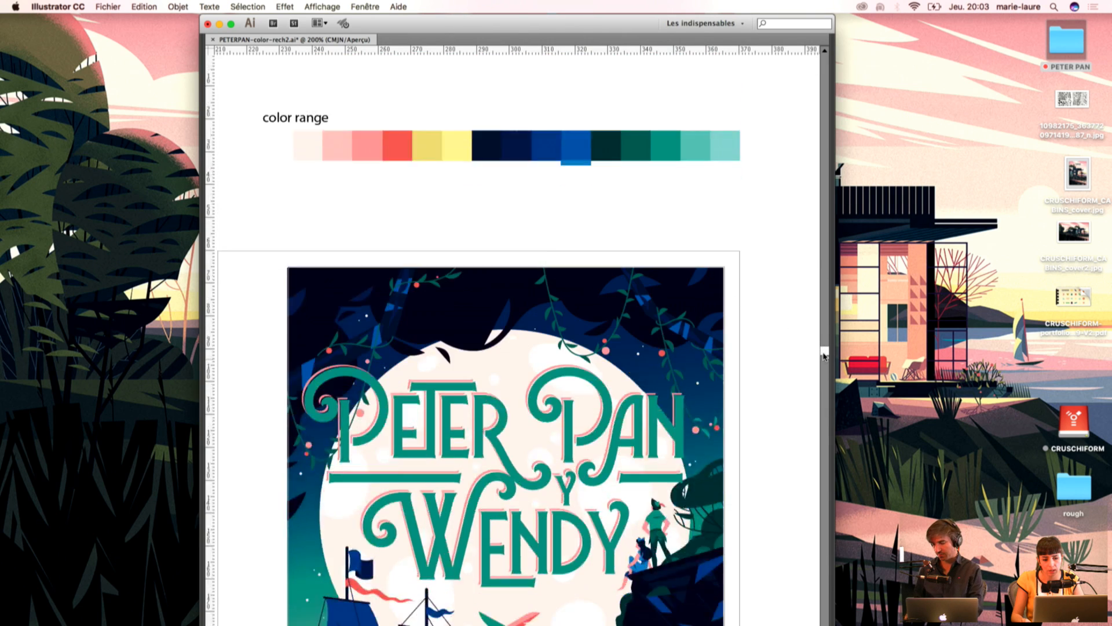
key(super+minus)
key(super+minus)
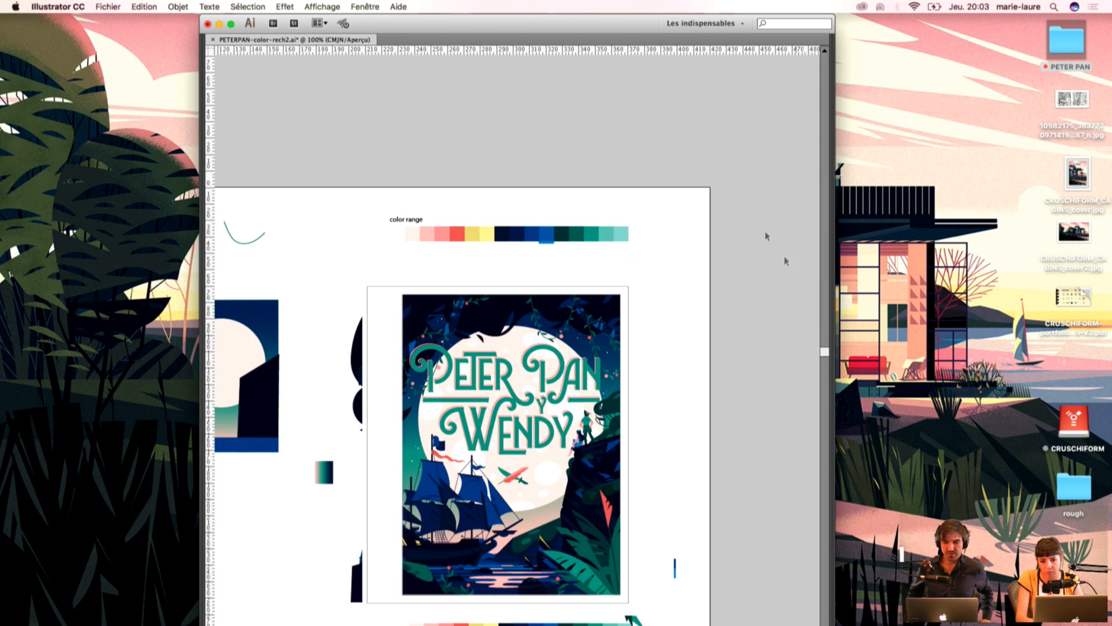
key(Tab)
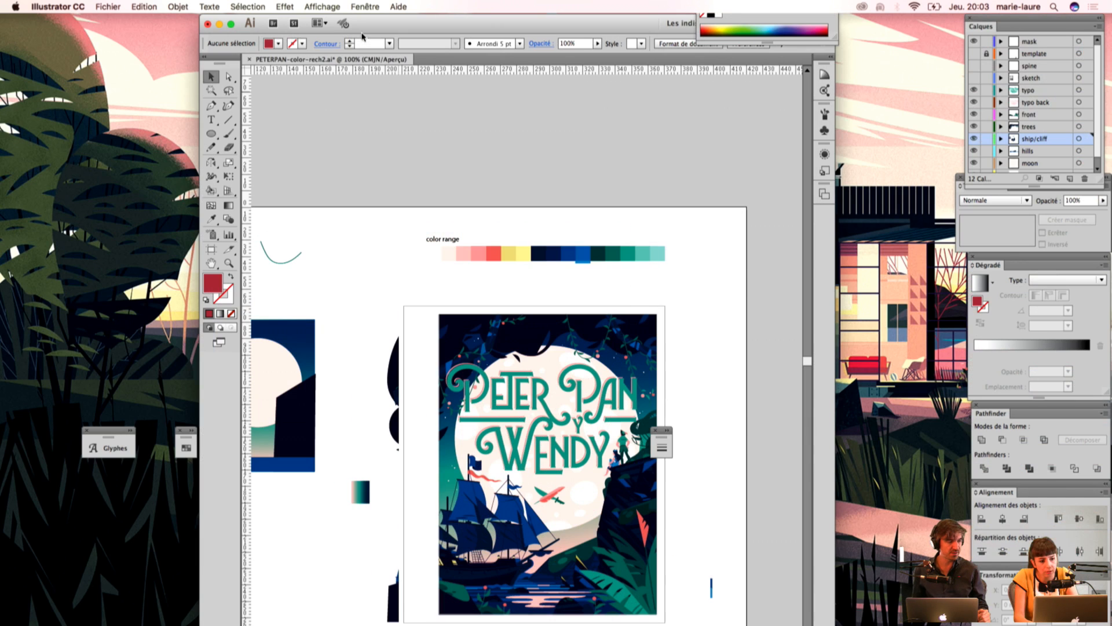
drag(585, 31, 577, 10)
drag(532, 373, 539, 287)
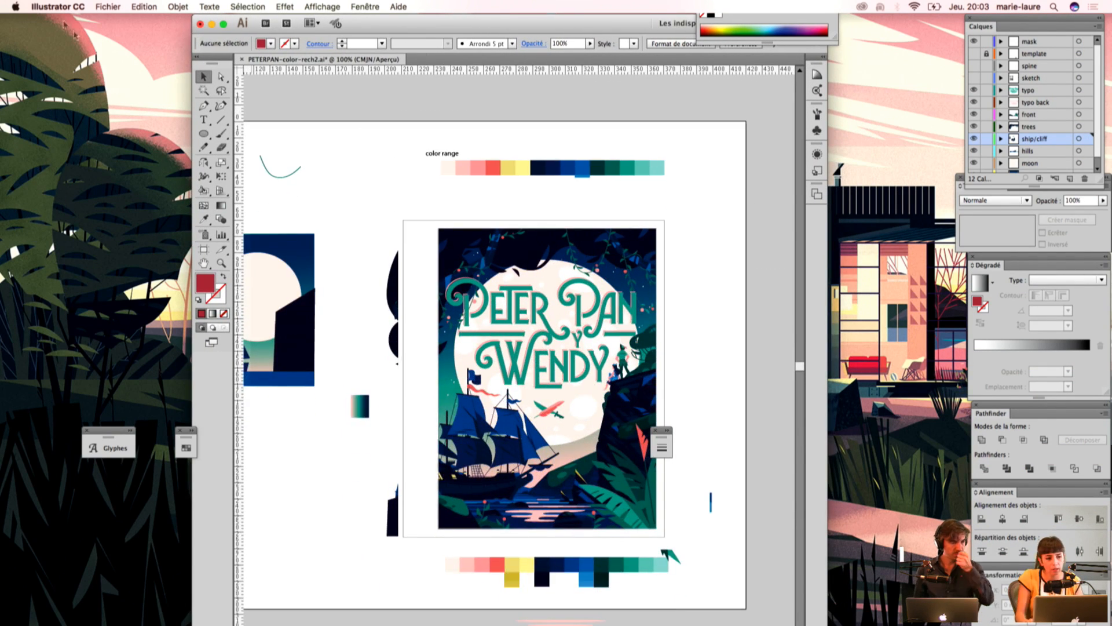
Step: Start exporting the poster as a Photoshop (psd) file into the export folder under PETER PAN, BRIEF / PROCESS
click(107, 6)
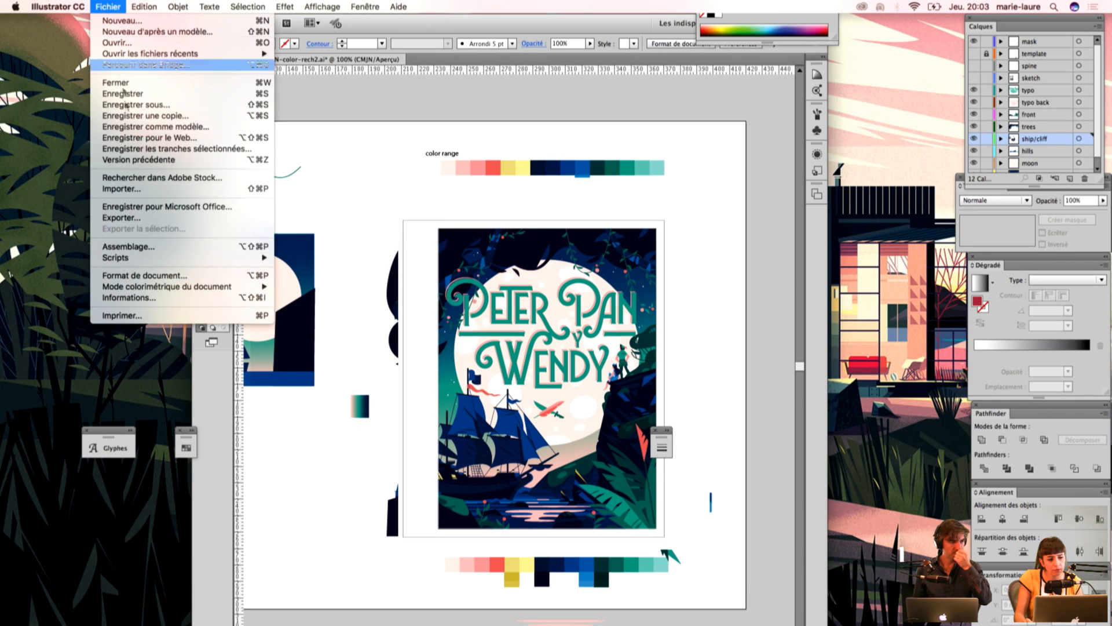
click(121, 218)
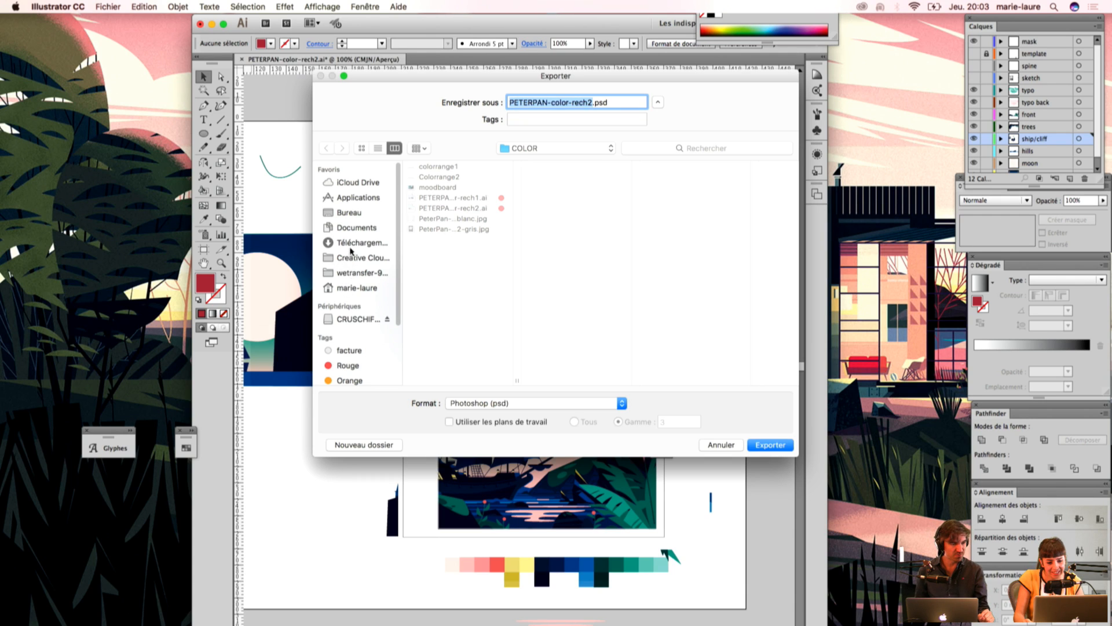
click(346, 214)
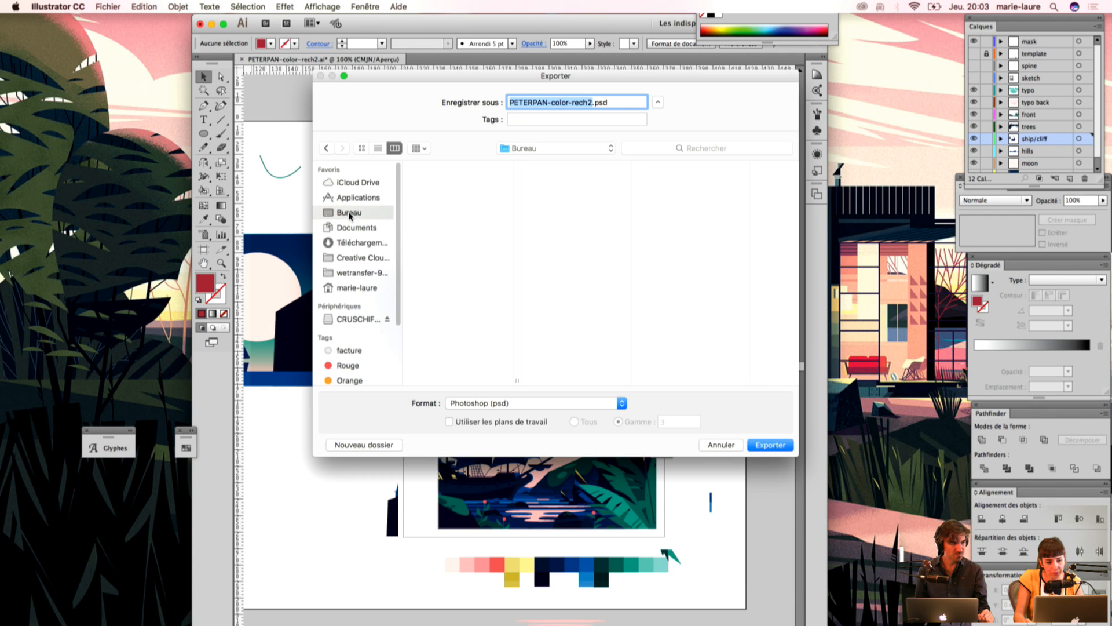
click(435, 231)
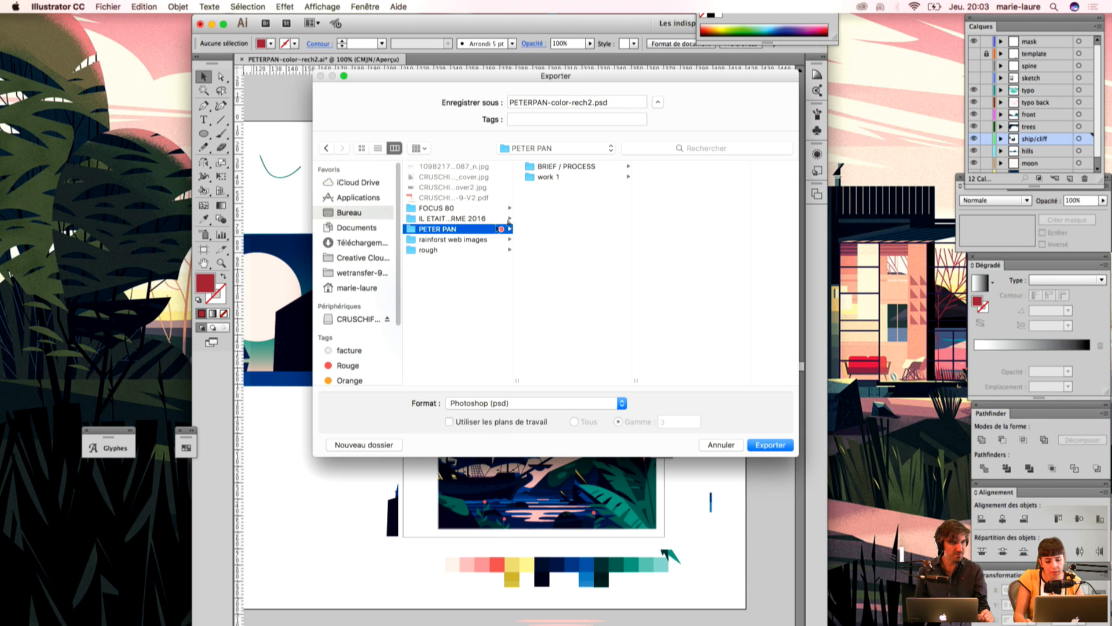
click(582, 168)
click(667, 188)
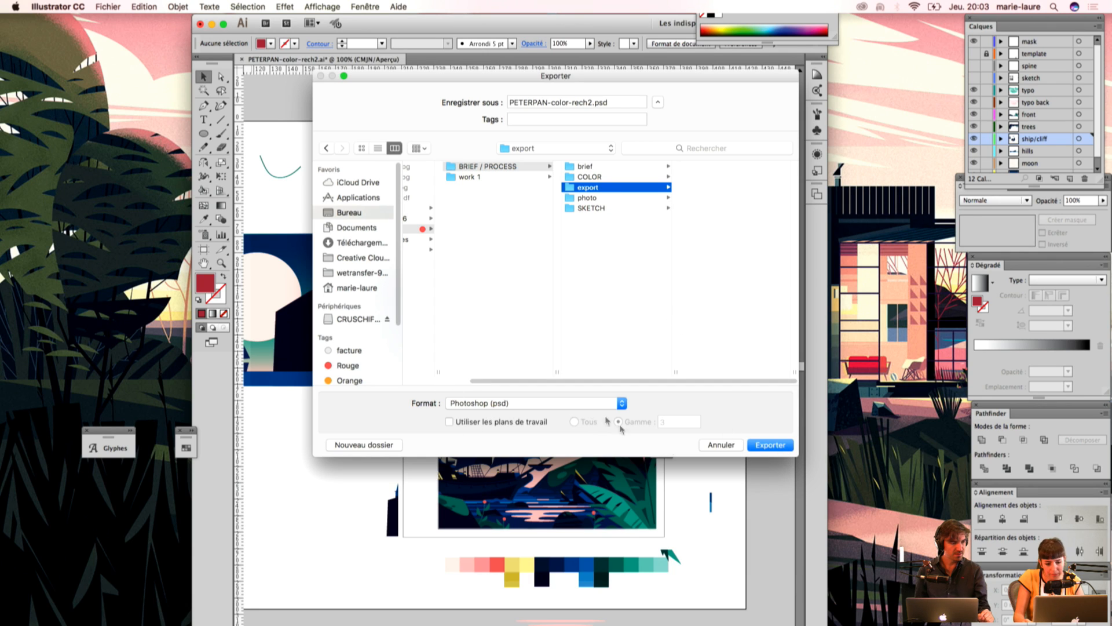
Step: Restrict the export to artboard range 3 and run it in CMJN at 400 ppp with layers written
click(449, 423)
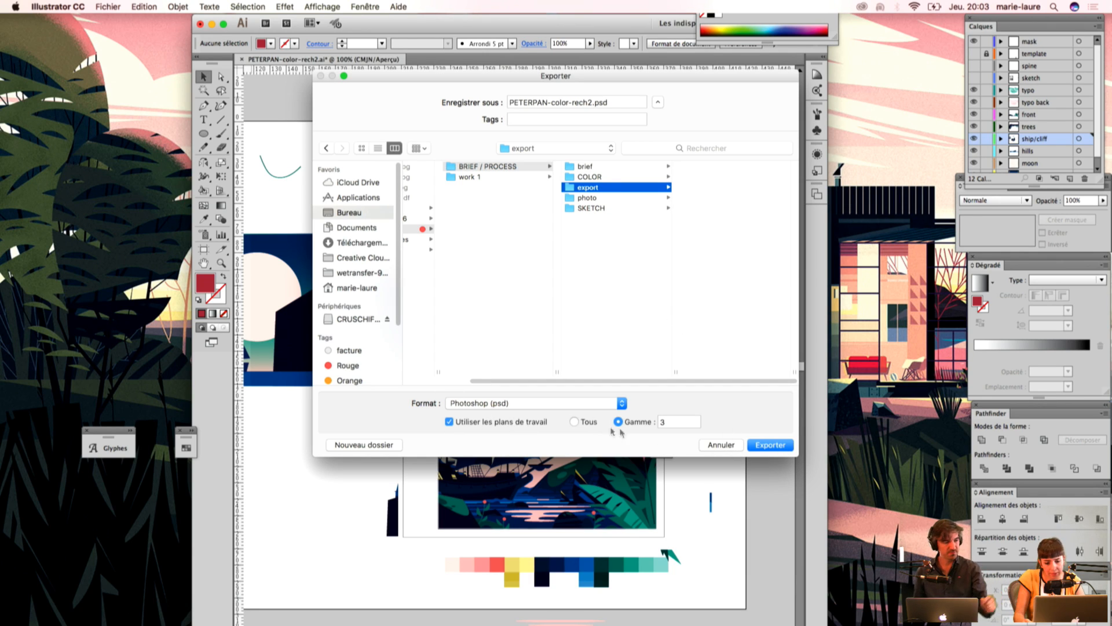
click(776, 447)
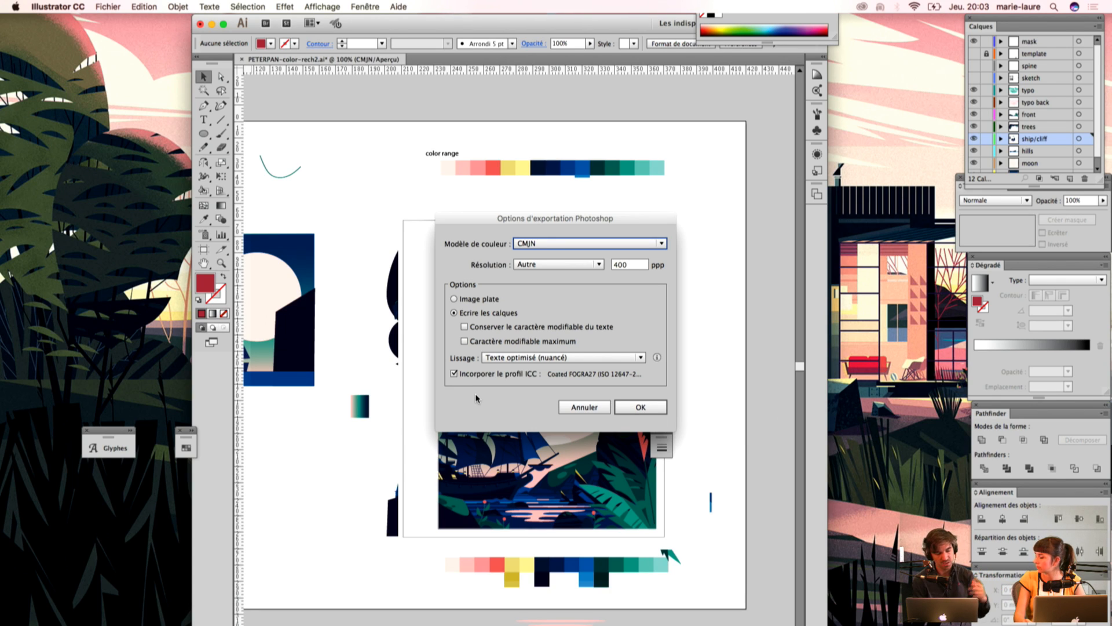
click(641, 406)
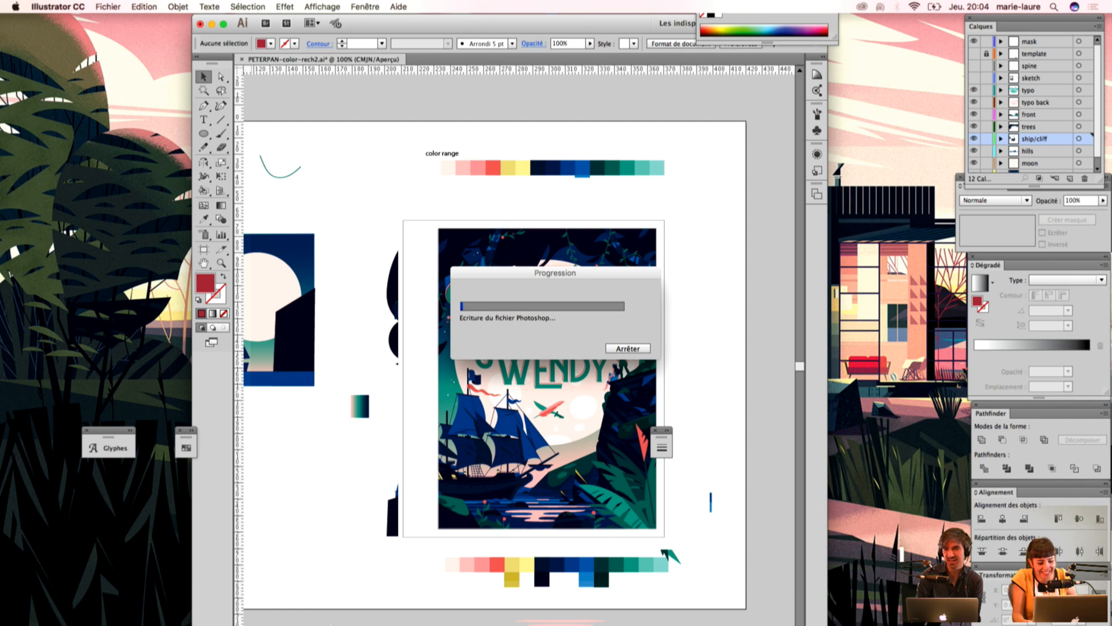
Step: Switch to Photoshop and examine the PARISWORLDWIDE cover in PWW14_COUV_final_V2-02.psd, up close and as a whole
click(322, 614)
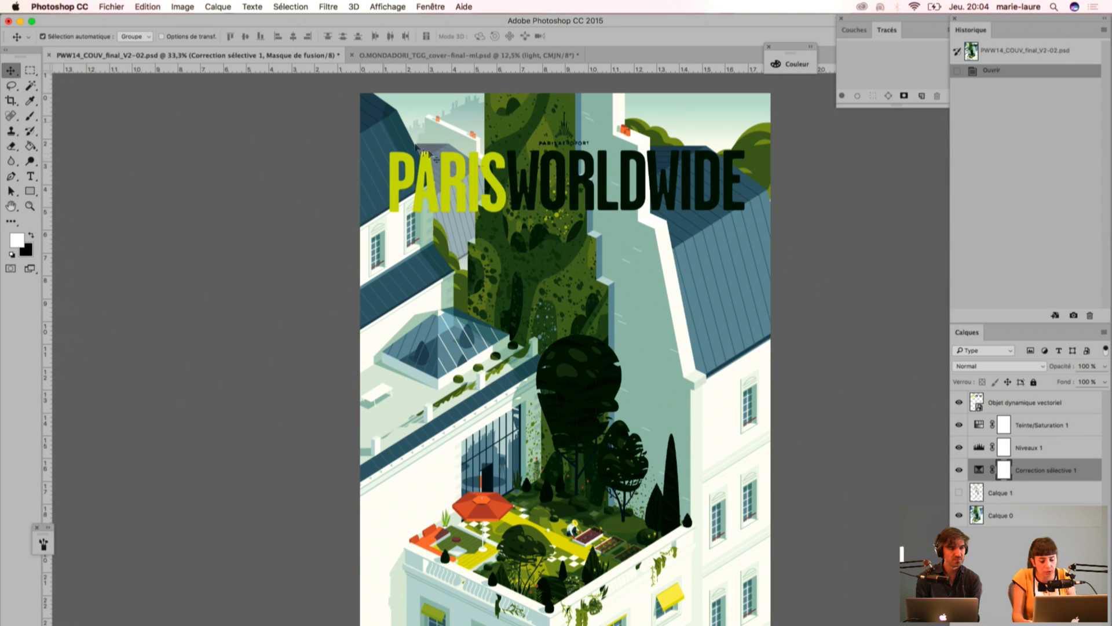
drag(454, 24, 487, 24)
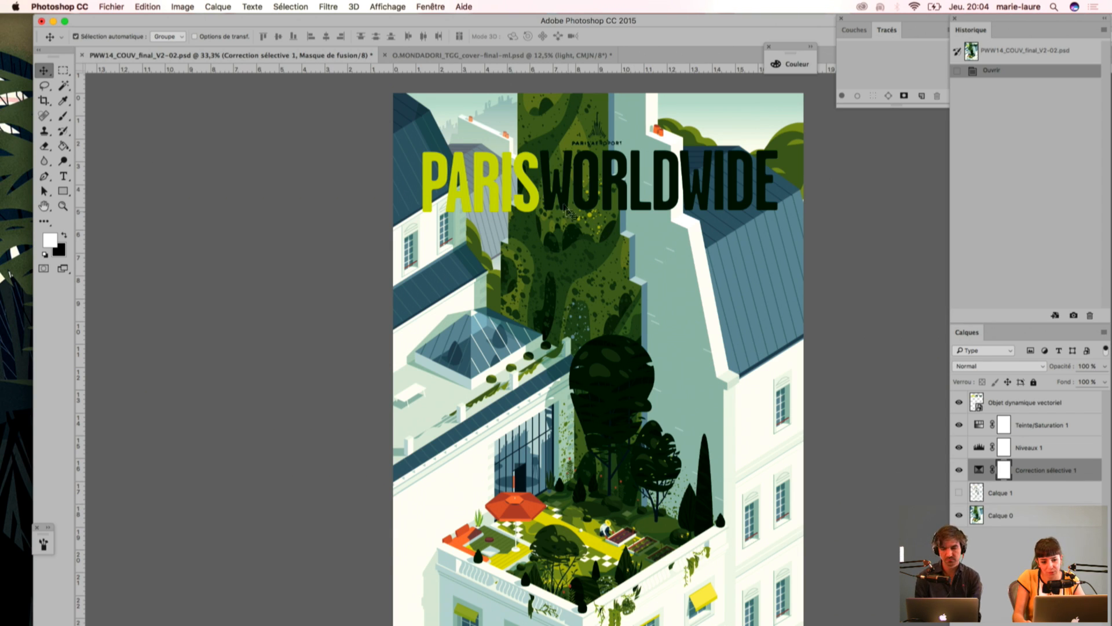
key(super+plus)
key(super+plus)
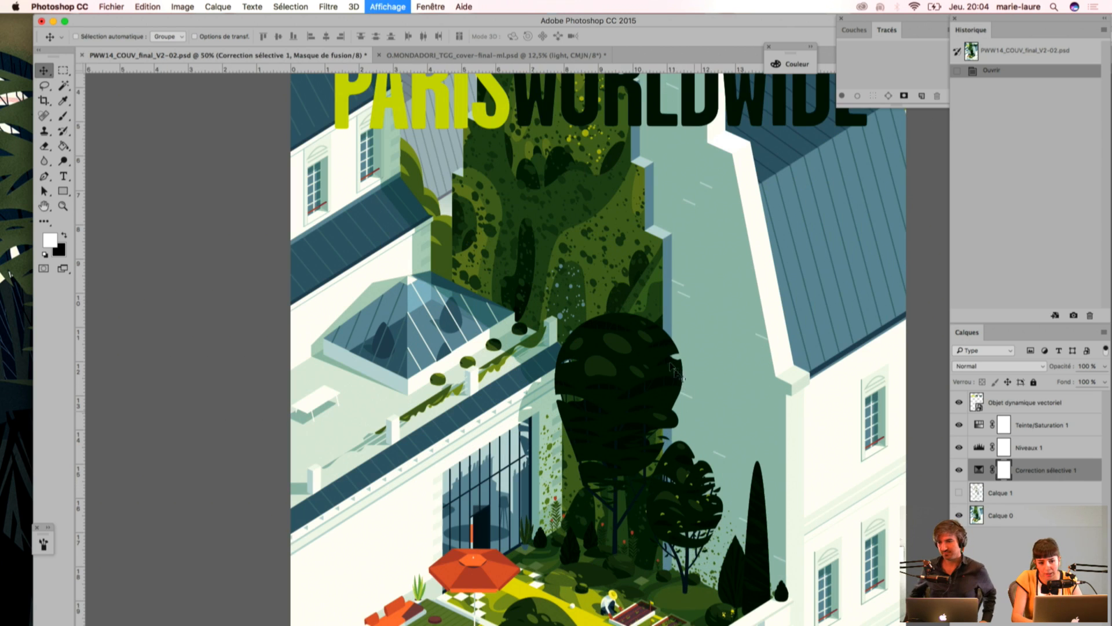
drag(530, 167, 528, 378)
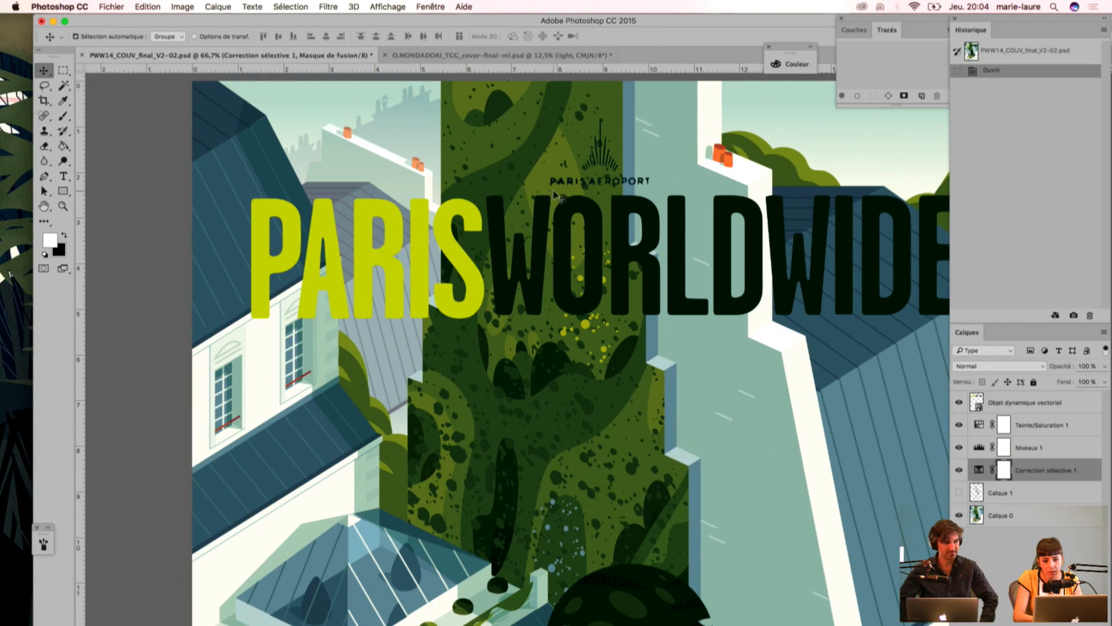
key(super+minus)
key(super+minus)
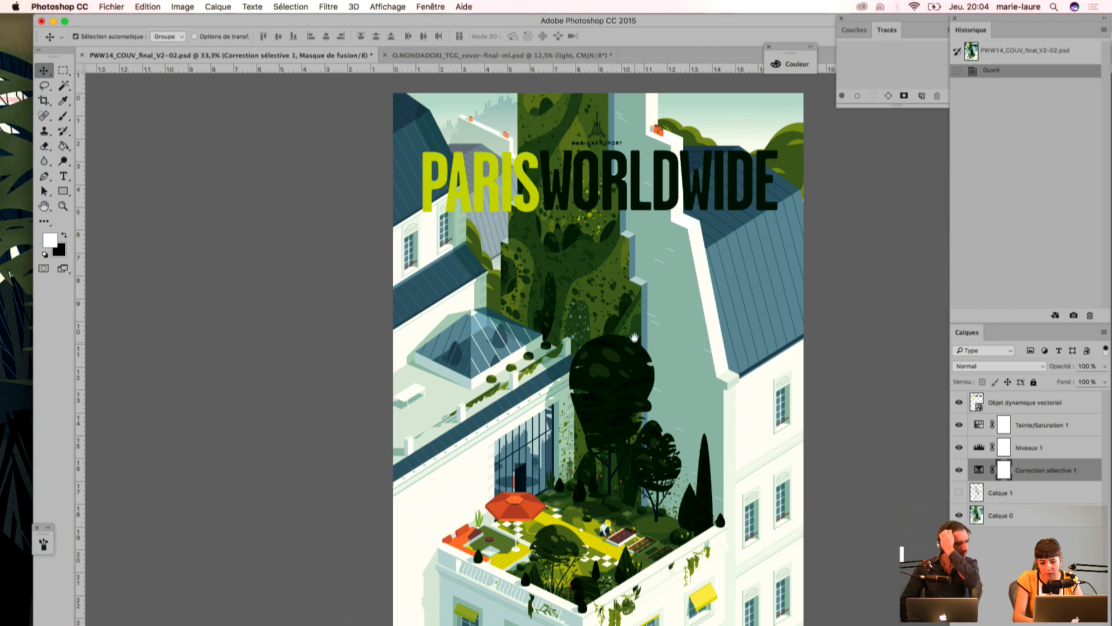
Step: Make the Calque 1 layer visible and examine its grain texture around the terrace garden and the gardener
click(958, 493)
key(super+plus)
drag(538, 469, 481, 254)
drag(508, 413, 523, 349)
key(super+plus)
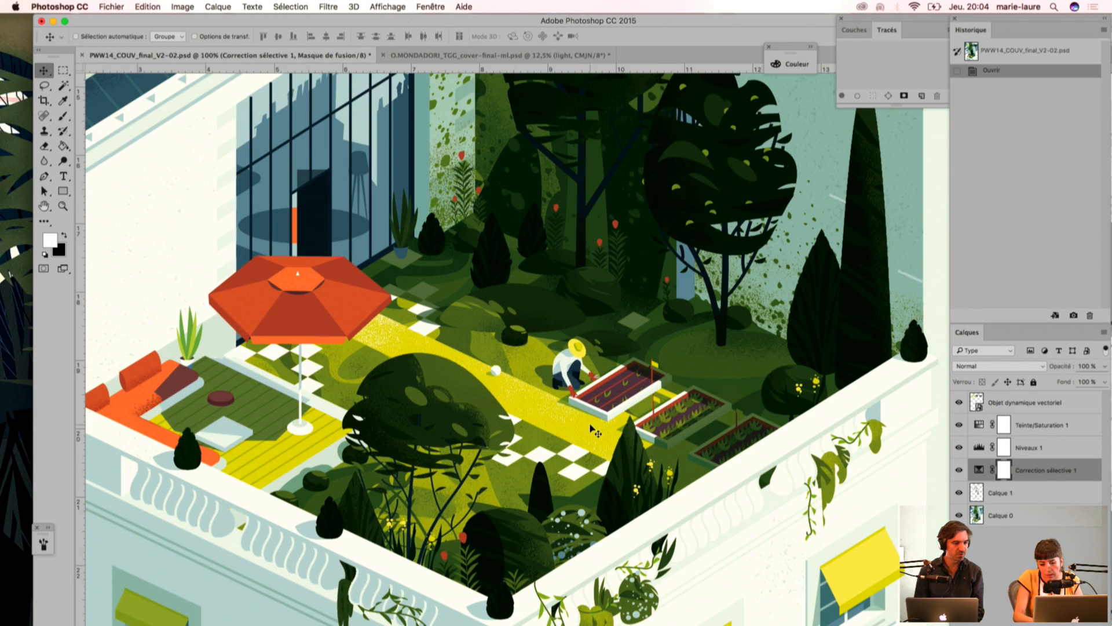
key(super+plus)
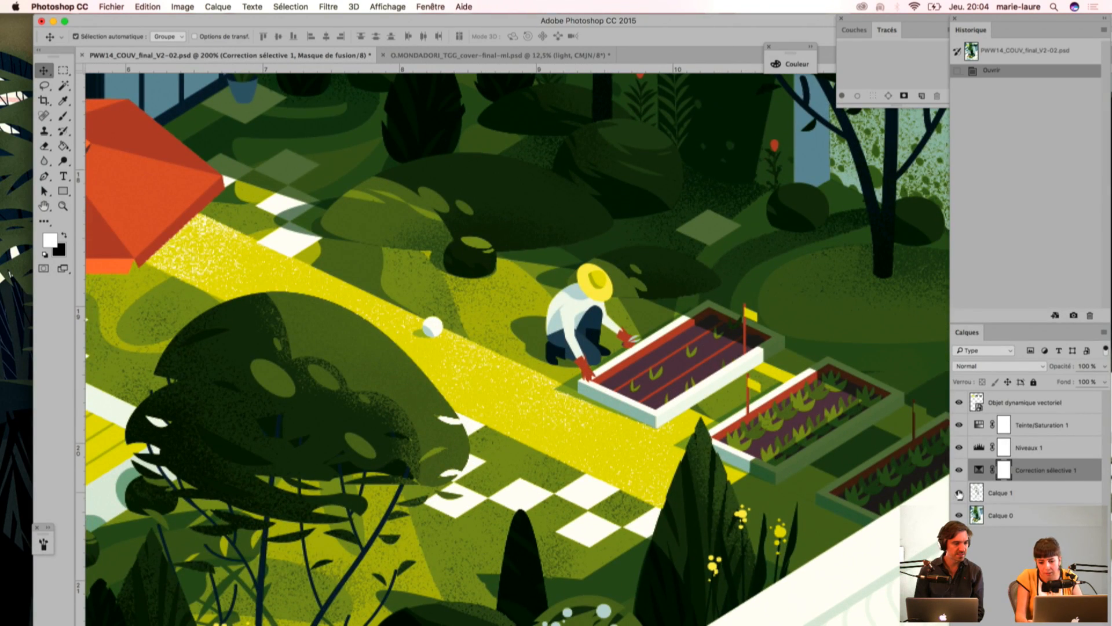
Step: Hide Calque 1 and show it again to compare the terrace garden without and with the grain texture
click(959, 493)
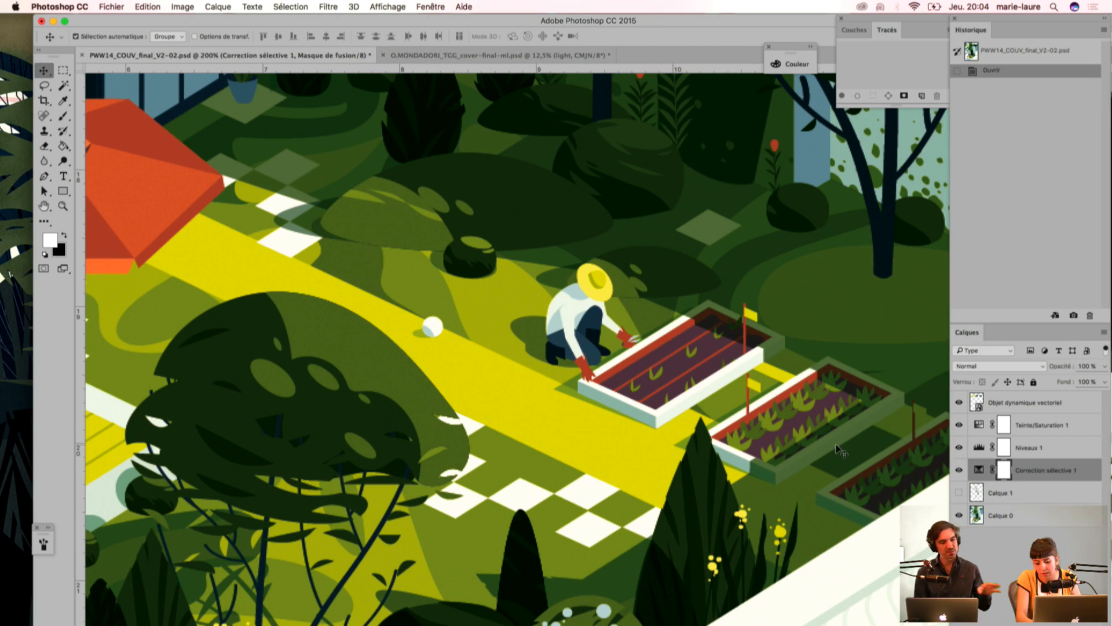
key(super+minus)
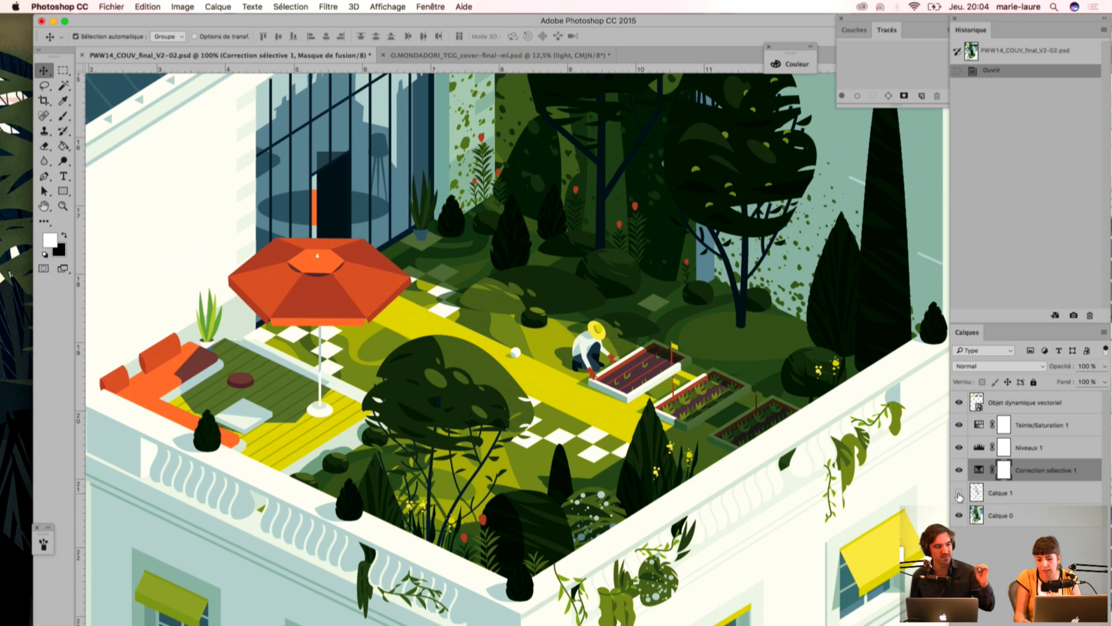
click(958, 493)
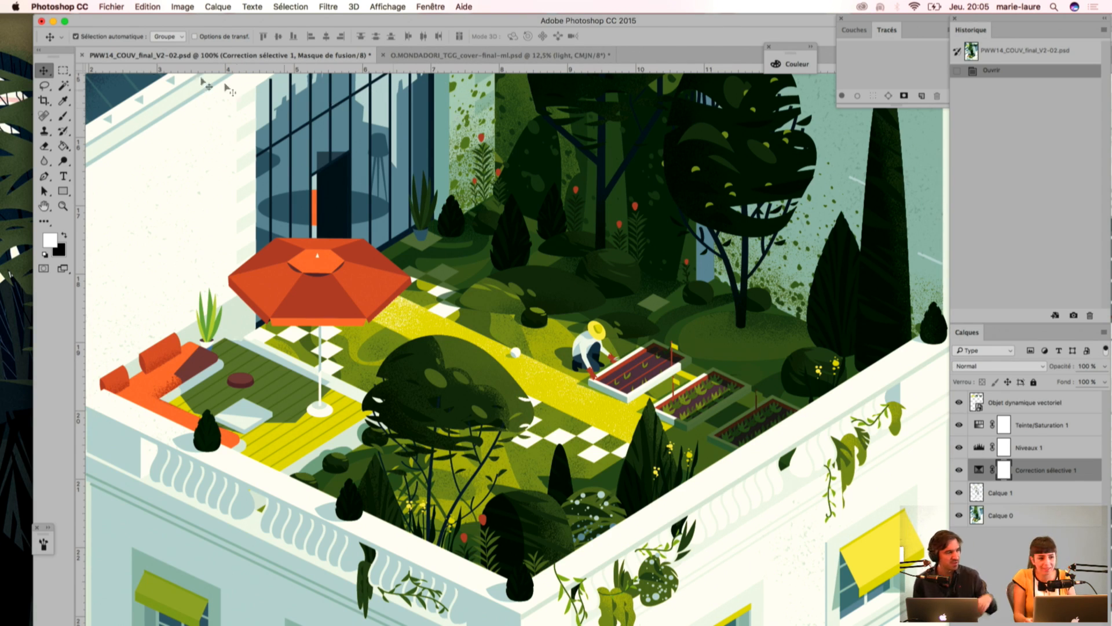
Step: Minimise the PWW14 cover window and the Peter Pan document window to reveal the desktop
click(53, 24)
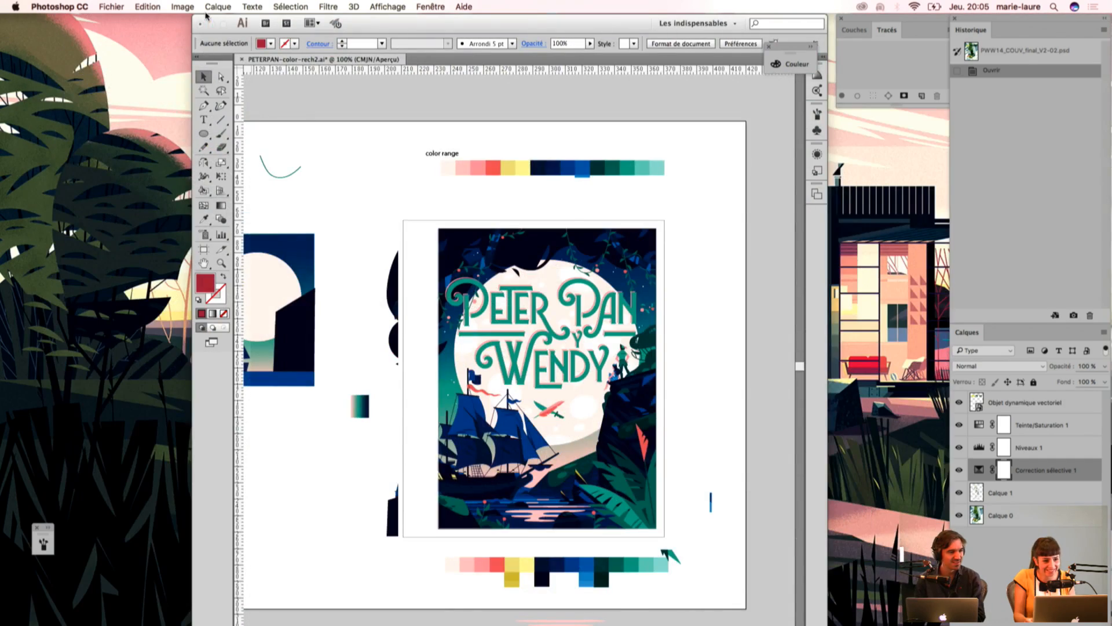
click(213, 24)
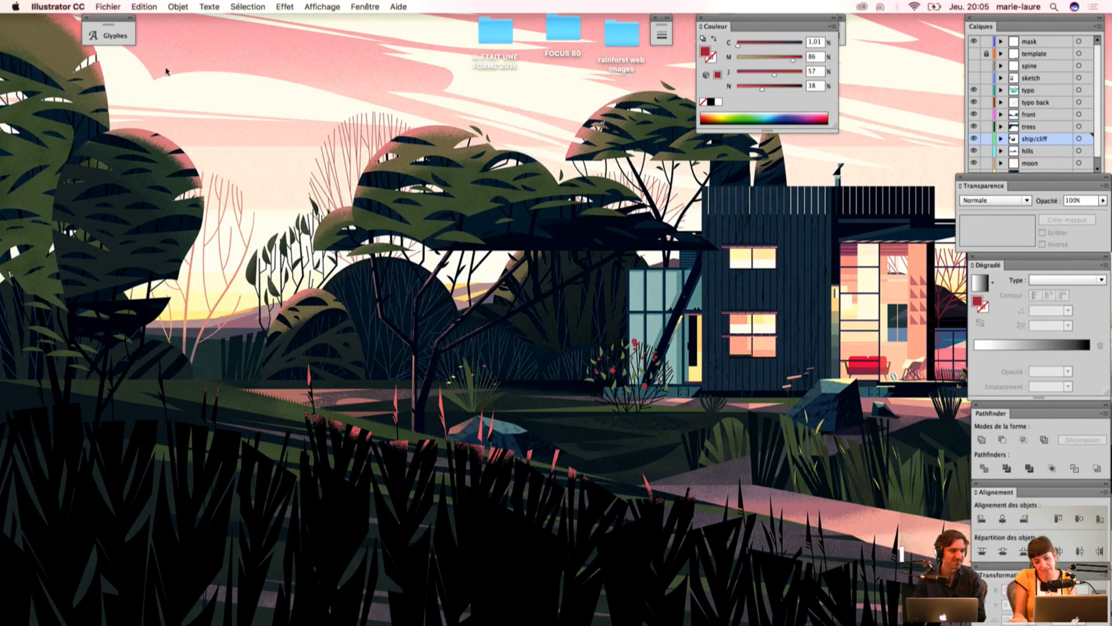
click(203, 65)
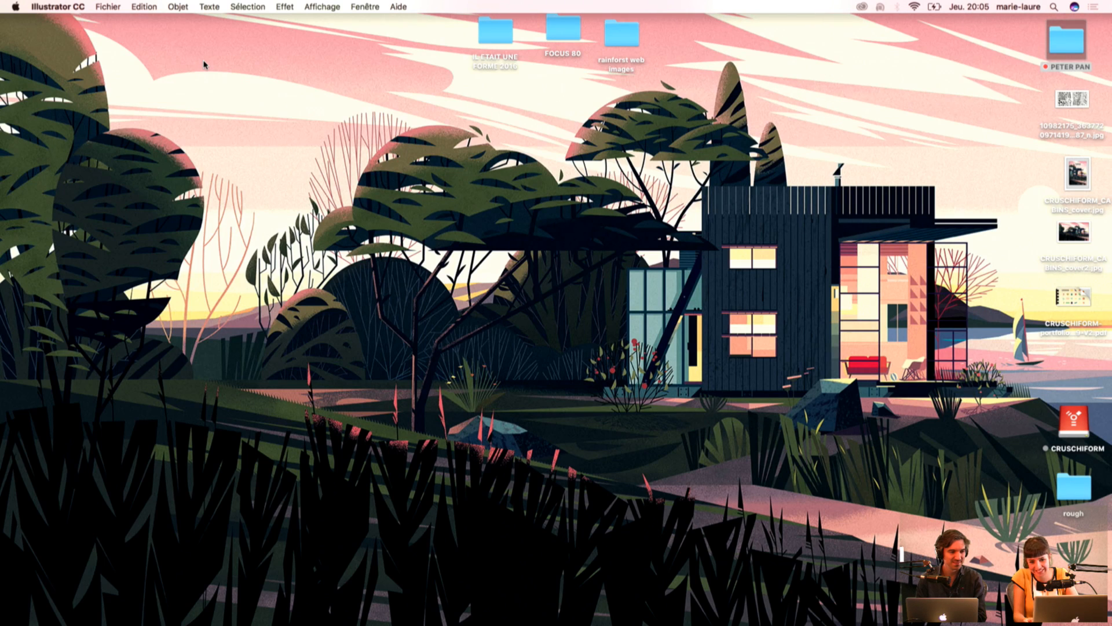
key(Tab)
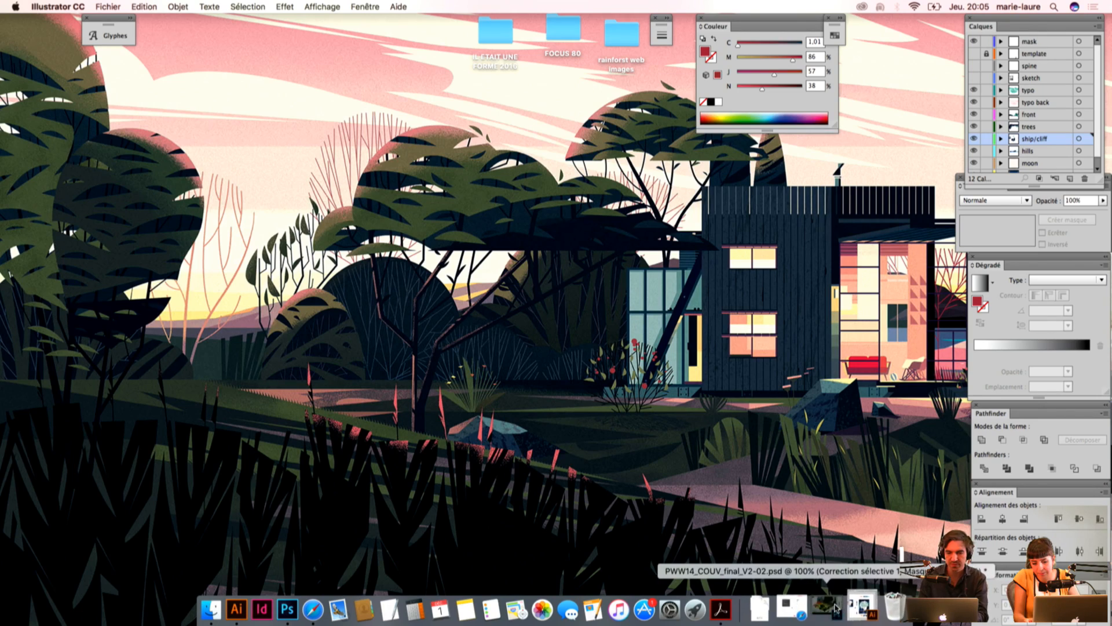
Step: Restore the Photoshop window, switch to O.MONDADORI_TGG_cover-final-ml.psd and examine the lit mansion façade
click(836, 610)
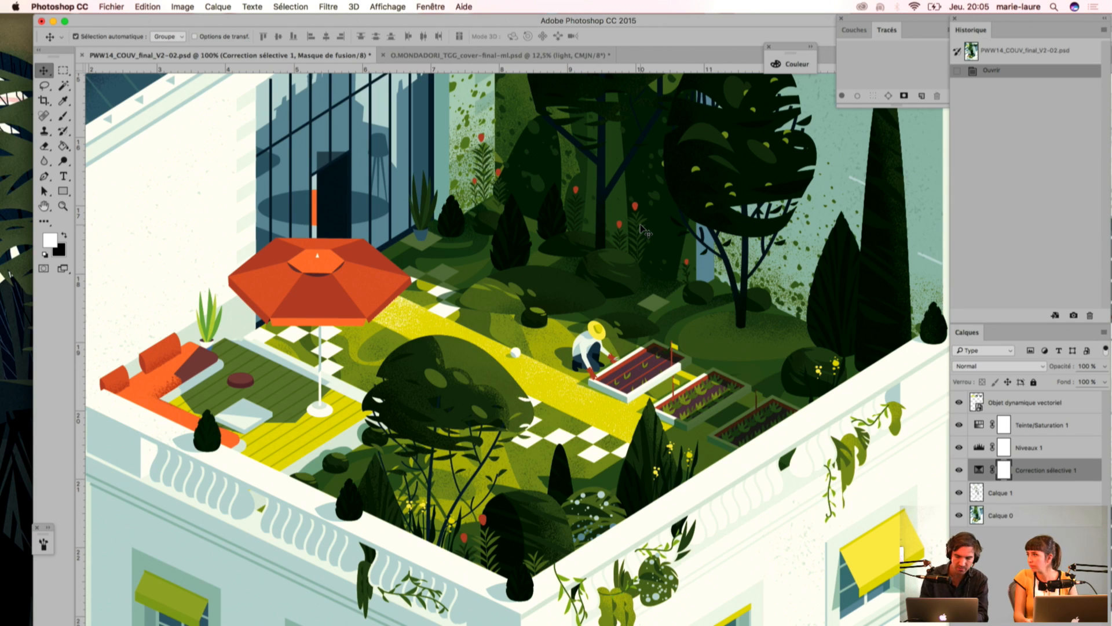
click(434, 58)
key(super)
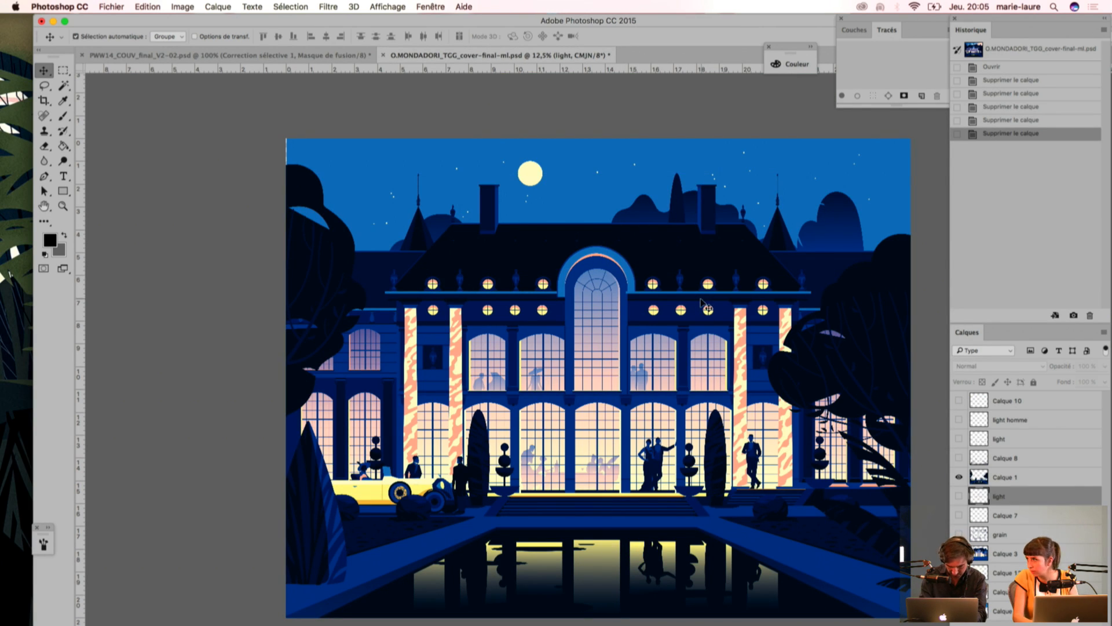
drag(690, 449, 638, 368)
key(super+plus)
drag(516, 330, 425, 280)
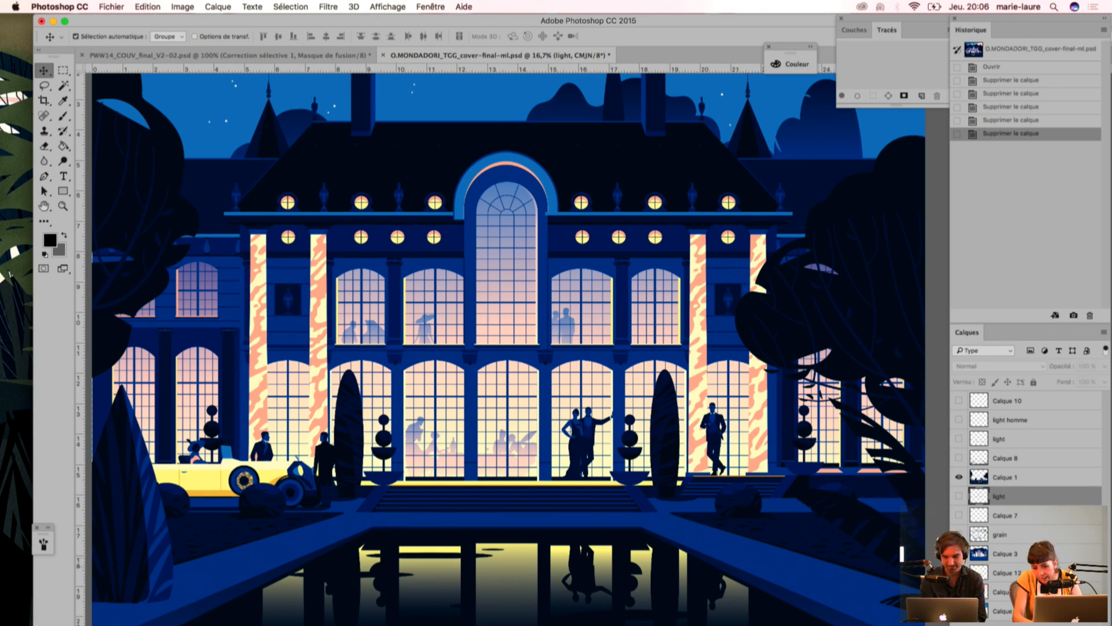
Step: Show the hidden layer directly below Calque 12, which holds the grainy pink glow in the sky
key(super+minus)
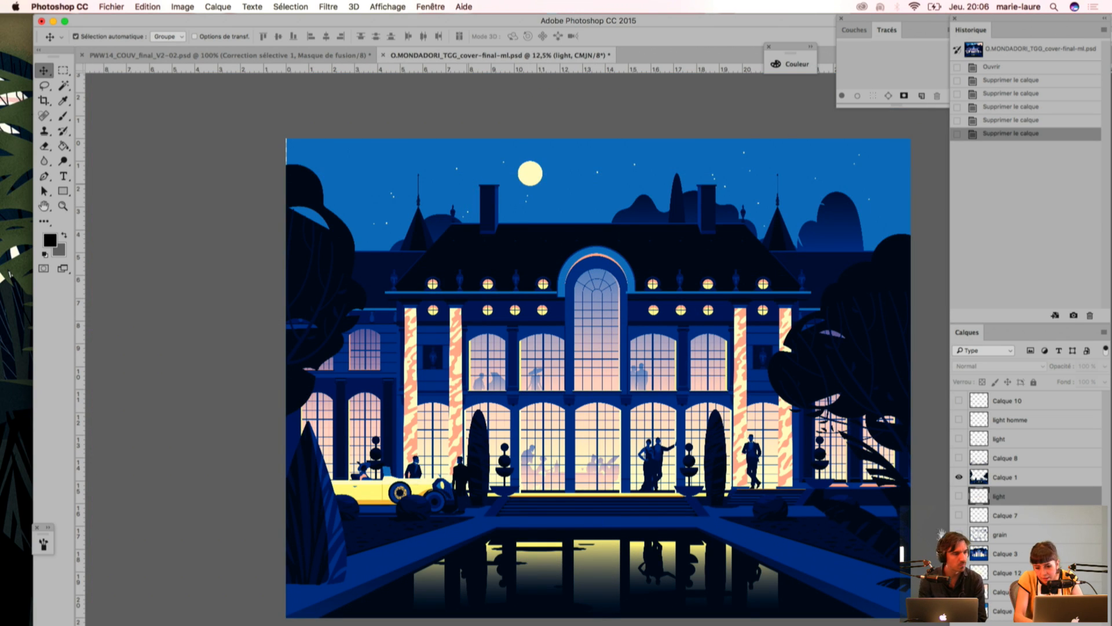
click(959, 592)
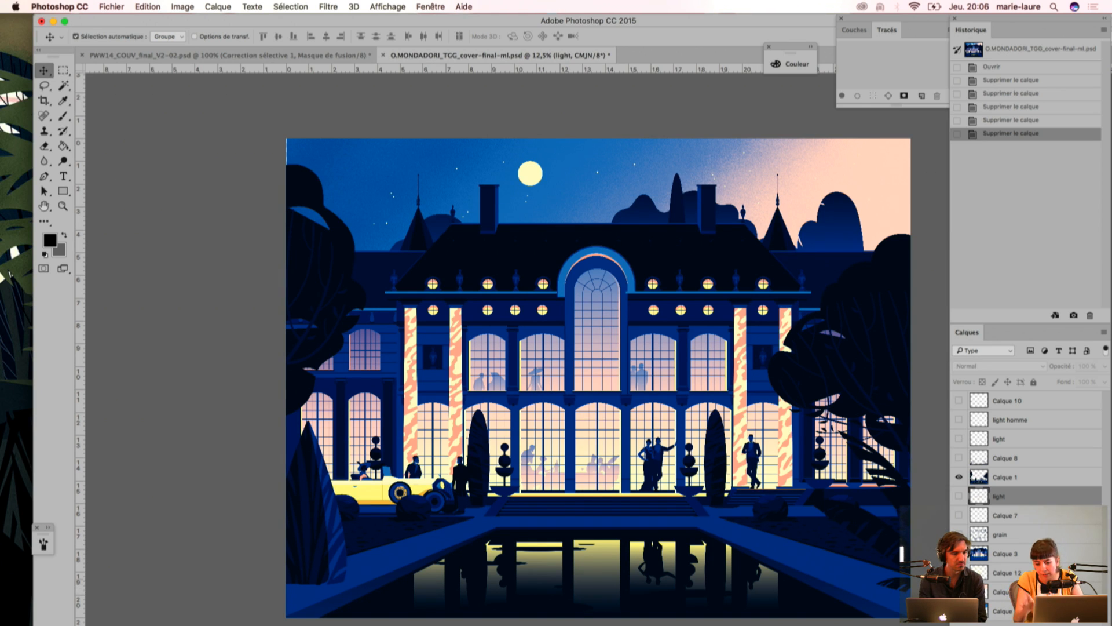
Step: Show Calque 12 with the sky's light beams, Calque 7 and the light layer above it to examine their texture on the mansion
click(959, 573)
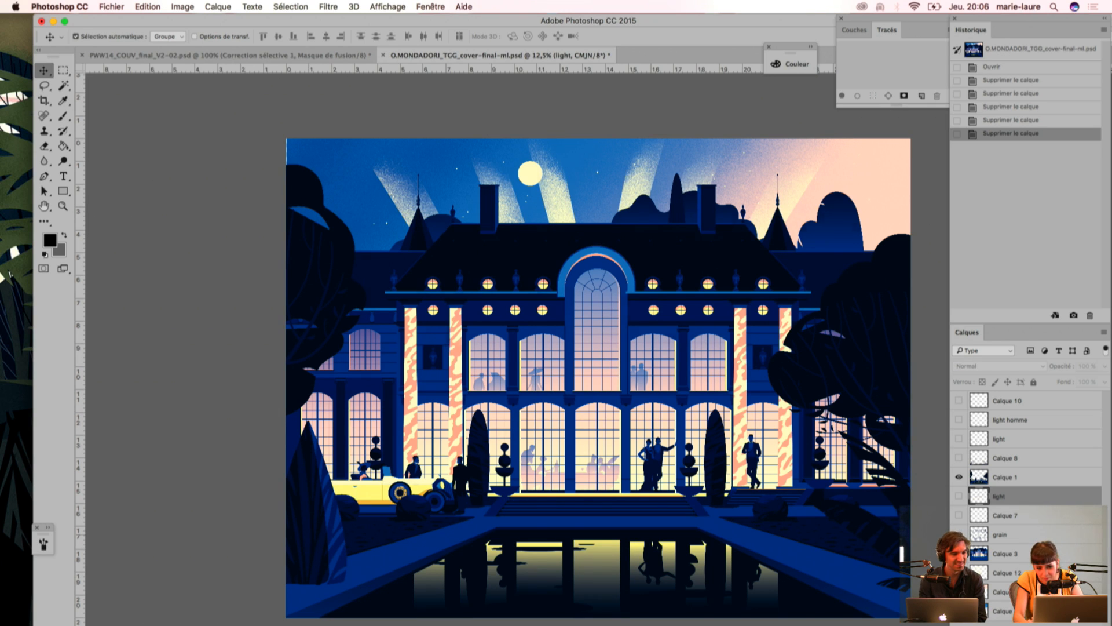
key(super+plus)
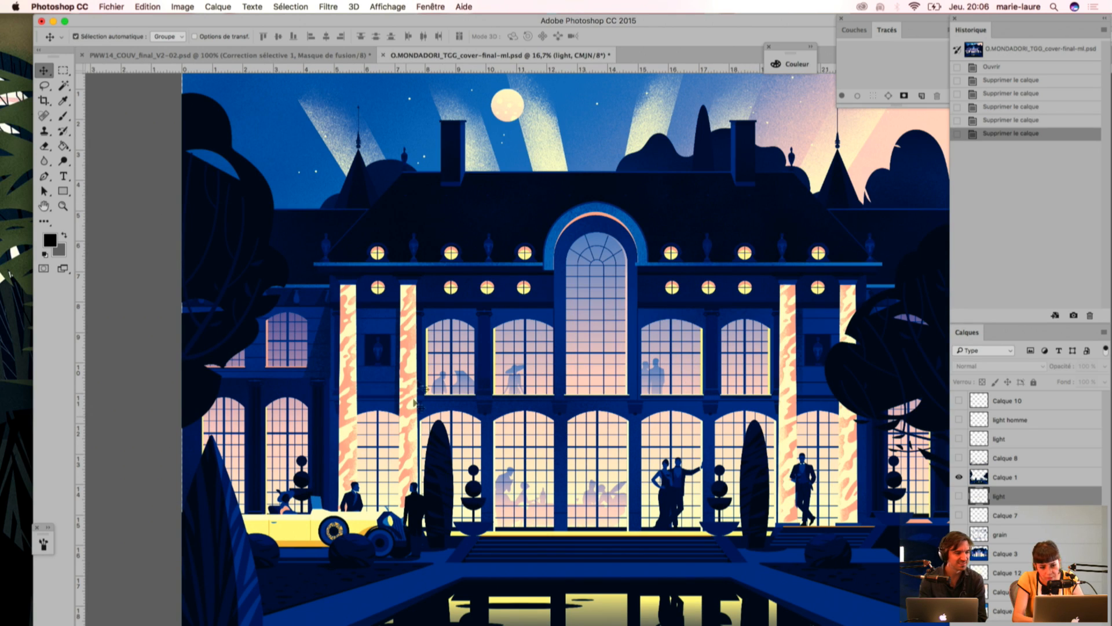
click(959, 516)
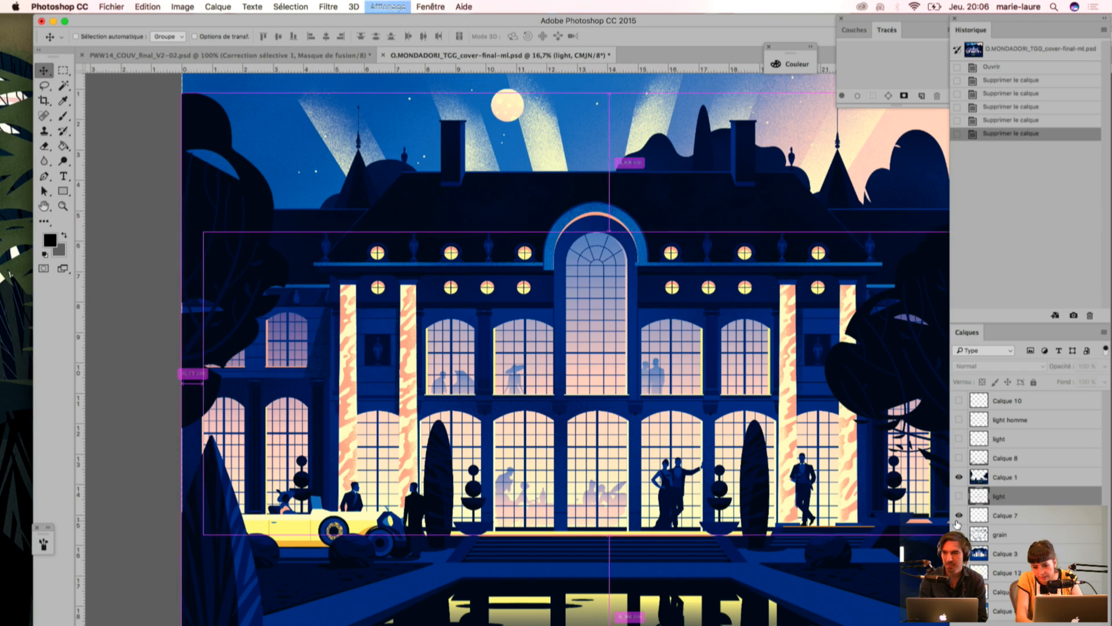
key(super+minus)
click(959, 497)
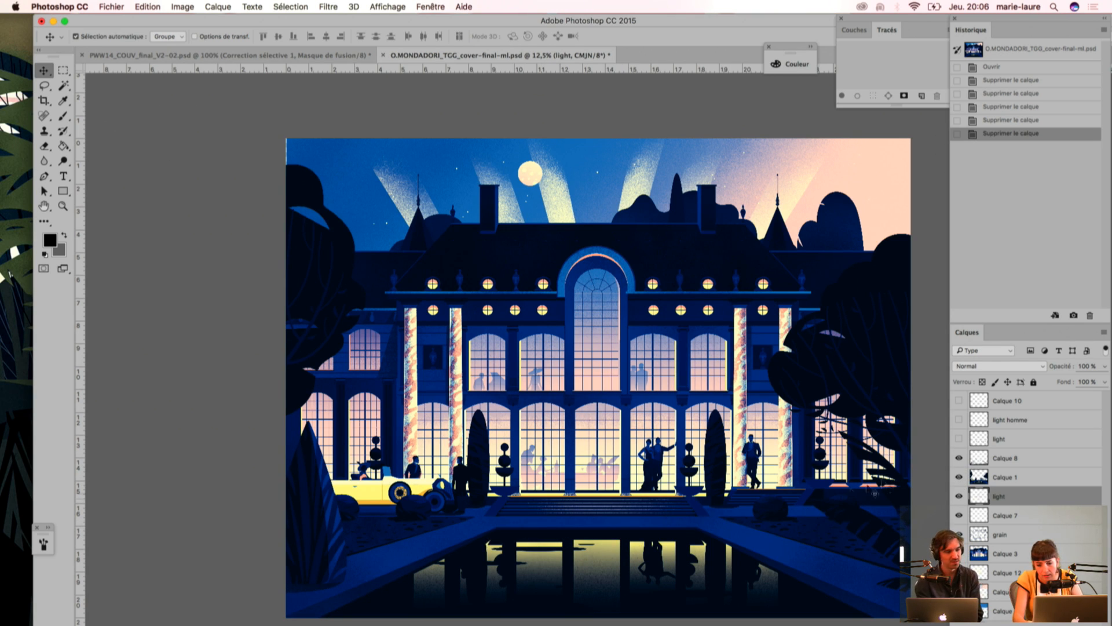
Step: Show Calque 8, the upper light layer, light homme and Calque 10 to examine the remaining grainy highlights
click(959, 457)
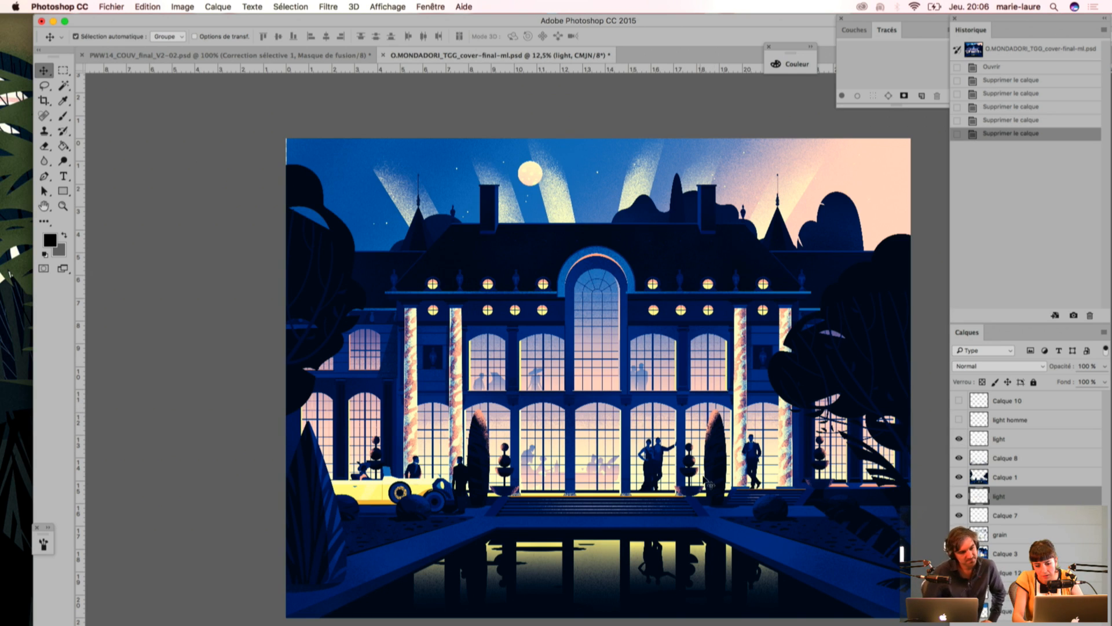
click(959, 420)
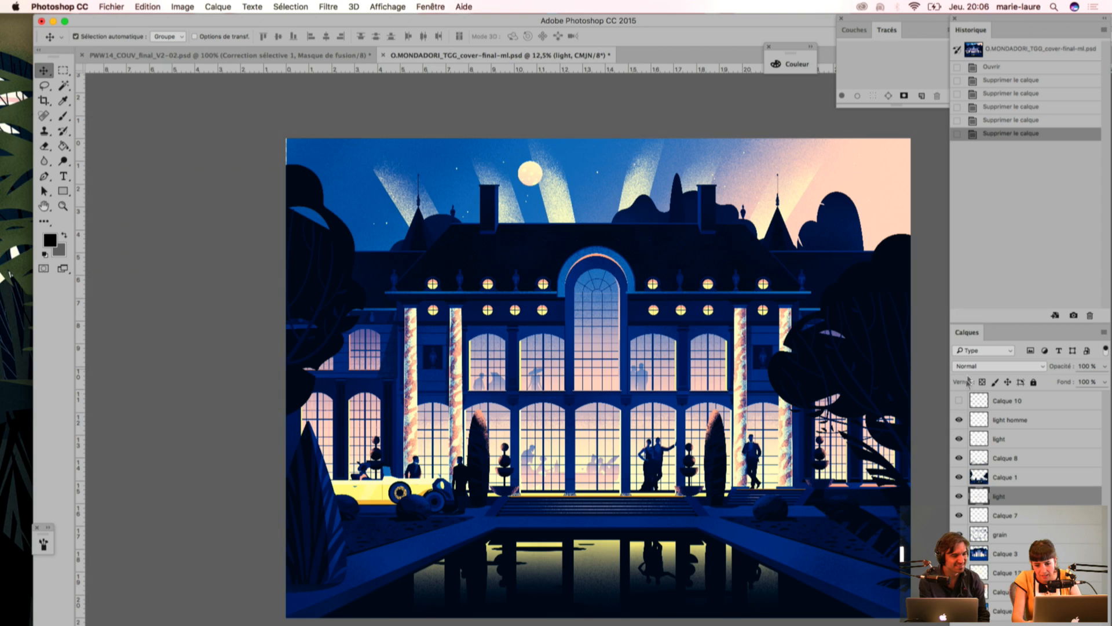
click(959, 401)
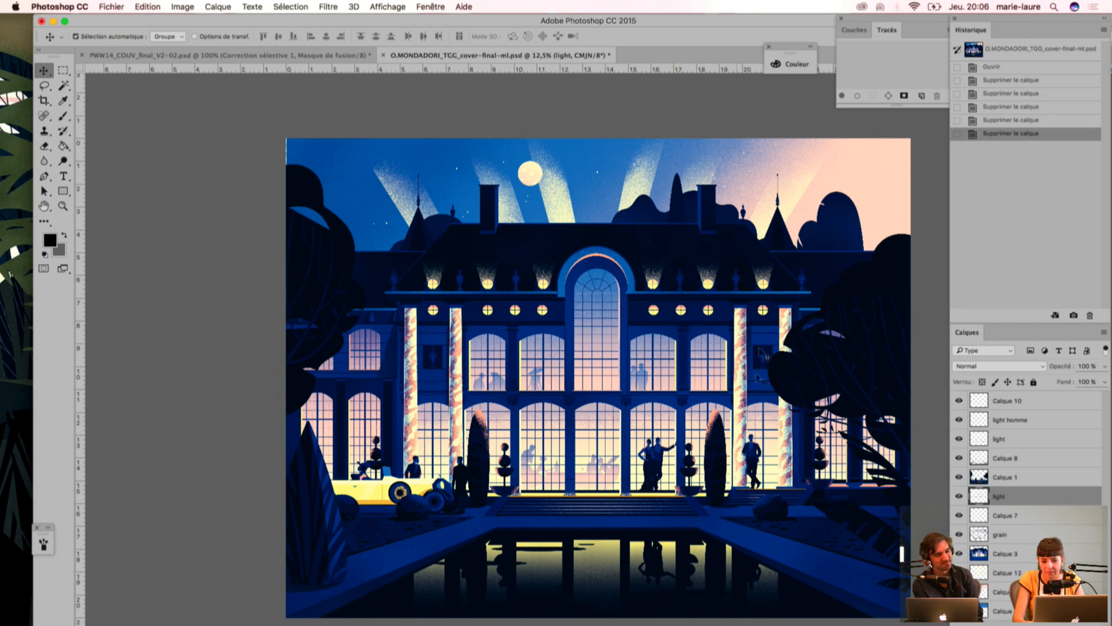
Step: Close O.MONDADORI_TGG_cover-final-ml.psd without saving its changes
click(384, 55)
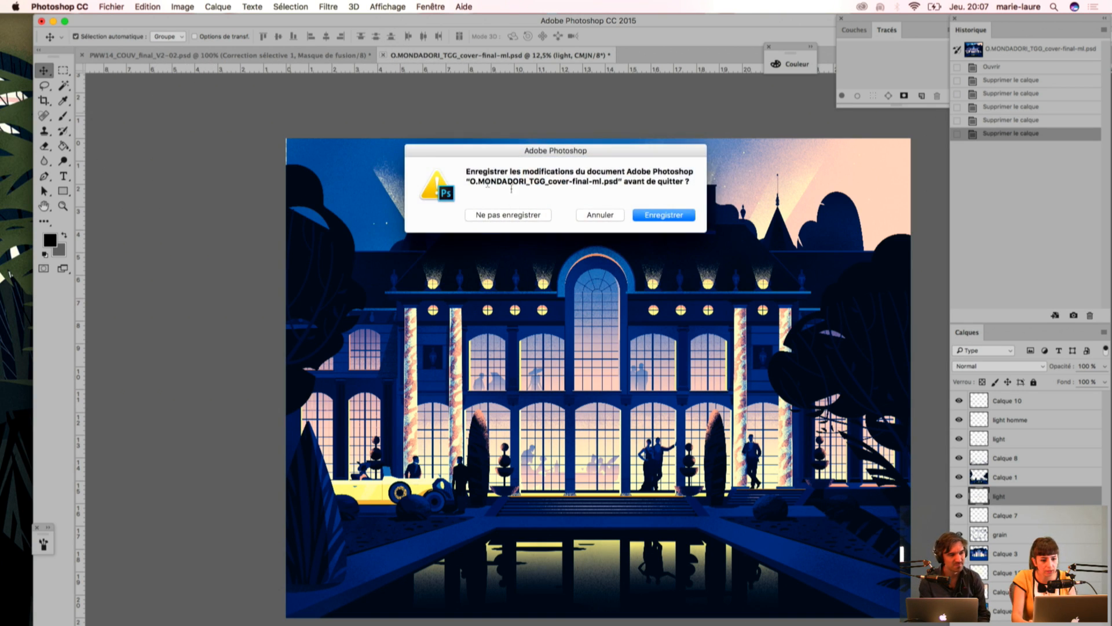
key(Escape)
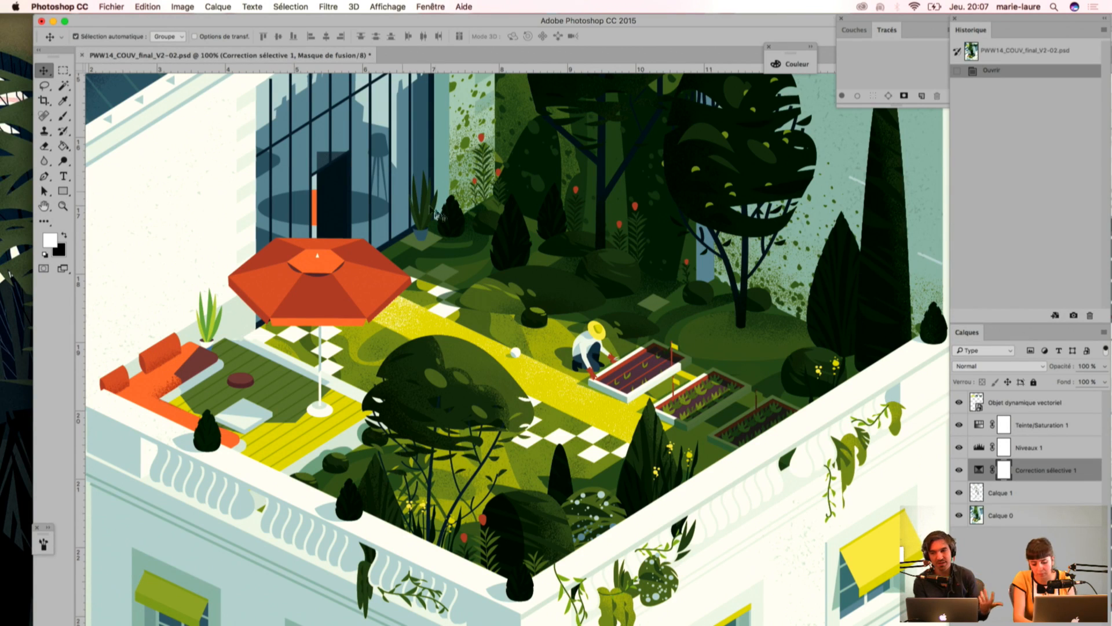
Step: Open PETERPAN-color-rech2-03.psd from the export folder inside PETER PAN's BRIEF / PROCESS folder on the desktop
key(super+o)
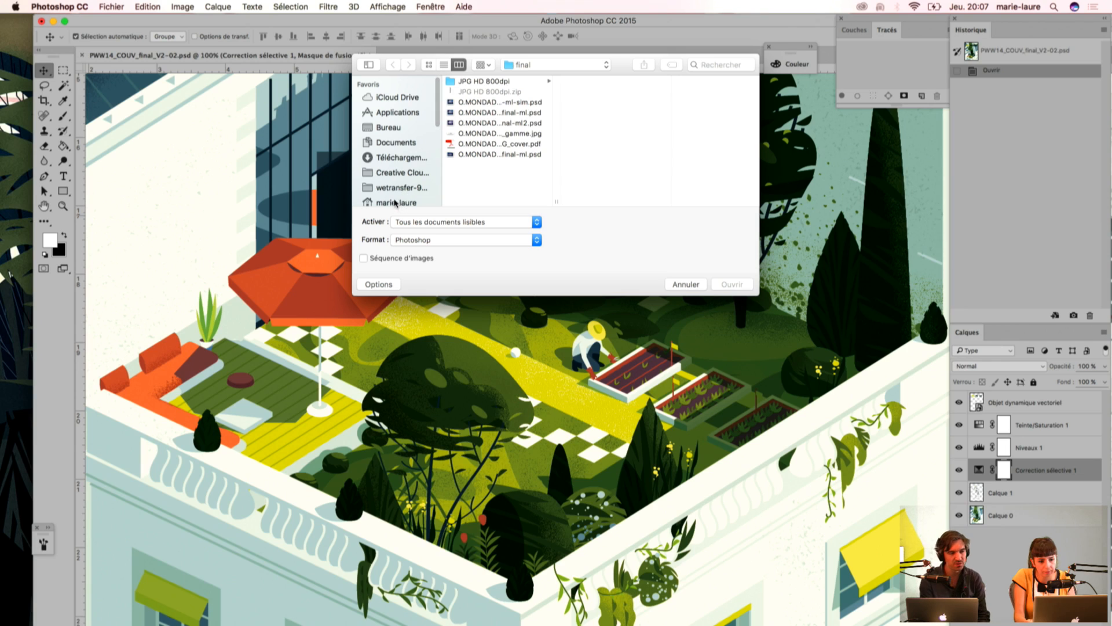
click(413, 128)
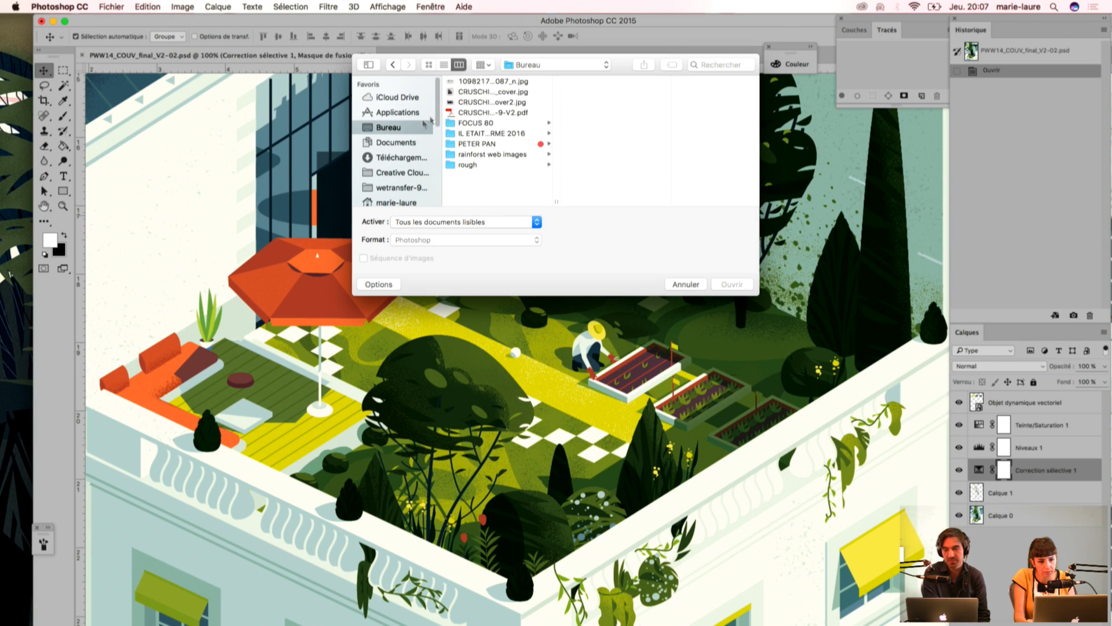
click(486, 144)
click(609, 82)
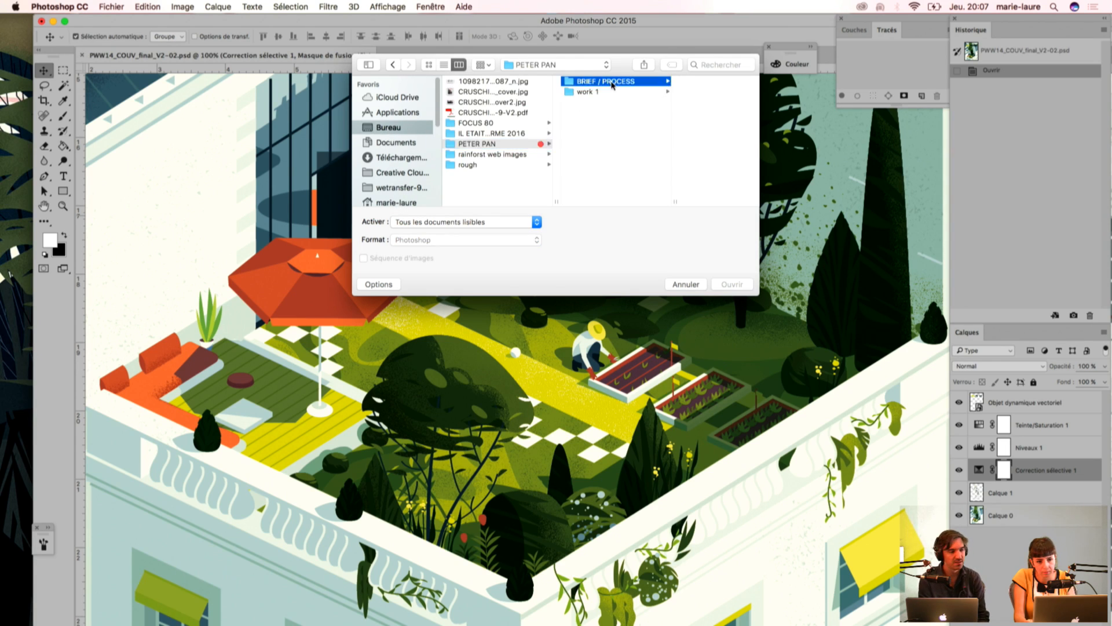
click(667, 102)
click(686, 81)
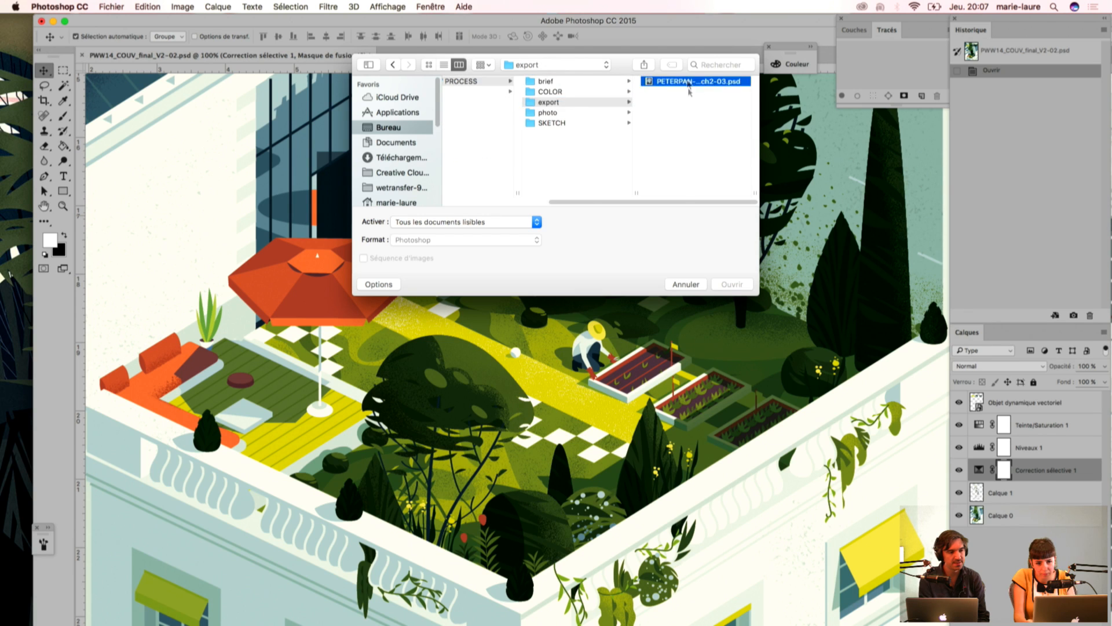
click(733, 285)
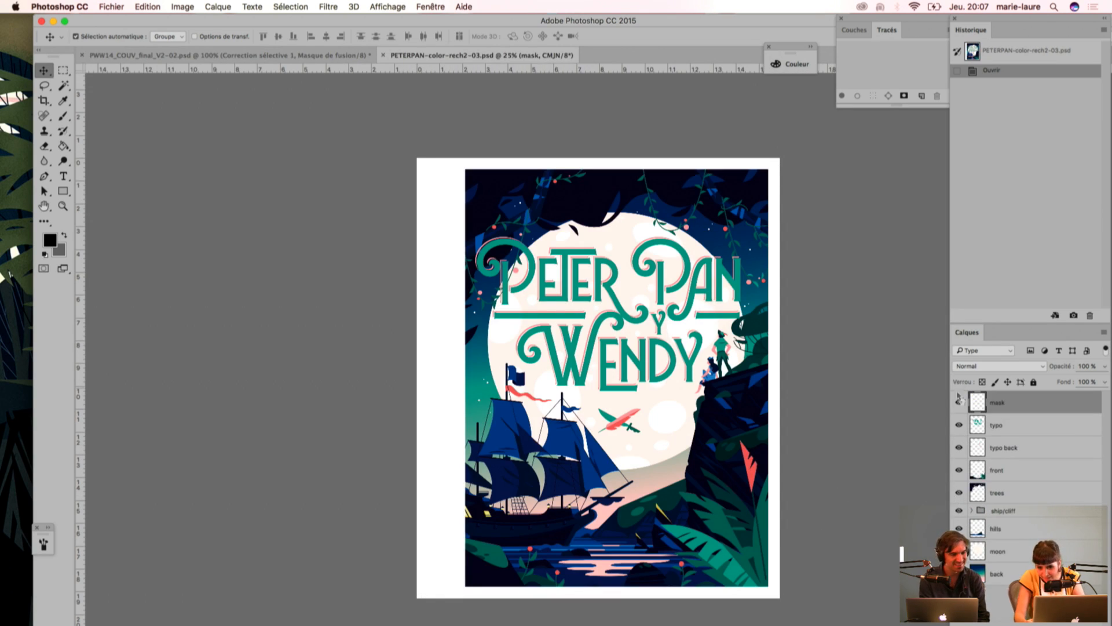
Step: Toggle the mask layer to compare the framed cover with the full artwork, leaving the mask hidden
click(959, 402)
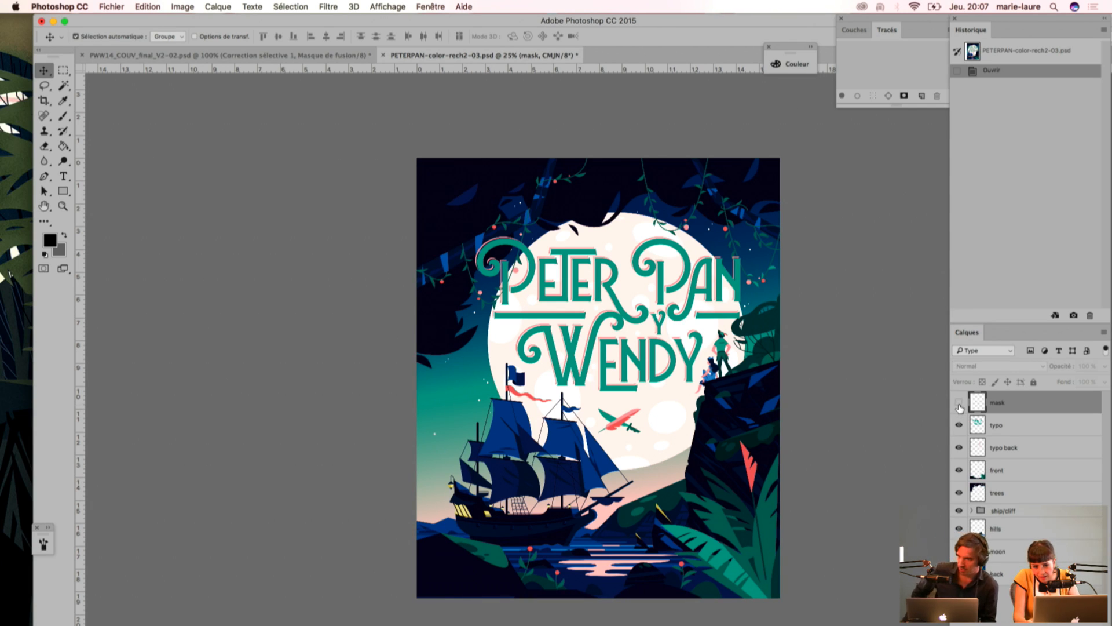
click(959, 402)
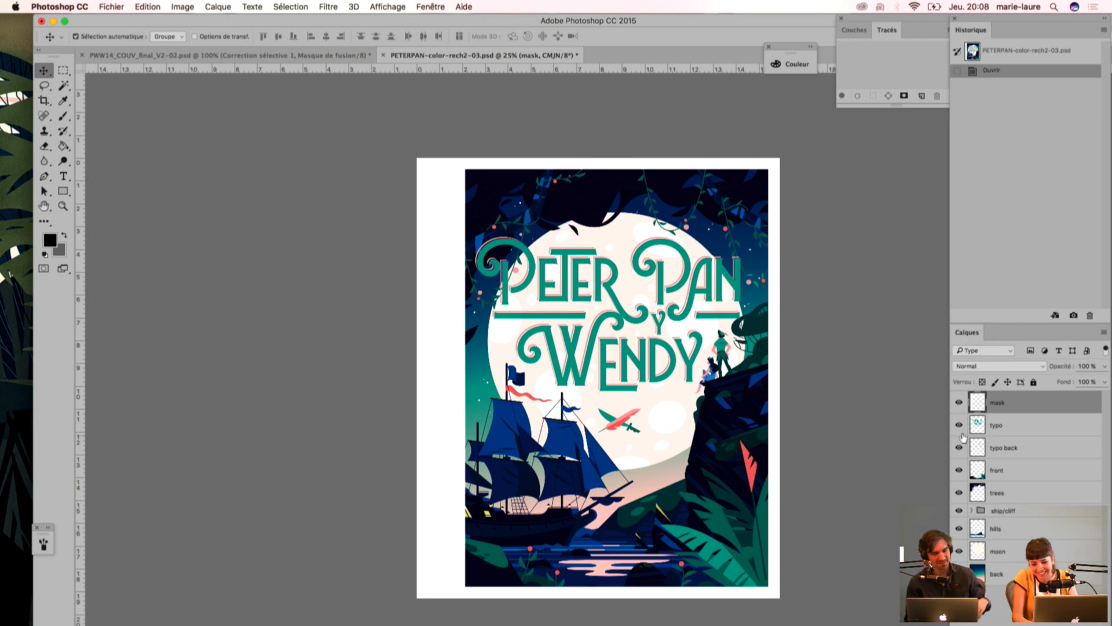
click(959, 403)
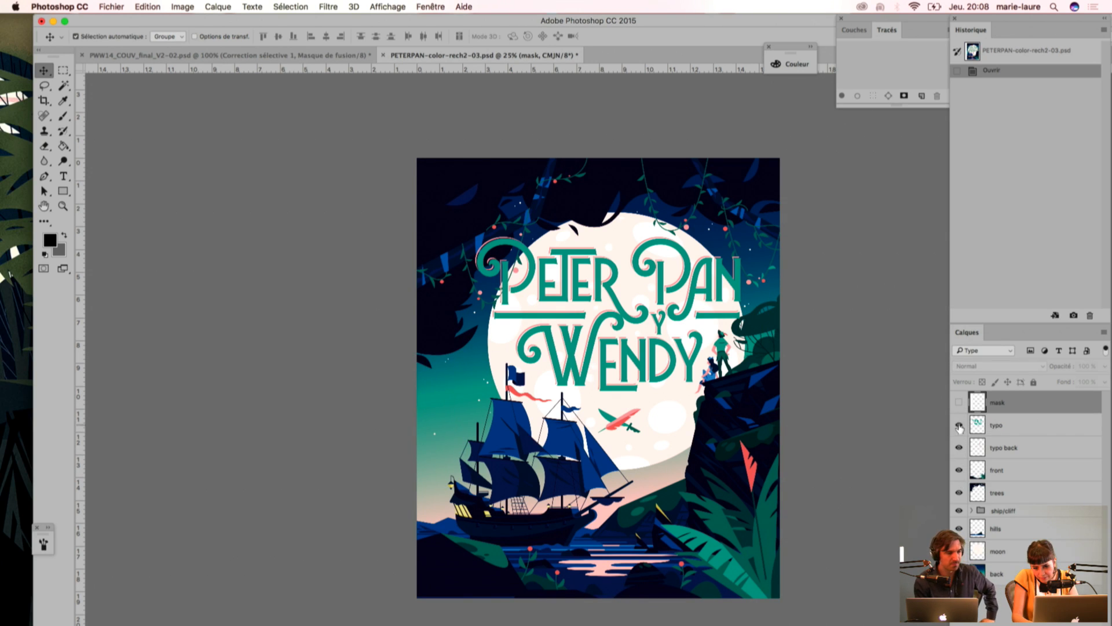
Step: Toggle the typo layer and hide both typo and typo back to examine the illustration without its title
click(959, 425)
click(959, 426)
click(959, 426)
click(959, 448)
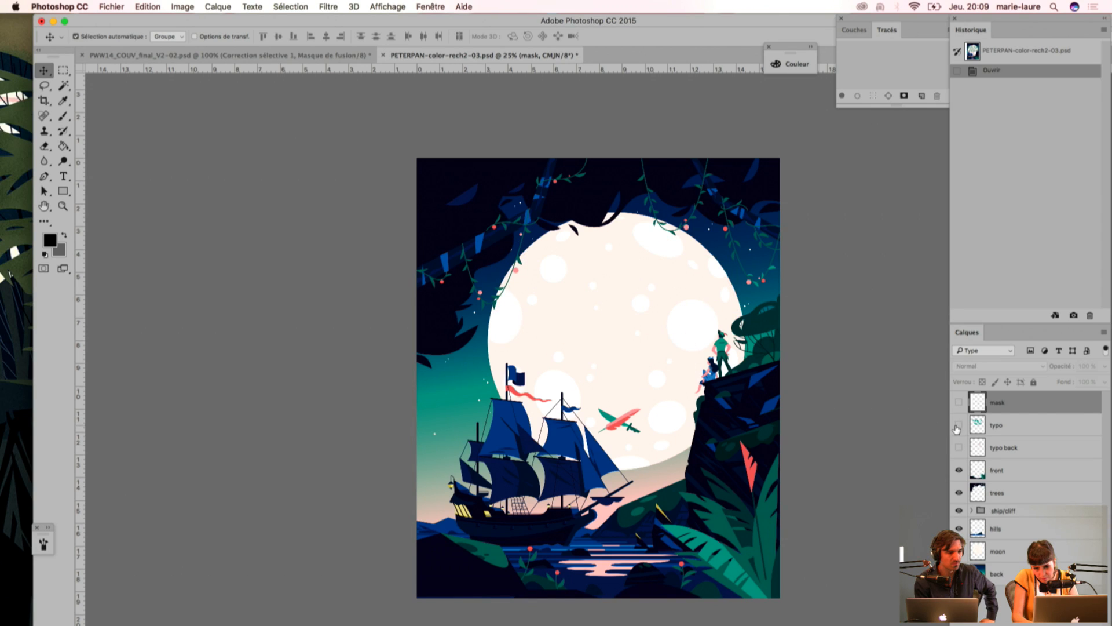
click(959, 426)
click(958, 426)
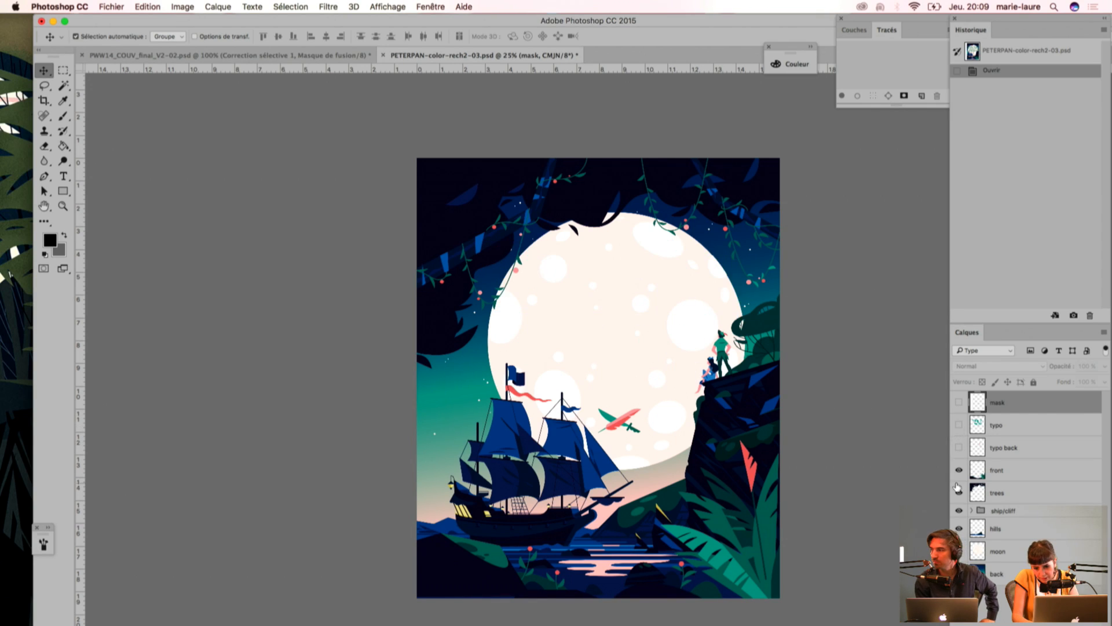
Step: Hide and reshow the front layer, expand the ship/cliff group, and compare the scene without and with that group
click(959, 471)
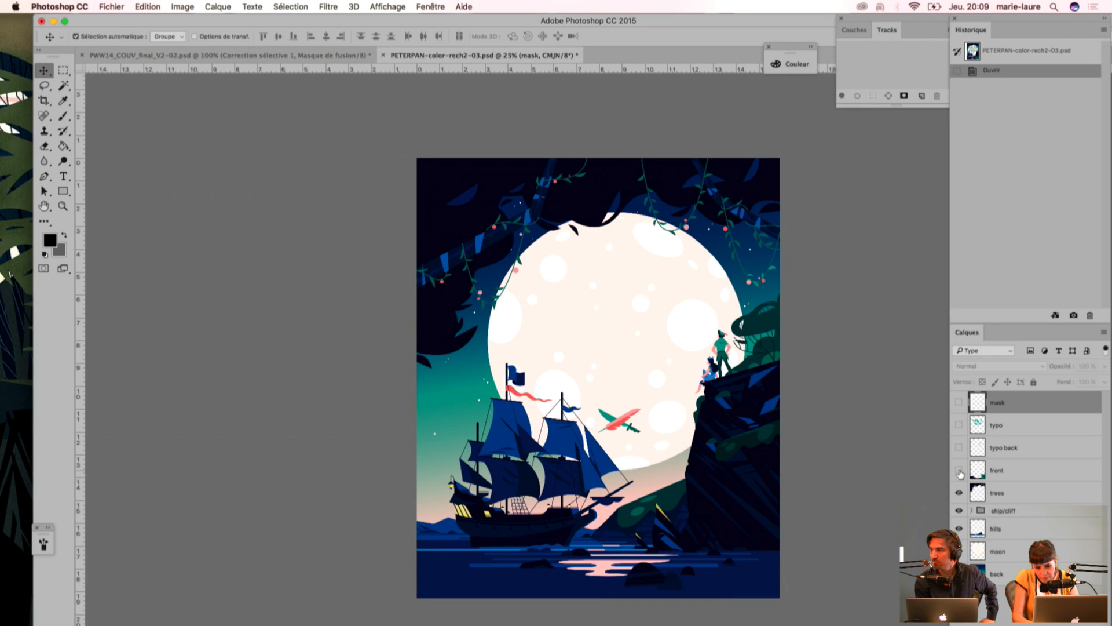
click(958, 471)
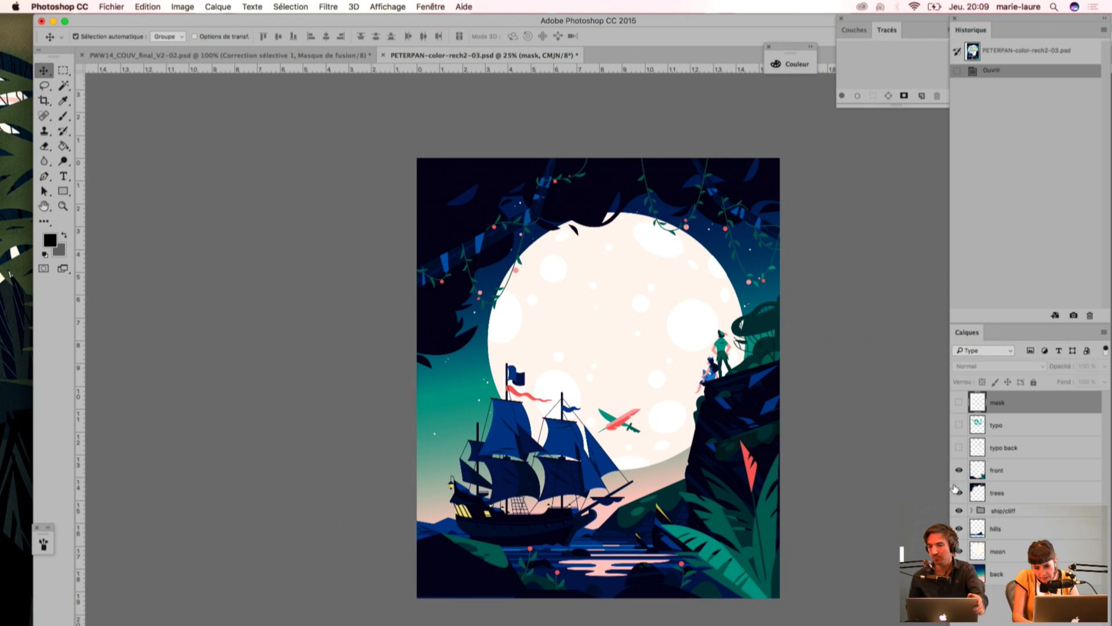
click(966, 513)
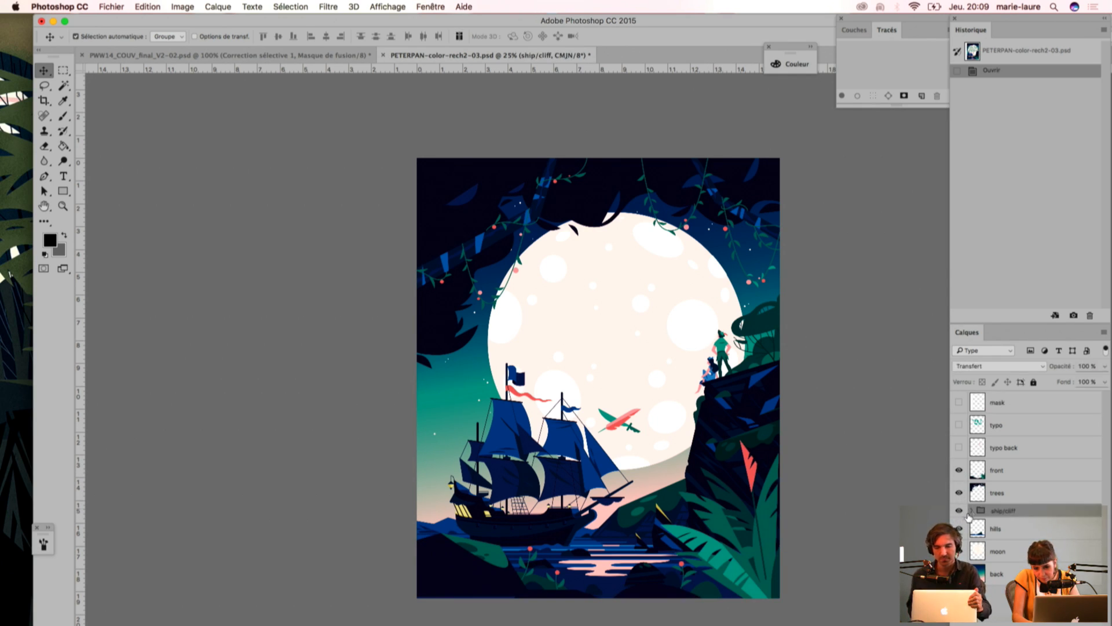
click(972, 511)
click(959, 510)
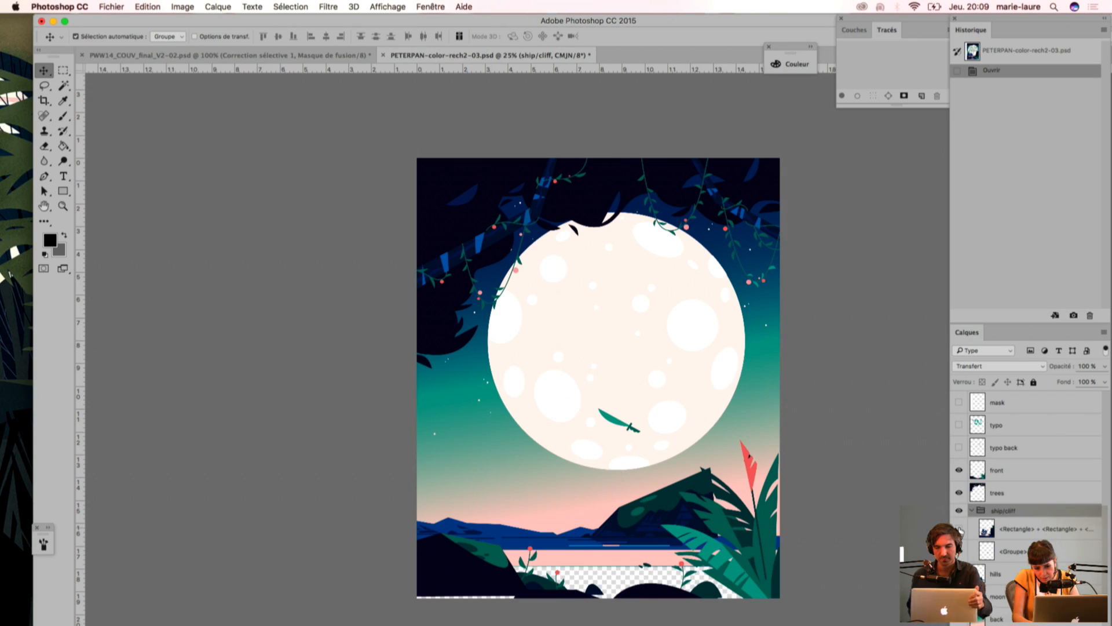
click(960, 511)
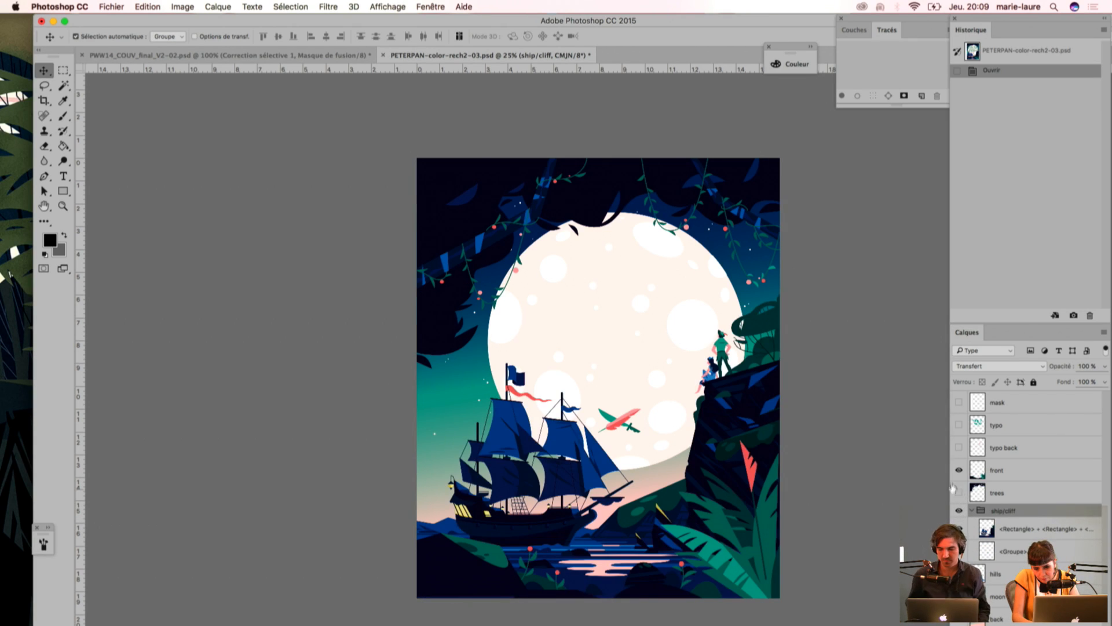
Step: Hide the trees and front layers, and compare the scene without and with the Rectangle layer holding the ship and cliff
click(959, 492)
click(959, 470)
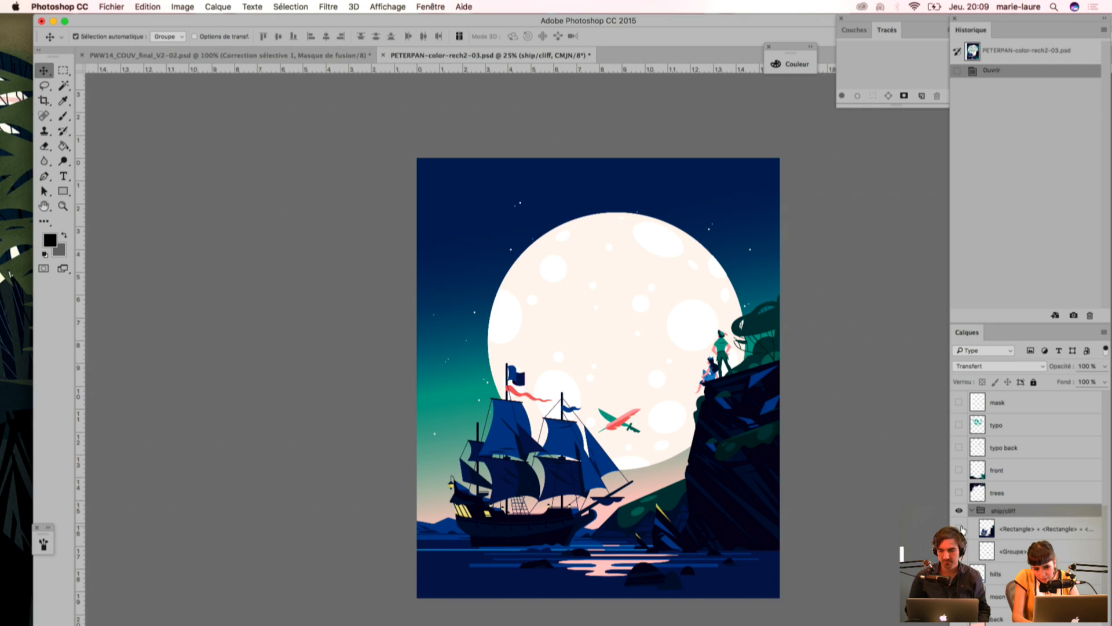
click(958, 528)
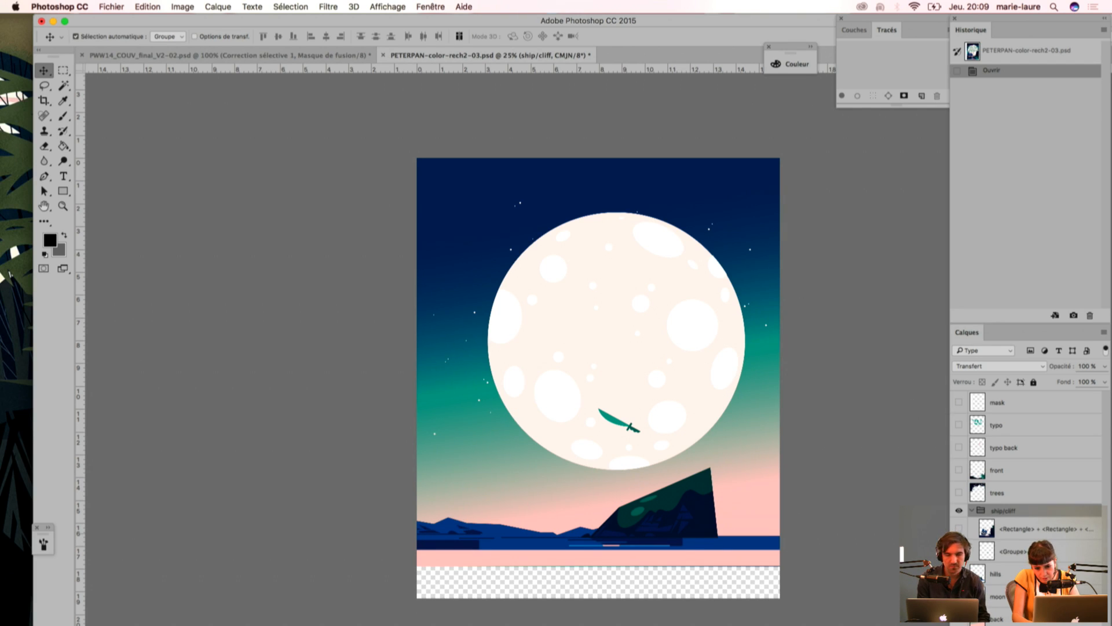
click(959, 528)
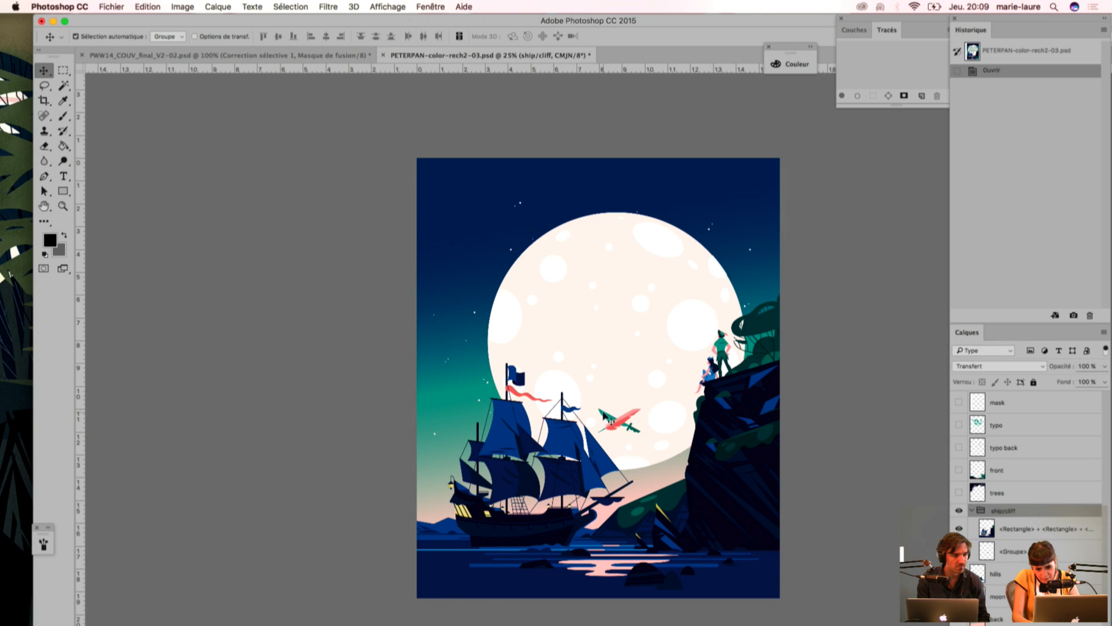
Step: Toggle the whole ship/cliff group off and on again, and collapse and re-expand its contents
click(959, 512)
click(959, 512)
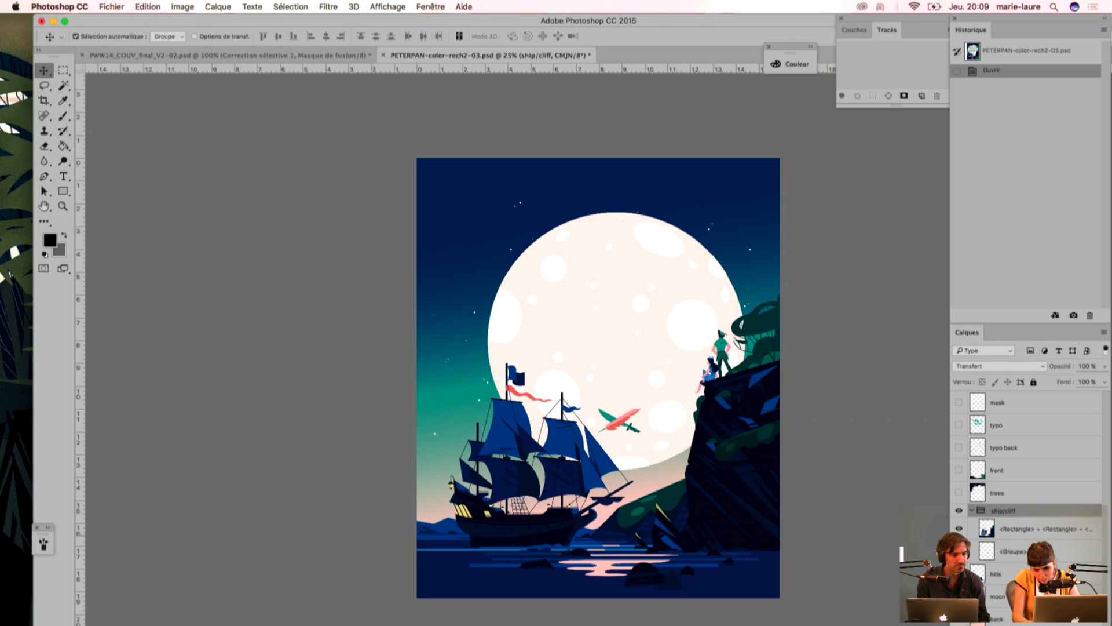
click(959, 511)
click(958, 511)
click(971, 509)
click(971, 511)
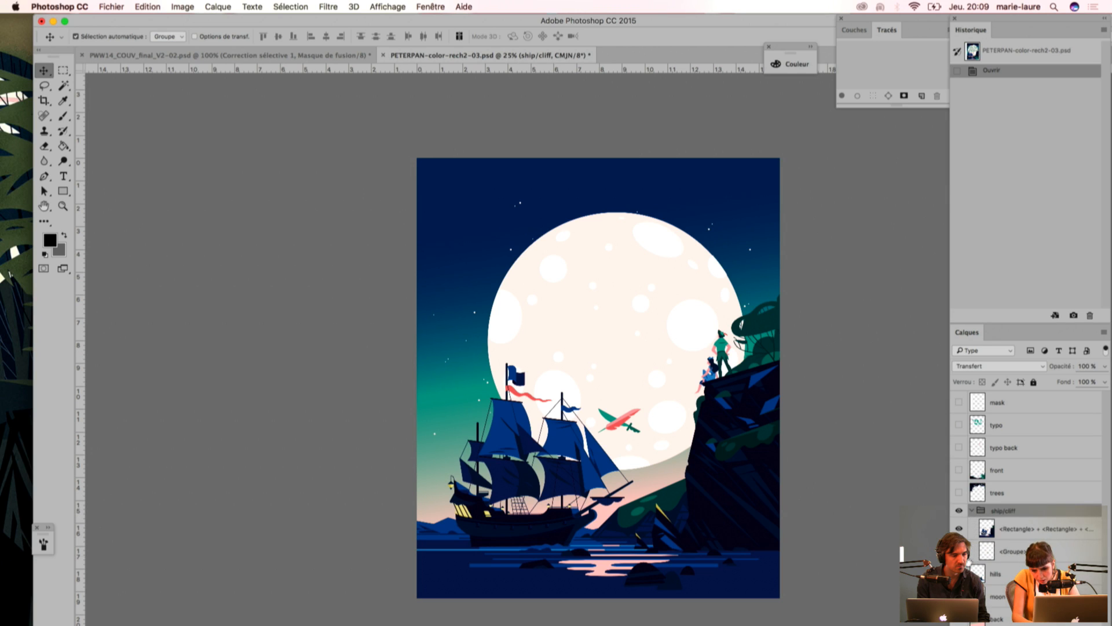
Step: Hide the Rectangle layer with the ship and cliff, and toggle the Groupe layer holding the sword until it is hidden
click(958, 528)
click(958, 551)
click(958, 551)
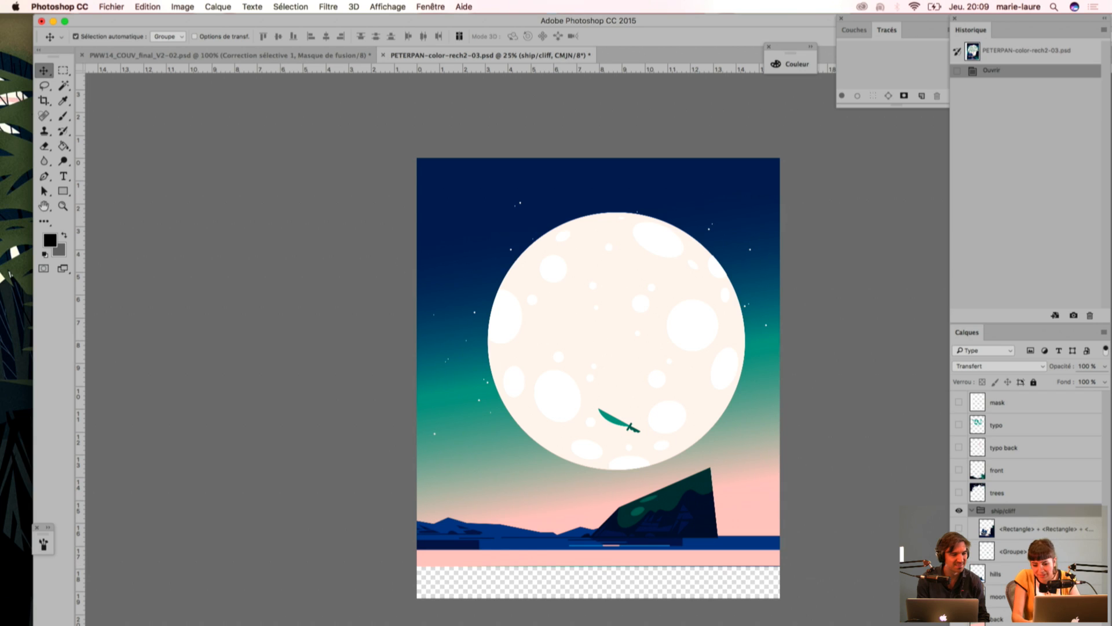
click(958, 551)
Step: Hide the hills and moon layers to isolate the sky background, and show all the cover's layers again
click(959, 573)
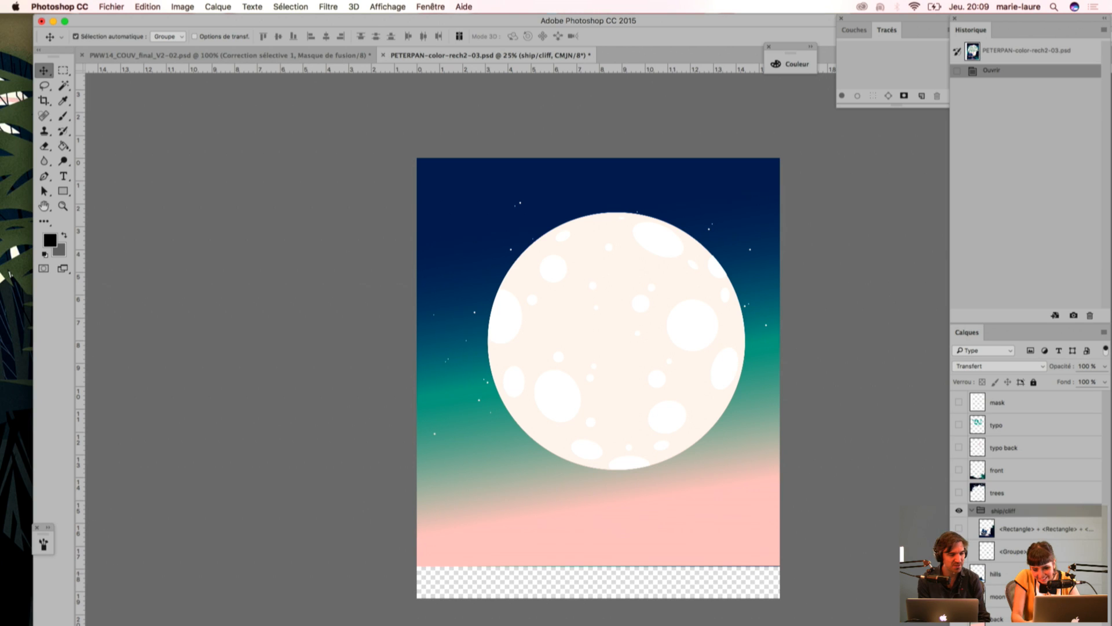
click(959, 574)
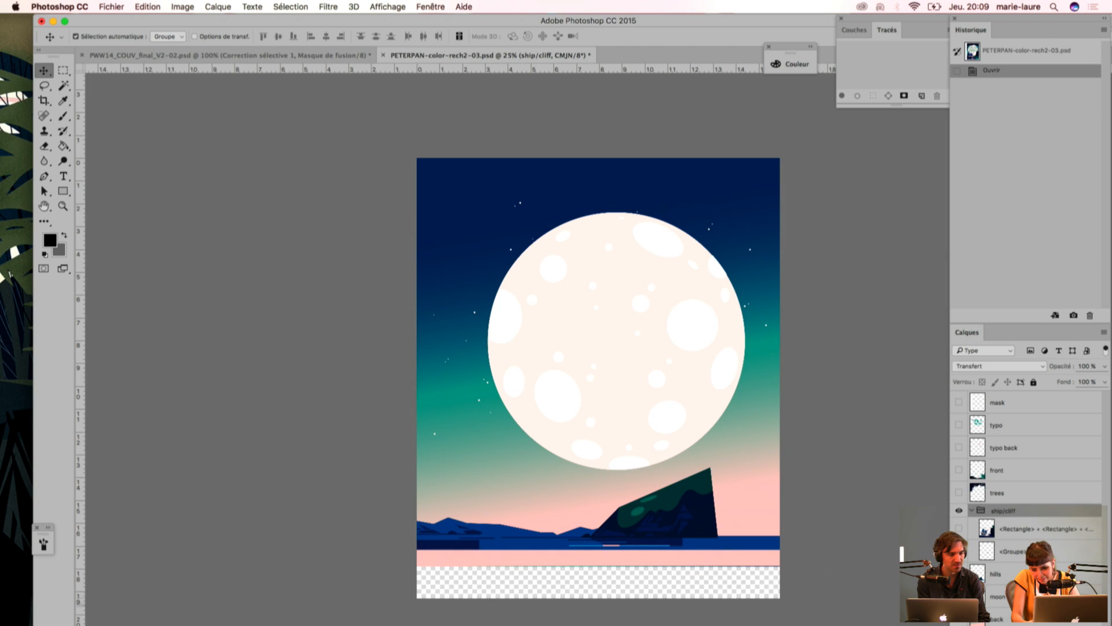
click(959, 574)
click(959, 596)
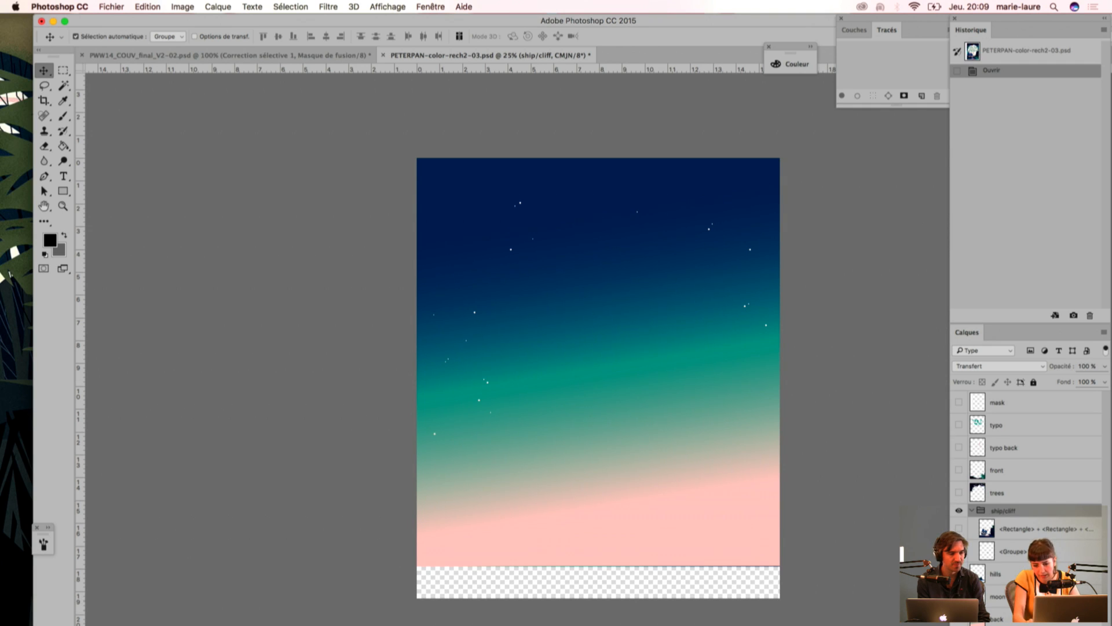
drag(959, 597, 959, 402)
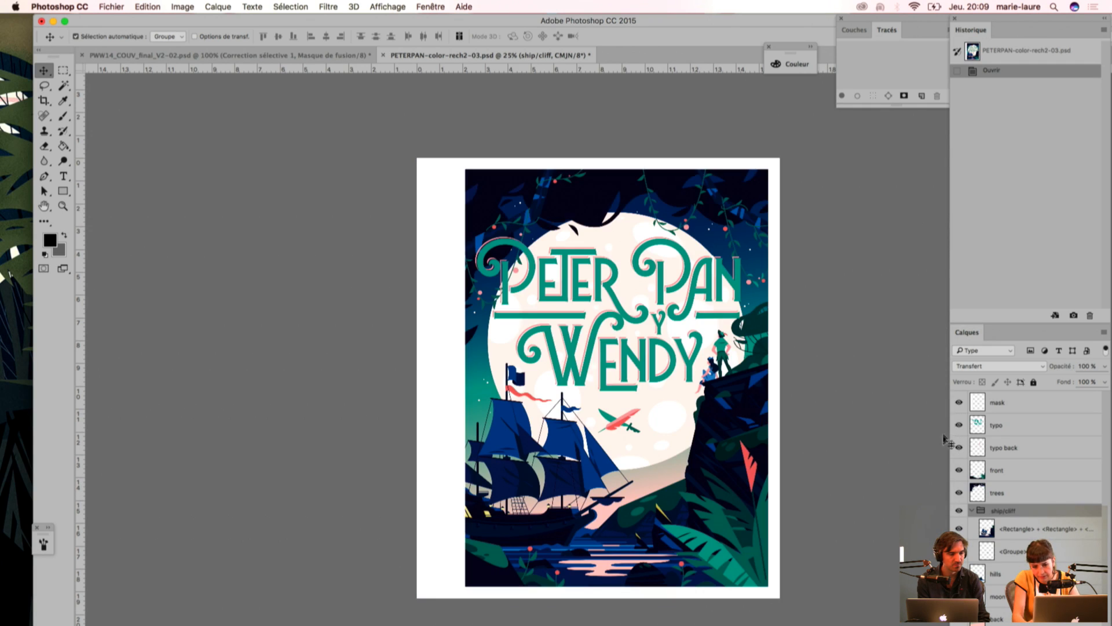
Step: Close PWW14_COUV_final_V2-02.psd without saving its changes
click(82, 58)
click(513, 216)
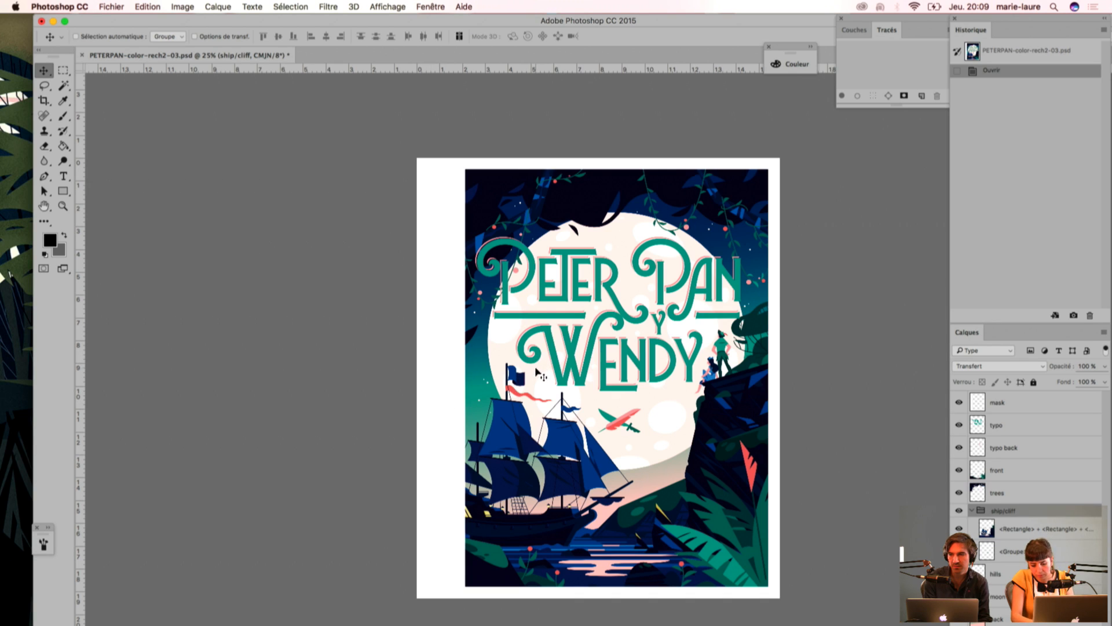
Step: Examine the Peter and Wendy figures on the cliff up close and the cover's lettering and ship at several magnifications
key(super+plus)
key(super+plus)
key(super+plus)
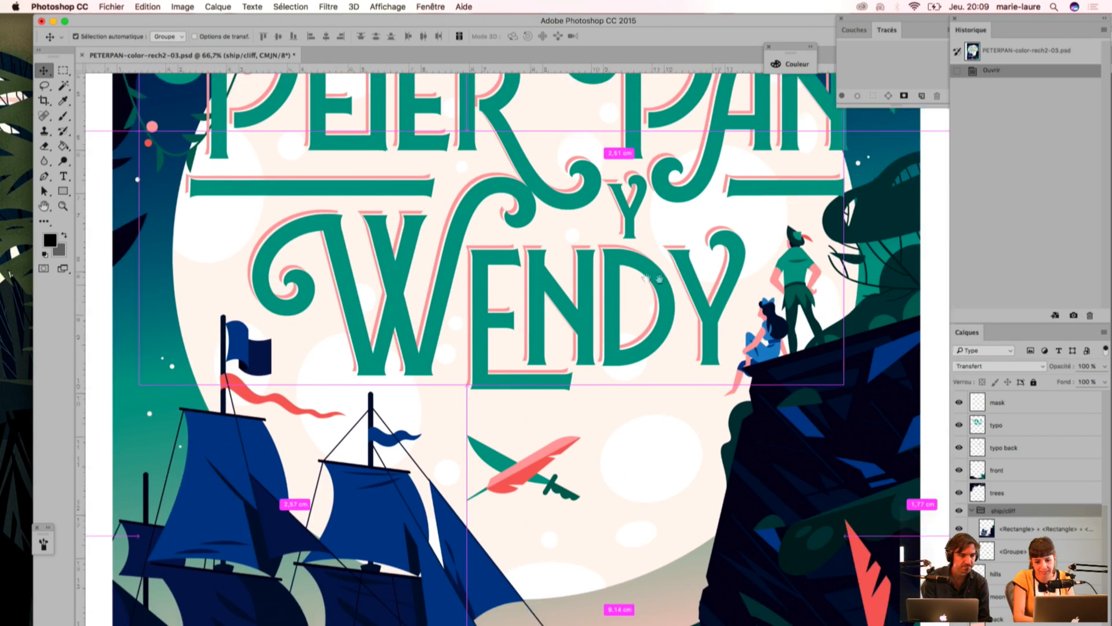
drag(659, 278, 486, 280)
key(super+plus)
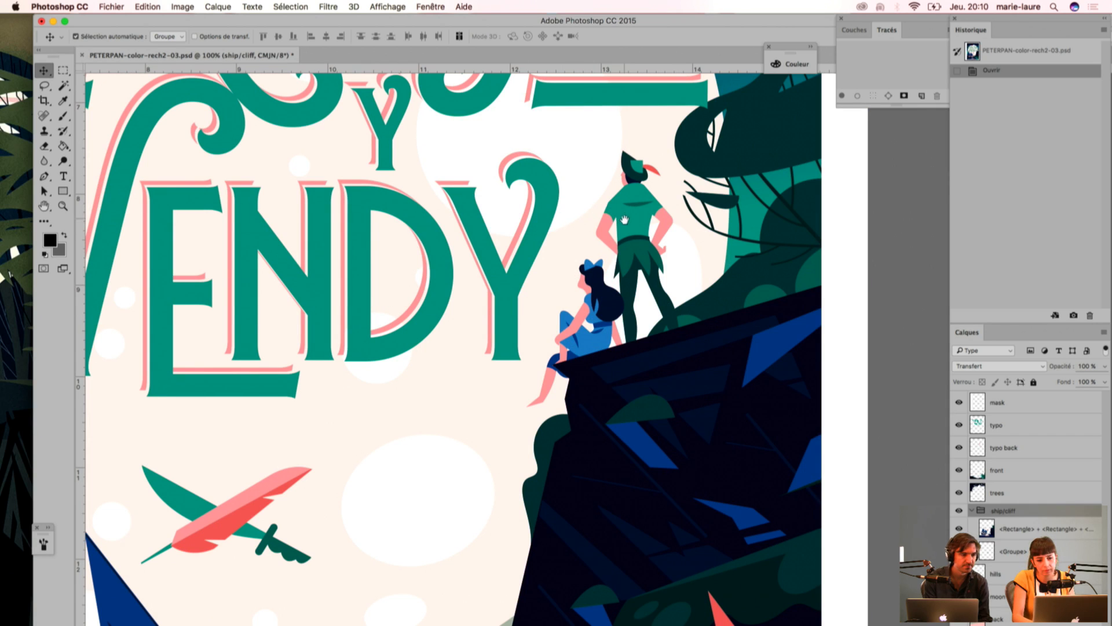
drag(615, 221, 623, 267)
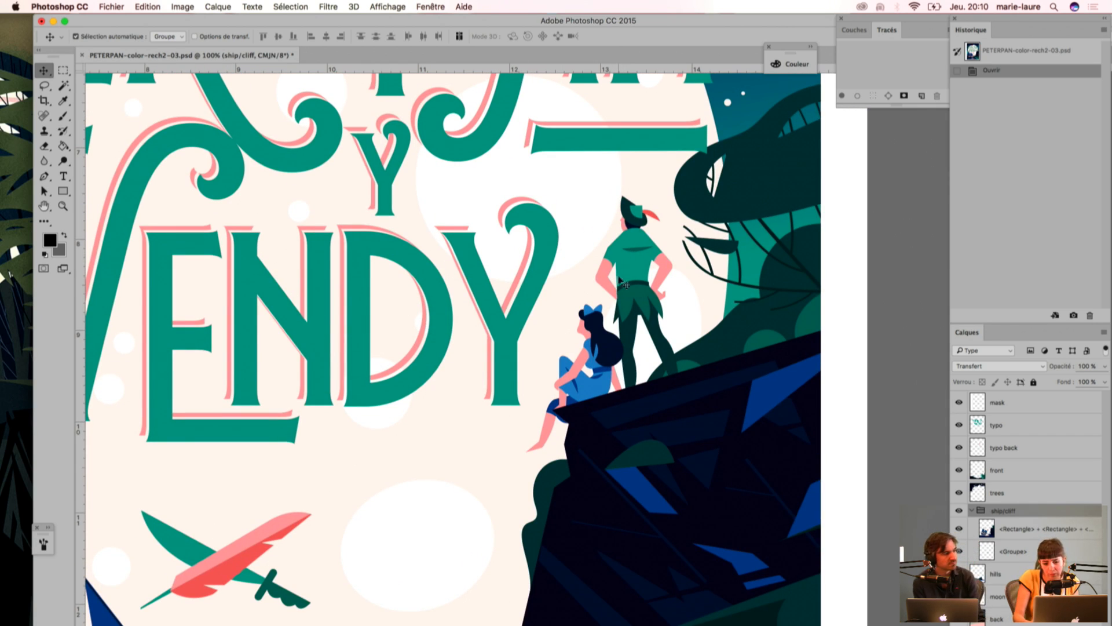
key(super)
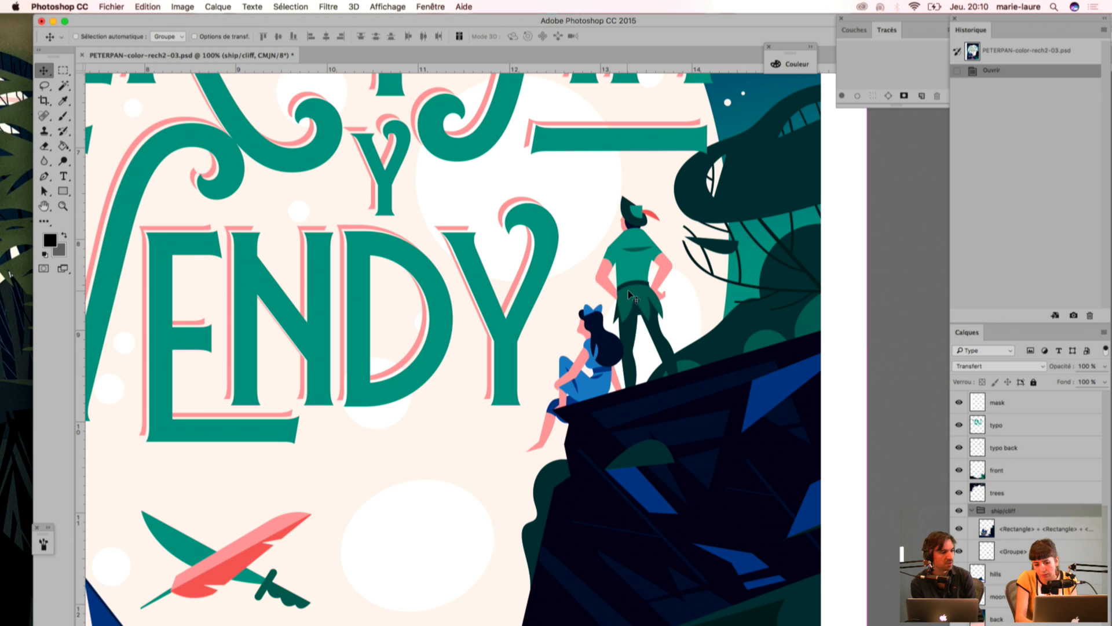
scroll(629, 297, down, 2)
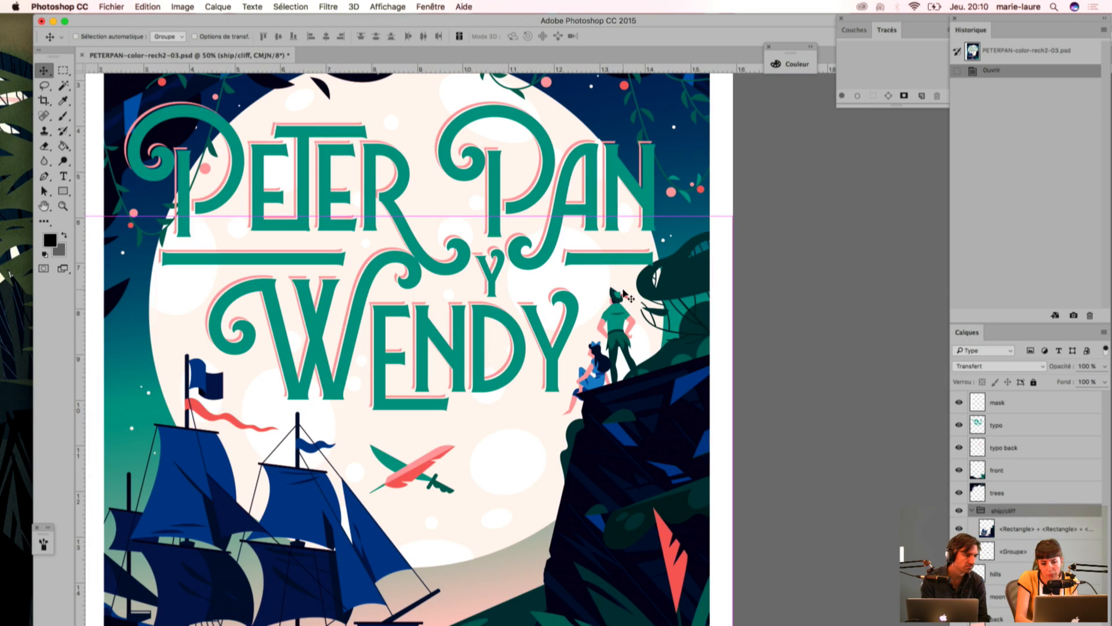
scroll(625, 294, down, 1)
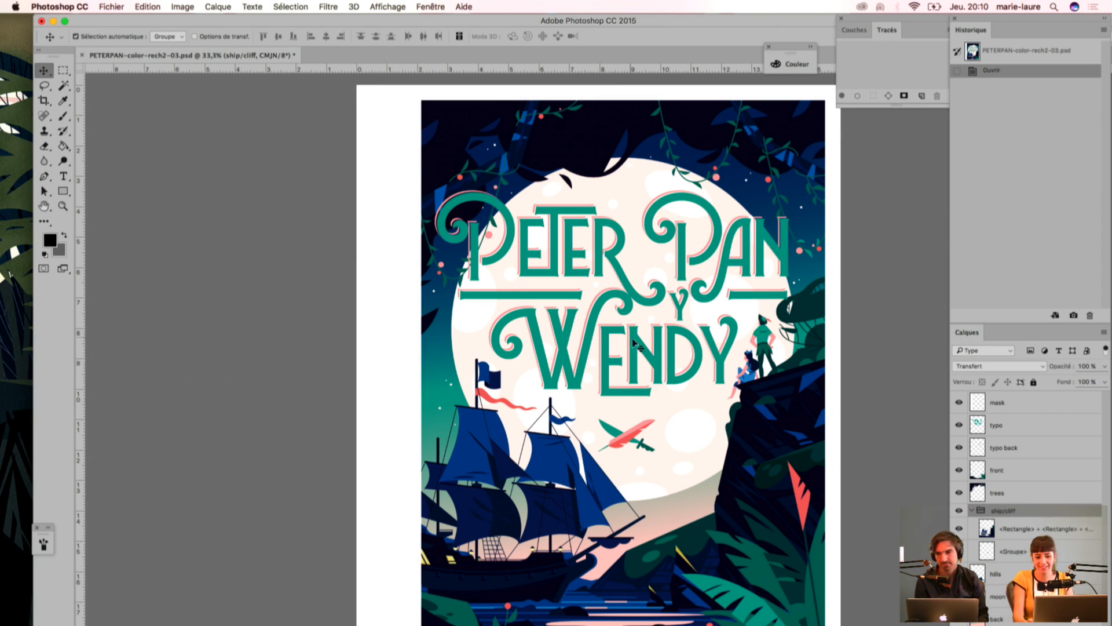
key(super)
scroll(641, 386, up, 1)
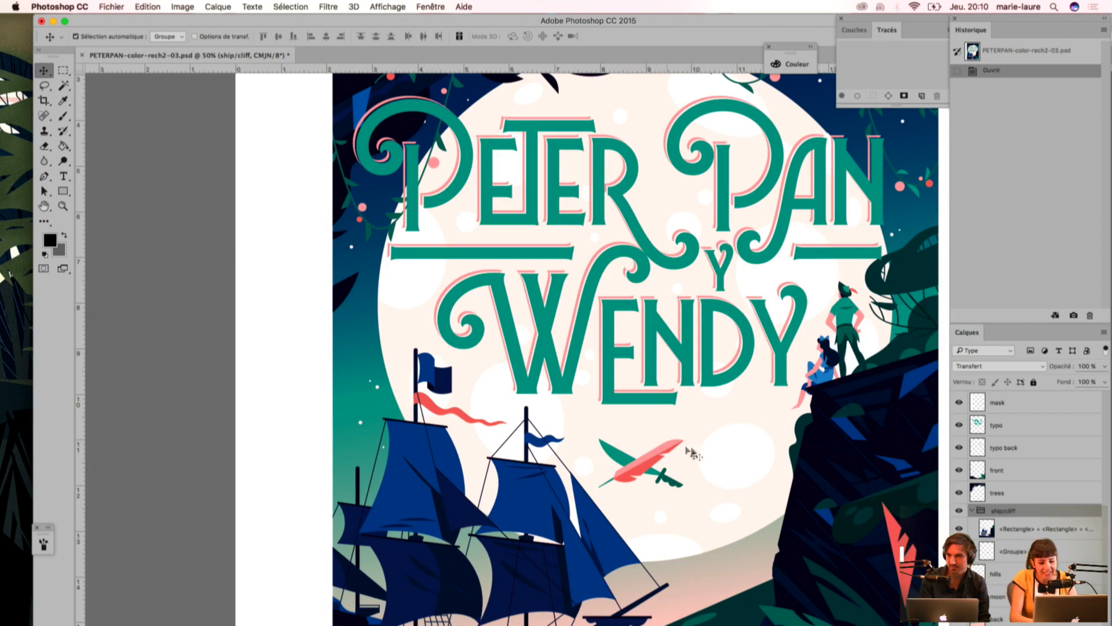
drag(699, 302, 557, 282)
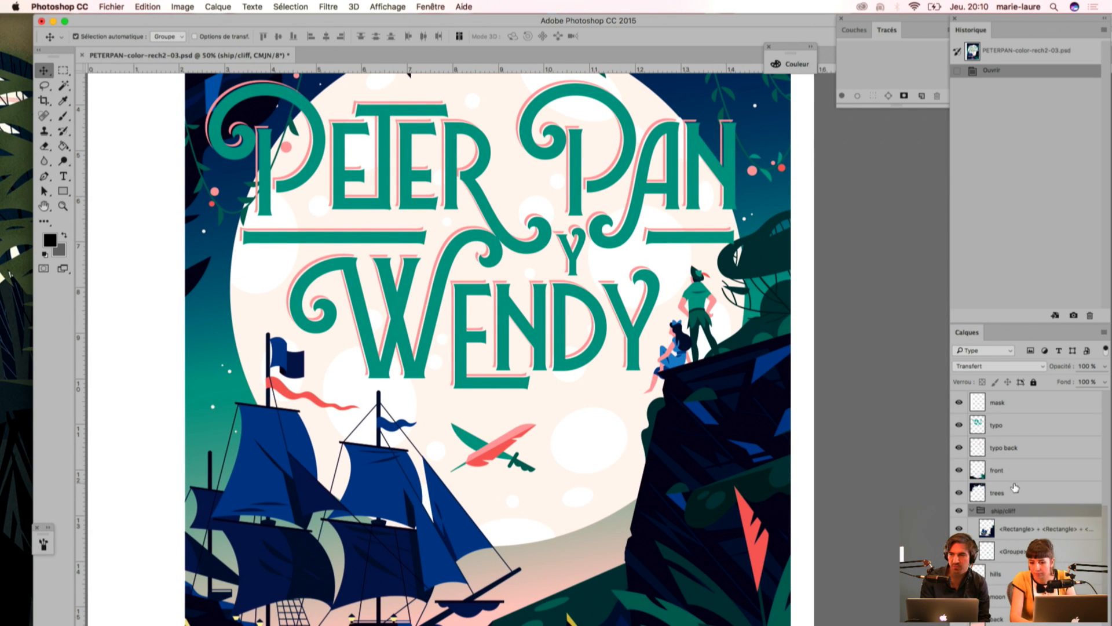
Step: Activate the Brush tool and choose the scattered 80 px grain brush from the preset brushes (Formes prédéfinies)
click(63, 116)
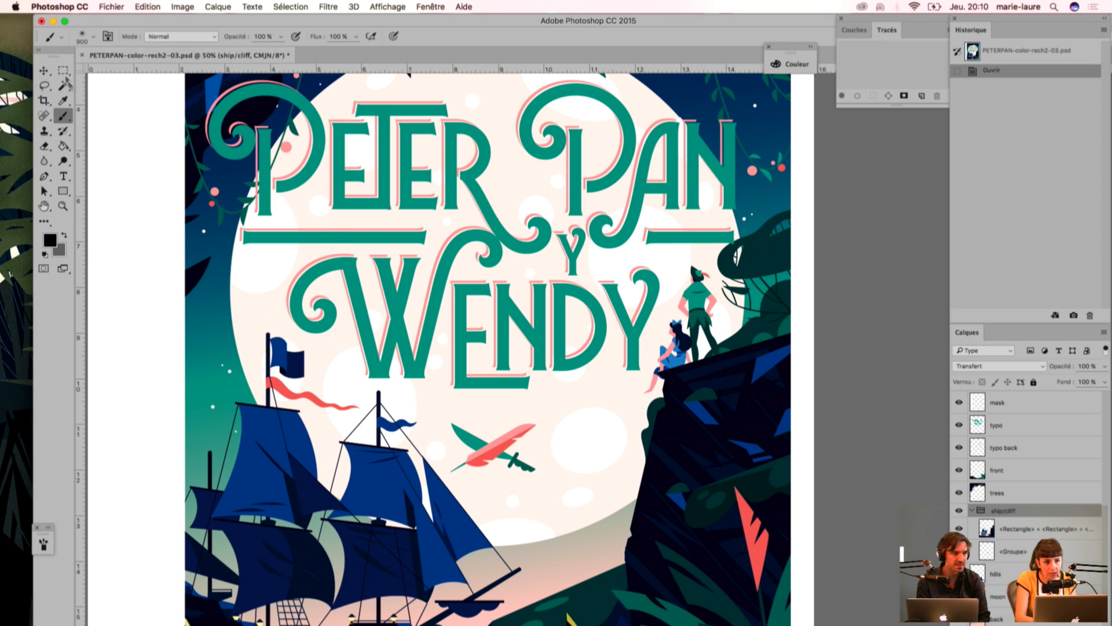
click(83, 38)
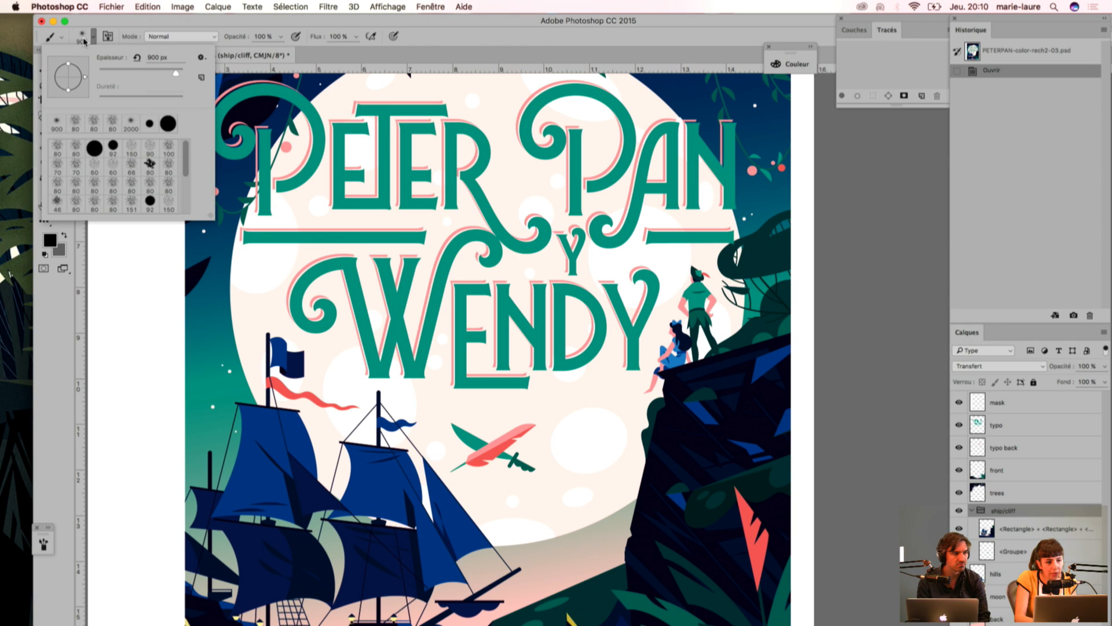
click(107, 39)
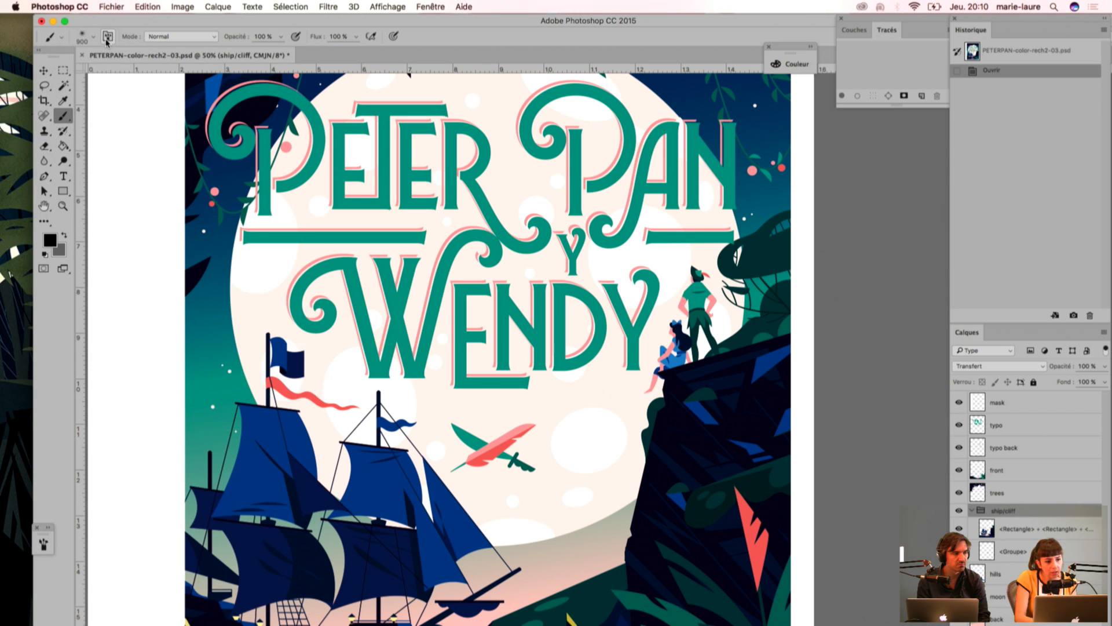
click(108, 37)
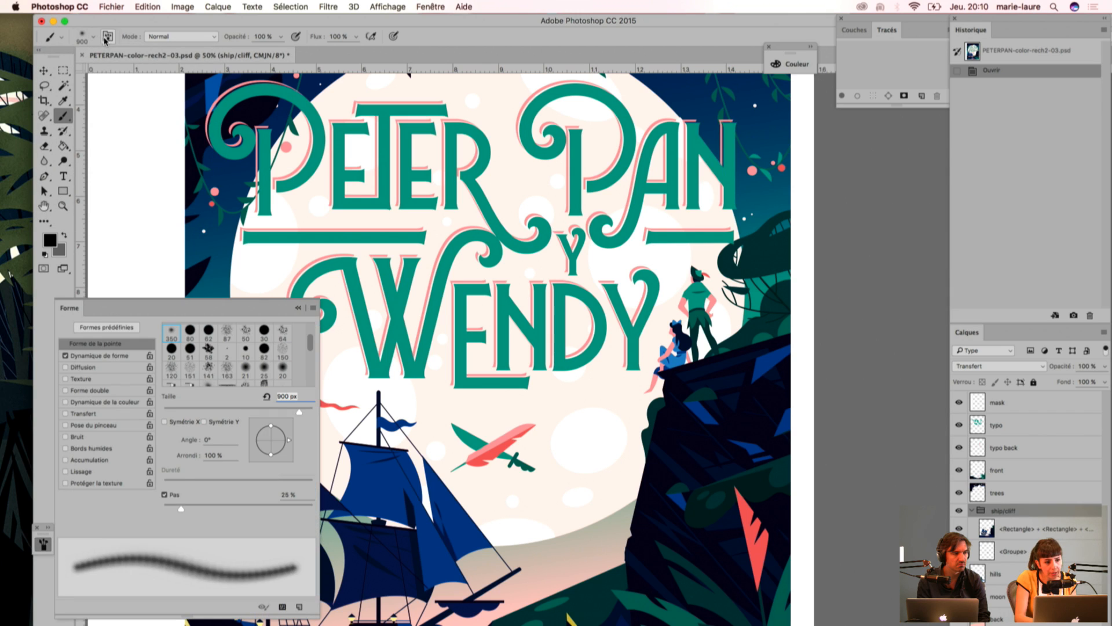
click(100, 328)
click(125, 159)
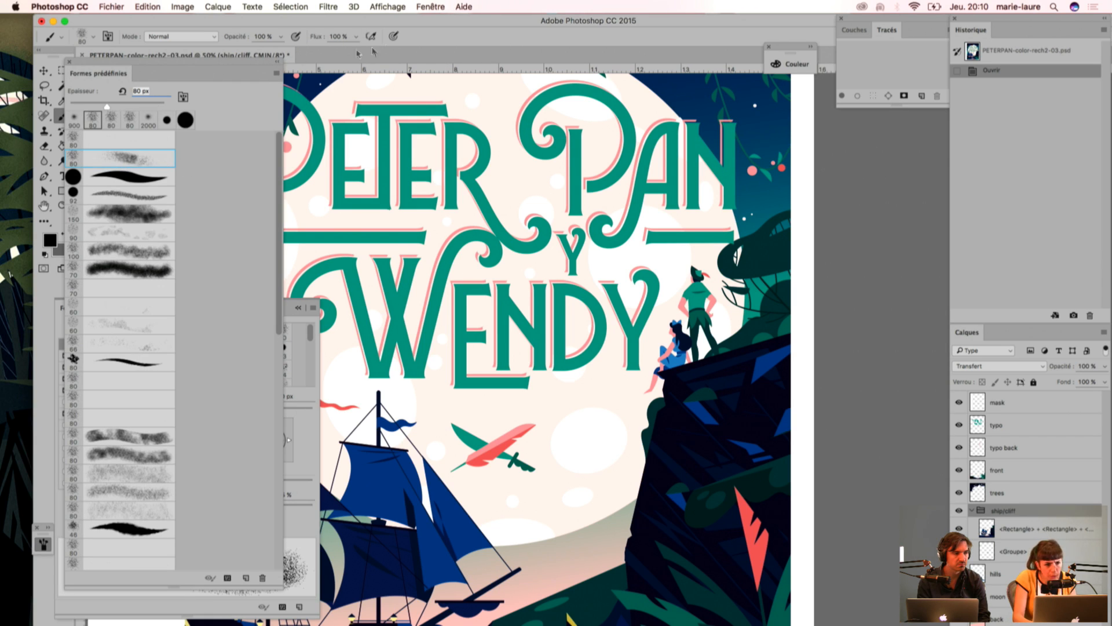
drag(512, 27, 524, 48)
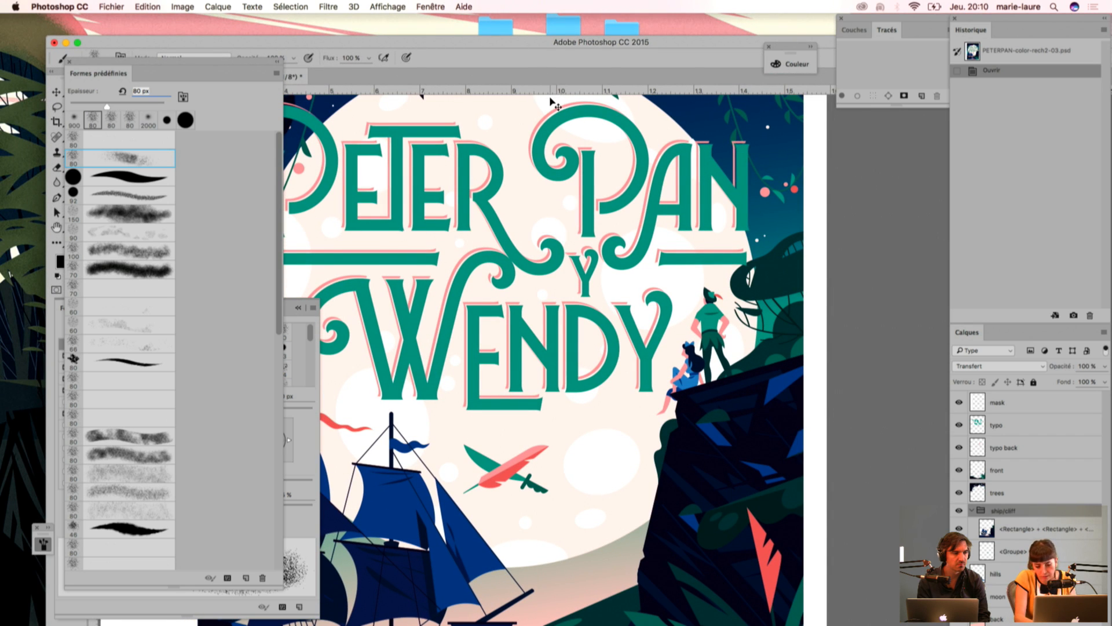
Step: Create a new blank A4 document from the Papier format international type, with RGB colour and a white background
key(super+n)
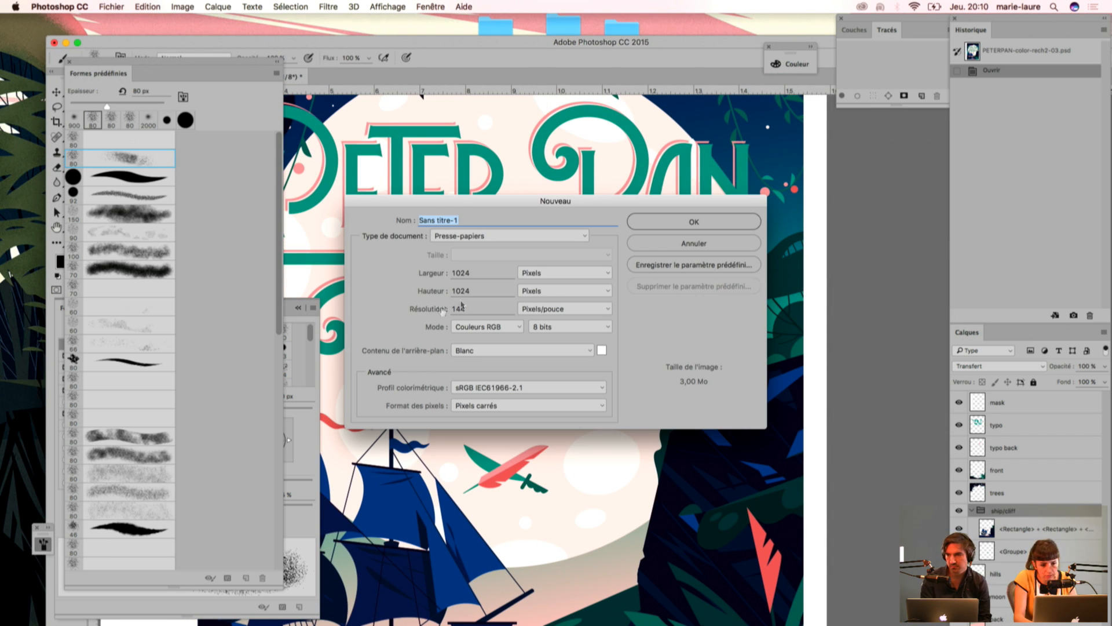
click(563, 273)
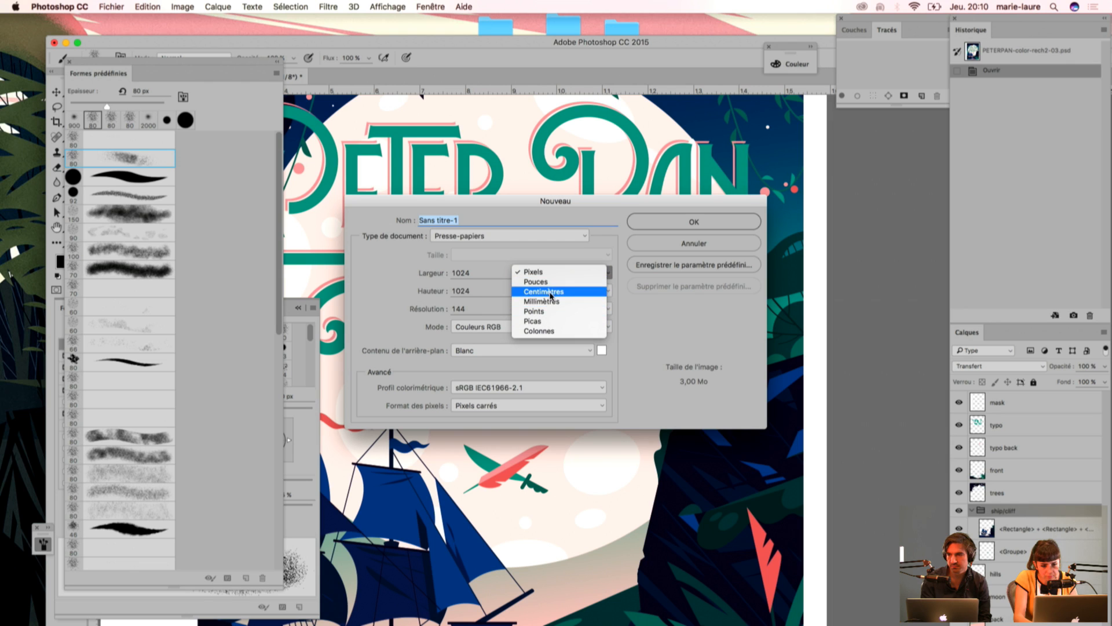
click(545, 291)
click(504, 236)
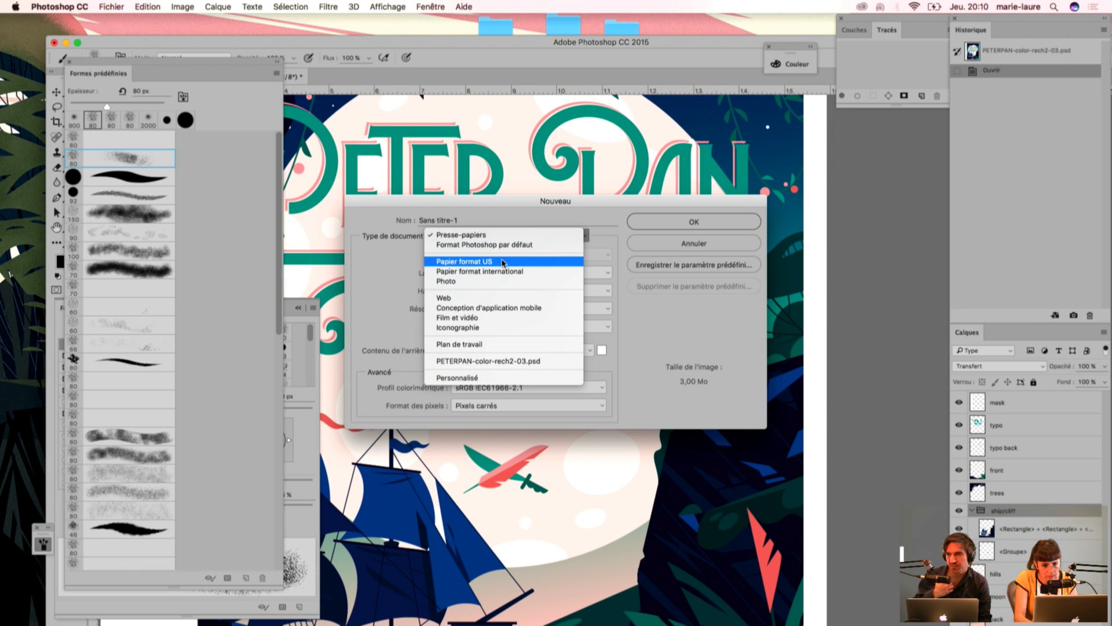
click(510, 280)
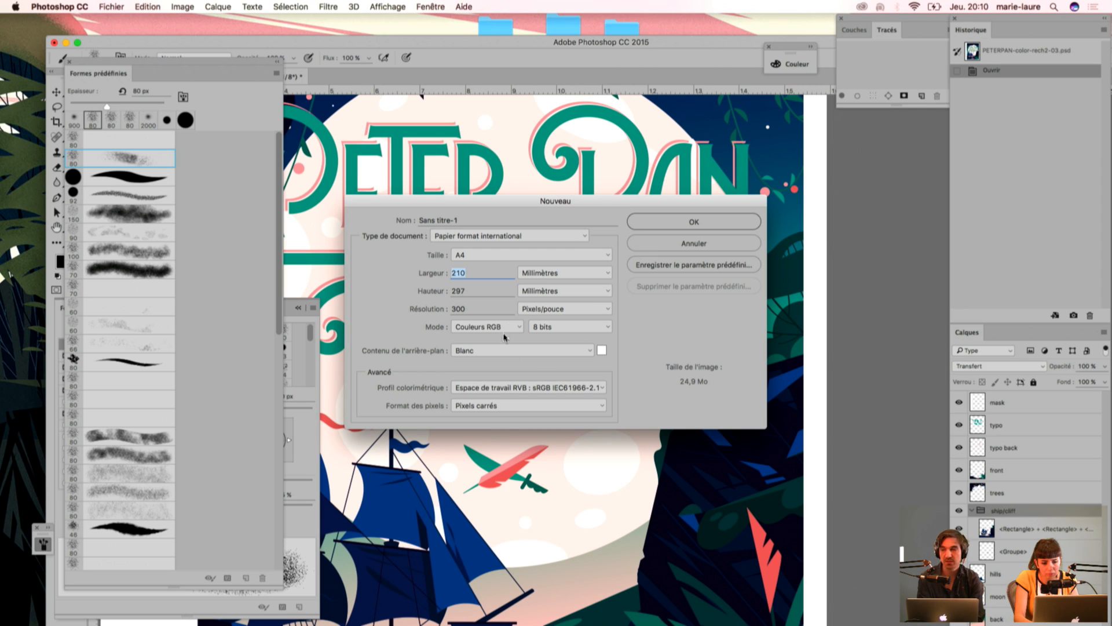
click(677, 229)
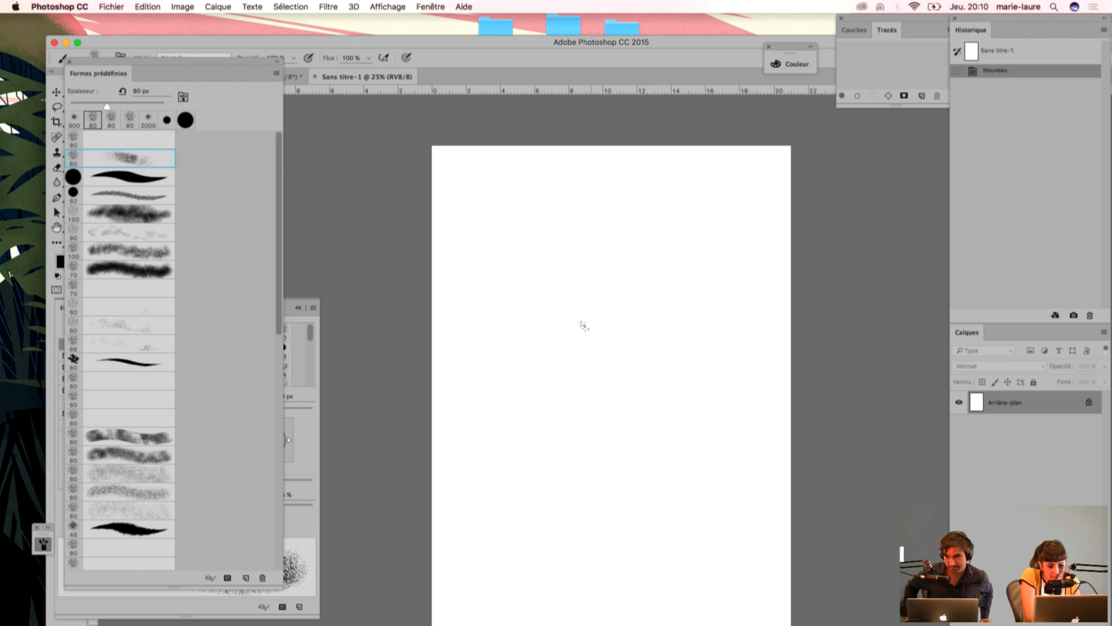
Step: Enlarge the grain brush to 200 px, clear the brush panels off the canvas, and paint a curved test stroke and a straight one crossing it
key(bracketright)
key(bracketright)
key(bracketright)
key(bracketright)
key(bracketright)
key(bracketright)
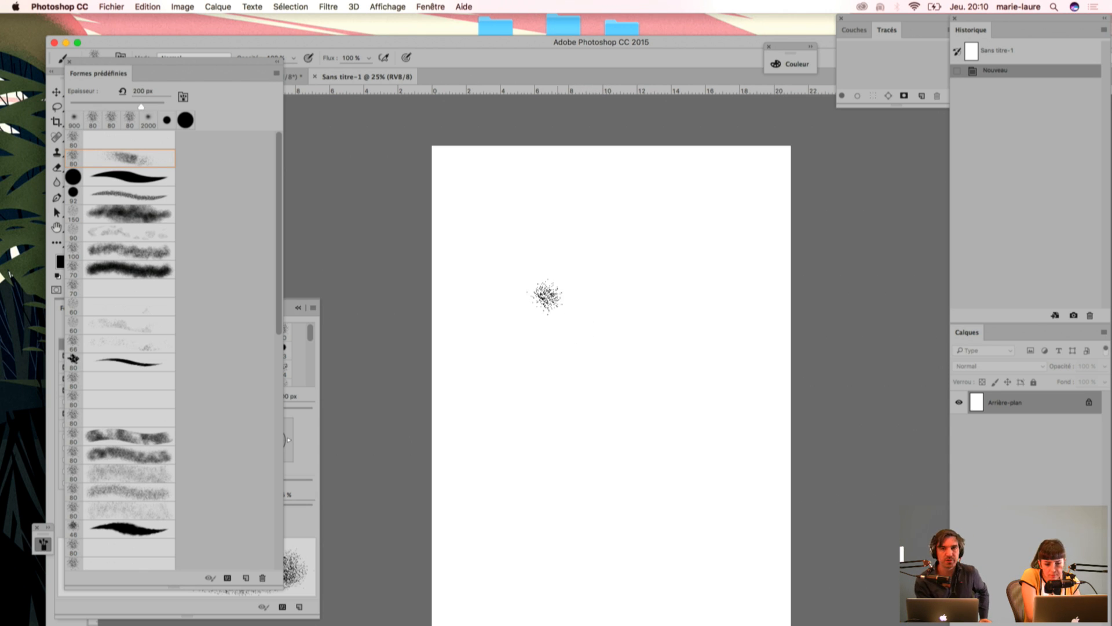
key(super+plus)
key(super+plus)
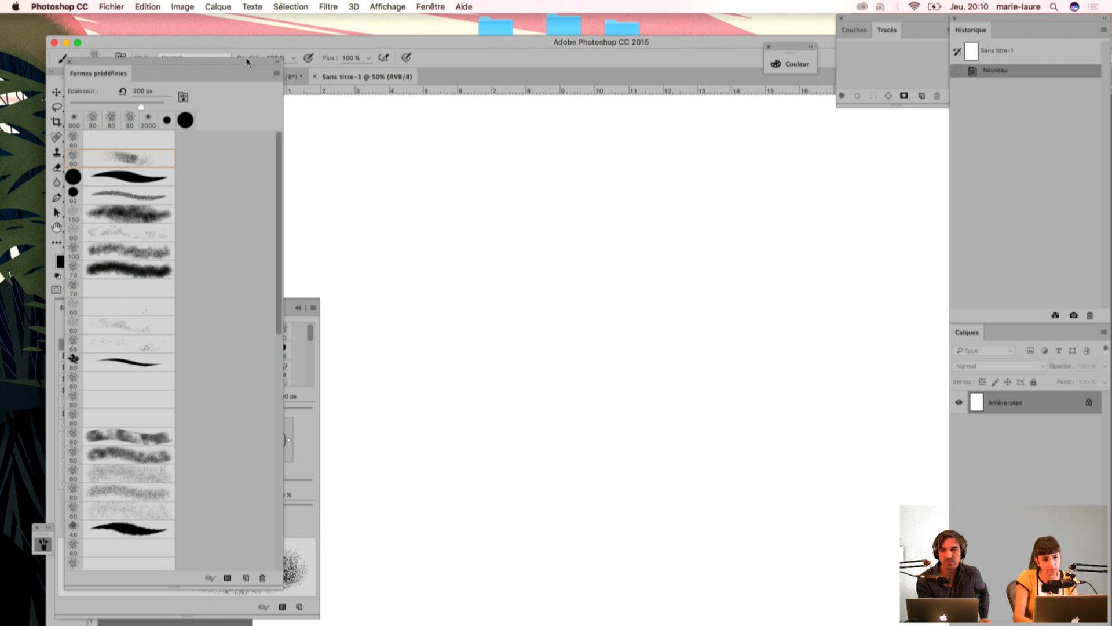
drag(228, 67, 150, 58)
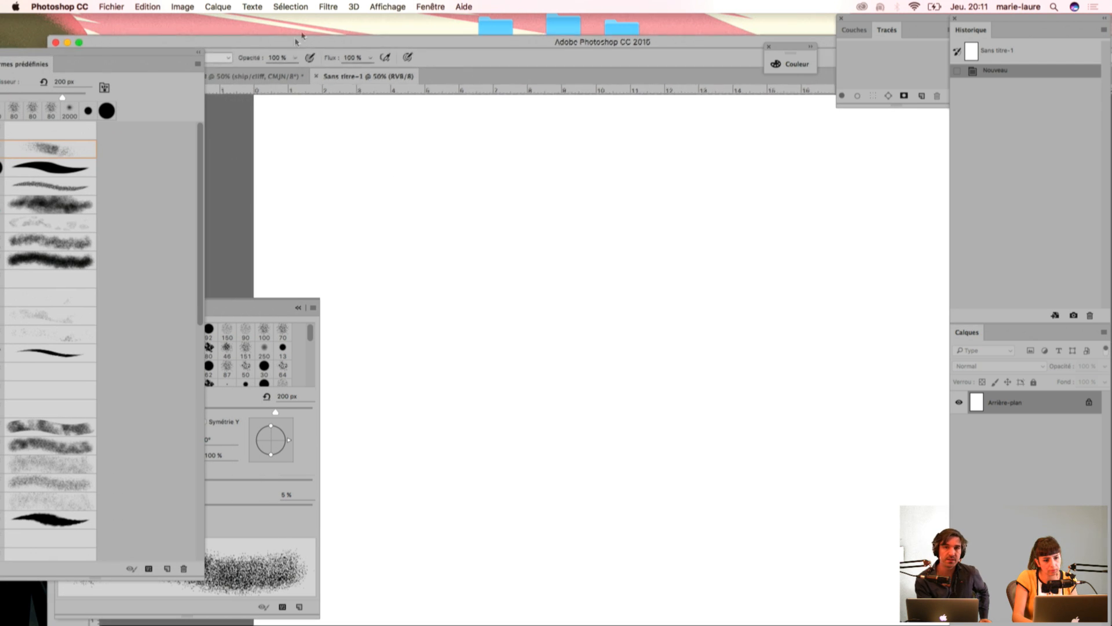
drag(293, 44, 307, 8)
mouse_move(242, 309)
mouse_down()
mouse_move(250, 357)
mouse_move(186, 389)
mouse_move(187, 316)
mouse_move(183, 357)
mouse_move(181, 344)
mouse_up()
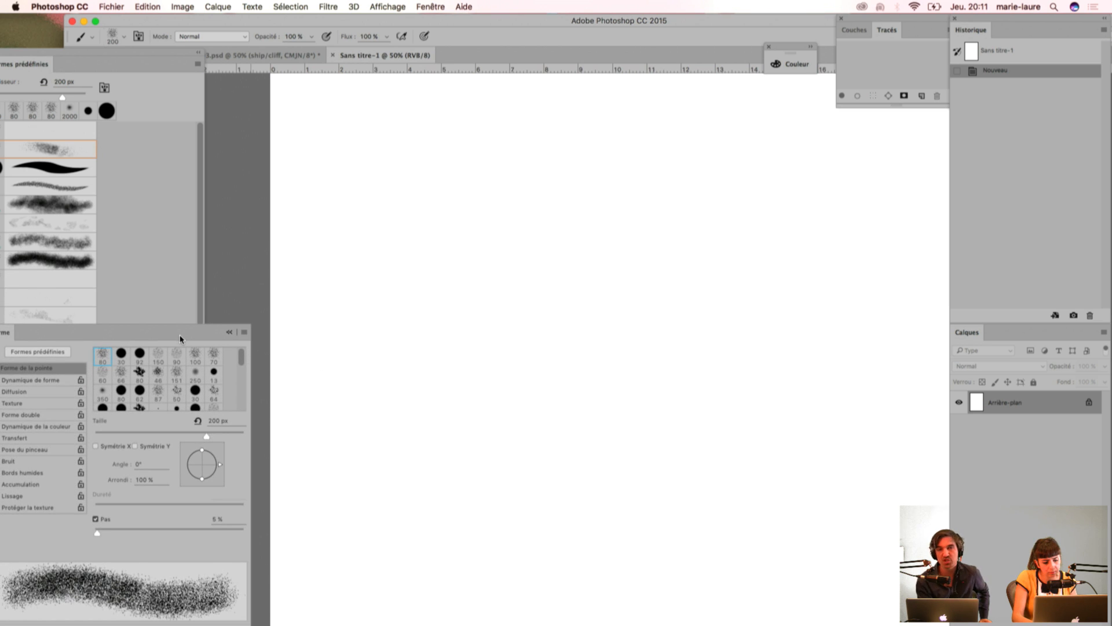
mouse_move(406, 164)
mouse_down()
mouse_move(606, 347)
mouse_move(695, 218)
mouse_up()
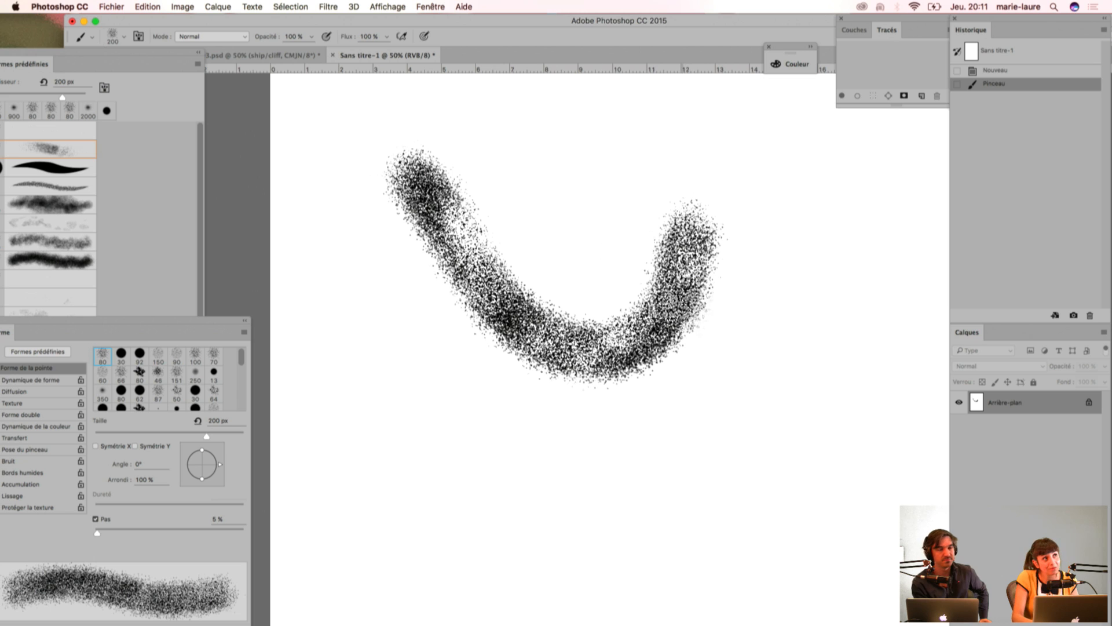
drag(565, 191, 678, 440)
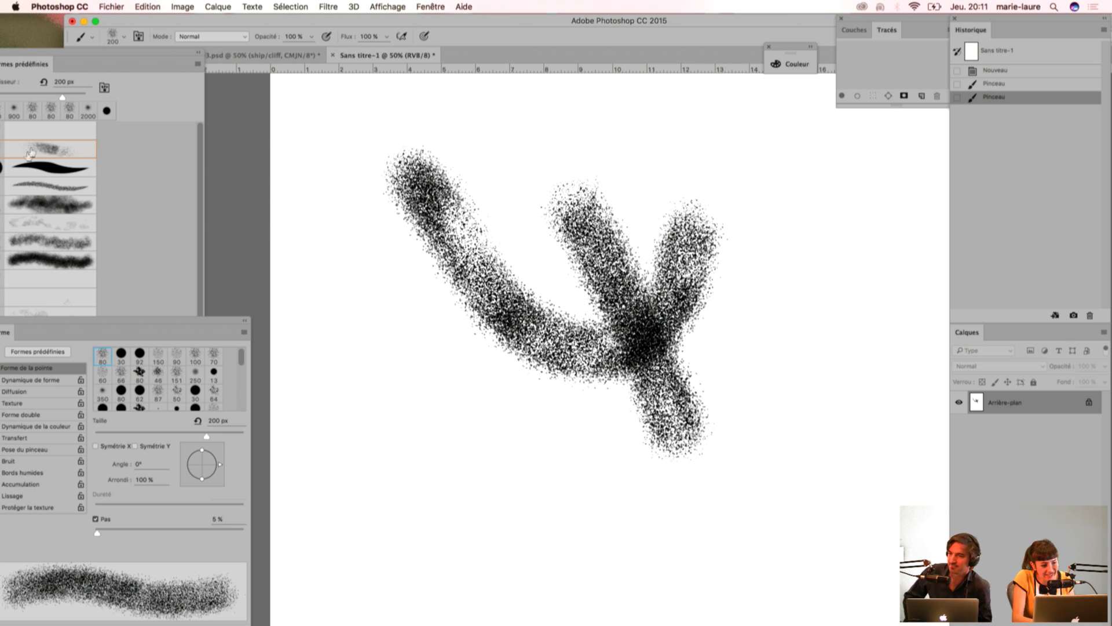
Step: Choose the 80 px preset just above the scattered grain brush, and paint a curve, a cross and a horizontal stroke with it at 125 px
click(67, 136)
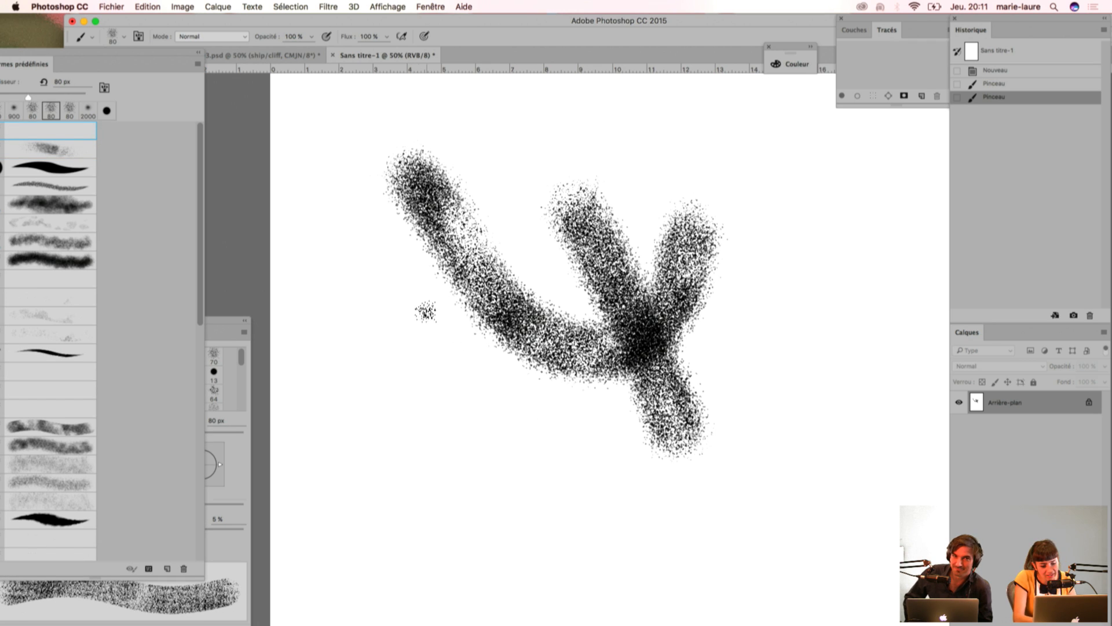
mouse_move(385, 307)
mouse_down()
mouse_move(528, 478)
mouse_move(576, 498)
mouse_up()
drag(873, 283, 734, 469)
drag(762, 199, 803, 301)
drag(826, 441, 846, 480)
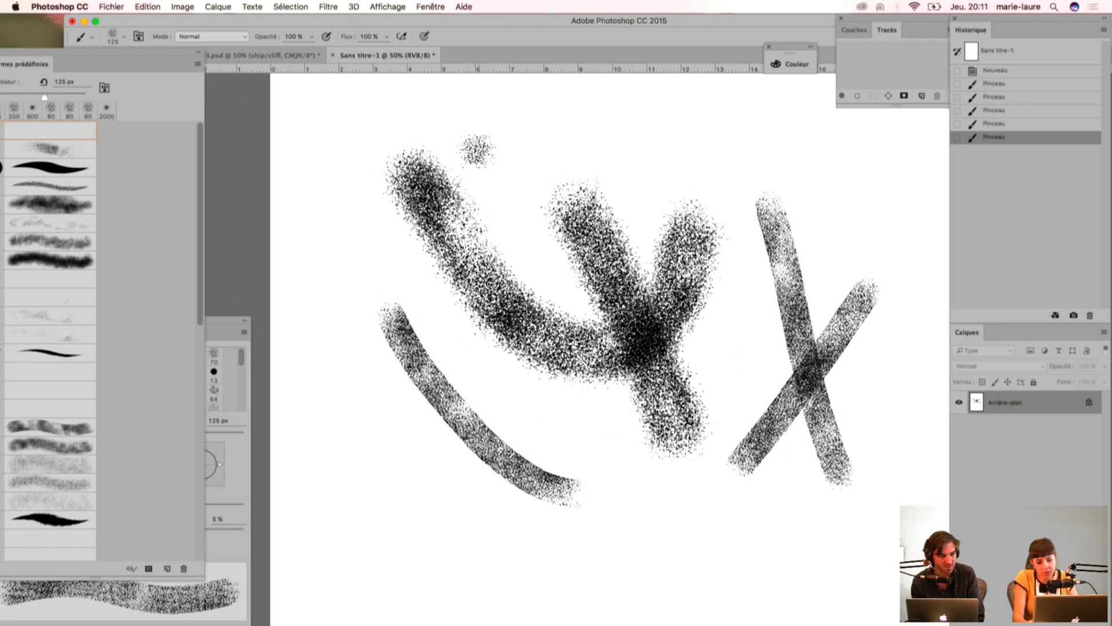
drag(394, 153, 646, 171)
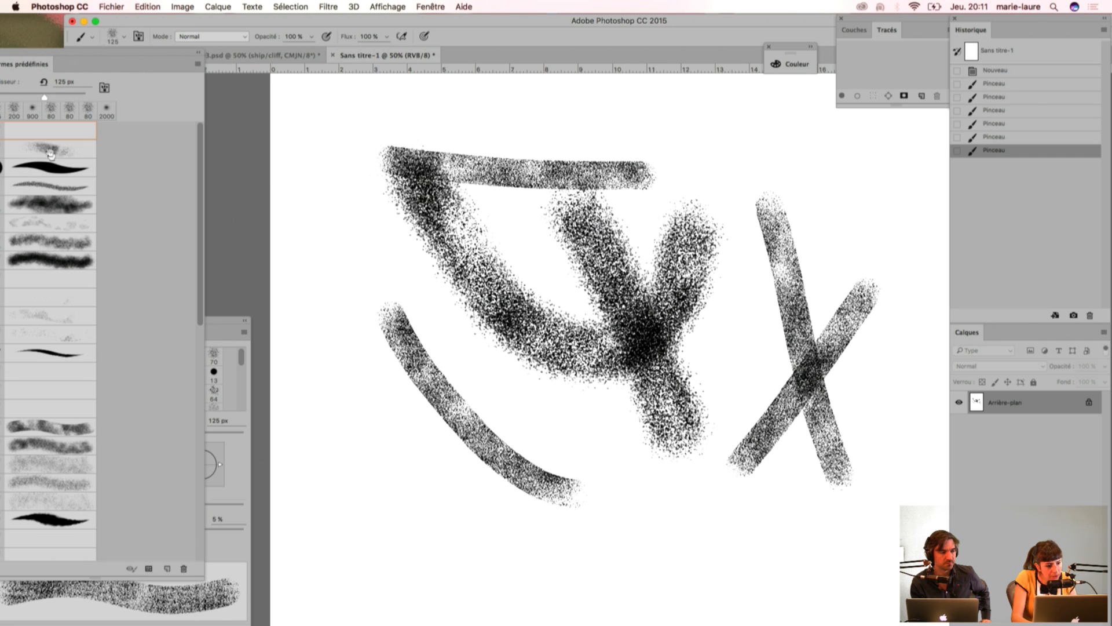
Step: Return to the scattered 80 px grain brush and turn off Forme double in its brush settings
click(51, 153)
click(232, 329)
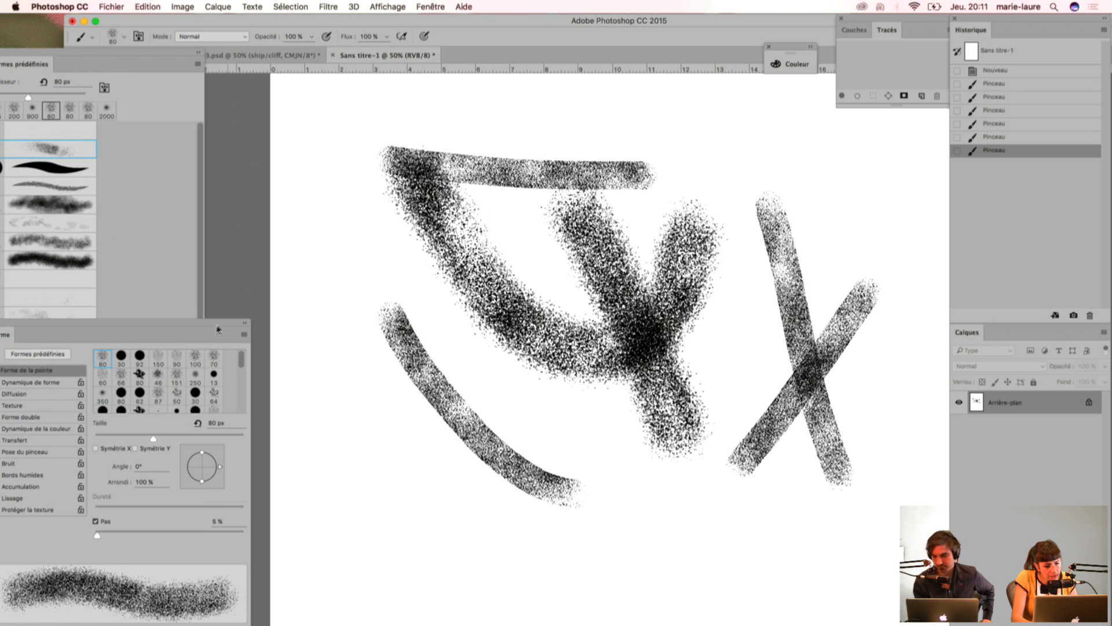
drag(119, 331, 217, 163)
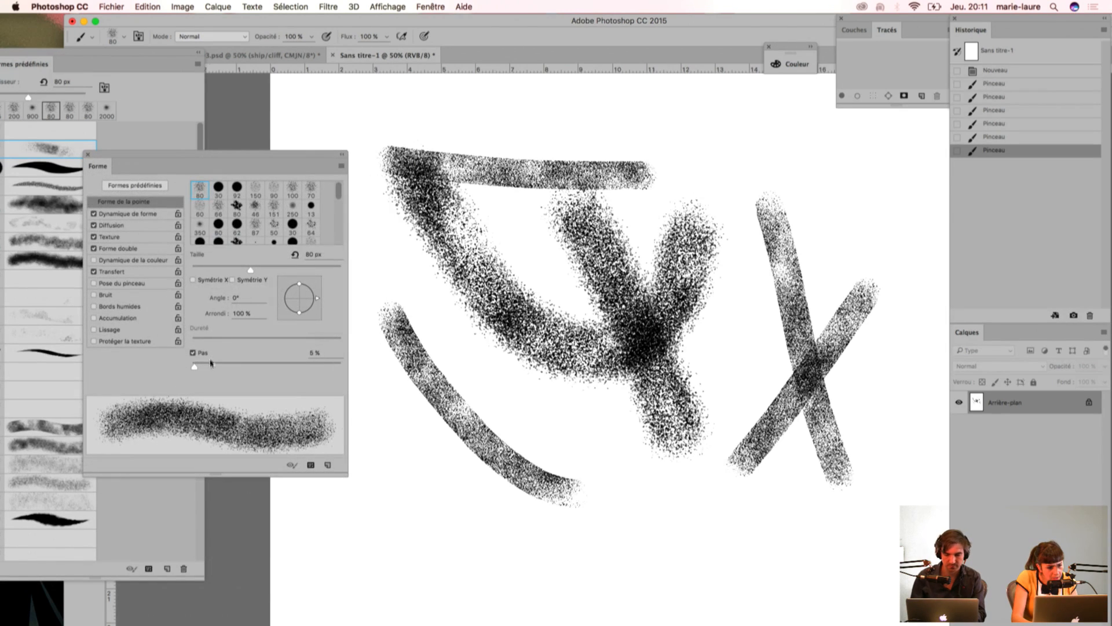
click(94, 250)
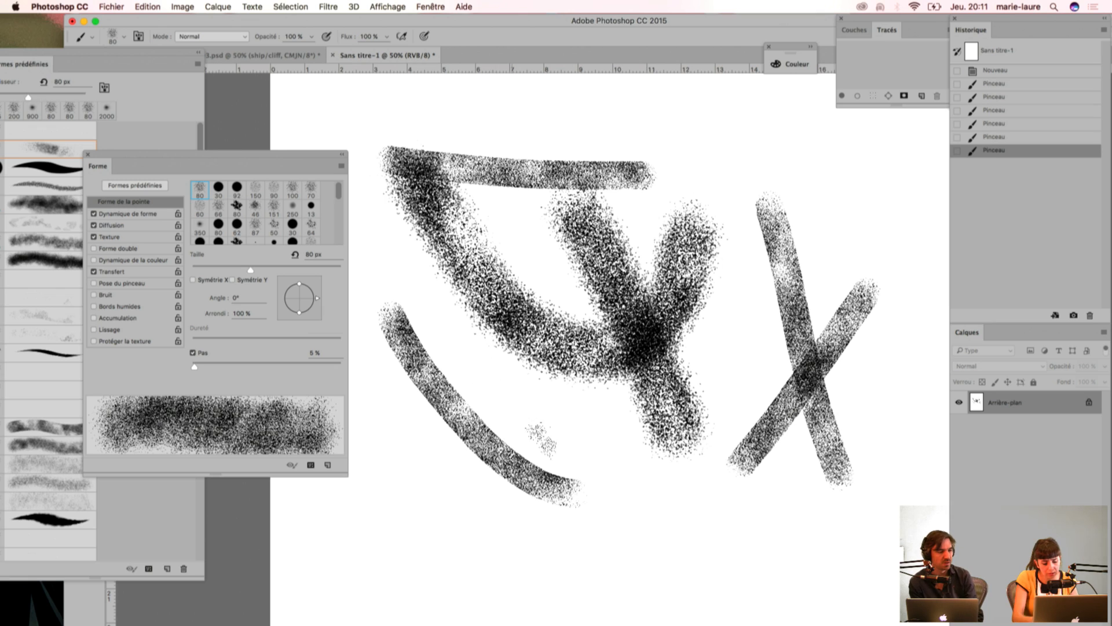
Step: Paint broad test strokes across the page with the brush lacking its dual shape, enlarging it to 300 px
key(bracketright)
key(bracketright)
key(bracketright)
mouse_move(458, 376)
mouse_down()
mouse_move(544, 440)
mouse_move(817, 507)
mouse_move(848, 501)
mouse_up()
key(bracketright)
key(bracketright)
key(bracketright)
key(bracketright)
key(bracketright)
mouse_move(504, 150)
mouse_down()
mouse_move(738, 303)
mouse_move(756, 330)
mouse_up()
drag(449, 295, 606, 422)
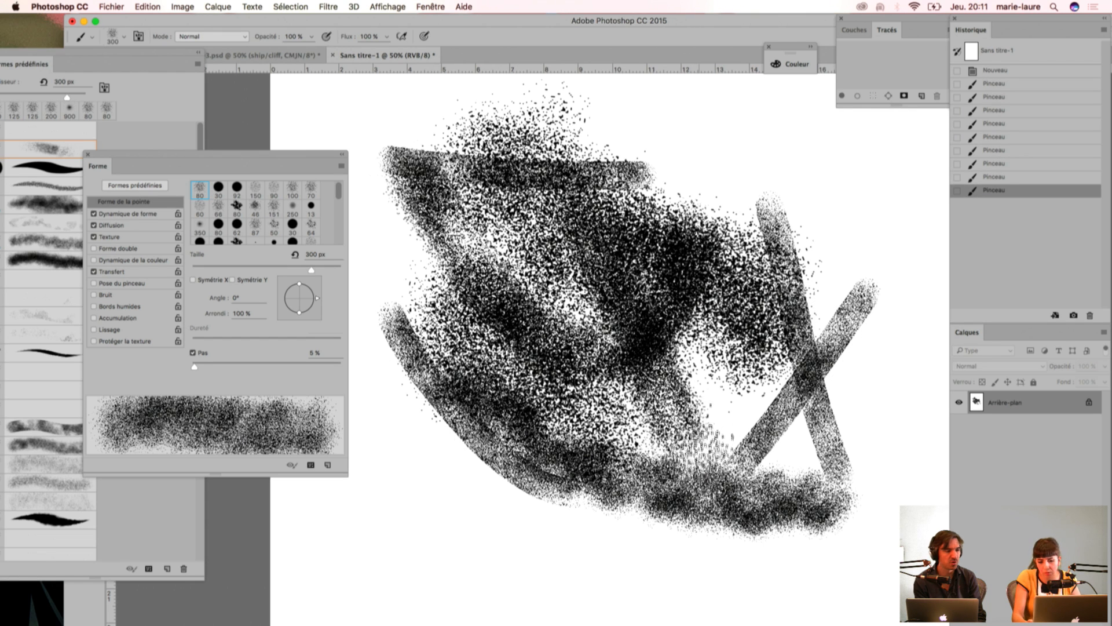
drag(410, 459, 667, 527)
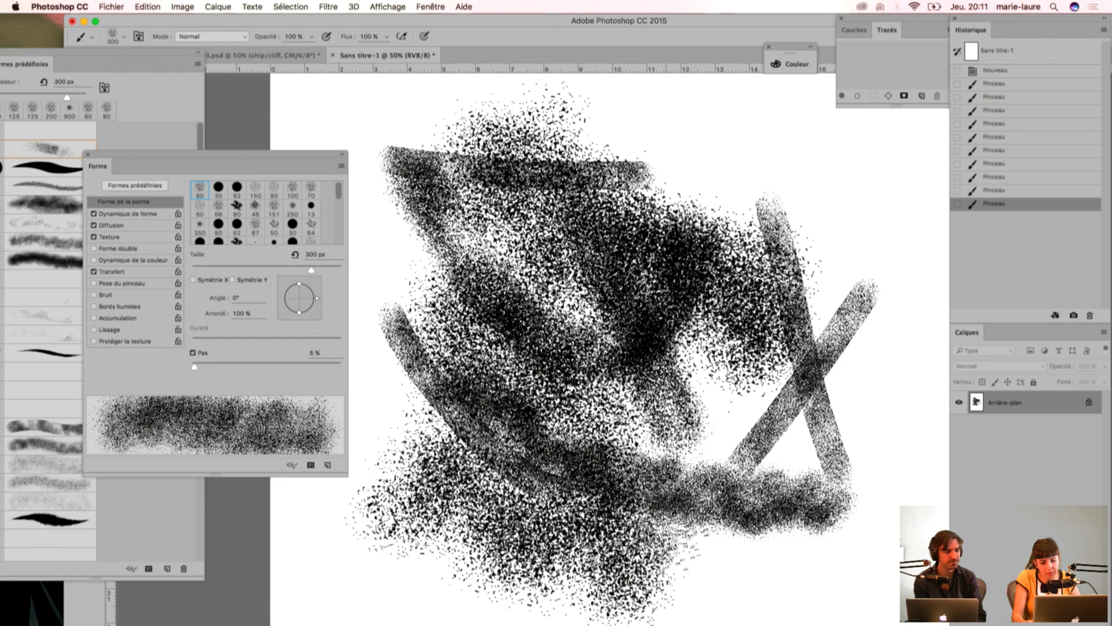
Step: Turn Forme double back on and paint a 300 px comparison stroke near the page's upper right
click(94, 248)
drag(760, 113, 834, 284)
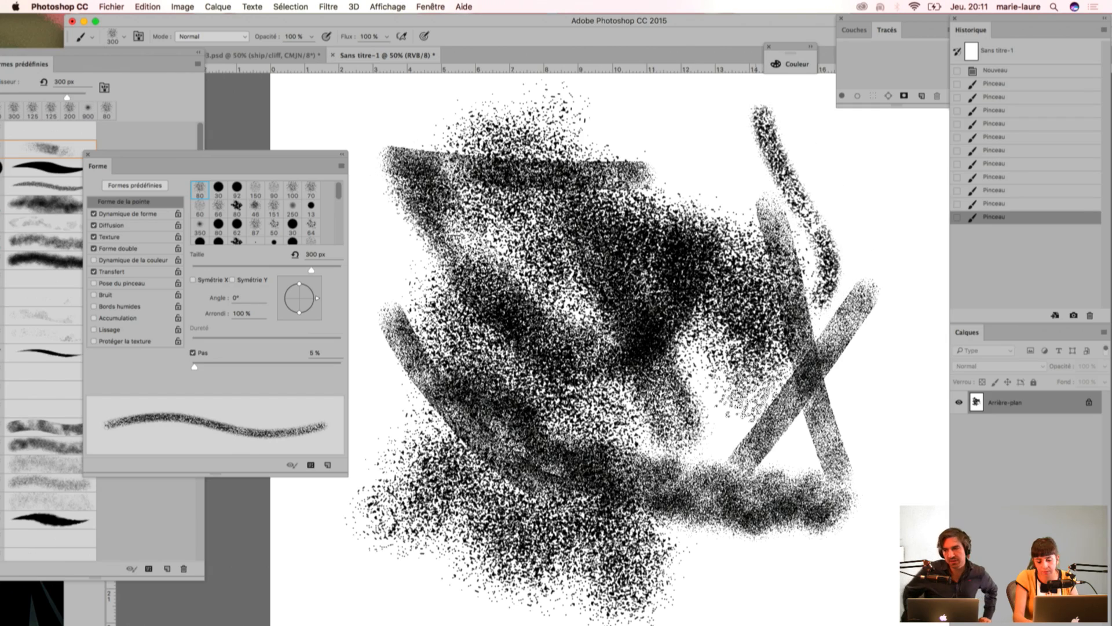
key(super+minus)
key(super+minus)
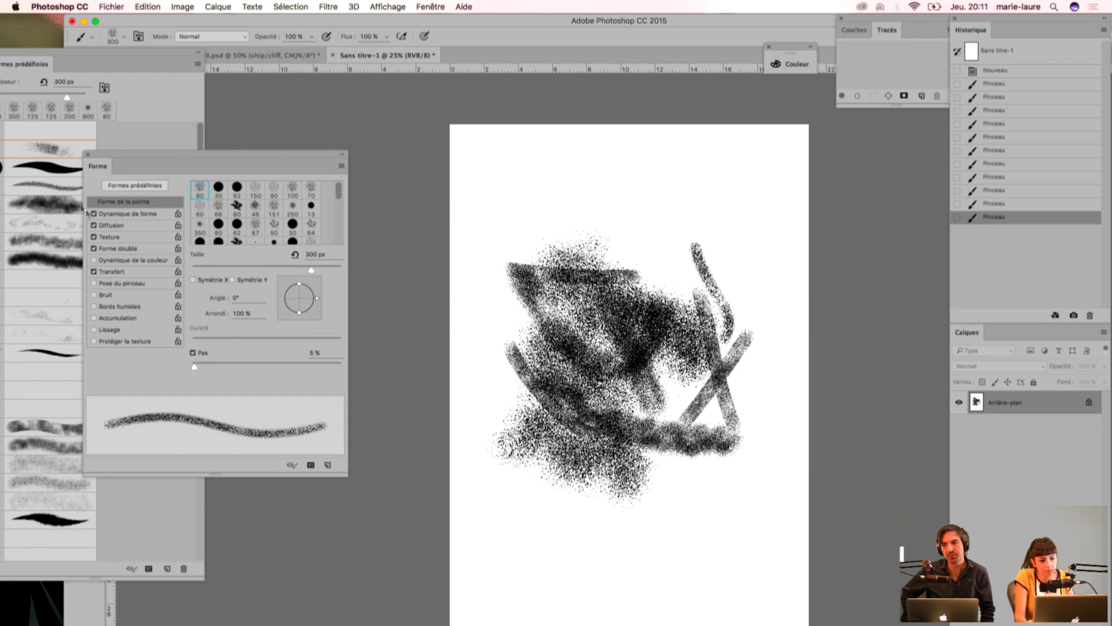
Step: Close the brush settings, return to the Peter Pan cover, and hide its typo and typo back layers
click(88, 155)
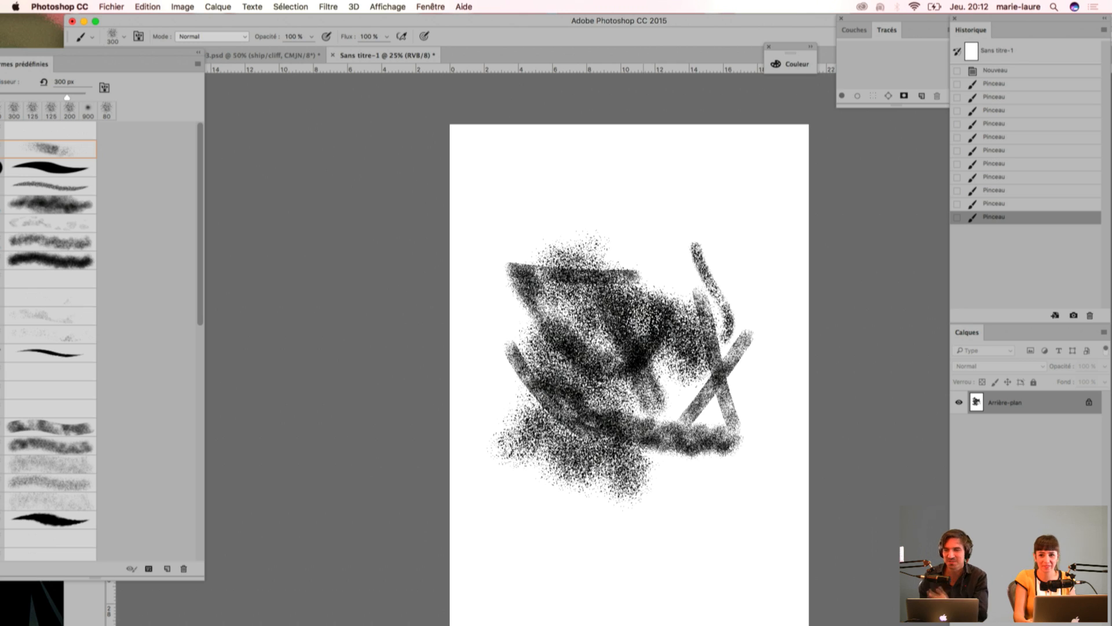
click(259, 58)
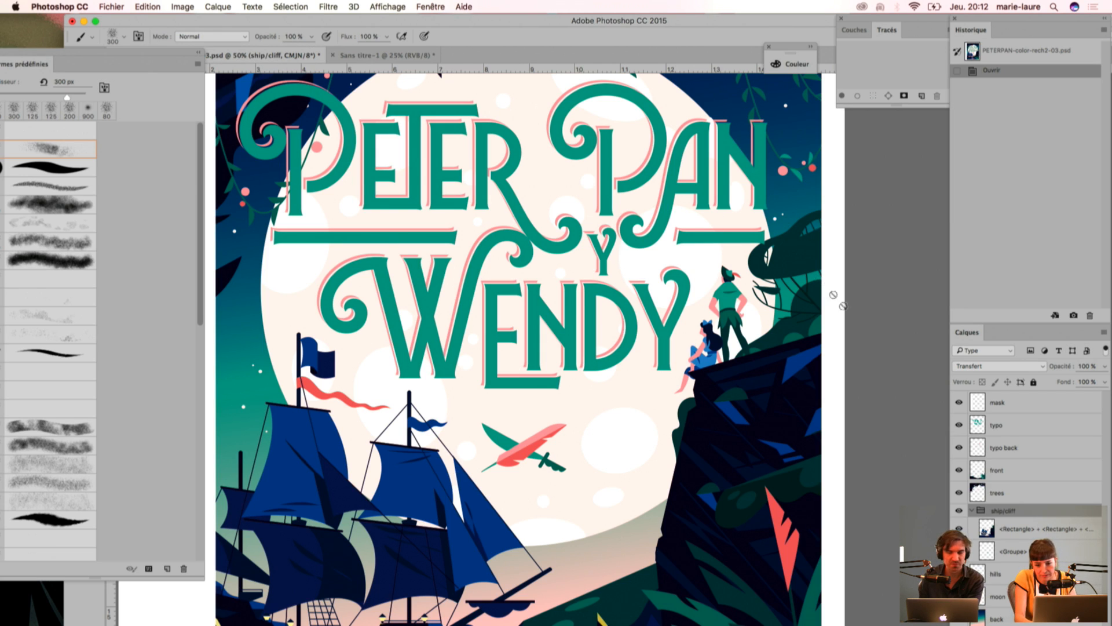
key(super+minus)
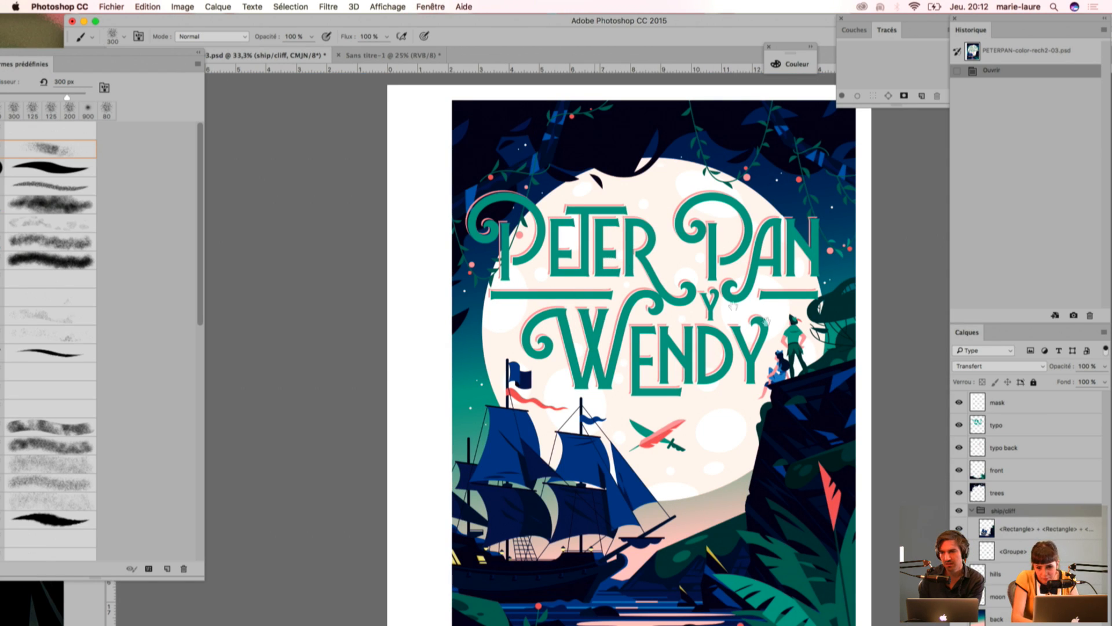
click(957, 424)
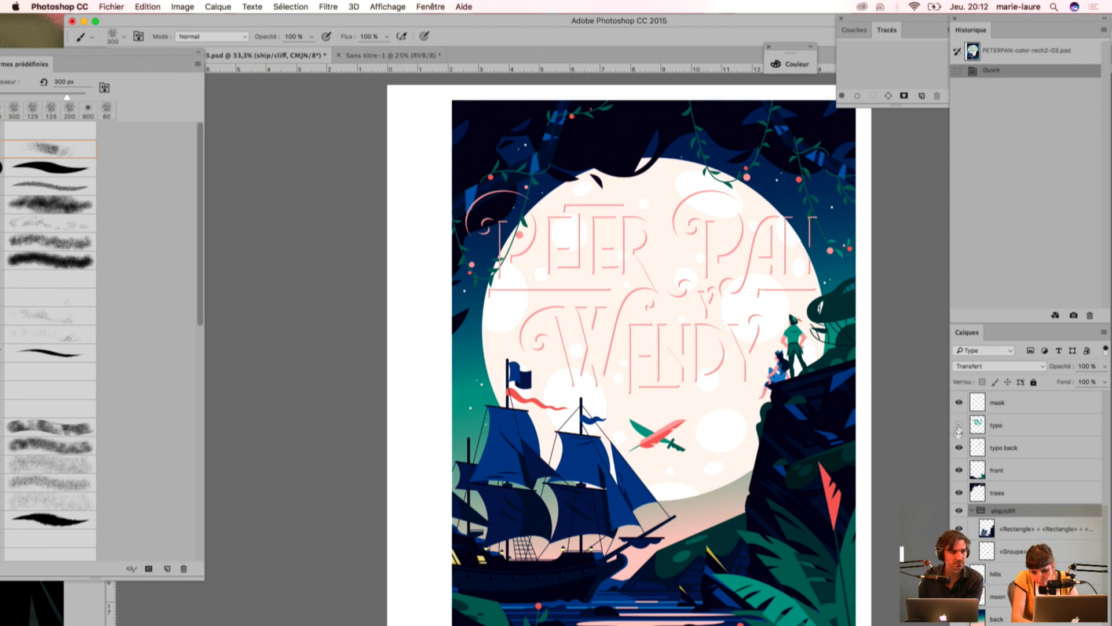
click(959, 448)
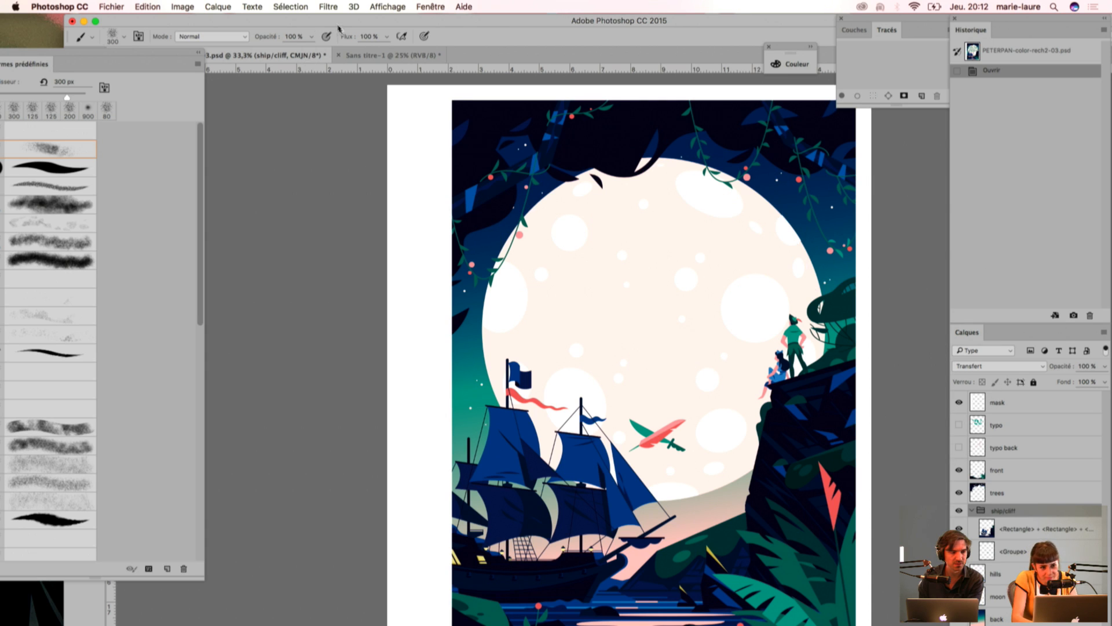
drag(319, 21, 287, 21)
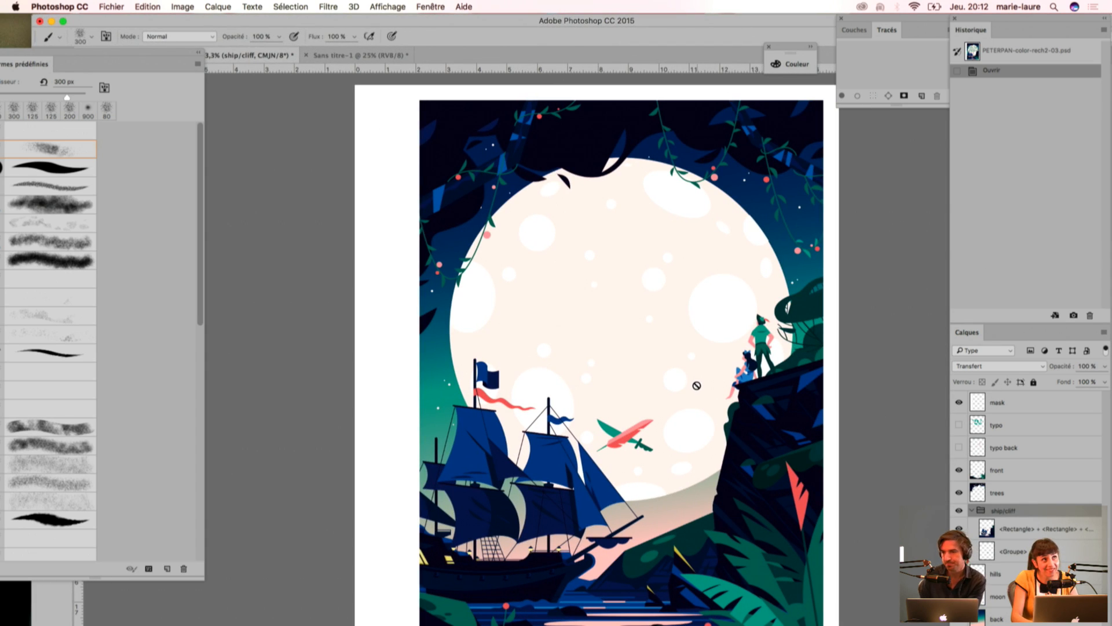
Step: Put away the brush presets and switch to the Magic Wand tool for the cover
key(w)
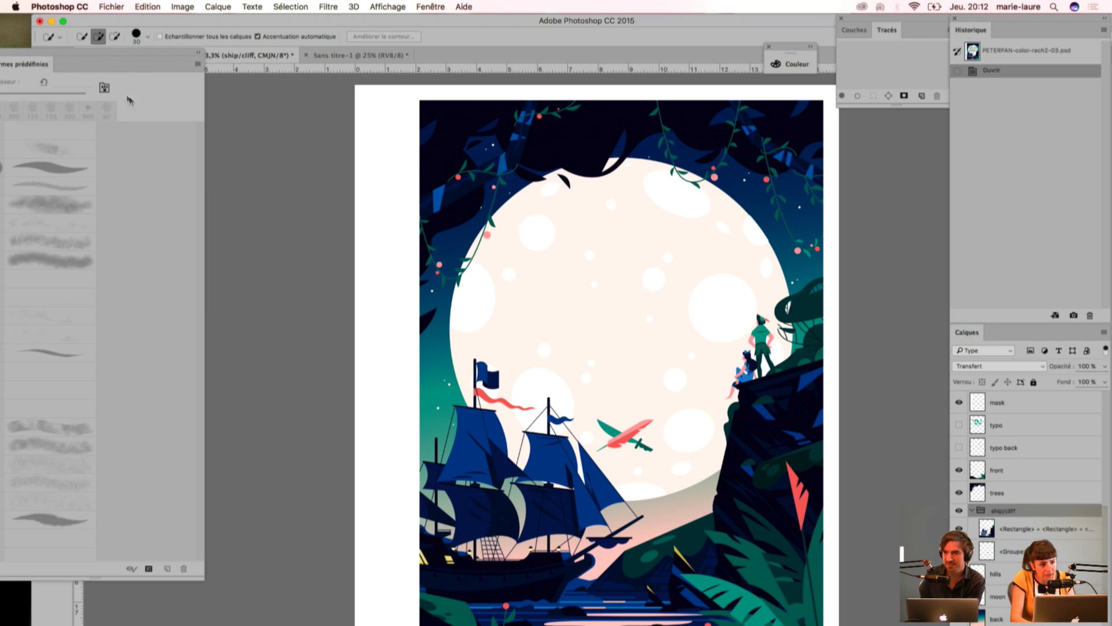
click(197, 51)
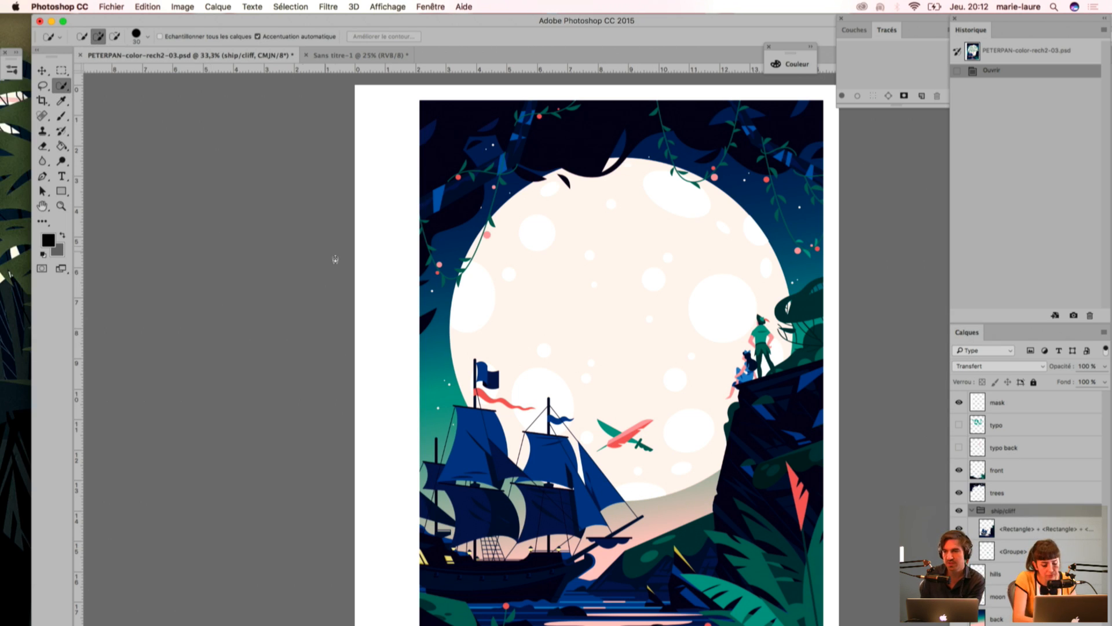
click(62, 86)
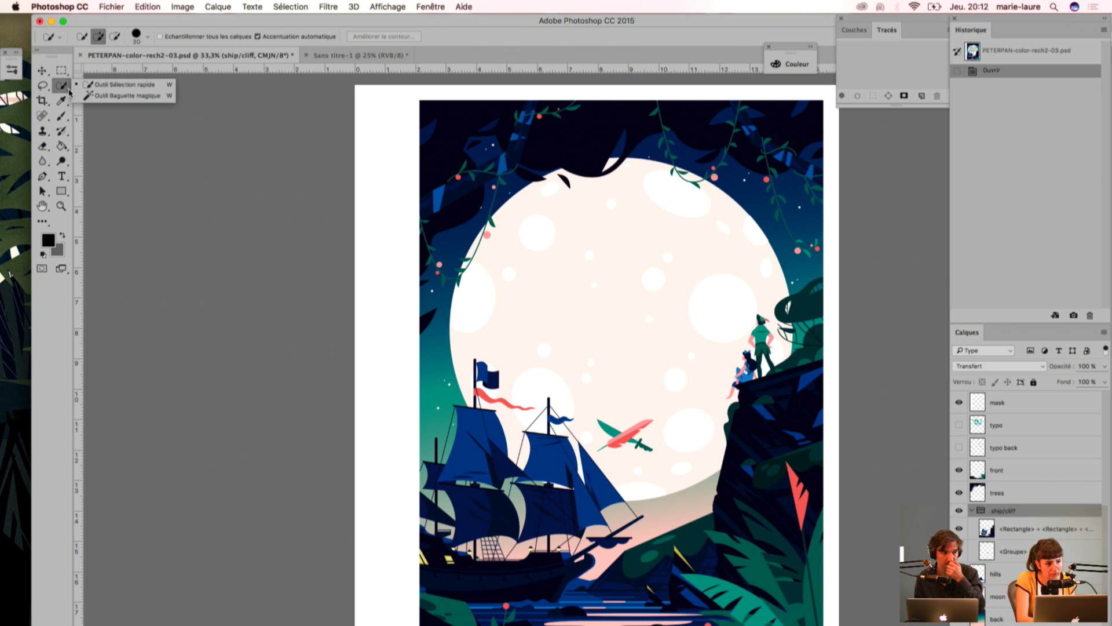
click(92, 100)
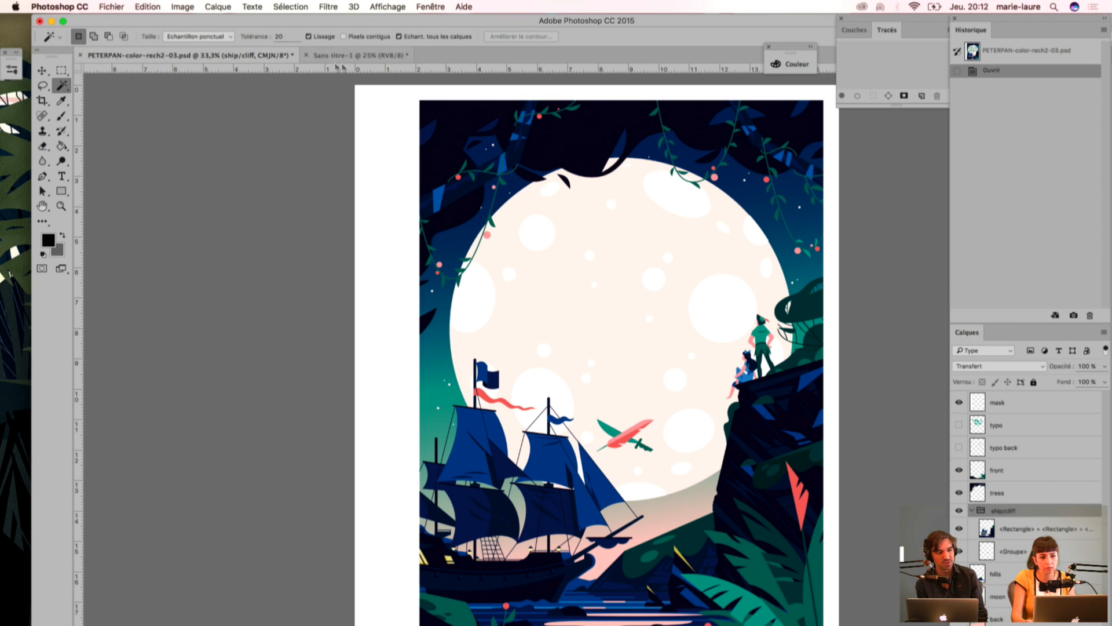
Step: Return to the Sans titre-1 test page with the Brush tool and reopen the brush settings
click(358, 56)
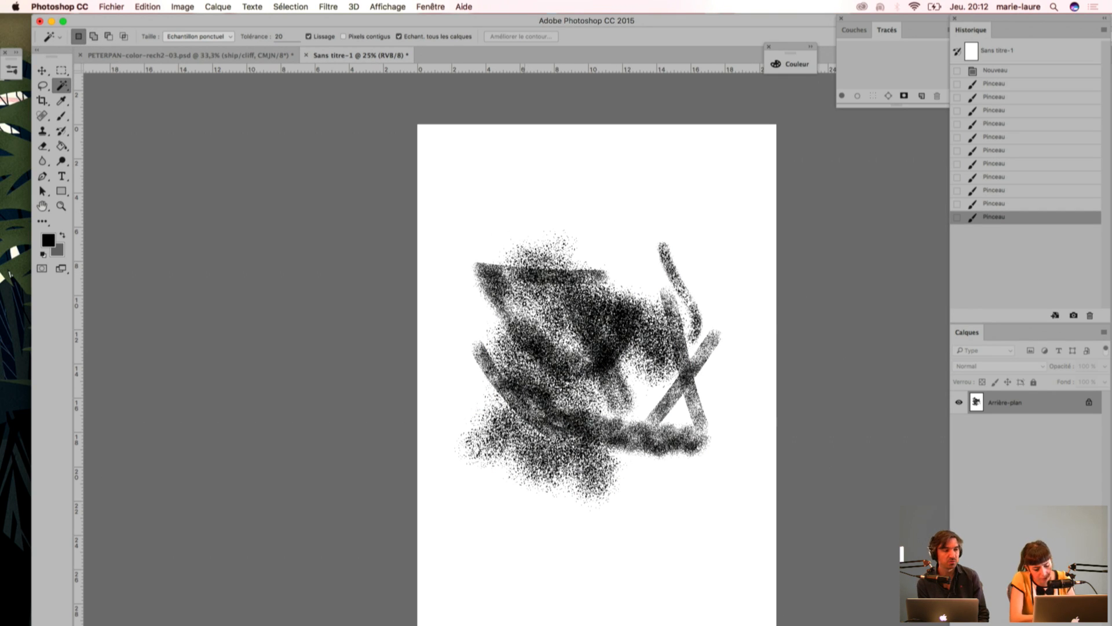
key(b)
click(107, 37)
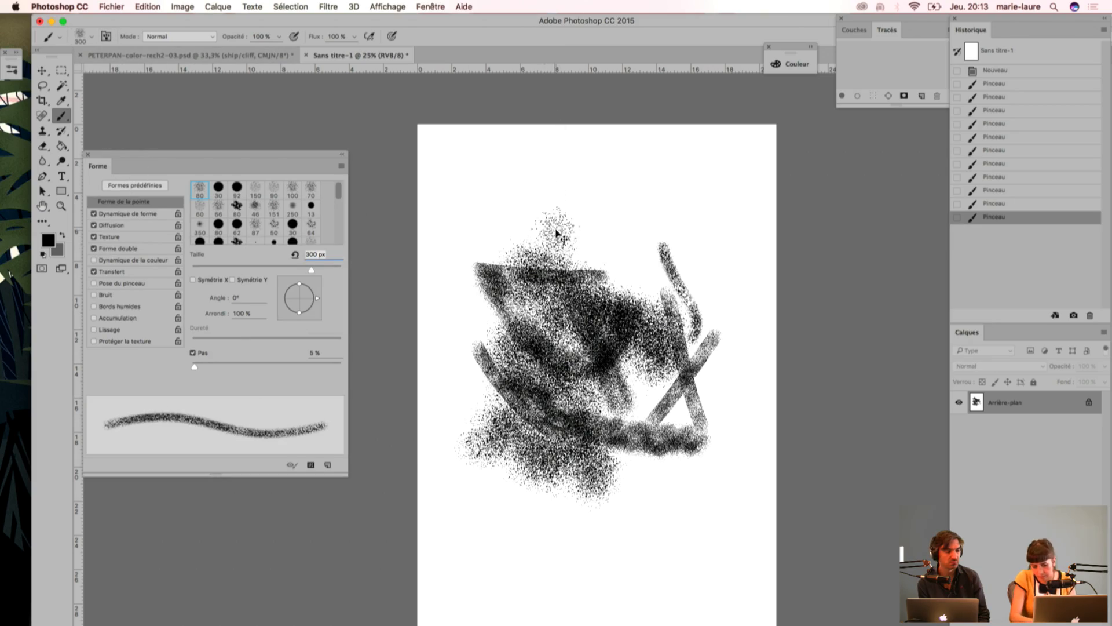
key(super+plus)
key(super+plus)
drag(501, 440, 513, 321)
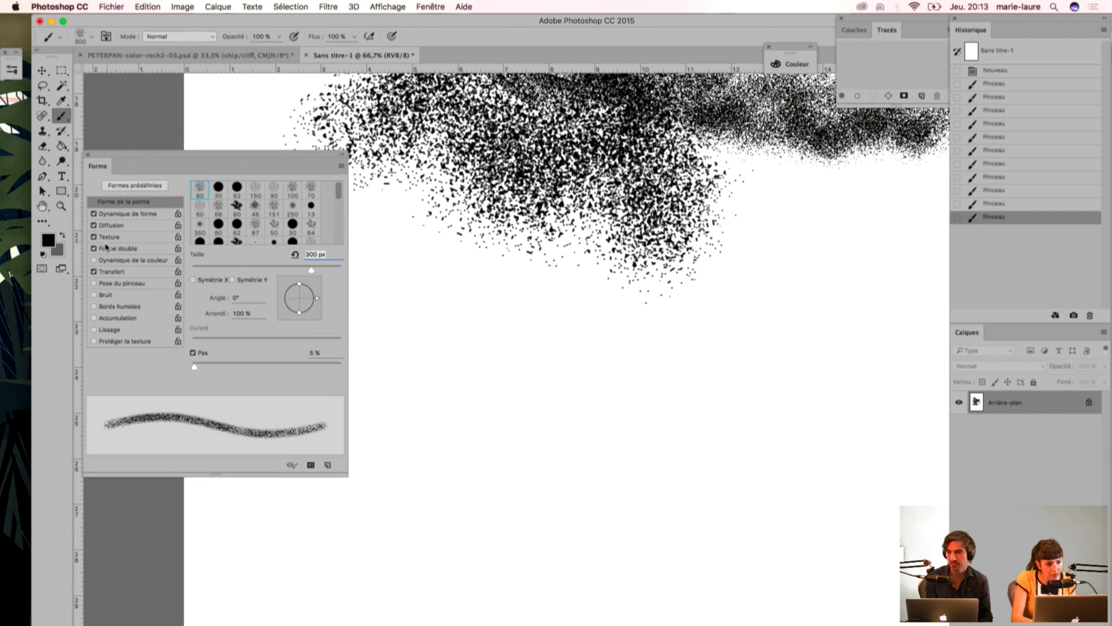
Step: Turn off Diffusion for the 300 px grain brush and paint curved test strokes in the empty area below the grain
click(94, 215)
click(93, 214)
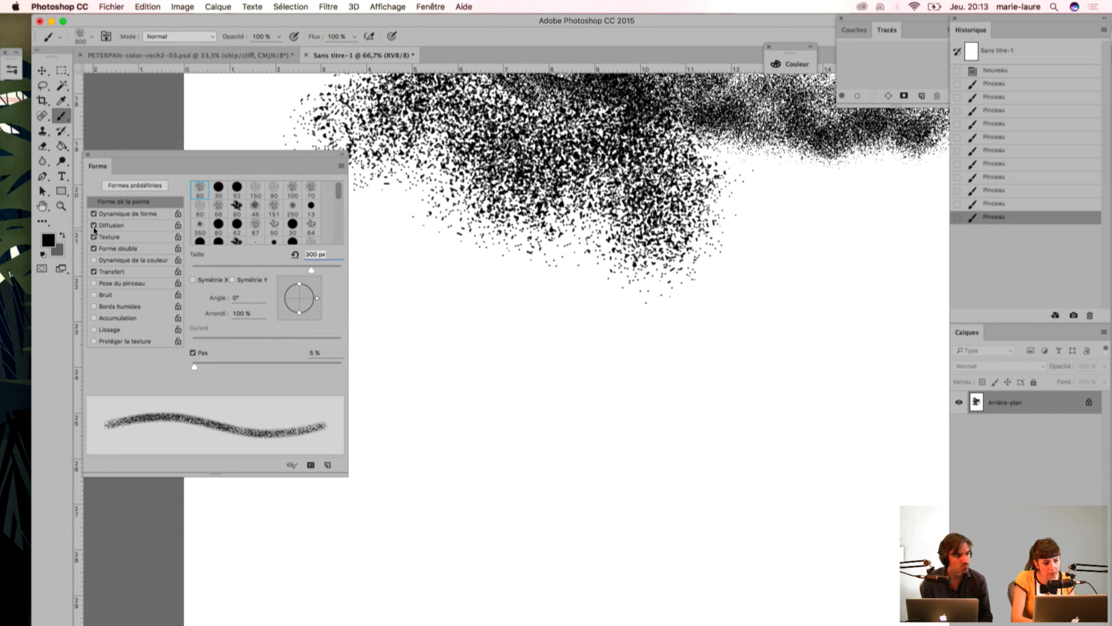
click(94, 226)
mouse_move(481, 399)
mouse_down()
mouse_move(570, 434)
mouse_move(721, 449)
mouse_move(704, 410)
mouse_up()
drag(475, 345, 629, 348)
Step: Paint one curved stroke with the brush spacing (Pas) at 79 % and a long one with it at 1 %
drag(195, 369, 250, 369)
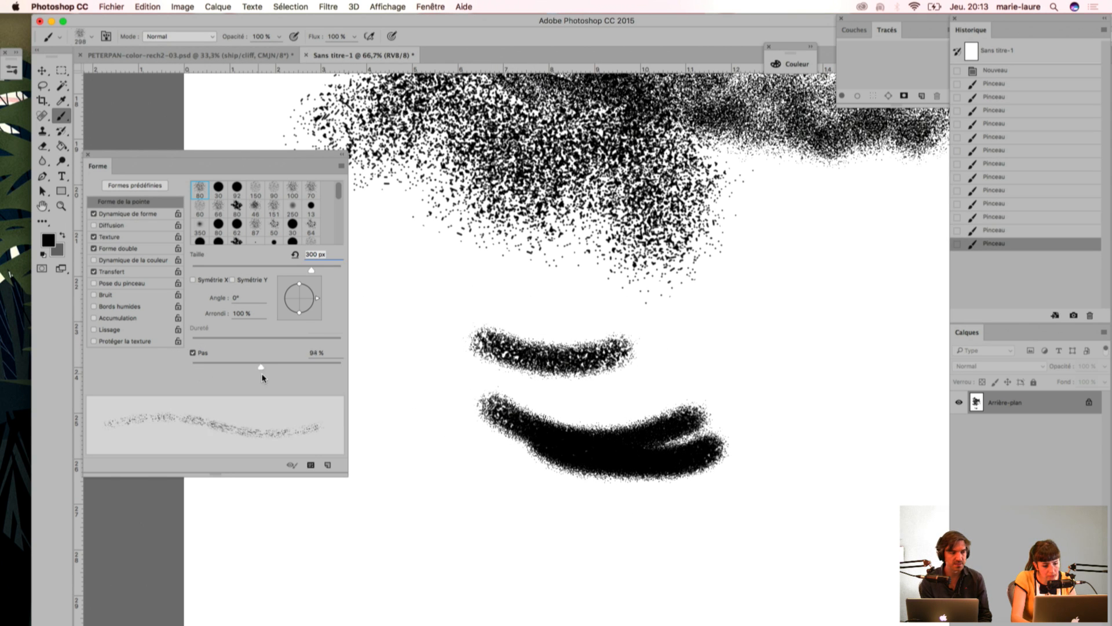
mouse_move(660, 330)
mouse_down()
mouse_move(843, 365)
mouse_move(869, 343)
mouse_up()
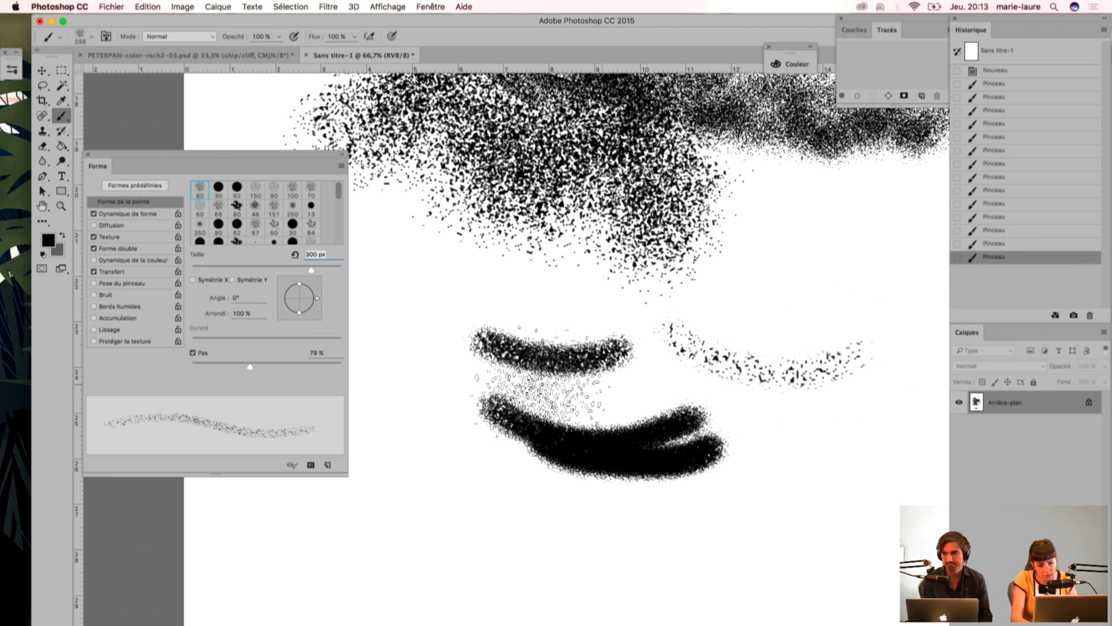
drag(249, 371, 192, 367)
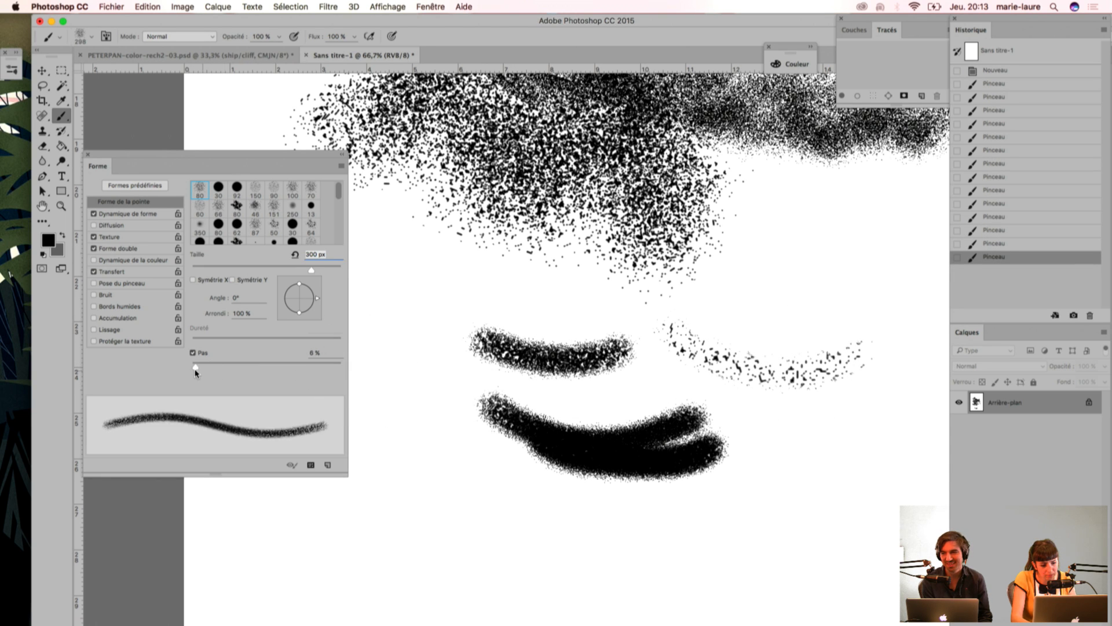
mouse_move(443, 492)
mouse_down()
mouse_move(545, 549)
mouse_move(702, 544)
mouse_move(842, 438)
mouse_up()
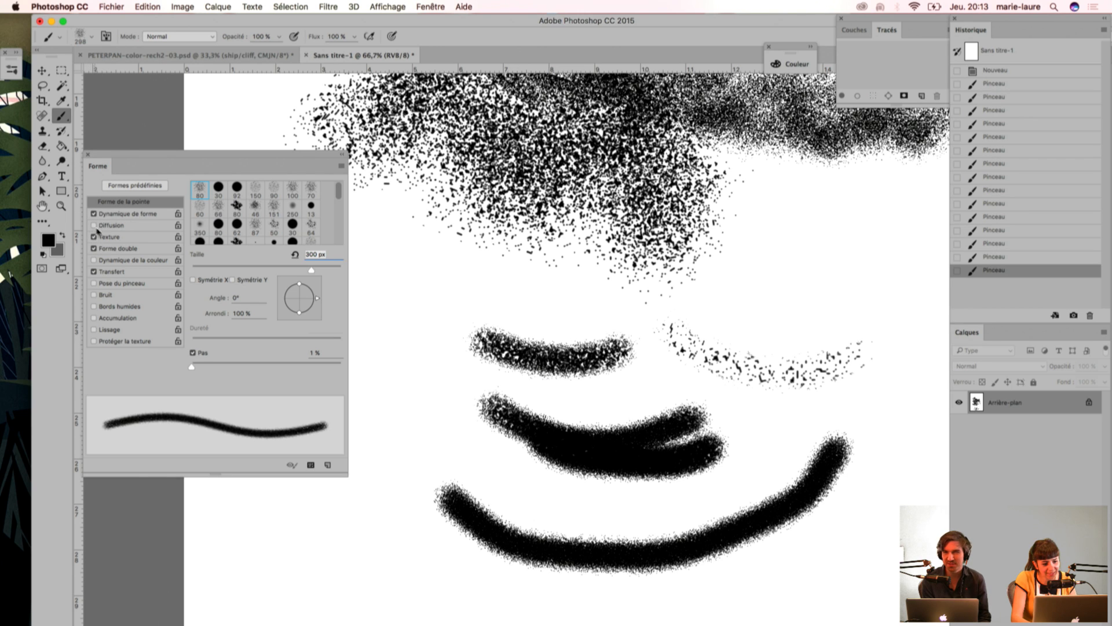
Step: Reload the scattered 80 px grain preset and paint a short wavy stroke above the sparse curved one
click(89, 38)
click(106, 37)
click(106, 37)
click(135, 185)
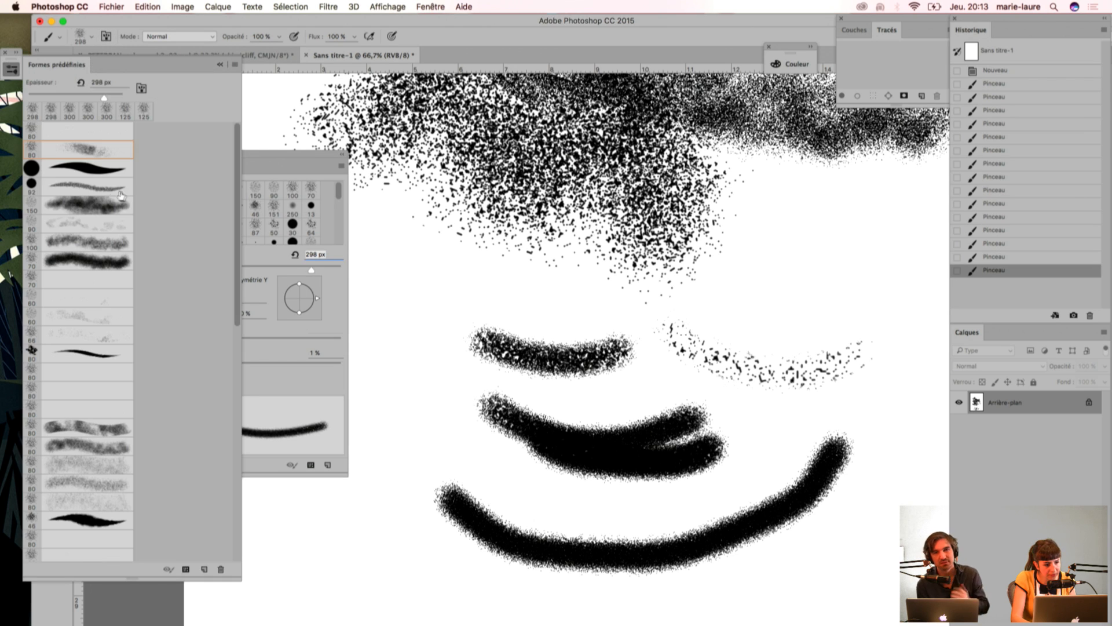
click(90, 163)
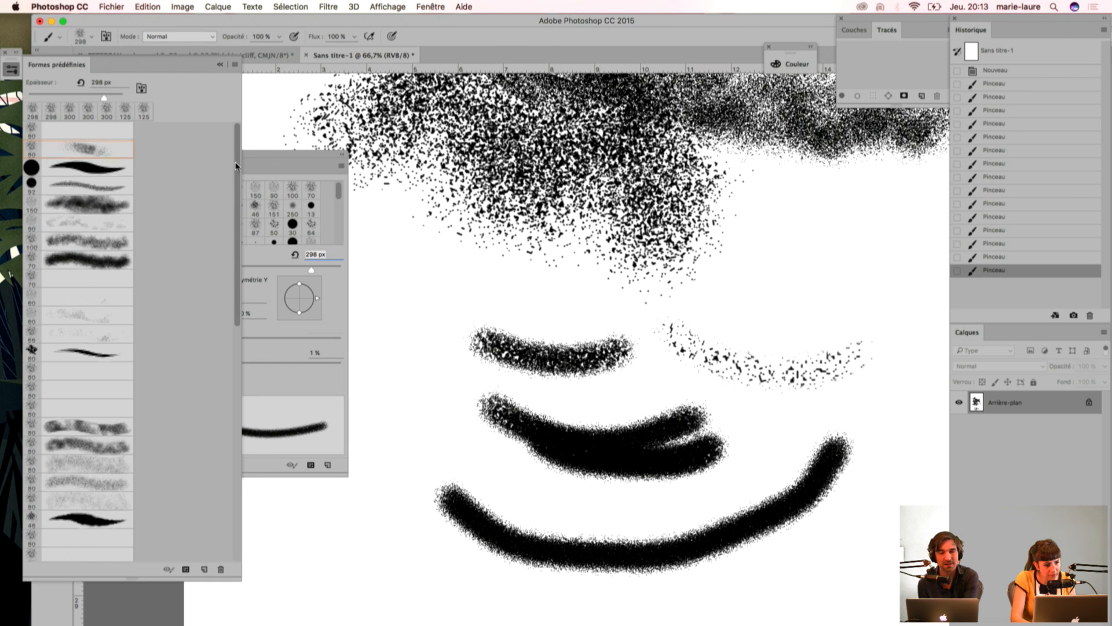
click(90, 149)
mouse_move(750, 277)
mouse_down()
mouse_move(748, 246)
mouse_move(785, 371)
mouse_up()
click(769, 299)
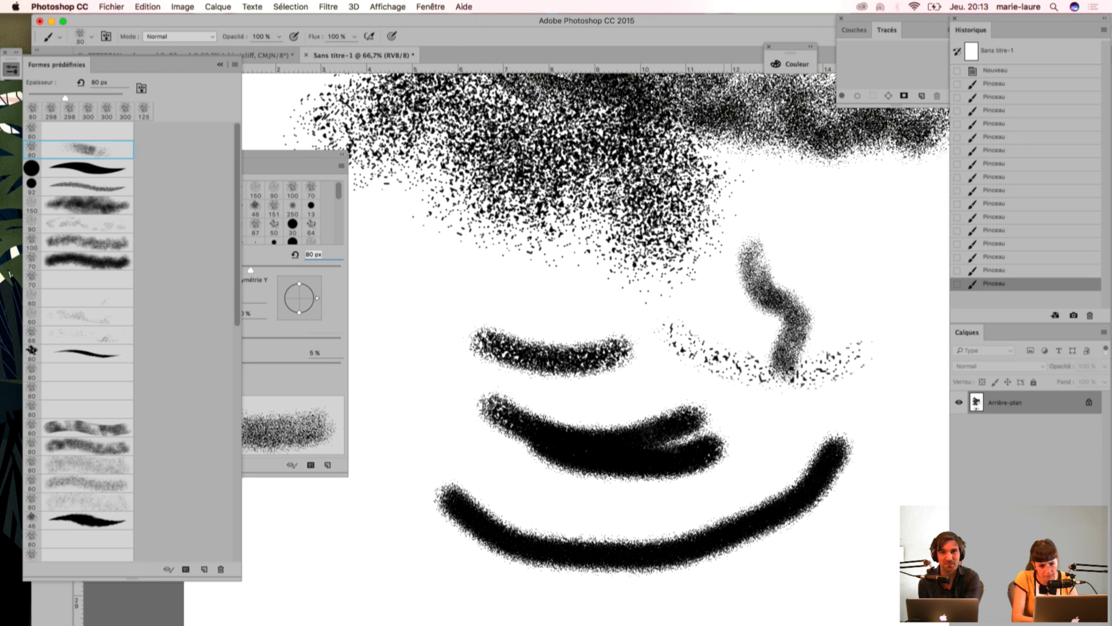
Step: Paint a wavy comparison stroke beside the last one with Forme double and Transfert off, and re-enable both options
click(302, 391)
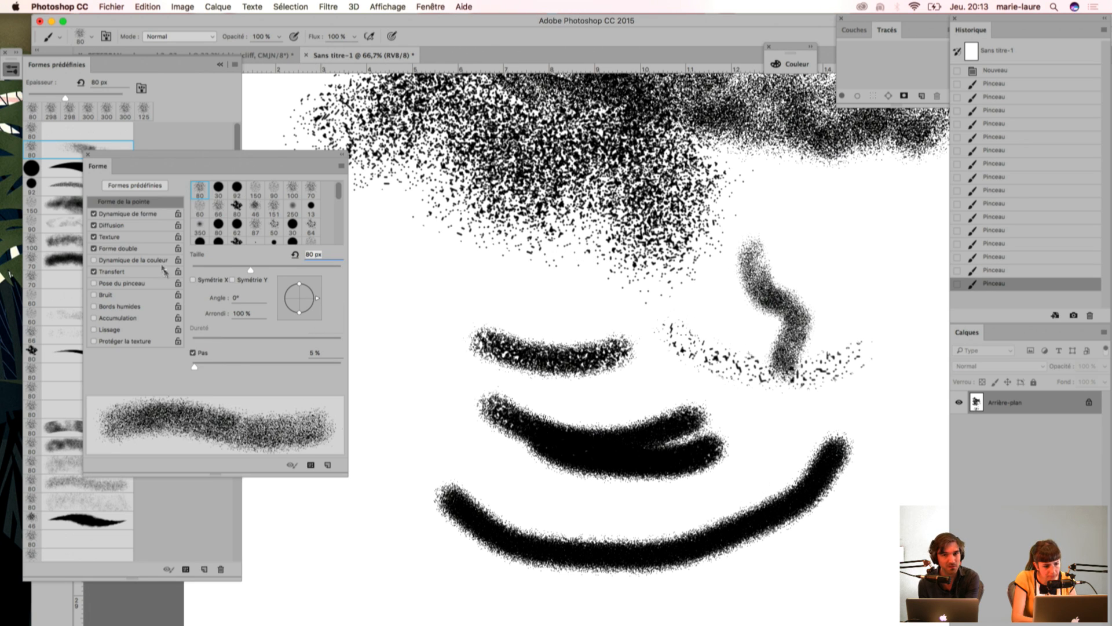
click(94, 249)
mouse_move(802, 249)
mouse_down()
mouse_move(806, 232)
mouse_move(852, 289)
mouse_move(840, 380)
mouse_up()
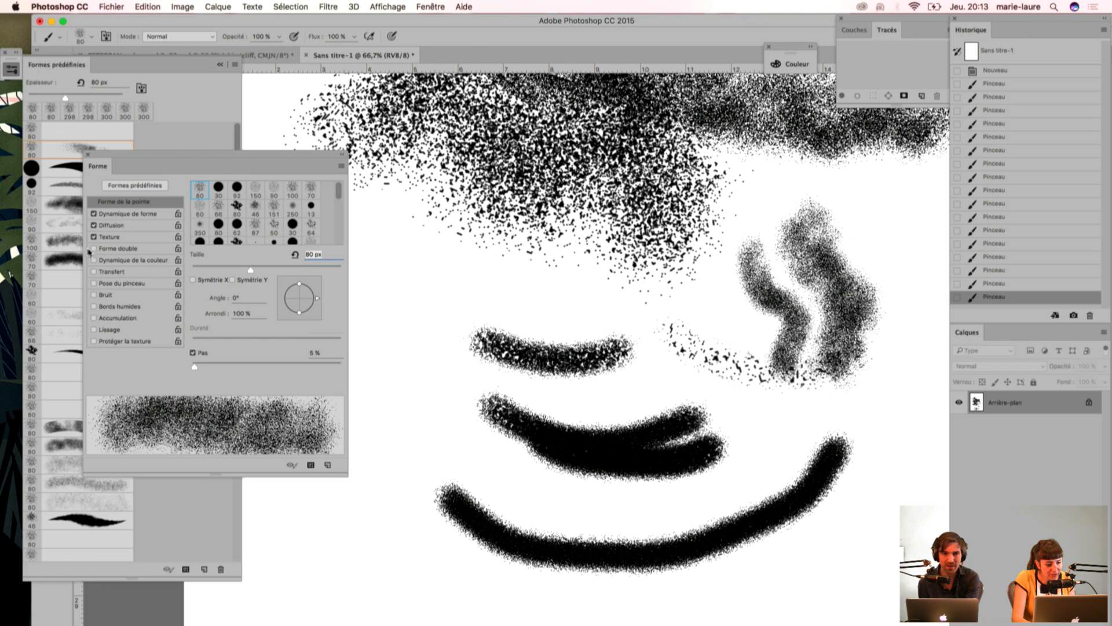
click(93, 249)
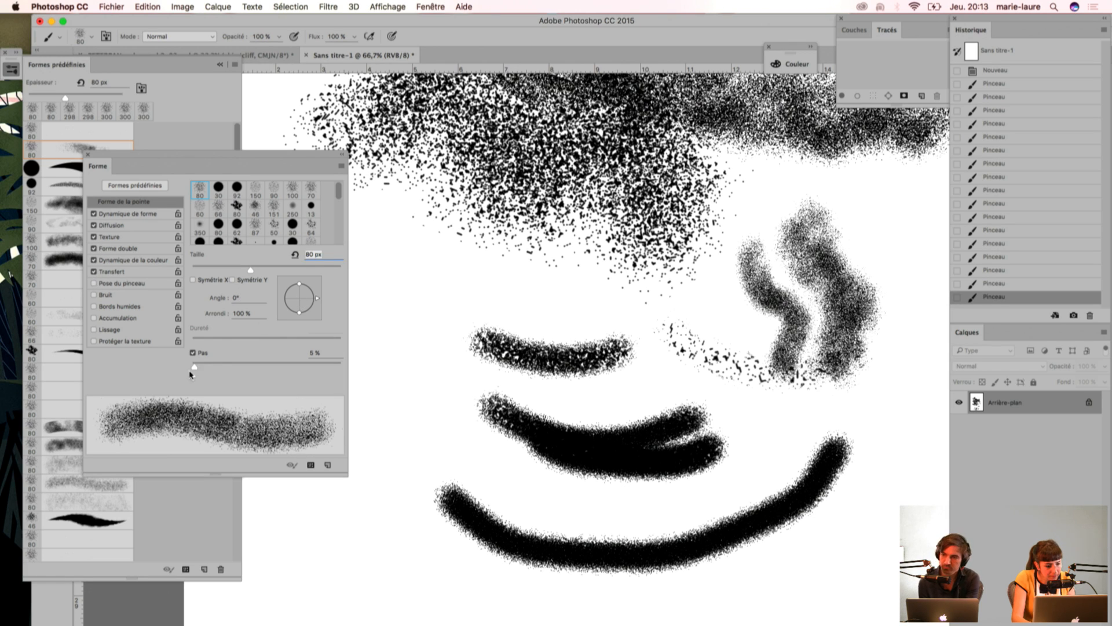
Step: Paint a vertical stroke with wide brush spacing and another beside it with the spacing at 1 %
drag(194, 367, 251, 367)
drag(382, 261, 408, 458)
drag(251, 367, 192, 367)
click(417, 258)
drag(417, 258, 427, 482)
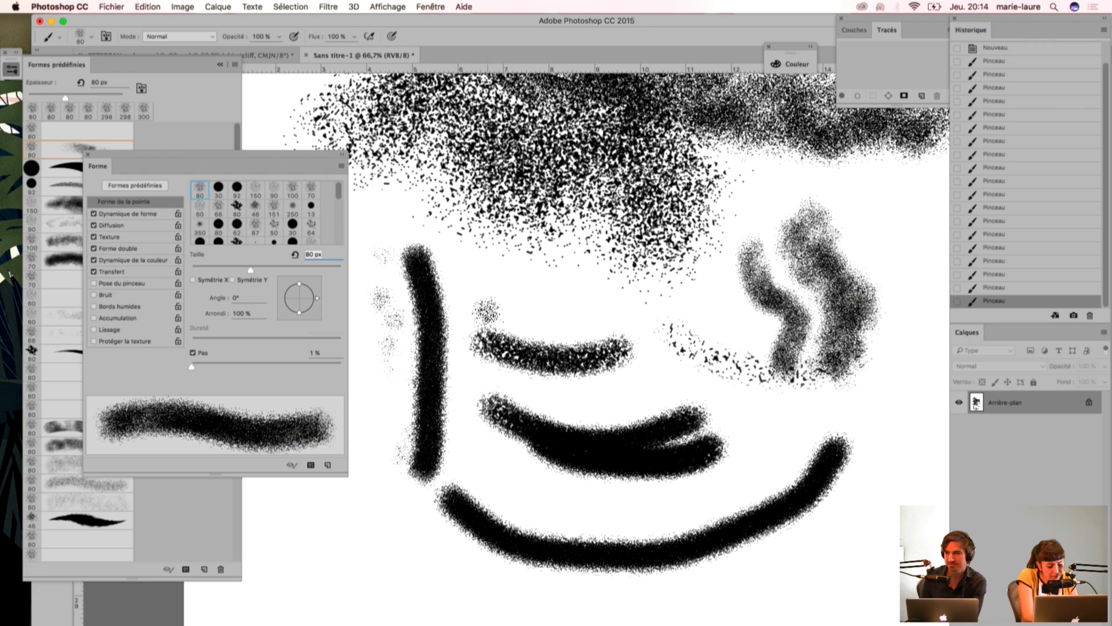
Step: Enlarge the brush to 100 px and set its Diffusion to 208 % with a Nombre of 6
key(bracketright)
key(bracketright)
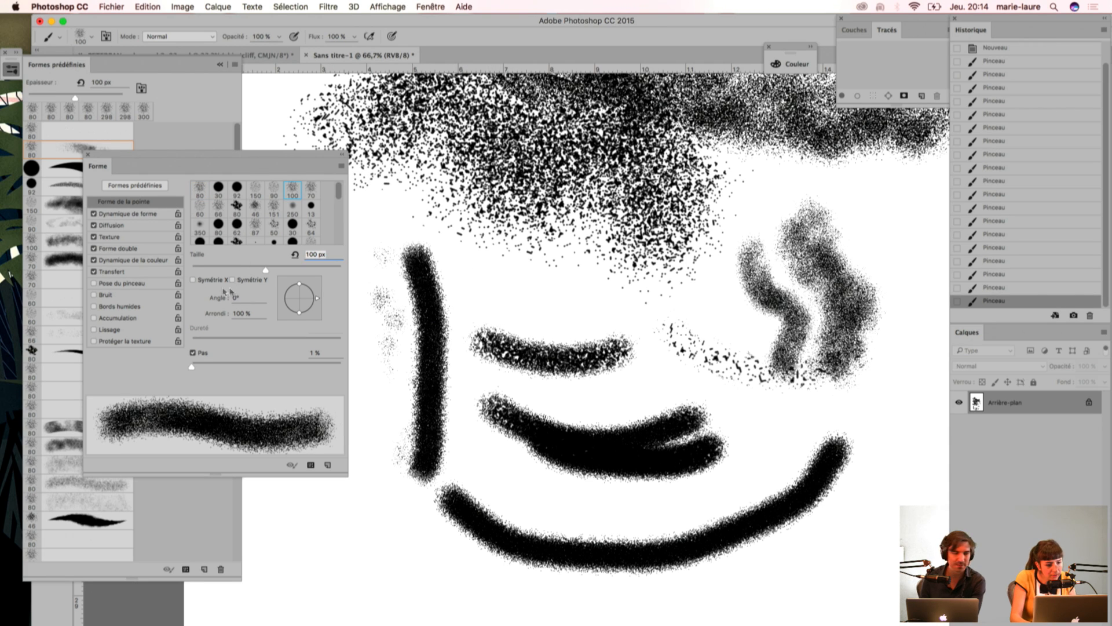
click(122, 214)
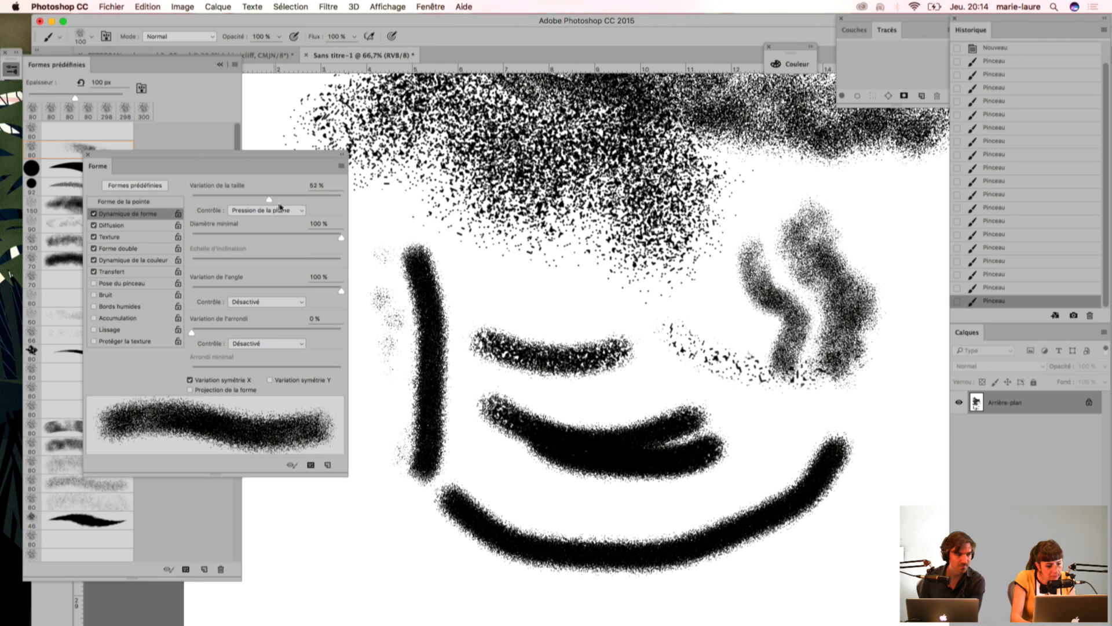
click(110, 226)
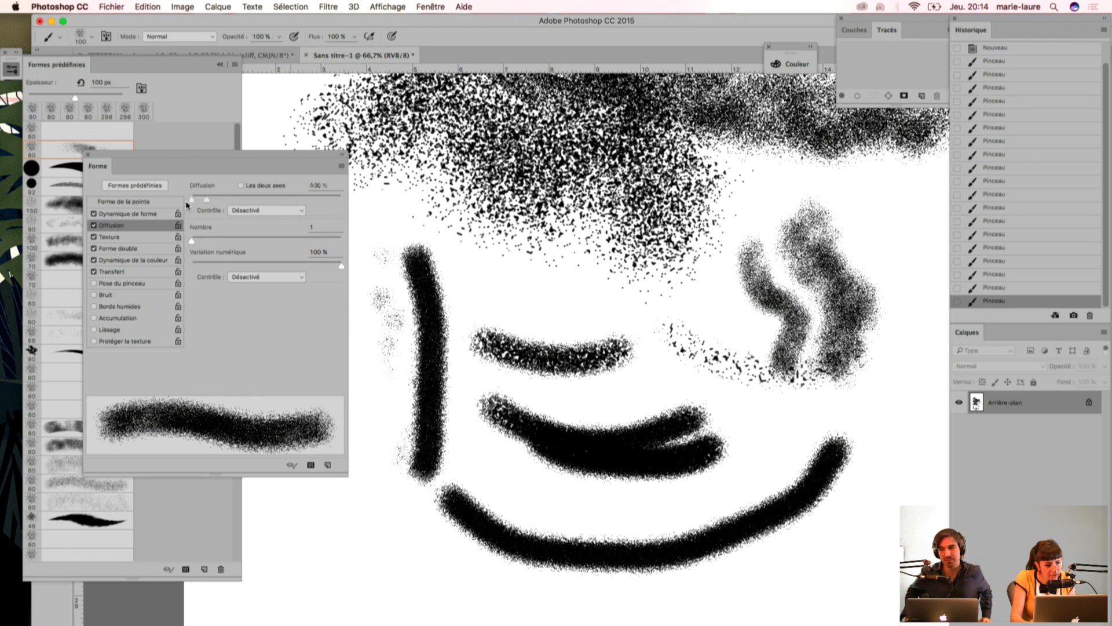
drag(206, 203, 222, 199)
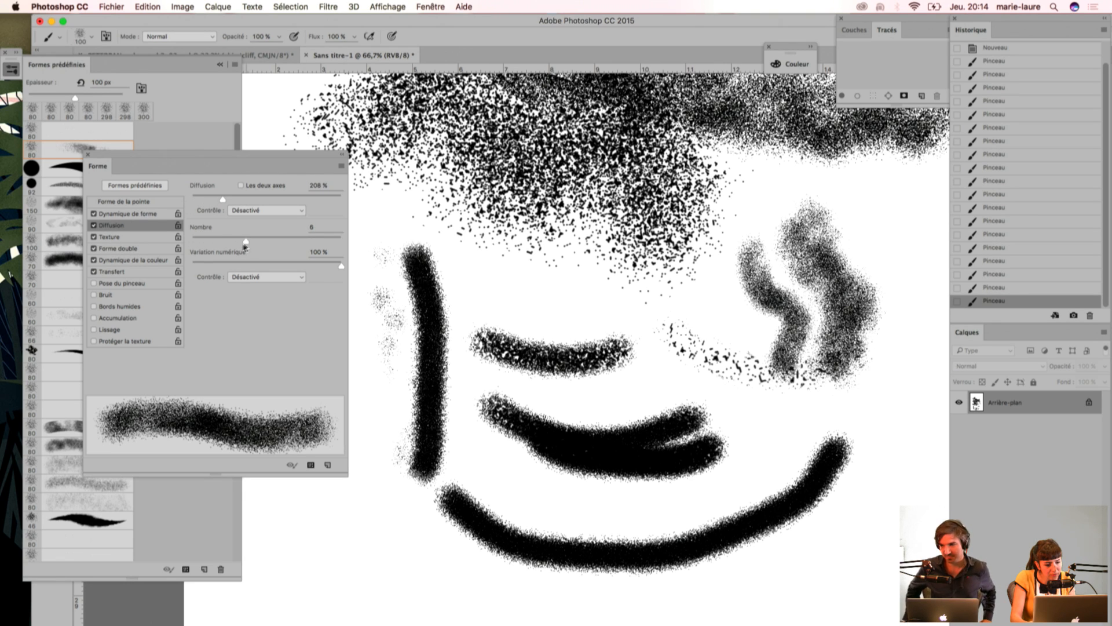
Step: Set the brush's roundness variation to 60 % and paint two vertical test strokes near the existing ones
click(102, 214)
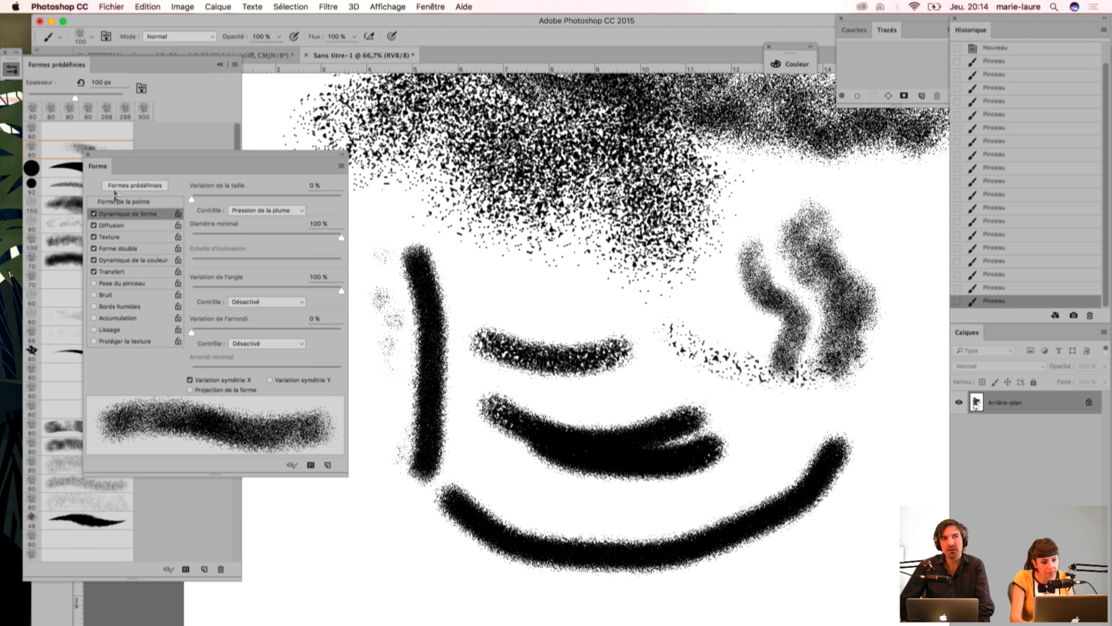
drag(192, 333, 282, 333)
mouse_move(464, 247)
mouse_down()
mouse_move(481, 348)
mouse_move(464, 452)
mouse_up()
drag(377, 481, 380, 550)
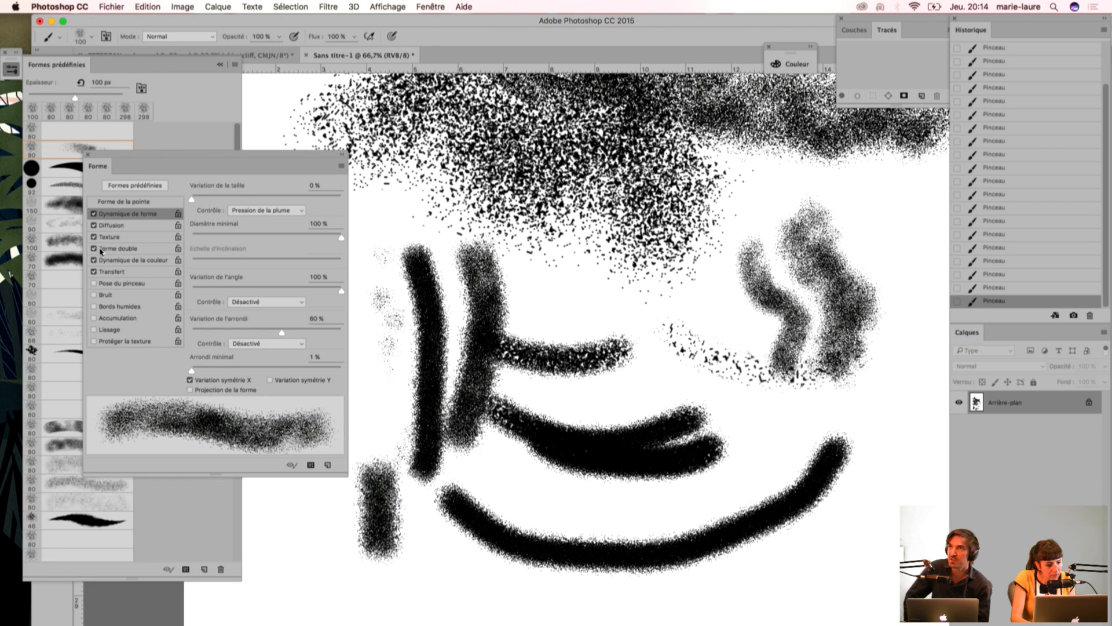
Step: Choose the solid round preset just below the scattered grain brush and turn on Texture in its settings
click(128, 187)
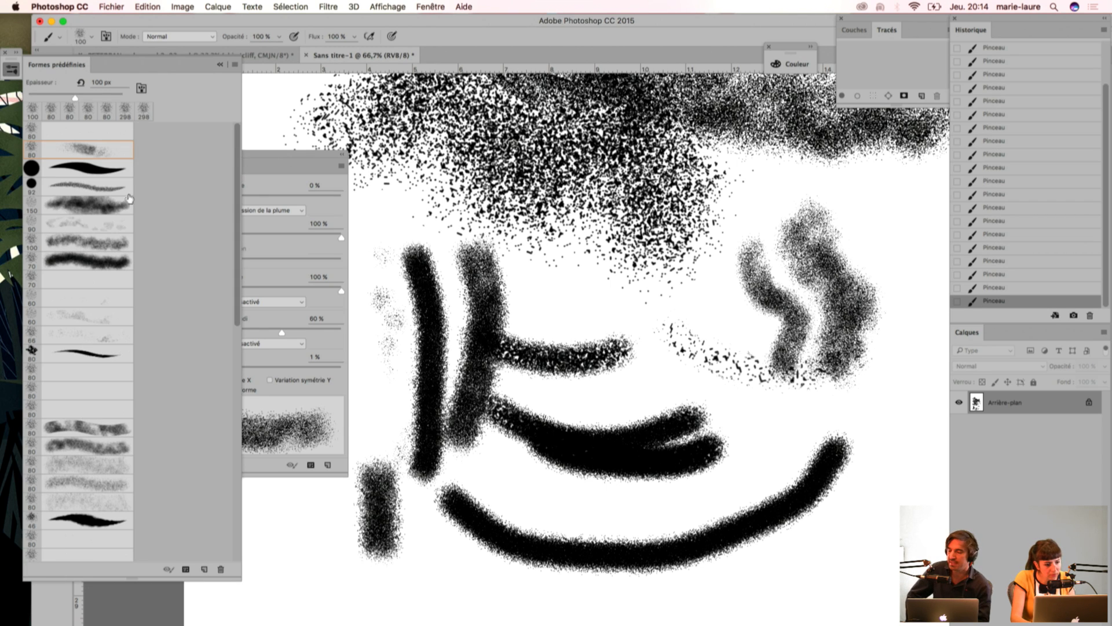
click(68, 174)
click(294, 397)
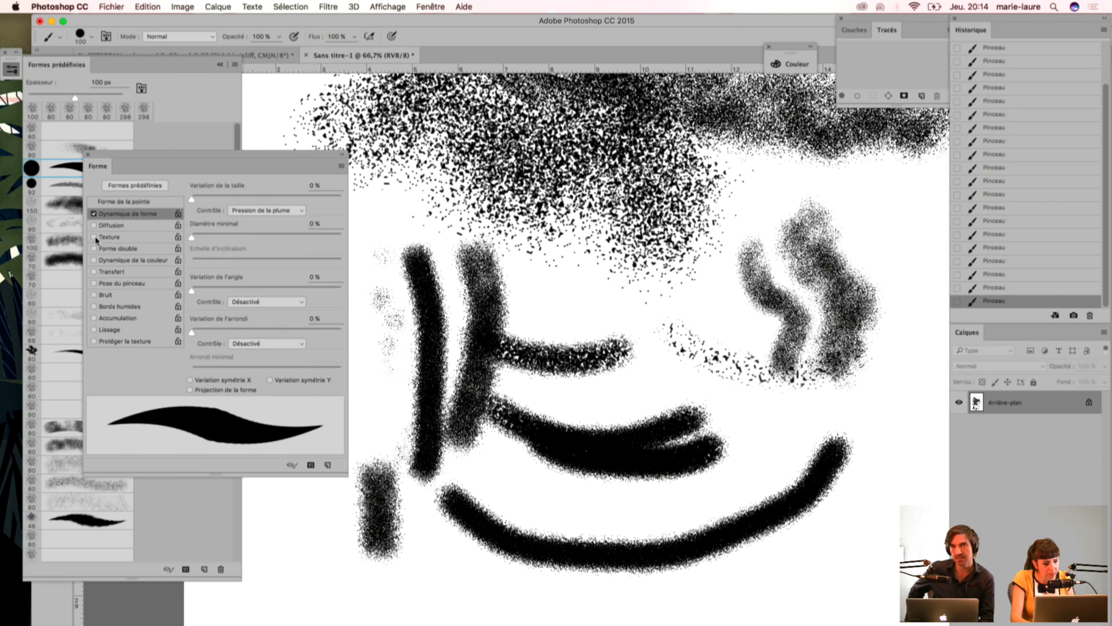
click(94, 237)
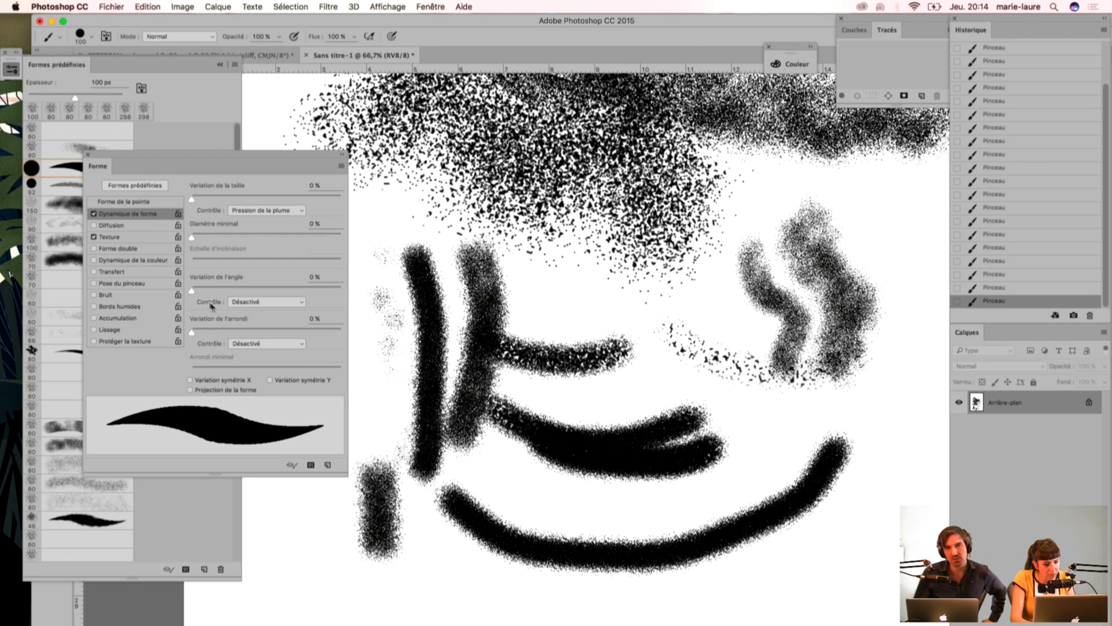
Step: Set the round brush's size variation to 37 % and angle variation to 26 %, and paint two long test strokes
drag(192, 199, 247, 203)
mouse_move(560, 277)
mouse_down()
mouse_move(598, 334)
mouse_move(619, 408)
mouse_up()
mouse_move(894, 215)
mouse_down()
mouse_move(884, 457)
mouse_move(869, 497)
mouse_up()
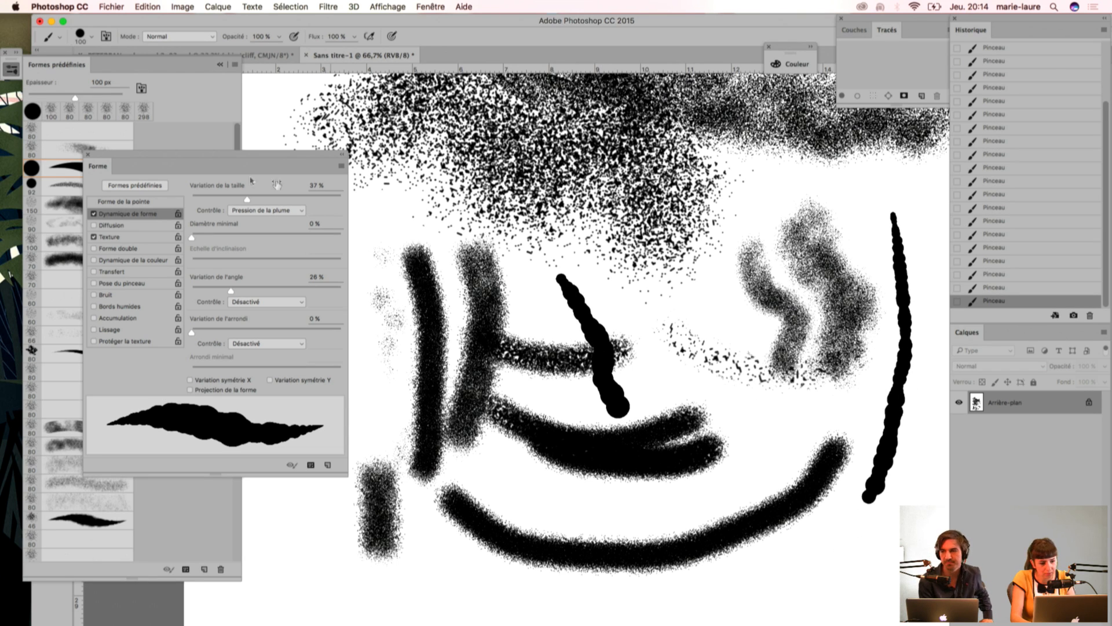
Step: Set the round brush's size variation to 26 %, turn on Diffusion and Forme double, and paint a long test stroke
drag(247, 198, 230, 198)
click(95, 249)
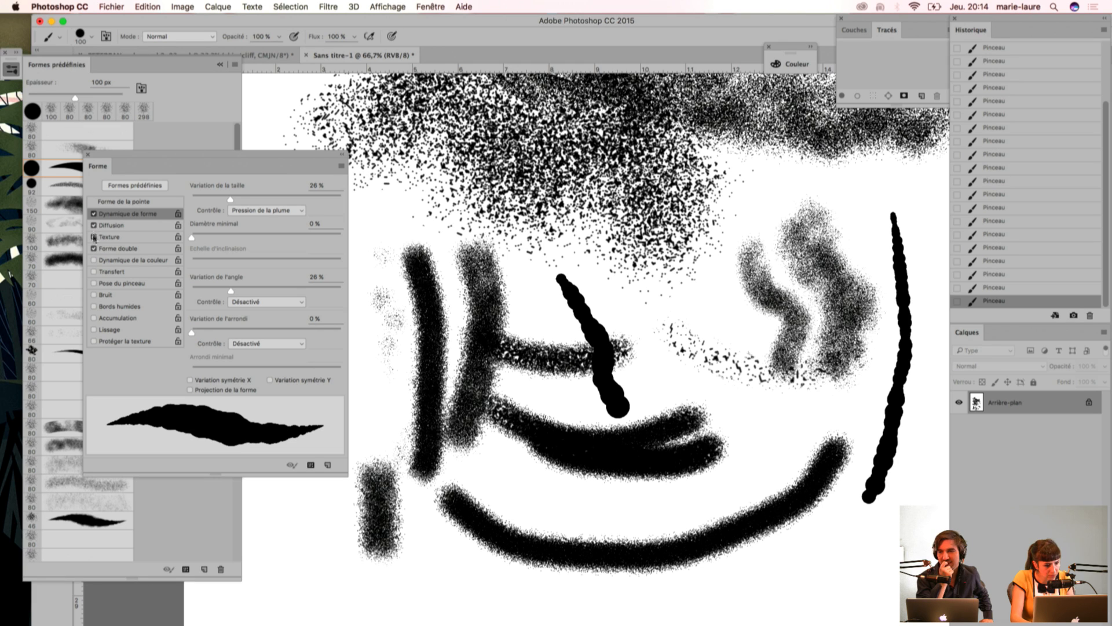
drag(733, 190, 756, 363)
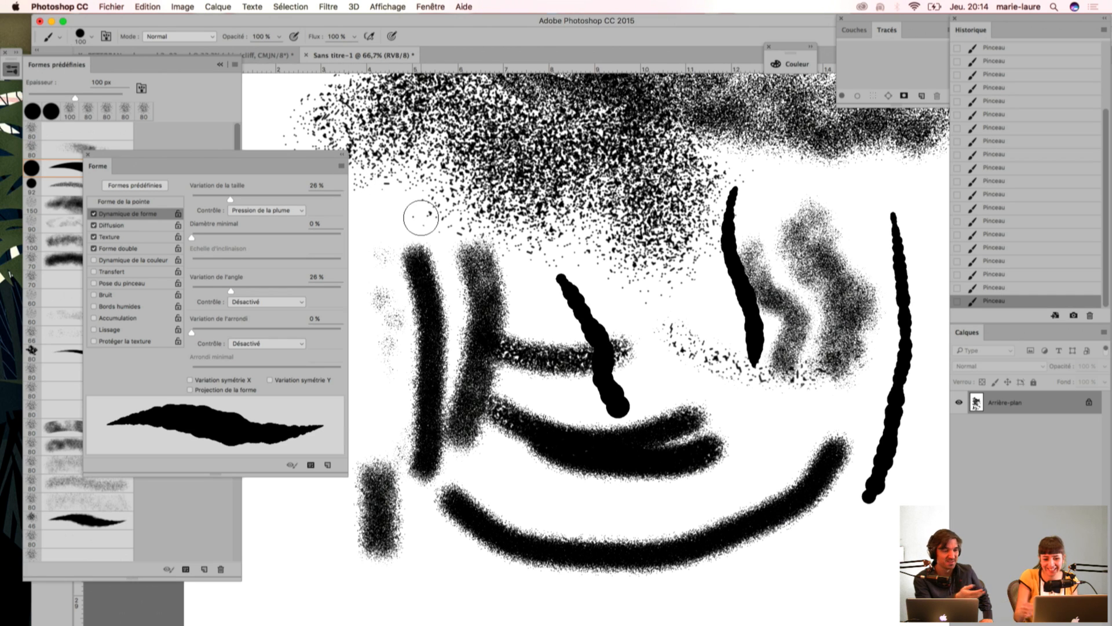
Step: Collapse the brush settings, choose the 80 px scattered grain preset, and return to the PETERPAN-color-rech2-03.psd document
click(343, 155)
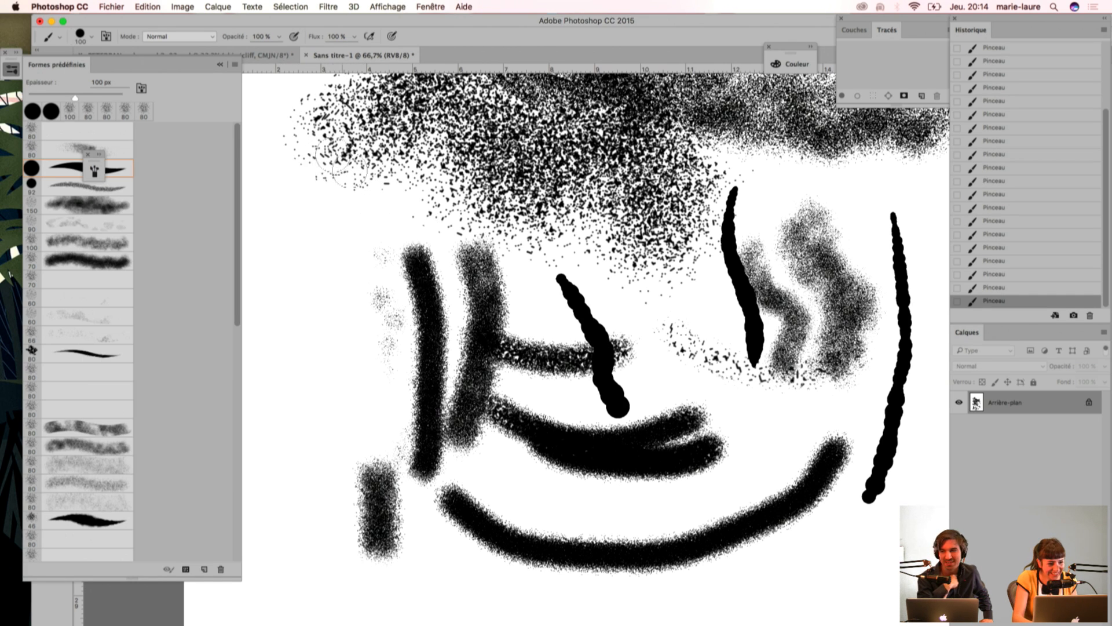
click(84, 149)
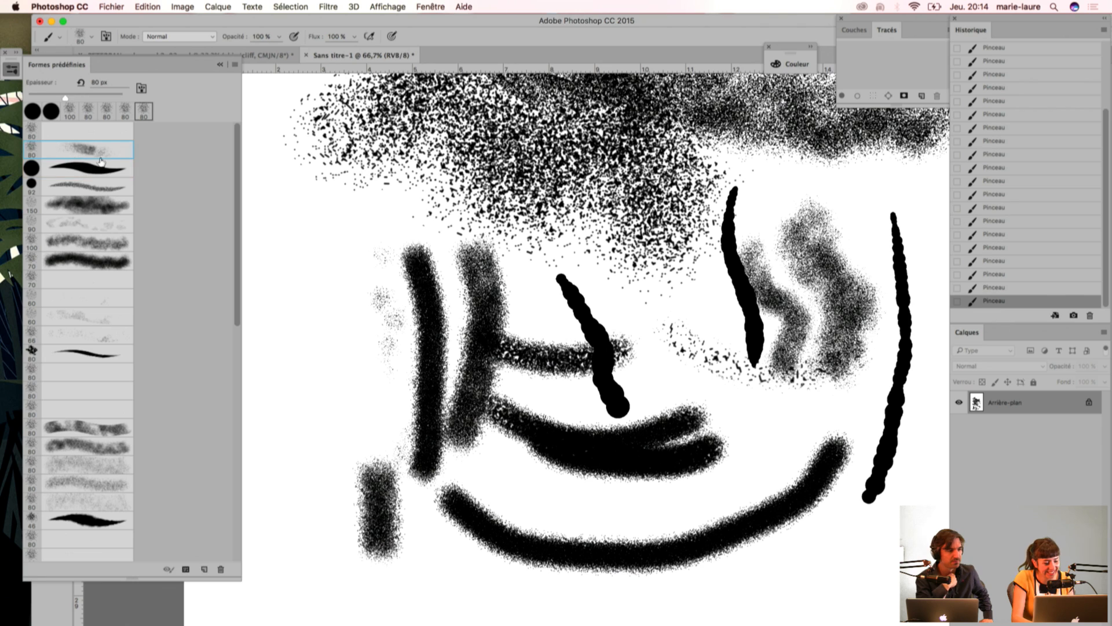
click(263, 56)
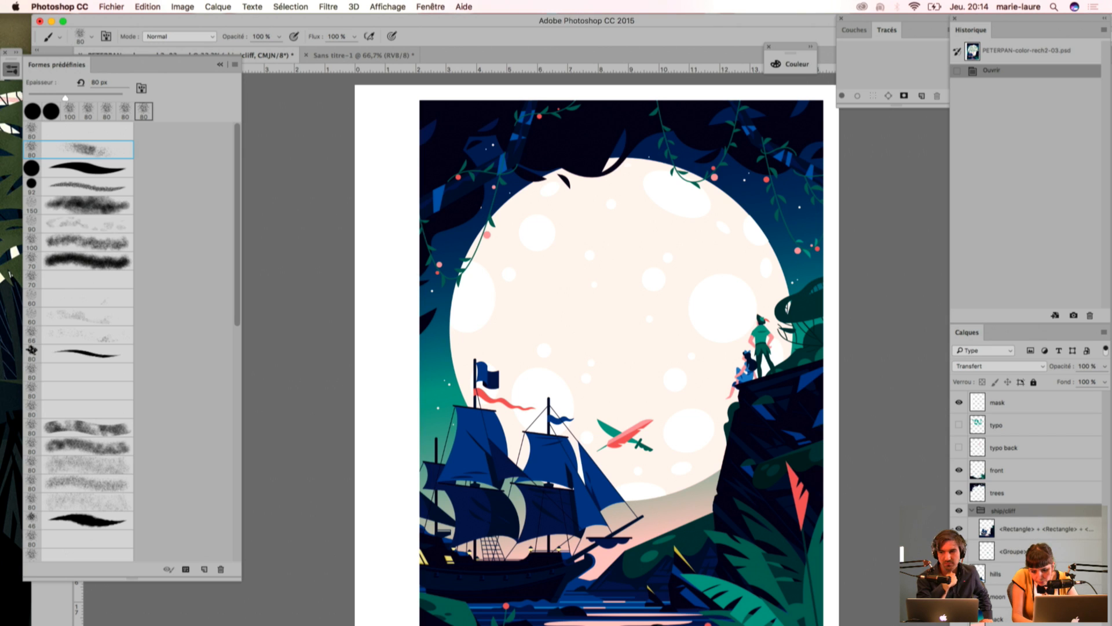
Step: Toggle the first ship/cliff layer's visibility to check its content, and shift the document window and collapse the brush presets to reveal the tools
click(960, 529)
click(960, 529)
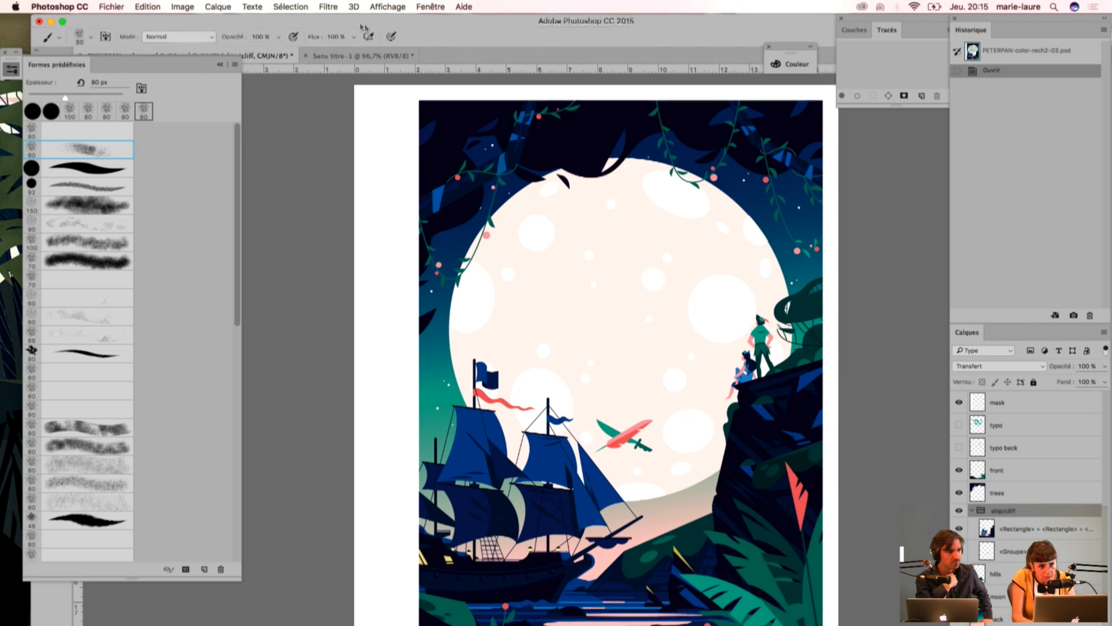
drag(363, 24, 400, 5)
click(220, 65)
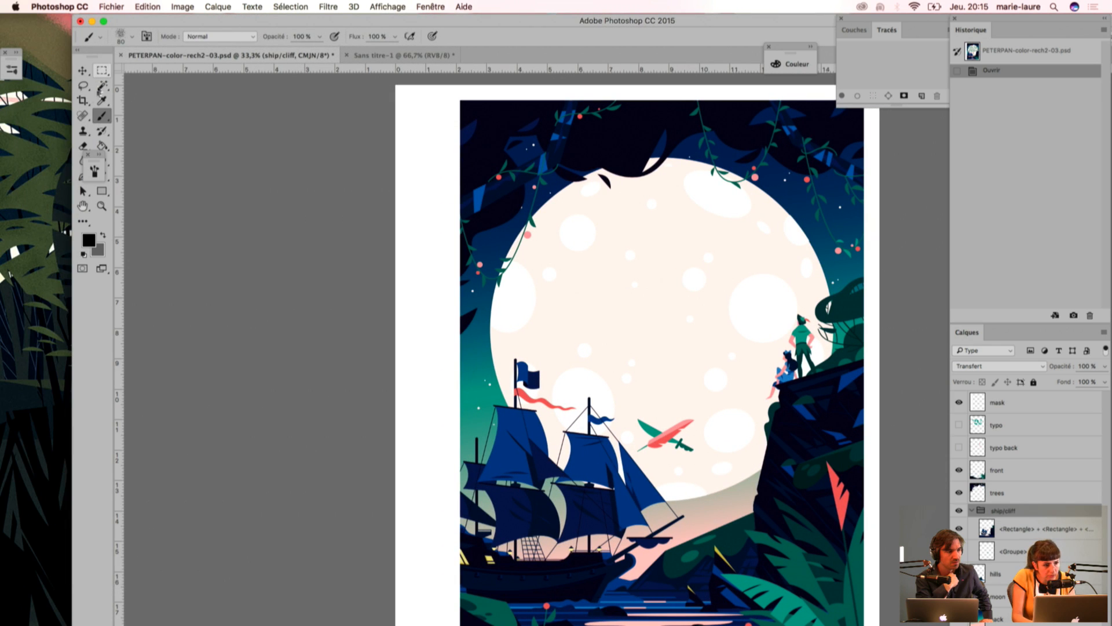
Step: Lasso the area around the crossed feather and sword on the moon, and toggle the first ship/cliff layer to check what it holds
click(83, 86)
mouse_move(675, 471)
mouse_down()
mouse_move(633, 463)
mouse_move(625, 443)
mouse_move(642, 387)
mouse_move(717, 410)
mouse_move(709, 465)
mouse_up()
key(shift+Right)
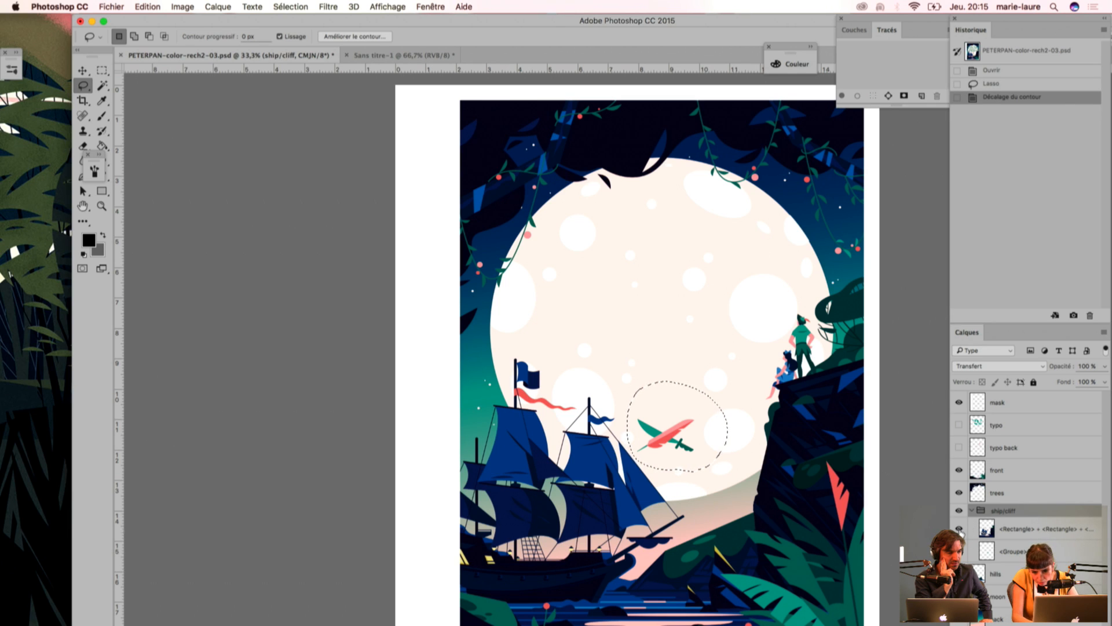
click(960, 528)
click(959, 528)
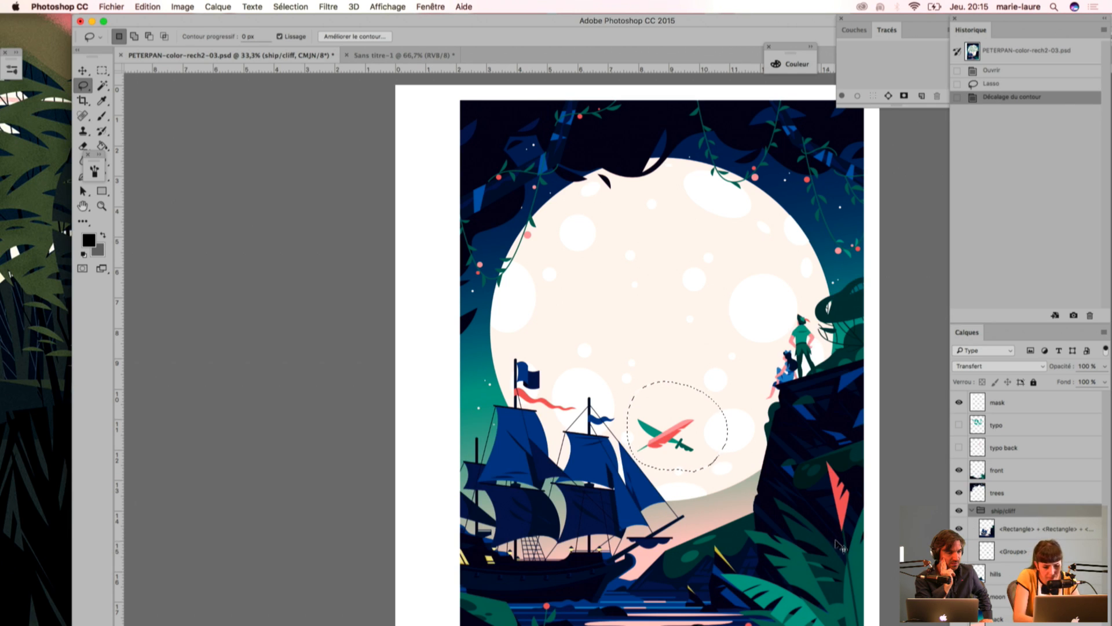
Step: Cut the selected feather from the <Rectangle> layer in the ship/cliff group and paste it onto a new layer
key(super+x)
key(Return)
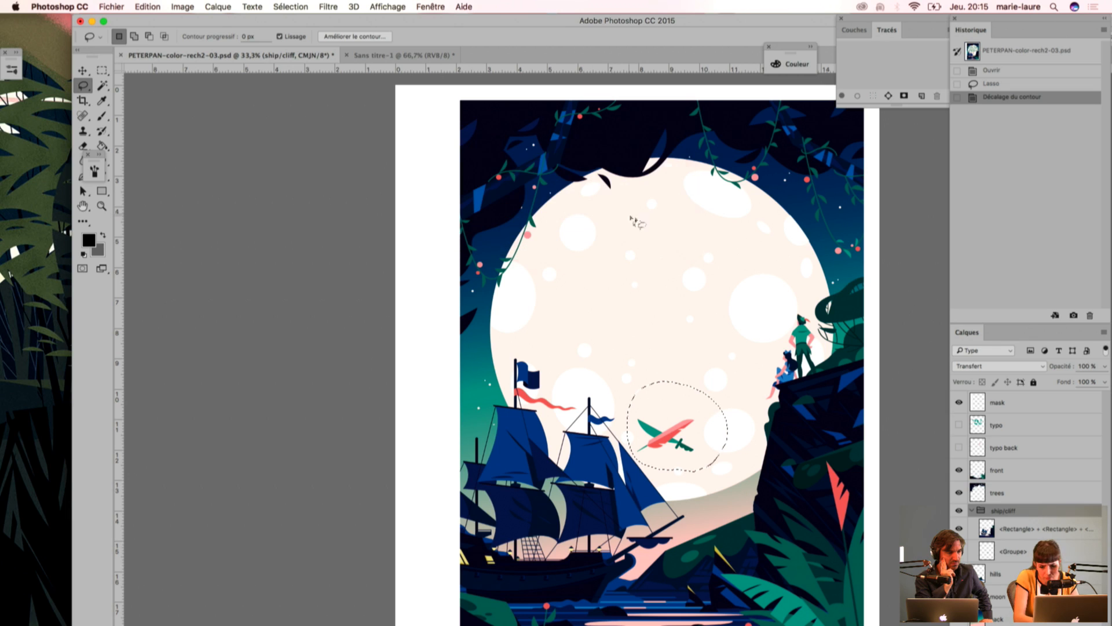
click(1001, 536)
key(super+x)
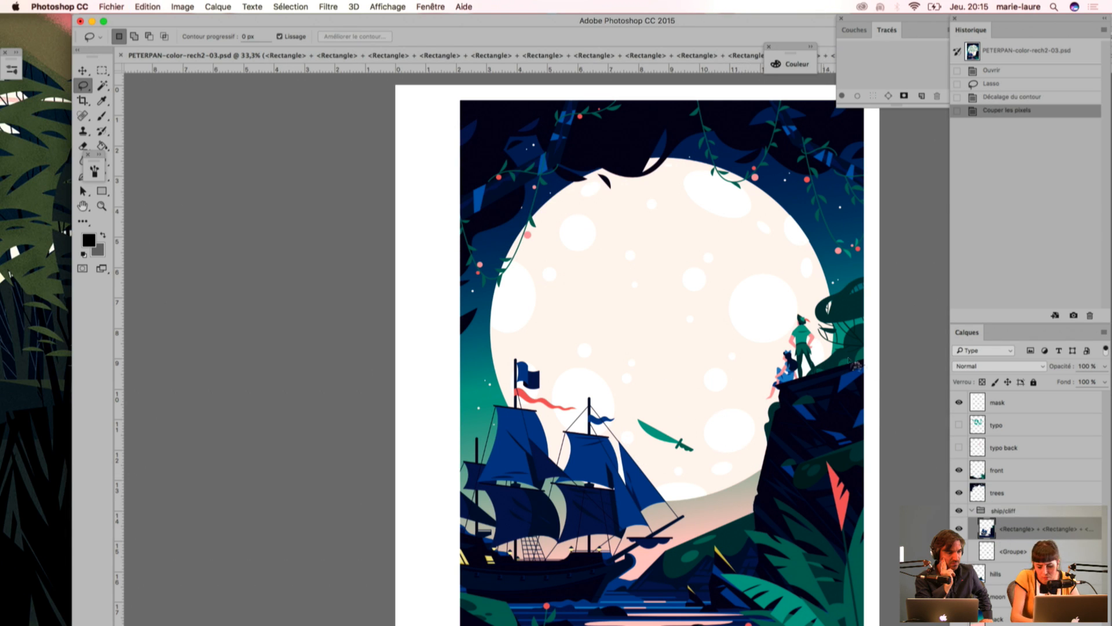
key(super+v)
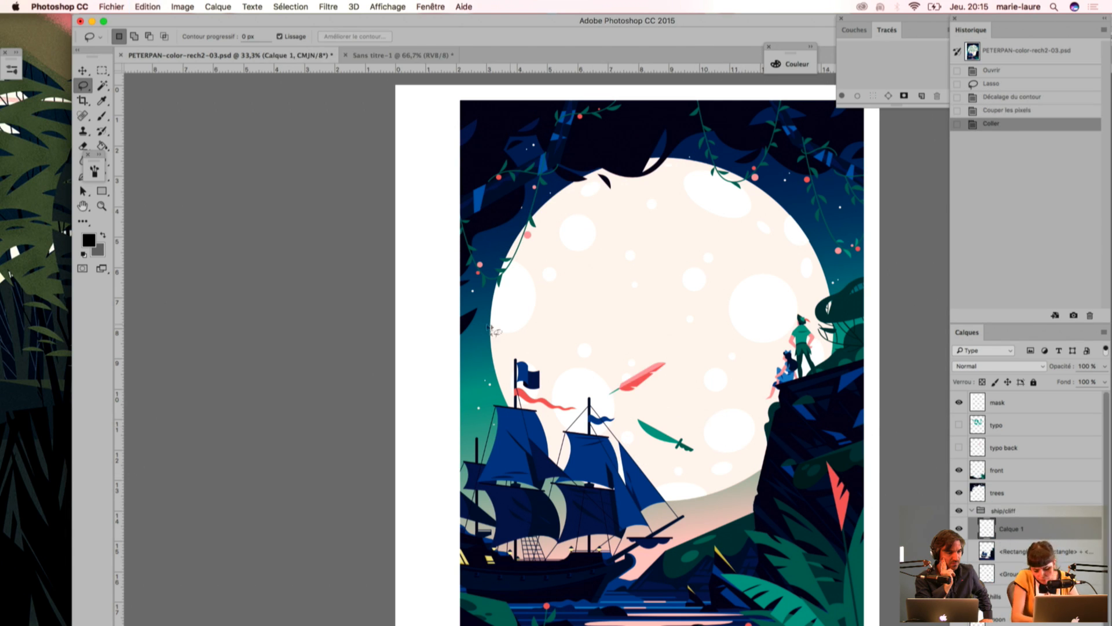
key(v)
drag(632, 446, 655, 504)
key(super+z)
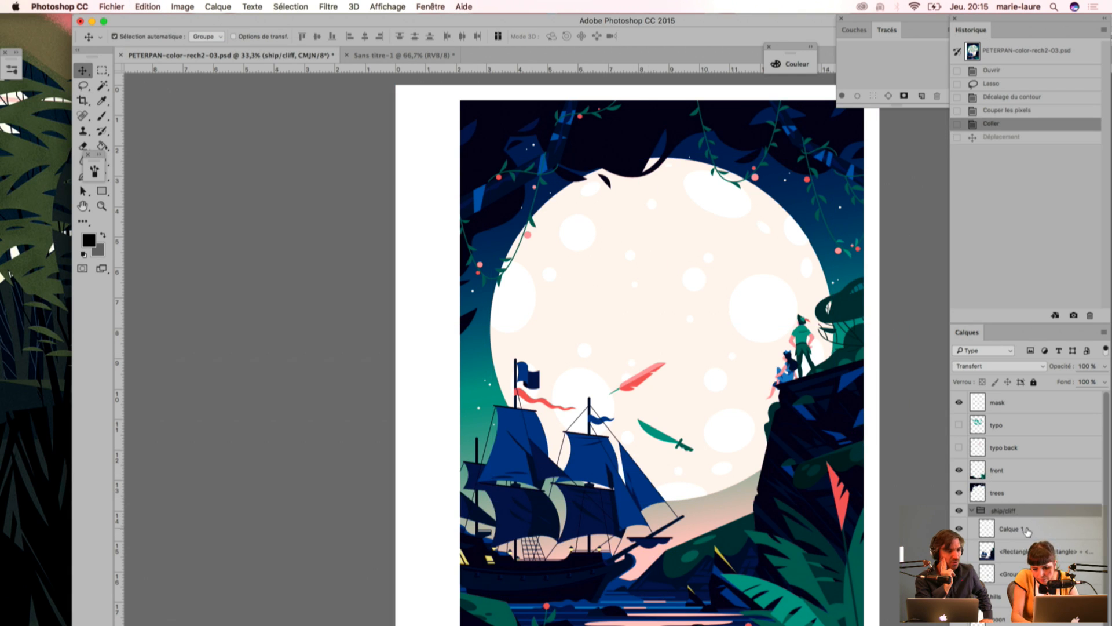
Step: Move the pasted feather layer and the other two layers out of the ship/cliff group, placing them just above it
click(1028, 531)
super+click(1007, 536)
drag(1019, 529, 1008, 513)
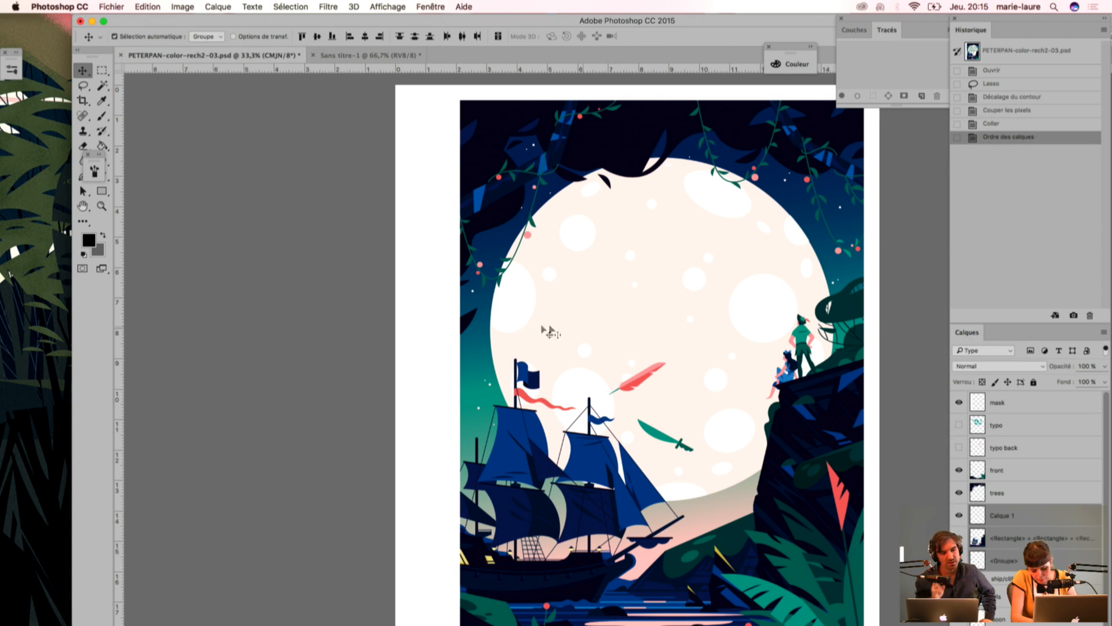
mouse_move(639, 385)
mouse_down()
mouse_move(638, 354)
mouse_move(643, 371)
mouse_up()
key(super+z)
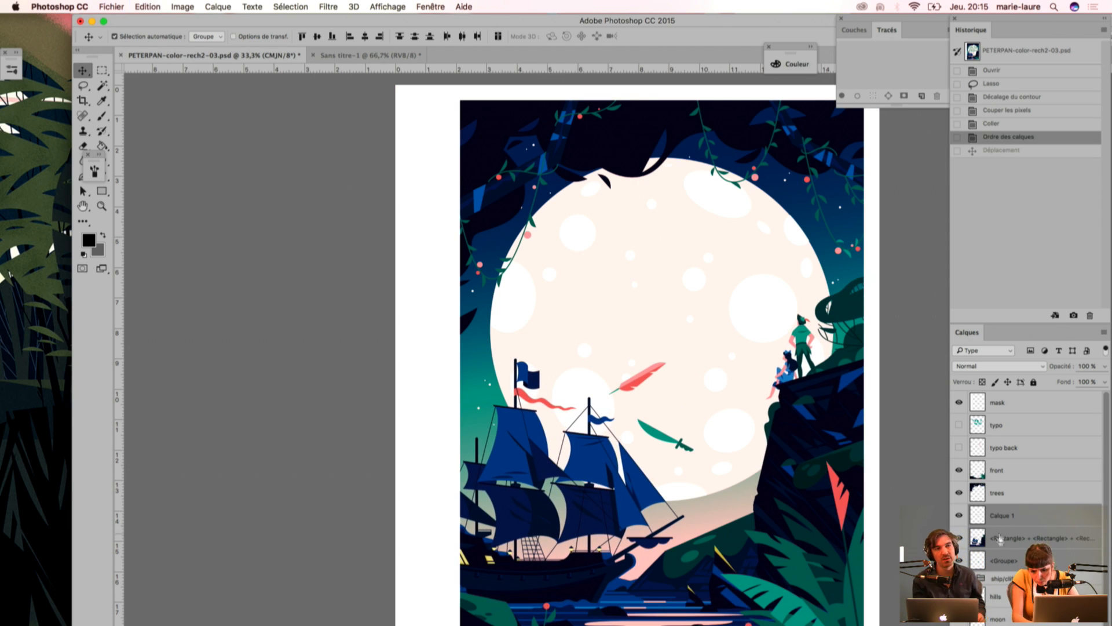
Step: Move the feather on Calque 1 back across the sword and place its layer just below the <Rectangle> ship layer
drag(1105, 445, 1104, 489)
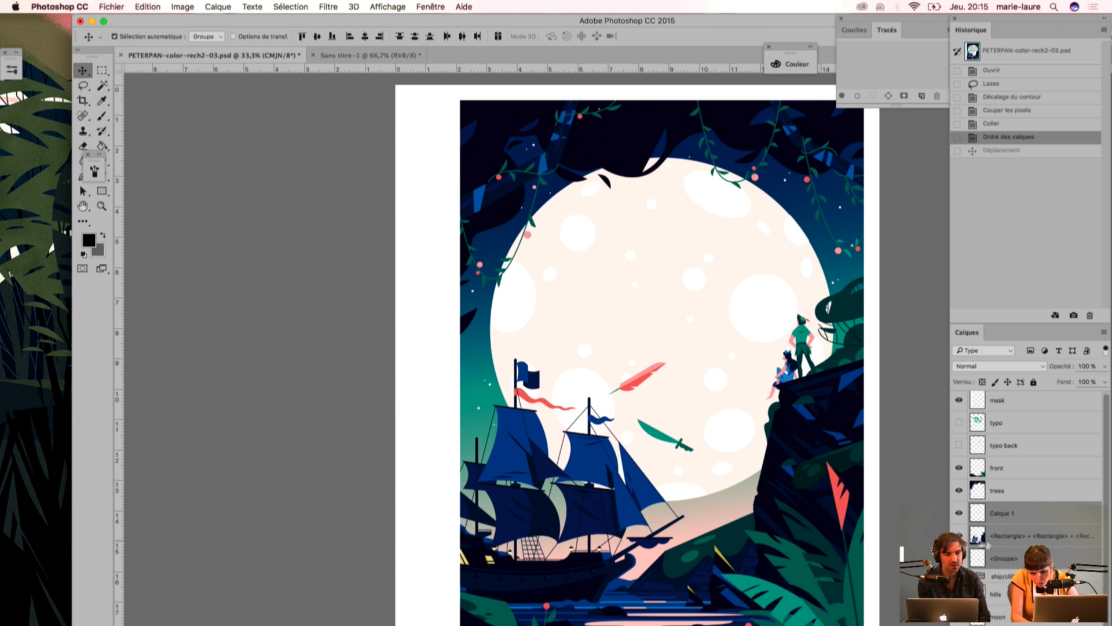
click(1005, 518)
drag(644, 391, 675, 451)
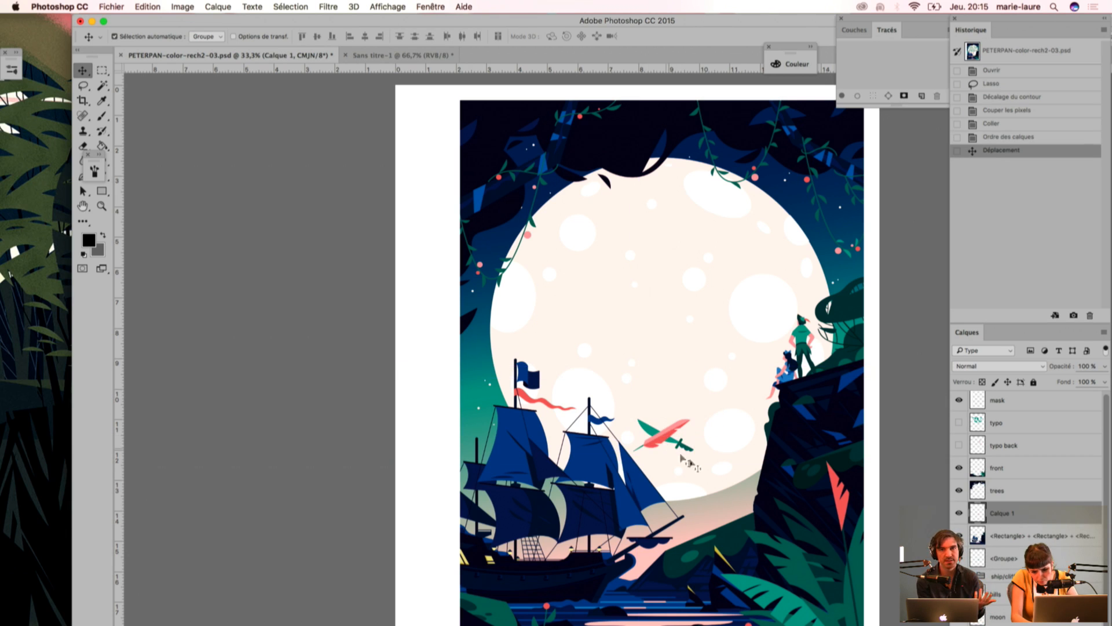
drag(1015, 514, 992, 542)
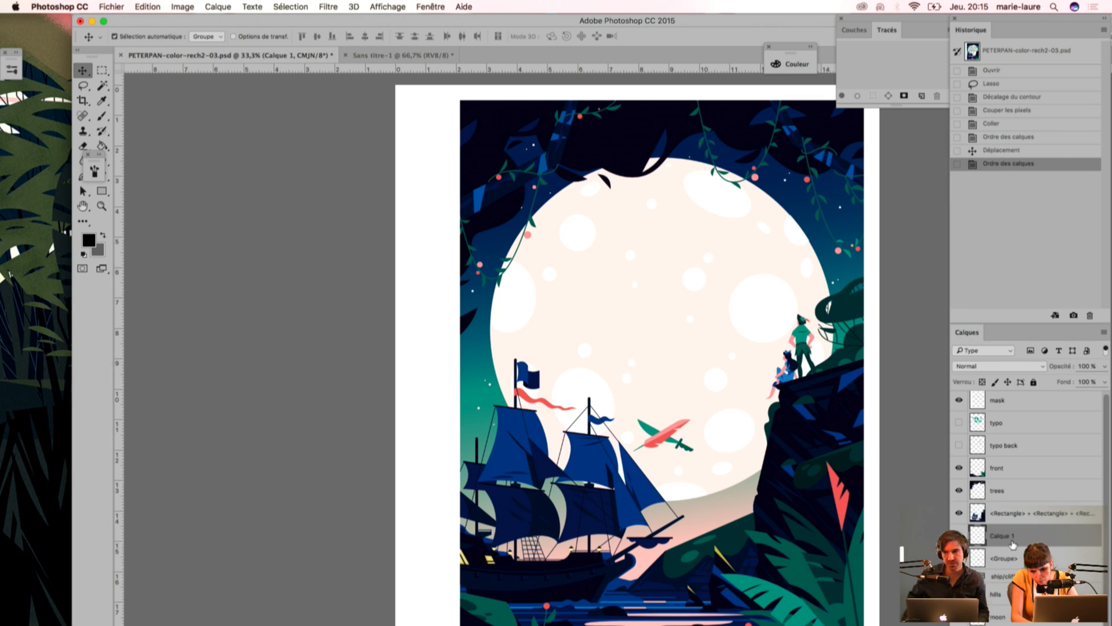
Step: Bottom-align and merge the Calque 1 and <Groupe> layers, and name the merged layer signature
shift+click(1015, 565)
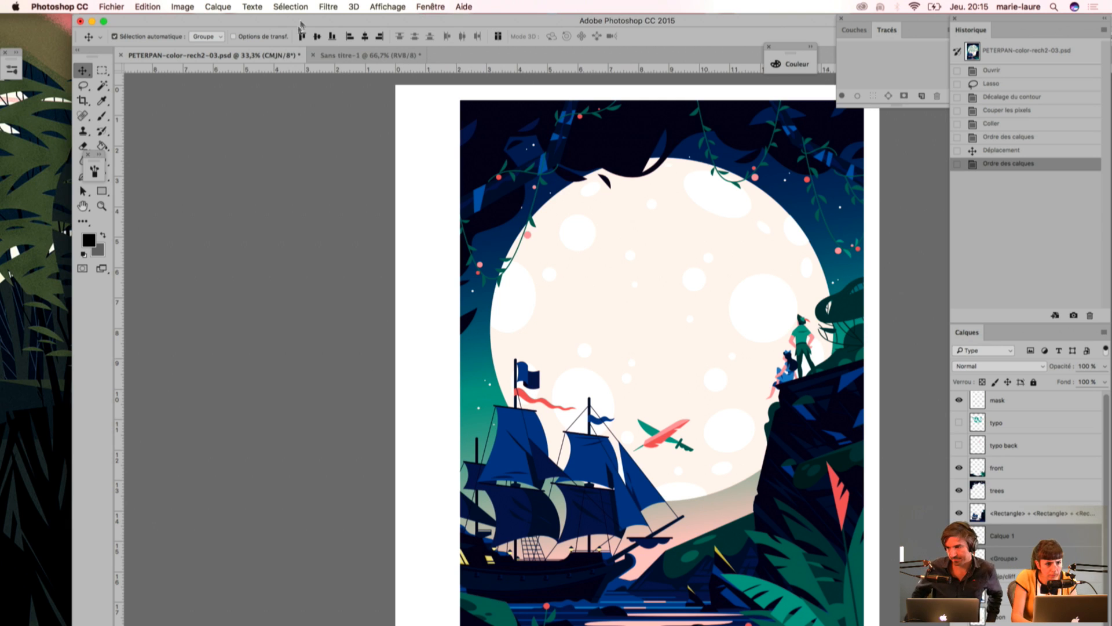
click(332, 36)
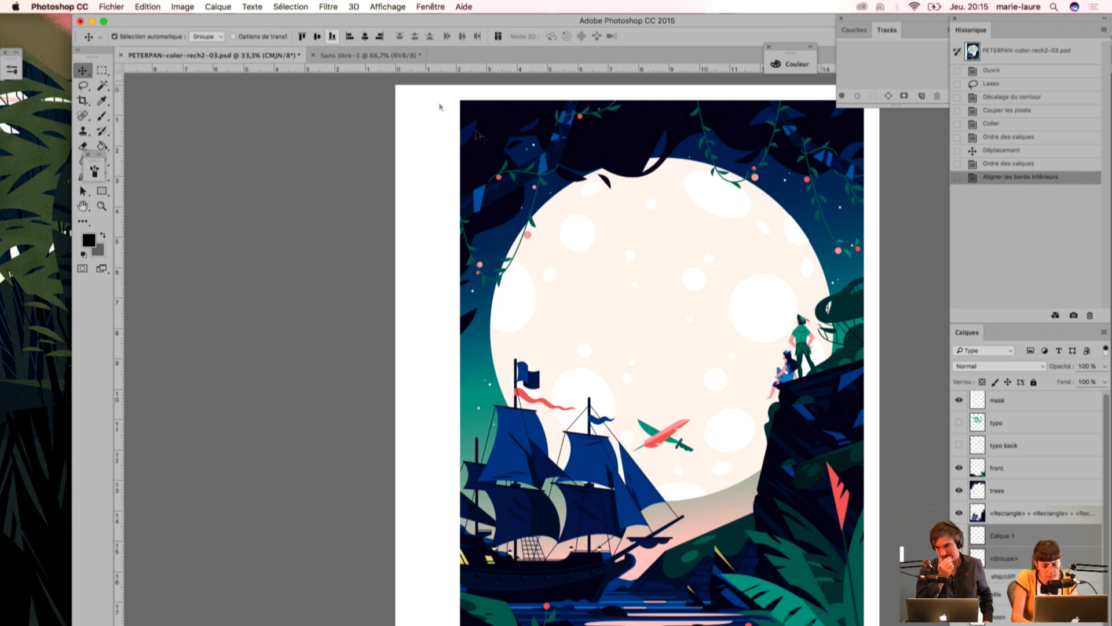
click(1104, 332)
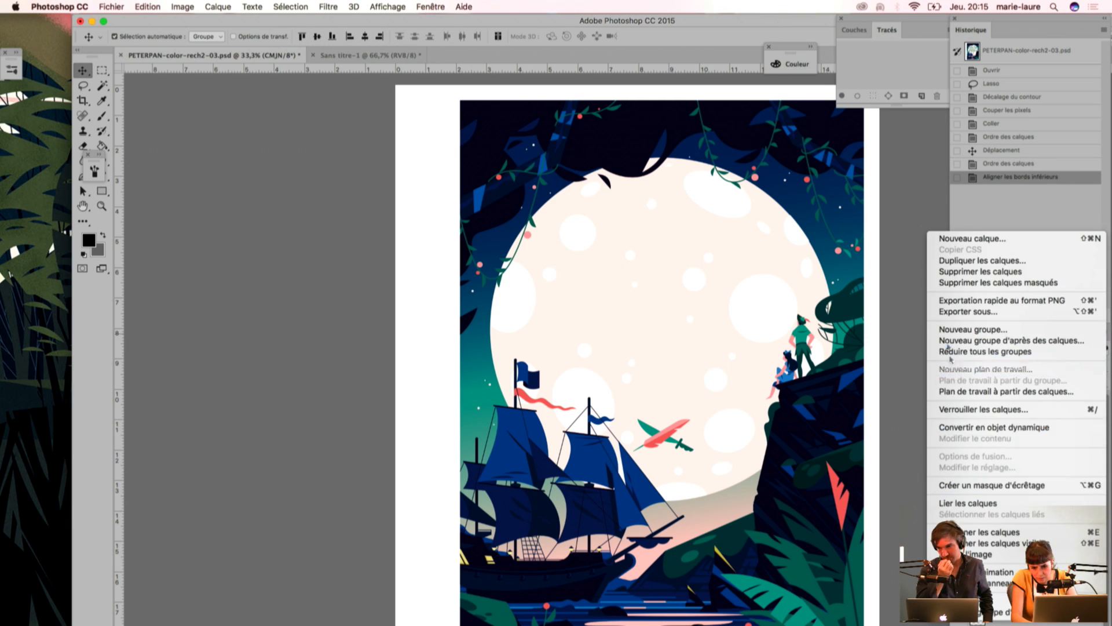
click(975, 533)
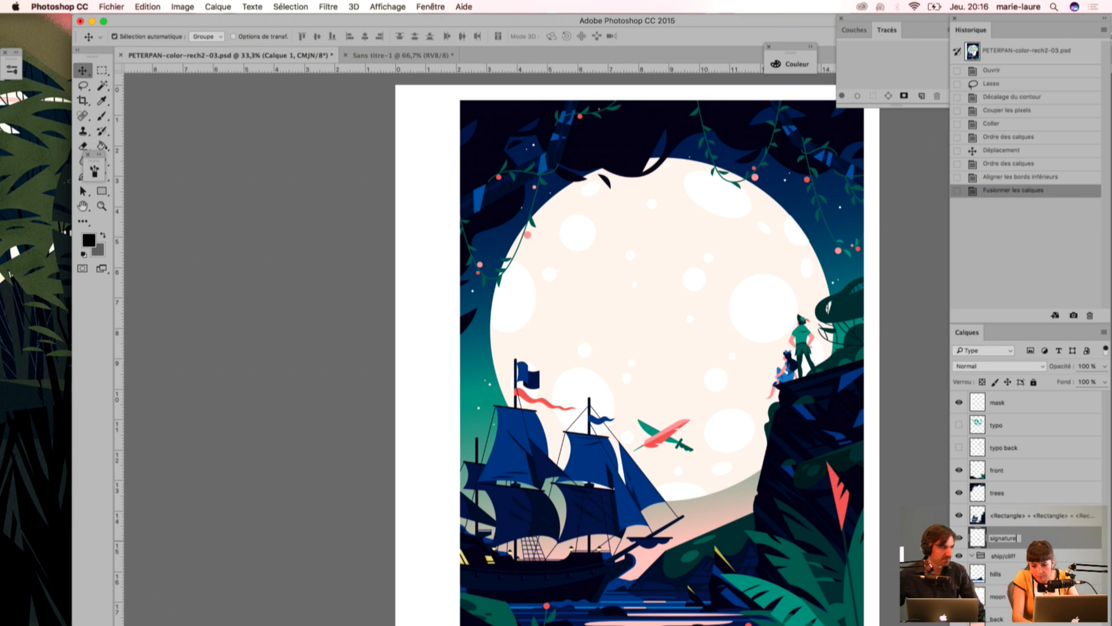
key(Return)
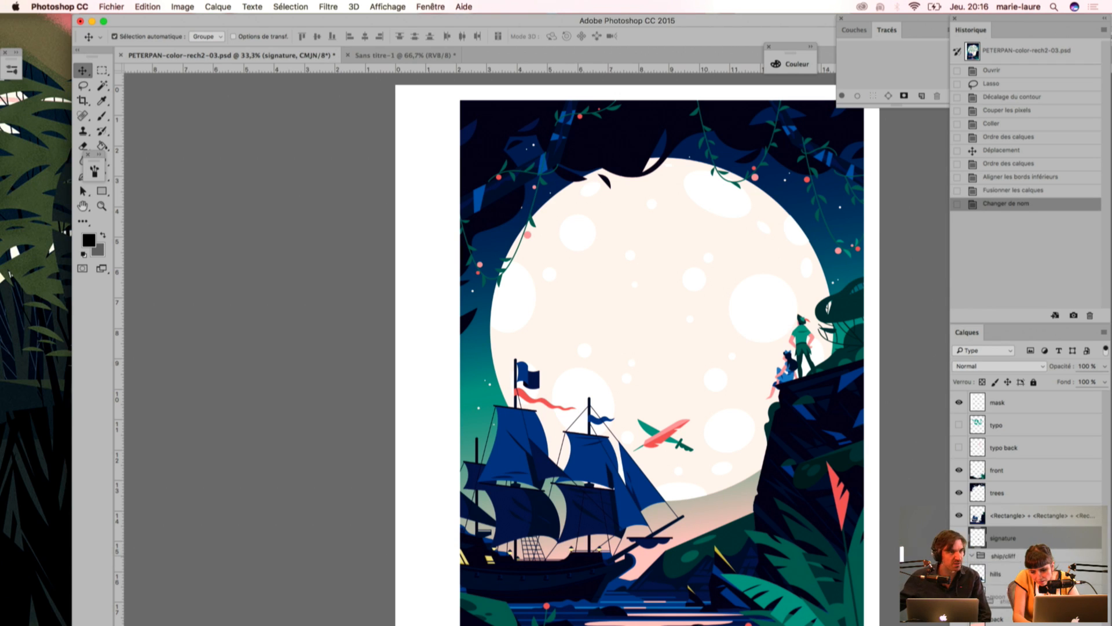
Step: Shift the document window and raise the Layers panel to expose the full layer list, and delete the ship/cliff group
click(1004, 557)
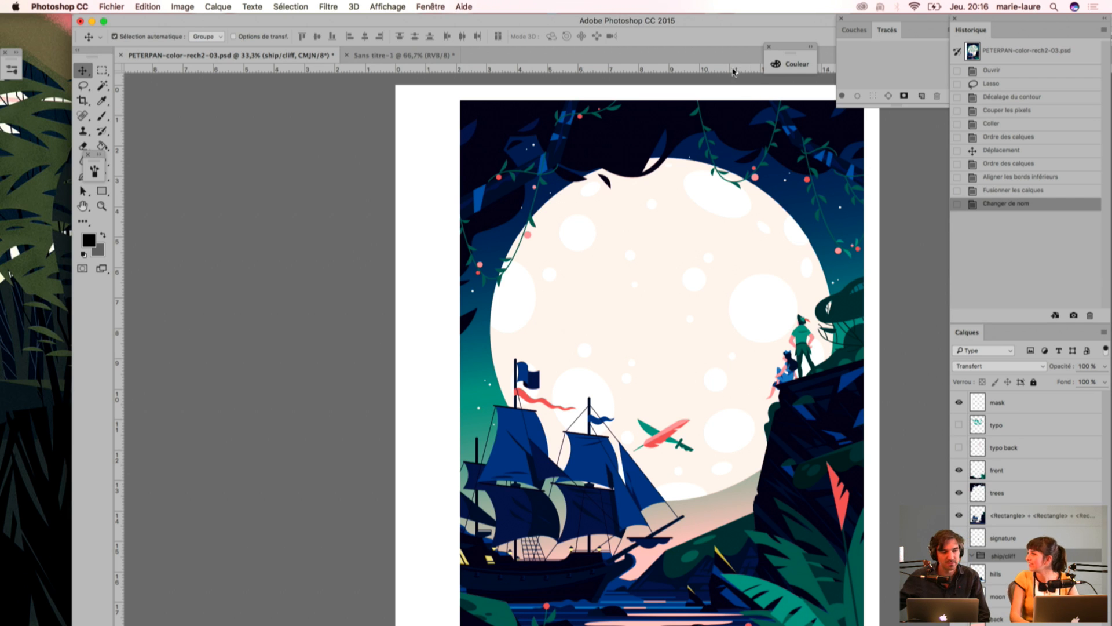
drag(697, 30, 477, 4)
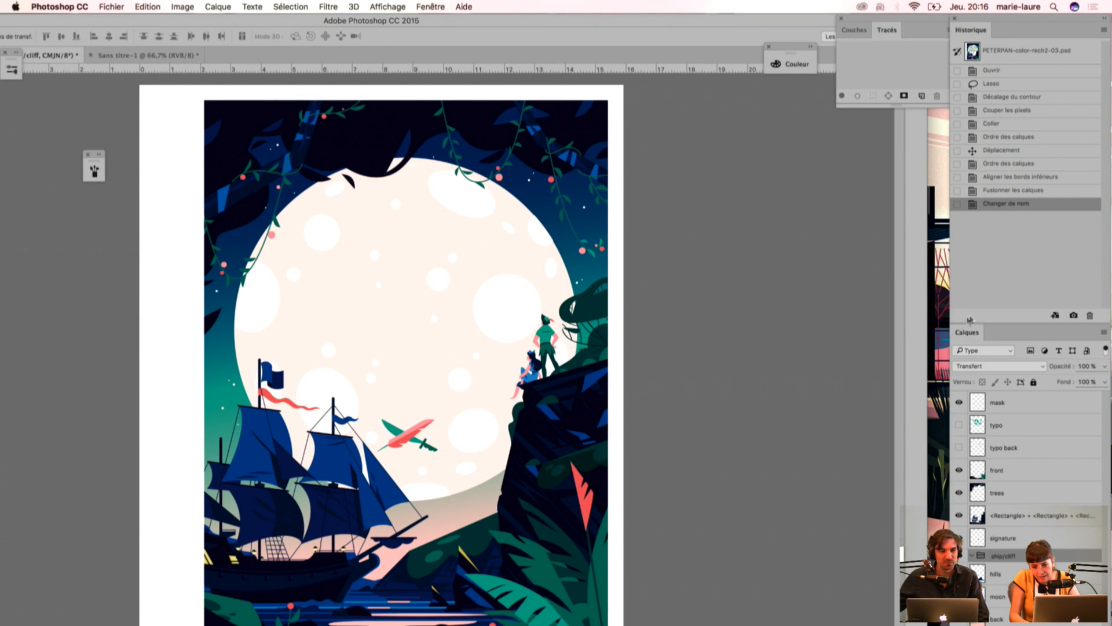
drag(963, 331, 957, 271)
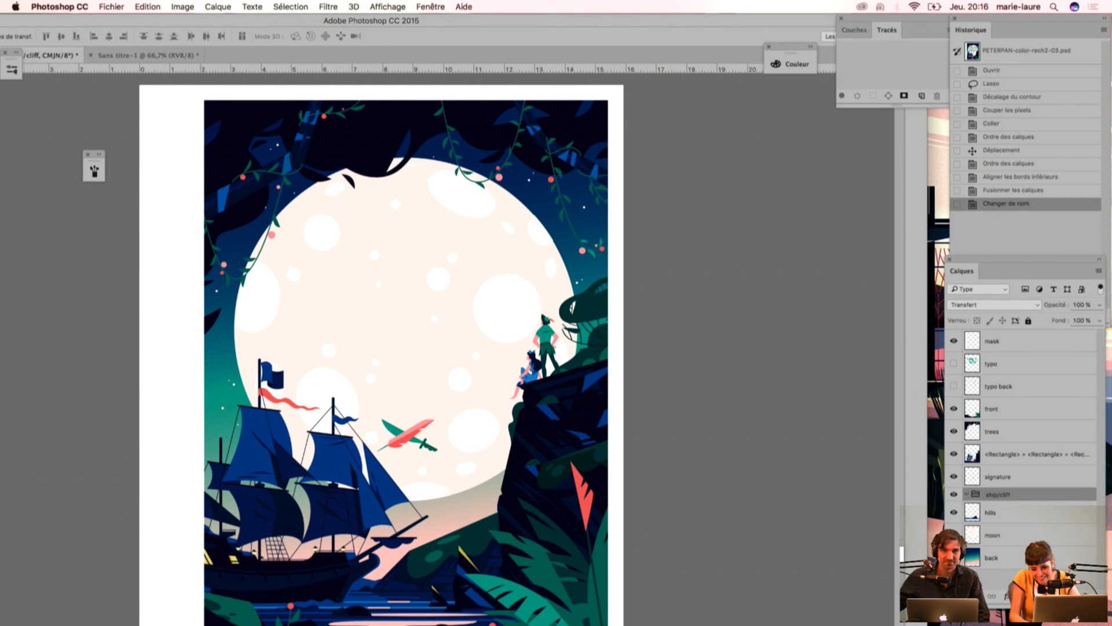
drag(1051, 500, 1082, 595)
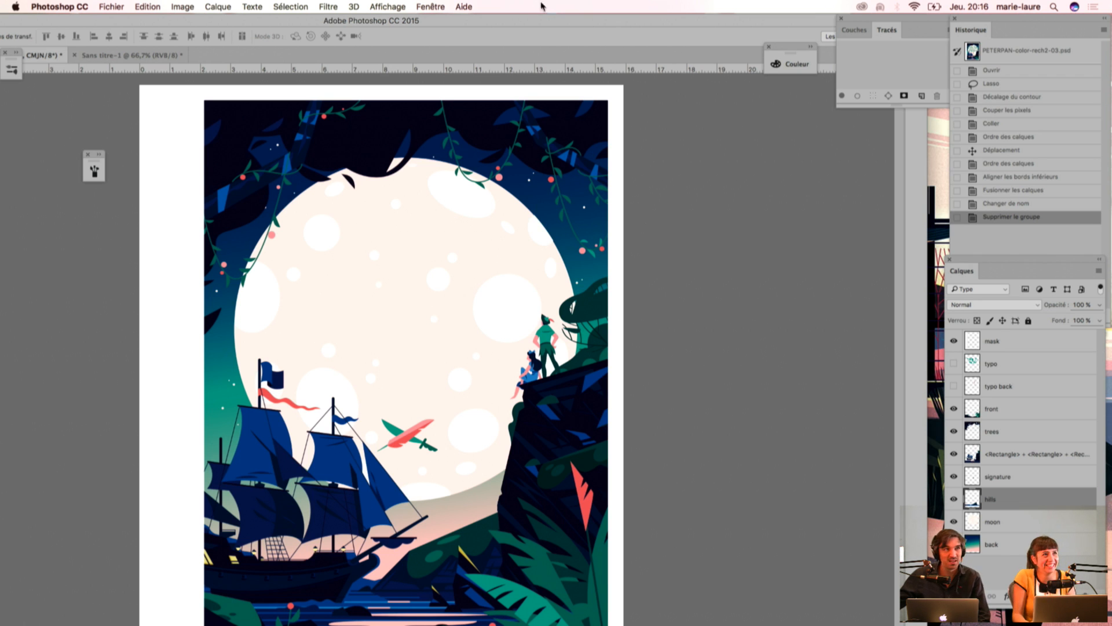
Step: Reposition the document window so that its window controls, tools and lower edge are in view
drag(558, 22, 661, 21)
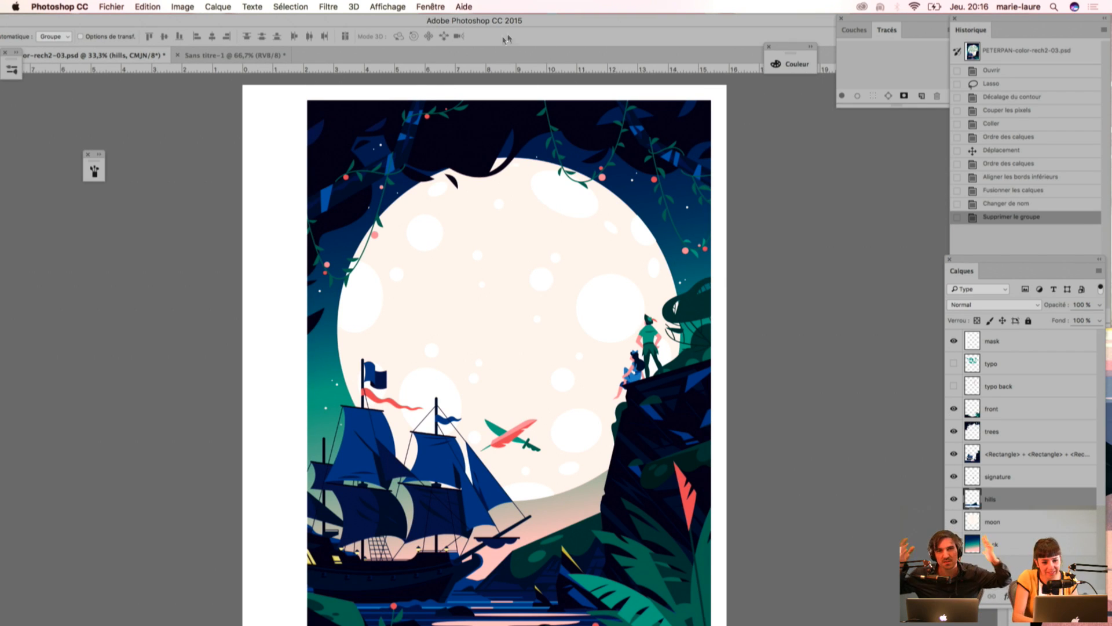
drag(573, 24, 523, 24)
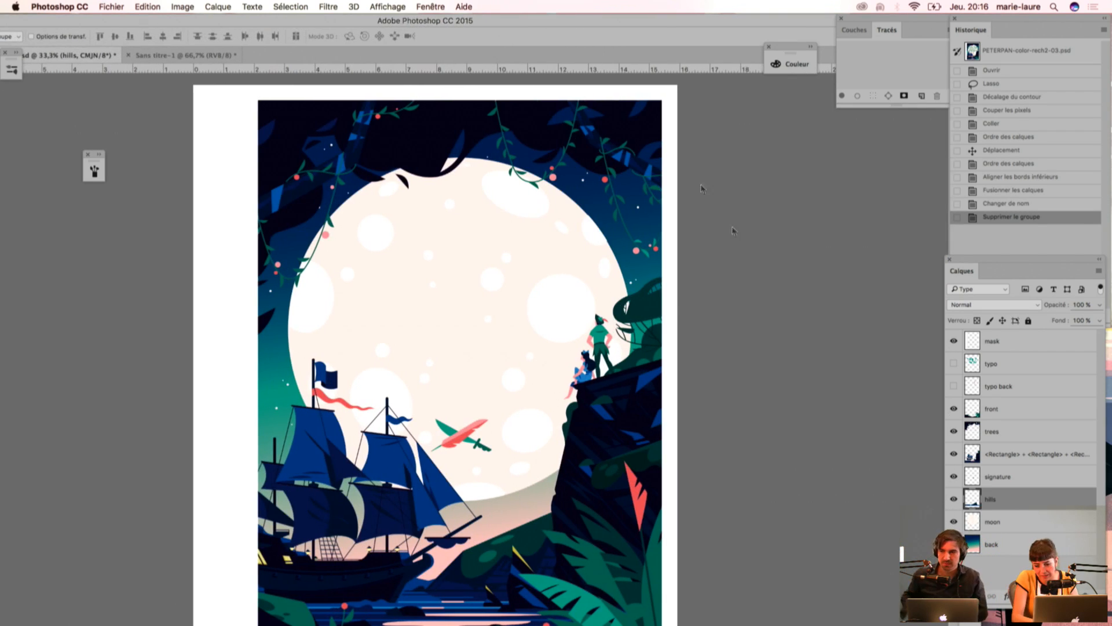
drag(57, 26, 155, 25)
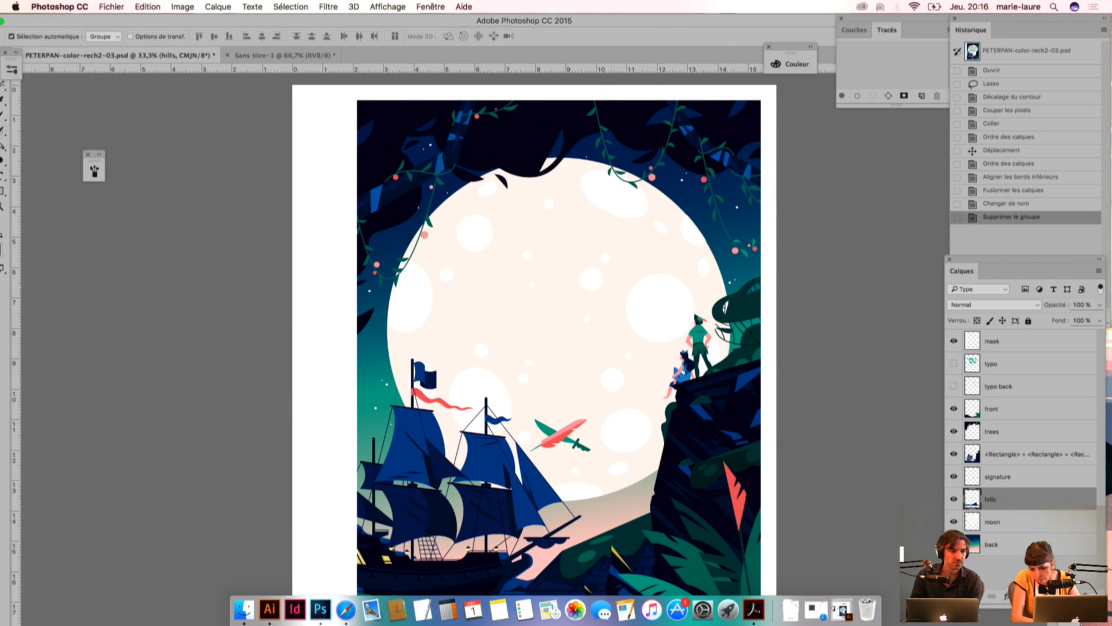
drag(740, 20, 633, 3)
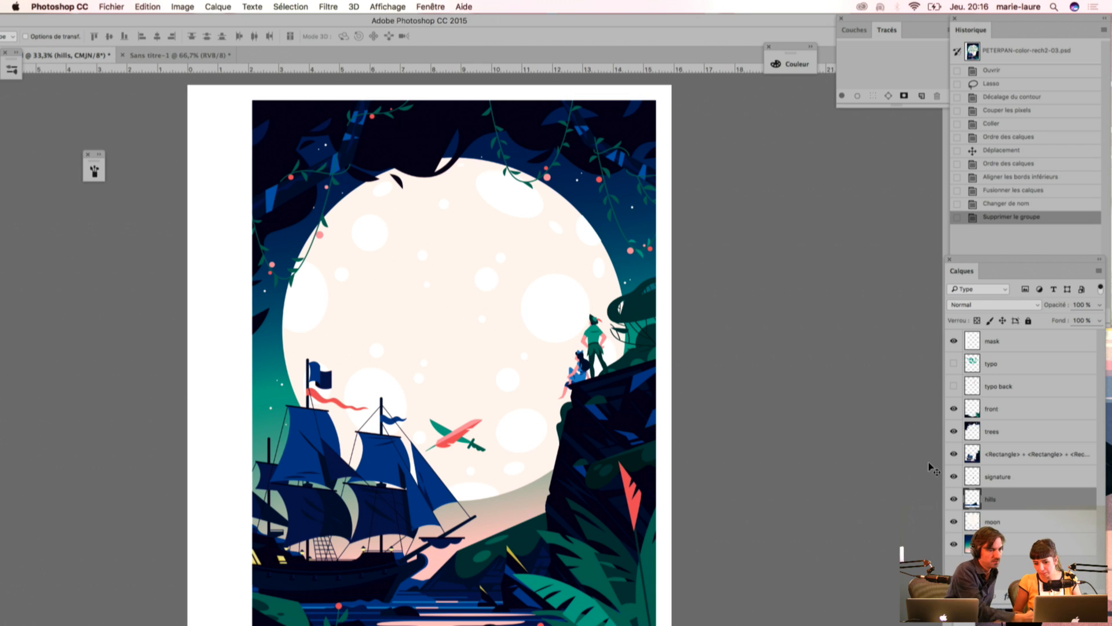
drag(457, 18, 763, 21)
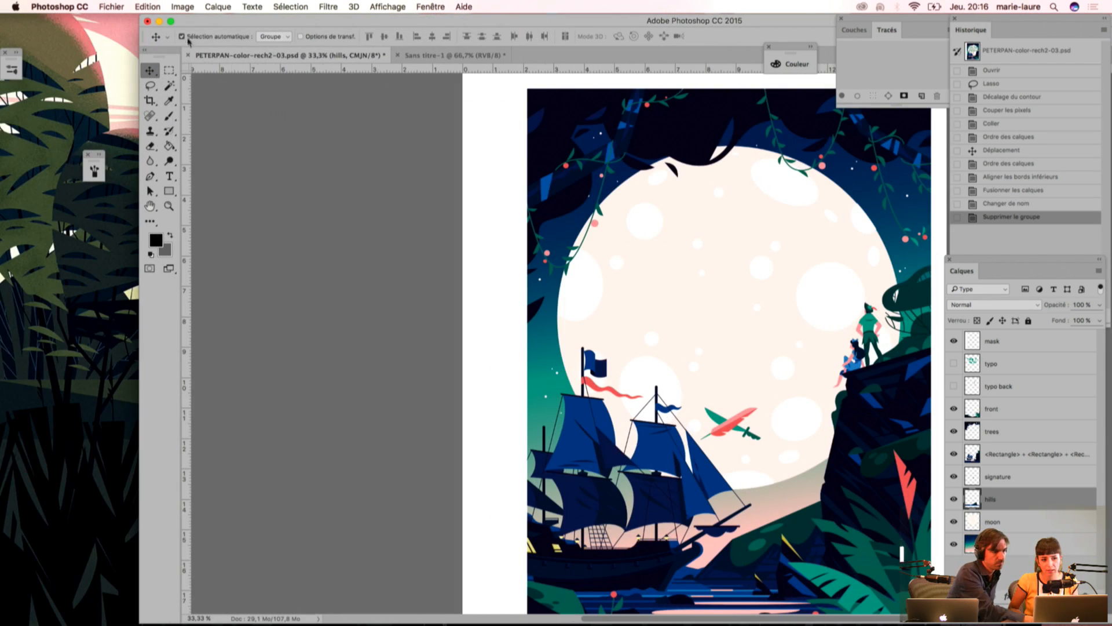
click(183, 7)
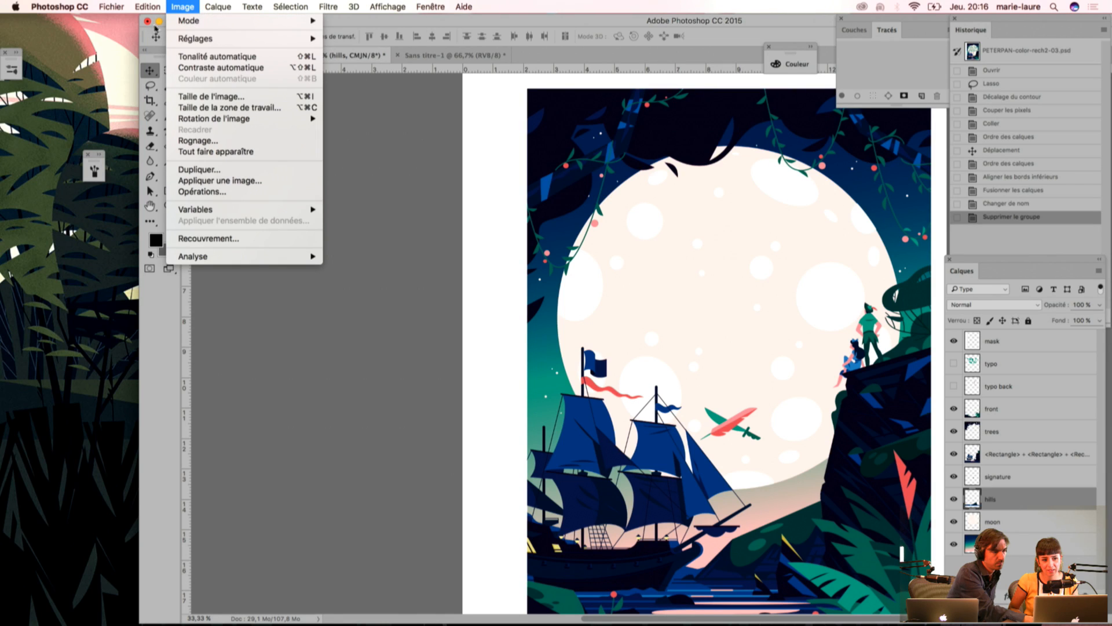
click(304, 27)
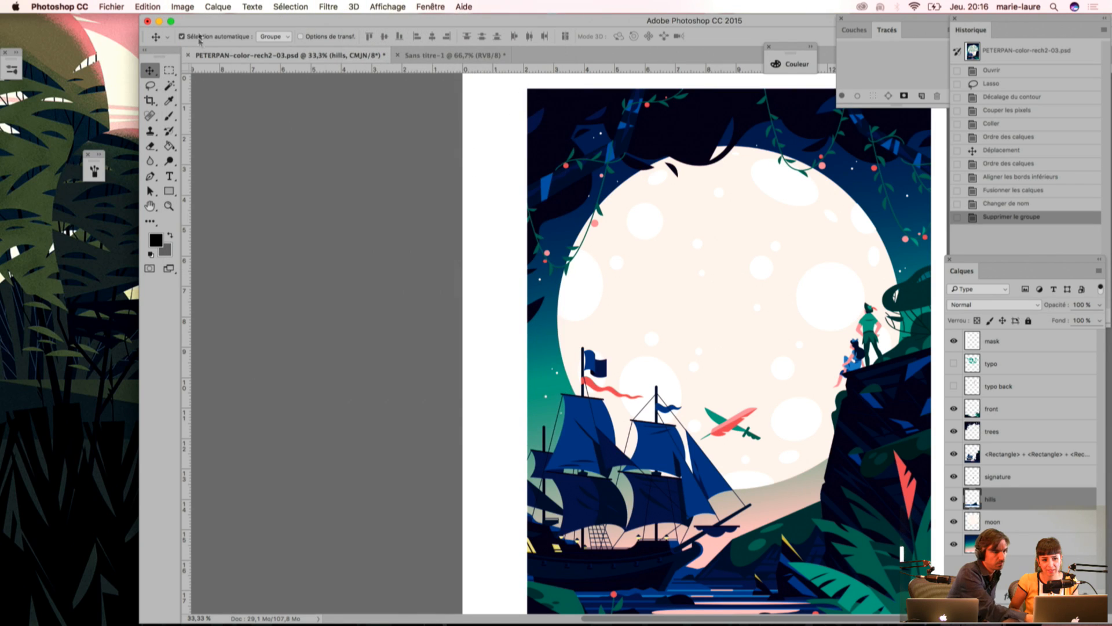
click(171, 21)
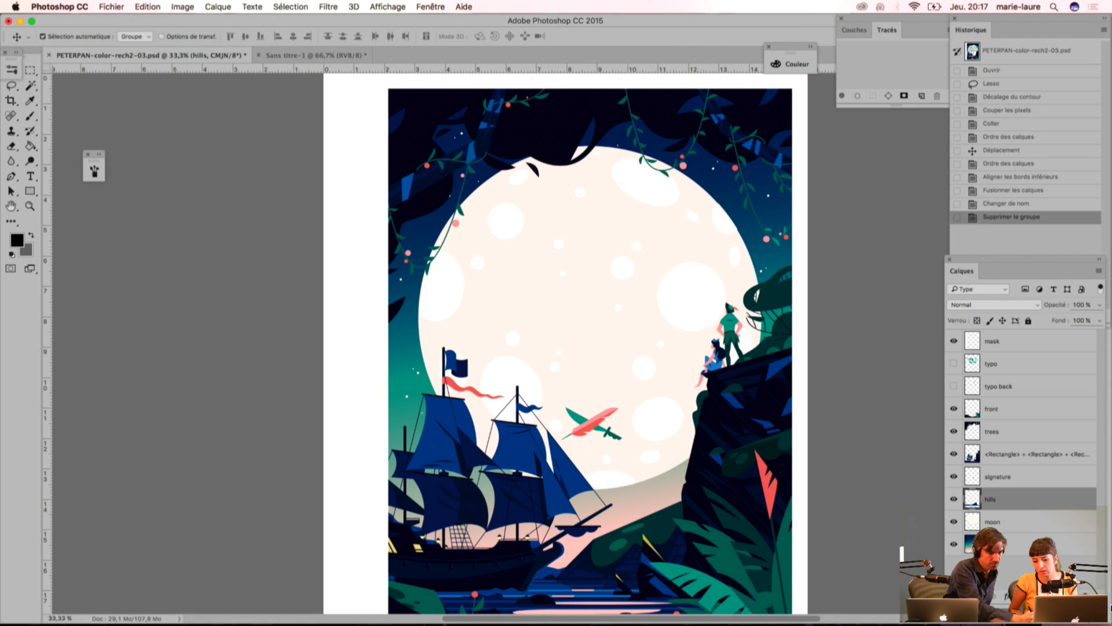
Step: Narrow the document window so the desktop shows beside it, and deselect the hills layer
drag(1111, 623, 868, 624)
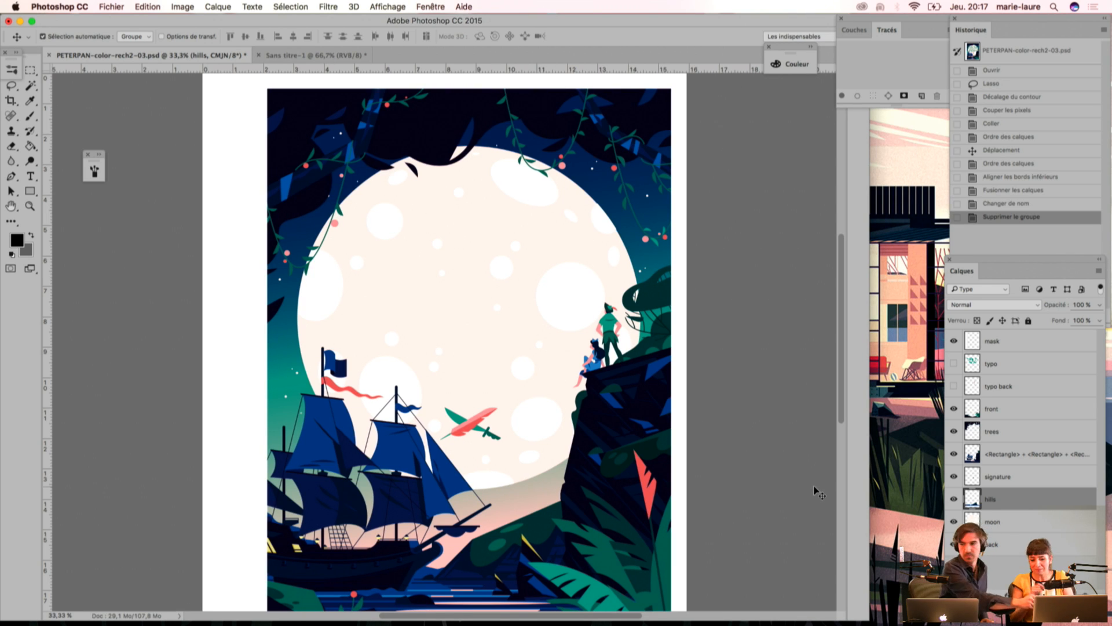
click(895, 243)
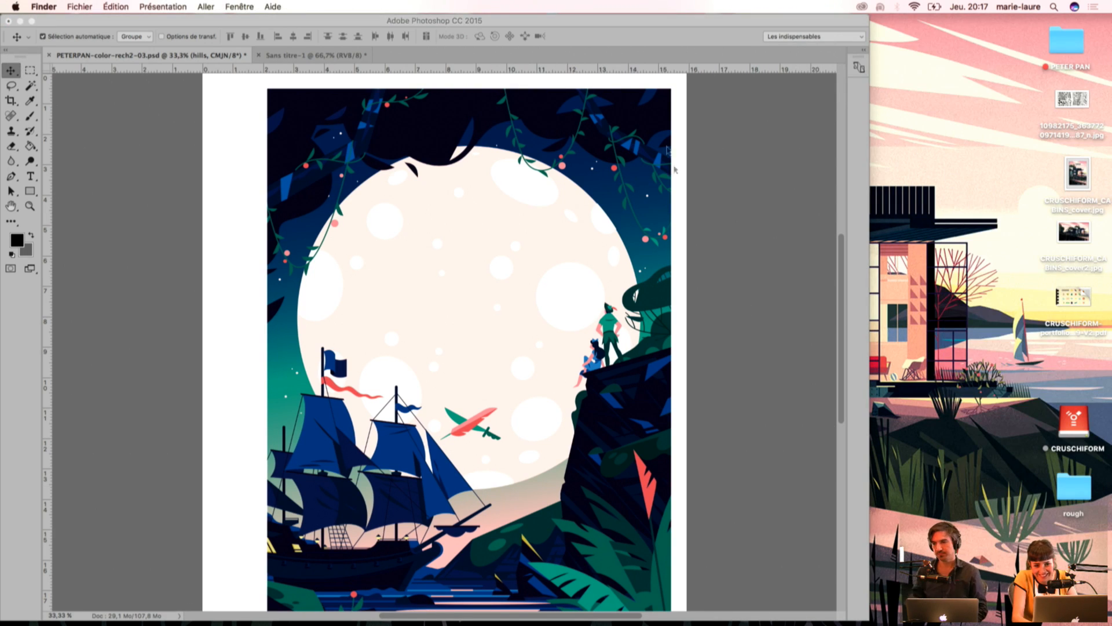
click(722, 119)
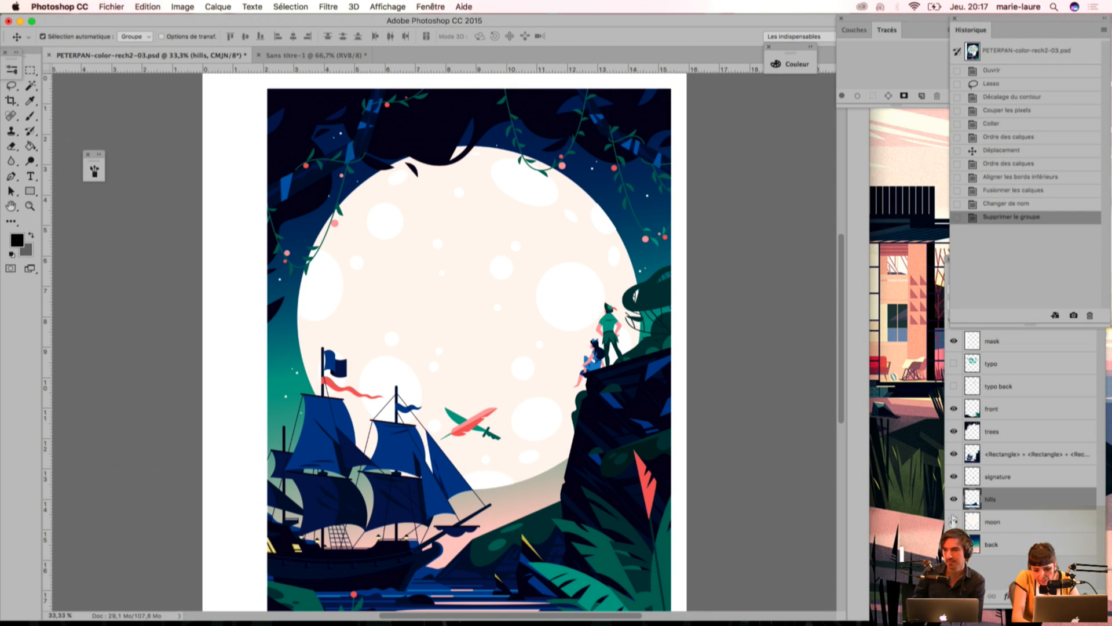
click(753, 374)
Step: Inspect the ship and feather-and-sword area at 66.7% and move the document window aside to view the desktop illustration
drag(529, 415, 529, 293)
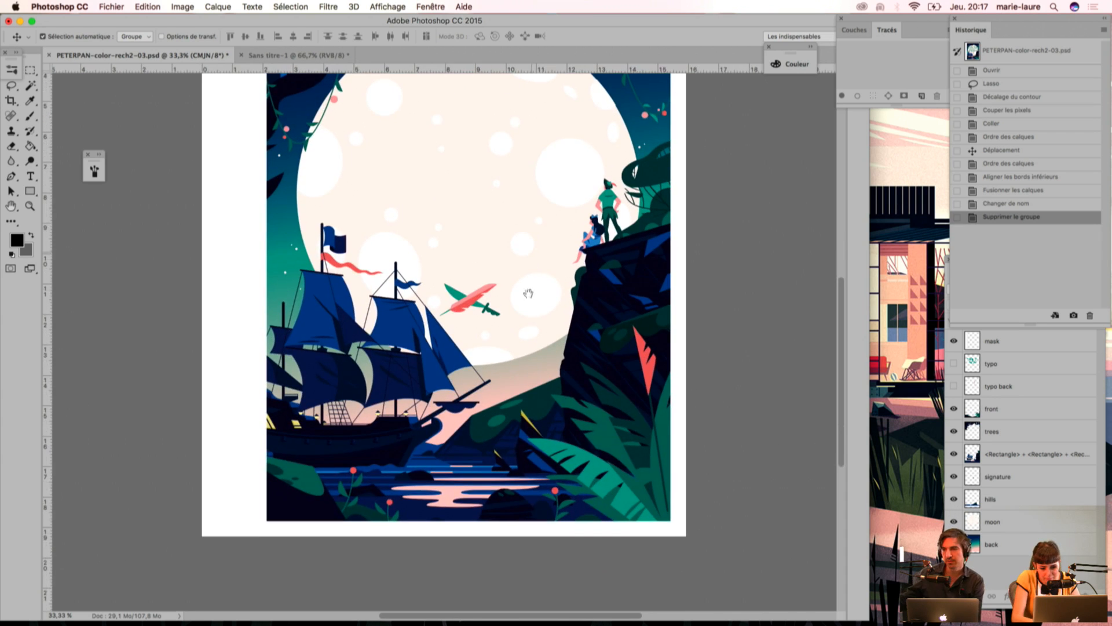
drag(430, 281, 472, 338)
key(super+plus)
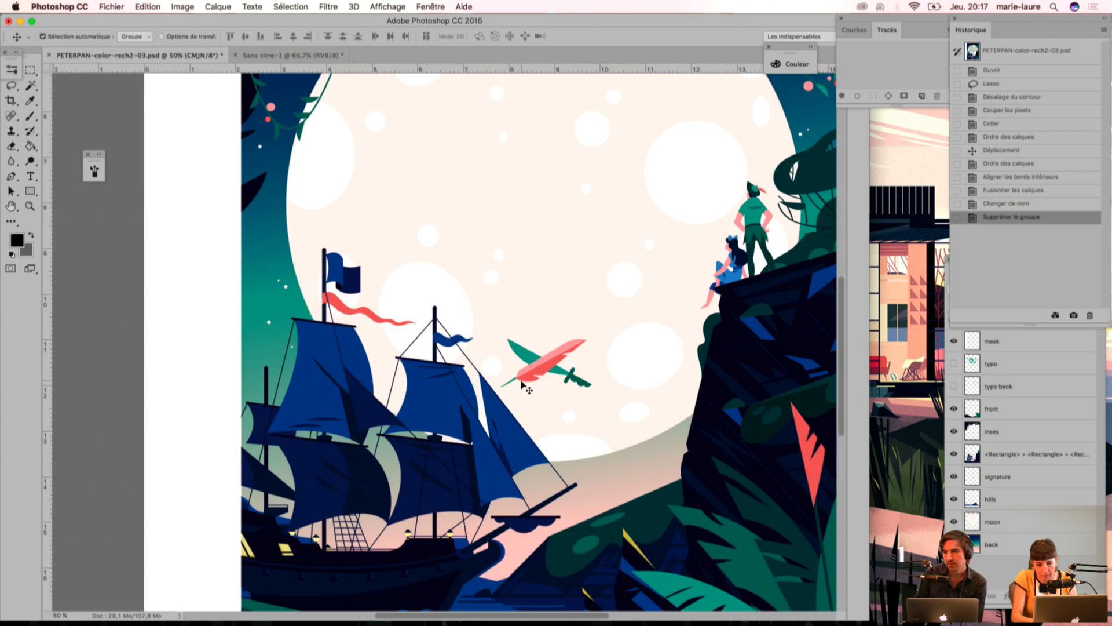
key(super+plus)
drag(597, 365, 528, 294)
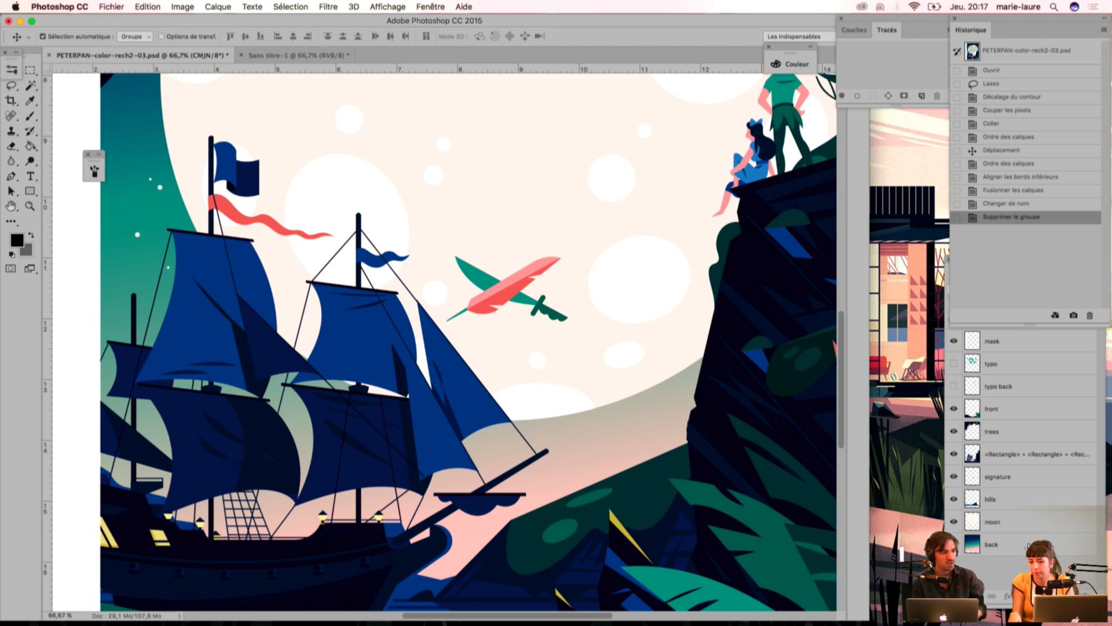
click(911, 211)
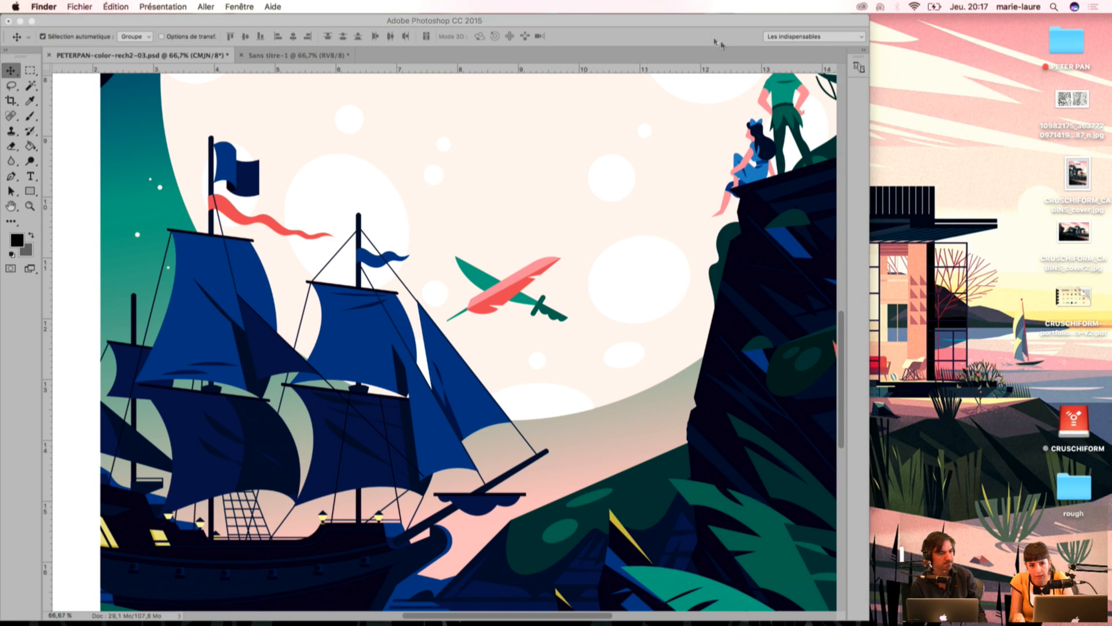
click(717, 25)
drag(662, 26, 483, 105)
click(807, 309)
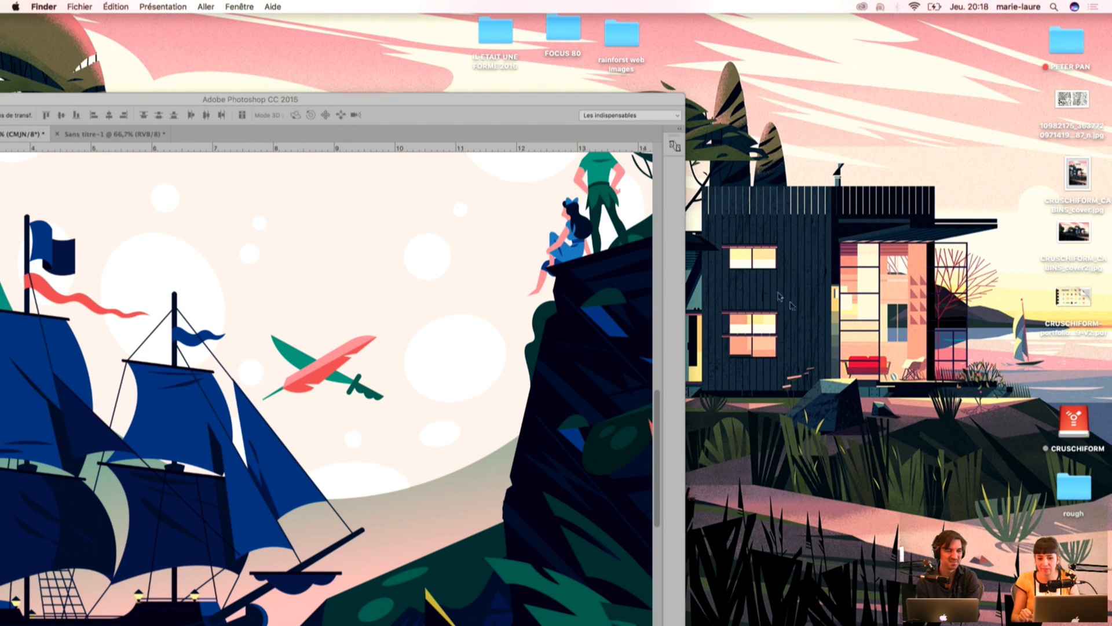
Step: Return to the cover document and move its window back up beside the panels with its tools in view
click(534, 111)
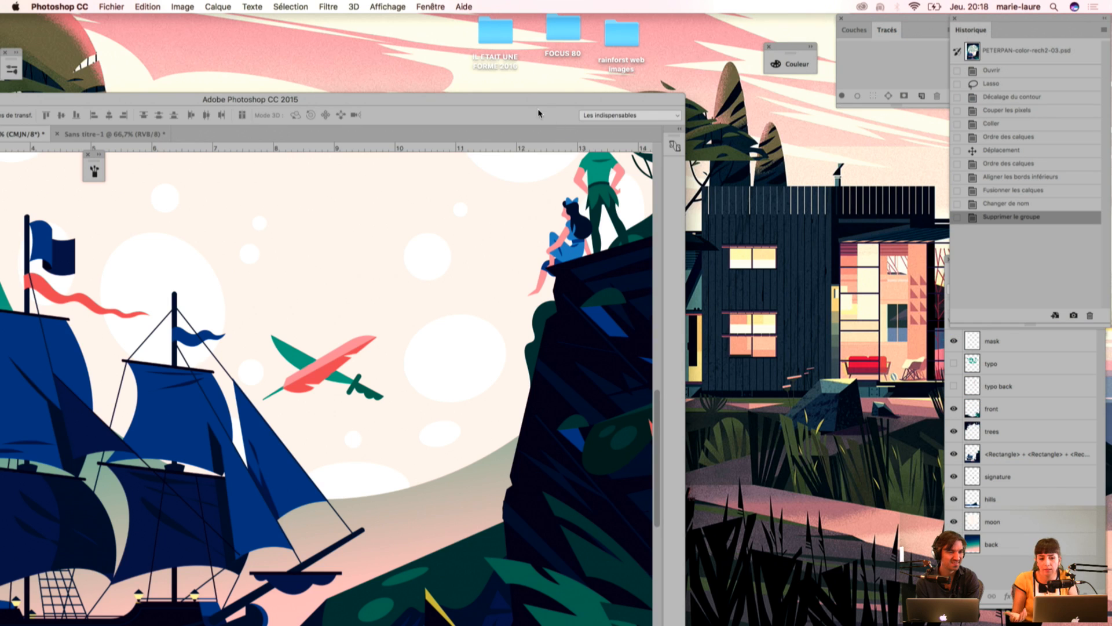
drag(531, 106, 726, 77)
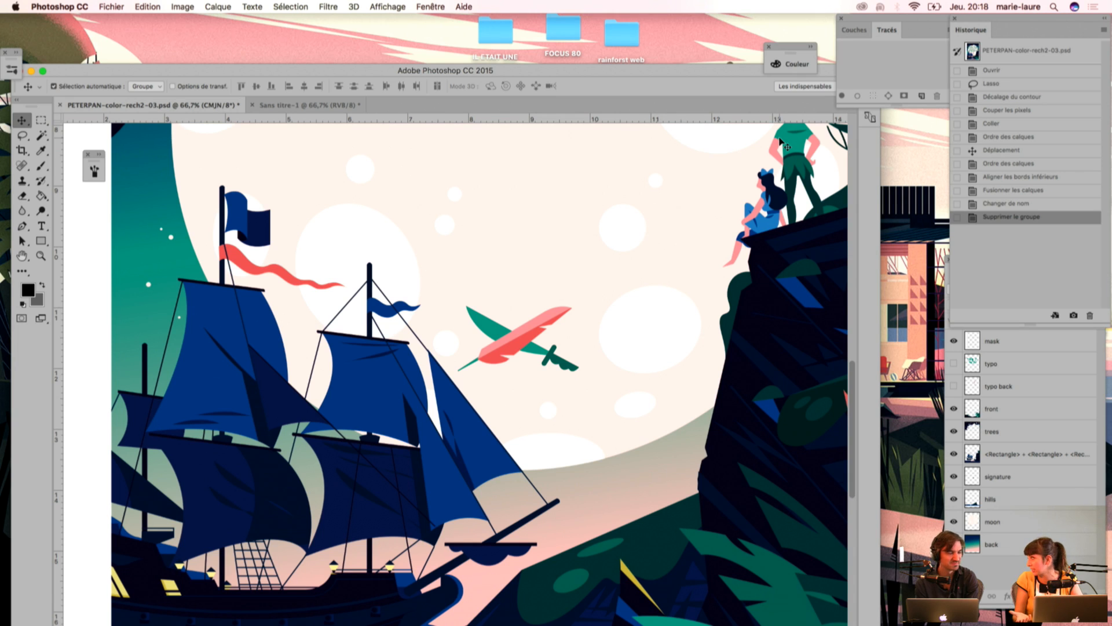
drag(582, 74, 665, 27)
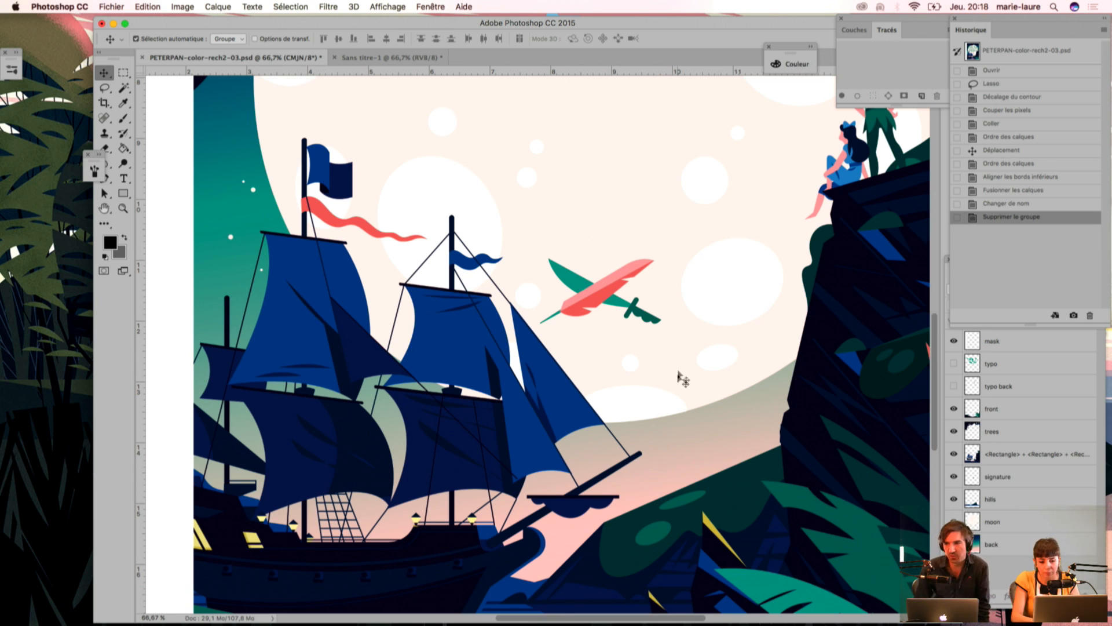
Step: Create a new layer named moon2 directly above the moon layer
click(1010, 515)
click(1099, 271)
click(937, 245)
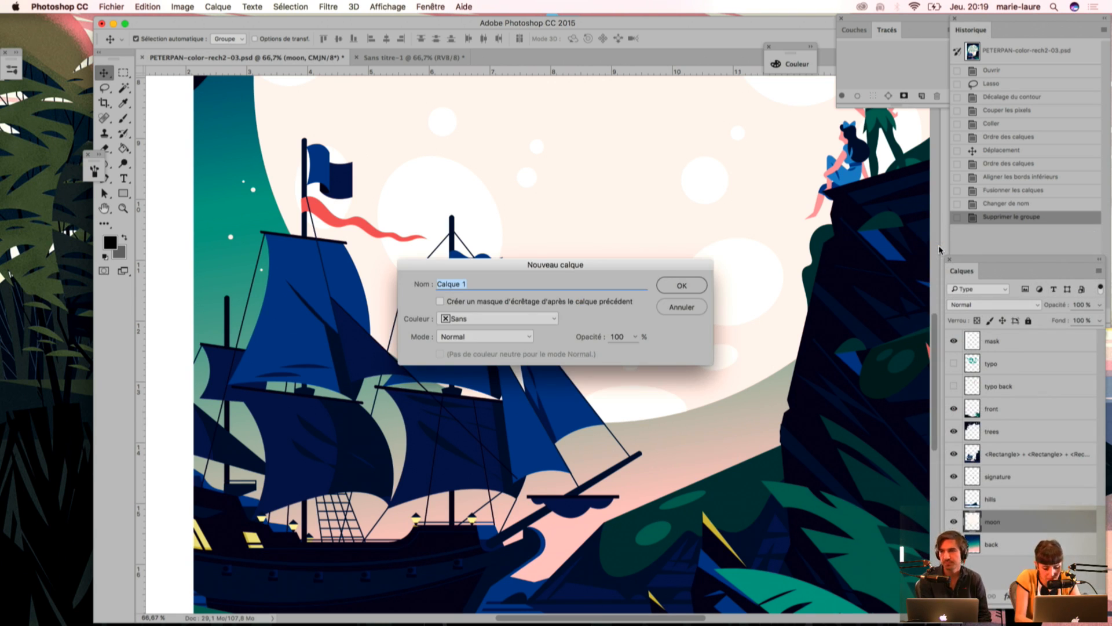
text(moon)
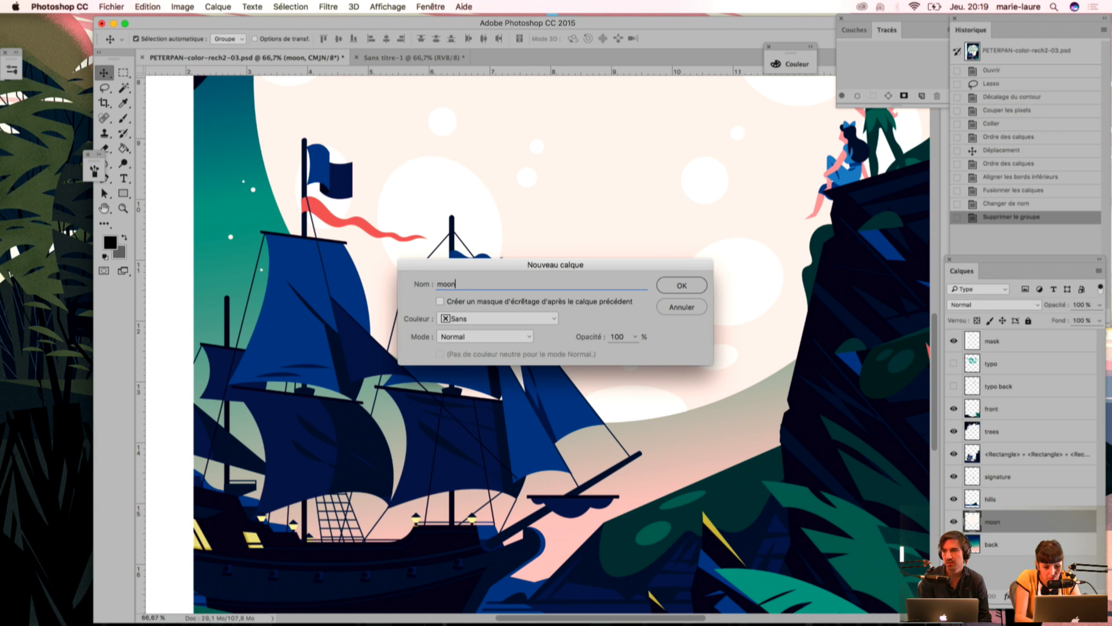
key(Return)
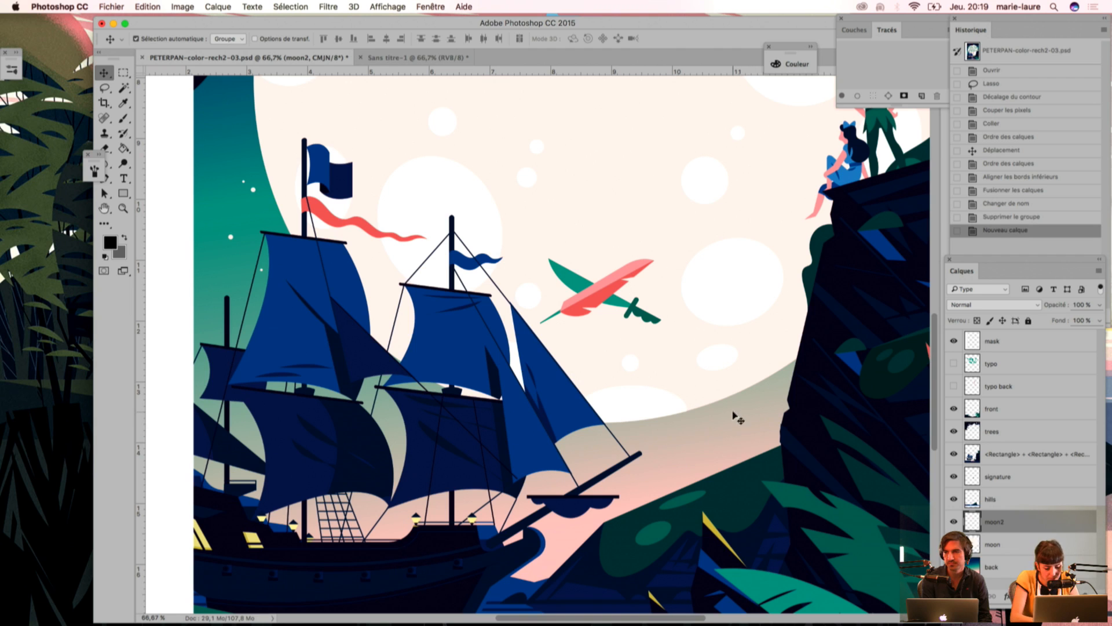
Step: Hide the front, trees, <Rectangle> ship and cliff, and signature layers to expose the moon
key(b)
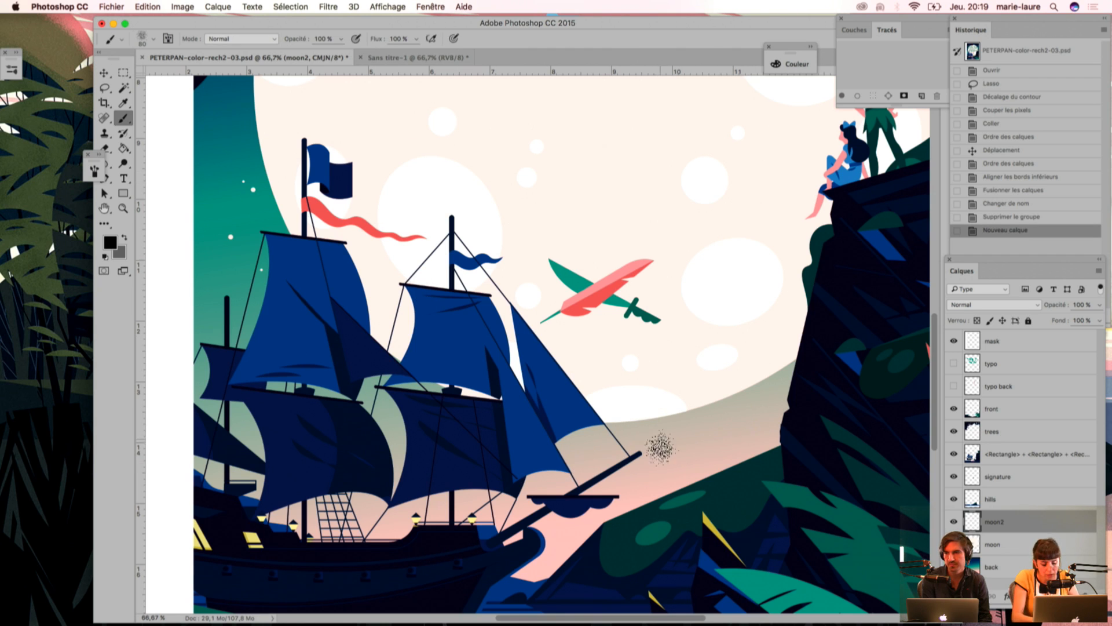
key(w)
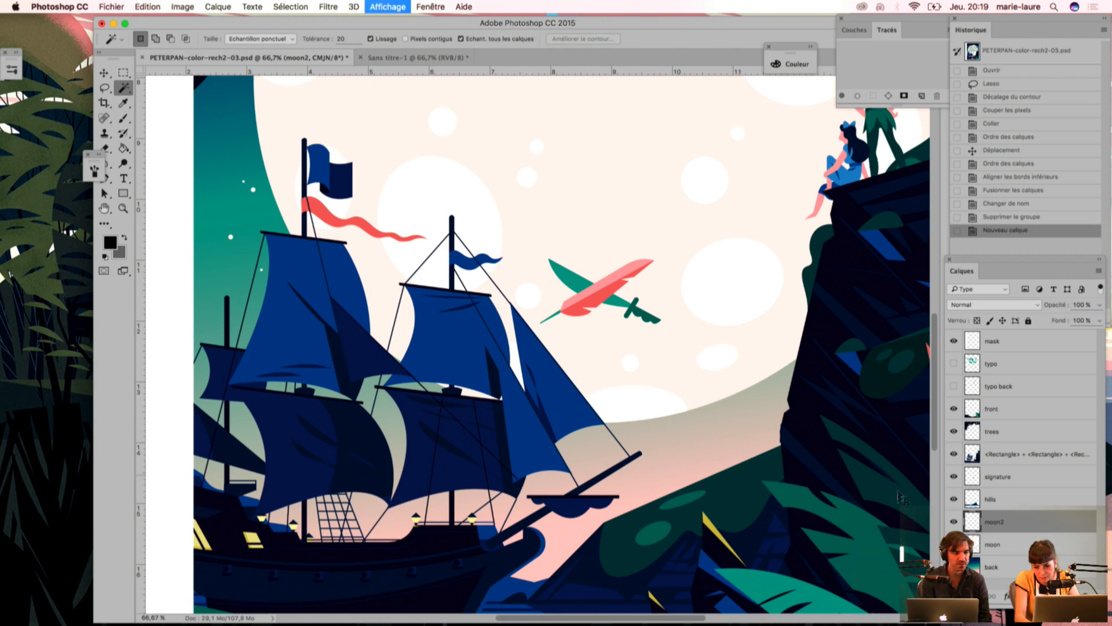
key(super+minus)
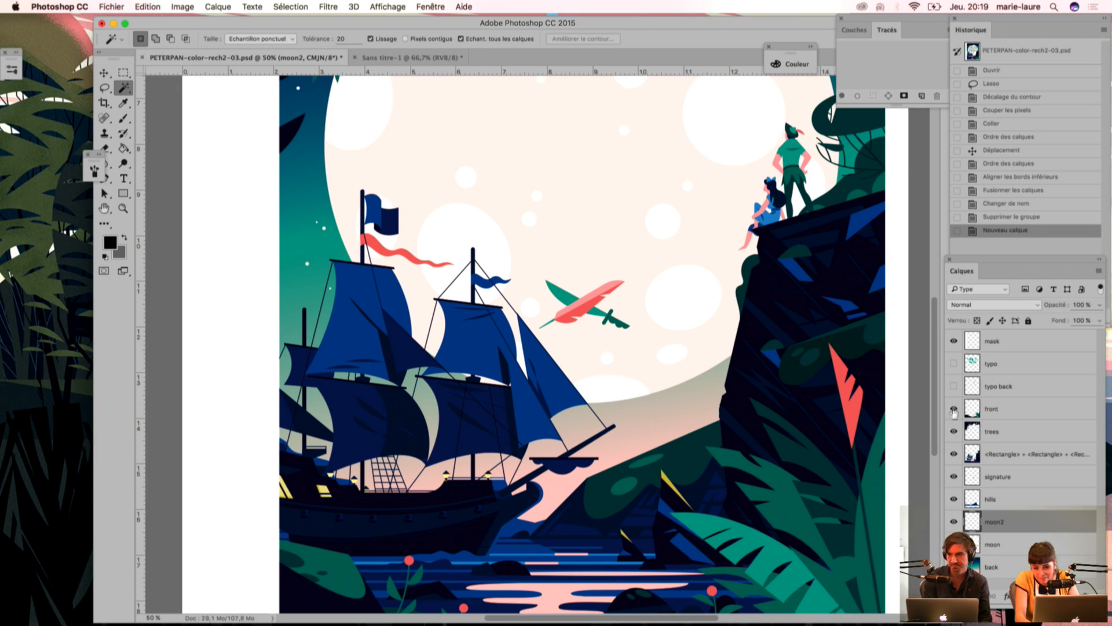
click(953, 410)
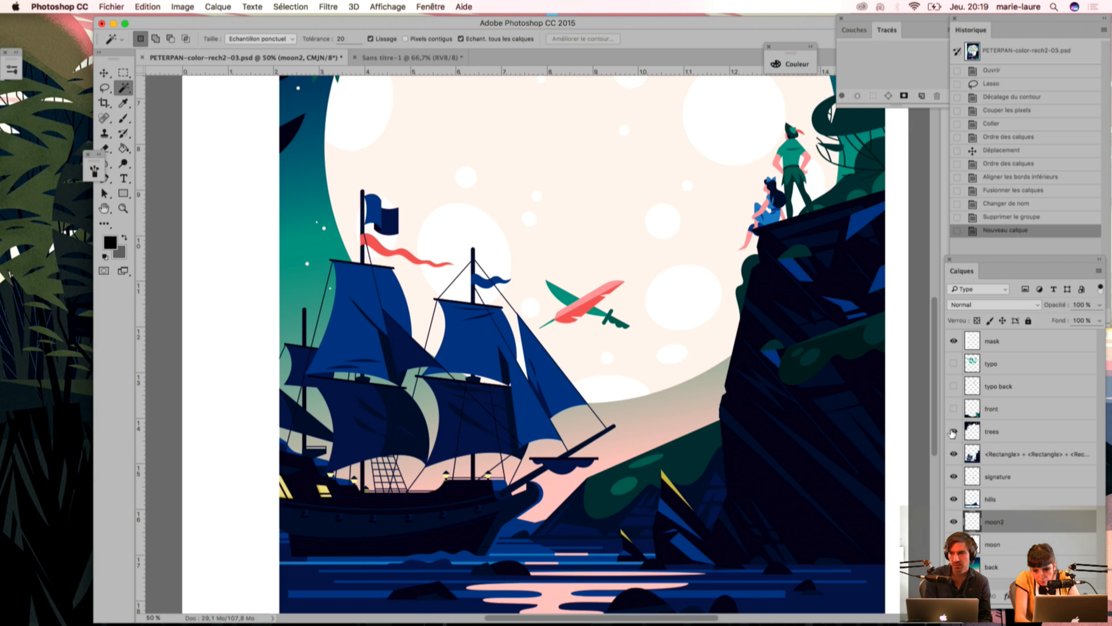
click(954, 431)
click(954, 454)
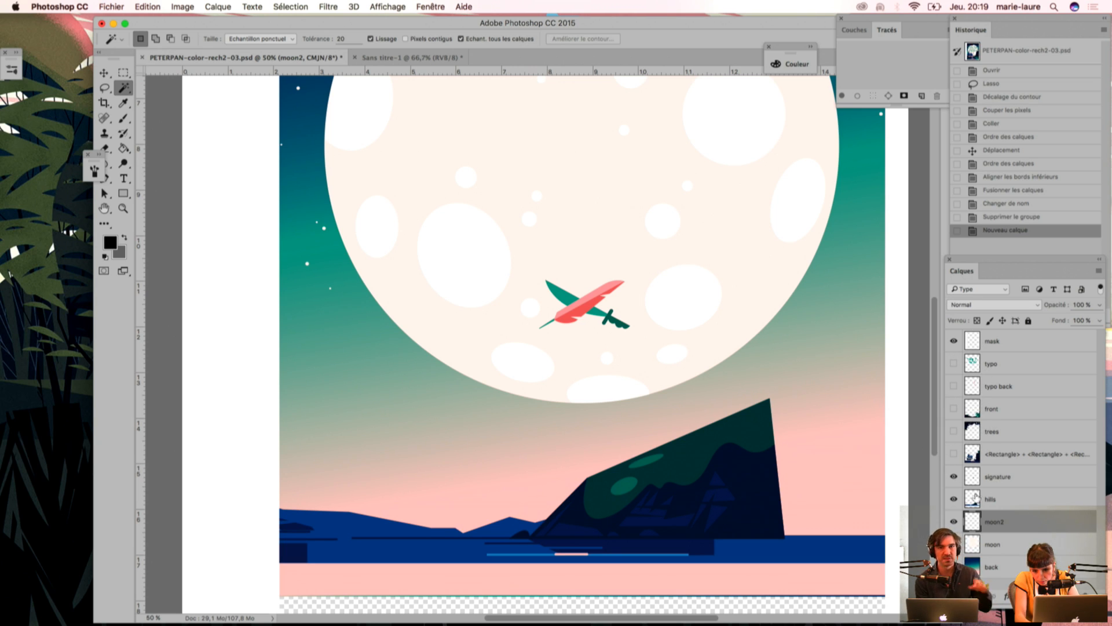
click(953, 477)
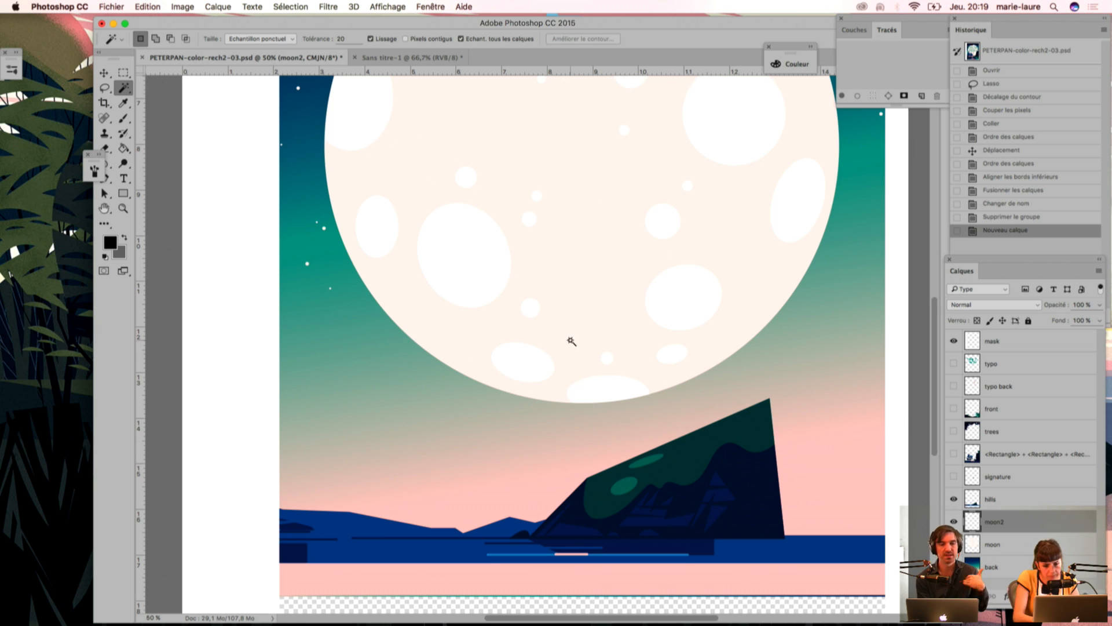
Step: Select all the moon's white craters with the Magic Wand at a tolerance of 5
click(571, 356)
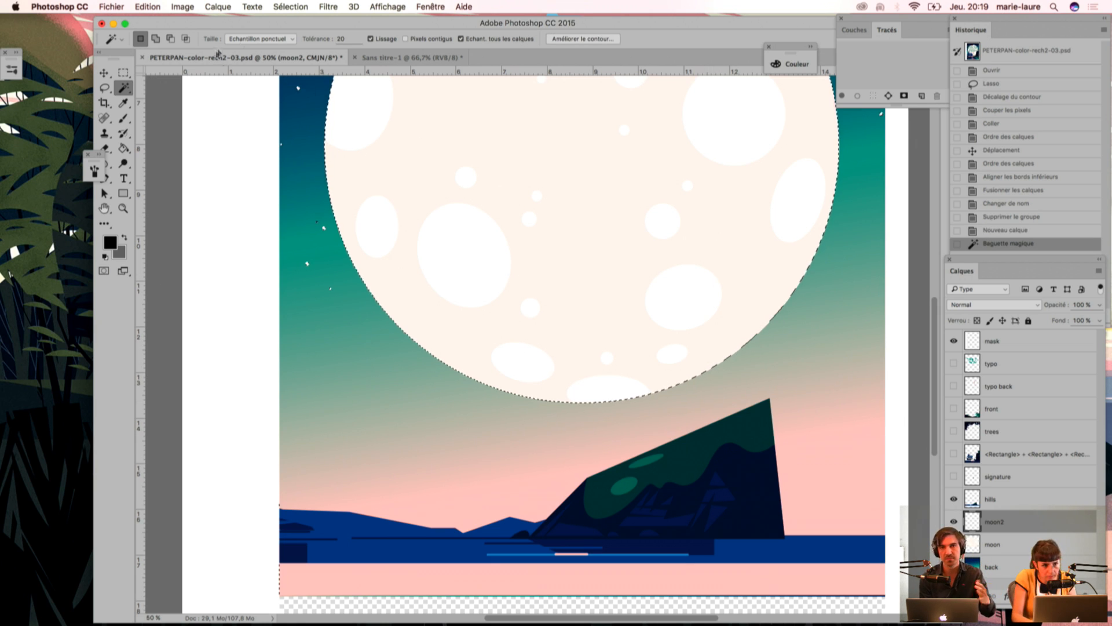
double_click(344, 38)
text(5)
key(super+d)
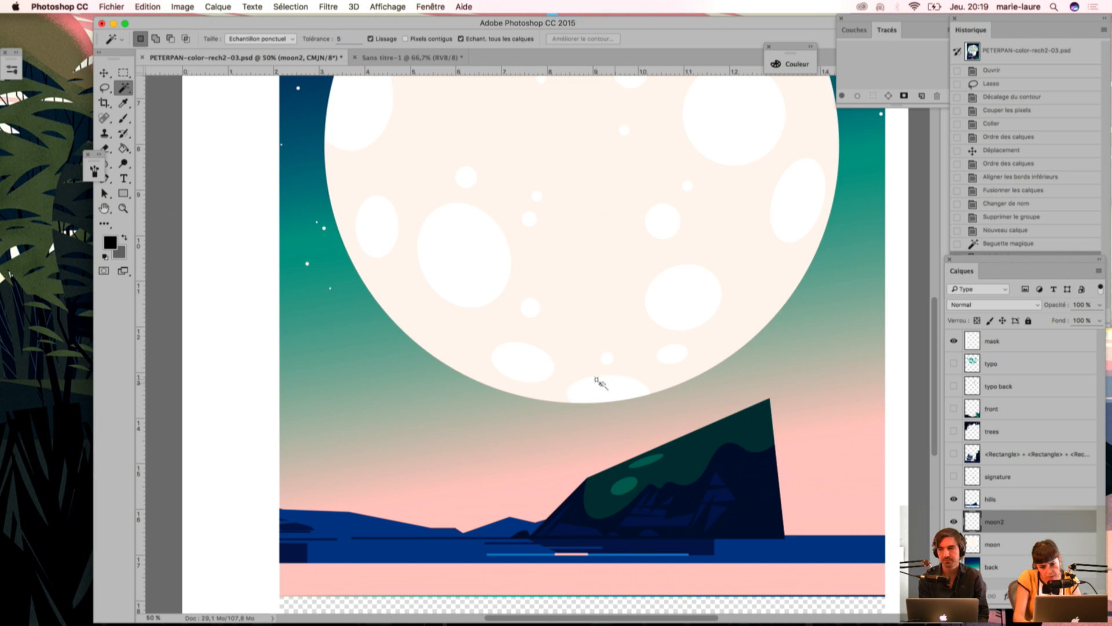
click(607, 389)
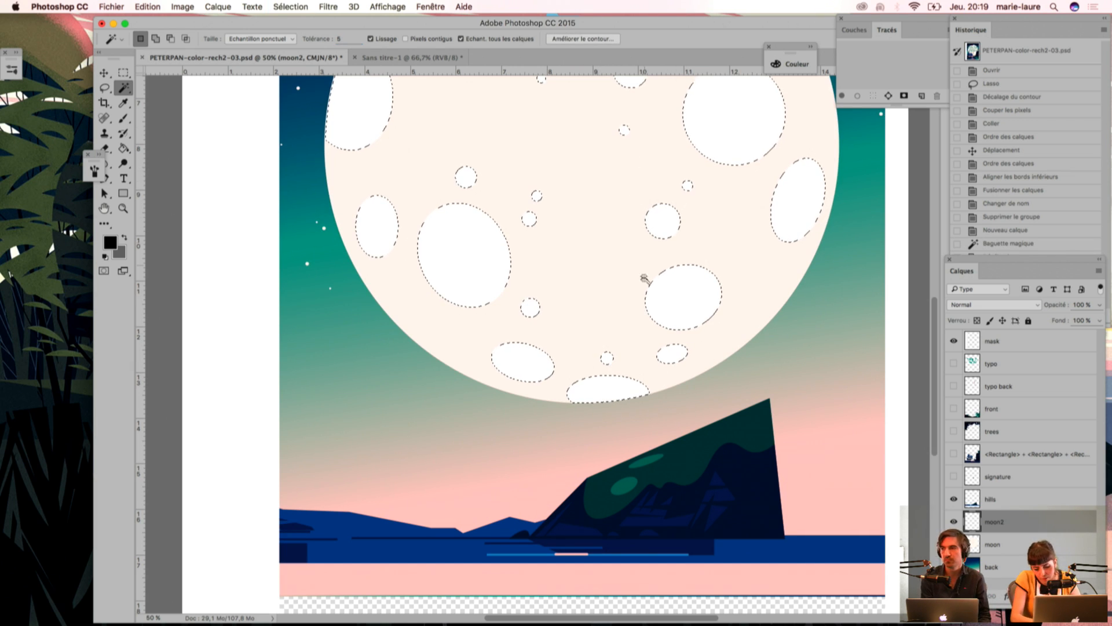
Step: Switch to PETERPAN-color-rech2.ai in Illustrator and select the colour swatches below the cover, leaving out the overlapping plant shape
key(i)
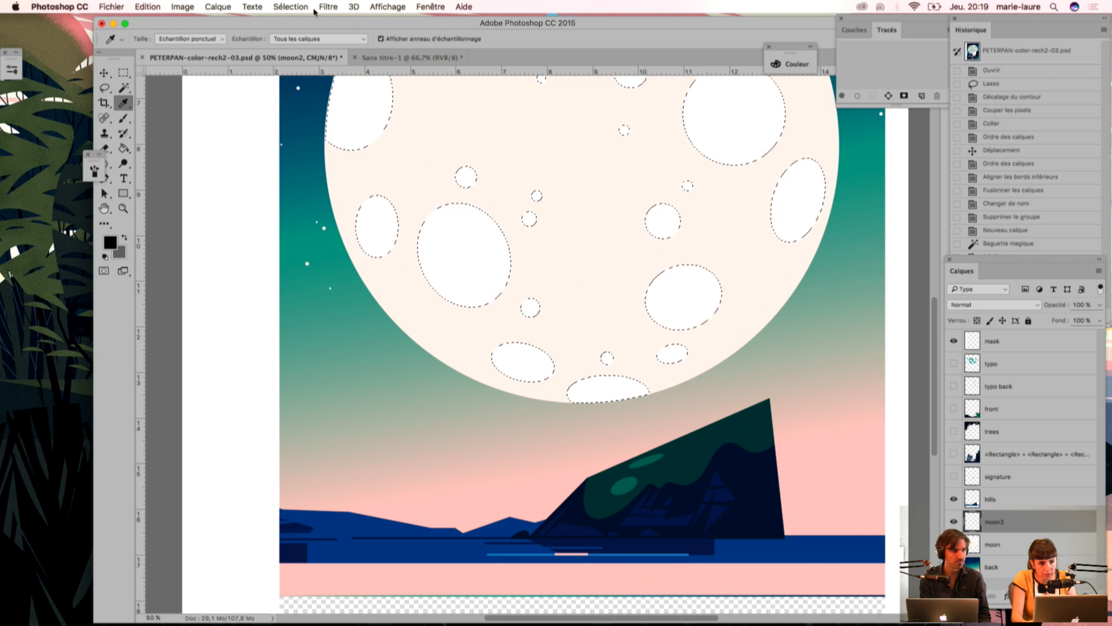
drag(319, 25, 267, 22)
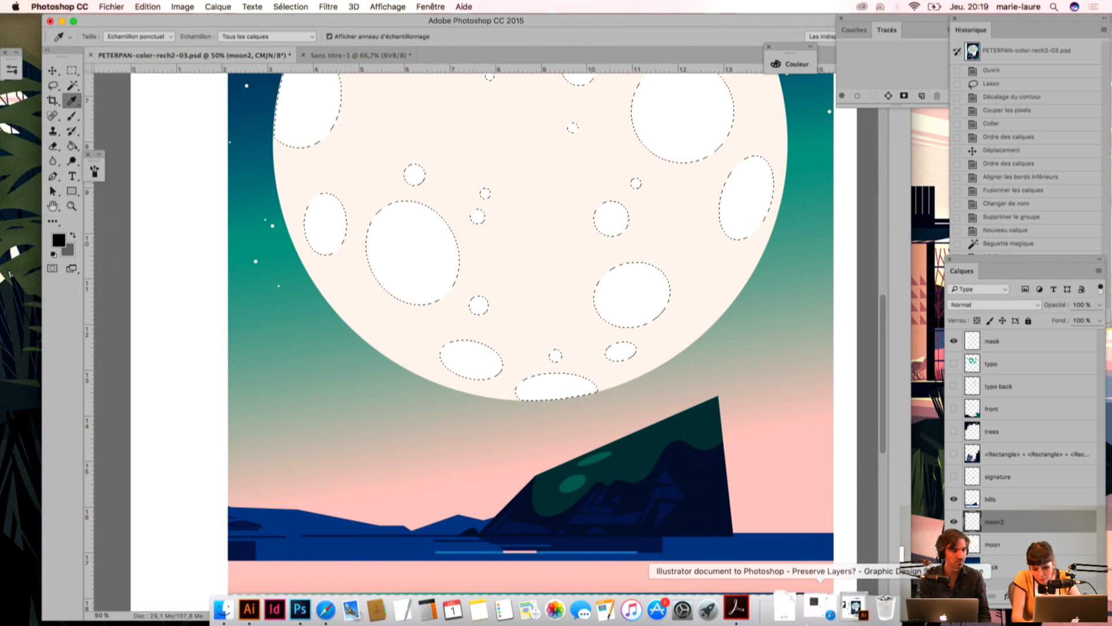
click(847, 607)
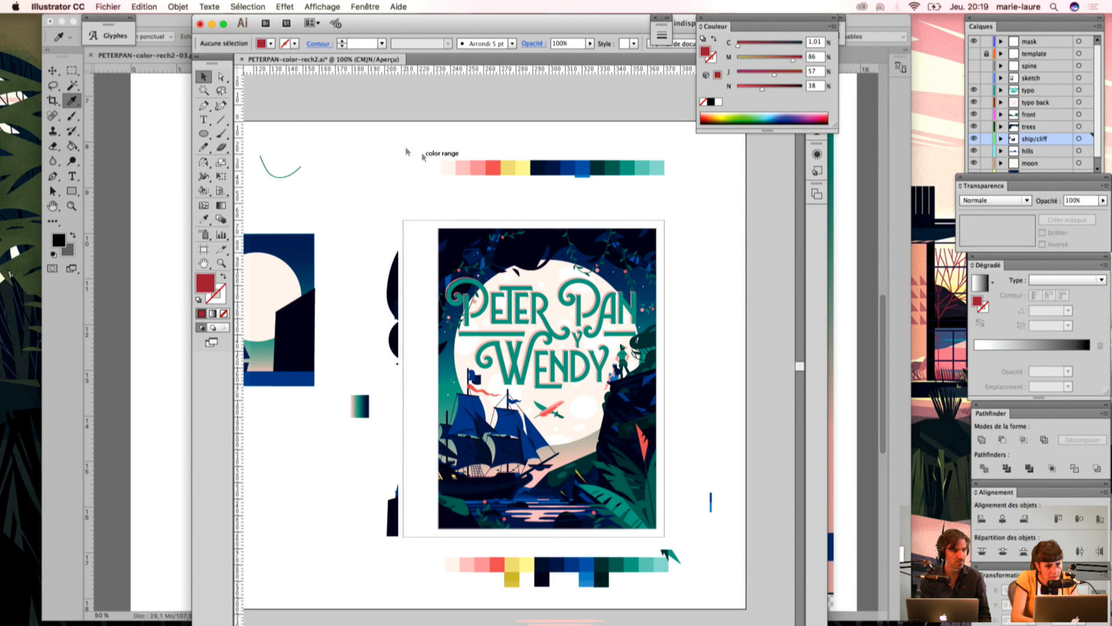
scroll(528, 416, down, 5)
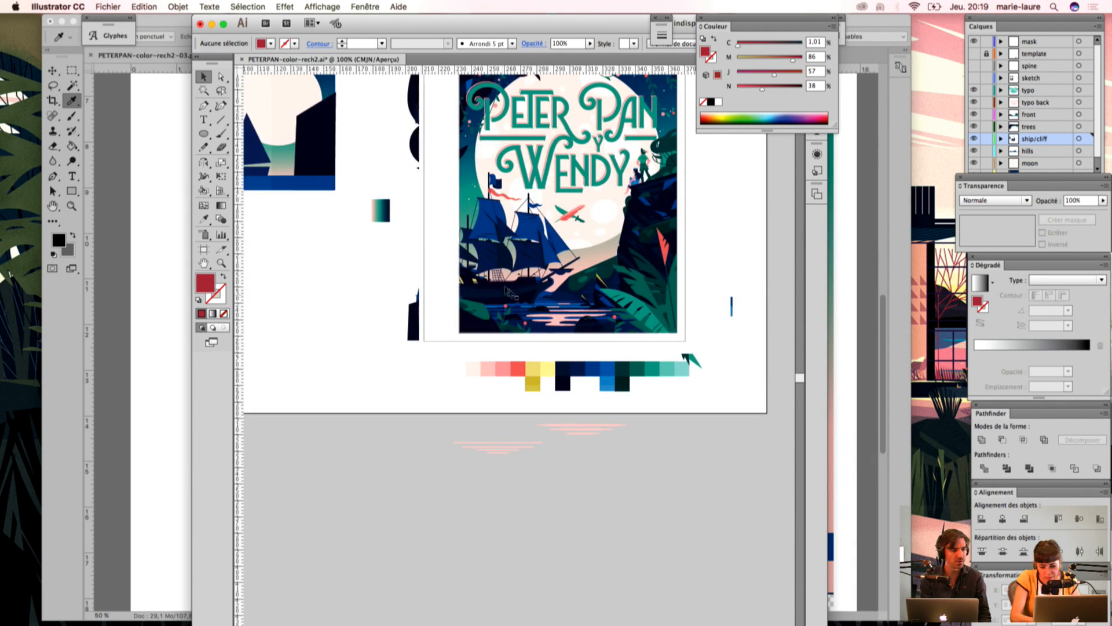
scroll(503, 293, down, 3)
scroll(415, 384, up, 3)
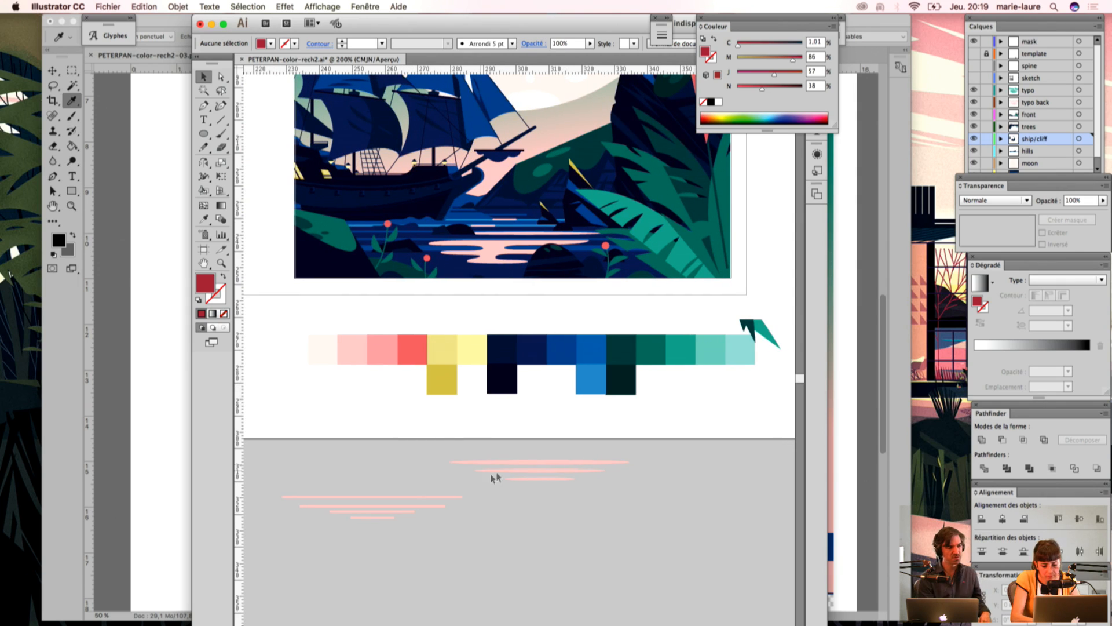
drag(755, 416, 292, 343)
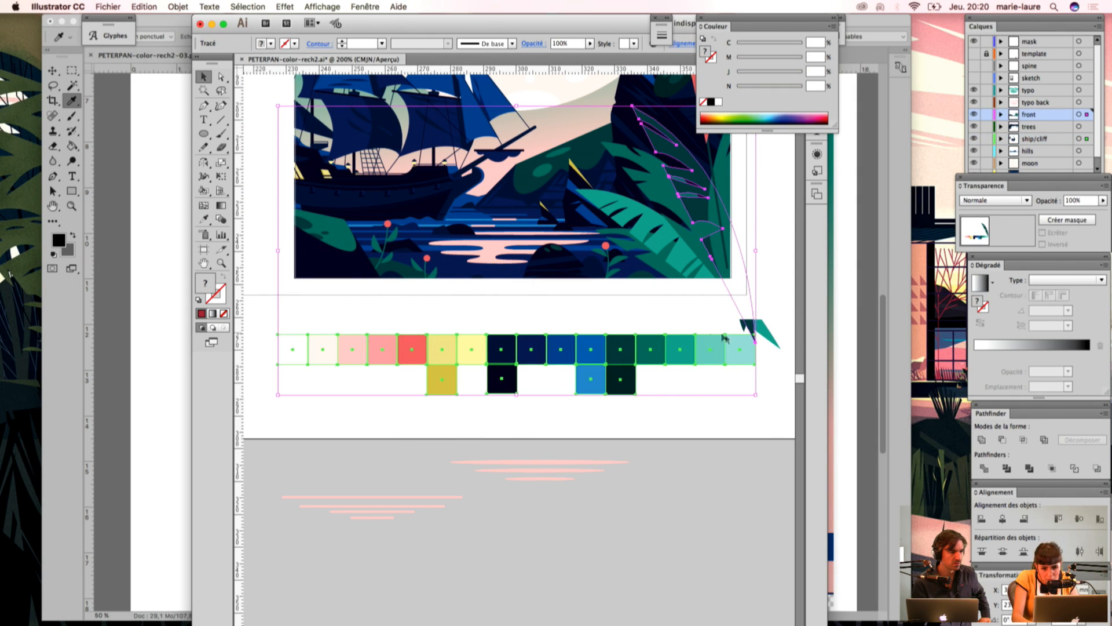
shift+click(752, 328)
Step: Transfer the selected swatches to the Photoshop cover document and place them near the lower edge of the artwork
drag(293, 352, 153, 318)
drag(386, 298, 721, 530)
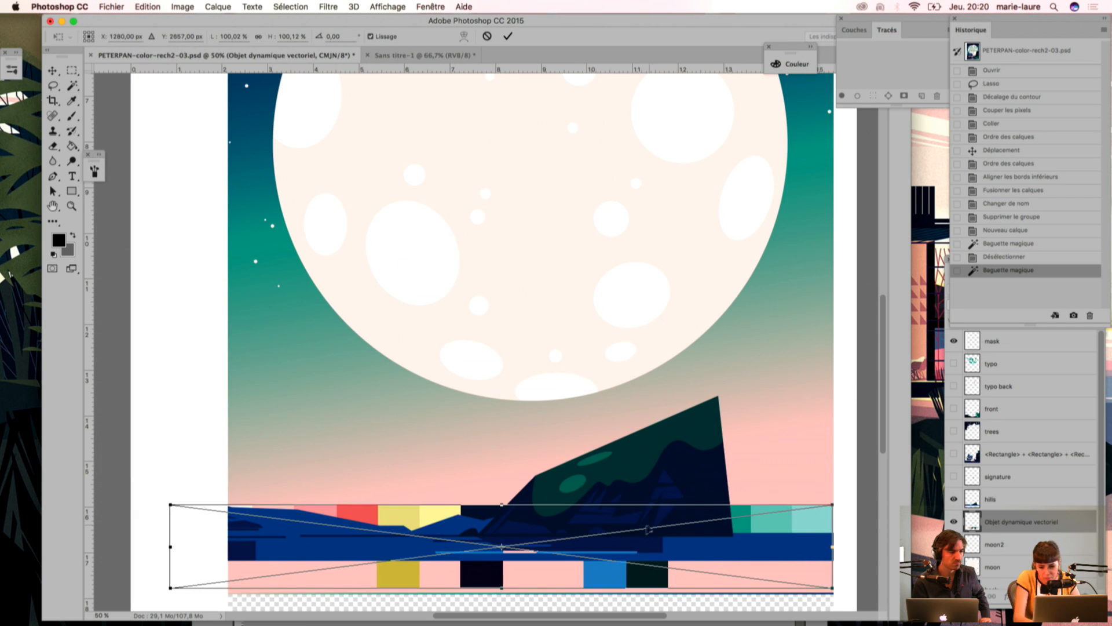
key(super+minus)
key(super+minus)
drag(323, 485, 439, 500)
key(Return)
key(i)
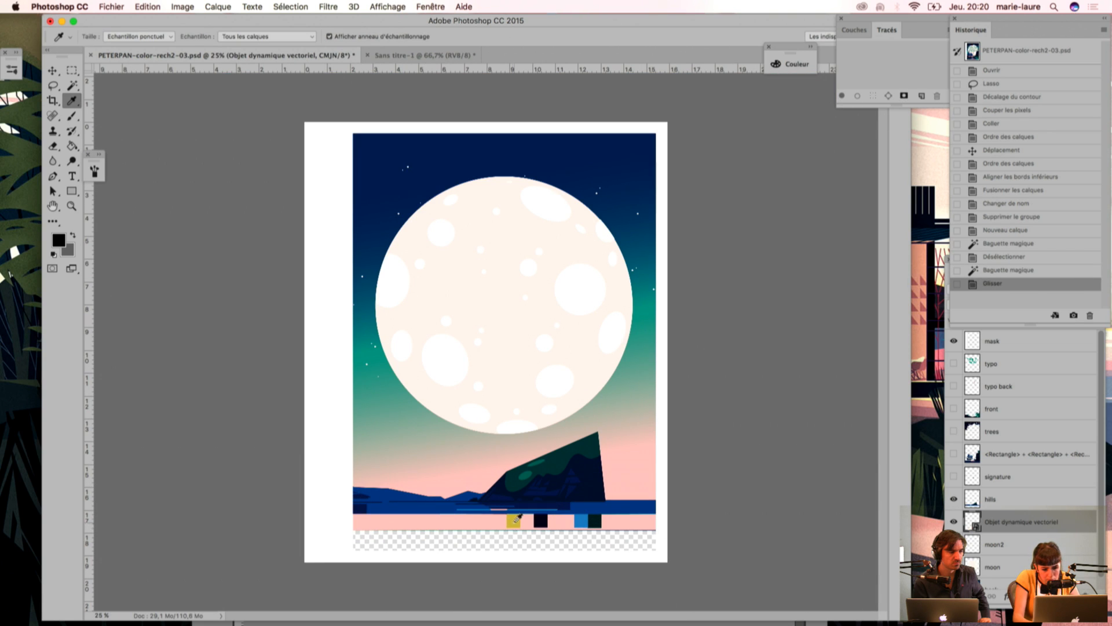
Step: Move the placed swatches up into the dark blue sky above the moon
key(v)
drag(521, 533, 472, 166)
key(super+plus)
drag(447, 219, 472, 439)
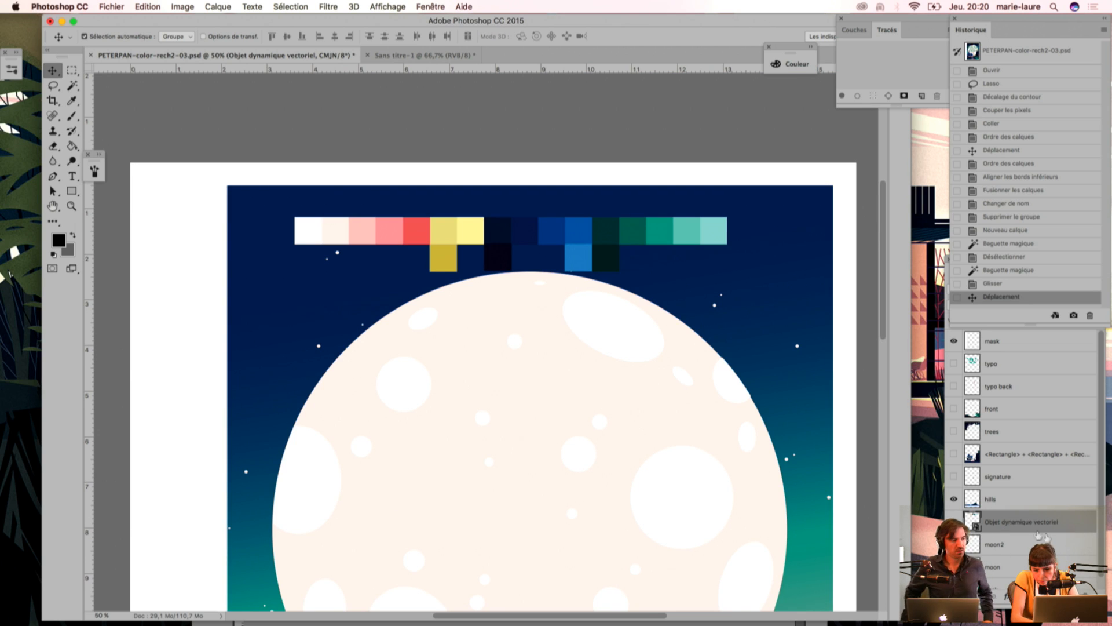
Step: Rename the placed swatches' layer as palette
double_click(1002, 522)
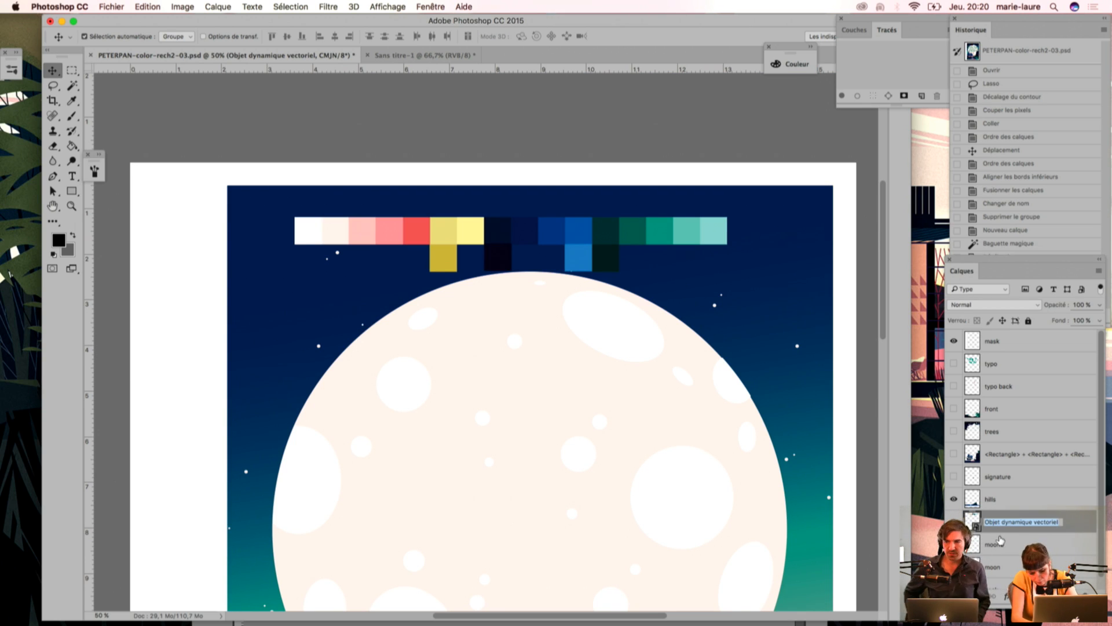
text(palette)
key(Return)
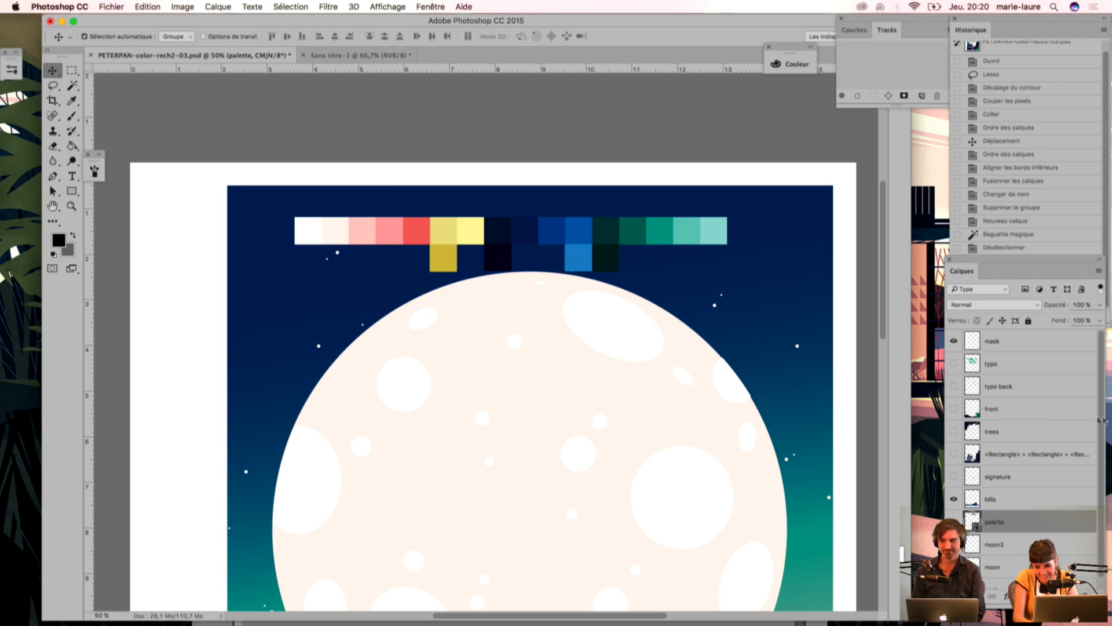
scroll(1081, 507, down, 1)
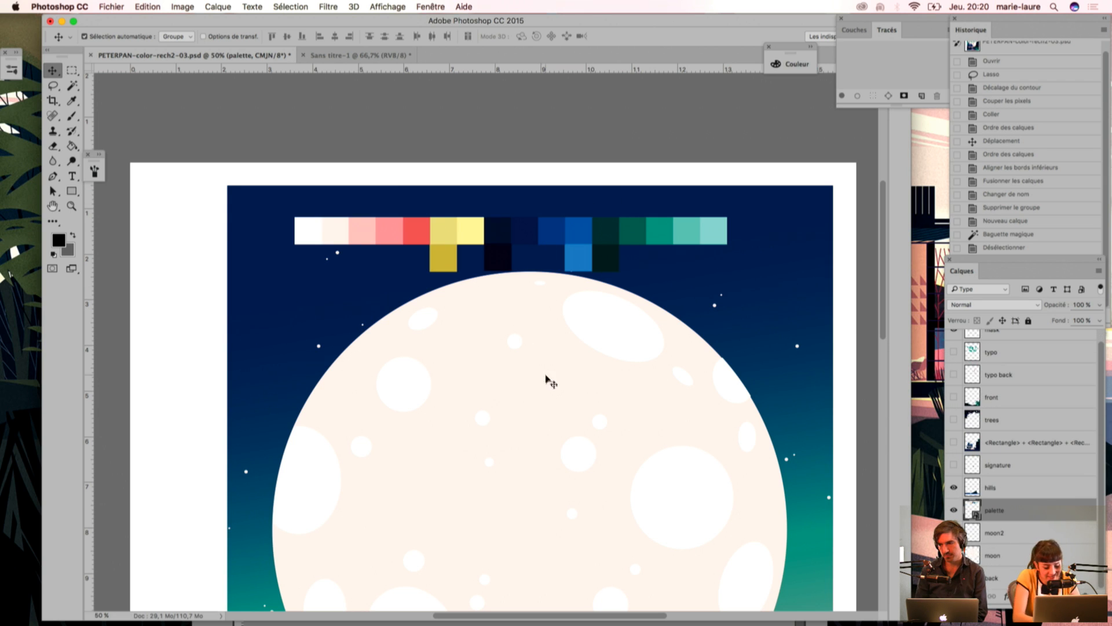
Step: Select the moon's white craters with the Magic Wand and ready the brush in the light pink swatch colour on the moon2 layer
key(w)
click(616, 326)
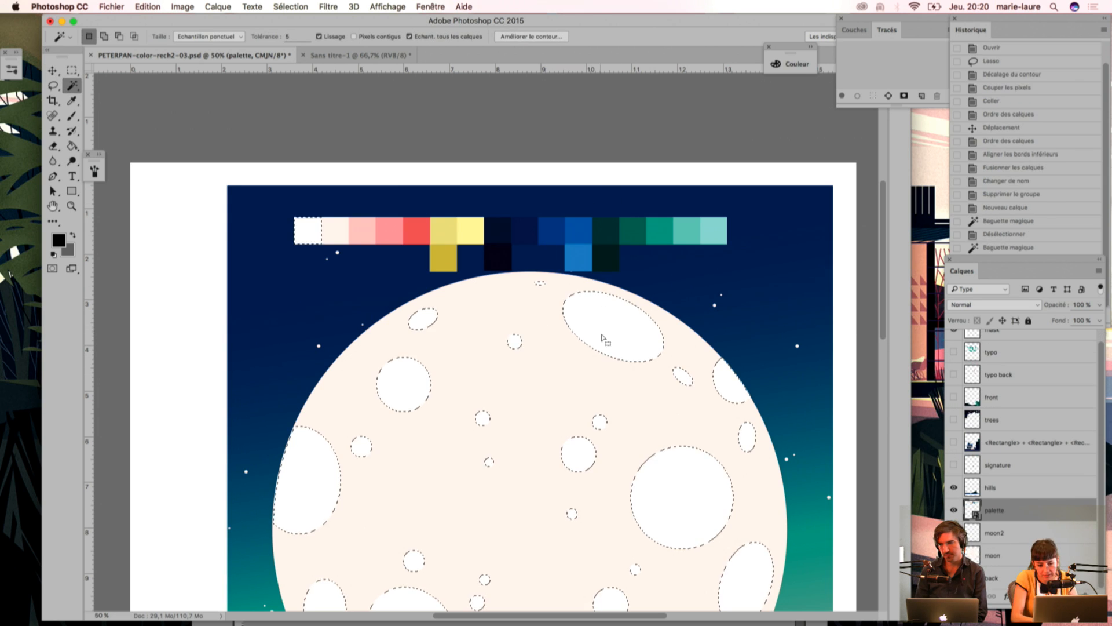
scroll(579, 301, down, 4)
key(i)
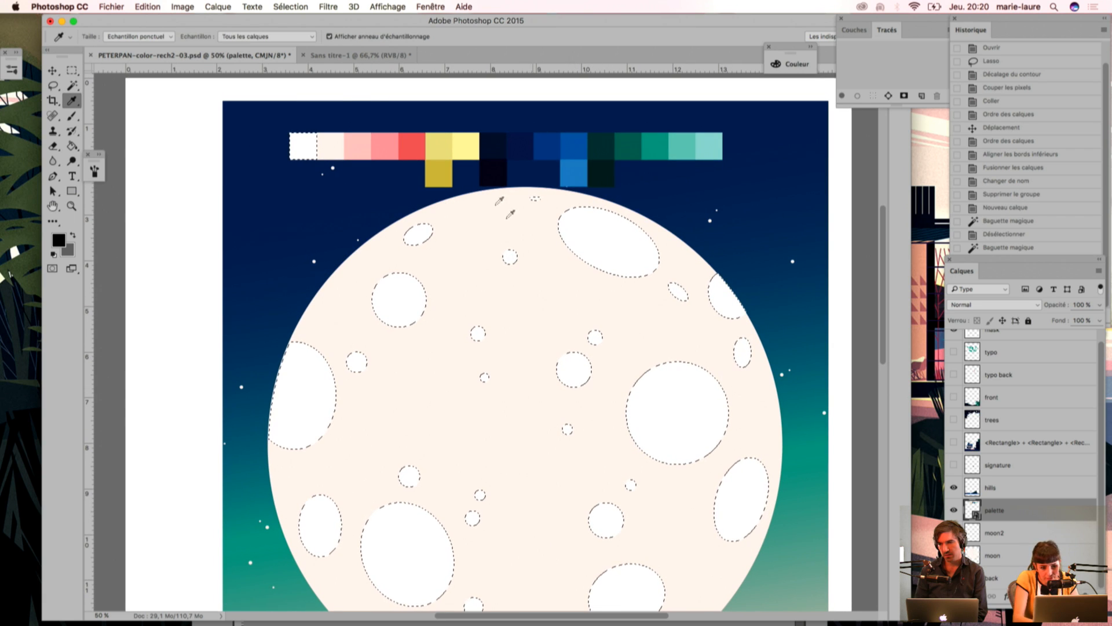
click(360, 141)
key(b)
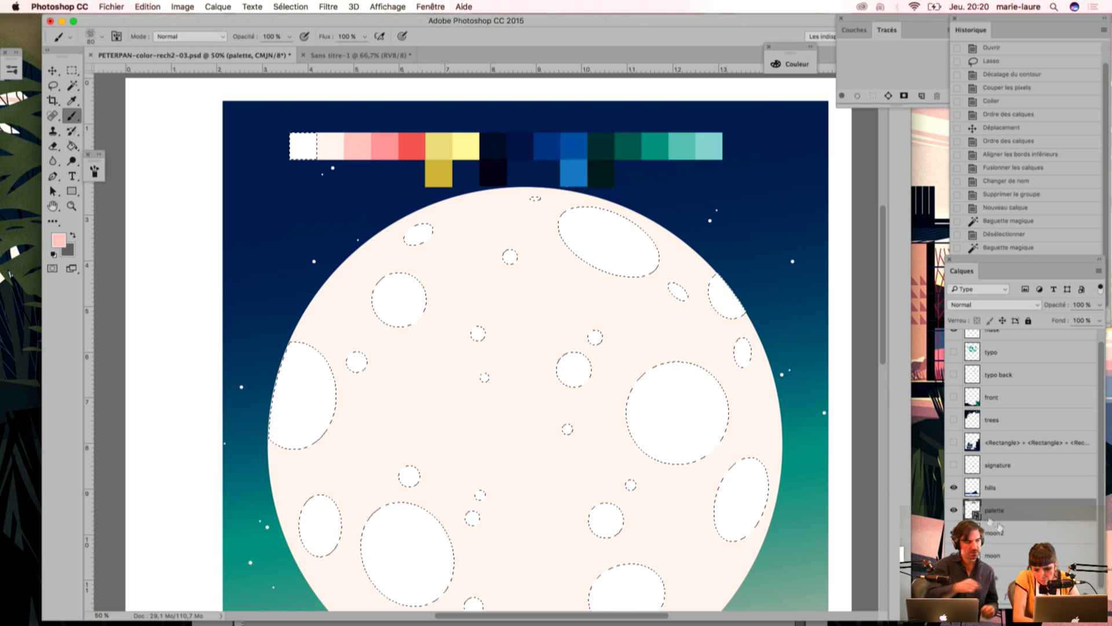
click(1012, 533)
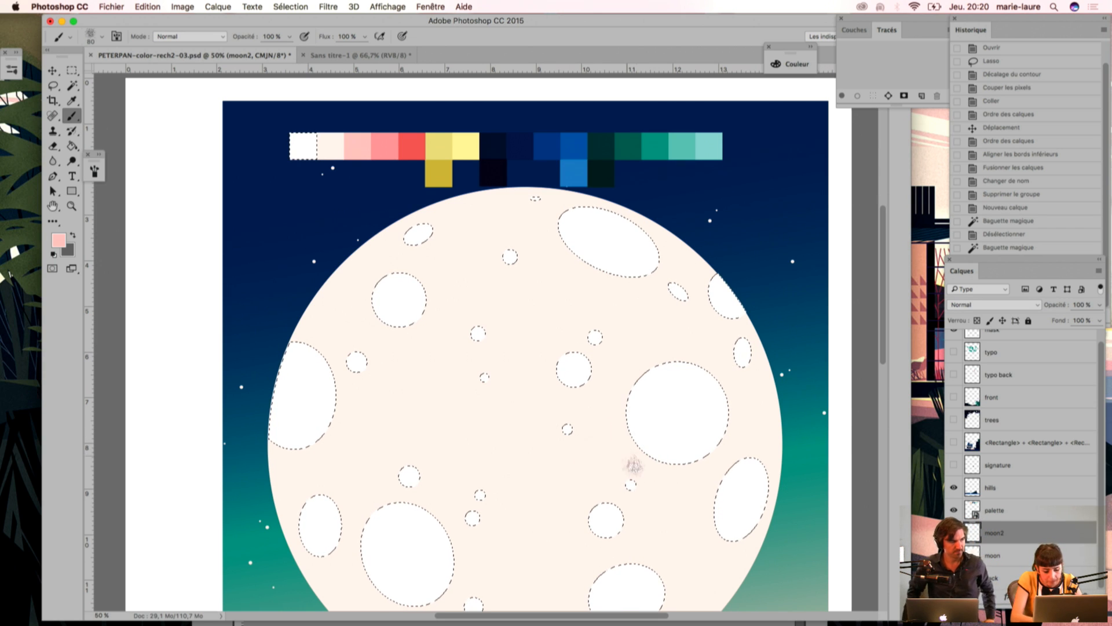
Step: Enlarge the brush to 150 and paint pink grain along the lower edges of the large right crater and the oval crater below it
key(bracketright)
key(bracketright)
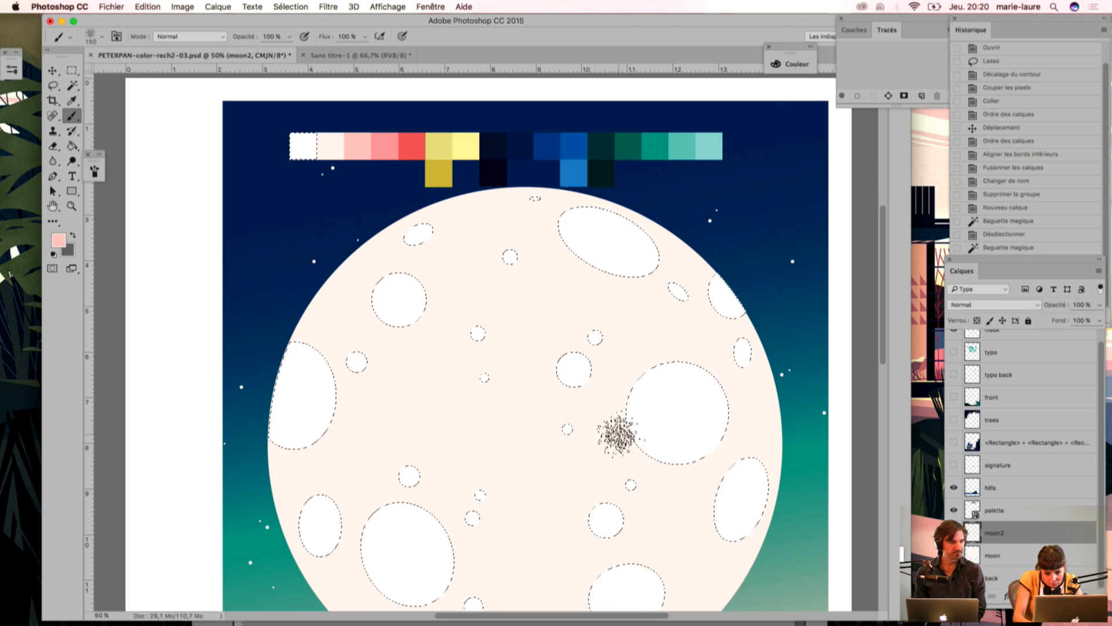
drag(695, 474, 725, 444)
mouse_move(610, 447)
mouse_down()
mouse_move(632, 461)
mouse_move(699, 463)
mouse_move(734, 394)
mouse_up()
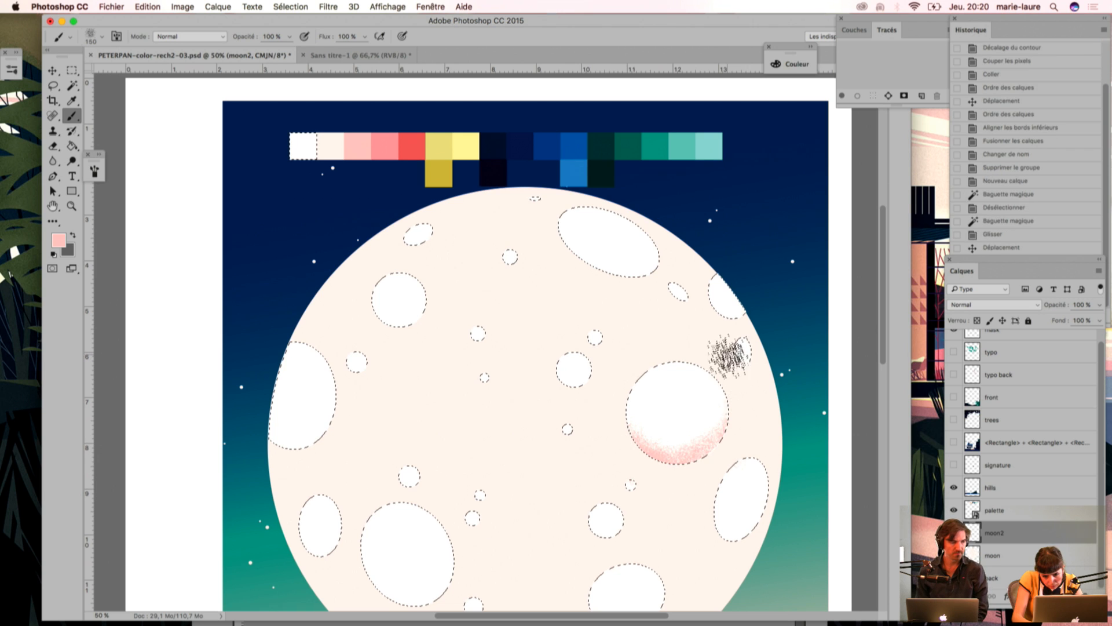
mouse_move(706, 532)
mouse_down()
mouse_move(757, 529)
mouse_move(756, 513)
mouse_up()
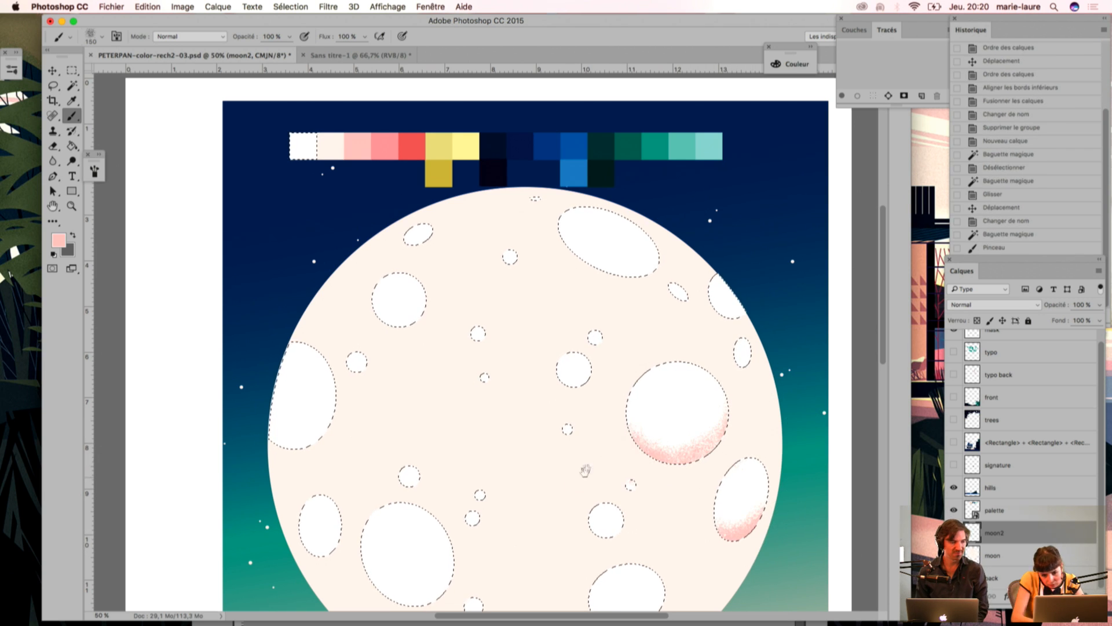
Step: Paint pink grain along the lower edges of the craters in the moon's lower half, and clear all the crater shading
drag(592, 431, 567, 279)
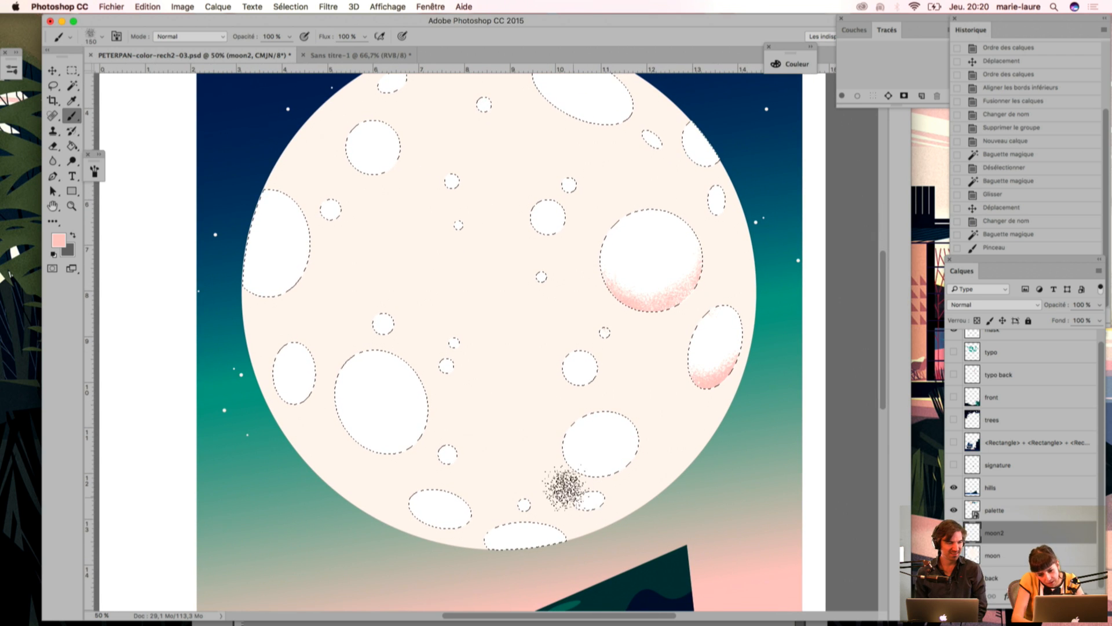
mouse_move(546, 454)
mouse_down()
mouse_move(587, 492)
mouse_move(626, 487)
mouse_move(553, 462)
mouse_move(586, 490)
mouse_move(675, 431)
mouse_move(598, 483)
mouse_move(517, 444)
mouse_up()
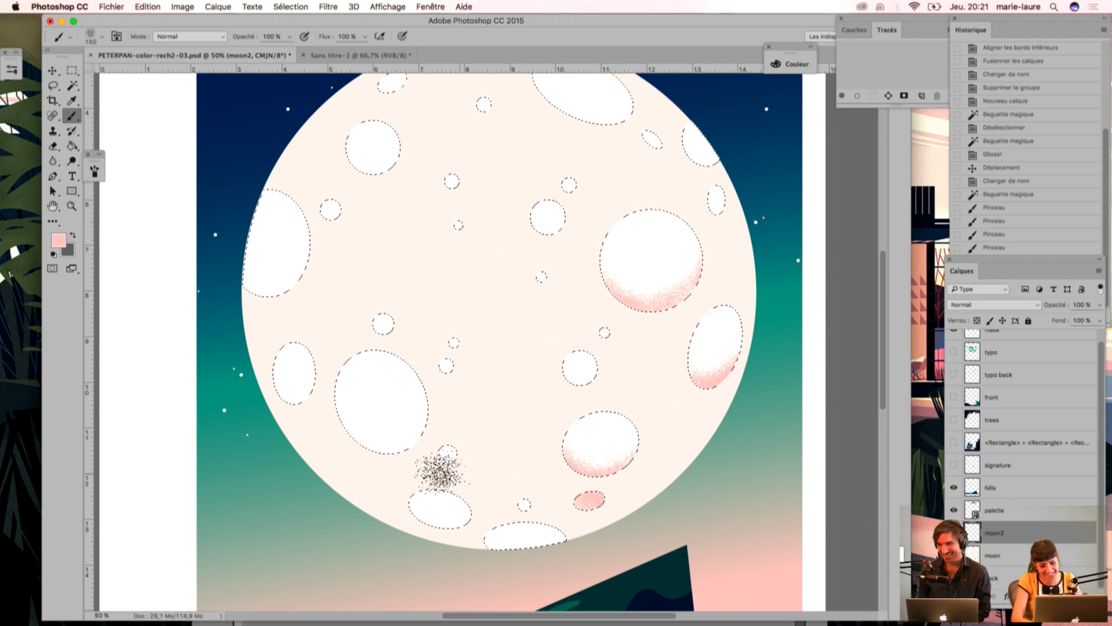
mouse_move(318, 410)
mouse_down()
mouse_move(422, 442)
mouse_move(323, 427)
mouse_move(359, 461)
mouse_move(443, 388)
mouse_up()
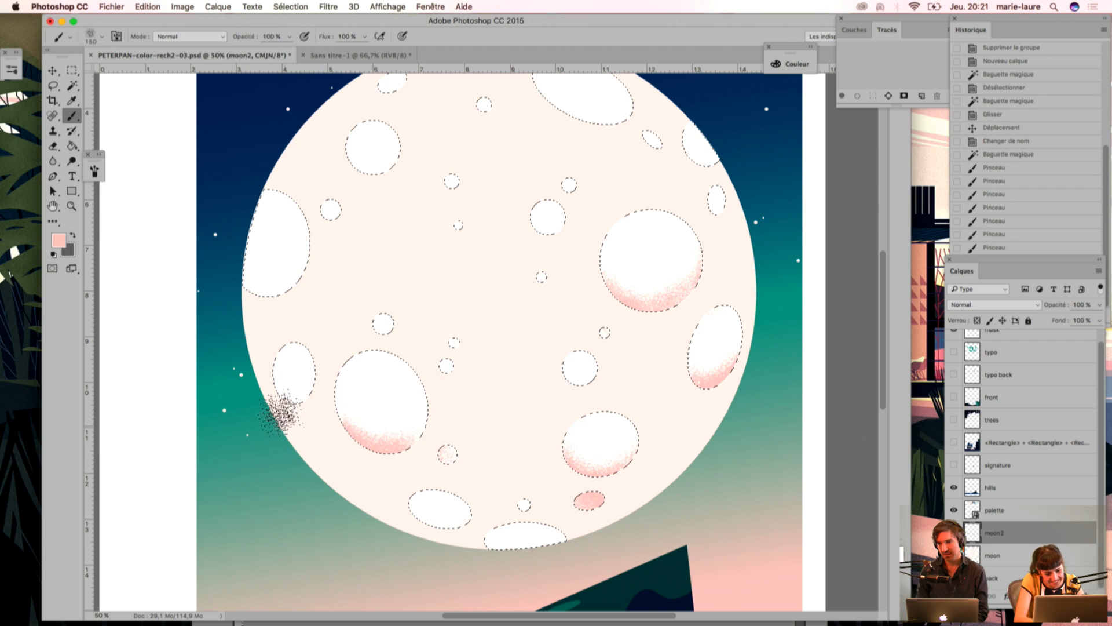
drag(295, 419, 319, 422)
key(super+h)
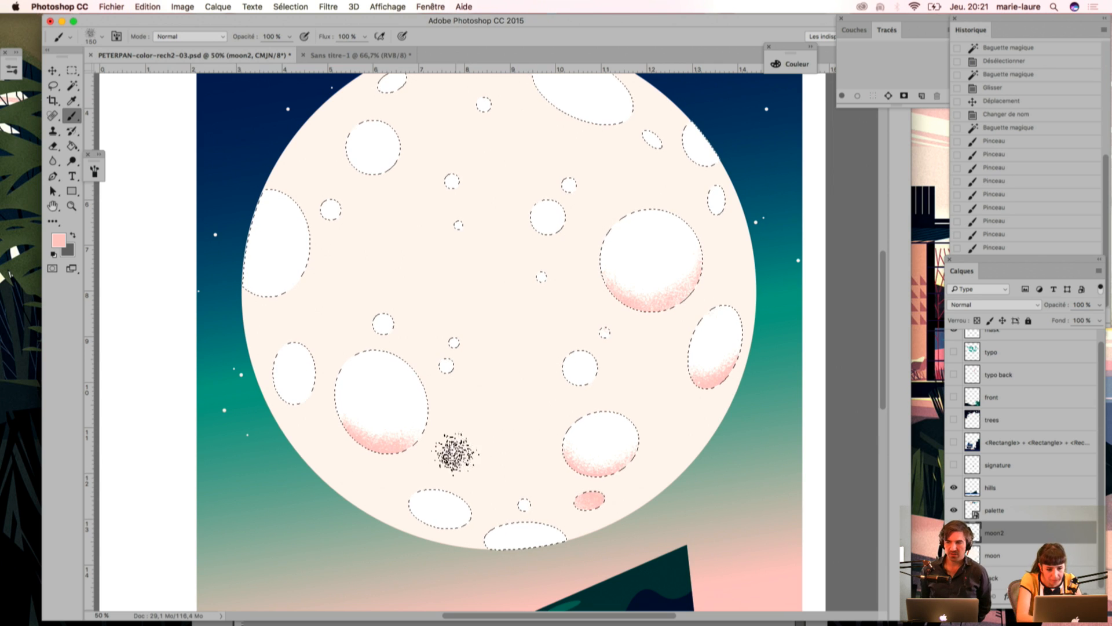
key(super+z)
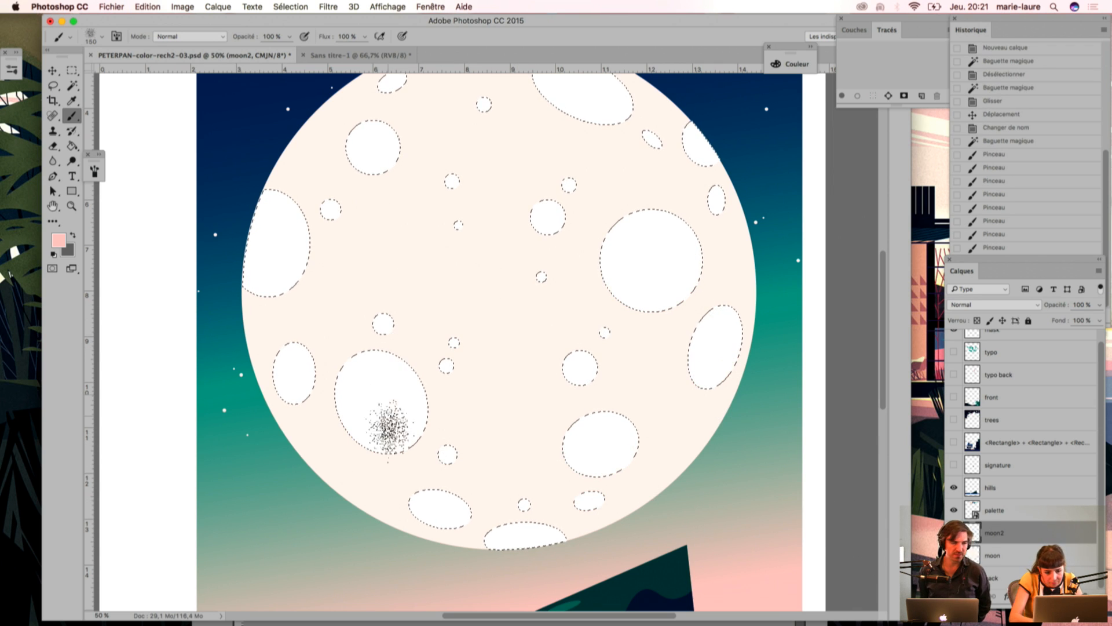
Step: Try light pink grain on the upper-left edge of the large right crater and on the small crater beside it
key(i)
drag(519, 431, 535, 539)
drag(497, 235, 514, 266)
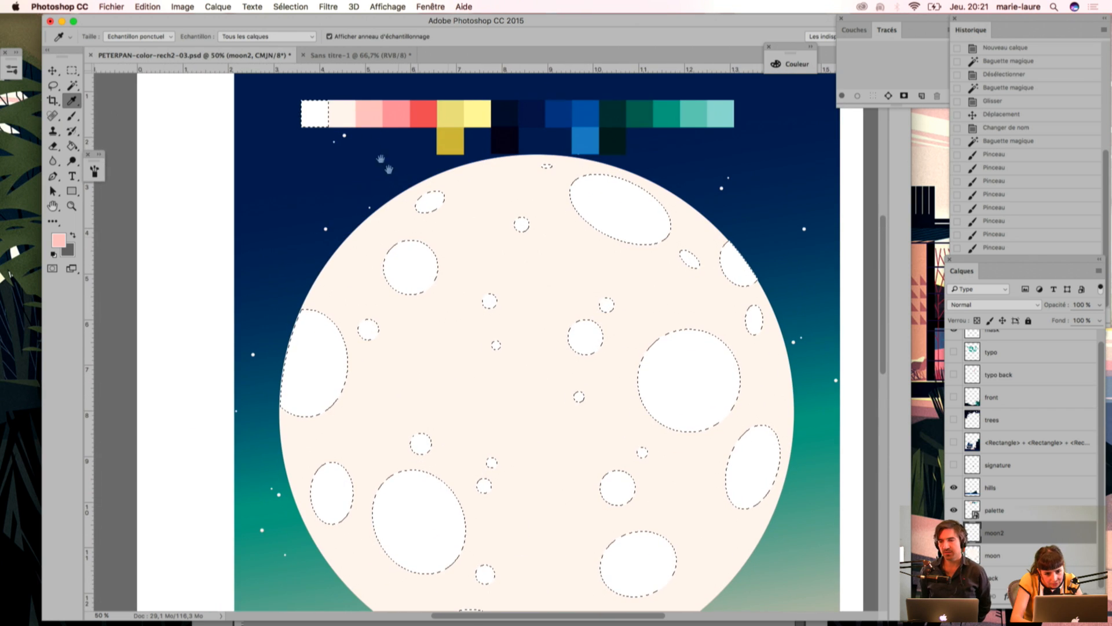
key(b)
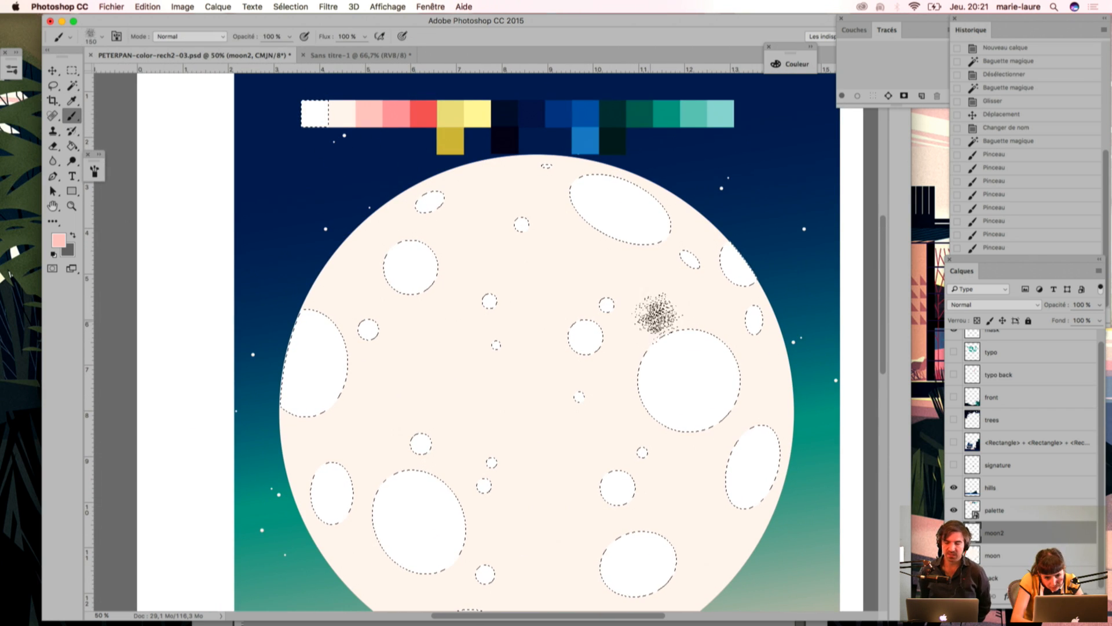
drag(739, 365, 650, 318)
drag(598, 371, 614, 354)
drag(658, 318, 705, 307)
key(Delete)
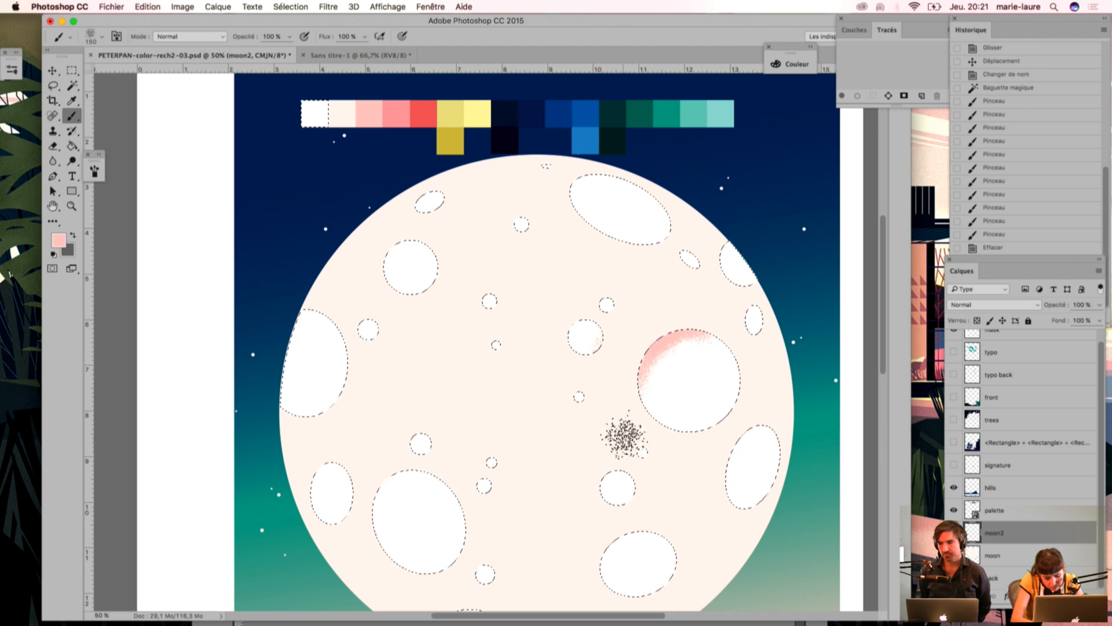
mouse_move(634, 422)
mouse_down()
mouse_move(633, 392)
mouse_move(647, 460)
mouse_up()
key(super+d)
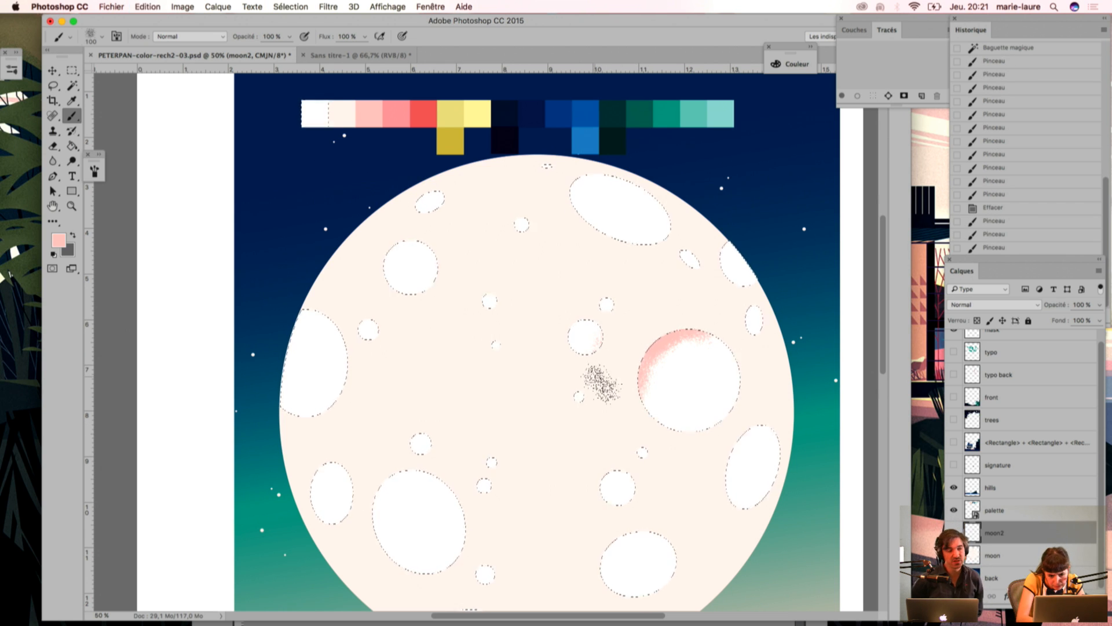
Step: Step back through the history to the cleared craters, removing the upper-left pink shading
key(super+alt+z)
key(super+alt+z)
key(super+alt+z)
key(super+alt+z)
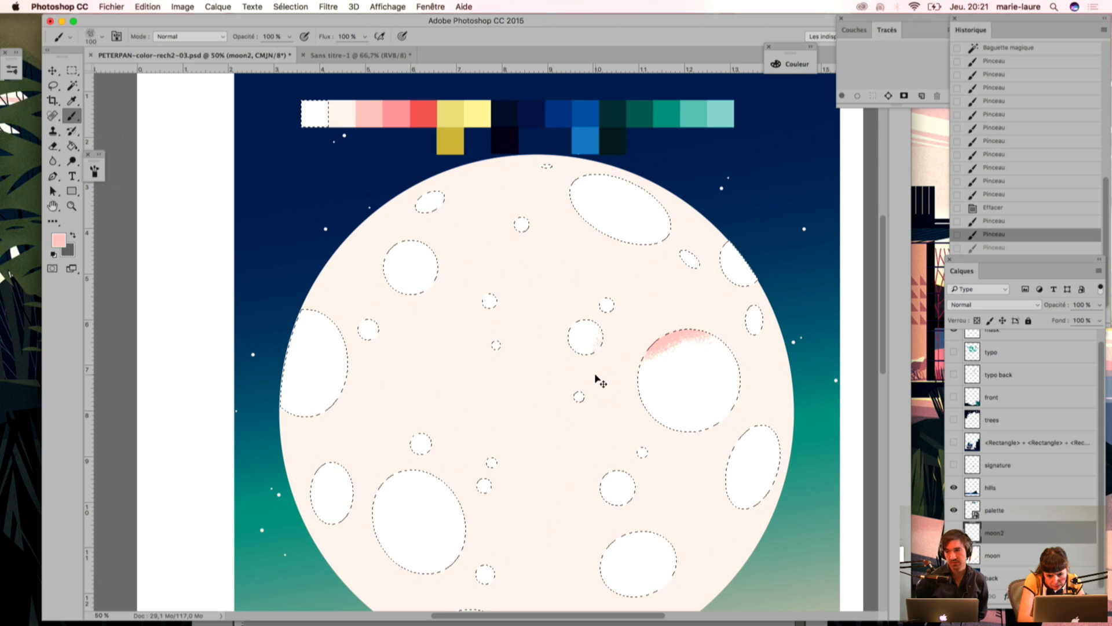
key(super+alt+z)
key(super+alt+z)
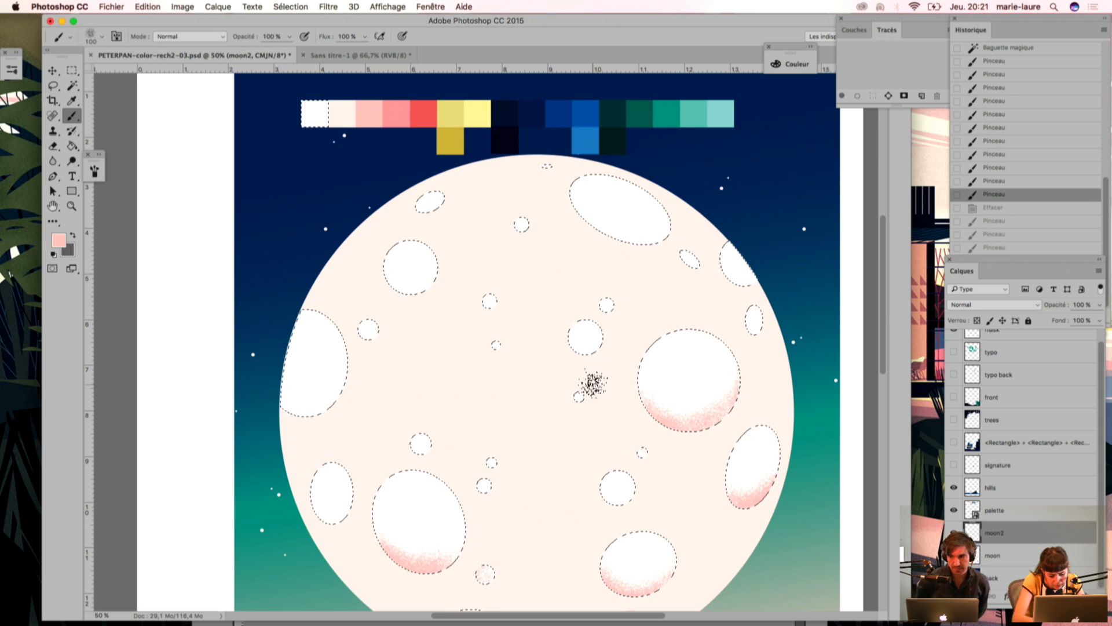
key(super+shift+z)
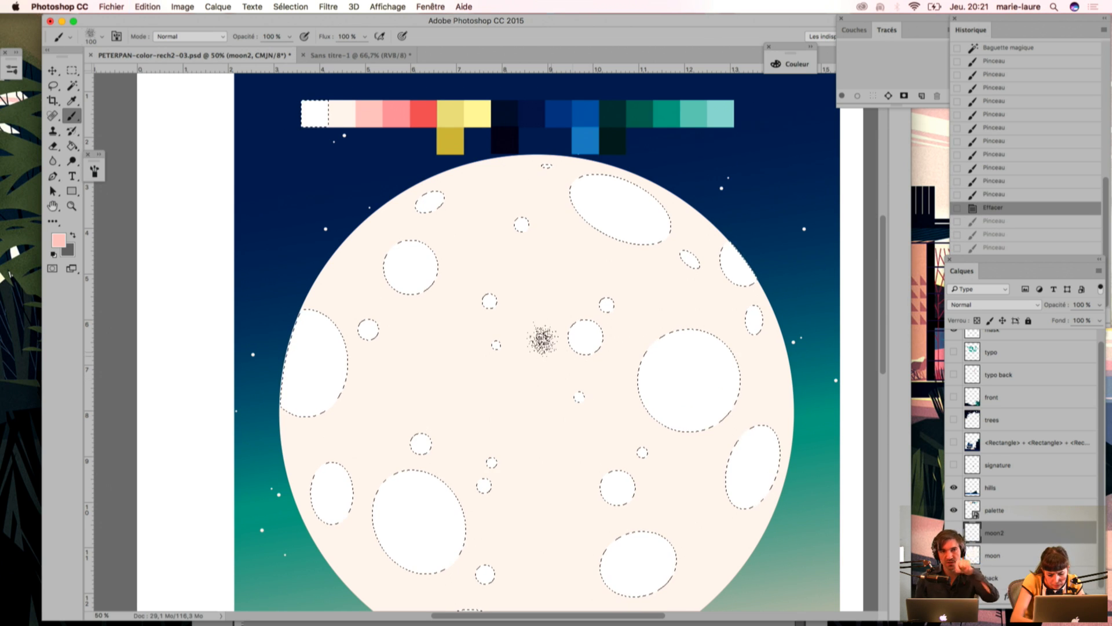
Step: Sample the lightest teal swatch and paint grain along the upper-left edge of the large right crater
key(i)
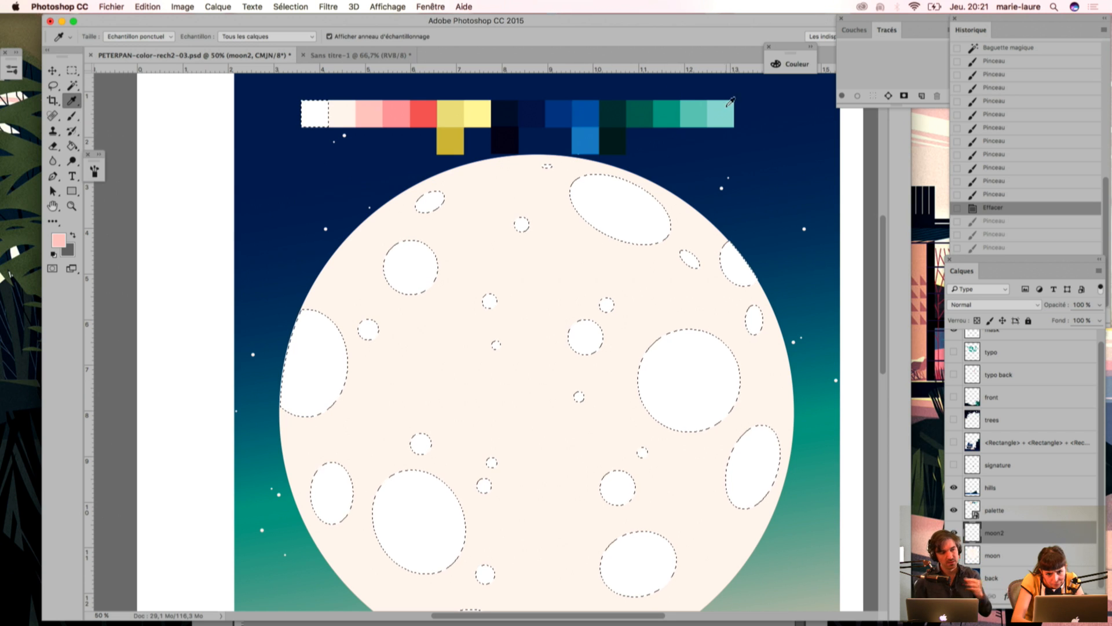
click(694, 114)
key(b)
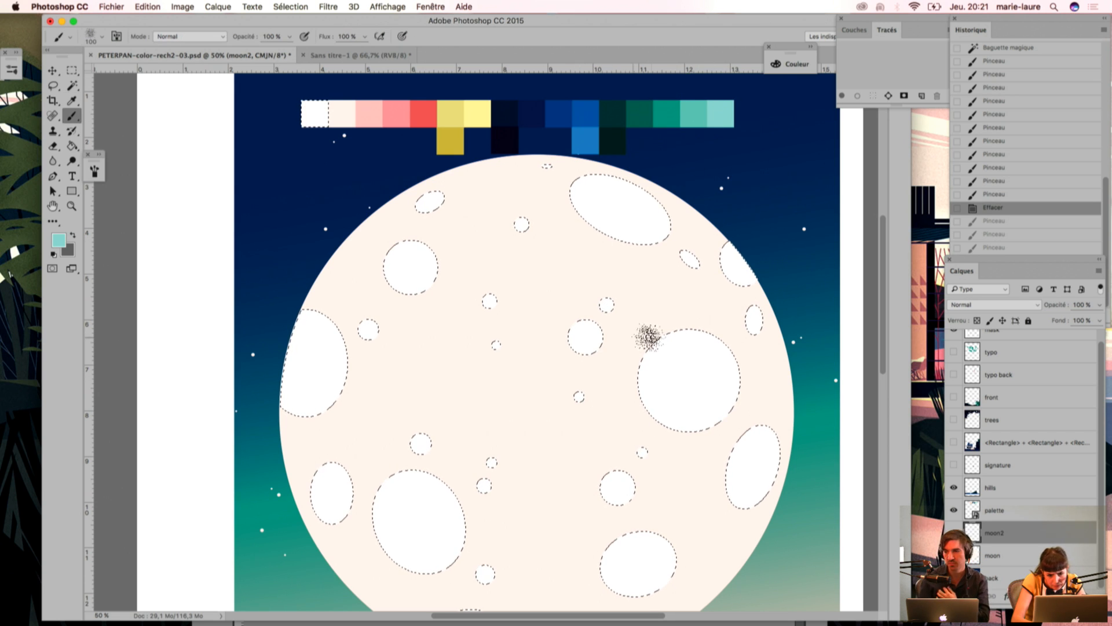
drag(657, 337, 653, 340)
drag(624, 398, 631, 422)
drag(636, 467, 638, 458)
drag(631, 398, 637, 417)
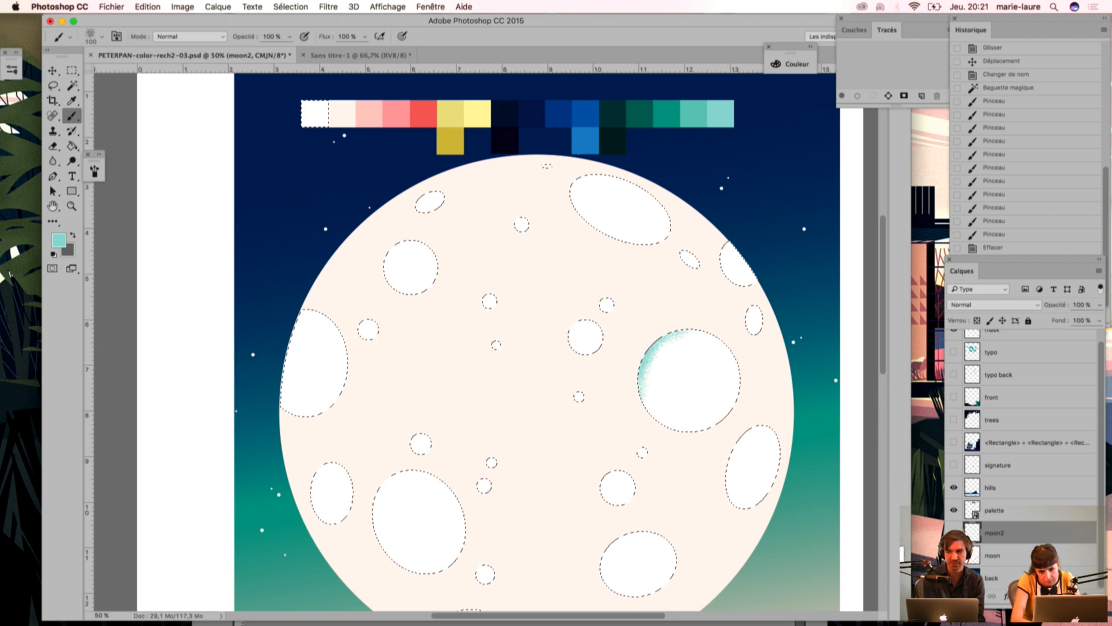
Step: Undo the teal shading on the large right crater
key(super+d)
key(super+z)
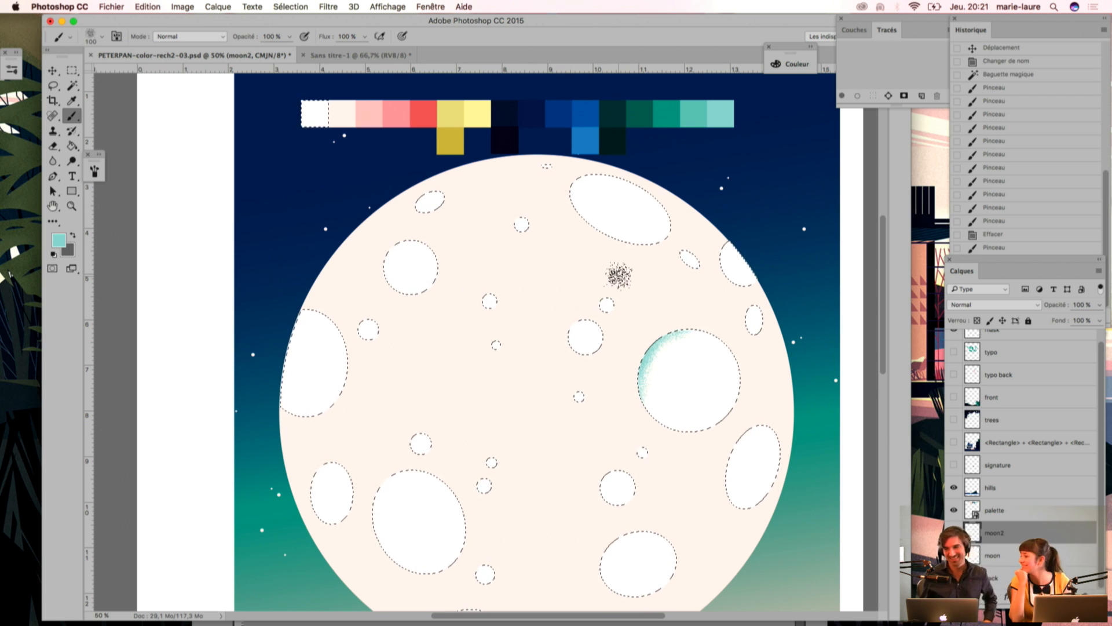
key(super+z)
key(super+z)
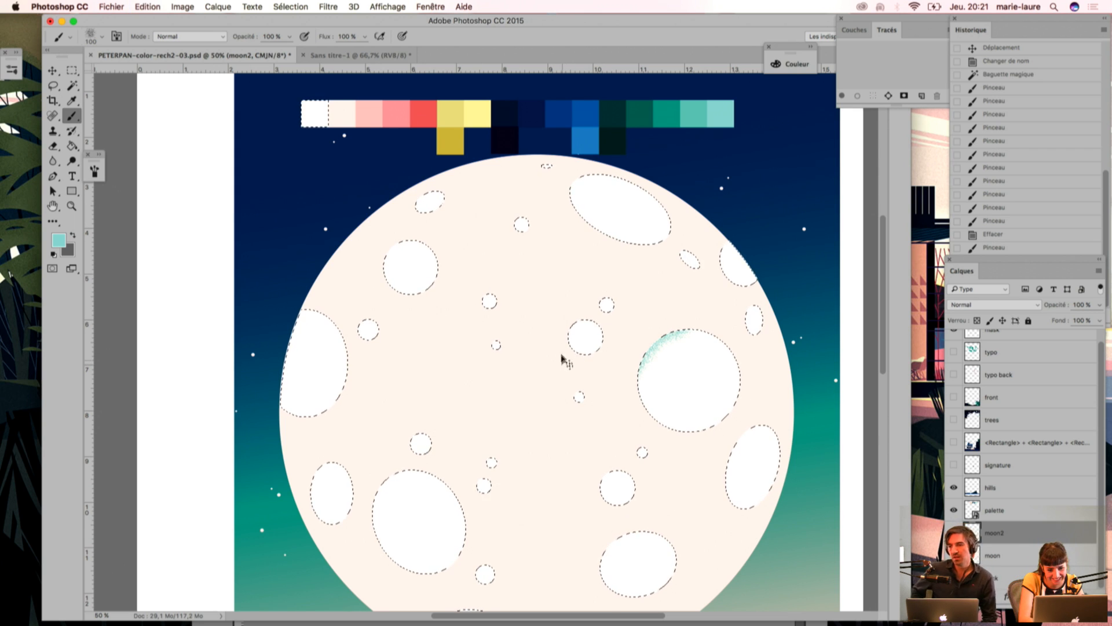
key(super+z)
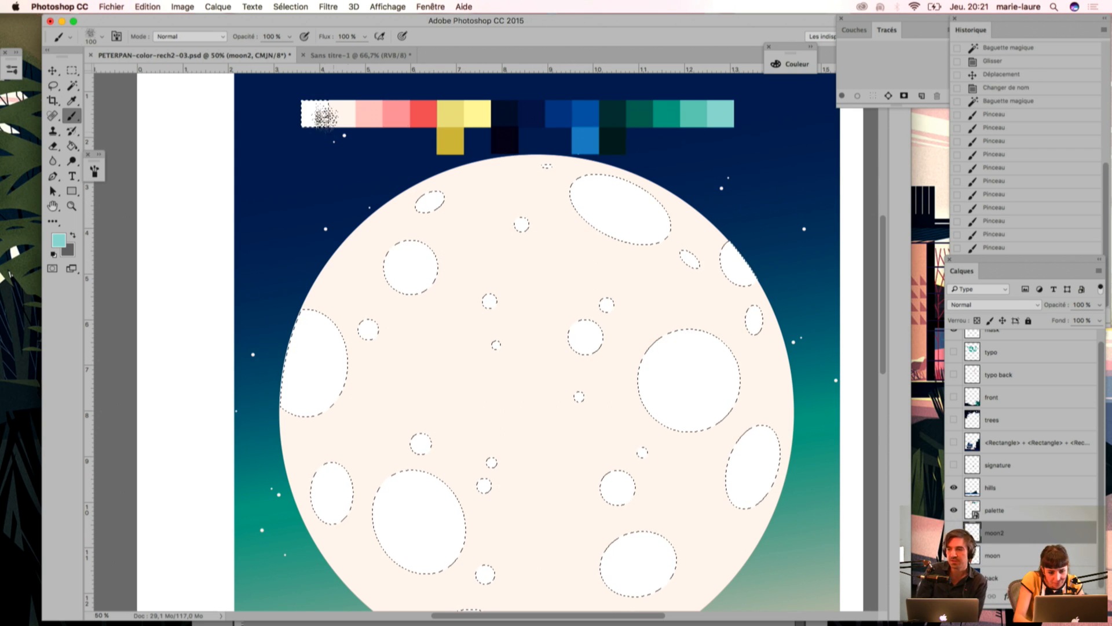
Step: Sample the light pink swatch and paint grain on the upper-left edges of the two lower-right craters and the large lower-left crater
key(i)
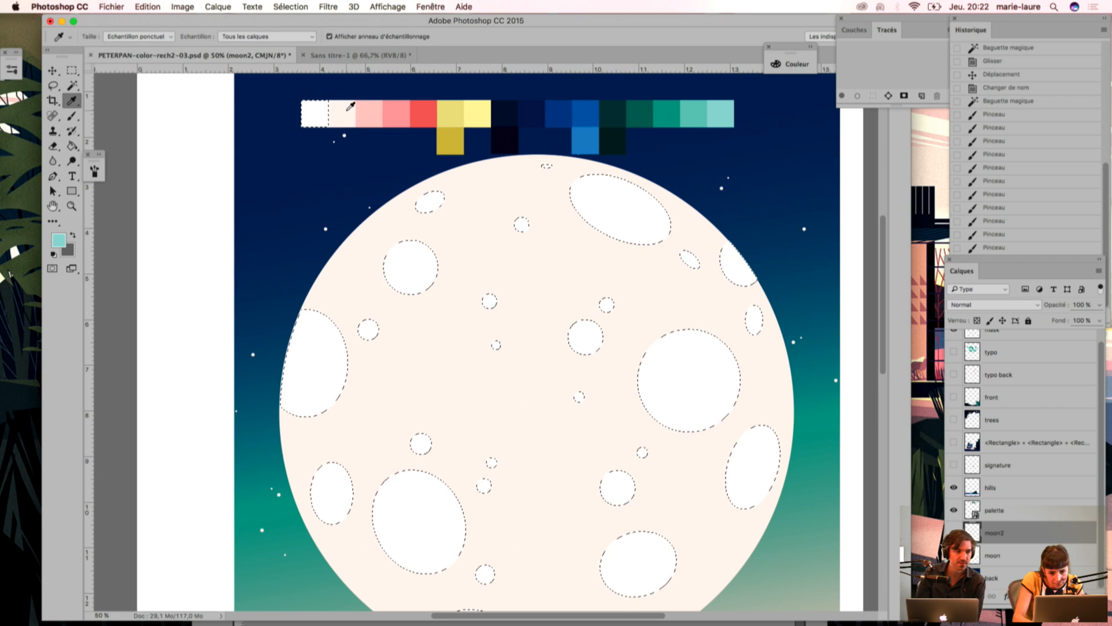
click(365, 110)
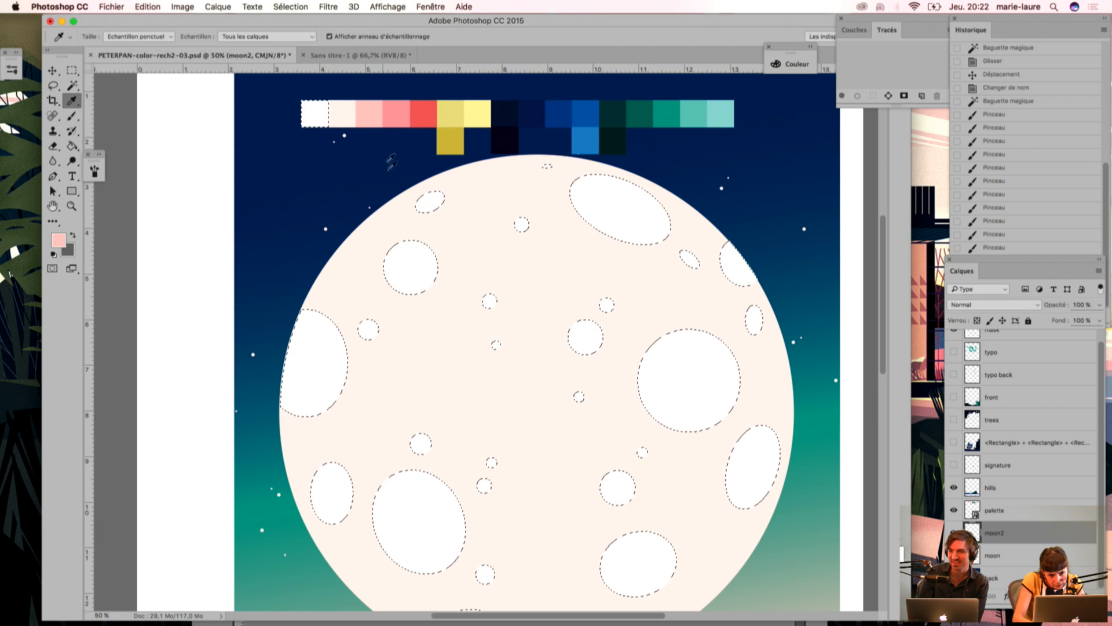
drag(527, 441, 499, 326)
key(b)
drag(517, 467, 538, 461)
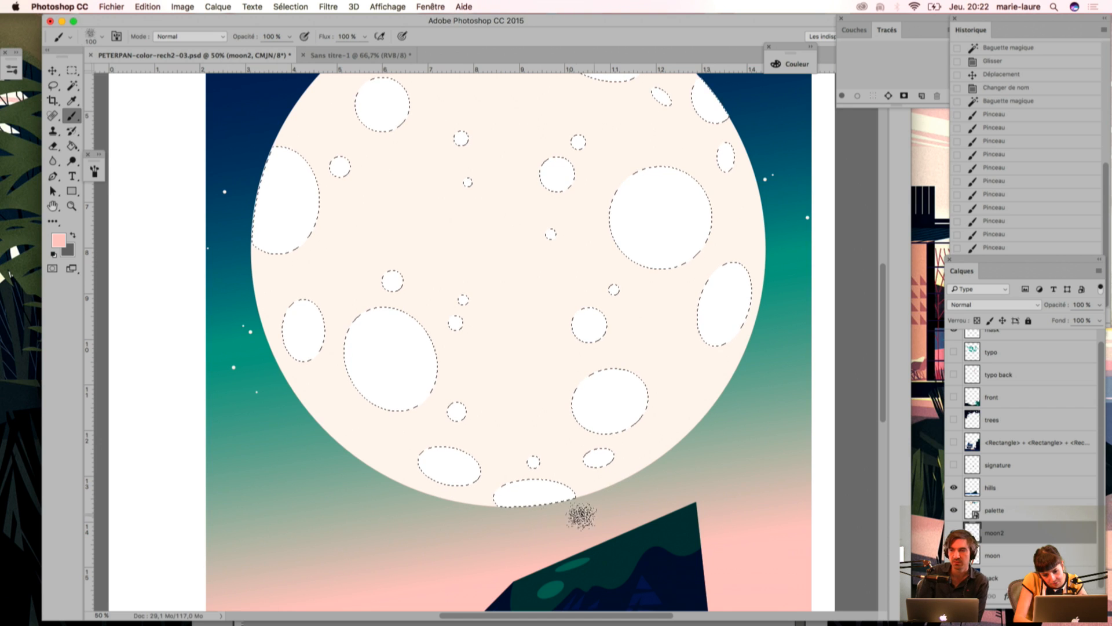
mouse_move(572, 400)
mouse_down()
mouse_move(563, 432)
mouse_move(574, 372)
mouse_move(571, 435)
mouse_move(556, 421)
mouse_move(560, 380)
mouse_move(553, 408)
mouse_move(599, 357)
mouse_move(622, 362)
mouse_up()
key(Delete)
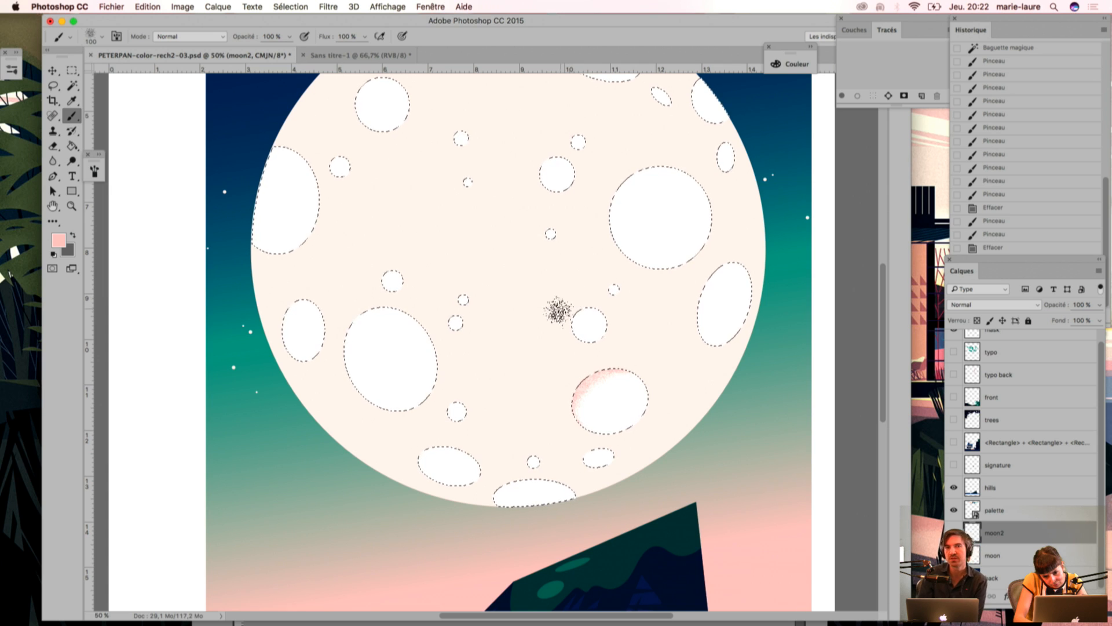
mouse_move(564, 342)
mouse_down()
mouse_move(587, 330)
mouse_move(563, 316)
mouse_up()
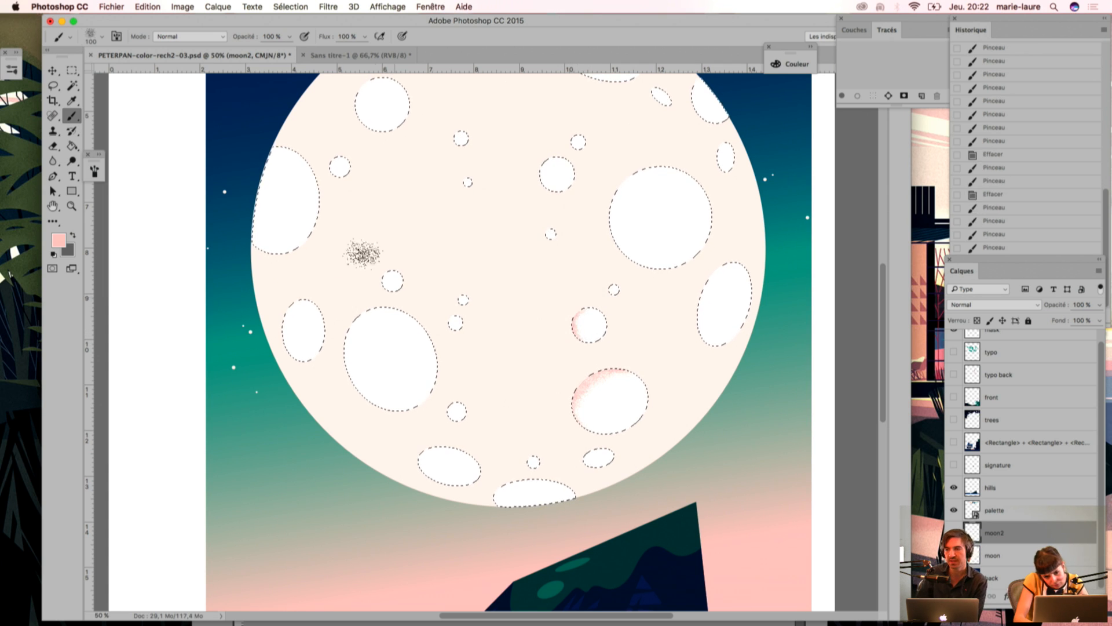
mouse_move(349, 310)
mouse_down()
mouse_move(373, 301)
mouse_move(344, 325)
mouse_move(336, 383)
mouse_move(345, 331)
mouse_move(364, 352)
mouse_up()
Step: Sample the pale cream swatch, enlarge the brush to 175 and paint soft grain over the large lower-left crater and the oval beside it
key(i)
mouse_move(358, 287)
mouse_down()
mouse_move(405, 317)
mouse_move(472, 474)
mouse_up()
click(368, 103)
key(b)
key(bracketright)
key(bracketright)
drag(519, 379, 554, 262)
mouse_move(449, 355)
mouse_down()
mouse_move(456, 423)
mouse_move(503, 338)
mouse_move(440, 382)
mouse_move(477, 467)
mouse_up()
drag(407, 316, 372, 380)
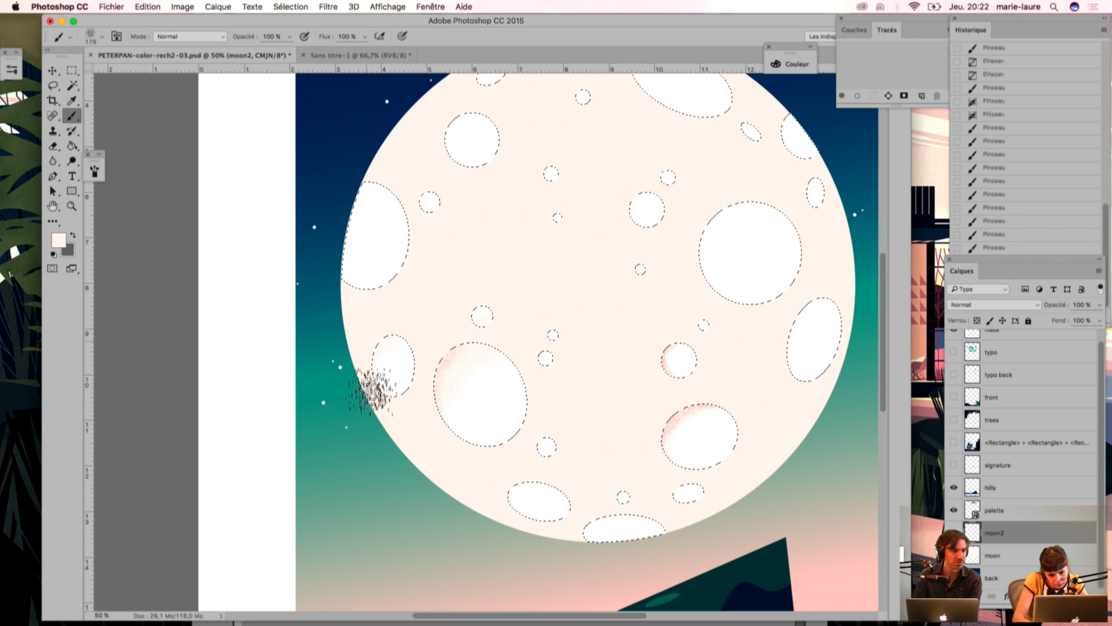
drag(395, 323, 361, 377)
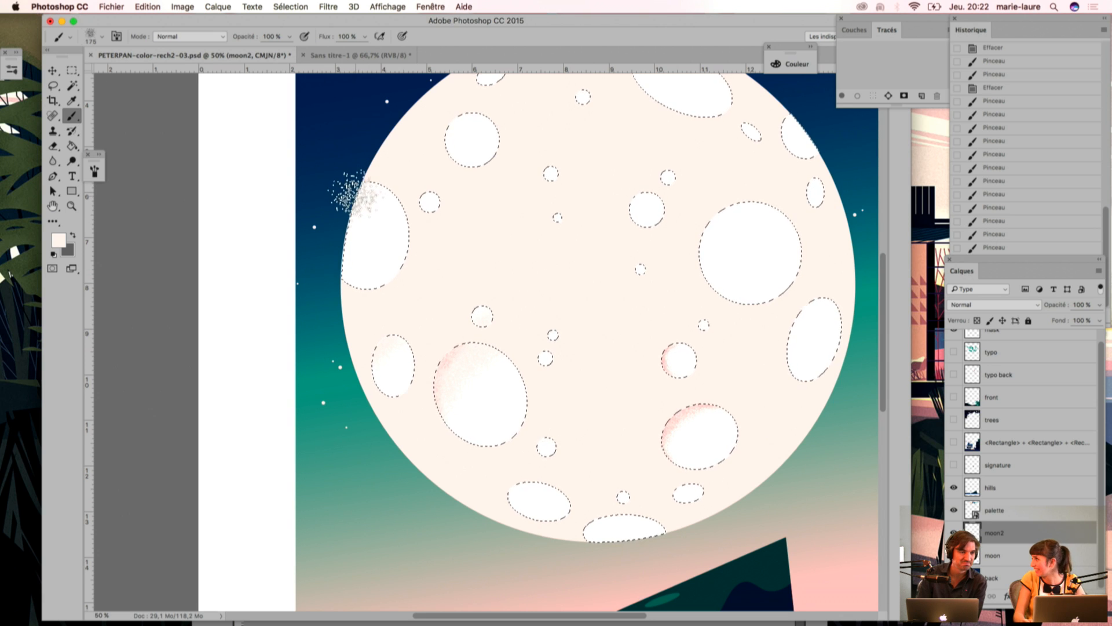
Step: Paint cream grain on the crater at the moon's left edge, the large right crater and the smaller crater beside it
drag(338, 176, 332, 223)
drag(371, 188, 336, 259)
drag(738, 311, 719, 191)
drag(620, 211, 637, 197)
Step: Extend the cream grain to the oval crater near the right edge, the lower-right crater and the upper-left crater
drag(799, 297, 788, 353)
drag(834, 292, 797, 402)
drag(637, 455, 717, 412)
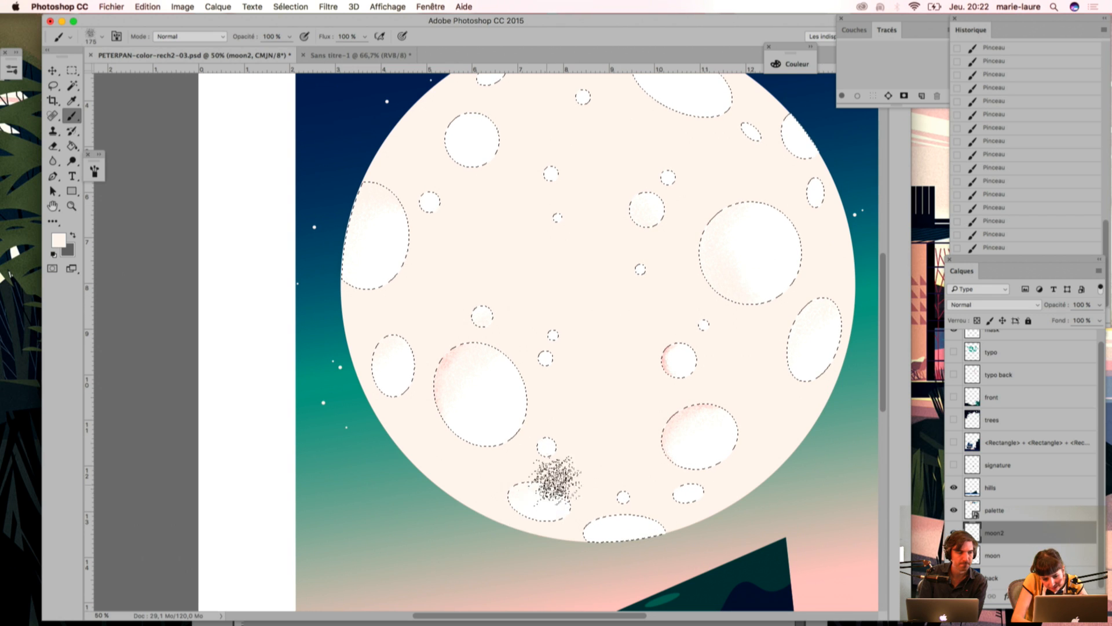
drag(443, 147, 422, 246)
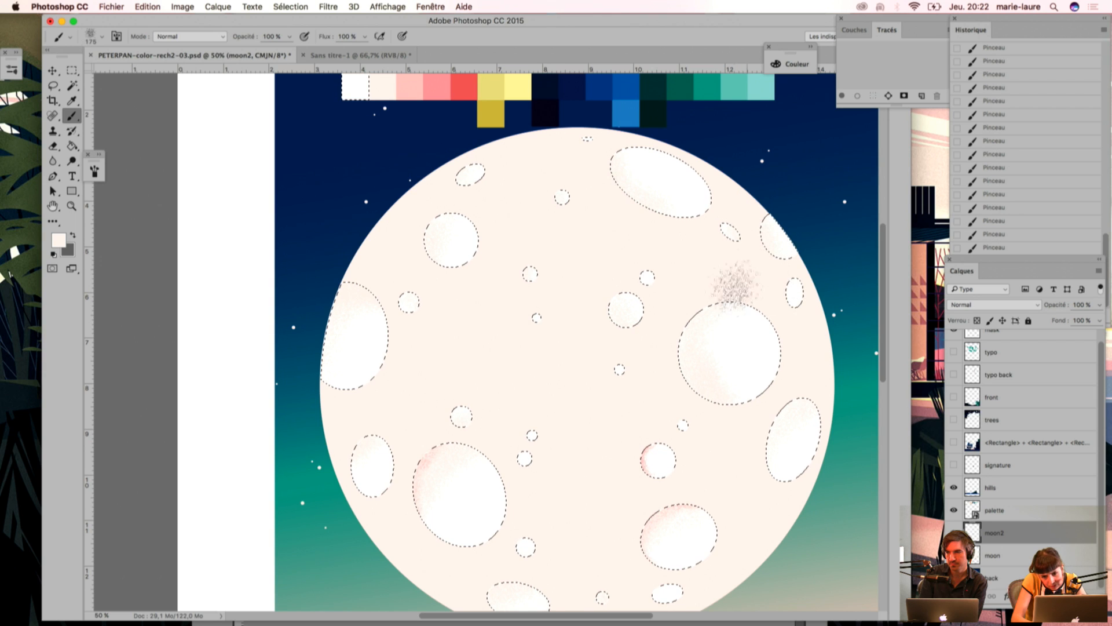
scroll(502, 461, down, 5)
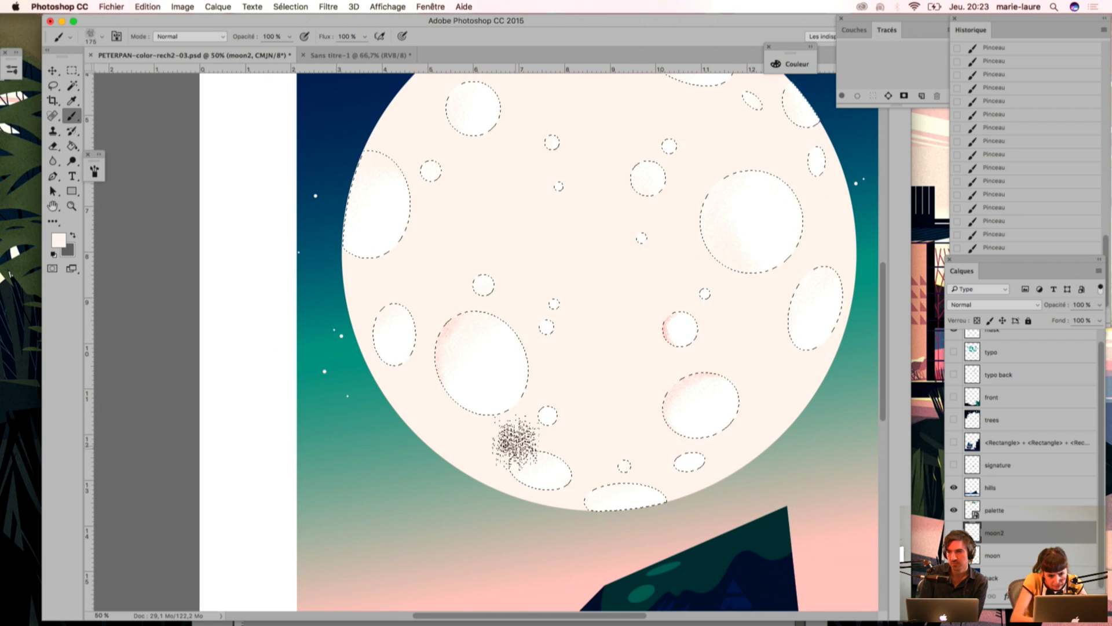
Step: Sample the light pink swatch again and ready a smaller brush of size 80 for the crater shading
key(i)
scroll(457, 265, up, 7)
click(435, 151)
scroll(481, 359, down, 7)
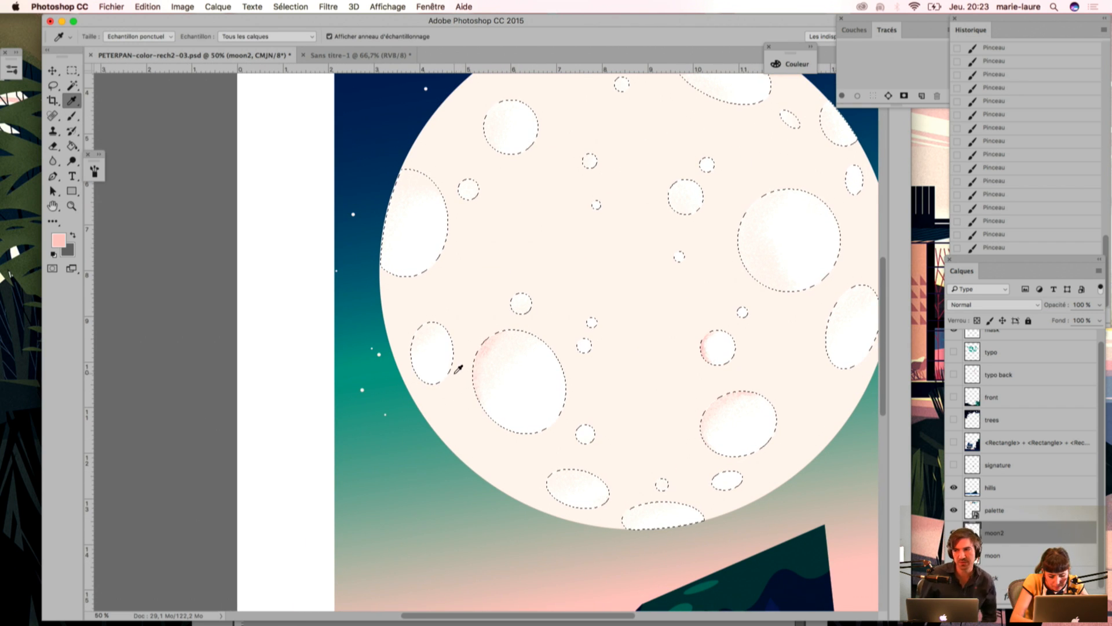
key(b)
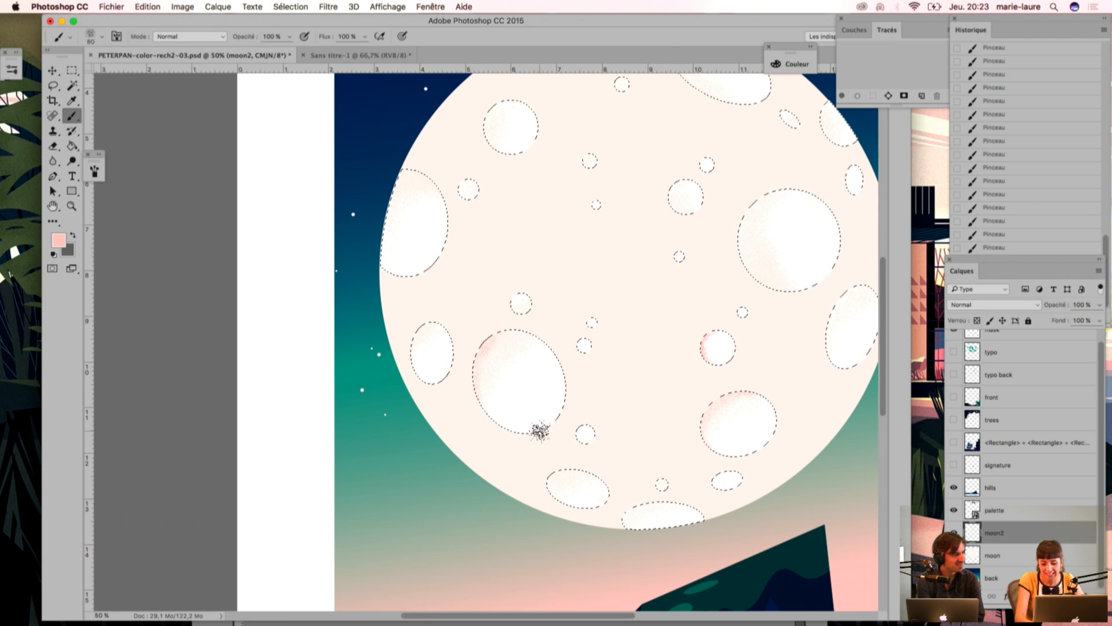
key(super+minus)
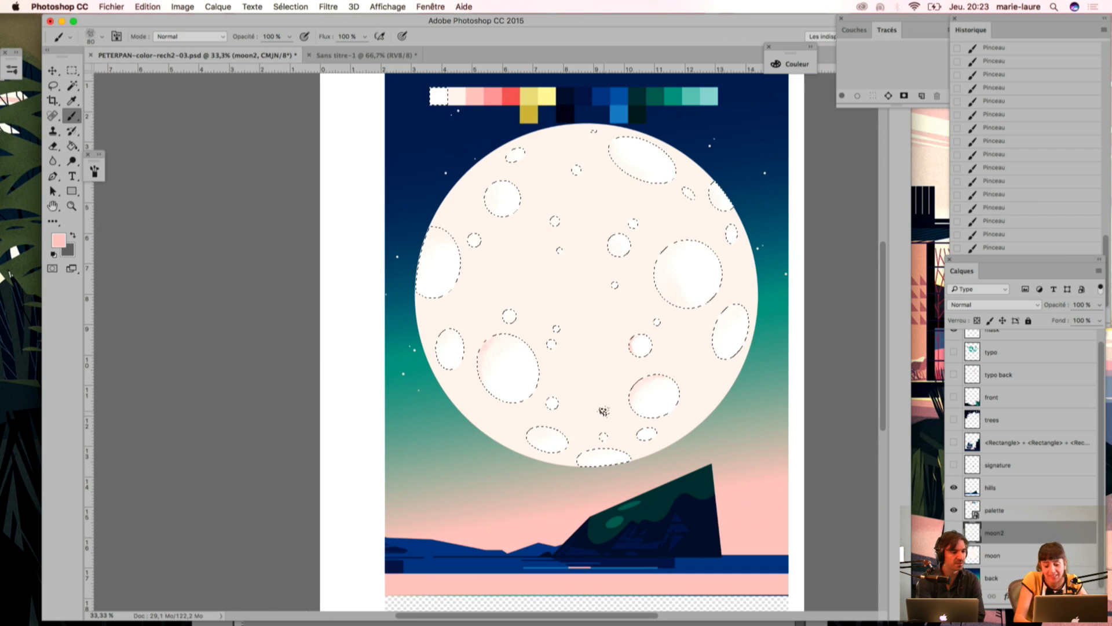
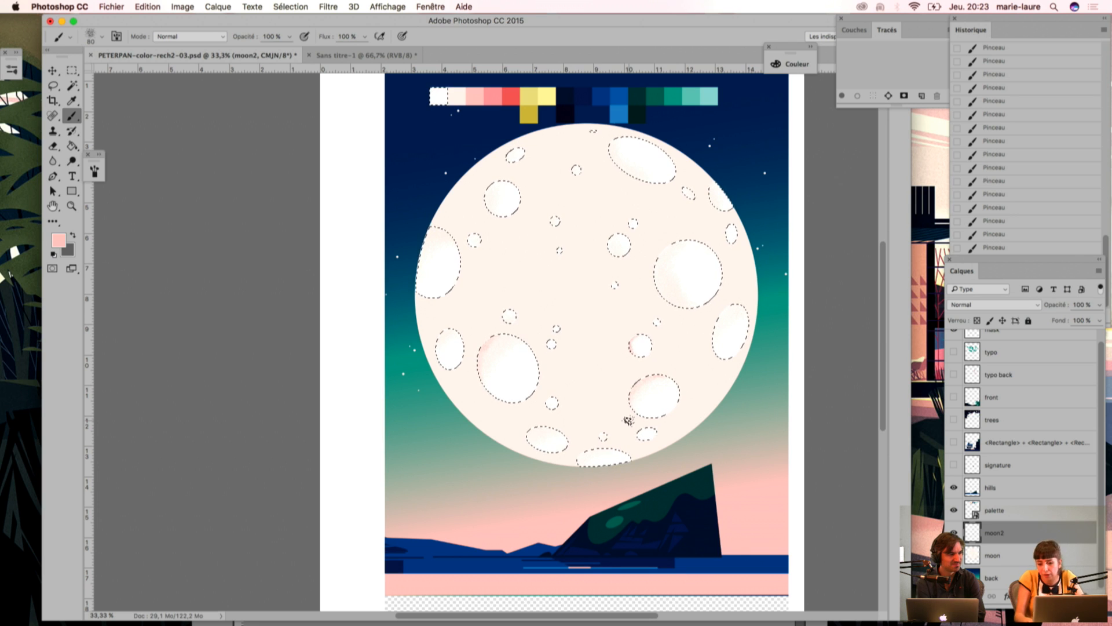
Step: Show the ship-and-cliff layer temporarily to examine how its artwork overlaps the moon's craters, and hide it again
scroll(1095, 389, up, 1)
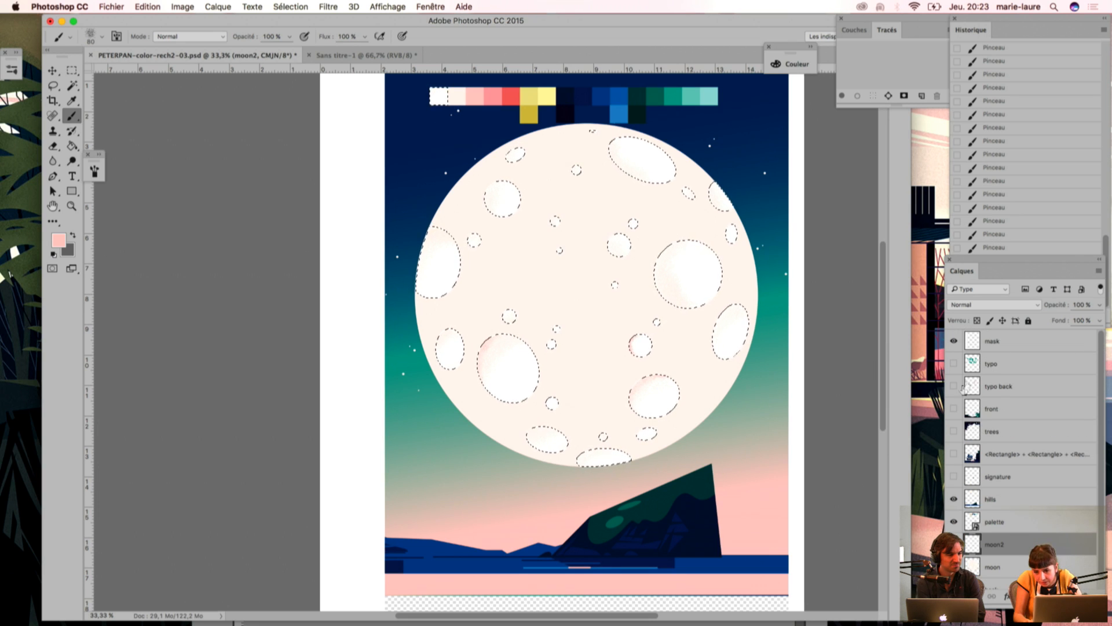
click(952, 455)
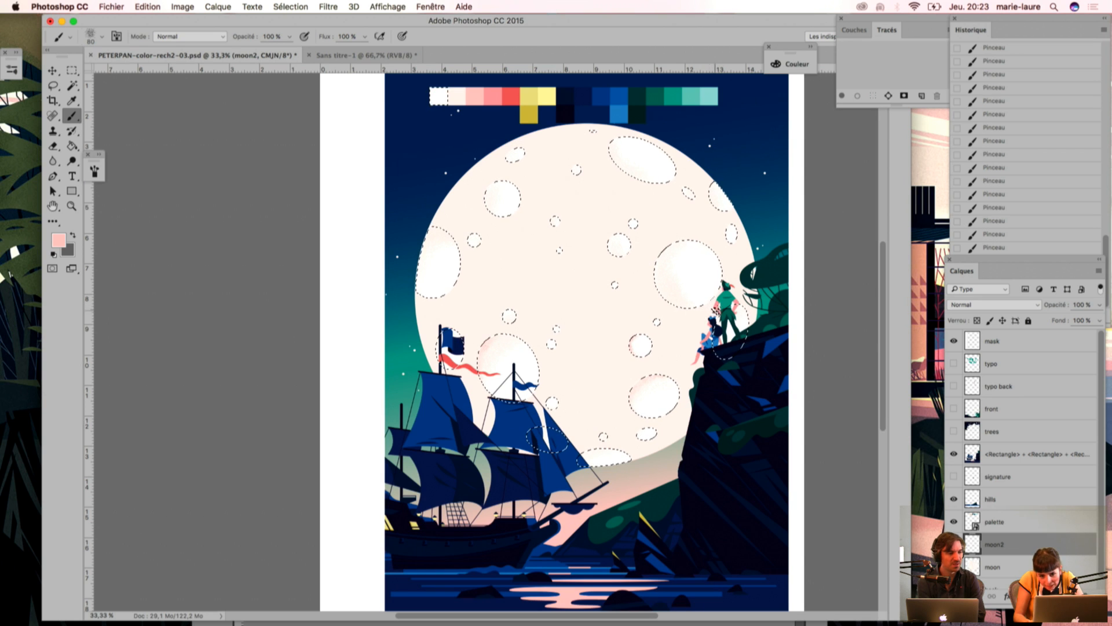
key(super+1)
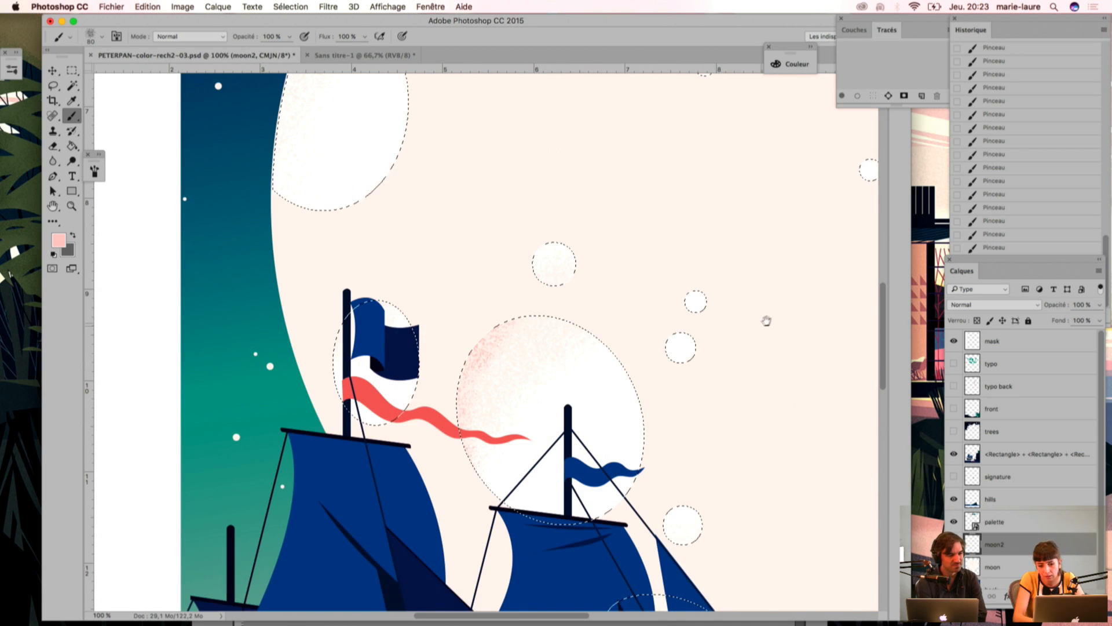
drag(763, 320, 567, 337)
drag(740, 296, 492, 291)
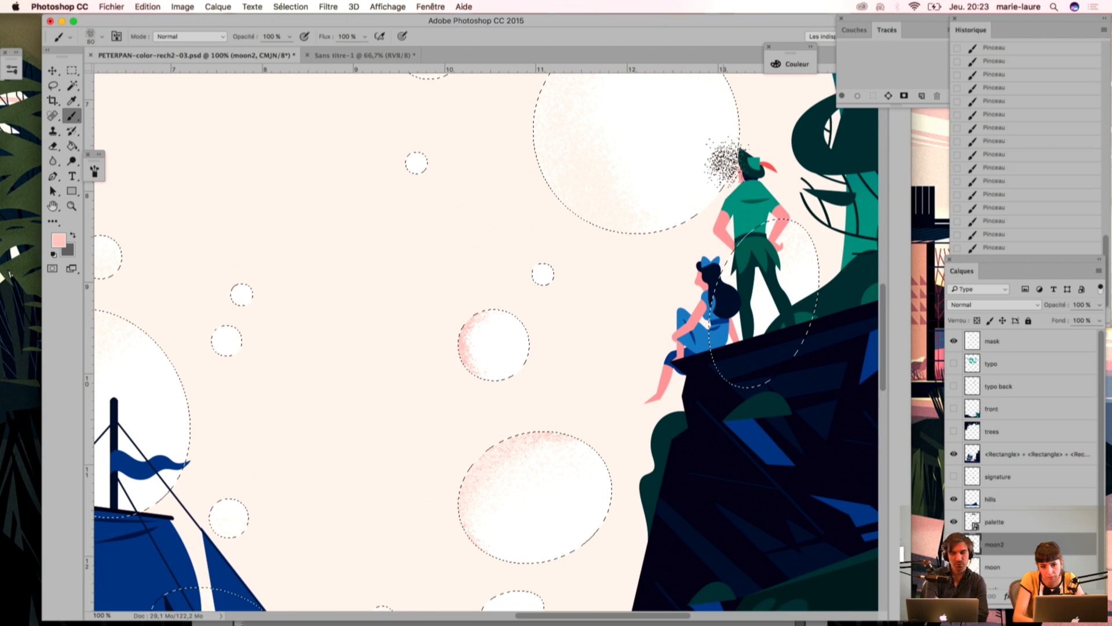
key(super+0)
drag(478, 503, 590, 444)
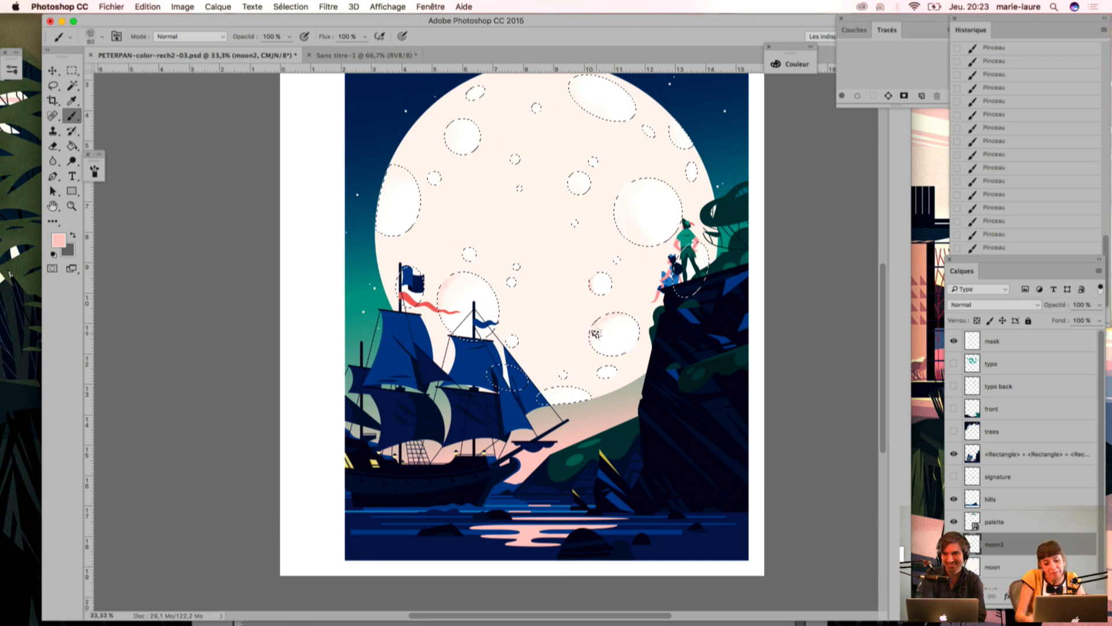
drag(588, 243, 581, 300)
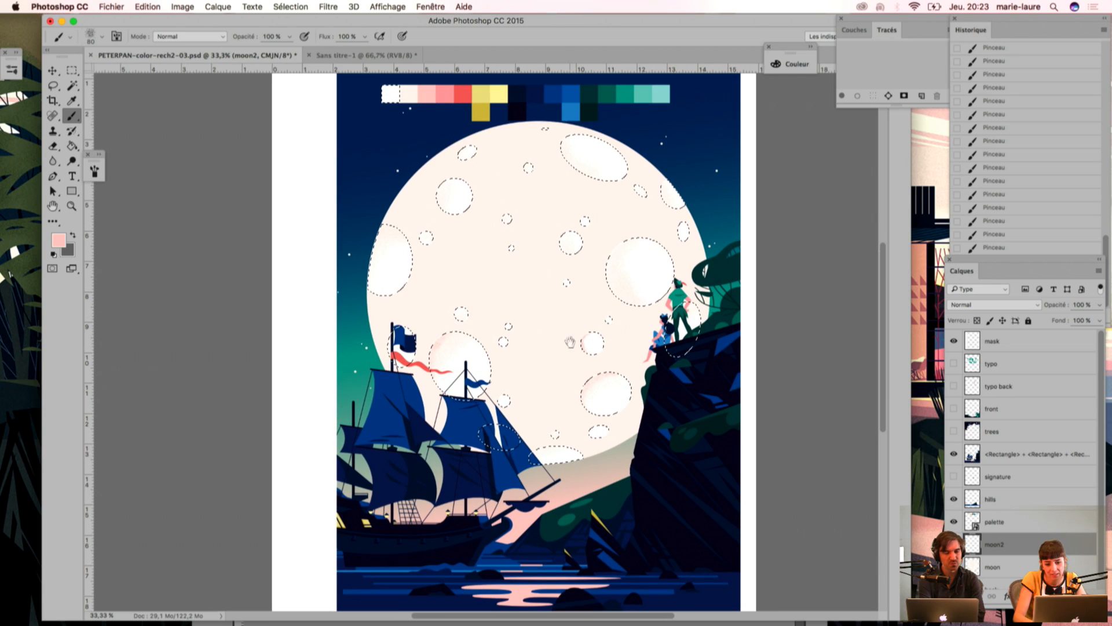
key(super+plus)
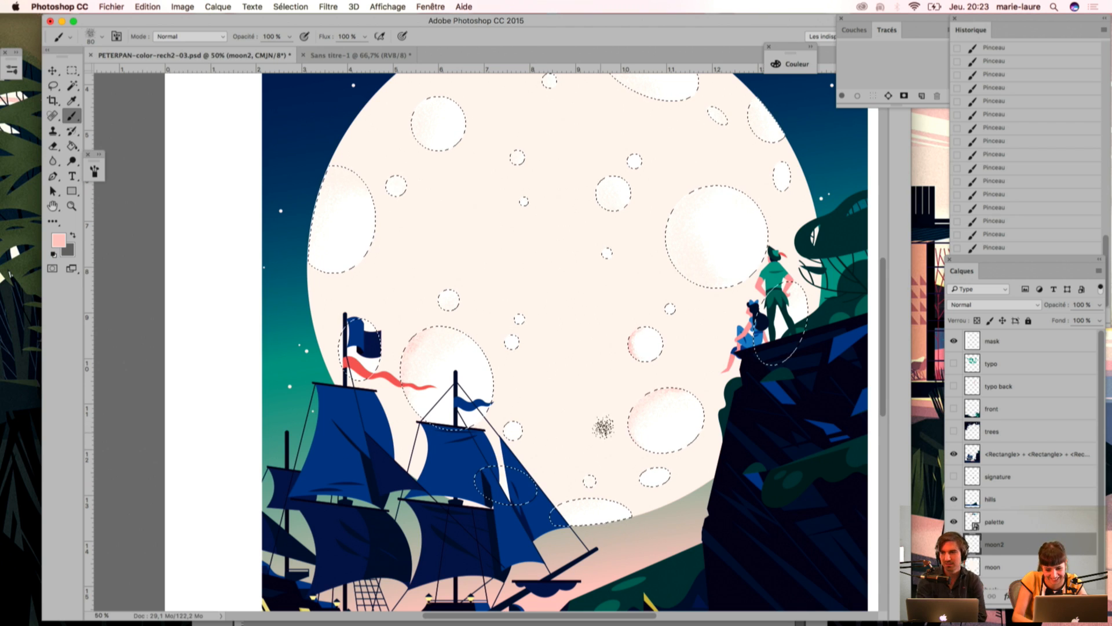
key(super+plus)
drag(479, 273, 294, 341)
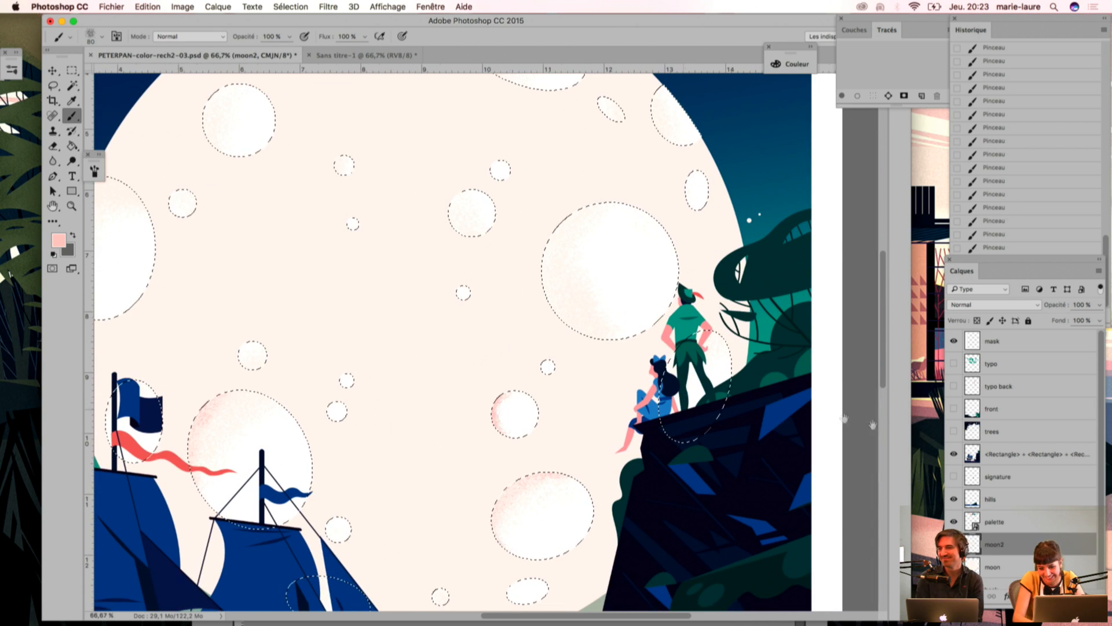
click(954, 455)
Step: Paint light pink grain along the upper-left rims of the large lower-left crater and the oval crater beside it
drag(356, 402, 519, 305)
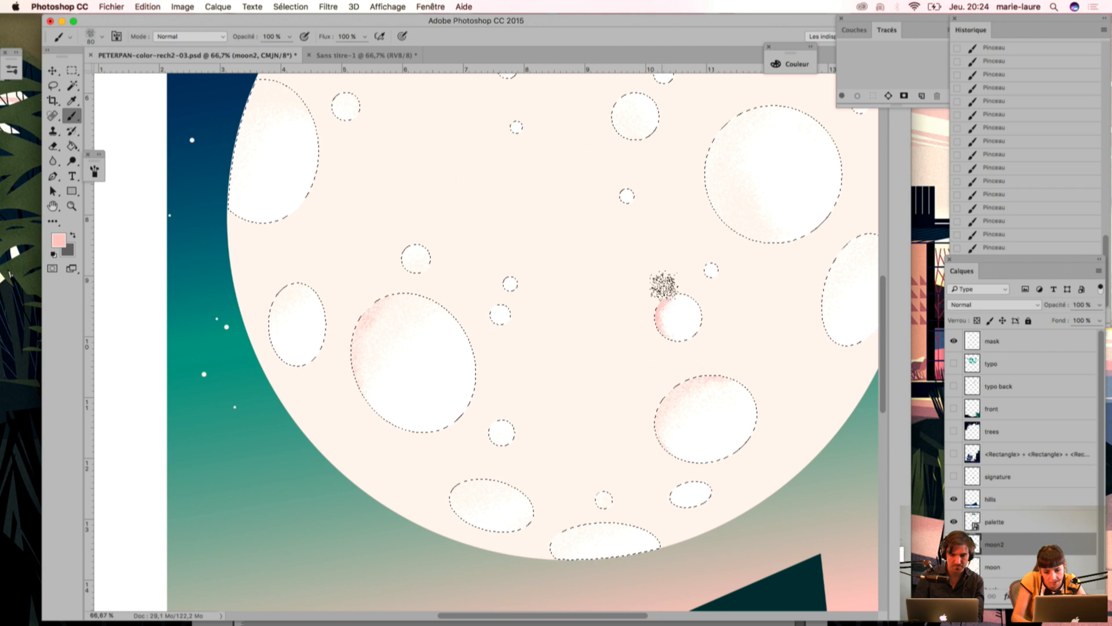
drag(653, 318, 650, 335)
mouse_move(360, 315)
mouse_down()
mouse_move(384, 284)
mouse_move(345, 318)
mouse_move(369, 307)
mouse_move(341, 383)
mouse_move(364, 313)
mouse_move(351, 407)
mouse_up()
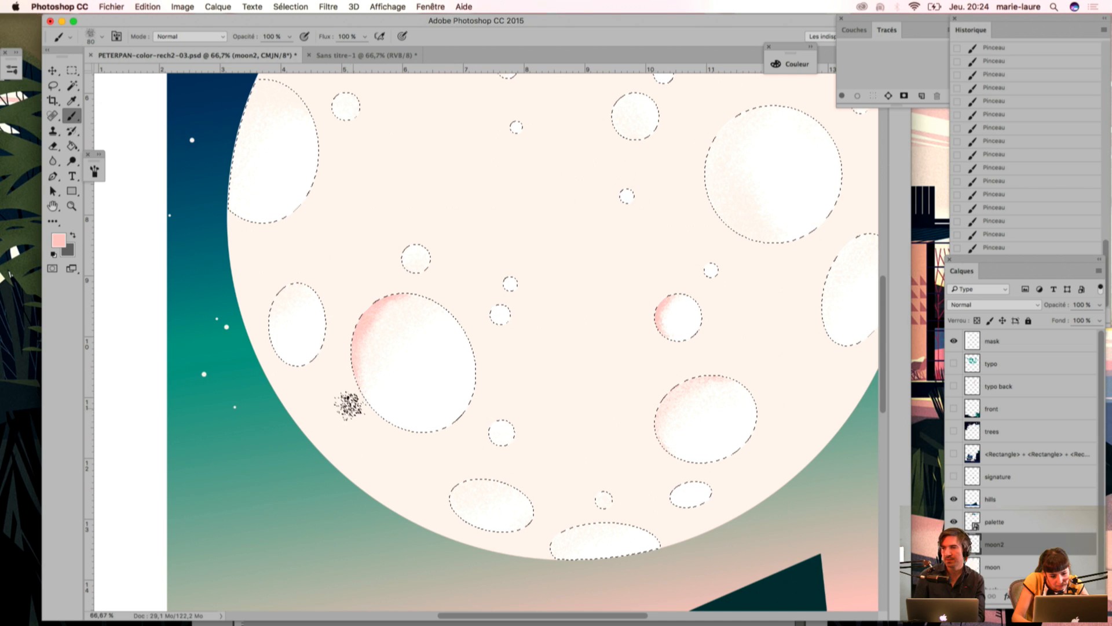
key(super+z)
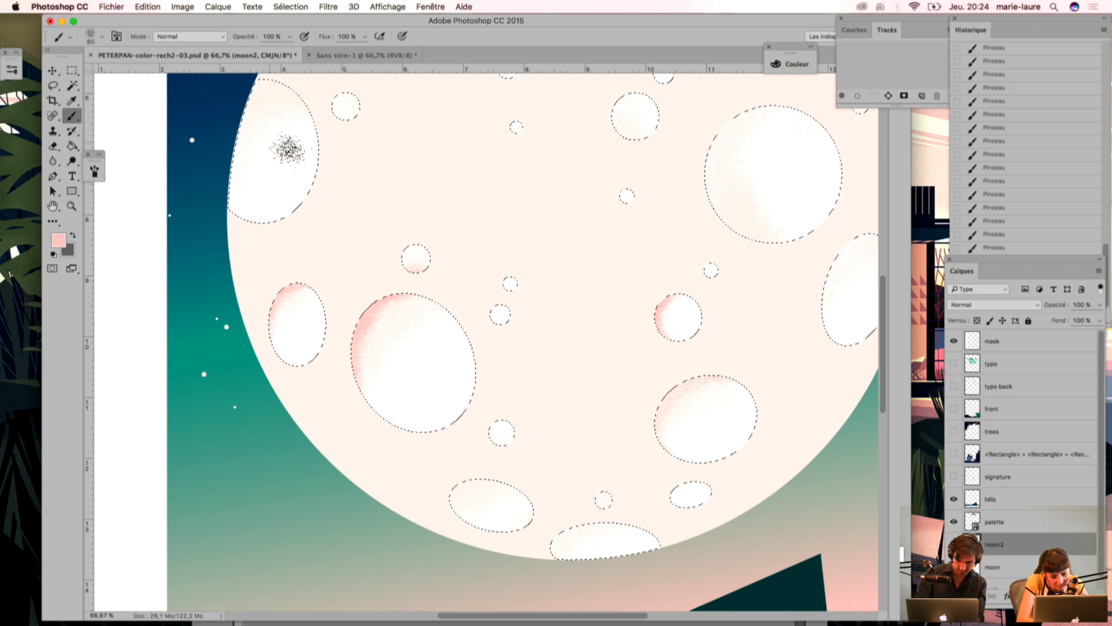
Step: Shade the left-edge crater, the upper-left crater, the small oval above it and the large top oval with pink grain along their rims
scroll(284, 148, up, 5)
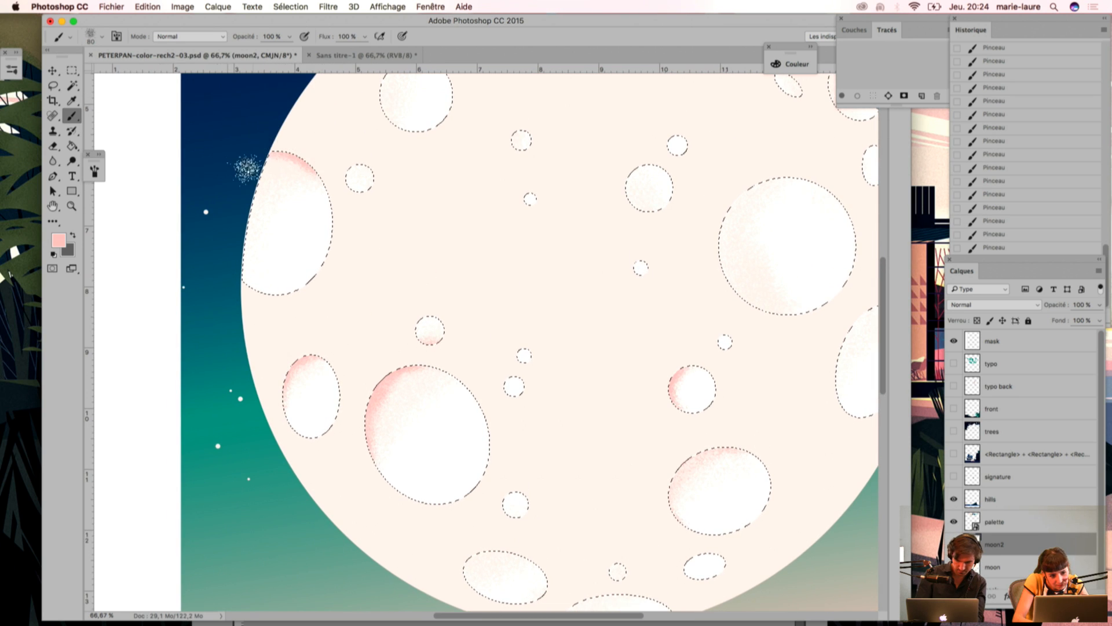
mouse_move(258, 152)
mouse_down()
mouse_move(305, 153)
mouse_move(338, 217)
mouse_up()
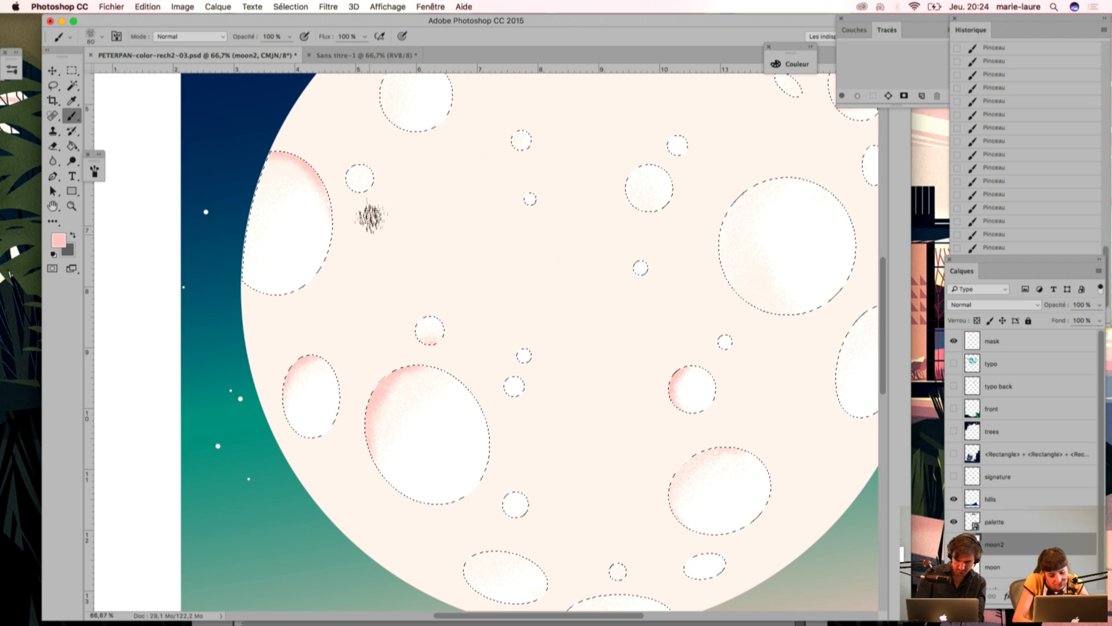
drag(406, 100, 391, 228)
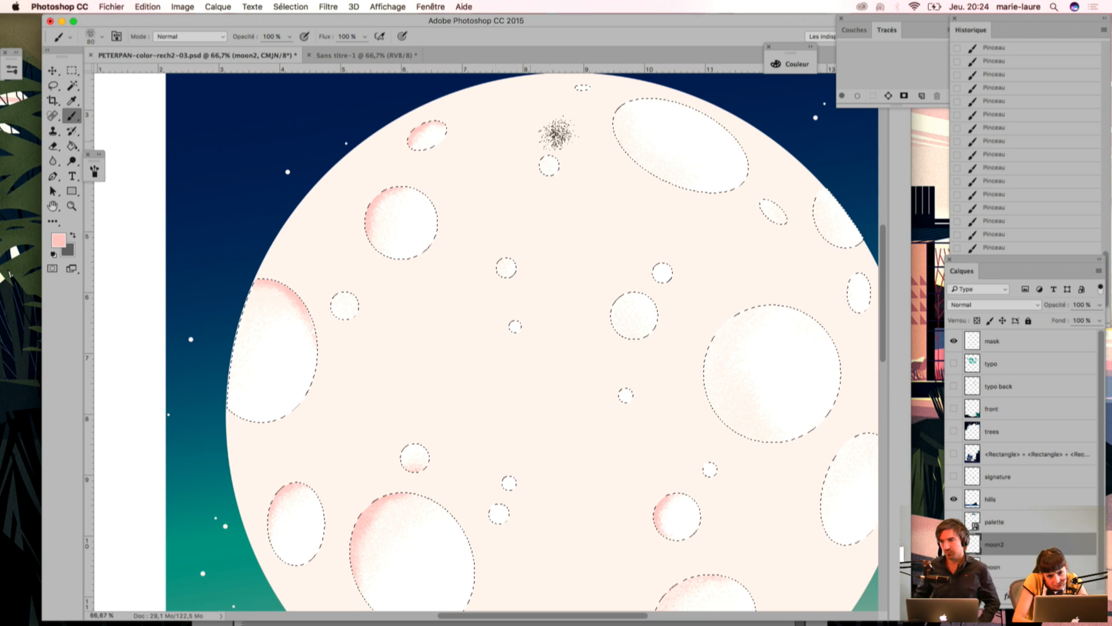
mouse_move(610, 92)
mouse_down()
mouse_move(603, 128)
mouse_move(616, 93)
mouse_move(607, 152)
mouse_move(608, 102)
mouse_move(619, 177)
mouse_up()
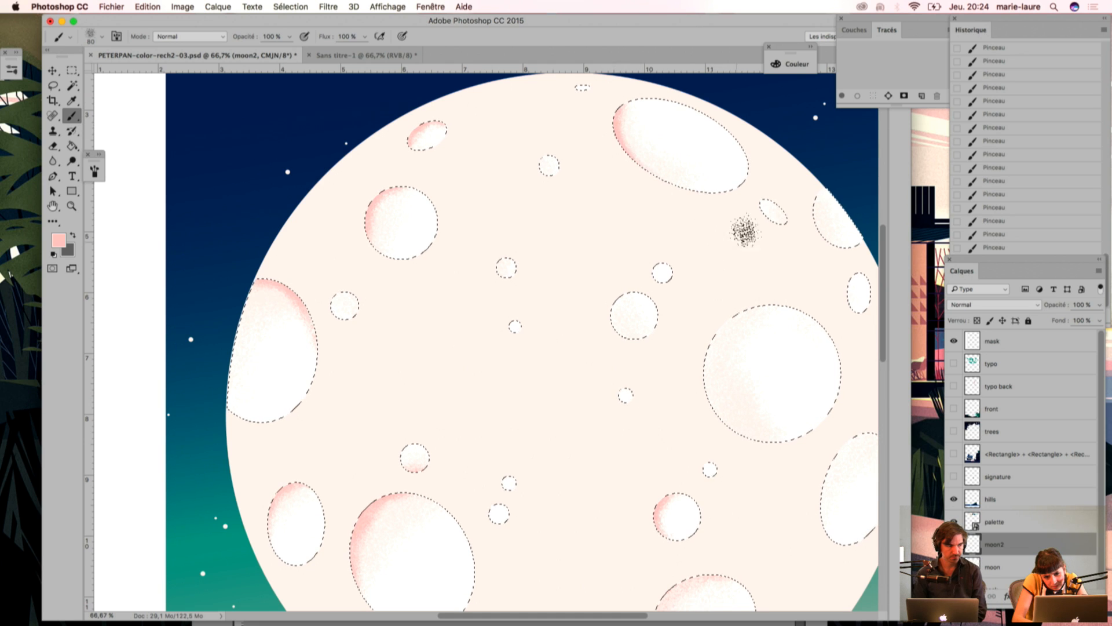
mouse_move(638, 183)
mouse_down()
mouse_move(626, 97)
mouse_move(653, 120)
mouse_move(626, 90)
mouse_move(661, 137)
mouse_move(605, 136)
mouse_up()
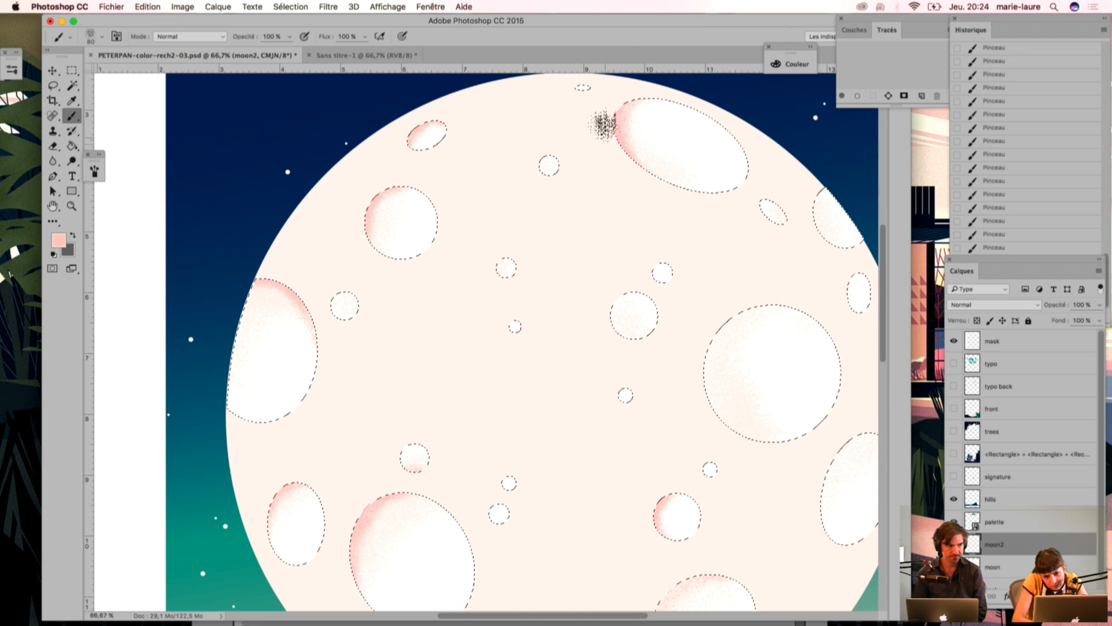
Step: Paint pink grain on the small craters in the moon's left half and along the left rim of the large right crater
drag(484, 325, 422, 211)
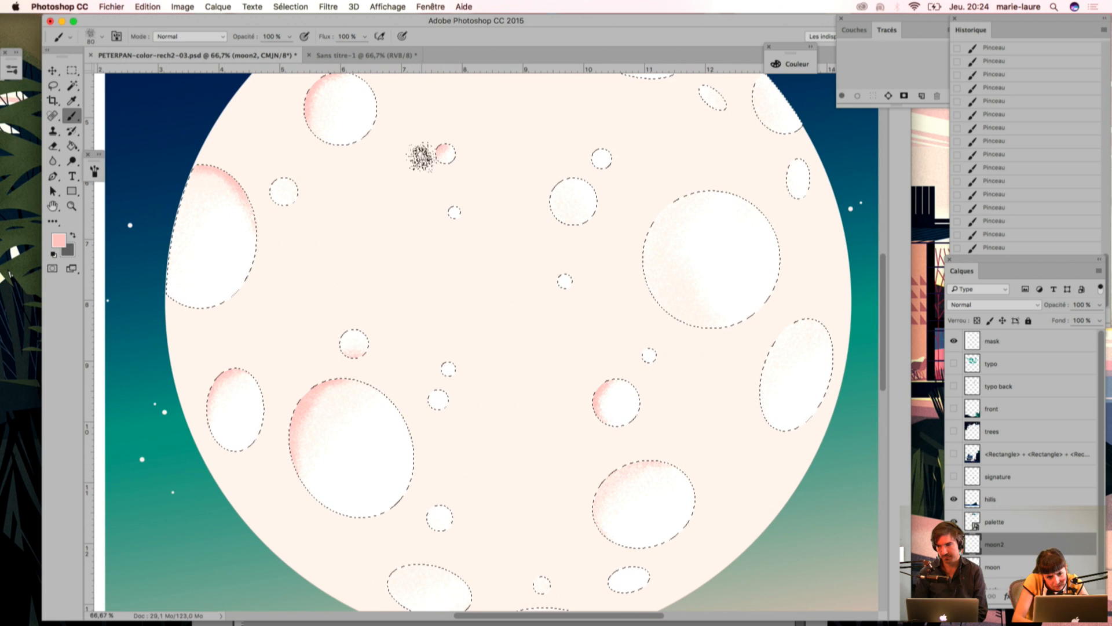
mouse_move(266, 172)
mouse_down()
mouse_move(278, 182)
mouse_move(268, 208)
mouse_up()
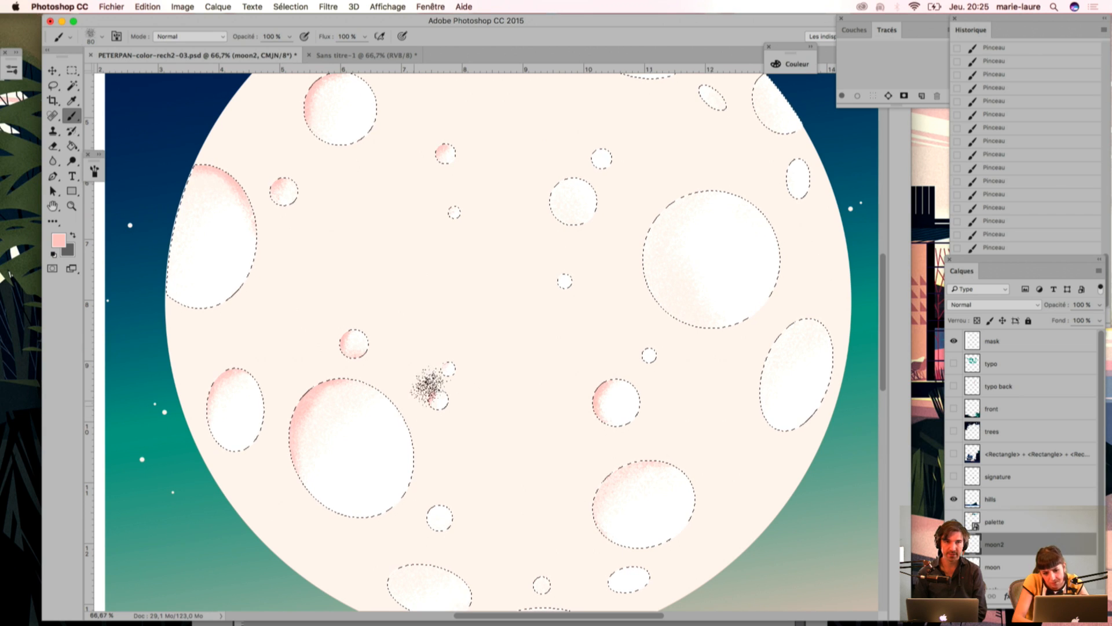
mouse_move(660, 191)
mouse_down()
mouse_move(641, 202)
mouse_move(693, 179)
mouse_move(611, 257)
mouse_move(701, 176)
mouse_move(737, 180)
mouse_move(705, 201)
mouse_move(664, 186)
mouse_move(628, 256)
mouse_move(643, 267)
mouse_move(683, 187)
mouse_move(652, 366)
mouse_move(638, 237)
mouse_move(661, 206)
mouse_move(650, 336)
mouse_move(637, 233)
mouse_move(660, 323)
mouse_up()
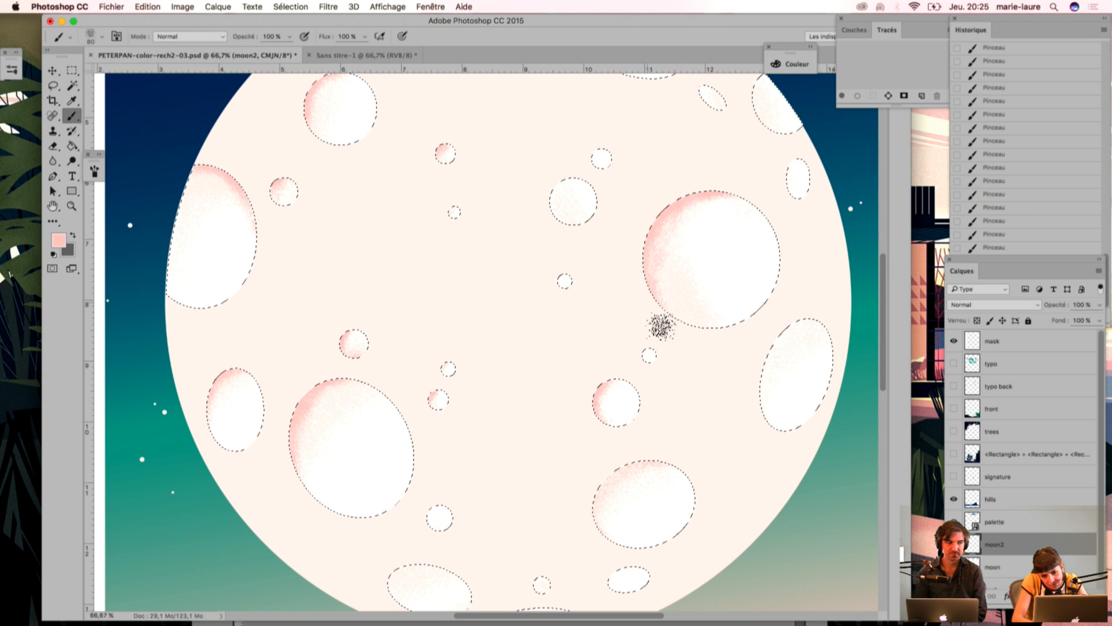
Step: Check the shading without the selection, restore it and paint pink grain on the medium crater near the large right one and the upper-right craters
key(super+d)
key(shift+super+d)
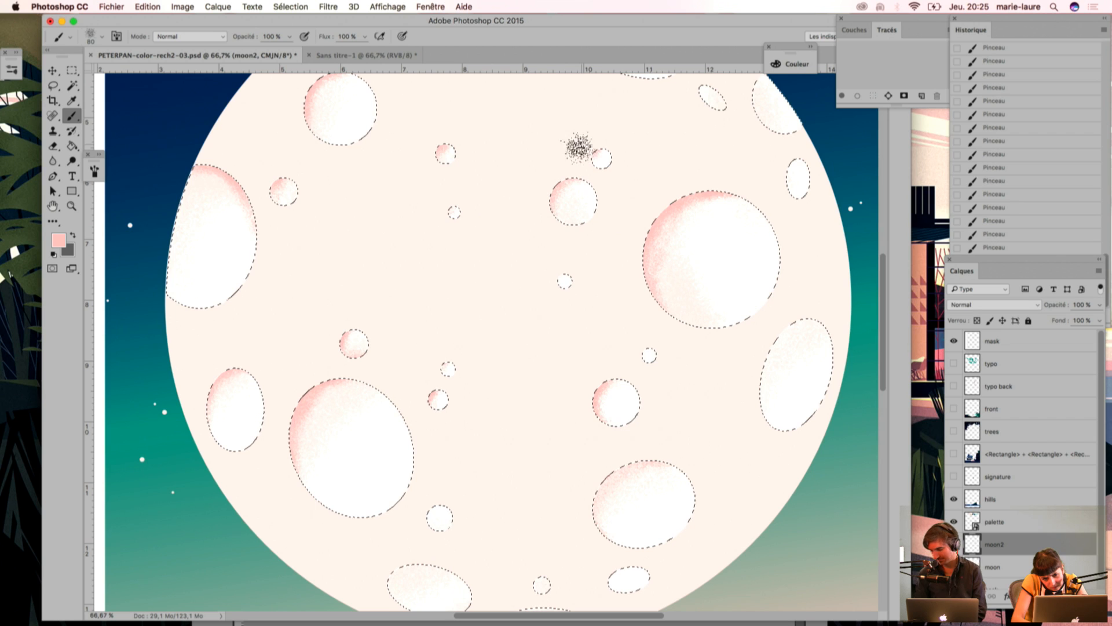
drag(720, 119, 696, 186)
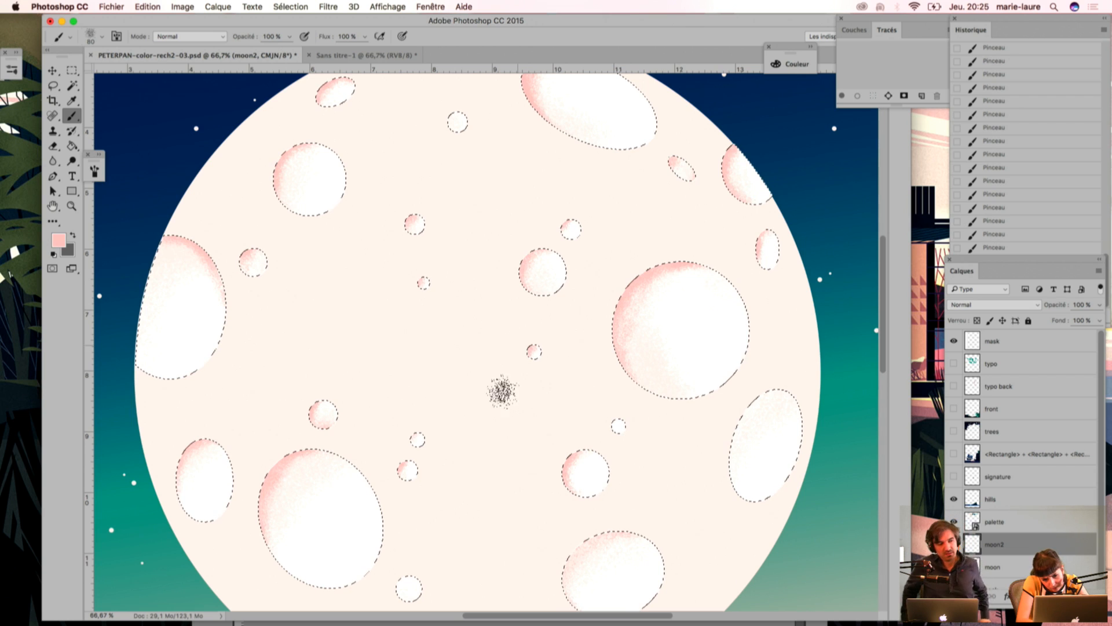
Step: Shade the rims of the right oval crater, the small lower craters and the bottom-edge crater with pink grain
drag(596, 436, 540, 346)
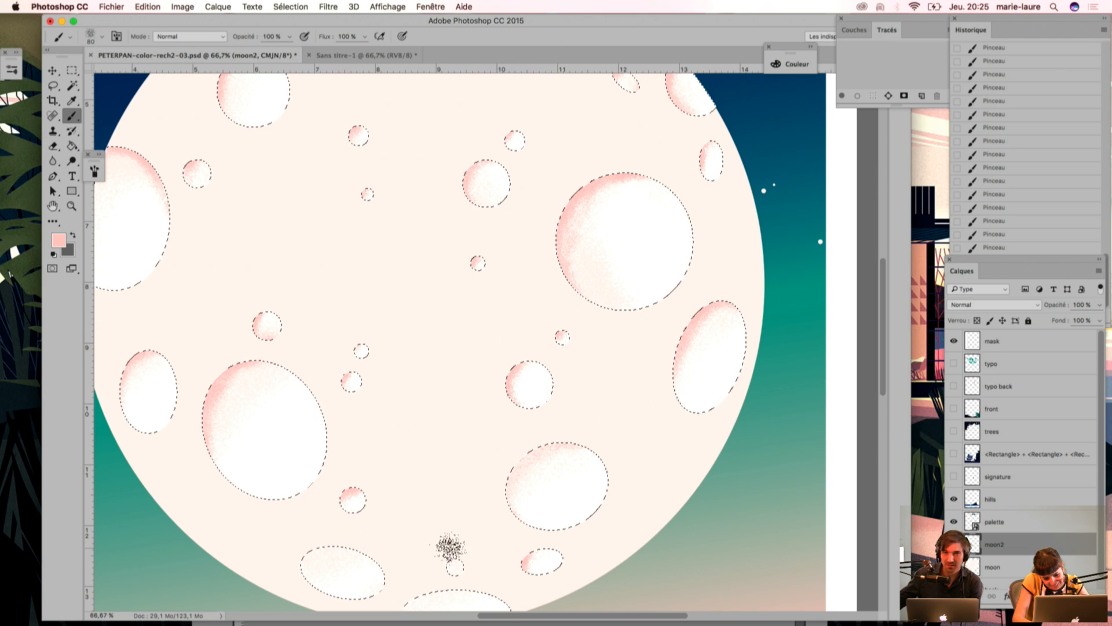
drag(360, 512, 425, 446)
mouse_move(366, 473)
mouse_down()
mouse_move(348, 491)
mouse_move(364, 498)
mouse_move(370, 533)
mouse_move(360, 517)
mouse_move(397, 467)
mouse_move(382, 481)
mouse_move(446, 472)
mouse_move(419, 541)
mouse_move(399, 493)
mouse_move(434, 477)
mouse_move(487, 504)
mouse_up()
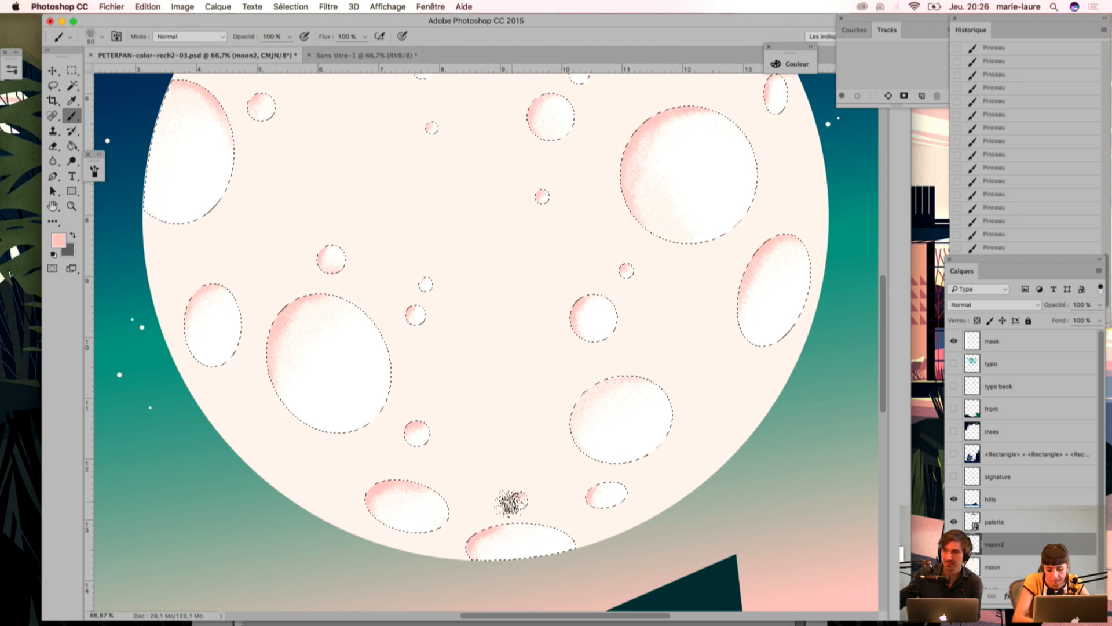
Step: Sample the pale cream, enlarge the brush to 100, paint soft grain over the lower-right crater and deselect the craters
key(i)
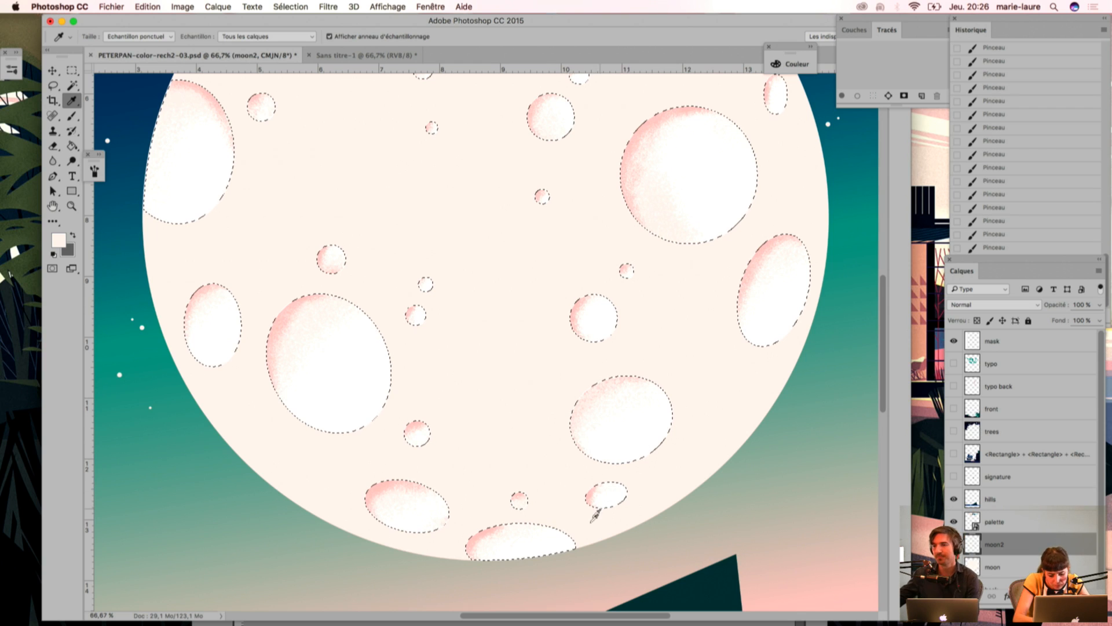
key(b)
key(bracketright)
key(bracketright)
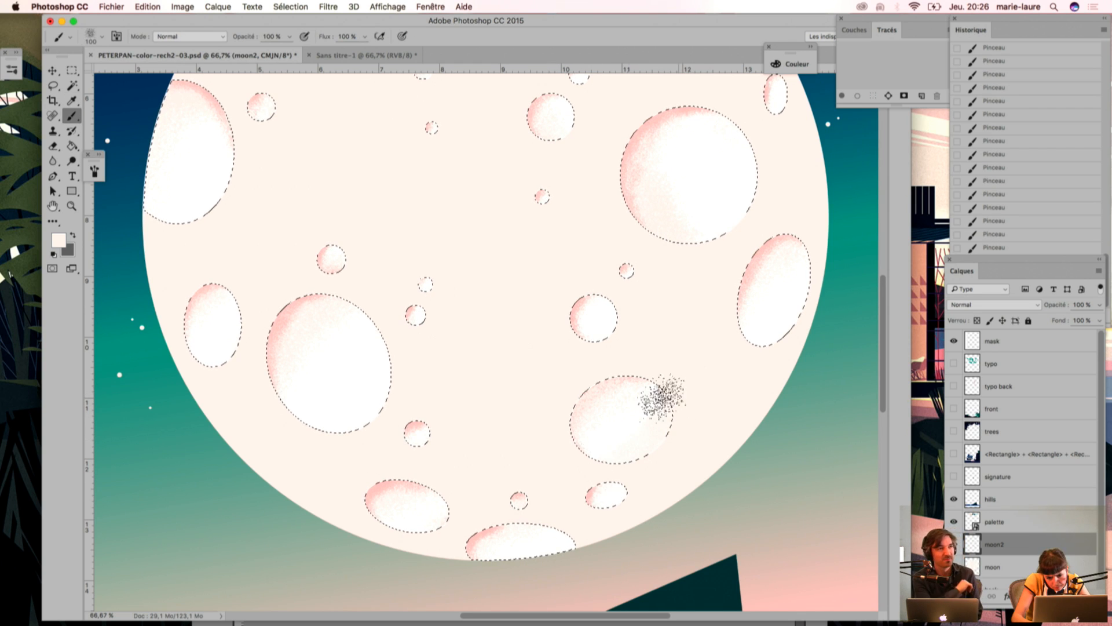
key(super+d)
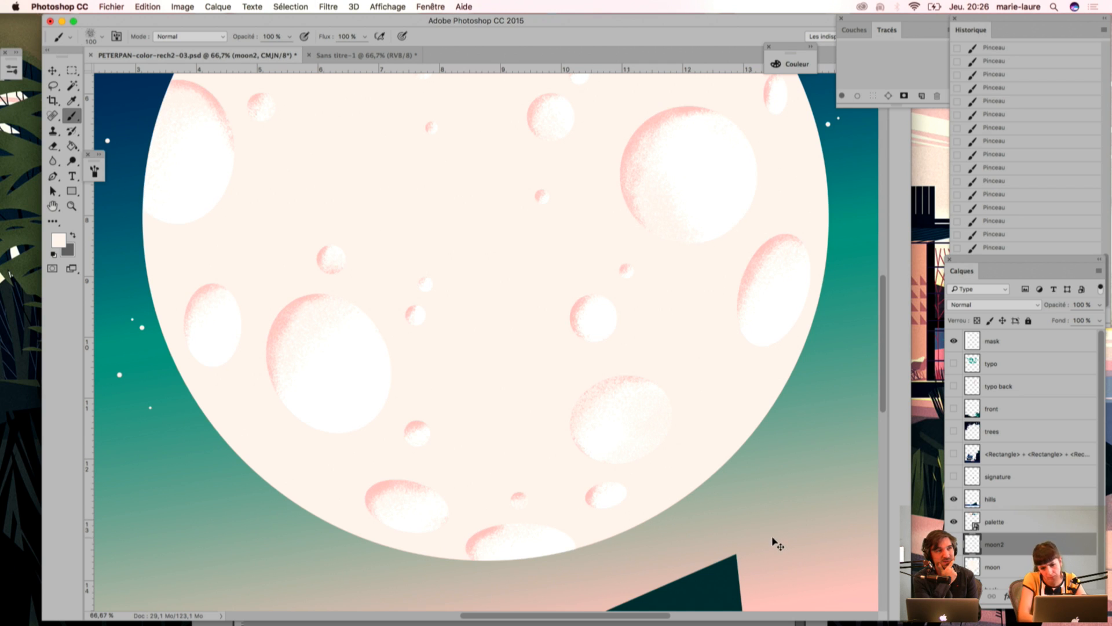
Step: Restore the crater selection and paint cream grain inside the large lower-left crater, checking the texture with the selection off
key(super+shift+d)
key(super+minus)
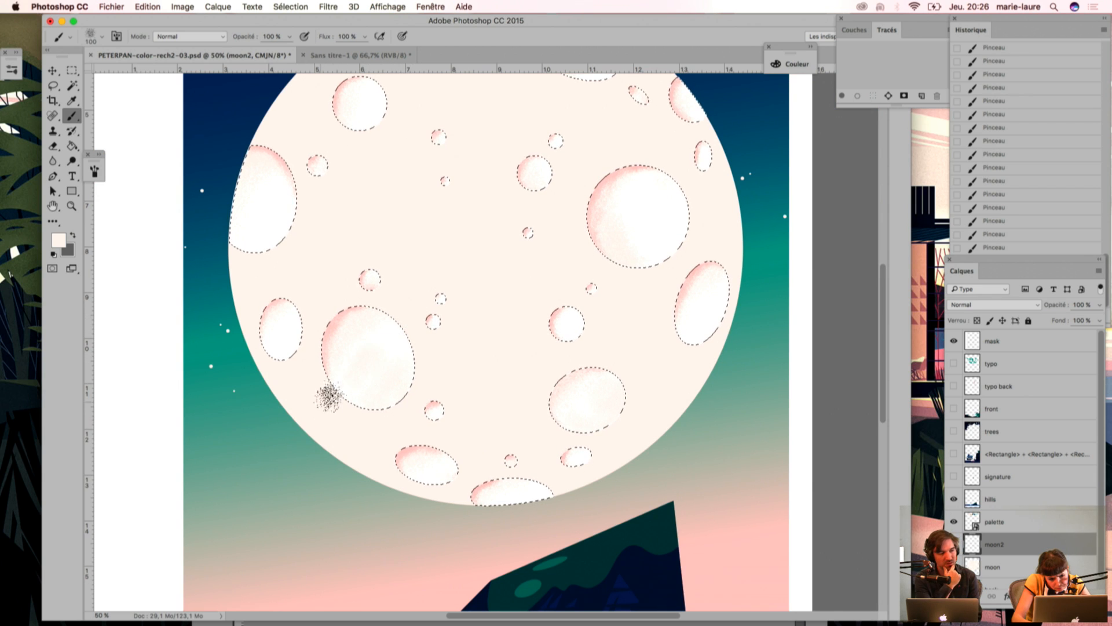
key(super+d)
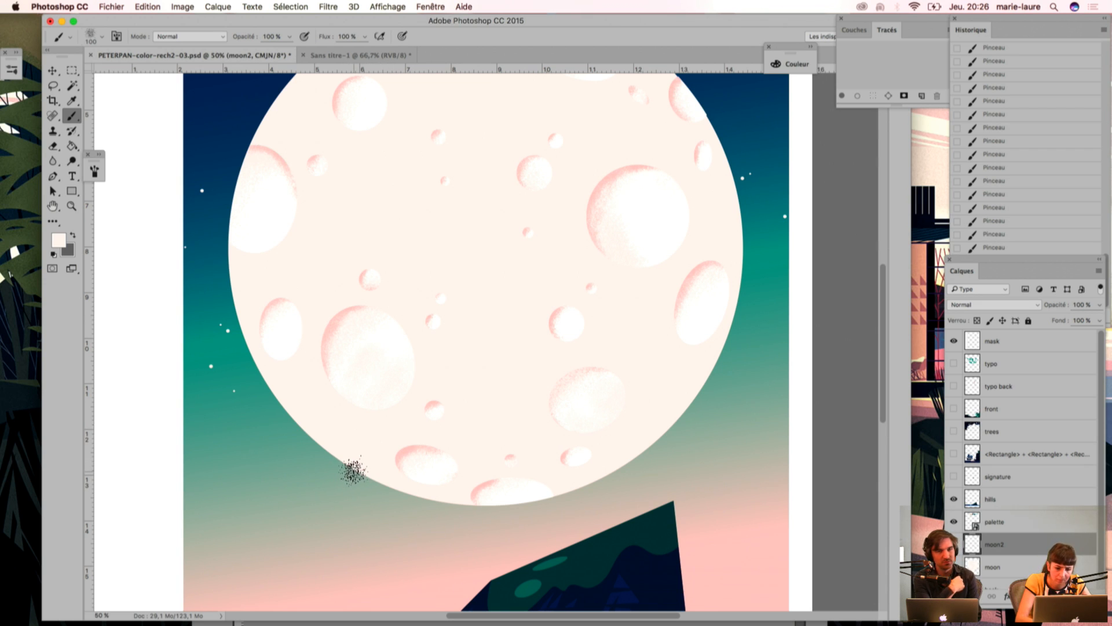
key(super+shift+d)
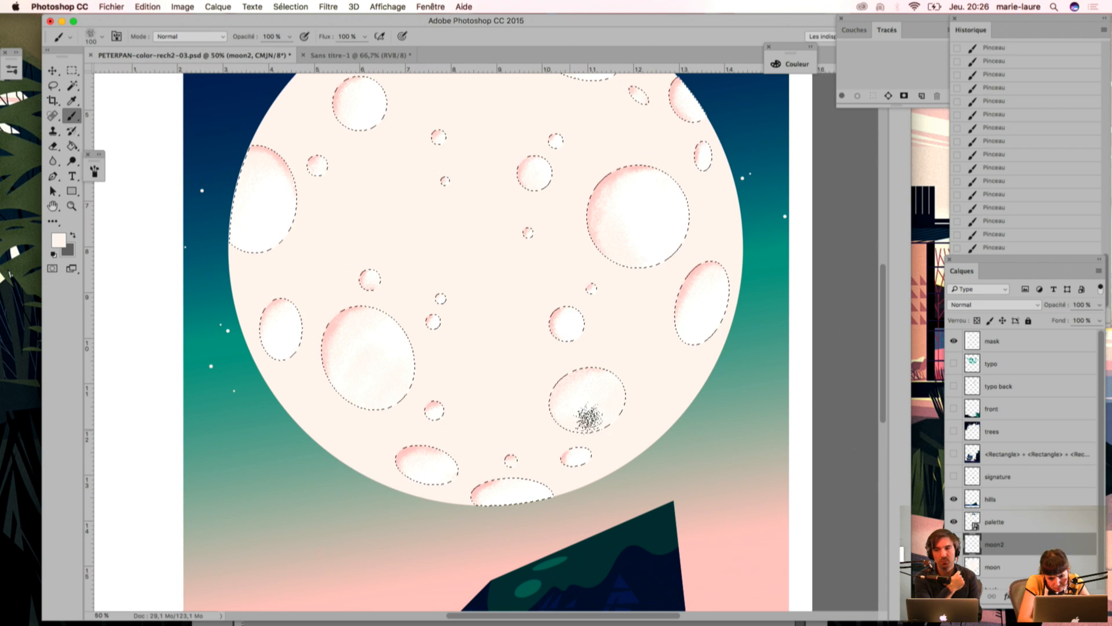
key(super+d)
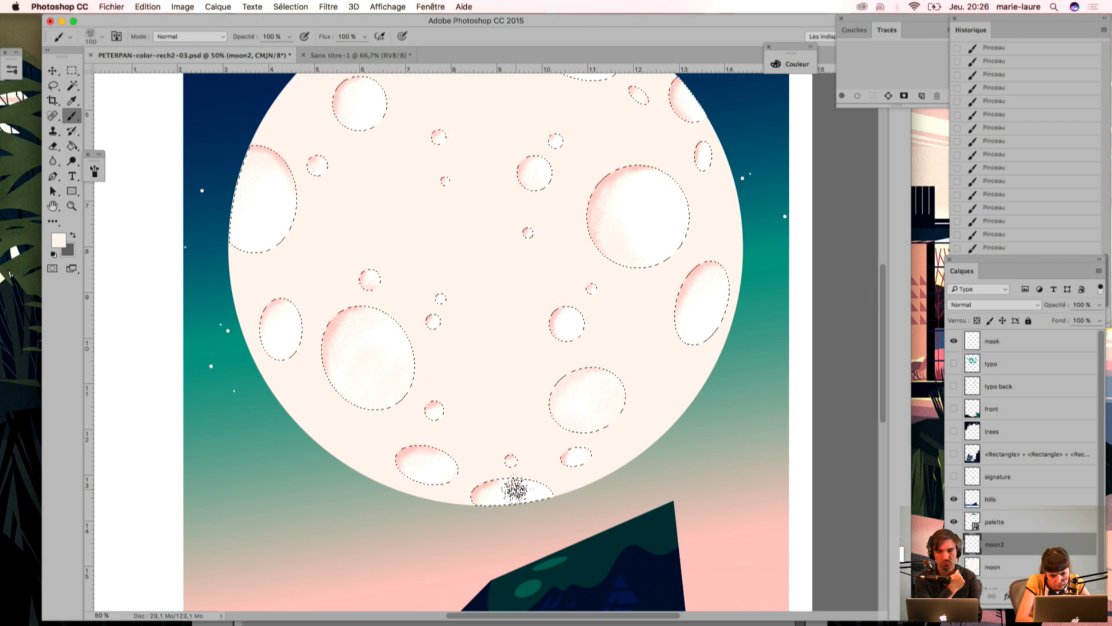
Step: Sample the light pink palette swatch and deepen the grain along the lower-right crater's upper-left rim
key(i)
drag(461, 137, 448, 315)
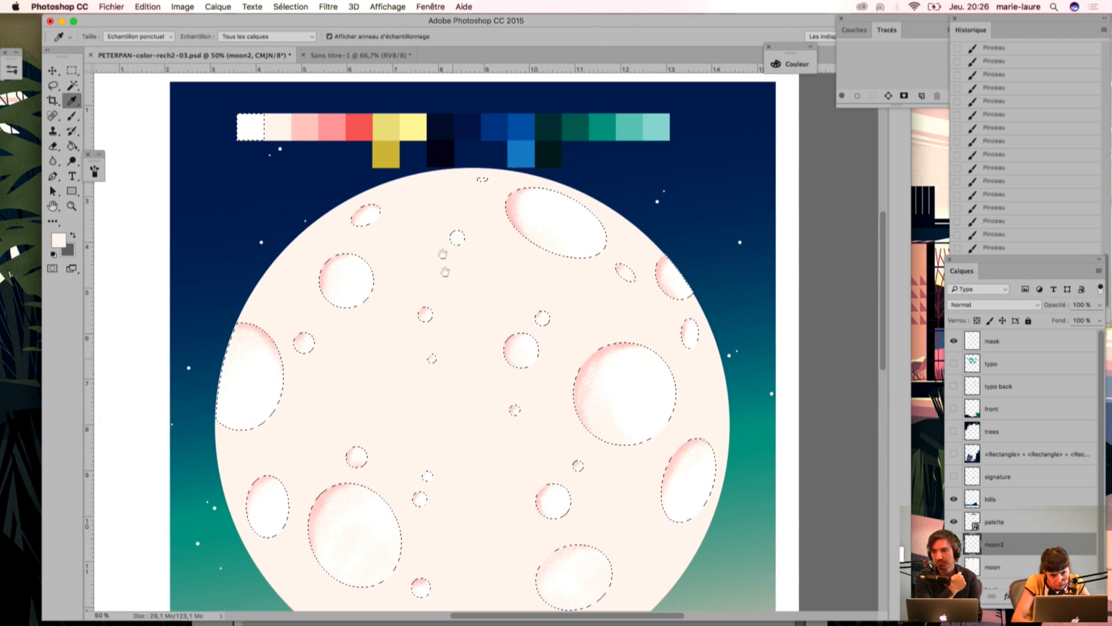
scroll(386, 218, down, 5)
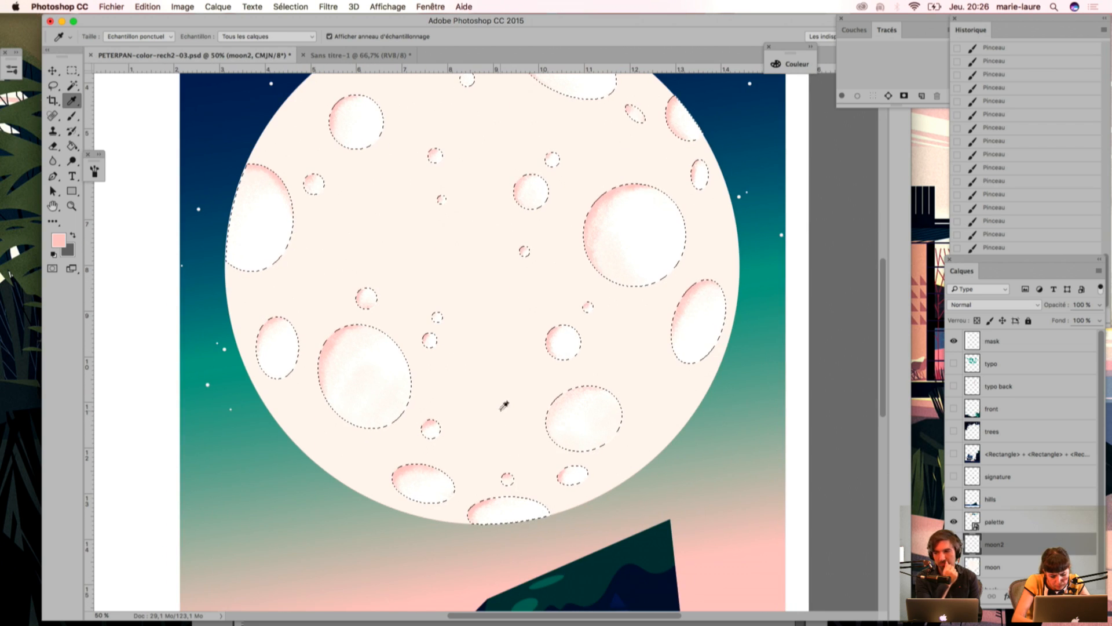
key(b)
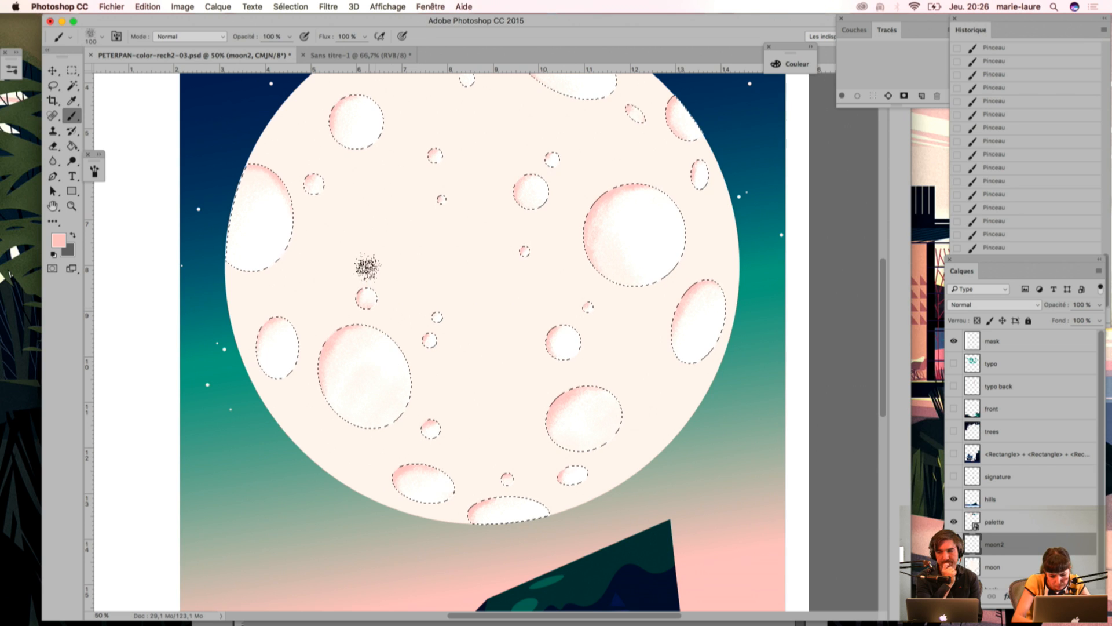
Step: Sample the pale cream again, paint grain inside the crater at the moon's left edge and deselect the craters
key(i)
key(b)
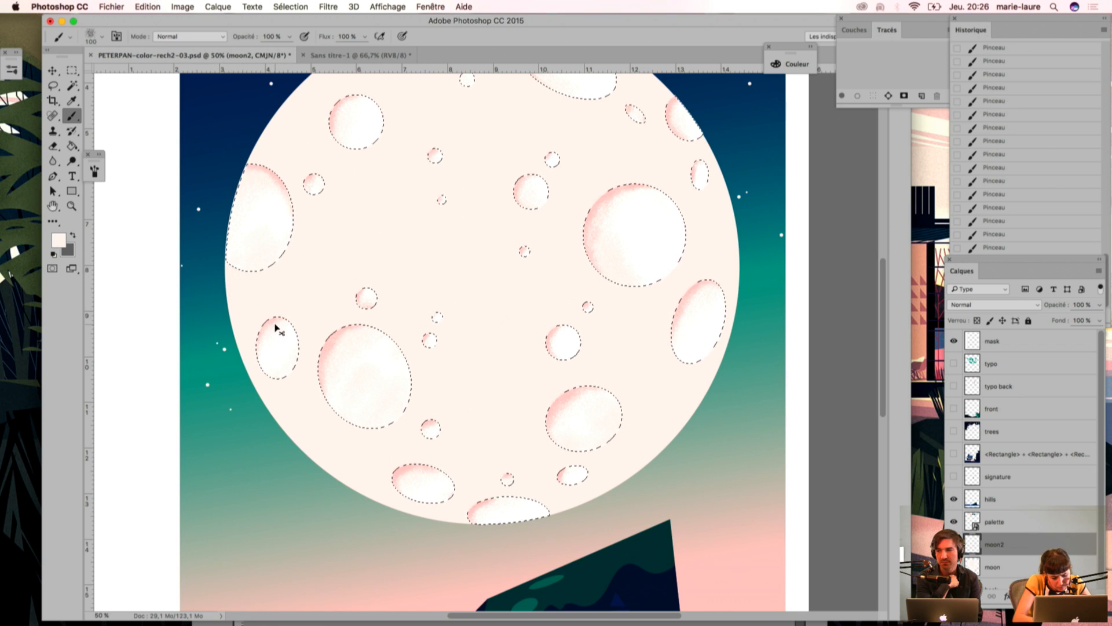
key(super+d)
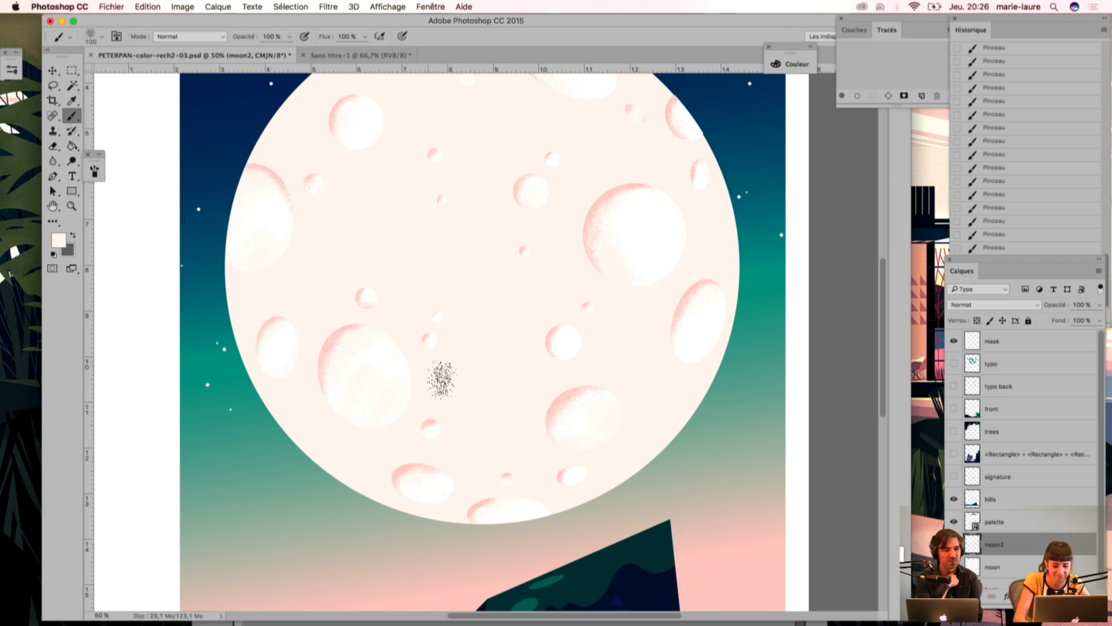
Step: Restore the crater selection, check the cream grain in the large lower-left crater with the outlines off, and undo its last stroke
key(super+z)
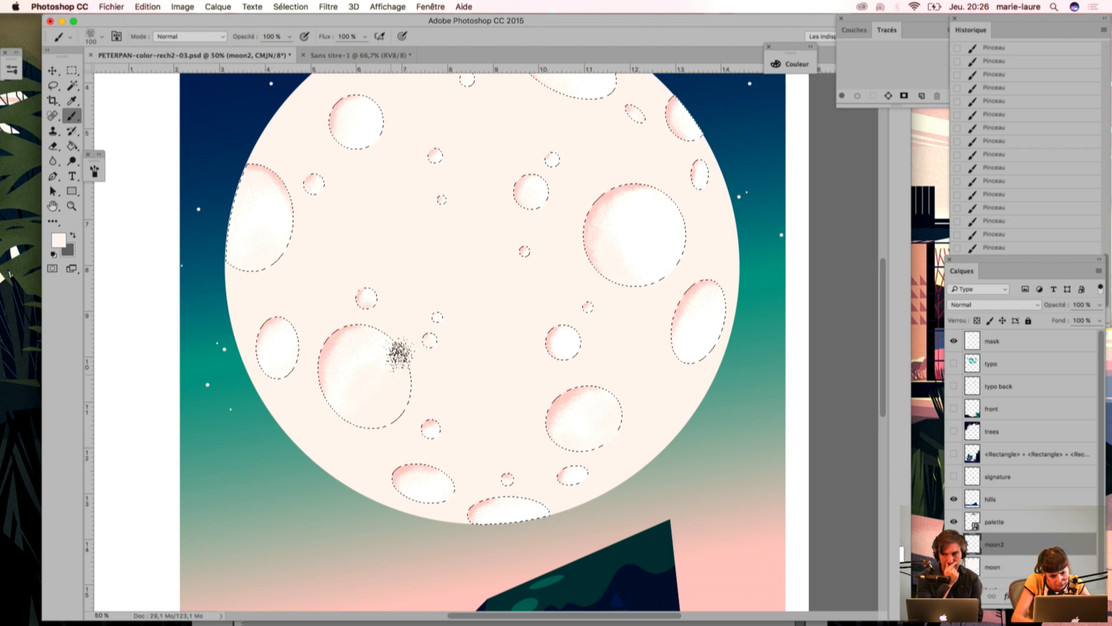
key(super+h)
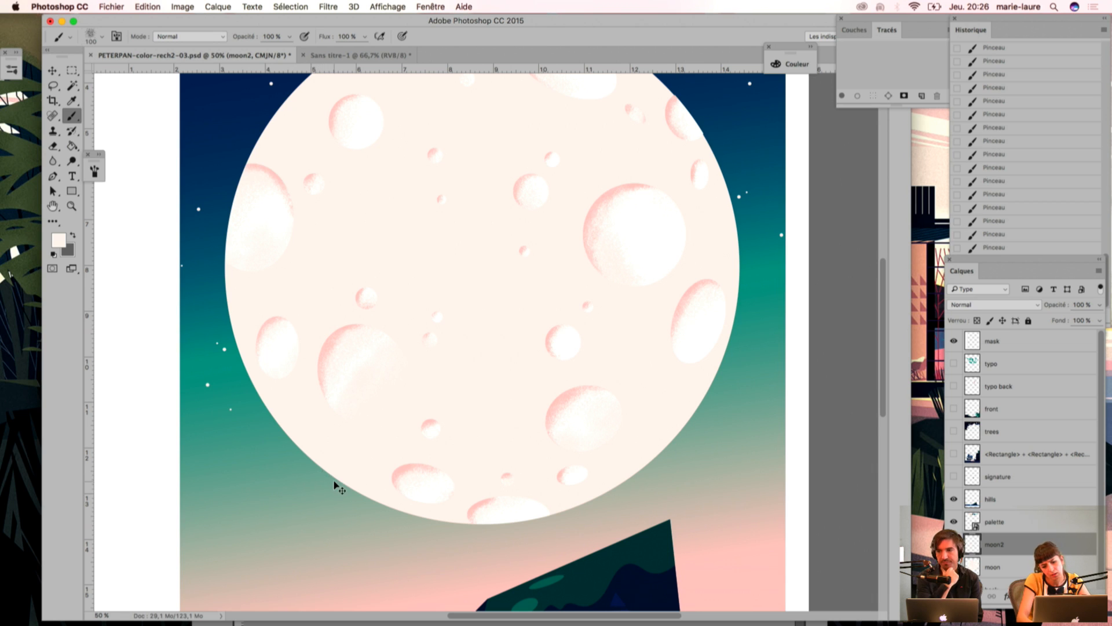
key(super+minus)
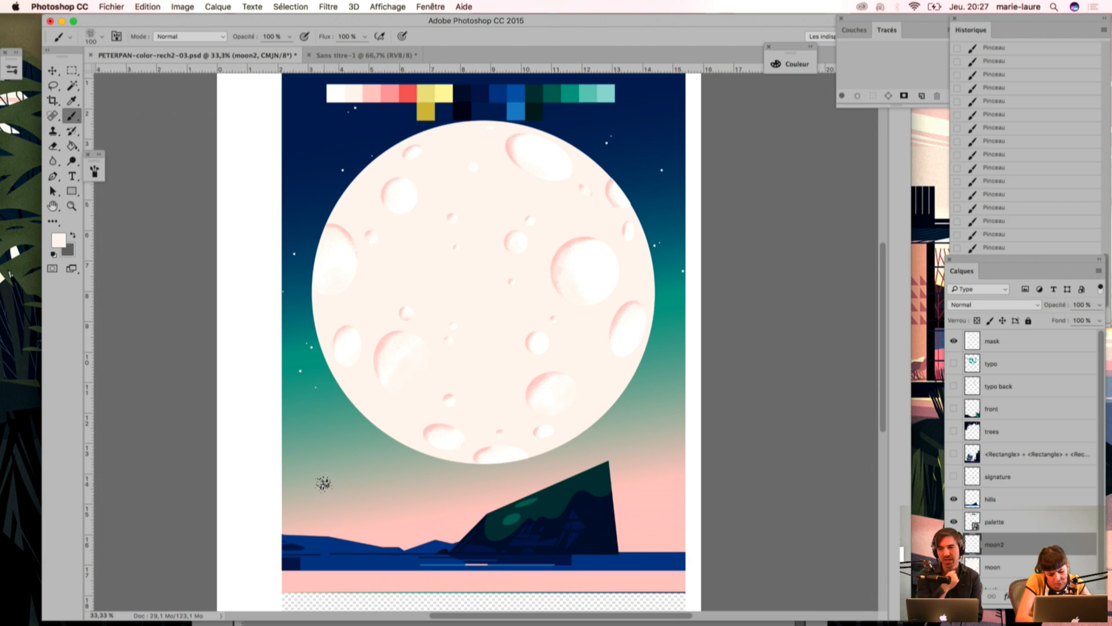
key(super+h)
key(super+plus)
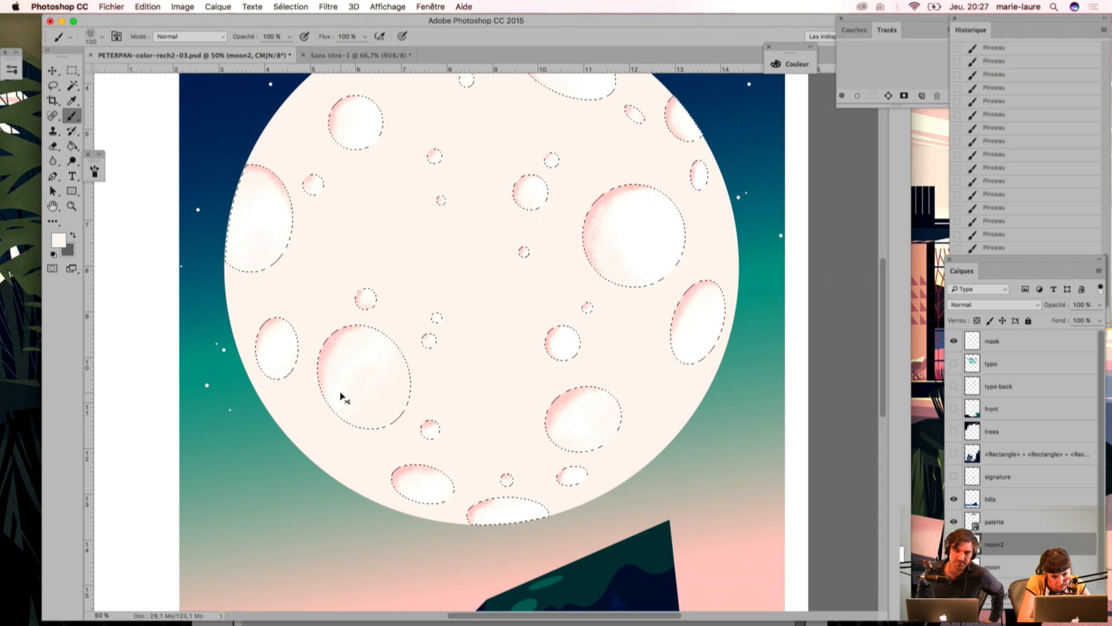
key(super+z)
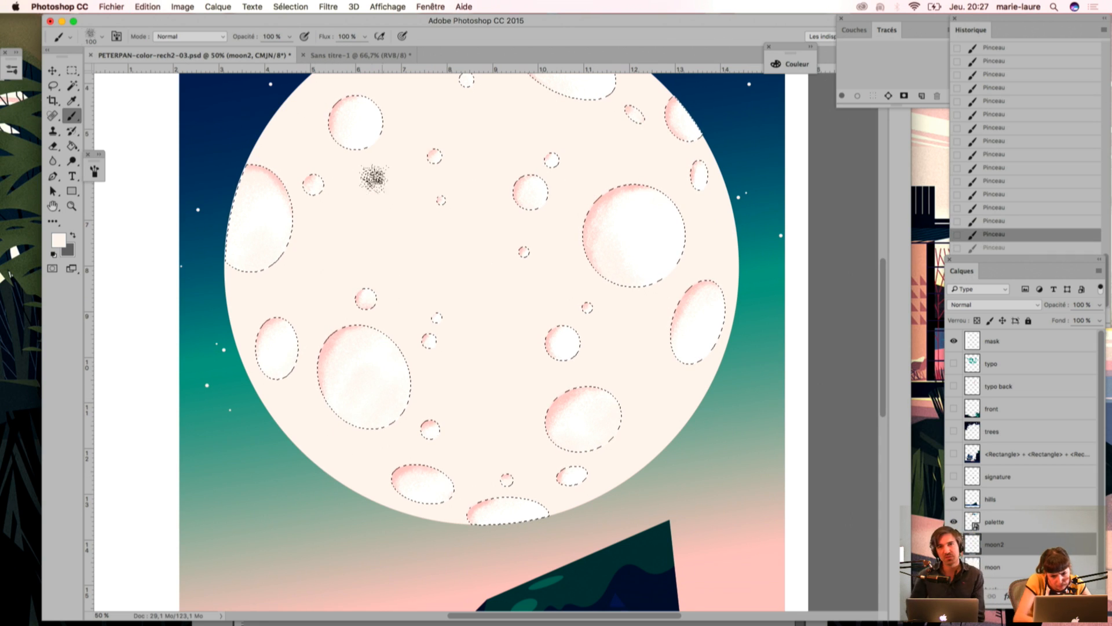
Step: Create a new layer in Normal mode at 100% opacity directly above moon2
click(1099, 273)
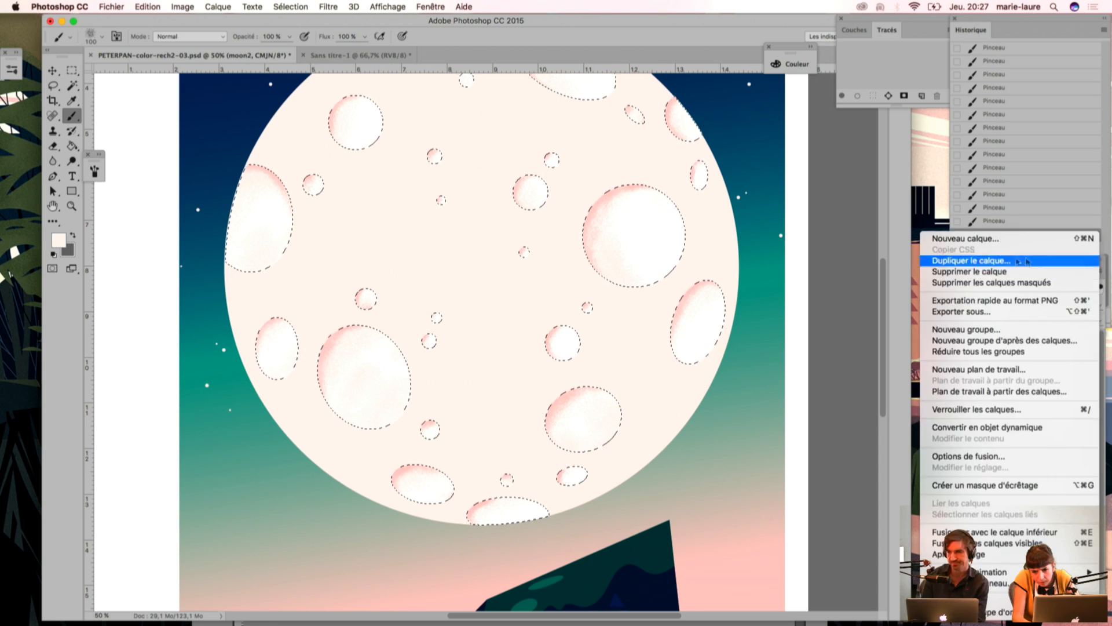
click(944, 234)
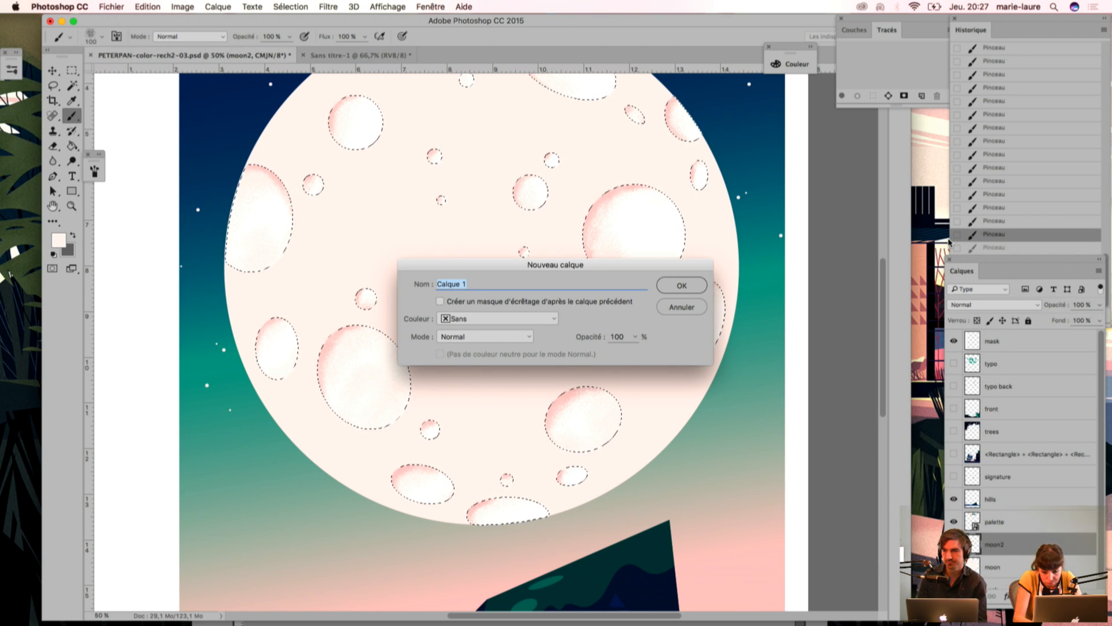
key(Return)
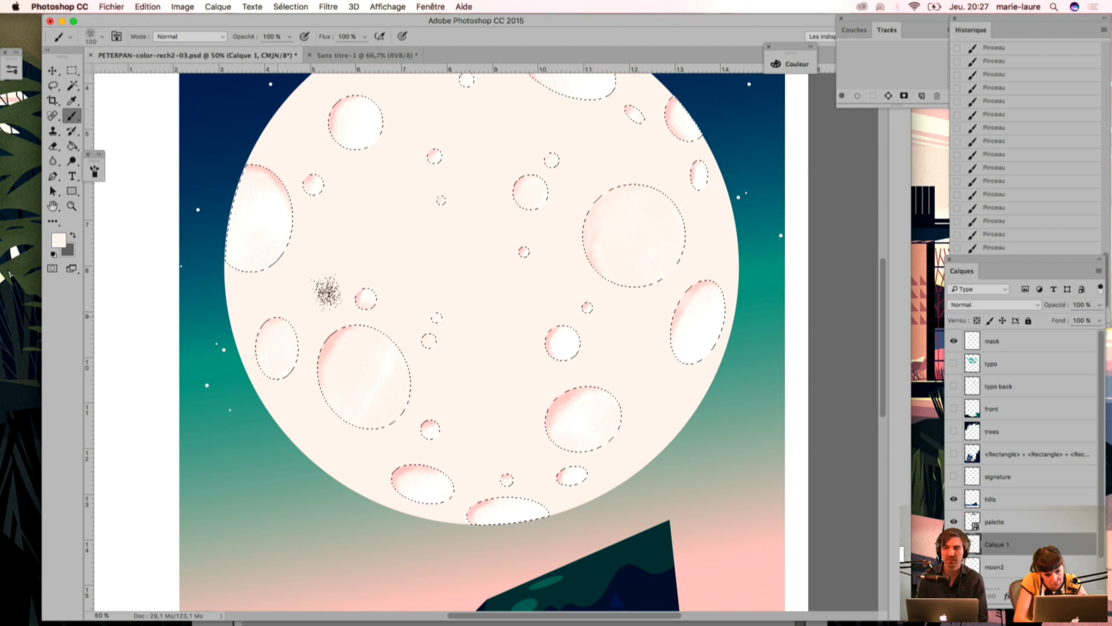
Step: Paint pale cream grain on the new layer over the moon's lower, right, upper and left-edge craters
drag(533, 406, 488, 483)
mouse_move(583, 484)
mouse_down()
mouse_move(549, 454)
mouse_move(442, 475)
mouse_move(509, 524)
mouse_up()
drag(429, 503, 538, 506)
mouse_move(698, 284)
mouse_down()
mouse_move(653, 379)
mouse_move(733, 296)
mouse_up()
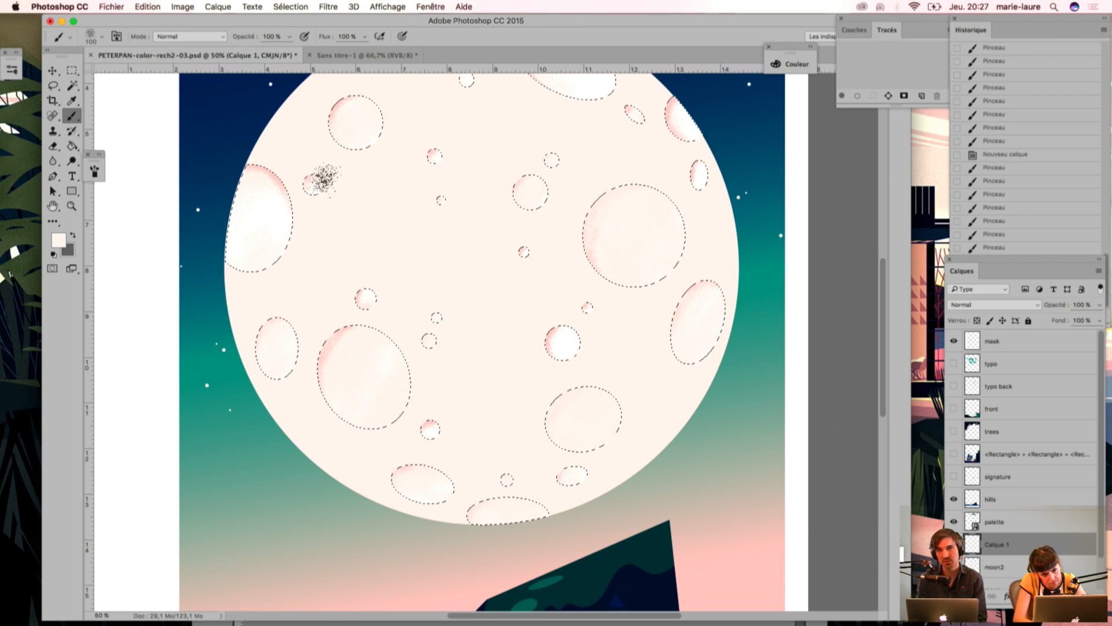
scroll(396, 194, up, 3)
drag(601, 151, 599, 81)
mouse_move(437, 126)
mouse_down()
mouse_move(363, 114)
mouse_move(312, 173)
mouse_up()
mouse_move(235, 256)
mouse_down()
mouse_move(300, 269)
mouse_move(251, 345)
mouse_up()
Step: Move the new grain layer below moon2, paint cream over the remaining small craters and deselect them
drag(1018, 554, 1018, 574)
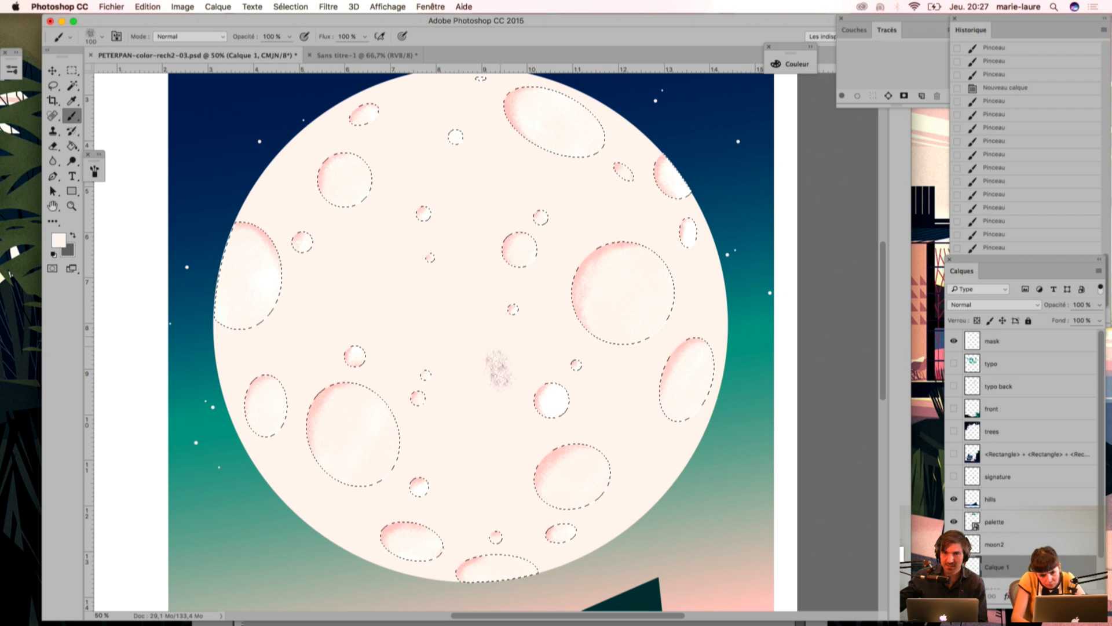
mouse_move(571, 403)
mouse_down()
mouse_move(559, 424)
mouse_move(552, 392)
mouse_up()
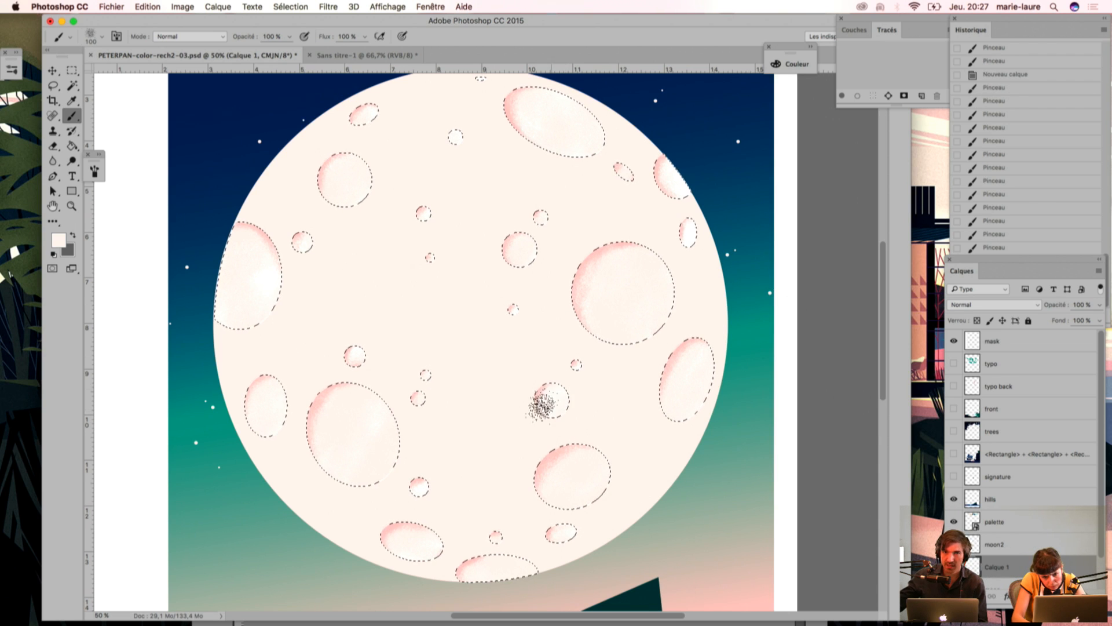
drag(682, 241, 700, 199)
drag(438, 262, 427, 210)
key(super+minus)
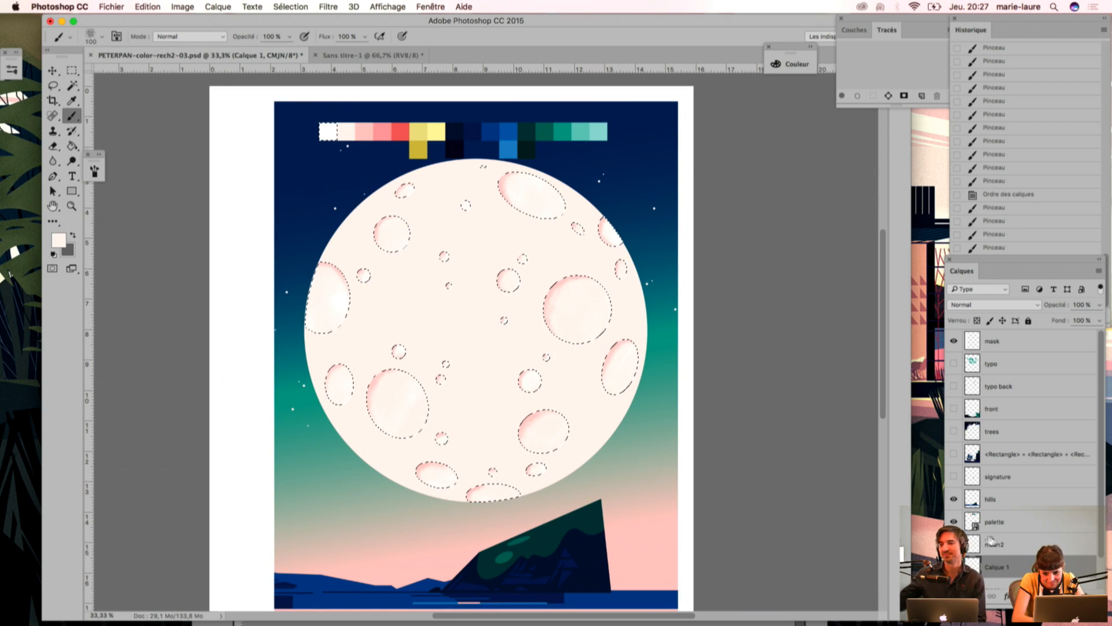
key(super+d)
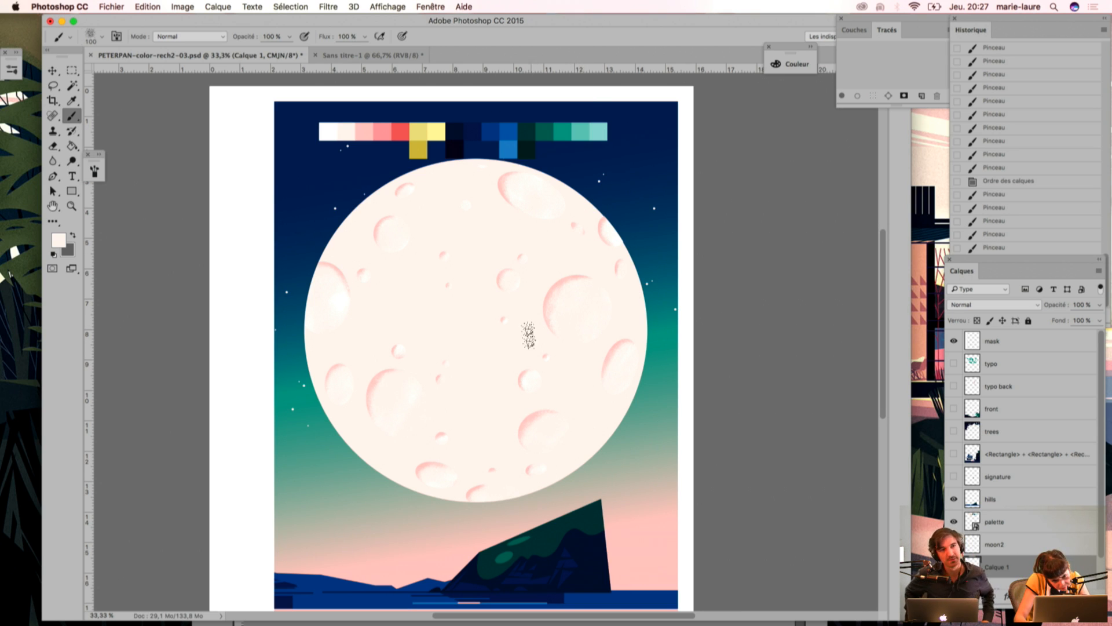
Step: Restore the crater selection, brush more cream grain over the craters and check the result with the selection outlines hidden
key(z)
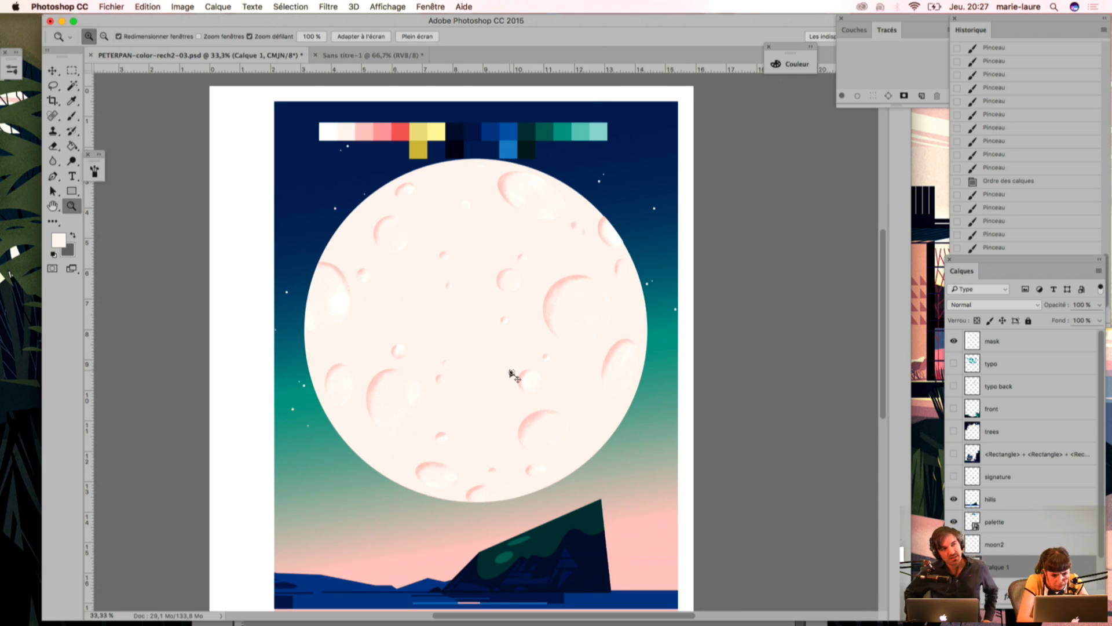
key(super+shift+d)
key(b)
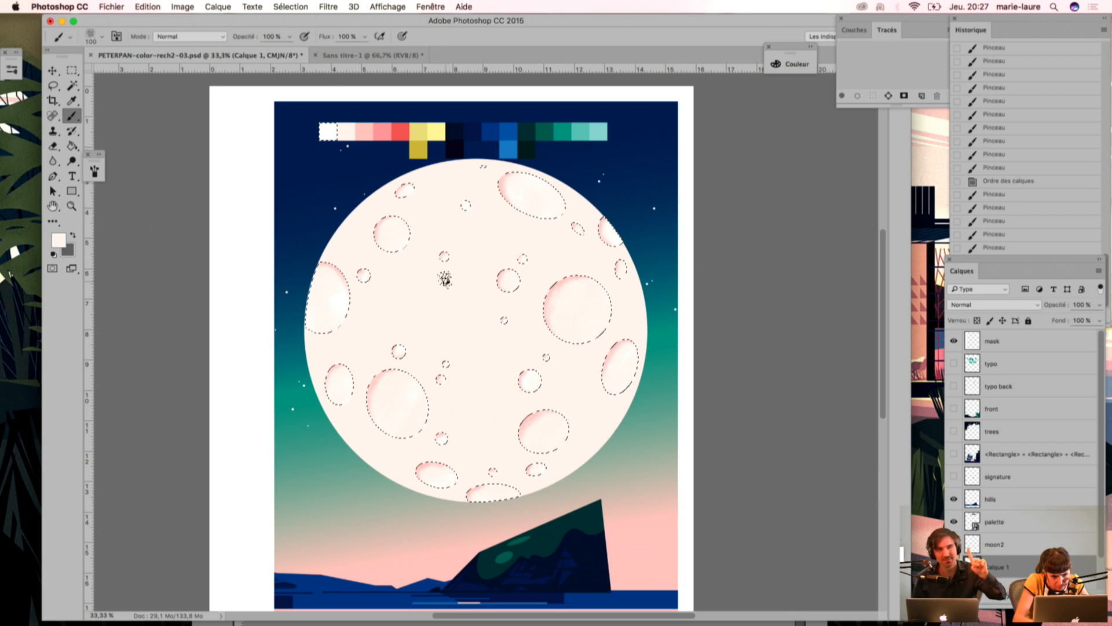
mouse_move(461, 282)
mouse_down()
mouse_move(452, 314)
mouse_move(517, 317)
mouse_move(489, 355)
mouse_move(541, 368)
mouse_move(523, 393)
mouse_move(543, 385)
mouse_move(513, 411)
mouse_up()
key(super+h)
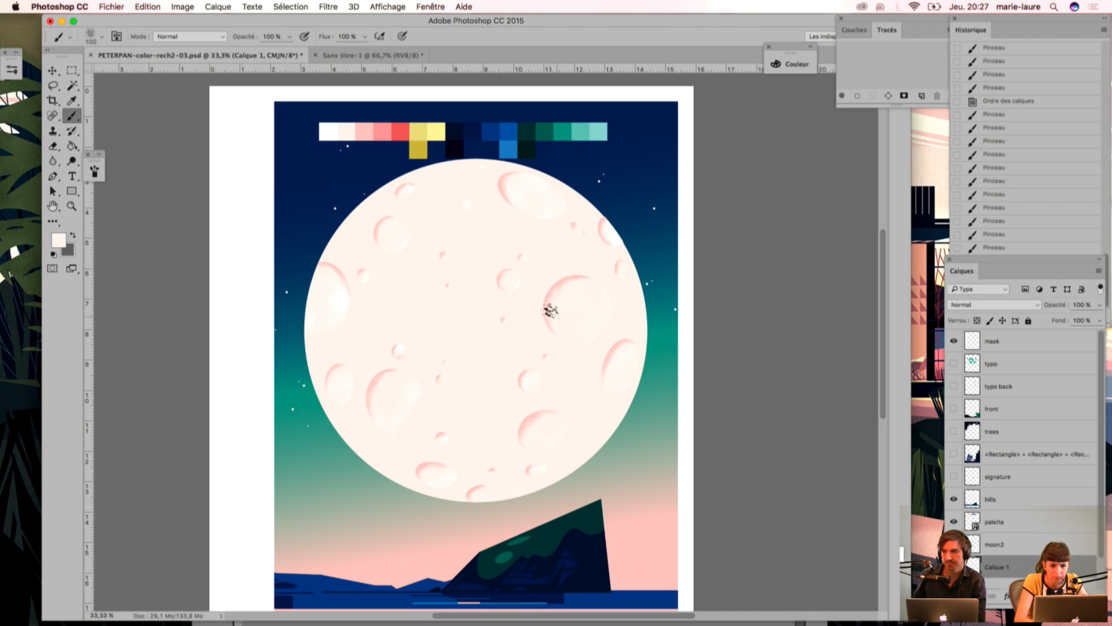
key(super+h)
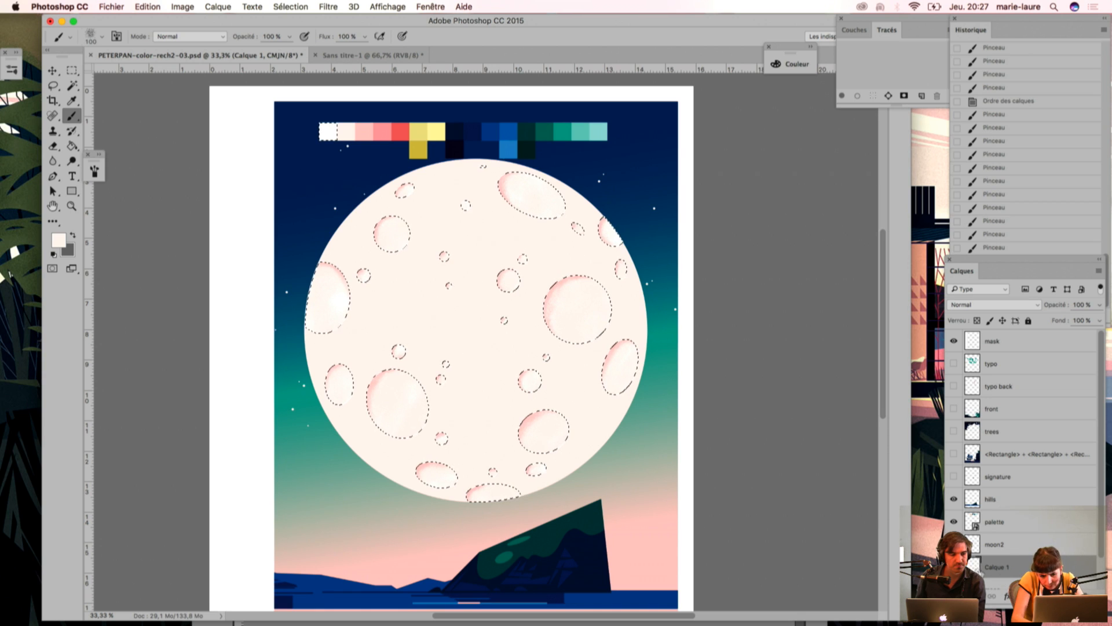
Step: Dab cream grain on the small crater at the moon's upper right and compare with the grain layer off and on
drag(606, 362, 629, 382)
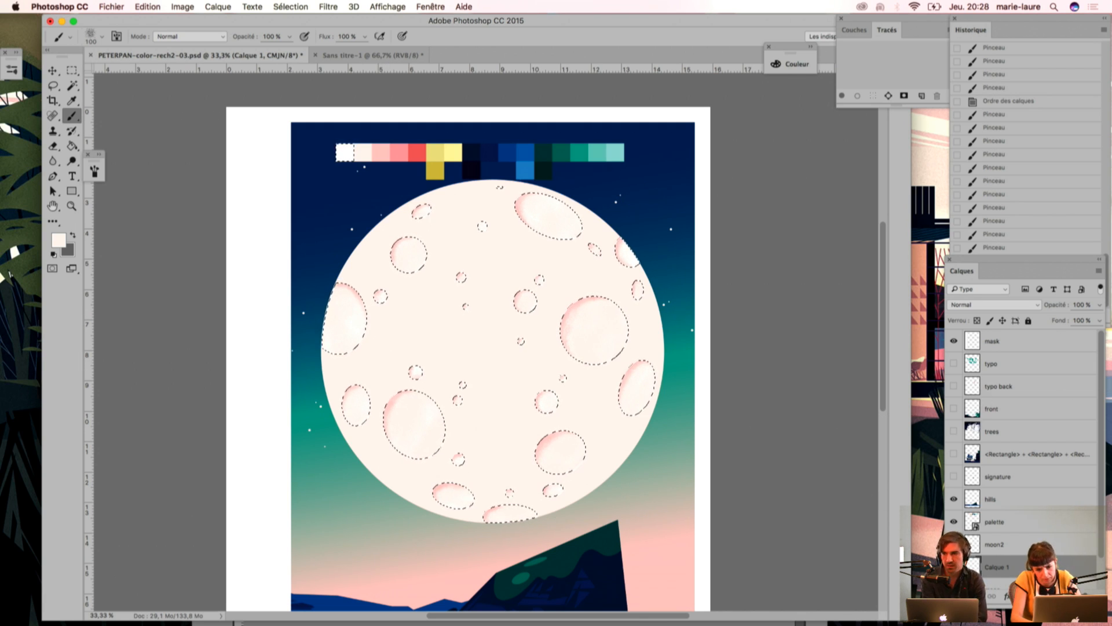
click(953, 520)
click(597, 252)
click(608, 258)
click(603, 260)
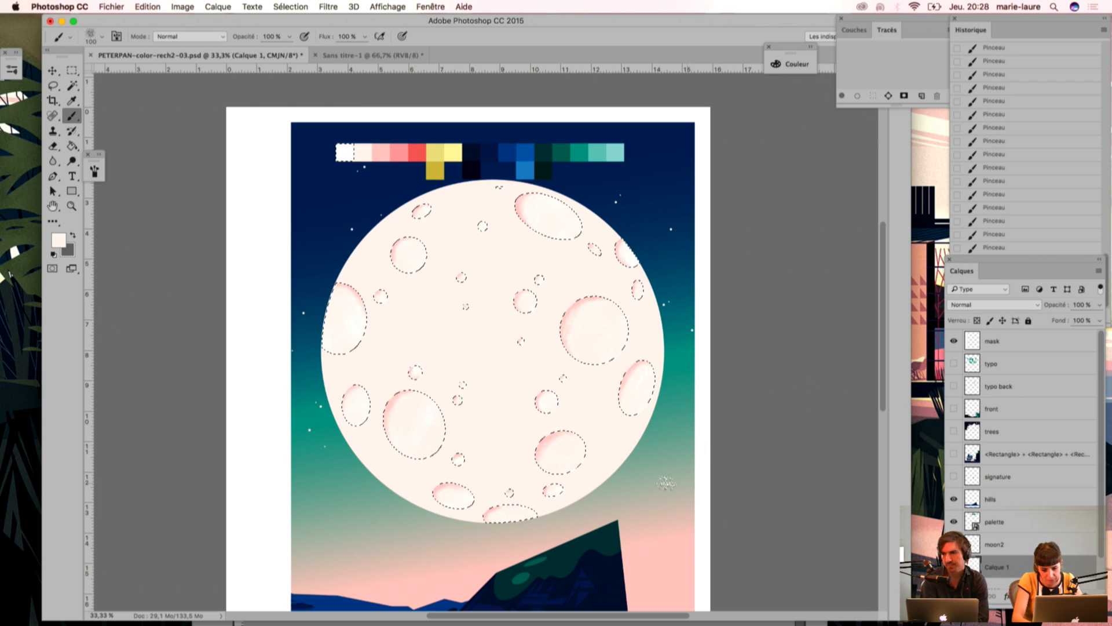
click(953, 567)
click(954, 567)
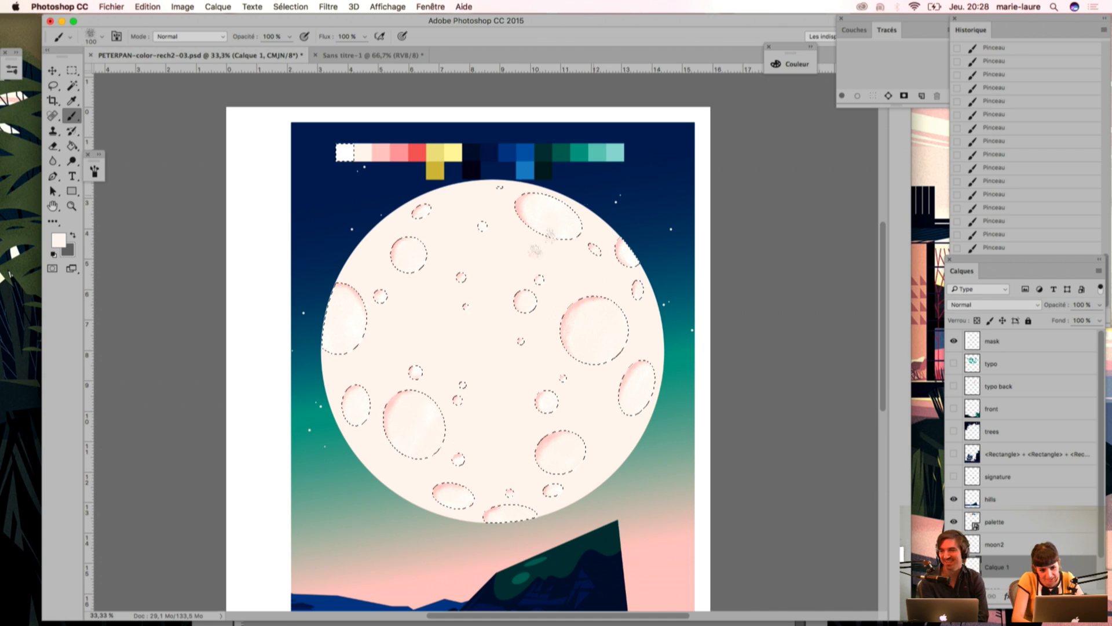
Step: Sample the white palette swatch, paint white grain inside the large right crater's lower-right rim and deselect the craters
key(super+h)
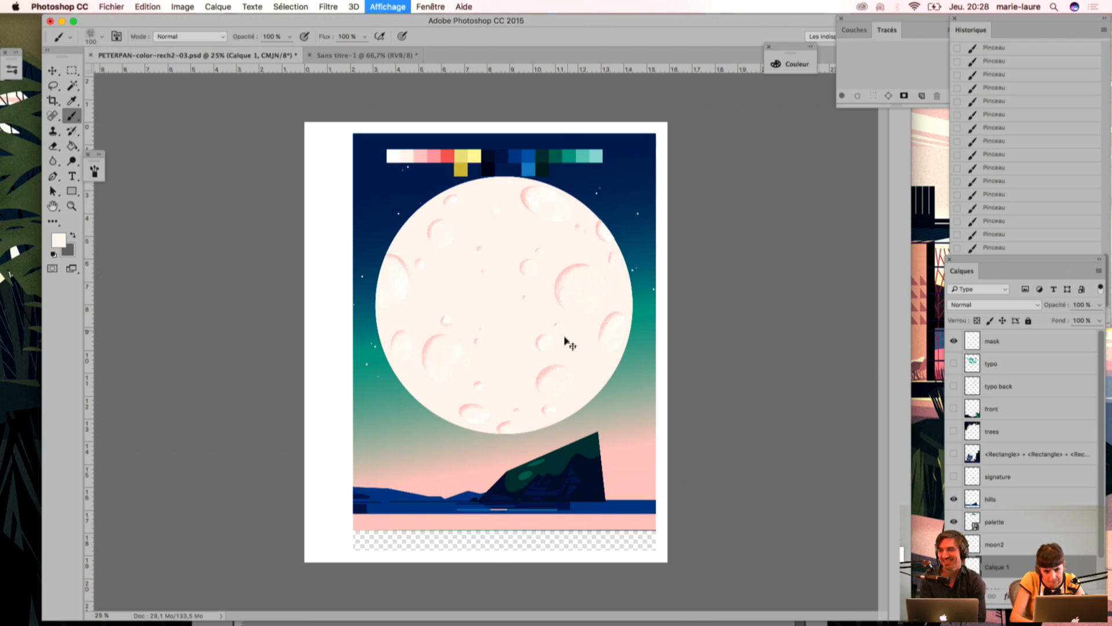
key(super+plus)
drag(442, 192, 438, 239)
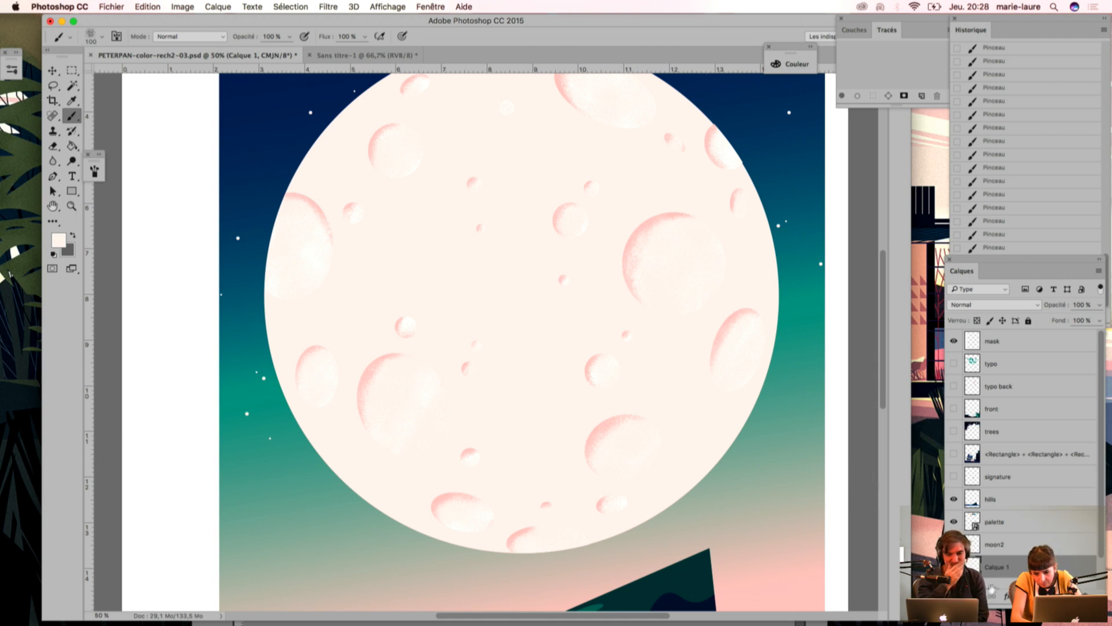
key(super+h)
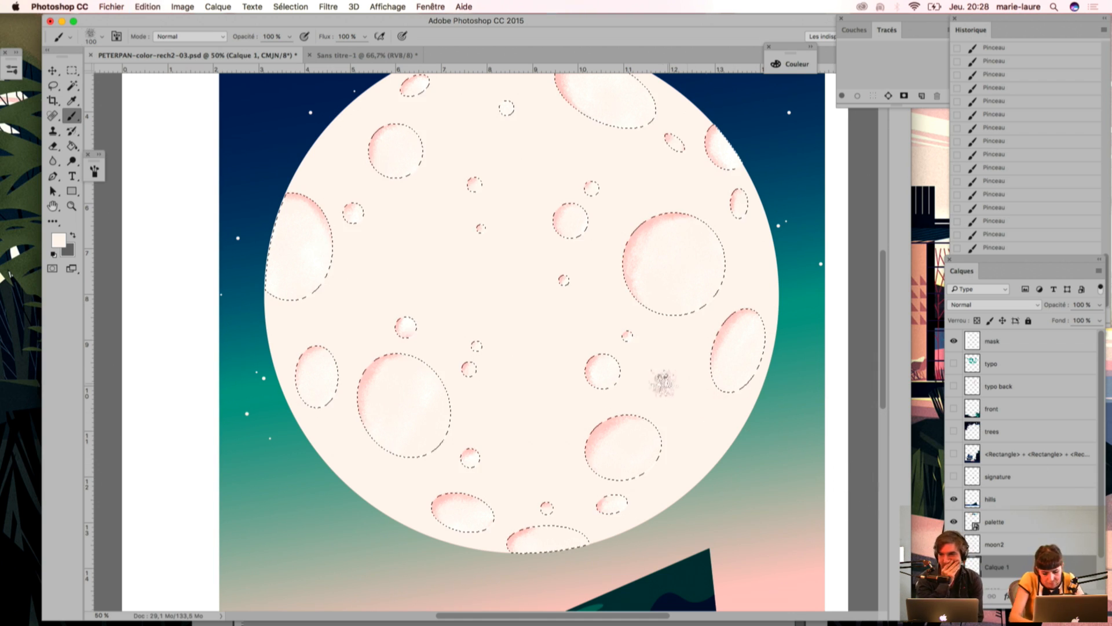
key(i)
drag(415, 198, 482, 389)
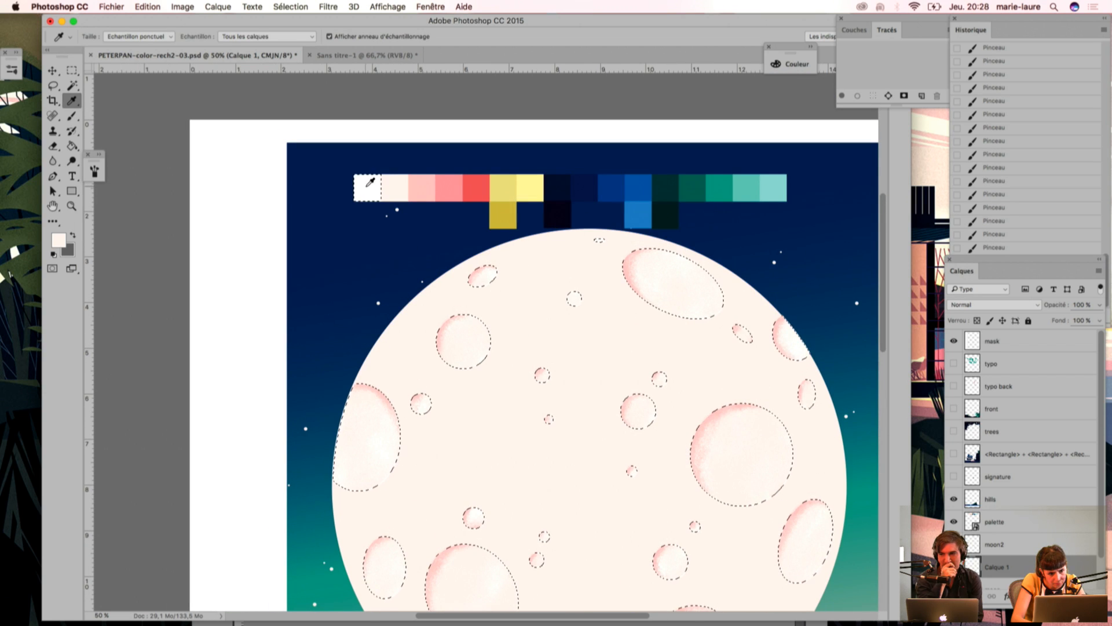
click(370, 184)
key(b)
drag(724, 522, 652, 431)
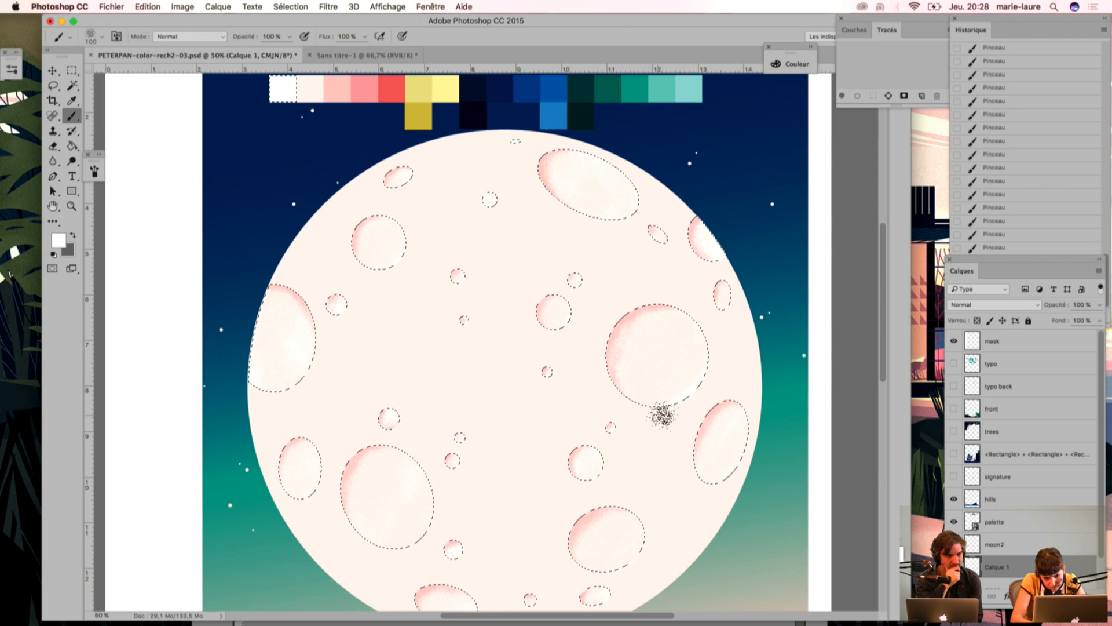
key(super+d)
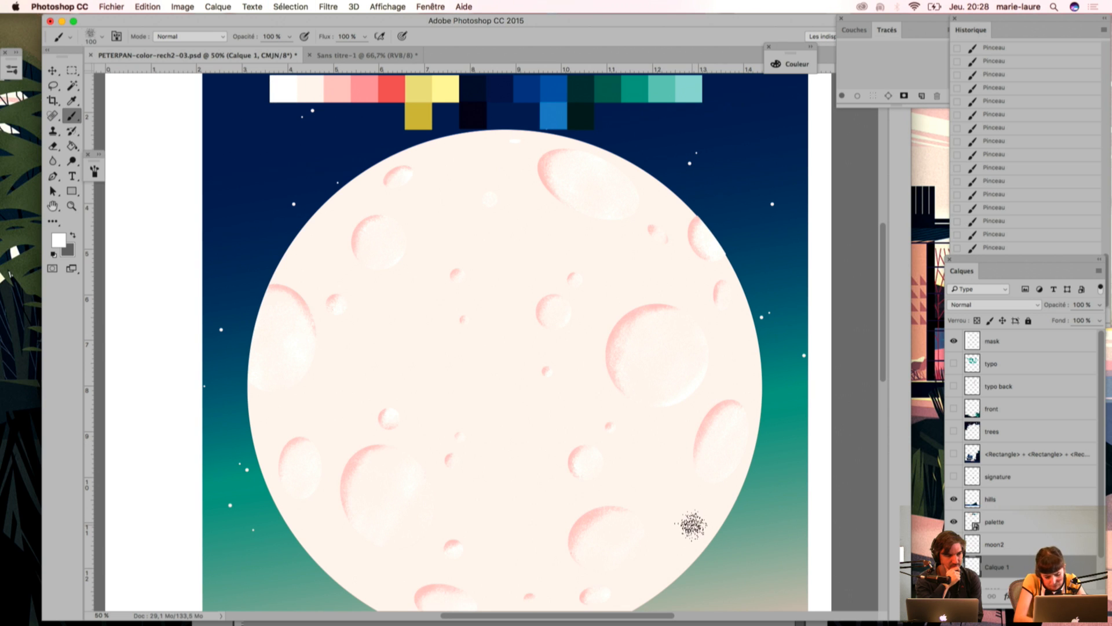
Step: Restore the crater selection and paint white grain along the lower-right sides of the moon's lower craters, checking them unselected
key(super+shift+d)
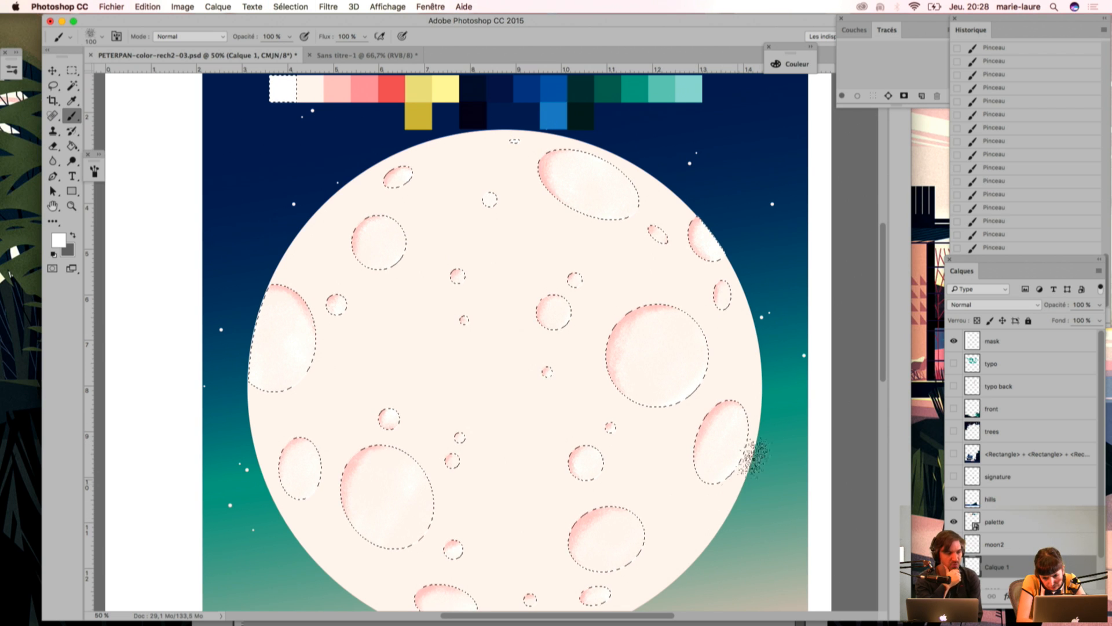
mouse_move(647, 351)
mouse_down()
mouse_move(659, 283)
mouse_move(634, 153)
mouse_up()
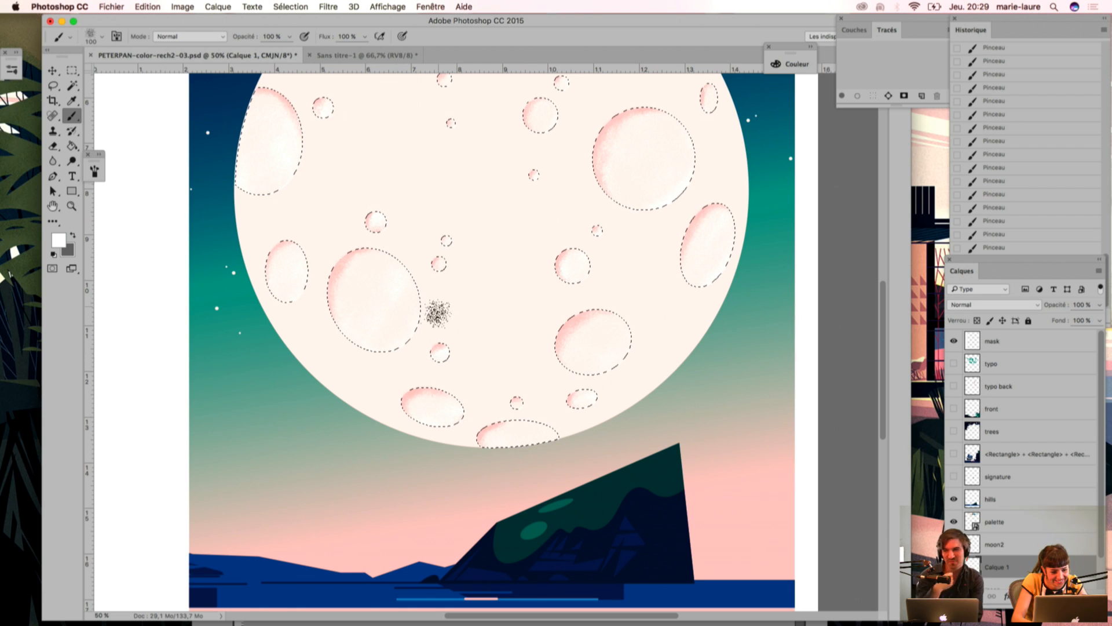
key(super+d)
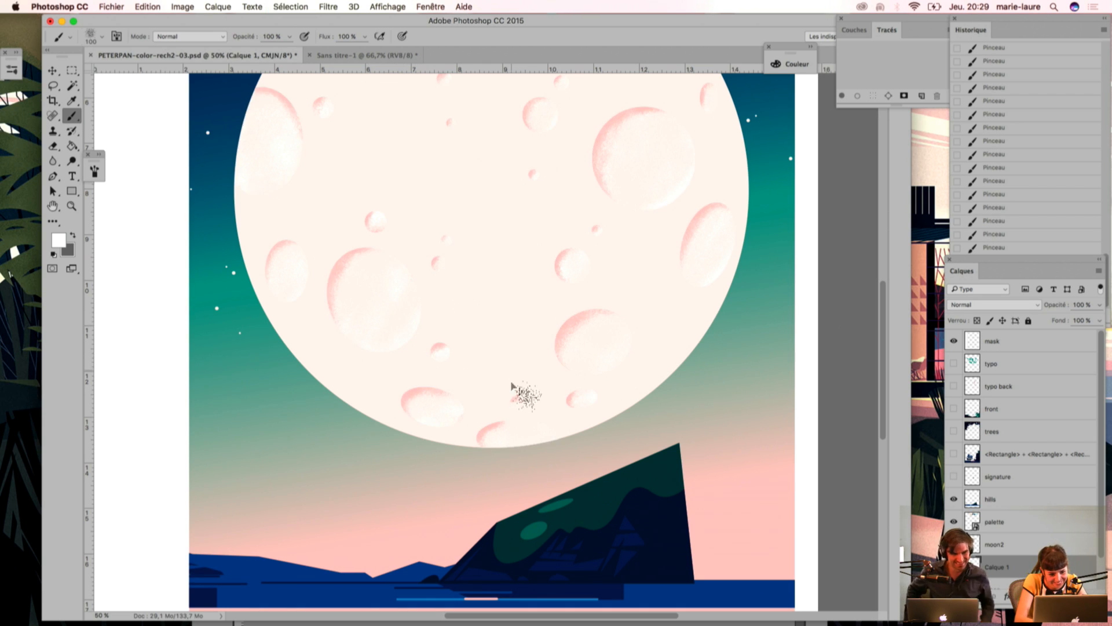
key(super+shift+d)
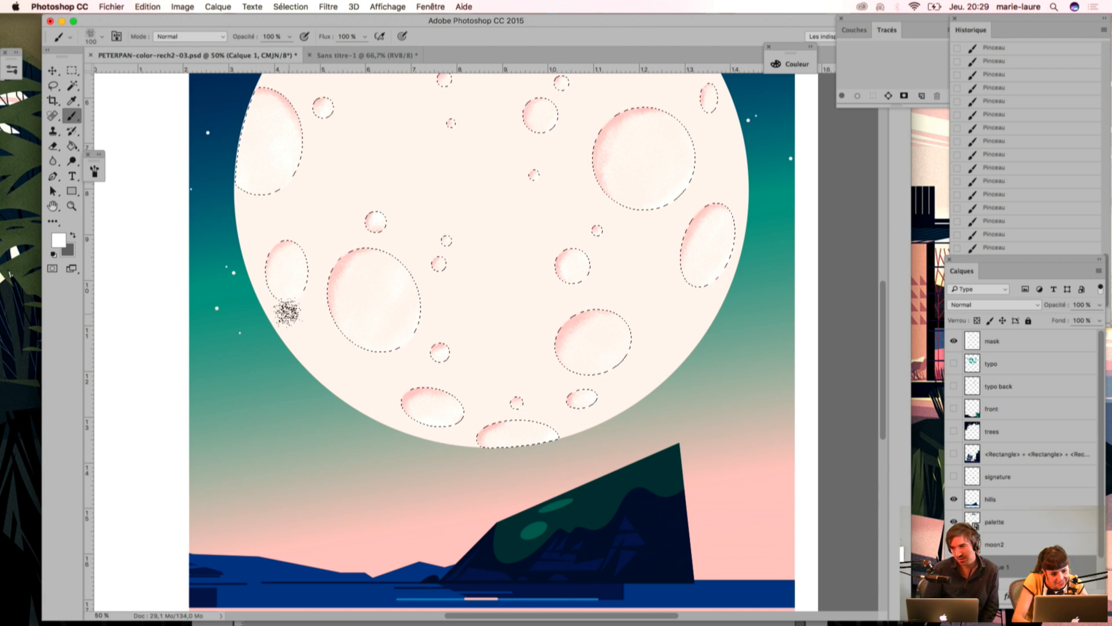
scroll(291, 288, up, 3)
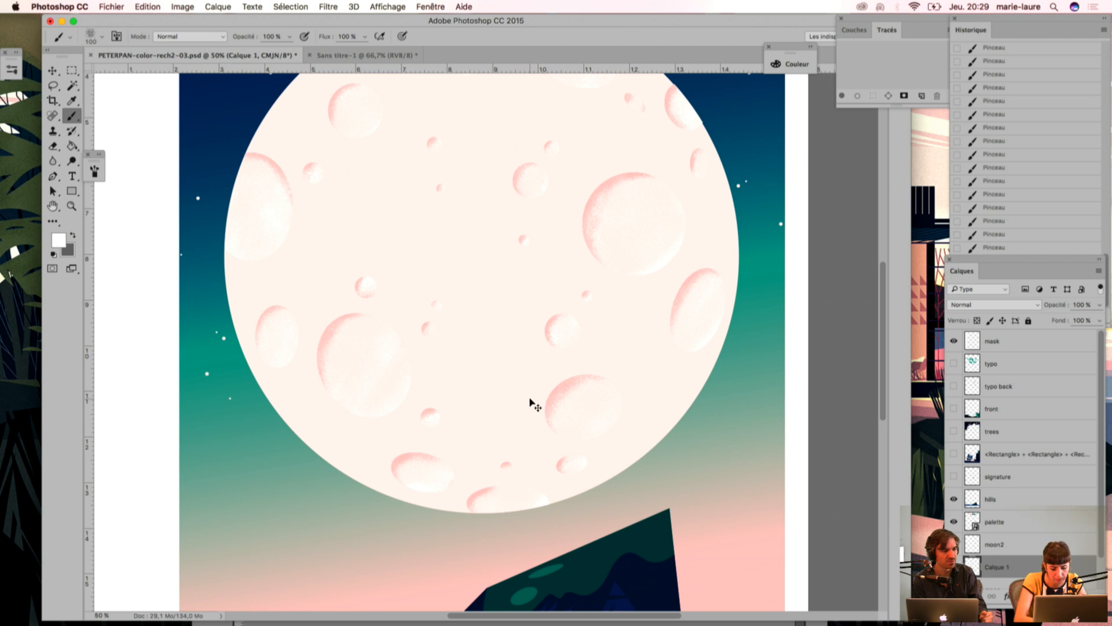
Step: Bring back the crater selection, add white grain to the upper craters and hide the grain layer for comparison
key(super+z)
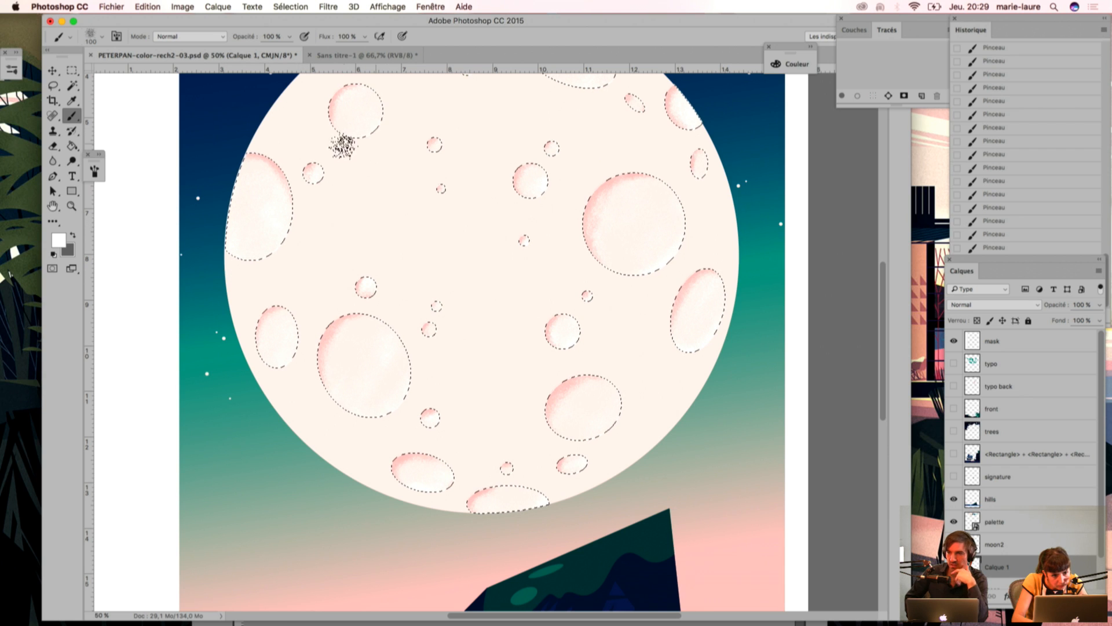
scroll(414, 189, up, 3)
scroll(415, 189, right, 1)
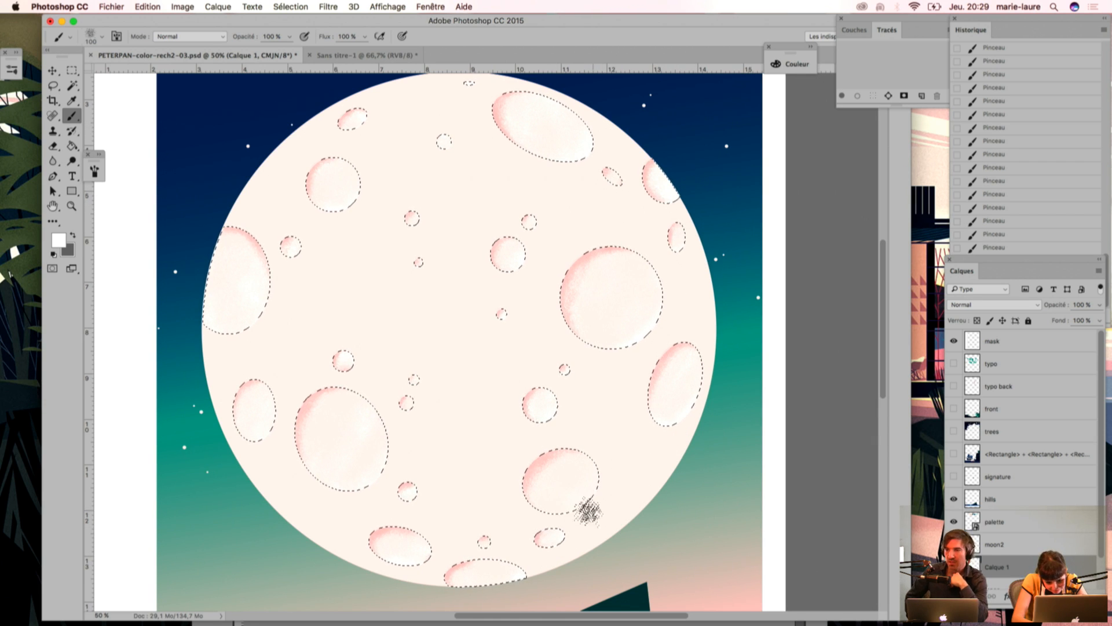
drag(544, 324, 544, 302)
scroll(544, 302, down, 7)
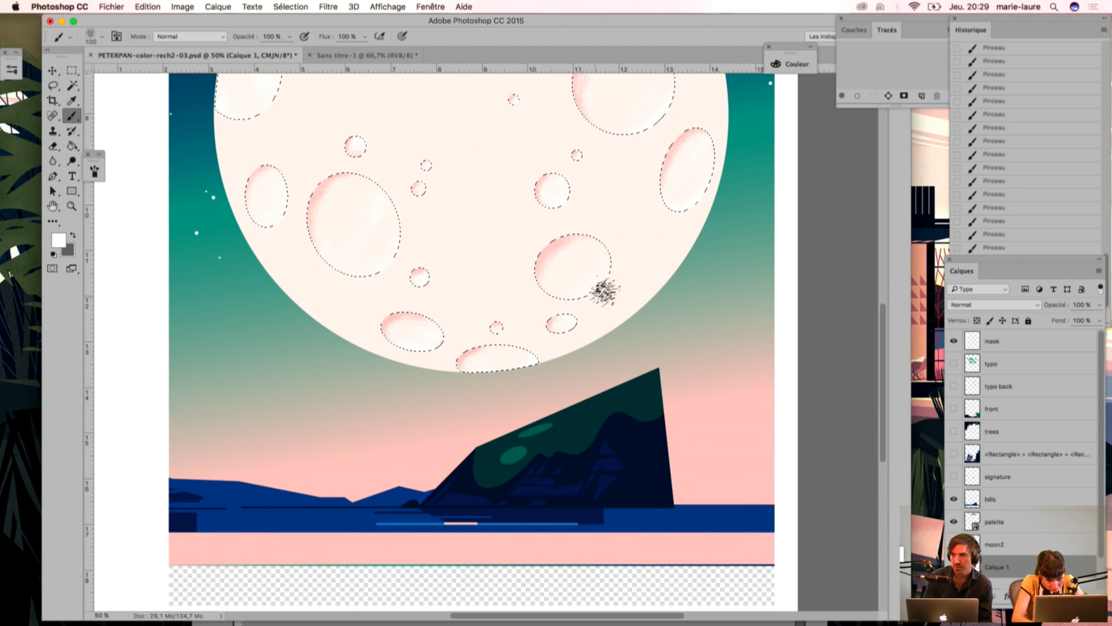
click(954, 567)
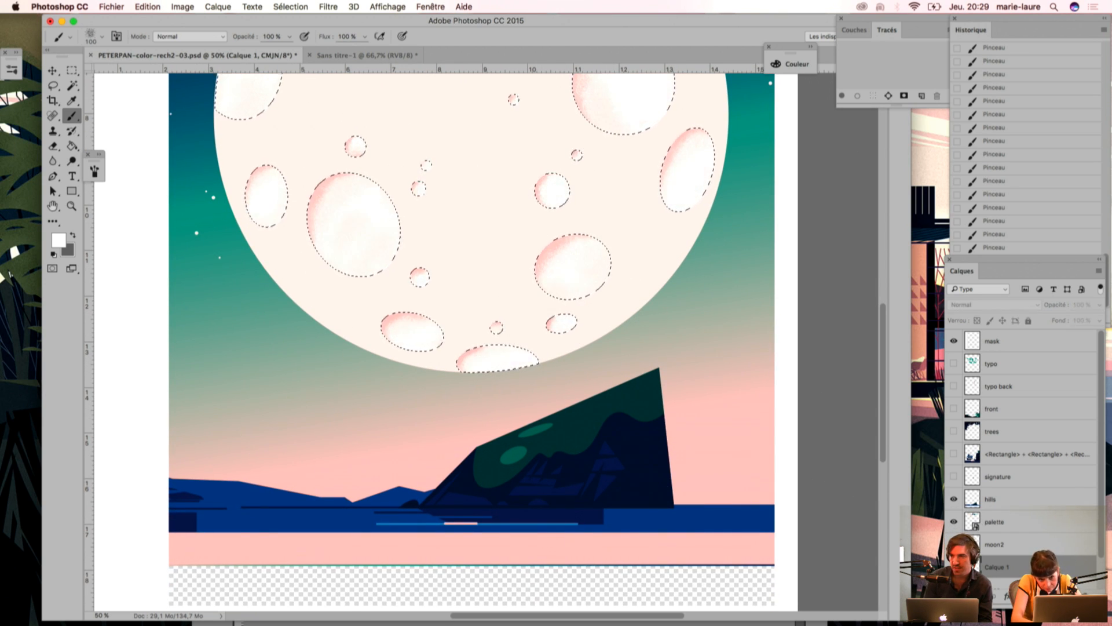
Step: Show the Calque 1 grain layer again, compare the moon2 layer off and on, and make moon2 the active layer
click(954, 567)
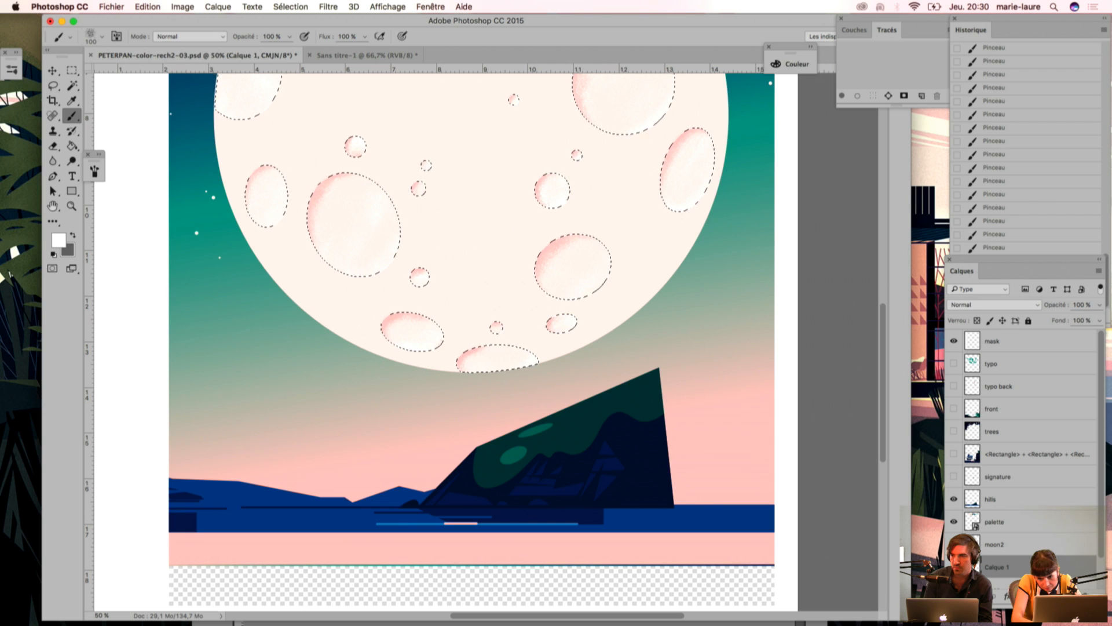
click(954, 547)
click(954, 547)
click(994, 545)
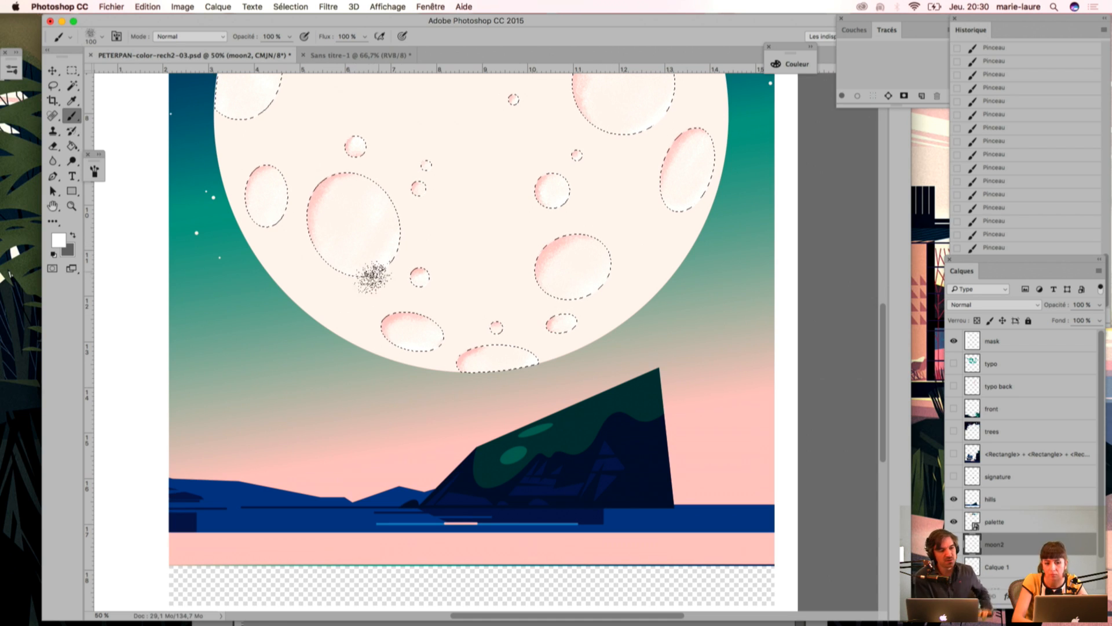
Step: Examine the crater shading across the whole moon and close up on the lower-left craters, with and without selection outlines
key(super+d)
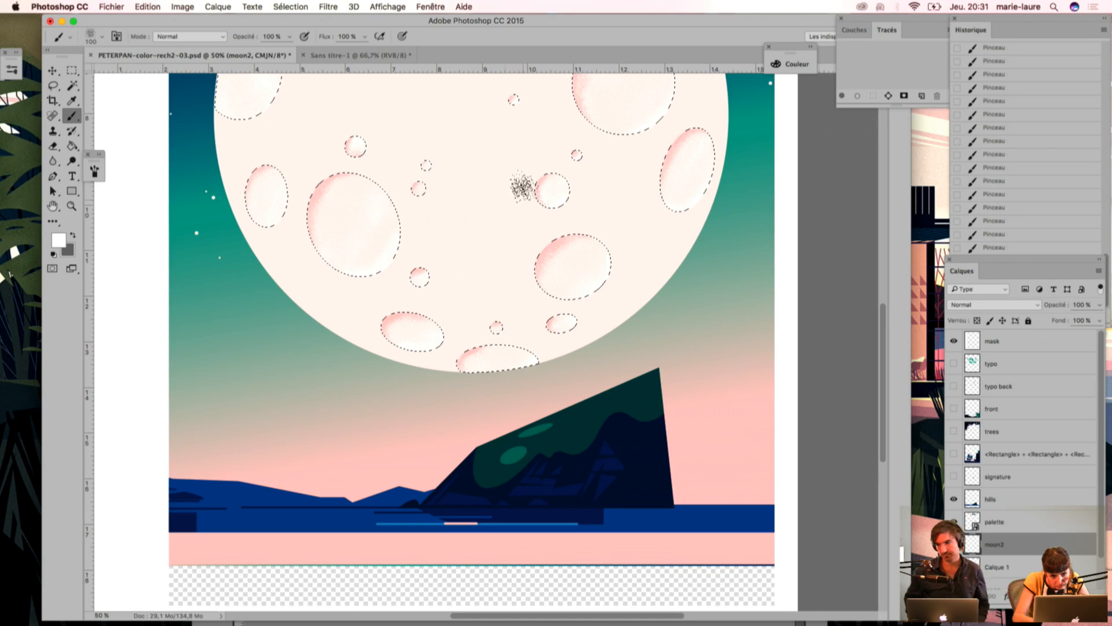
scroll(523, 194, up, 4)
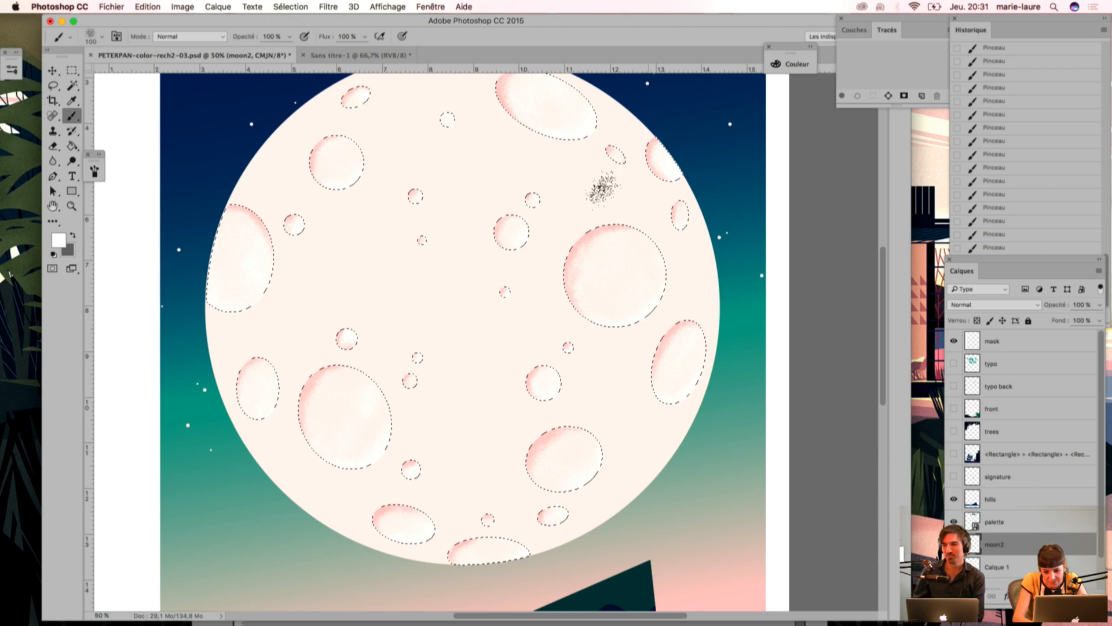
key(super+h)
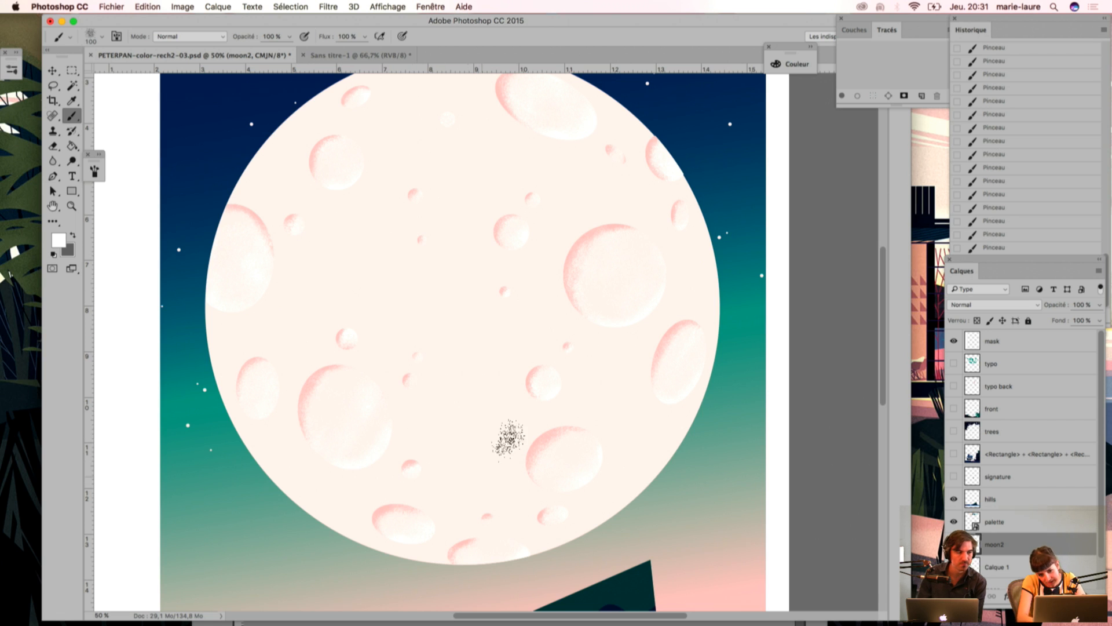
key(super+h)
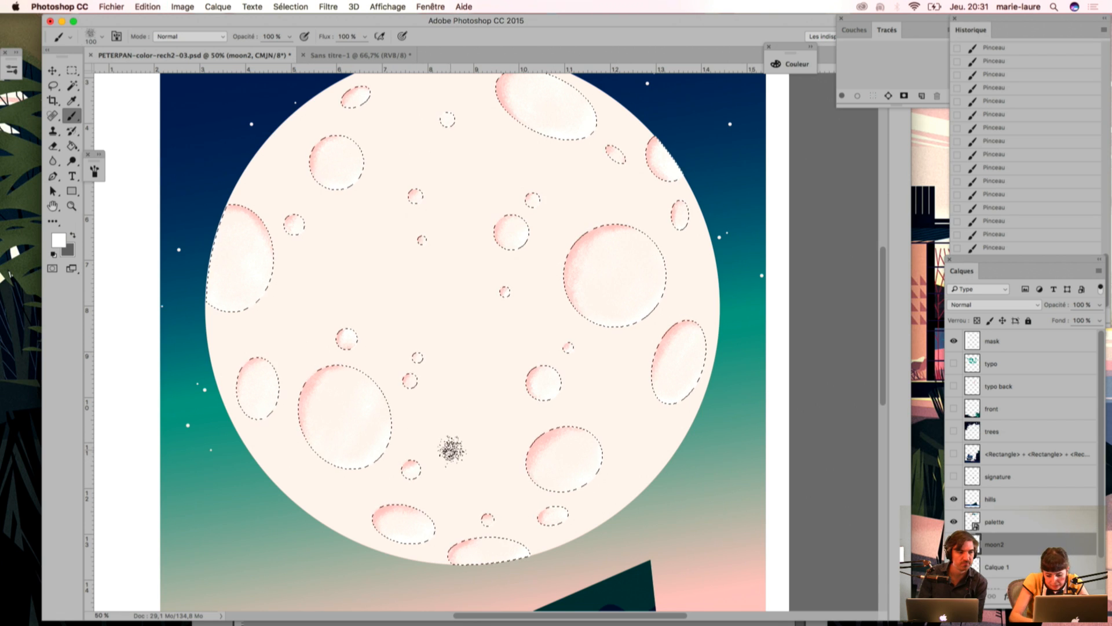
key(super+plus)
key(super+plus)
drag(465, 372, 695, 208)
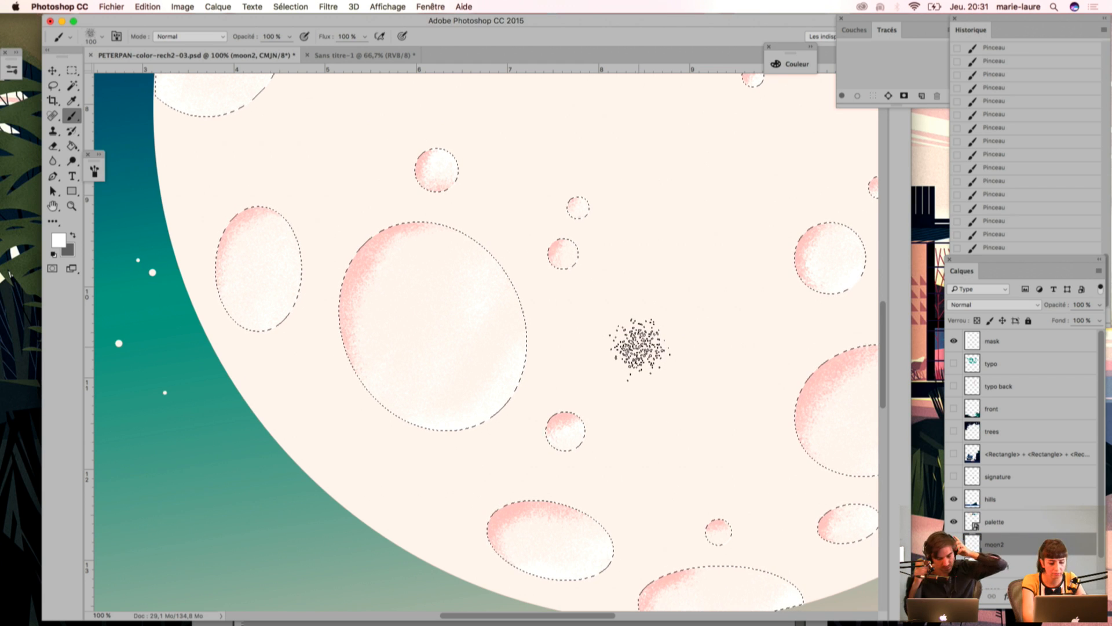
key(super+h)
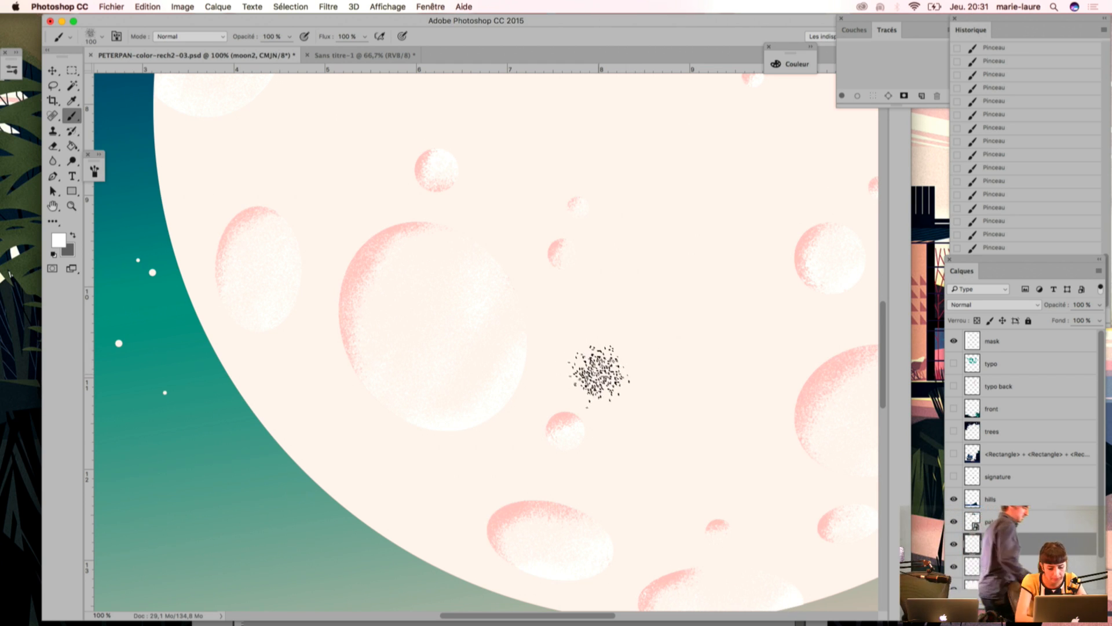
key(super+h)
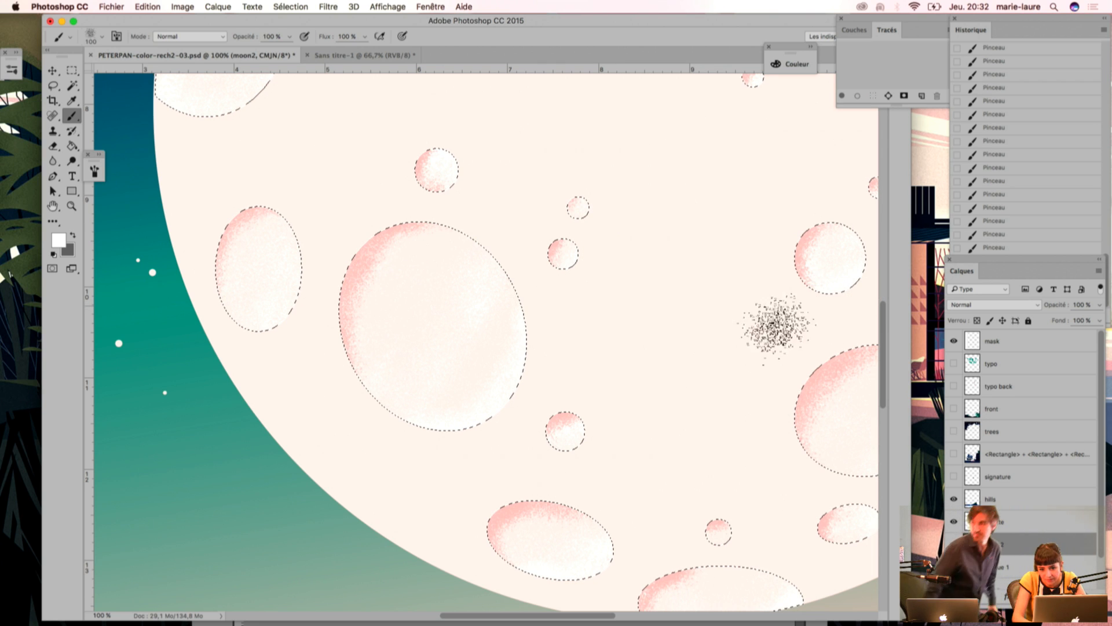
Step: Inspect the grain on the moon's right and upper craters at close range, with the crater selection off and on
drag(668, 195, 512, 337)
drag(774, 313, 662, 337)
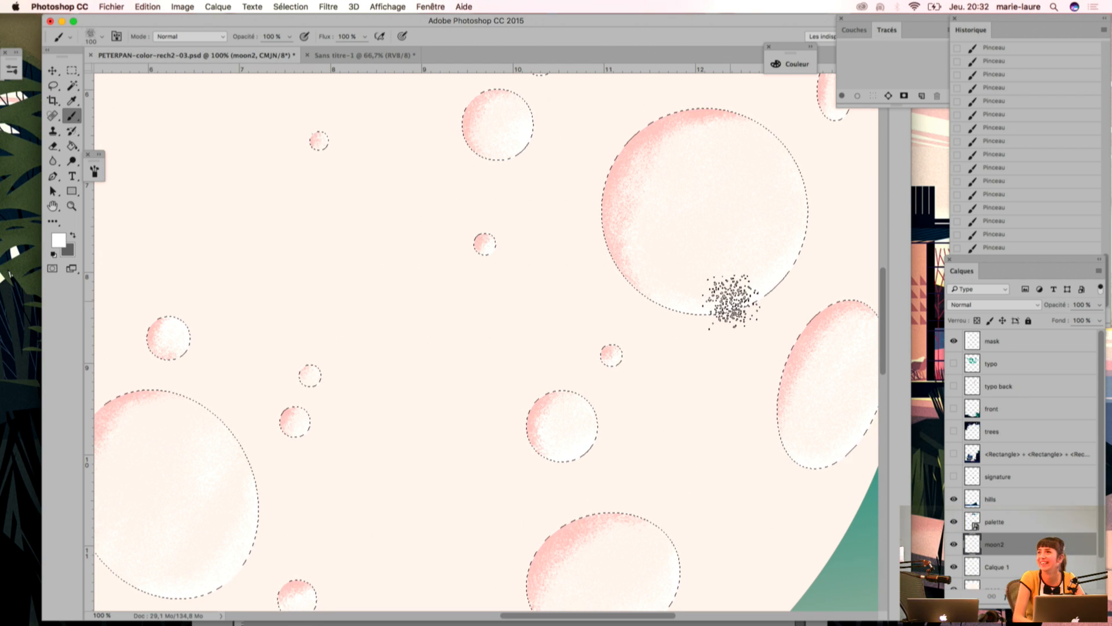
key(space)
mouse_move(378, 197)
mouse_down()
mouse_move(397, 355)
mouse_move(357, 364)
mouse_up()
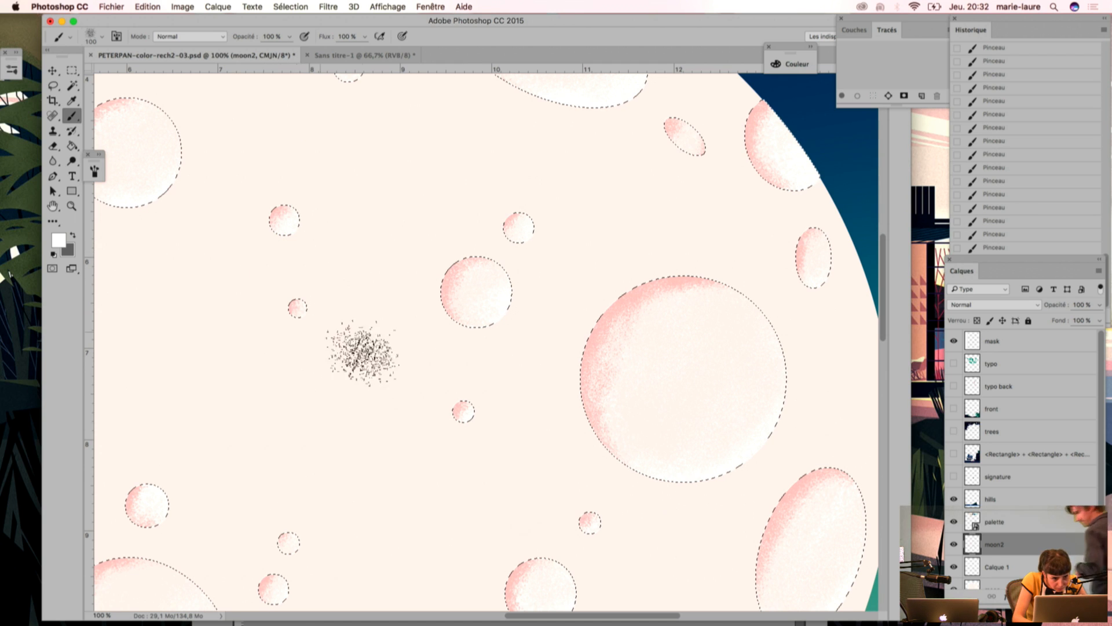
key(super+d)
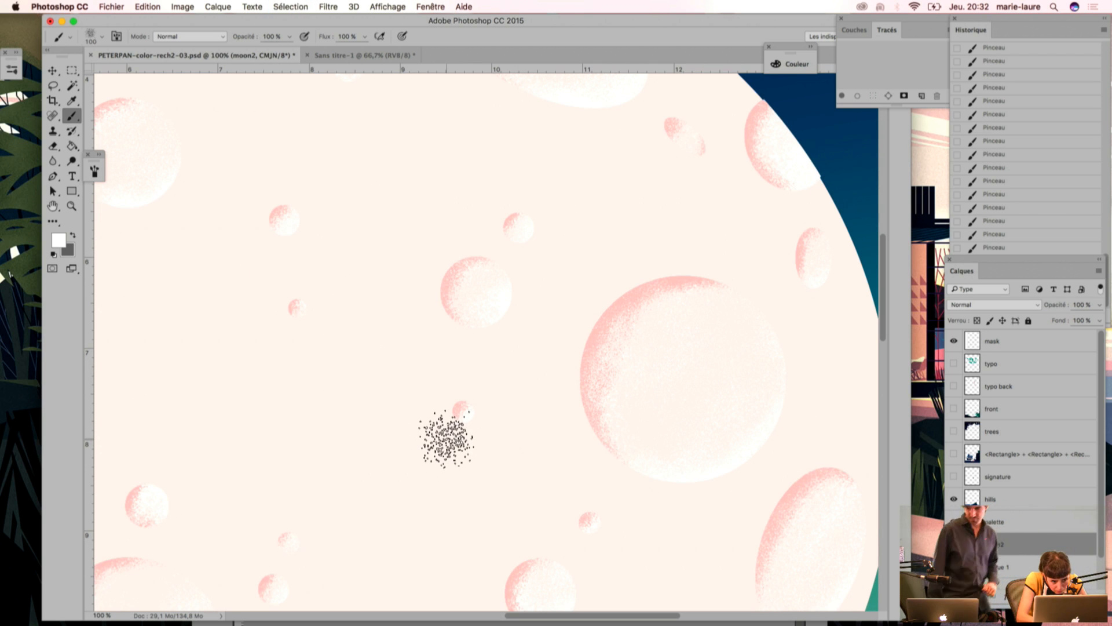
key(super+shift+d)
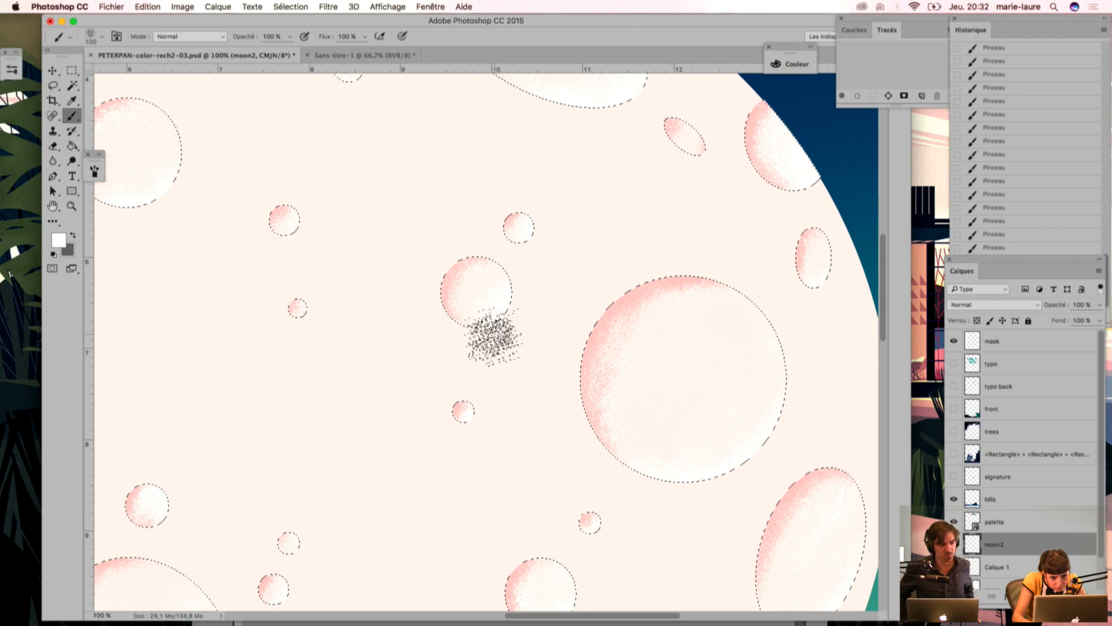
key(super+d)
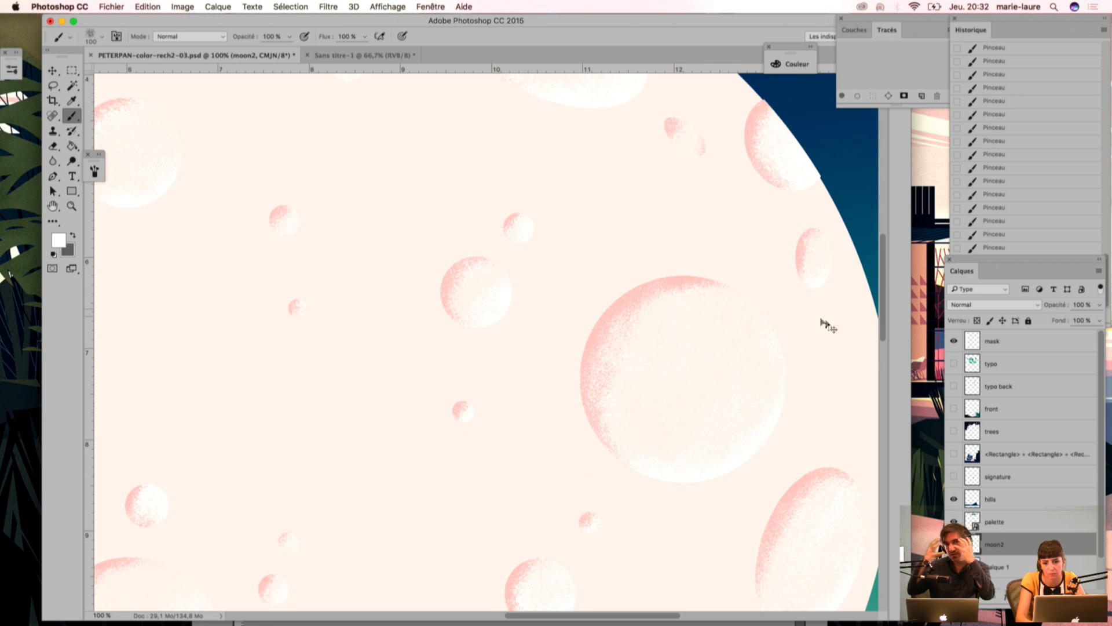
key(super+minus)
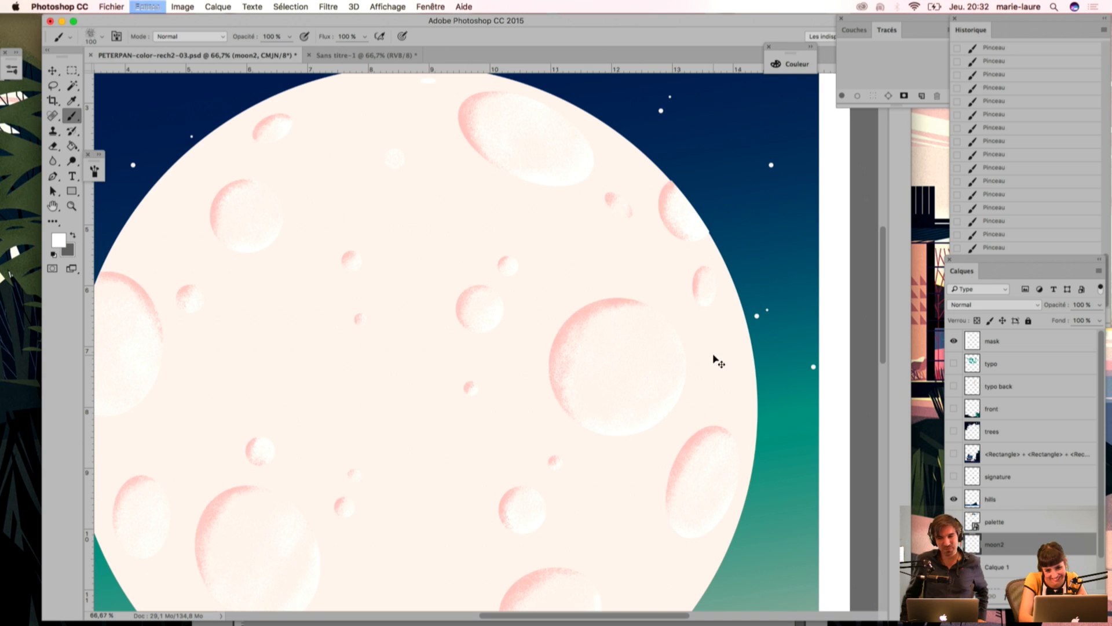
key(super+shift+d)
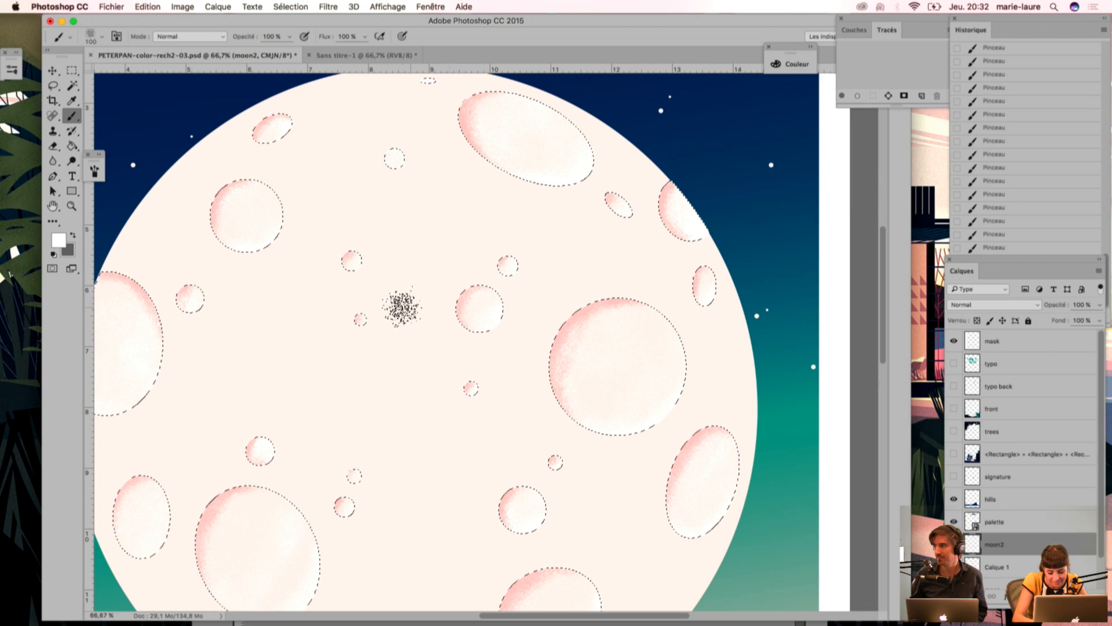
Step: Sample the light pink palette swatch, brush pink grain onto the small crater near the moon's top and hide the selection outlines
key(i)
scroll(402, 236, up, 5)
click(250, 143)
key(b)
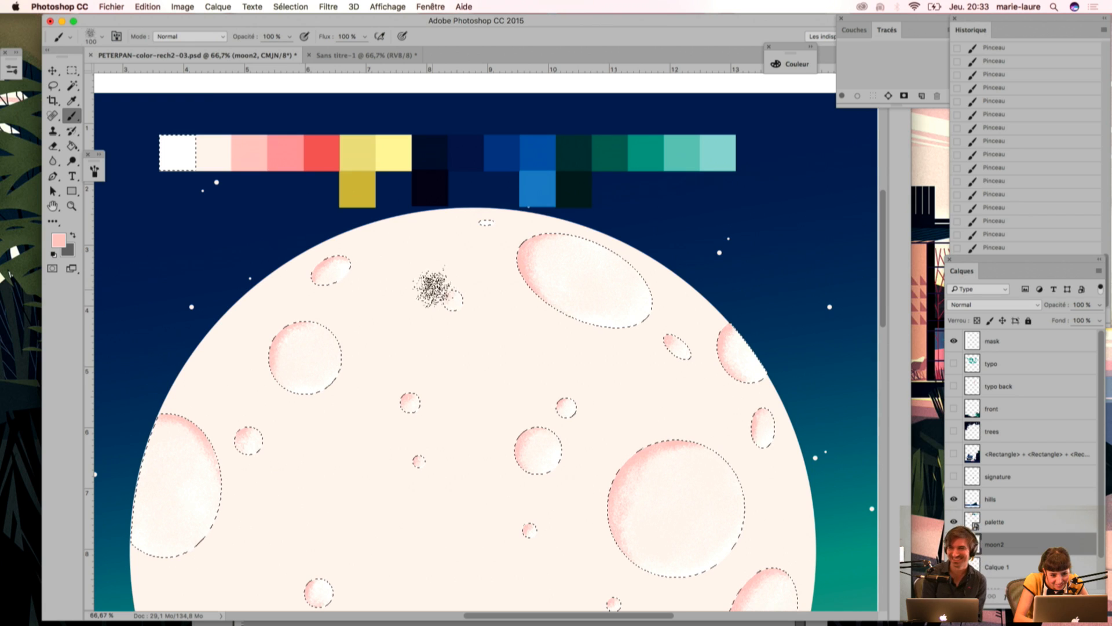
key(super+h)
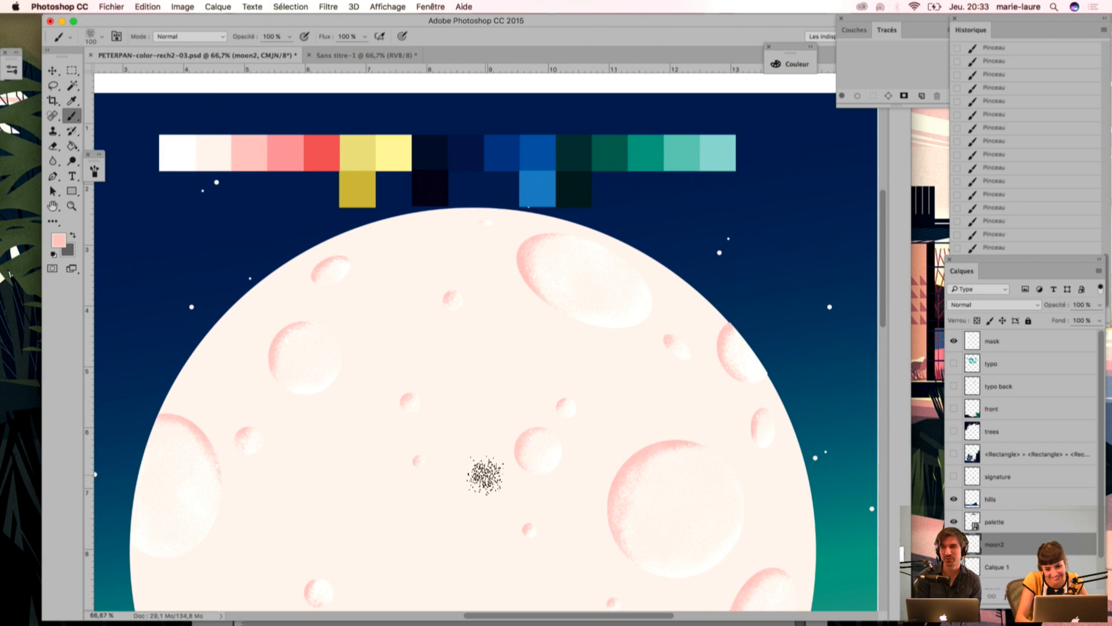
Step: Compare the full moon with the moon2 layer's pink crater shading hidden and shown
key(super+minus)
key(super+minus)
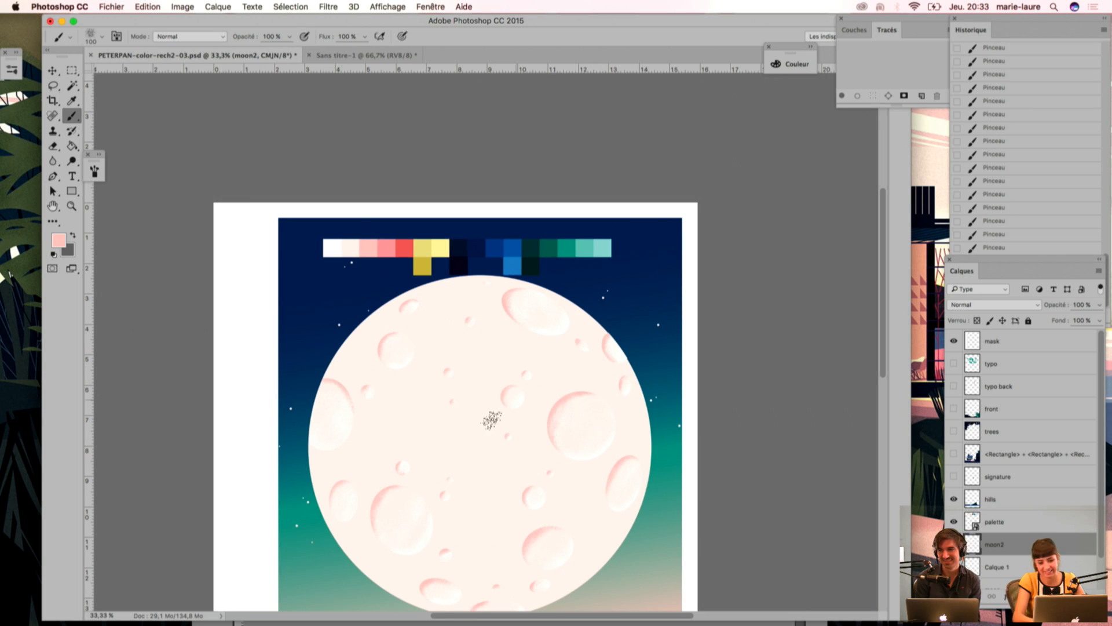
scroll(464, 384, down, 5)
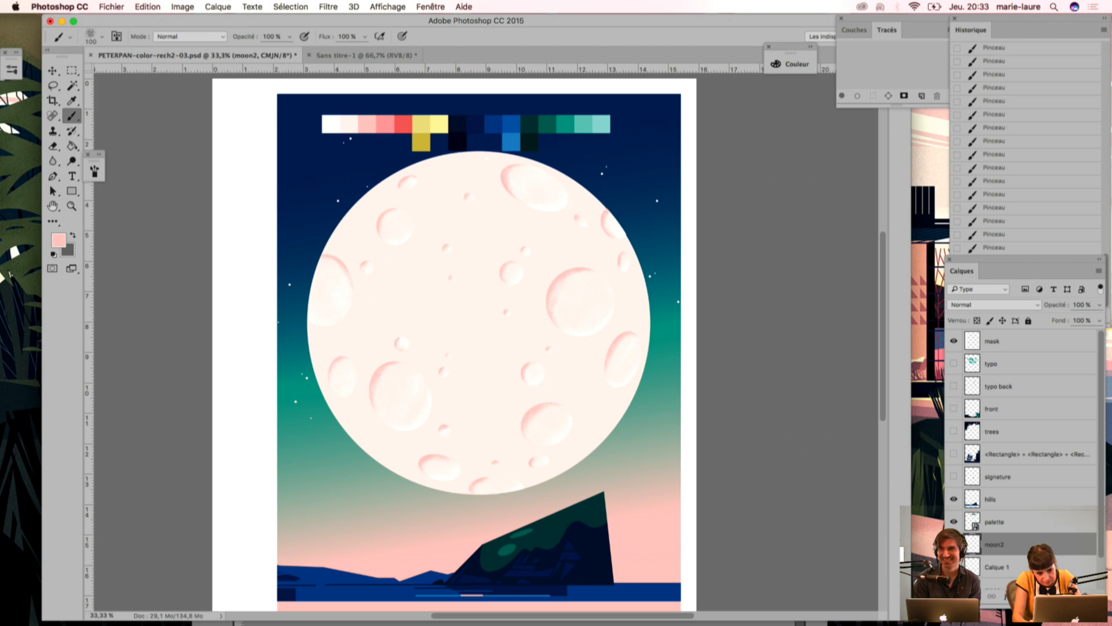
click(954, 545)
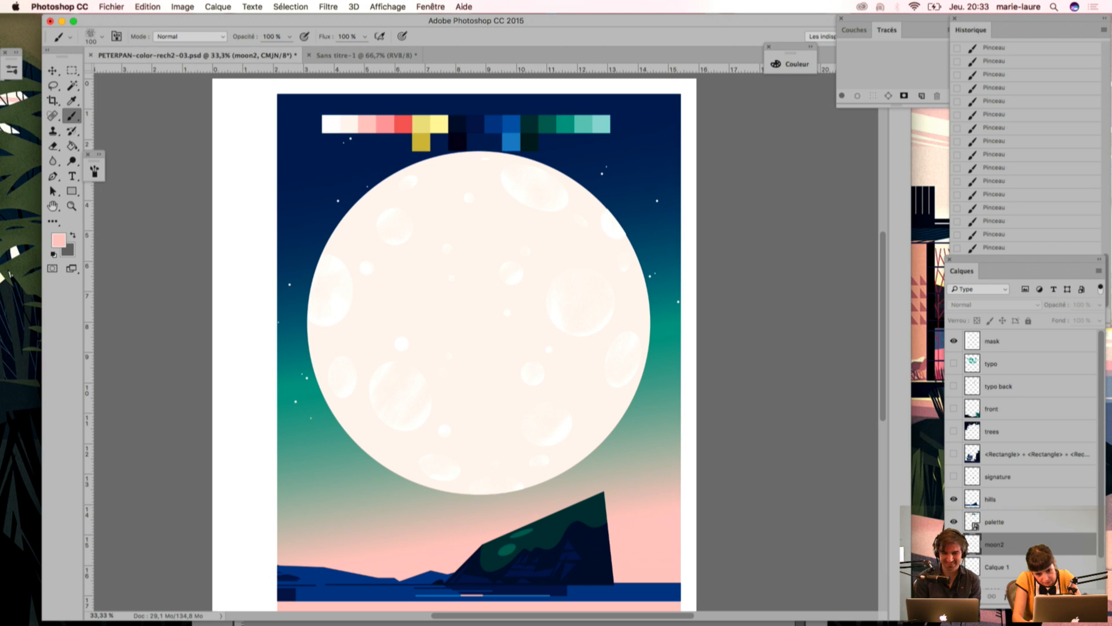
click(954, 544)
click(953, 545)
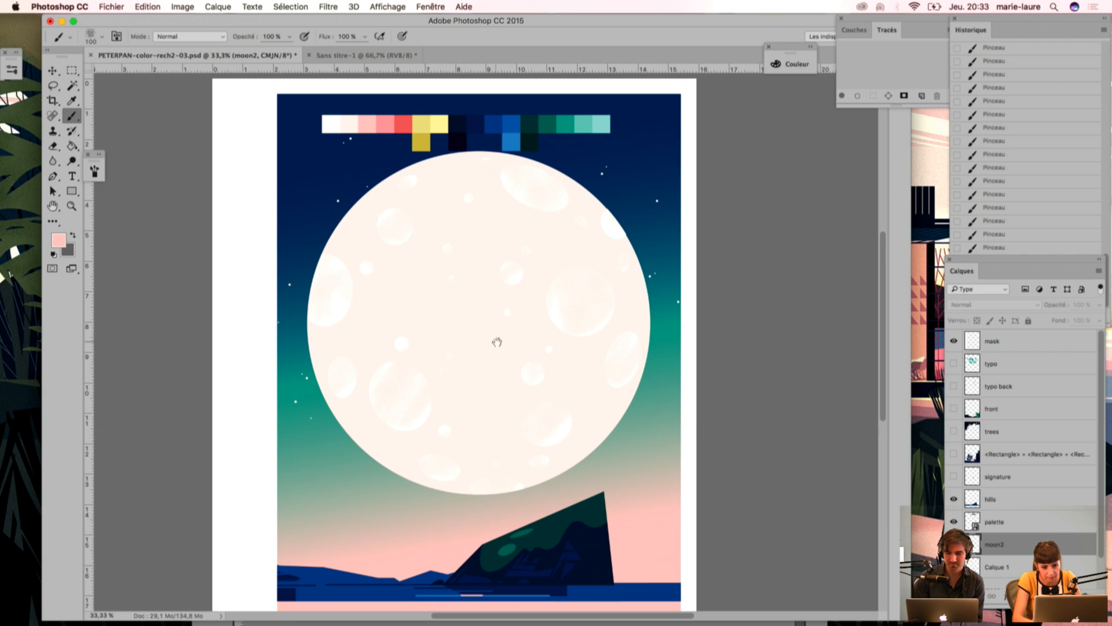
drag(497, 340, 507, 230)
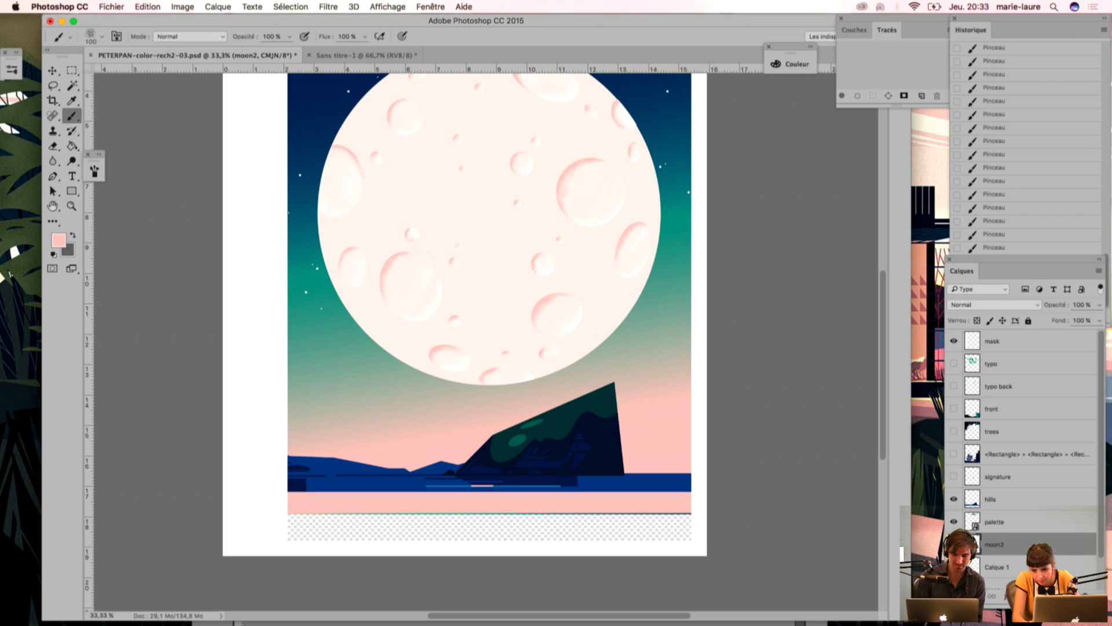
Step: Lower the moon2 layer's opacity to 57% and check the softened crater shading on the whole cover
click(1099, 305)
drag(1099, 318, 1075, 322)
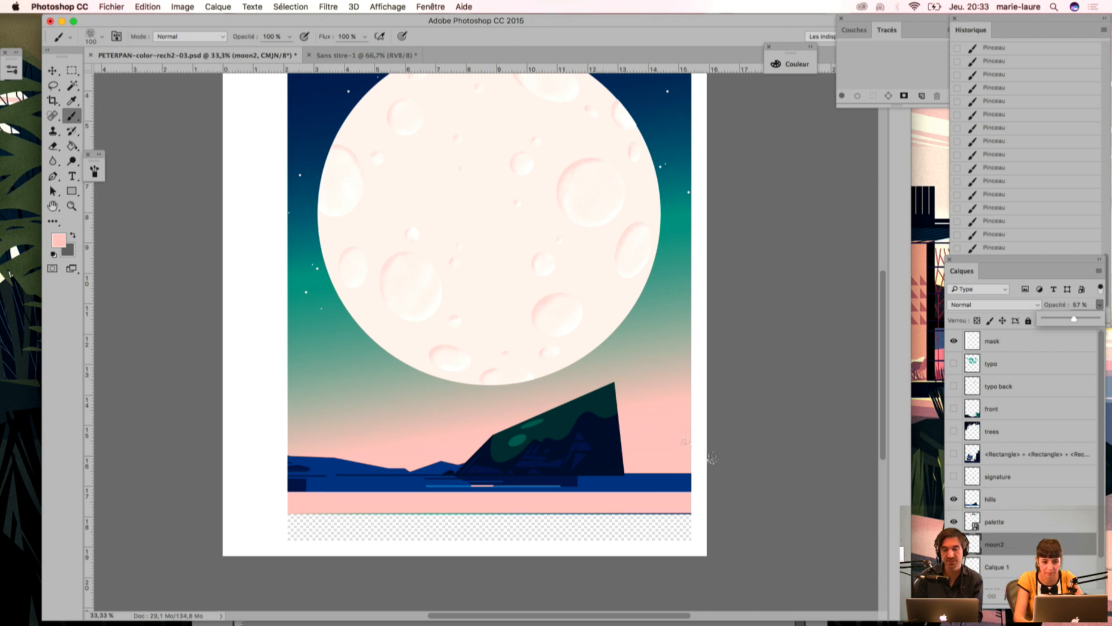
drag(375, 355, 386, 451)
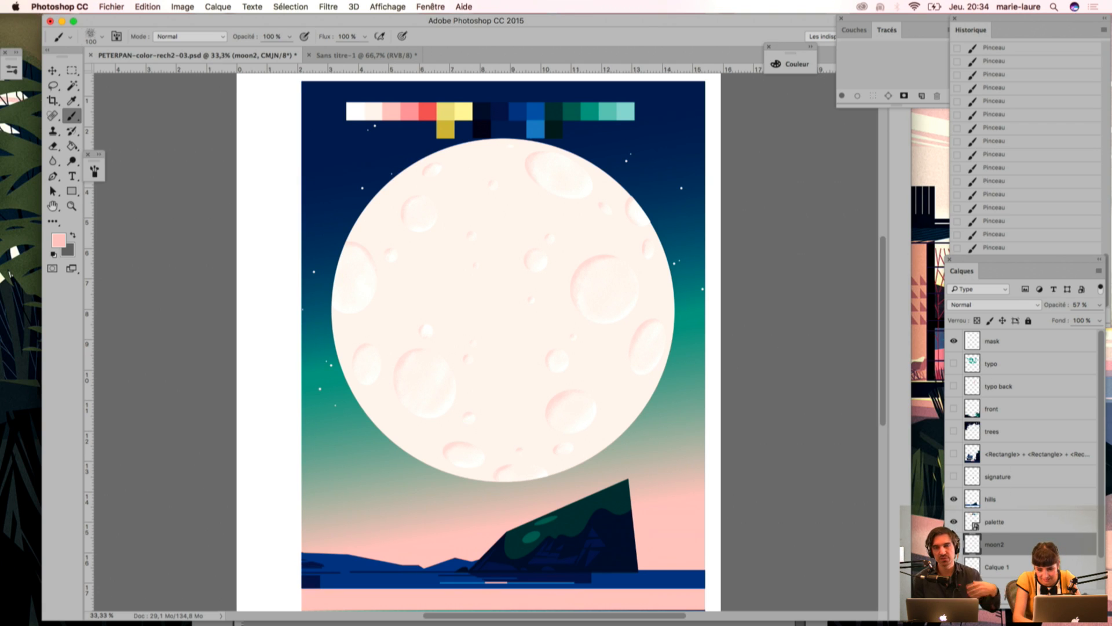
click(954, 544)
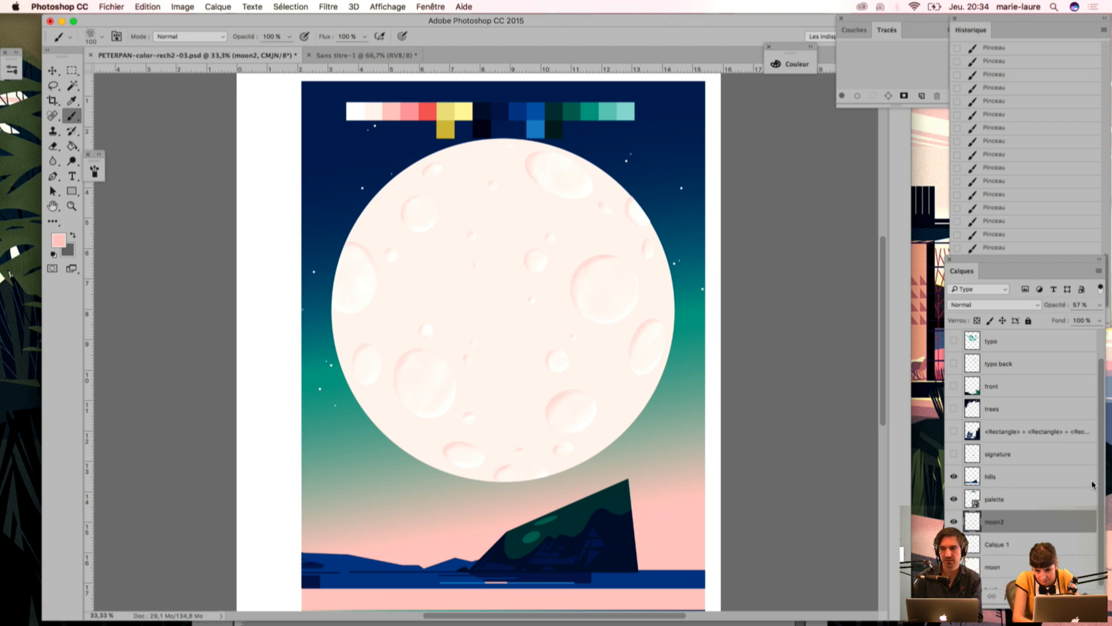
scroll(963, 470, down, 2)
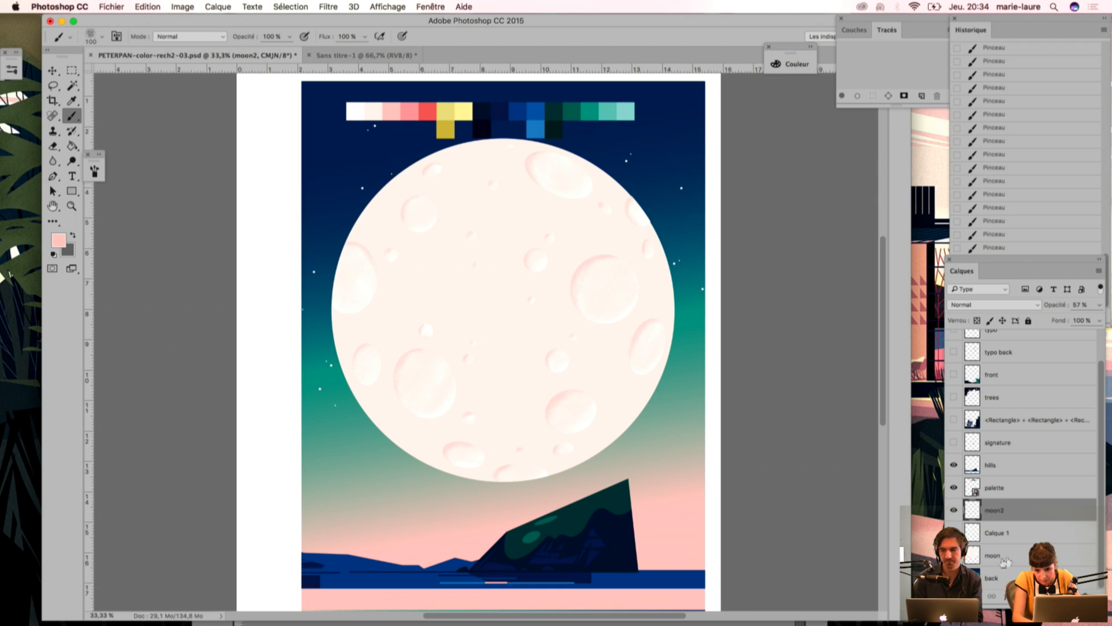
click(954, 510)
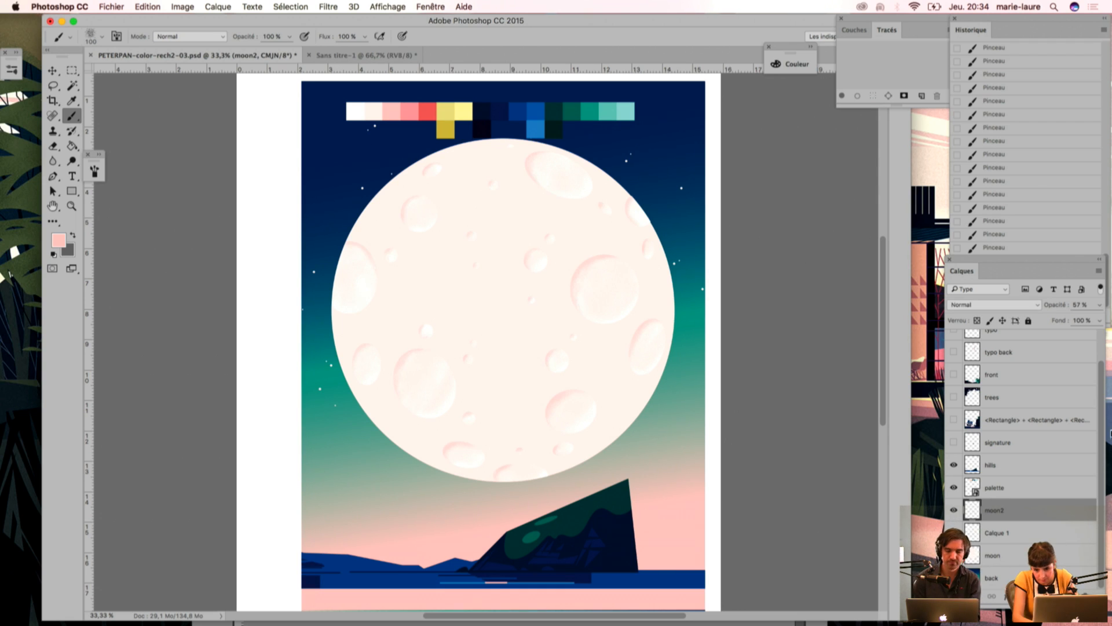
Step: Create a new layer named "volume moon" directly above moon2
click(1099, 270)
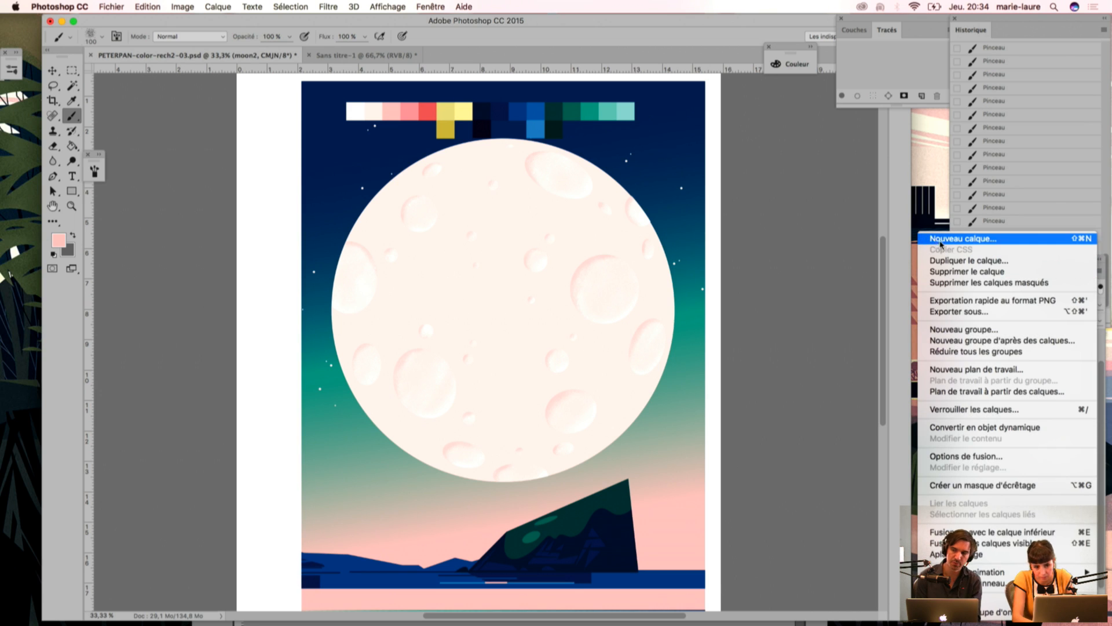
click(940, 239)
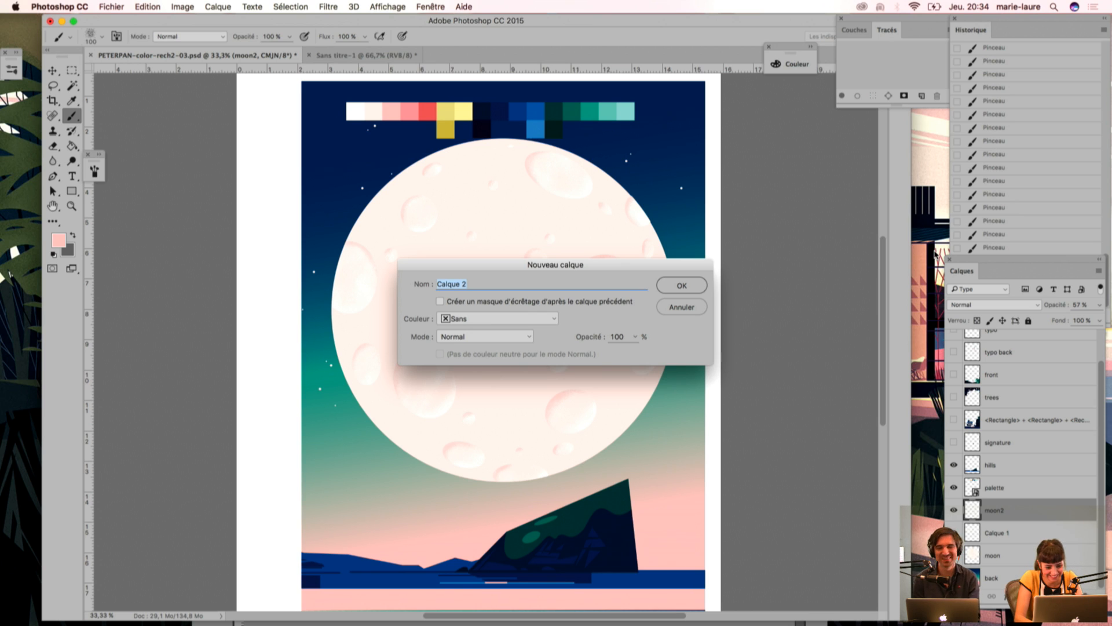
text(volum)
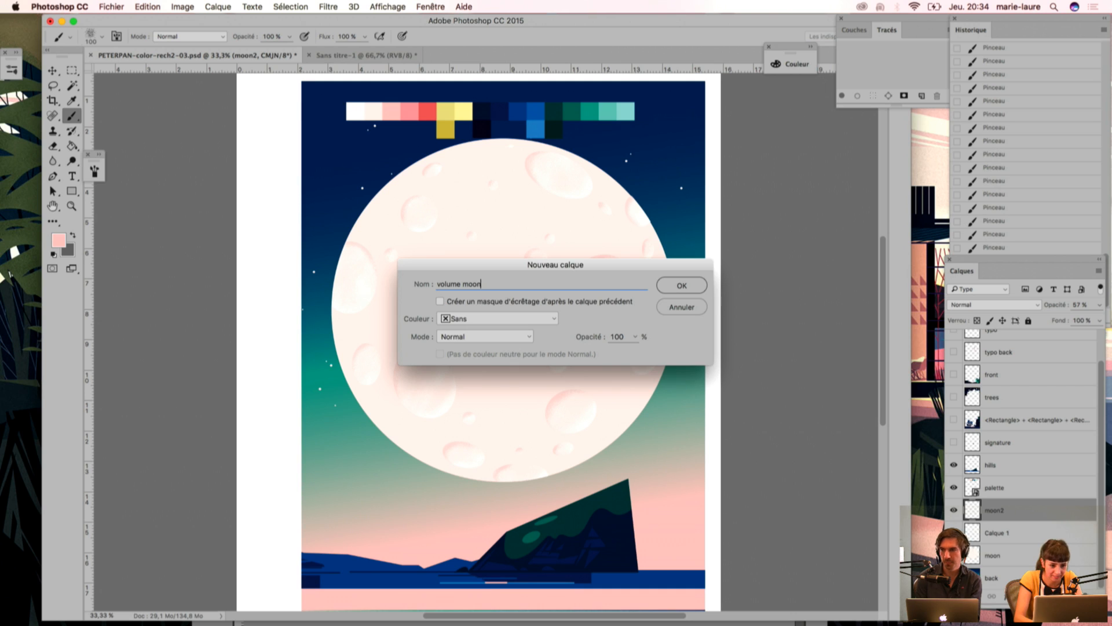
text(e moon)
key(Return)
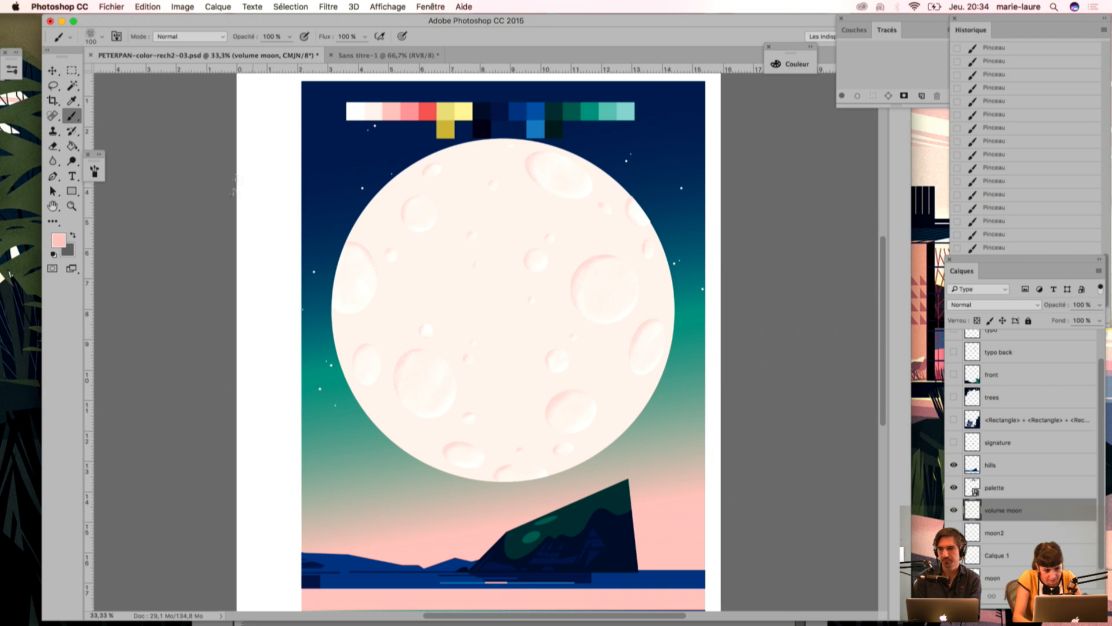
Step: Sample the medium pink palette swatch and select the whole moon including its craters with the Magic Wand, hiding the crater grain only while selecting
key(i)
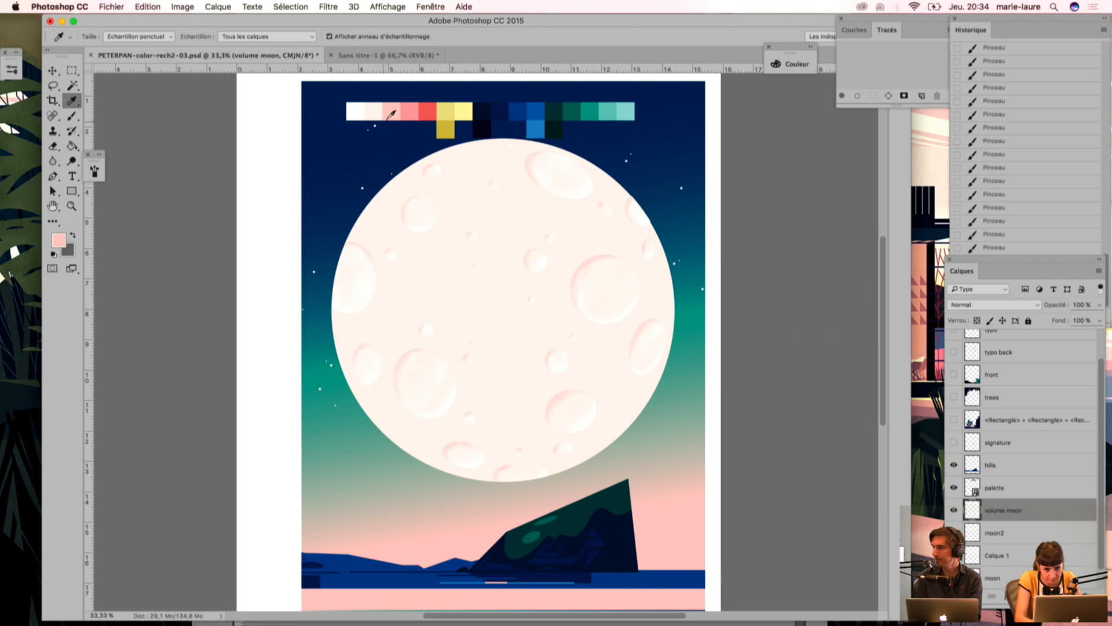
click(410, 105)
click(954, 555)
key(w)
click(412, 376)
shift+click(412, 397)
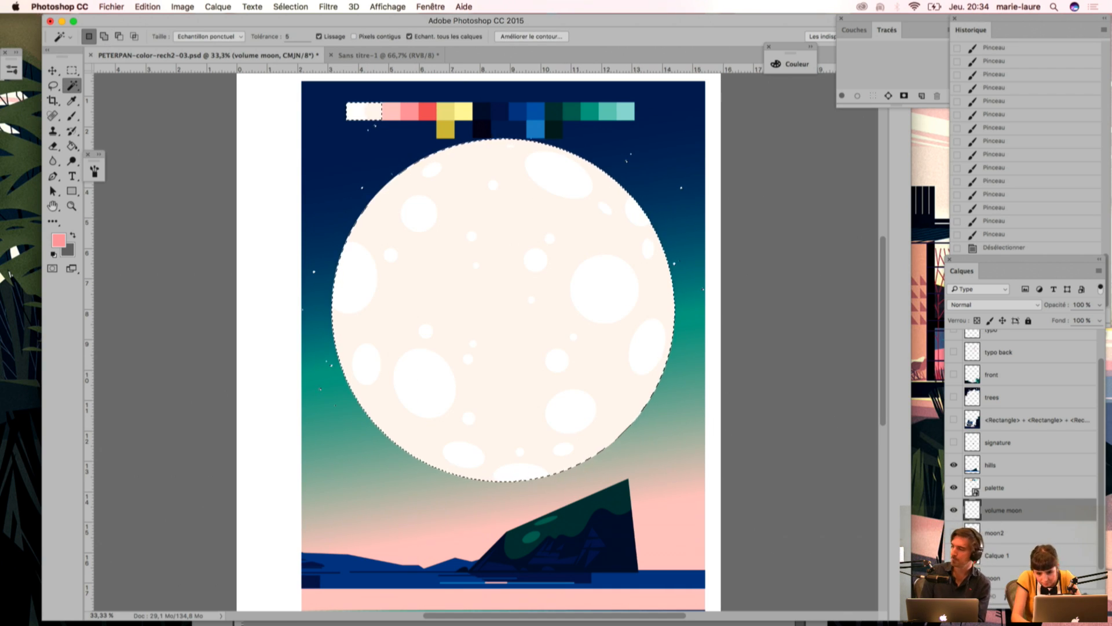
click(953, 555)
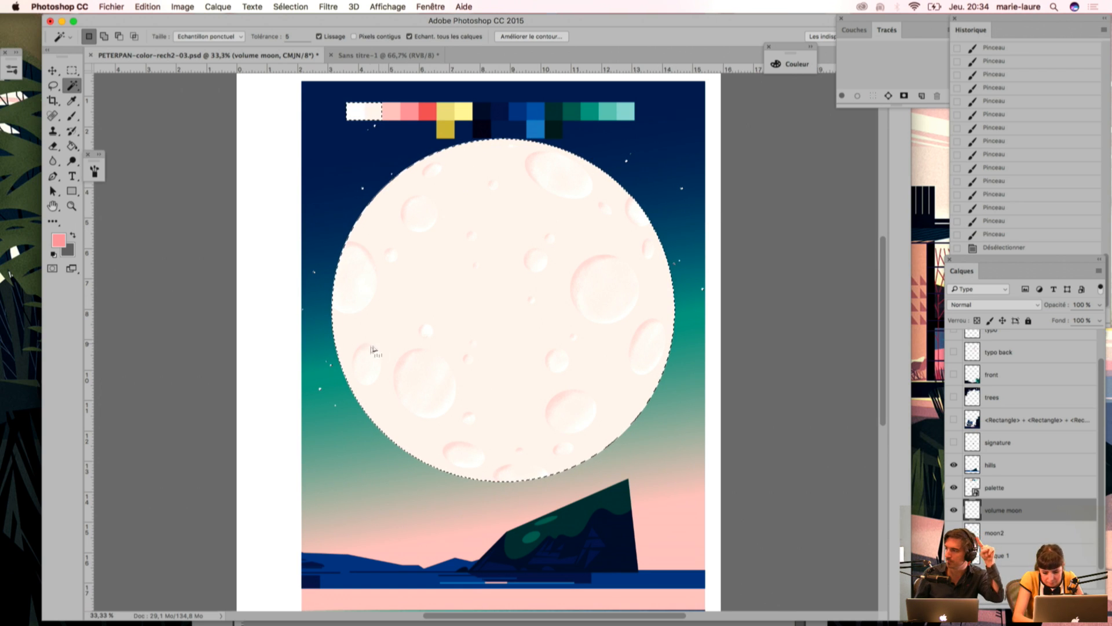
Step: Sample the light pink palette swatch and set up a larger grainy brush with Dual Brush turned off
key(i)
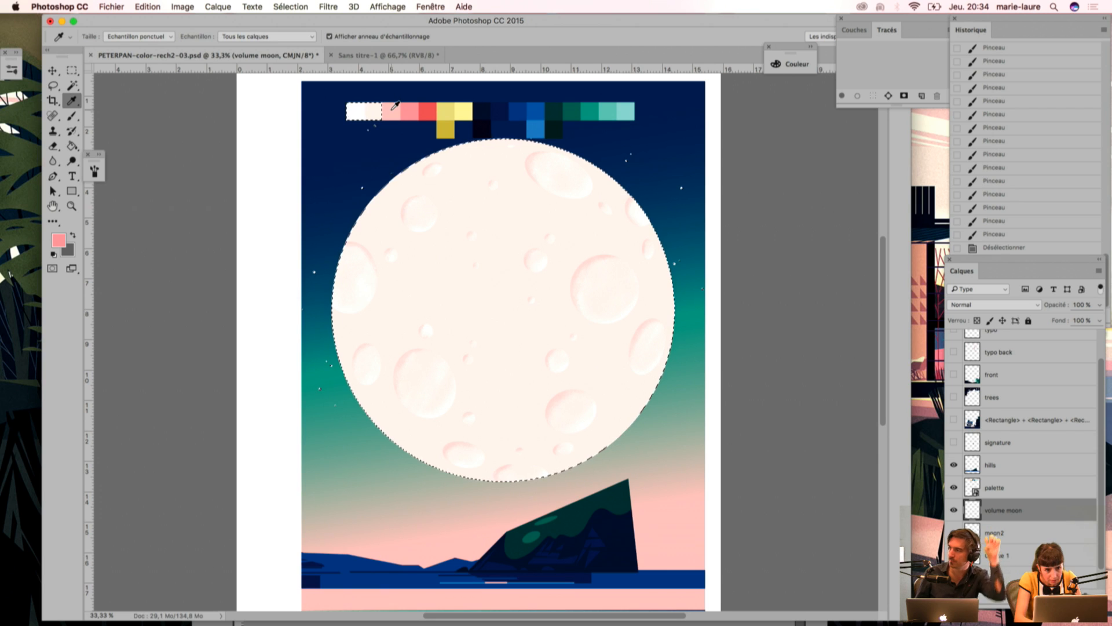
click(397, 106)
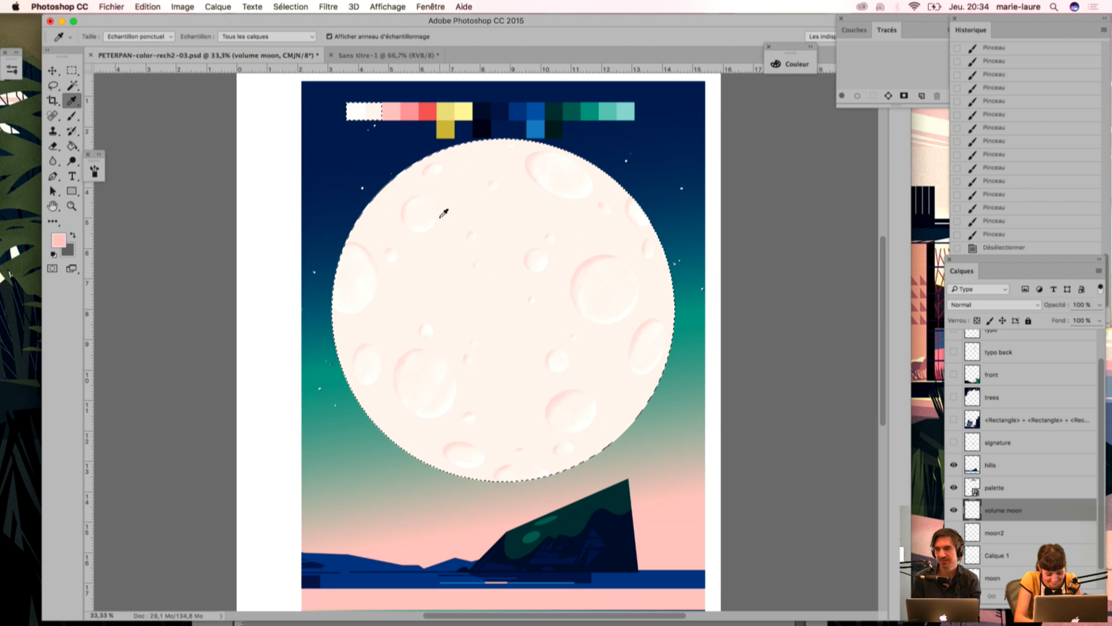
key(b)
key(bracketright)
key(bracketright)
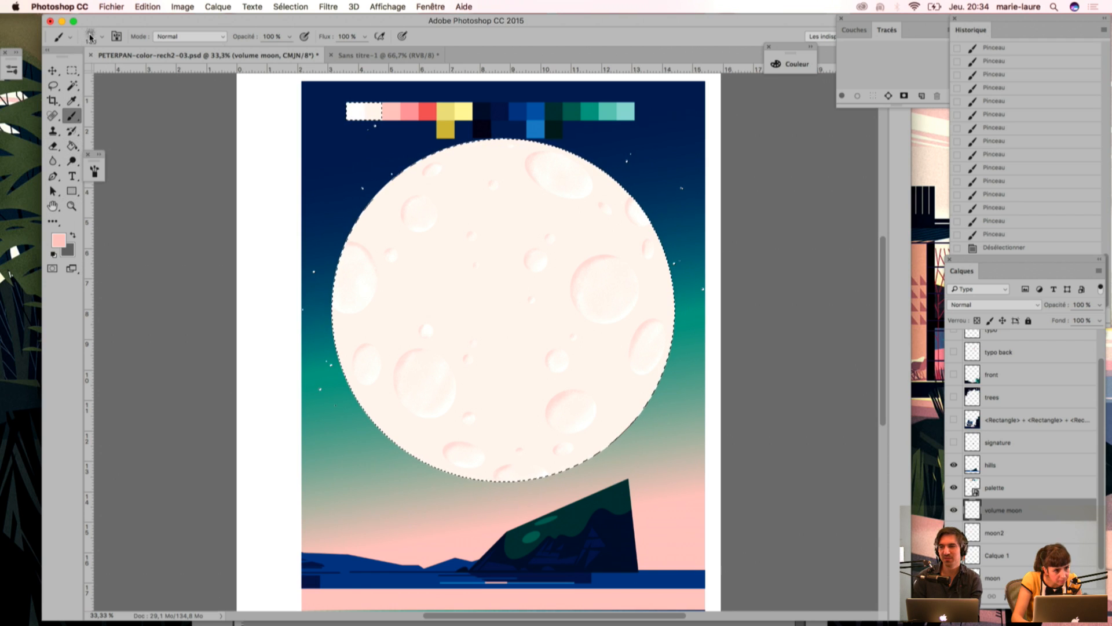
click(90, 37)
click(117, 36)
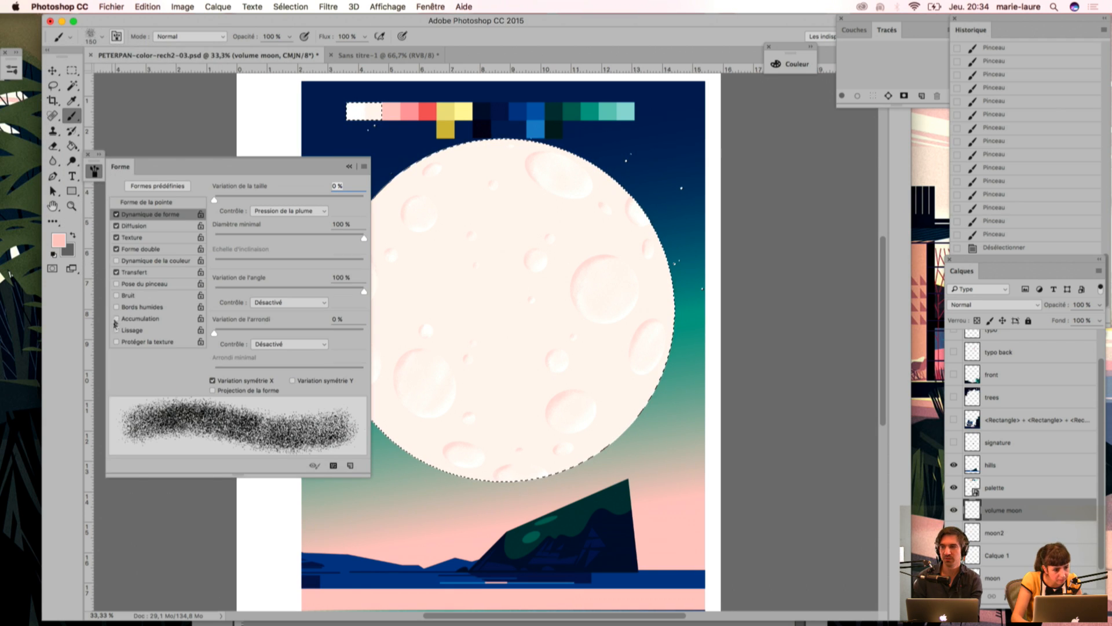
click(116, 249)
mouse_move(208, 169)
mouse_down()
mouse_move(92, 169)
mouse_move(69, 87)
mouse_up()
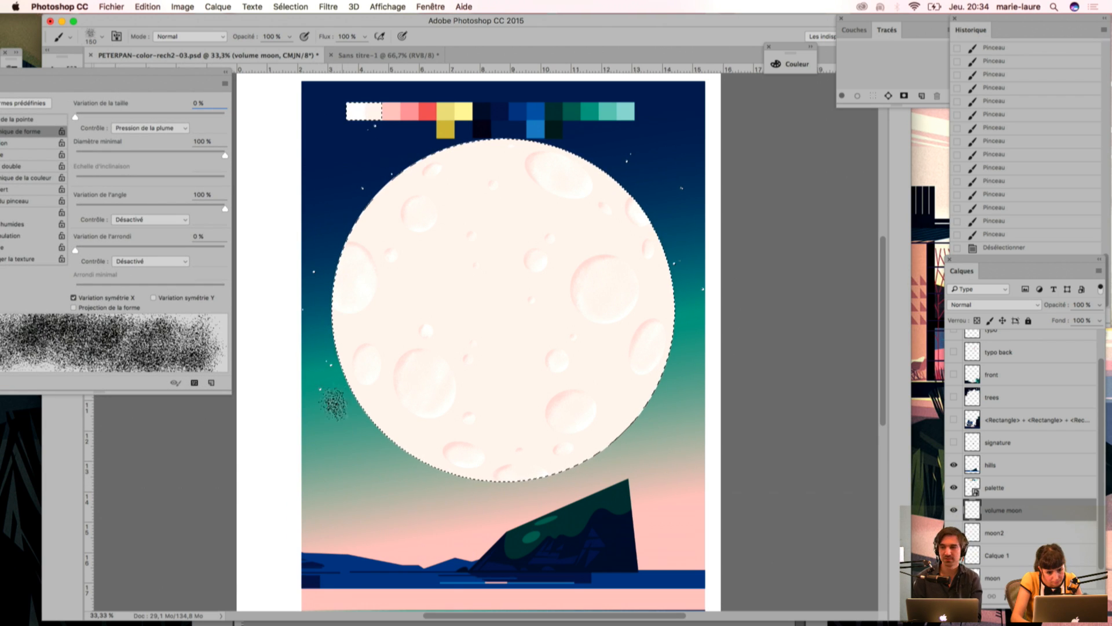
Step: Paint grainy light pink shading along the moon's lower edge on the volume moon layer, inside the moon selection
mouse_move(537, 478)
mouse_down()
mouse_move(546, 475)
mouse_move(492, 492)
mouse_up()
drag(422, 477, 321, 322)
drag(316, 268, 314, 341)
drag(544, 478, 585, 463)
mouse_move(495, 479)
mouse_down()
mouse_move(560, 474)
mouse_move(705, 363)
mouse_up()
mouse_move(657, 431)
mouse_down()
mouse_move(398, 475)
mouse_move(286, 390)
mouse_up()
drag(450, 489, 299, 357)
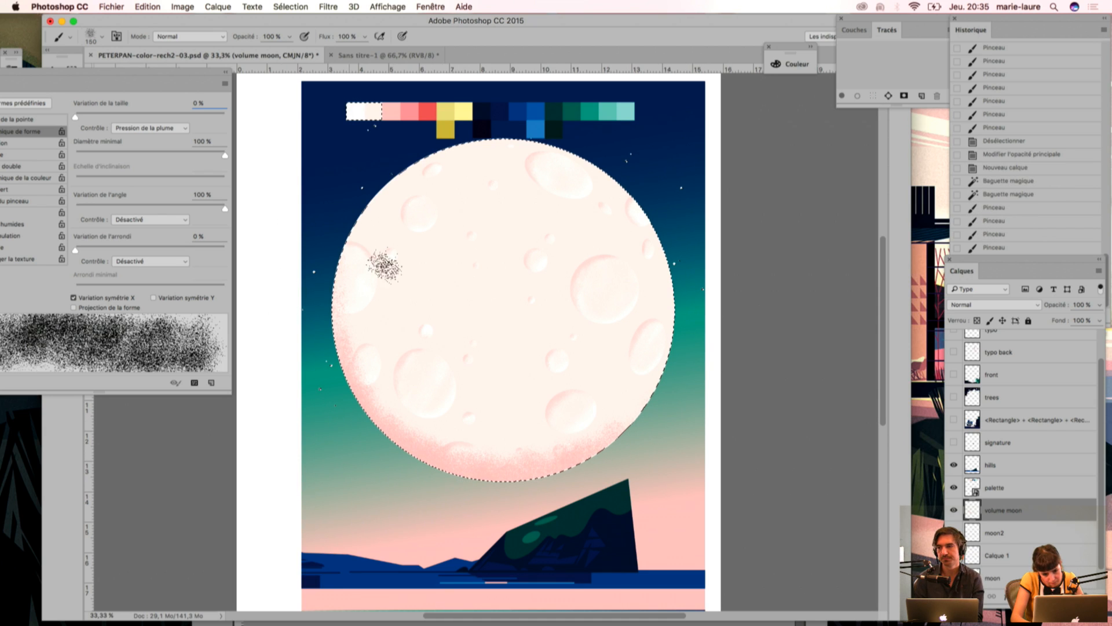
drag(640, 422, 590, 470)
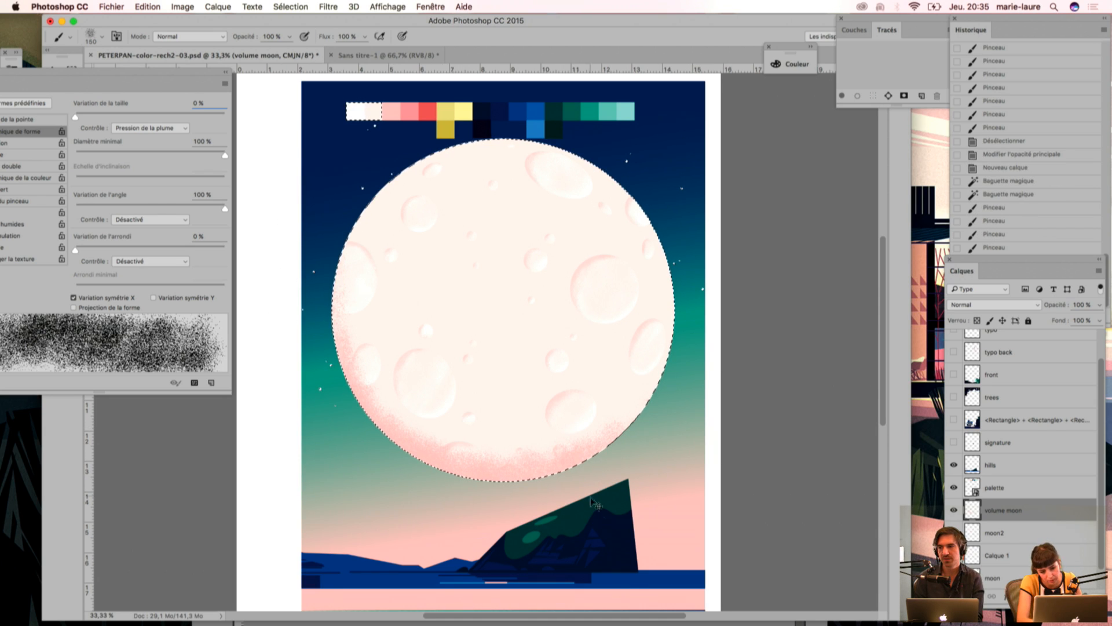
Step: Check the moon without its selection, reselect it, and show all the hidden layers from typo down to signature
key(super+d)
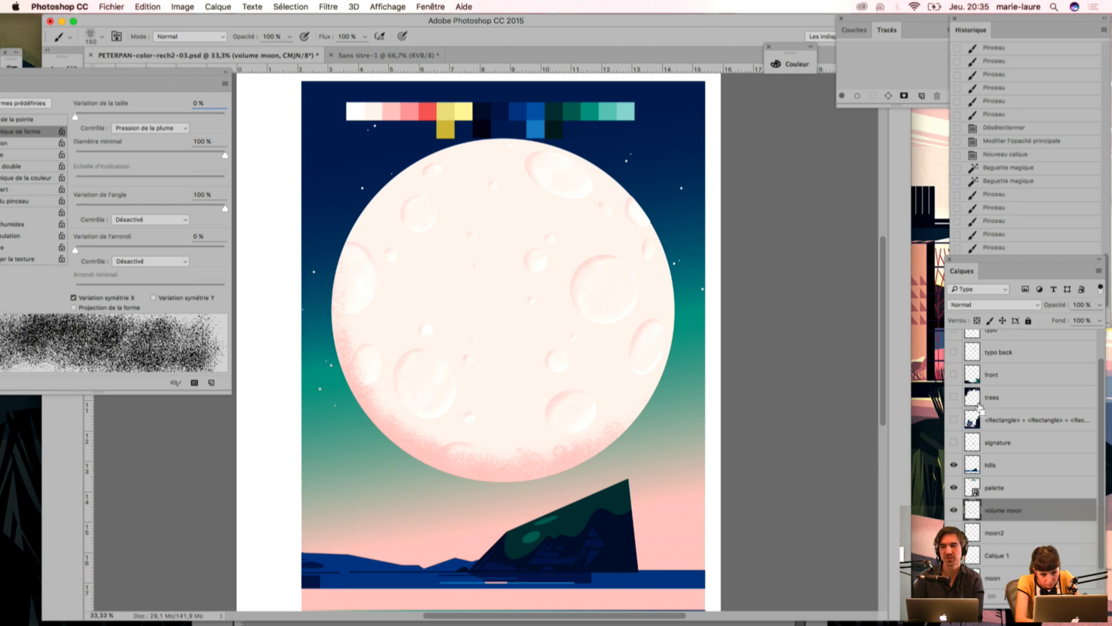
key(super+shift+d)
drag(1100, 436, 1098, 398)
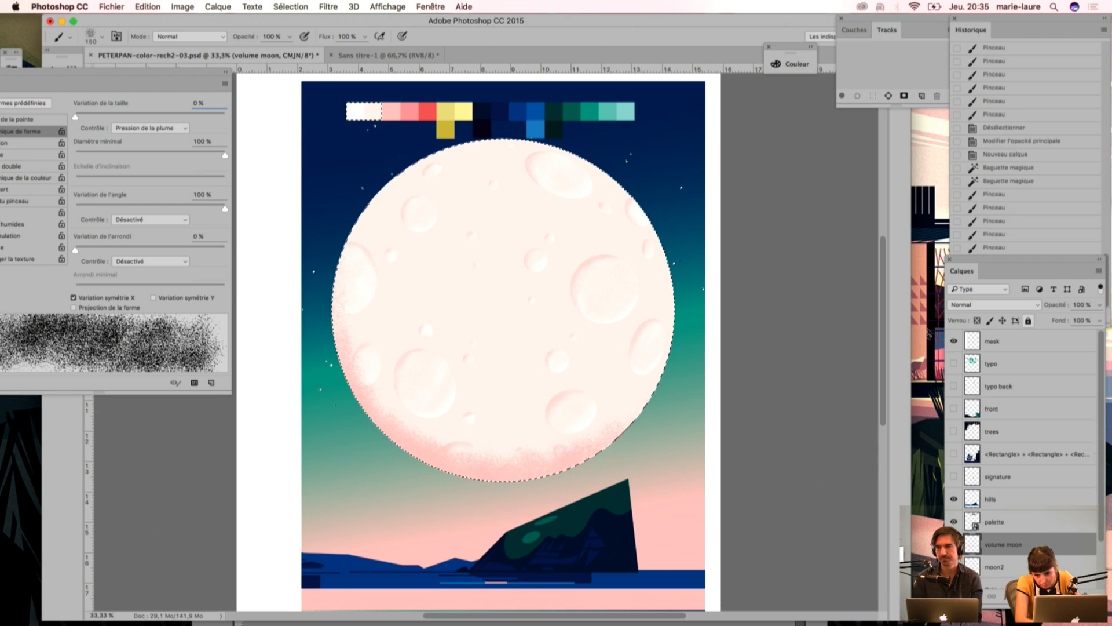
drag(955, 364, 957, 473)
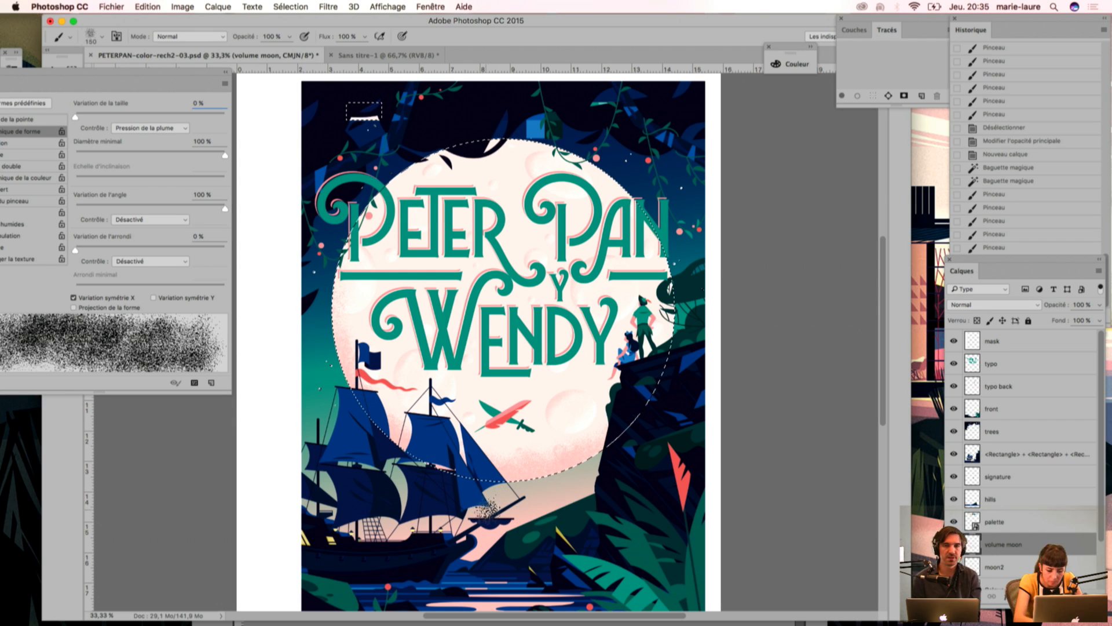
Step: Try a hue shift of -180 on the pink volume shading with Hue/Saturation
key(super+u)
drag(481, 223, 851, 128)
drag(896, 210, 835, 205)
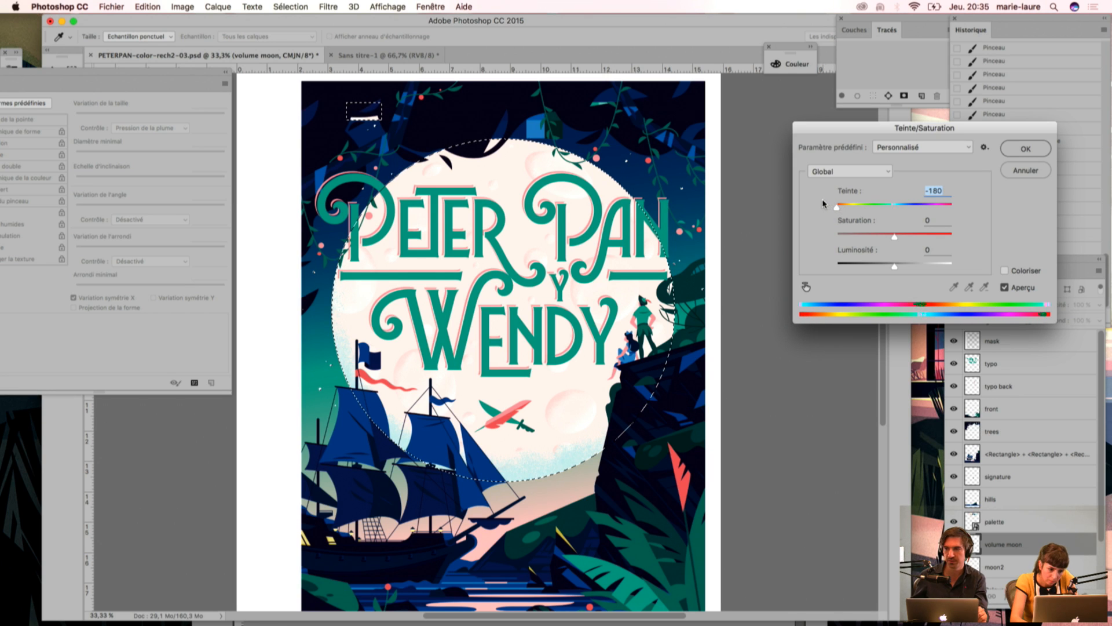
click(1021, 177)
Step: Check the cover without the selection, restore the moon selection, and remove the pink shading from the volume moon layer
key(super+d)
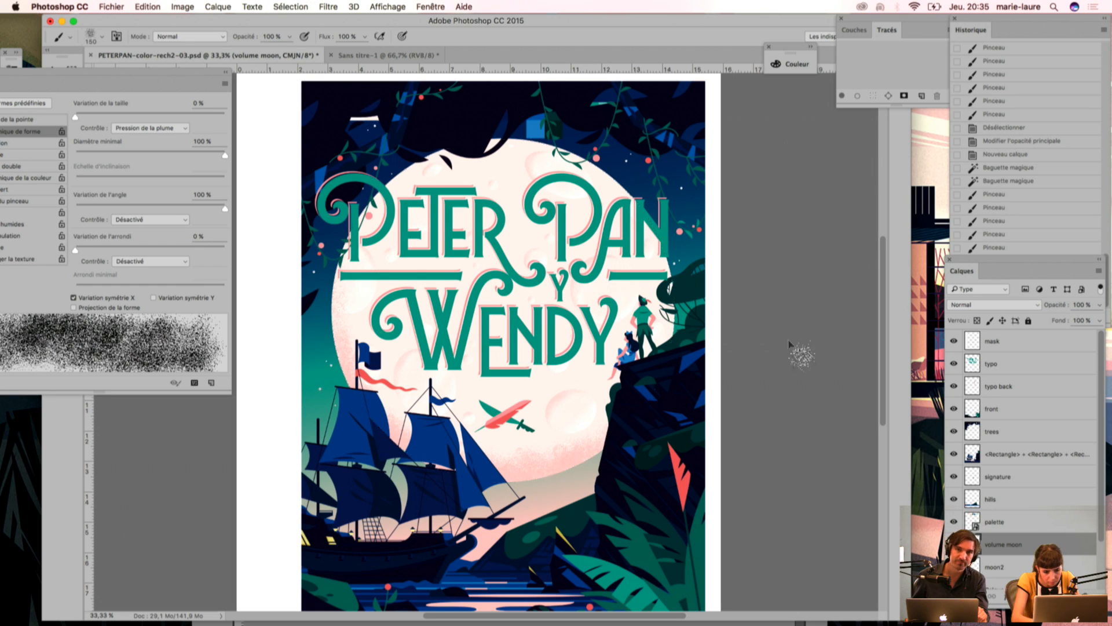
key(super+z)
key(alt+super+z)
key(alt+super+z)
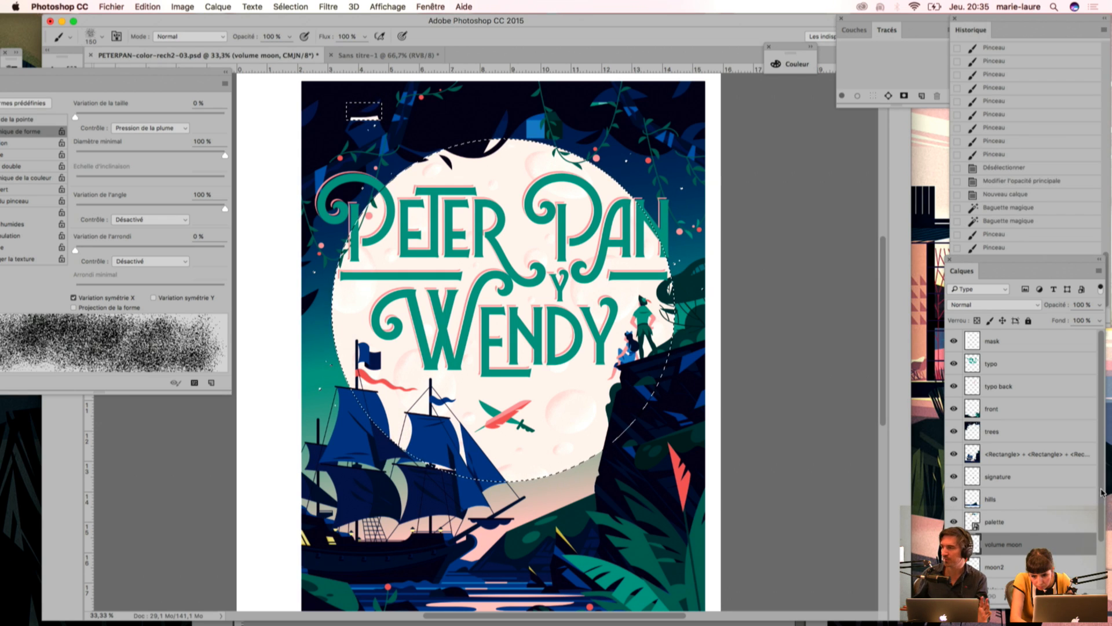
Step: Duplicate the moon layer under the default name "moon copie"
scroll(1098, 494, down, 2)
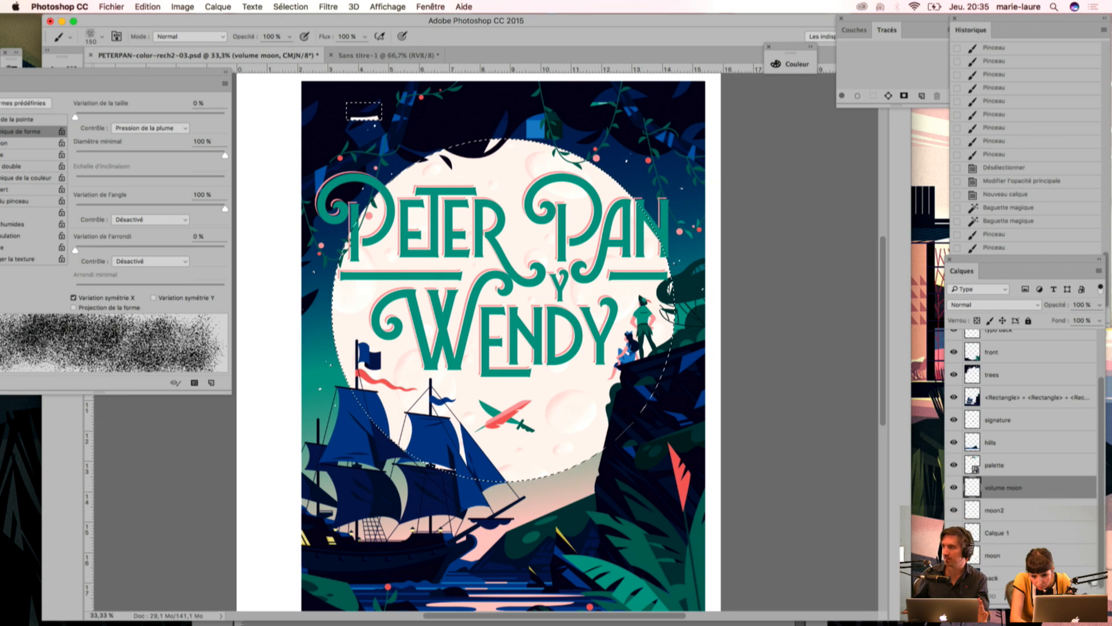
click(1017, 557)
right_click(1017, 558)
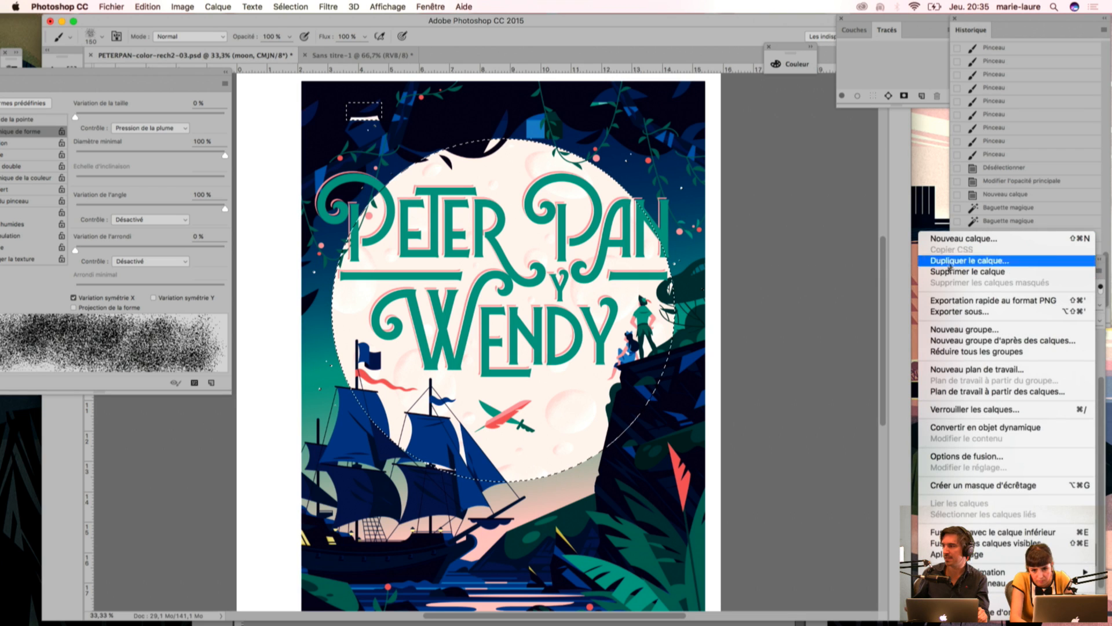
click(952, 263)
key(Return)
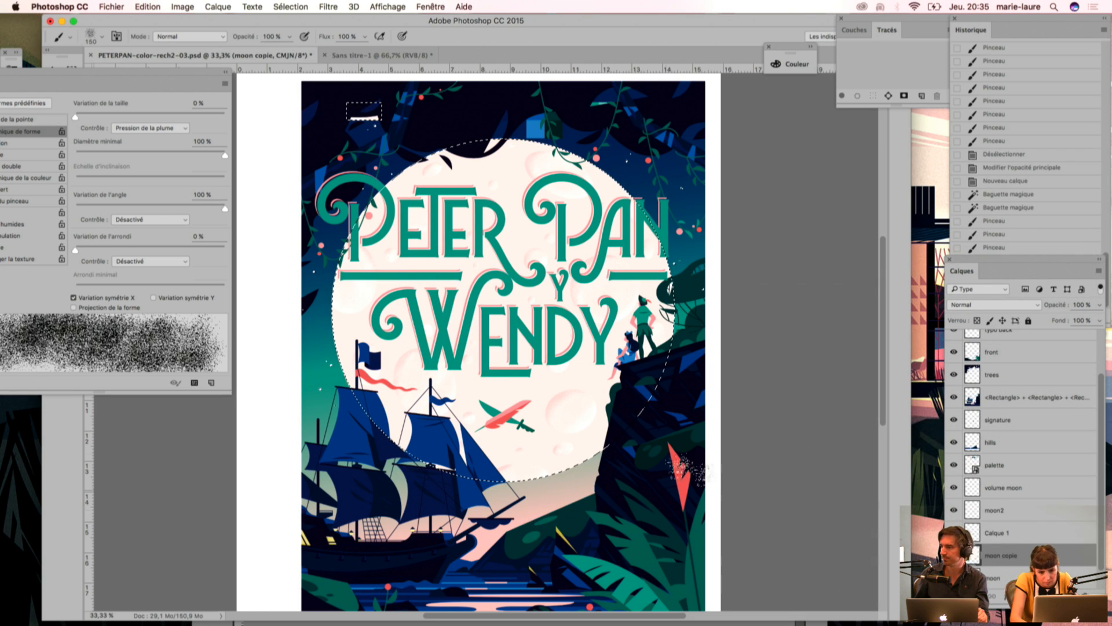
Step: Set up the Eraser with the grainy scatter brush preset at 175 px
key(e)
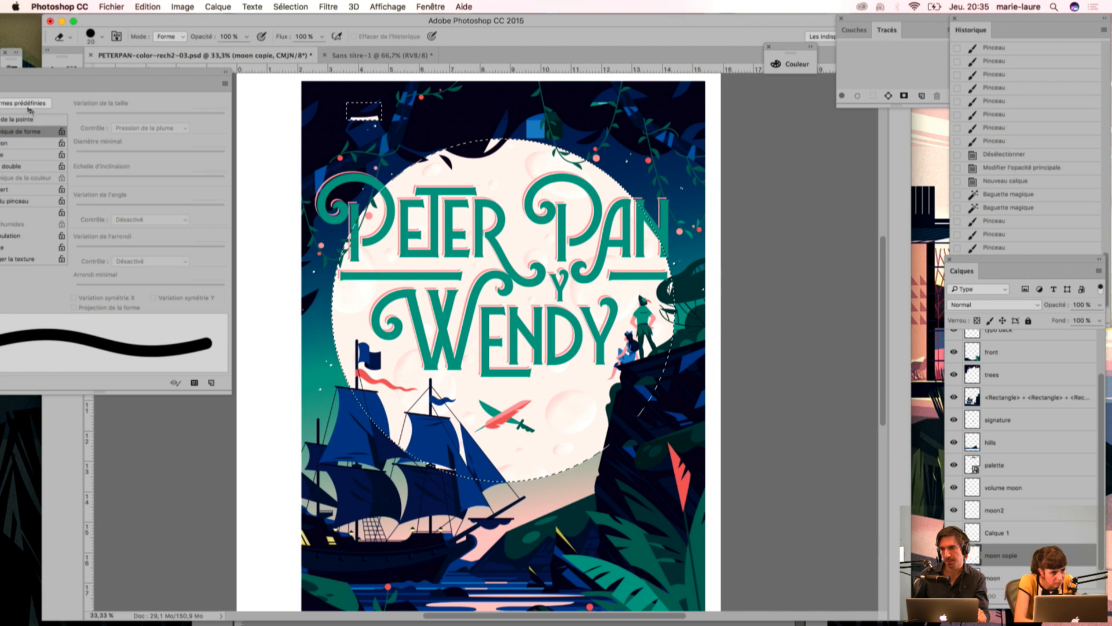
click(29, 105)
click(69, 110)
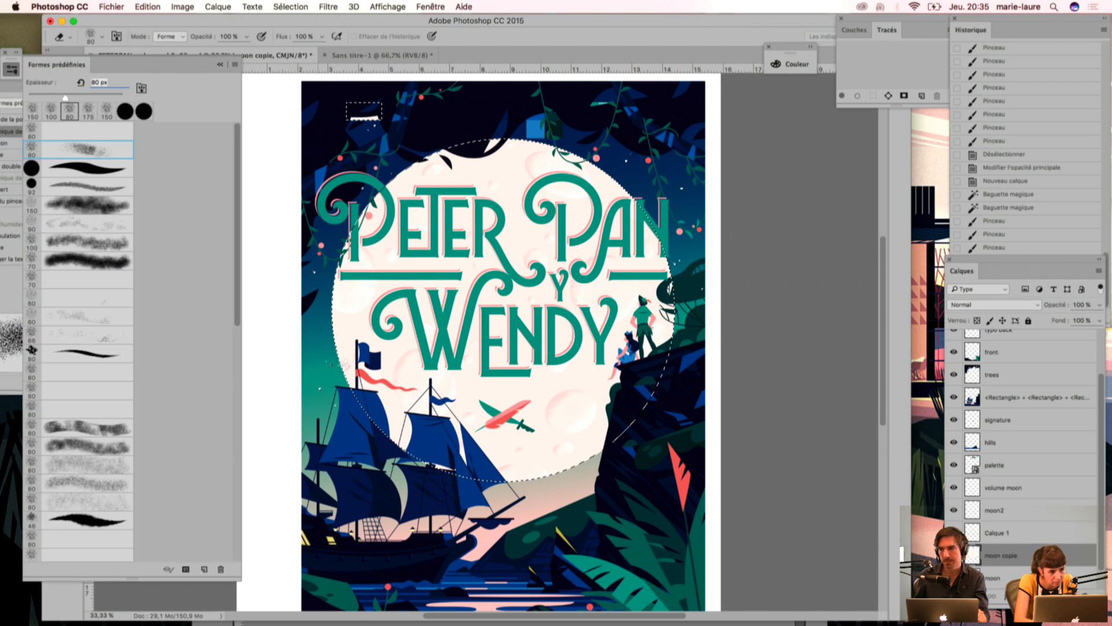
key(bracketright)
key(bracketright)
key(bracketright)
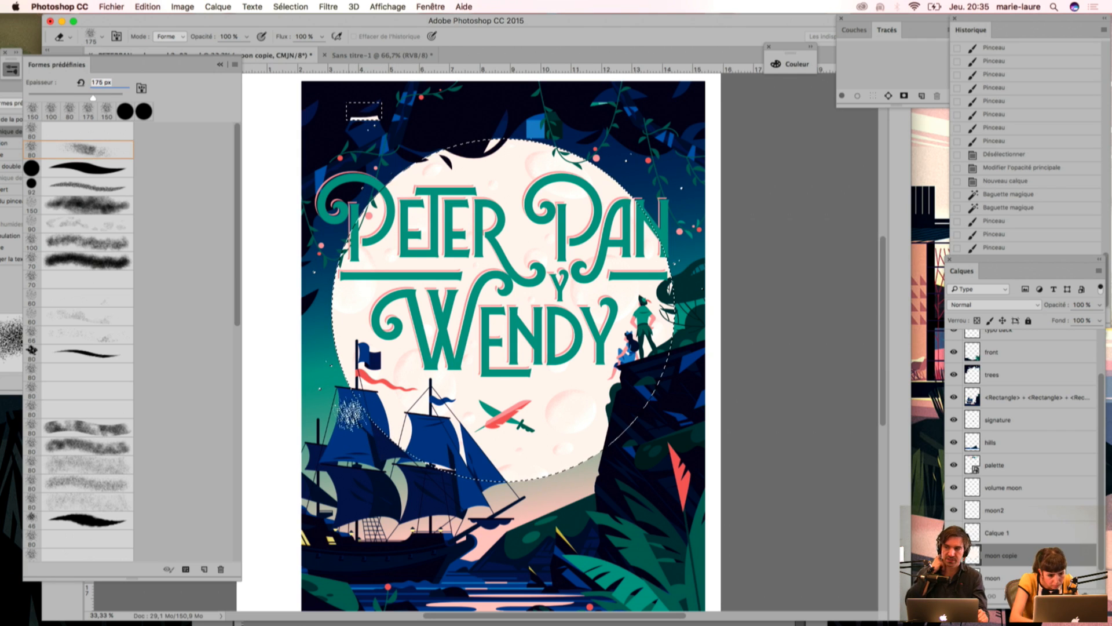
Step: Erase a grainy transition along the lower left, bottom and lower right edges of the moon copie layer
click(518, 489)
mouse_move(609, 468)
mouse_down()
mouse_move(498, 479)
mouse_move(449, 471)
mouse_move(609, 456)
mouse_move(574, 465)
mouse_move(394, 444)
mouse_up()
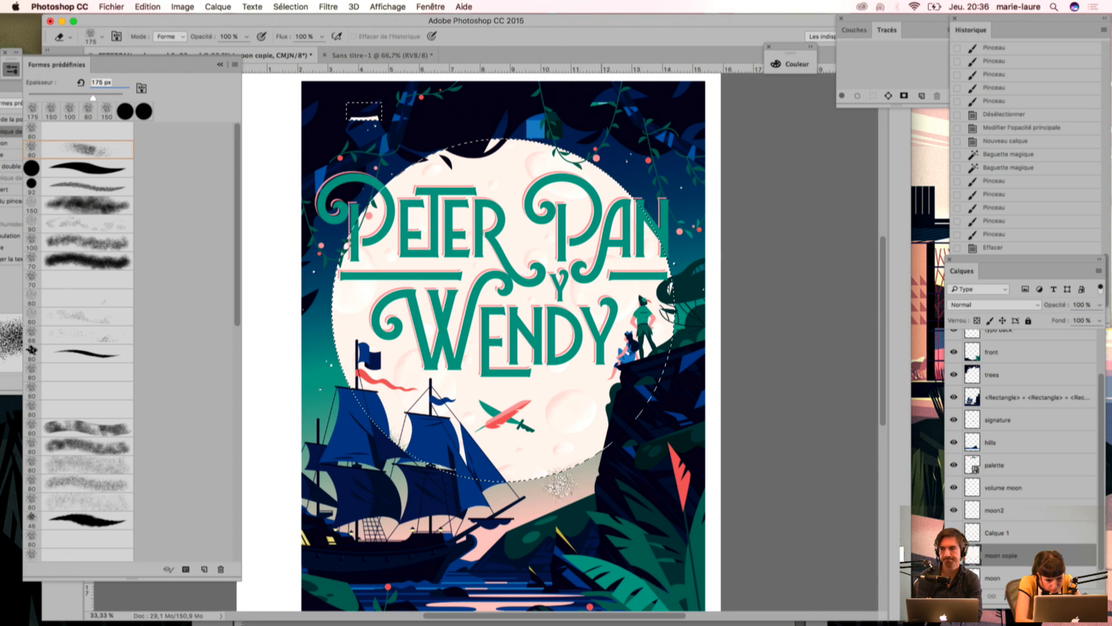
click(532, 488)
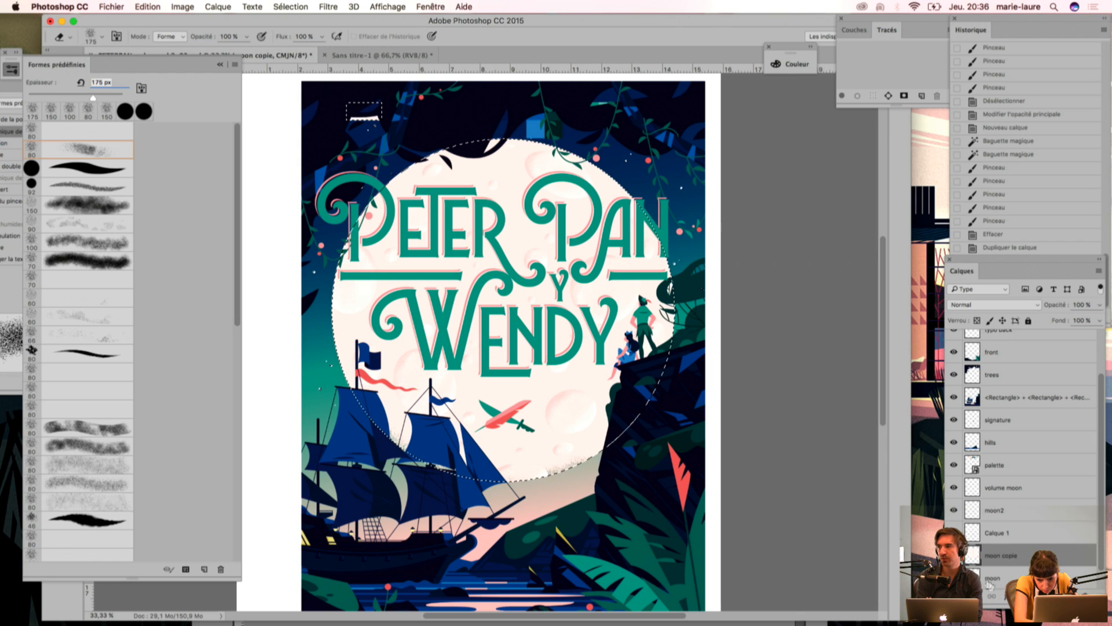
drag(520, 486, 474, 487)
mouse_move(371, 431)
mouse_down()
mouse_move(300, 368)
mouse_move(391, 451)
mouse_move(357, 426)
mouse_move(314, 342)
mouse_move(380, 436)
mouse_move(338, 377)
mouse_up()
click(318, 328)
click(319, 328)
click(318, 329)
click(539, 480)
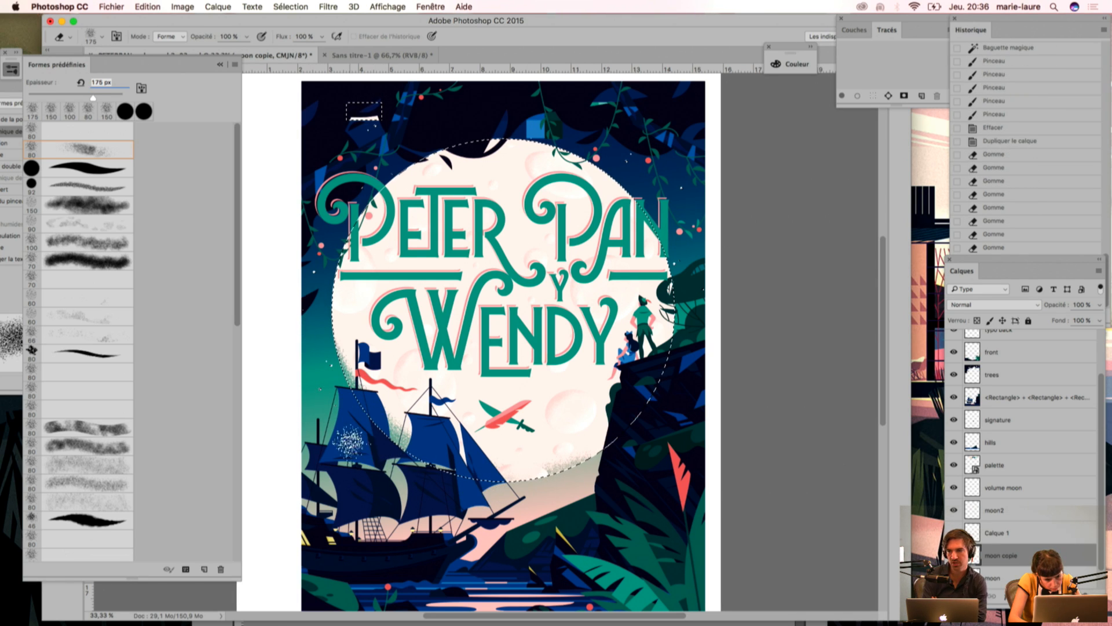
click(559, 476)
click(580, 470)
click(642, 408)
click(630, 429)
click(379, 460)
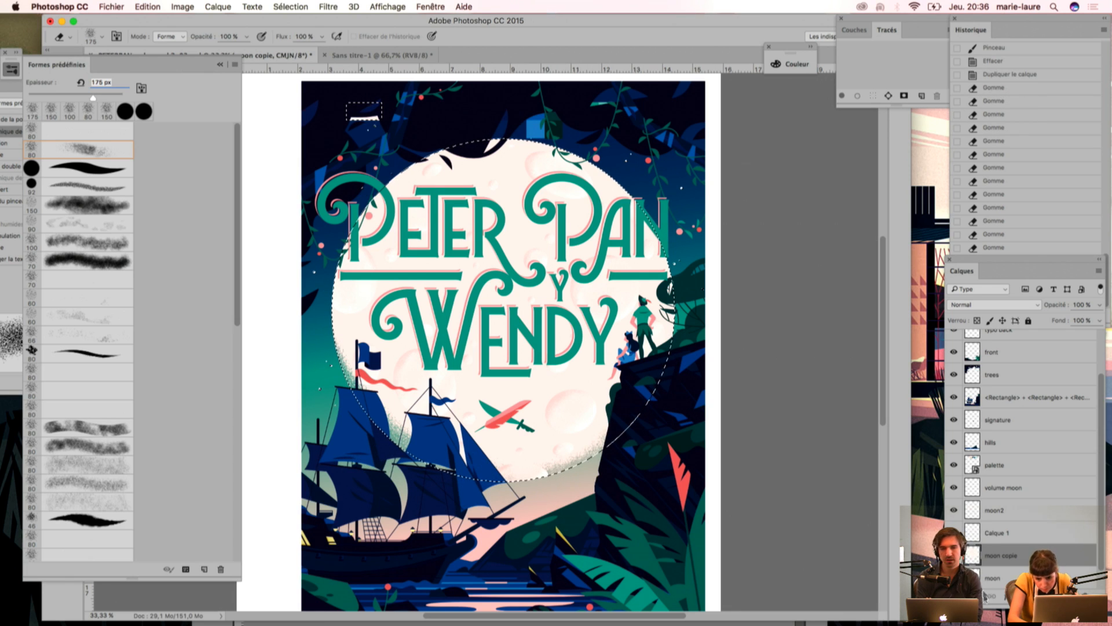
Step: Compare the moon with Calque 1 hidden and shown, and erase that layer's crater grain along the moon's lower edge
click(998, 534)
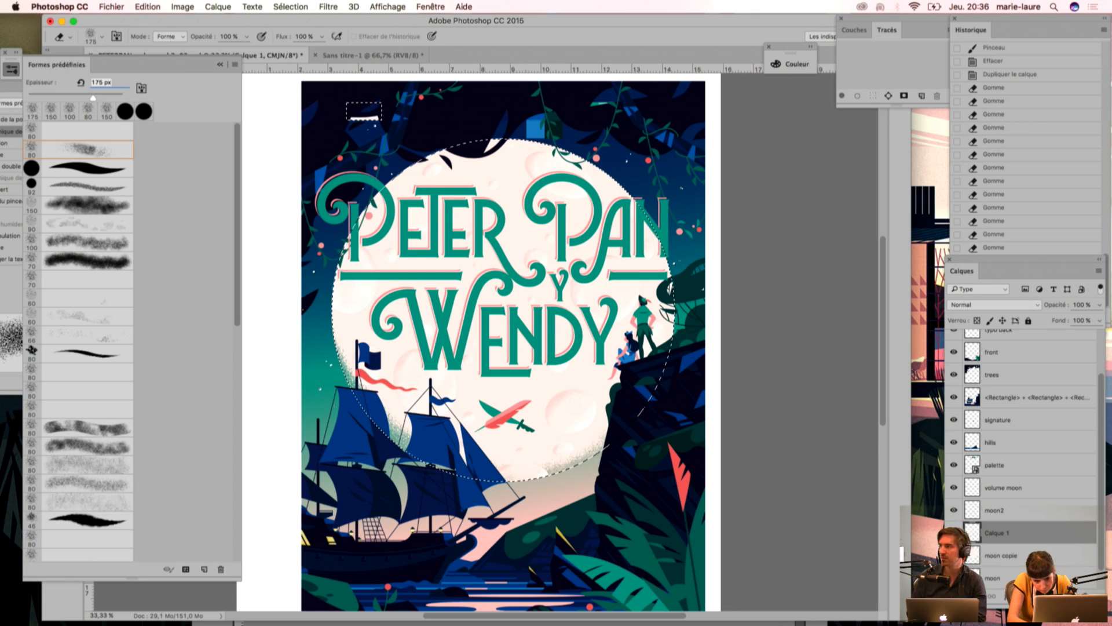
click(954, 533)
click(953, 533)
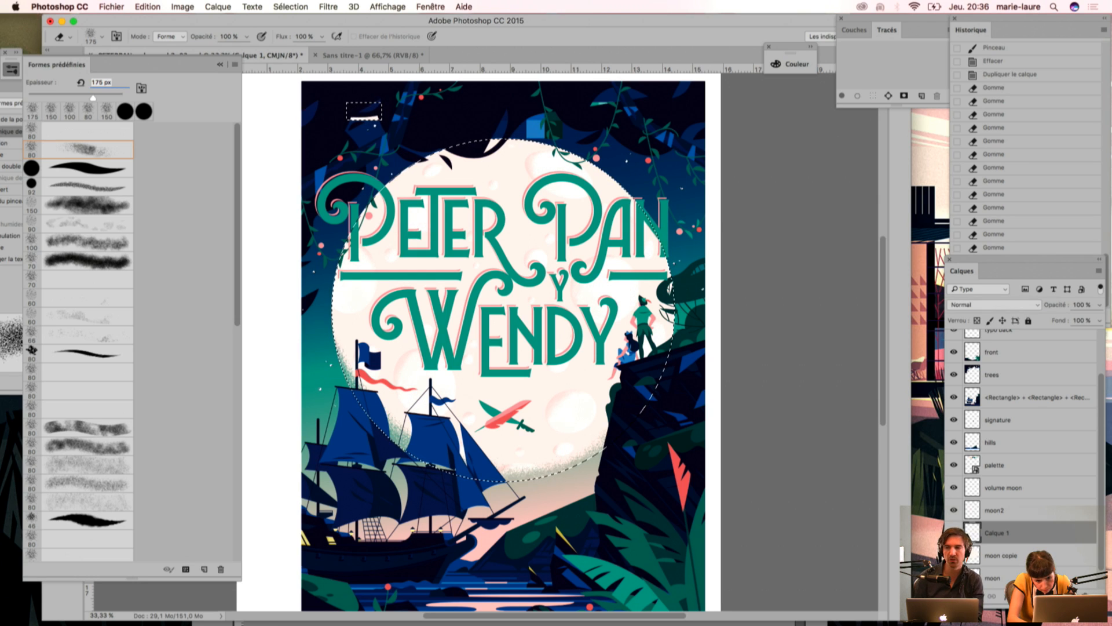
click(558, 470)
click(540, 475)
click(432, 446)
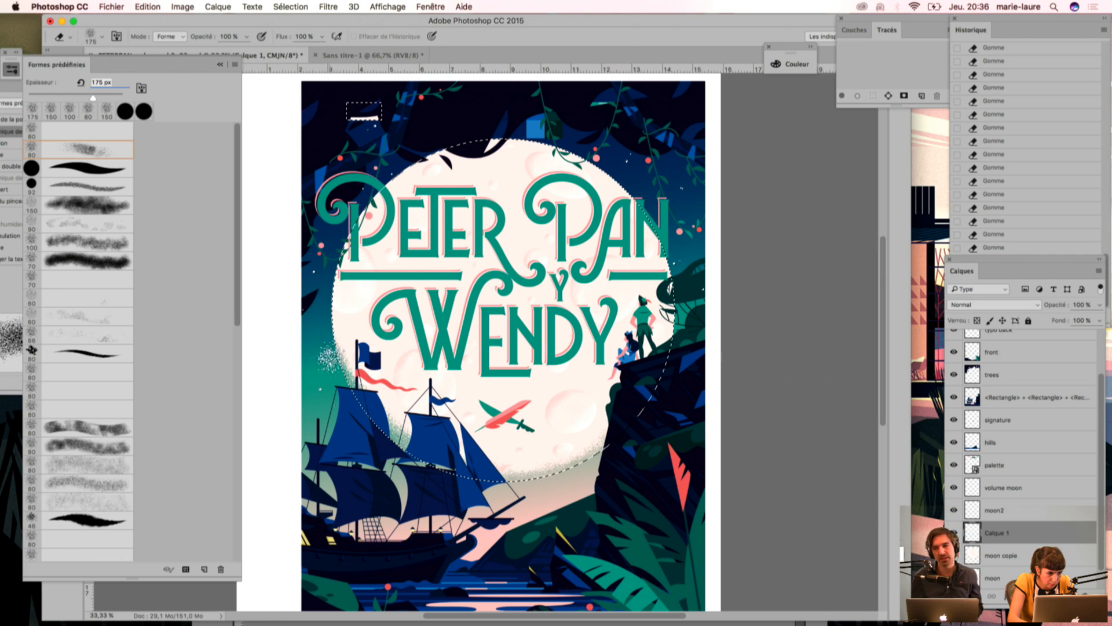
Step: Refine the grain on the left edge of the moon copie layer with a 125 px eraser and deselect the moon
click(1001, 556)
key(super+d)
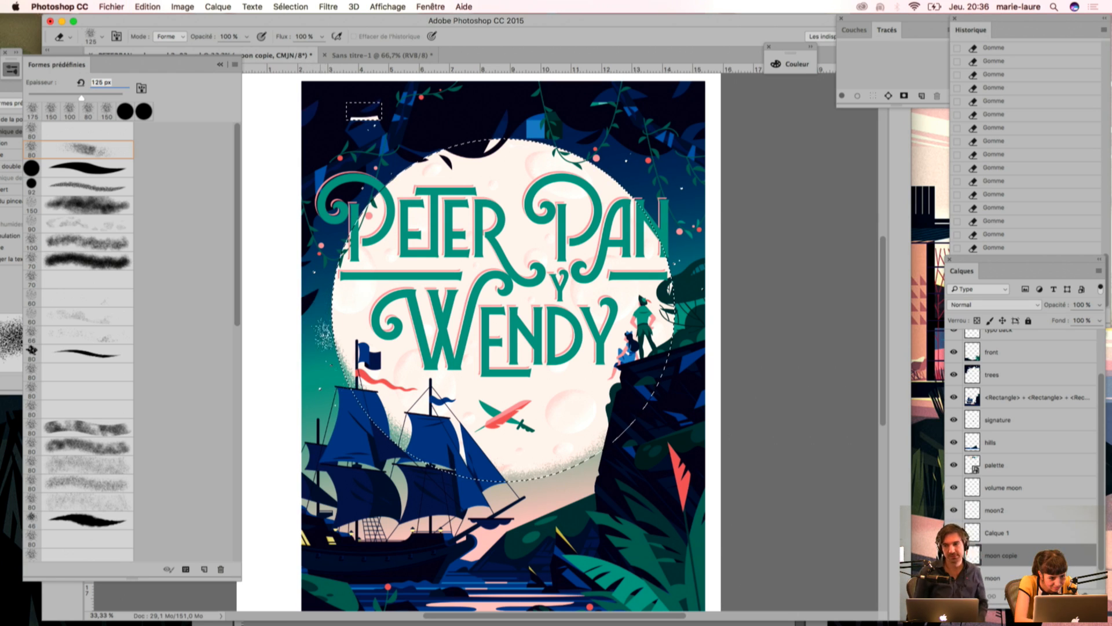
drag(320, 310, 319, 304)
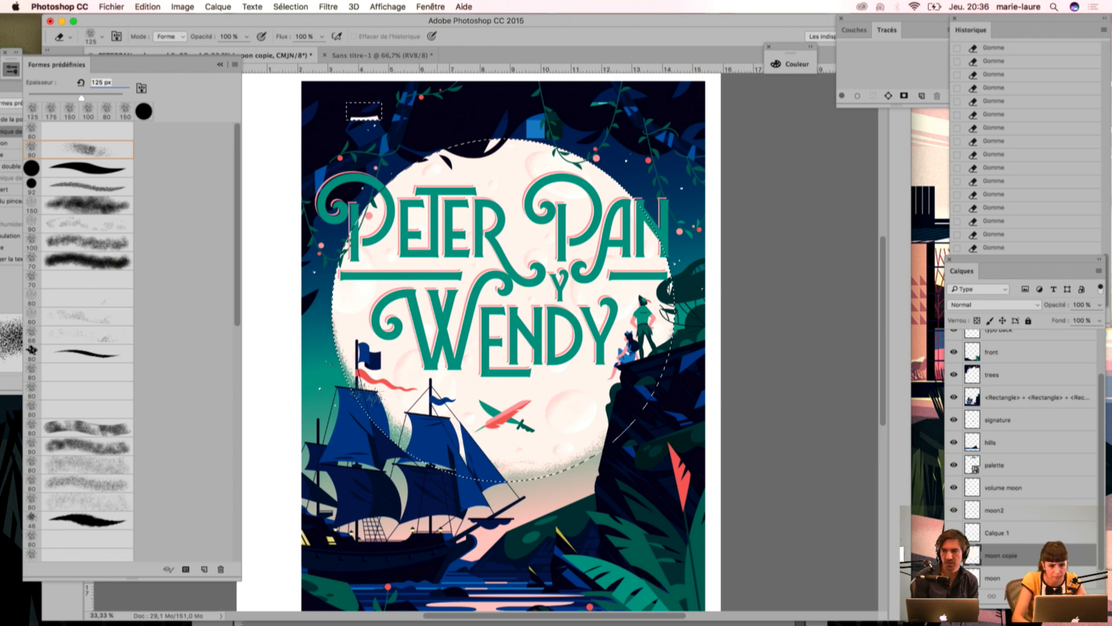
key(super+d)
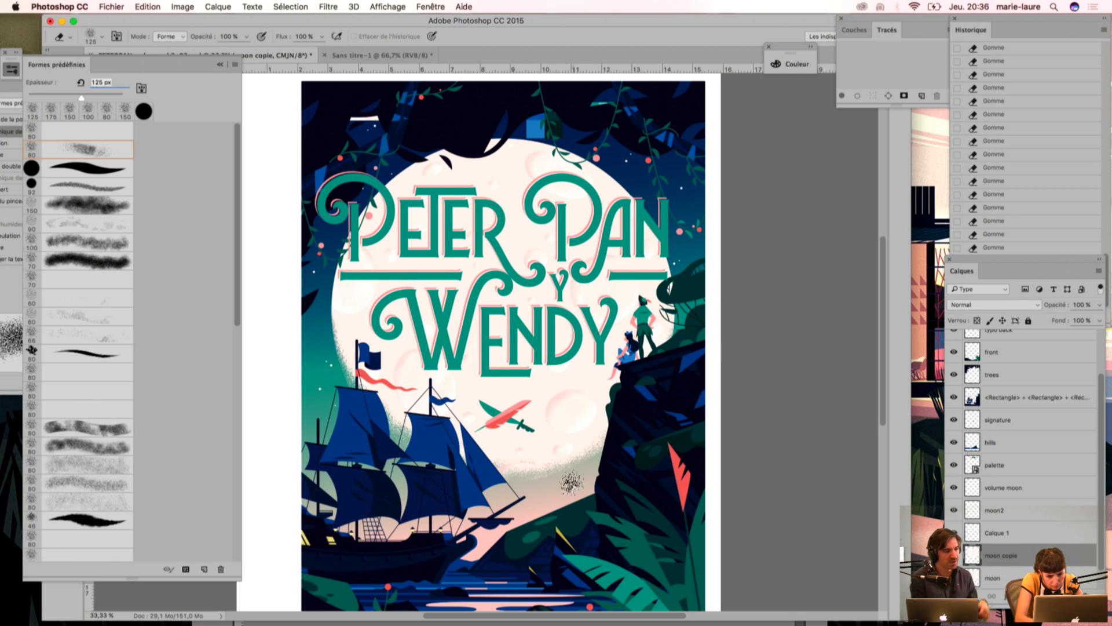
Step: Compare the cover with the moon copie layer hidden and shown
key(alt+bracketright)
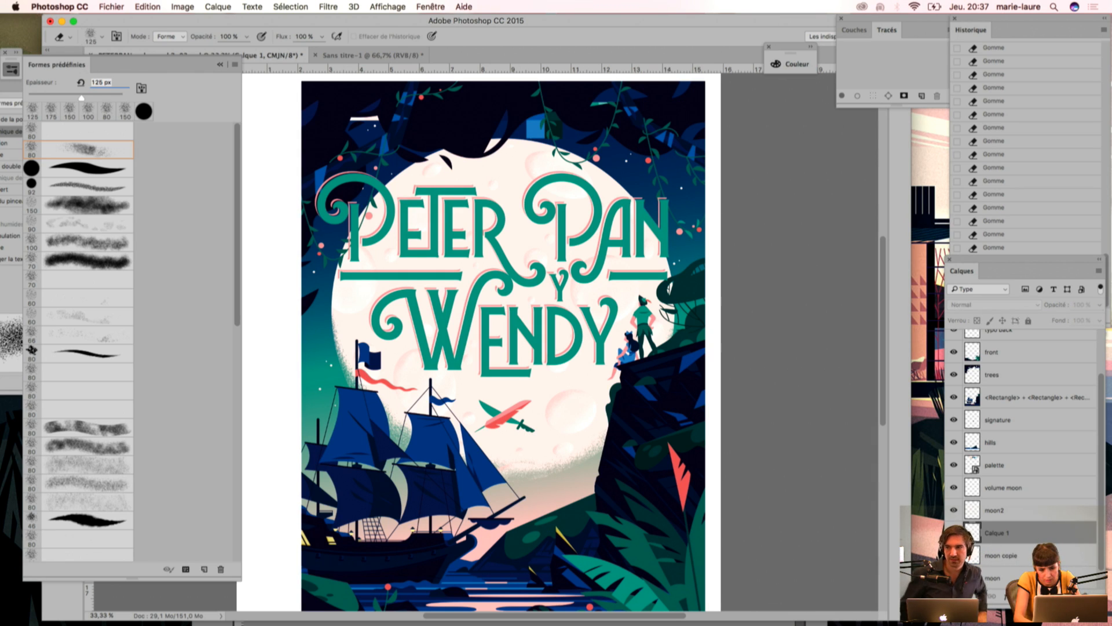
click(1008, 557)
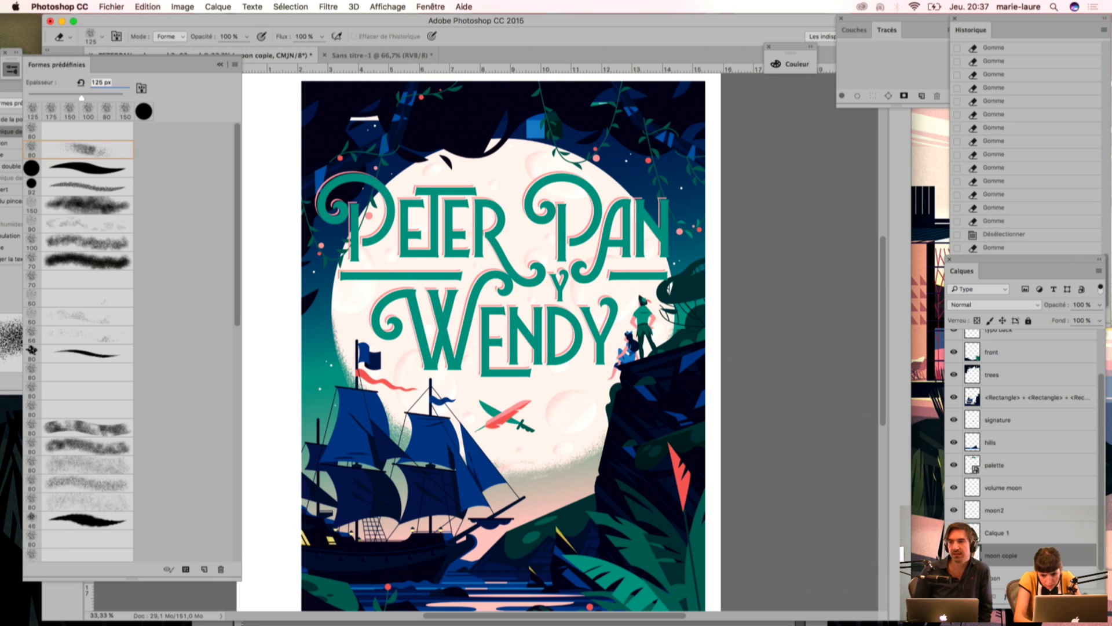
click(954, 555)
click(954, 555)
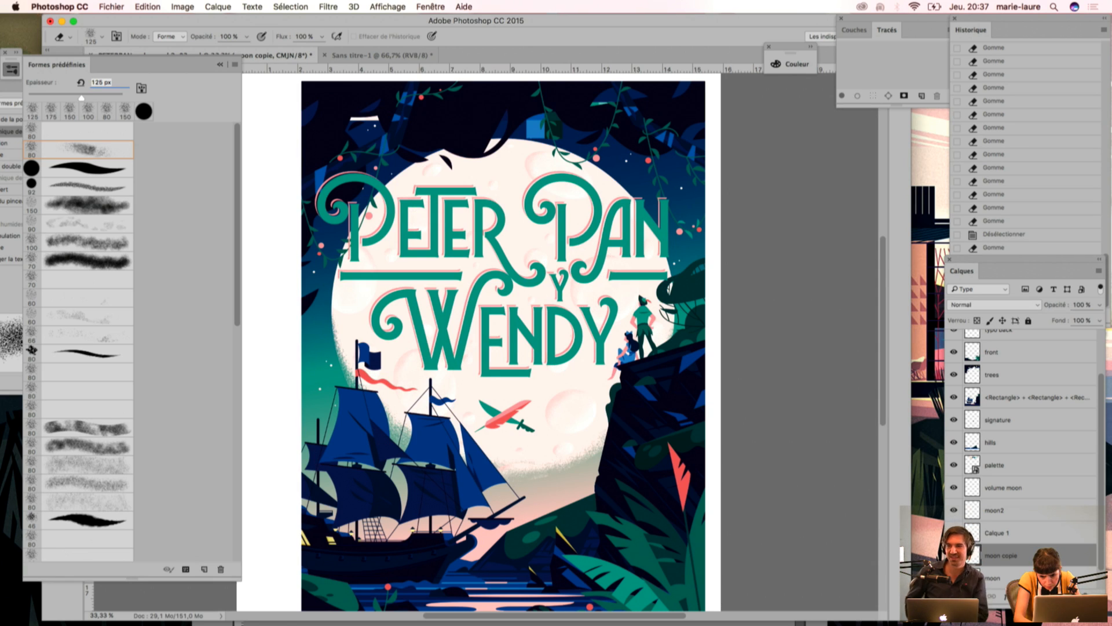
Step: Erase the moon2 layer's pink crater shading along the moon's faded lower edge
click(1007, 511)
drag(510, 489, 563, 475)
mouse_move(496, 488)
mouse_down()
mouse_move(557, 494)
mouse_move(519, 482)
mouse_up()
mouse_move(346, 464)
mouse_down()
mouse_move(499, 465)
mouse_move(575, 429)
mouse_up()
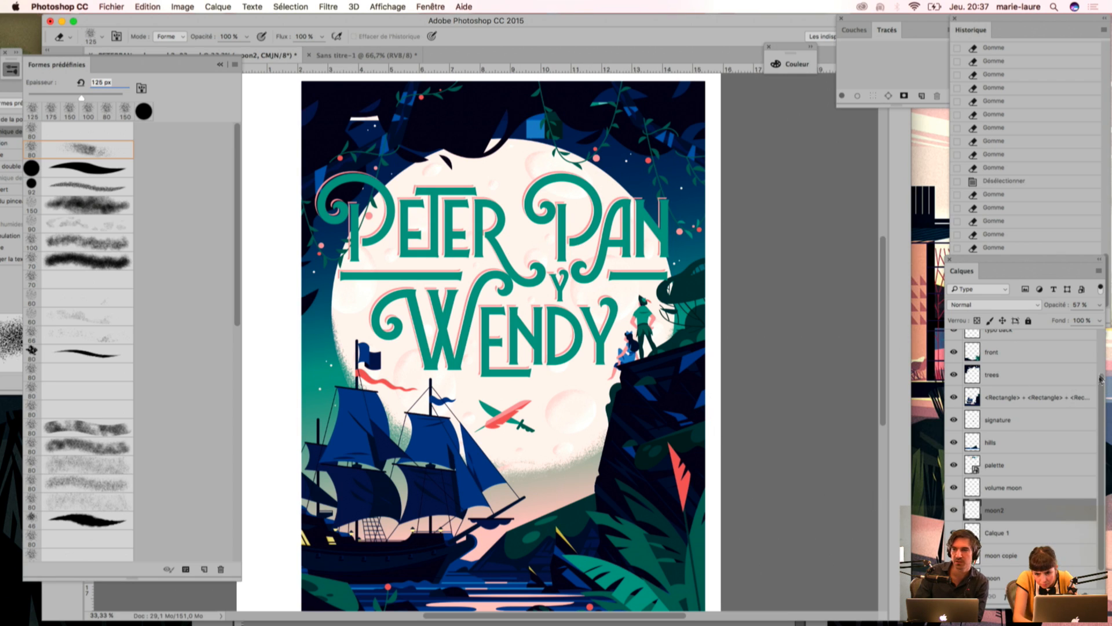
Step: Move the palette layer to the top of the layer stack, above mask
scroll(1070, 386, up, 3)
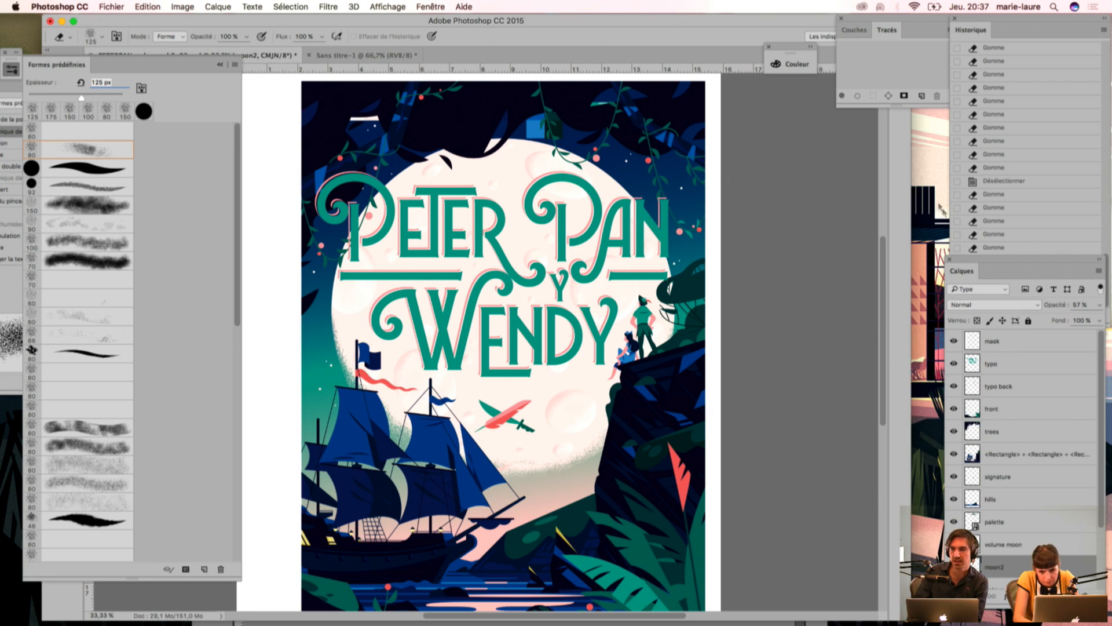
drag(1007, 522, 1004, 333)
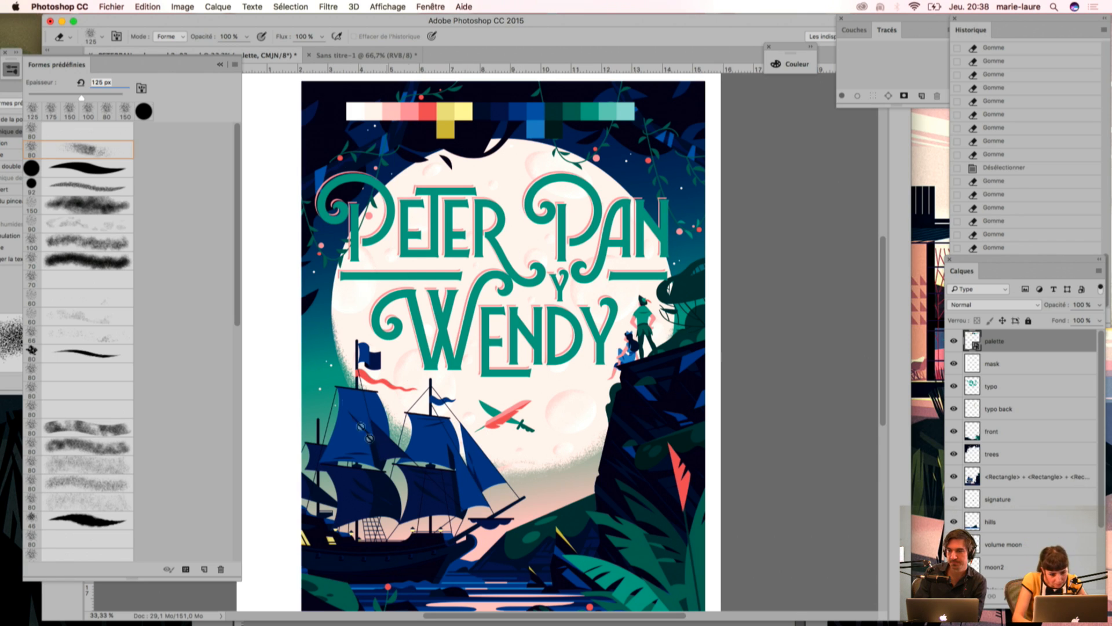
Step: Move the color palette swatches from the top of the cover to its bottom edge, below the ship
drag(441, 428, 442, 328)
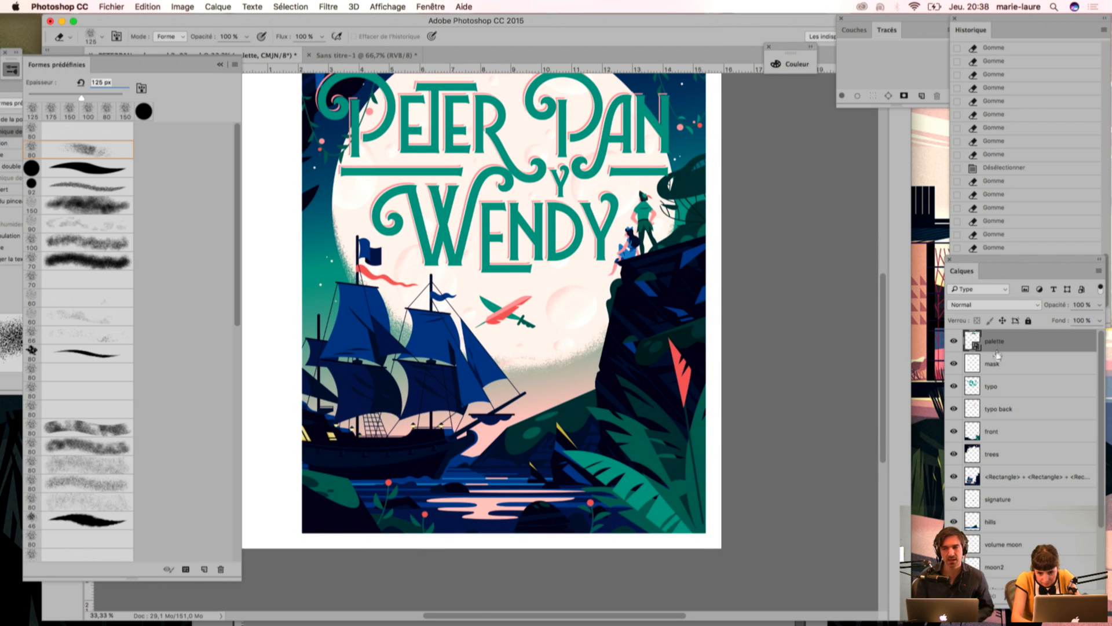
drag(505, 233, 497, 326)
key(v)
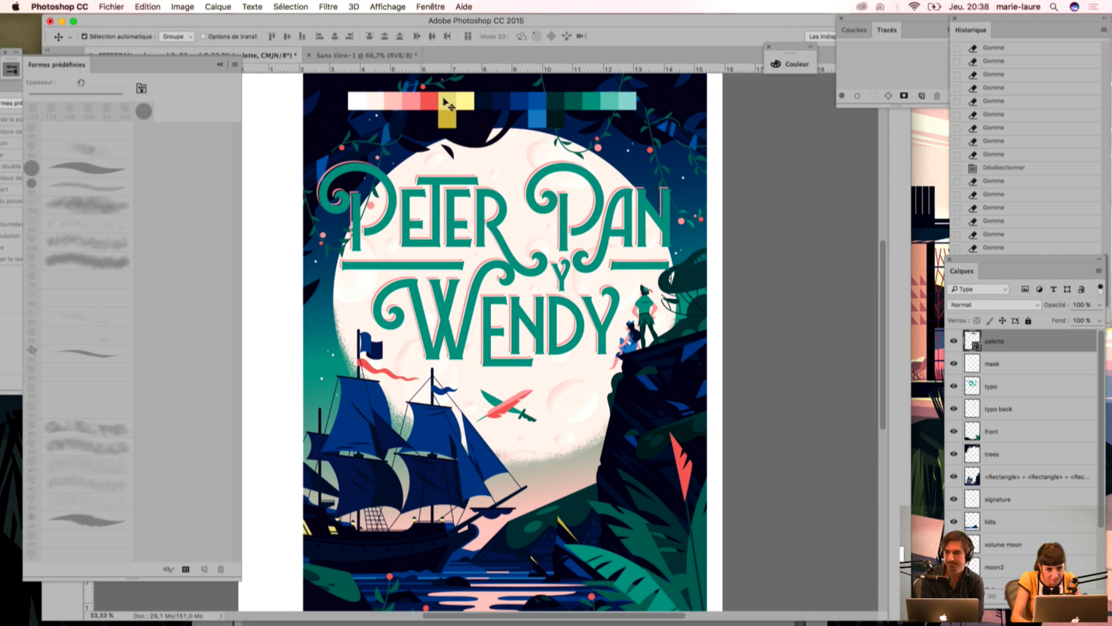
drag(476, 110, 455, 597)
scroll(464, 521, down, 5)
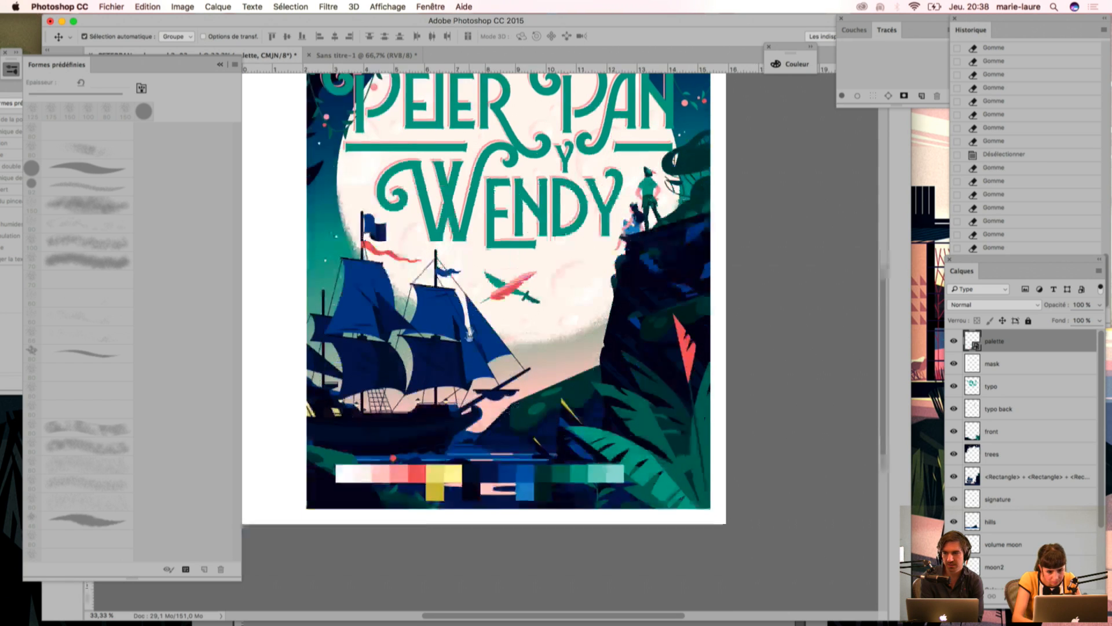
drag(474, 428, 489, 448)
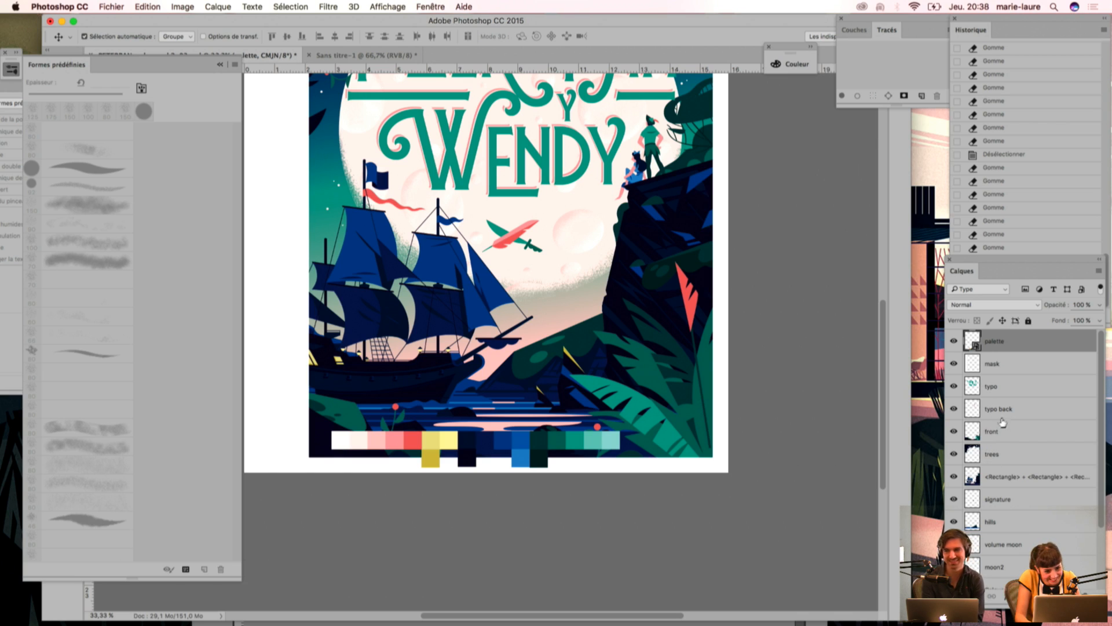
Step: Create a new layer named shp directly above the <Rectangle> layer
drag(1103, 484, 1100, 570)
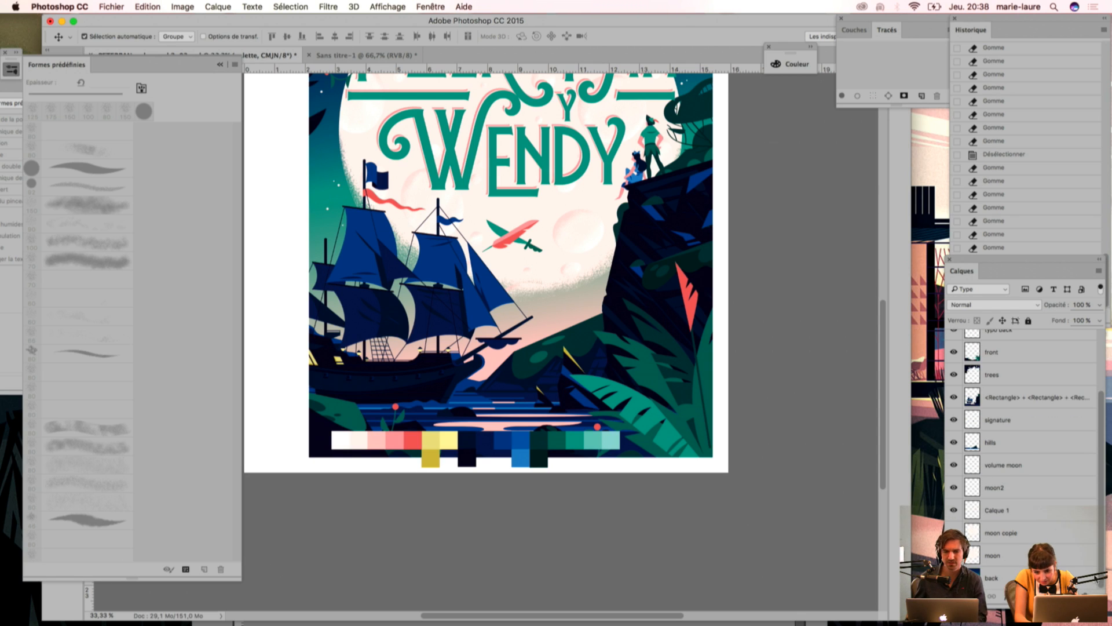
double_click(993, 557)
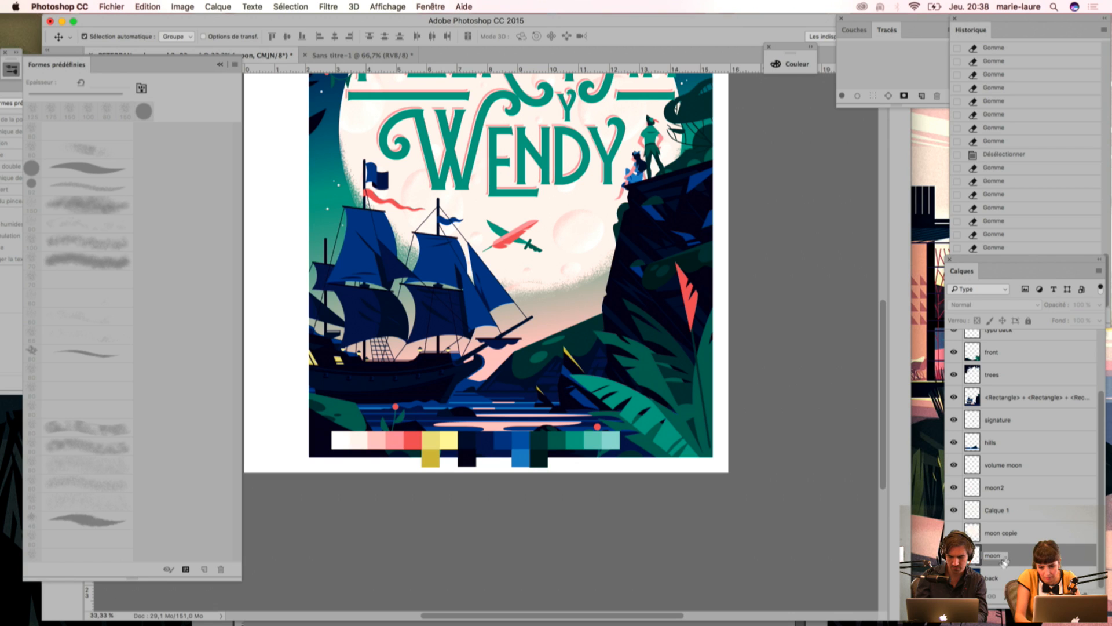
key(Return)
click(1064, 535)
drag(1100, 546, 1101, 524)
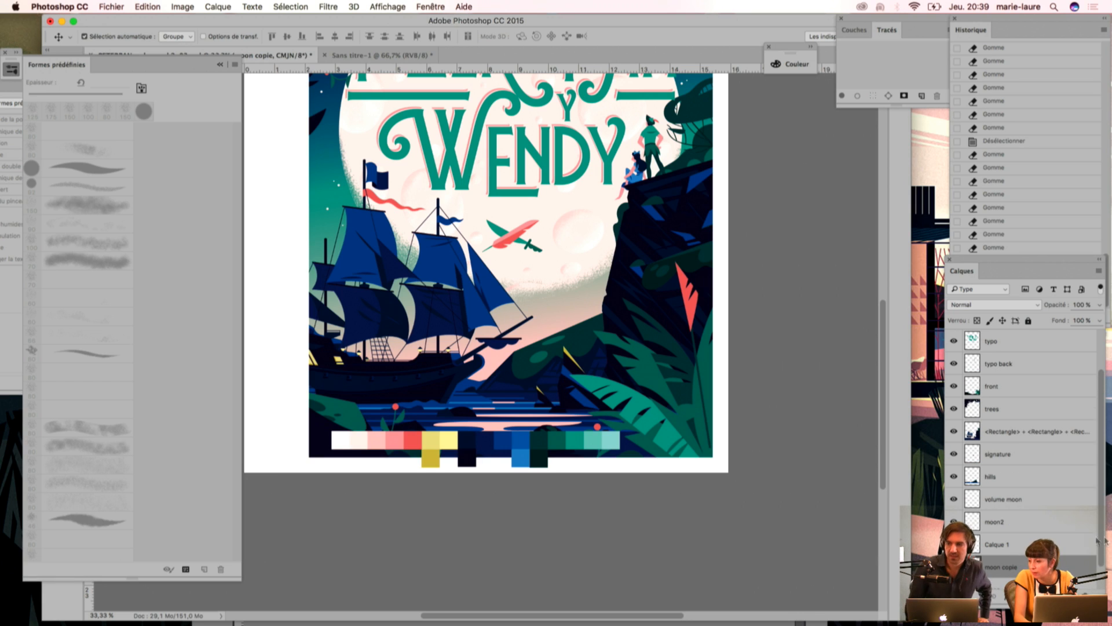
click(1019, 436)
click(1099, 271)
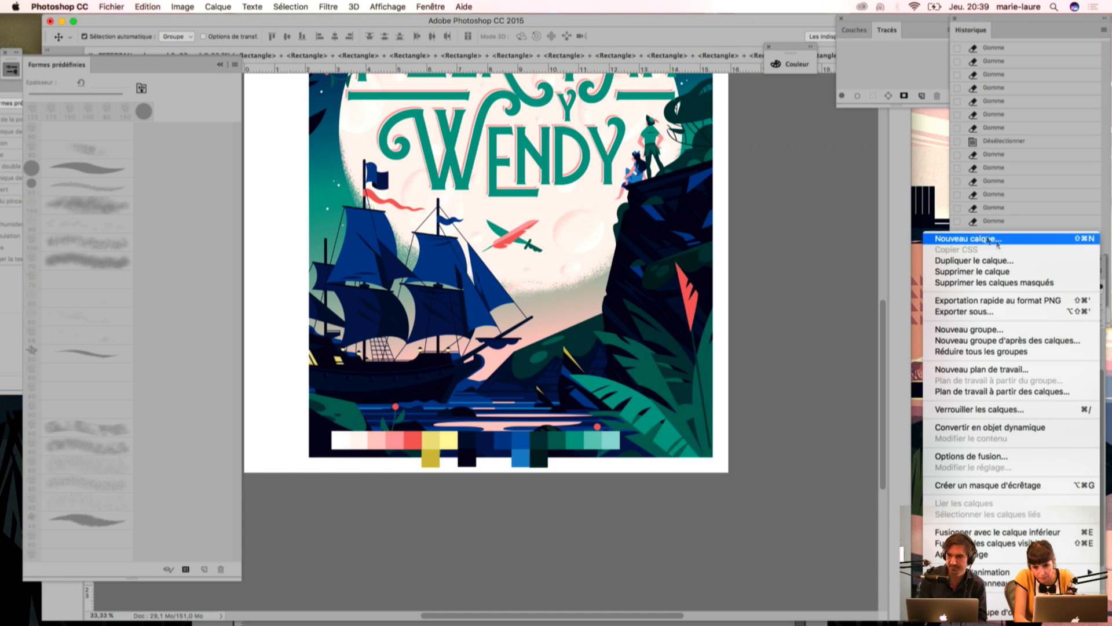
click(960, 240)
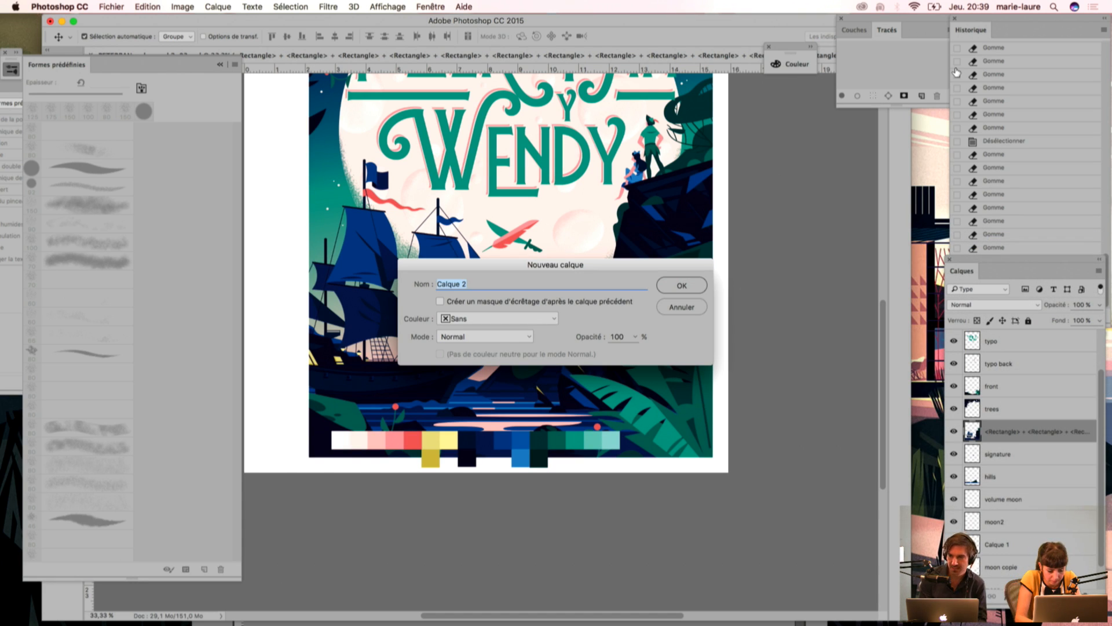
text(shi^)
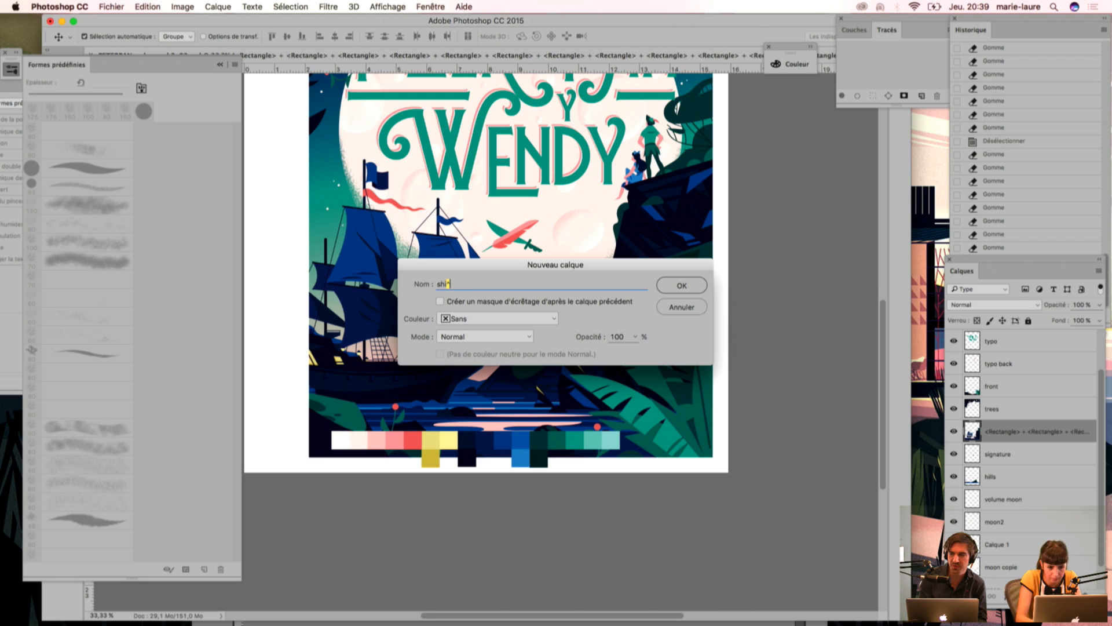
key(Return)
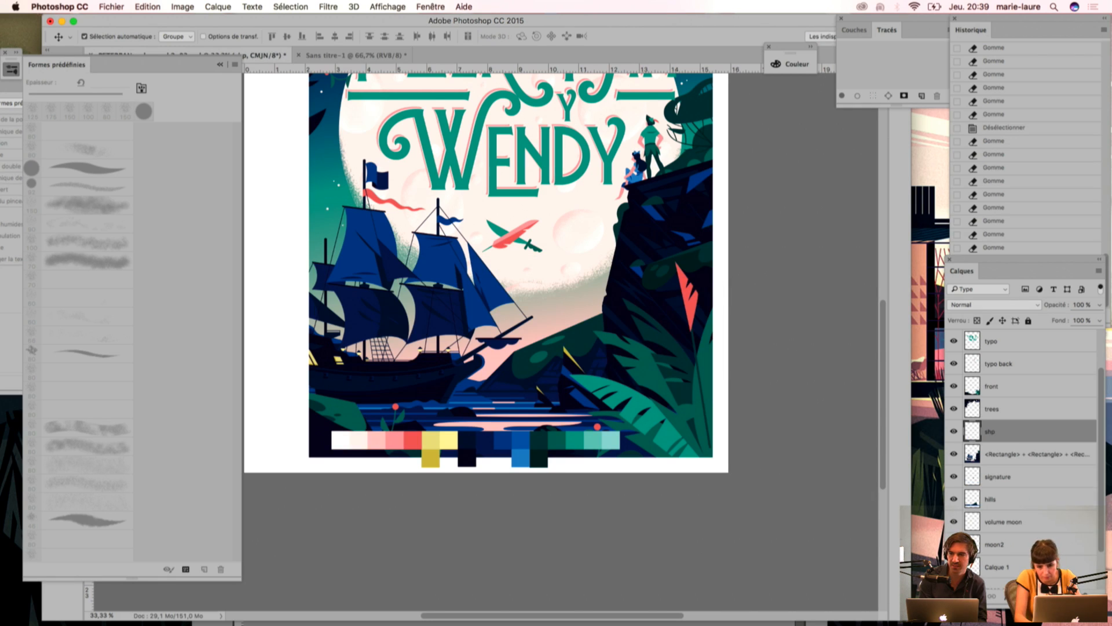
Step: Select the ship's bright blue sails with the Magic Wand
key(super+plus)
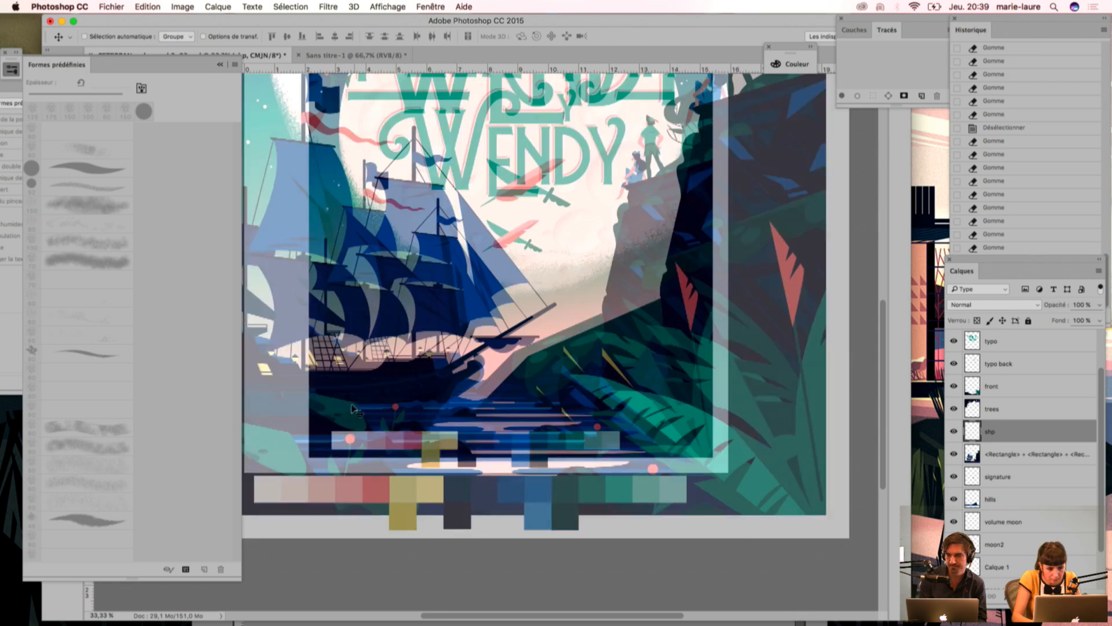
key(super+plus)
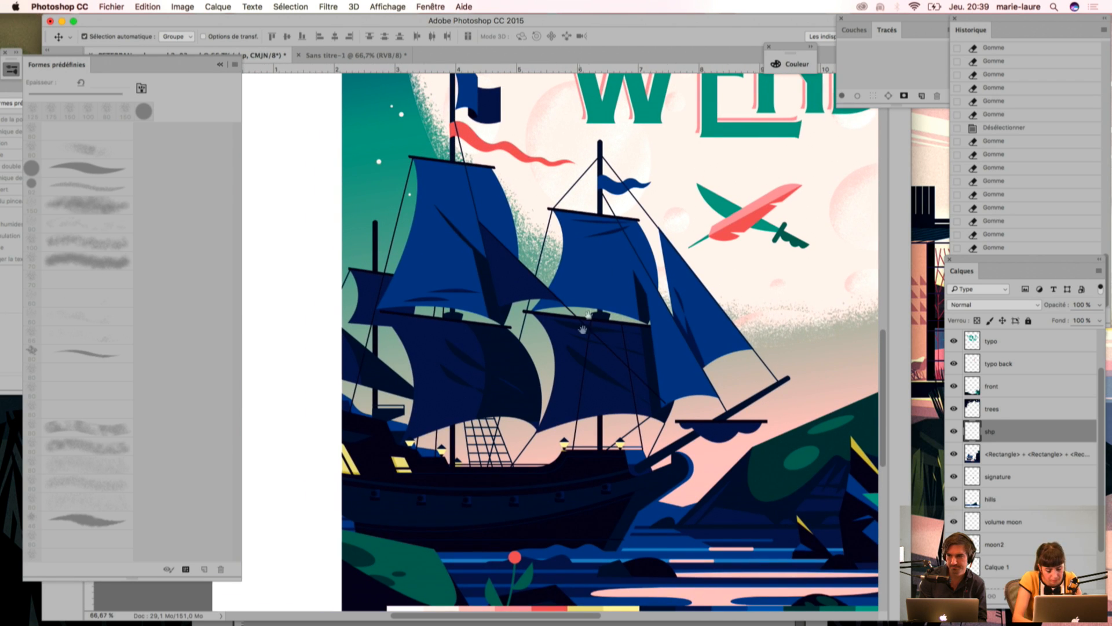
key(w)
click(460, 204)
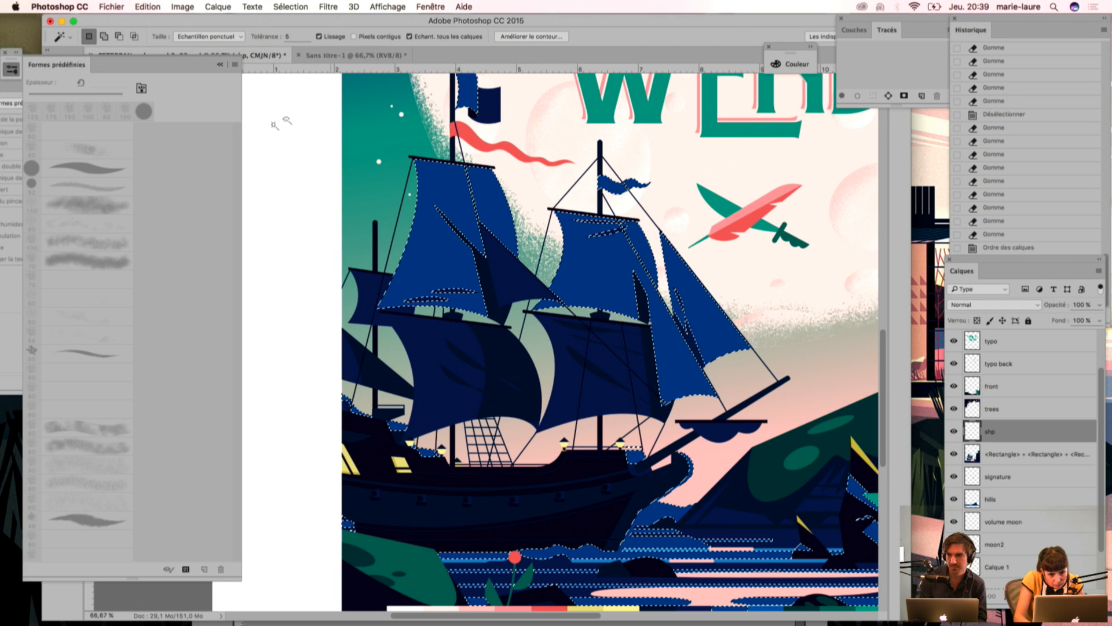
scroll(297, 196, right, 5)
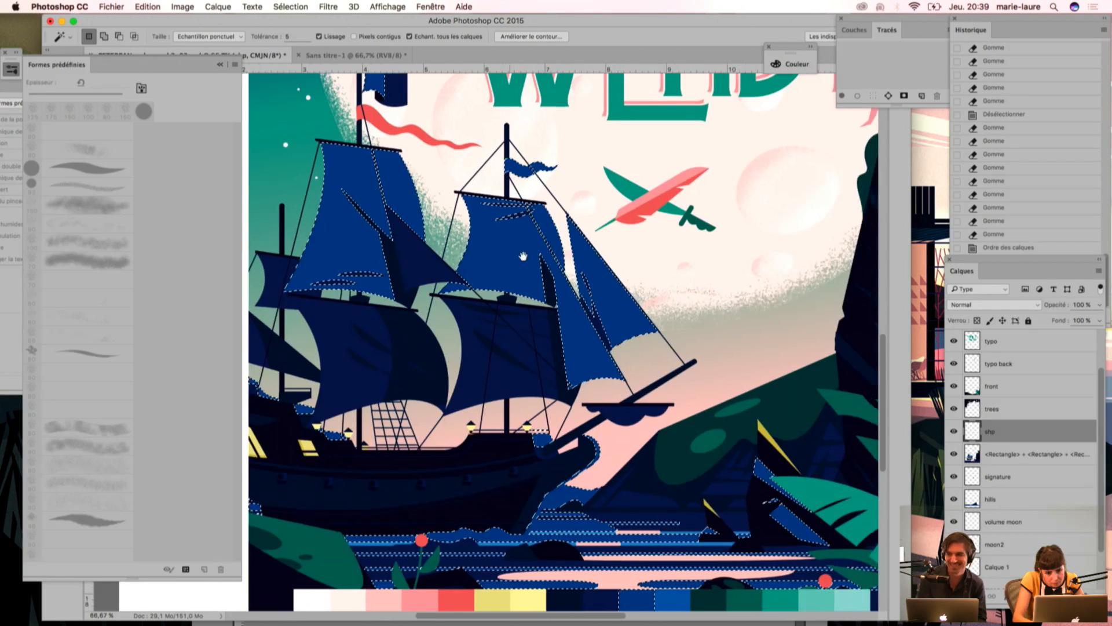
scroll(348, 158, left, 10)
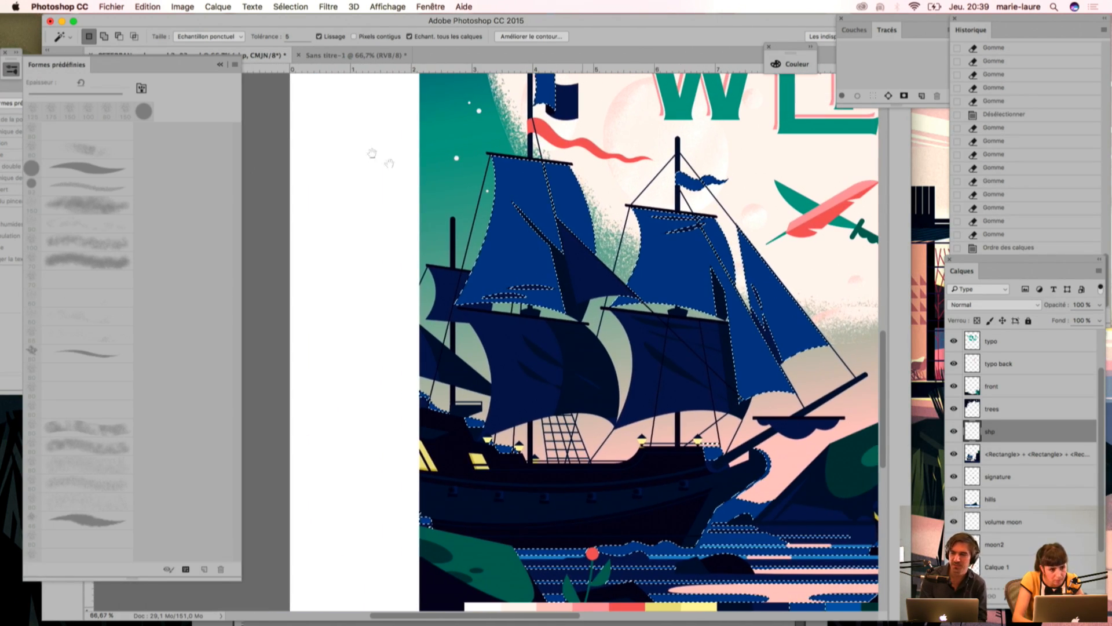
Step: Collapse the brush presets panel and move the brush settings panel down to uncover the toolbar
click(221, 65)
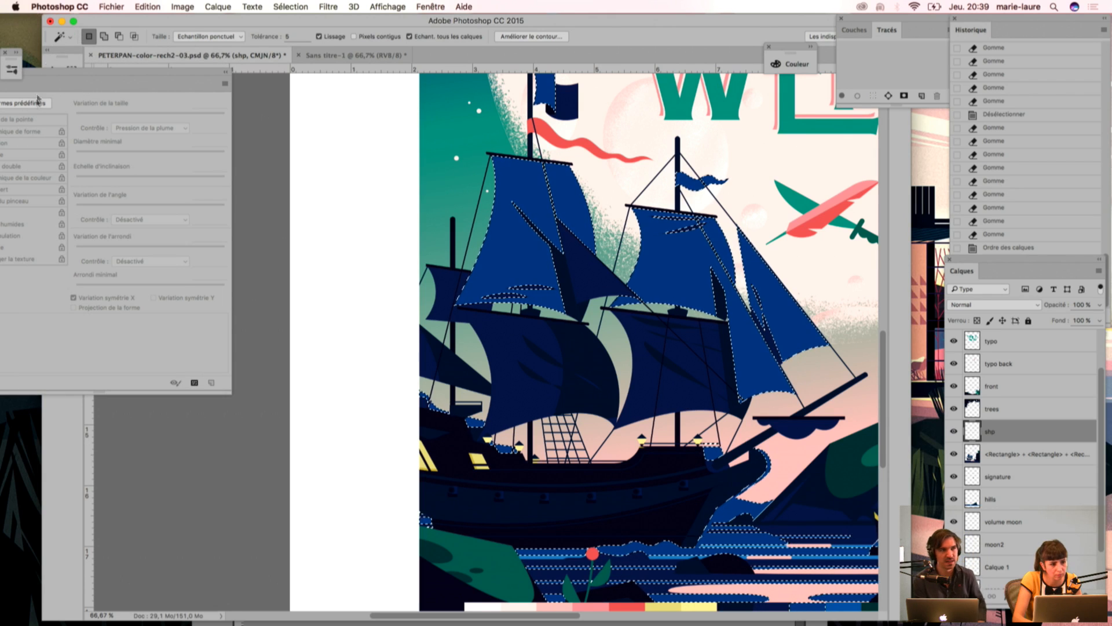
drag(204, 82, 224, 346)
click(53, 87)
Step: Subtract the front mast's square sail and the inner jib from the selection with the Lasso, keeping the outer triangular sail selected
drag(716, 364, 574, 325)
key(alt)
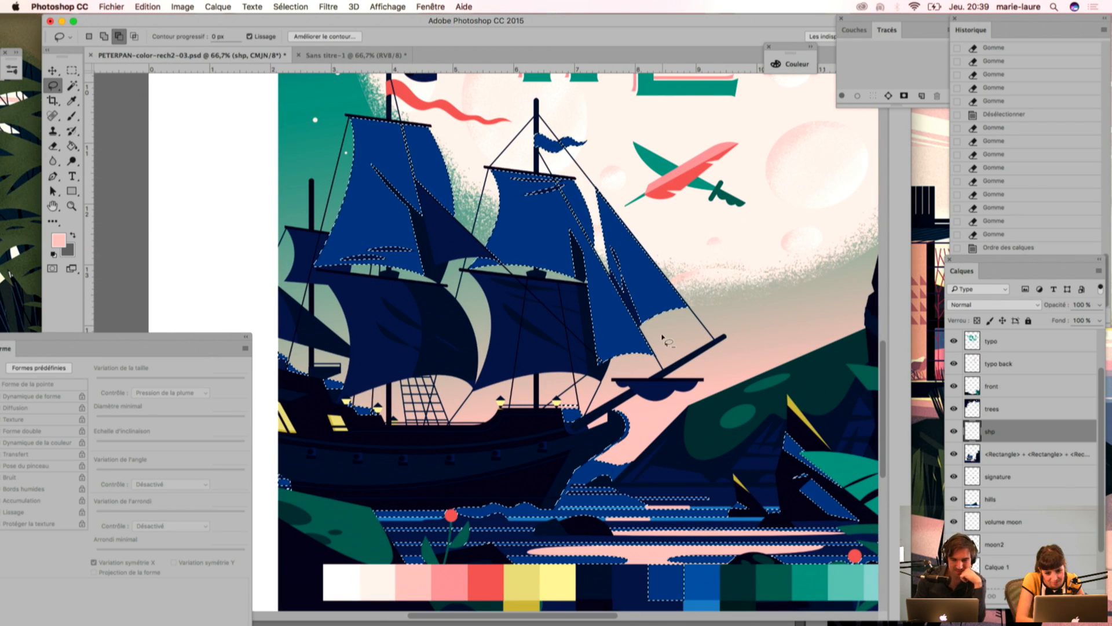
mouse_move(665, 343)
mouse_down()
mouse_move(494, 313)
mouse_move(474, 157)
mouse_move(576, 116)
mouse_up()
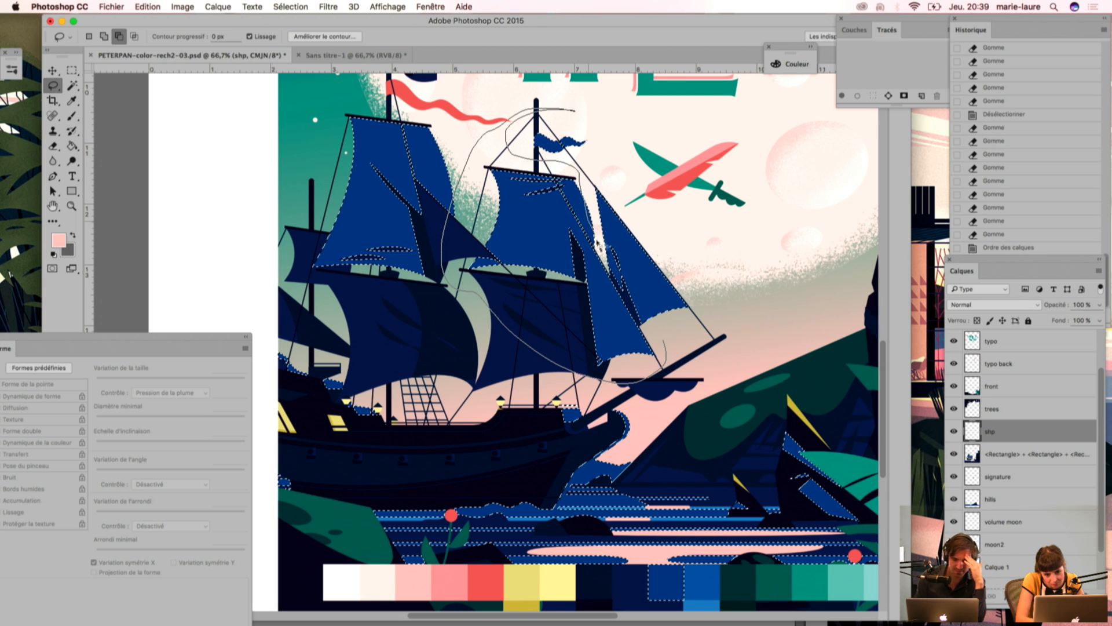
drag(609, 268, 653, 341)
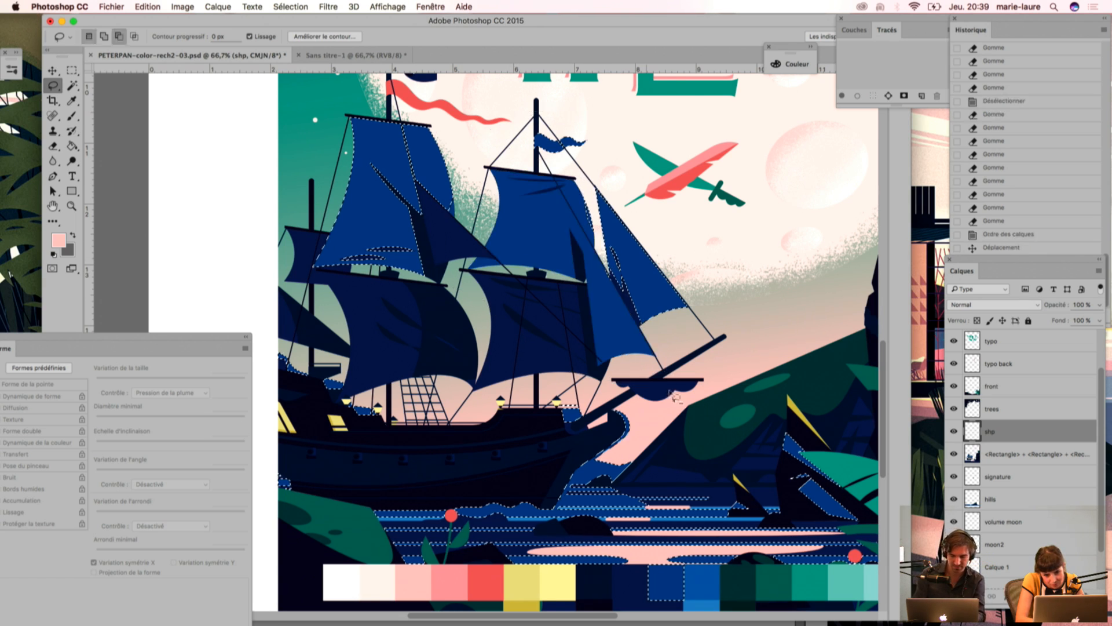
key(alt)
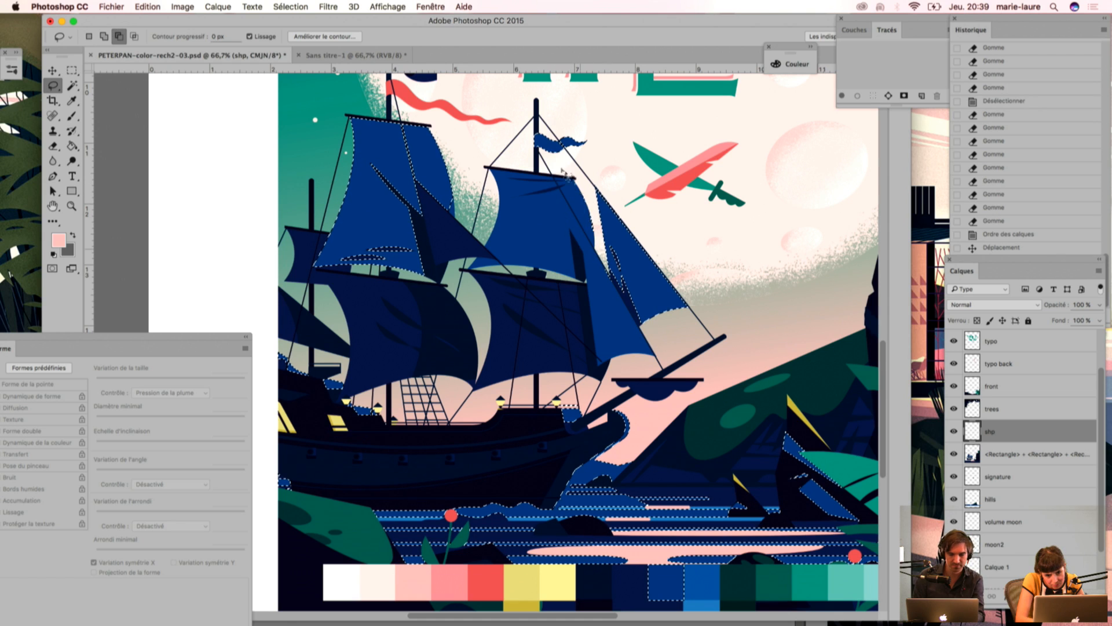
mouse_move(580, 200)
mouse_down()
mouse_move(597, 239)
mouse_move(569, 204)
mouse_move(608, 234)
mouse_move(597, 274)
mouse_move(567, 203)
mouse_up()
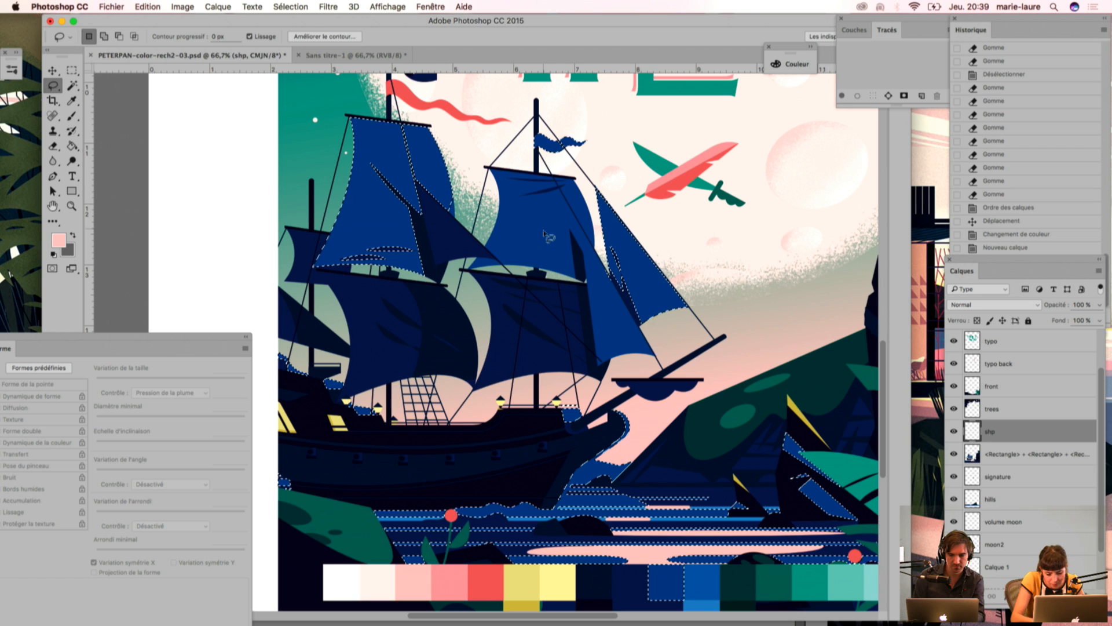
Step: Sample the dark navy from the ship as the foreground color for the Brush
key(i)
drag(702, 346, 546, 397)
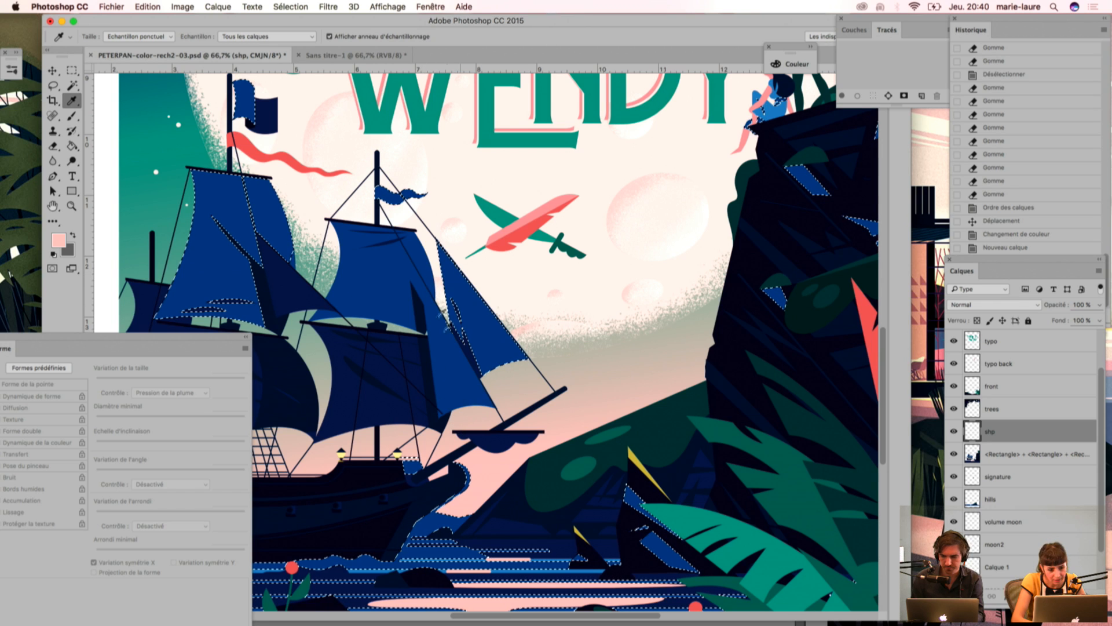
click(395, 408)
key(b)
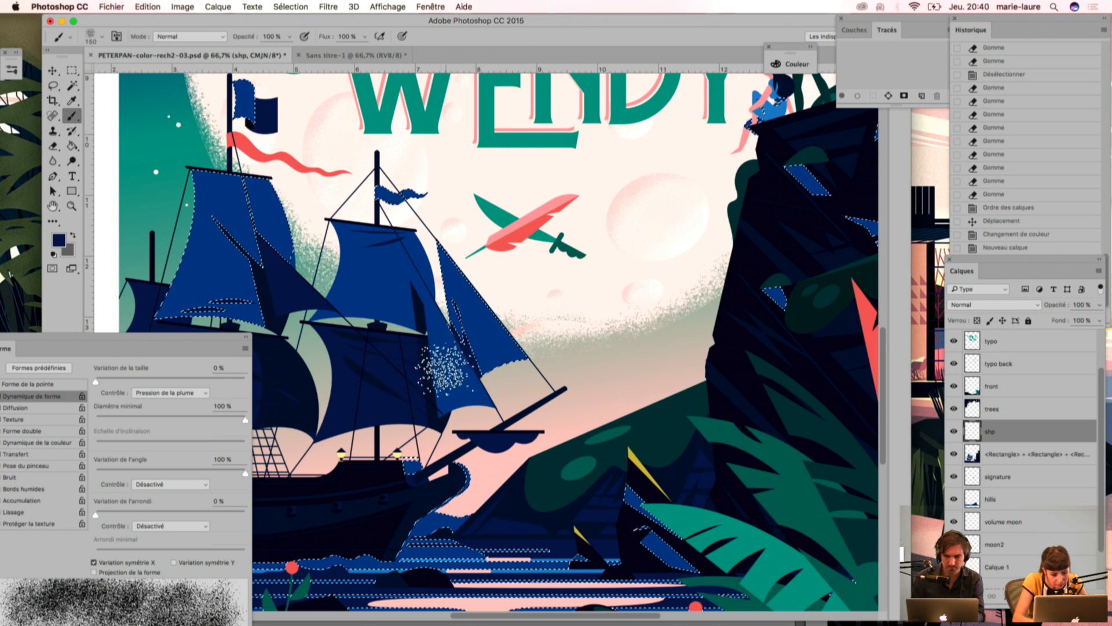
Step: Reposition the brush settings panel and choose the 80 px scattered-grain brush preset
mouse_move(44, 341)
mouse_down()
mouse_move(85, 193)
mouse_move(57, 193)
mouse_up()
click(88, 38)
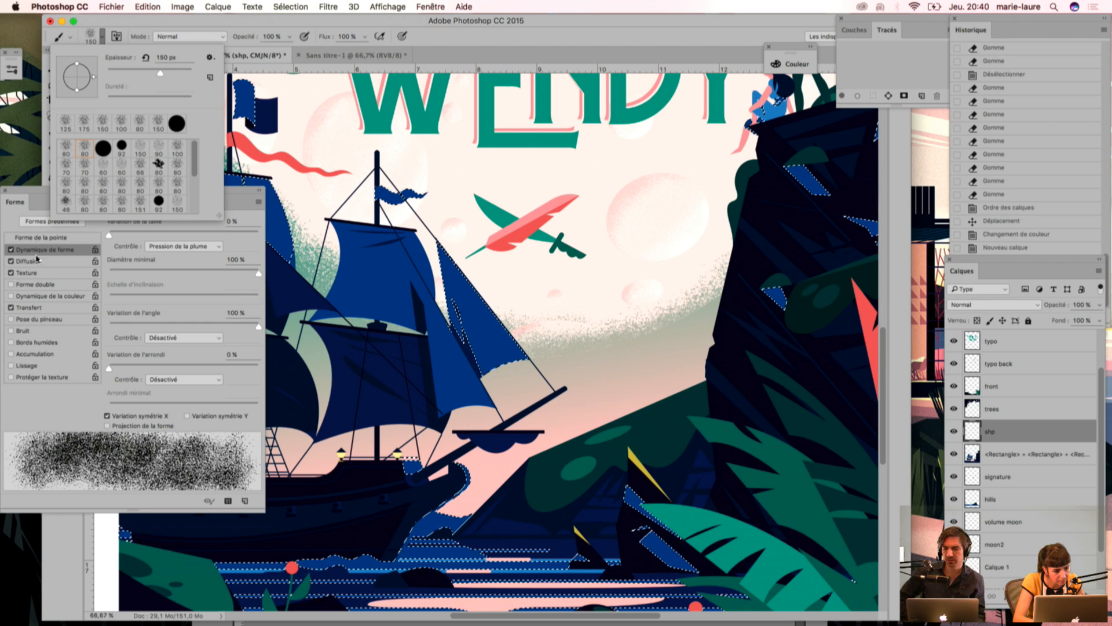
click(32, 248)
click(100, 36)
click(116, 38)
click(115, 41)
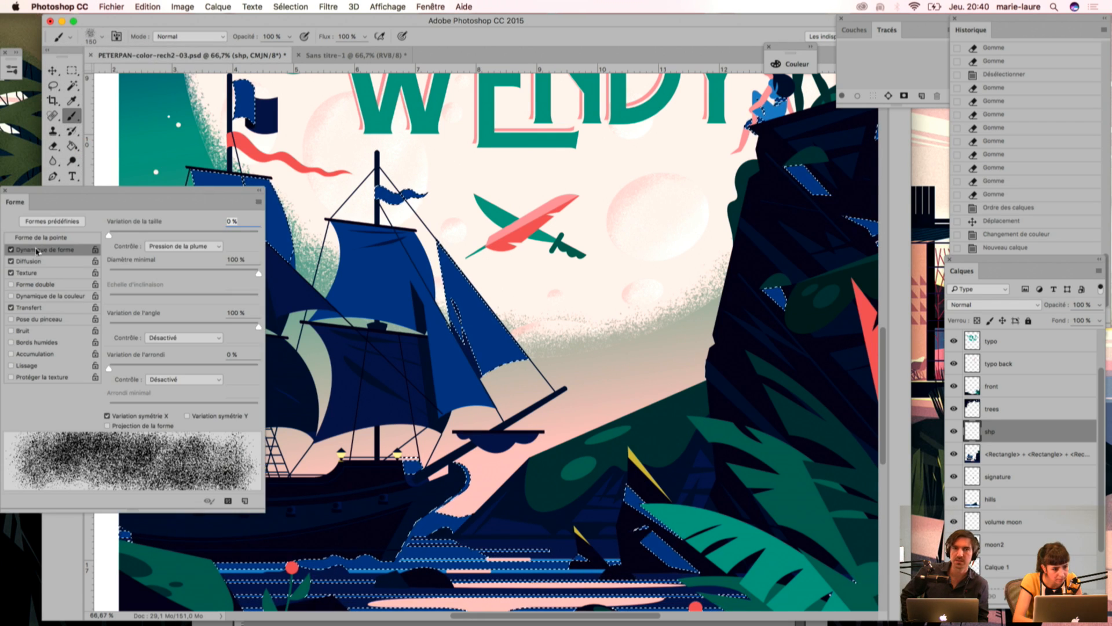
click(51, 221)
click(80, 137)
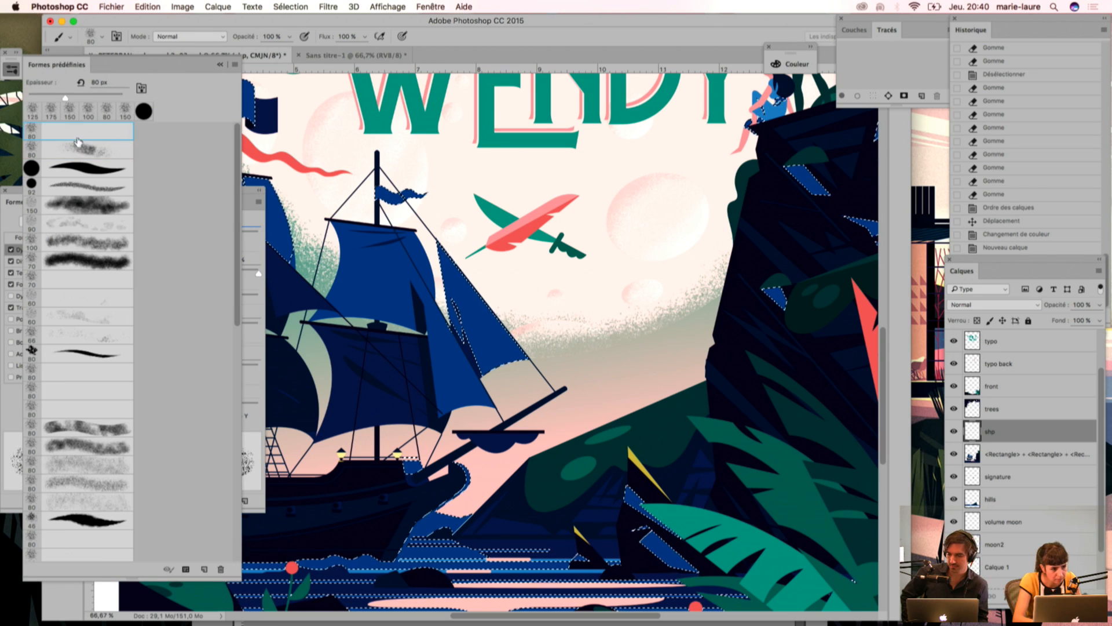
click(84, 153)
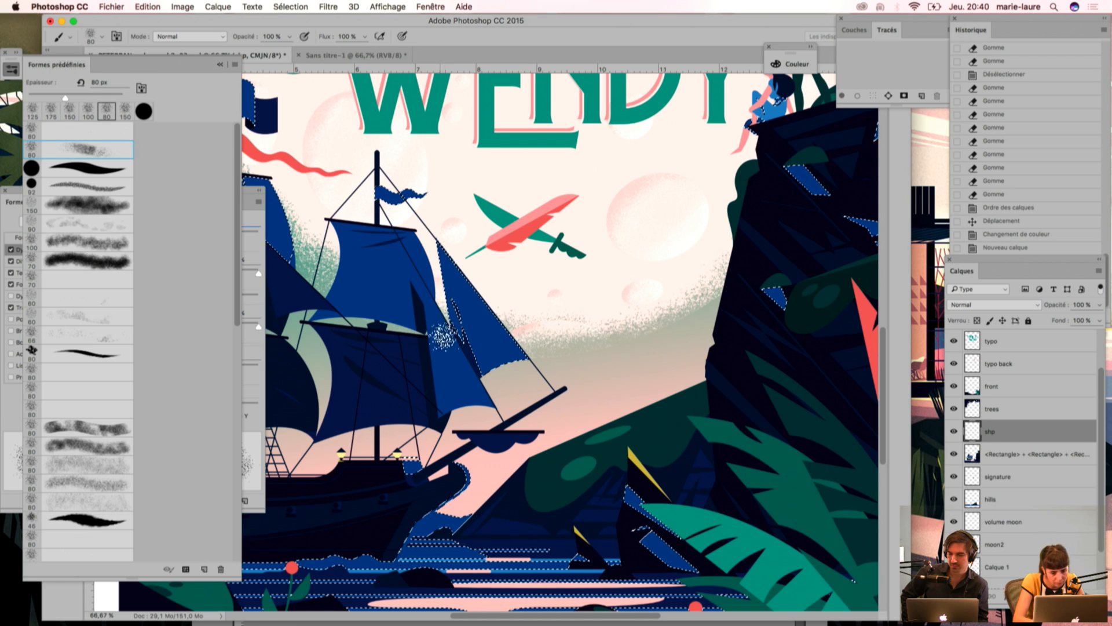
Step: Paint navy grain shading along the inner edge of the outer triangular sail on the shp layer
drag(451, 336, 504, 432)
mouse_move(477, 385)
mouse_down()
mouse_move(447, 320)
mouse_move(444, 268)
mouse_move(460, 318)
mouse_move(610, 356)
mouse_up()
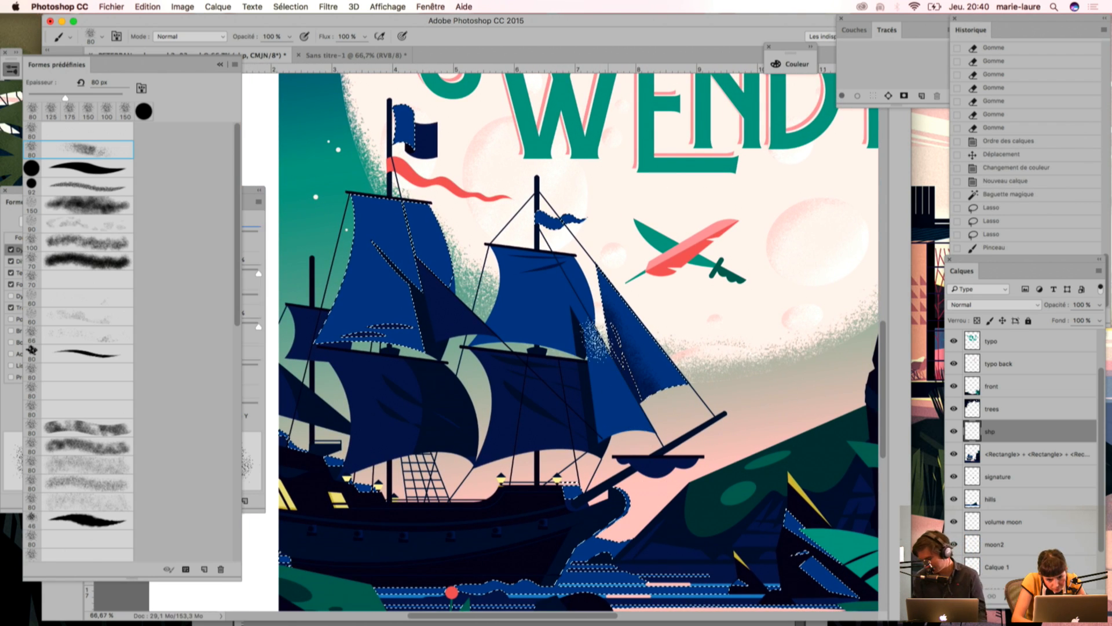
mouse_move(599, 304)
mouse_down()
mouse_move(607, 328)
mouse_move(608, 284)
mouse_move(661, 405)
mouse_up()
Step: Soften the grain on the outer triangular sail with a smaller eraser
key(e)
key(bracketleft)
key(bracketleft)
key(bracketleft)
mouse_move(596, 308)
mouse_down()
mouse_move(660, 411)
mouse_move(652, 399)
mouse_up()
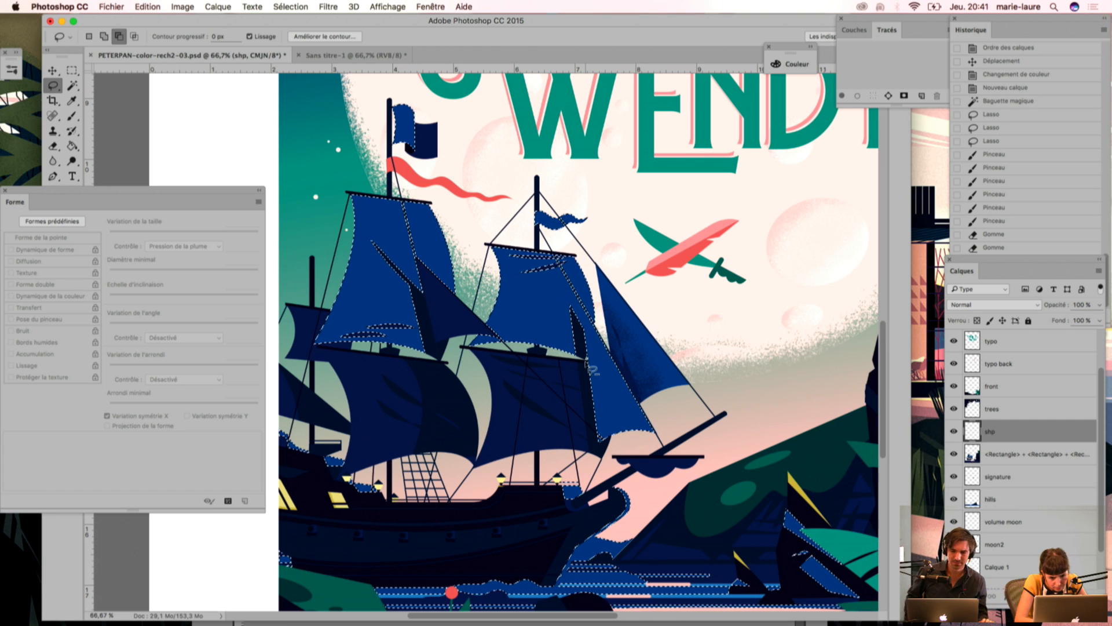
Step: Paint navy grain shading along the inner jib's left edge within the new sail selection
key(b)
drag(576, 393, 591, 443)
drag(601, 497, 602, 503)
drag(579, 371, 603, 481)
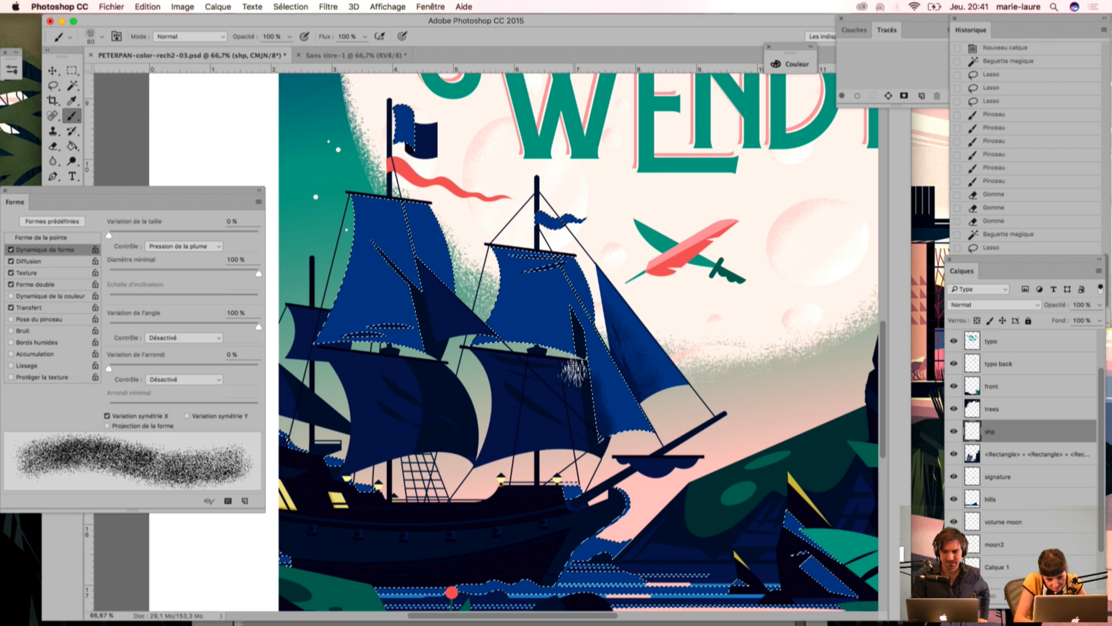
drag(587, 422, 579, 341)
mouse_move(631, 503)
mouse_down()
mouse_move(590, 409)
mouse_move(613, 446)
mouse_move(619, 439)
mouse_move(604, 511)
mouse_move(596, 455)
mouse_move(625, 437)
mouse_move(619, 502)
mouse_up()
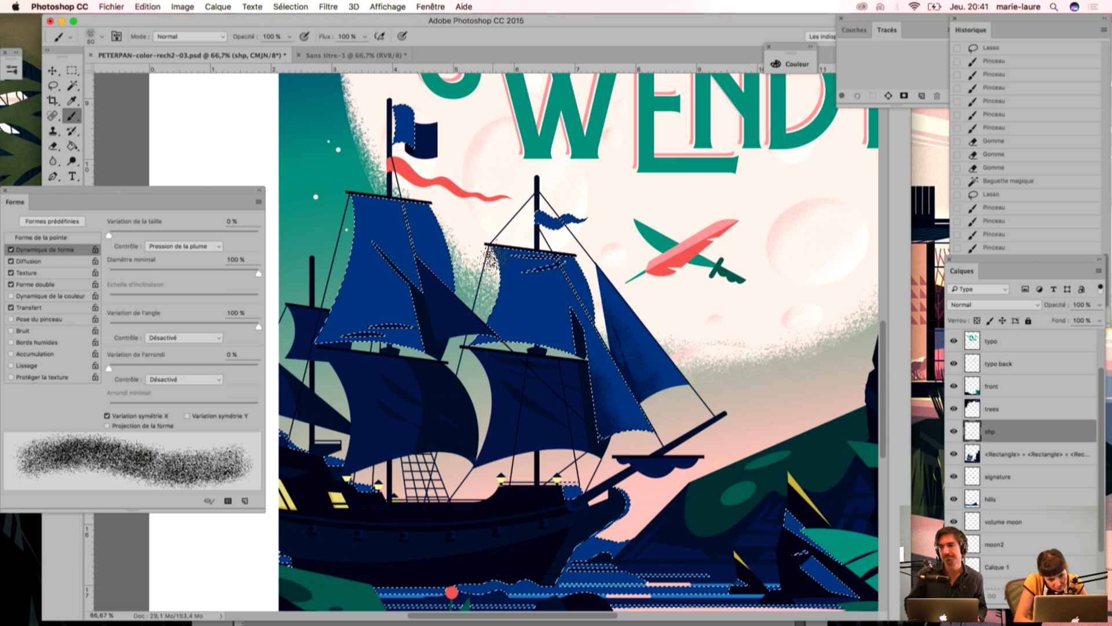
Step: Paint navy grain shading along the side edges of the front mast's upper square sail
drag(491, 255, 499, 313)
drag(497, 237, 503, 307)
drag(503, 261, 500, 327)
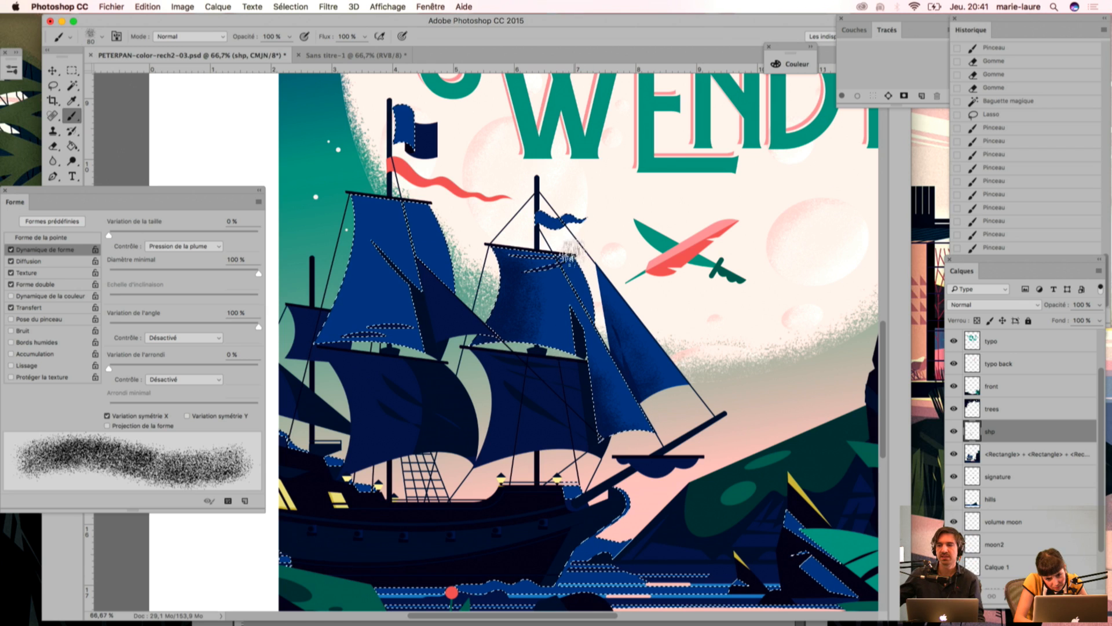
drag(577, 251, 594, 318)
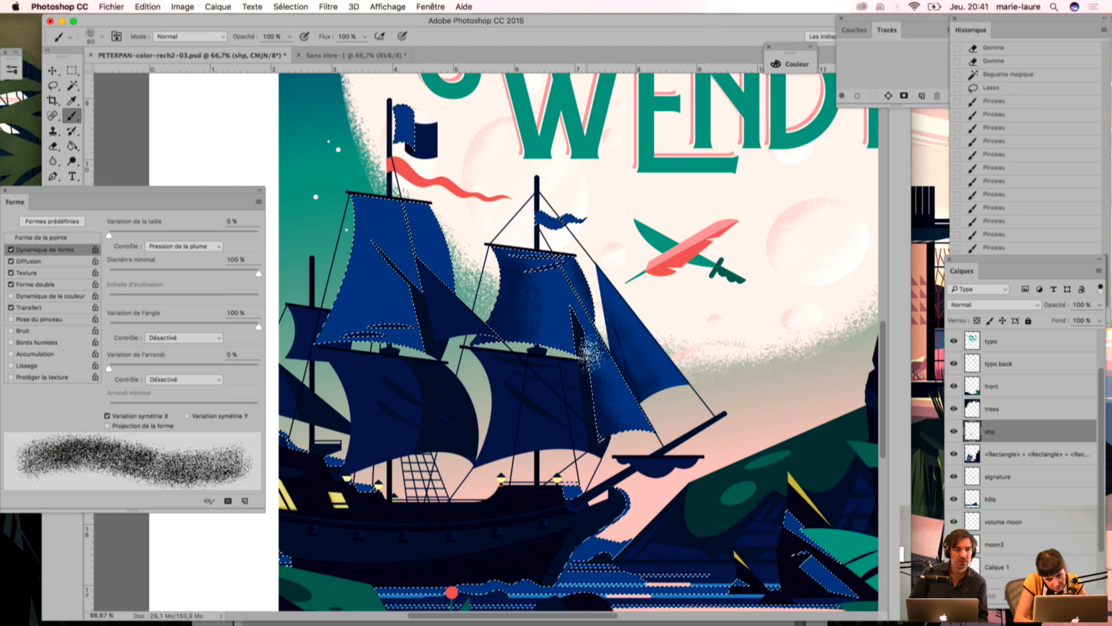
Step: Thin out the grain on the front mast's upper square sail with the Eraser
key(e)
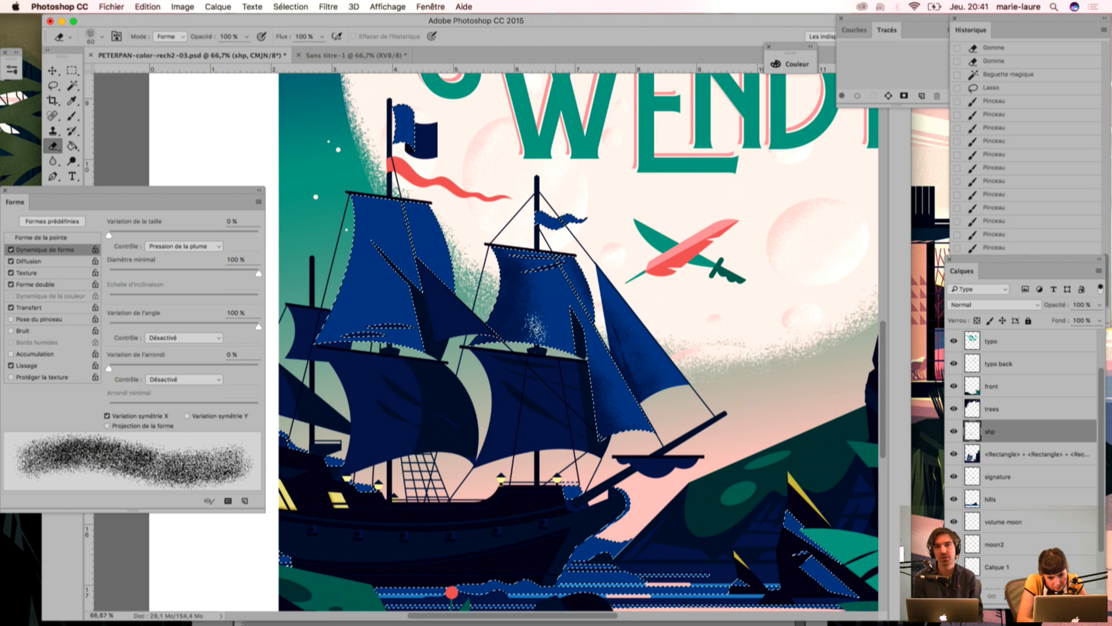
drag(522, 310, 499, 396)
drag(512, 307, 467, 416)
drag(513, 284, 510, 278)
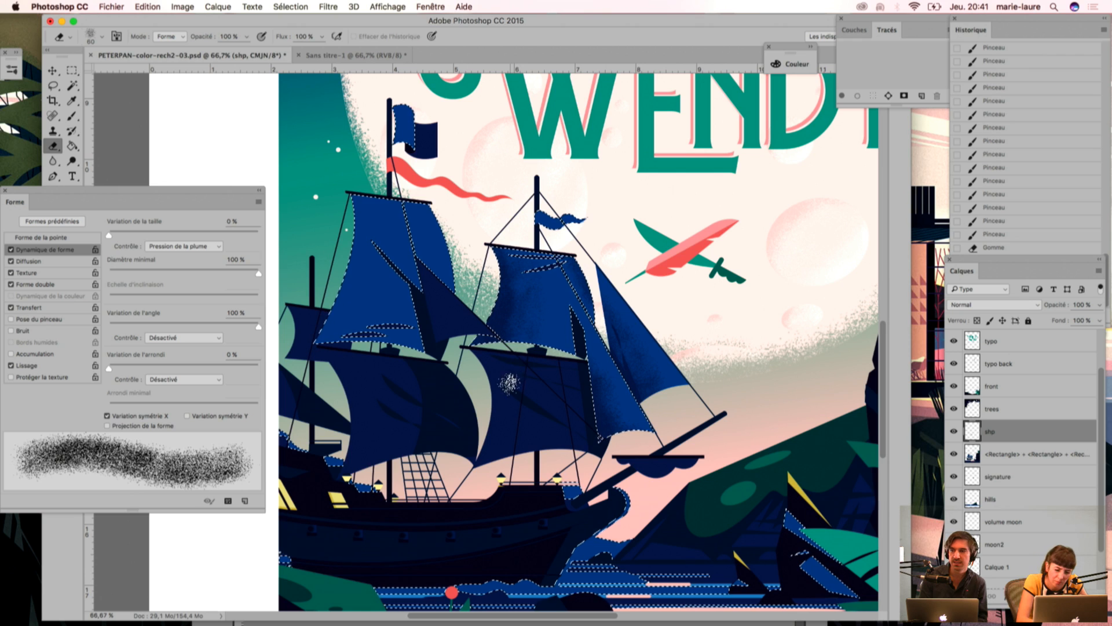
drag(528, 270, 531, 287)
drag(438, 413, 429, 417)
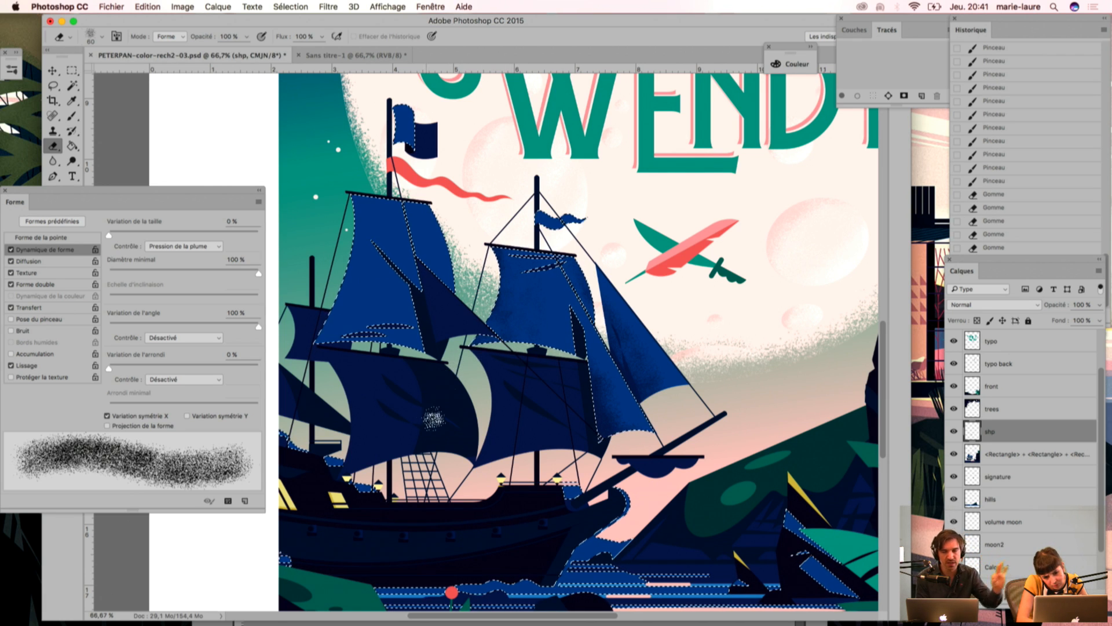
Step: Add more navy grain along the left edge and lower part of the front mast's upper square sail with the Brush
key(b)
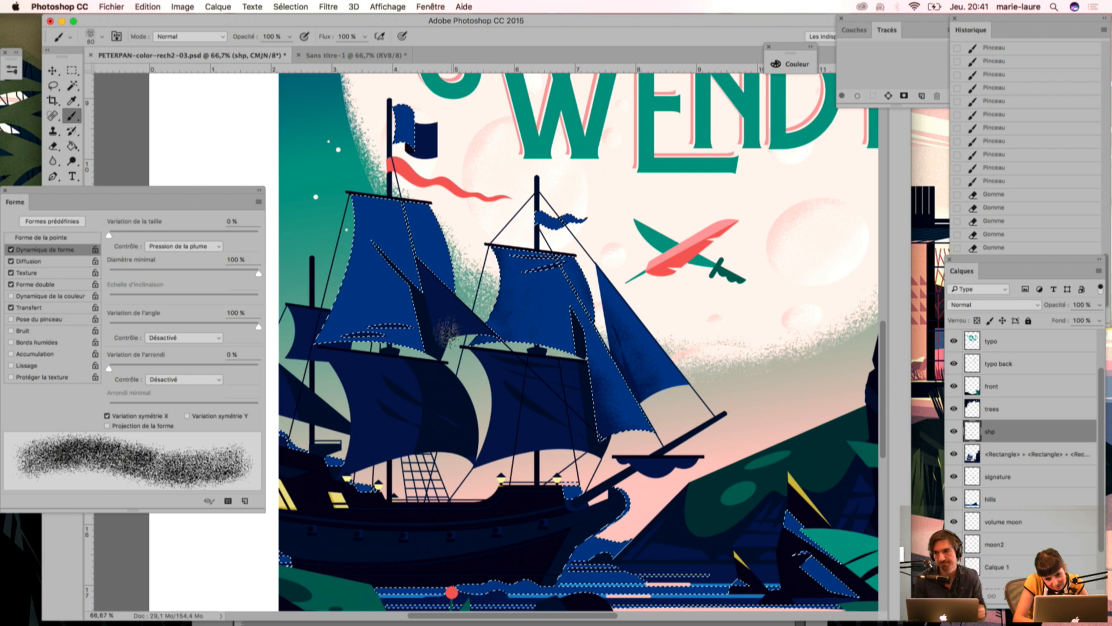
drag(556, 324, 523, 377)
drag(559, 341, 539, 404)
mouse_move(478, 361)
mouse_down()
mouse_move(576, 398)
mouse_move(492, 329)
mouse_move(516, 347)
mouse_up()
mouse_move(504, 342)
mouse_down()
mouse_move(455, 382)
mouse_move(493, 326)
mouse_move(454, 393)
mouse_move(480, 340)
mouse_move(464, 429)
mouse_up()
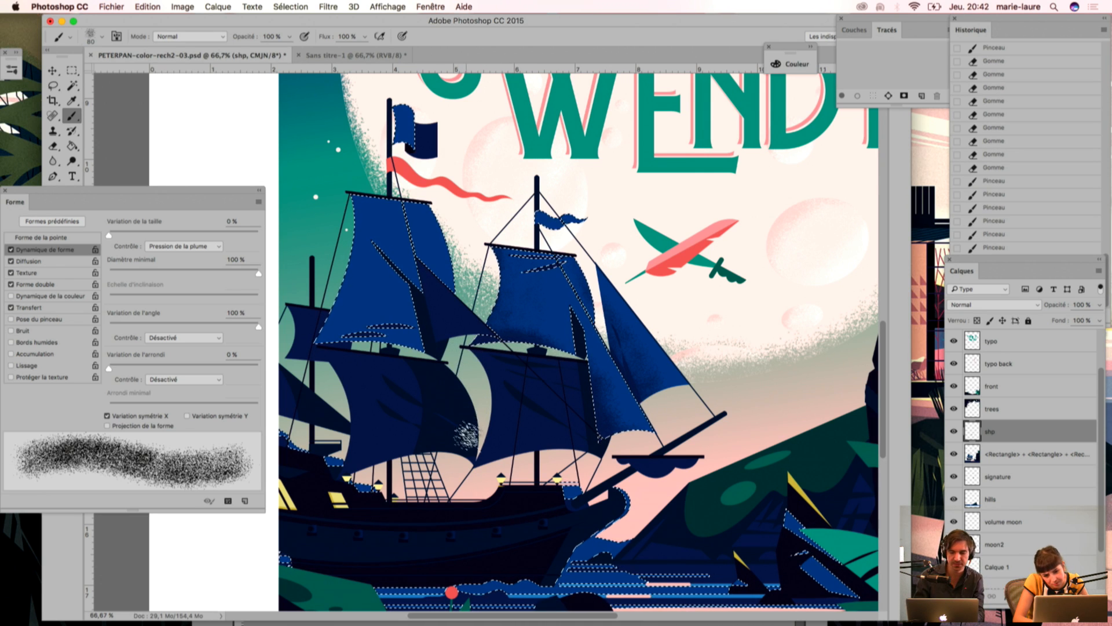
drag(487, 255, 441, 438)
drag(493, 290, 474, 427)
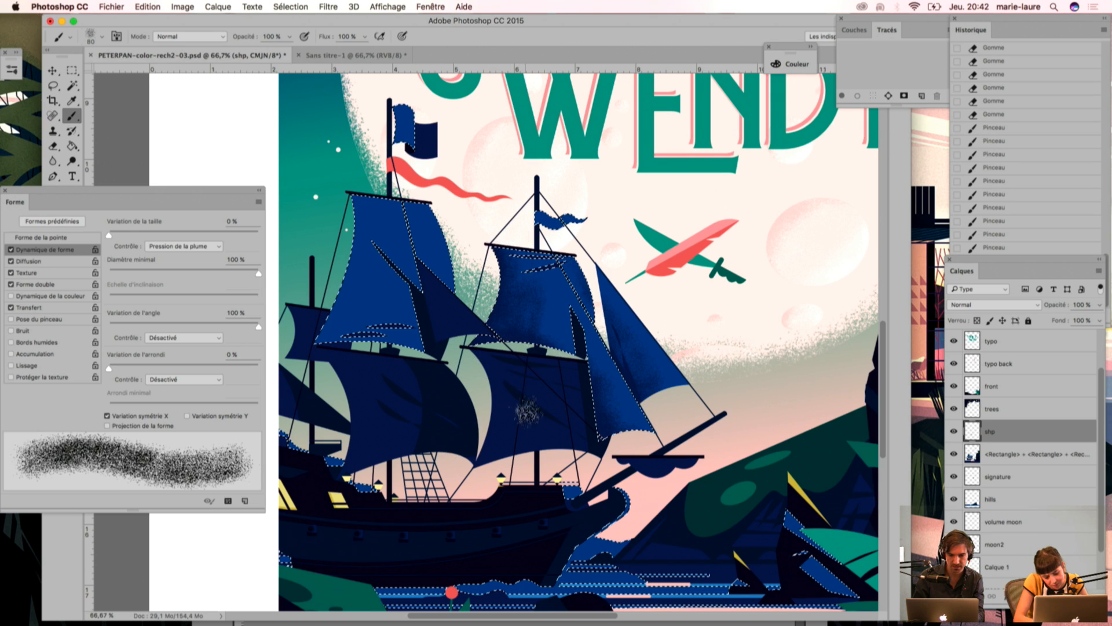
Step: Soften the newly added grain on the front mast's upper square sail with the Eraser
key(e)
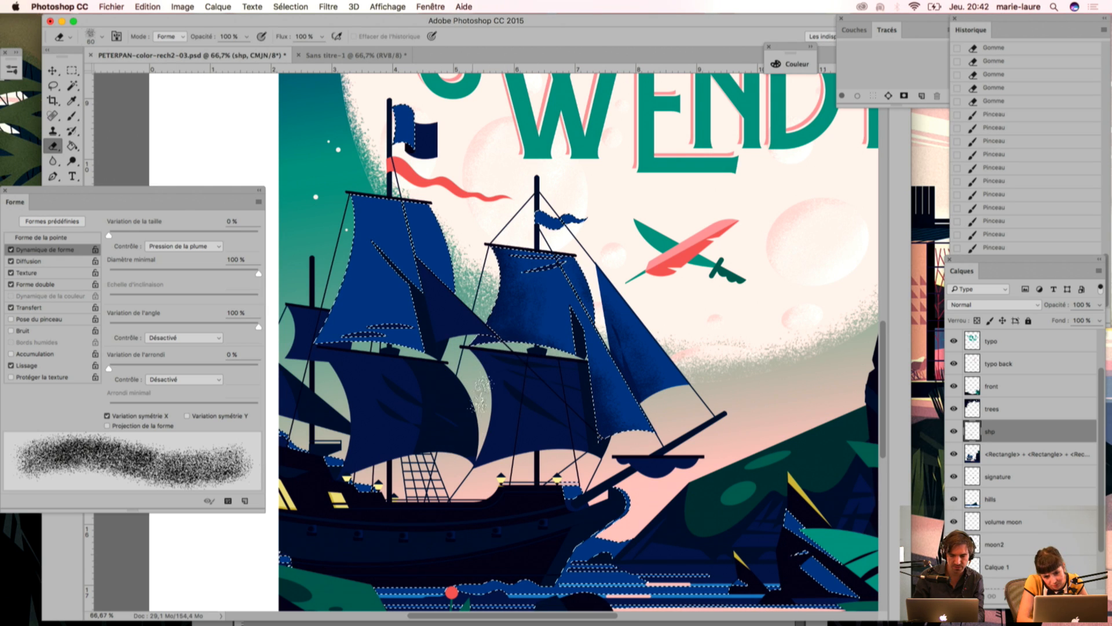
drag(523, 309, 493, 398)
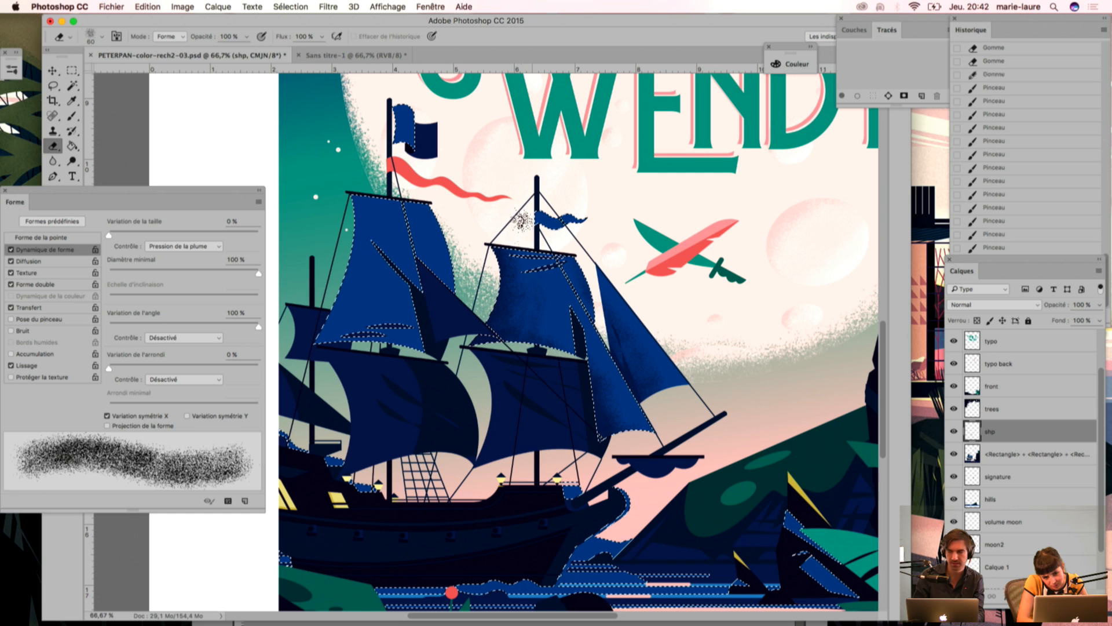
drag(513, 344, 471, 401)
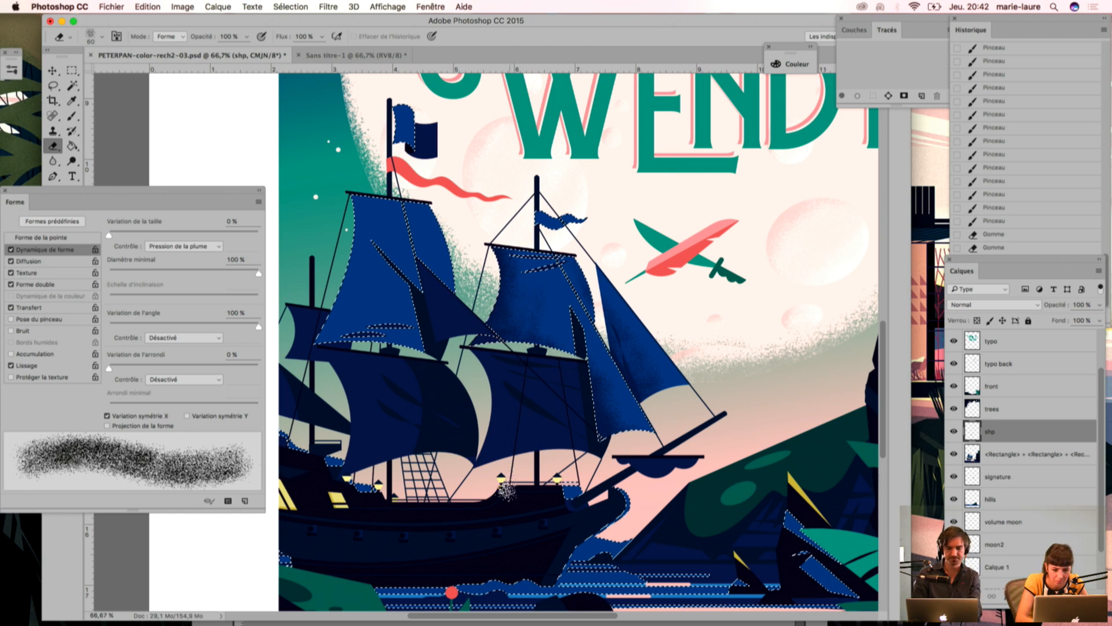
drag(507, 457, 505, 506)
Step: Select the dark blue areas with the Magic Wand and lasso the speckled upper and triangular front sails out of the selection
key(w)
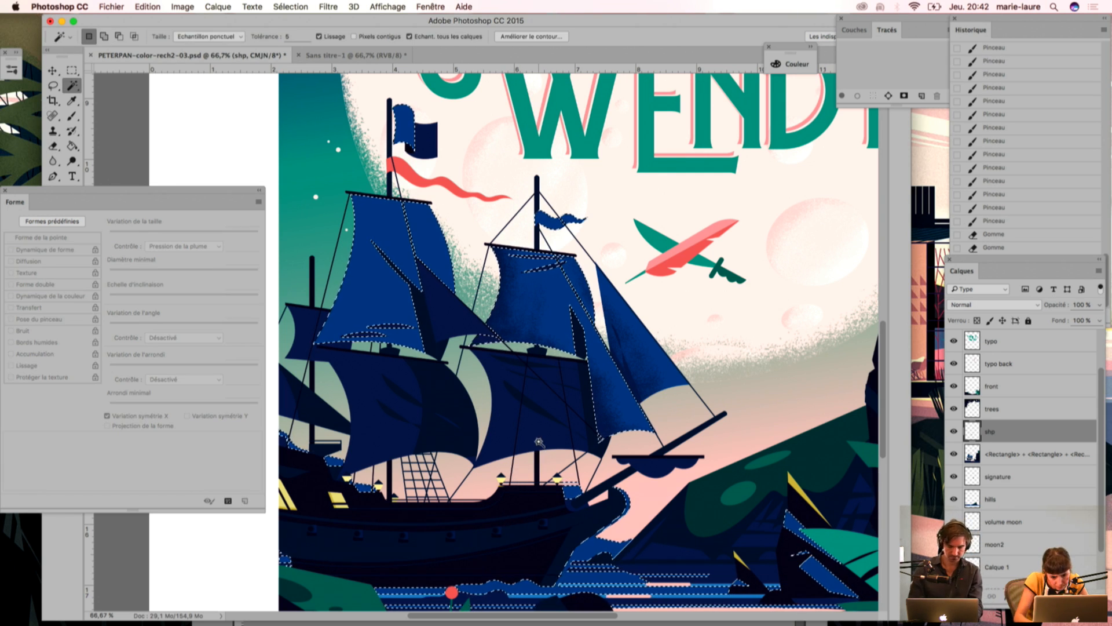
key(l)
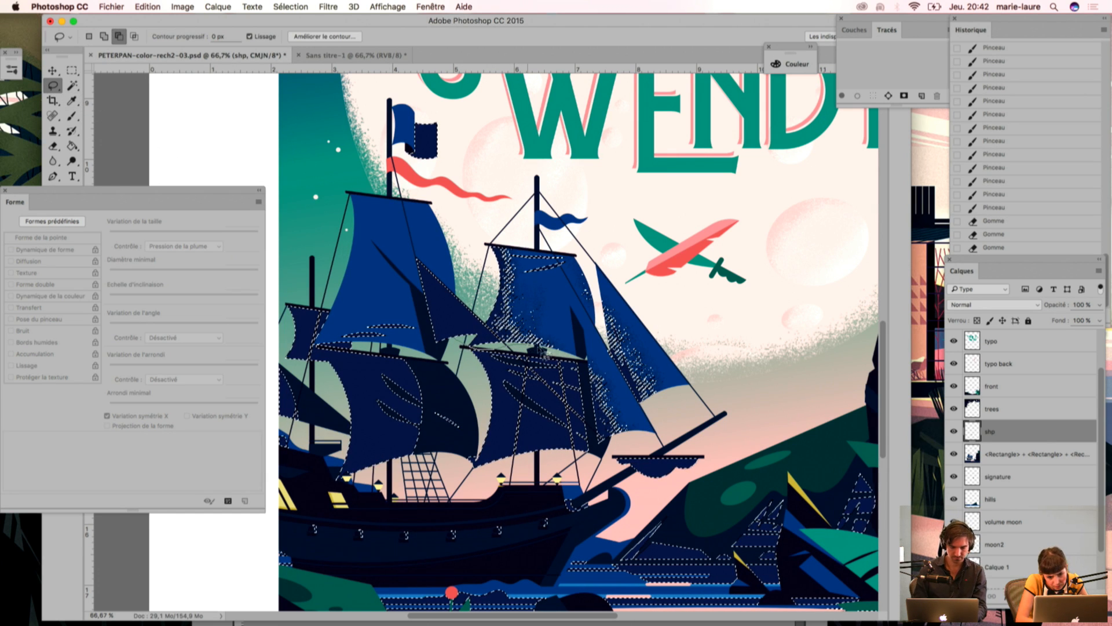
mouse_move(686, 499)
mouse_down()
mouse_move(755, 377)
mouse_move(547, 127)
mouse_move(433, 317)
mouse_up()
drag(462, 355, 463, 356)
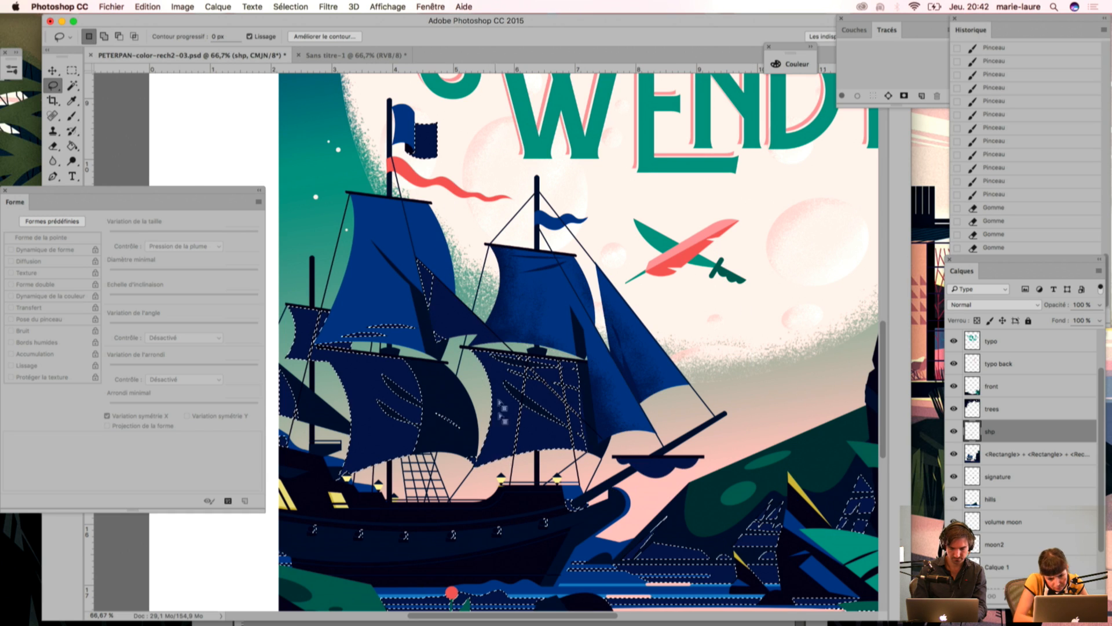
Step: Sample the brighter sail blue and paint light grain over the middle of the front mast's lower sail
key(i)
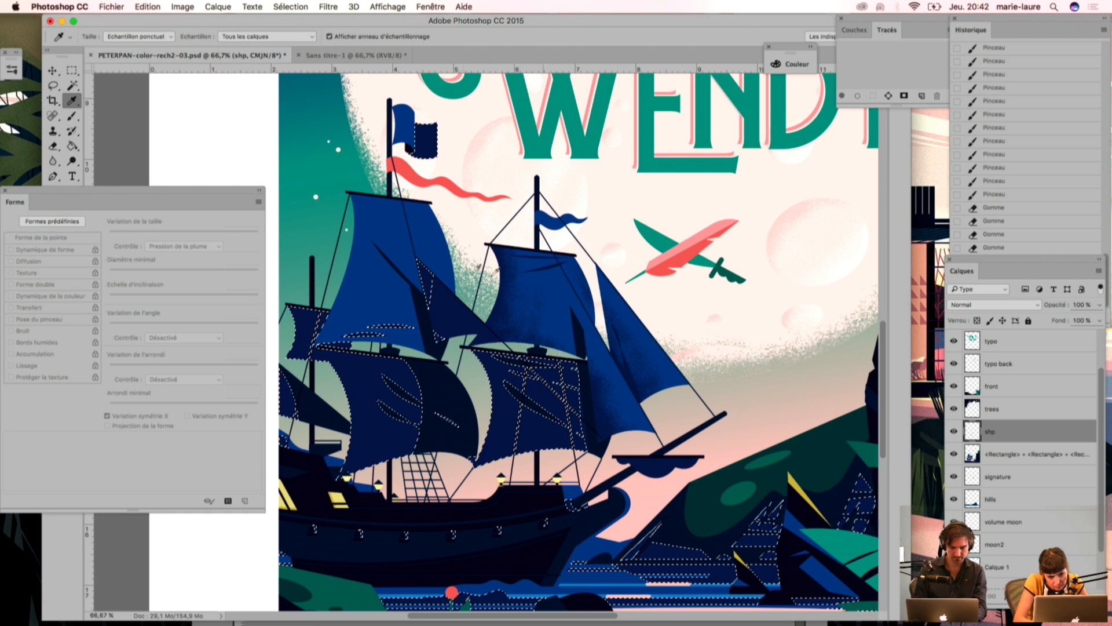
key(b)
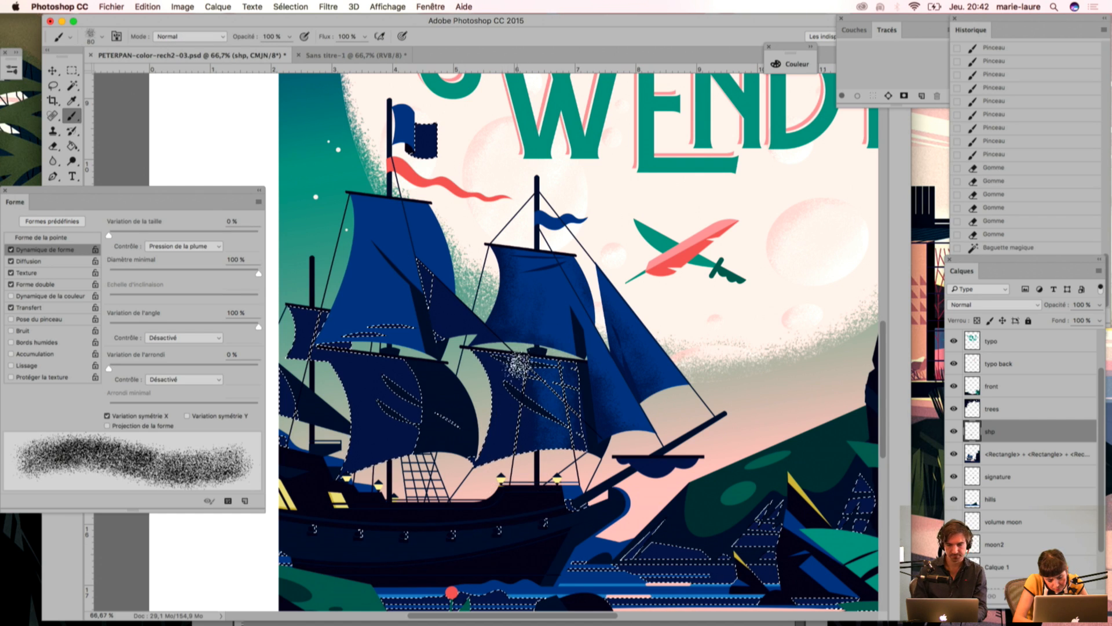
mouse_move(524, 380)
mouse_down()
mouse_move(524, 405)
mouse_move(567, 436)
mouse_up()
Step: Soften the light grain on the front mast's lower sail with the Eraser and clear the selection
key(e)
mouse_move(480, 527)
mouse_down()
mouse_move(518, 443)
mouse_move(530, 440)
mouse_up()
mouse_move(534, 530)
mouse_down()
mouse_move(496, 357)
mouse_move(518, 379)
mouse_move(462, 507)
mouse_up()
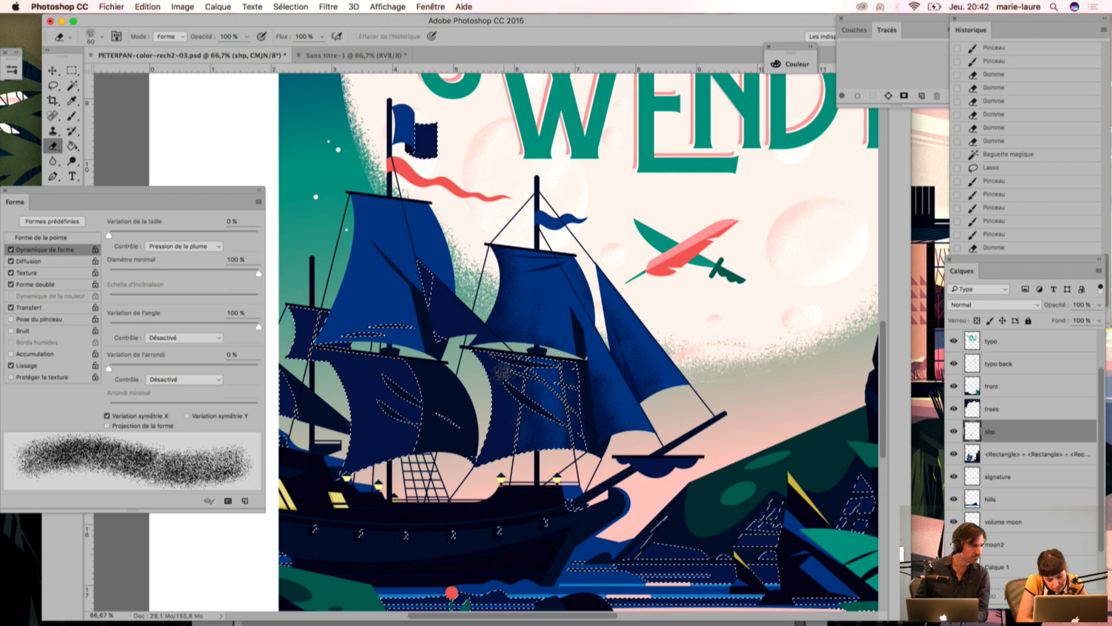
drag(510, 371, 516, 462)
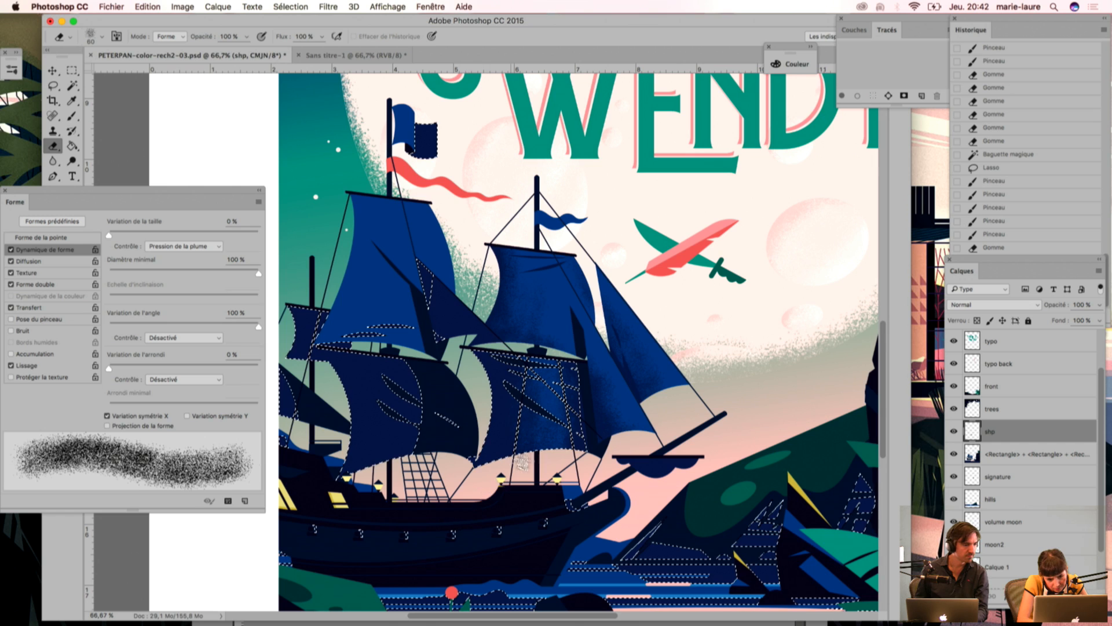
mouse_move(548, 351)
mouse_down()
mouse_move(559, 375)
mouse_move(565, 422)
mouse_up()
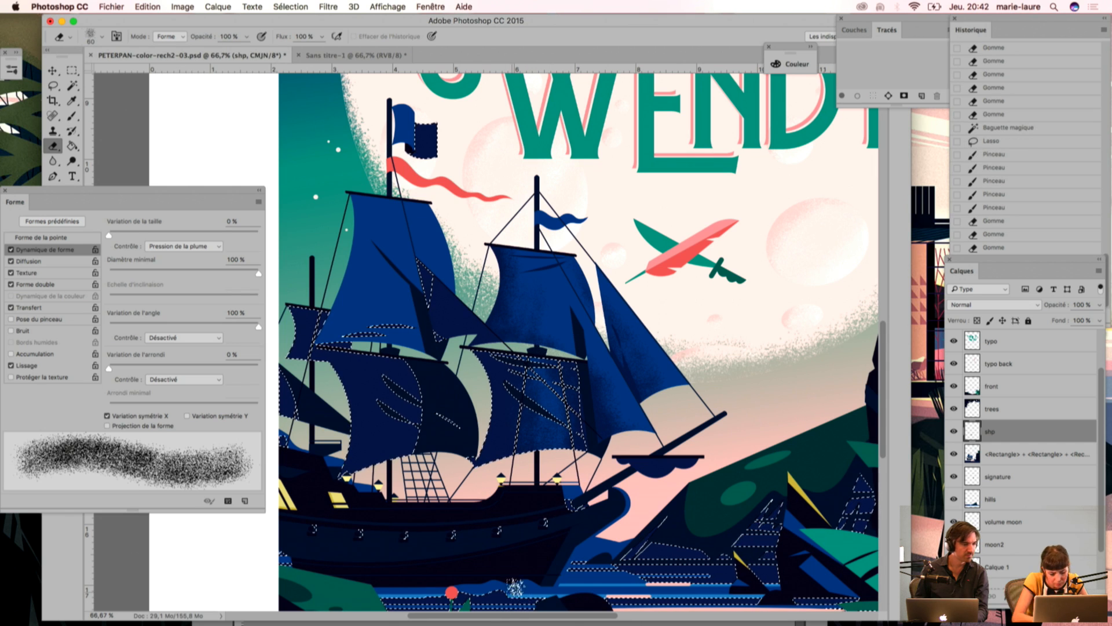
key(super+d)
drag(642, 464, 635, 486)
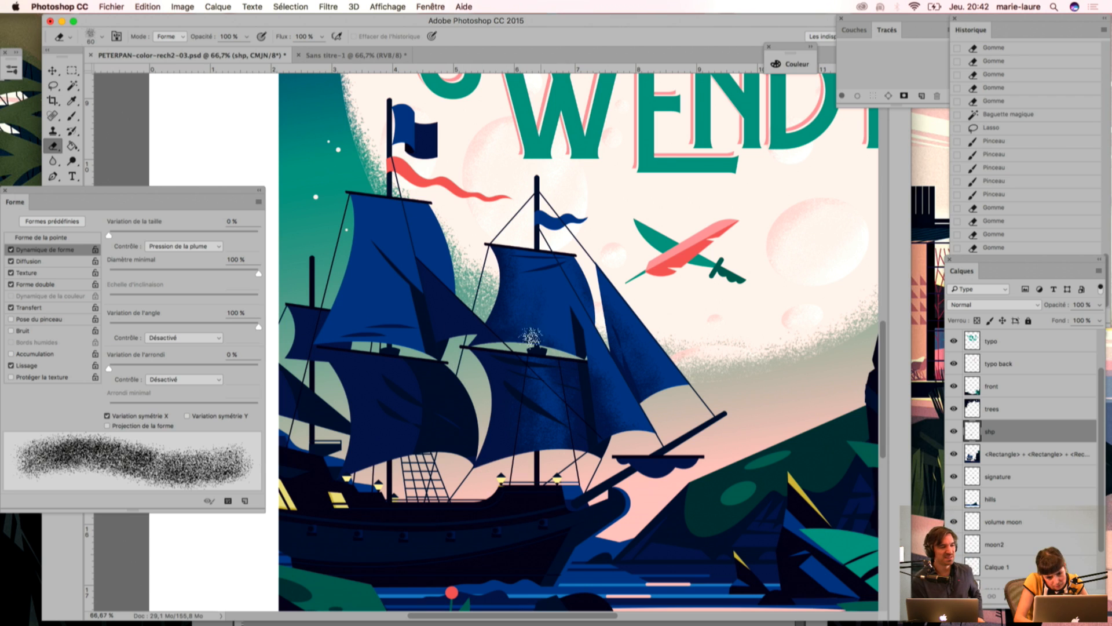
Step: Reselect the dark blue areas with the Magic Wand and lasso all the front mast's sails out of the selection
key(w)
click(367, 387)
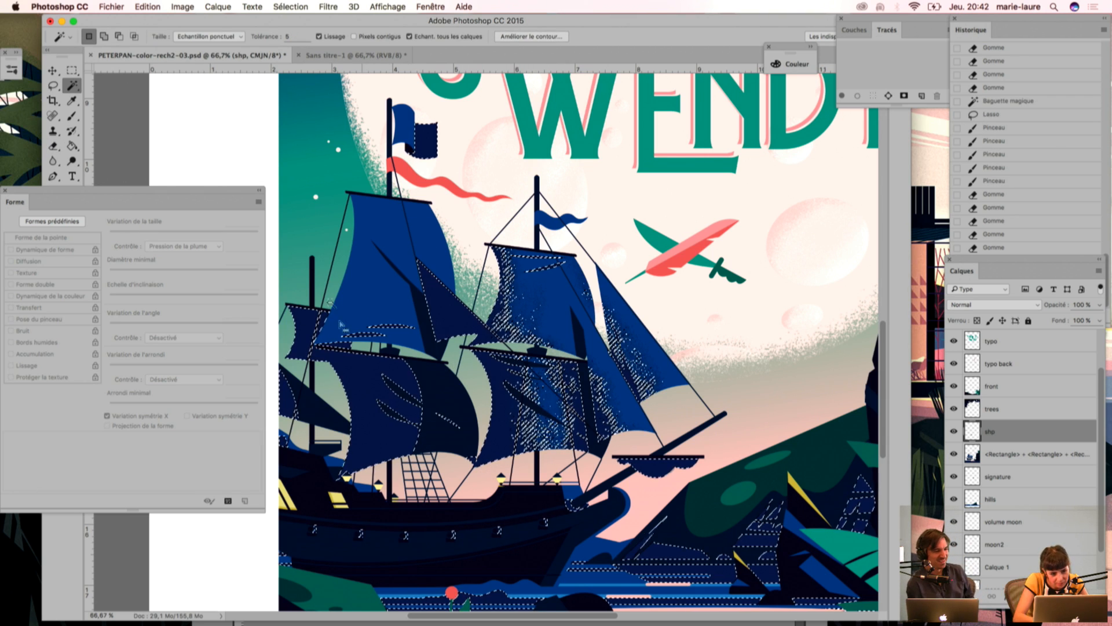
key(l)
mouse_move(457, 480)
mouse_down()
mouse_move(486, 440)
mouse_move(467, 375)
mouse_move(429, 342)
mouse_move(401, 257)
mouse_move(516, 181)
mouse_move(739, 339)
mouse_move(677, 515)
mouse_move(481, 518)
mouse_up()
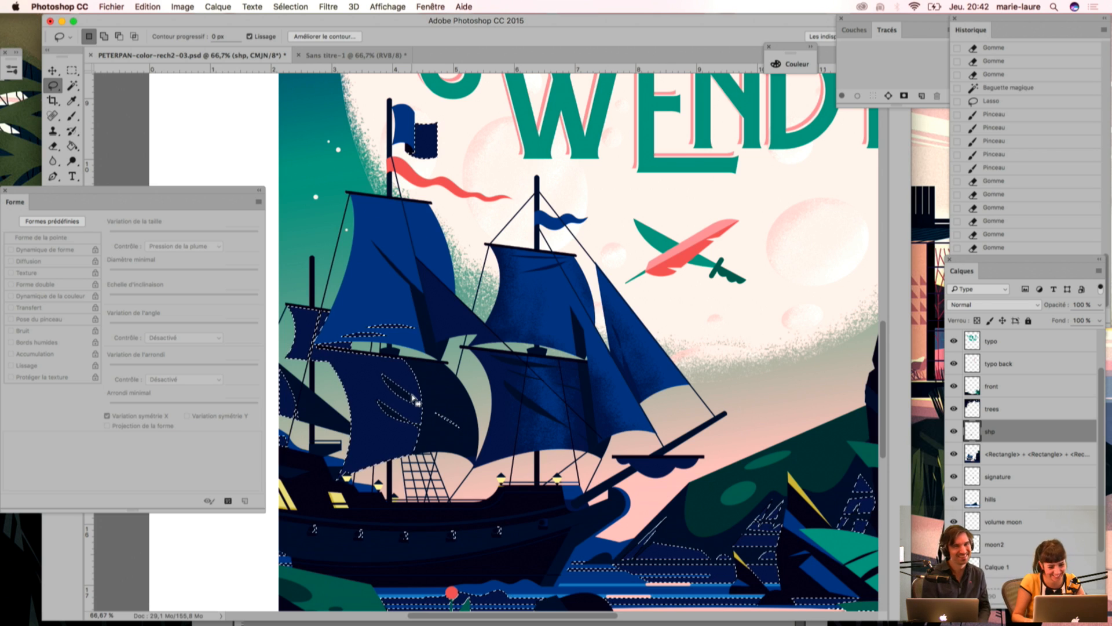
scroll(438, 397, left, 3)
scroll(438, 397, down, 1)
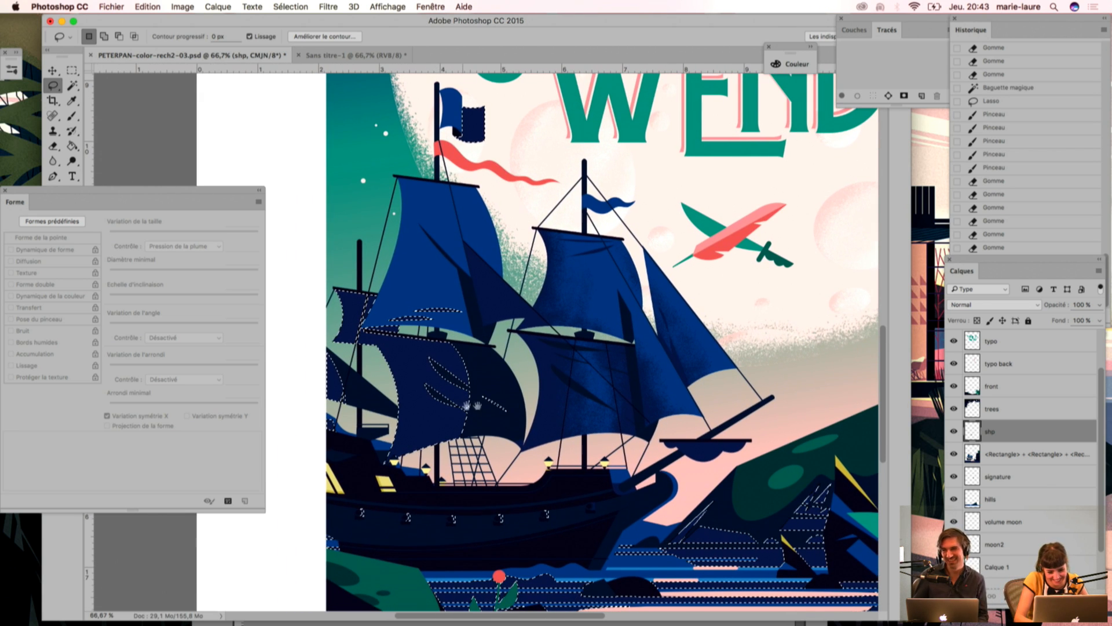
Step: Paint bright blue grain down the right side of the main mast's lower sail, beside its dark fold
key(b)
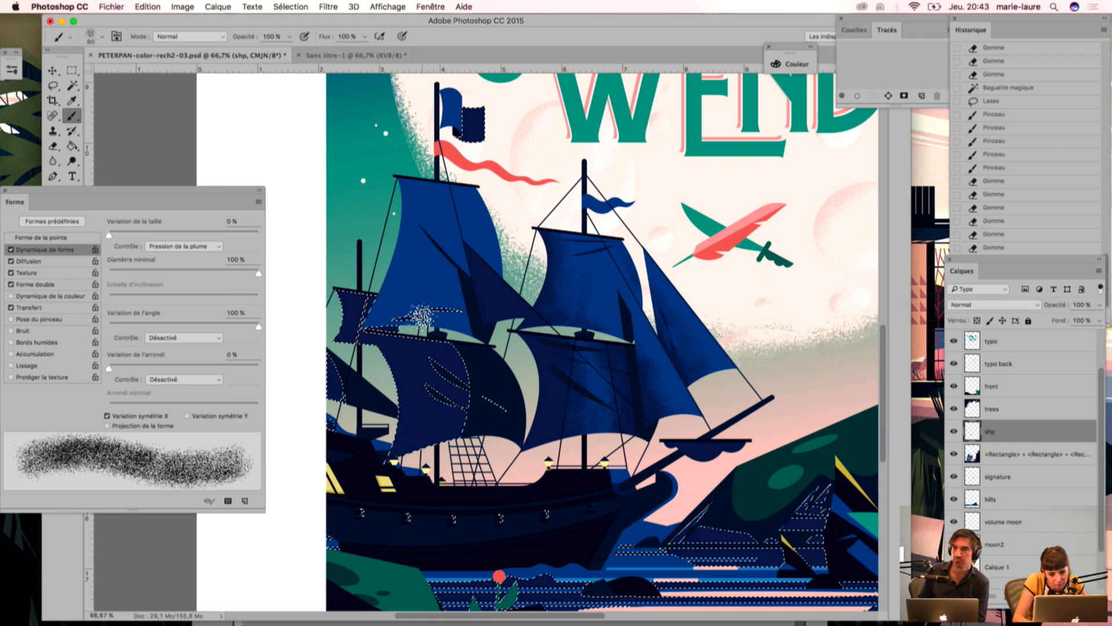
drag(492, 519, 492, 524)
drag(437, 334, 463, 458)
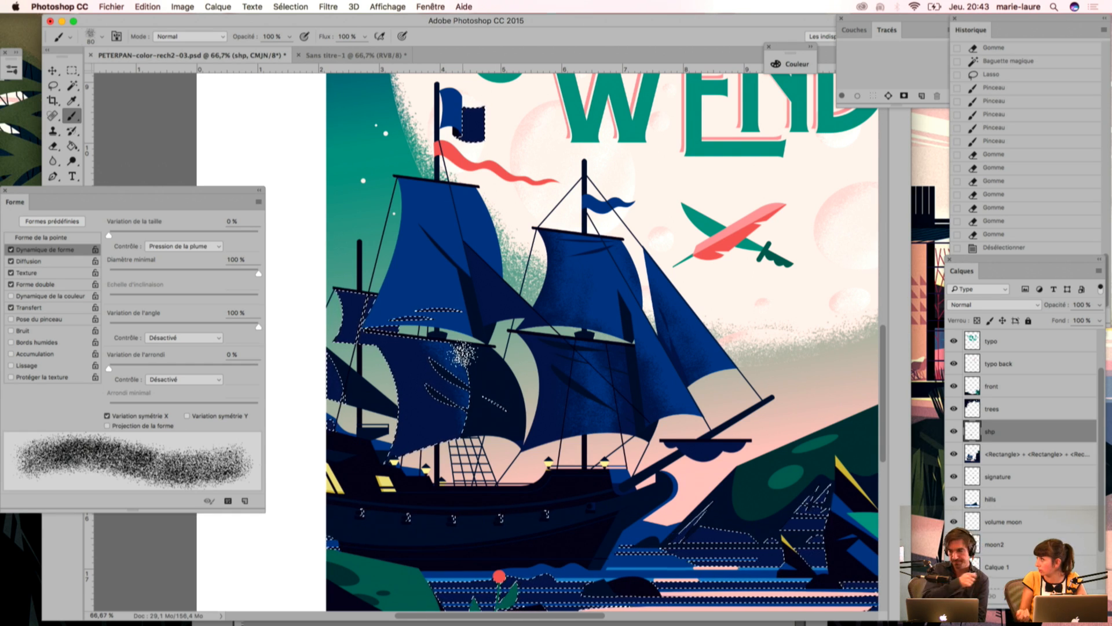
drag(463, 350, 463, 411)
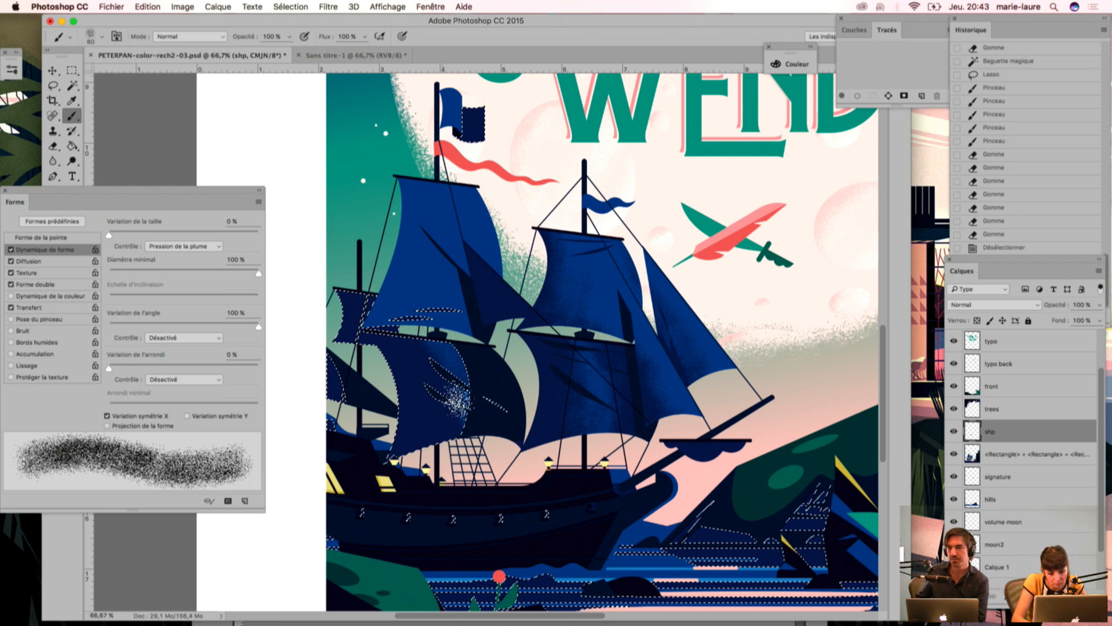
drag(460, 370, 442, 519)
mouse_move(455, 426)
mouse_down()
mouse_move(453, 493)
mouse_move(405, 525)
mouse_up()
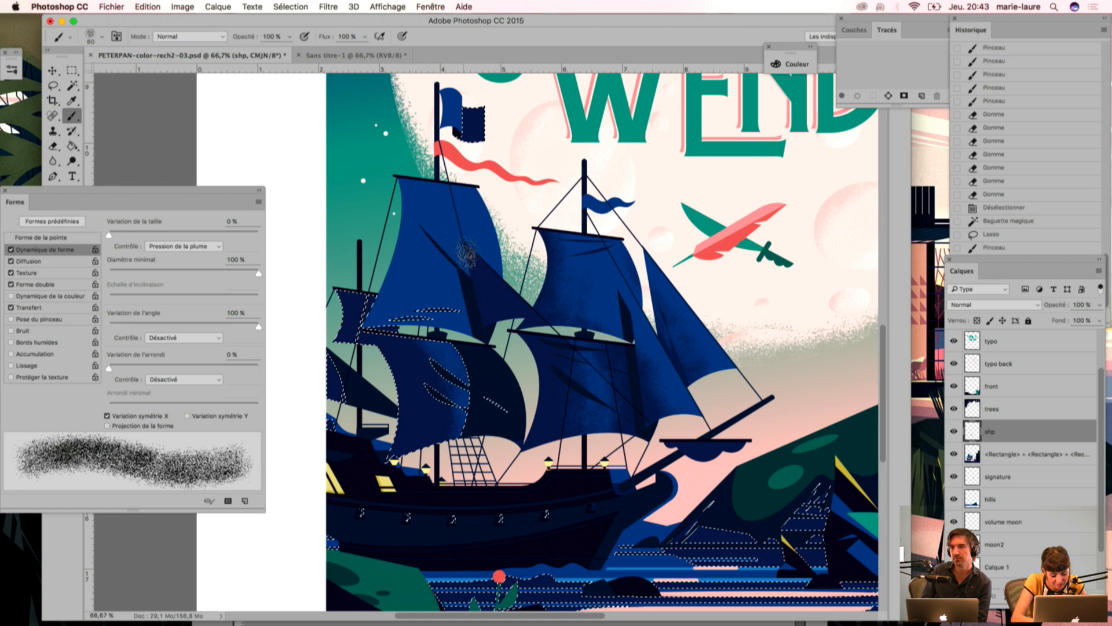
Step: Select the bright blue areas with the Magic Wand and lasso out the front sails and the main mast's lower sail
key(w)
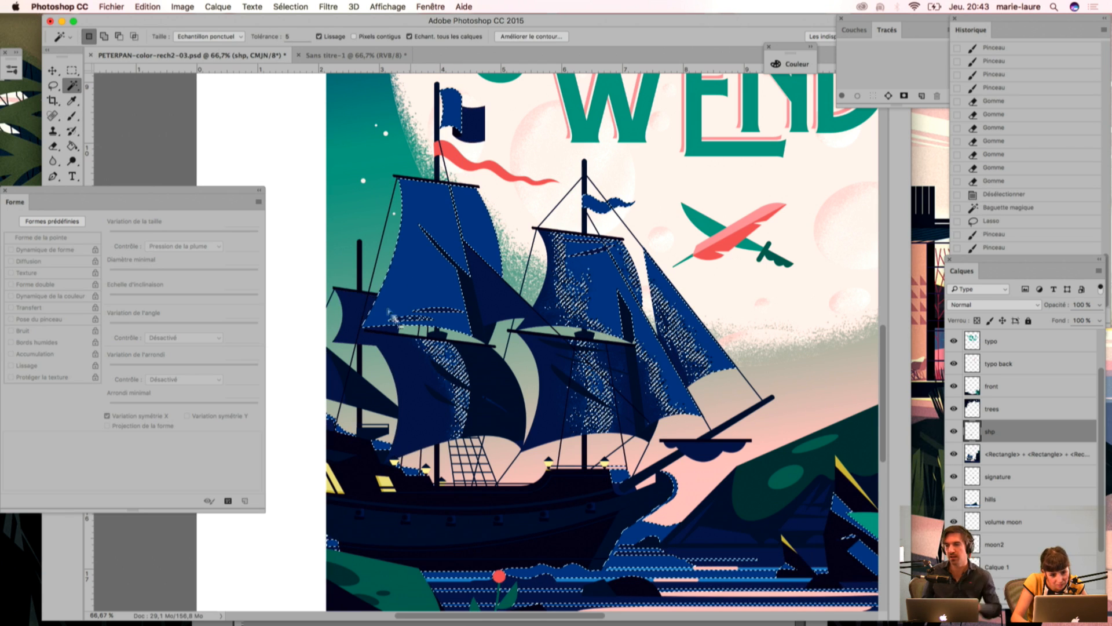
key(l)
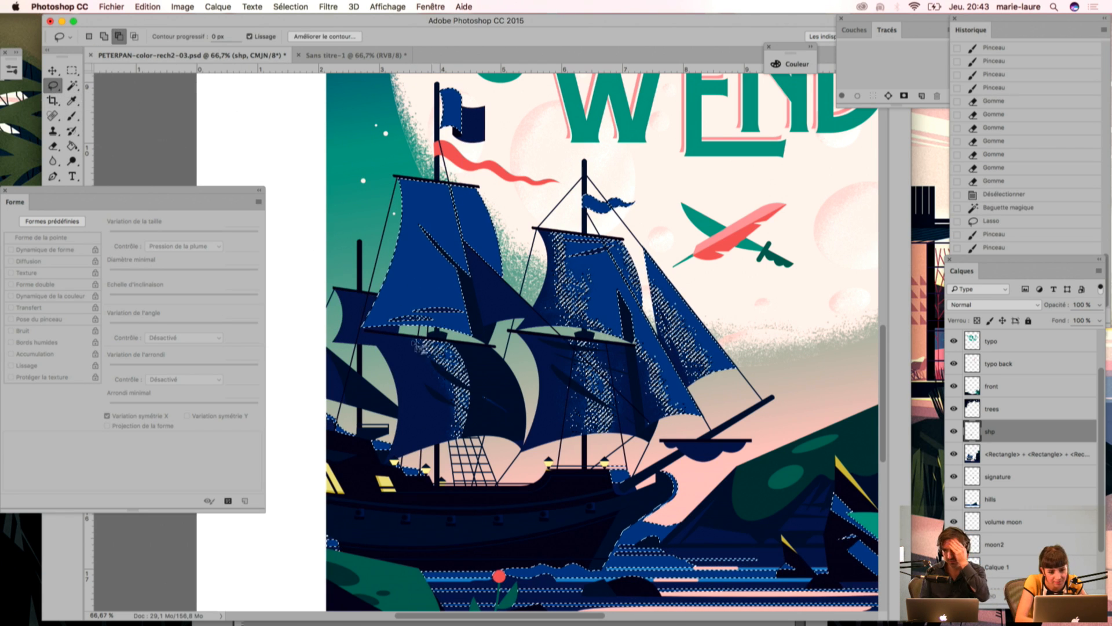
mouse_move(494, 173)
mouse_down()
mouse_move(510, 312)
mouse_move(771, 434)
mouse_move(648, 131)
mouse_move(498, 171)
mouse_up()
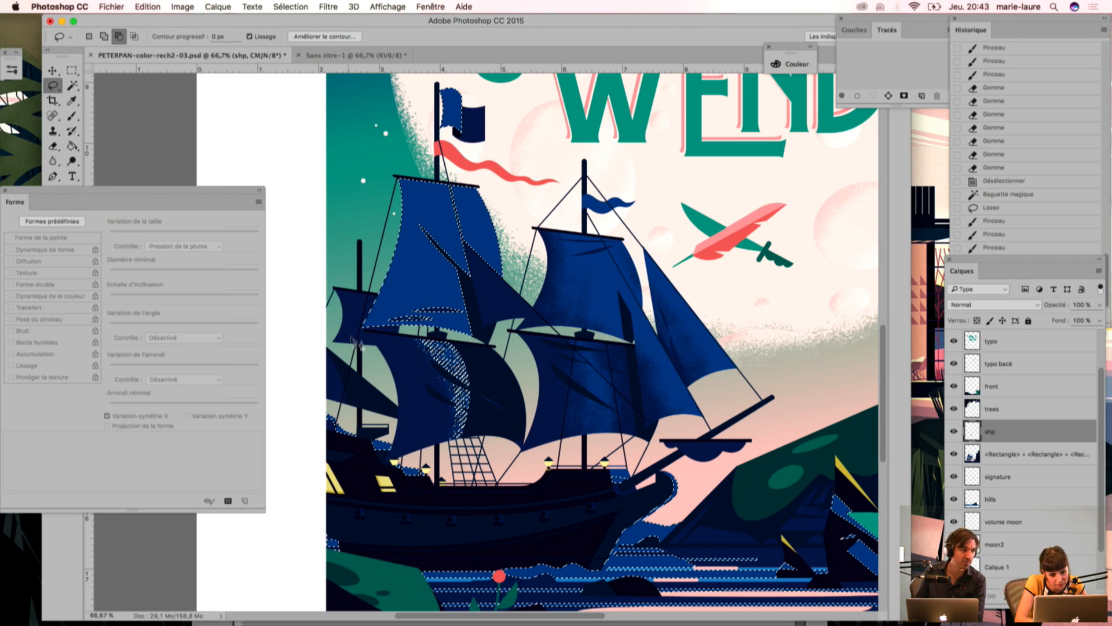
mouse_move(438, 330)
mouse_down()
mouse_move(480, 502)
mouse_move(316, 368)
mouse_up()
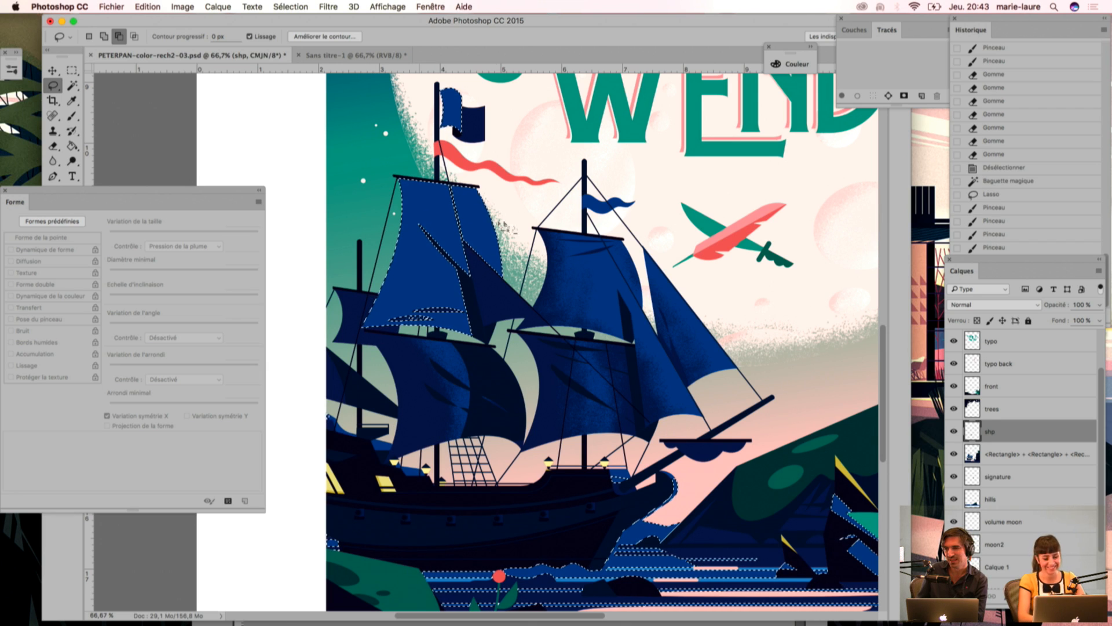
Step: Sample the dark navy and paint grain shading along the left edge of the main mast's upper sail
key(i)
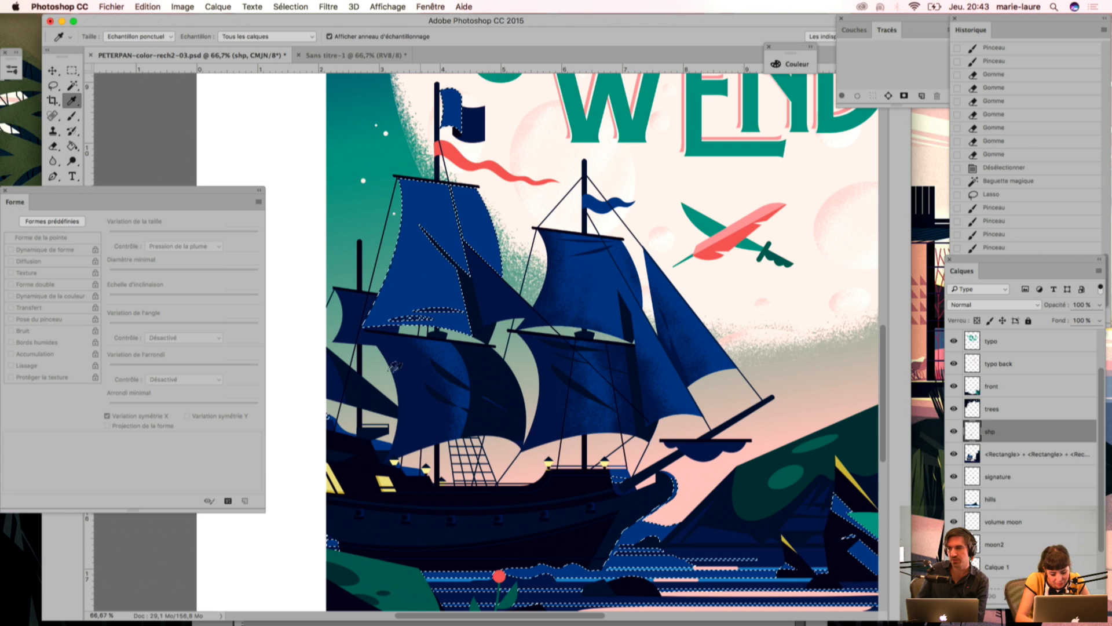
key(b)
mouse_move(387, 194)
mouse_down()
mouse_move(353, 339)
mouse_move(382, 125)
mouse_up()
click(352, 110)
drag(424, 258, 350, 395)
drag(350, 395, 387, 194)
drag(333, 342, 373, 125)
mouse_move(375, 412)
mouse_down()
mouse_move(400, 347)
mouse_move(377, 400)
mouse_up()
Step: Try to soften the grain on the main mast's upper sail with the Eraser and undo the stroke
key(e)
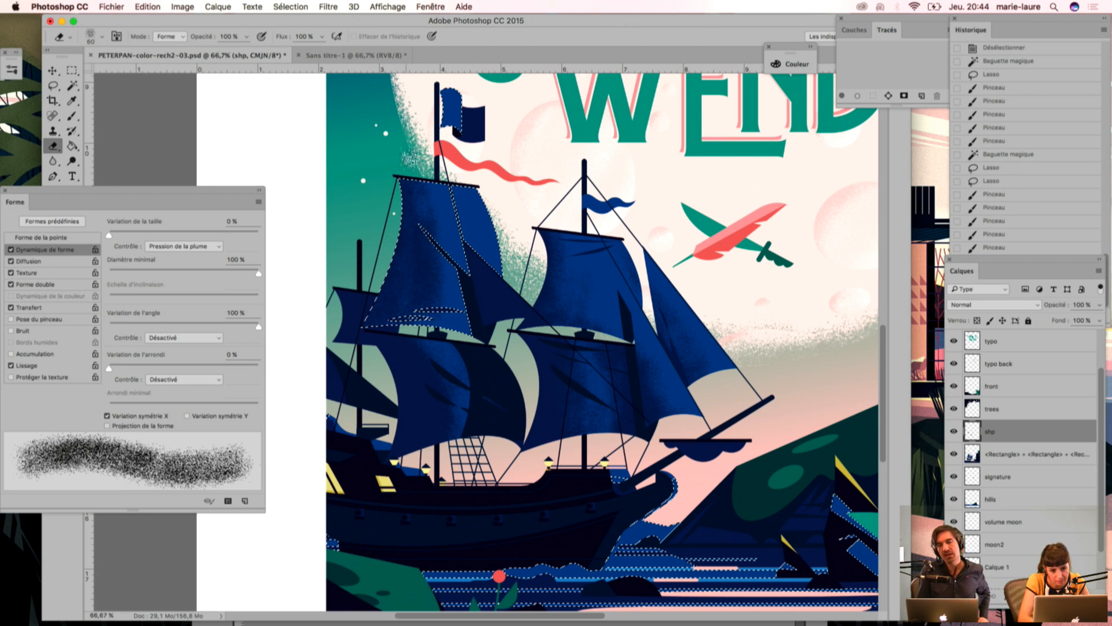
mouse_move(427, 275)
mouse_down()
mouse_move(352, 408)
mouse_move(326, 431)
mouse_up()
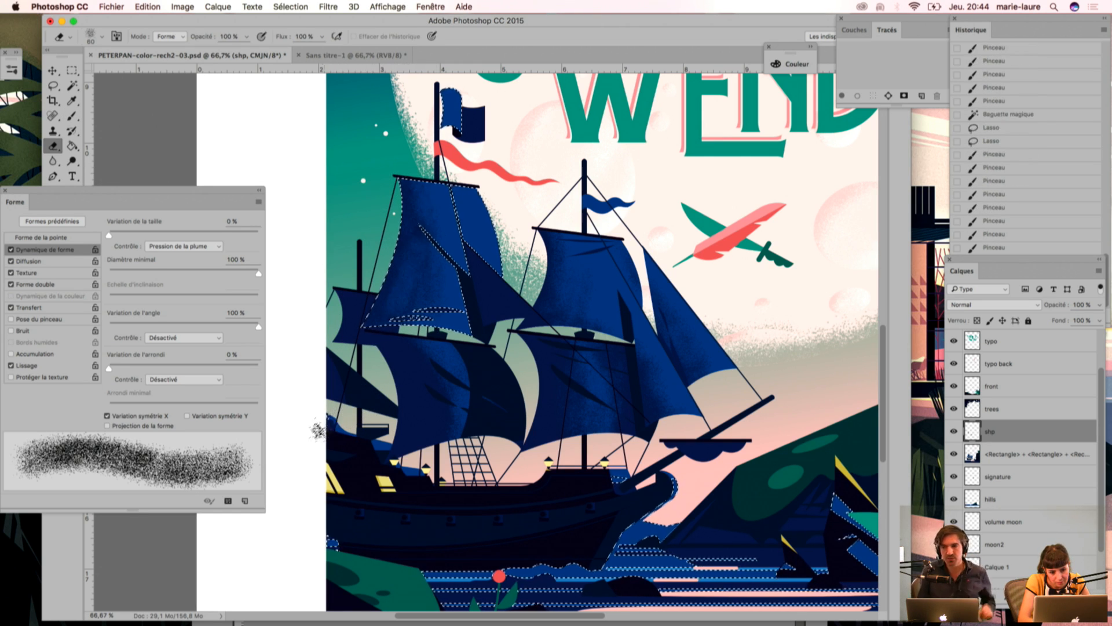
key(super+z)
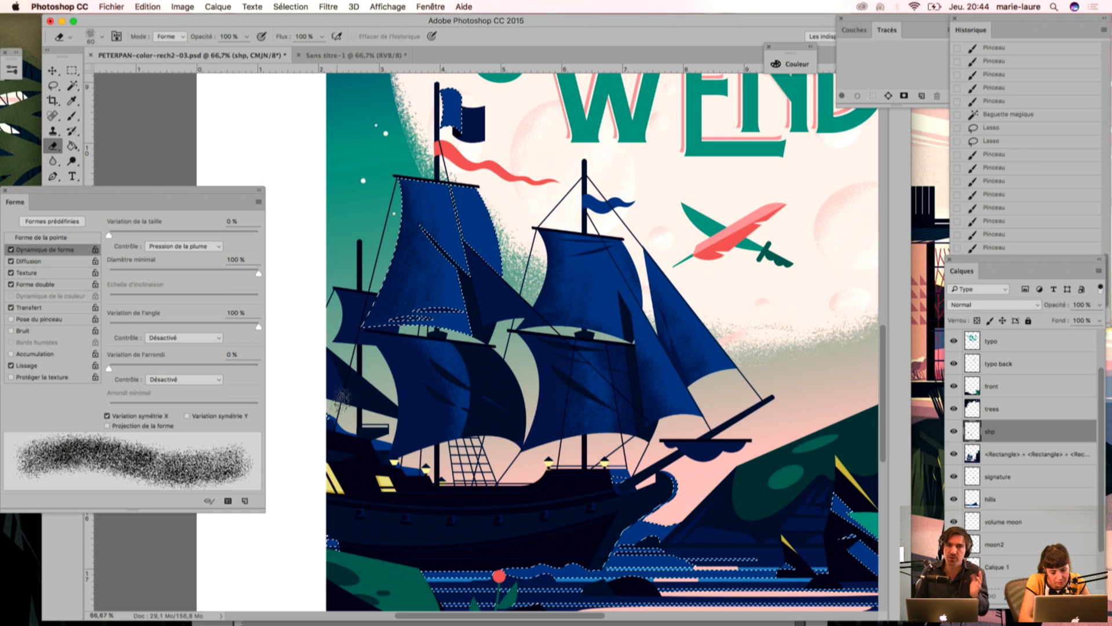
Step: Soften the grain on the lower part of the main mast's upper sail with the Eraser and touch it up with the Brush
mouse_move(441, 298)
mouse_down()
mouse_move(384, 376)
mouse_move(416, 316)
mouse_move(331, 373)
mouse_up()
drag(417, 296, 325, 380)
mouse_move(404, 285)
mouse_down()
mouse_move(400, 177)
mouse_move(394, 319)
mouse_up()
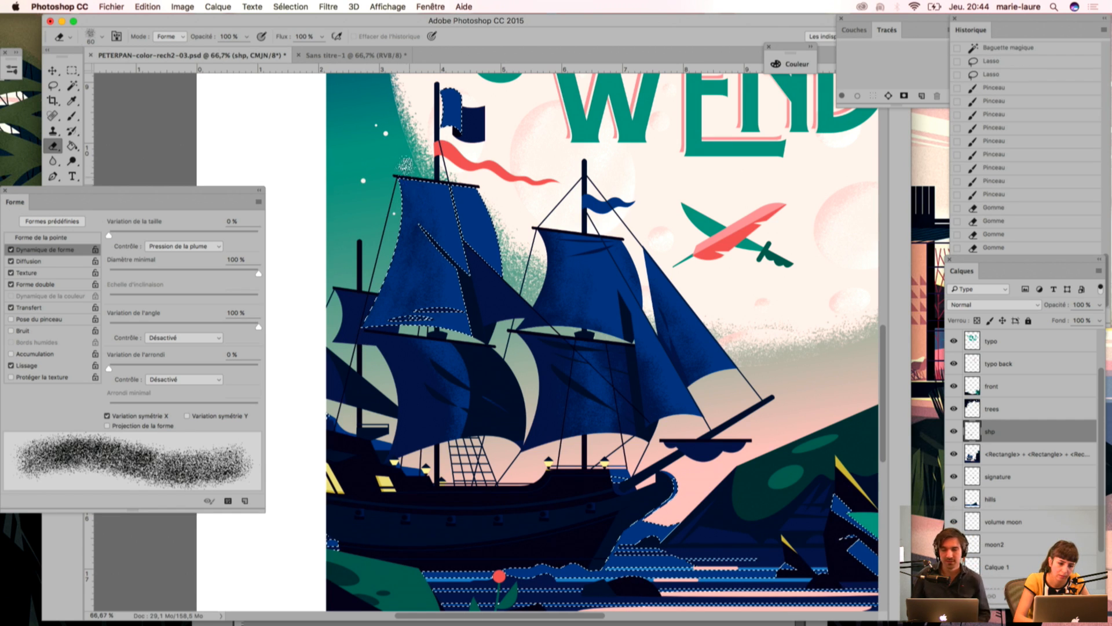
key(b)
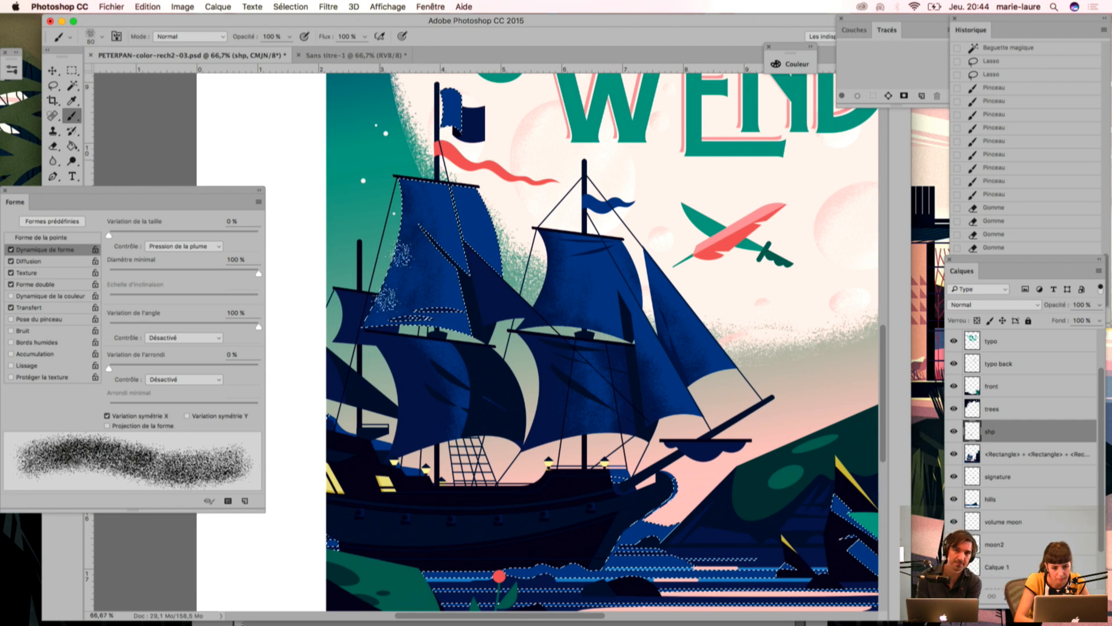
mouse_move(370, 325)
mouse_down()
mouse_move(400, 315)
mouse_move(354, 332)
mouse_move(371, 319)
mouse_up()
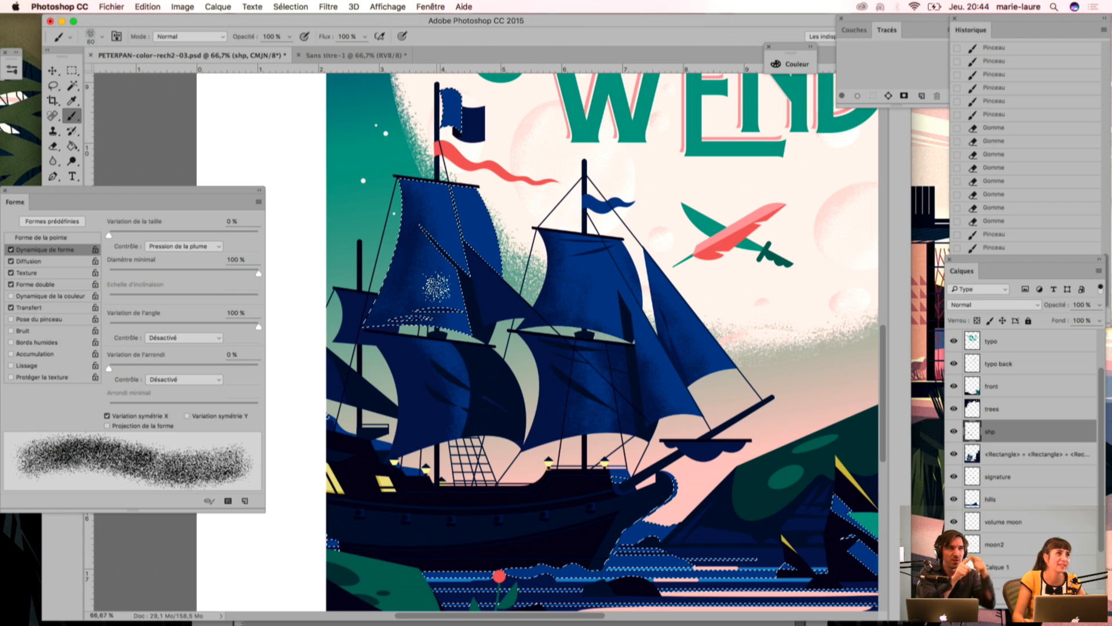
drag(431, 298, 391, 310)
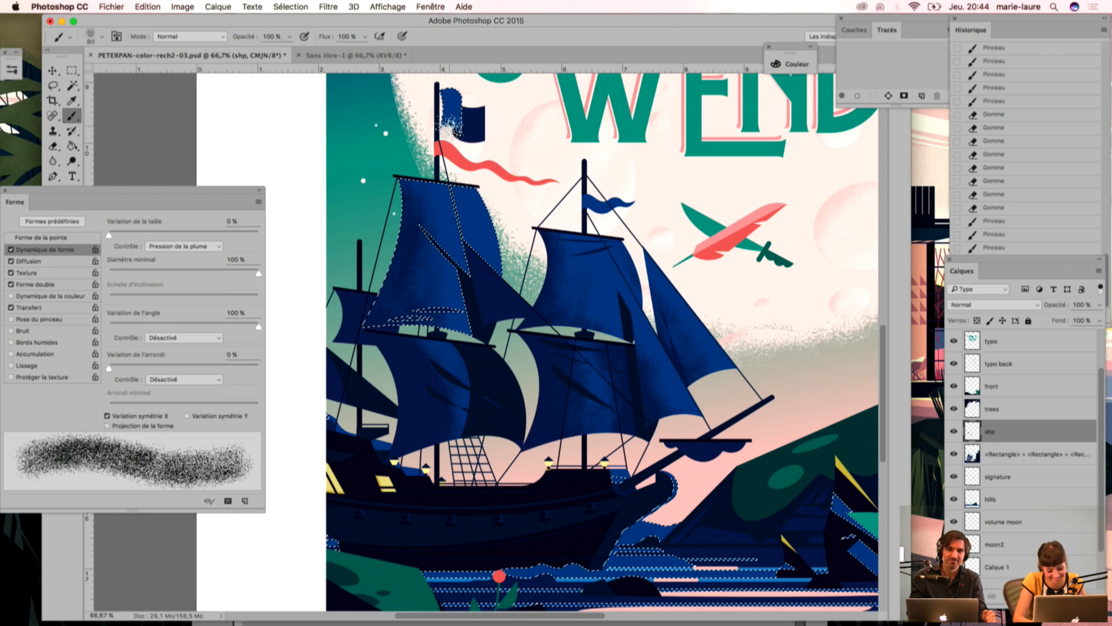
Step: Shade the main mast's flag with grain on its bright part and, within a dark navy selection, on its dark part, and deselect
drag(439, 113, 445, 128)
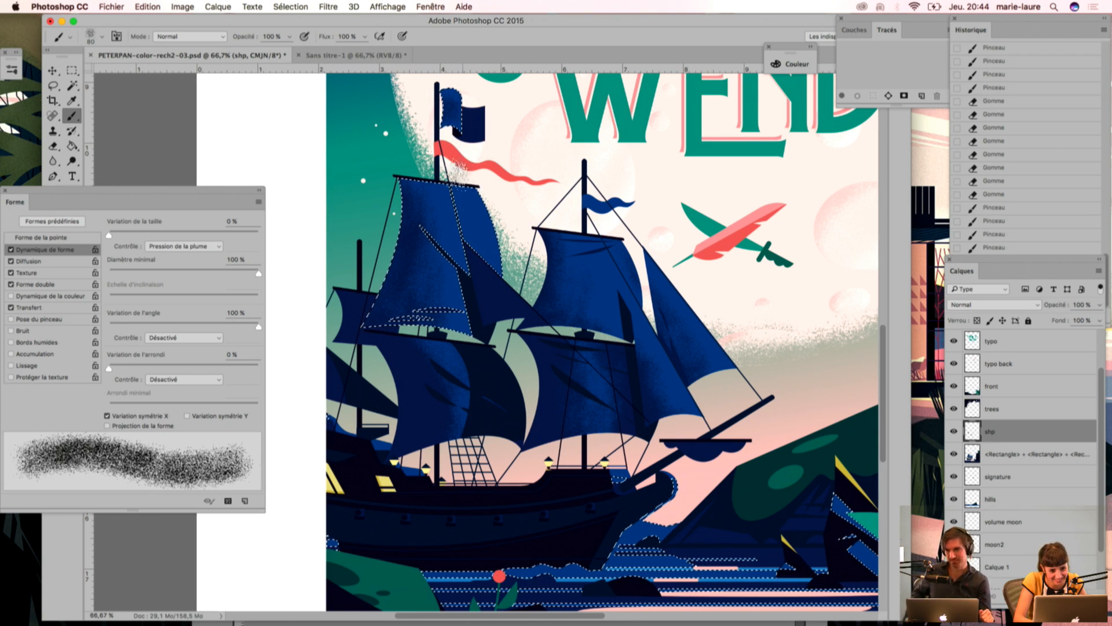
key(w)
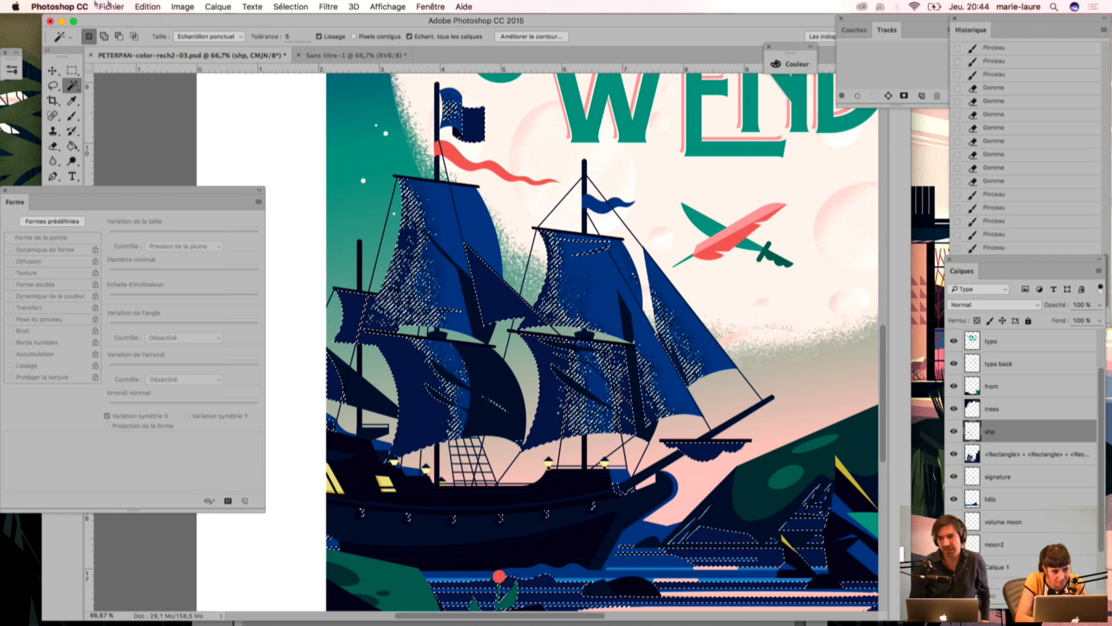
key(l)
drag(417, 103, 447, 84)
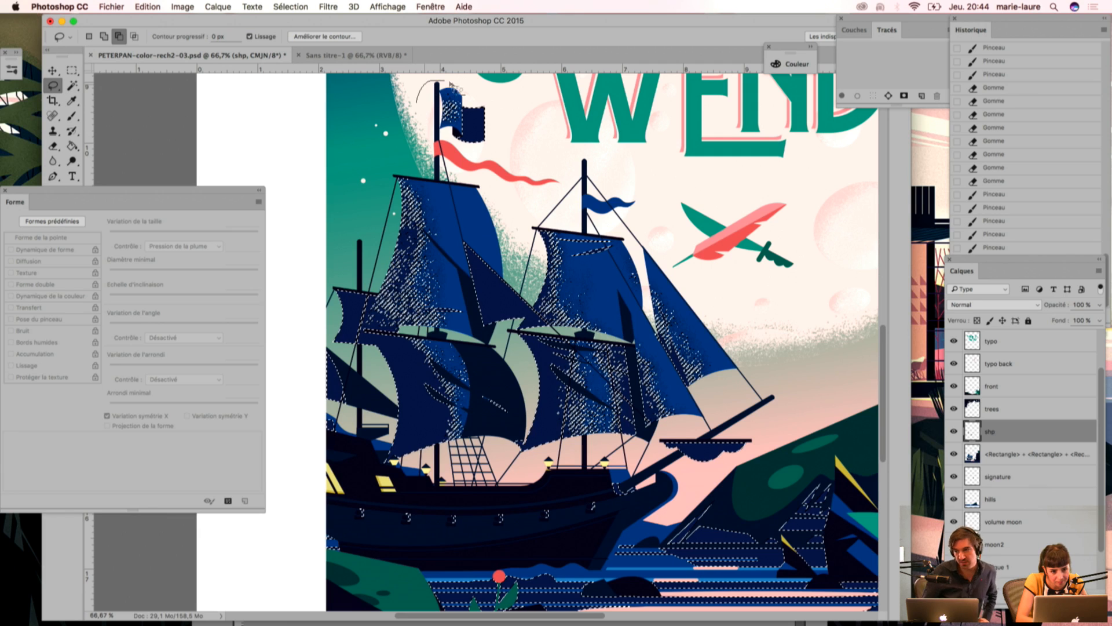
drag(457, 141, 449, 137)
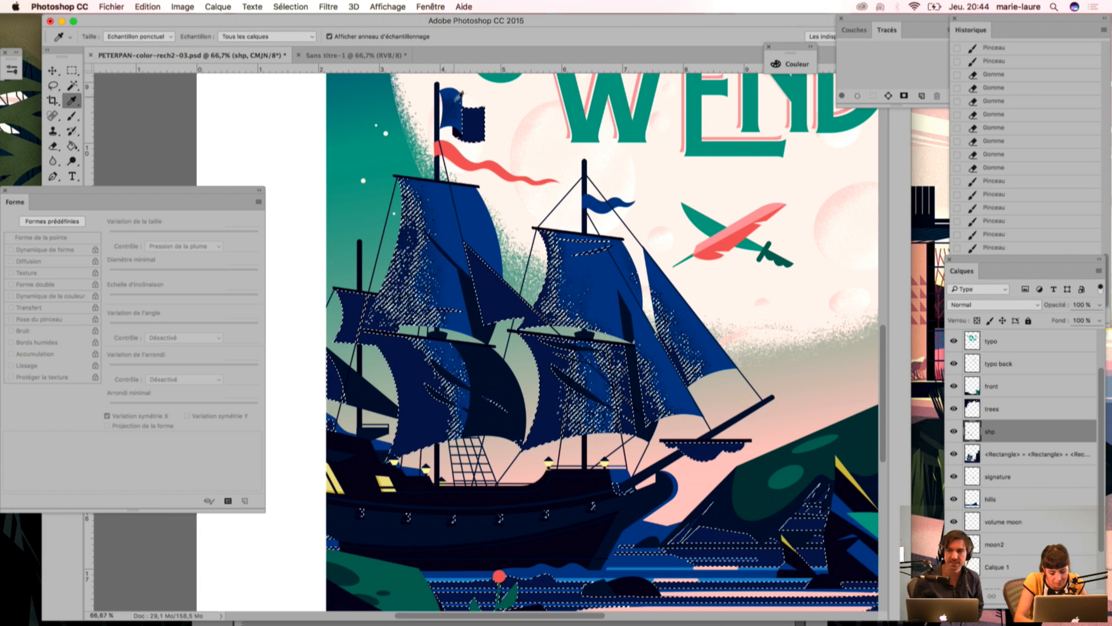
key(b)
mouse_move(455, 149)
mouse_down()
mouse_move(456, 104)
mouse_move(472, 152)
mouse_up()
drag(462, 107, 499, 154)
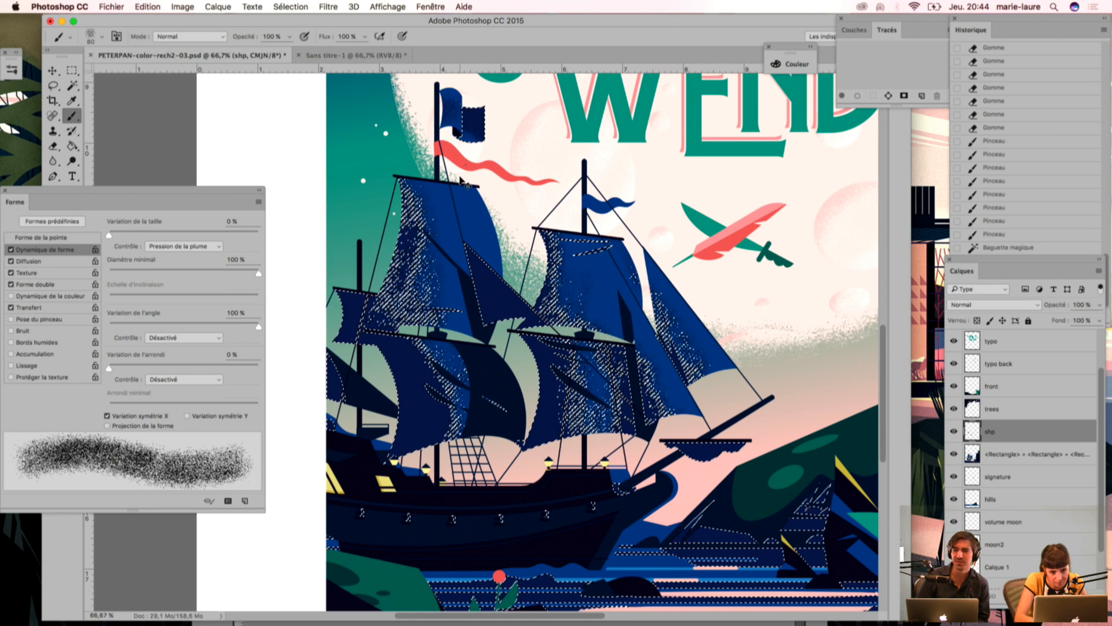
key(ctrl+d)
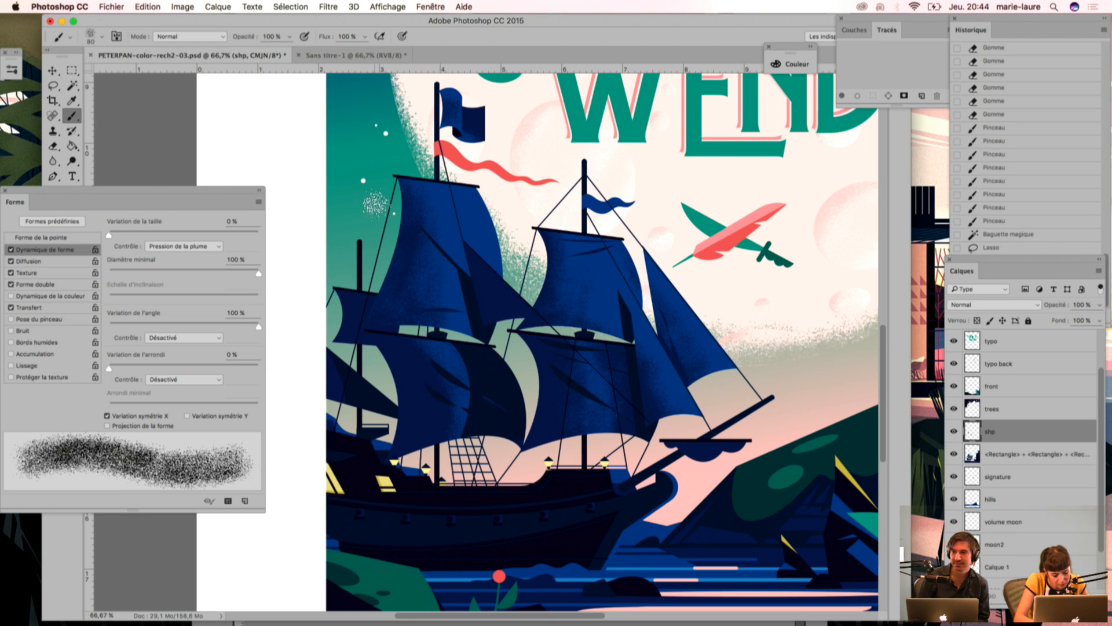
Step: Hide the shp layer, select the dark navy areas with the Magic Wand and lasso out the main mast's lower sail
key(w)
click(953, 431)
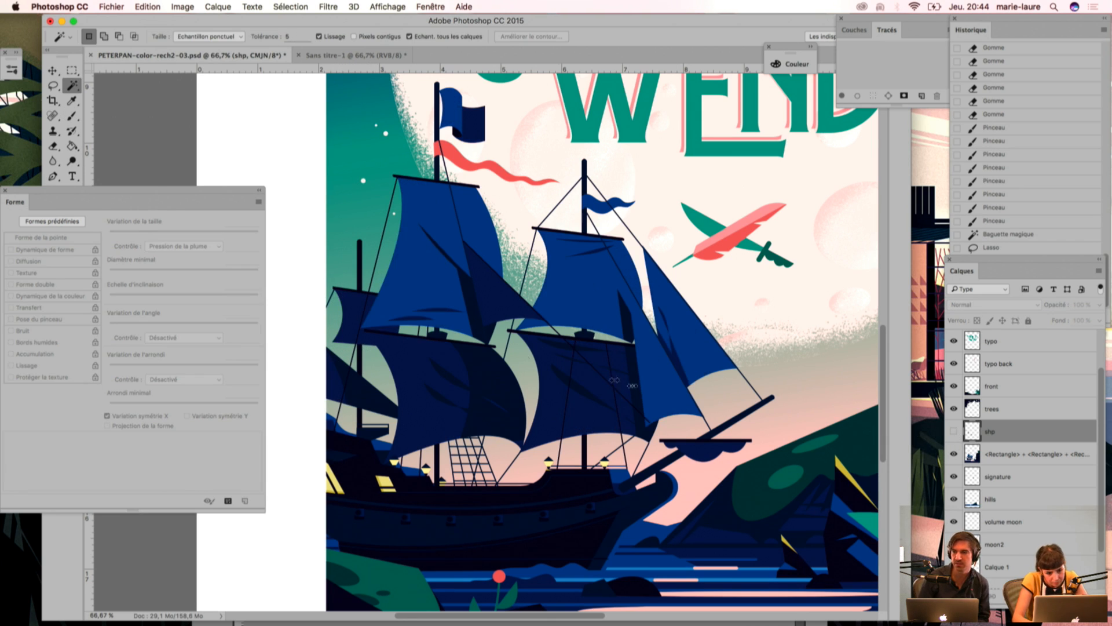
click(348, 325)
scroll(336, 290, left, 3)
scroll(336, 290, down, 2)
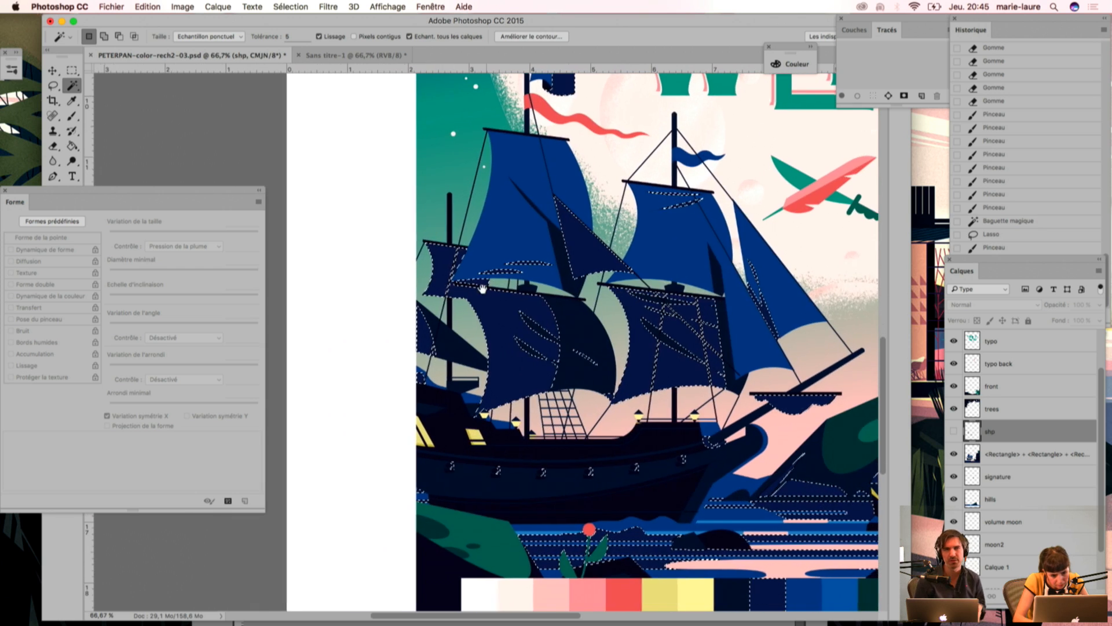
key(l)
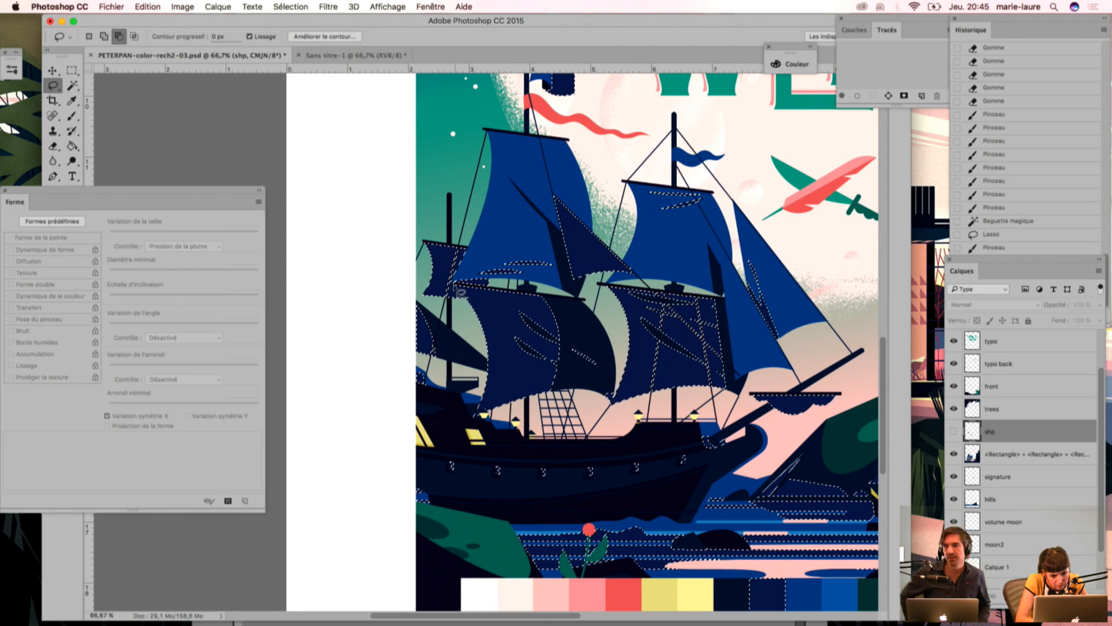
mouse_move(474, 345)
mouse_down()
mouse_move(467, 376)
mouse_move(484, 447)
mouse_move(591, 428)
mouse_up()
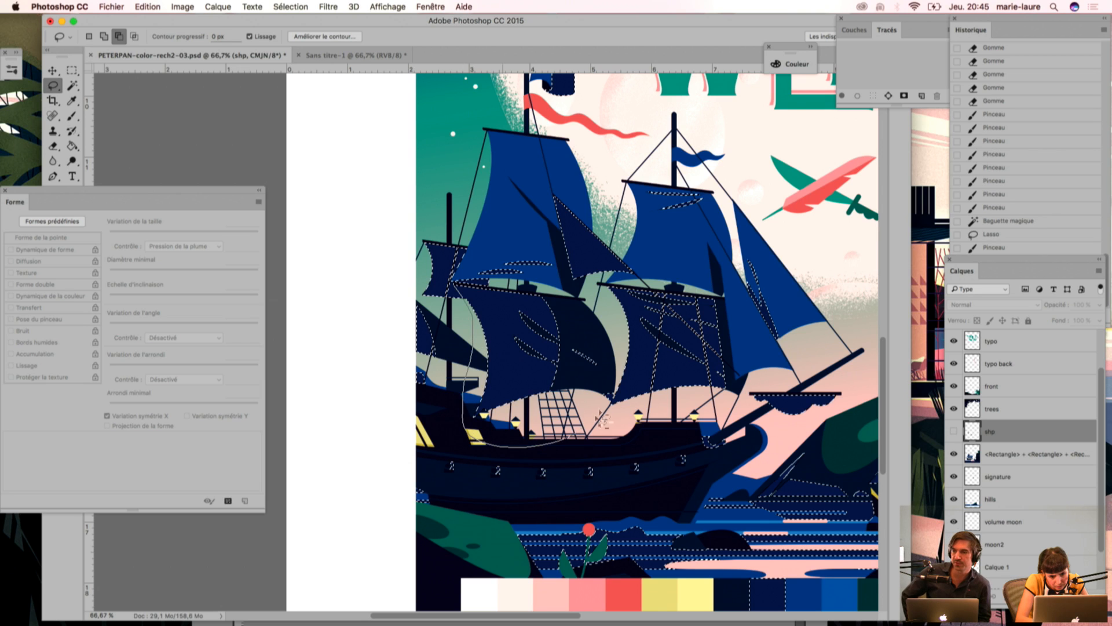
drag(463, 287, 466, 282)
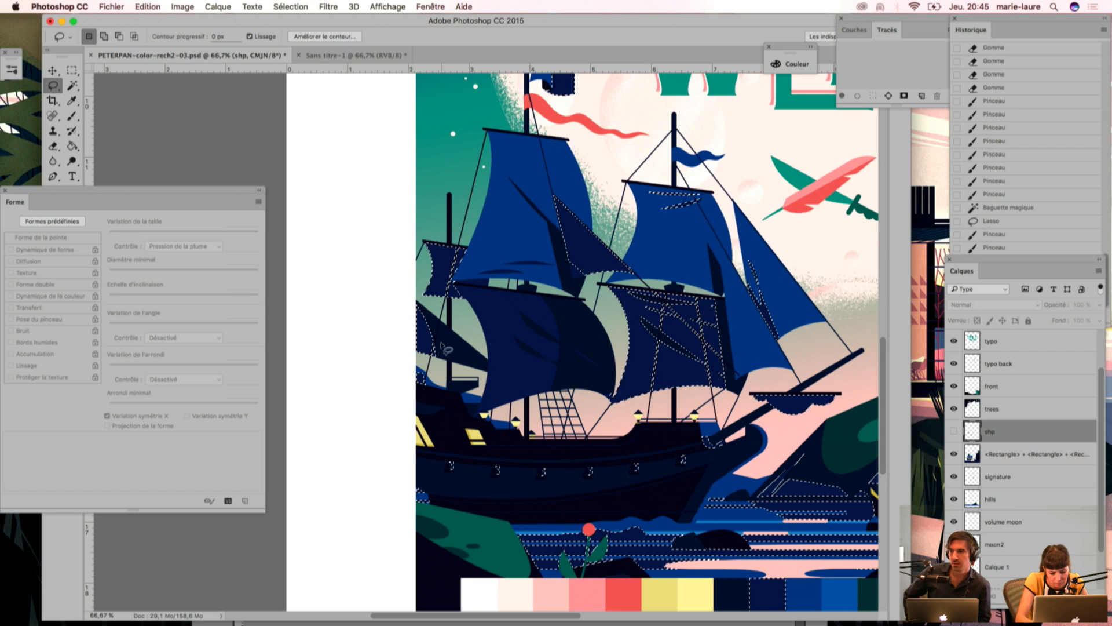
Step: Switch to the Eyedropper to sample a shading colour for the selected dark navy areas
key(b)
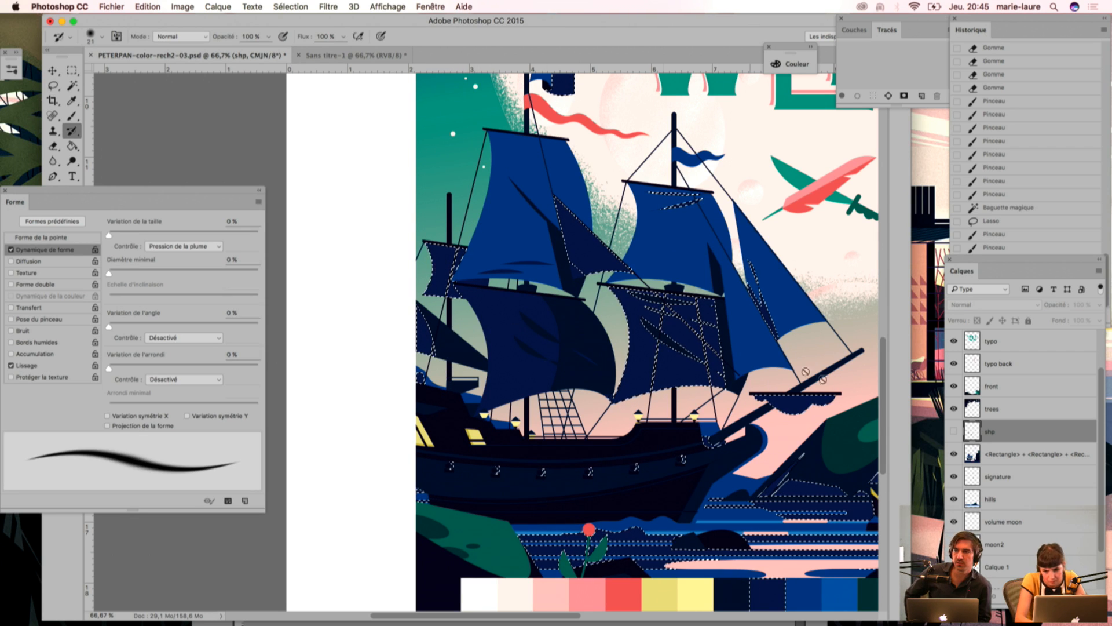
key(u)
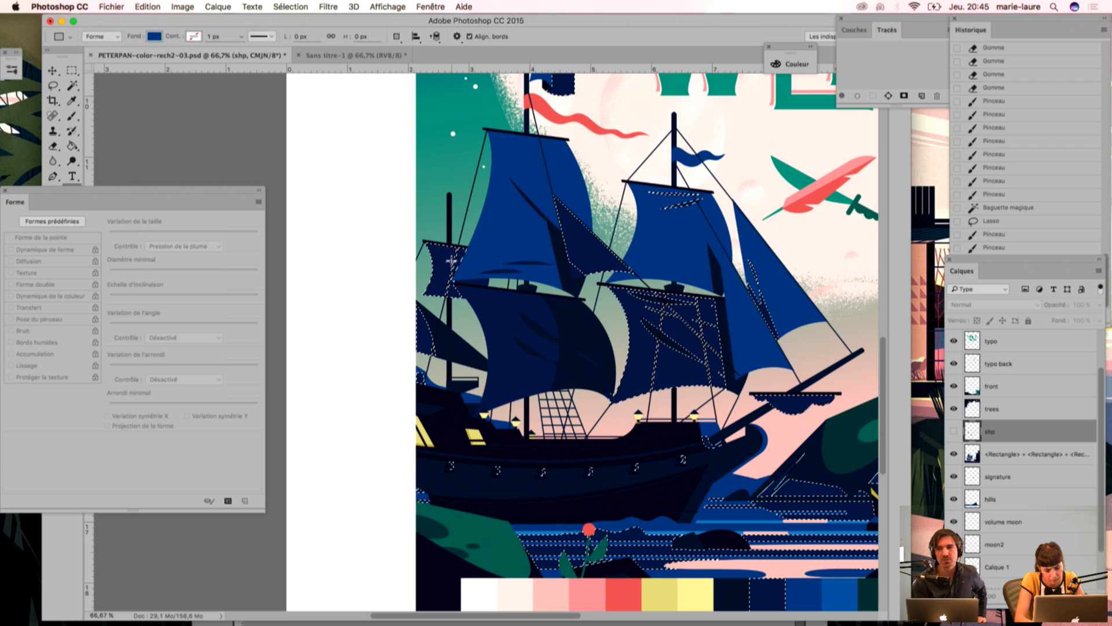
key(i)
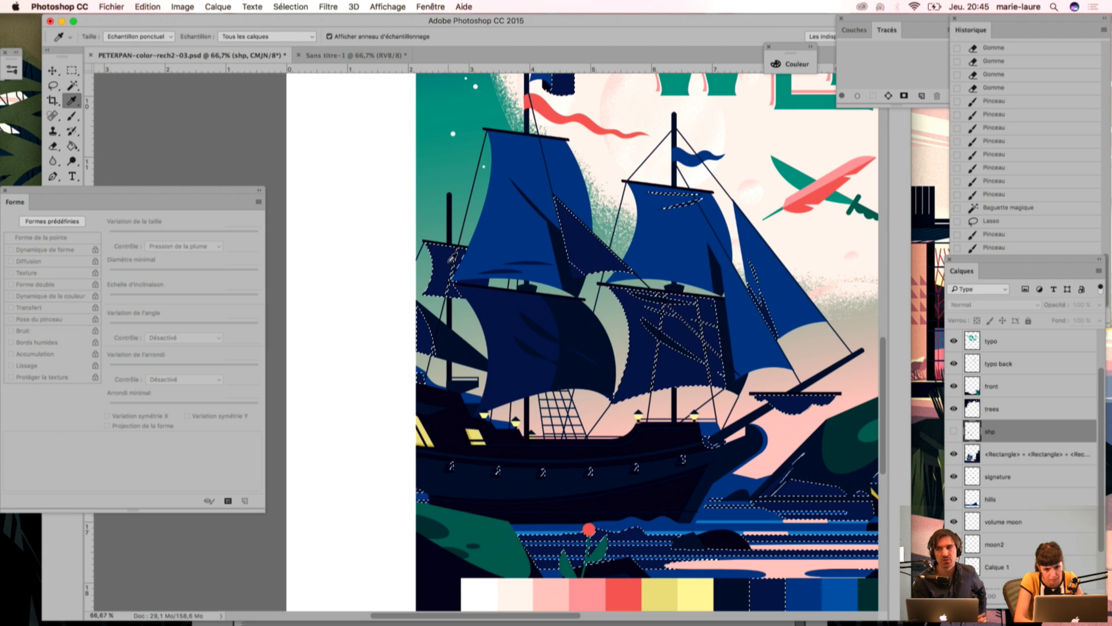
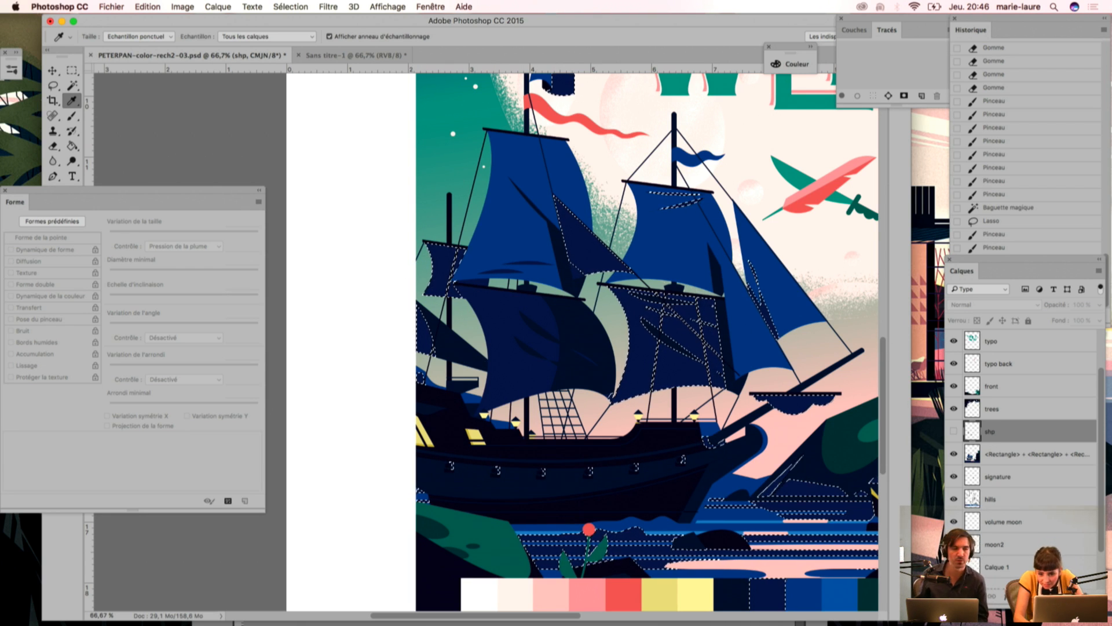
Step: Show the shp layer again, brush shading grain onto the rear mast's sail within the dark navy selection, and deselect
click(954, 431)
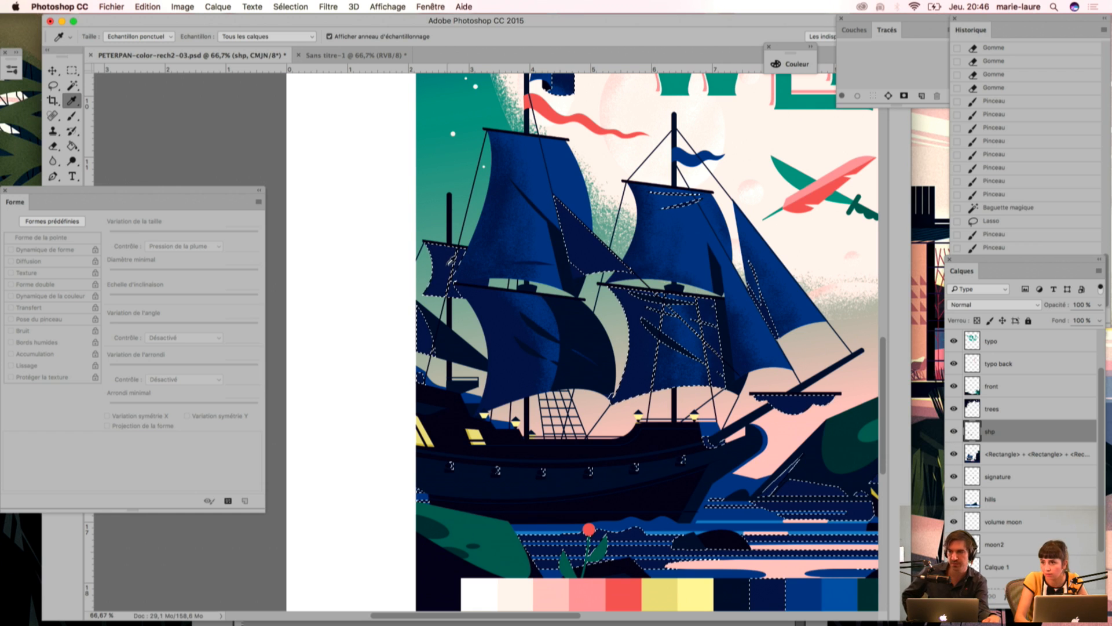
key(b)
drag(468, 259, 463, 279)
mouse_move(431, 330)
mouse_down()
mouse_move(455, 243)
mouse_move(453, 356)
mouse_move(433, 423)
mouse_move(451, 249)
mouse_move(427, 406)
mouse_up()
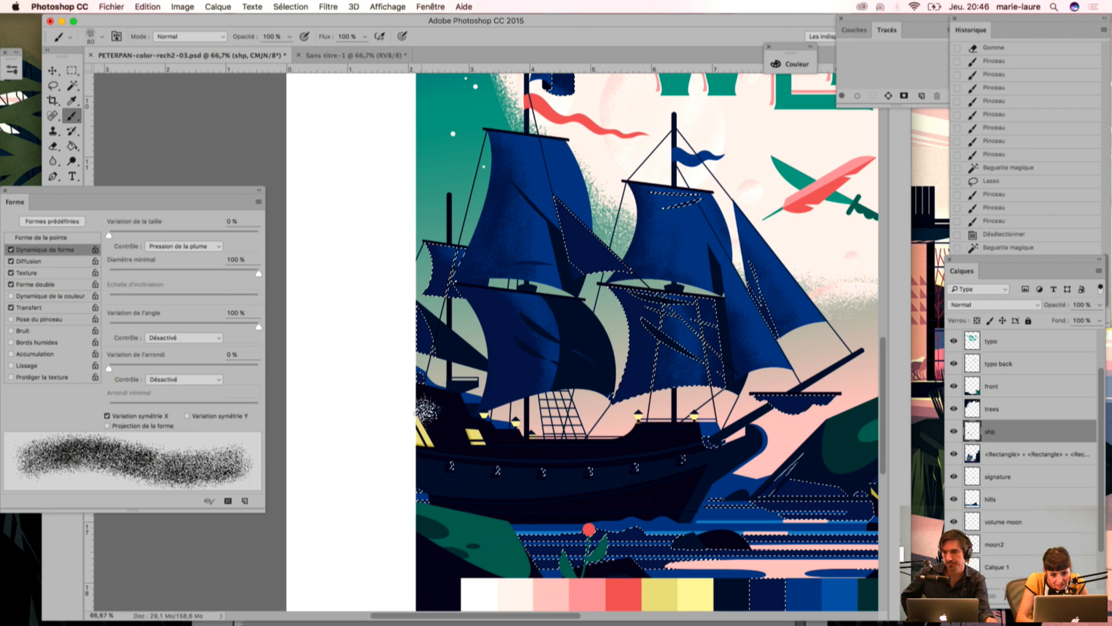
drag(458, 236, 442, 363)
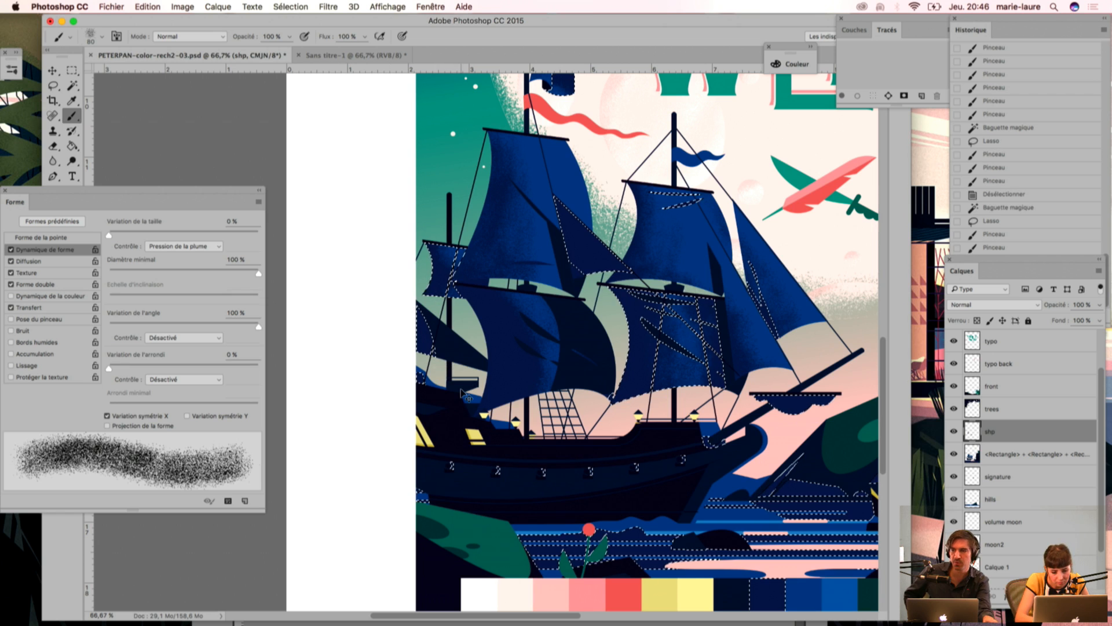
key(super+d)
Step: Select the ship hull's dark navy areas with the Magic Wand and switch to the Eyedropper for a shading colour
drag(471, 337, 440, 298)
drag(480, 218, 425, 277)
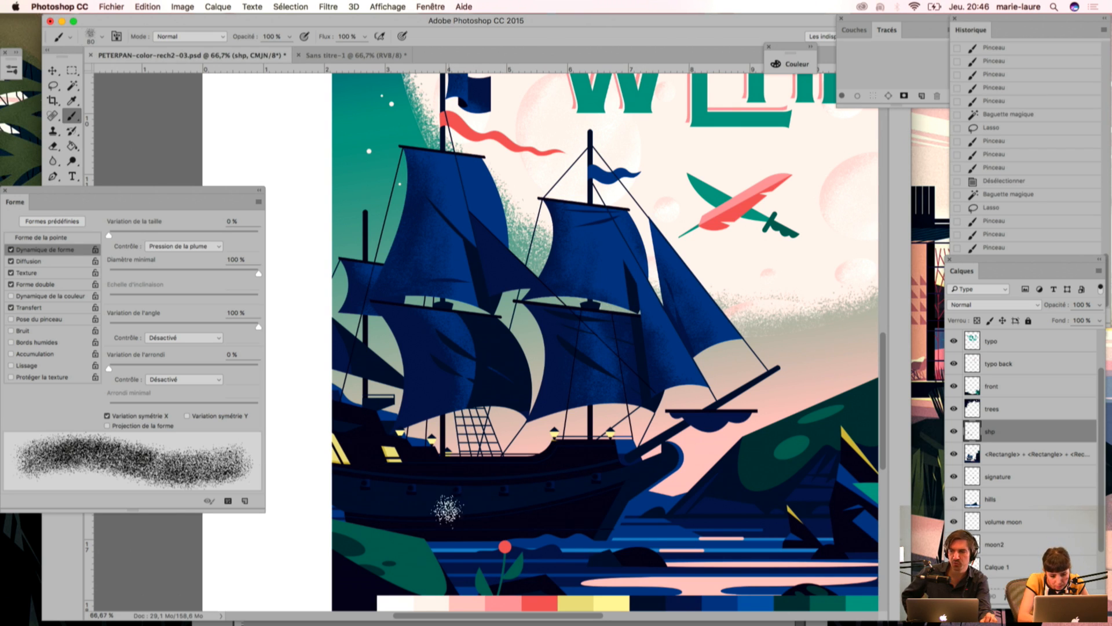
key(w)
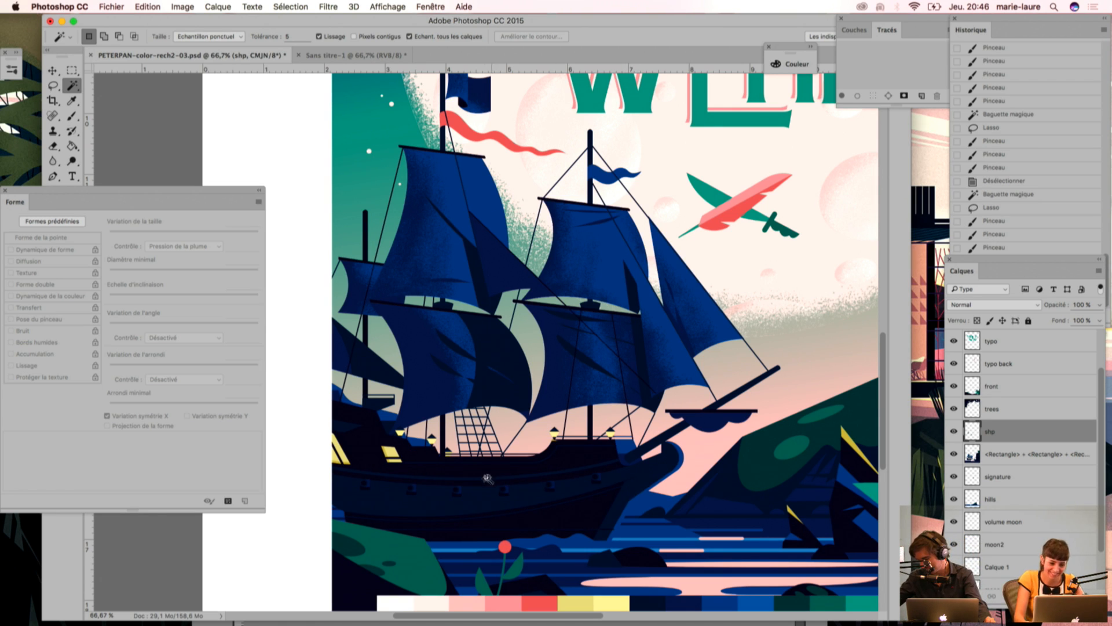
drag(544, 365, 509, 275)
drag(472, 426, 548, 381)
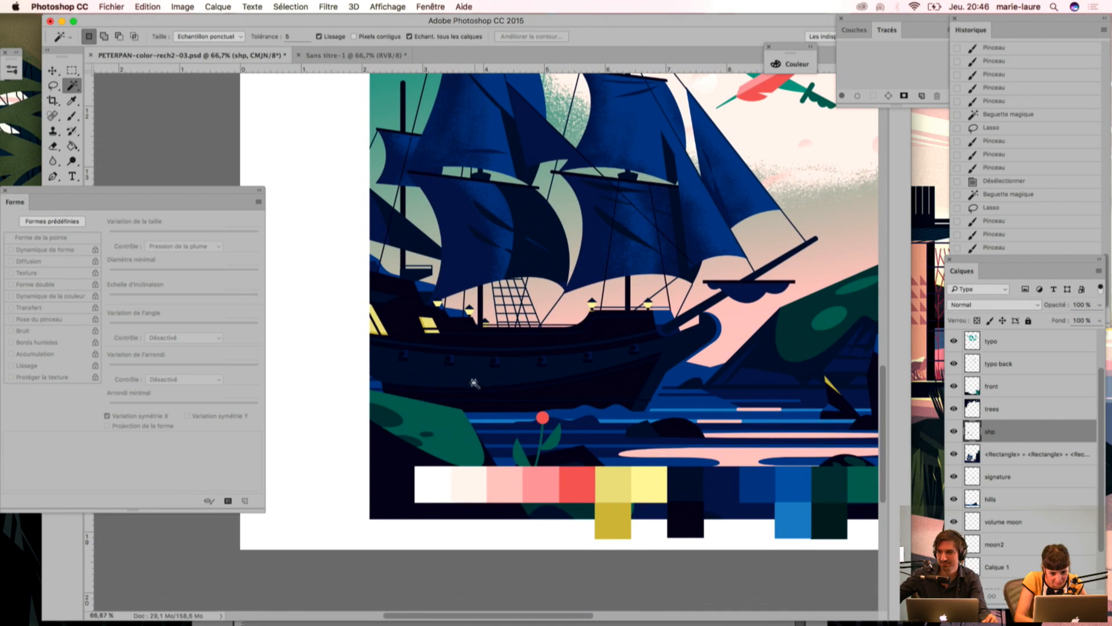
click(465, 381)
key(i)
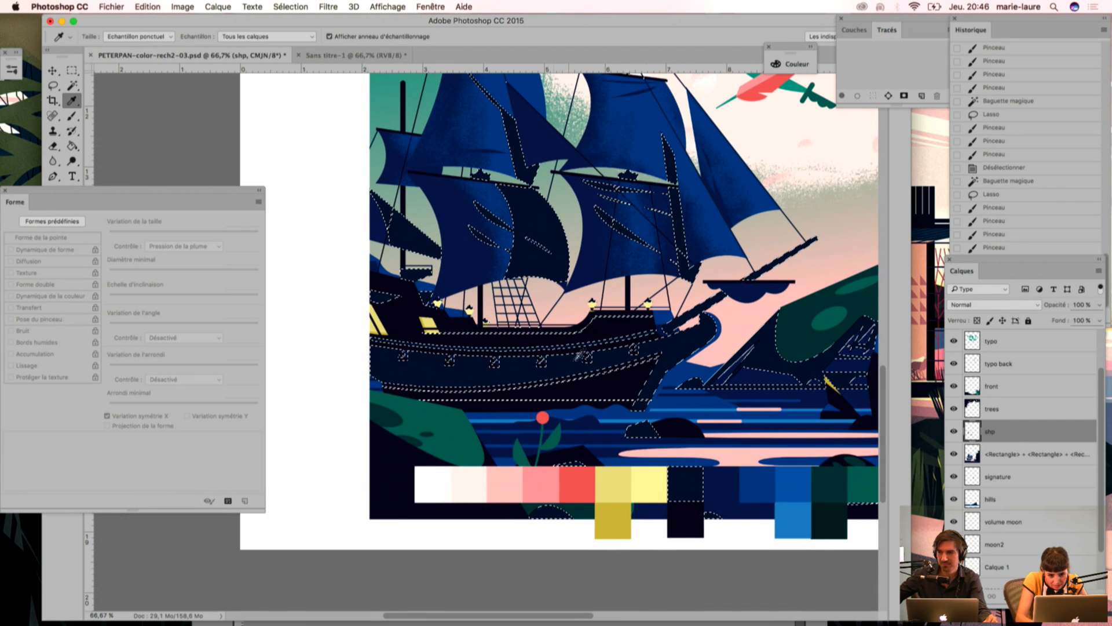
Step: Shade the hull with grain from stern to bow inside the selection, using a 125 px brush, and deselect
key(b)
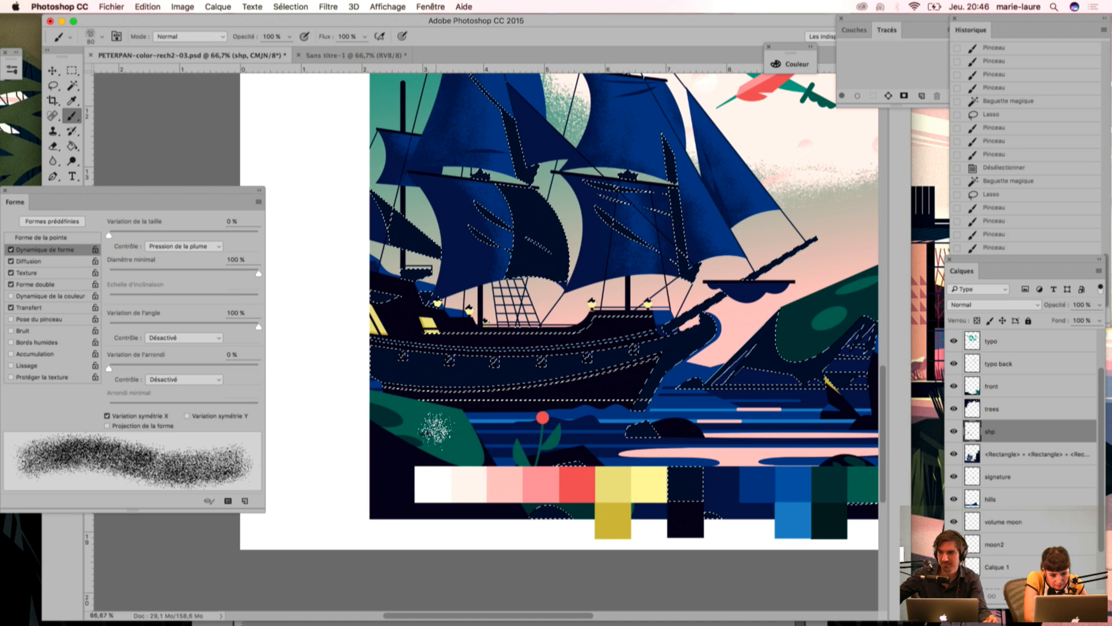
key(])
drag(350, 360, 715, 415)
drag(487, 376, 730, 348)
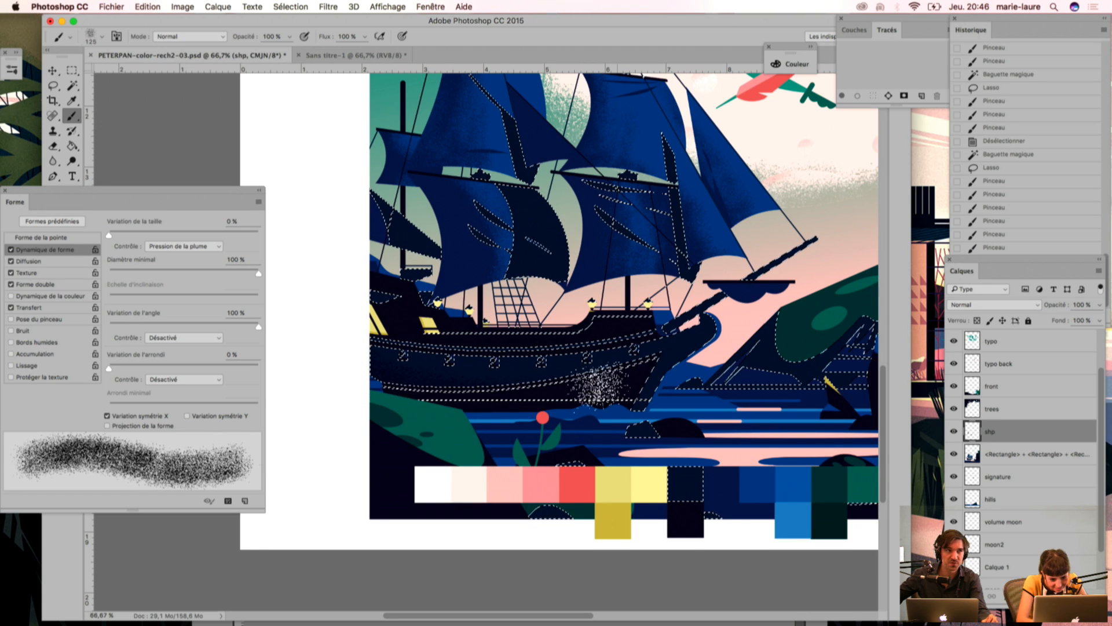
key(super+d)
drag(398, 387, 342, 380)
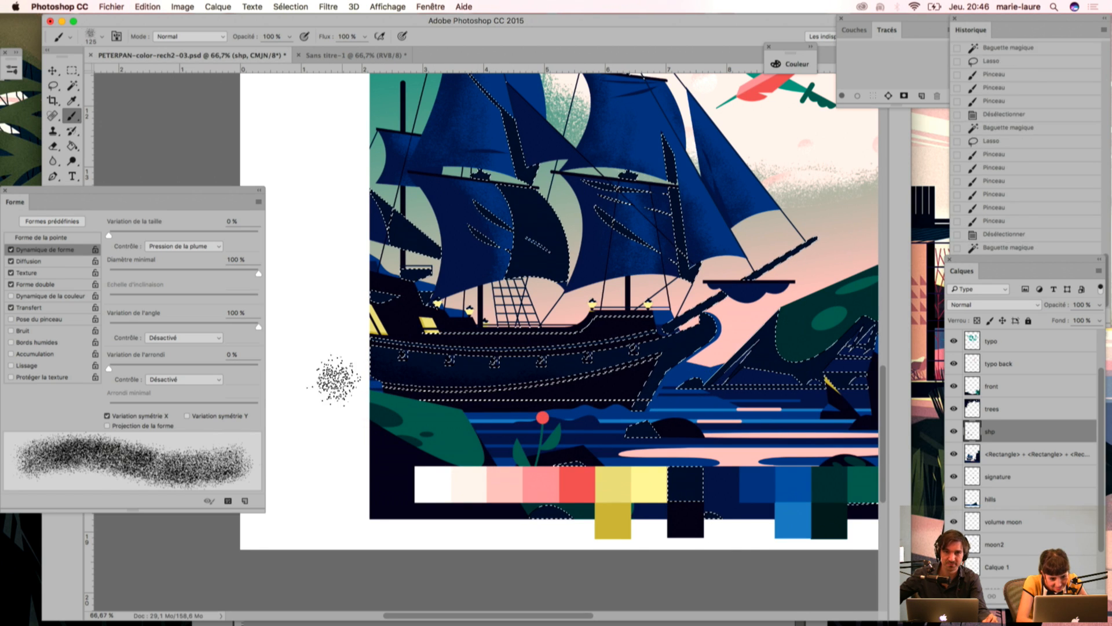
drag(493, 382, 579, 365)
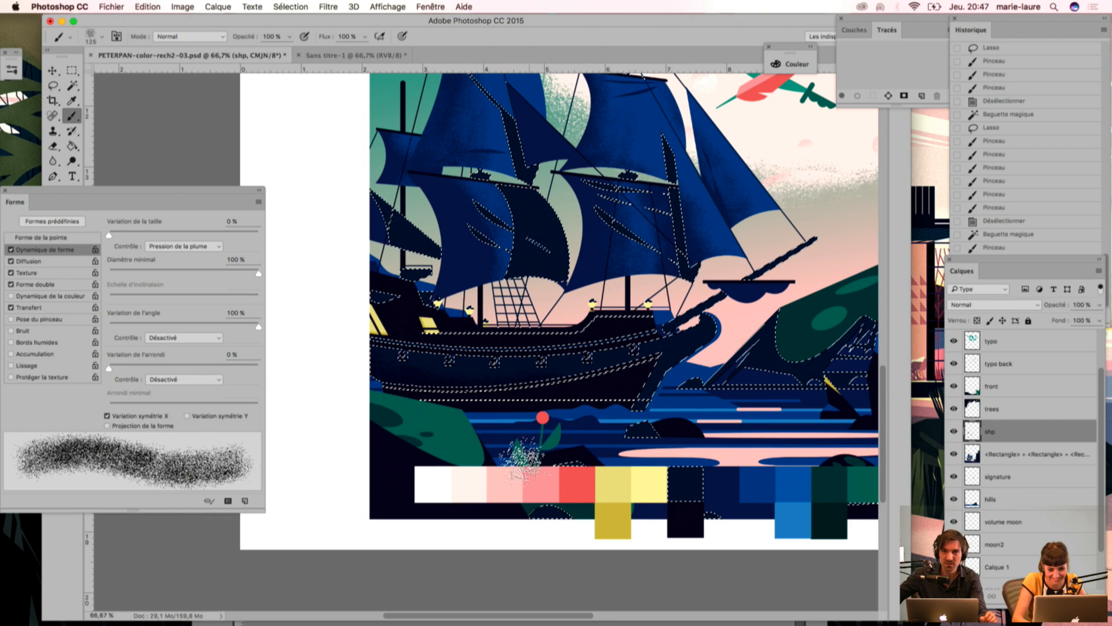
mouse_move(635, 425)
mouse_down()
mouse_move(663, 383)
mouse_move(664, 395)
mouse_move(702, 378)
mouse_move(675, 370)
mouse_up()
drag(505, 354, 515, 374)
drag(384, 400, 440, 396)
key(super+d)
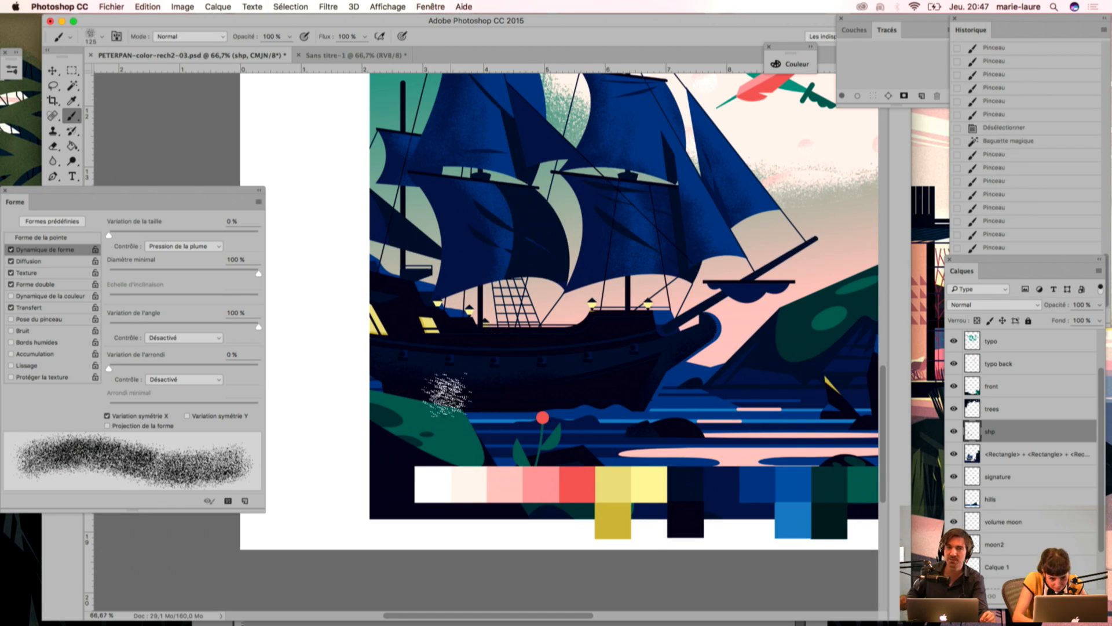
Step: With the shp layer temporarily hidden, select the bright blue sails with the Magic Wand and sample yellow from the rocks' highlight
key(w)
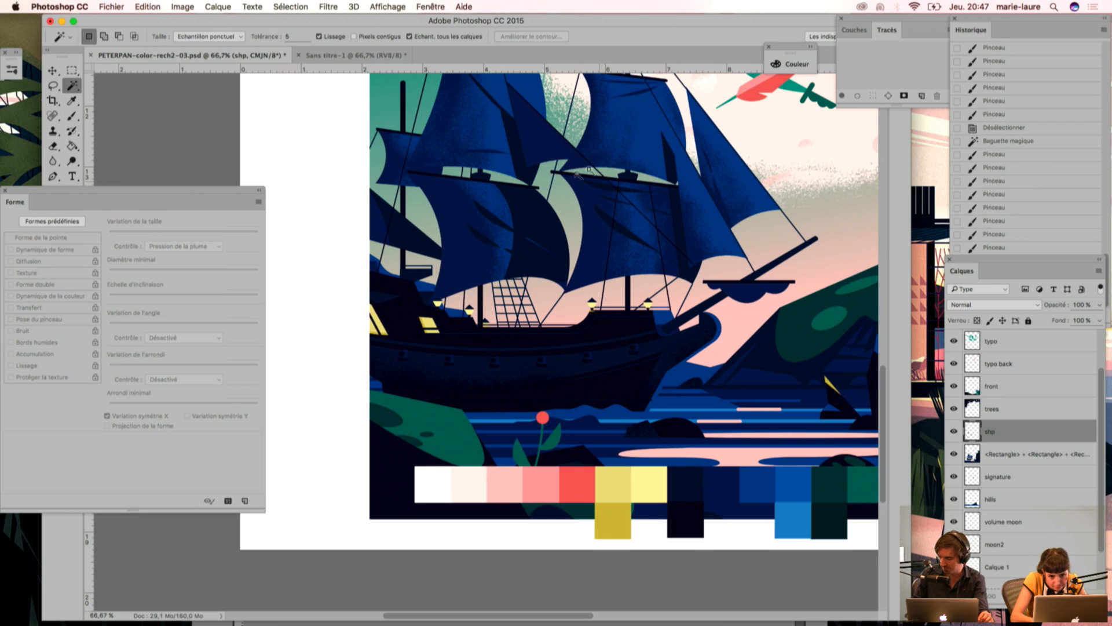
scroll(603, 173, up, 5)
scroll(602, 174, left, 3)
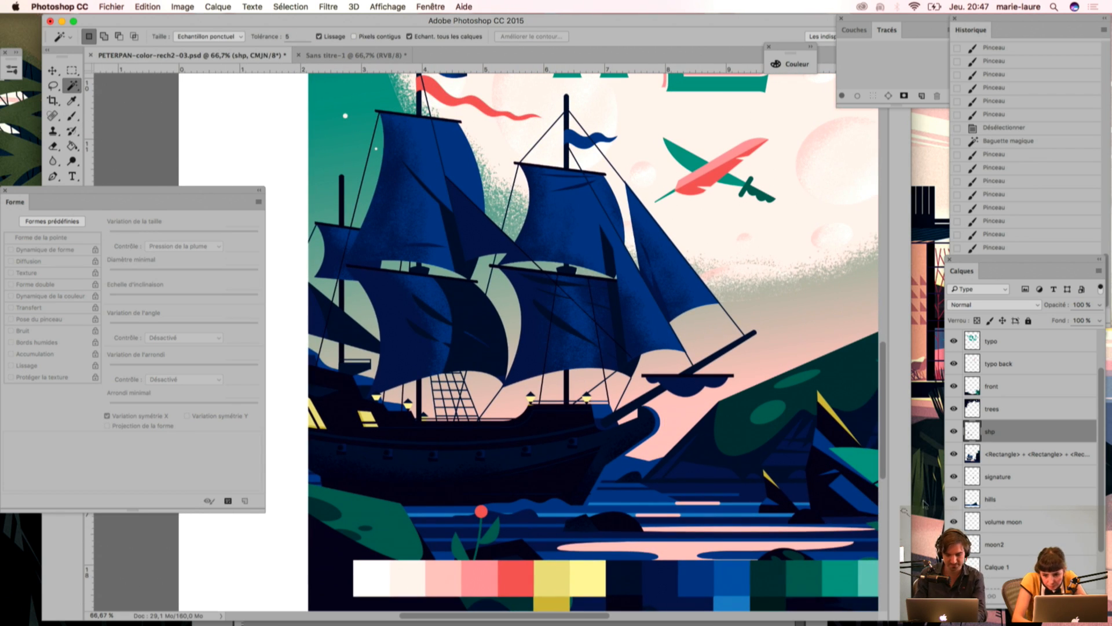
click(954, 431)
click(614, 312)
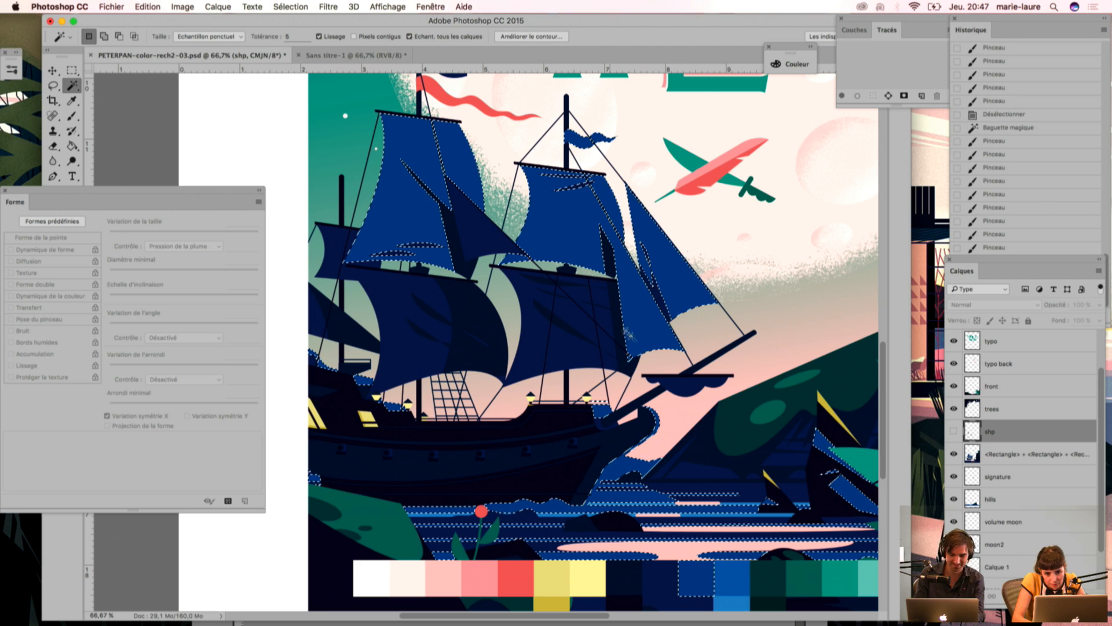
key(i)
scroll(637, 371, right, 6)
click(648, 405)
click(953, 431)
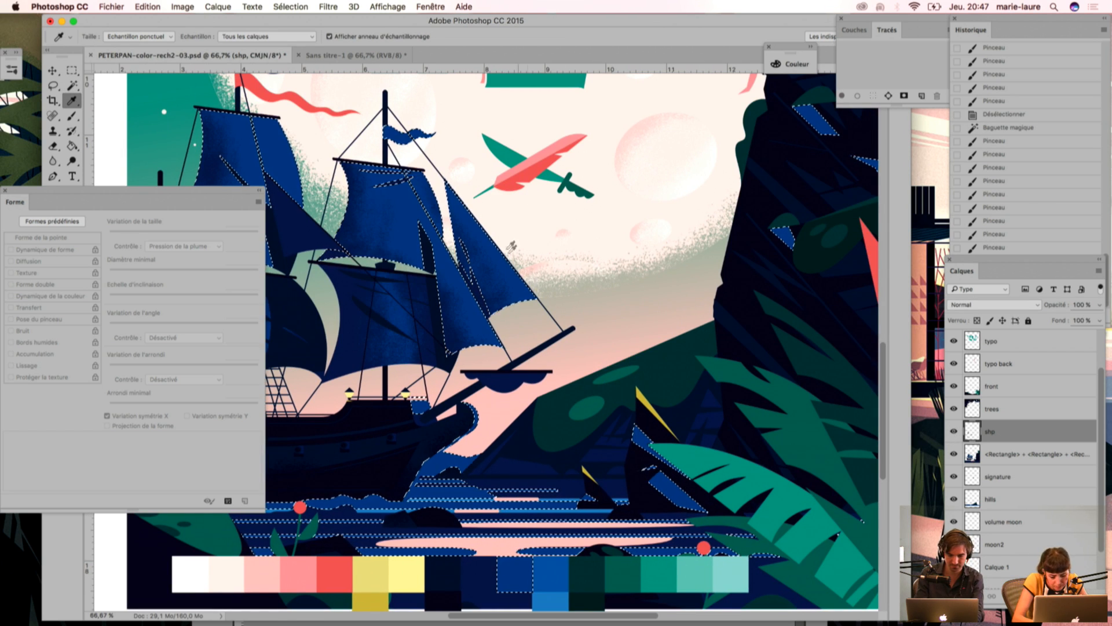
Step: Try a yellow grain highlight on the front sail's lower tip with a 70 px brush, and deselect
key(b)
key(bracketleft)
key(bracketleft)
key(bracketleft)
key(bracketleft)
mouse_move(519, 238)
mouse_down()
mouse_move(537, 279)
mouse_move(501, 184)
mouse_move(550, 300)
mouse_move(478, 152)
mouse_move(548, 310)
mouse_up()
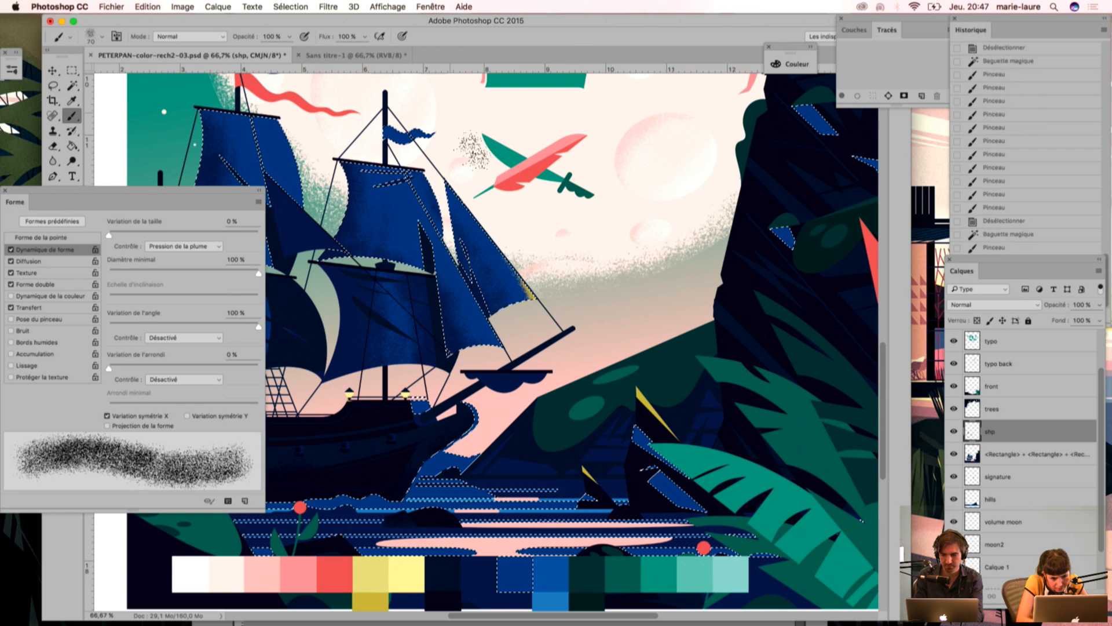
key(super+d)
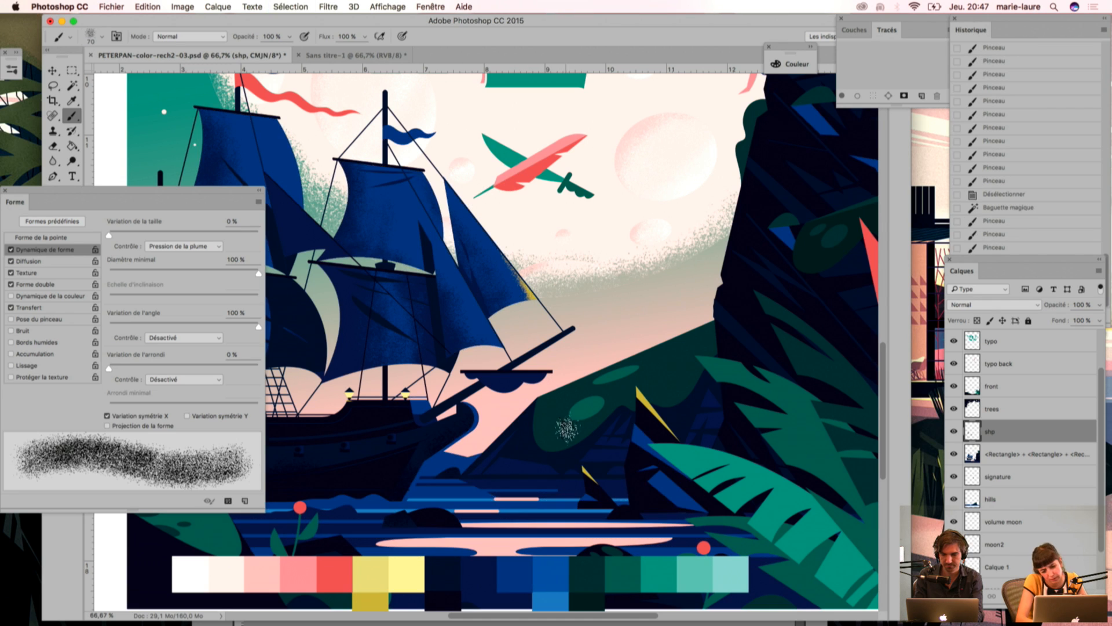
Step: Undo the yellow grain strokes on the front sail and the bright blue sail selection
key(super+z)
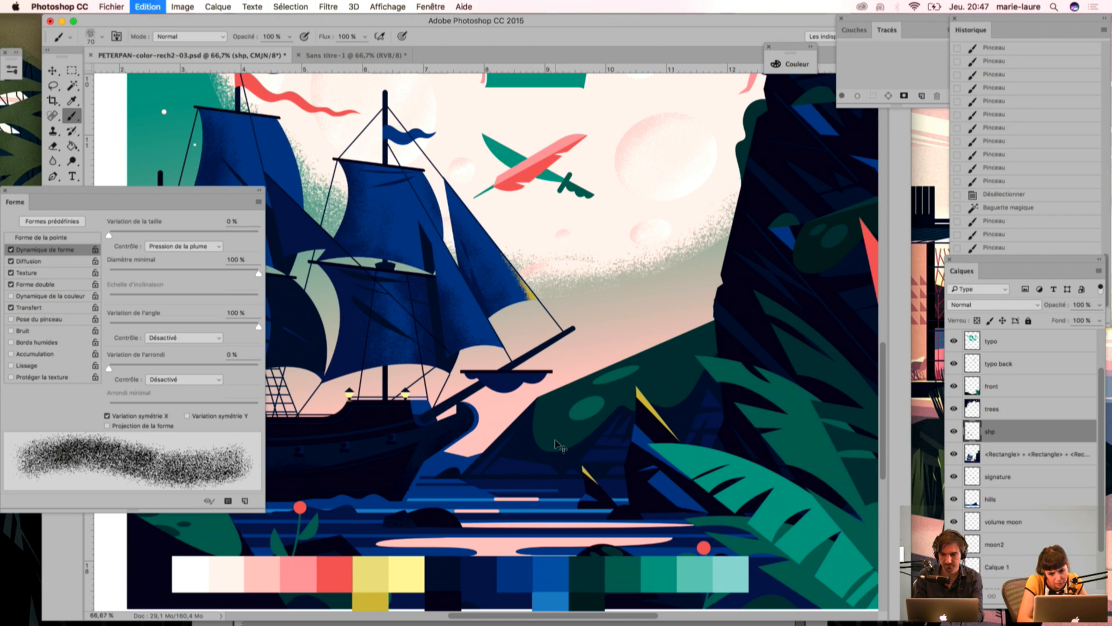
key(alt+super+z)
key(alt+super+z)
key(alt+super+z)
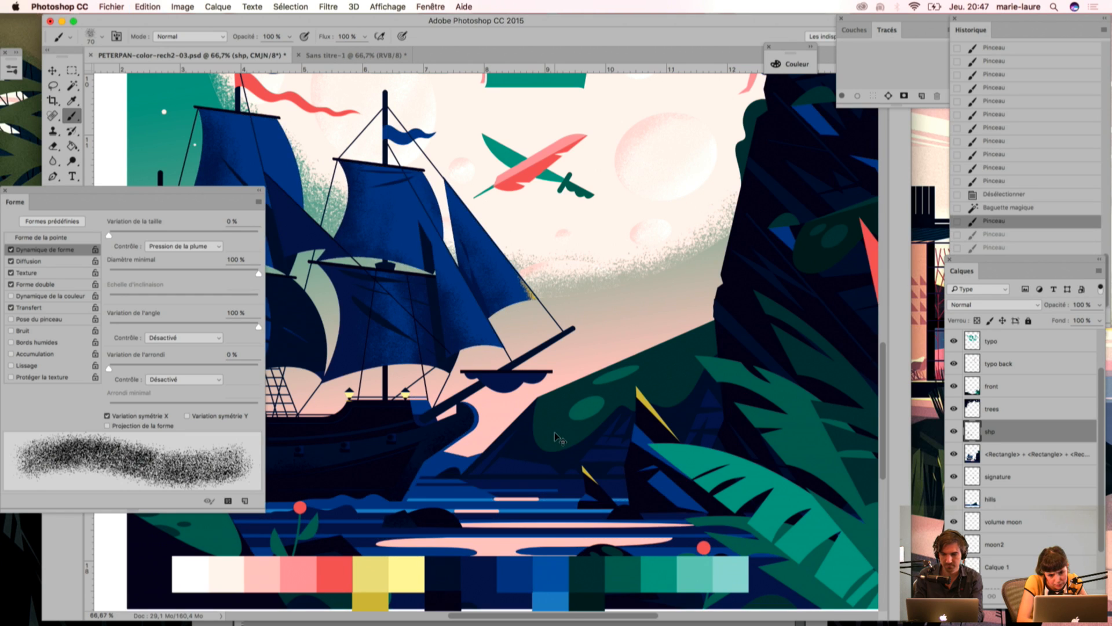
key(alt+super+z)
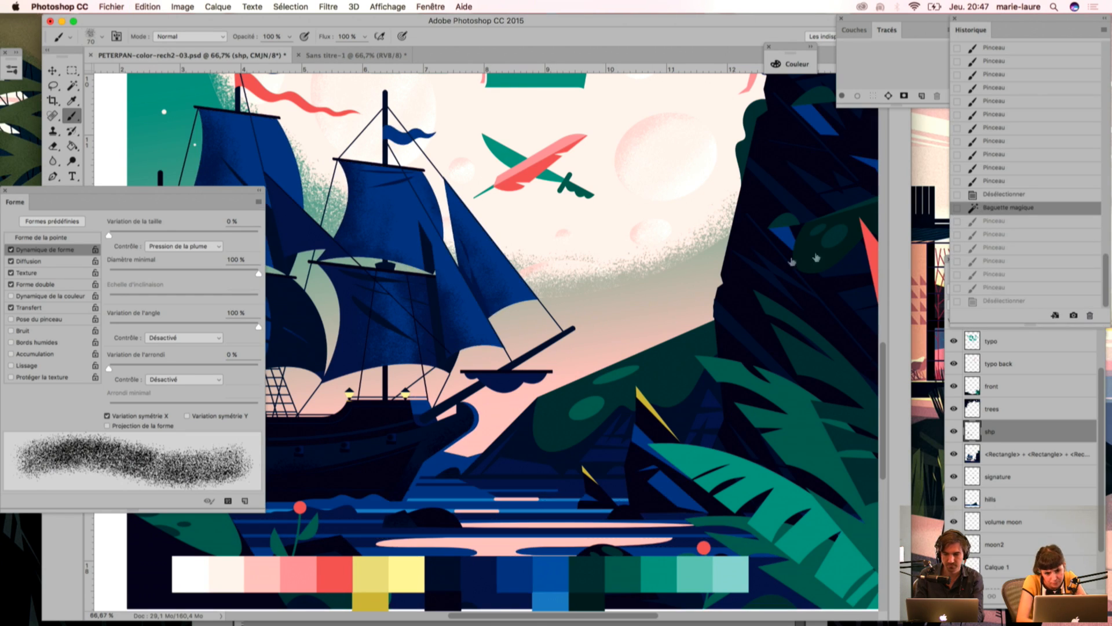
key(alt+super+z)
Step: Review the whole cover at 25% and then the ship's sails and hull up close
drag(361, 461, 563, 390)
key(super+minus)
key(super+minus)
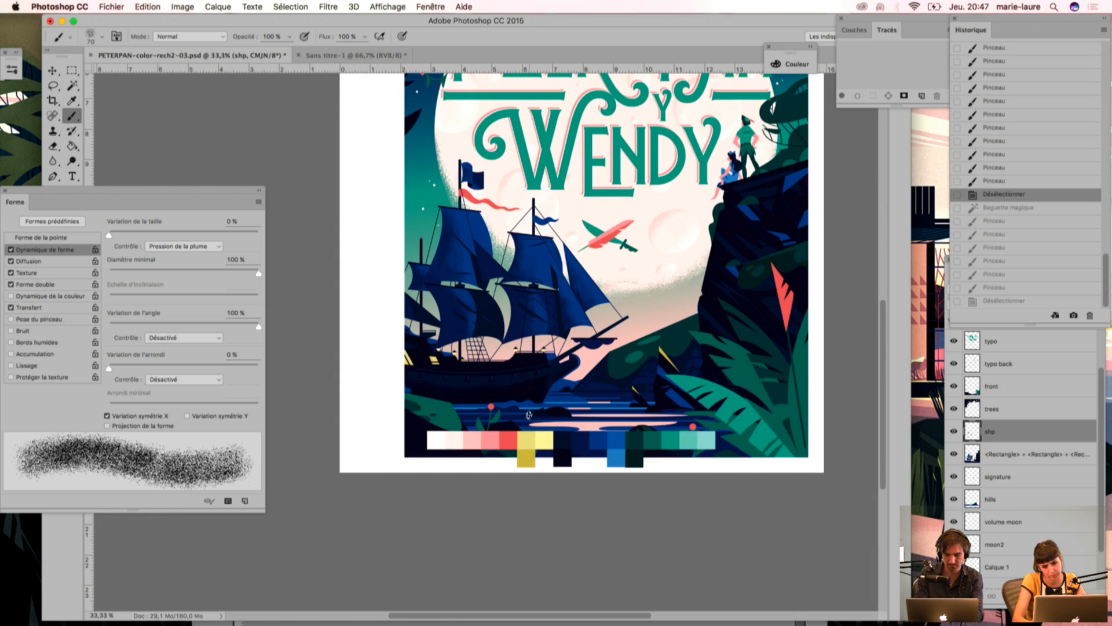
key(super+minus)
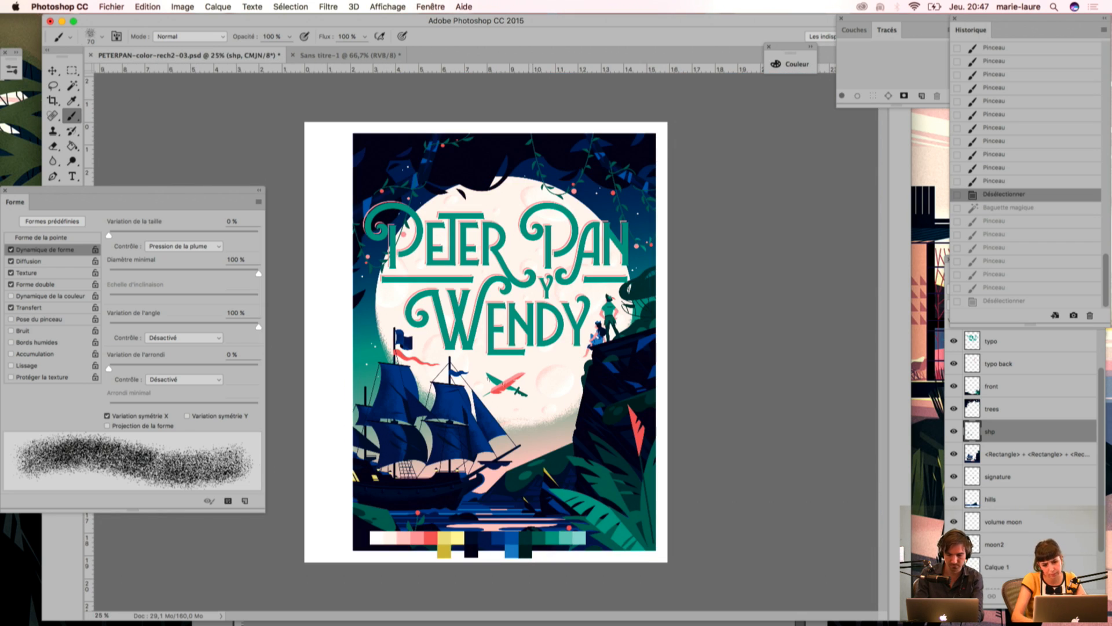
key(super+plus)
key(super+plus)
key(super+plus)
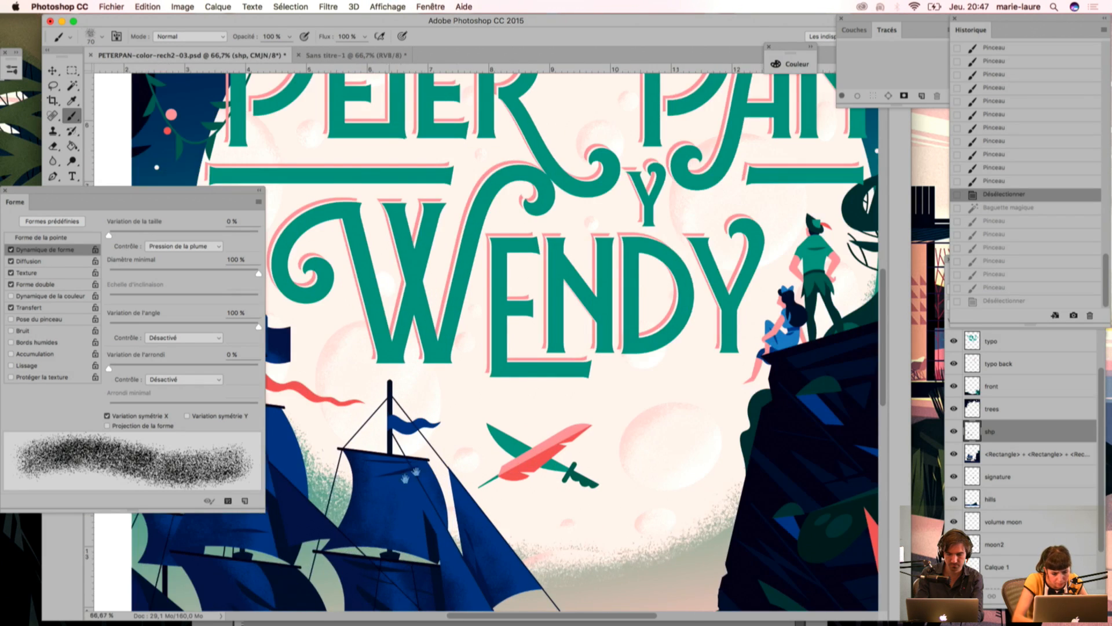
drag(406, 479, 516, 207)
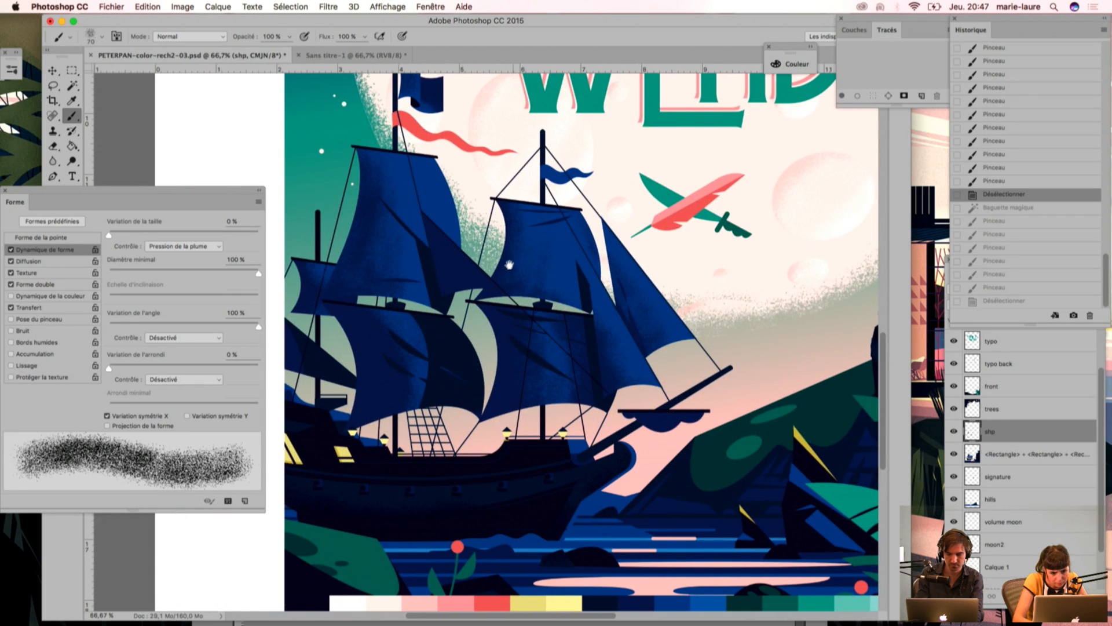
drag(465, 321, 479, 307)
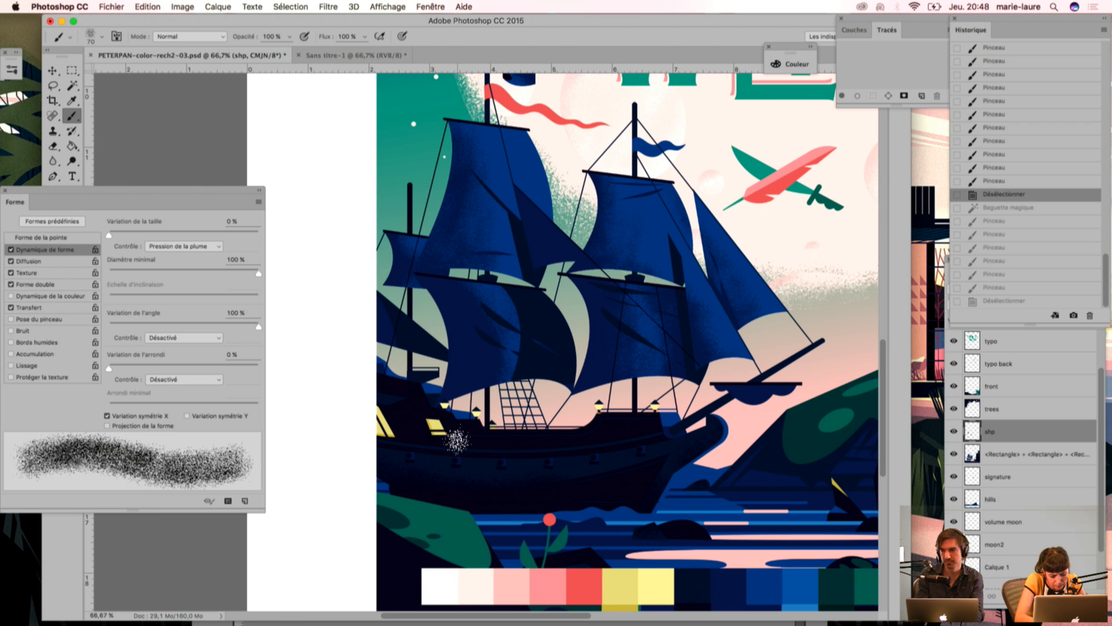
Step: With the shp layer temporarily hidden, select the navy lower sails with the Magic Wand, working at 200% zoom
key(w)
click(954, 432)
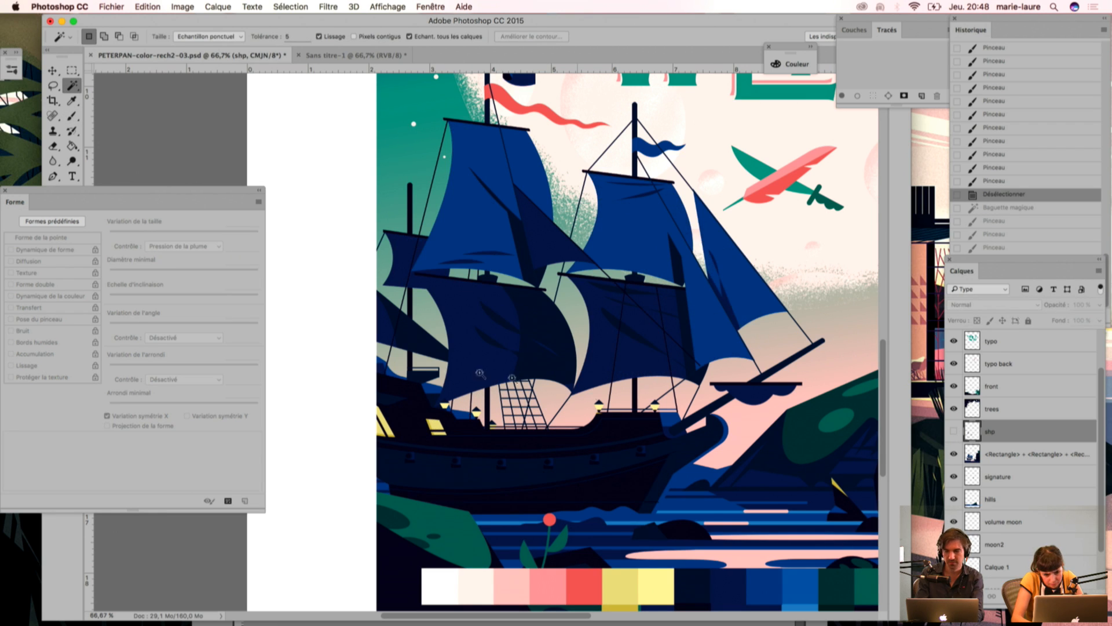
click(458, 379)
key(super+plus)
key(super+plus)
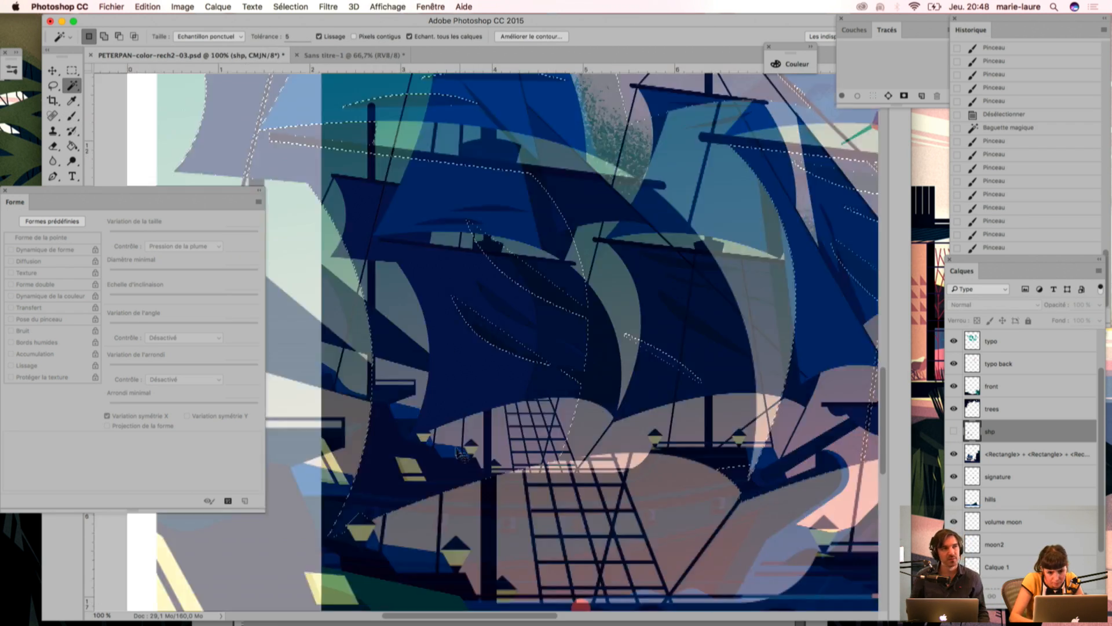
drag(455, 450, 497, 355)
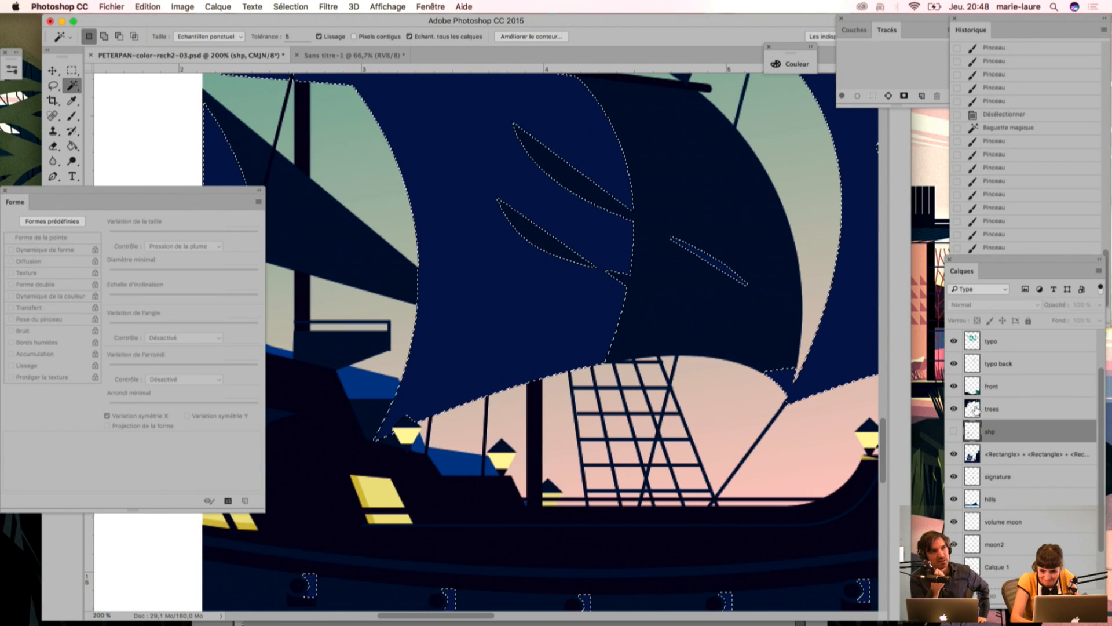
click(954, 432)
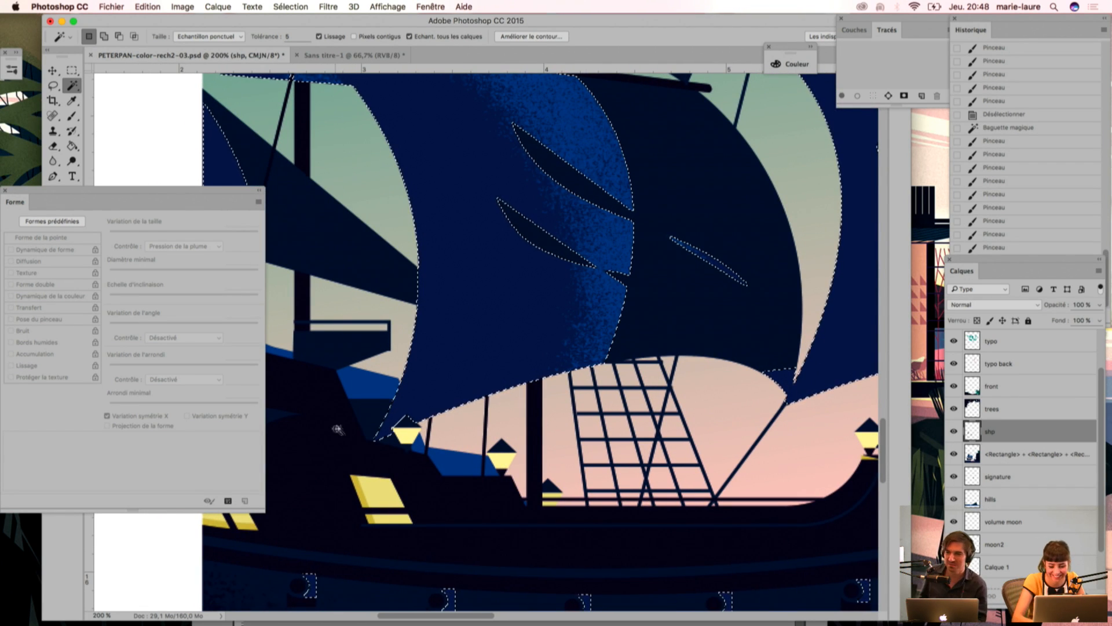
Step: Sample the lantern yellow and brush light grain along the lower edges of the sails above the deck lanterns
key(i)
key(b)
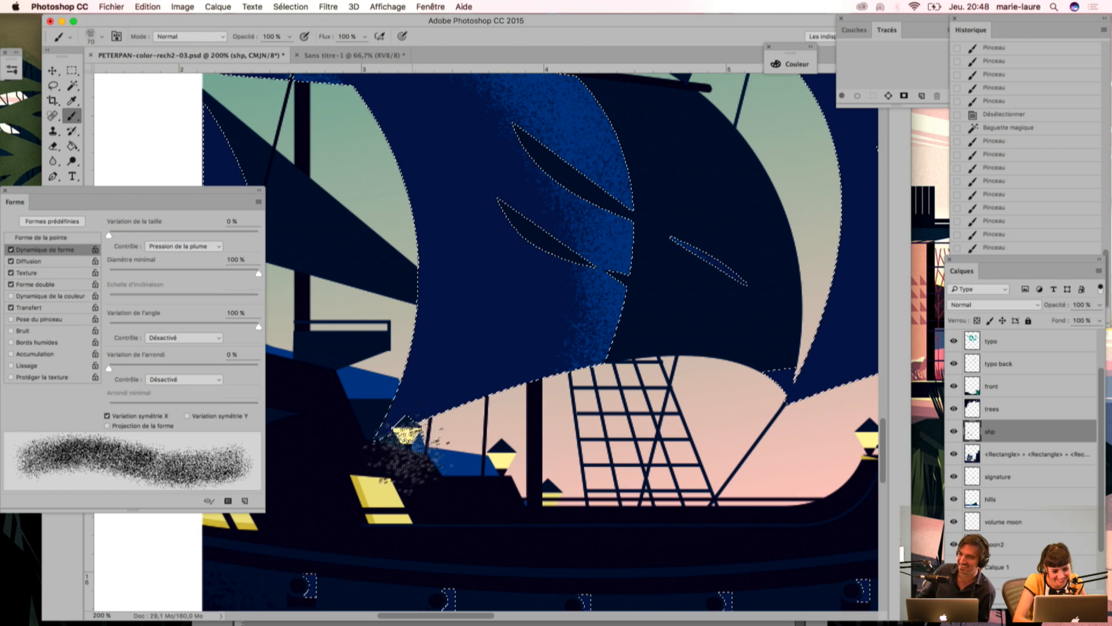
mouse_move(405, 432)
mouse_down()
mouse_move(404, 466)
mouse_move(429, 386)
mouse_move(407, 423)
mouse_move(405, 490)
mouse_up()
drag(806, 442, 567, 427)
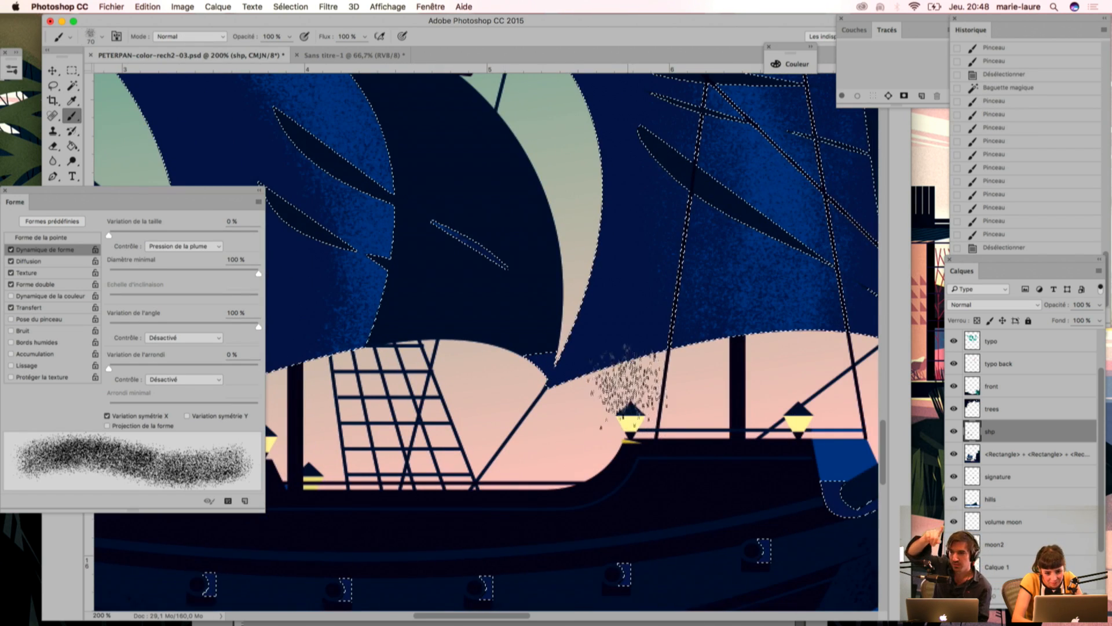
mouse_move(647, 372)
mouse_down()
mouse_move(641, 382)
mouse_move(641, 361)
mouse_up()
drag(641, 356, 640, 347)
drag(813, 428, 601, 440)
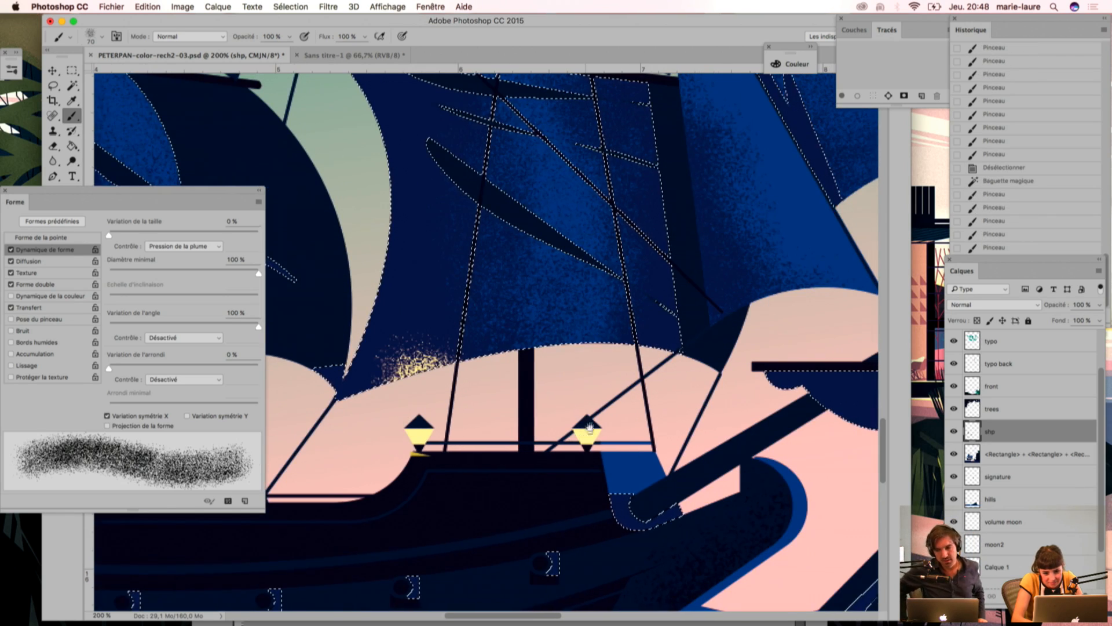
mouse_move(588, 362)
mouse_down()
mouse_move(594, 348)
mouse_move(594, 368)
mouse_up()
Step: Step back in the history to discard the latest brush strokes on the ship's lower sails
key(super+minus)
key(super+minus)
key(super+minus)
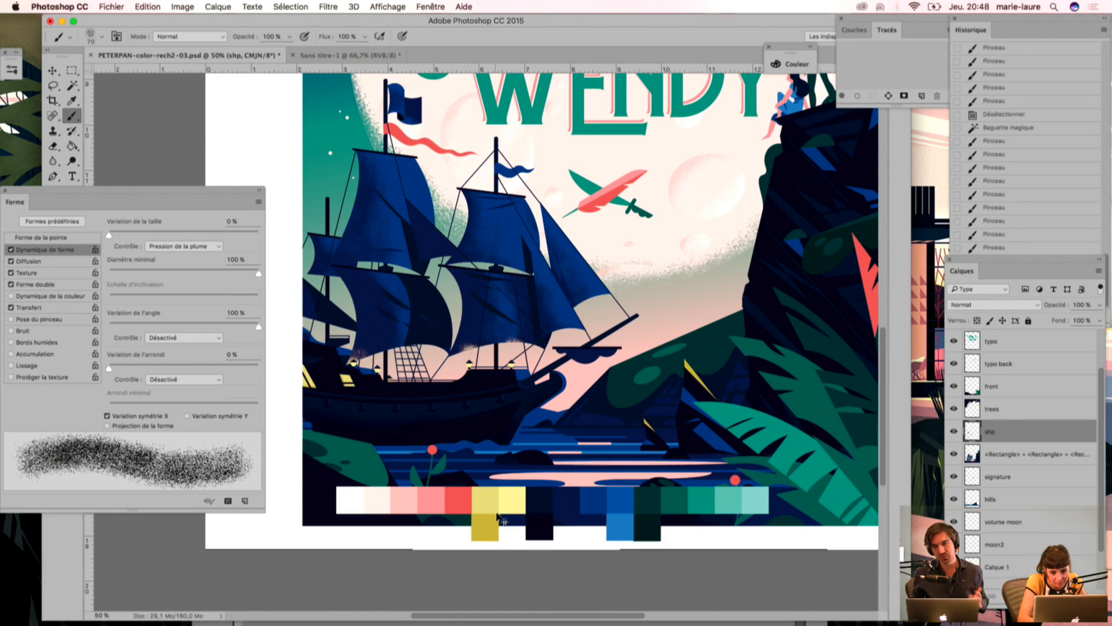
click(994, 248)
click(995, 248)
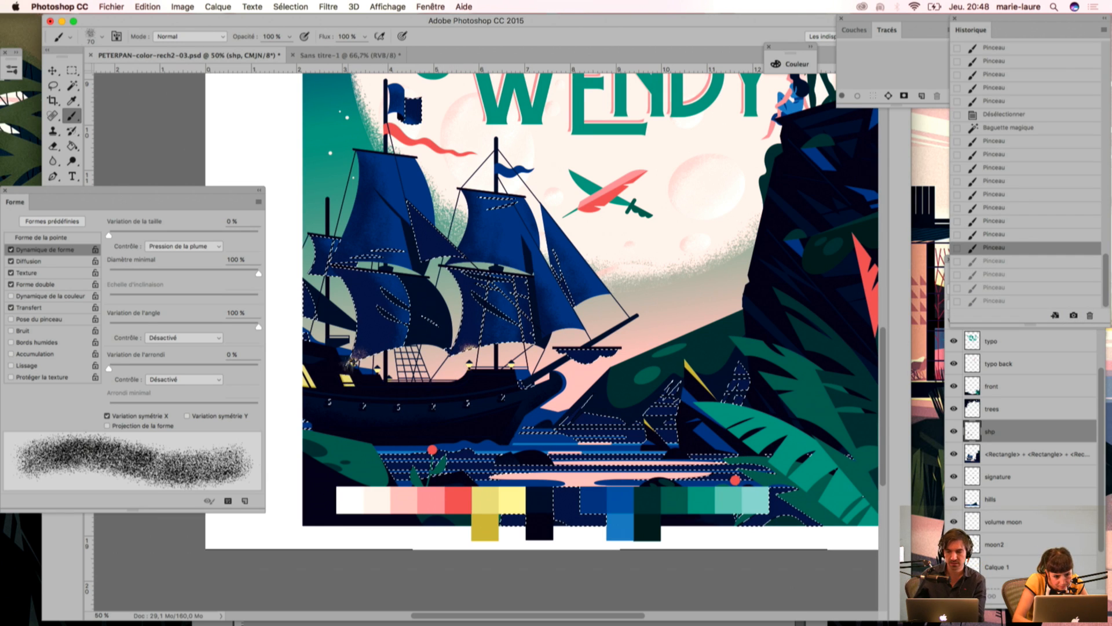
Step: Add a few light touches of yellow grain along the lower sail edge beside the deck lanterns
click(357, 355)
click(358, 355)
click(360, 354)
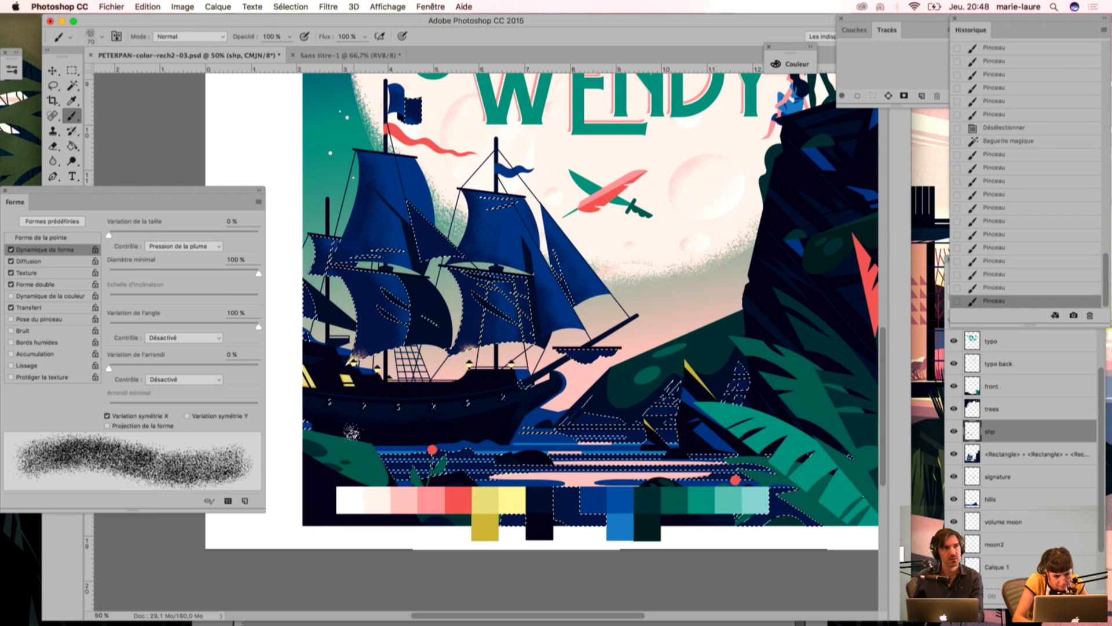
Step: Select the ship's dark hull with the Magic Wand and subtract its lower part with the Lasso, working at 100% zoom
drag(377, 374, 531, 371)
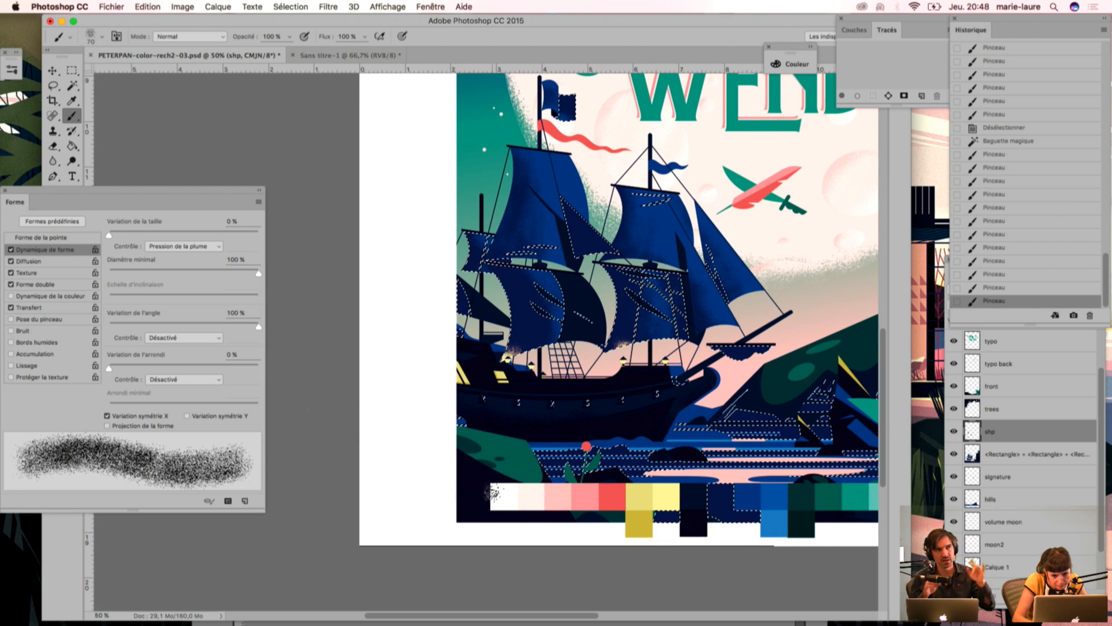
key(super+plus)
key(super+plus)
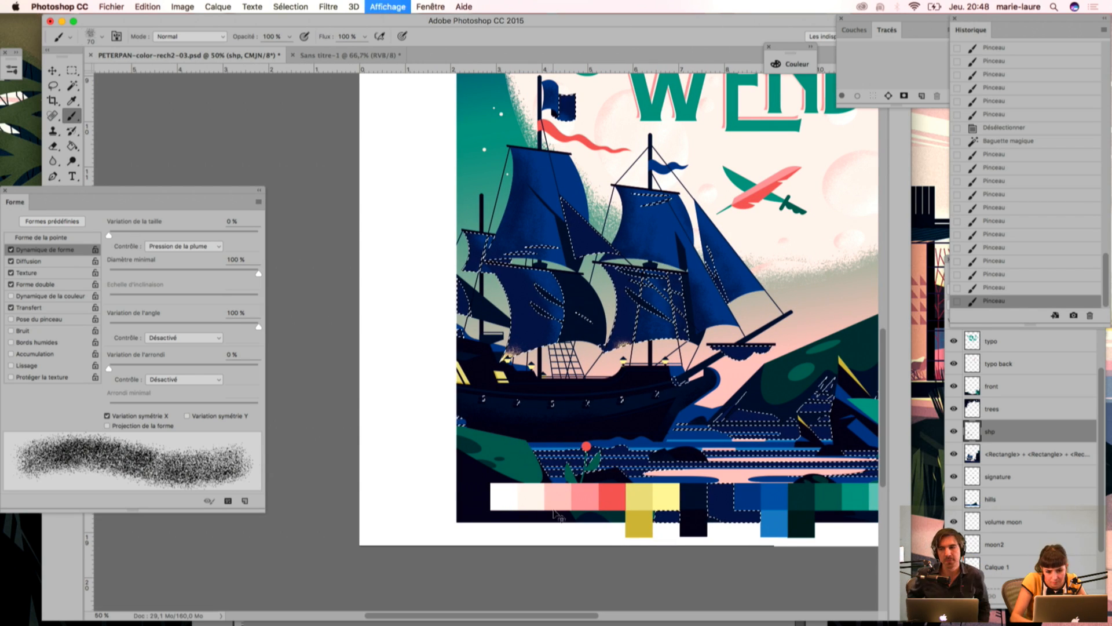
scroll(478, 360, down, 3)
scroll(478, 360, right, 5)
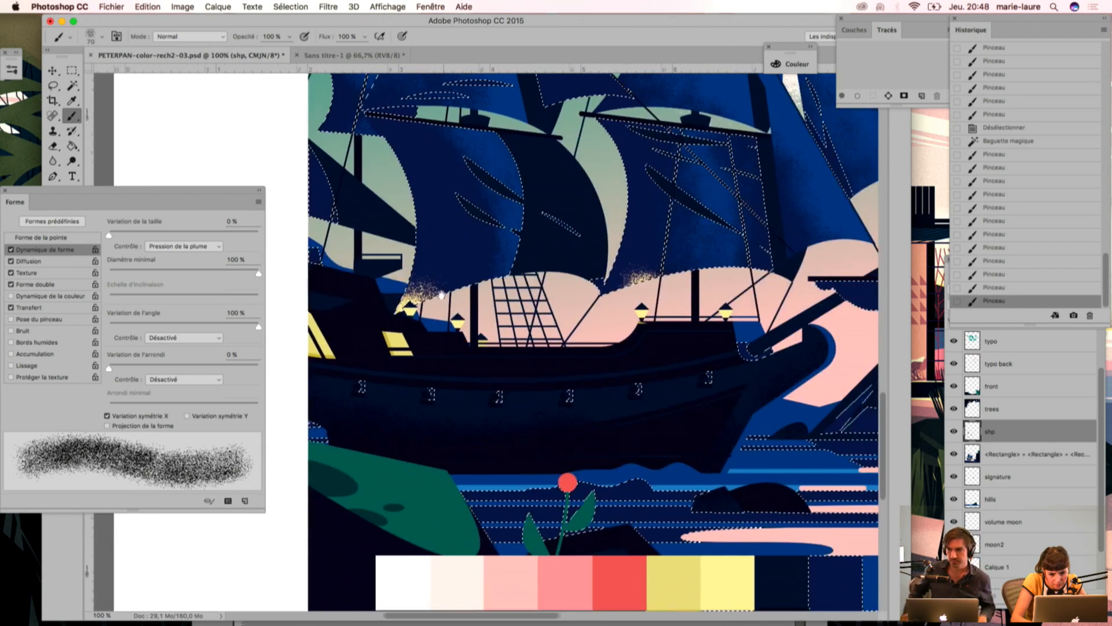
key(w)
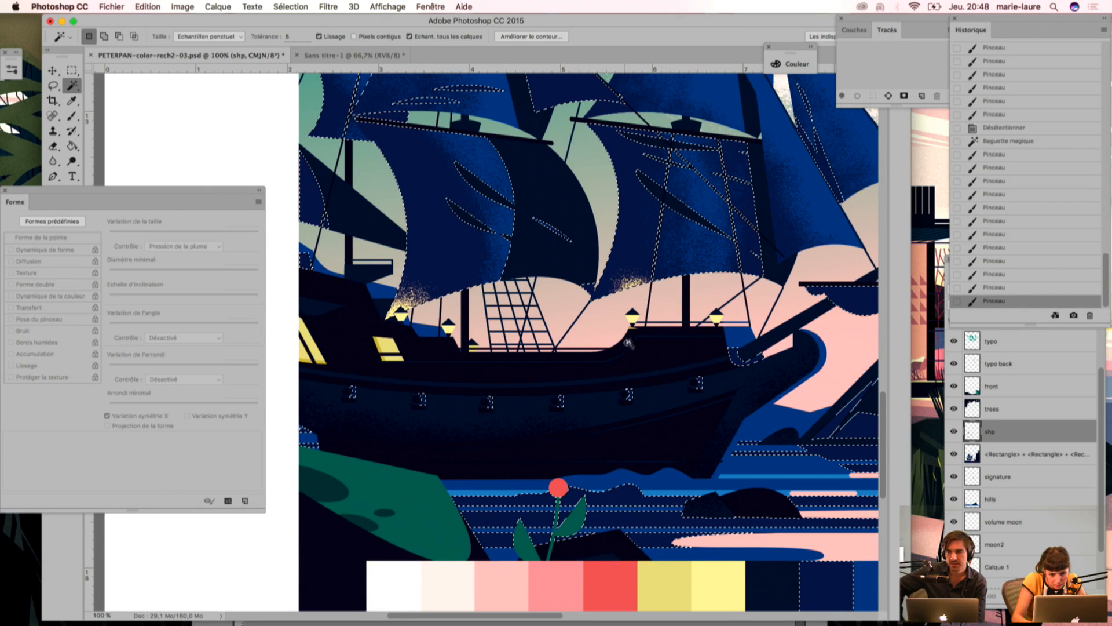
click(630, 363)
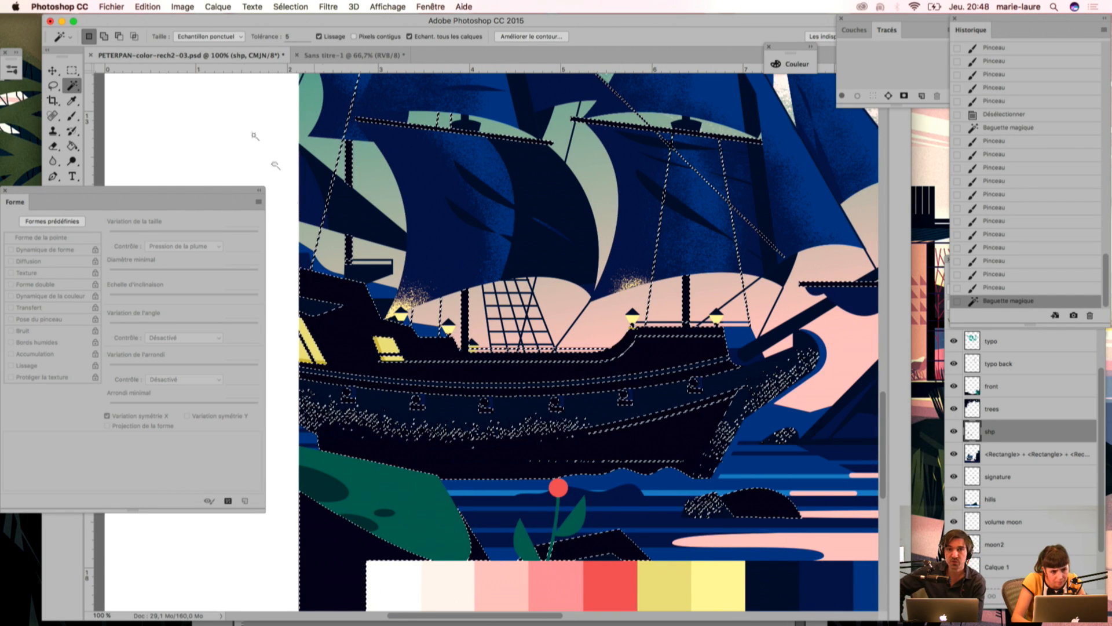
key(l)
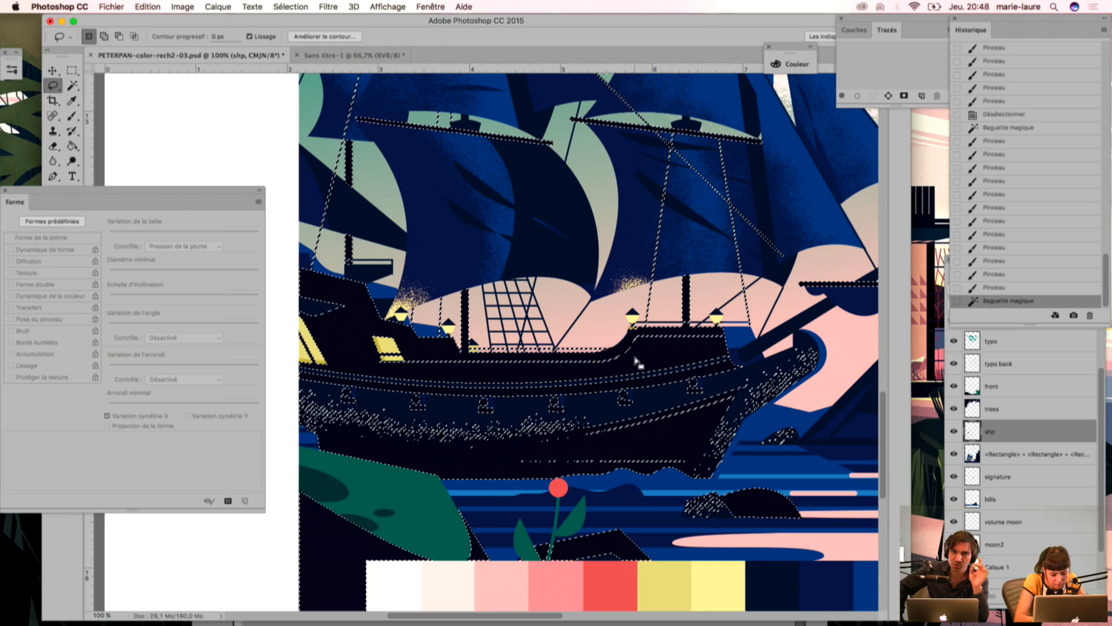
key(alt)
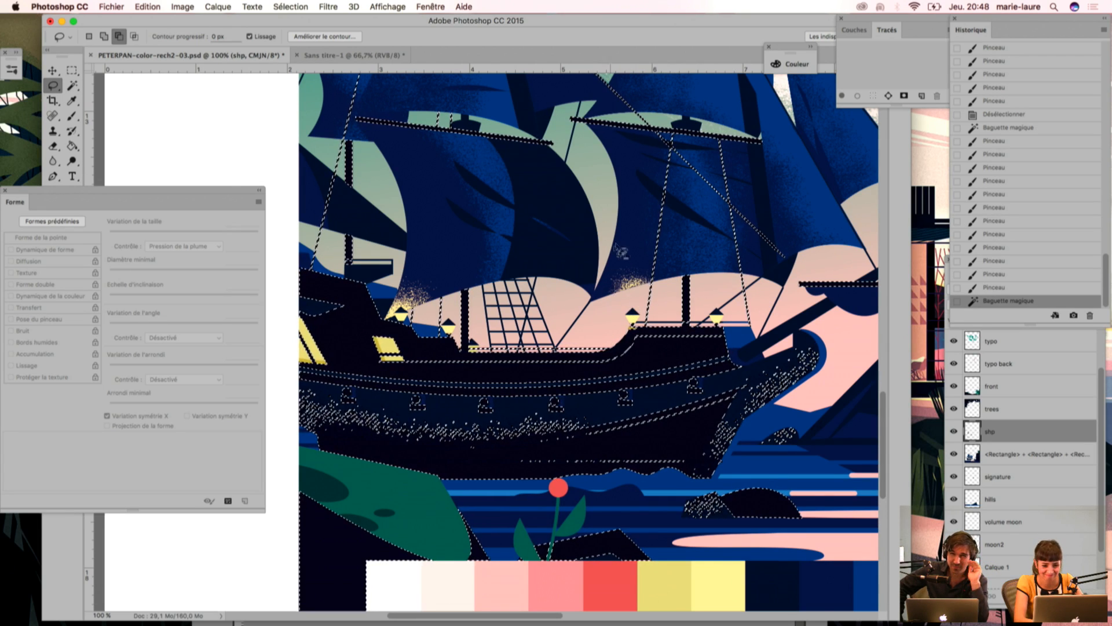
drag(793, 324, 706, 404)
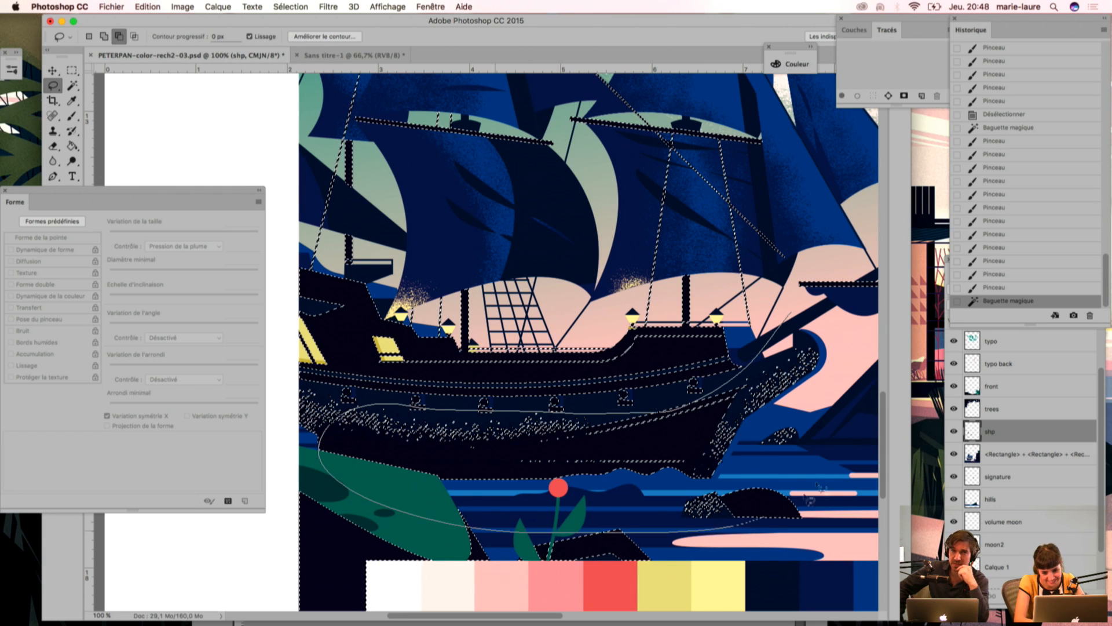
drag(780, 520, 727, 379)
Step: Brush yellow grain onto the dark bow deck beneath the two front lanterns
key(i)
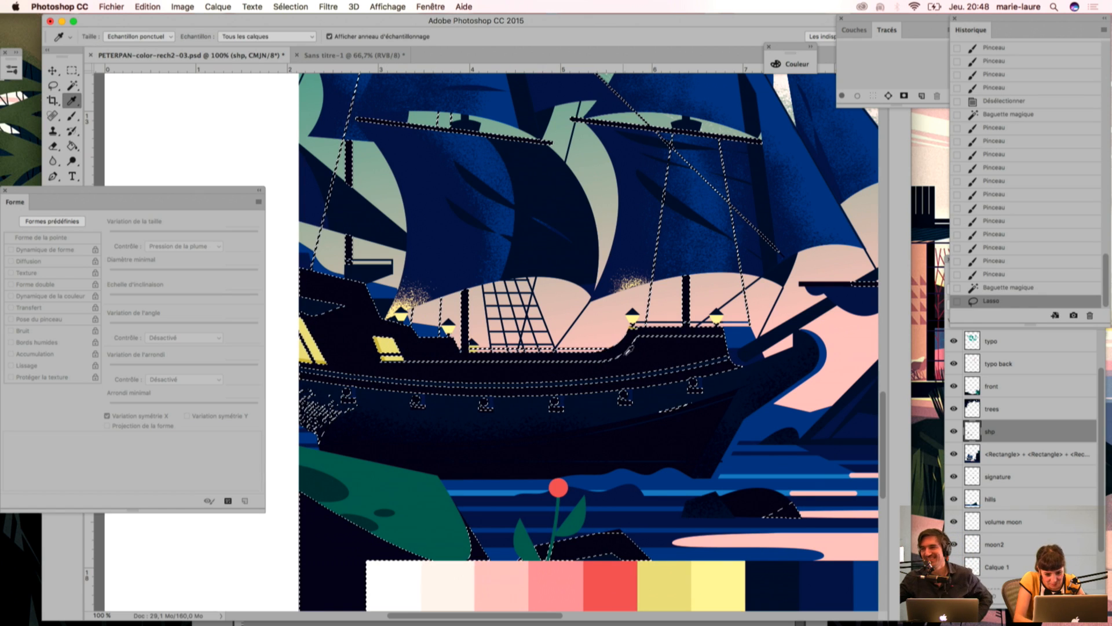
key(b)
mouse_move(627, 326)
mouse_down()
mouse_move(625, 364)
mouse_move(622, 321)
mouse_move(646, 374)
mouse_up()
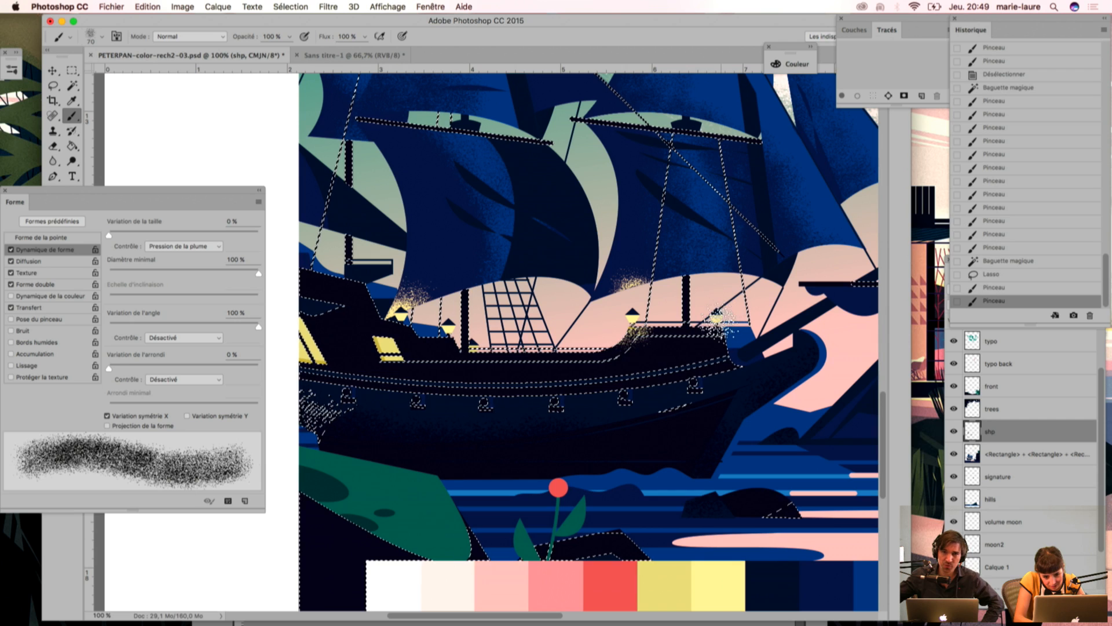
drag(710, 322, 727, 310)
drag(695, 357, 712, 380)
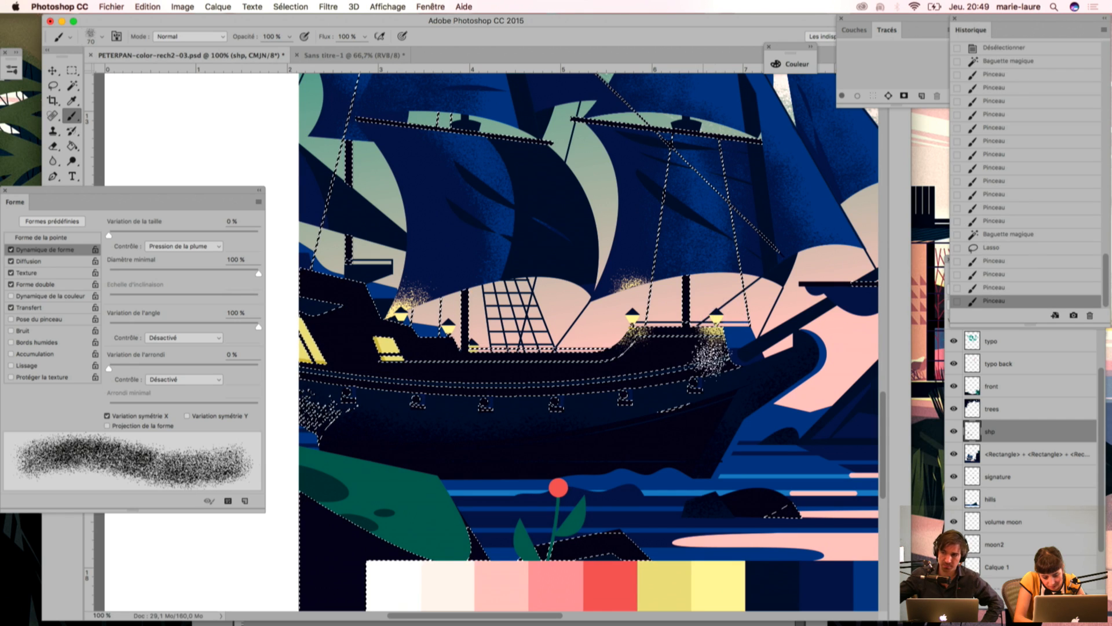
click(630, 338)
click(635, 342)
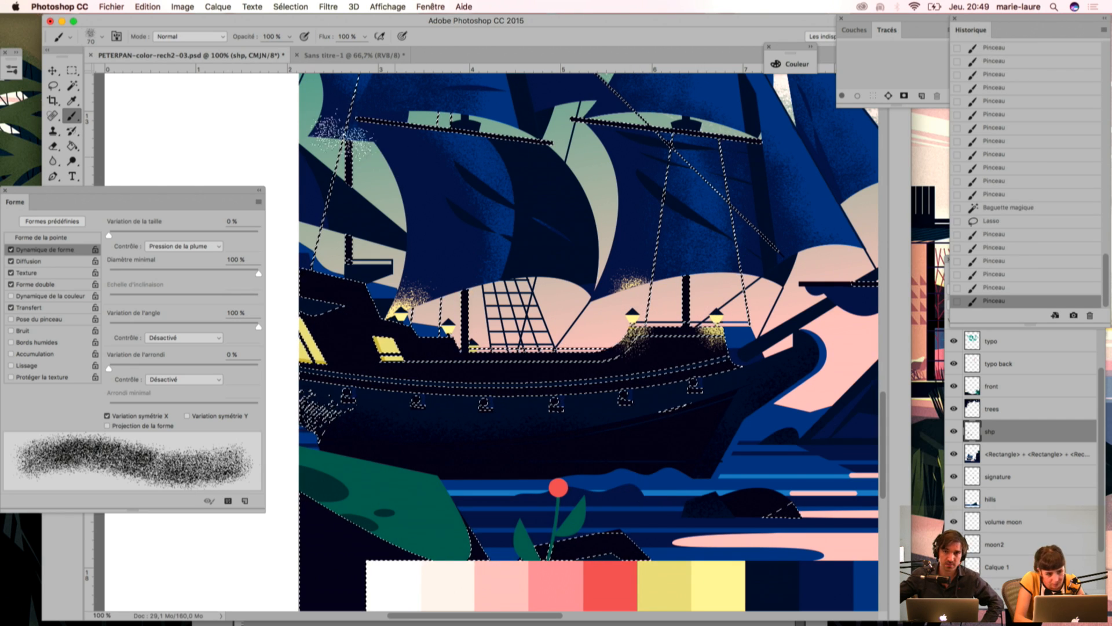
Step: Drop the hull selection and erase the stray yellow grain around the bow deck's rear lantern using Polygonal Lasso selections
click(54, 86)
click(105, 96)
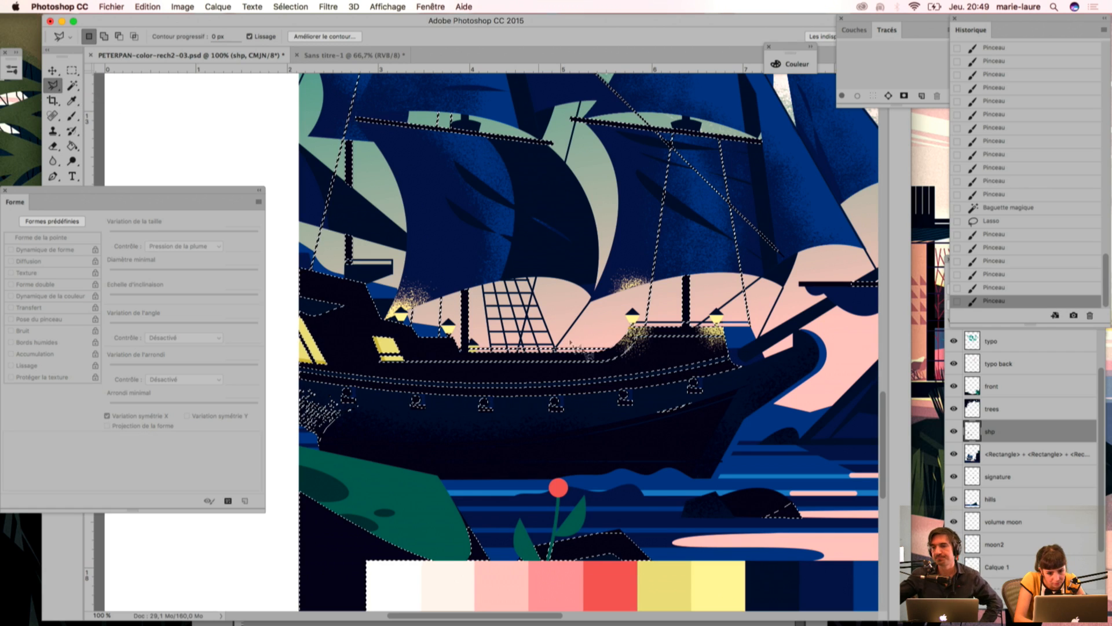
drag(669, 355, 668, 355)
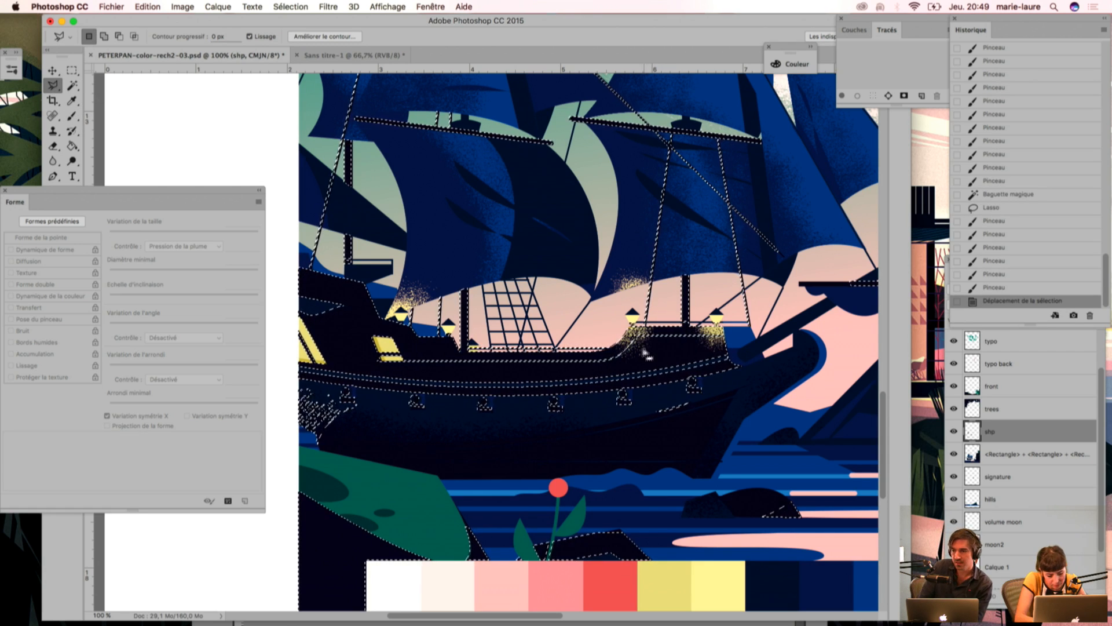
key(super+d)
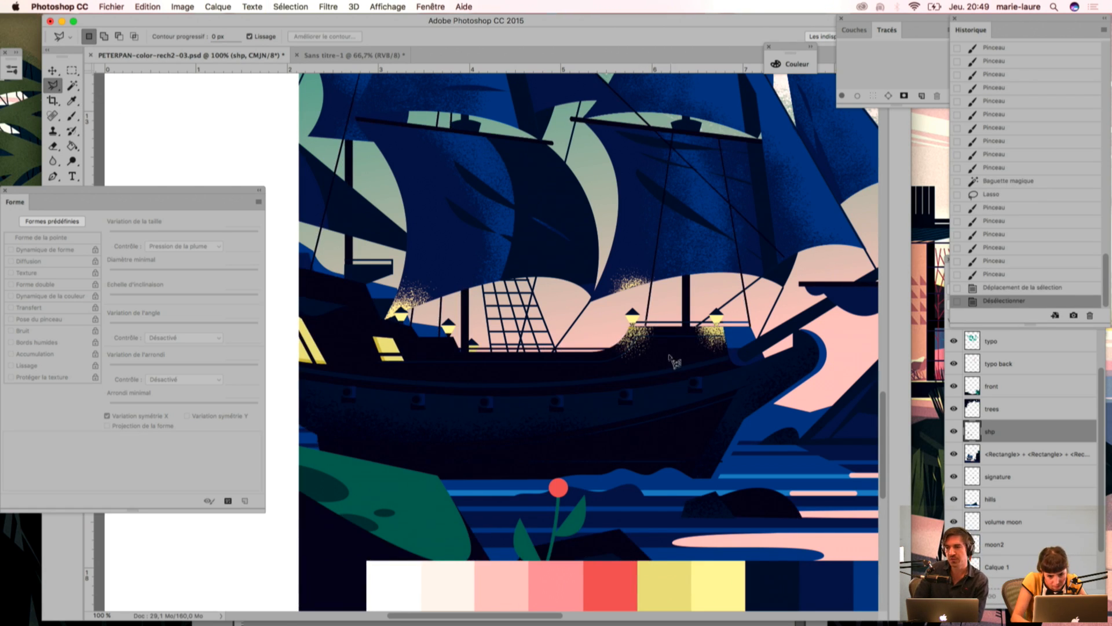
click(665, 299)
click(685, 348)
click(669, 354)
double_click(677, 365)
key(Delete)
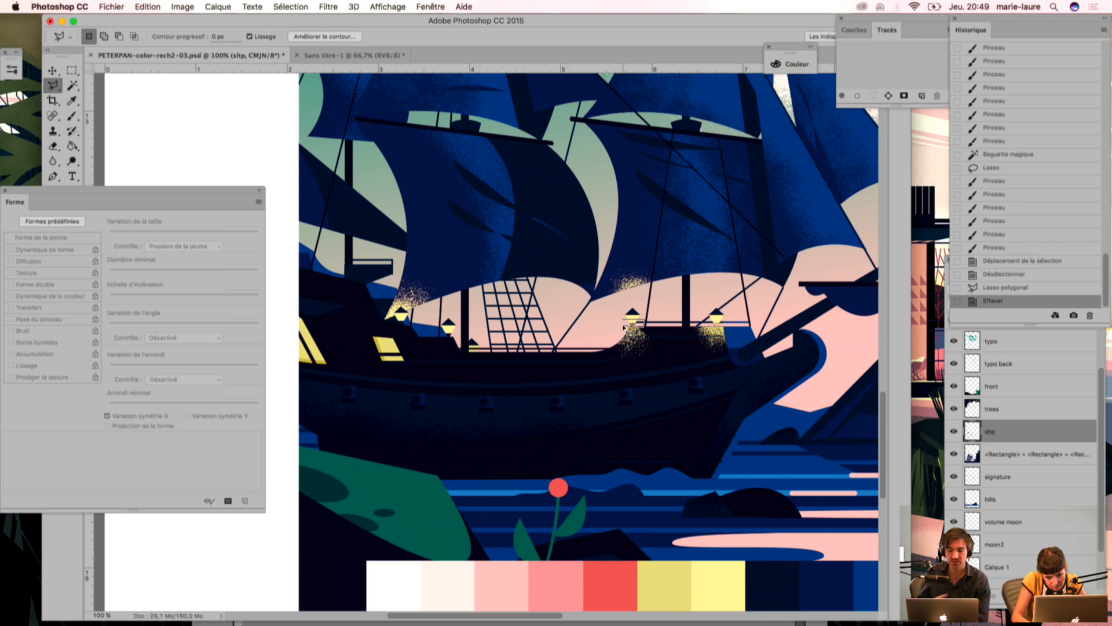
click(628, 323)
key(Delete)
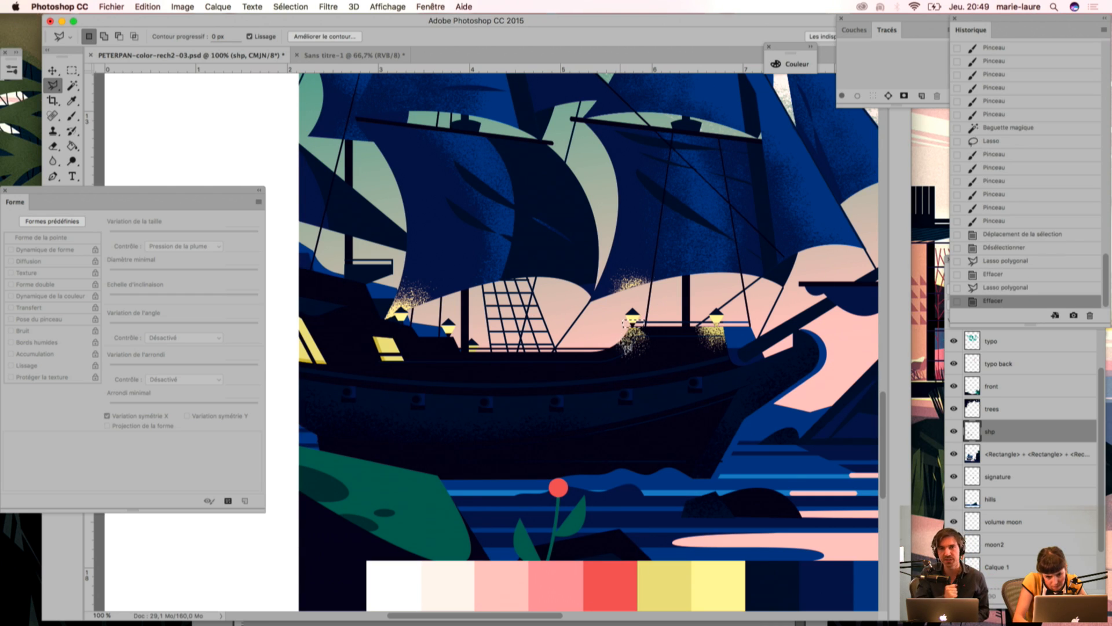
key(super+d)
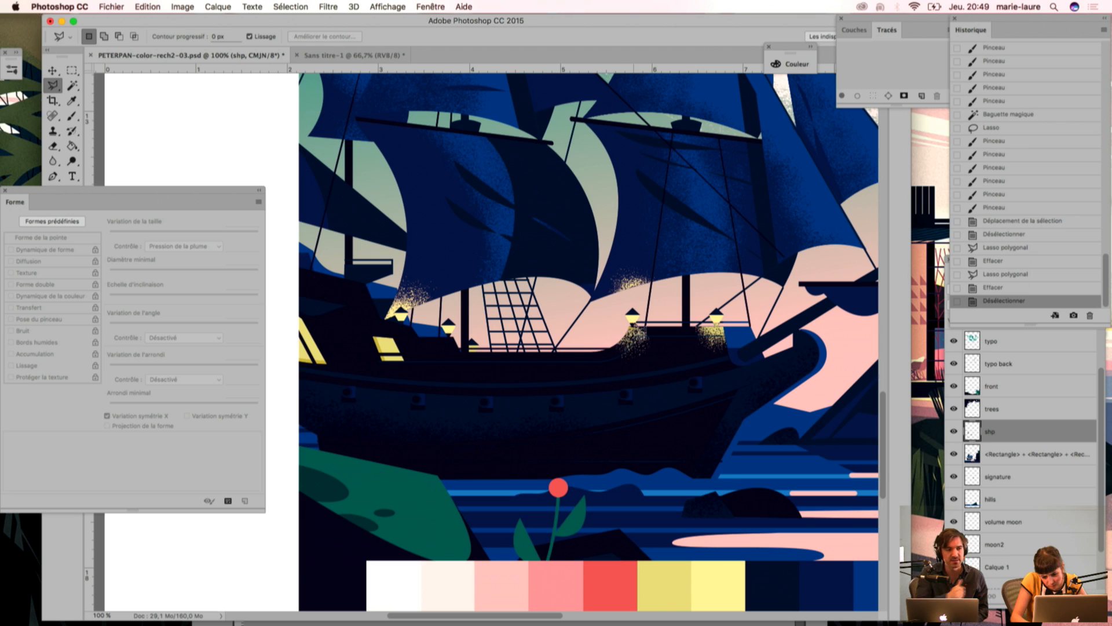
Step: Outline the area around the foremost lantern above the railing with the Polygonal Lasso, erase its stray grain and deselect
click(724, 327)
click(695, 326)
click(695, 307)
click(720, 298)
click(737, 301)
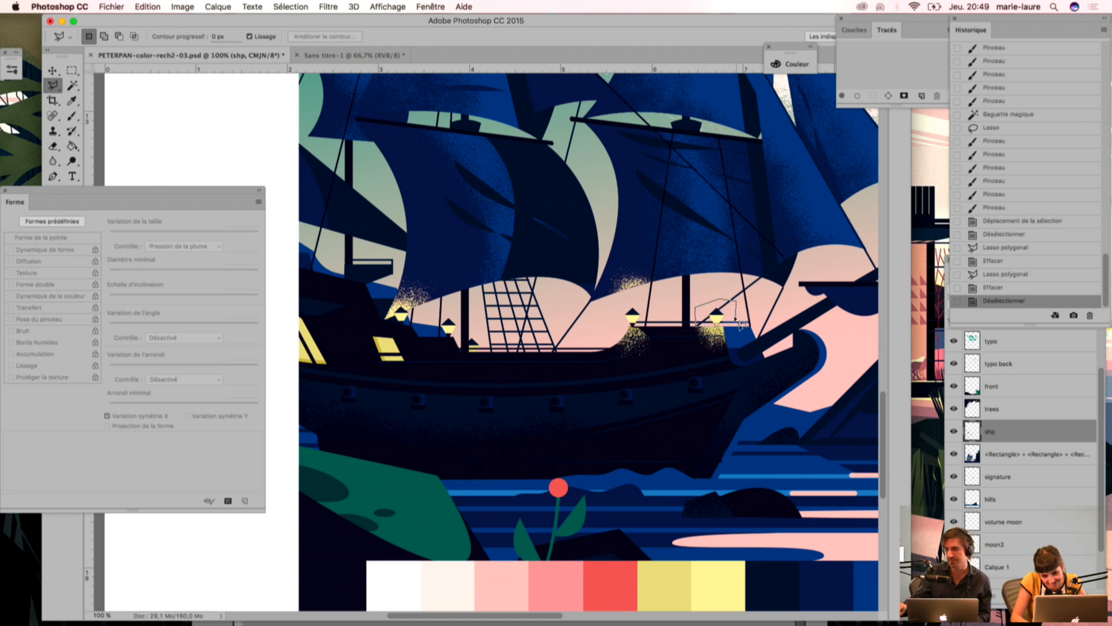
click(725, 327)
key(Delete)
key(super+d)
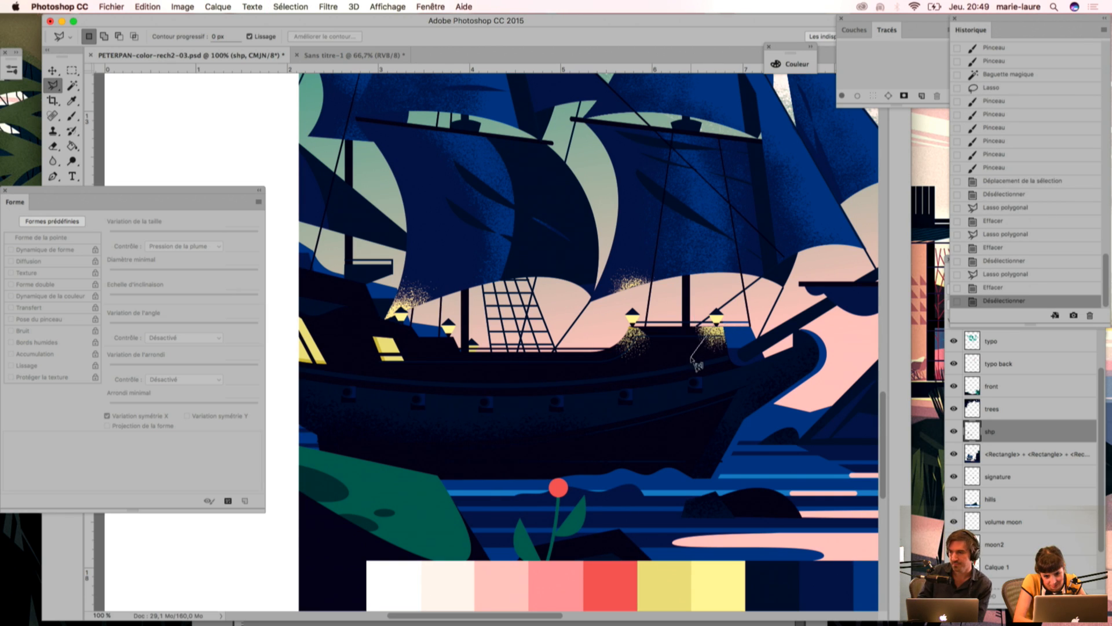
Step: Trim both sides of the grain glow beneath the foremost lantern by erasing small Polygonal Lasso selections
click(688, 322)
click(698, 315)
double_click(721, 333)
key(Delete)
key(super+d)
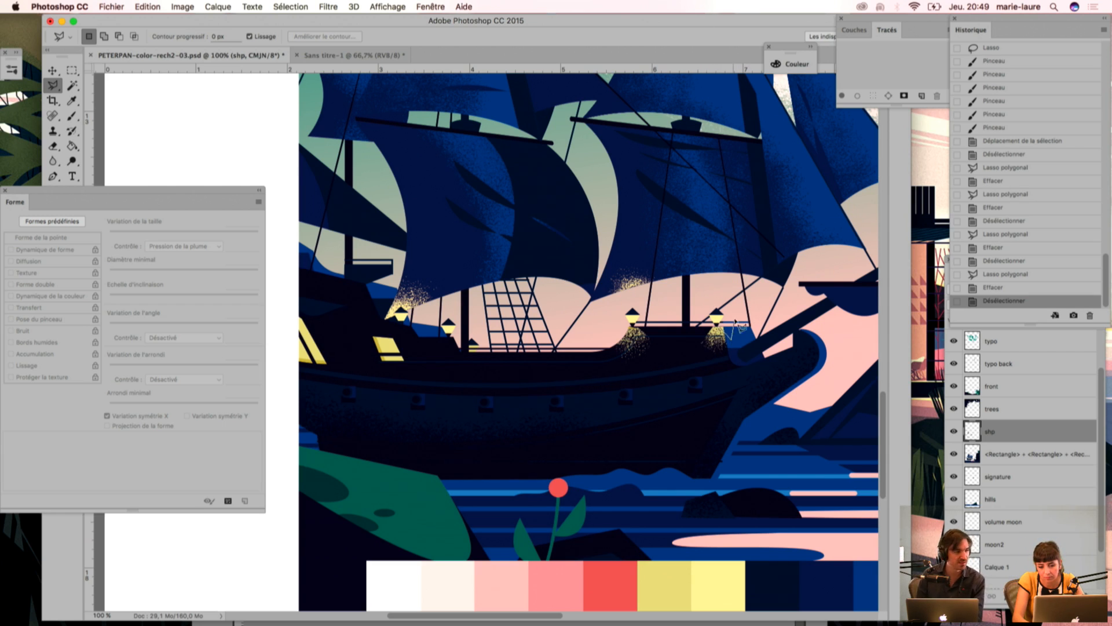
click(727, 334)
key(BackSpace)
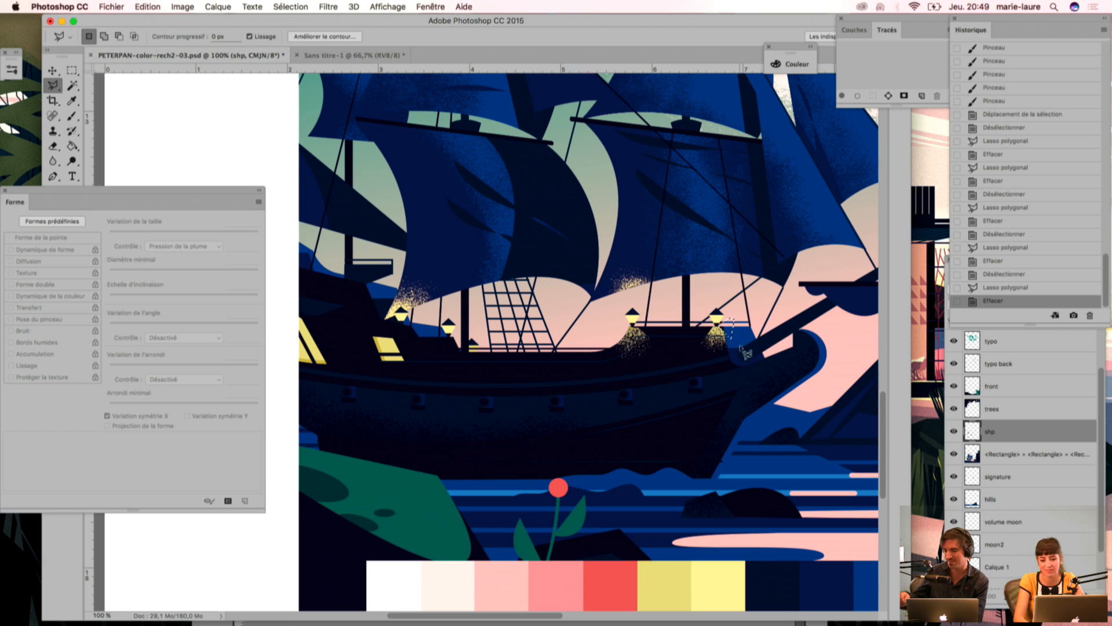
key(ctrl+d)
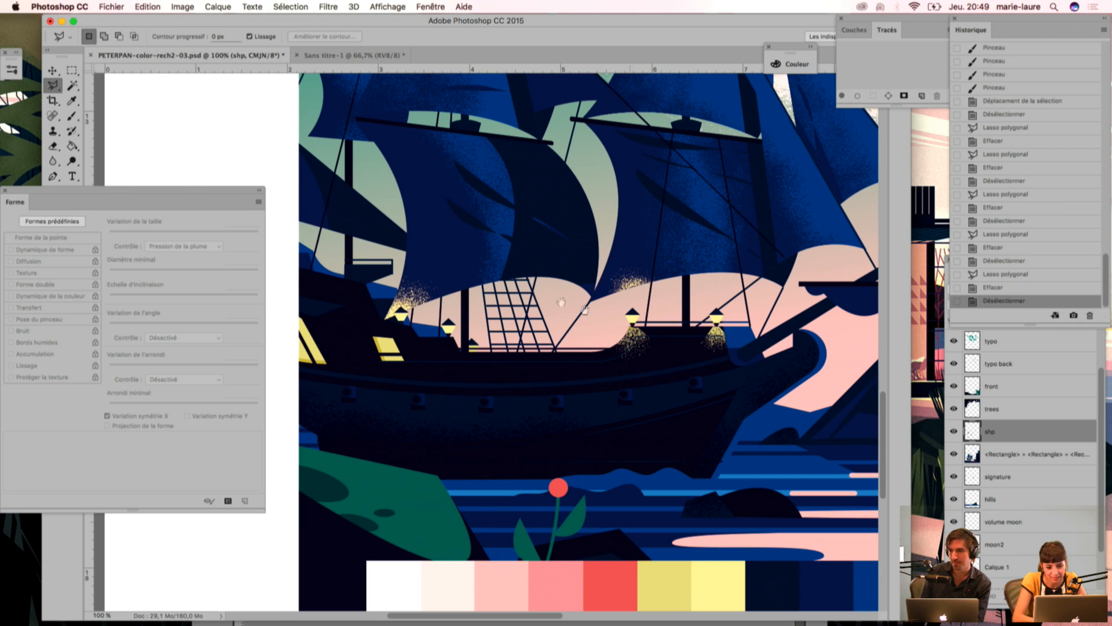
Step: Select the ship's dark hull again with the Magic Wand and keep that selection active for the Polygonal Lasso
drag(402, 394, 525, 394)
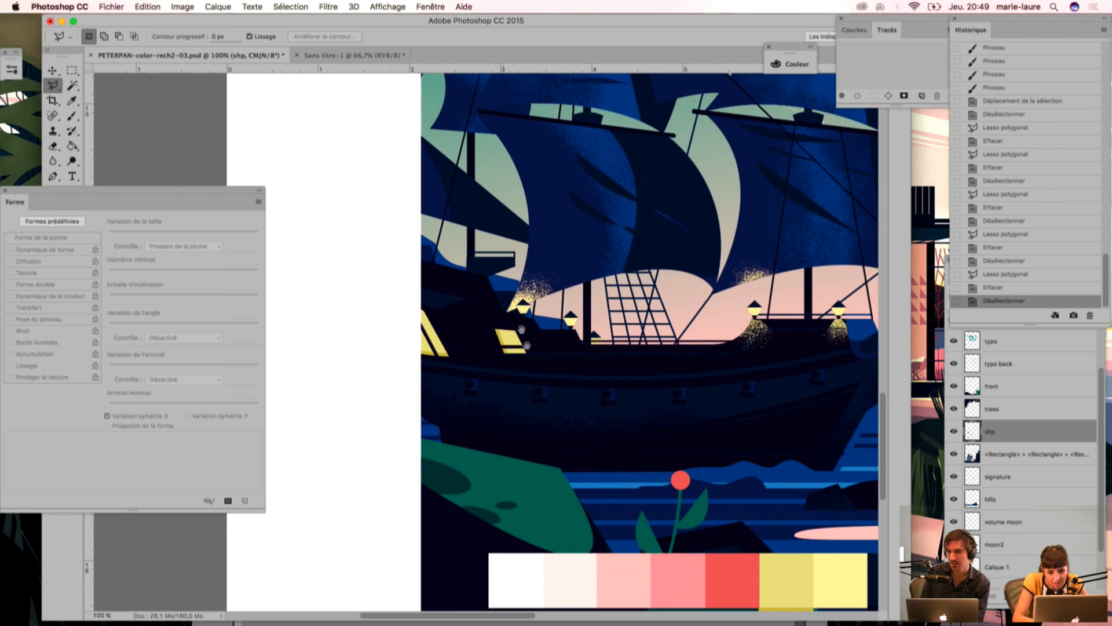
scroll(527, 391, right, 3)
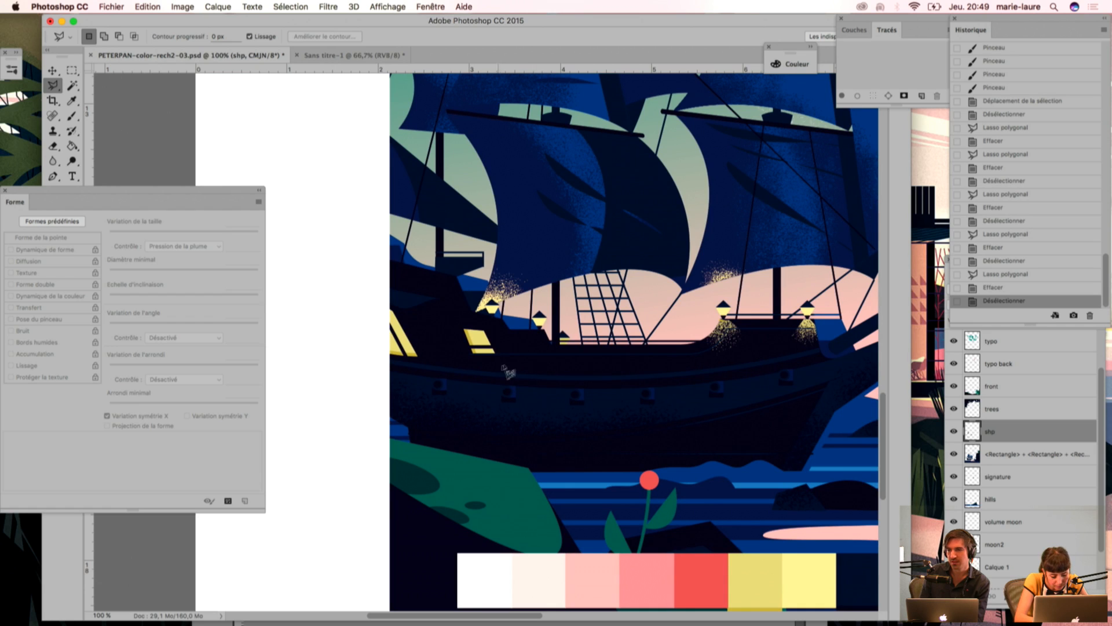
key(w)
click(536, 341)
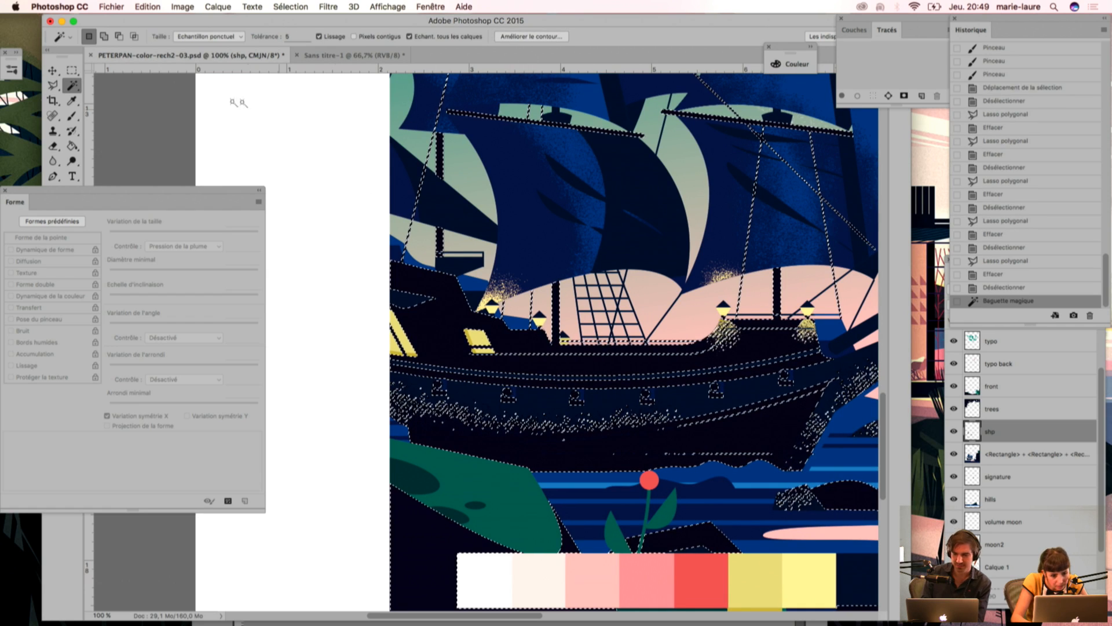
key(l)
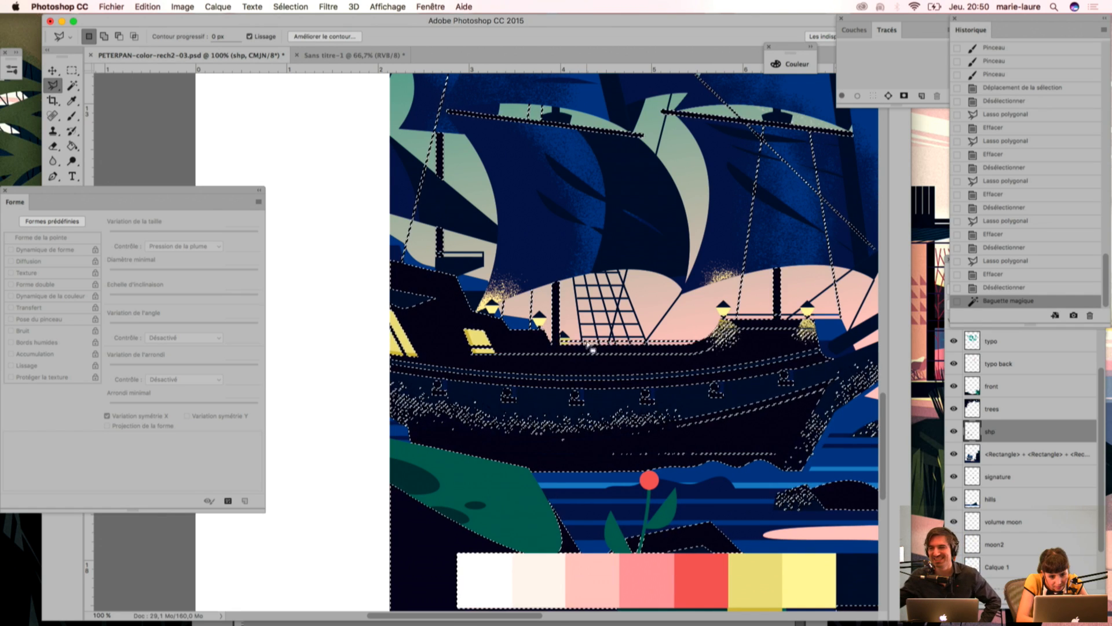
key(super+d)
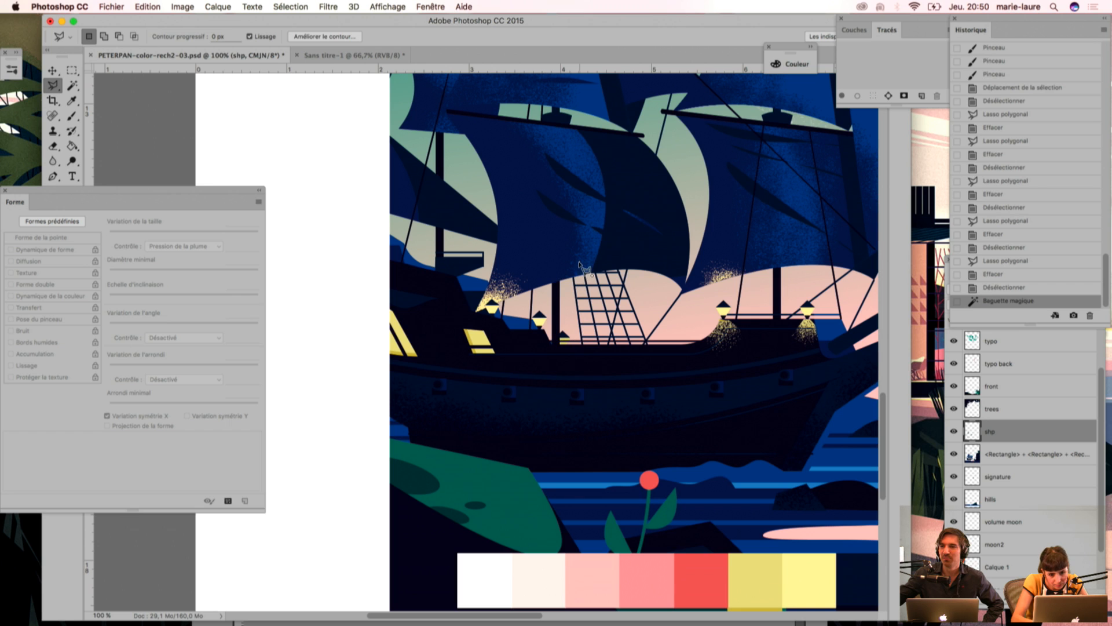
key(super+z)
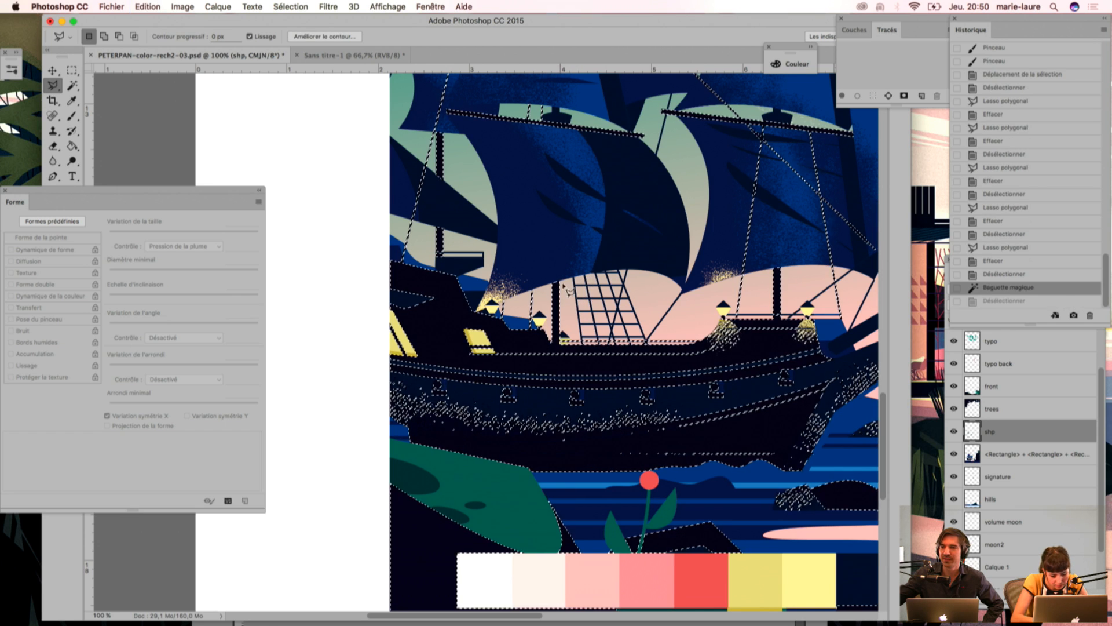
Step: Subtract the mast beside the rope ladder from the hull selection with the Polygonal Lasso
key(alt)
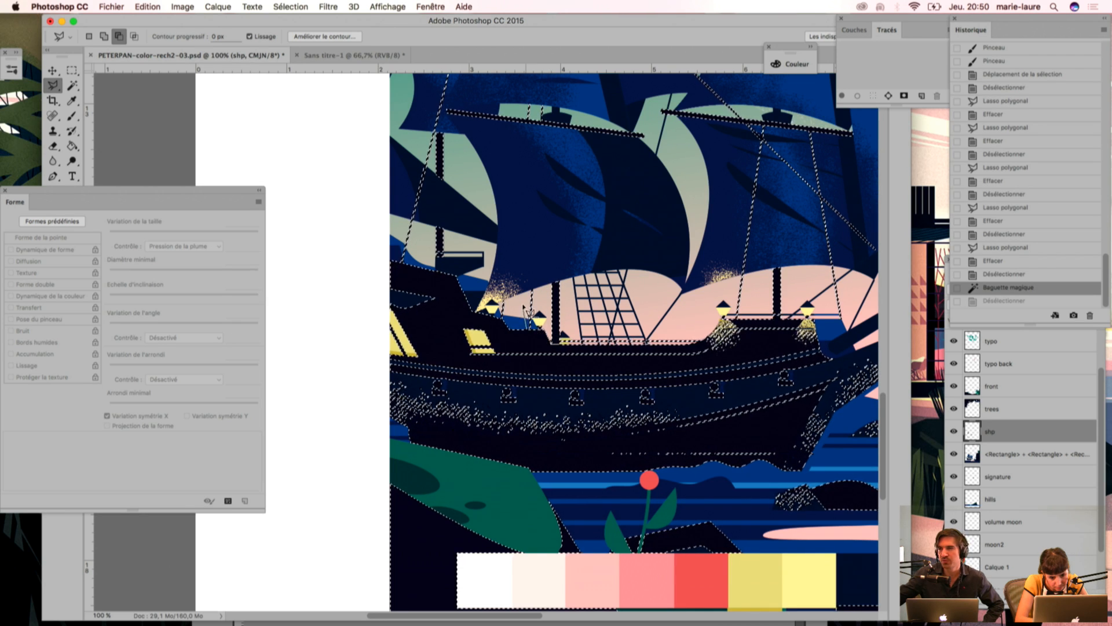
click(531, 266)
click(566, 256)
click(609, 326)
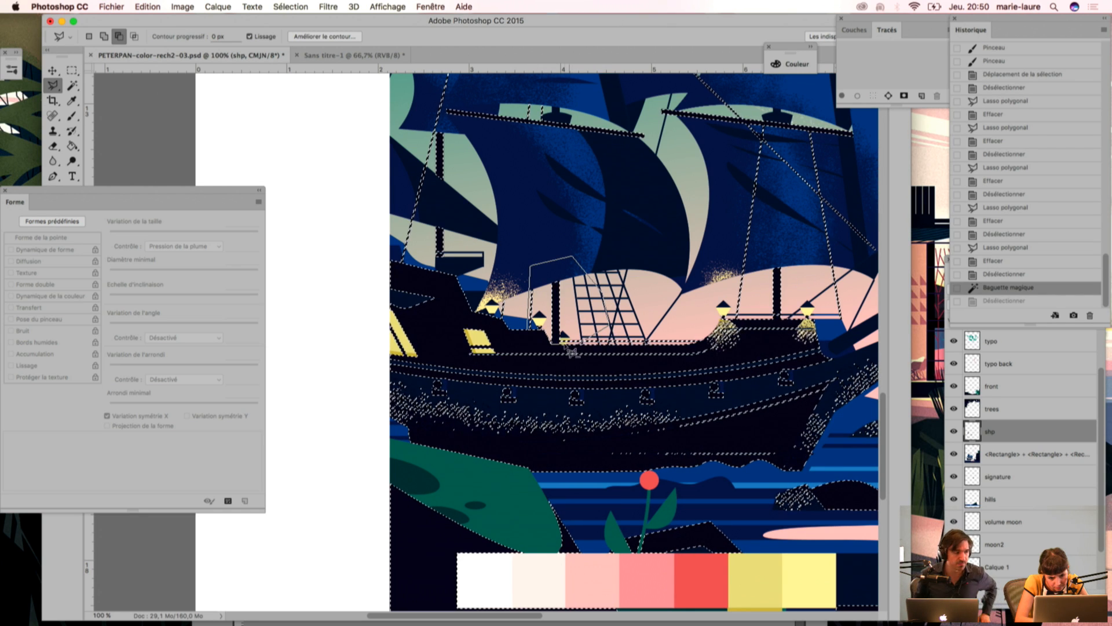
key(Escape)
shift+click(566, 350)
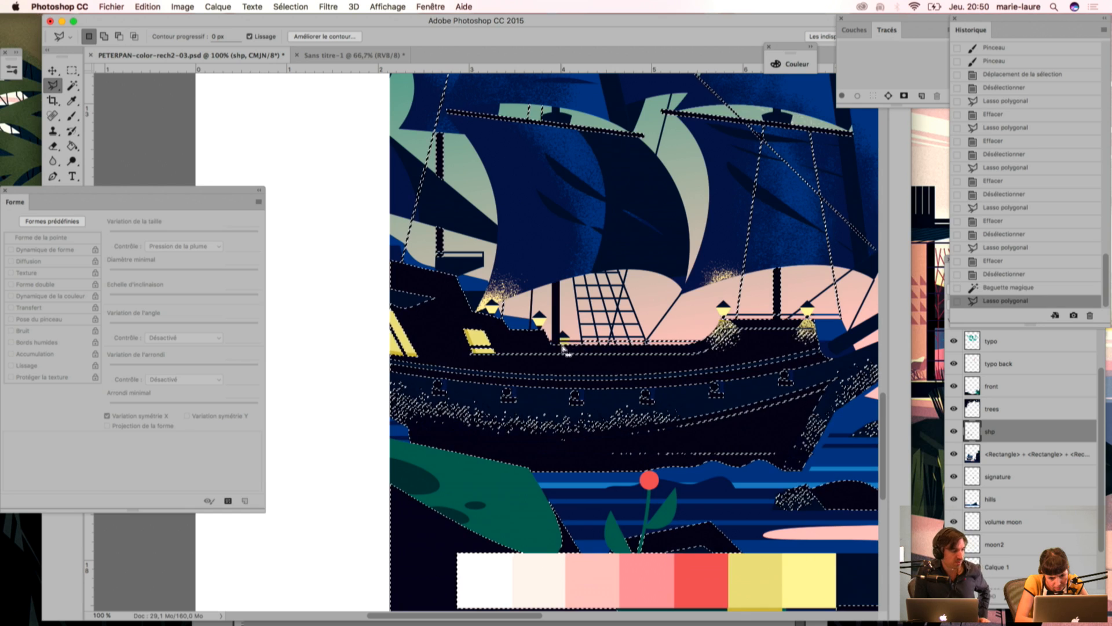
Step: Try dabbing yellow grain beneath the middle lantern beside the rope-ladder mast and undo the strokes
key(i)
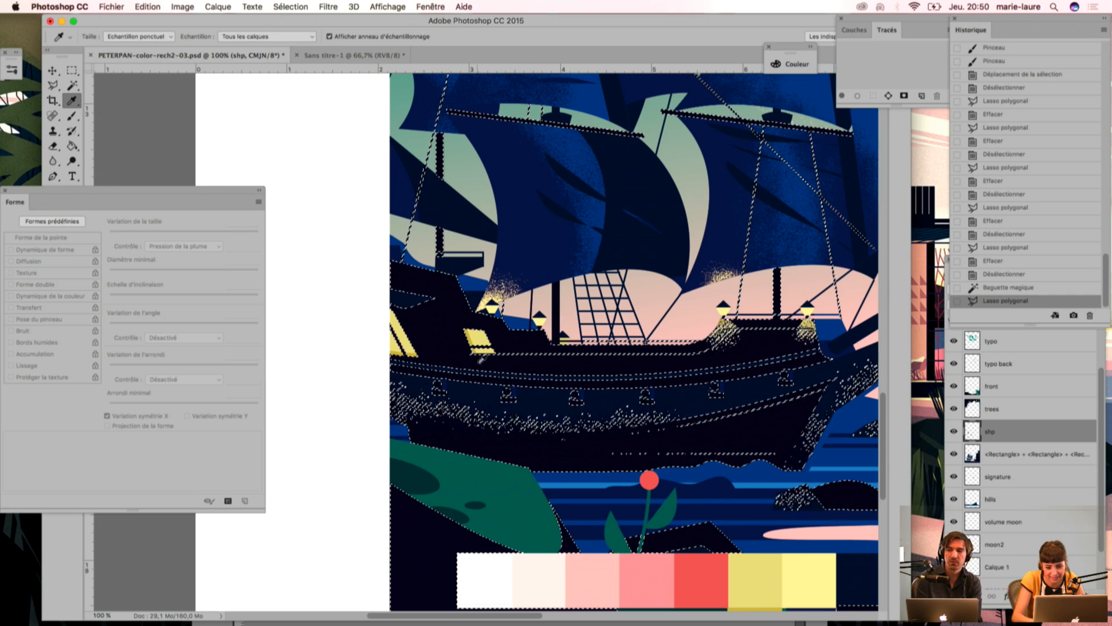
key(b)
click(543, 324)
click(540, 328)
click(533, 400)
key(super+z)
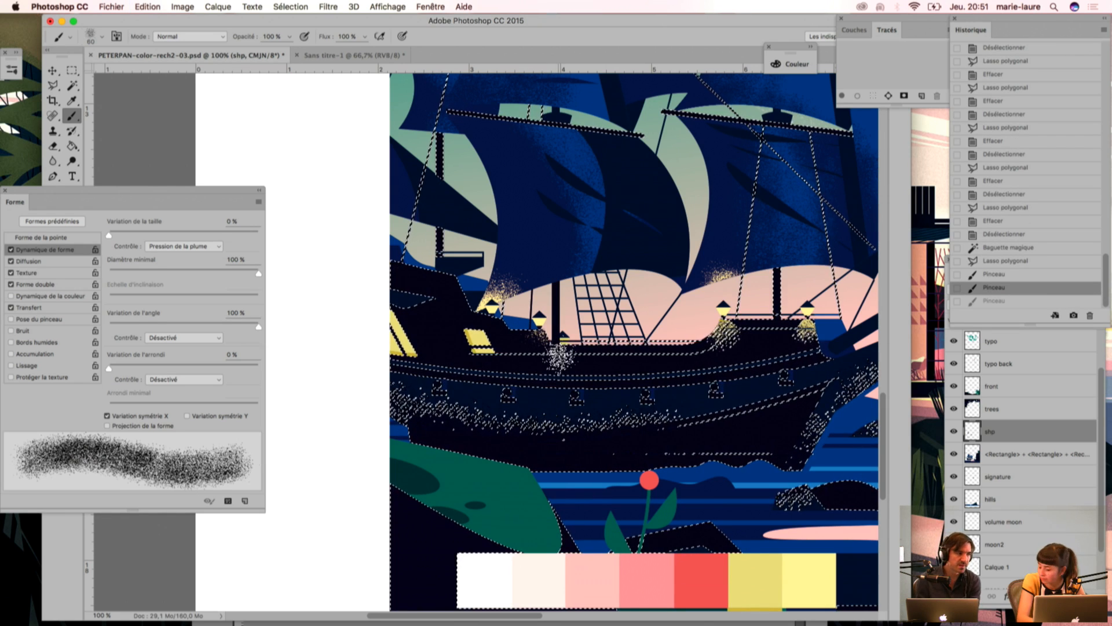
click(538, 332)
click(536, 340)
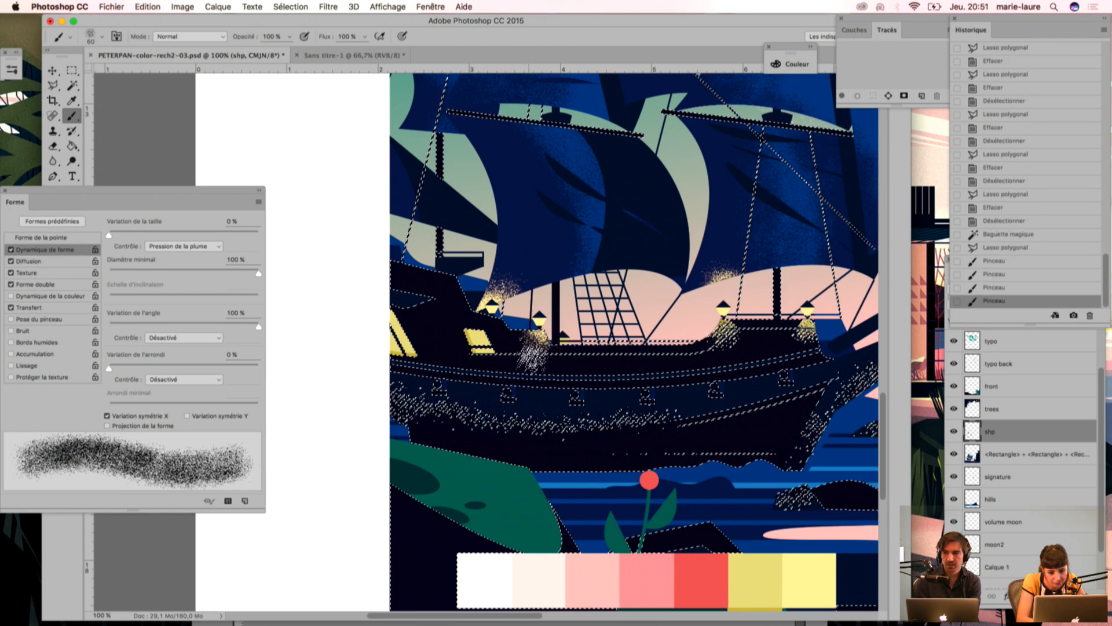
key(super+z)
key(super+alt+z)
key(super+alt+z)
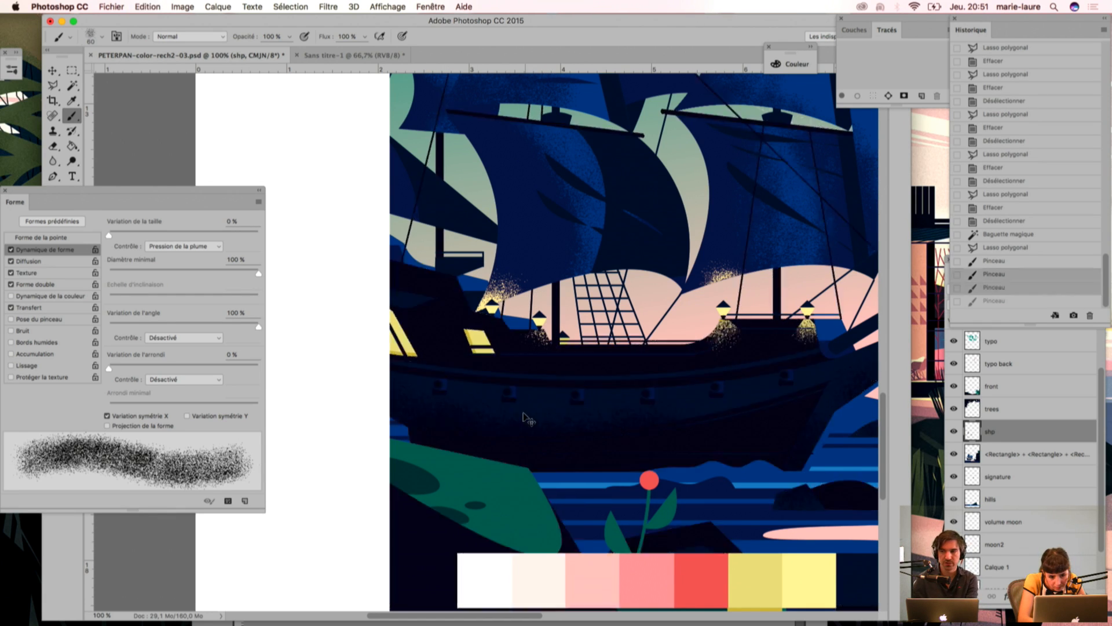
Step: Sample a yellow from the palette swatches, brush grain beneath the middle lantern and undo the last dab
key(i)
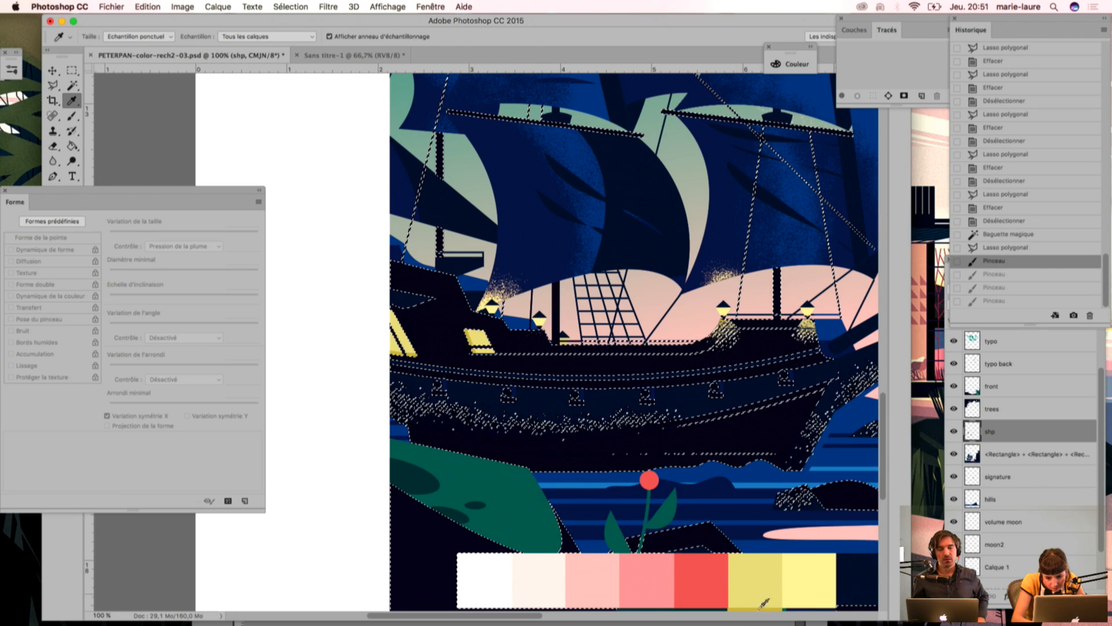
scroll(727, 544, down, 5)
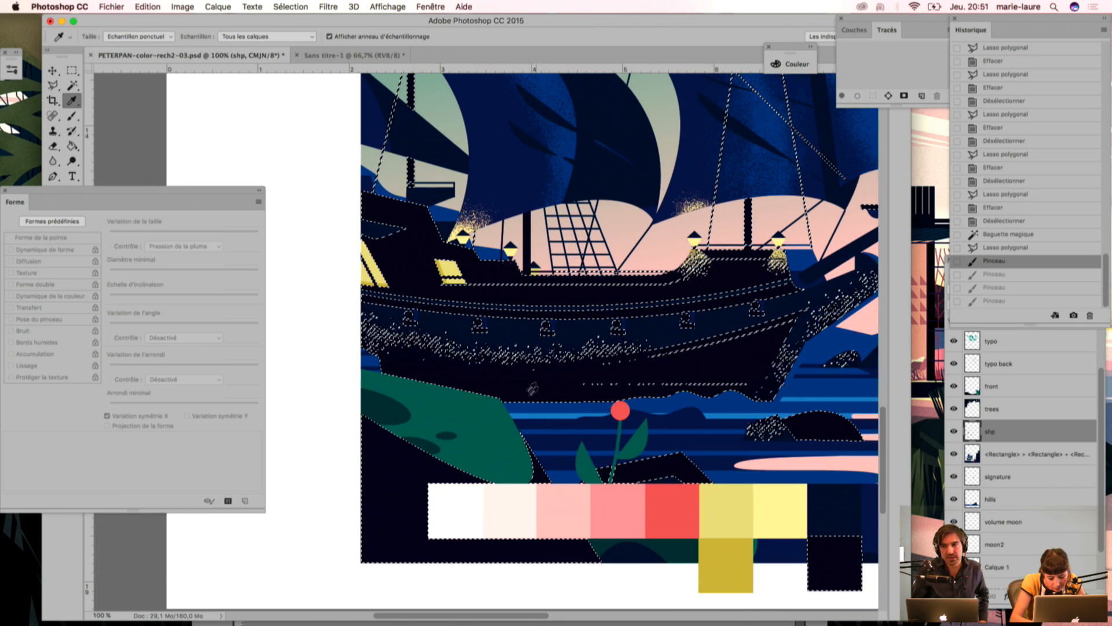
key(b)
key(super+shift+z)
key(super+shift+z)
key(super+shift+z)
key(super+shift+z)
key(super+shift+z)
key(super+shift+z)
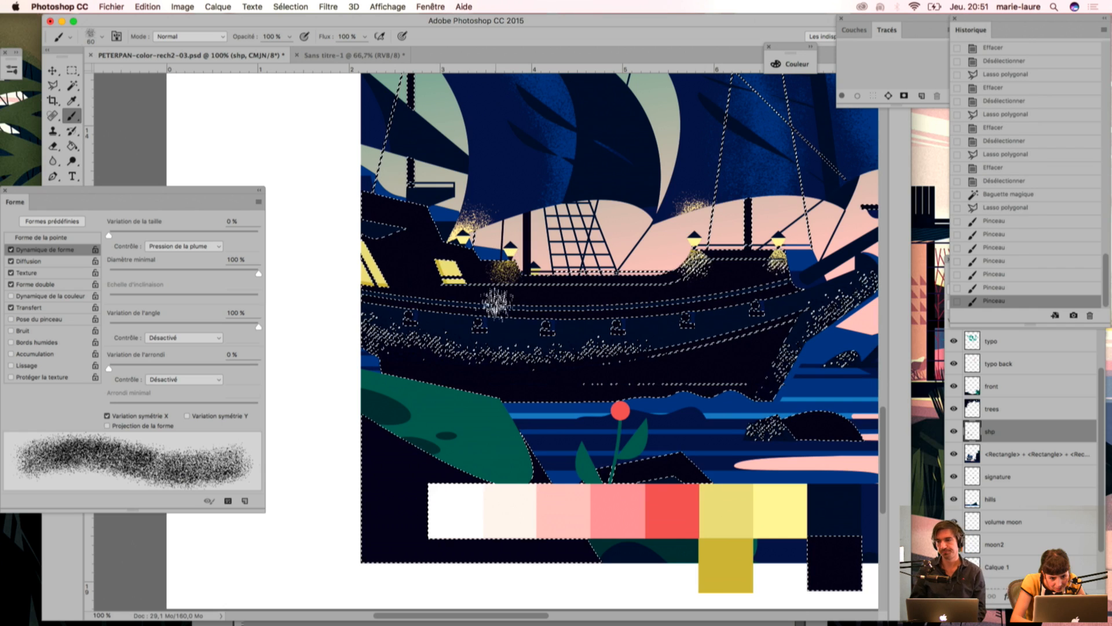
key(super+z)
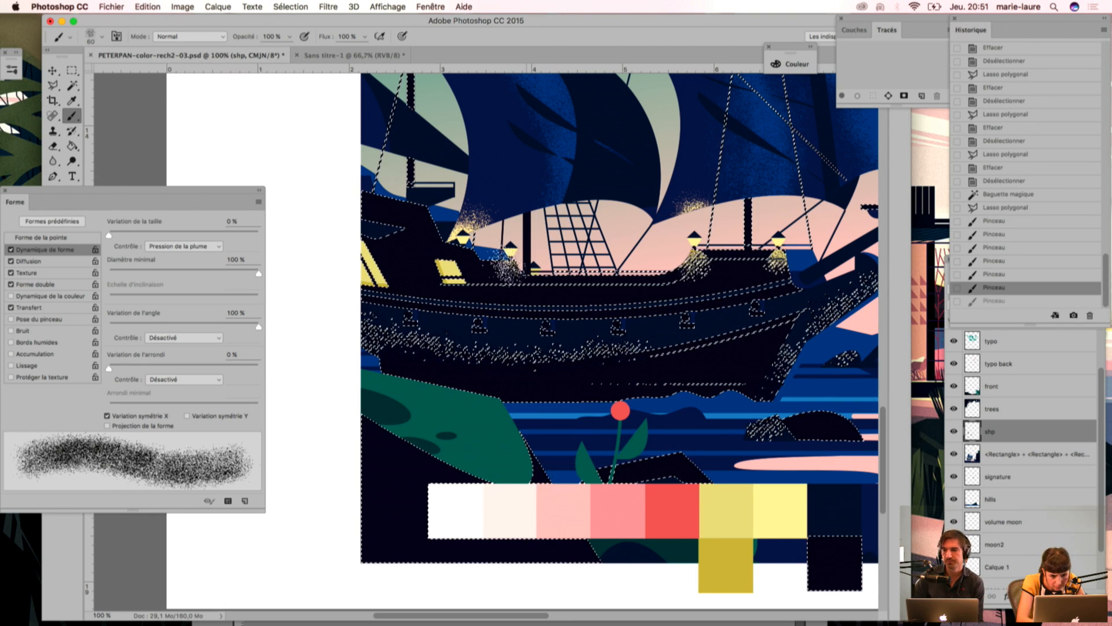
Step: Build up the grain glow just below the middle lantern with further dabs, sampling the muted yellow swatch partway
click(510, 258)
click(512, 256)
click(509, 259)
click(510, 262)
key(i)
click(746, 515)
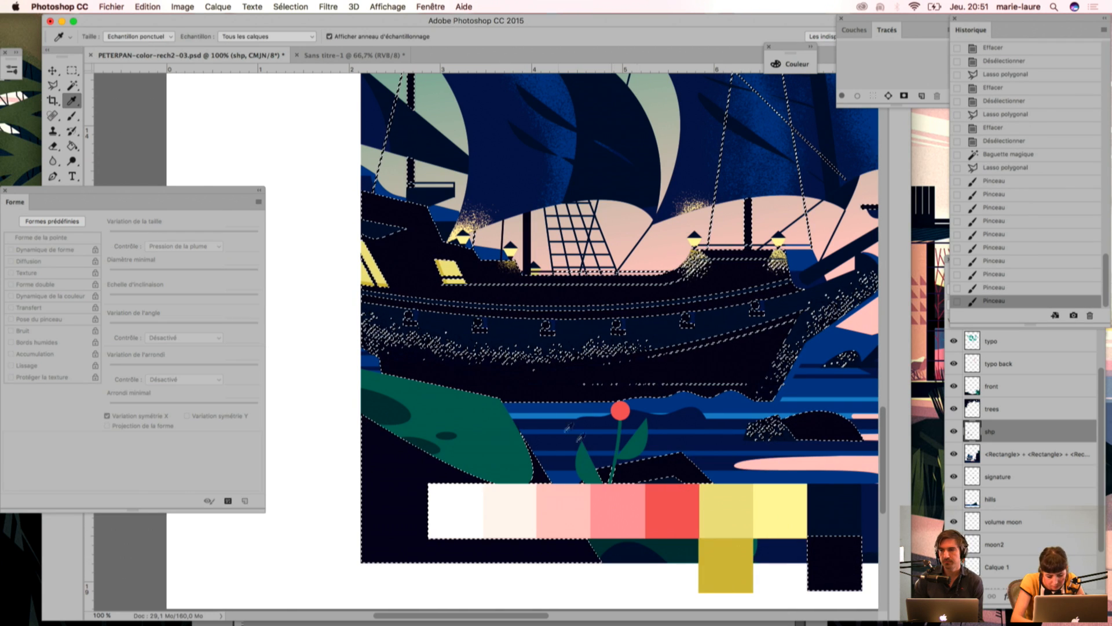
key(b)
click(510, 264)
click(510, 266)
click(505, 316)
Step: Outline the stern side of the middle lantern's glow with the Polygonal Lasso, nudge the outline, erase the grain inside and deselect
key(l)
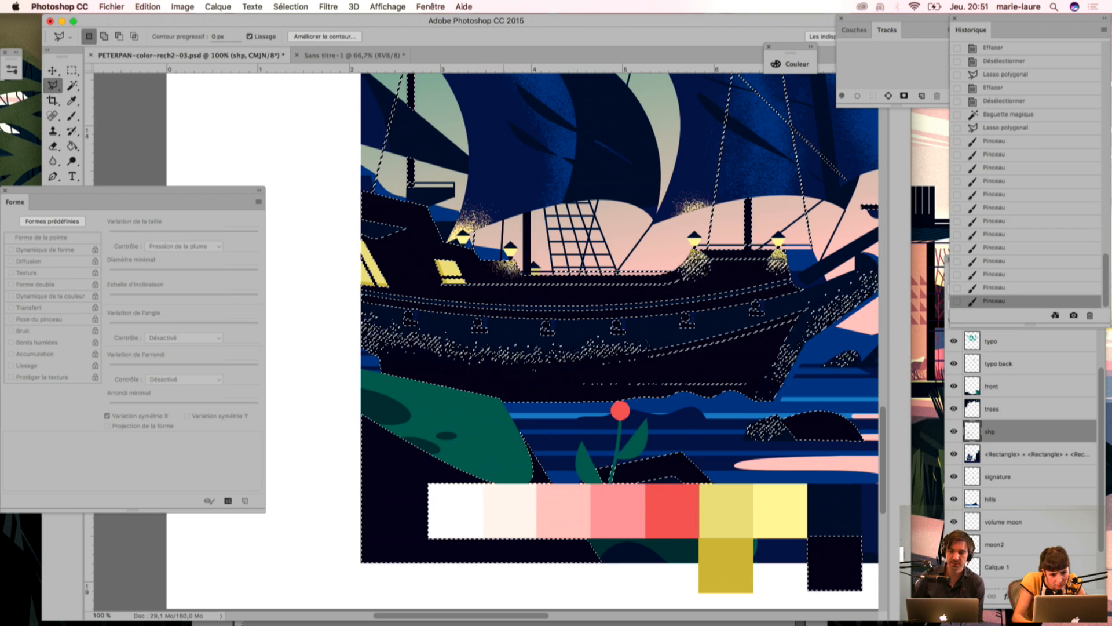
click(502, 259)
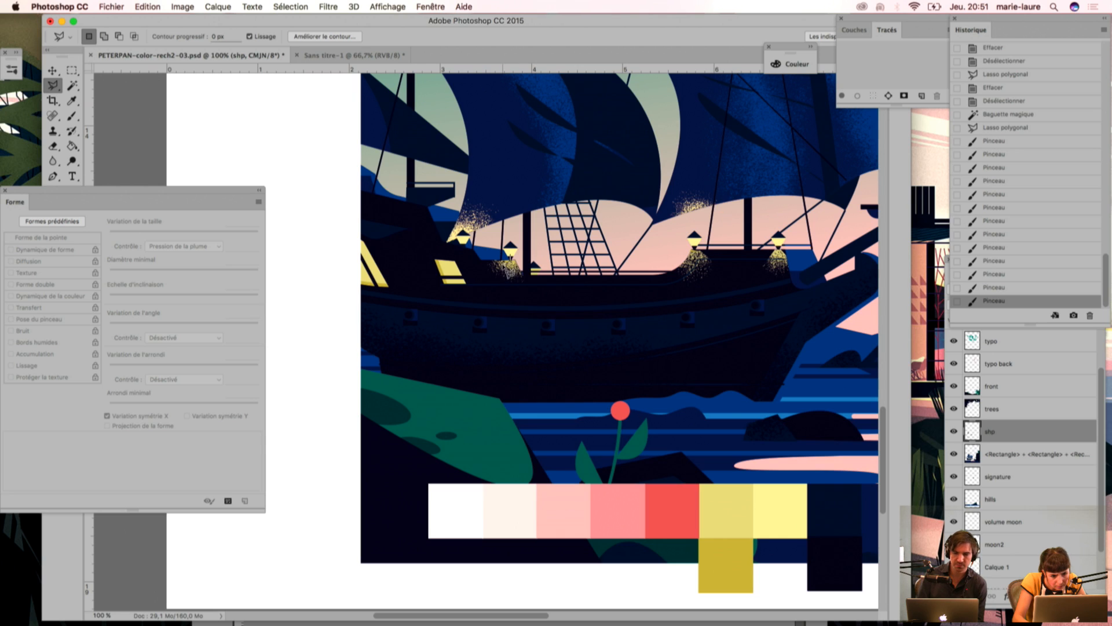
click(511, 259)
drag(509, 261, 508, 259)
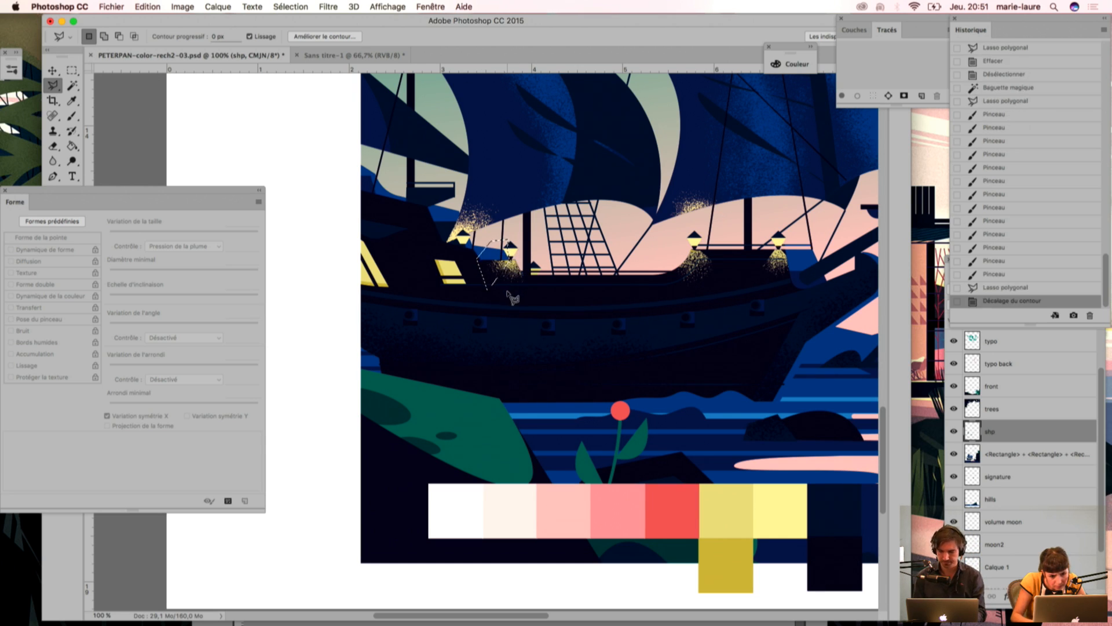
key(Left)
key(Delete)
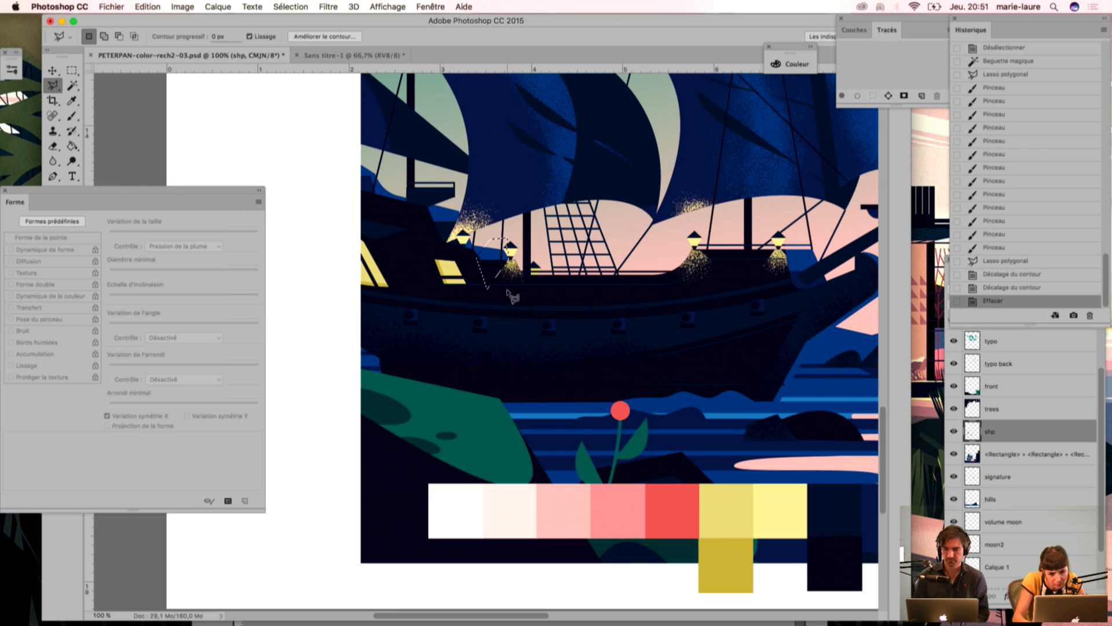
key(super+d)
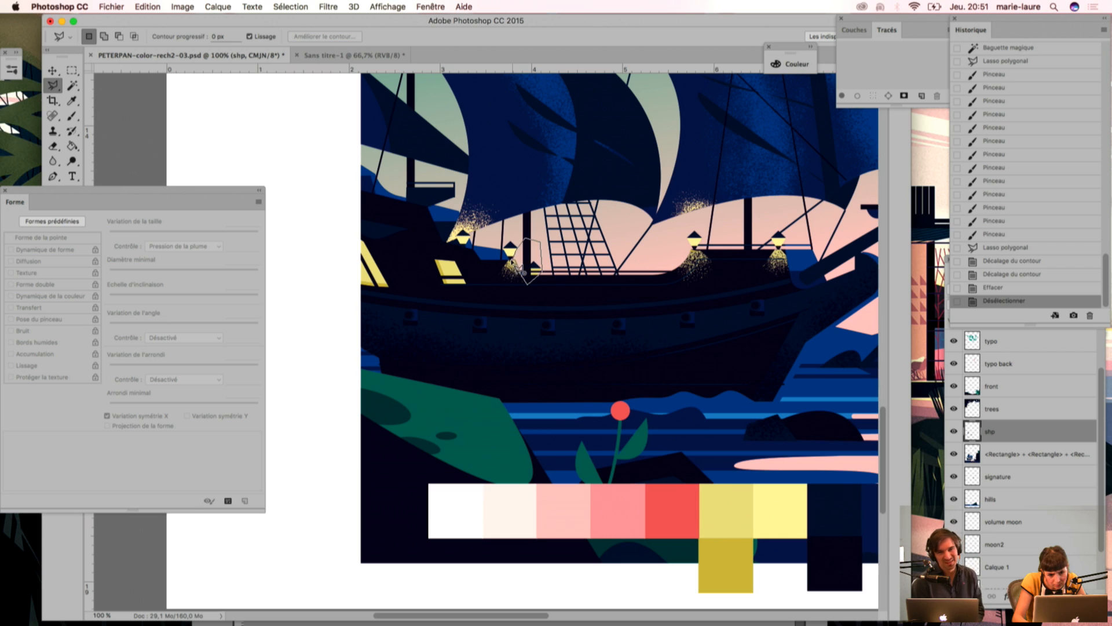
Step: Try erasing a Polygonal Lasso area on the mast side of the middle lantern's glow, undo the erasure and deselect
click(518, 277)
key(Delete)
key(super+d)
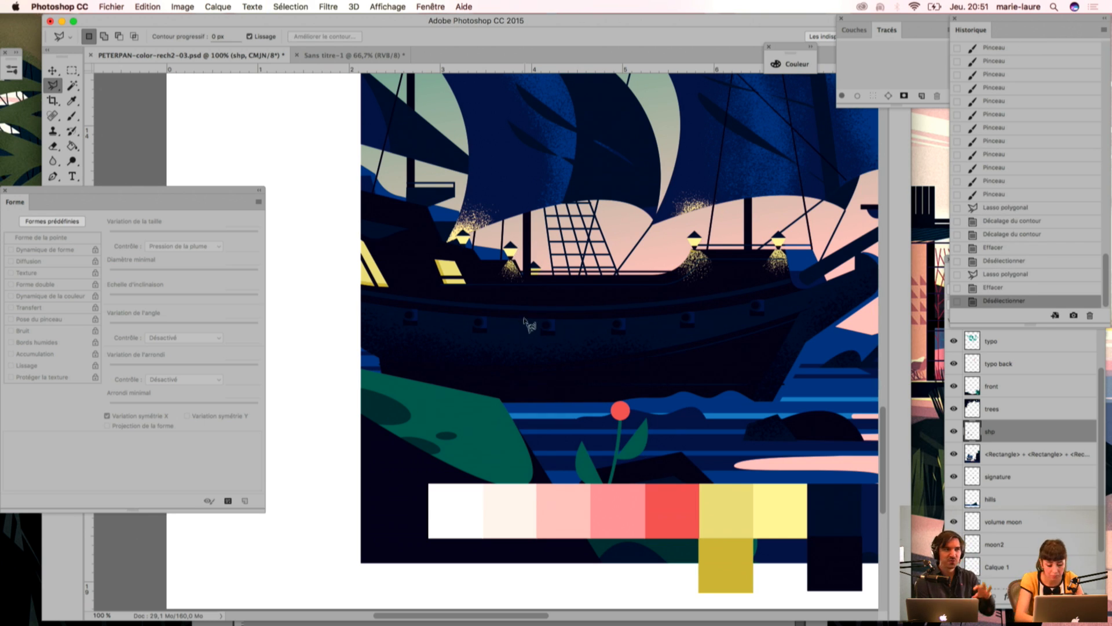
key(alt+super+z)
key(alt+super+z)
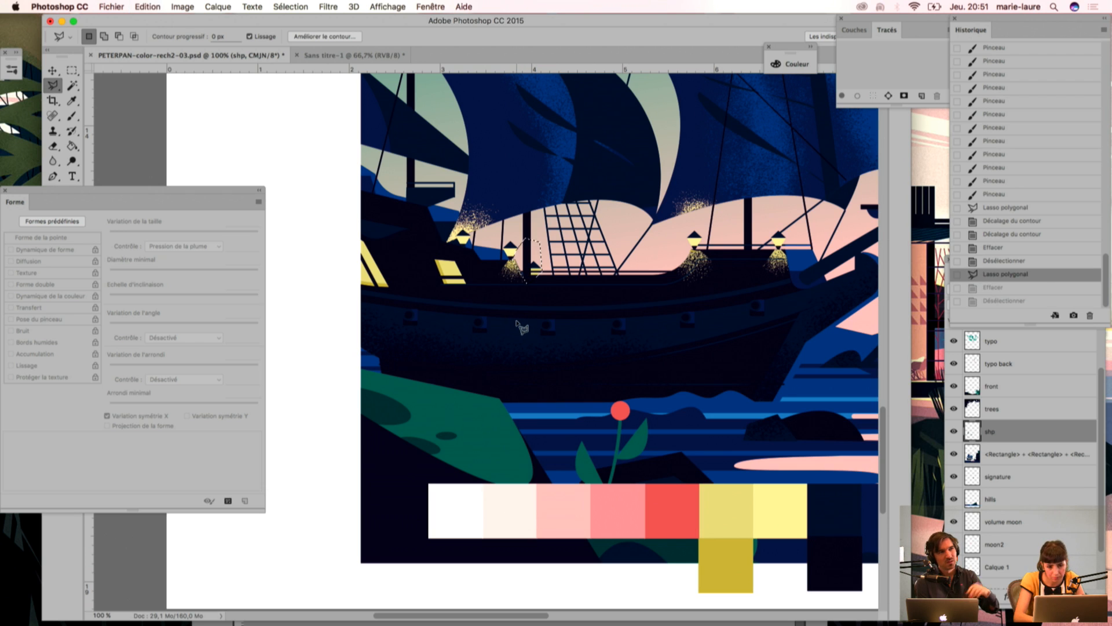
key(super+d)
Step: Select the blue side faces of the cannons along the hull with the Magic Wand
drag(542, 270, 517, 346)
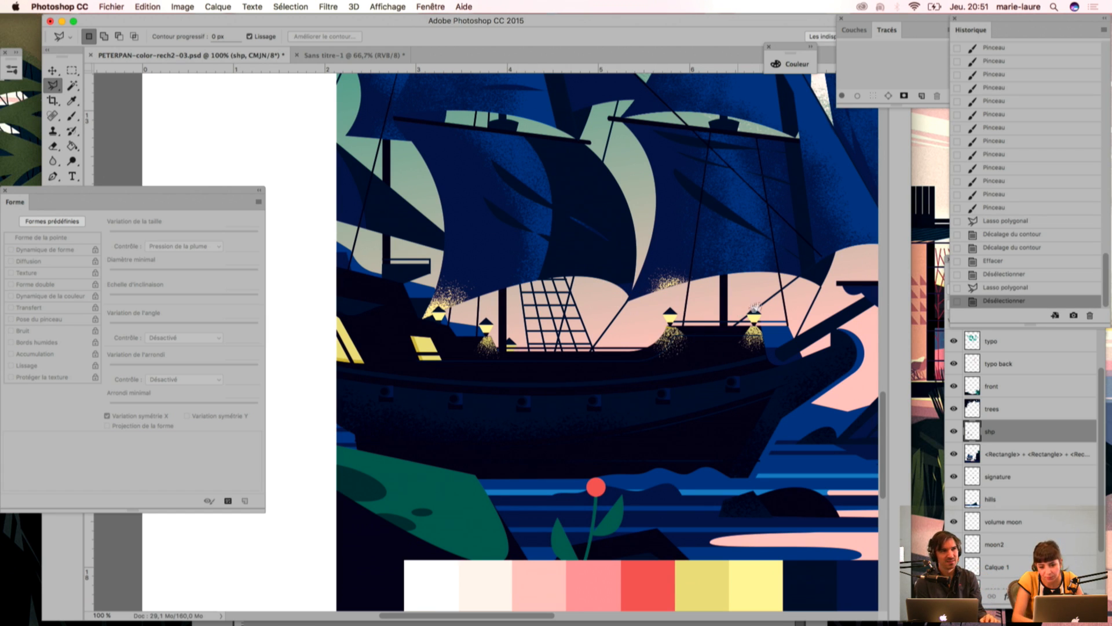
drag(749, 301, 662, 315)
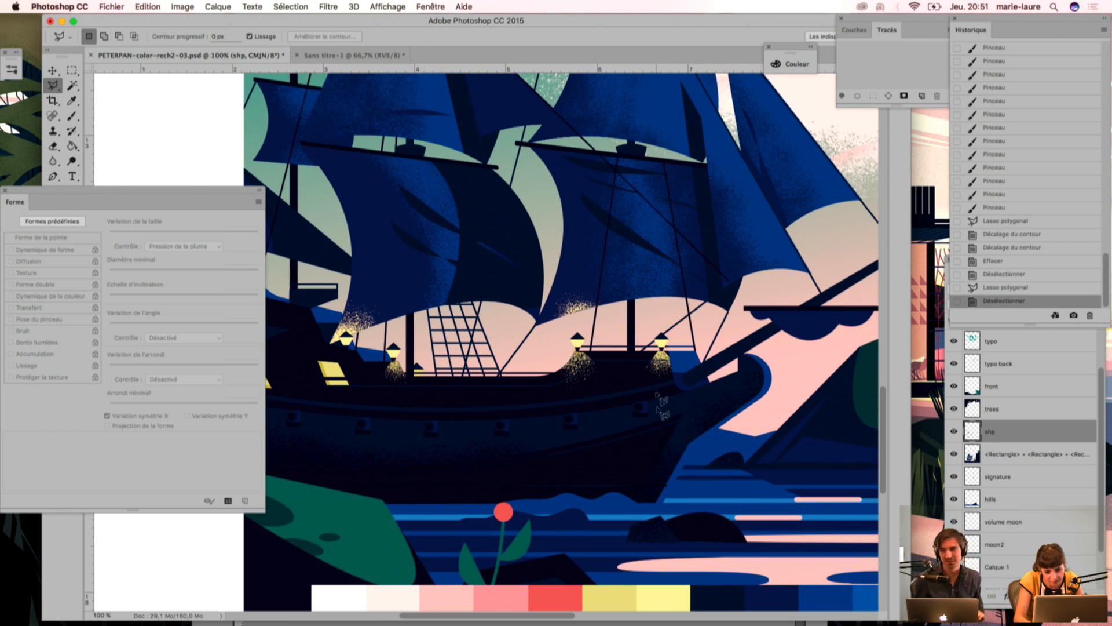
key(super+minus)
drag(585, 385, 684, 300)
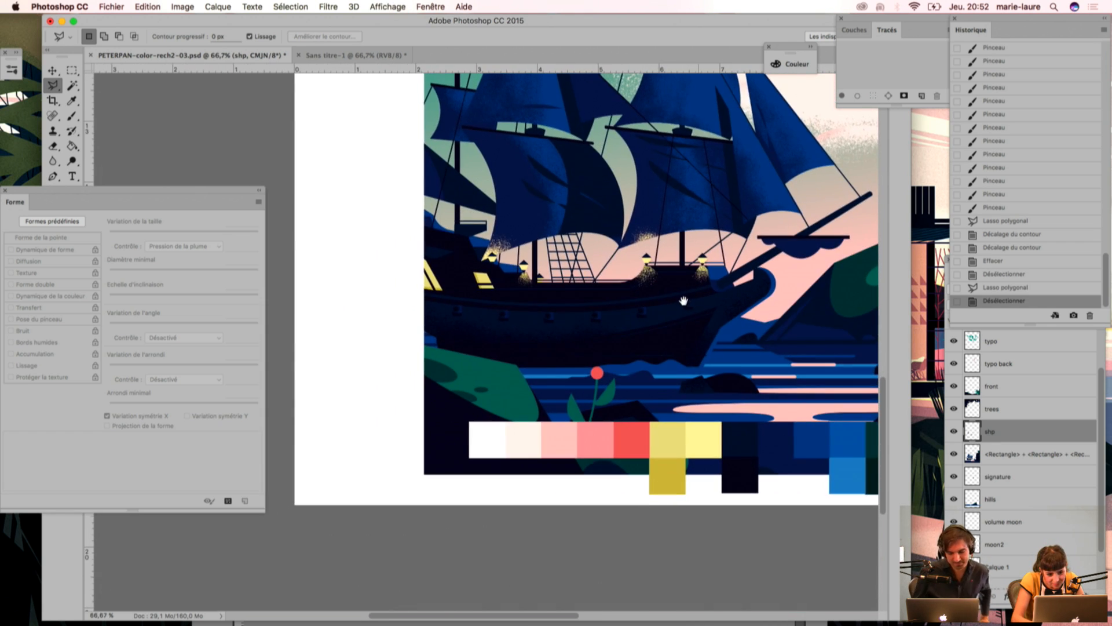
key(w)
click(457, 310)
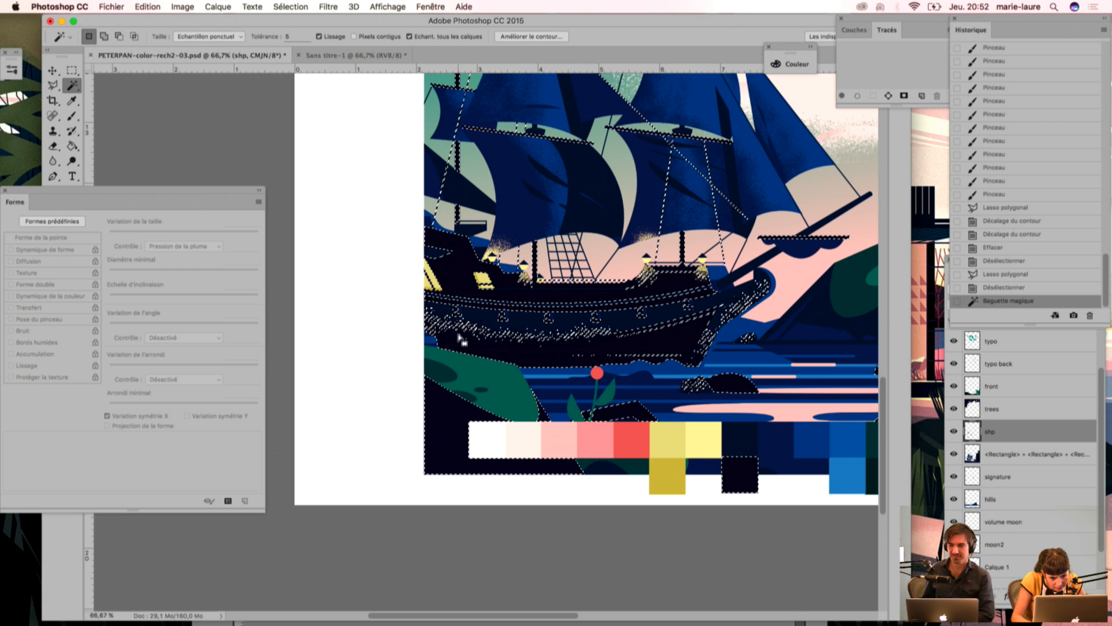
key(super+plus)
key(super+plus)
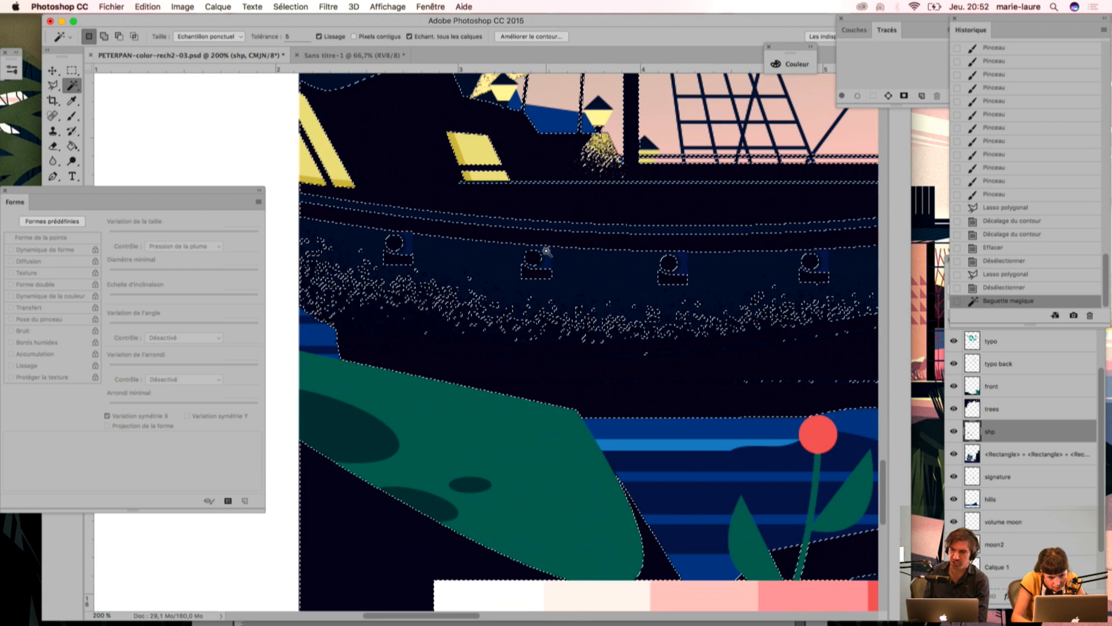
click(545, 259)
key(super+minus)
key(super+minus)
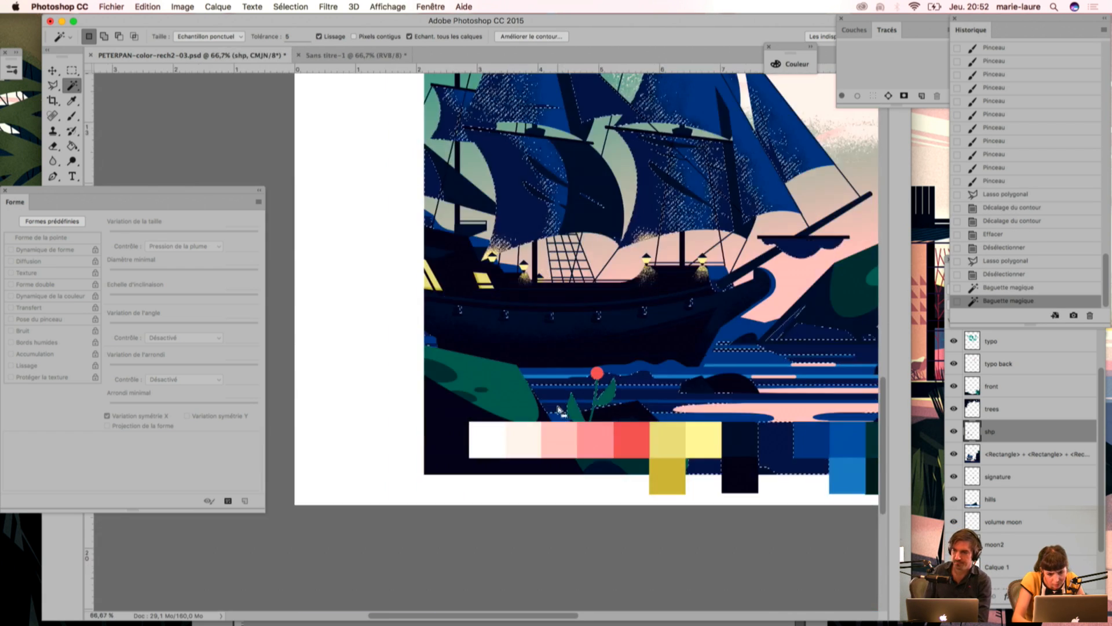
Step: Sample the medium blue swatch, brush grain over the selected cannon faces along the hull and deselect
key(i)
click(799, 433)
key(super+plus)
key(super+plus)
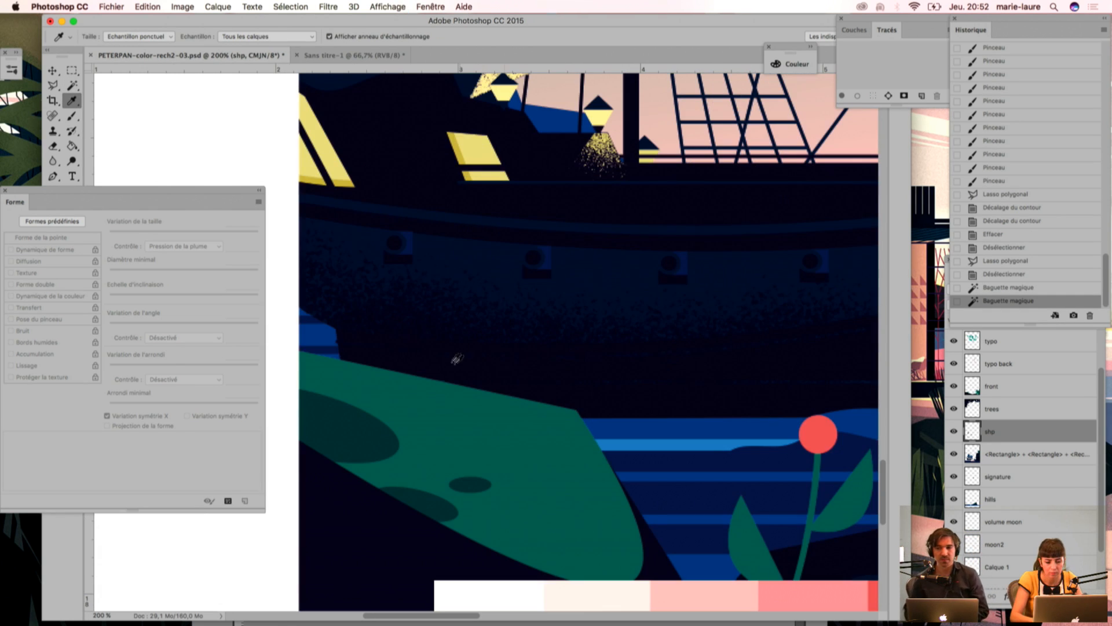
key(b)
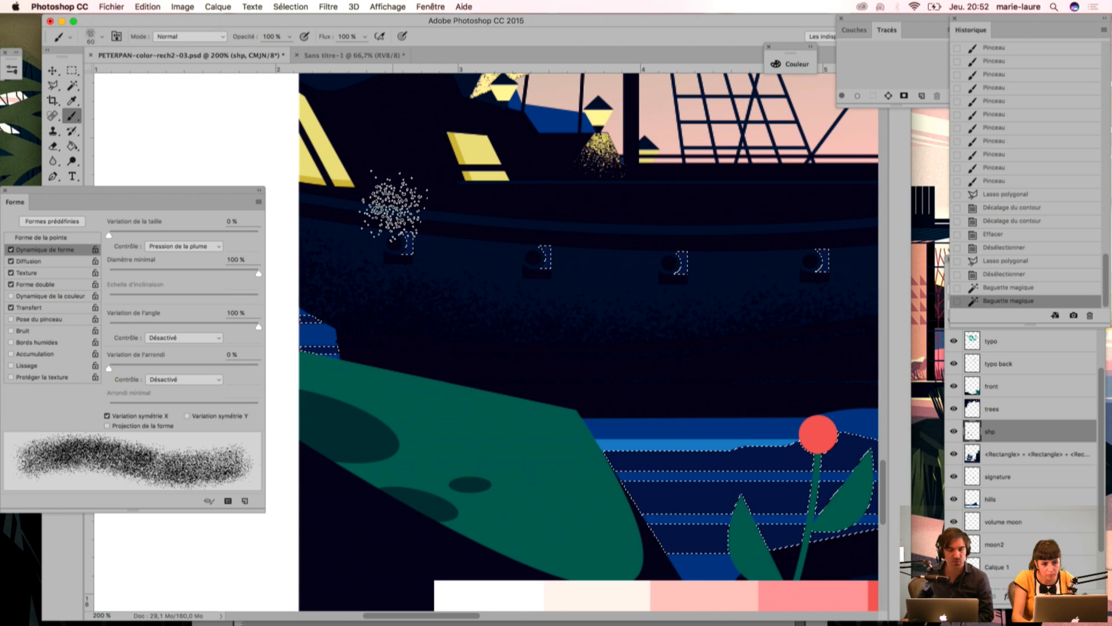
mouse_move(394, 206)
mouse_down()
mouse_move(530, 229)
mouse_move(566, 224)
mouse_move(543, 230)
mouse_up()
drag(676, 226, 678, 232)
drag(713, 322, 519, 350)
drag(632, 257, 620, 259)
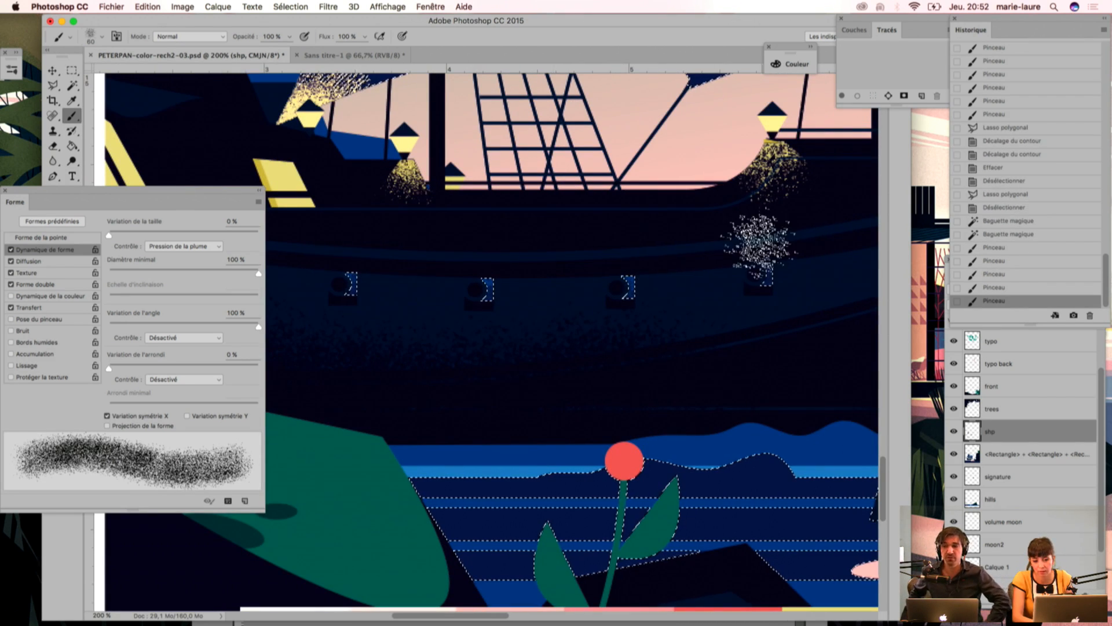
drag(760, 242, 724, 269)
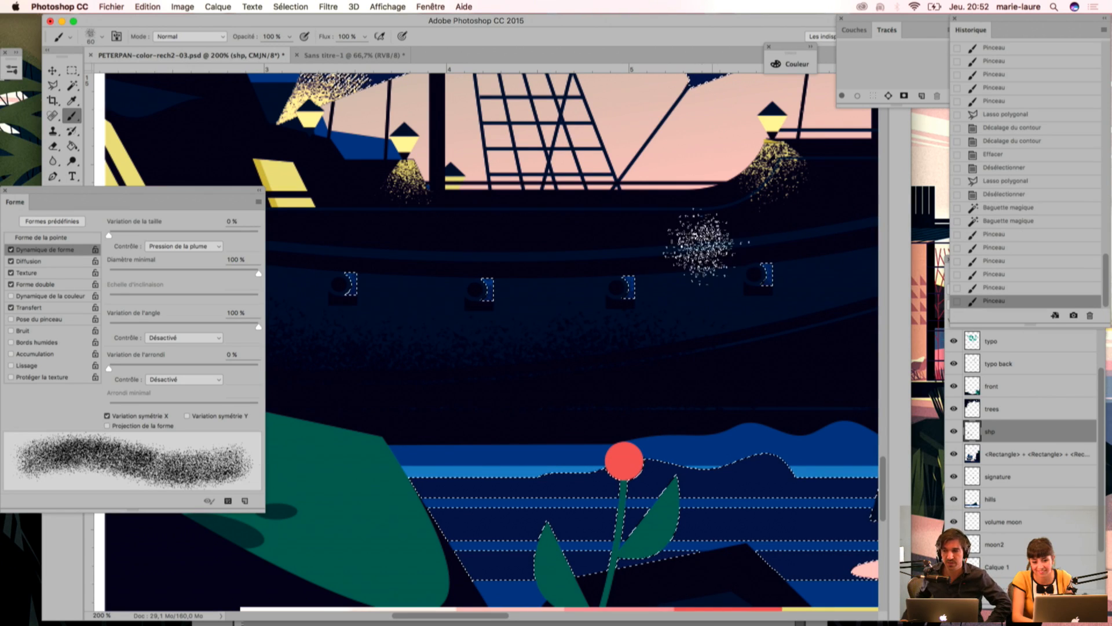
key(super+d)
Step: Select the ship's dark hull around the lit cabin windows with the Magic Wand
key(super+minus)
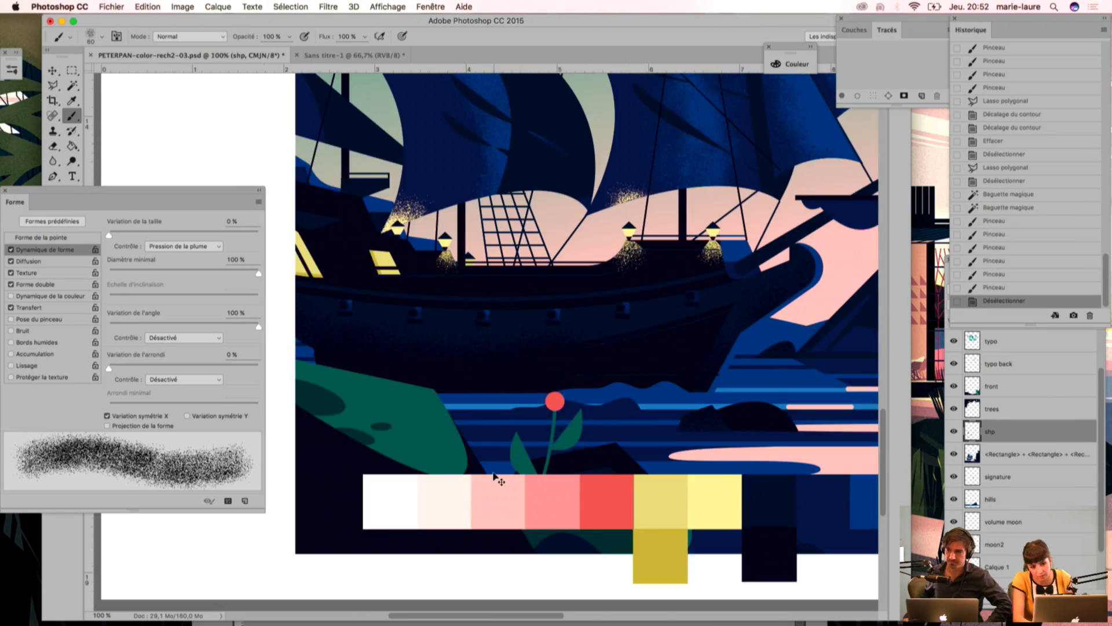
key(super+minus)
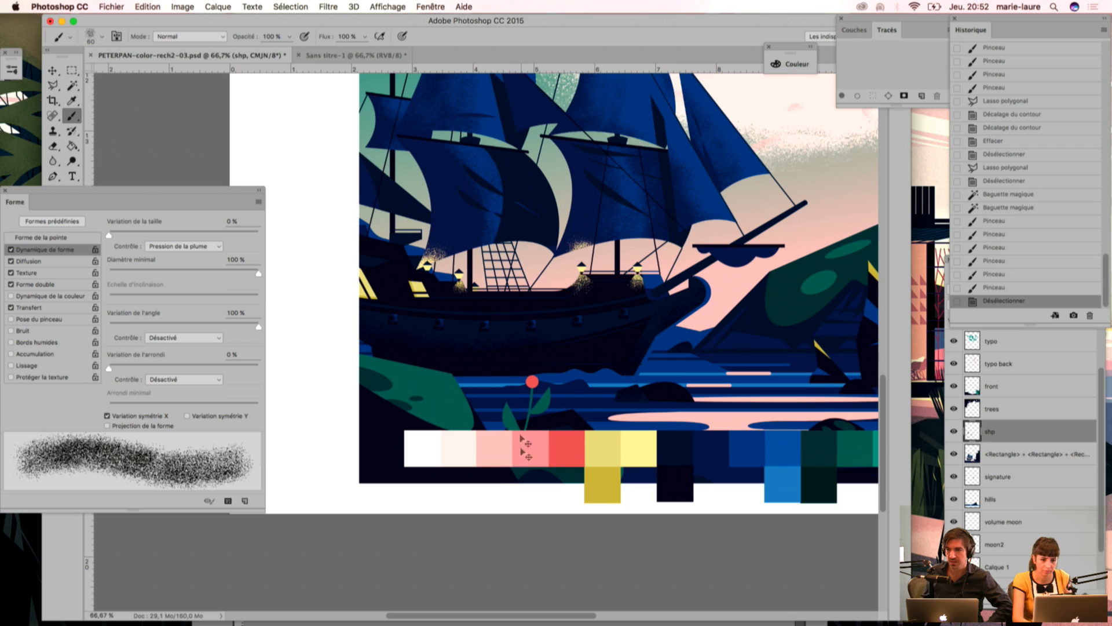
key(super+minus)
scroll(497, 432, up, 3)
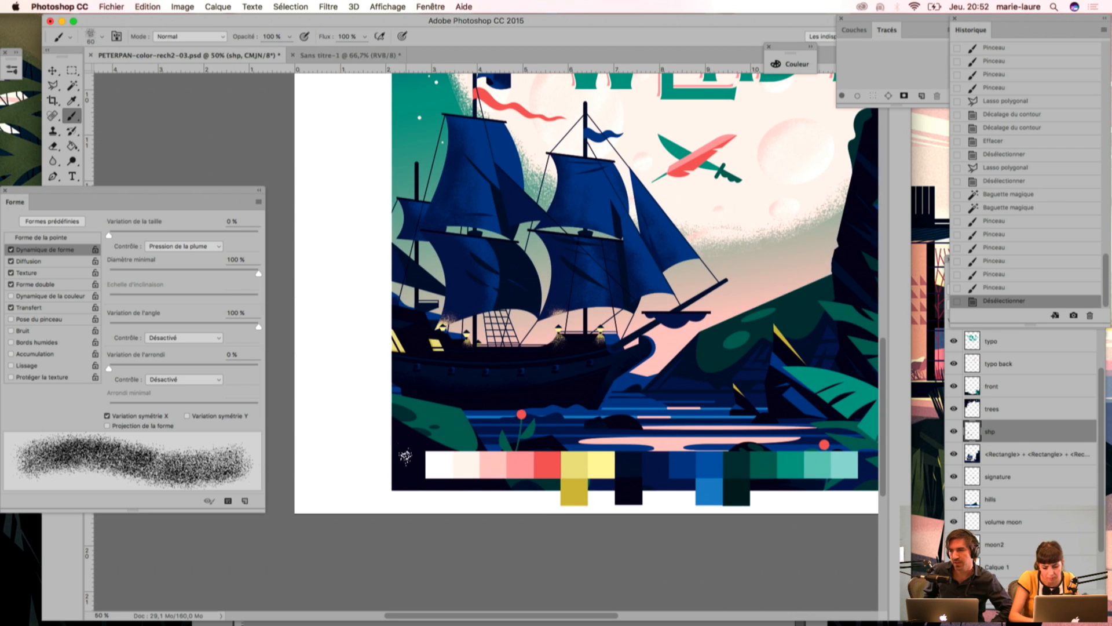
key(super+plus)
key(super+plus)
key(super+plus)
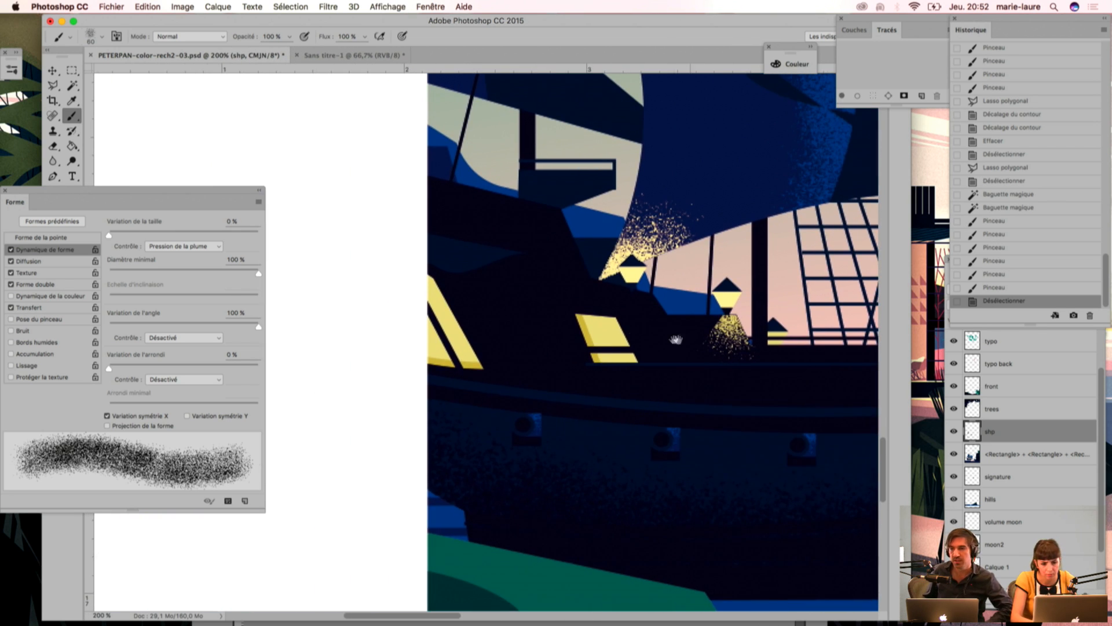
key(w)
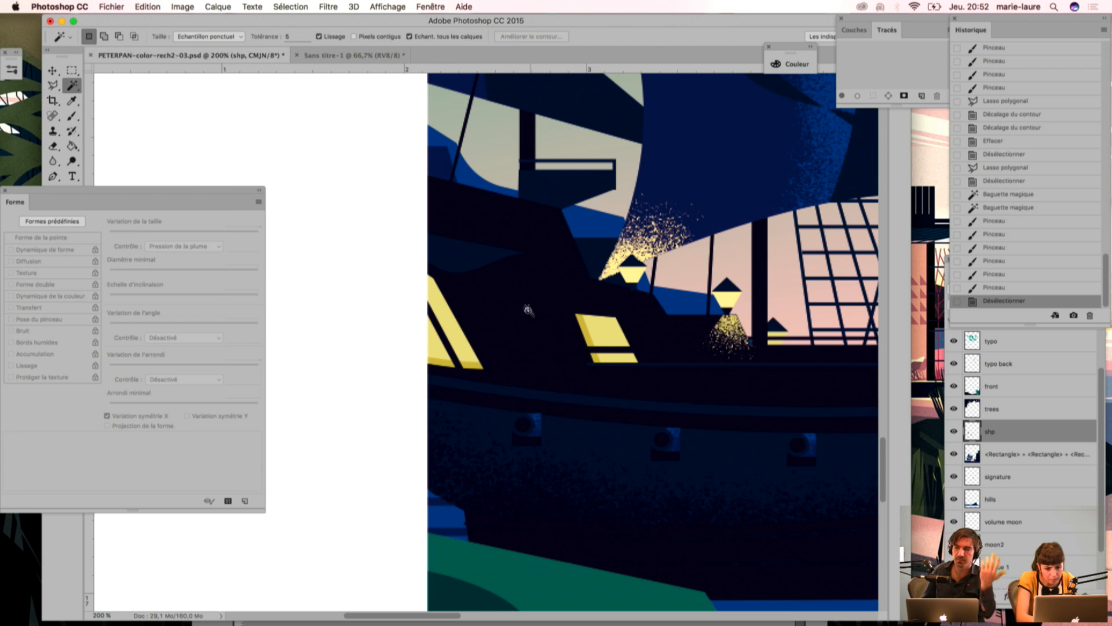
click(563, 348)
Step: Subtract a Polygonal Lasso area from the hull selection, keeping a wedge beside the small cabin window's left edge, and nudge the selection right
key(l)
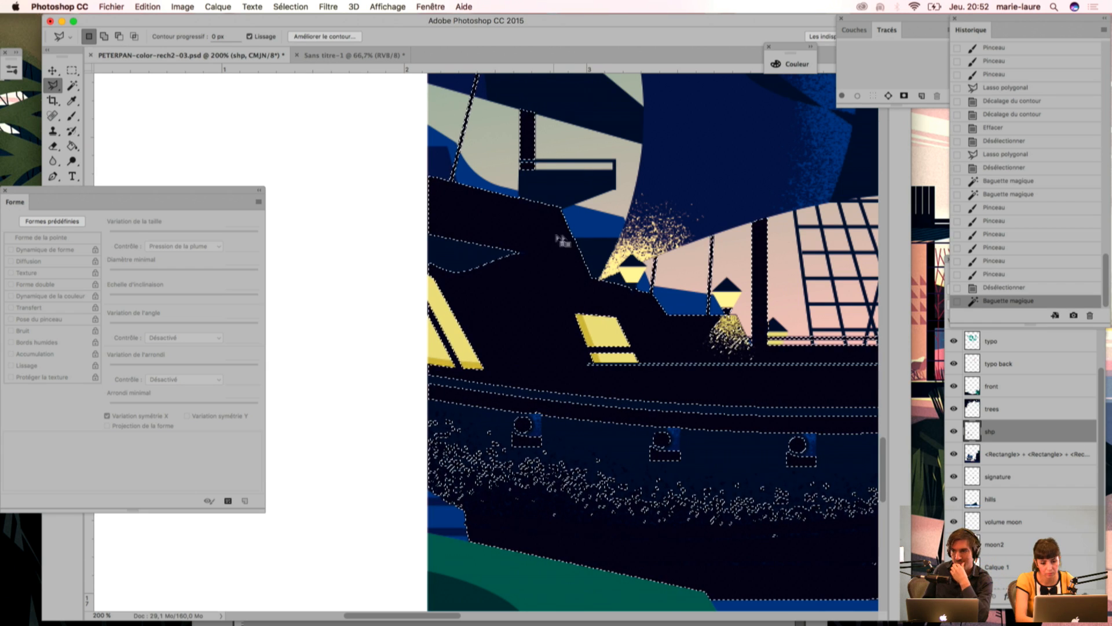
key(alt)
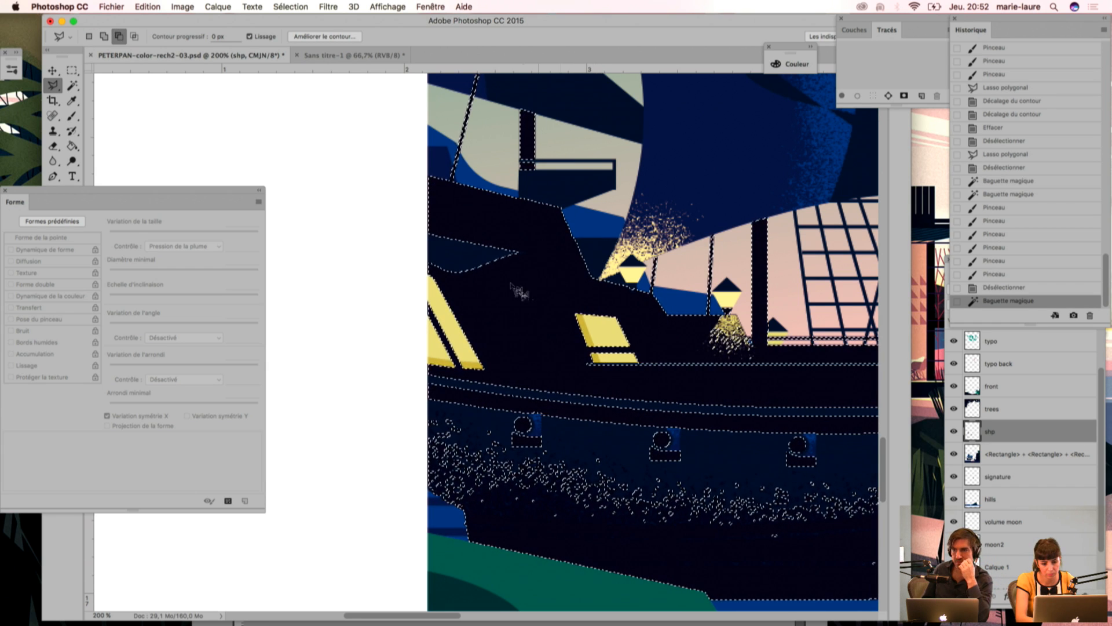
click(501, 278)
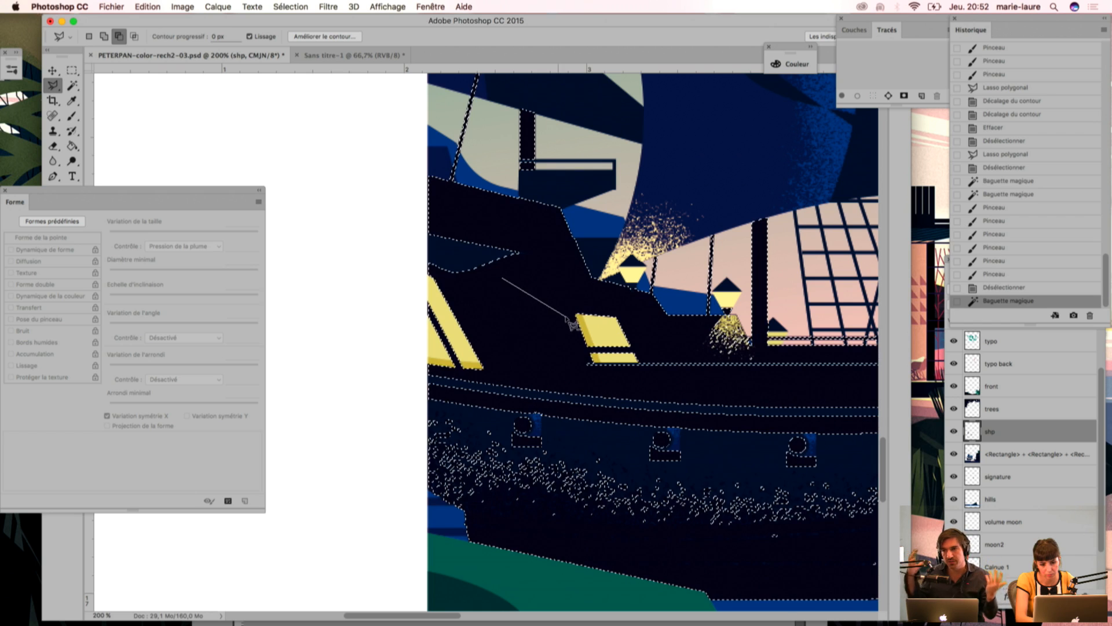
click(576, 315)
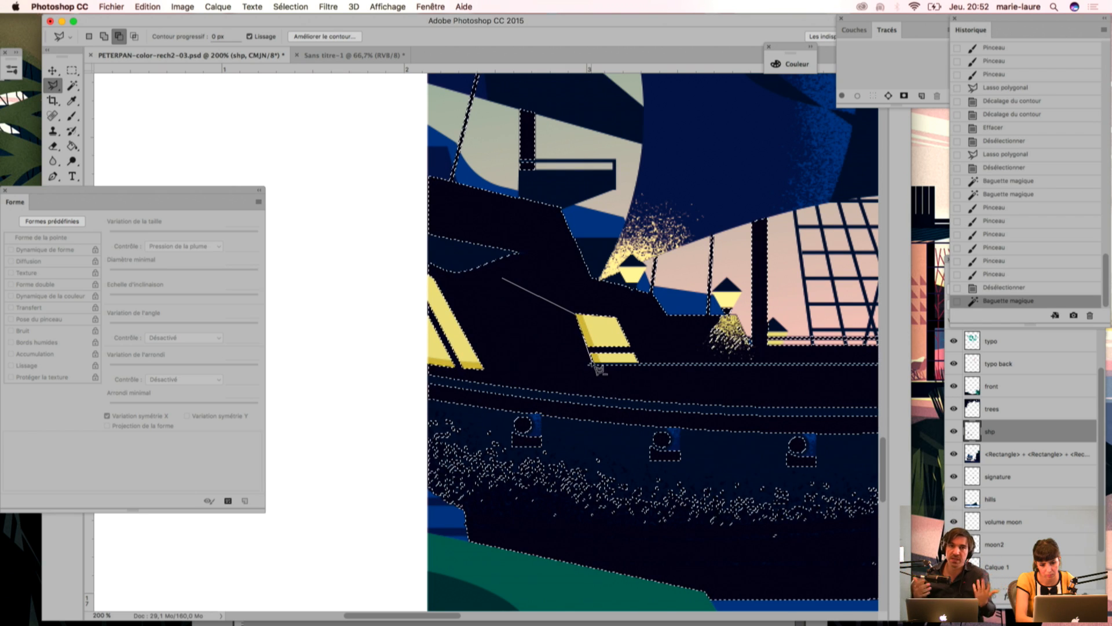
click(590, 364)
click(504, 433)
click(667, 512)
click(768, 438)
click(801, 318)
click(698, 215)
click(541, 174)
click(448, 223)
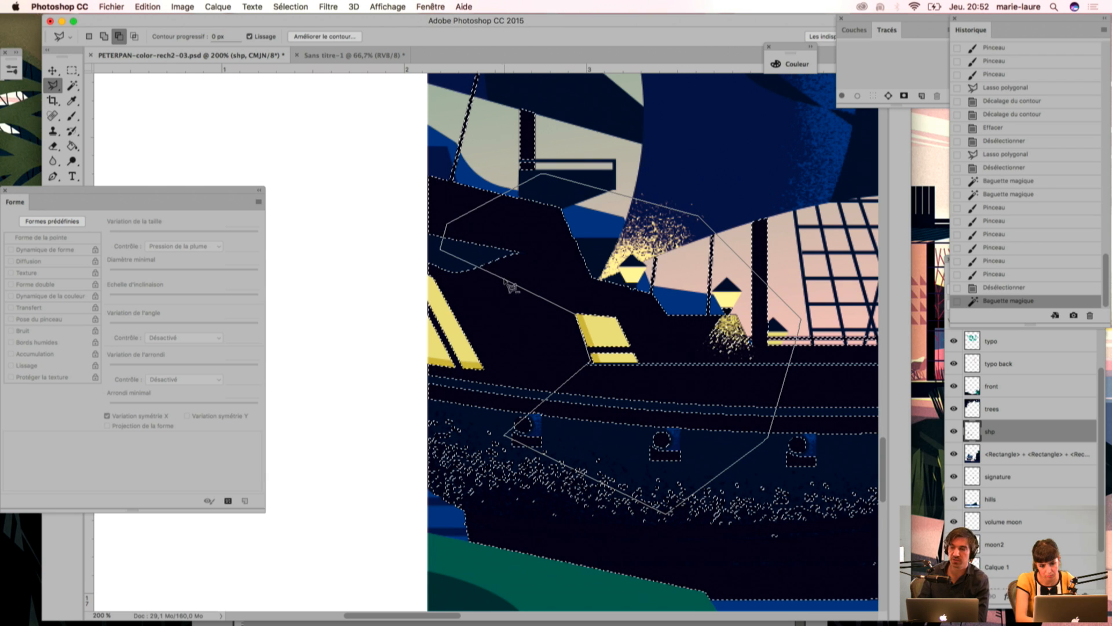
alt+double_click(509, 287)
key(Right)
key(Right)
Step: Sample the cabin window's yellow, brush grainy light into the wedge beside the small window and deselect
key(i)
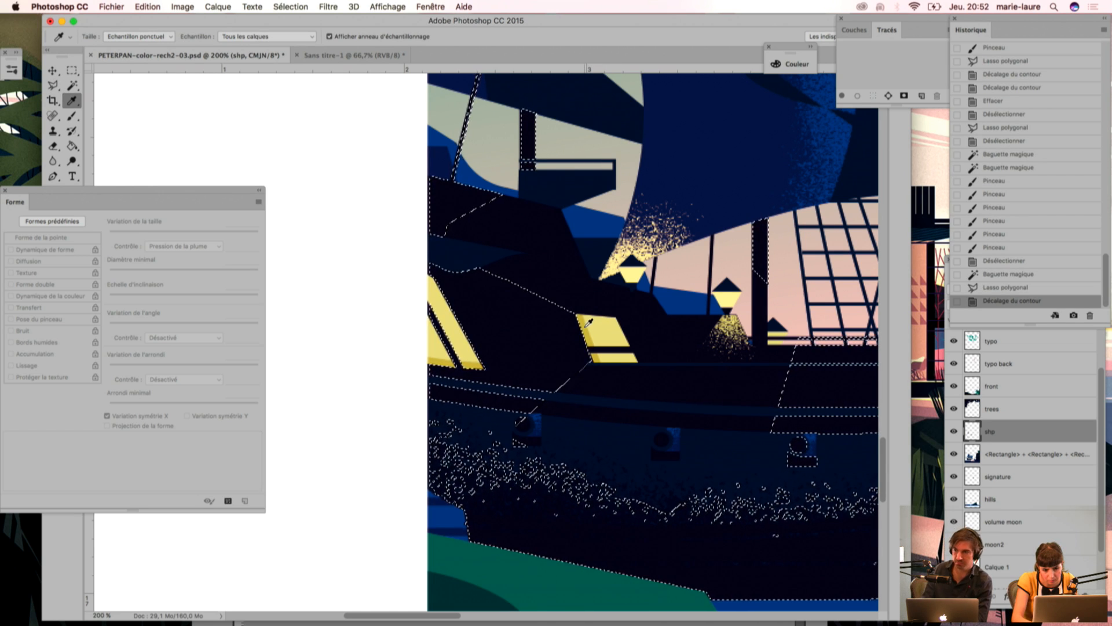
key(b)
mouse_move(595, 333)
mouse_down()
mouse_move(590, 377)
mouse_move(592, 354)
mouse_move(610, 377)
mouse_move(598, 388)
mouse_move(589, 354)
mouse_move(590, 412)
mouse_move(595, 380)
mouse_move(604, 386)
mouse_move(584, 296)
mouse_move(606, 399)
mouse_up()
mouse_move(605, 399)
mouse_down()
mouse_move(588, 371)
mouse_move(588, 423)
mouse_up()
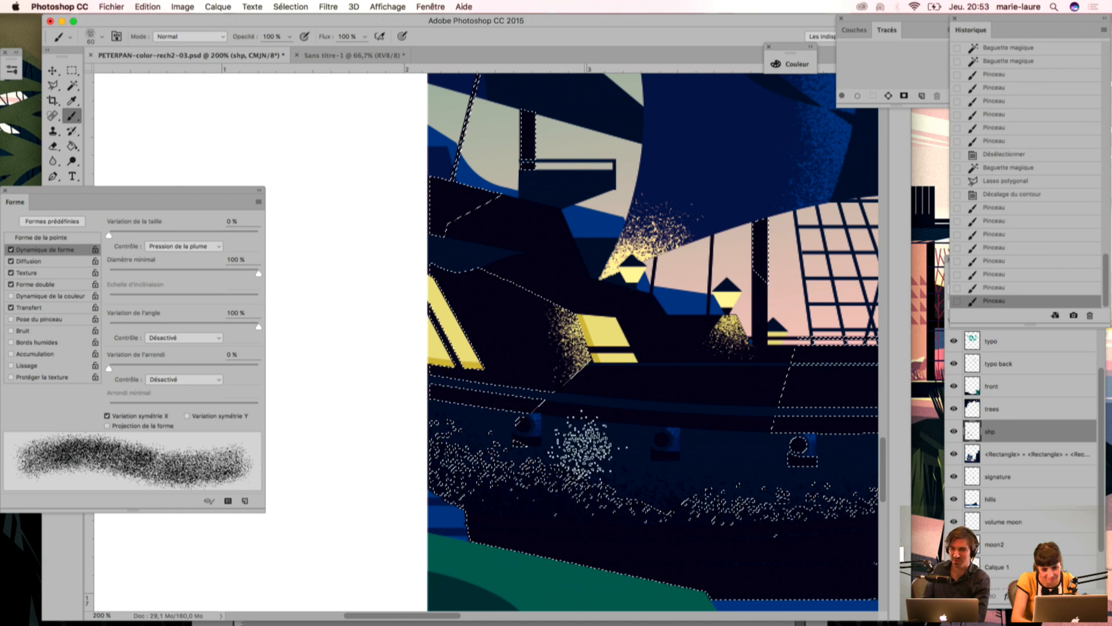
key(super+d)
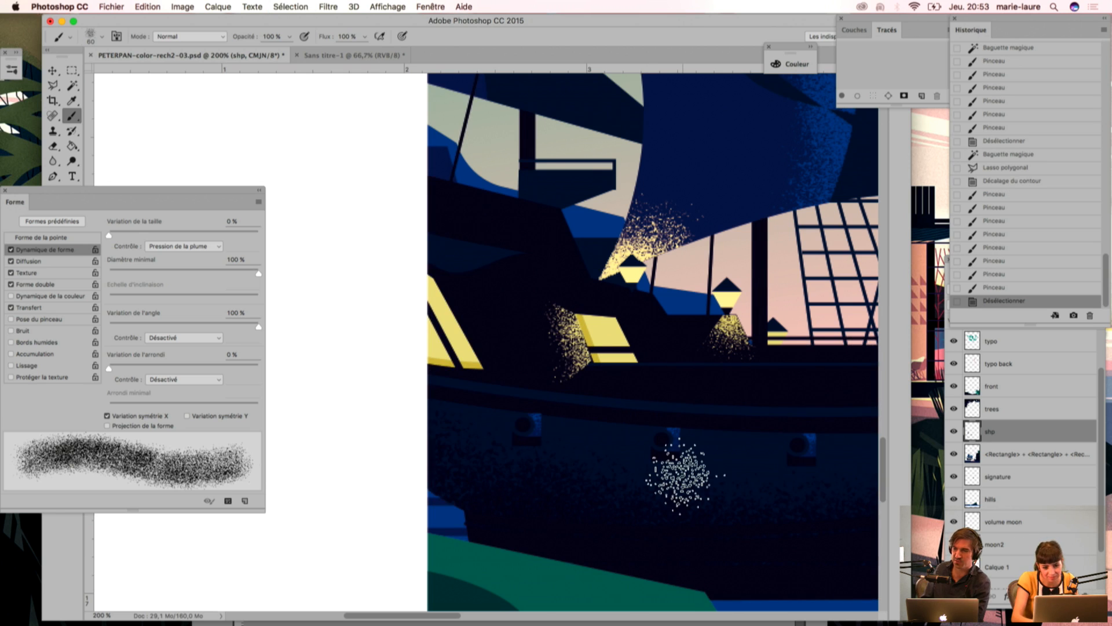
Step: Select the dark blue furled sail hanging beneath the bowsprit with the Magic Wand
key(super+minus)
key(super+minus)
key(super+minus)
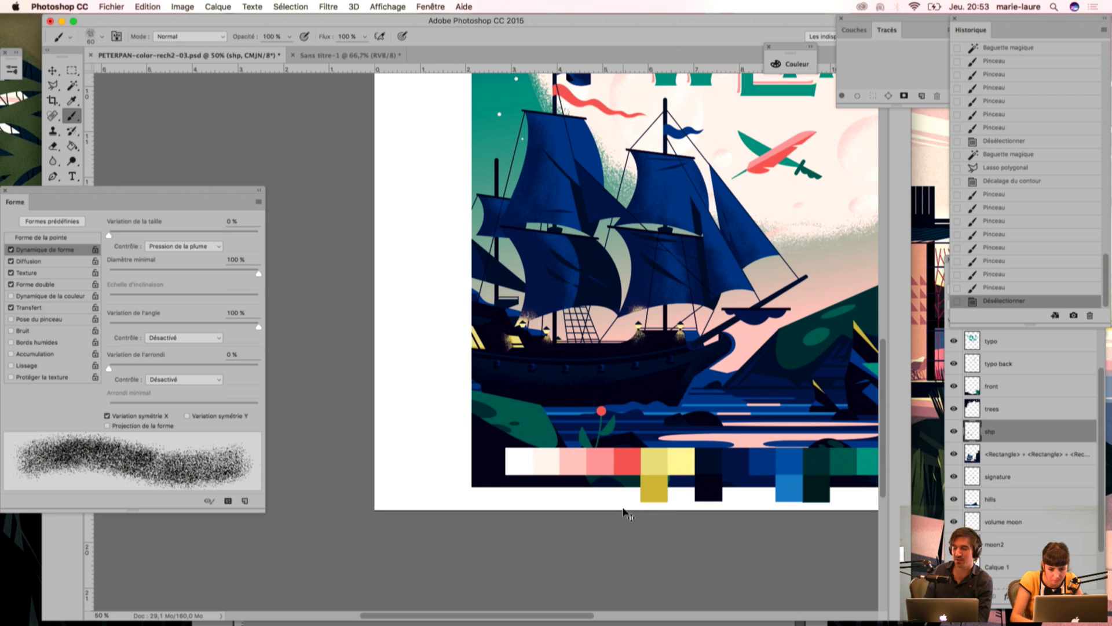
key(super+plus)
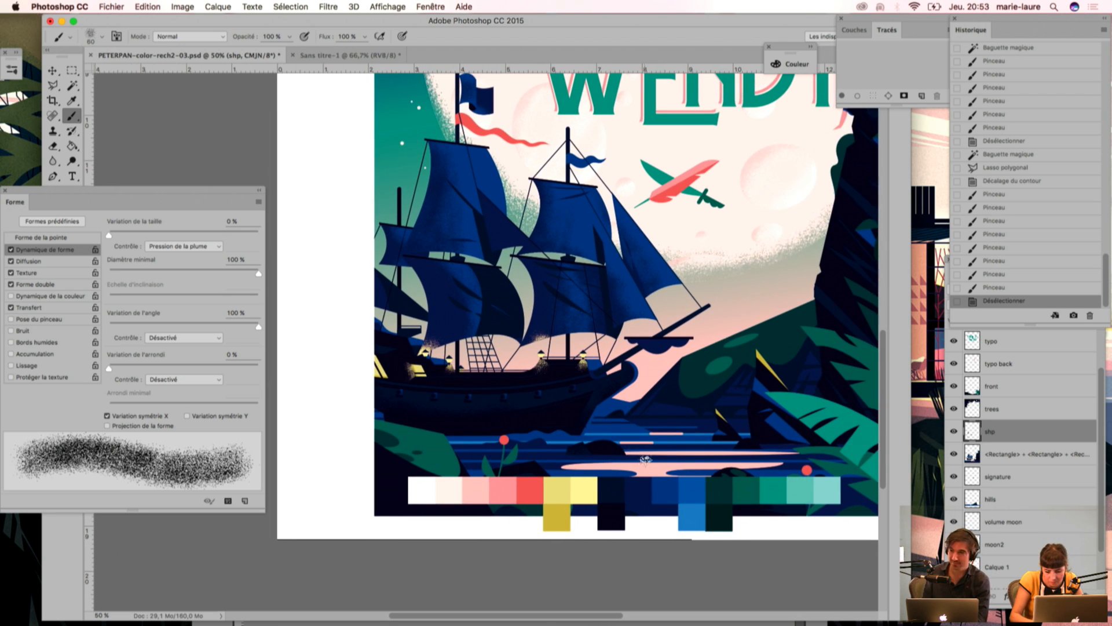
key(super+plus)
key(super+plus)
drag(608, 333, 292, 396)
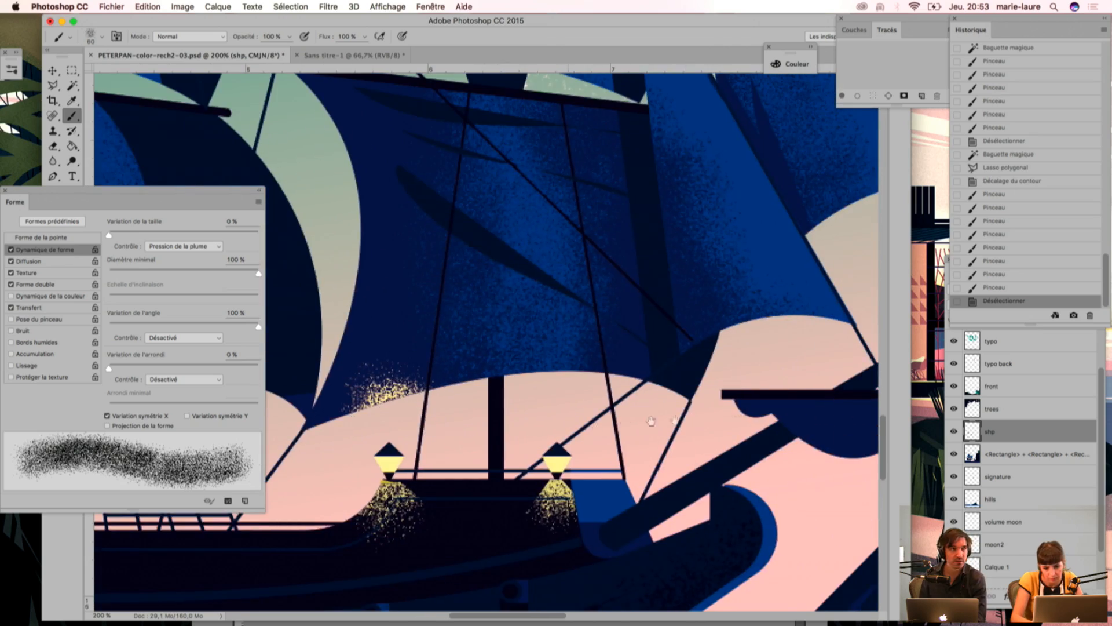
drag(831, 430, 614, 403)
key(w)
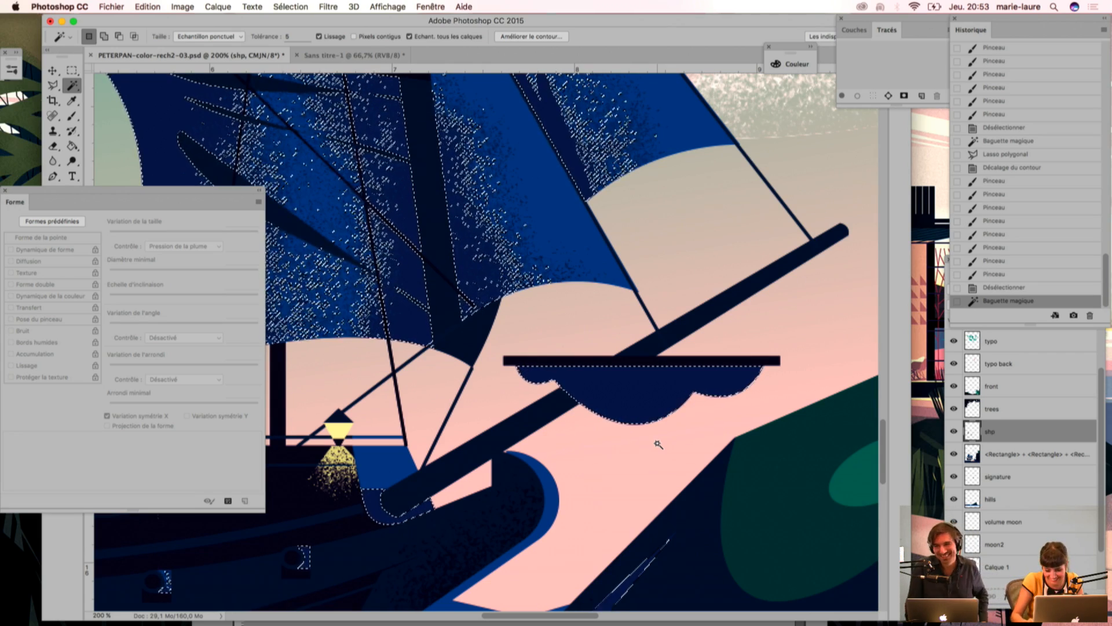
Step: Sample a lighter blue and brush grain over the furled sail beneath the bowsprit
key(i)
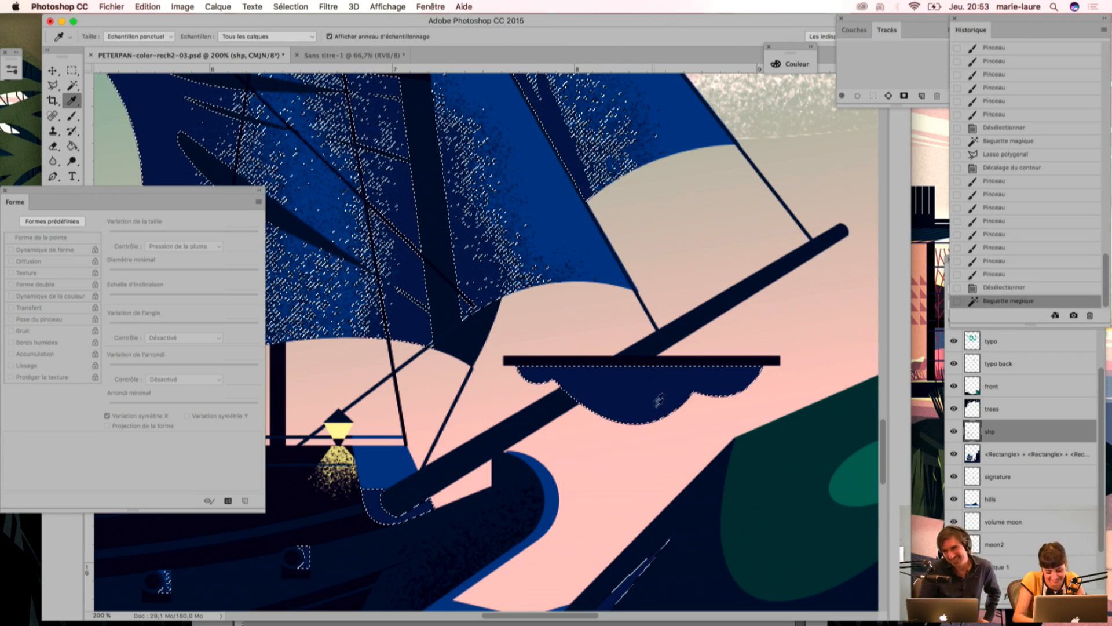
key(b)
mouse_move(658, 400)
mouse_down()
mouse_move(637, 446)
mouse_move(664, 397)
mouse_move(662, 433)
mouse_move(704, 406)
mouse_move(763, 394)
mouse_up()
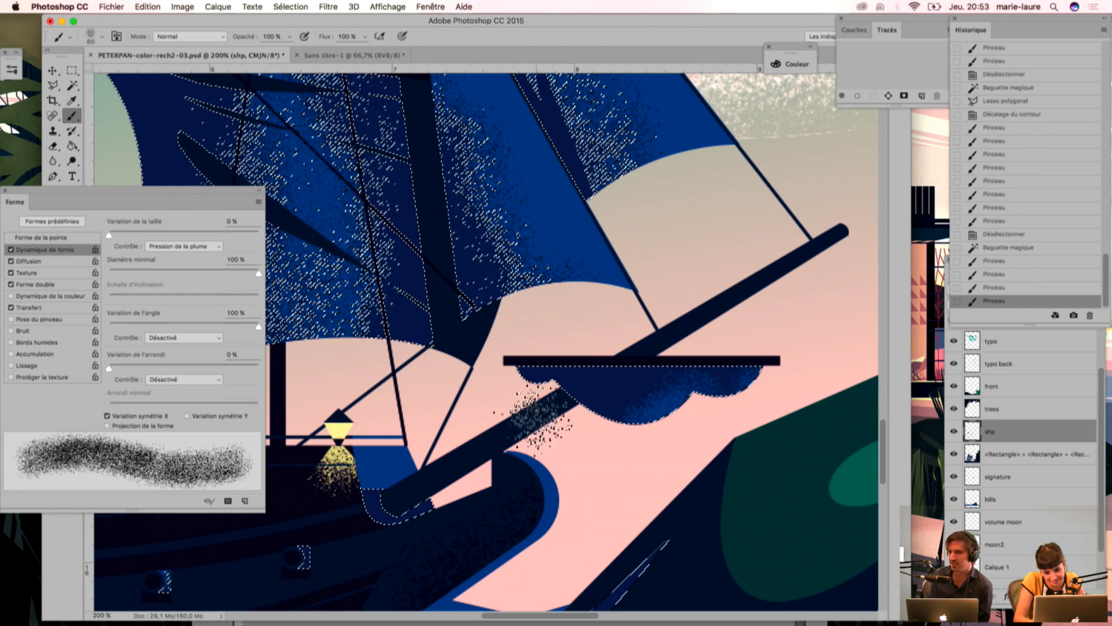
mouse_move(550, 406)
mouse_down()
mouse_move(546, 449)
mouse_move(563, 463)
mouse_move(568, 402)
mouse_move(566, 475)
mouse_move(578, 406)
mouse_move(565, 463)
mouse_up()
Step: Deselect and try erasing a freehand Lasso area of grain along the furled sail's right fold
click(52, 86)
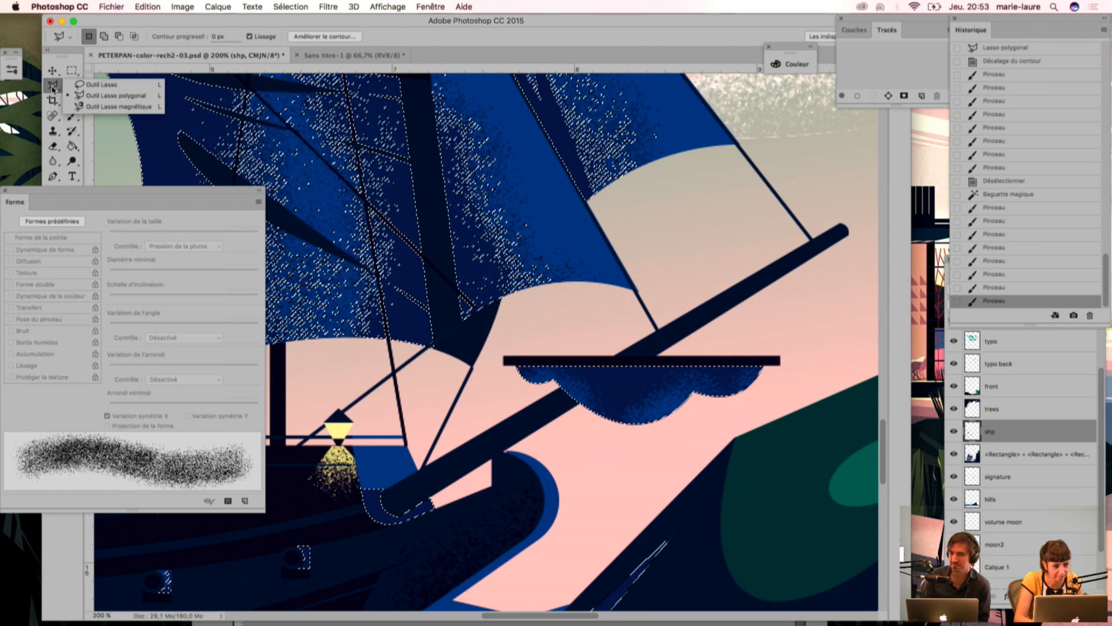
click(82, 95)
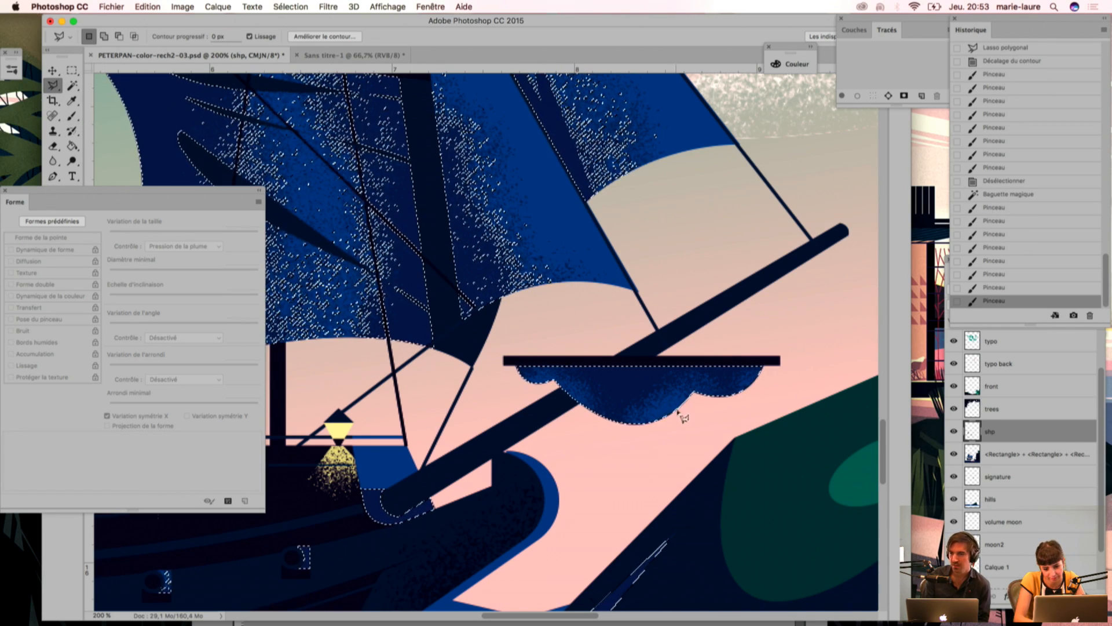
click(684, 415)
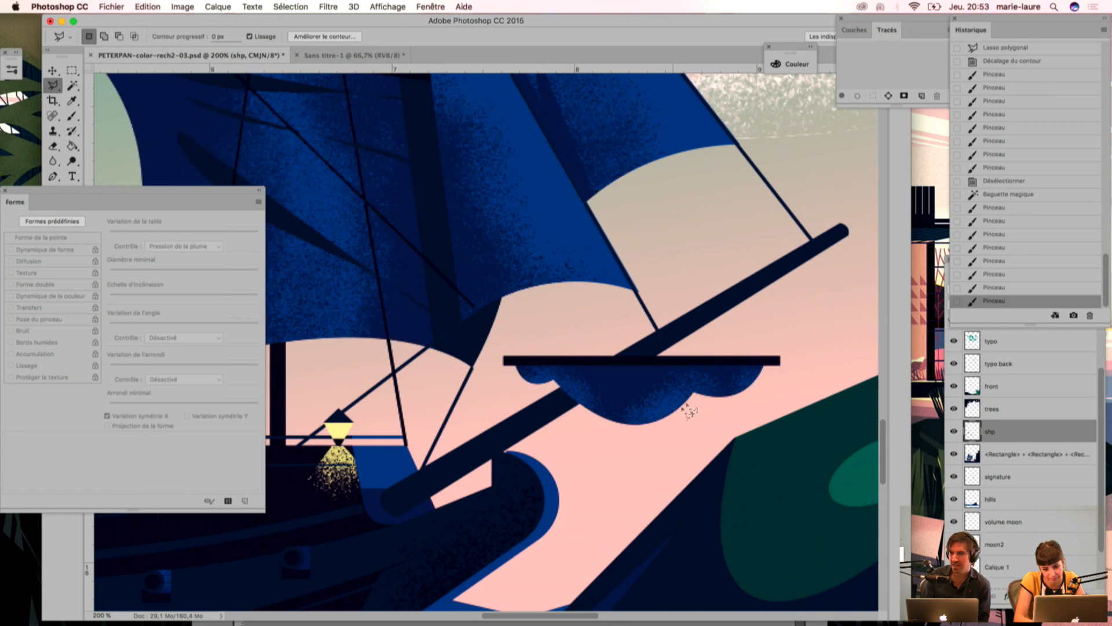
click(675, 377)
click(53, 87)
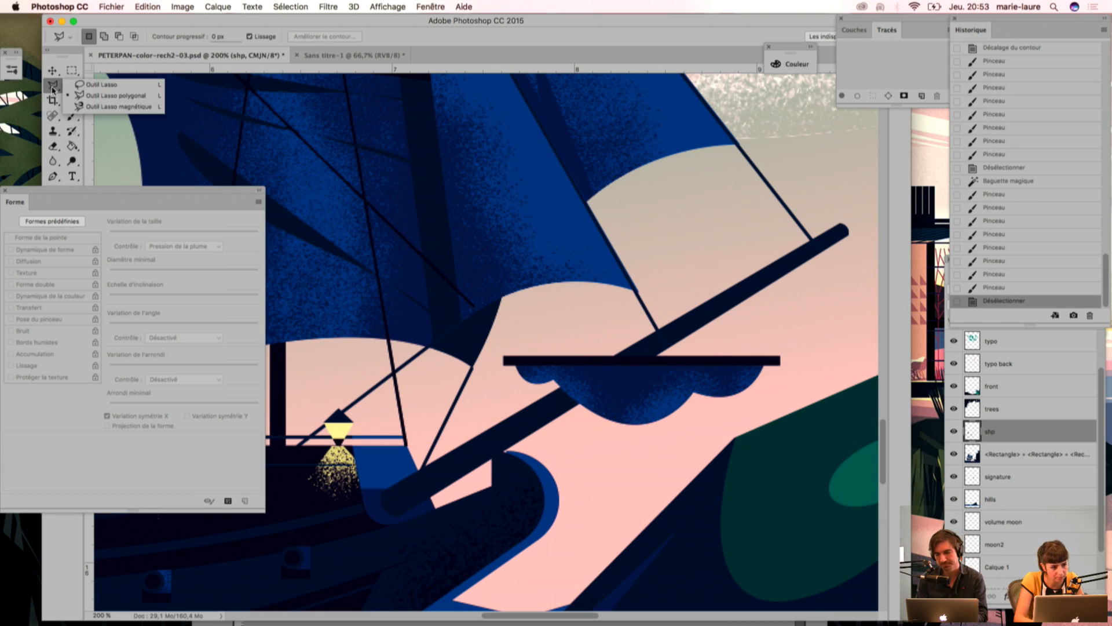
click(93, 84)
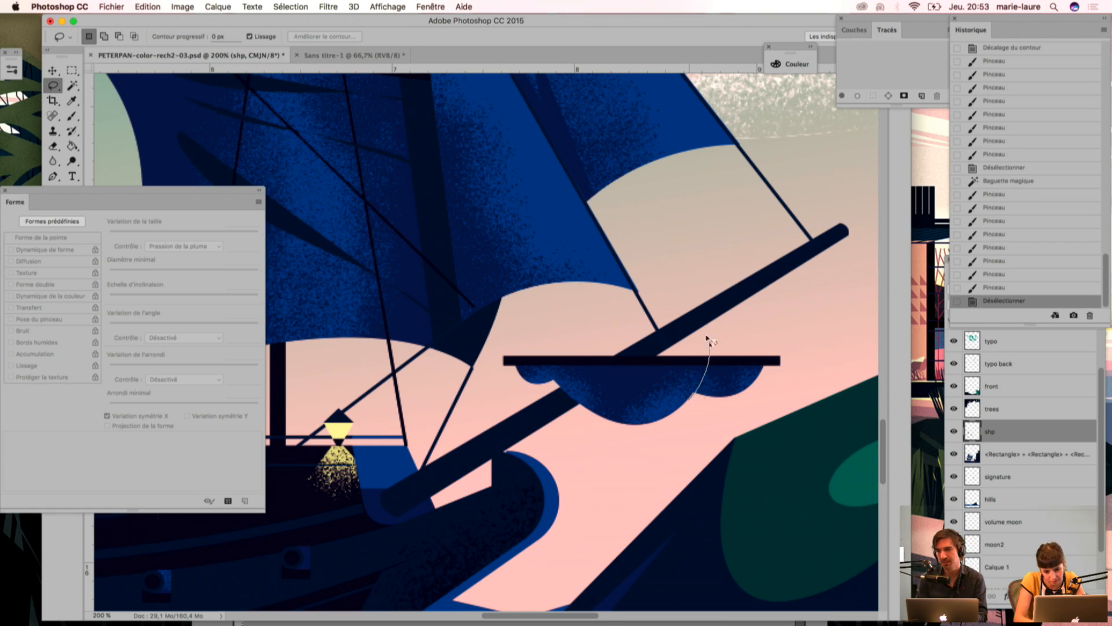
drag(692, 395, 672, 419)
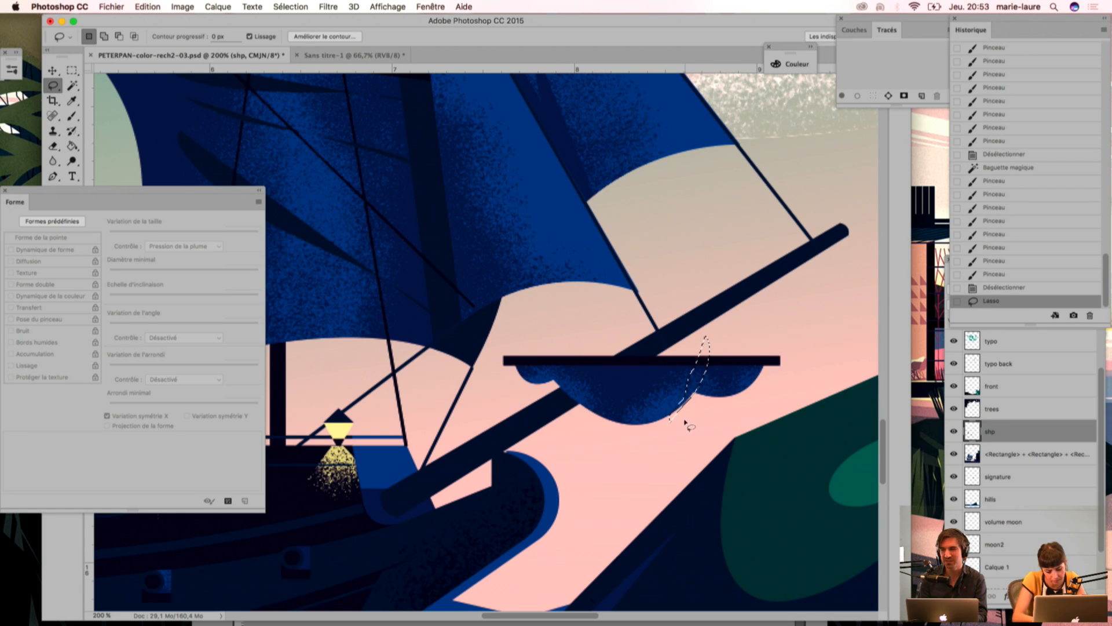
key(super+d)
drag(723, 390, 690, 414)
key(Delete)
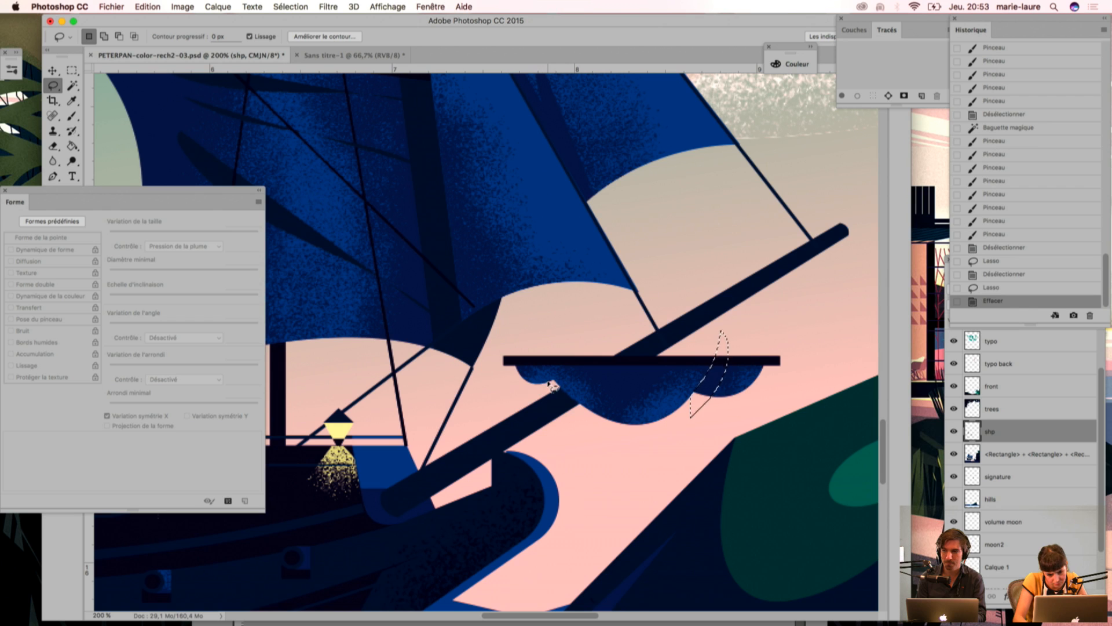
Step: Try erasing a second Lasso area of grain at the furled sail's left fold and deselect
drag(580, 326, 549, 404)
key(Delete)
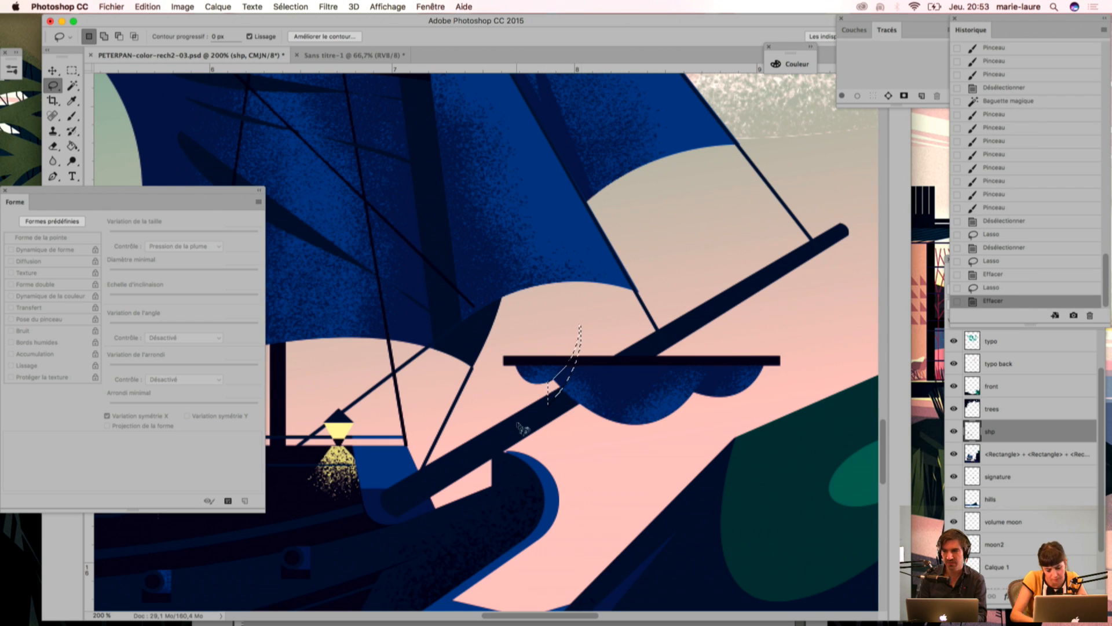
key(super+d)
Step: Undo the Lasso erasures on the furled sail, stepping back to its grain strokes with the Magic Wand selection active
key(super+minus)
key(super+minus)
key(super+minus)
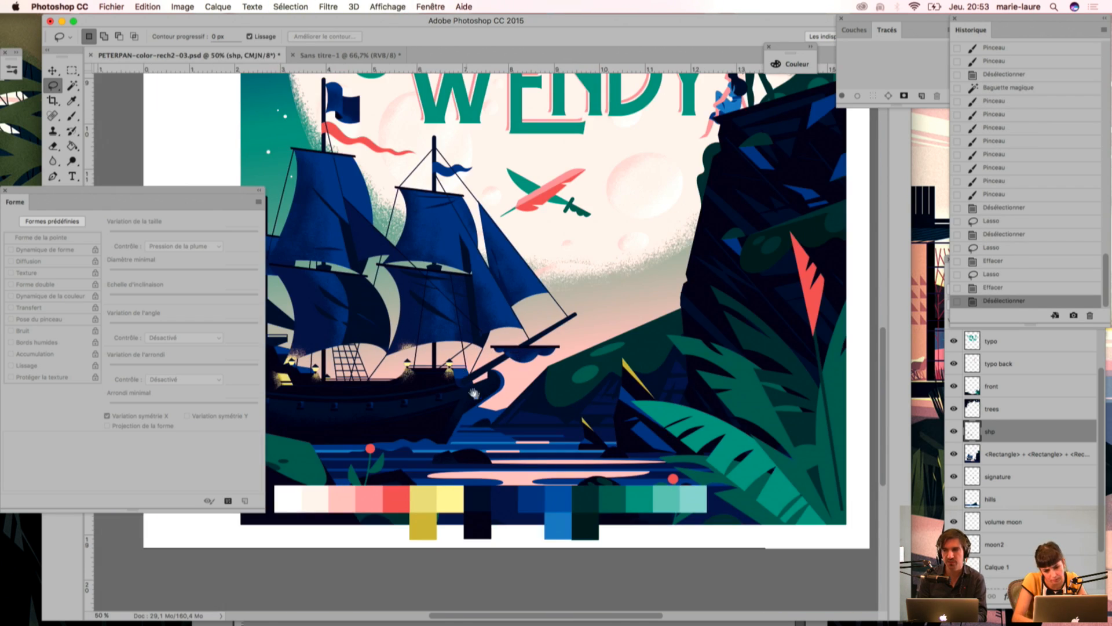
drag(474, 394, 521, 404)
key(super+plus)
key(super+plus)
key(super+plus)
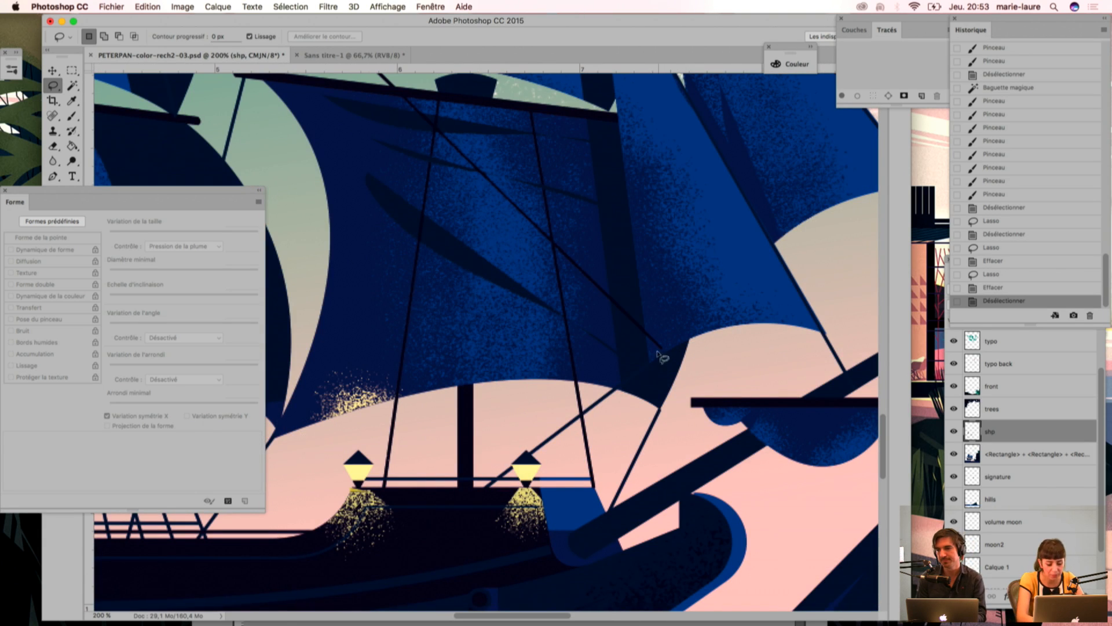
key(super+alt+z)
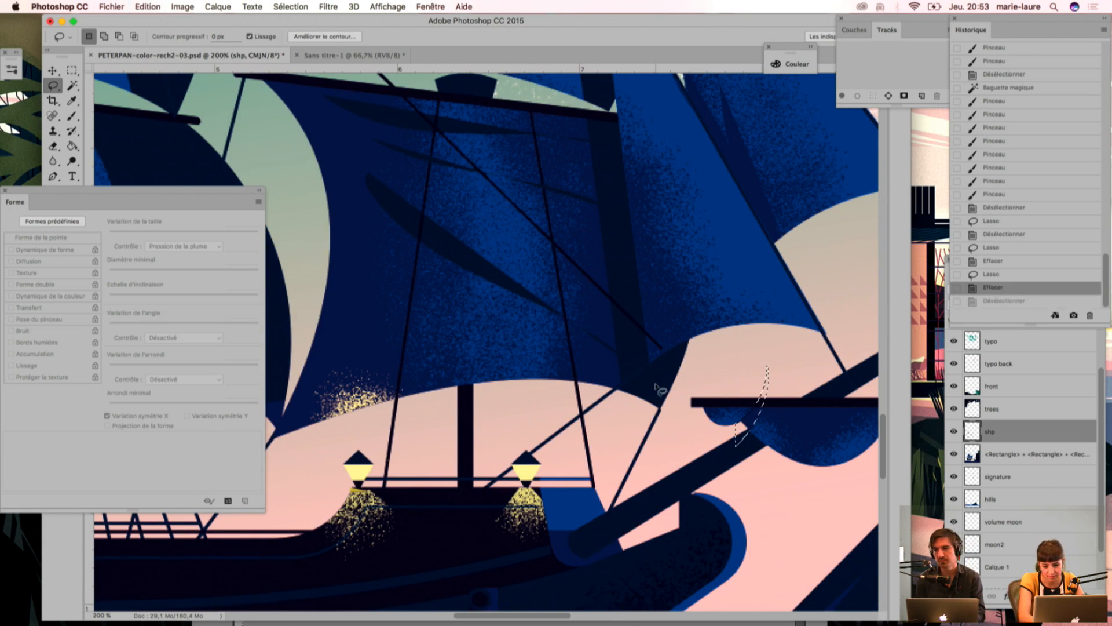
key(super+alt+z)
key(super+alt+z)
key(super+alt+z)
key(super+alt+z)
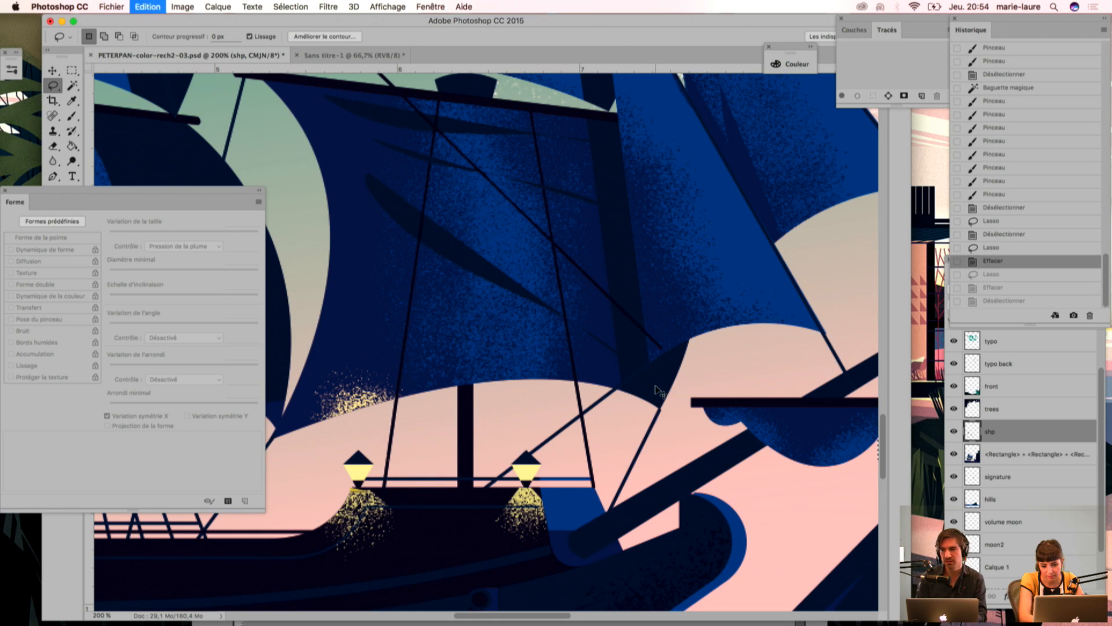
key(super+alt+z)
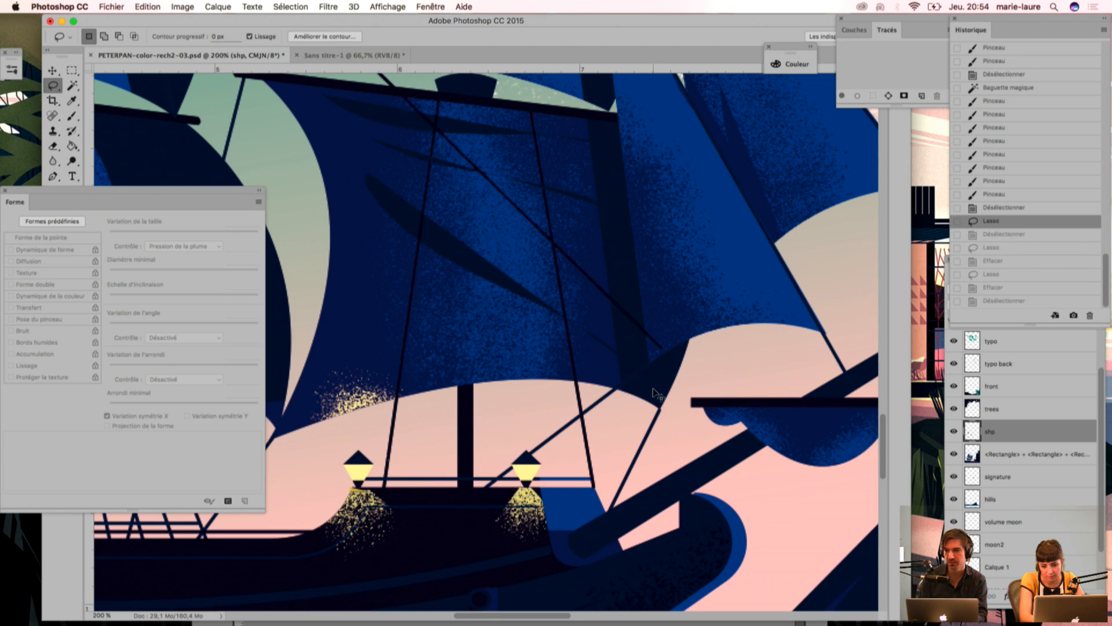
key(super+alt+z)
key(super+alt+z)
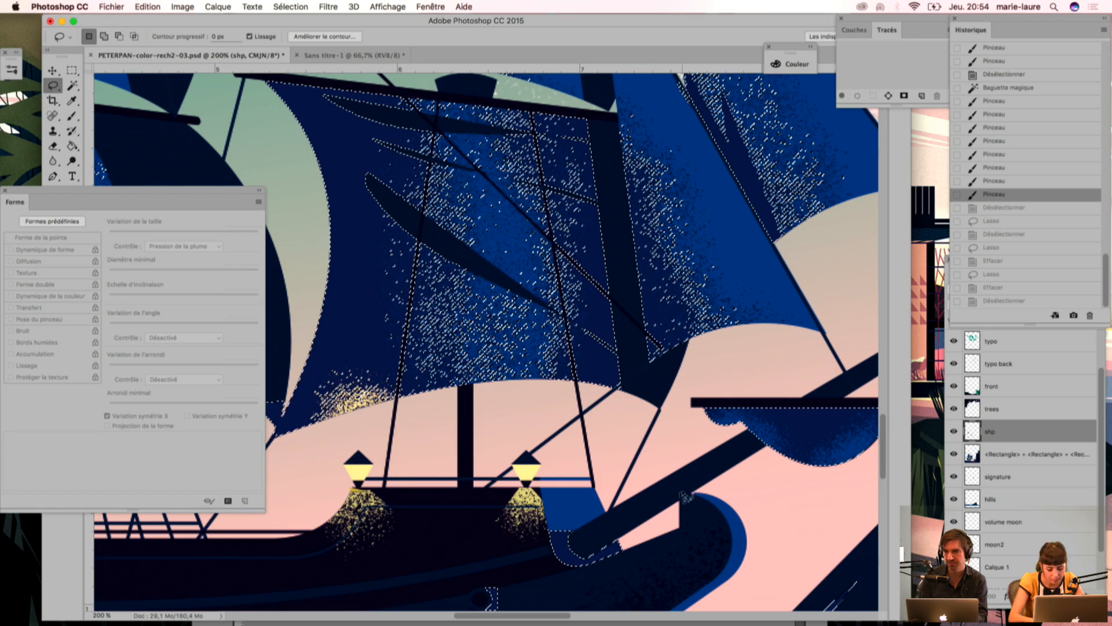
Step: Brush more blue grain over the furled sail's lobes within the active selection
key(b)
mouse_move(749, 471)
mouse_down()
mouse_move(544, 408)
mouse_move(596, 416)
mouse_move(555, 408)
mouse_up()
click(579, 414)
drag(496, 367, 491, 371)
drag(488, 374, 501, 364)
drag(677, 405, 693, 390)
drag(694, 392, 702, 389)
drag(702, 388, 705, 387)
drag(704, 388, 697, 390)
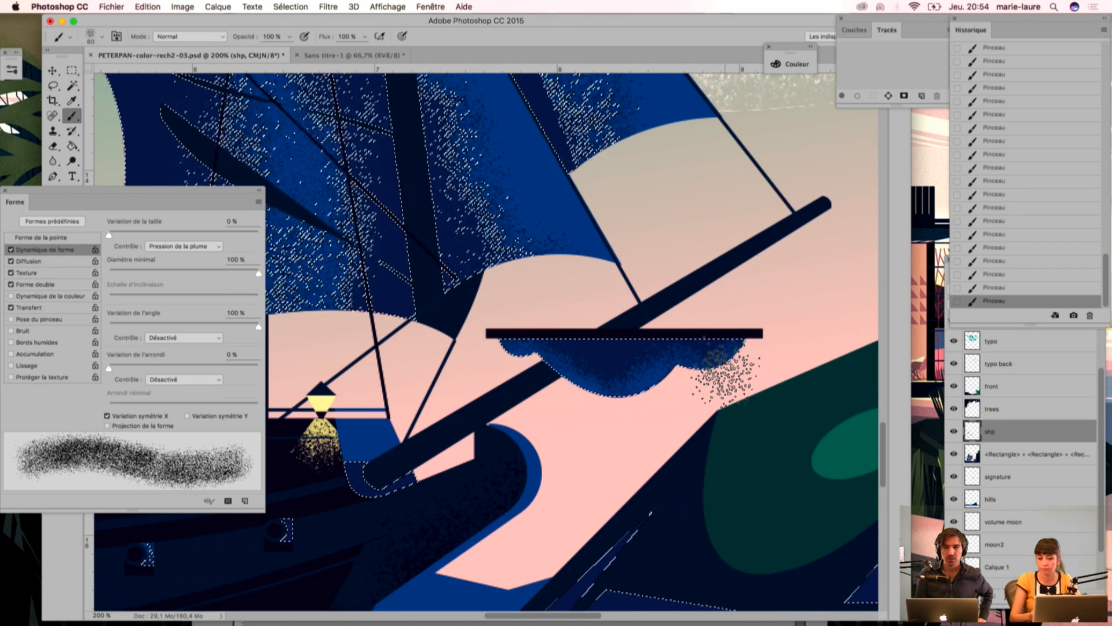
Step: Replace the selection with a nudged freehand Lasso outline along the furled sail's left fold and compare with the shp layer hidden
click(52, 87)
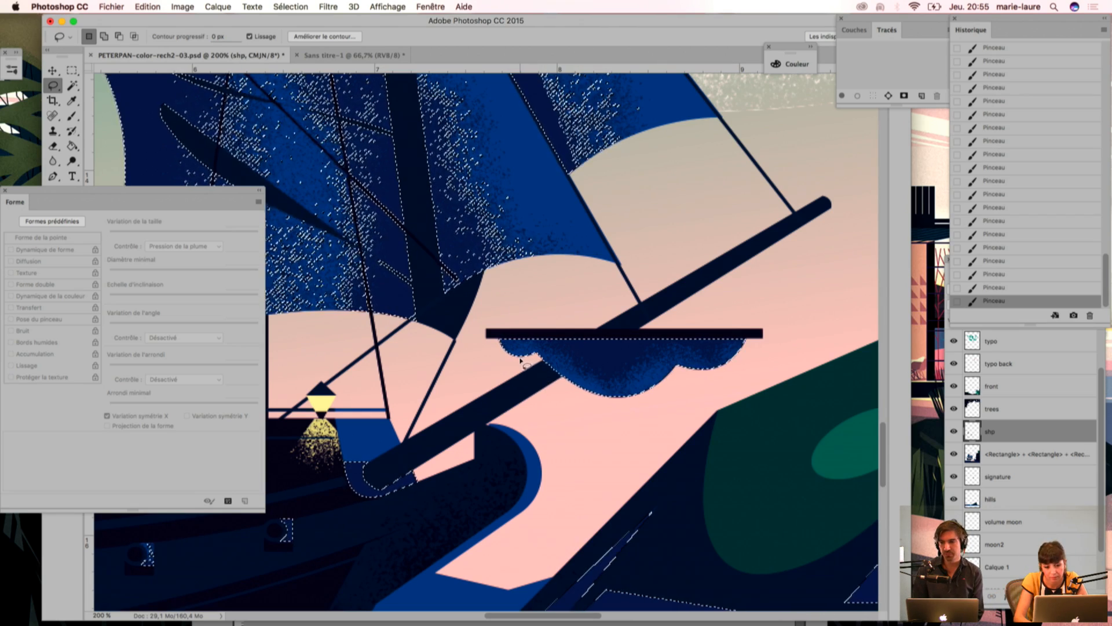
key(super+d)
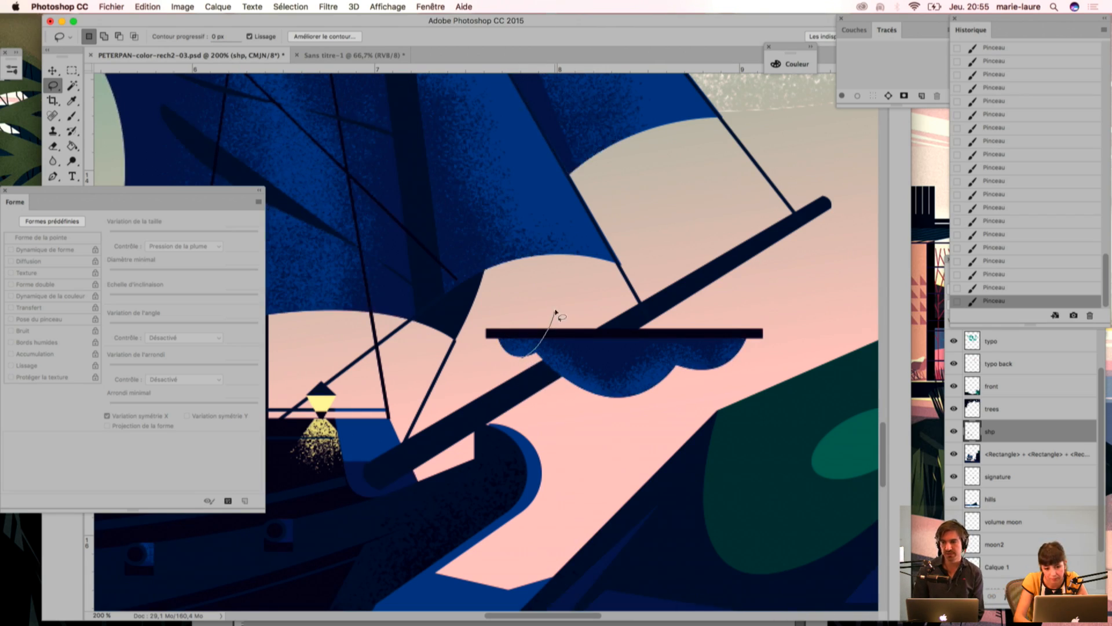
key(super+d)
drag(552, 357, 524, 376)
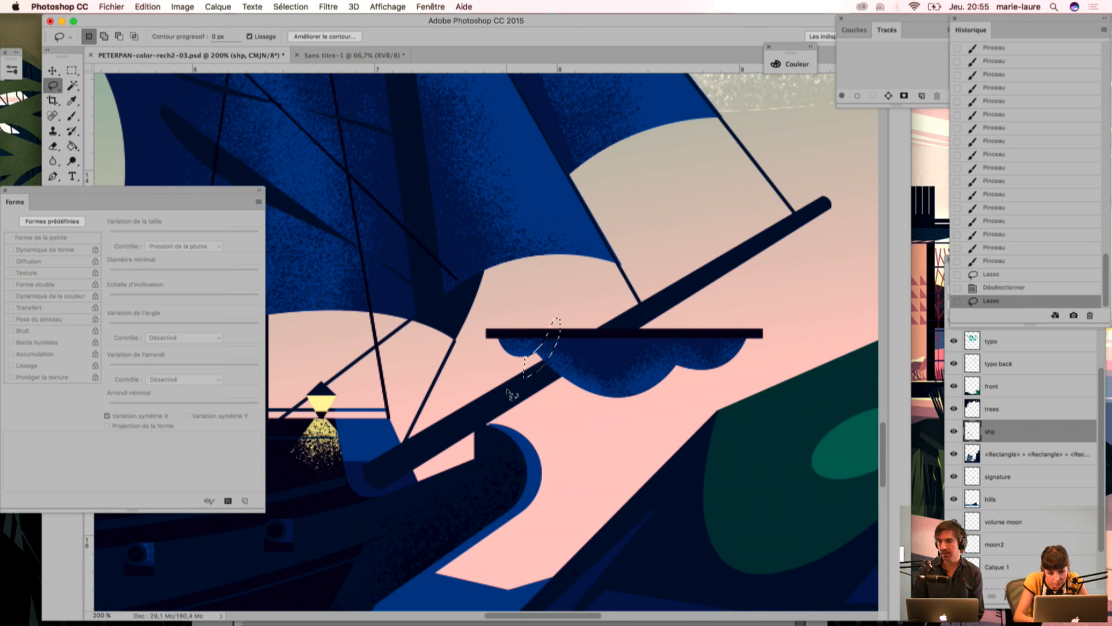
key(Down)
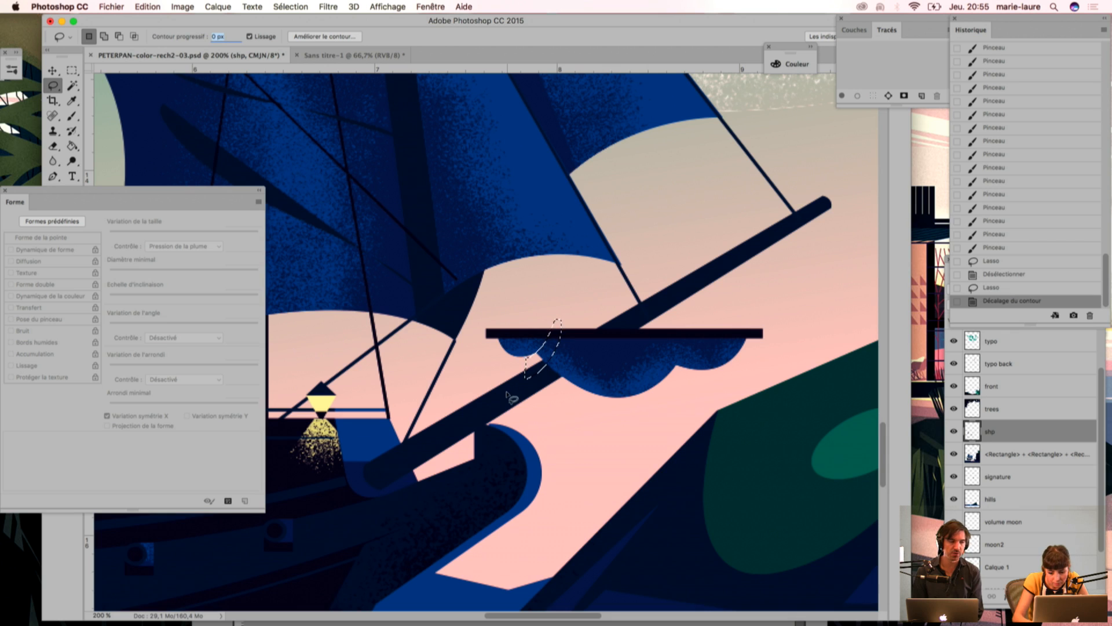
click(954, 432)
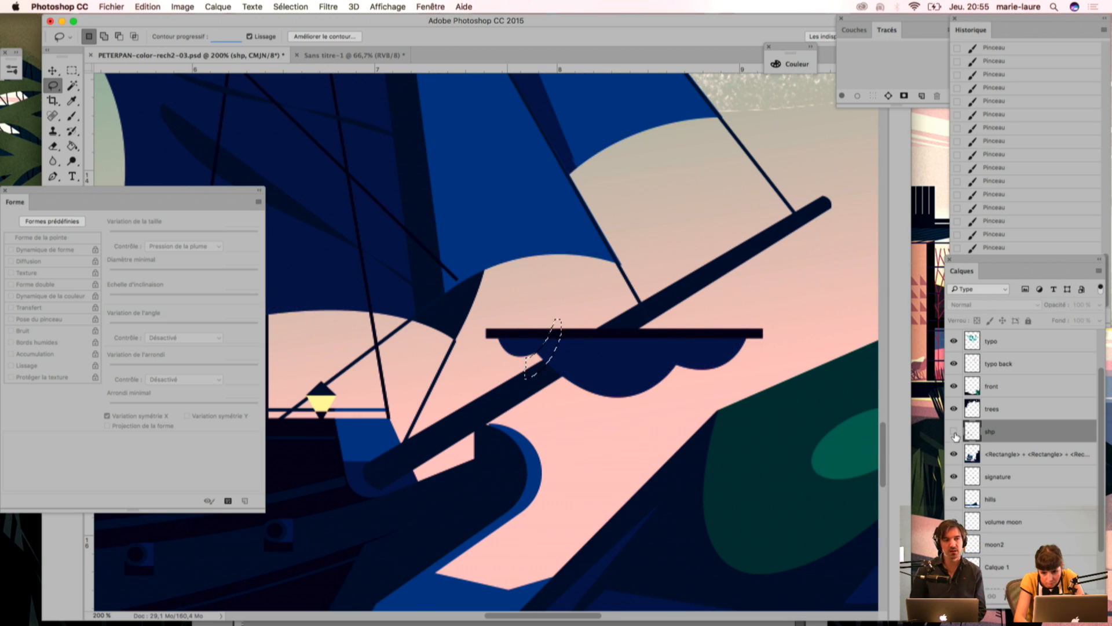
click(954, 431)
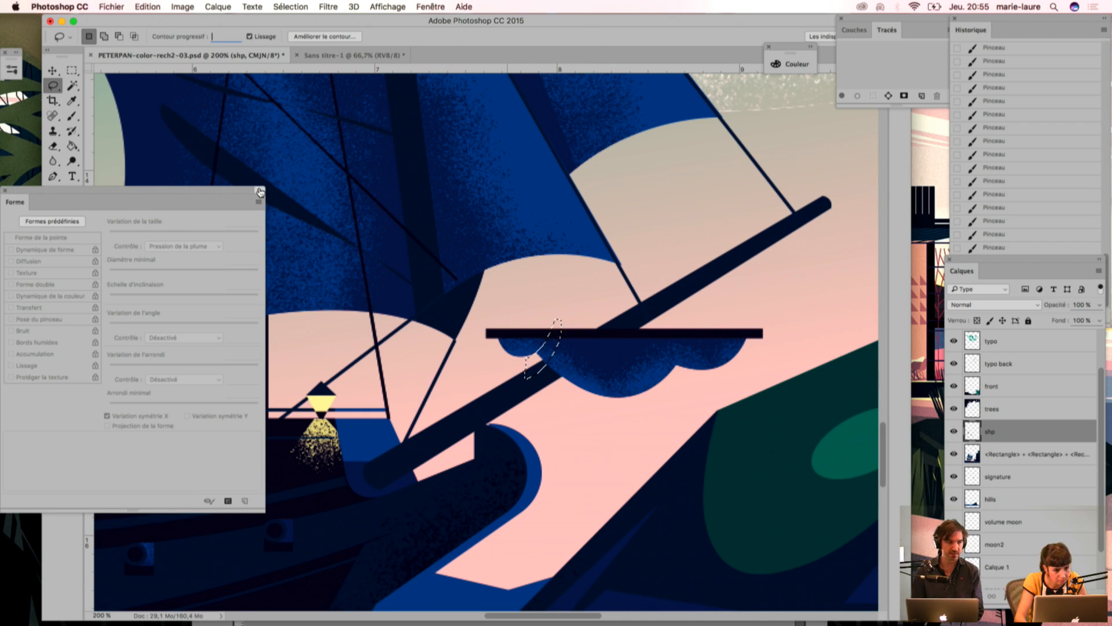
Step: Drop the Lasso outline at the furled sail's left fold
key(Return)
click(640, 215)
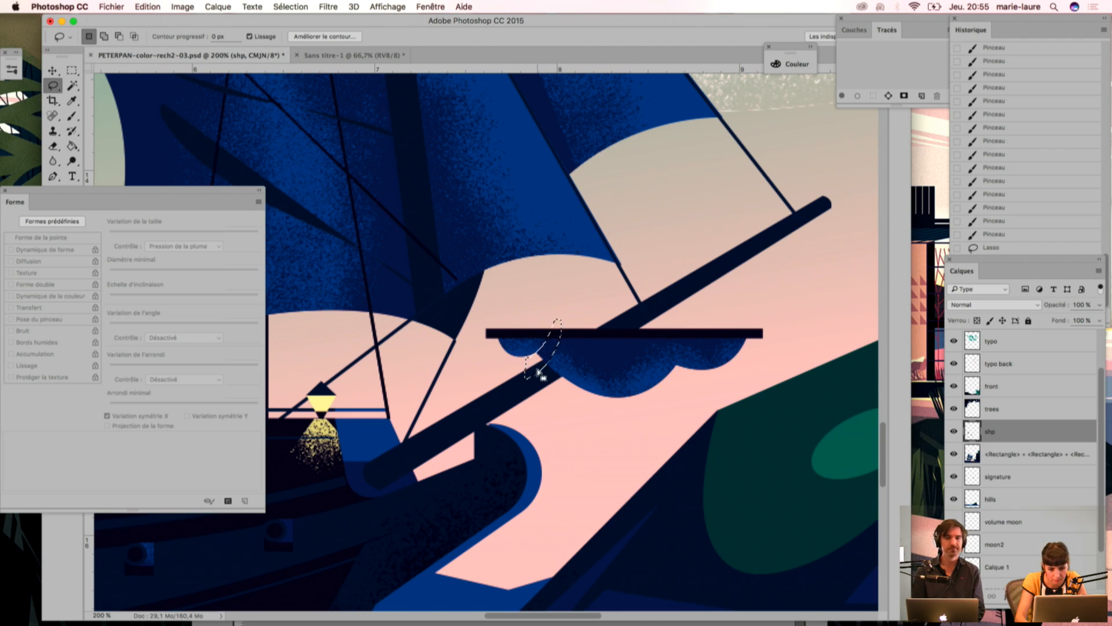
click(547, 348)
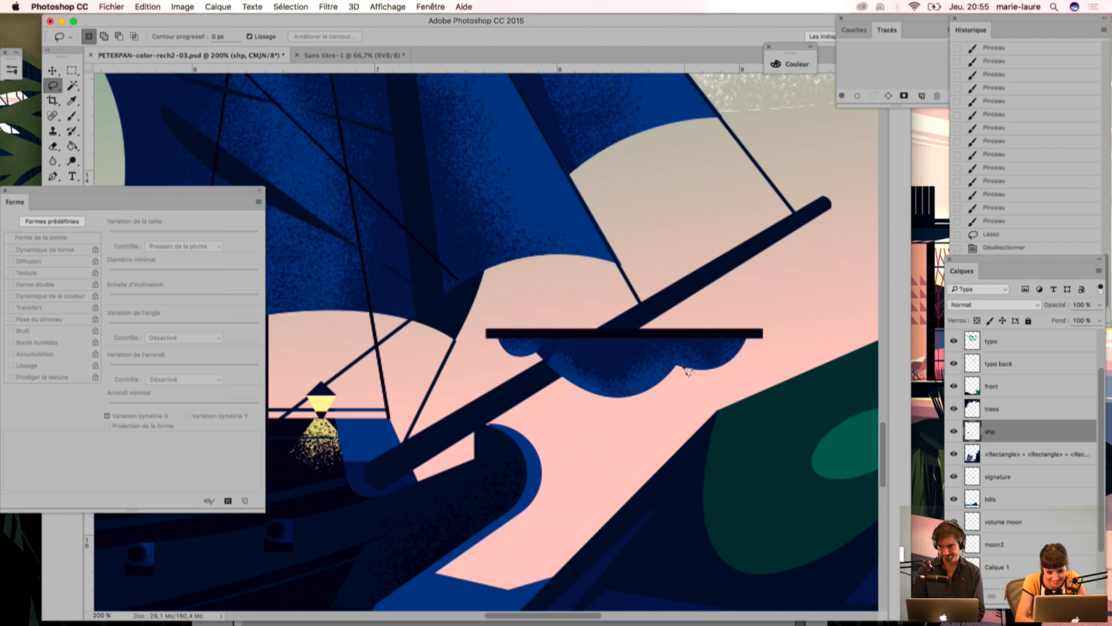
Step: Erase the grain inside a nudged Lasso outline along the furled sail's right fold, save the file and deselect
mouse_move(676, 372)
mouse_down()
mouse_move(695, 316)
mouse_move(702, 326)
mouse_move(676, 381)
mouse_up()
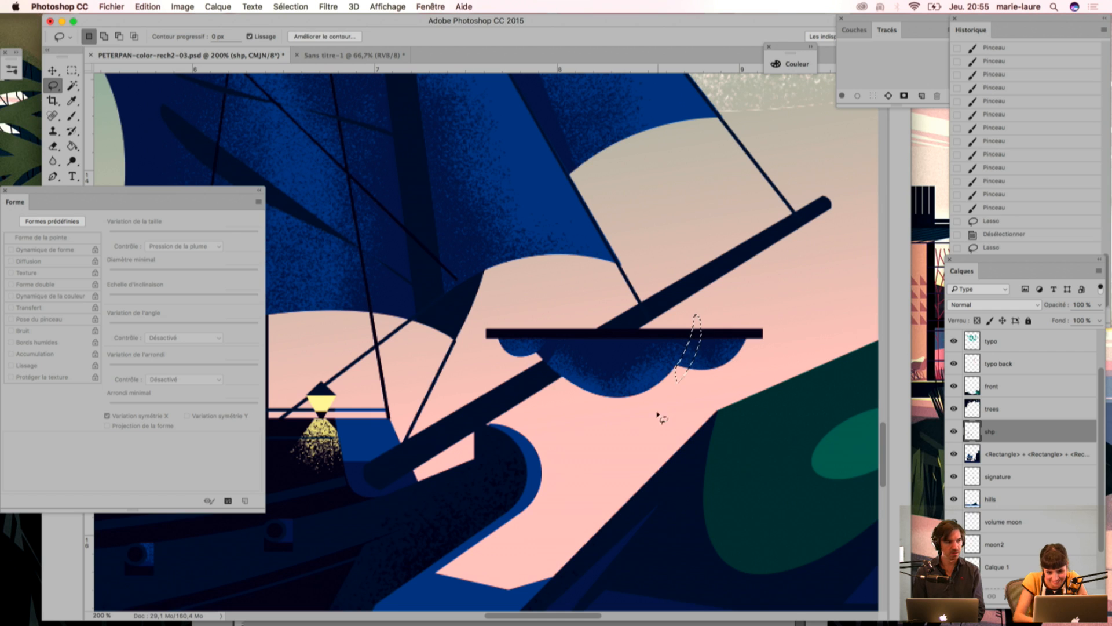
key(Left)
key(Delete)
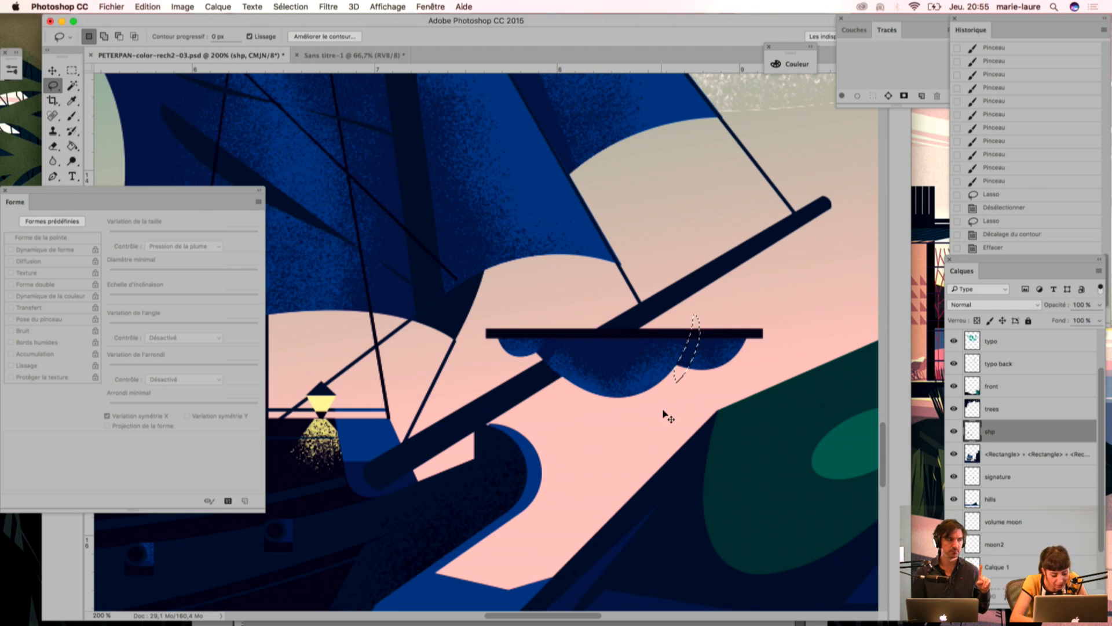
key(super+s)
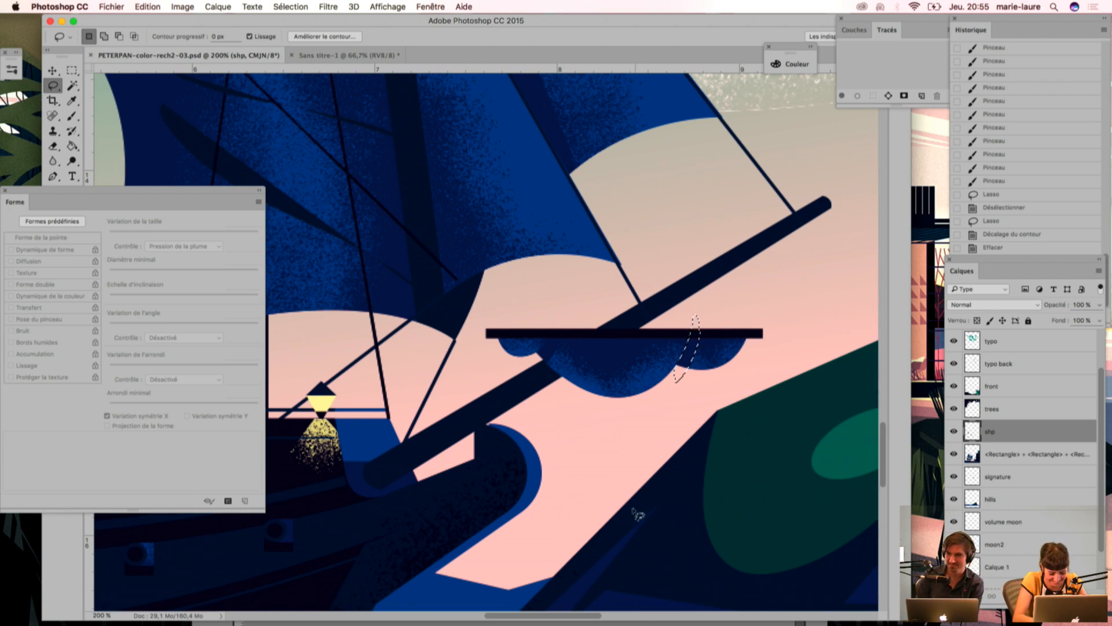
key(super+d)
Step: Select the dark navy areas around the bowsprit with the Magic Wand at tolerance 5
key(super+minus)
key(super+minus)
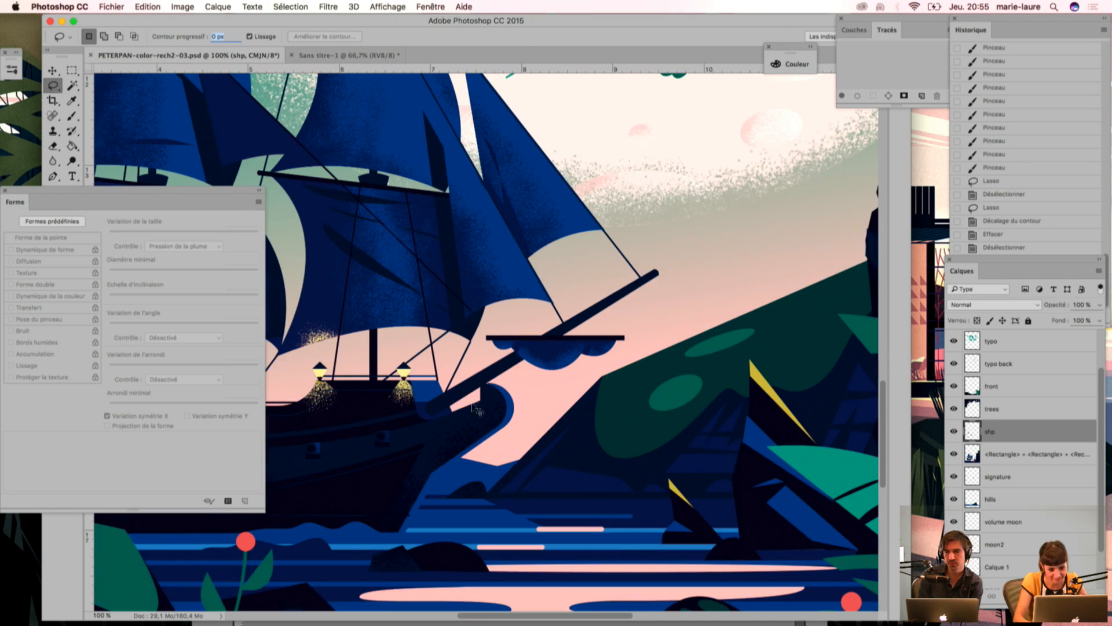
text(w)
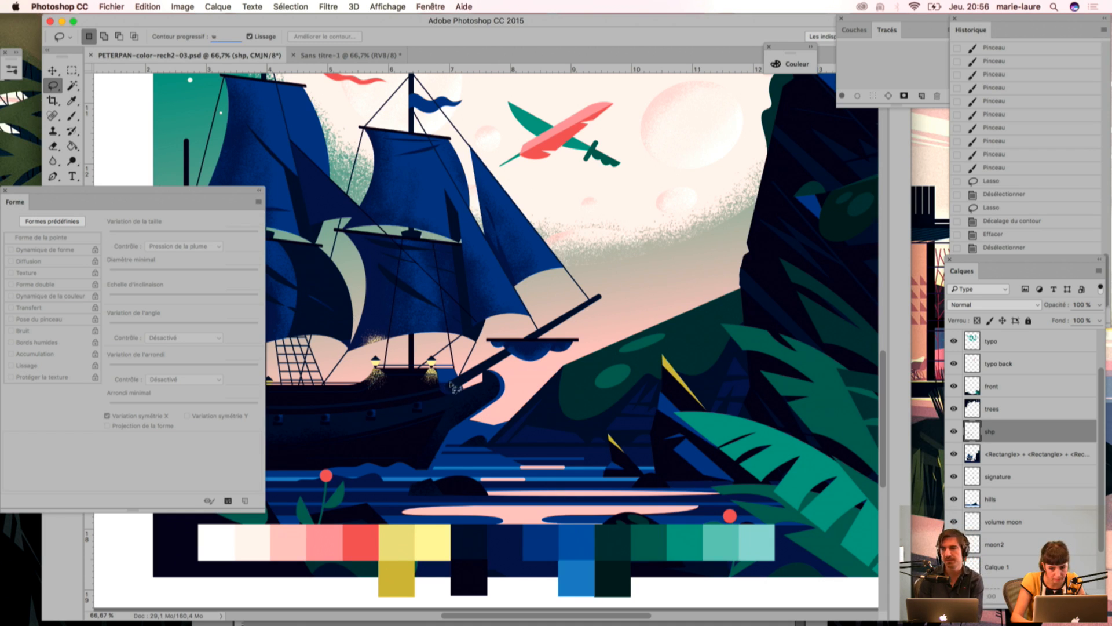
text(w)
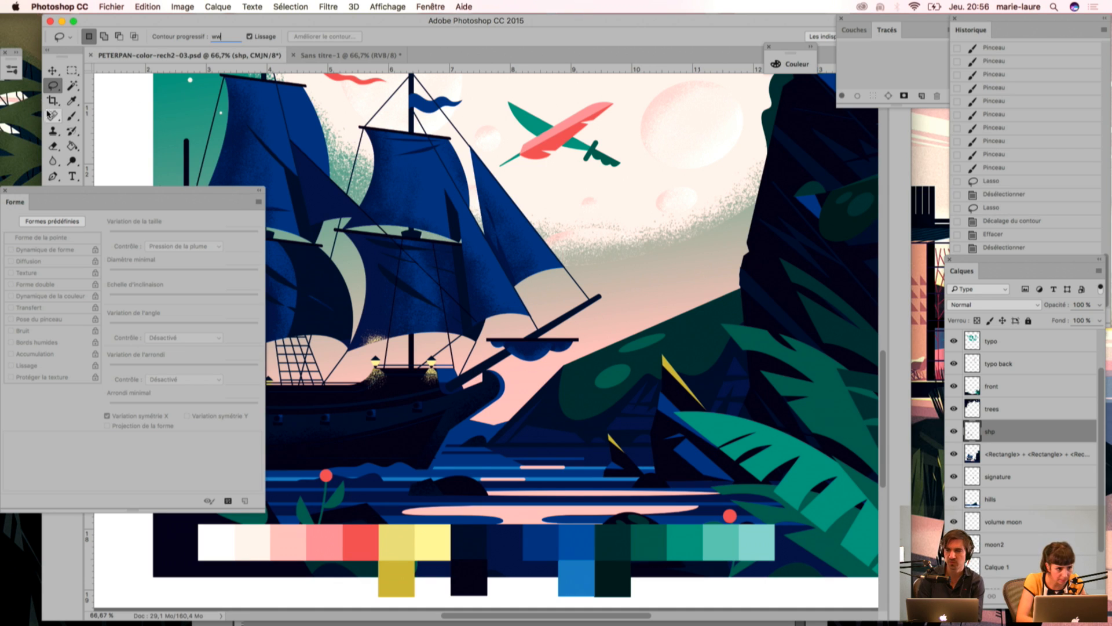
click(72, 86)
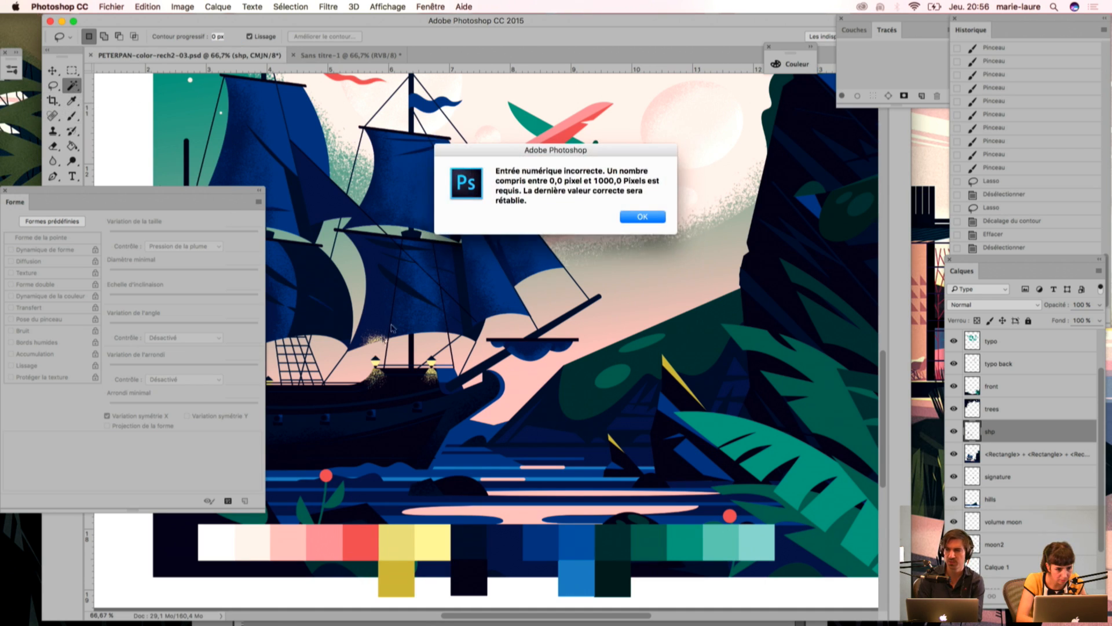
key(Return)
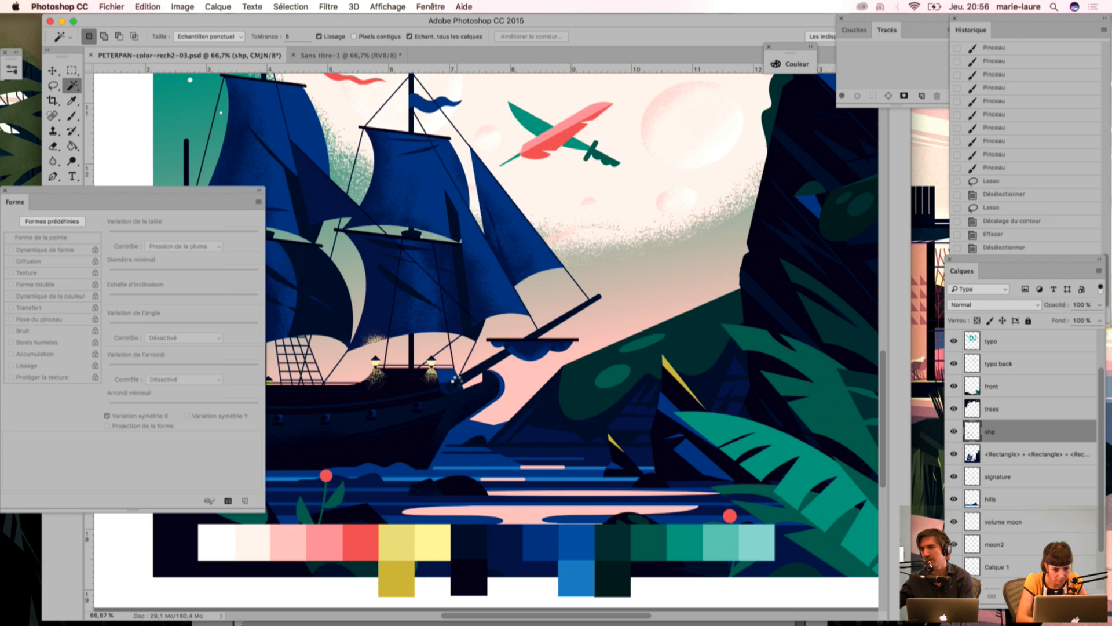
click(456, 379)
key(super+plus)
key(super+plus)
Step: Subtract the prow and hull area below the bowsprit from the selection with the Lasso
drag(421, 432, 493, 323)
key(l)
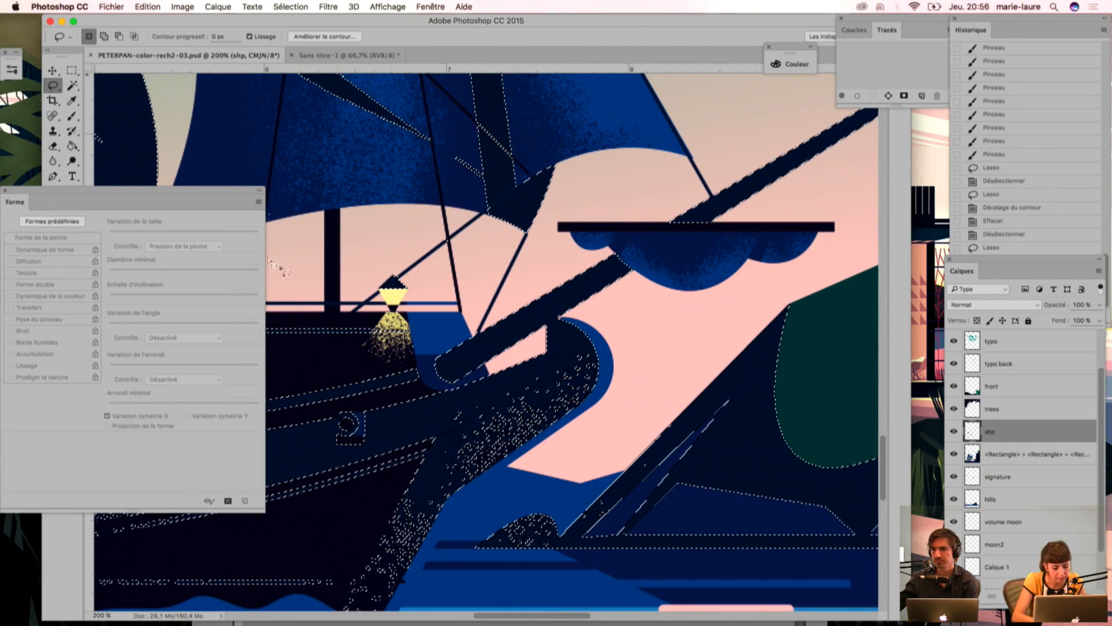
mouse_move(400, 276)
mouse_down()
mouse_move(428, 384)
mouse_move(542, 347)
mouse_move(559, 323)
mouse_move(643, 335)
mouse_move(440, 542)
mouse_move(389, 265)
mouse_move(397, 274)
mouse_up()
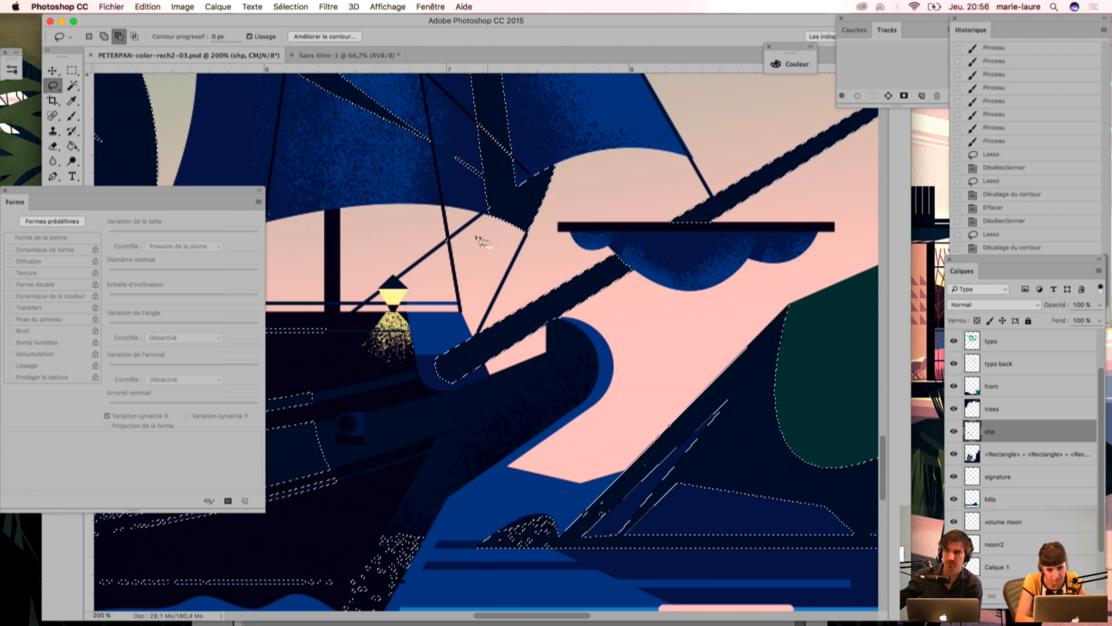
key(Delete)
drag(570, 393, 436, 450)
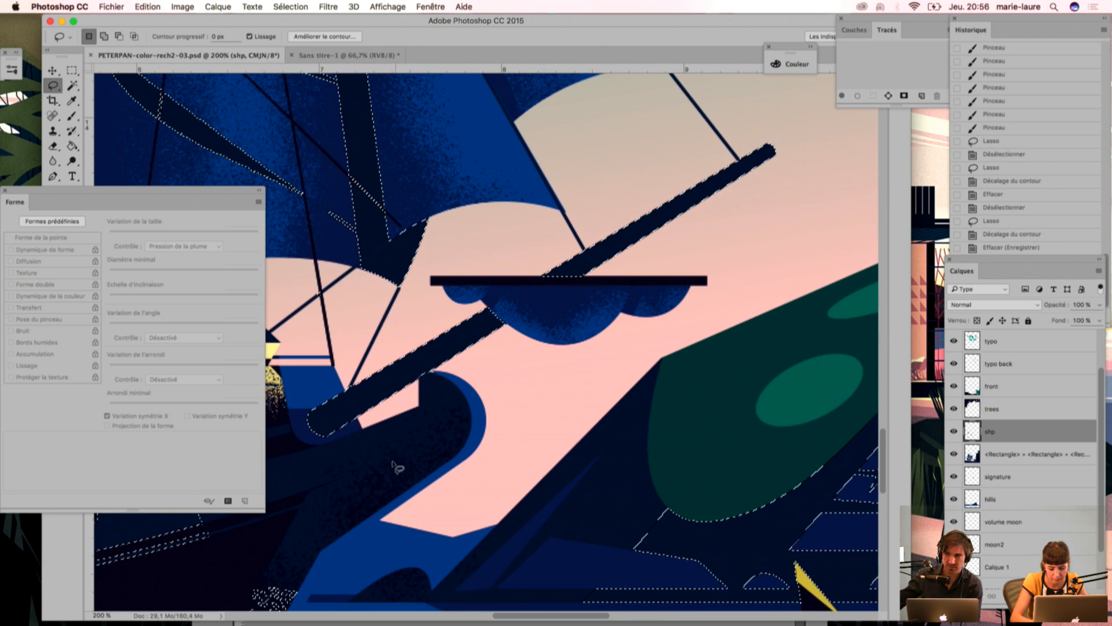
Step: Brush blue grain along the bowsprit from its base to its tip within the selection and deselect
key(i)
key(b)
drag(342, 446, 328, 463)
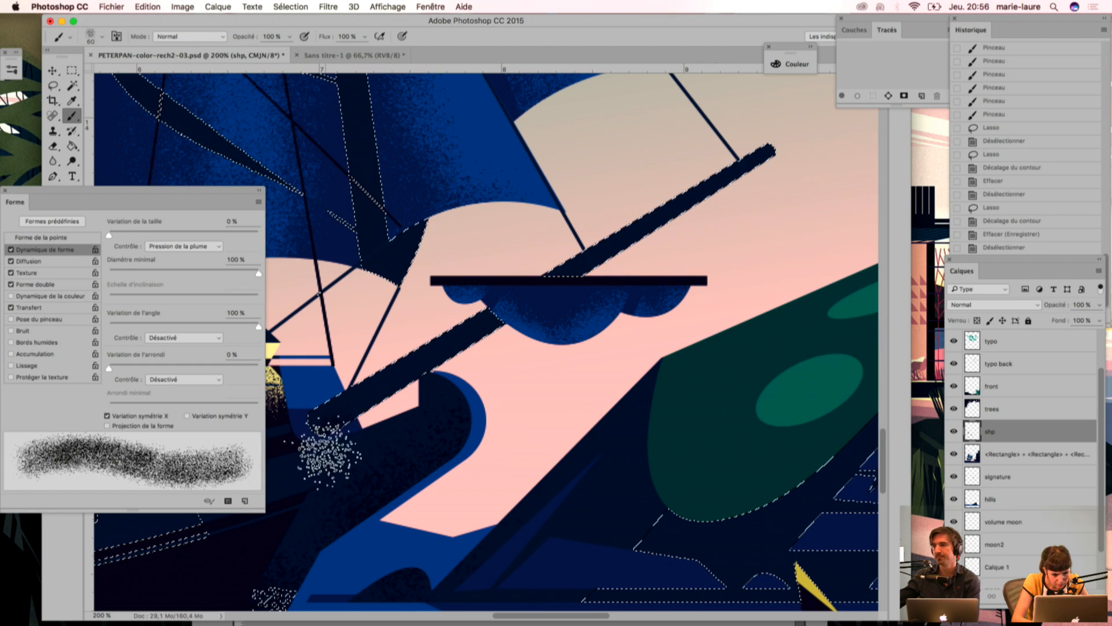
mouse_move(396, 430)
mouse_down()
mouse_move(479, 399)
mouse_move(449, 385)
mouse_move(510, 369)
mouse_up()
drag(411, 409, 548, 330)
drag(454, 388, 527, 362)
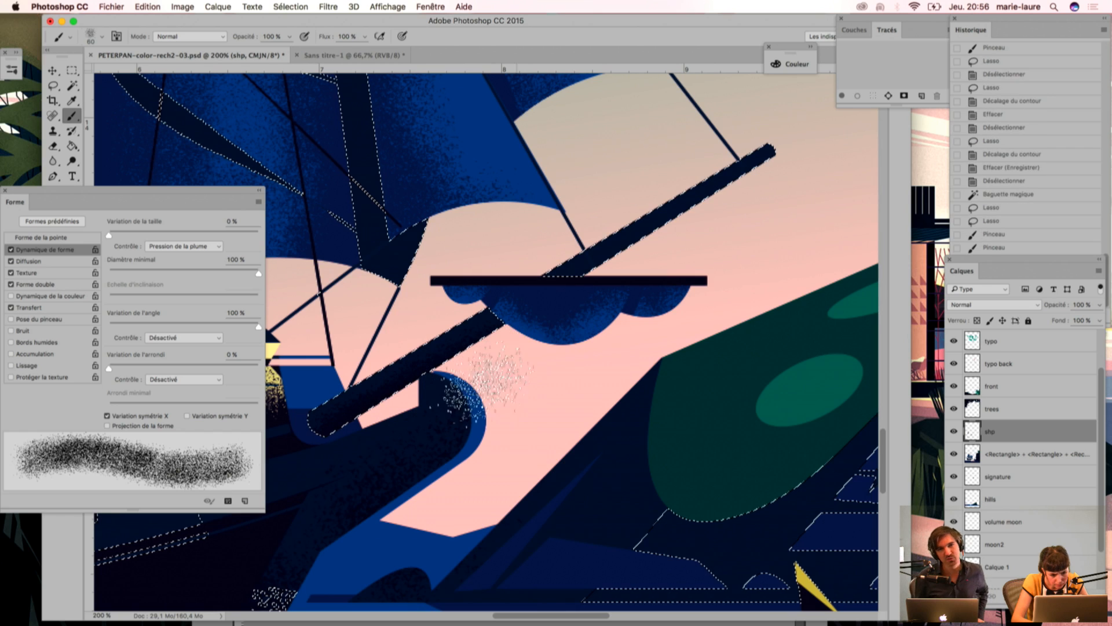
drag(299, 467, 679, 256)
drag(604, 298, 772, 199)
mouse_move(445, 429)
mouse_down()
mouse_move(515, 354)
mouse_move(432, 415)
mouse_up()
drag(494, 373, 342, 451)
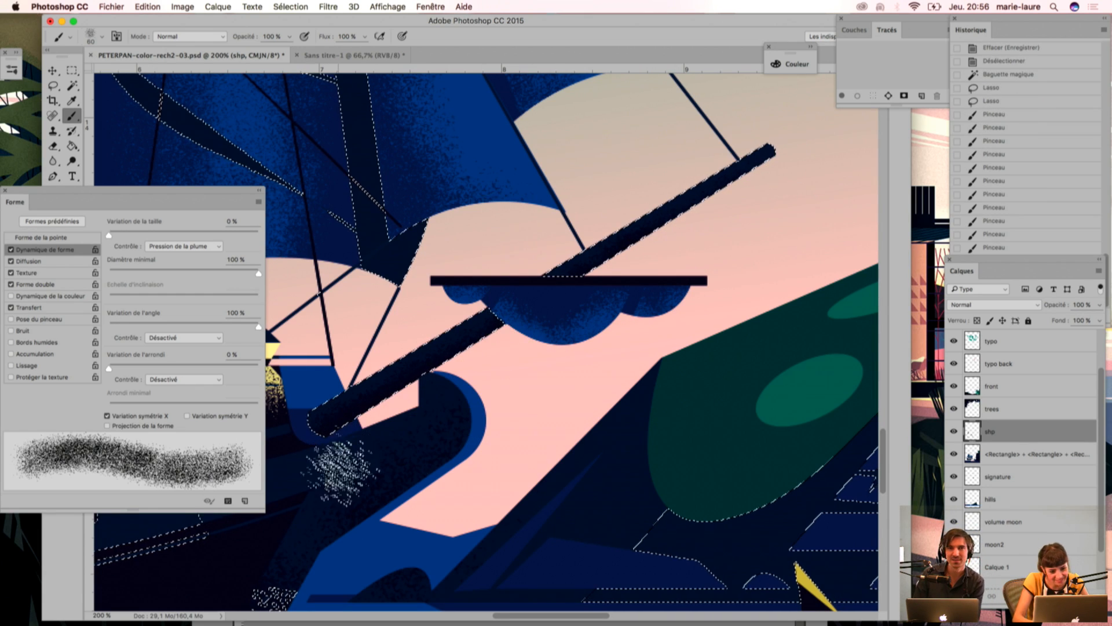
key(super+minus)
key(super+minus)
key(super+minus)
drag(361, 351, 441, 350)
drag(432, 224, 479, 334)
key(super+plus)
key(super+d)
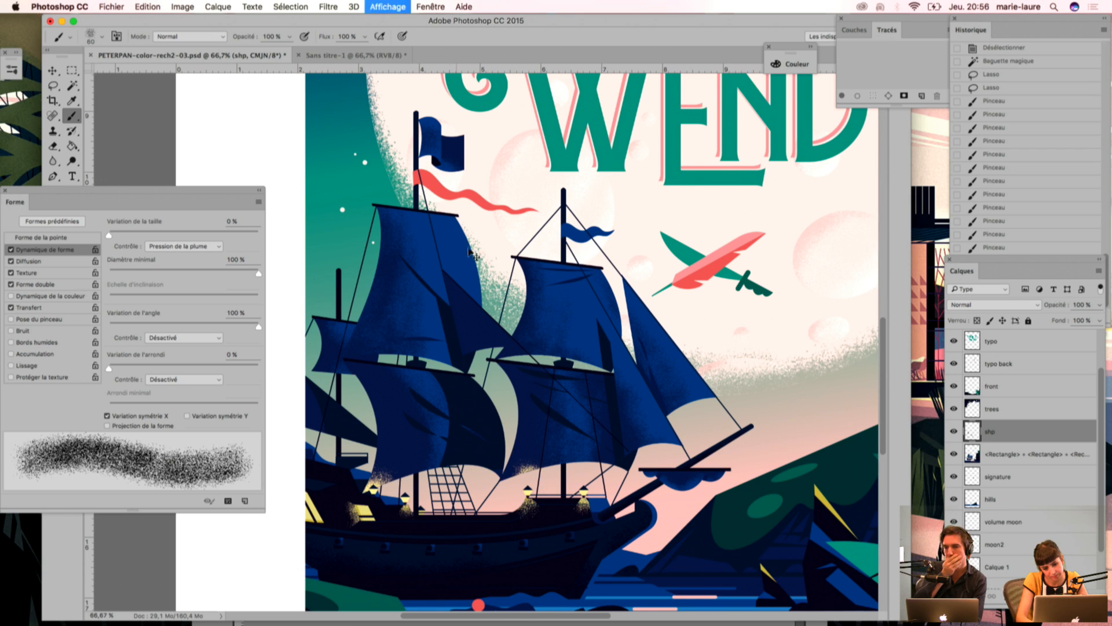
Step: Select the darkest navy areas with the Magic Wand and brush grain over the lower mainsail's shaded section and the fold above it
key(super+minus)
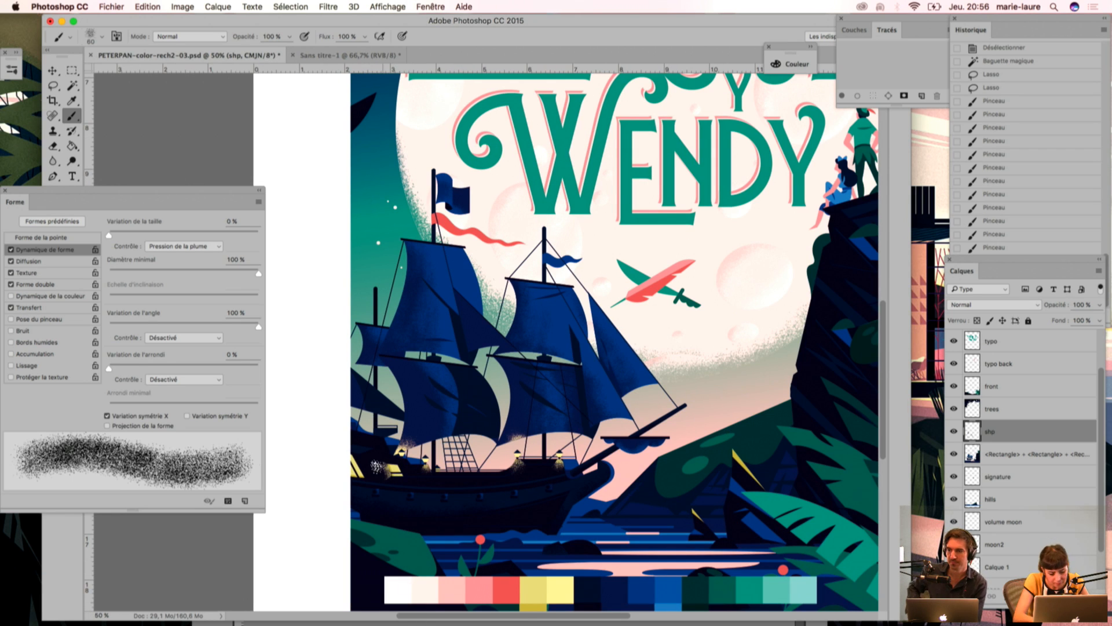
key(w)
click(390, 412)
key(super+plus)
drag(443, 435, 652, 367)
key(b)
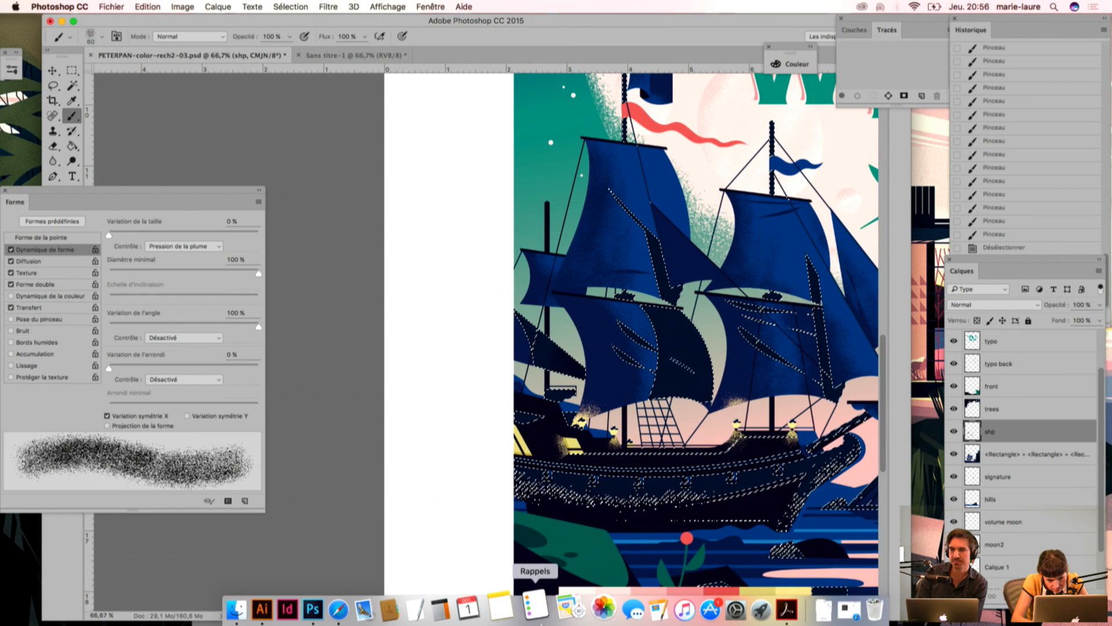
drag(672, 408, 669, 443)
click(690, 374)
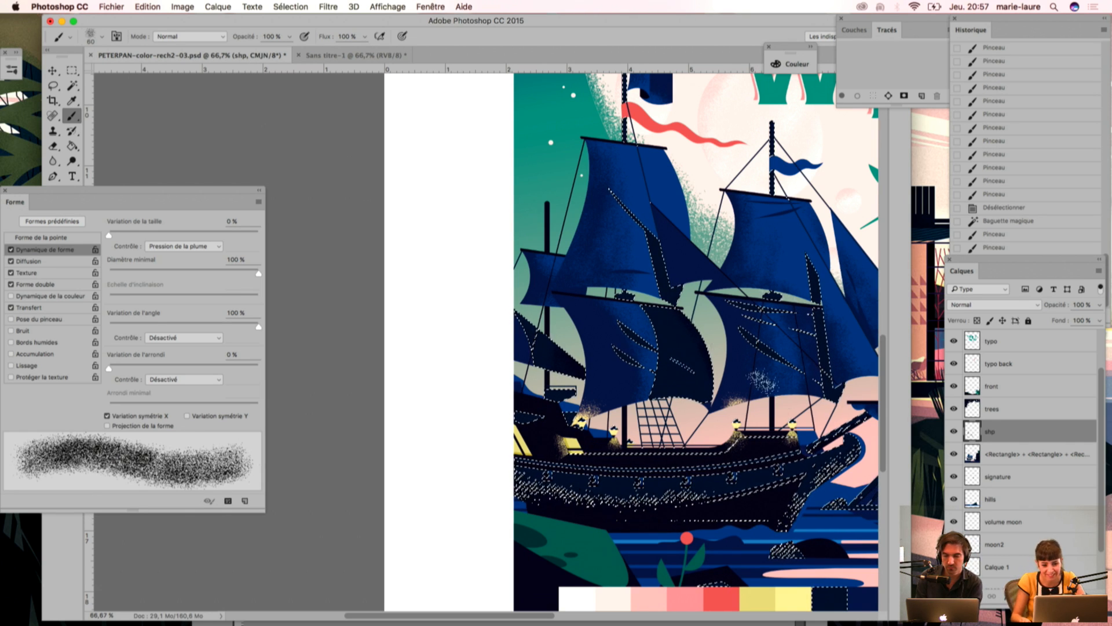
mouse_move(675, 308)
mouse_down()
mouse_move(697, 408)
mouse_move(692, 417)
mouse_move(674, 331)
mouse_move(668, 424)
mouse_move(655, 283)
mouse_up()
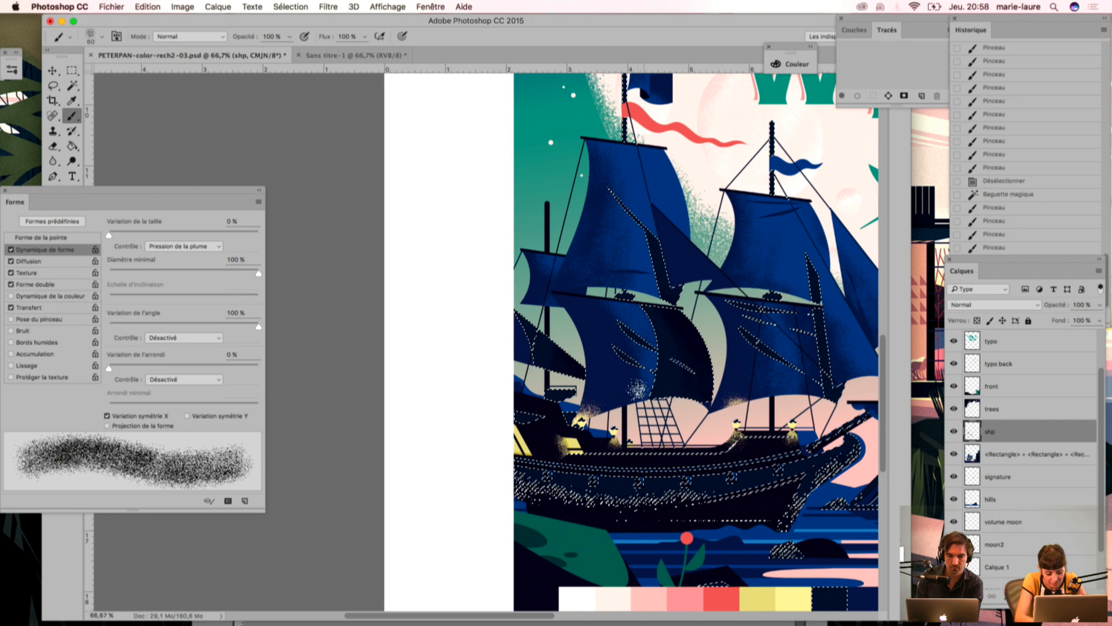
Step: Erase part of the new grain on the lower mainsail with the textured Eraser
key(e)
drag(644, 387, 649, 355)
mouse_move(645, 364)
mouse_down()
mouse_move(646, 345)
mouse_move(512, 357)
mouse_up()
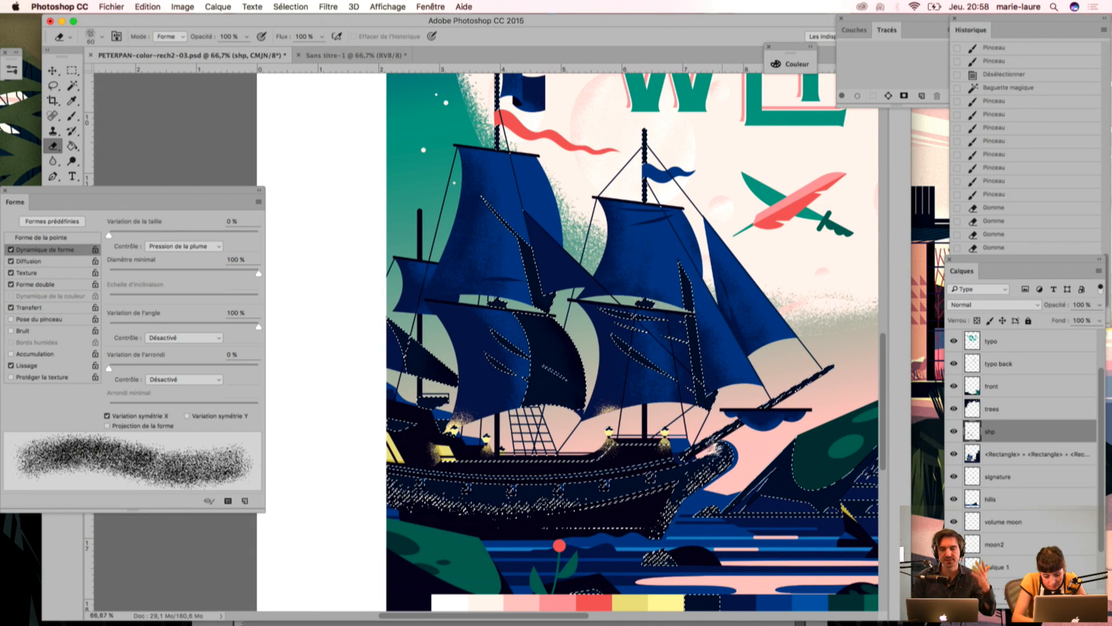
Step: Brush grain down the foremast sail's long dark fold within the selection and deselect
key(b)
drag(708, 380, 708, 337)
mouse_move(693, 249)
mouse_down()
mouse_move(711, 365)
mouse_move(702, 422)
mouse_up()
drag(703, 349, 702, 414)
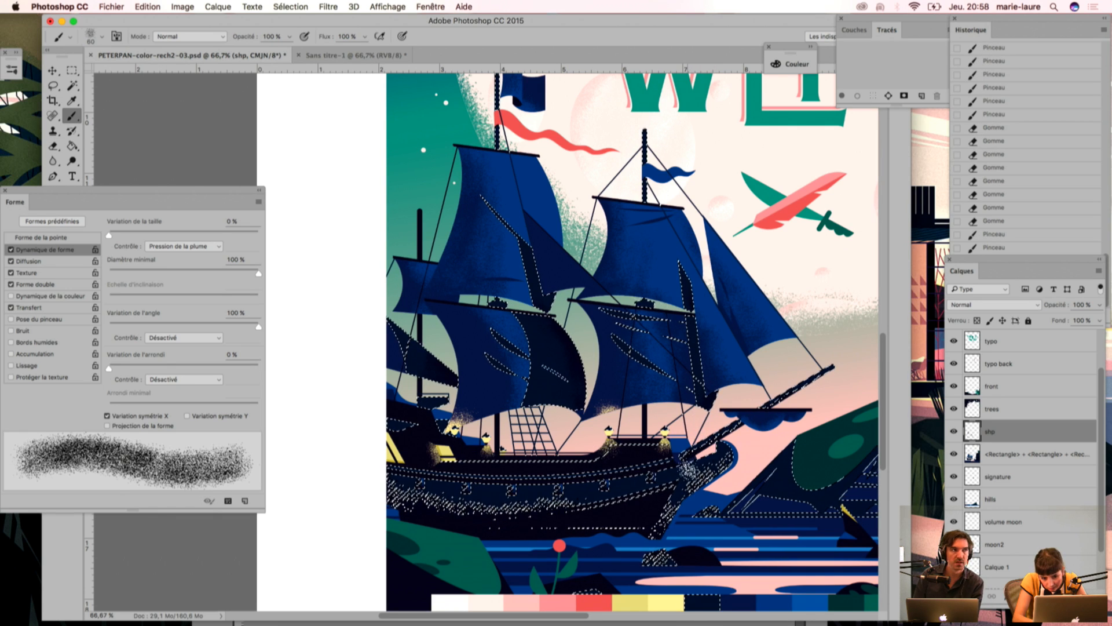
key(super+d)
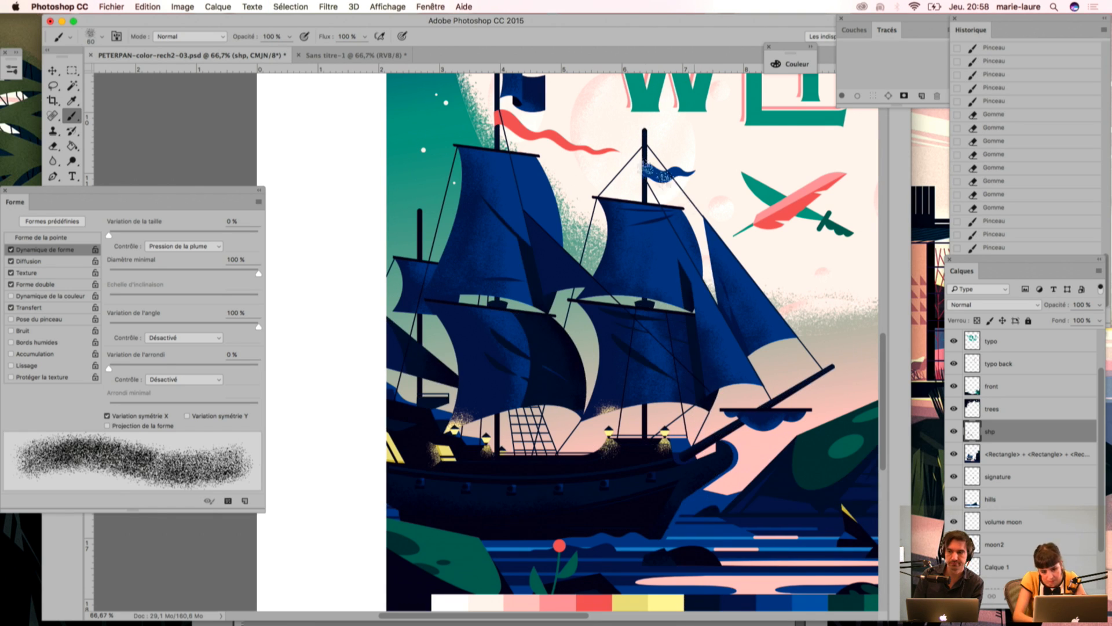
Step: Select the red pennant on the mainmast with the Magic Wand, brush grain over its waves and deselect
drag(520, 193, 521, 259)
key(w)
click(523, 195)
key(i)
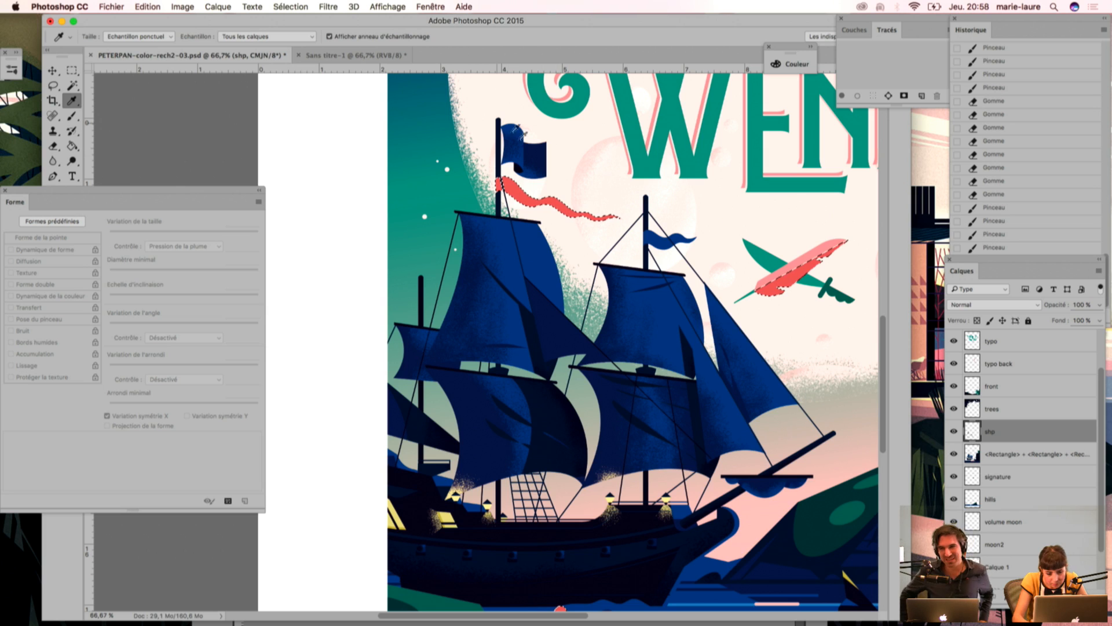
key(b)
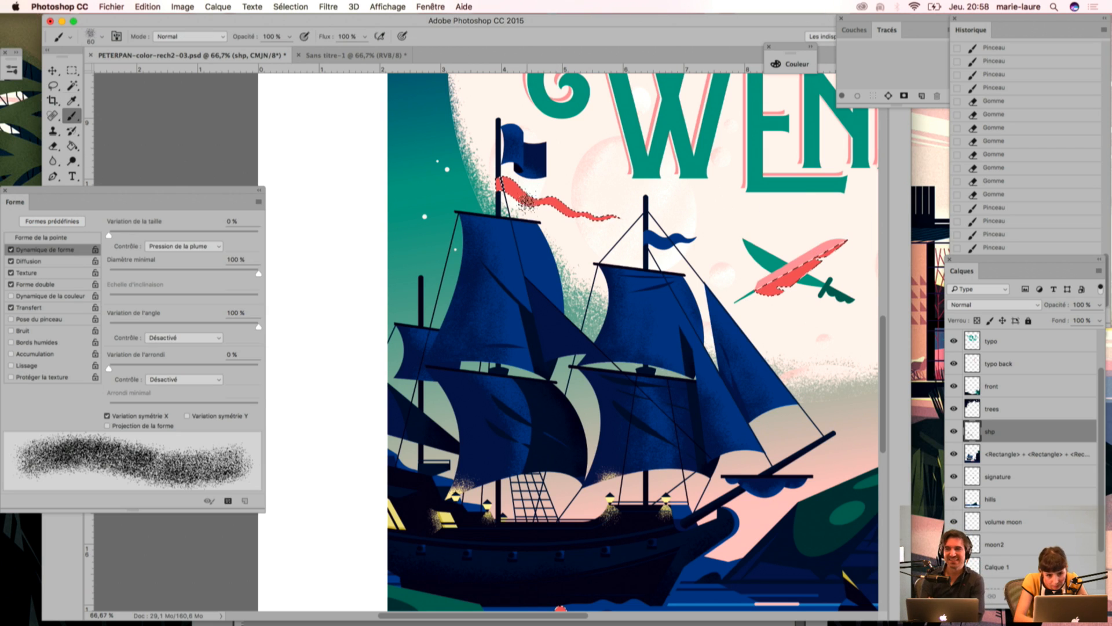
mouse_move(577, 195)
mouse_down()
mouse_move(573, 212)
mouse_move(597, 222)
mouse_up()
drag(490, 191, 498, 194)
key(super+d)
Step: Select the ship's mid-blue areas with the Magic Wand, brush grain on the foremast's small flag and upper sail, and deselect
key(w)
click(638, 271)
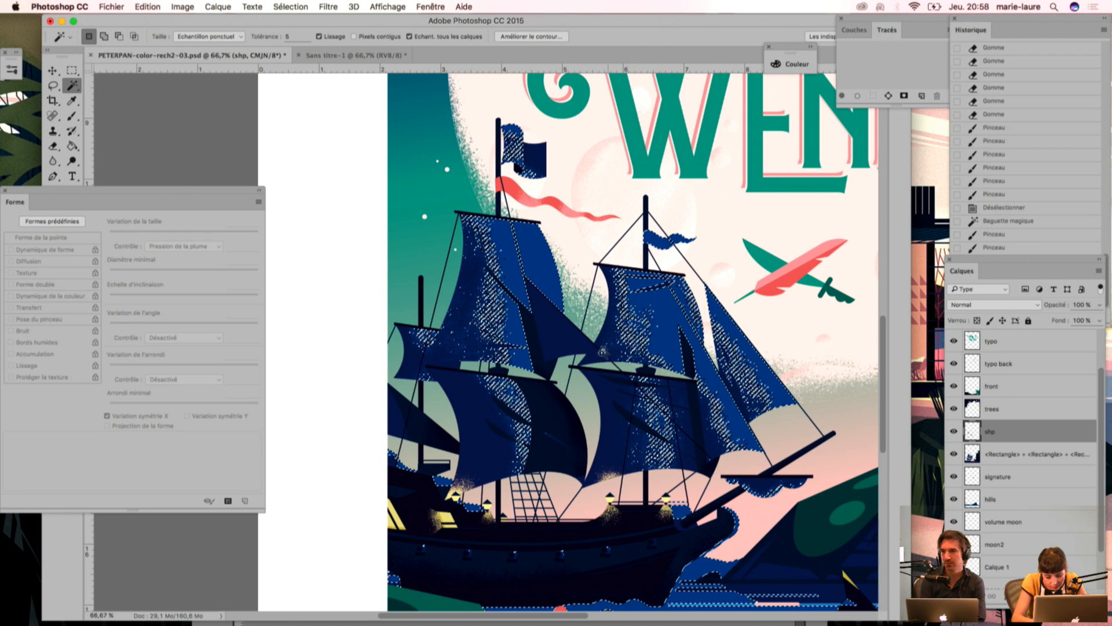
key(i)
key(b)
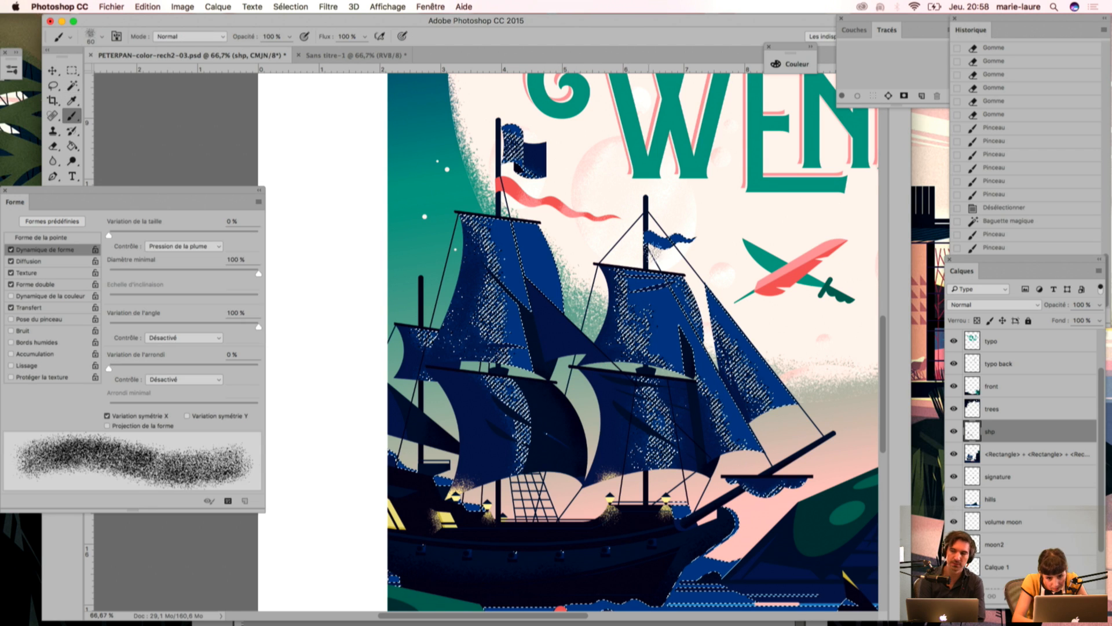
drag(653, 233, 663, 244)
drag(664, 302, 667, 325)
drag(696, 251, 690, 290)
key(super+d)
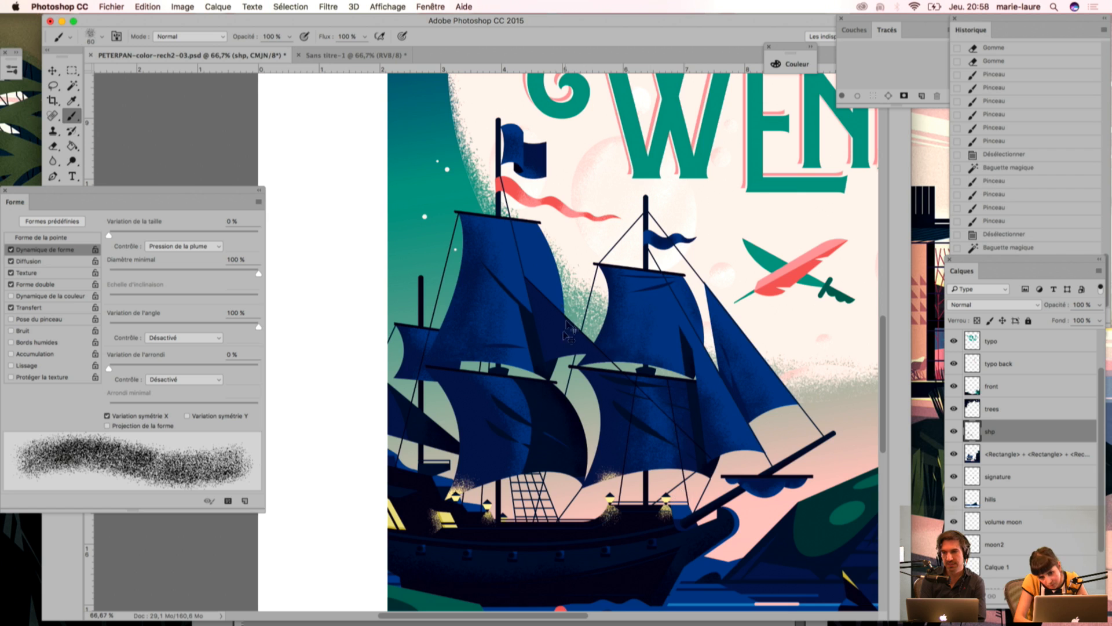
Step: Try to select the ship's dark navy areas with the Magic Wand while the shp grain layer is visible
key(super+minus)
key(super+minus)
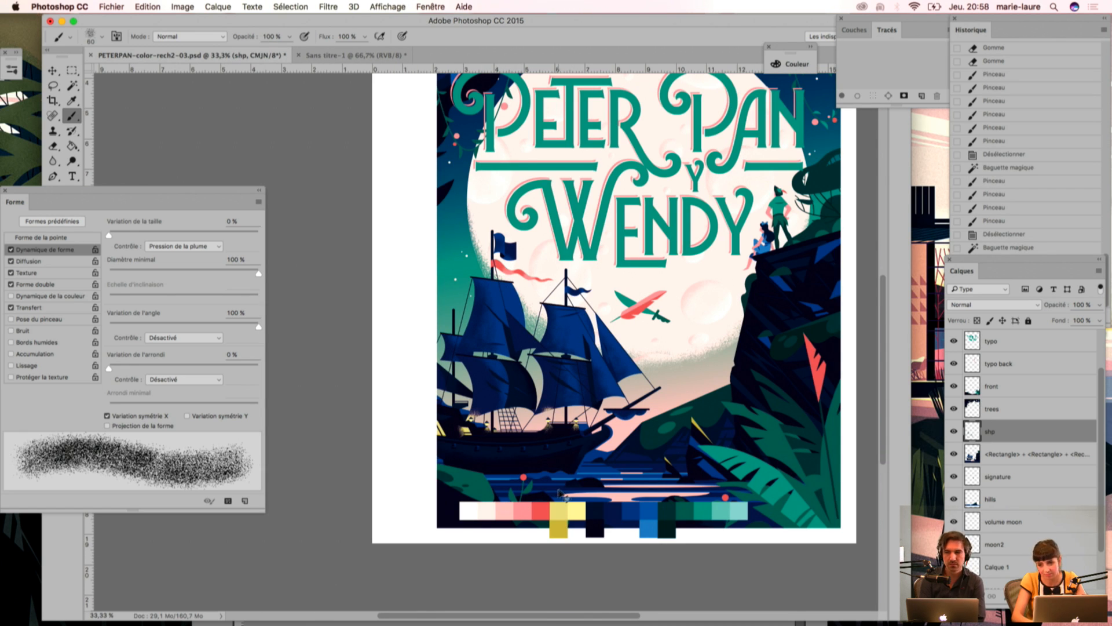
key(super+plus)
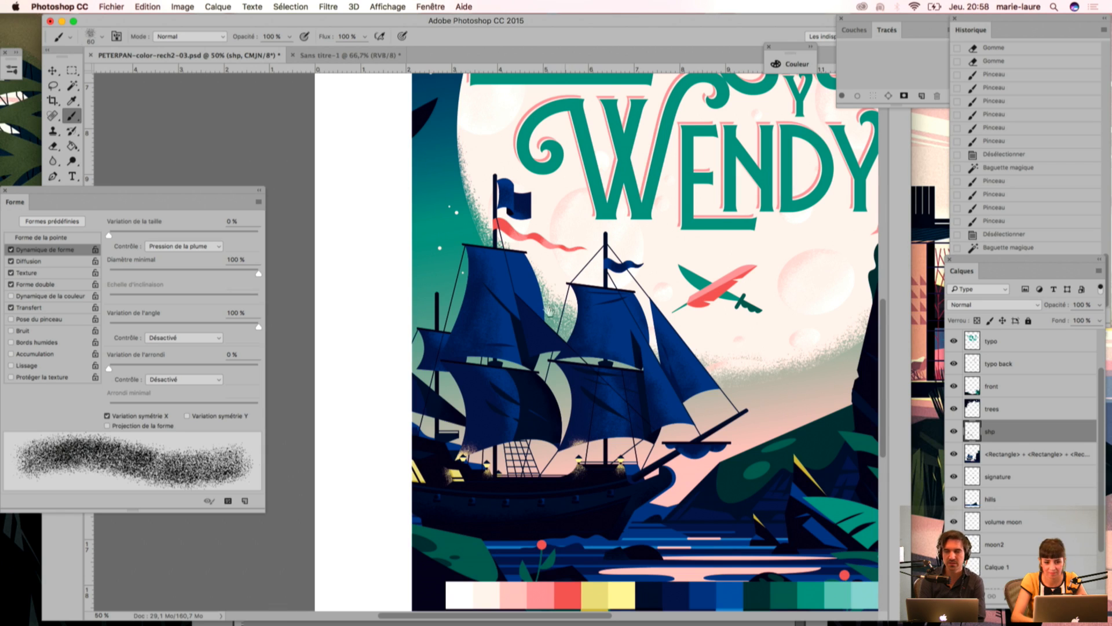
scroll(450, 478, down, 3)
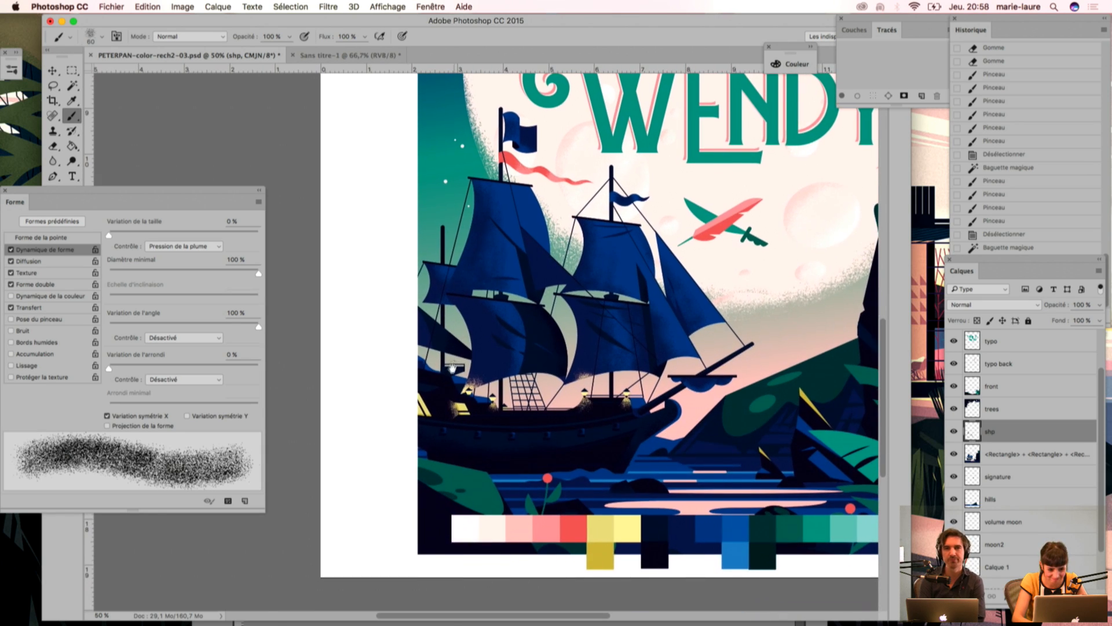
key(w)
click(448, 371)
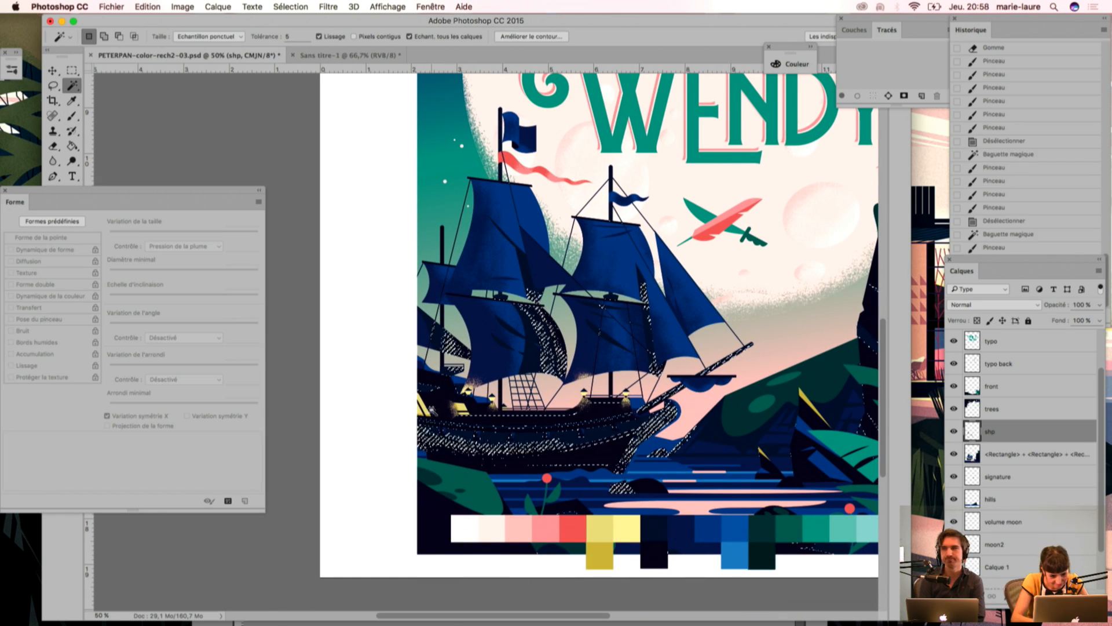
key(super+plus)
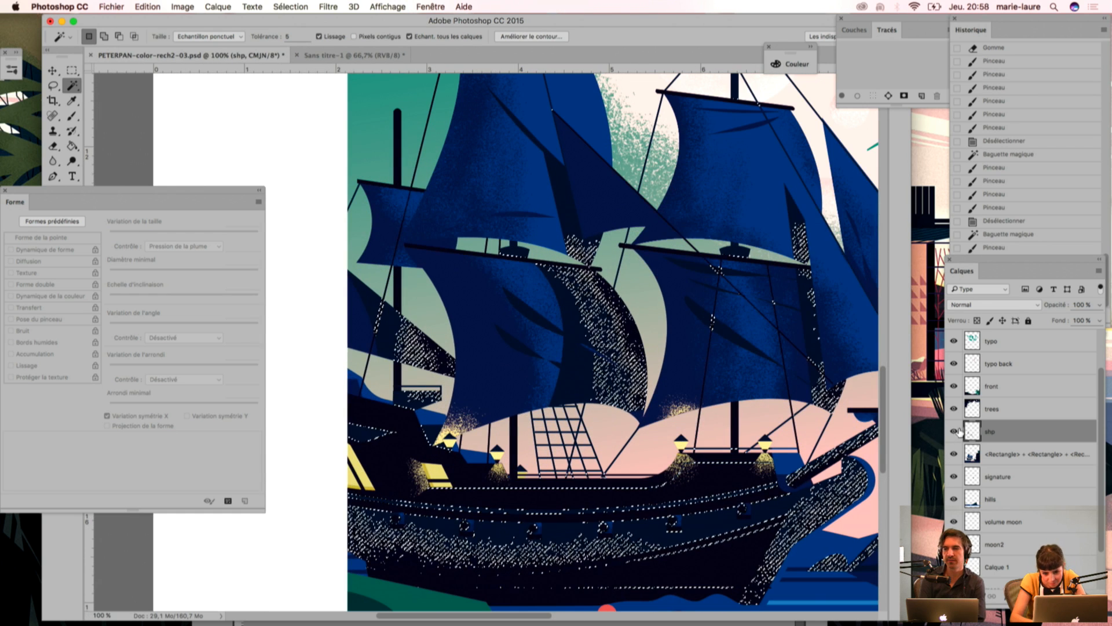
Step: Hide the shp layer, deselect, and select the ship's dark navy hull and sail shadows with the Magic Wand for brushing
click(954, 431)
key(super+d)
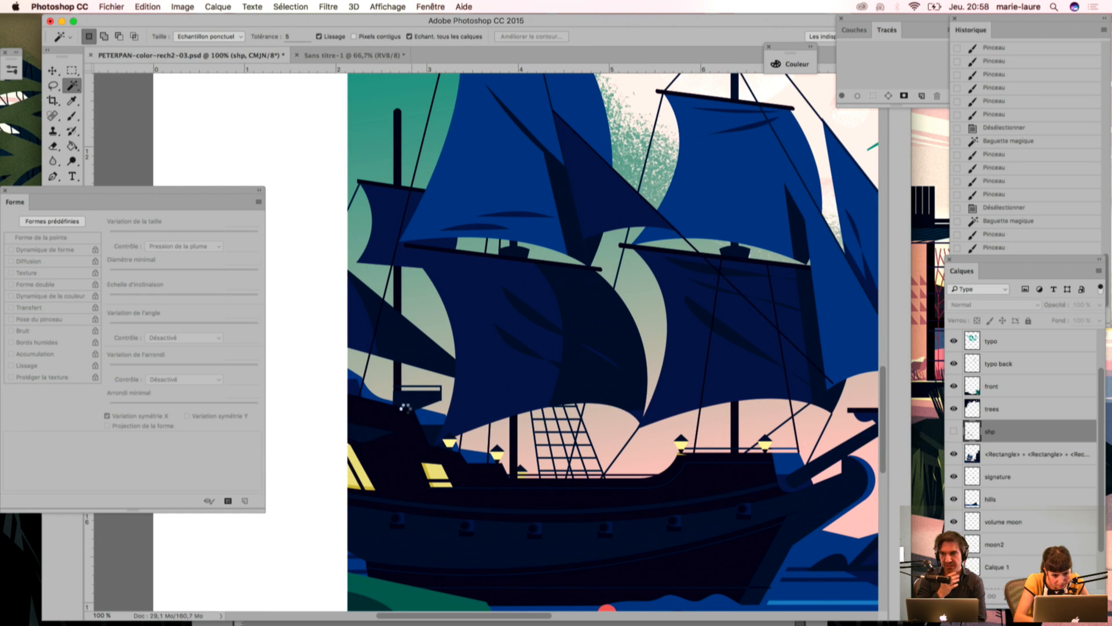
click(405, 407)
key(i)
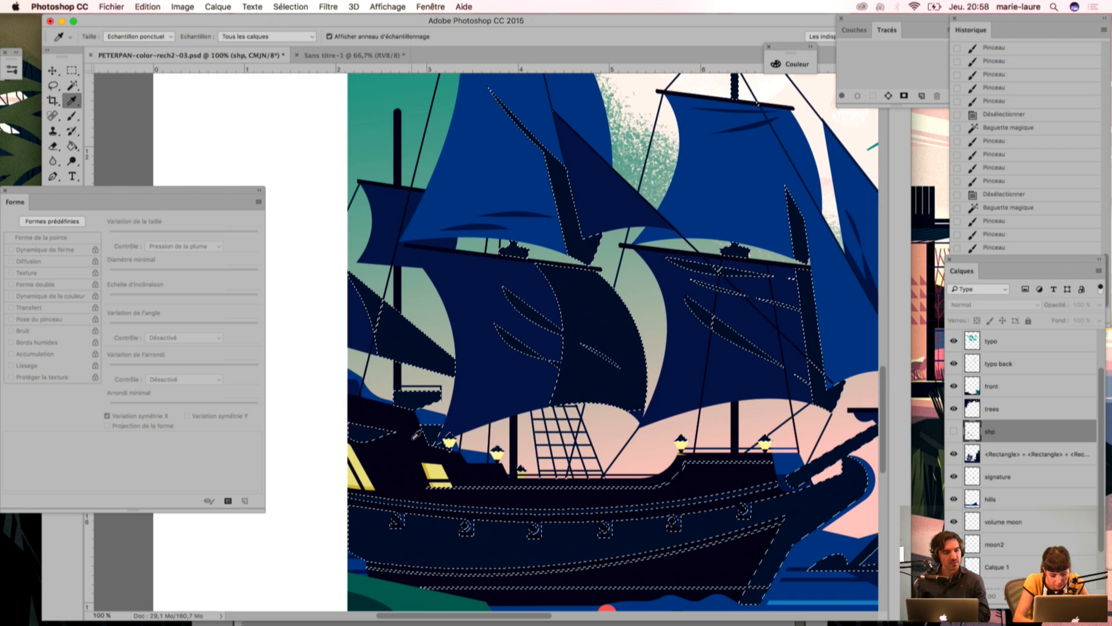
key(b)
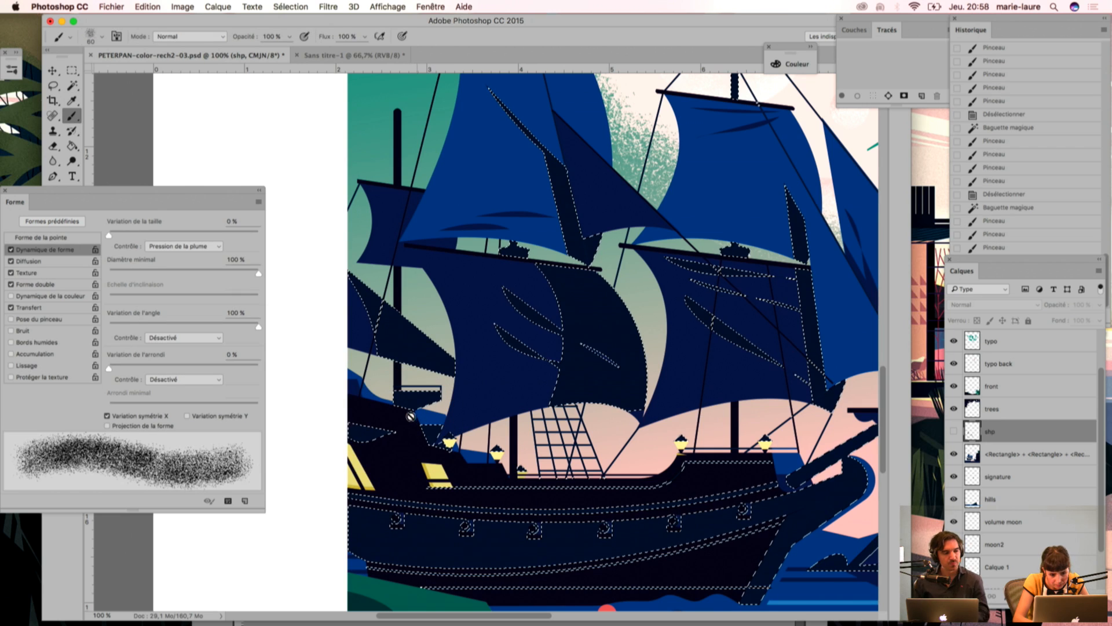
click(1015, 454)
mouse_move(424, 414)
mouse_down()
mouse_move(404, 427)
mouse_move(437, 411)
mouse_move(382, 452)
mouse_up()
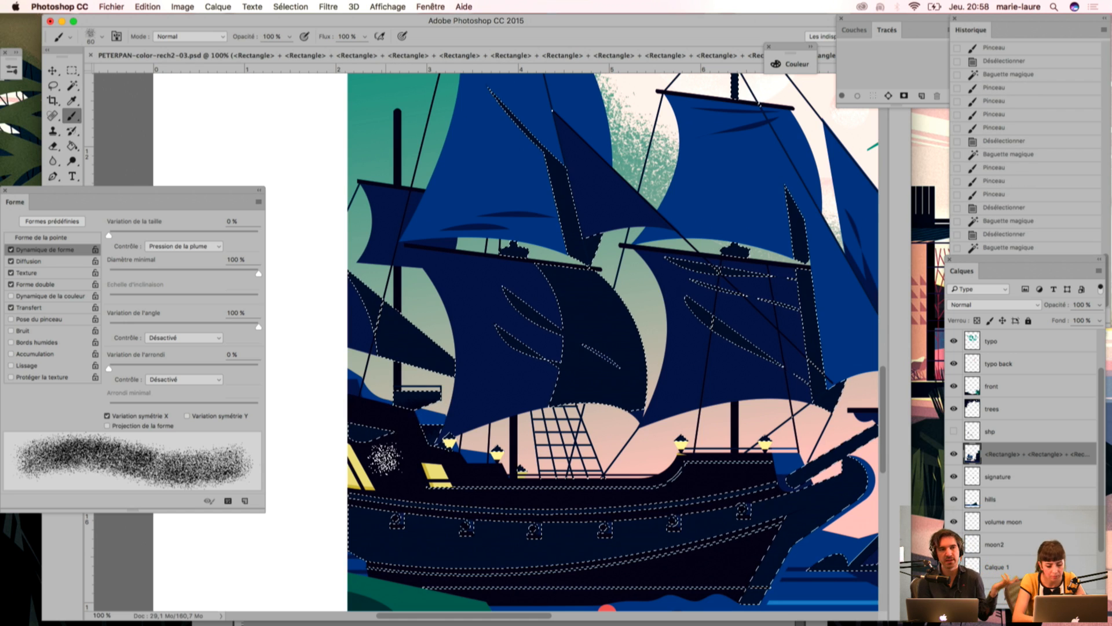
drag(502, 494, 521, 486)
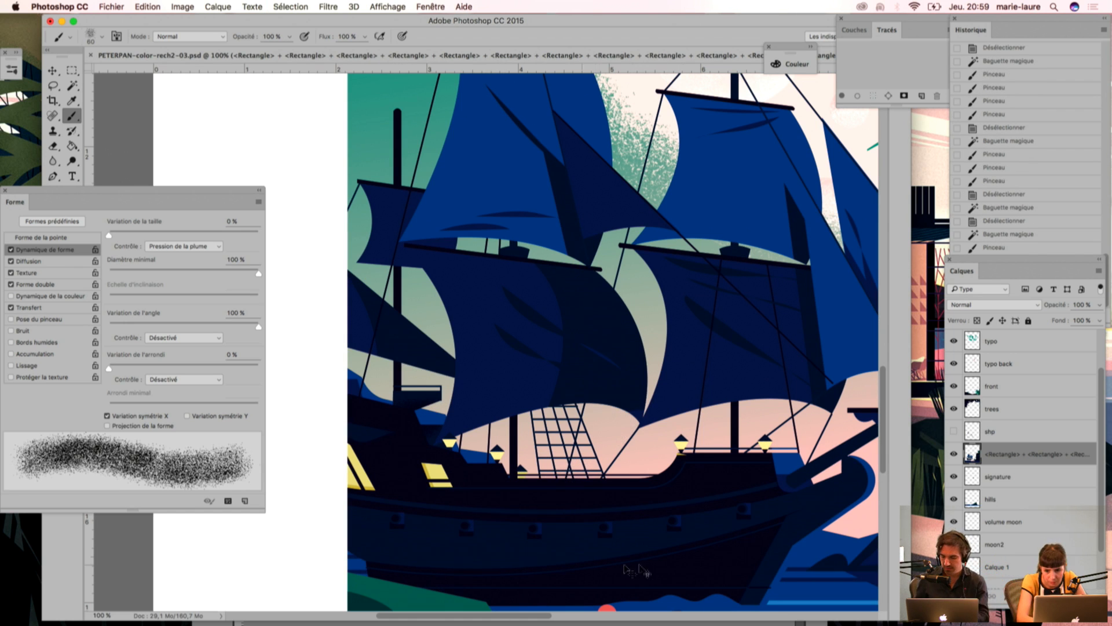
key(super+alt+z)
key(super+alt+z)
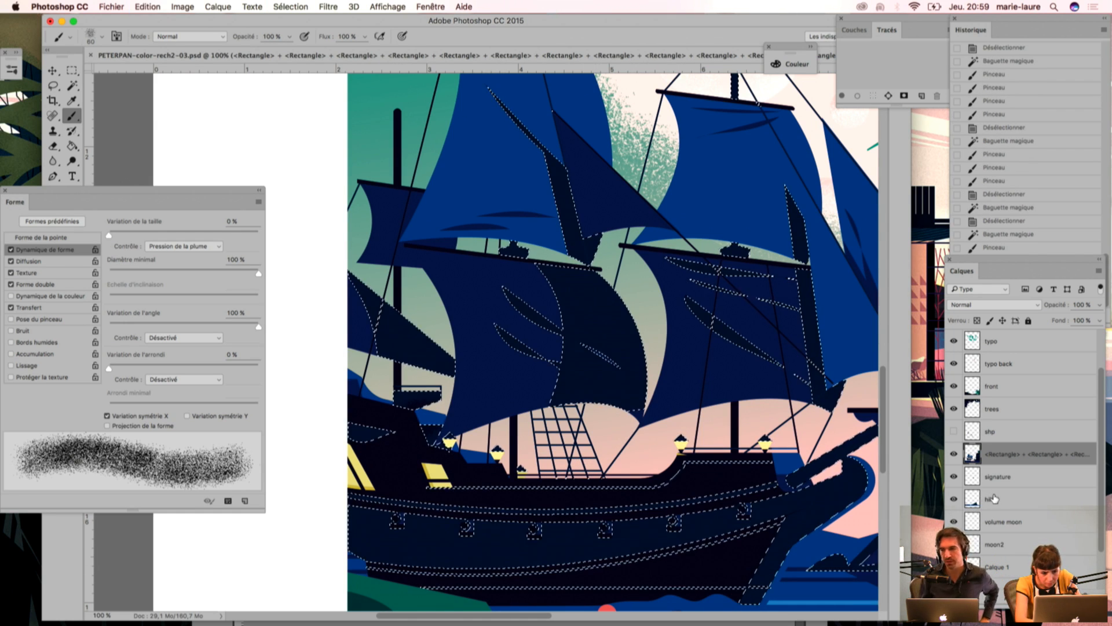
key(super+alt+z)
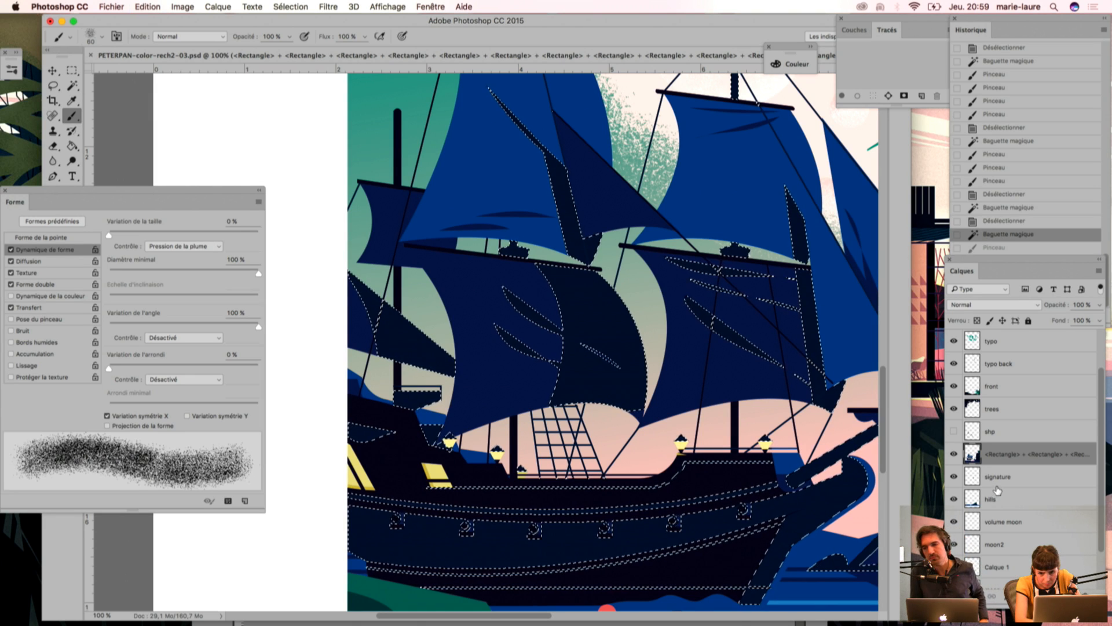
Step: Activate and show the shp layer, brush dark grain on the hull and lower mainsail shadow within the selection, and deselect
click(988, 431)
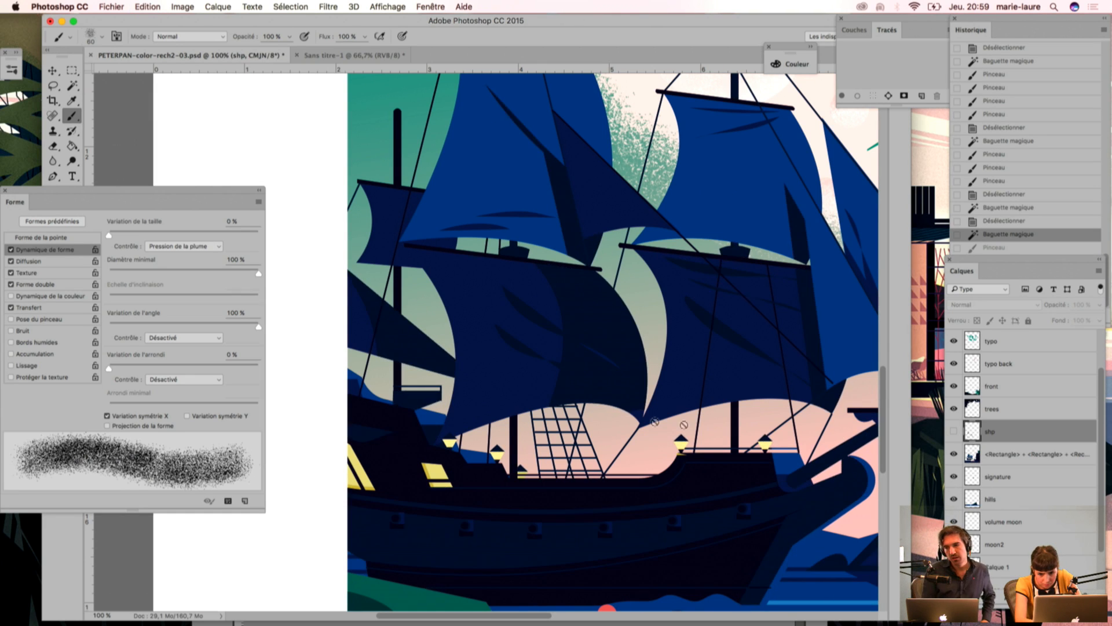
click(953, 431)
key(super+d)
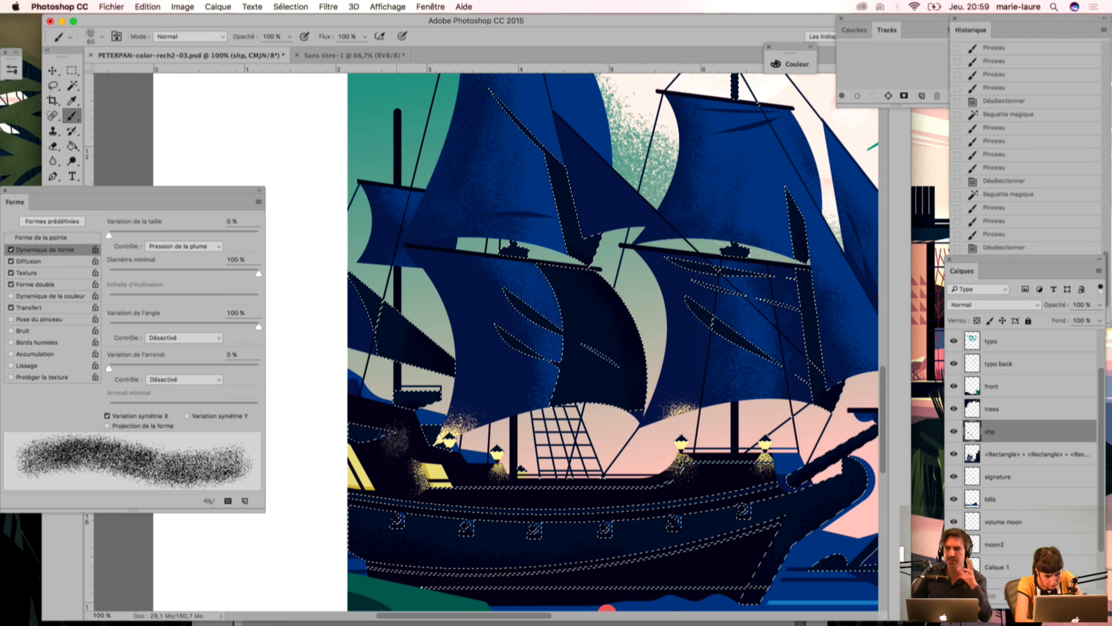
key(super+d)
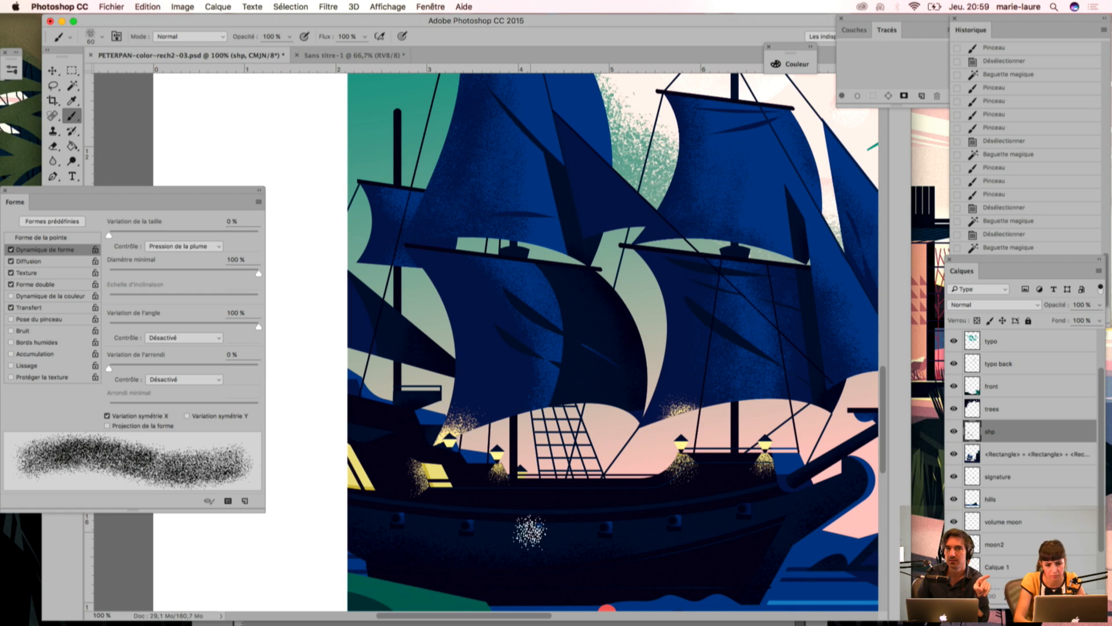
Step: Select the ship's mid-blue sail areas with the Magic Wand while the shp layer is hidden, and show that layer again
key(super+minus)
drag(480, 242, 506, 294)
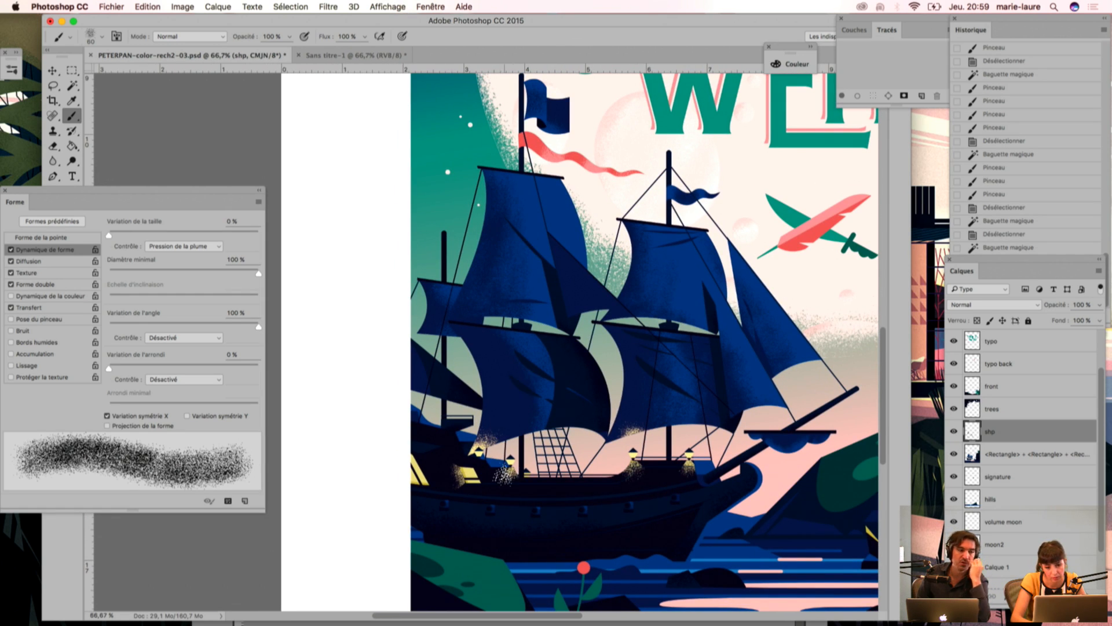
key(super+minus)
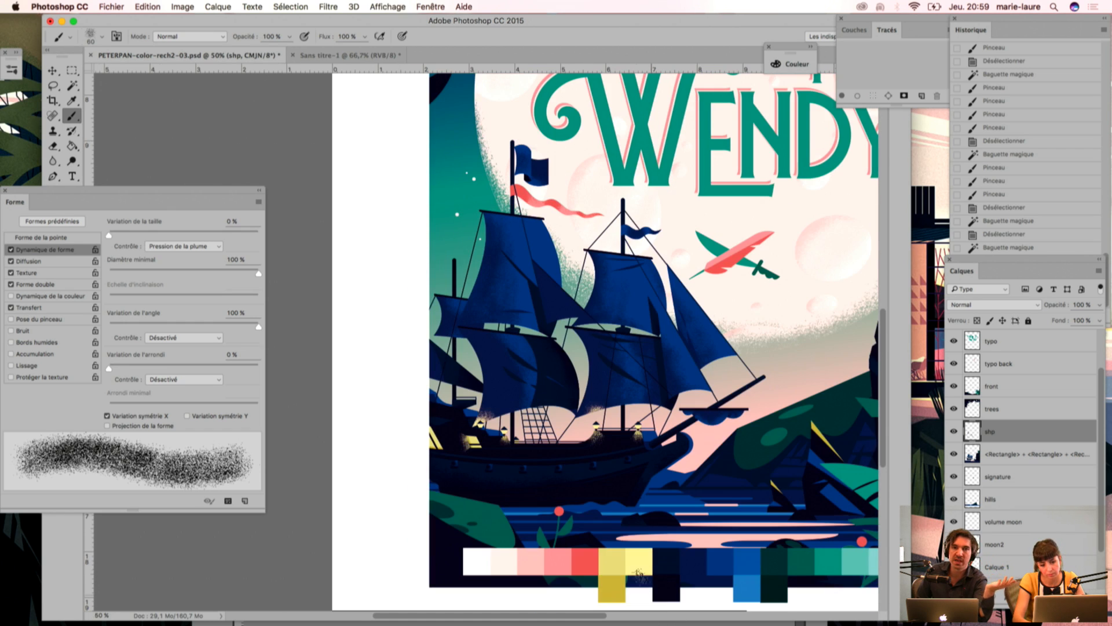
key(super+minus)
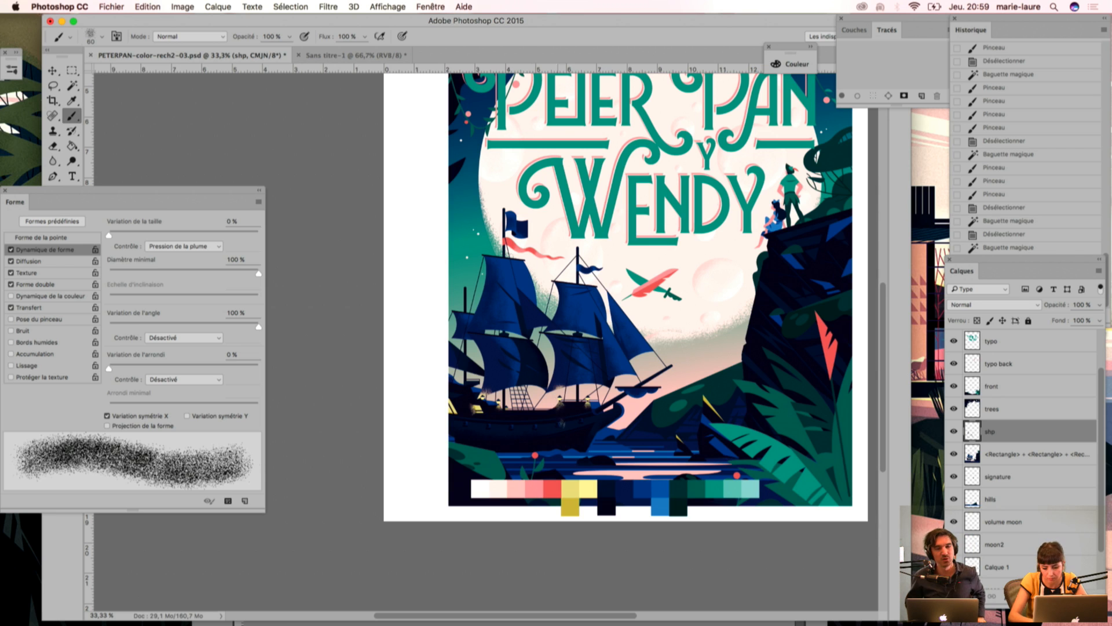
key(super+plus)
key(super+plus)
key(super+plus)
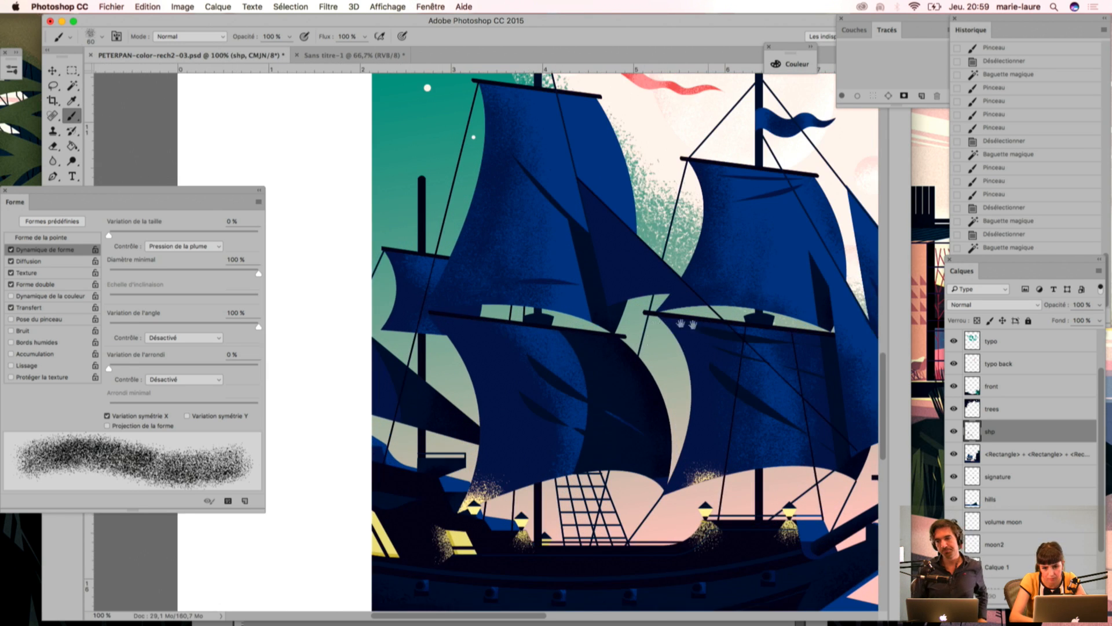
drag(703, 326, 422, 330)
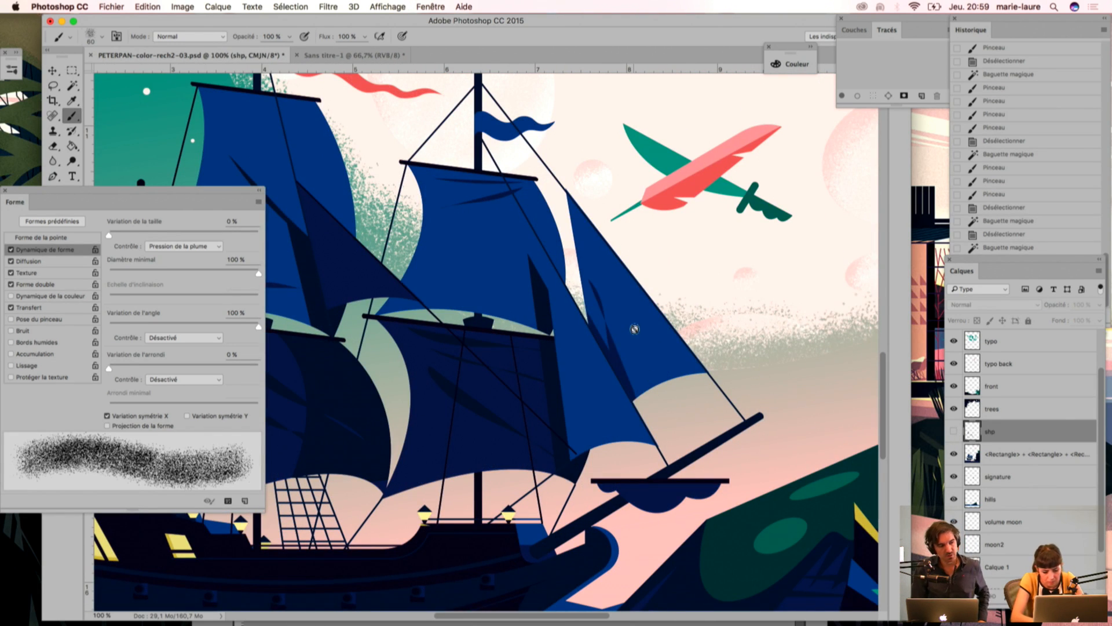
key(w)
click(630, 306)
click(954, 431)
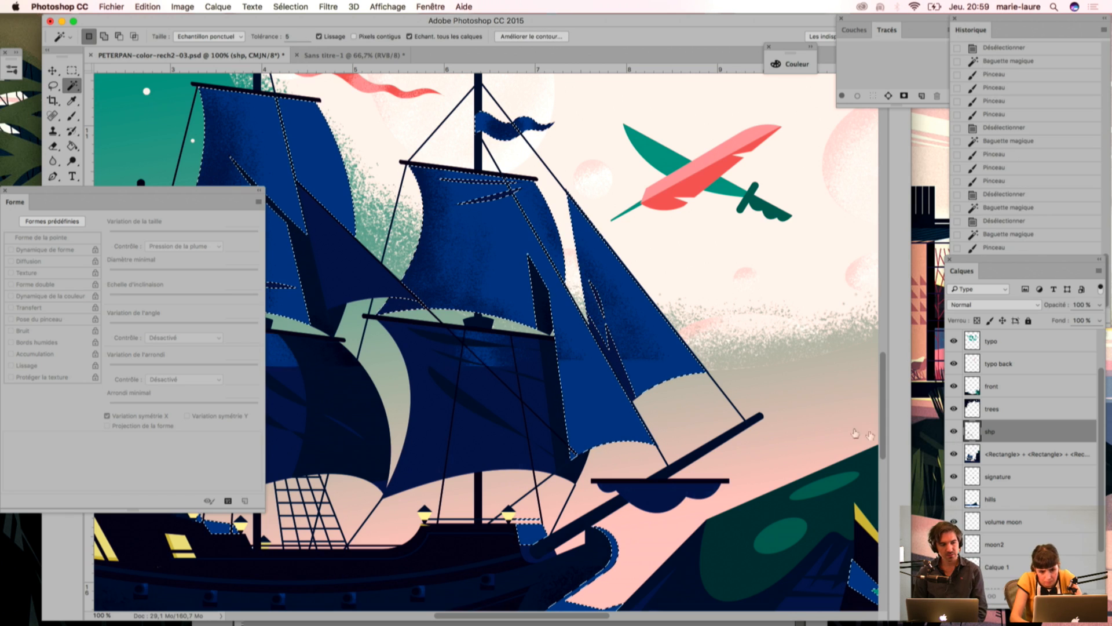
Step: Erase part of the grain on the foremost sails within the selection with the textured Eraser, deselect, and save the document
key(e)
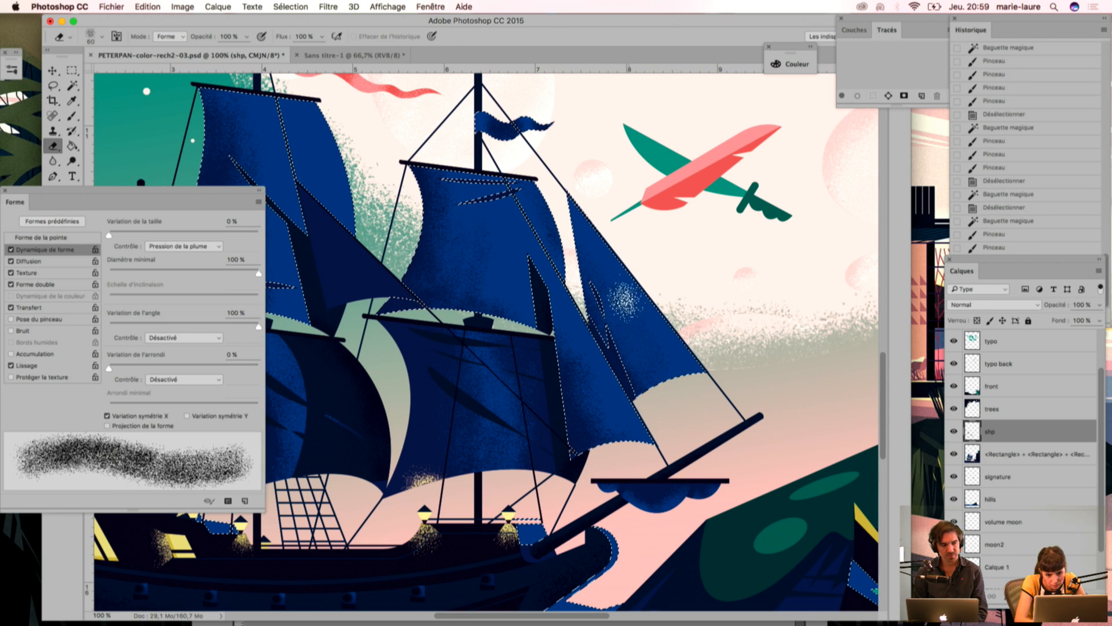
drag(545, 196, 560, 319)
key(super+minus)
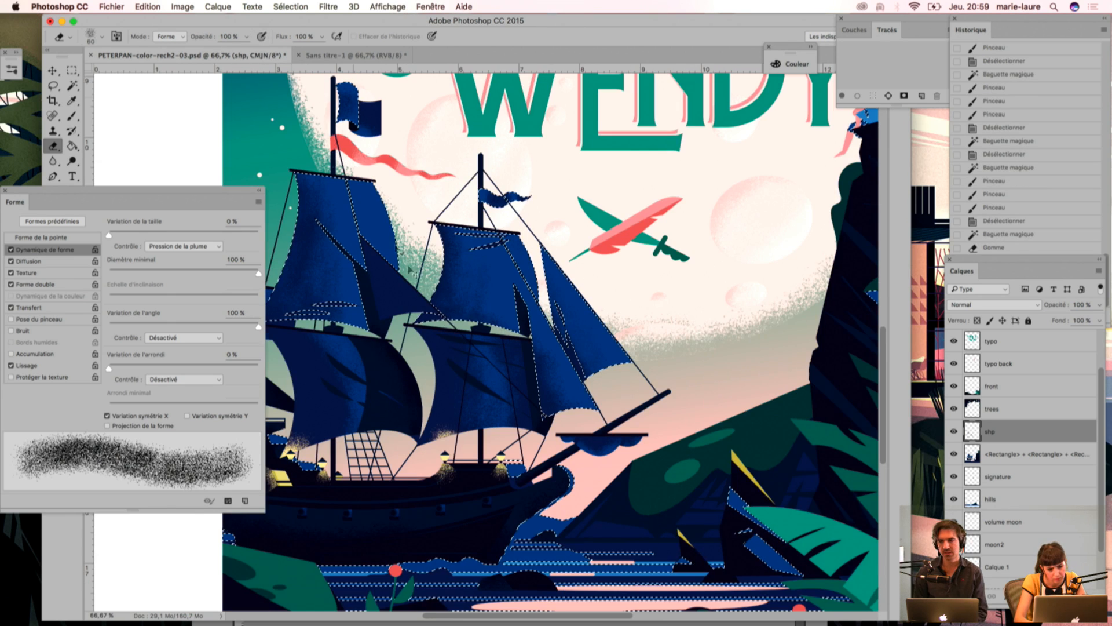
drag(429, 456, 474, 439)
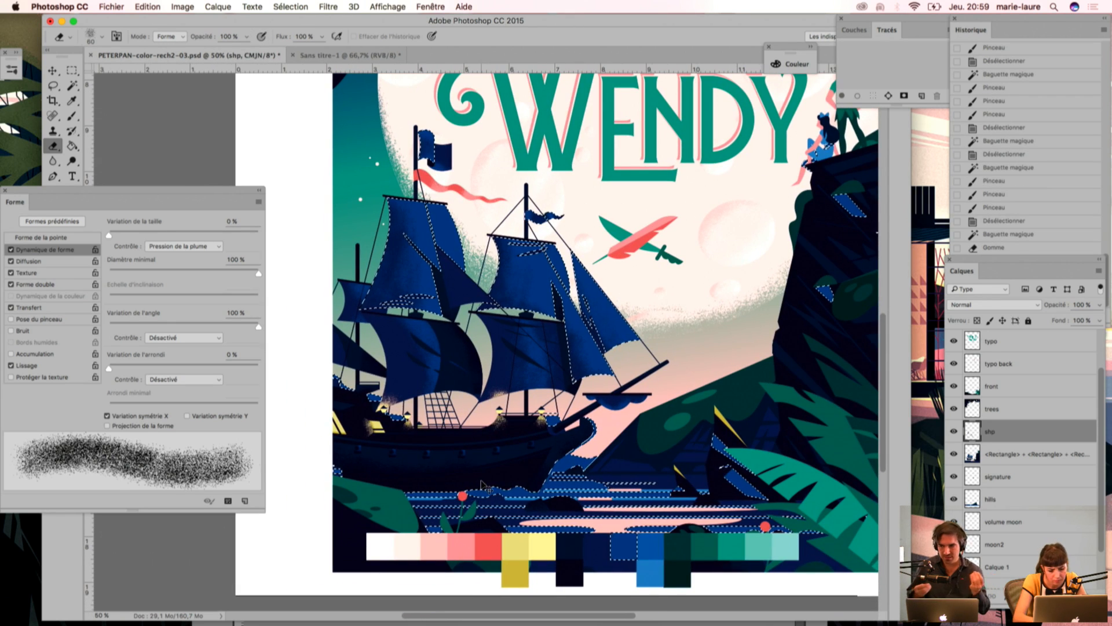
click(501, 450)
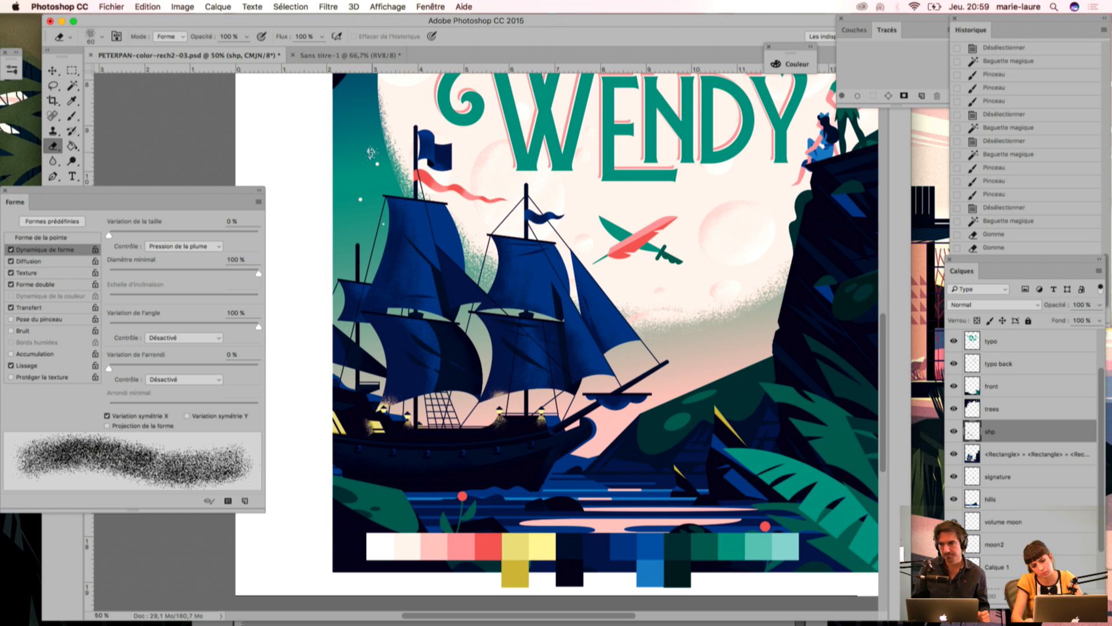
drag(651, 446, 554, 423)
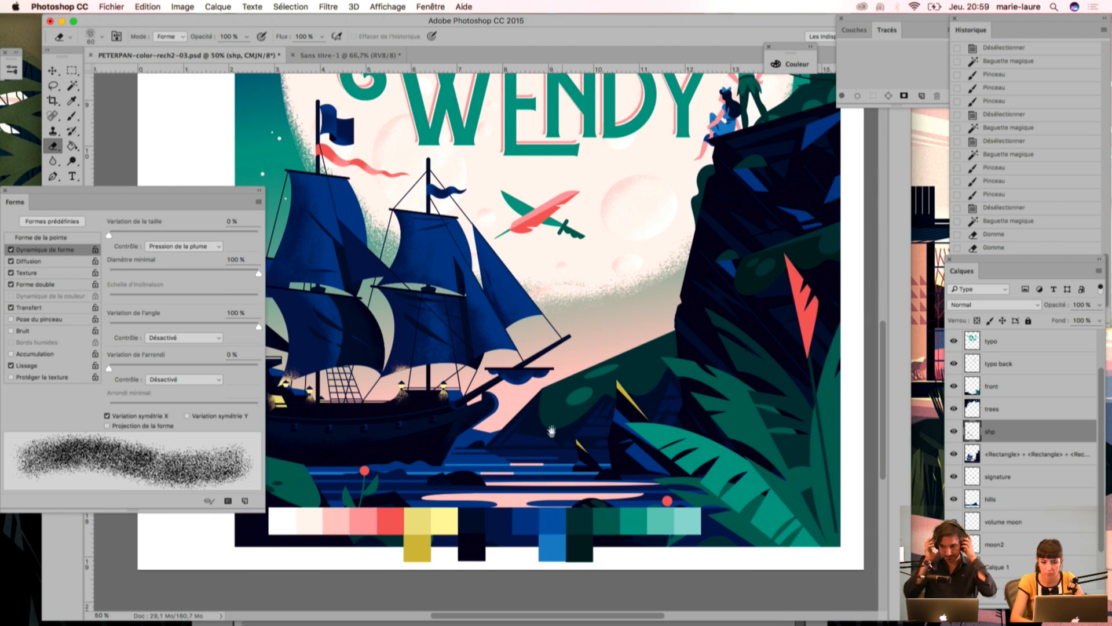
key(super+s)
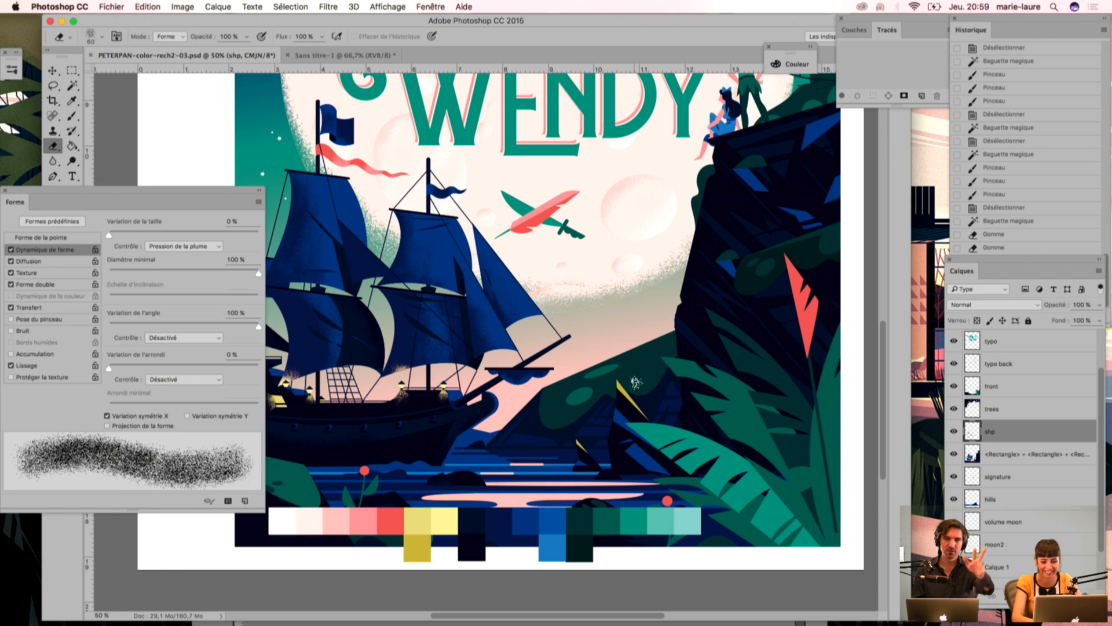
Step: Lasso a fold on the foremast's lower sail, shift the selection slightly, delete the grain inside it and deselect
drag(586, 412, 591, 419)
key(super+minus)
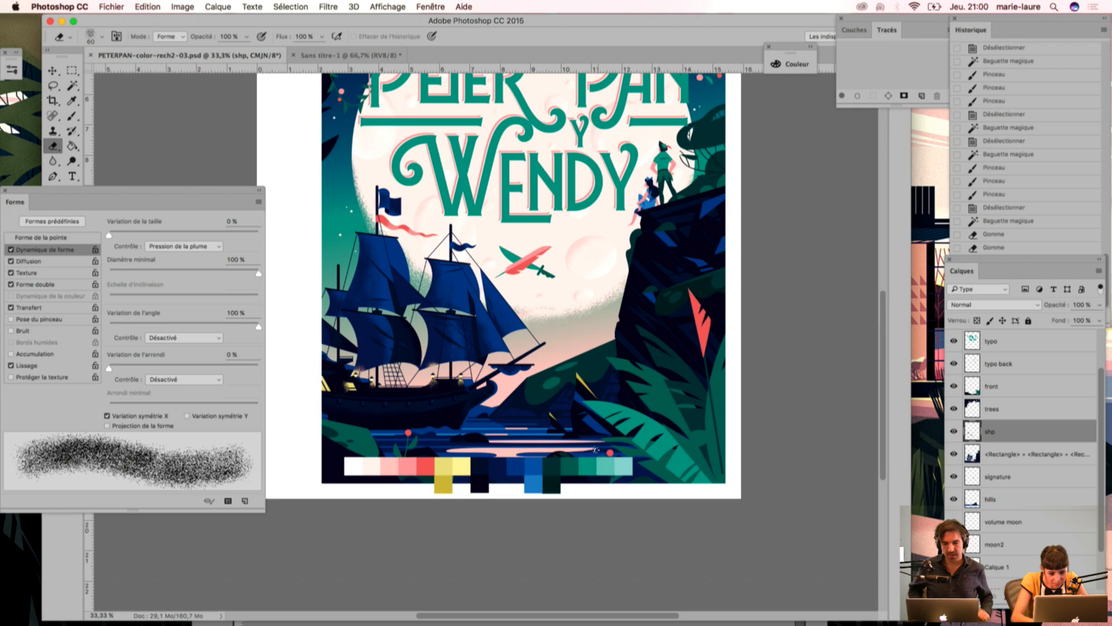
drag(472, 467, 532, 507)
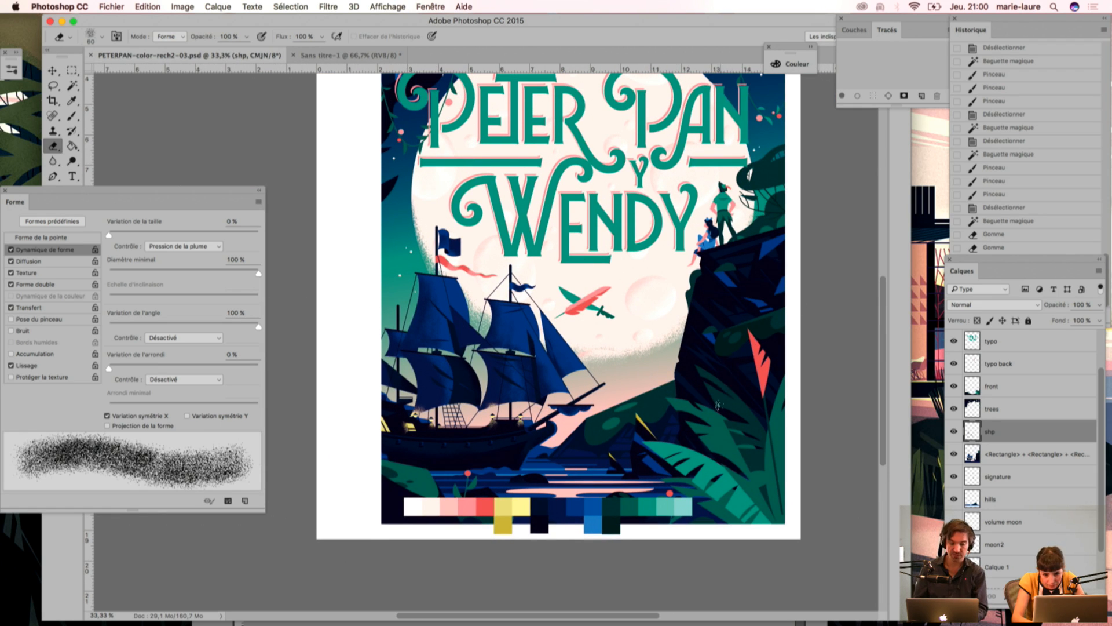
key(super+plus)
key(super+plus)
drag(670, 398, 559, 303)
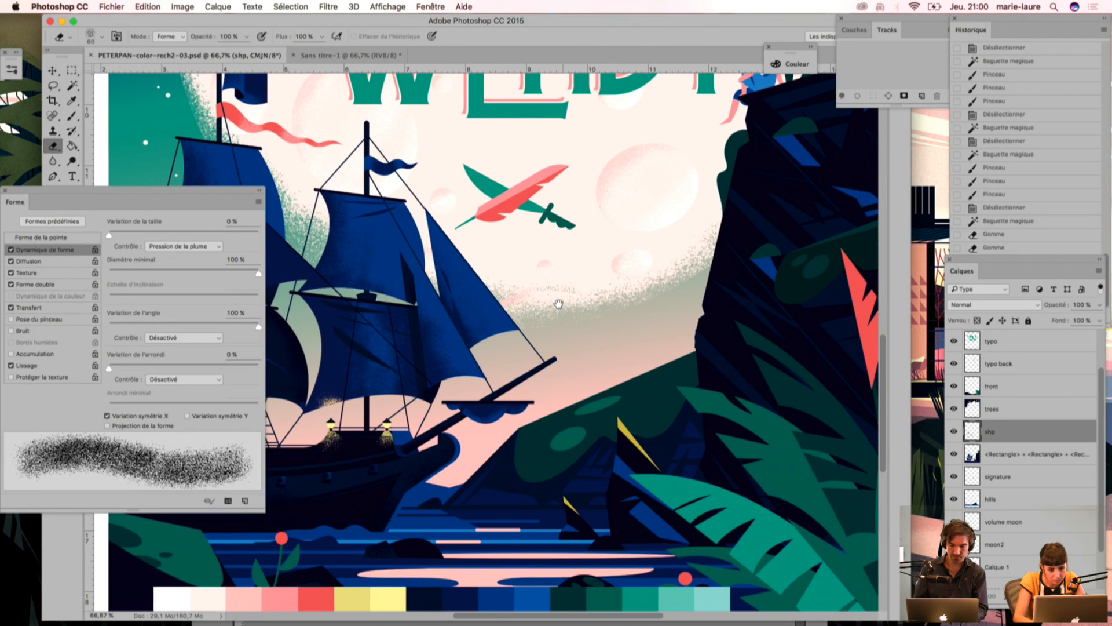
drag(587, 374, 691, 352)
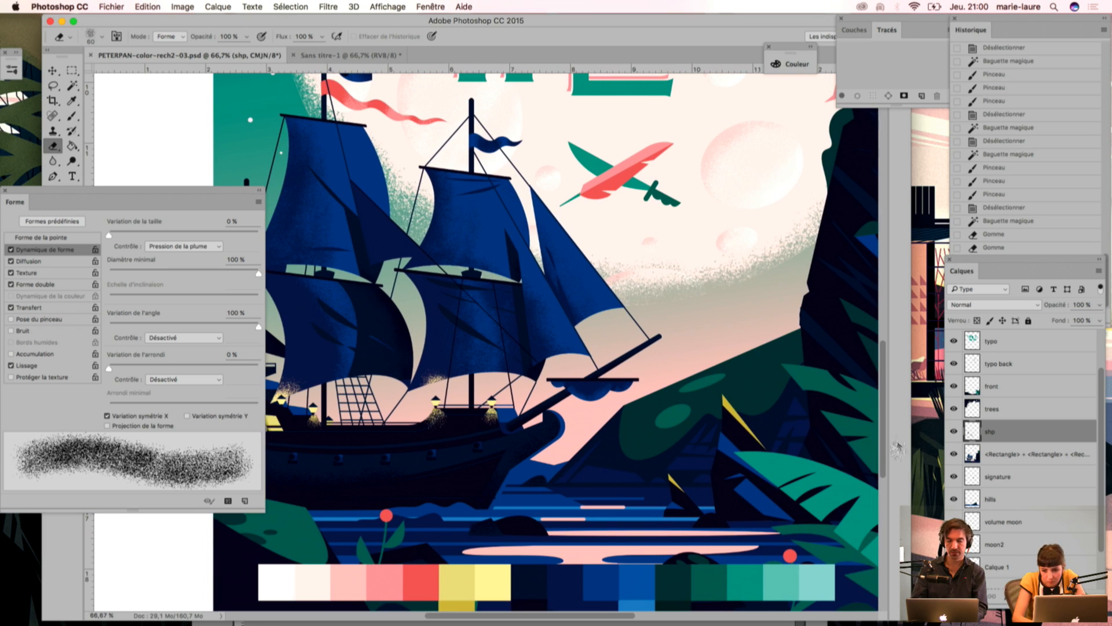
key(l)
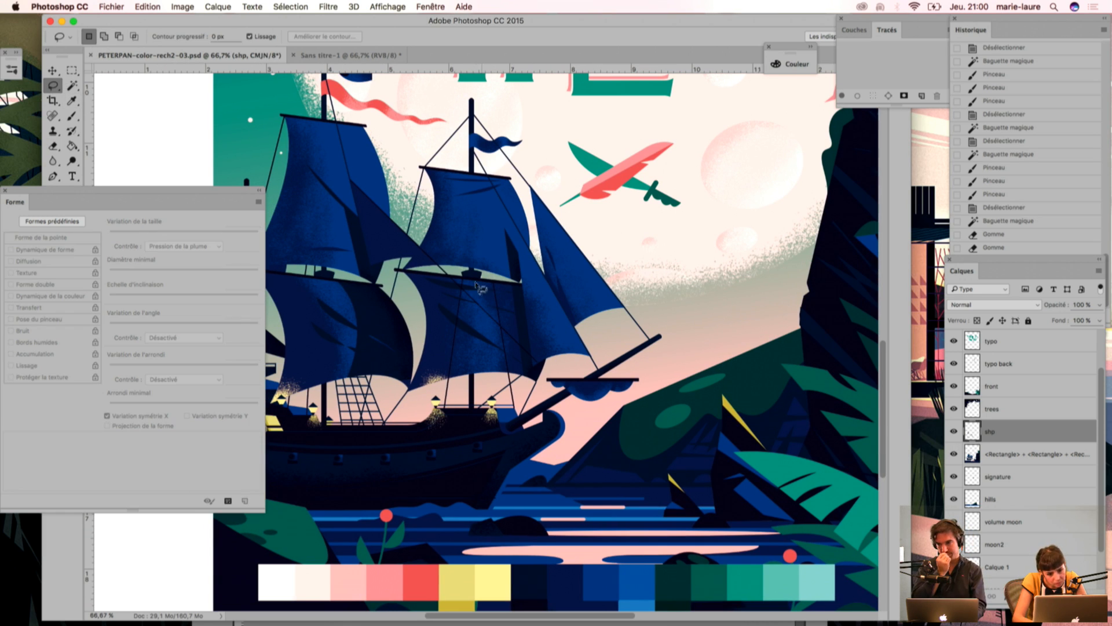
mouse_move(472, 283)
mouse_down()
mouse_move(490, 313)
mouse_move(491, 388)
mouse_move(520, 327)
mouse_move(507, 284)
mouse_up()
drag(483, 384, 486, 383)
key(super+d)
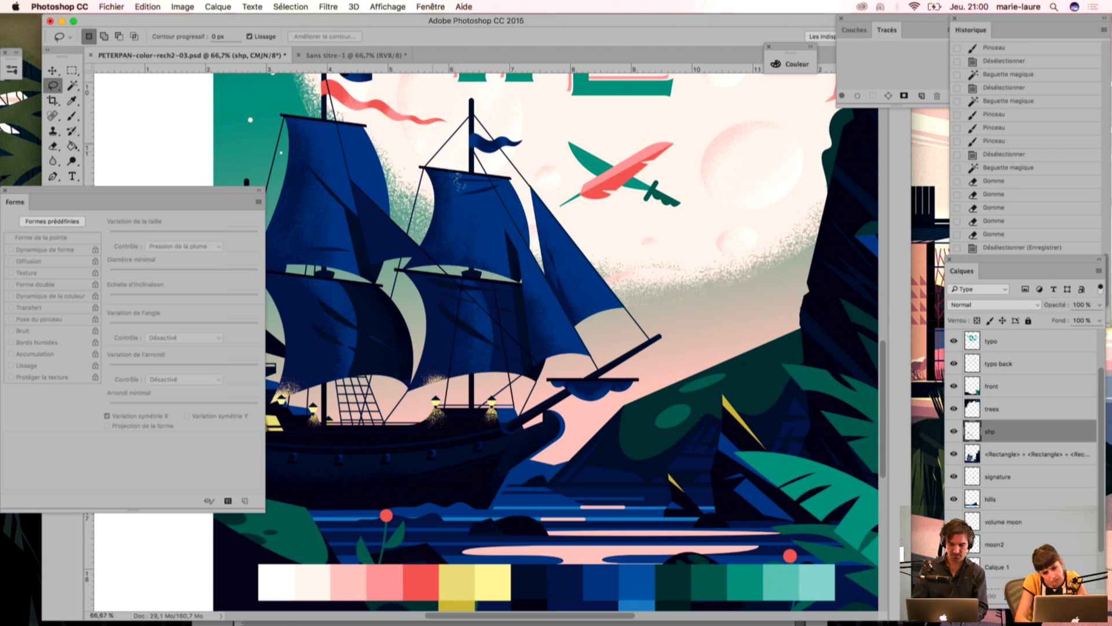
Step: Lasso a thin curved fold on the upper mainsail, nudge the selection, and delete the grain inside it, keeping the selection active
scroll(371, 272, left, 5)
scroll(371, 272, up, 1)
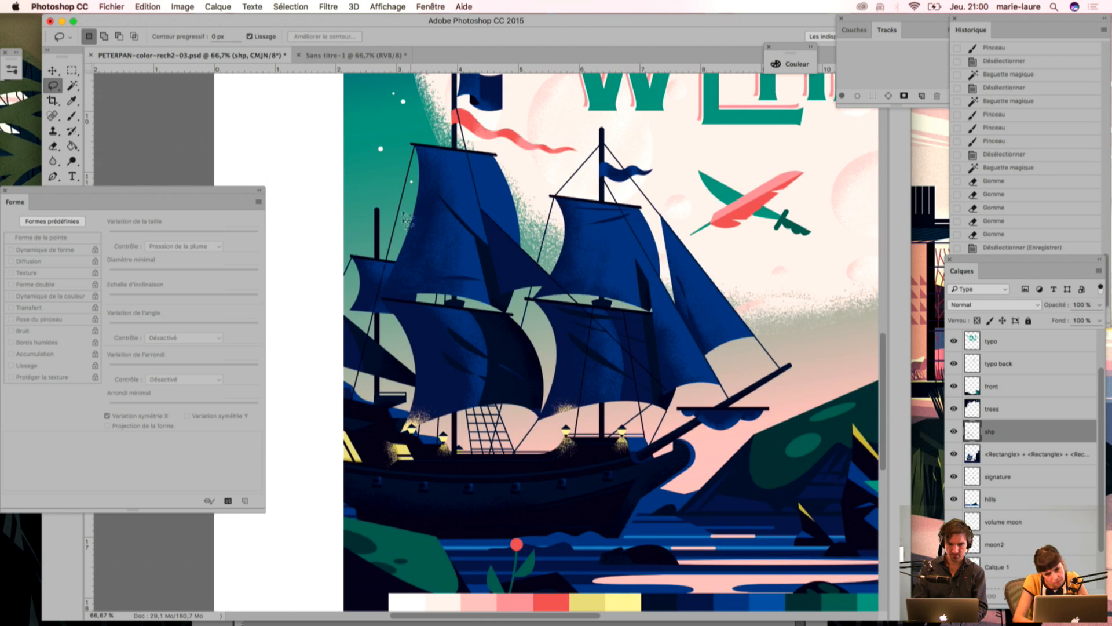
drag(423, 202, 418, 190)
key(Left)
key(Delete)
key(cmd+d)
key(super+z)
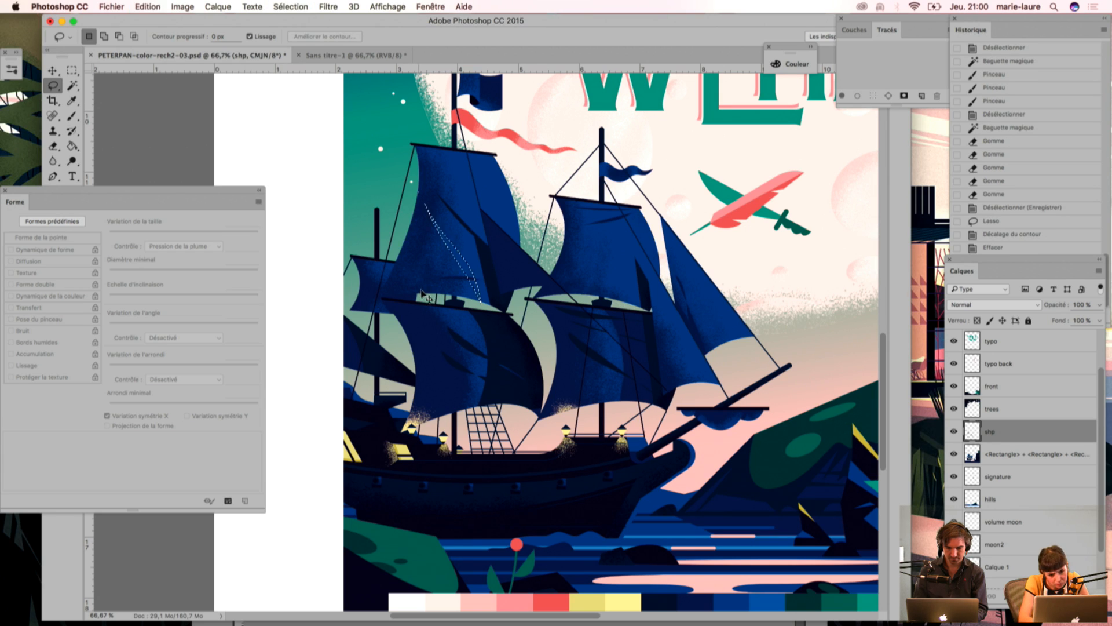
key(super+d)
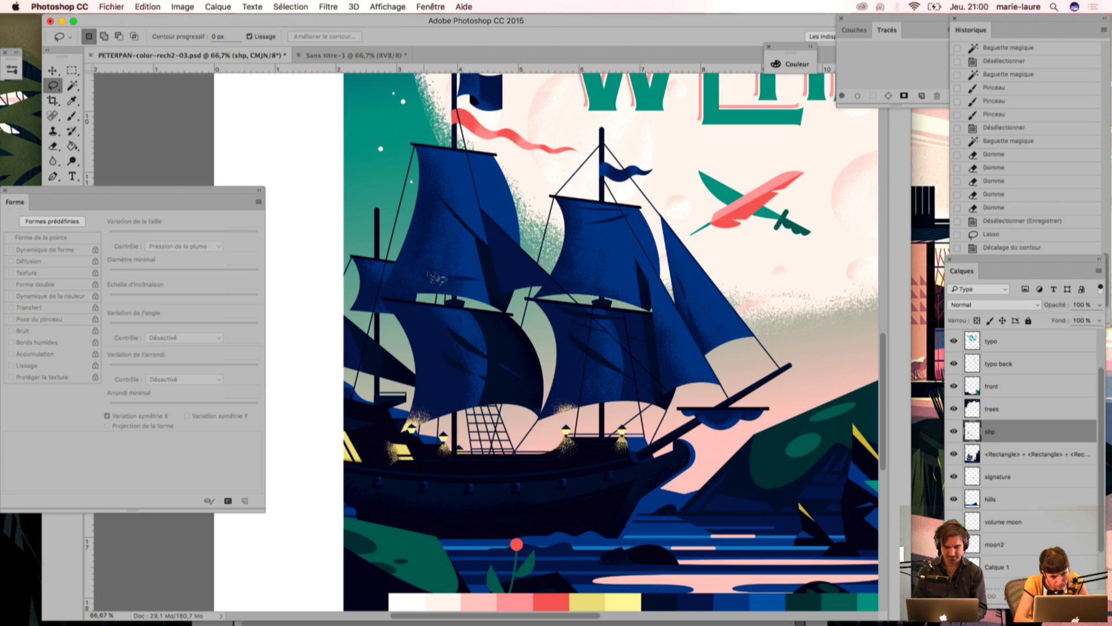
key(super+z)
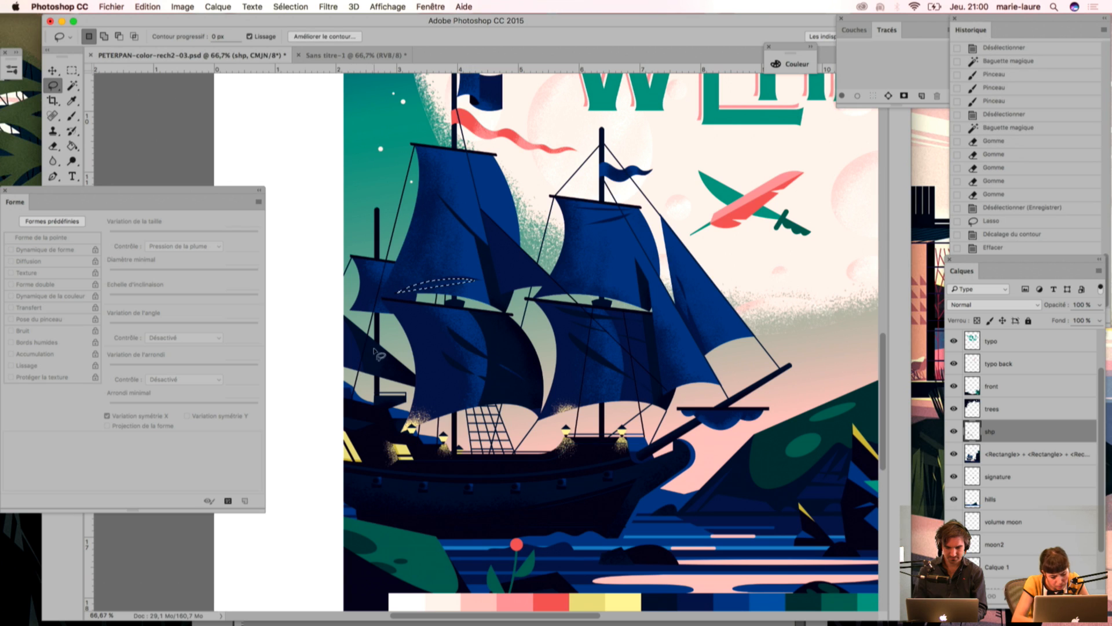
key(super+d)
key(super+z)
click(389, 359)
key(super+z)
key(alt+super+z)
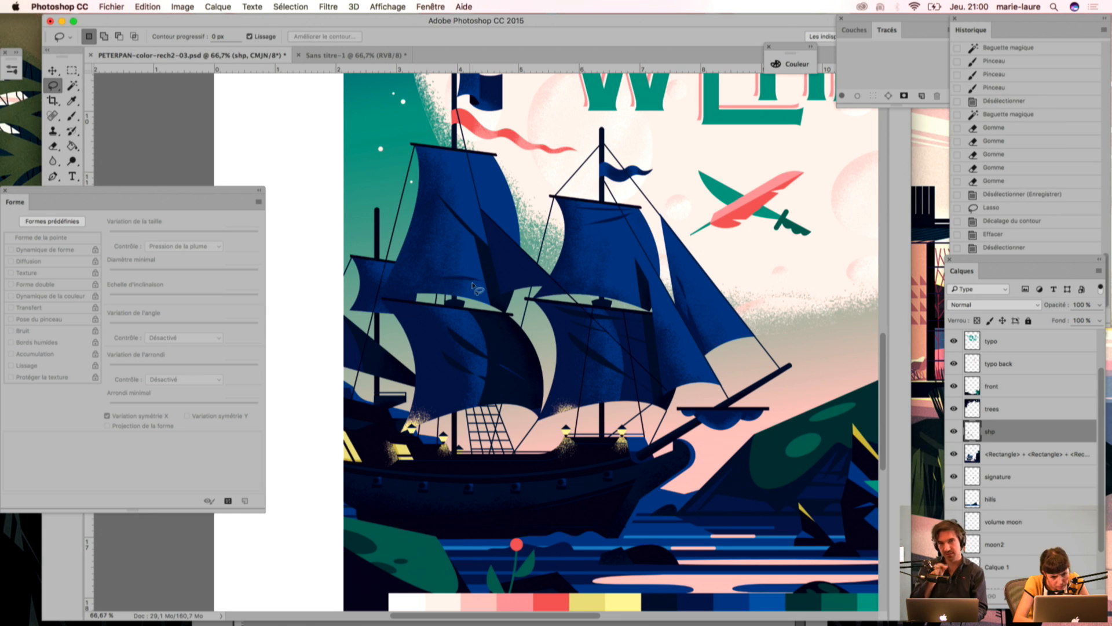
drag(480, 284, 377, 360)
key(Delete)
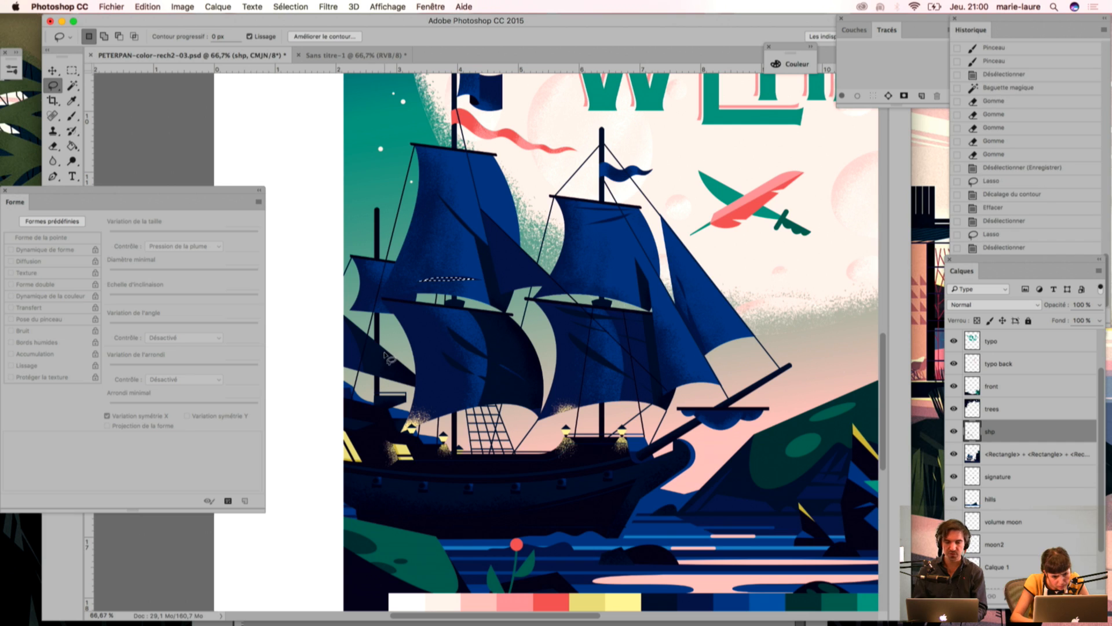
key(super+d)
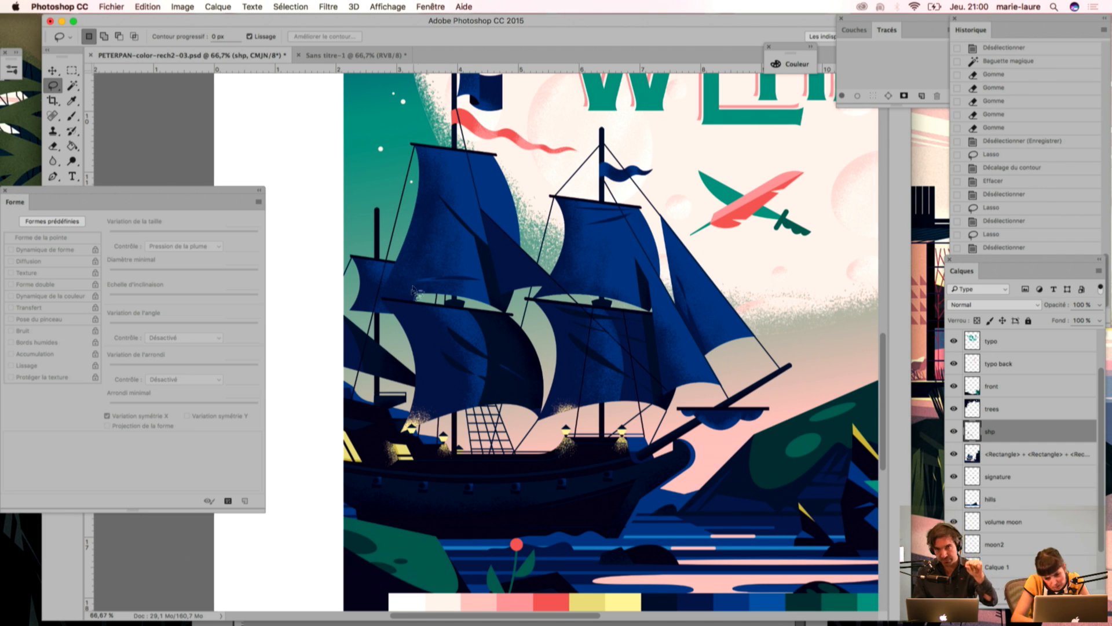
Step: Lasso a thin fold along the lower edge of the upper mainsail, nudge the selection down, delete the grain inside it and deselect
drag(426, 287, 475, 292)
key(Down)
key(Delete)
key(super+d)
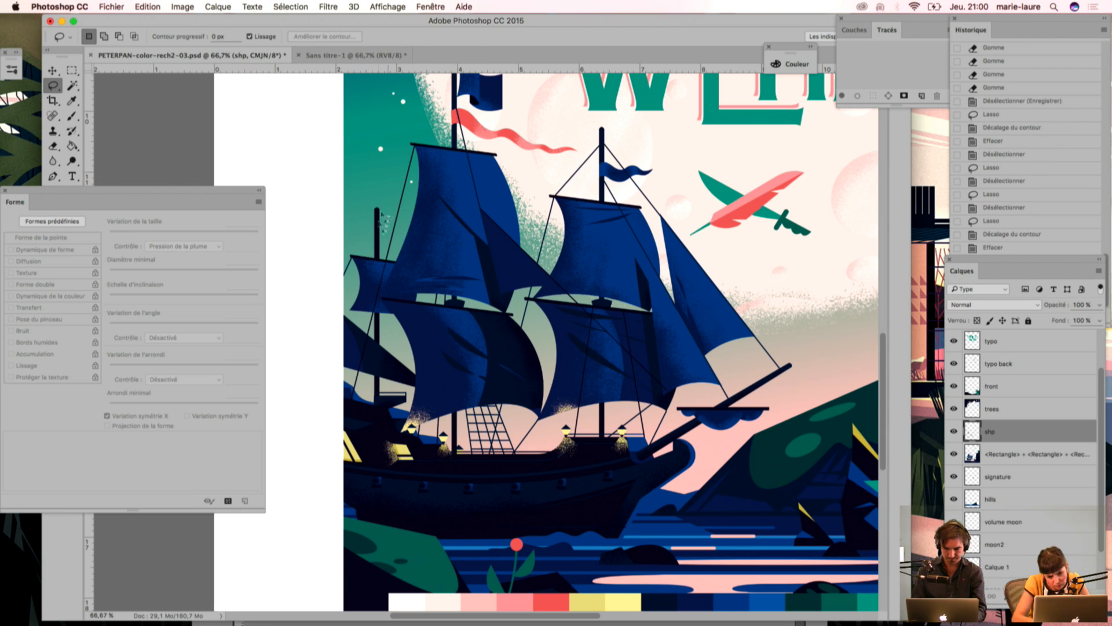
Step: Hide the front layer and select the dark navy areas of the ship's masts, bowsprit and hull with the Magic Wand
scroll(424, 269, down, 5)
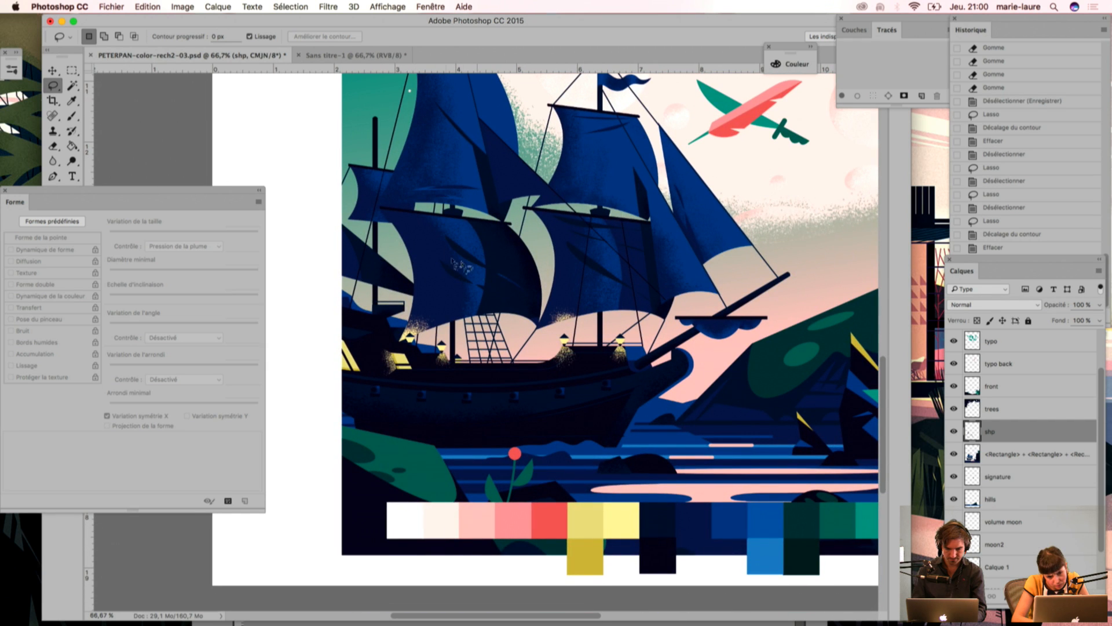
drag(371, 323, 401, 277)
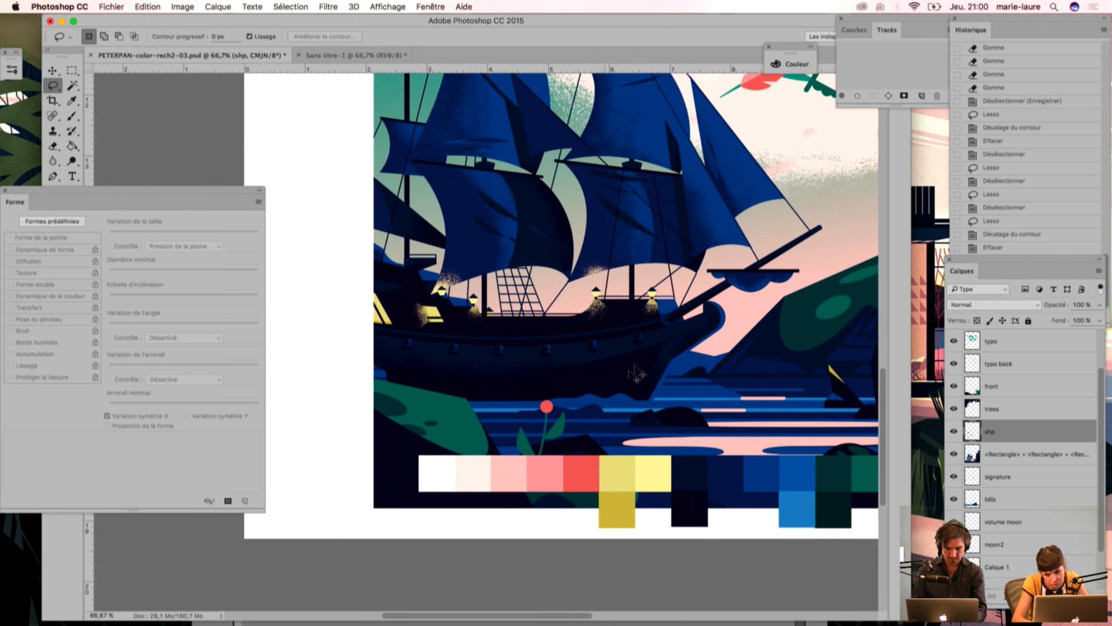
key(super+minus)
drag(533, 371, 432, 409)
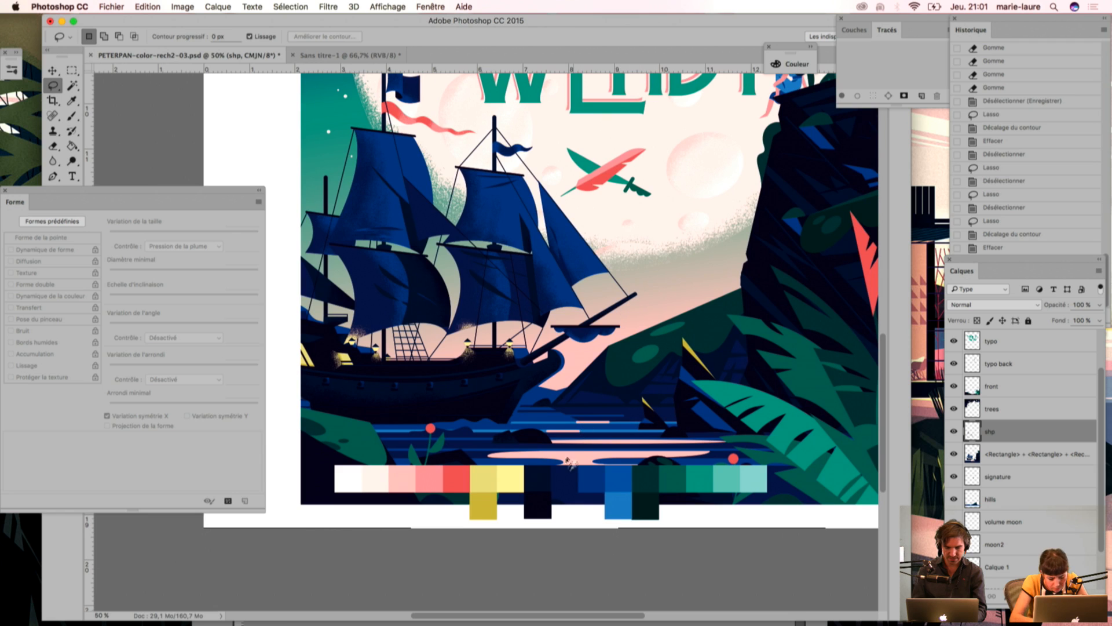
key(w)
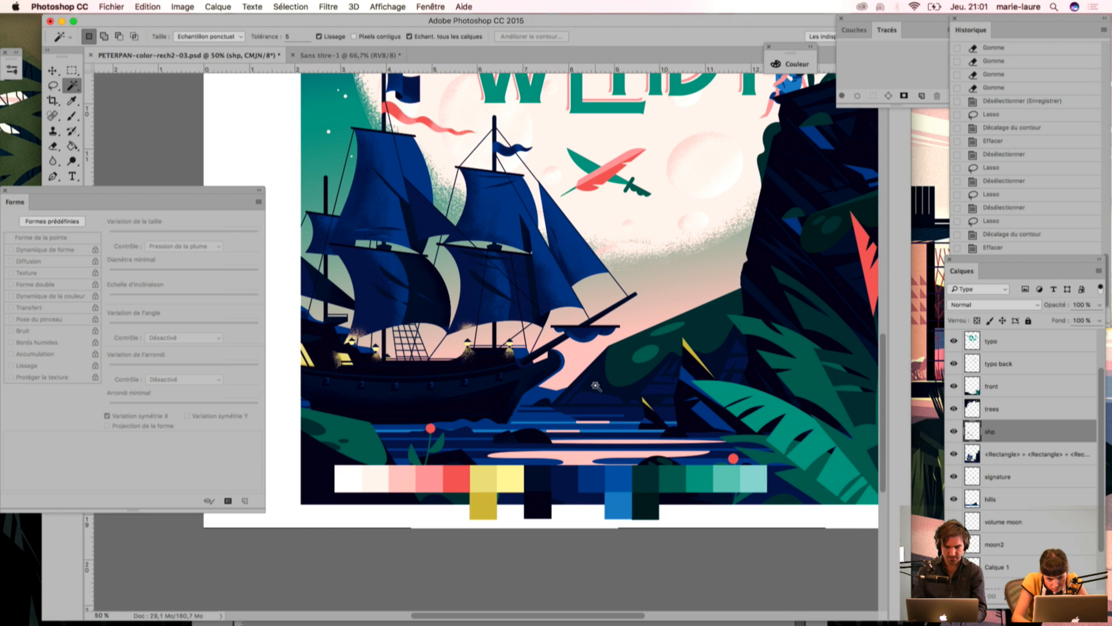
drag(765, 345, 534, 316)
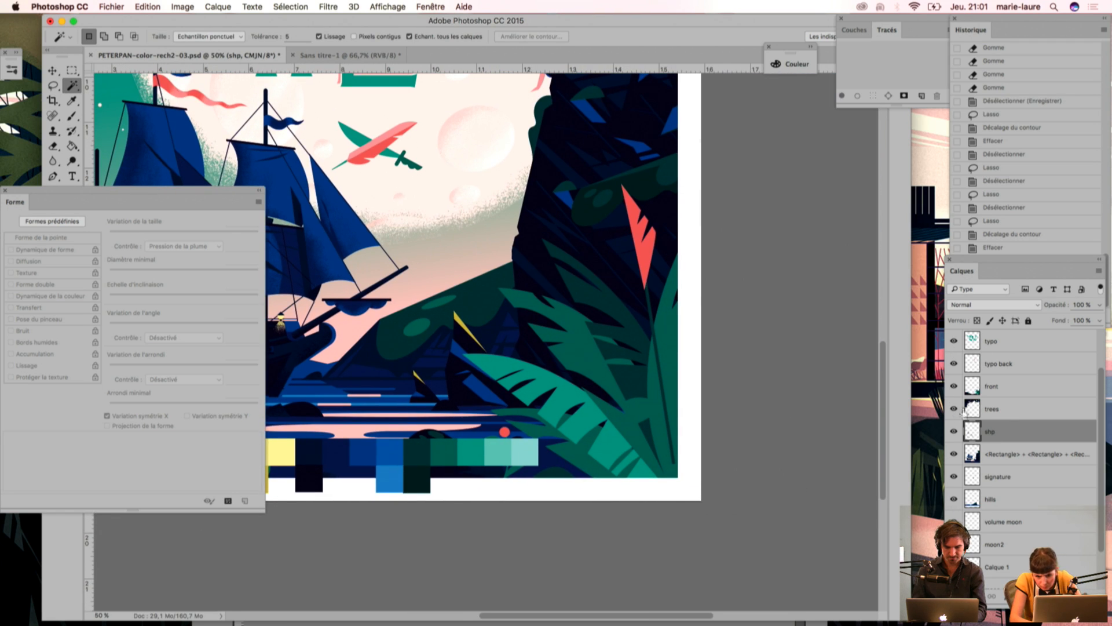
drag(418, 400, 601, 451)
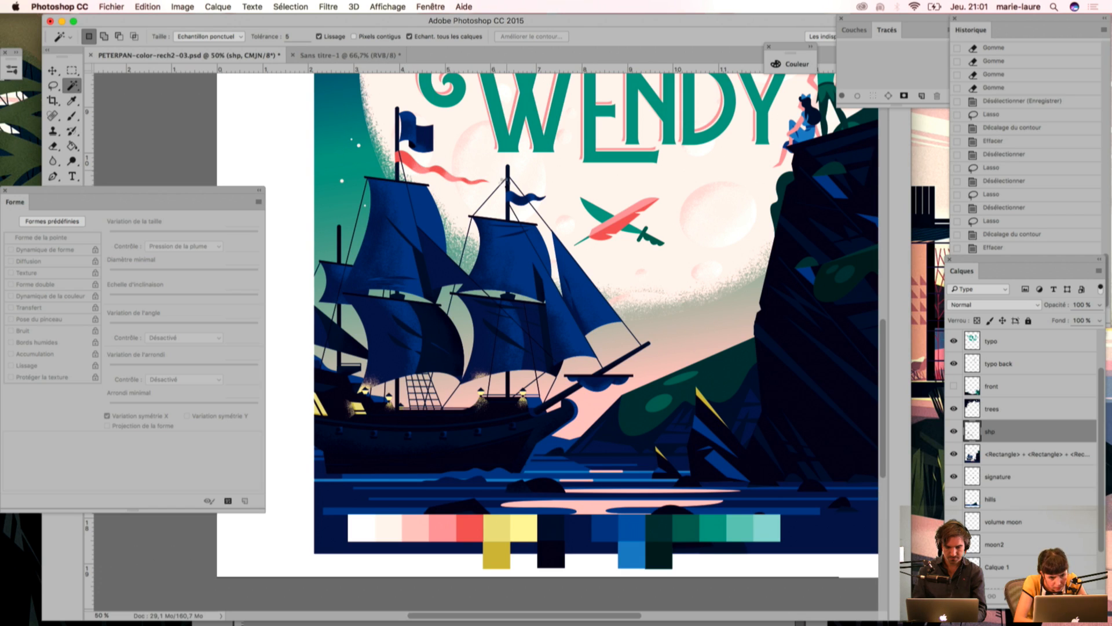
key(super+d)
key(super+1)
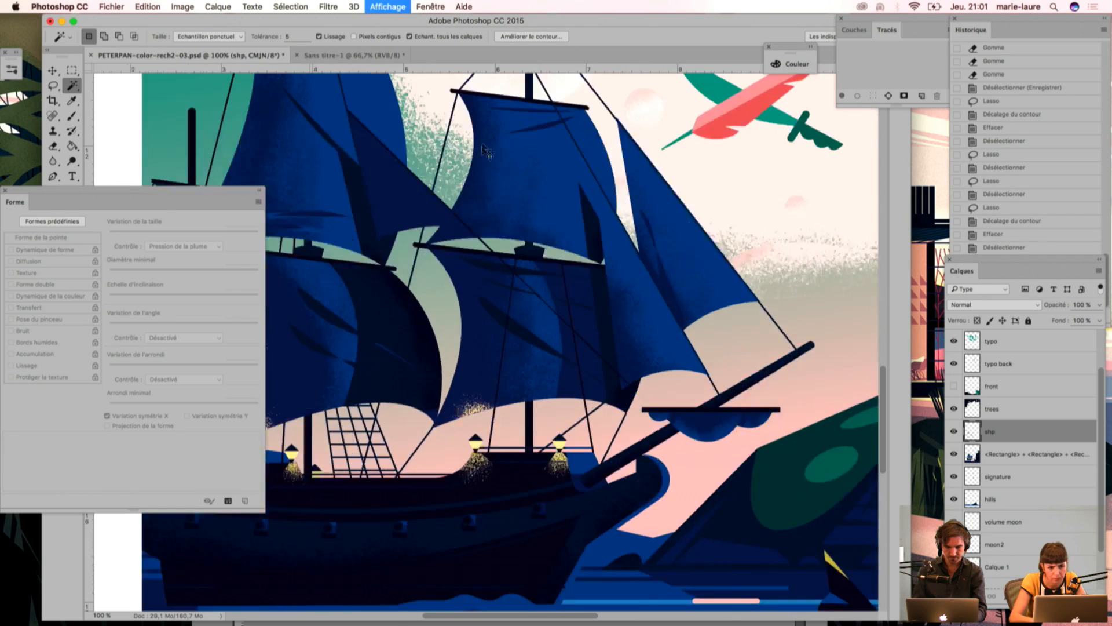
key(super+plus)
drag(452, 336, 446, 343)
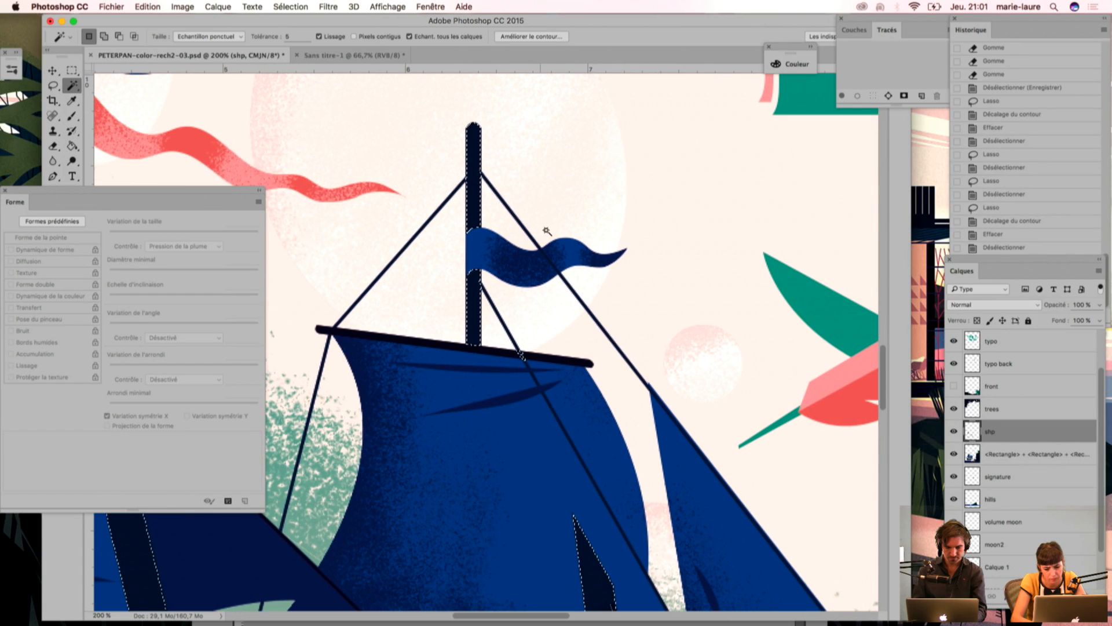
Step: Sample yellow with the Eyedropper and choose the Brush preset fusain délimité 2 at 80 px, leaving its name as it is
key(i)
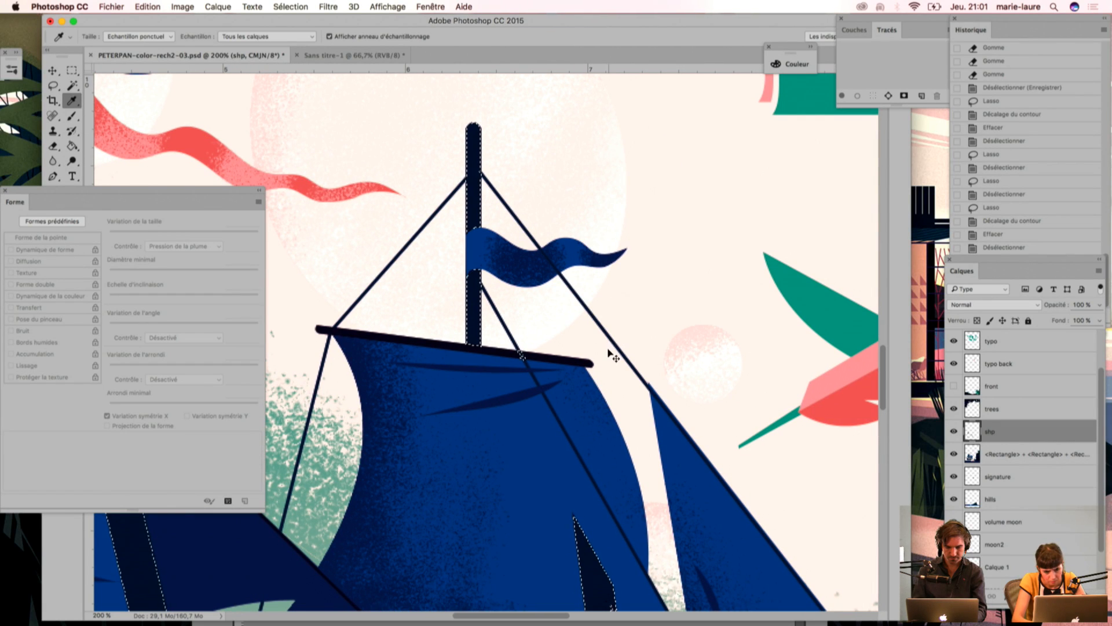
key(ctrl+minus)
key(ctrl+minus)
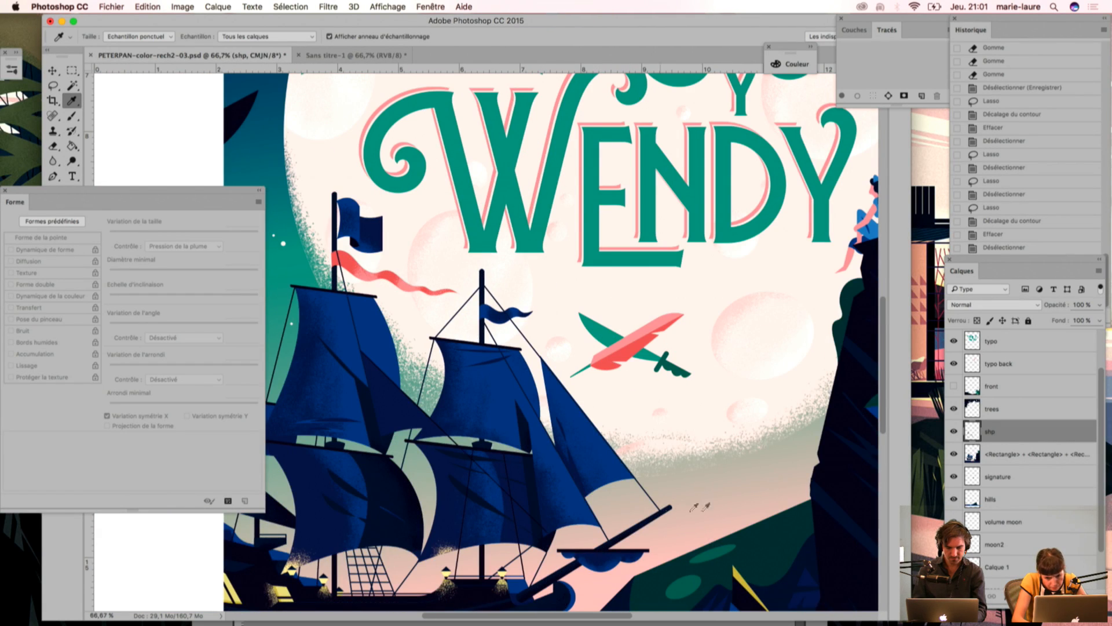
key(b)
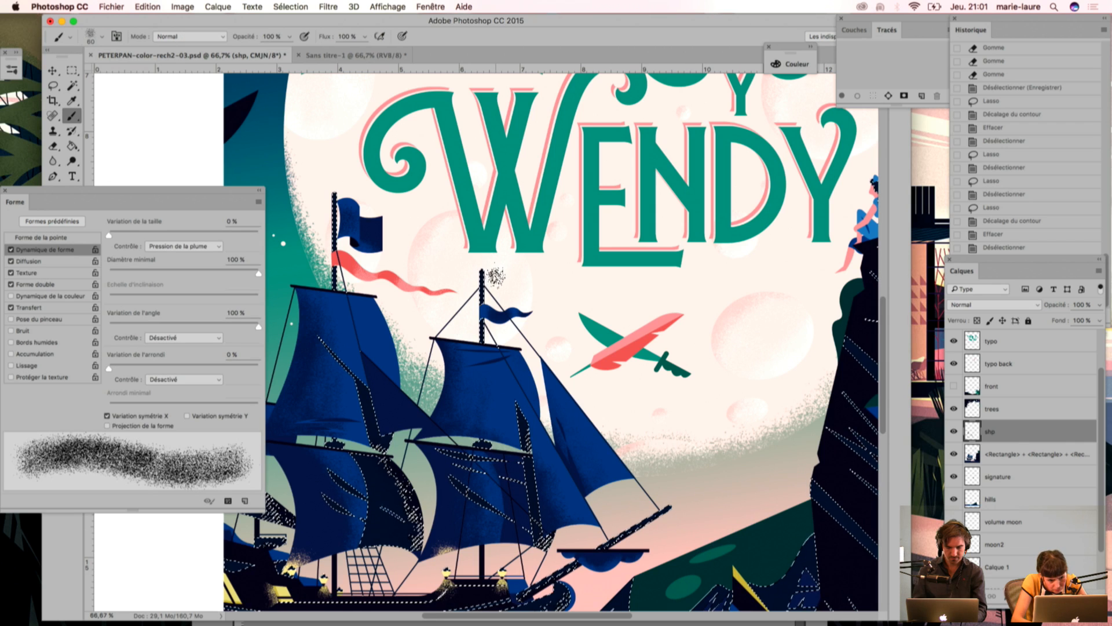
click(42, 222)
click(73, 136)
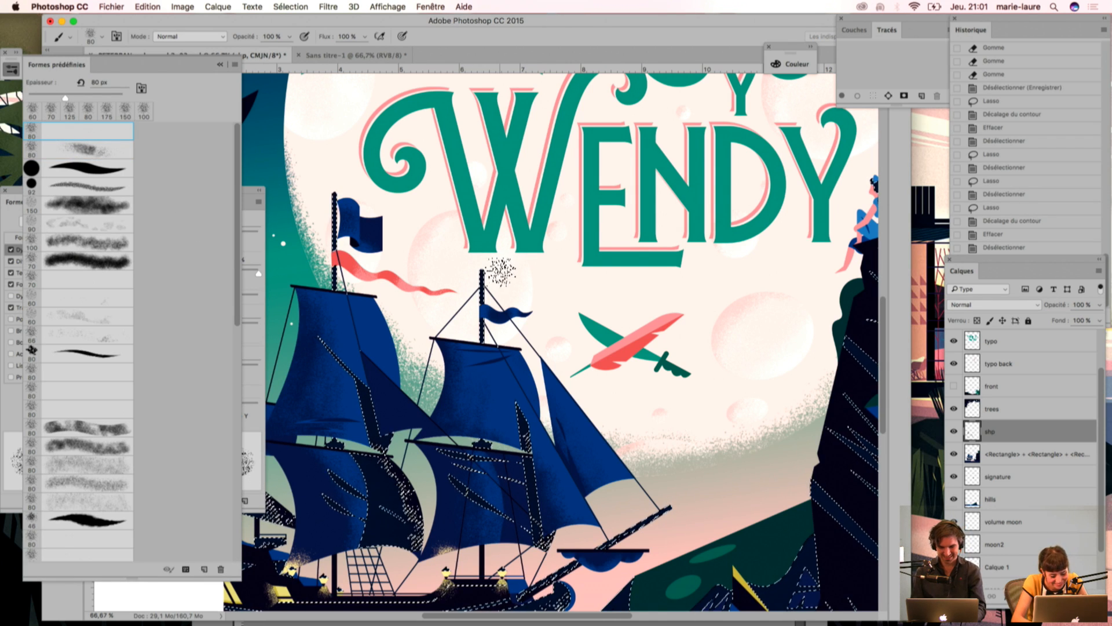
key(bracketleft)
key(bracketleft)
key(bracketleft)
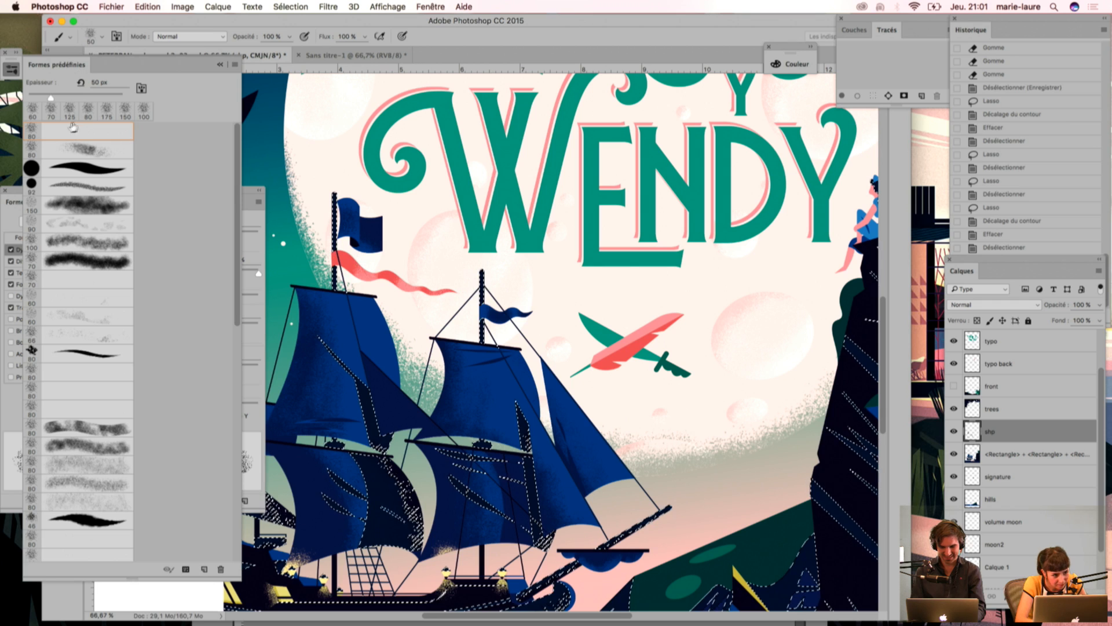
click(73, 132)
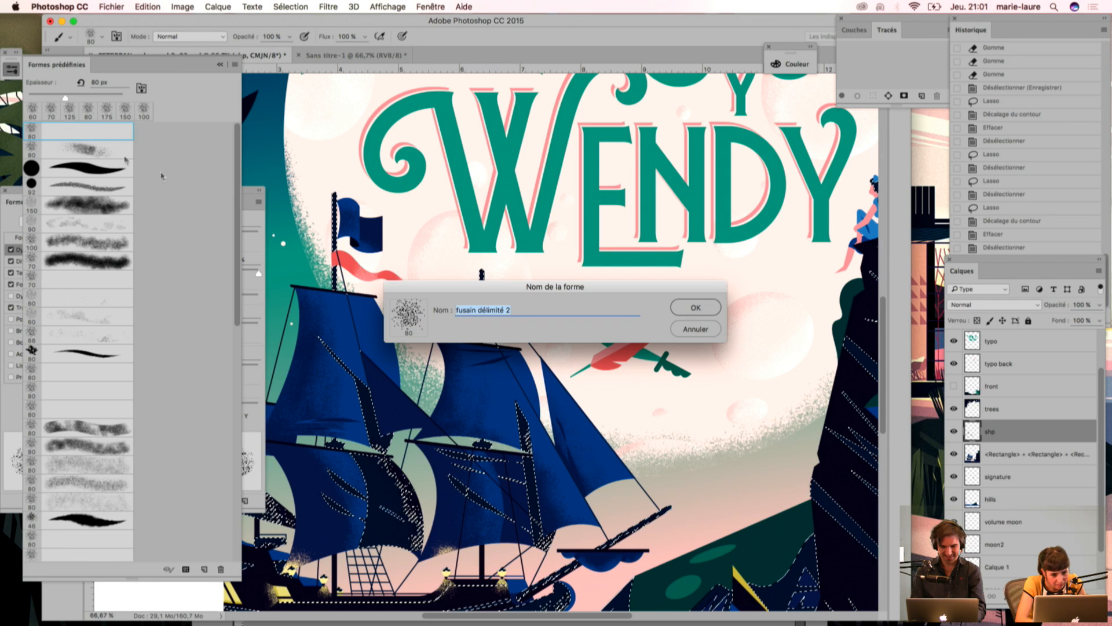
click(691, 329)
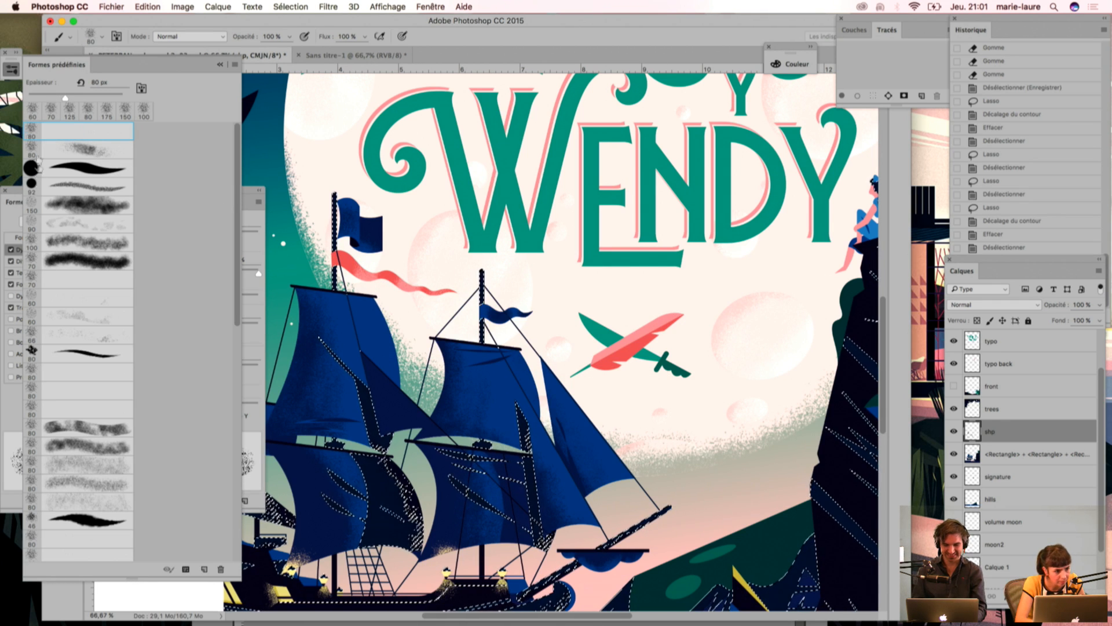
Step: Examine the Forme double settings of the charcoal brush
click(250, 196)
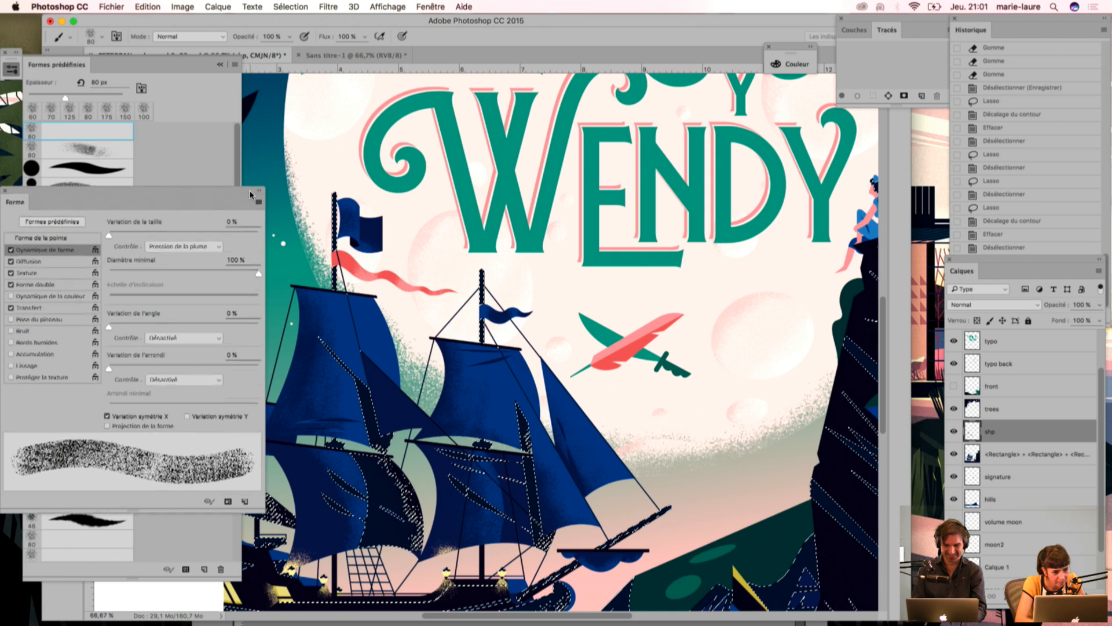
click(27, 288)
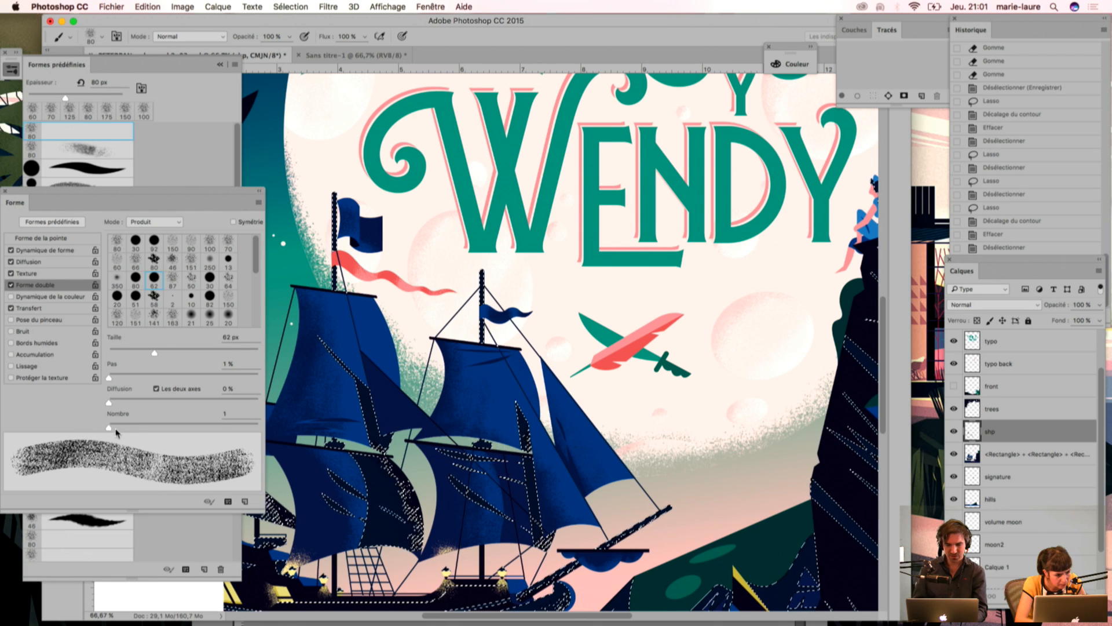
mouse_move(109, 377)
mouse_down()
mouse_move(150, 380)
mouse_move(84, 393)
mouse_up()
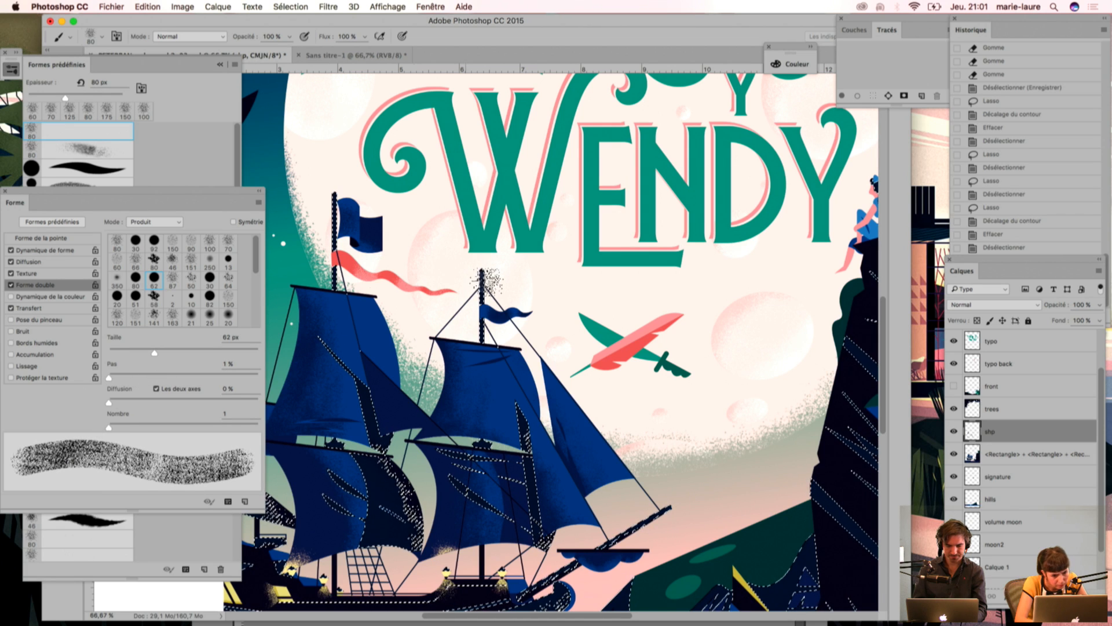
Step: Brush yellow grain onto the mast tops and the outer end of the bowsprit within the selection, then deselect
mouse_move(489, 265)
mouse_down()
mouse_move(501, 319)
mouse_move(501, 264)
mouse_move(496, 330)
mouse_up()
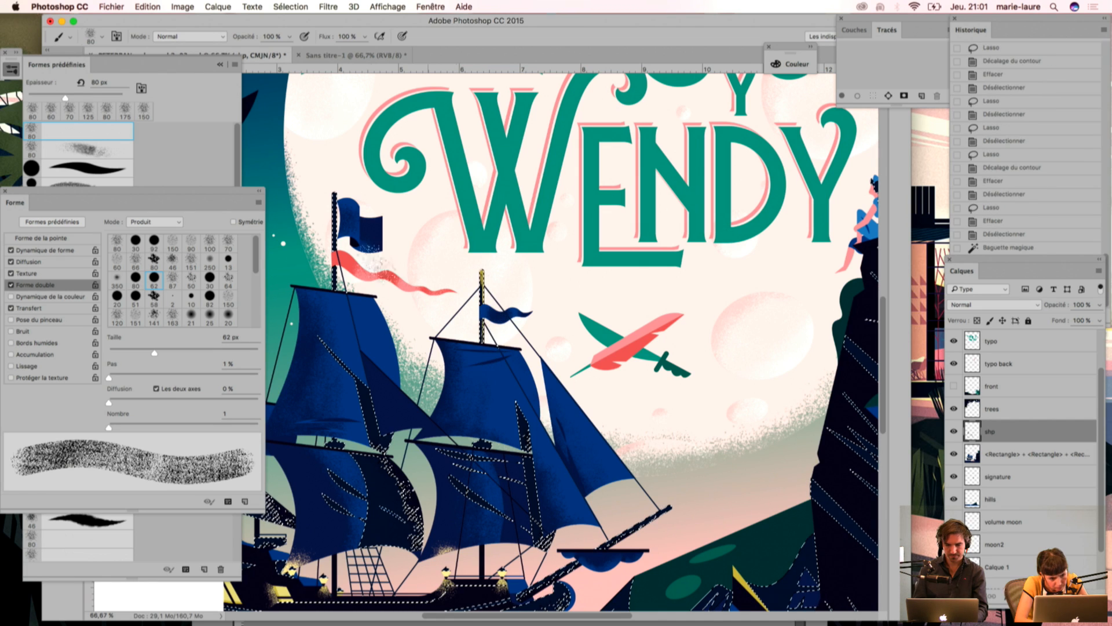
drag(348, 187, 348, 236)
mouse_move(679, 499)
mouse_down()
mouse_move(637, 558)
mouse_move(642, 544)
mouse_move(625, 546)
mouse_move(626, 556)
mouse_up()
drag(683, 511, 613, 565)
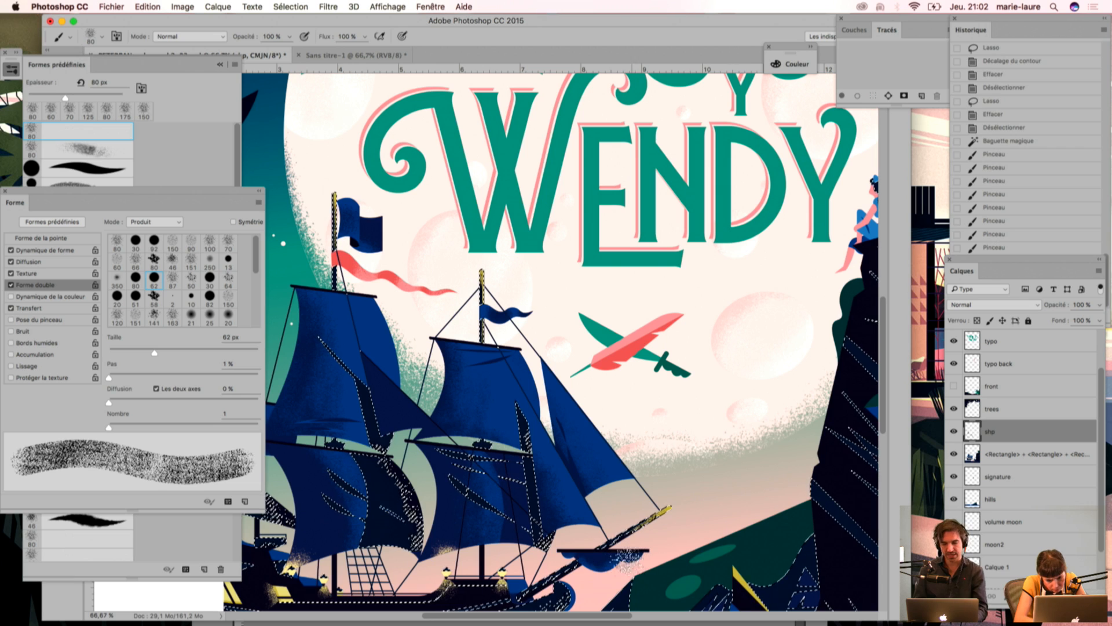
drag(601, 442, 619, 301)
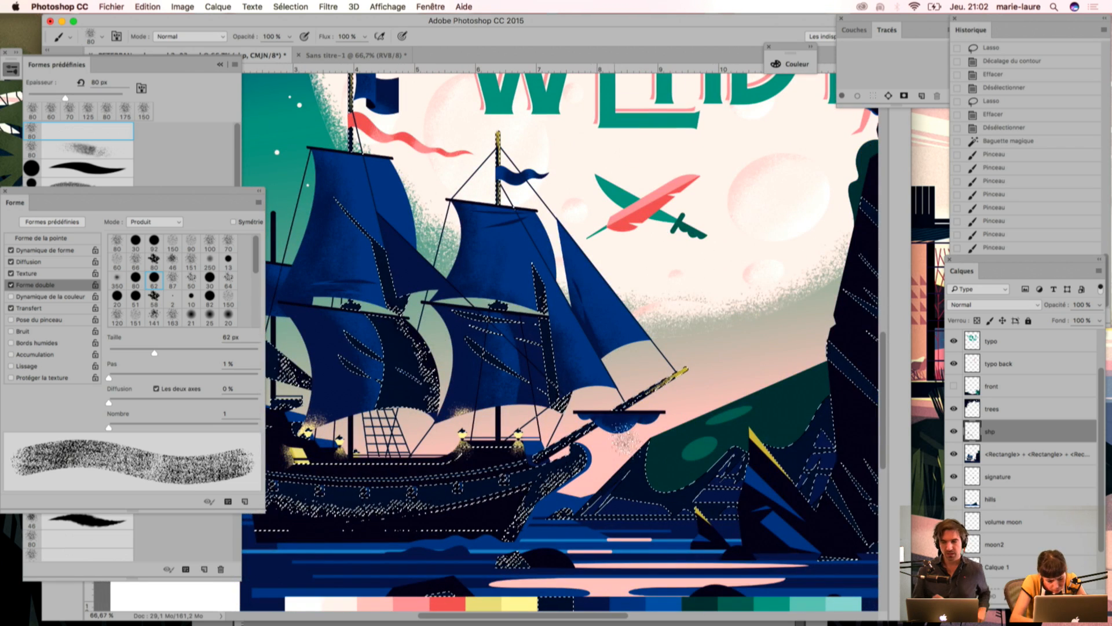
key(super+d)
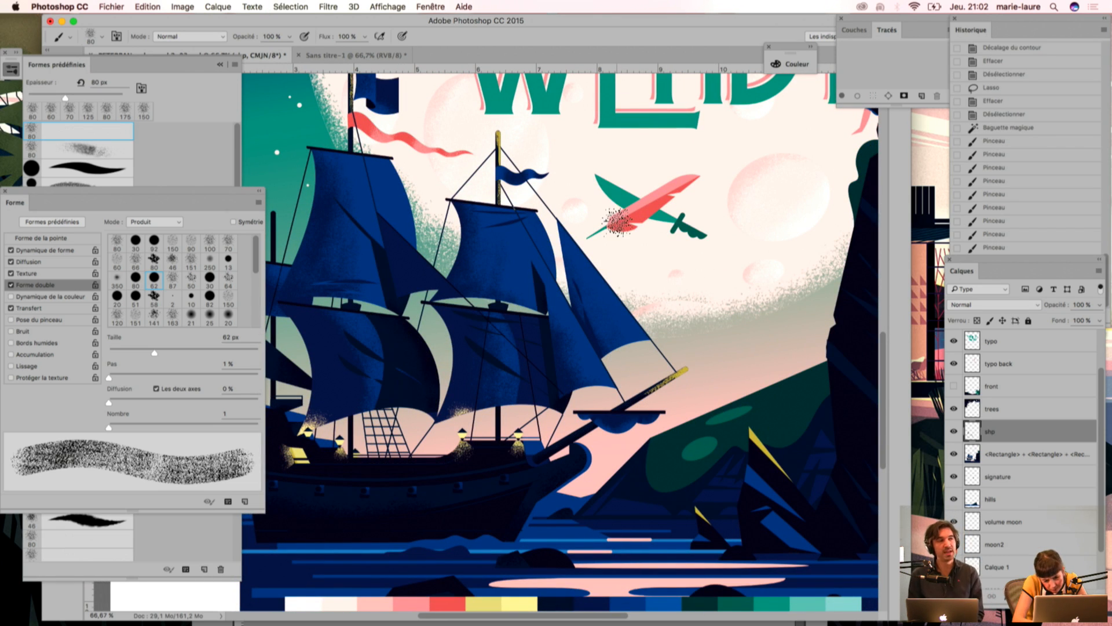
Step: Hide the shp layer, select the darker blue of the lower sails with the Magic Wand, and show that layer again
key(super+minus)
key(super+minus)
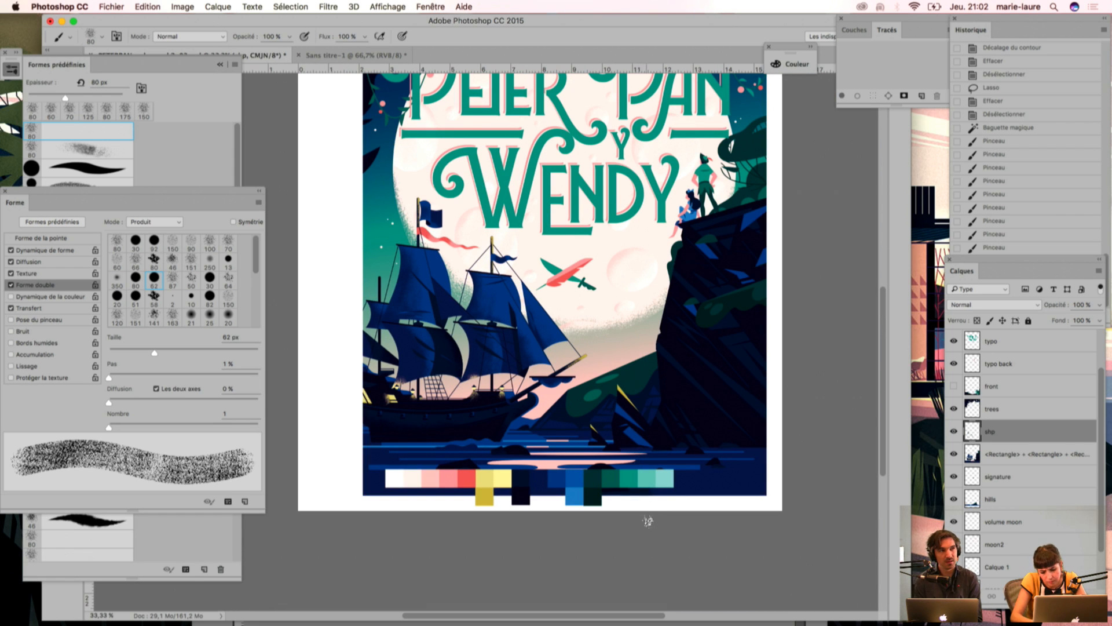
key(super+plus)
key(super+plus)
drag(525, 399, 522, 304)
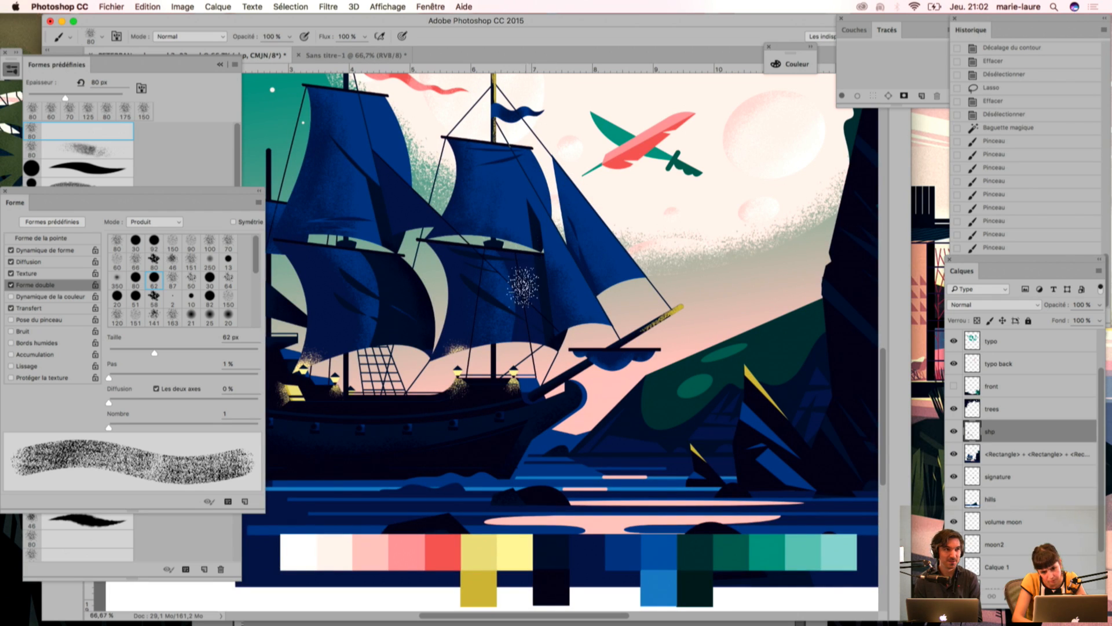
click(954, 432)
key(w)
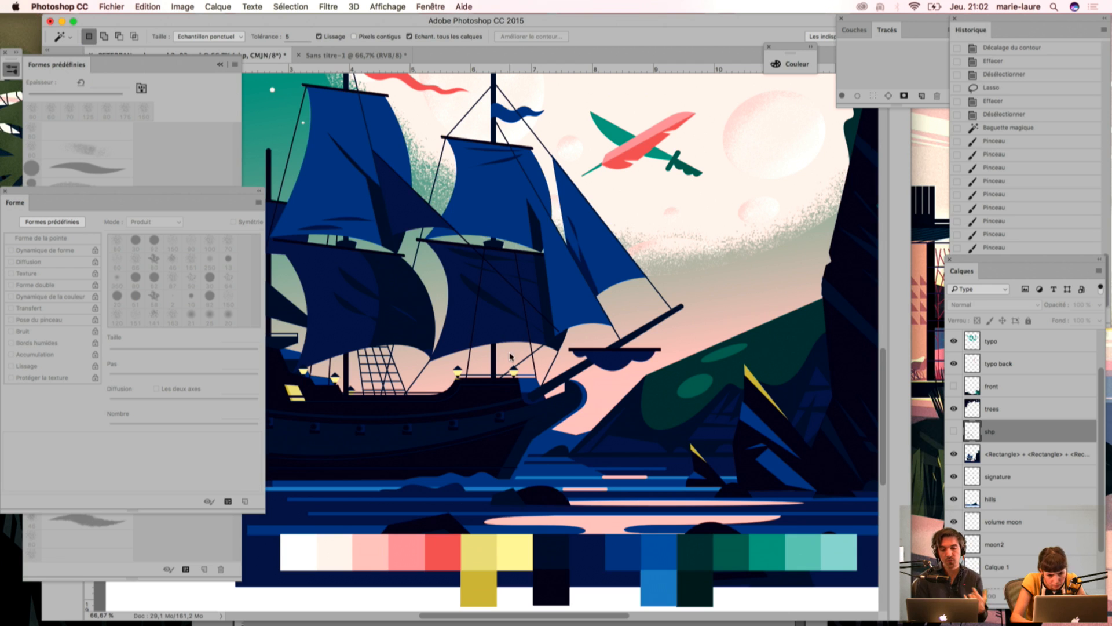
click(506, 330)
click(954, 431)
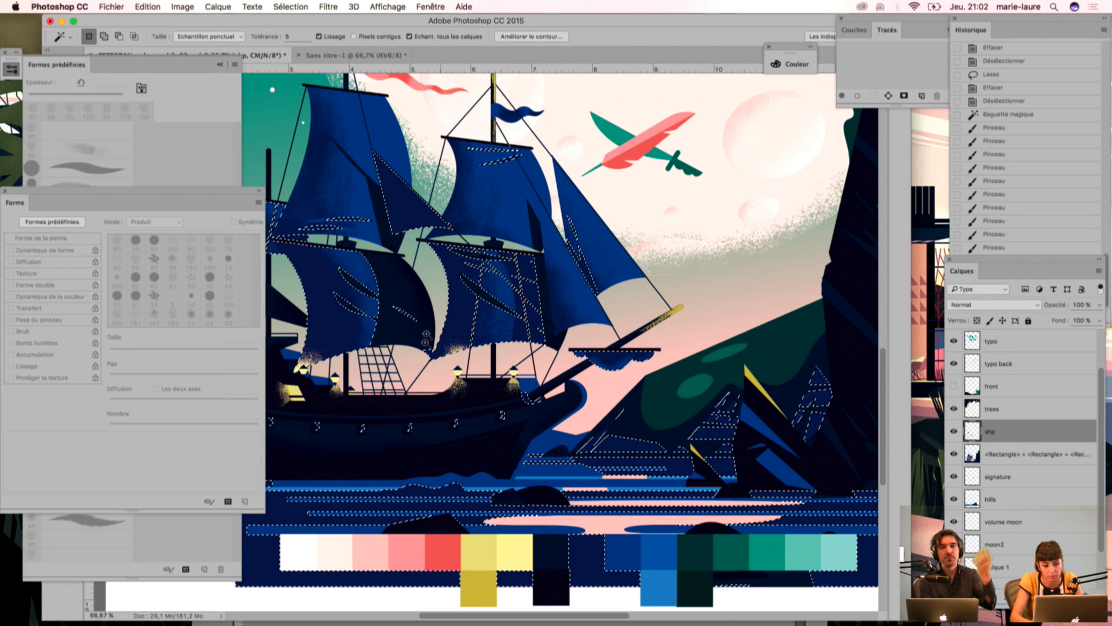
Step: Sample a colour from the ship, choose the speckled grain brush at 60 px and texture the front lower sail's bottom corner, then deselect
key(i)
click(446, 413)
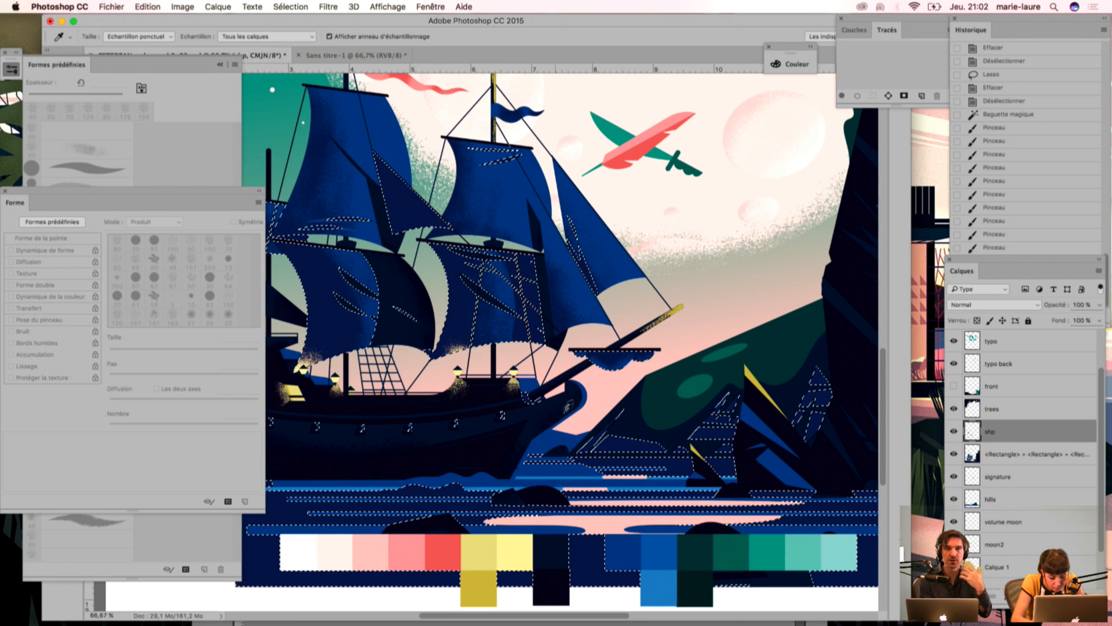
key(b)
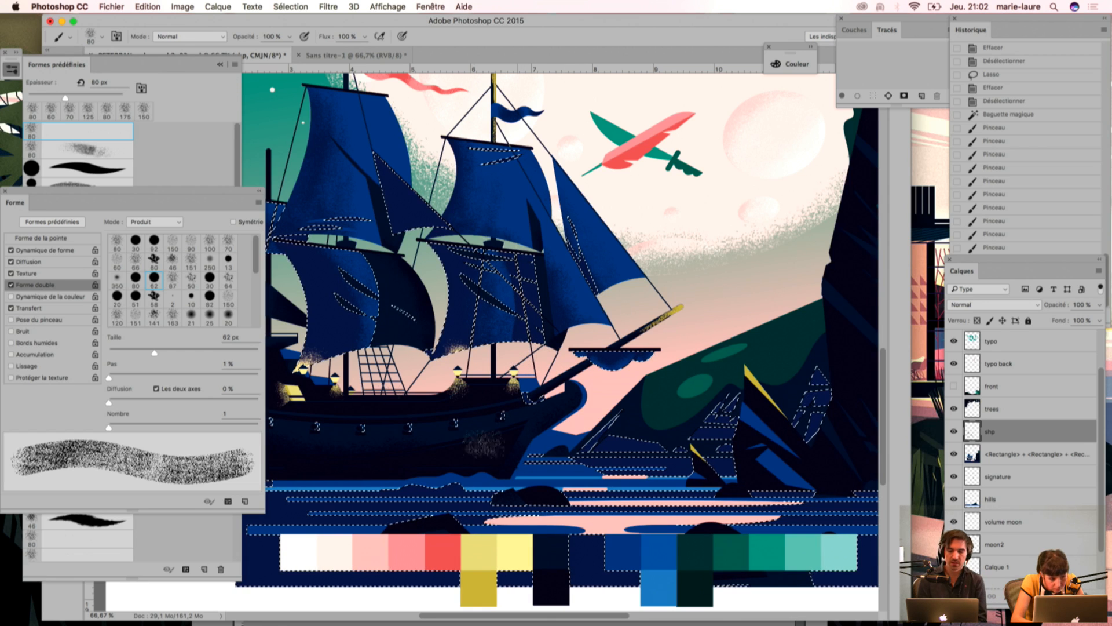
click(84, 150)
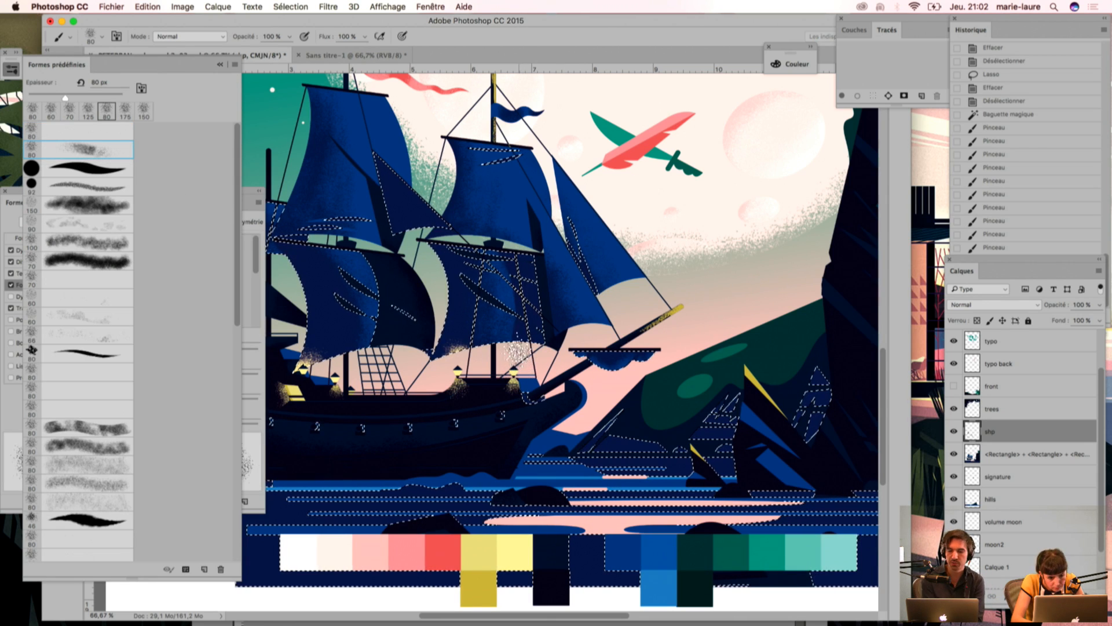
key([)
key([)
click(519, 349)
drag(519, 349, 516, 353)
click(514, 345)
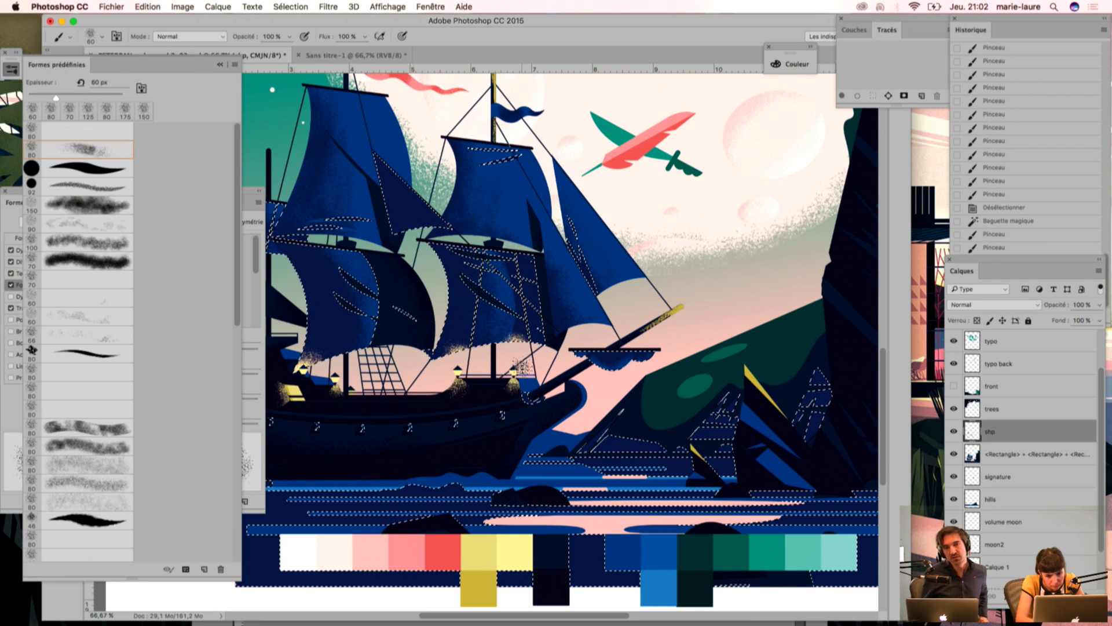
key(ctrl+h)
click(554, 438)
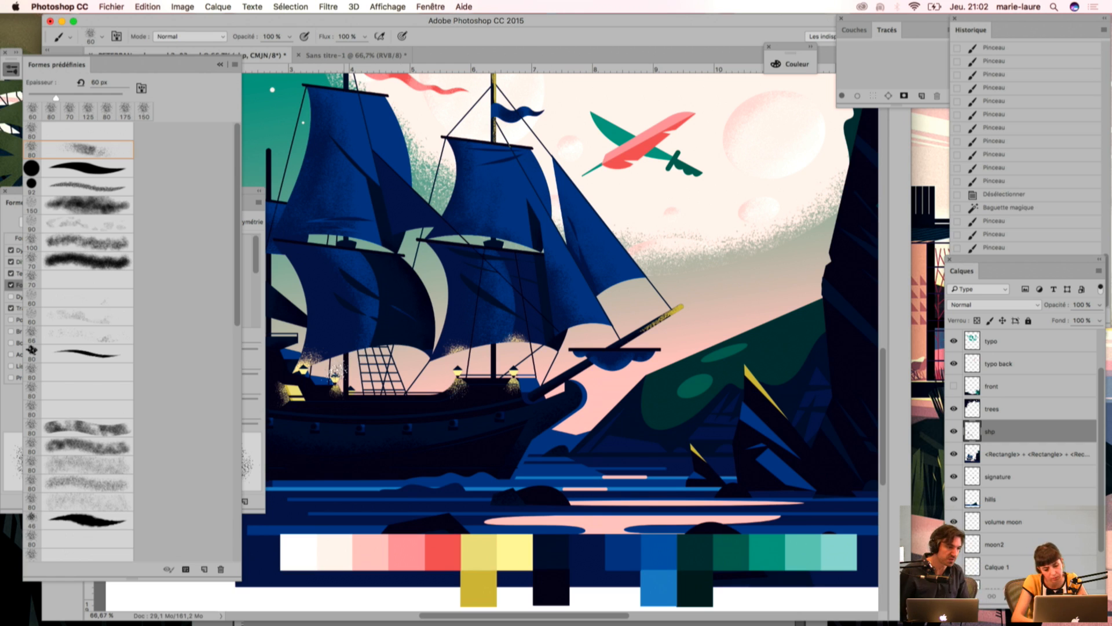
drag(428, 386, 491, 446)
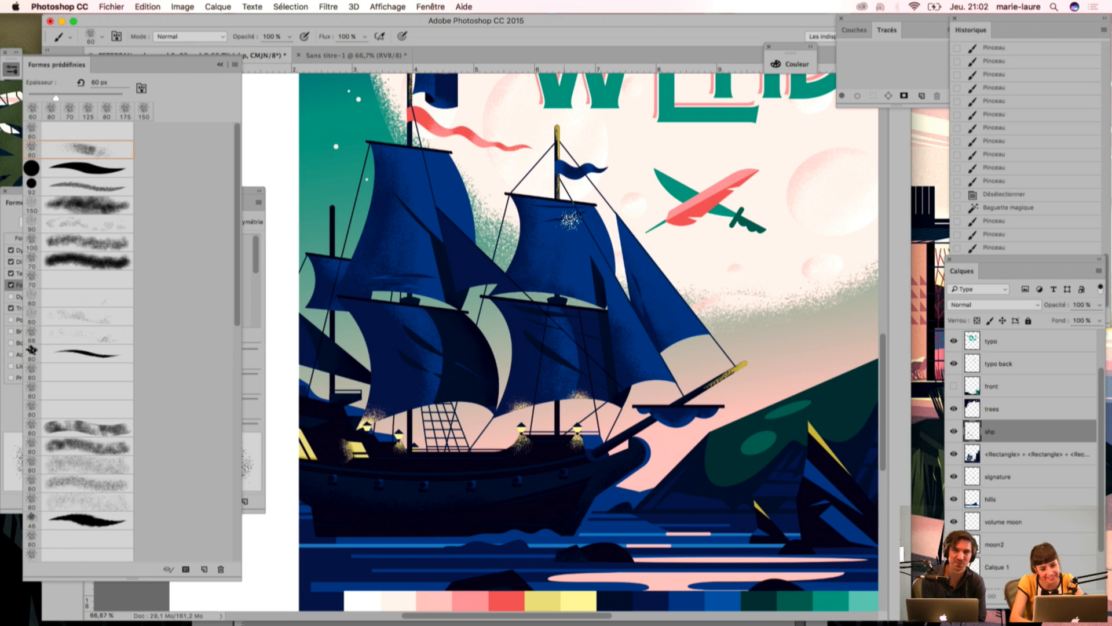
Step: Erase excess grain on the front mast top and the outer end of the bowsprit with the 60 px speckled Eraser
key(e)
mouse_move(574, 203)
mouse_down()
mouse_move(569, 243)
mouse_move(580, 245)
mouse_move(570, 246)
mouse_up()
drag(546, 131, 546, 167)
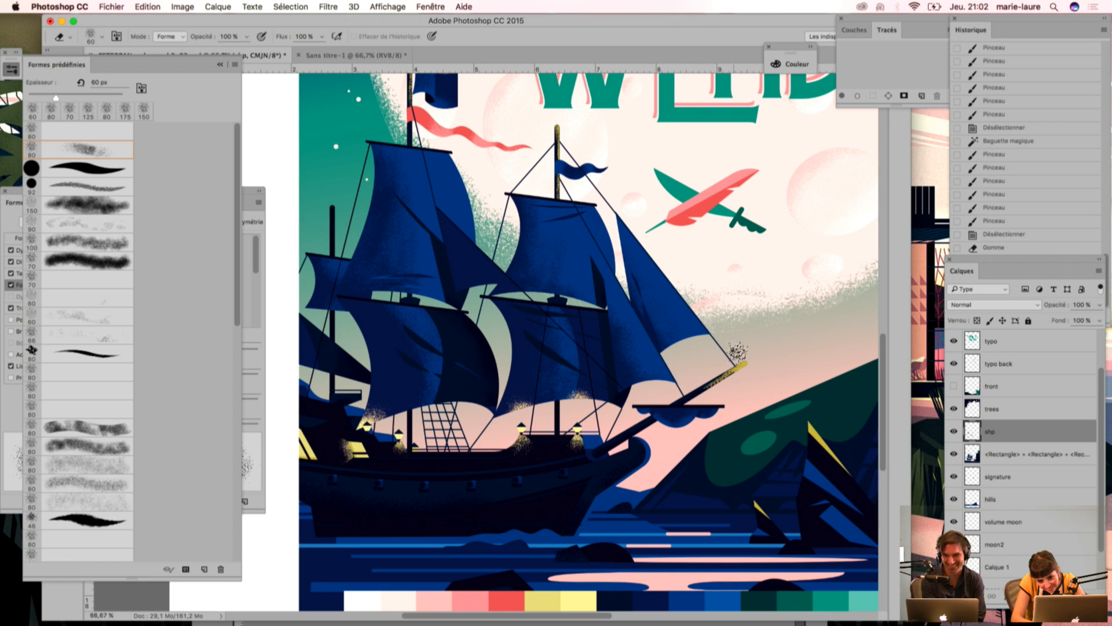
drag(735, 351, 725, 356)
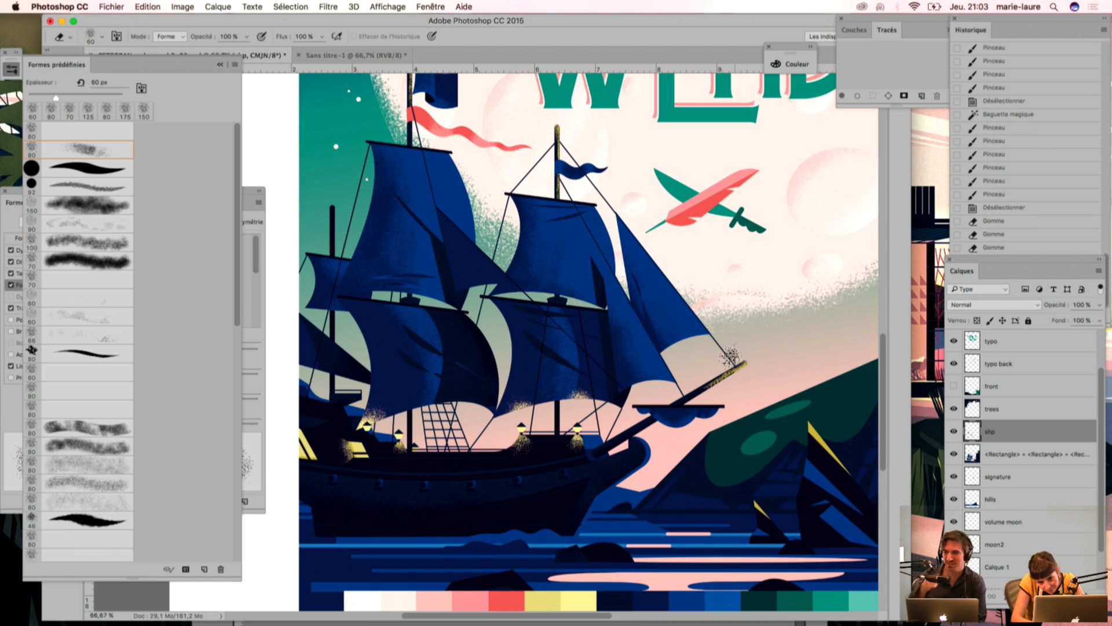
click(735, 351)
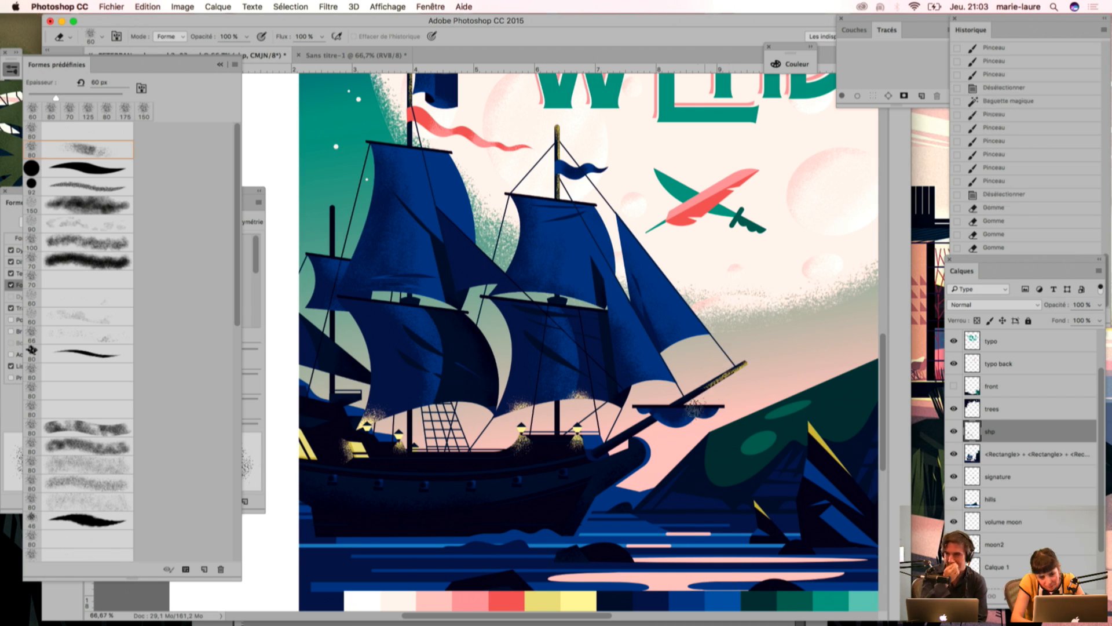
Step: Hide the <Rectangle> layer and select the dark green area of the distant hill with the Magic Wand
drag(398, 339, 429, 367)
key(super+minus)
key(super+minus)
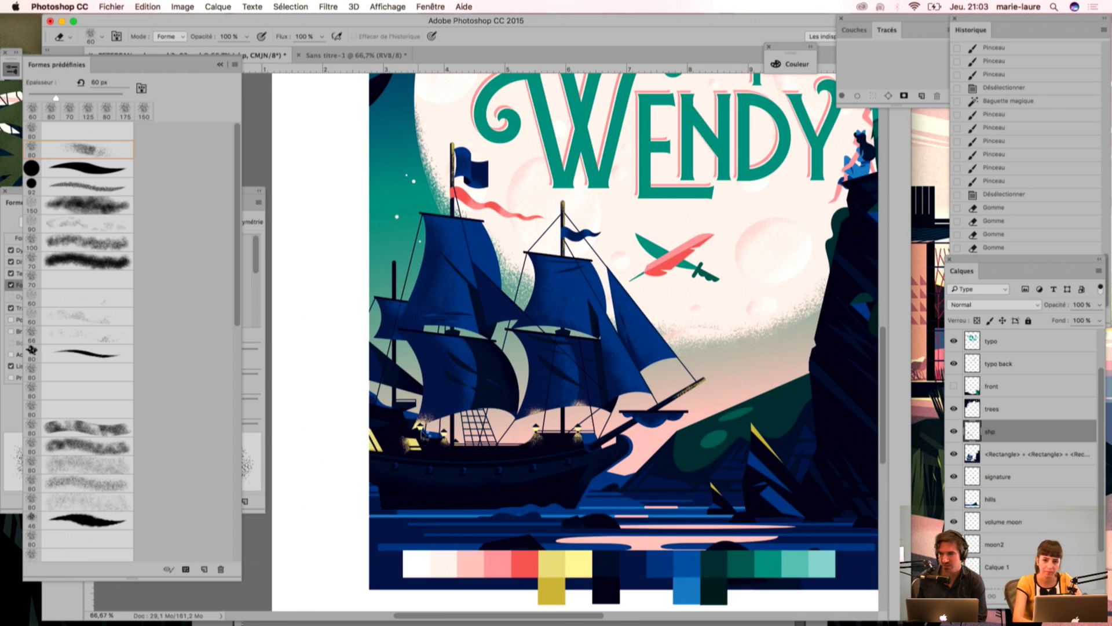
drag(522, 350, 503, 384)
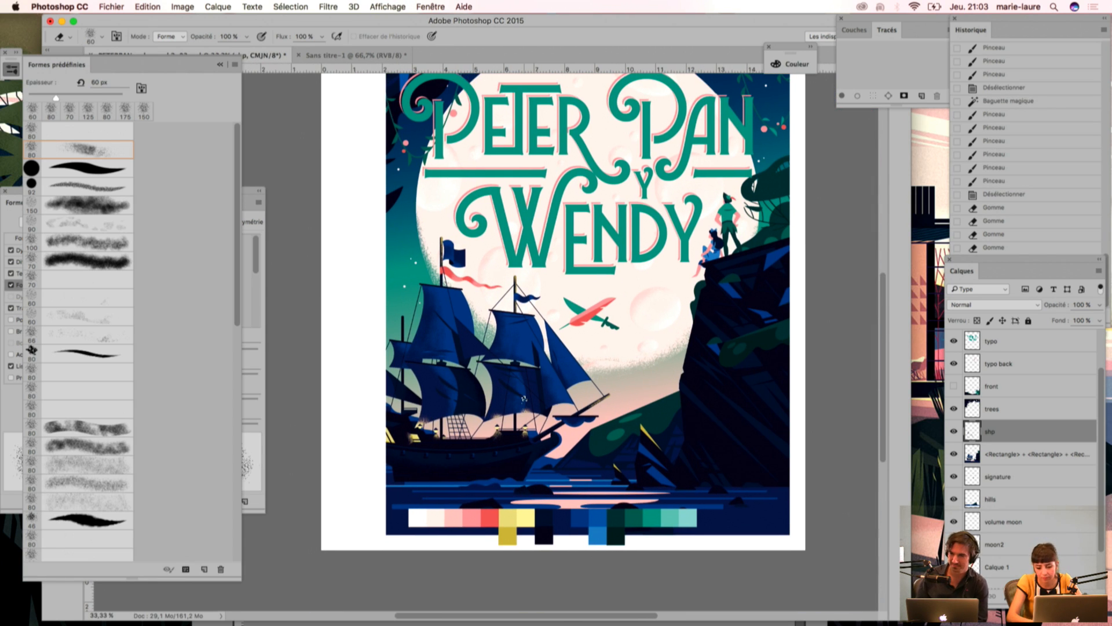
key(super+plus)
key(super+plus)
drag(751, 519, 517, 355)
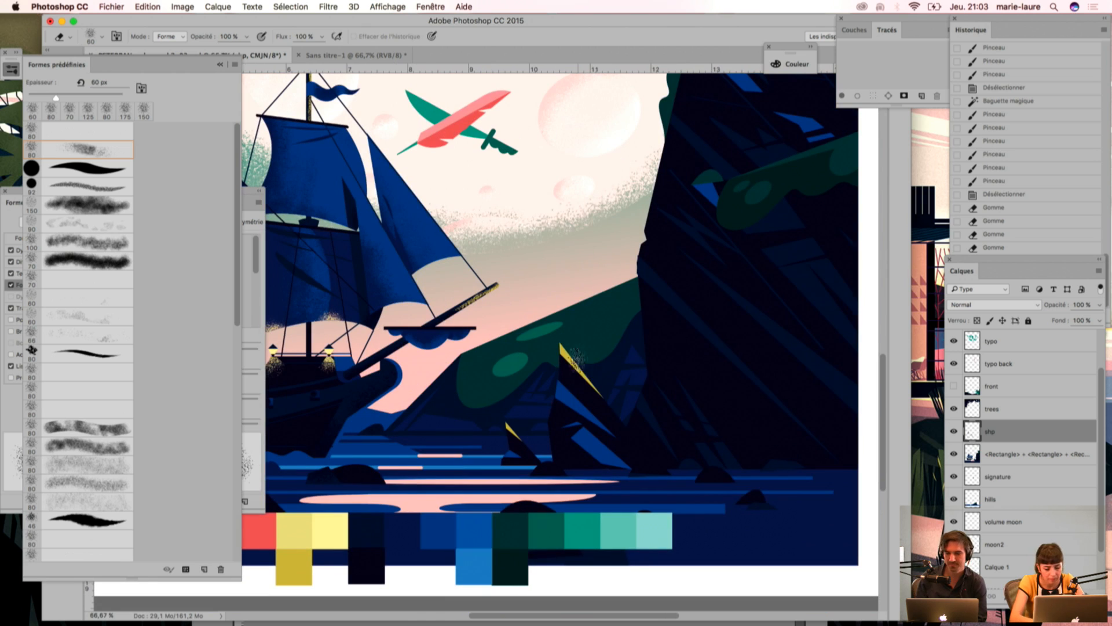
key(w)
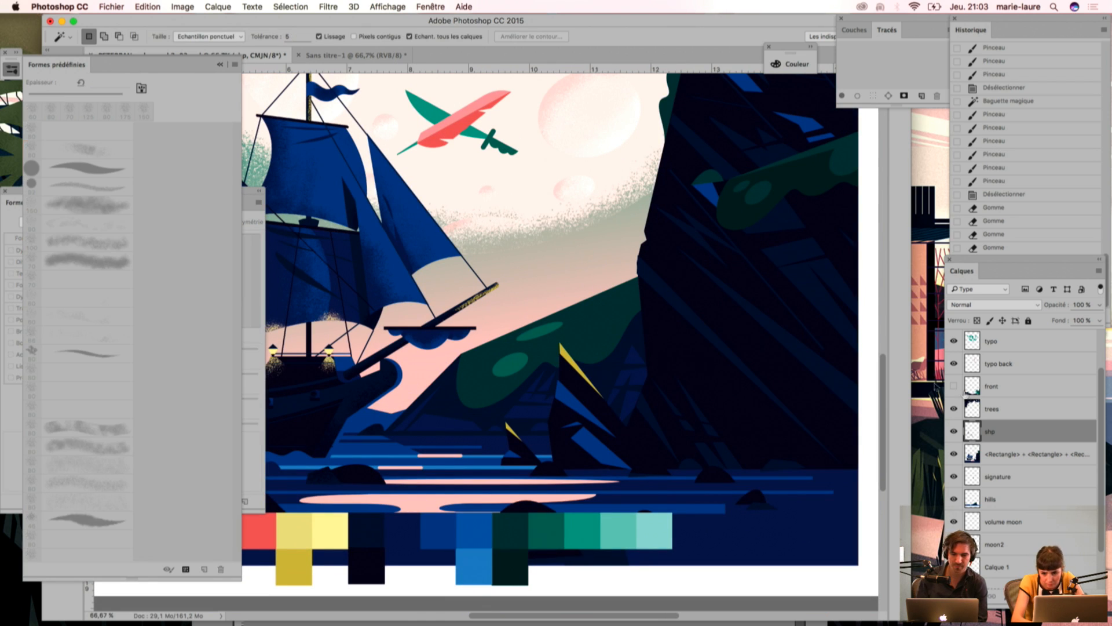
click(951, 456)
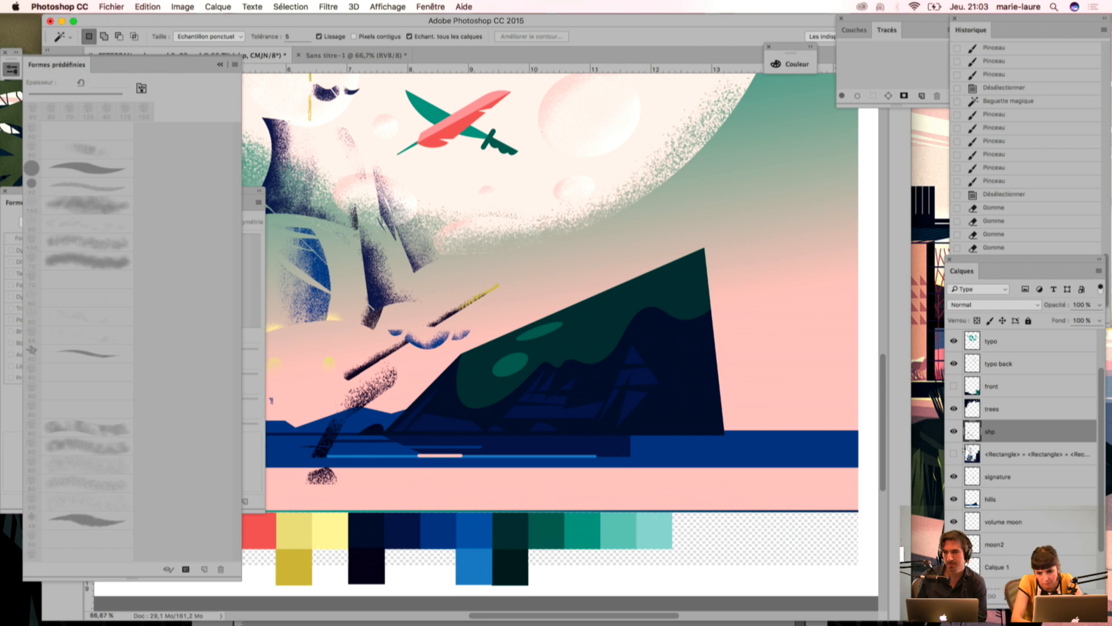
click(554, 365)
Step: Pick a grain colour for the hill with the Eyedropper and set the Brush size to 90 px
key(i)
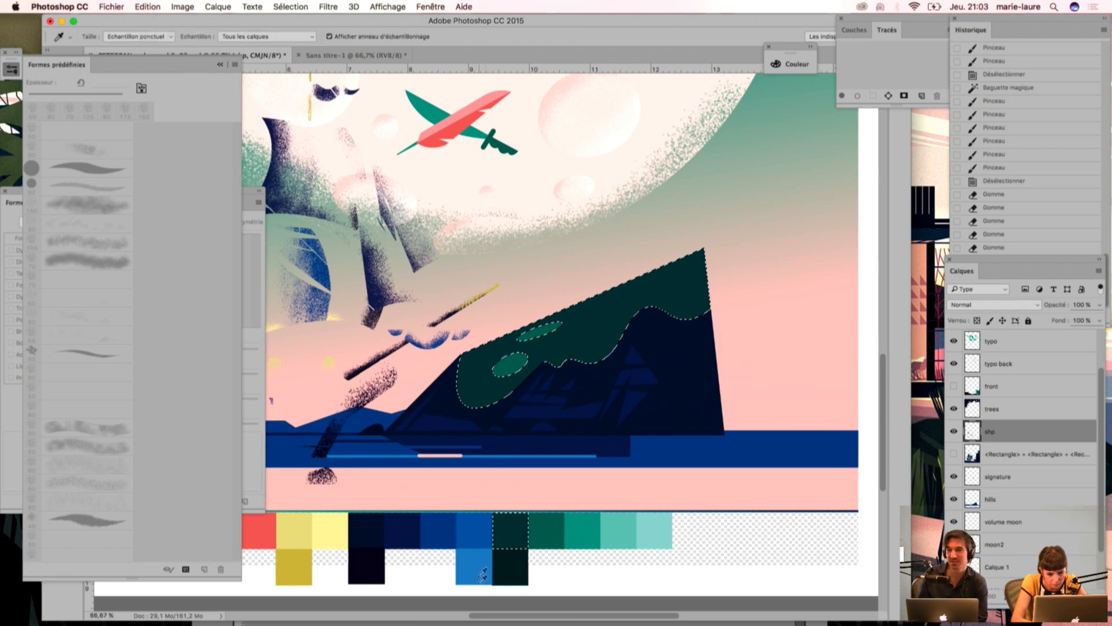
key(b)
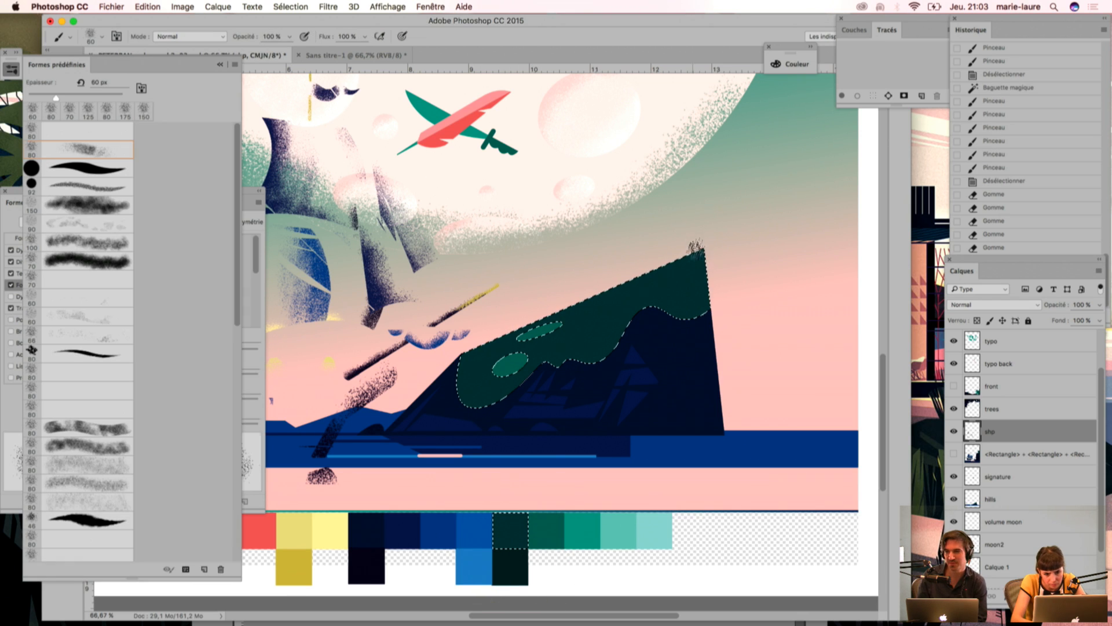
key(bracketright)
key(bracketright)
key(bracketright)
mouse_move(724, 252)
mouse_down()
mouse_move(681, 304)
mouse_move(559, 404)
mouse_up()
mouse_move(623, 272)
mouse_down()
mouse_move(578, 320)
mouse_move(536, 410)
mouse_up()
click(953, 454)
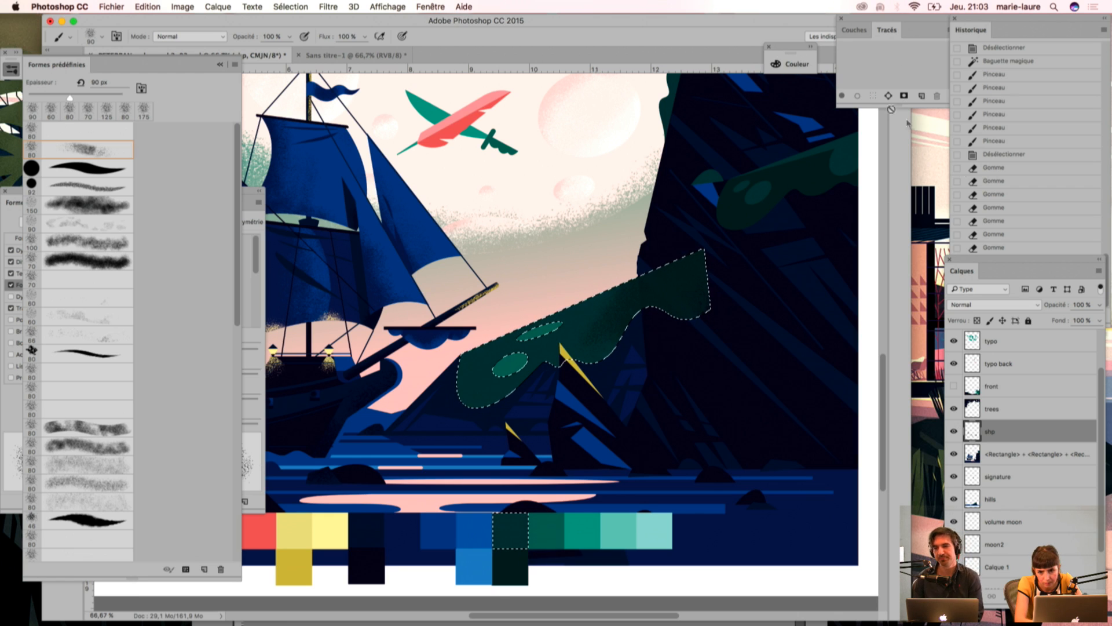
drag(1068, 261, 1051, 325)
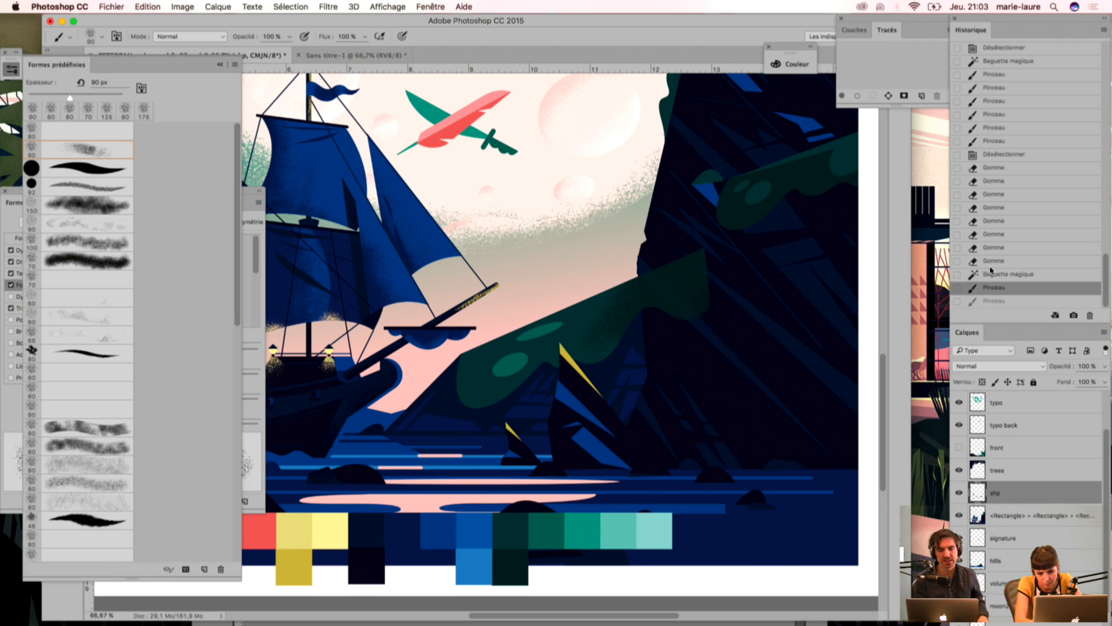
click(990, 264)
click(988, 277)
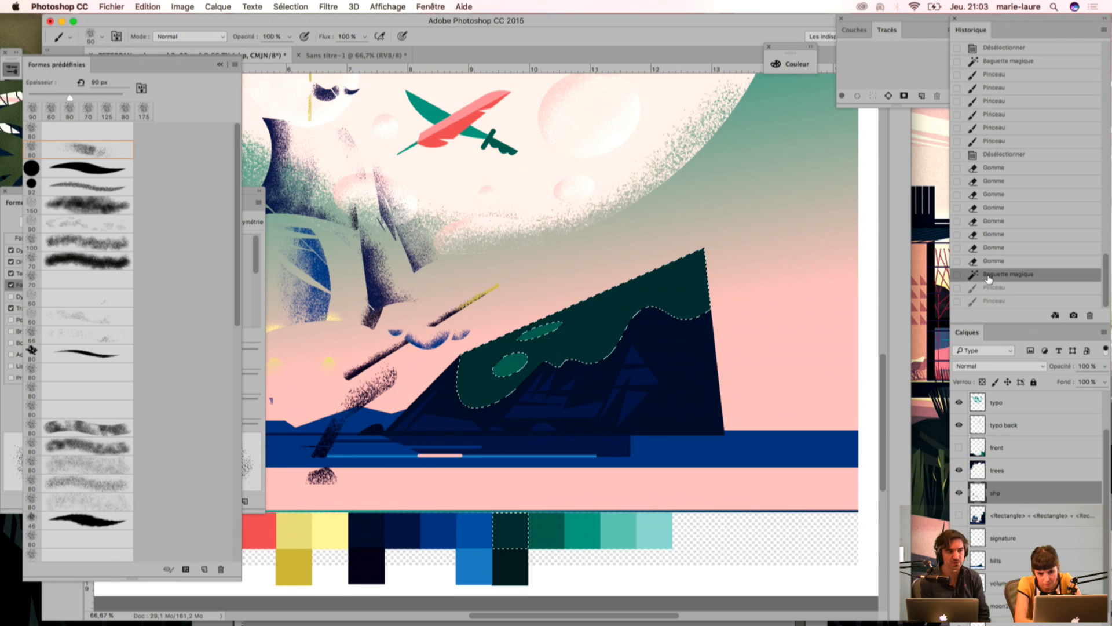
Step: Create a new layer named hills2 directly above the hills layer
scroll(1105, 451, down, 3)
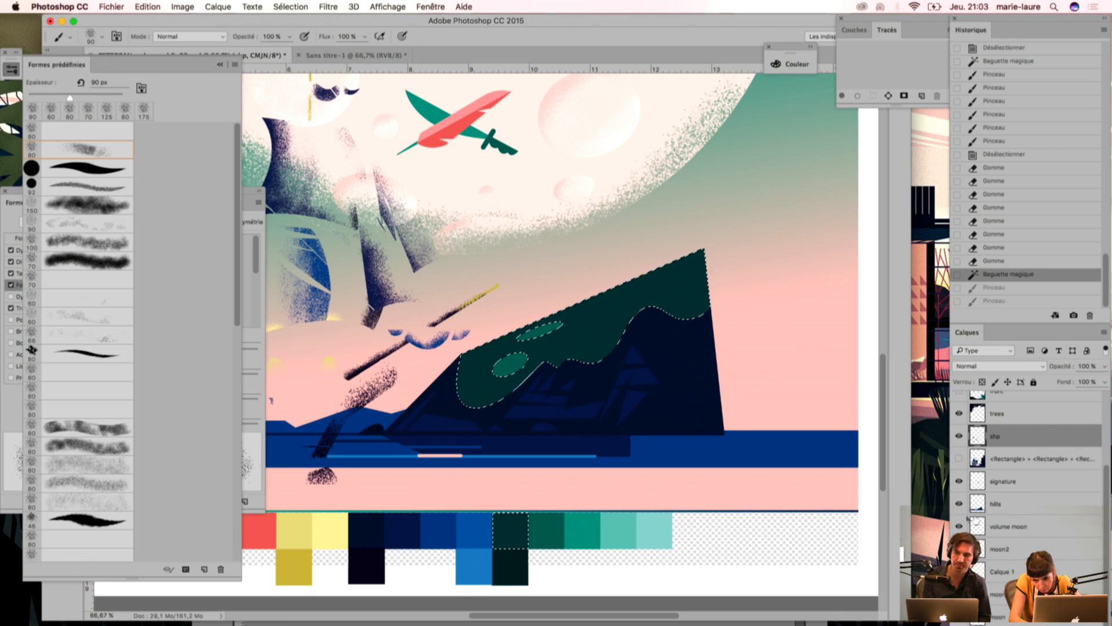
click(1043, 501)
click(1104, 332)
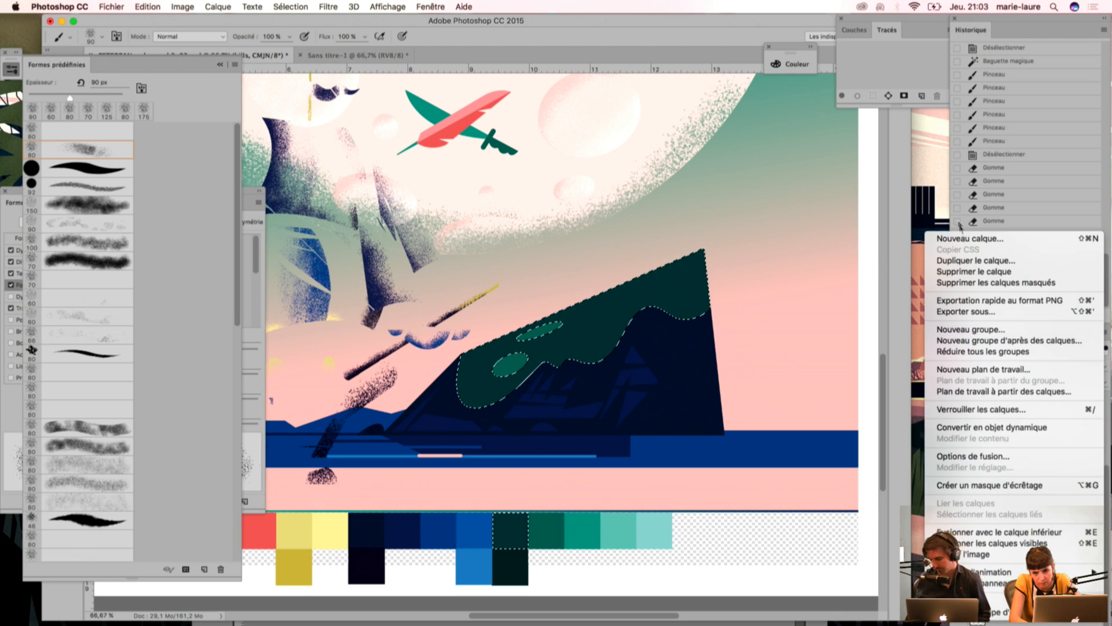
click(950, 240)
text(hills2)
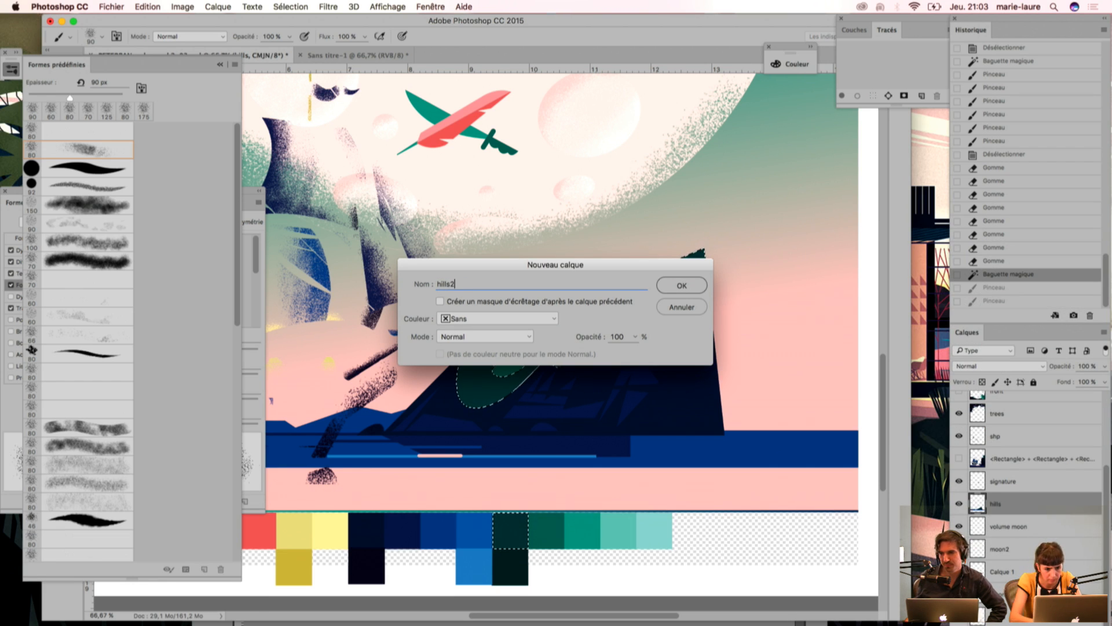
key(Return)
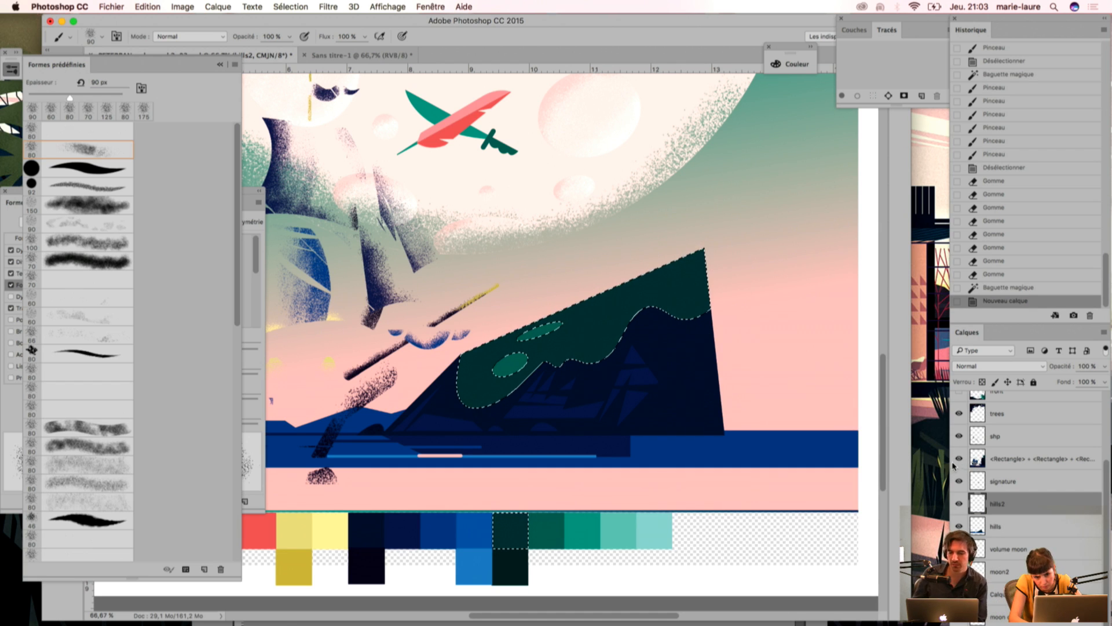
Step: Show the <Rectangle> layer again and brush grain across the hill's selected green area on hills2, enlarging the brush up to 150 px
click(955, 461)
click(586, 349)
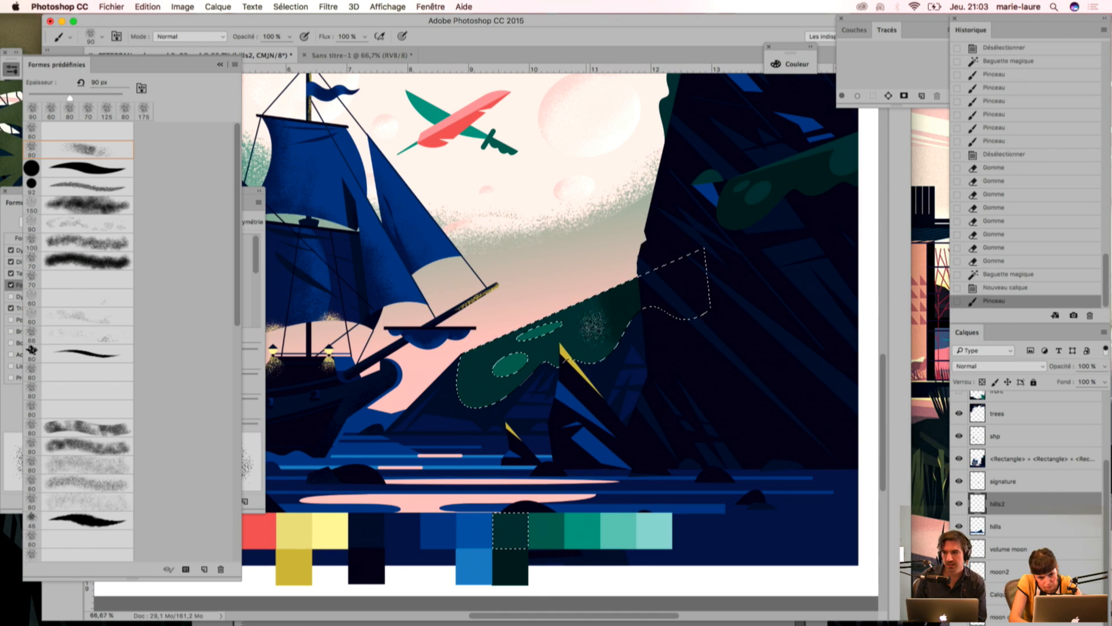
click(547, 370)
click(550, 365)
click(550, 360)
click(551, 353)
click(573, 351)
click(594, 325)
click(522, 392)
click(513, 377)
click(508, 405)
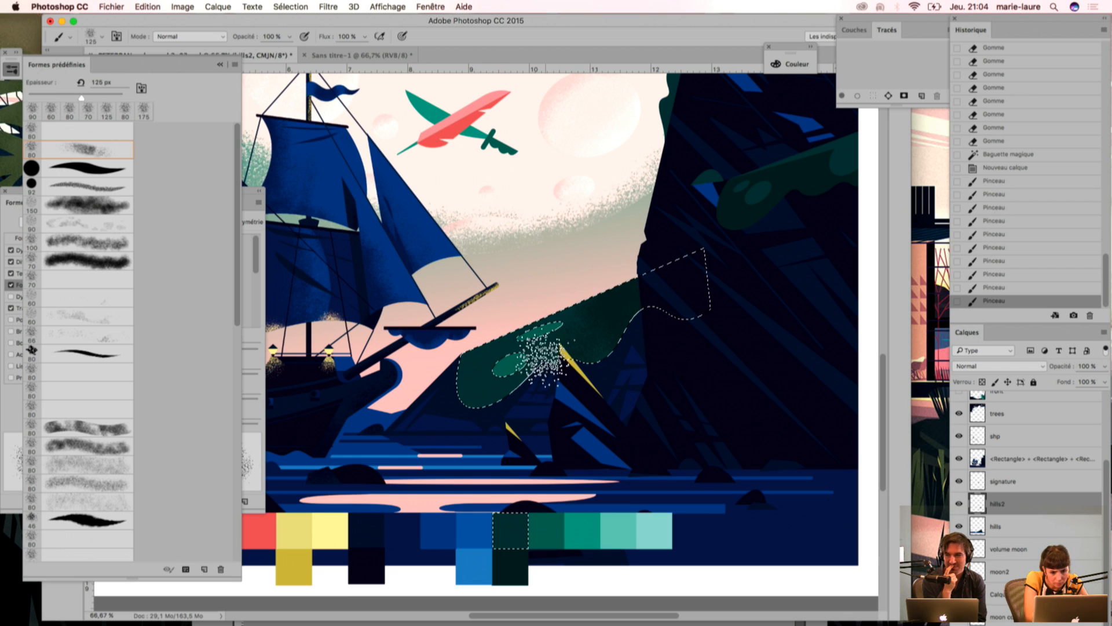
click(486, 402)
click(460, 382)
click(472, 394)
click(510, 397)
click(487, 405)
click(443, 402)
click(478, 406)
click(538, 394)
click(567, 388)
click(606, 374)
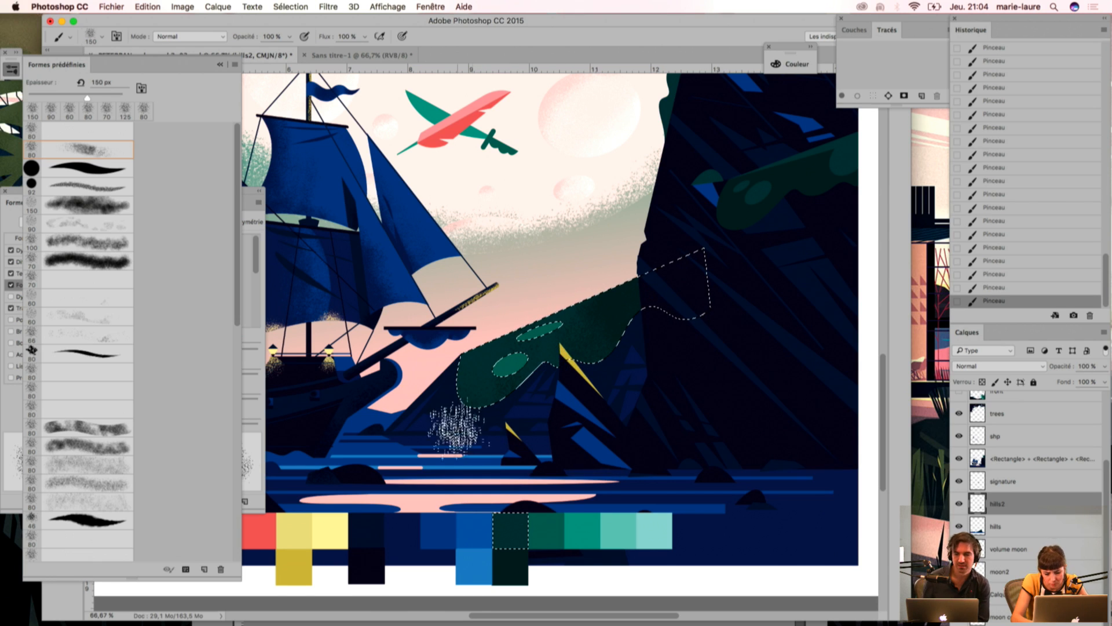
Step: Resample greens from the artwork and the palette swatches, and add more grain to the hill with the 150 px brush
key(i)
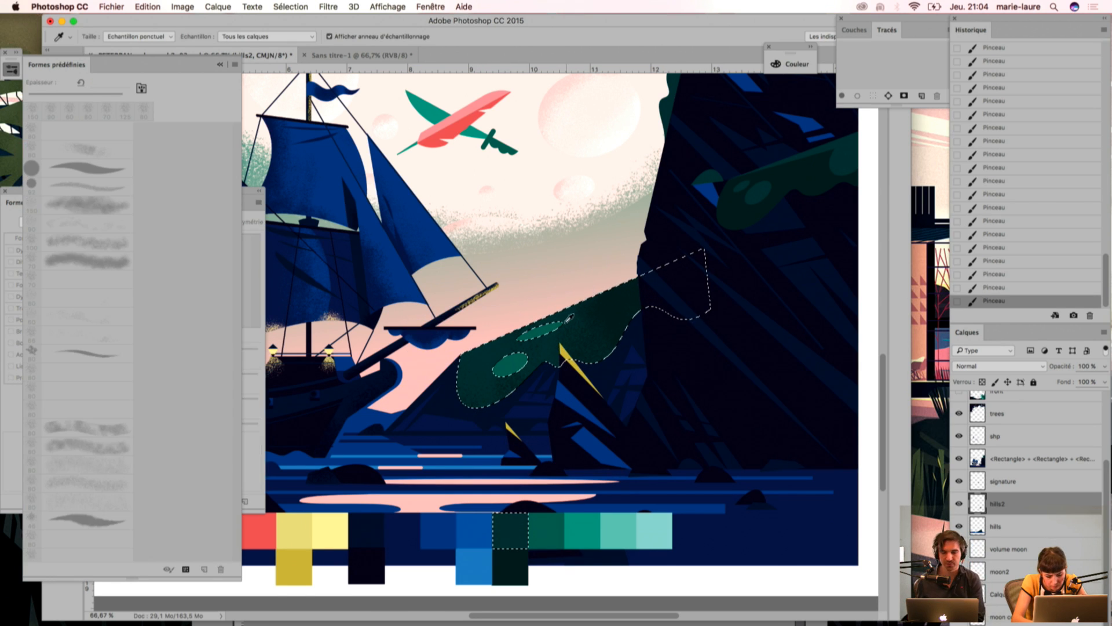
key(b)
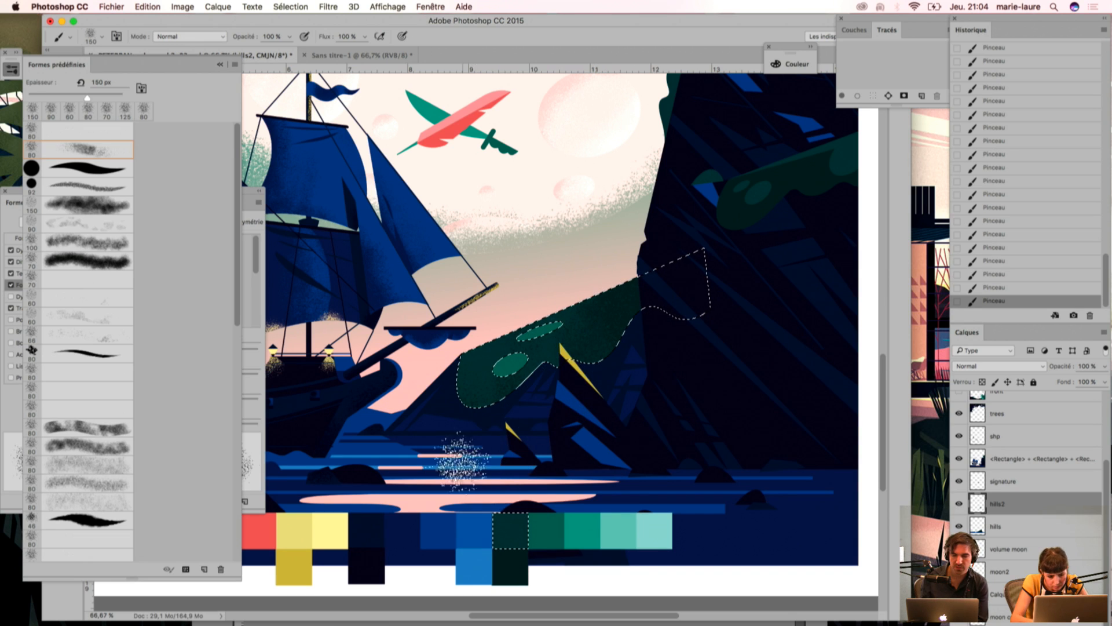
key(i)
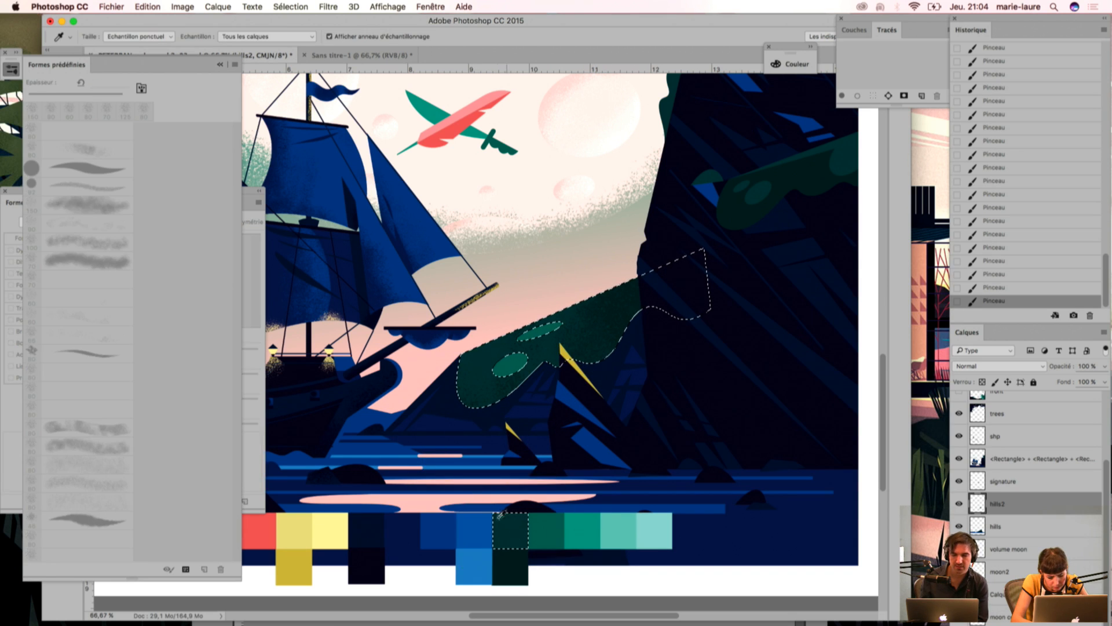
key(b)
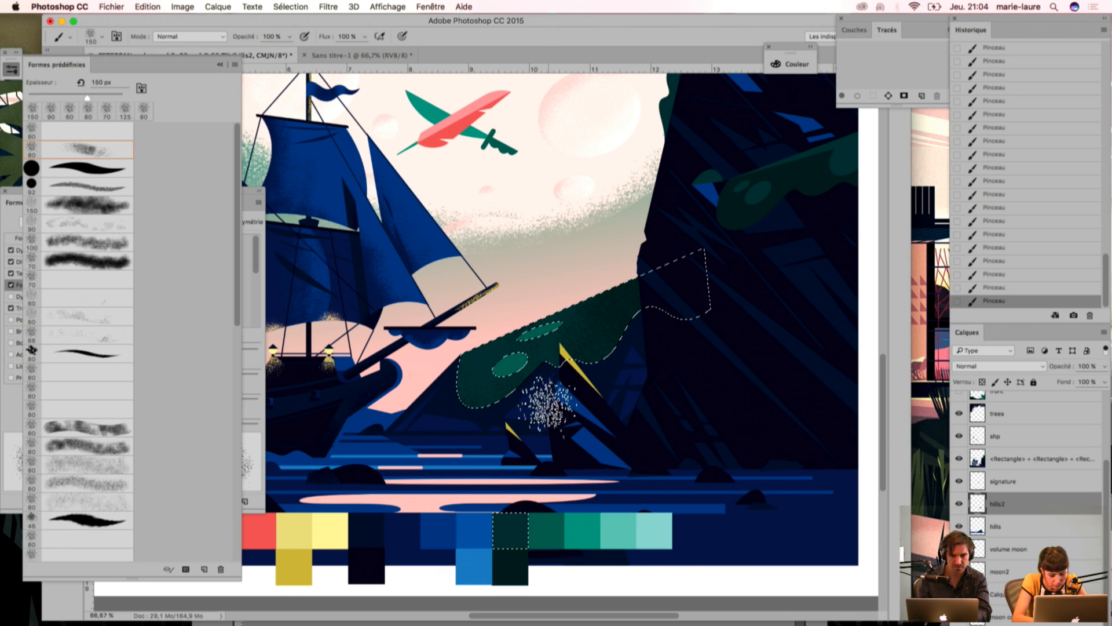
Step: Select the lighter green spots on the hill with the Magic Wand and sample the dark green swatch for the Brush
key(w)
click(520, 354)
key(i)
click(513, 524)
key(b)
Step: Brush dark green grain into the hill's two lighter spots, reducing the brush to 100 px, then deselect
mouse_move(473, 431)
mouse_down()
mouse_move(502, 420)
mouse_move(516, 384)
mouse_move(510, 369)
mouse_move(492, 384)
mouse_move(528, 365)
mouse_up()
key(bracketleft)
key(bracketleft)
drag(572, 334, 563, 329)
mouse_move(570, 330)
mouse_down()
mouse_move(547, 341)
mouse_move(561, 328)
mouse_move(543, 336)
mouse_move(514, 343)
mouse_up()
drag(515, 343, 504, 362)
mouse_move(505, 368)
mouse_down()
mouse_move(499, 380)
mouse_move(510, 366)
mouse_move(502, 371)
mouse_up()
drag(500, 371, 493, 382)
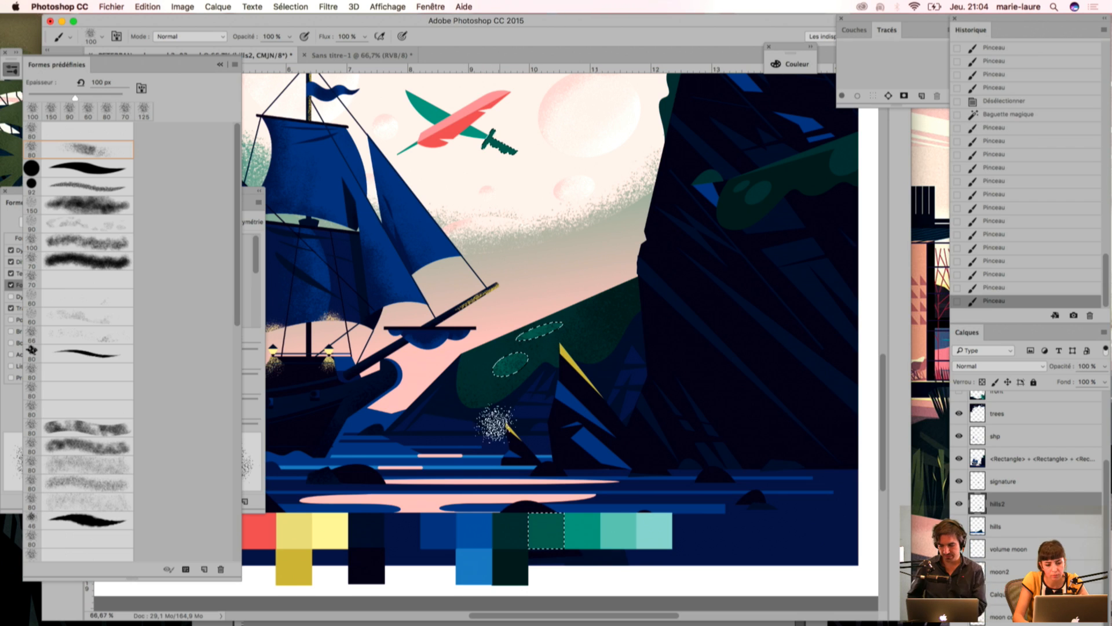
key(super+d)
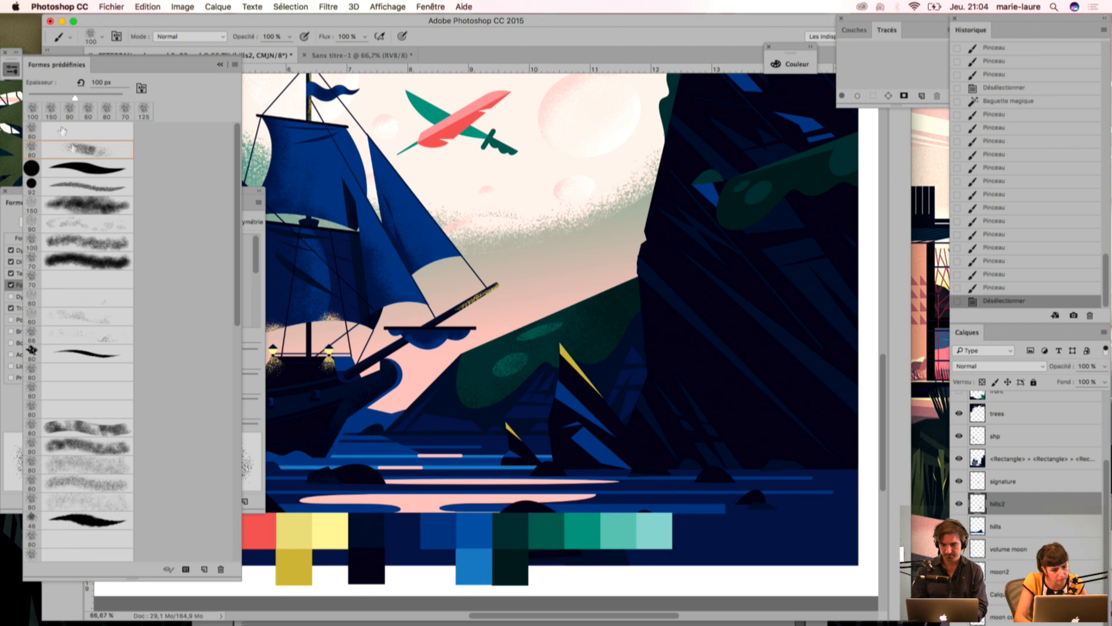
Step: Collapse the brush presets, outline streaks on the hill's upper slope with the Lasso, delete the grain inside and deselect
click(220, 64)
click(53, 85)
drag(571, 331, 644, 299)
key(Delete)
key(ctrl+d)
Step: Lasso thin streaks near the hill's lower edge, delete the grain inside and deselect, then step back through the last edits
drag(625, 335, 626, 394)
key(Delete)
key(ctrl+d)
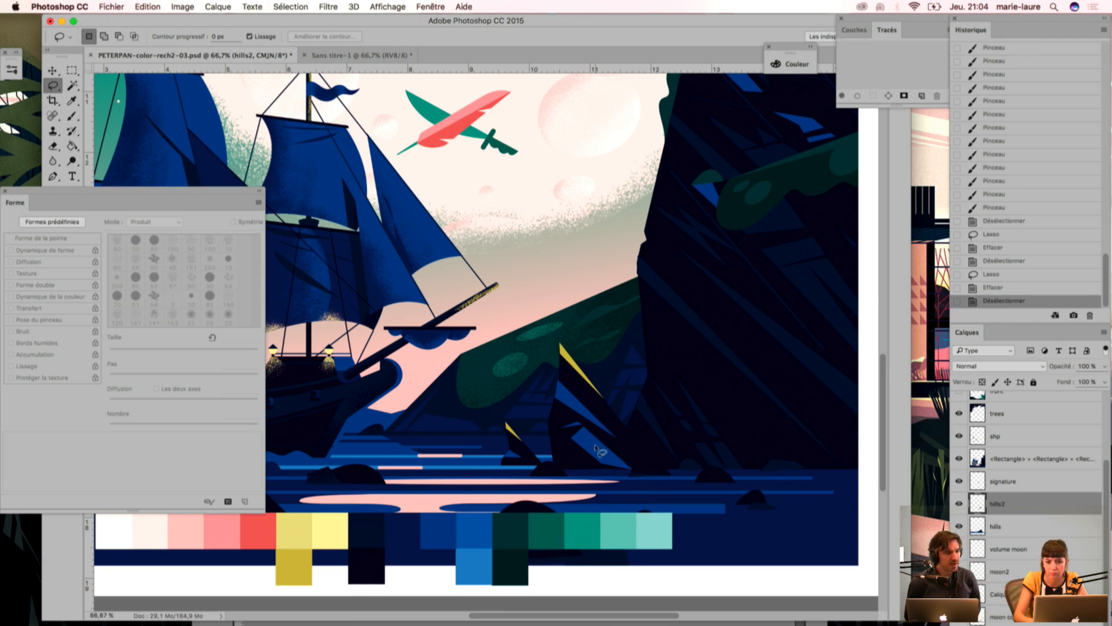
key(ctrl+z)
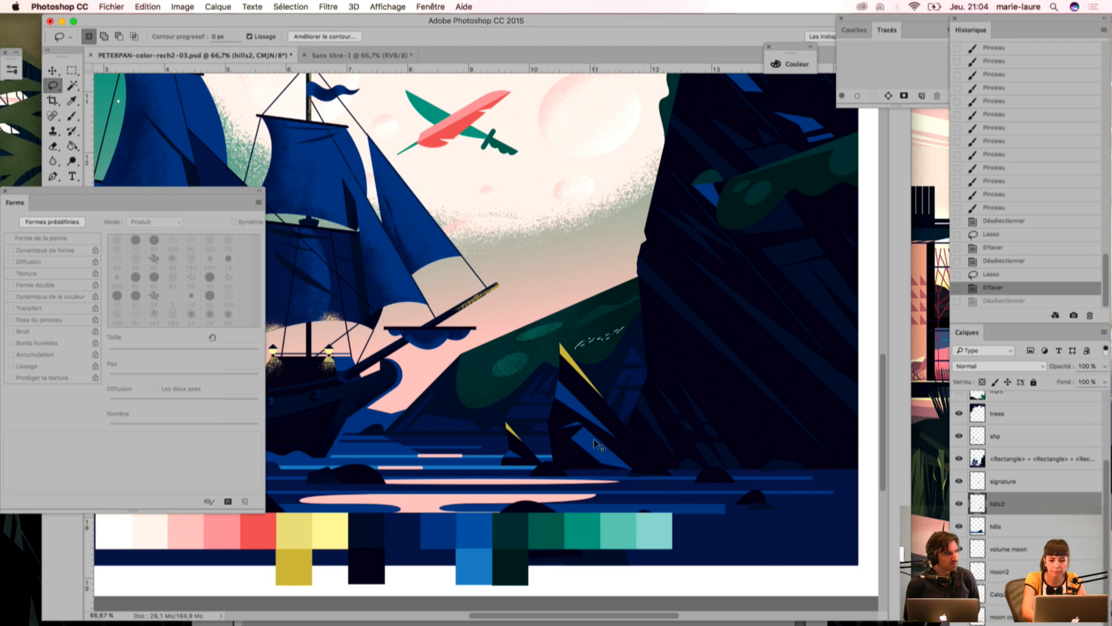
key(ctrl+alt+z)
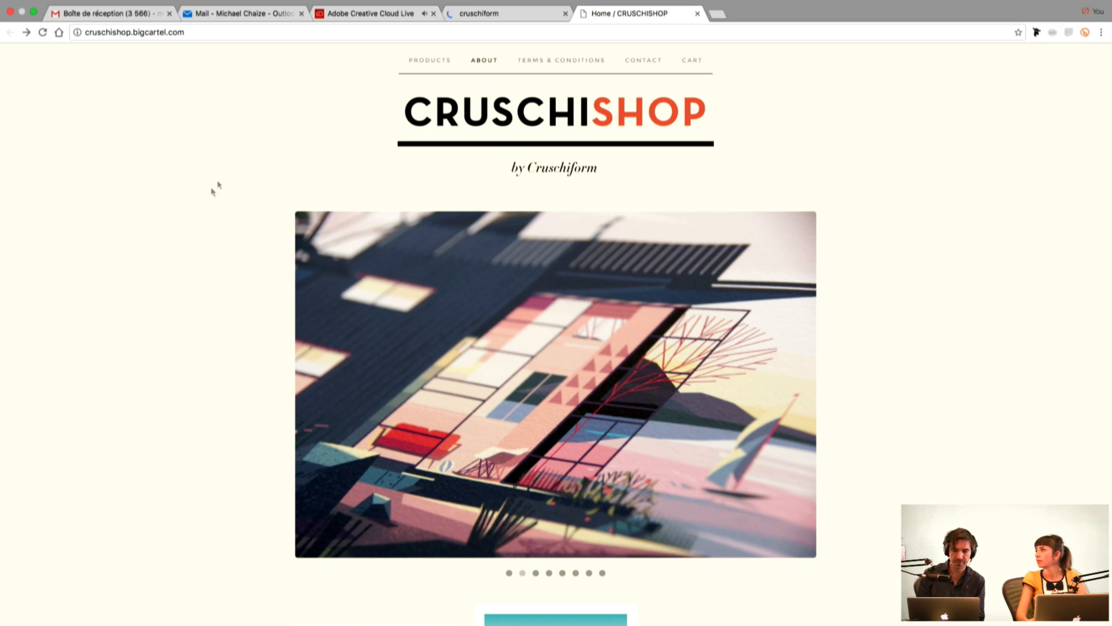
Step: Open the California Modernism print in the Cruschishop catalogue, examine its detail pictures and return to the catalogue
scroll(133, 254, down, 9)
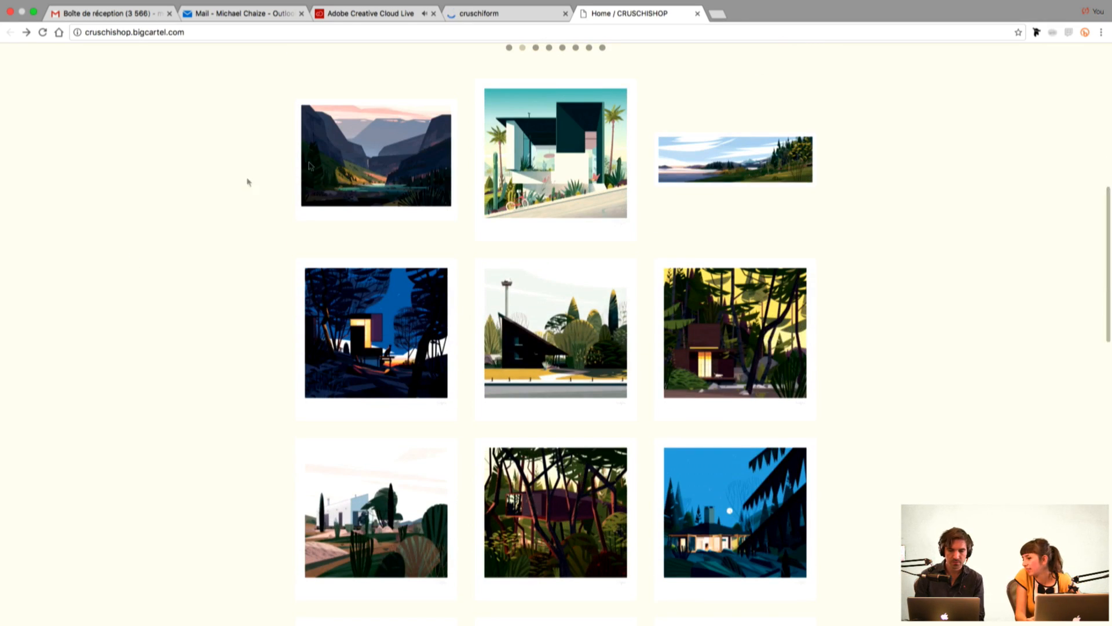
click(557, 169)
click(600, 178)
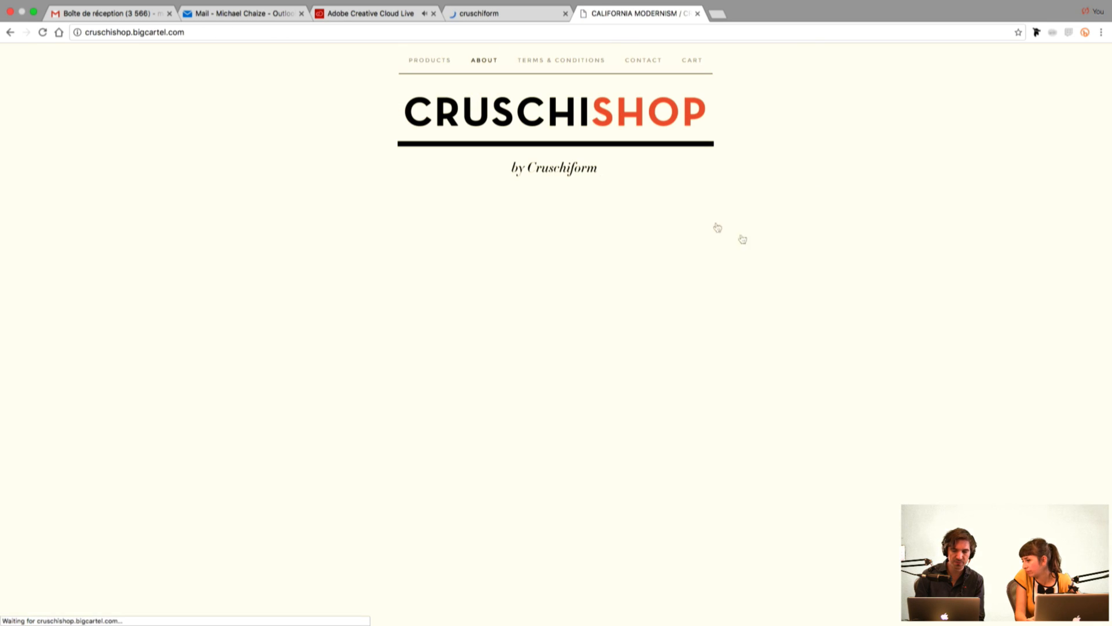
scroll(219, 186, left, 5)
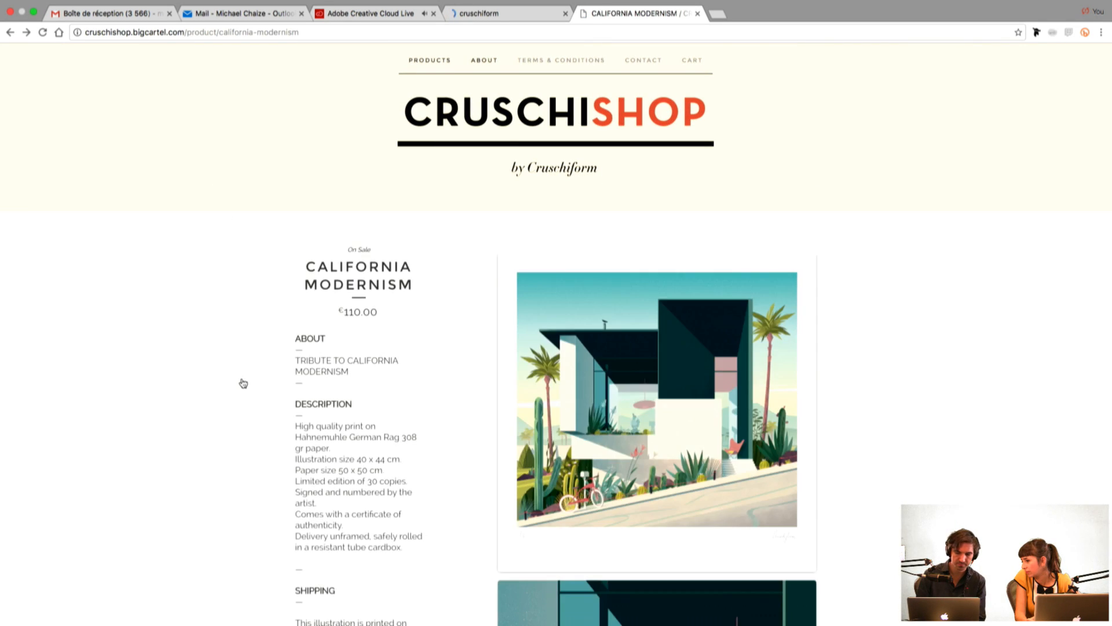
scroll(244, 384, down, 2)
scroll(243, 384, down, 13)
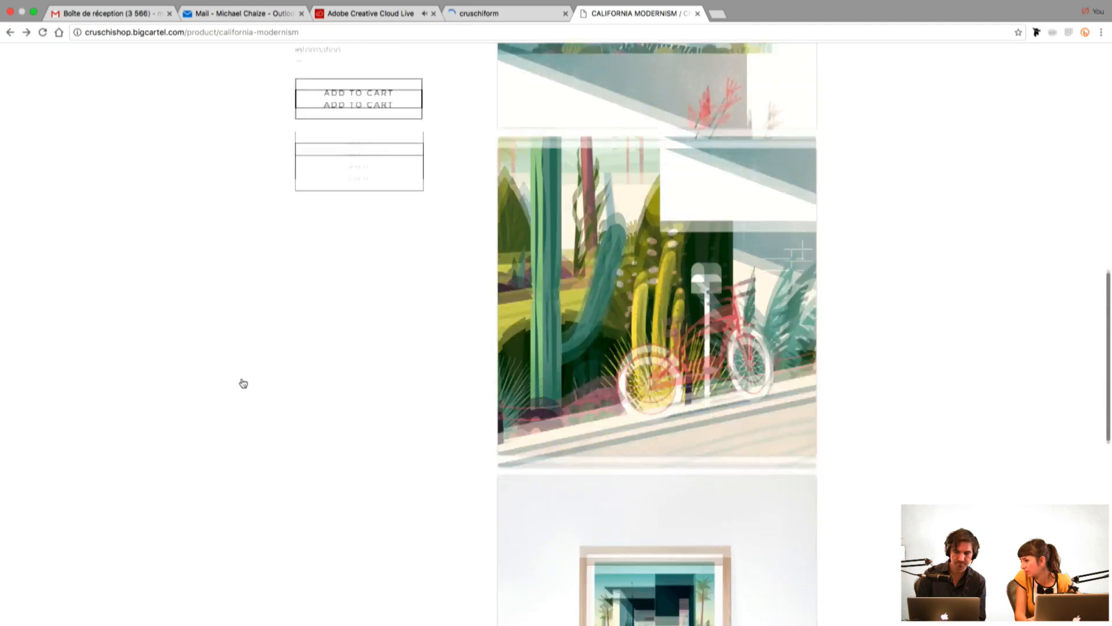
scroll(243, 383, up, 13)
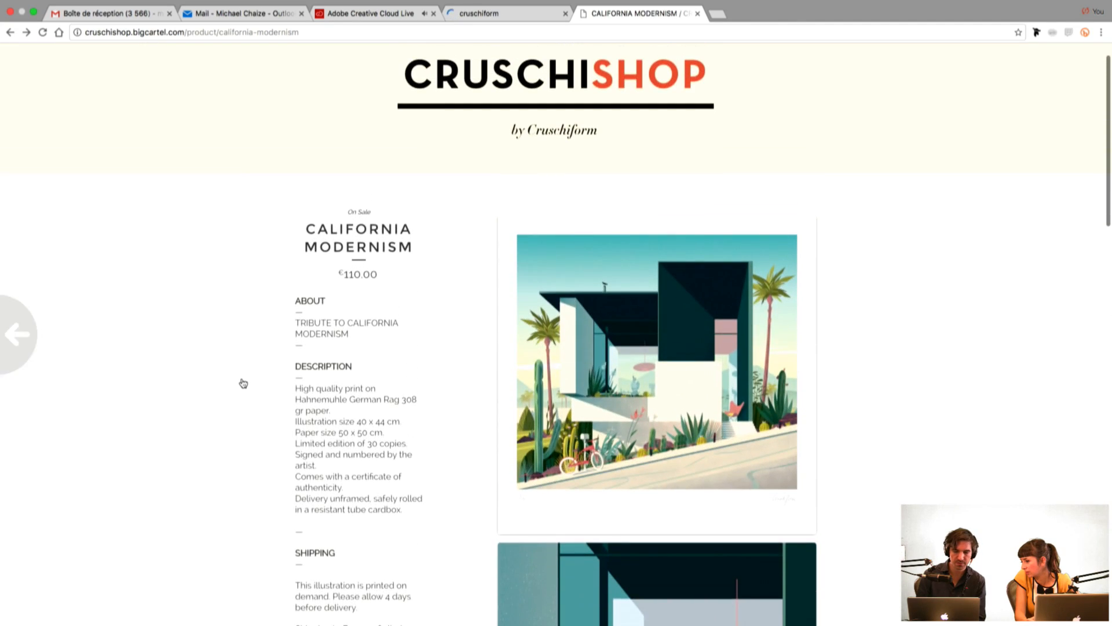
scroll(243, 383, left, 5)
Step: Browse the rest of the catalogue's landscape and cabin prints, view the Sneeoosh Cabin product page and go back
scroll(273, 390, down, 1)
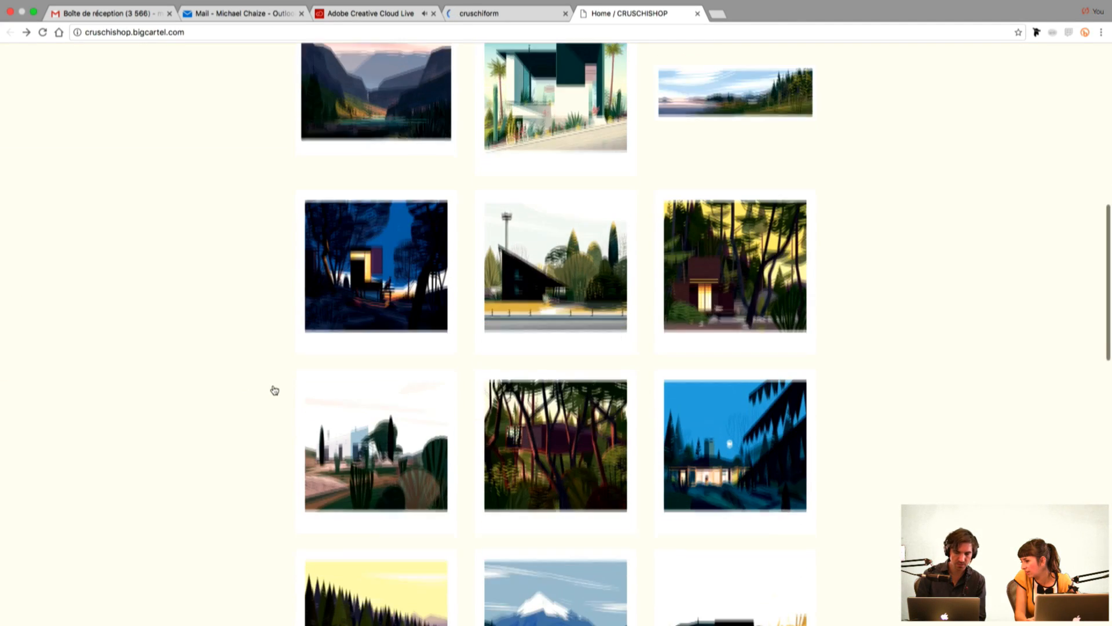
scroll(281, 409, down, 6)
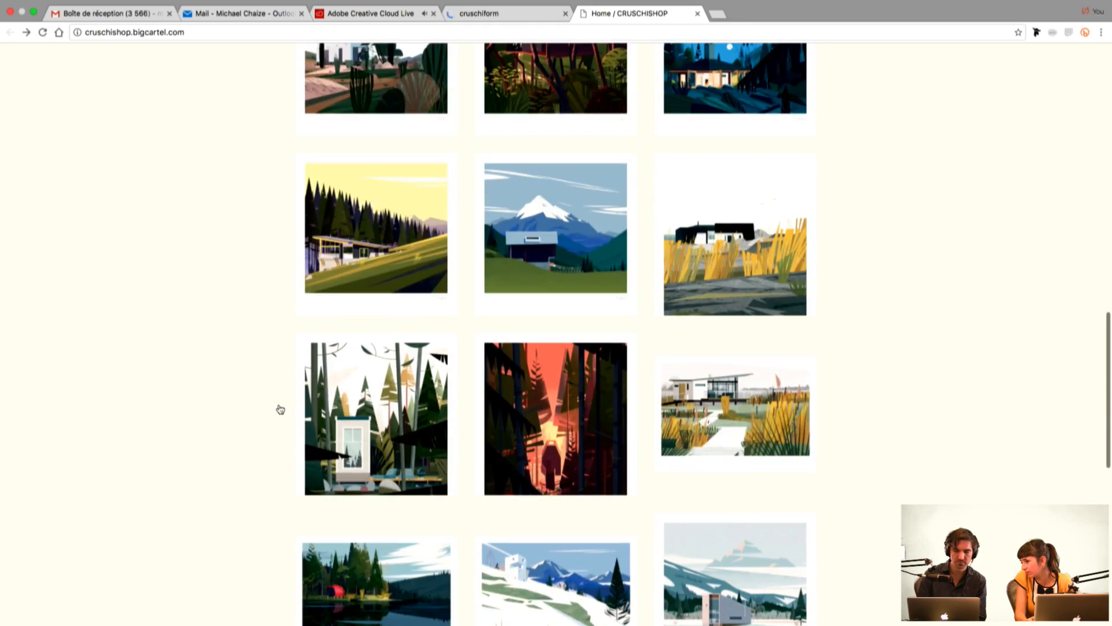
scroll(280, 409, down, 9)
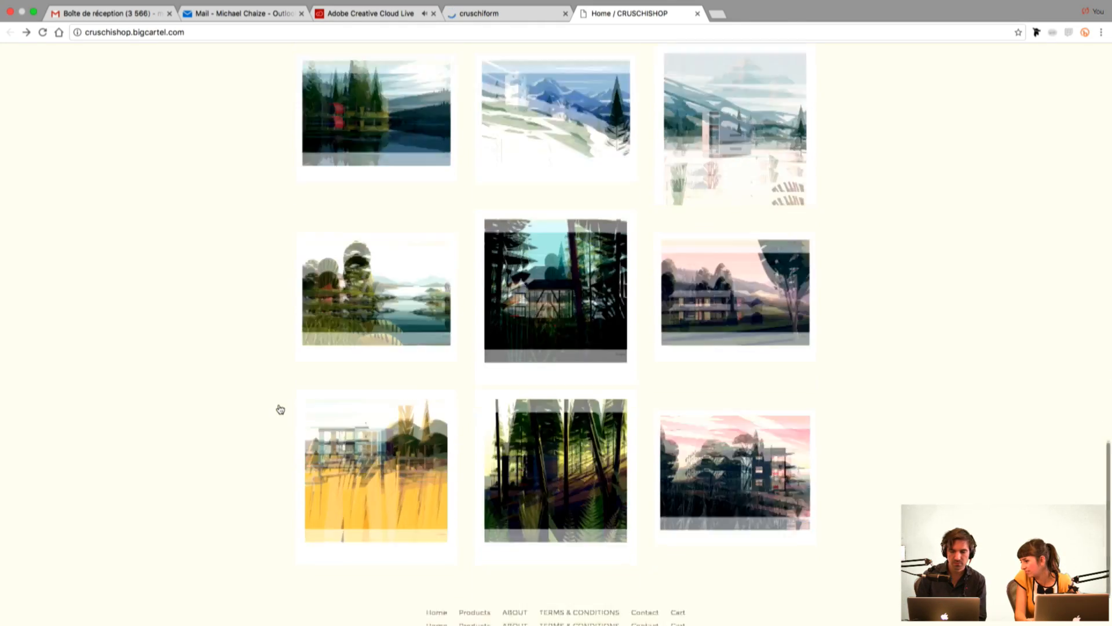
scroll(281, 409, down, 1)
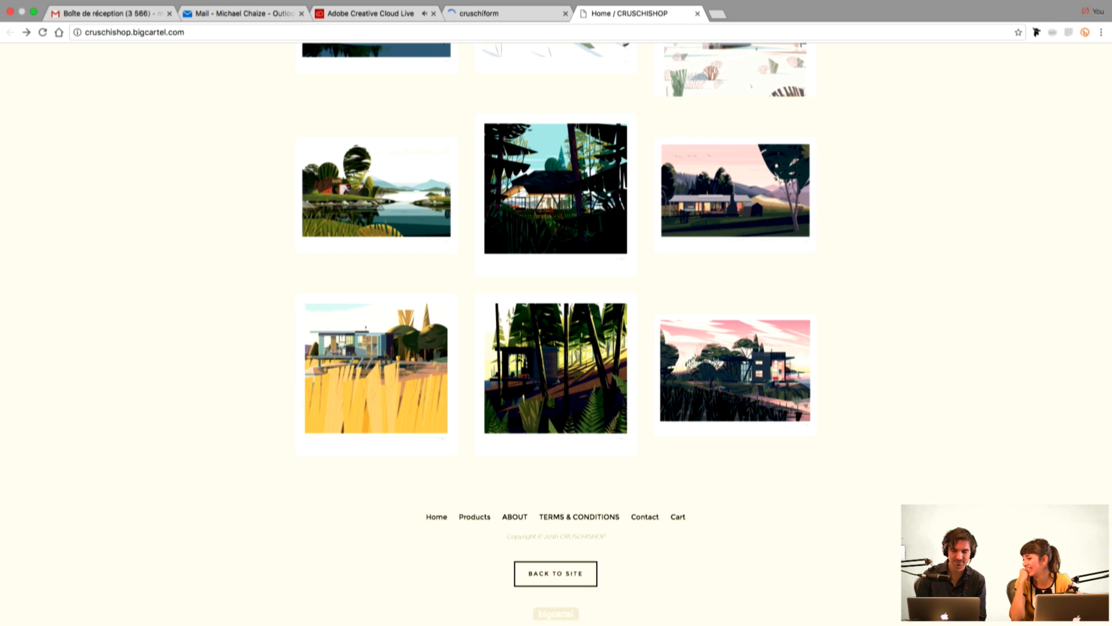
scroll(405, 249, up, 3)
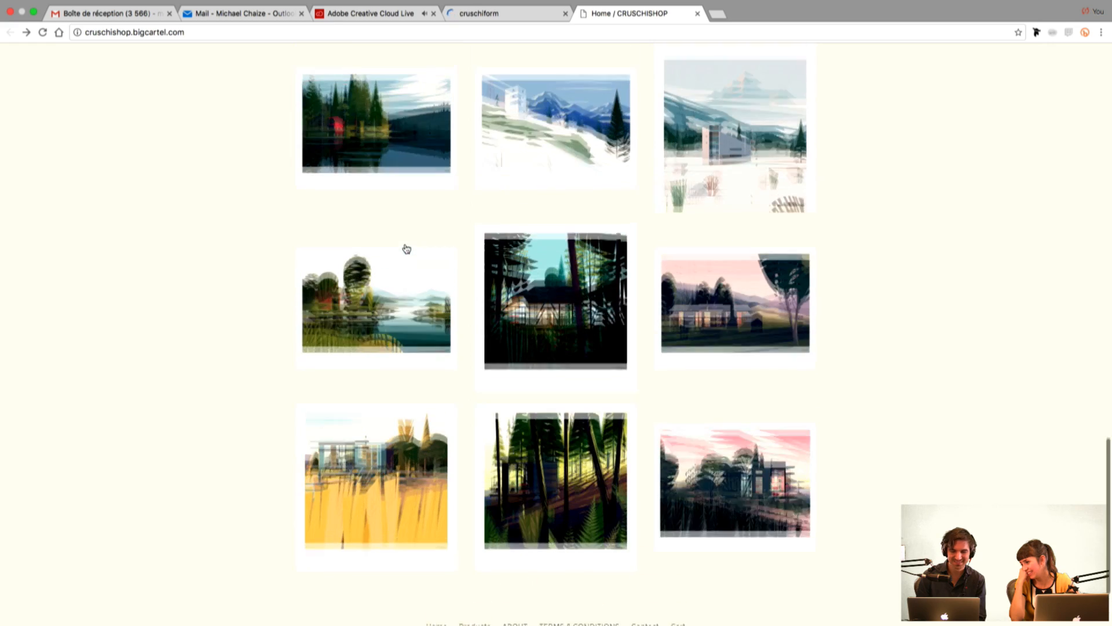
click(539, 311)
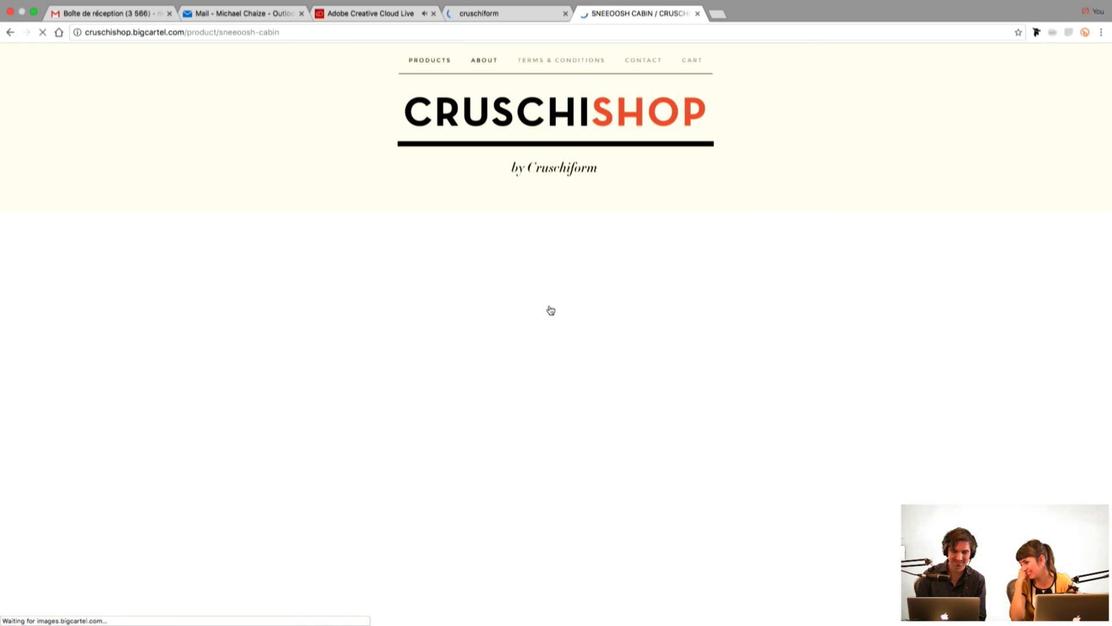
scroll(517, 296, down, 9)
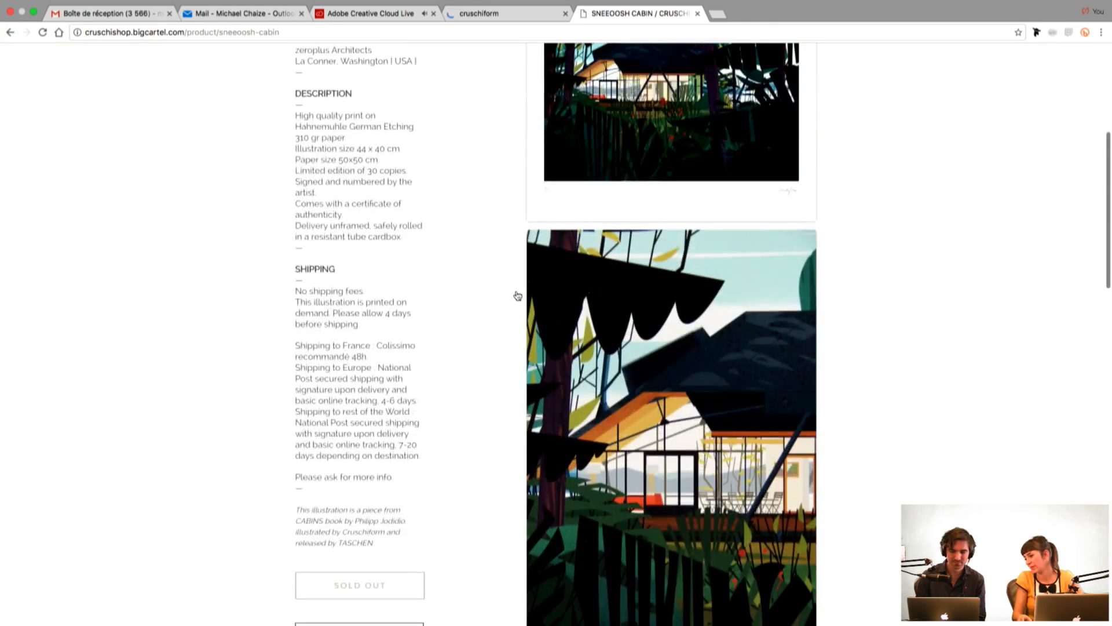
scroll(517, 296, left, 3)
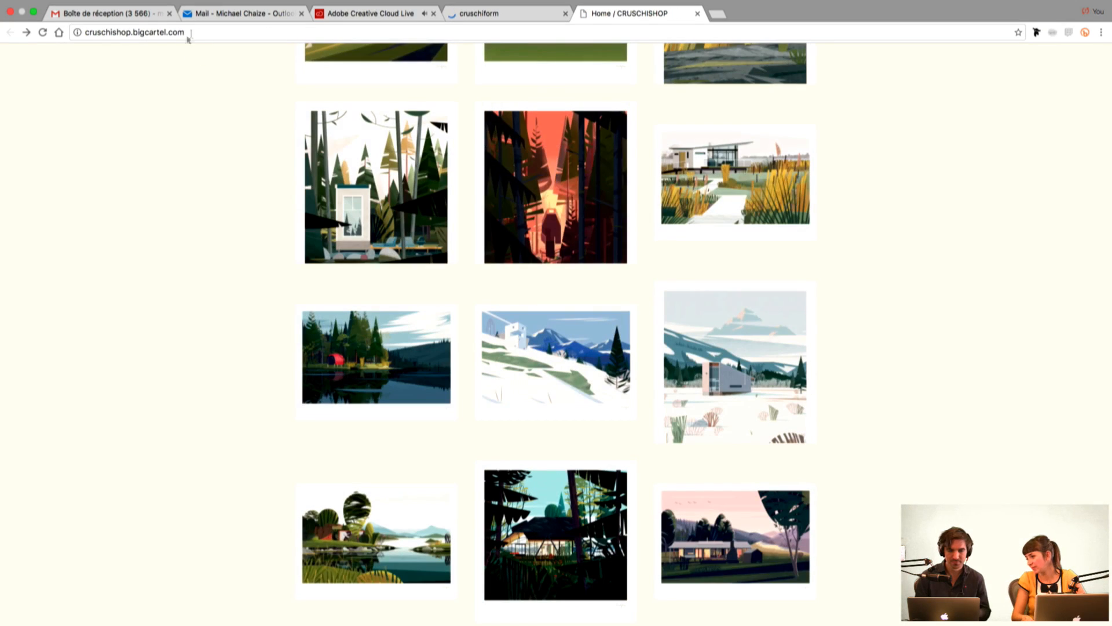
click(197, 33)
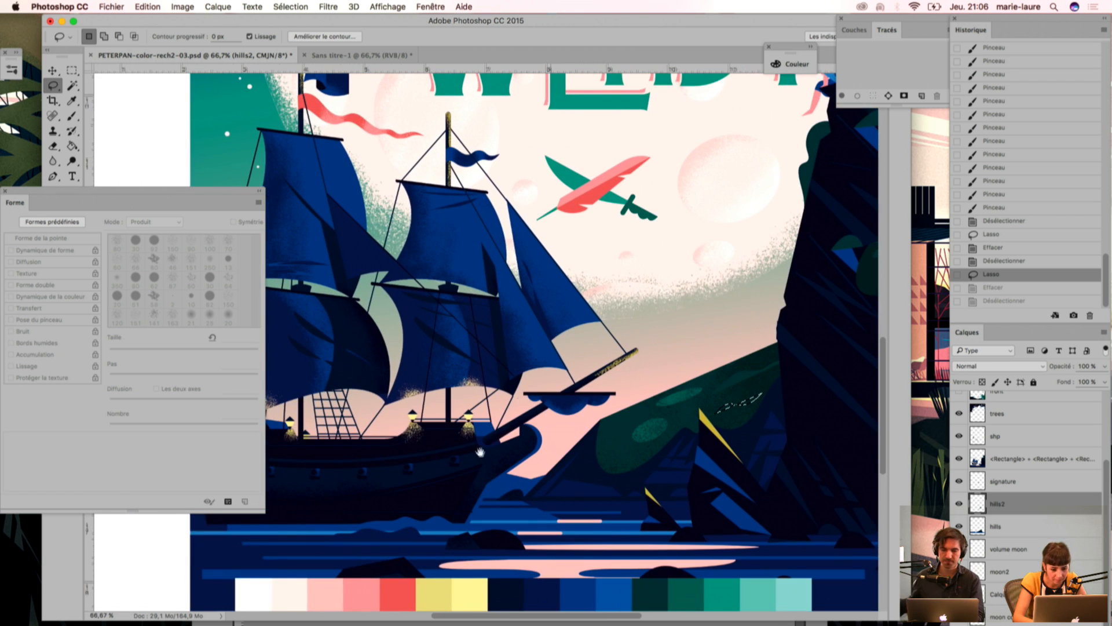
Step: Outline thin streaks on the hill's upper slope and near its lighter spots with the Lasso, deleting the grain inside and deselecting each time
key(super+d)
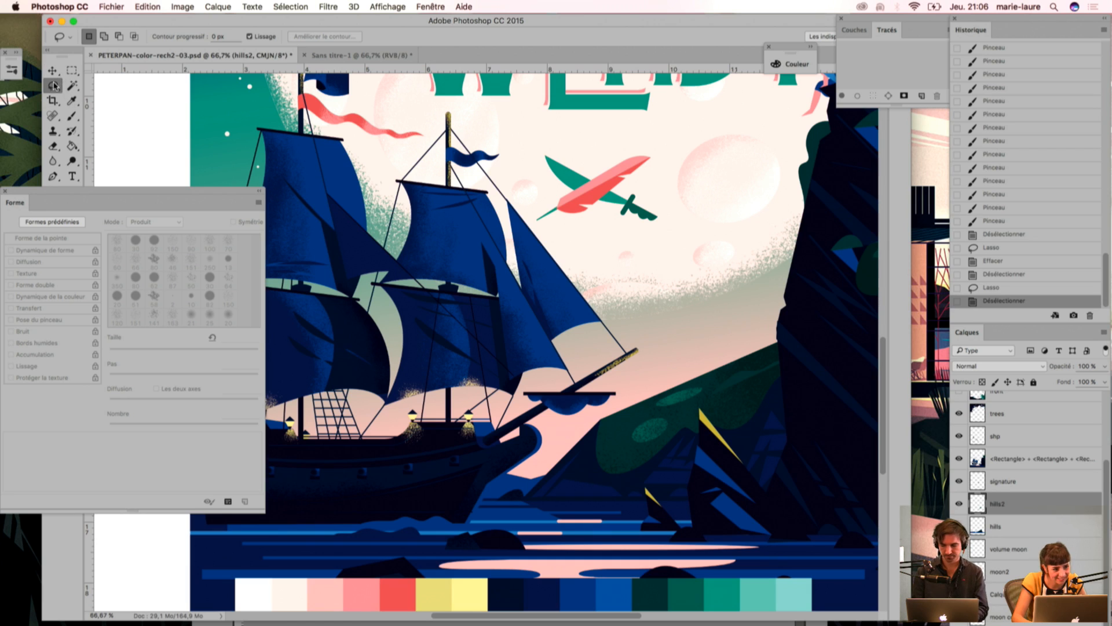
mouse_move(759, 393)
mouse_down()
mouse_move(779, 389)
mouse_move(719, 413)
mouse_up()
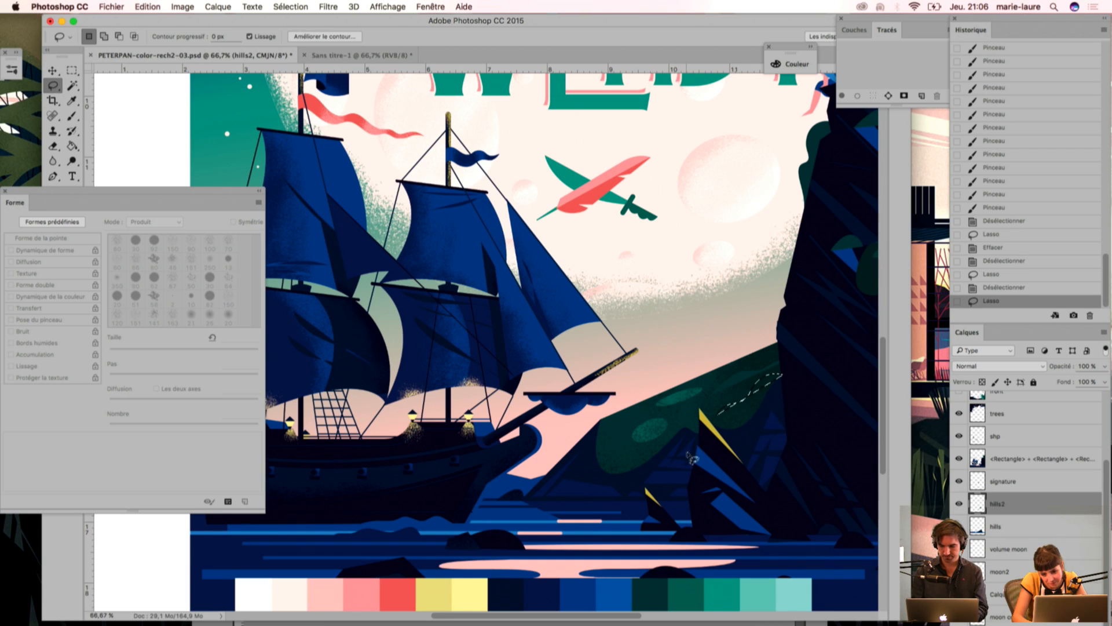
key(Delete)
key(super+d)
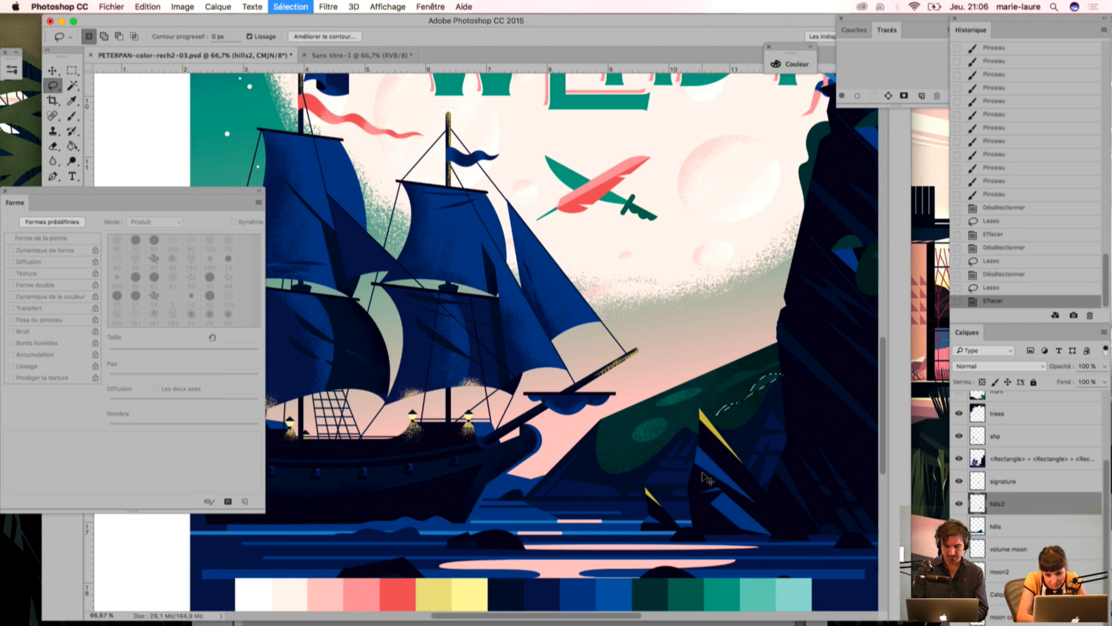
mouse_move(638, 436)
mouse_down()
mouse_move(664, 423)
mouse_move(636, 446)
mouse_up()
key(Delete)
key(super+d)
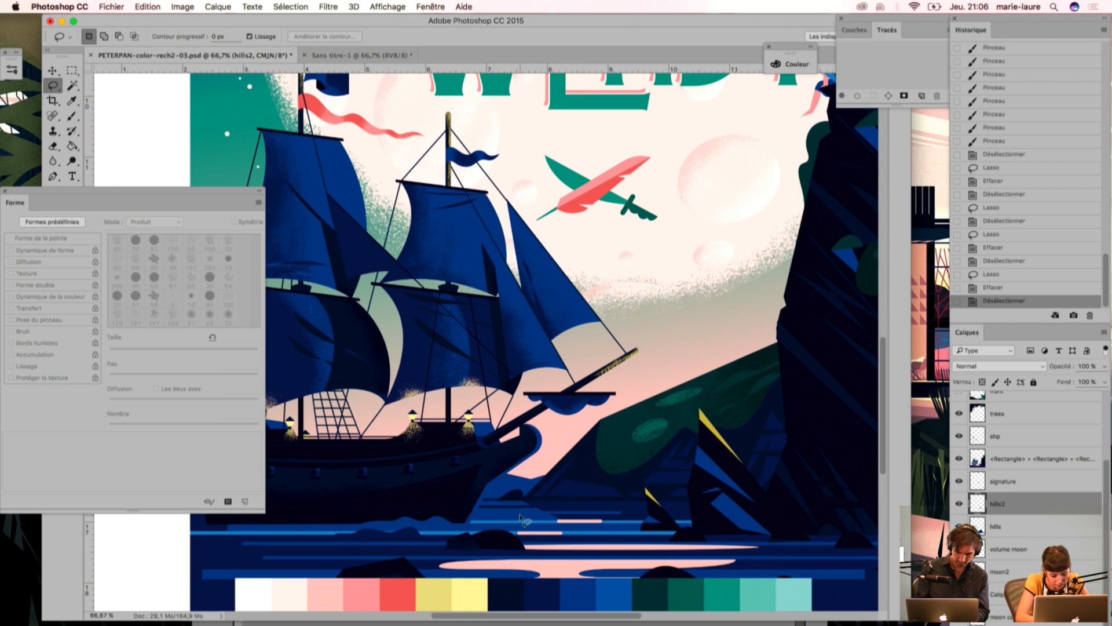
Step: Select the dark blue at the hill's base with the Magic Wand, subtract the ship with the Lasso, and switch to the Polygonal Lasso
key(w)
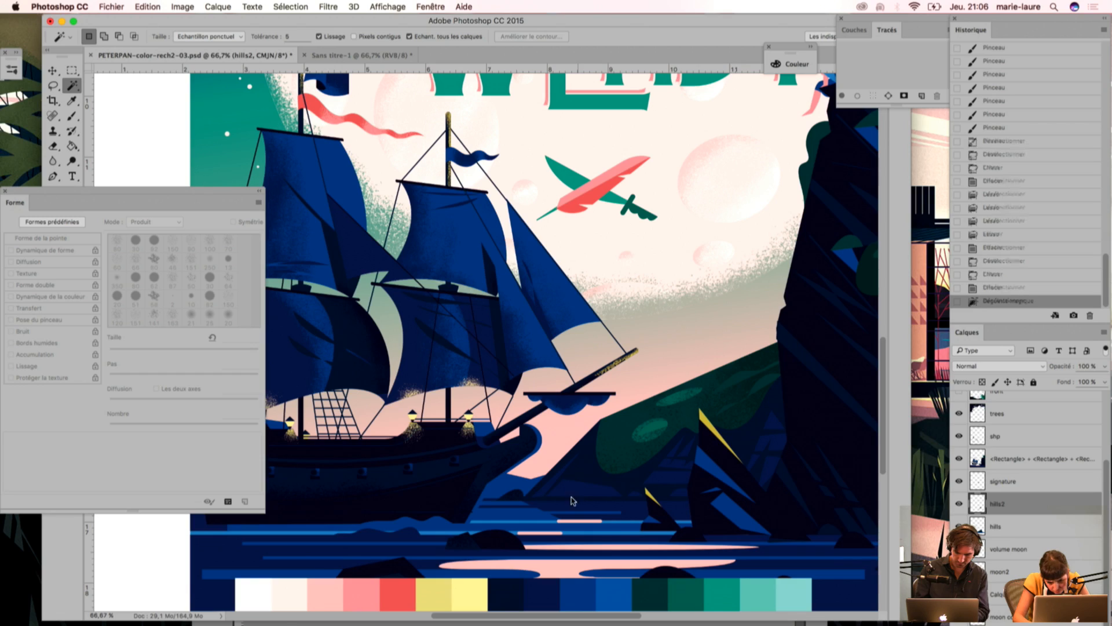
click(579, 493)
drag(627, 449, 531, 357)
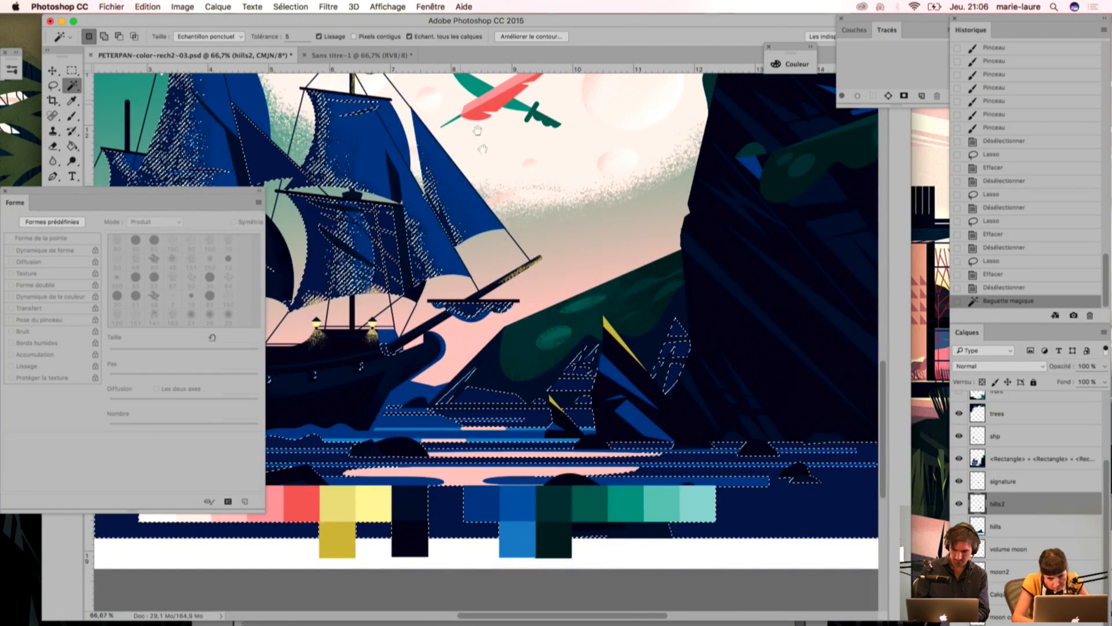
key(super+minus)
drag(486, 385, 612, 393)
key(l)
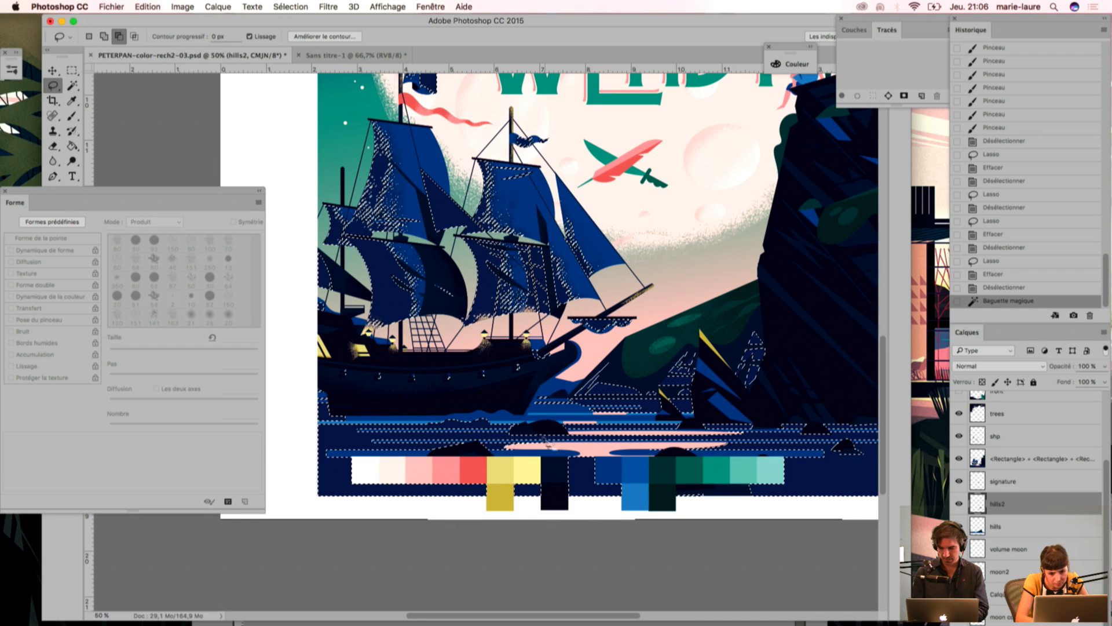
mouse_move(508, 402)
mouse_down()
mouse_move(565, 124)
mouse_move(348, 137)
mouse_move(507, 401)
mouse_move(369, 383)
mouse_up()
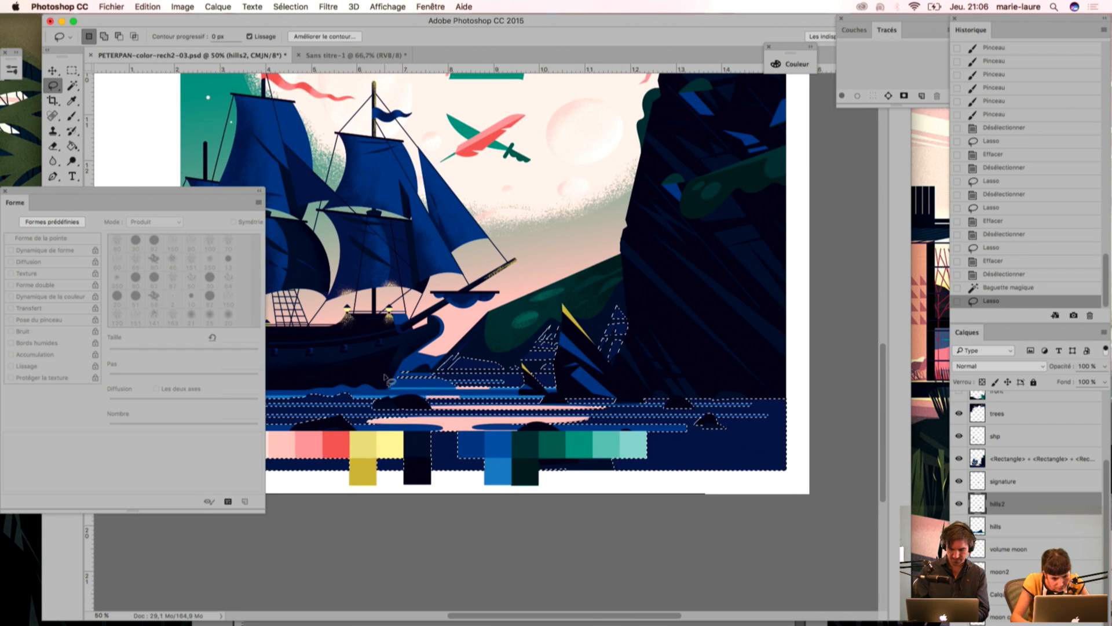
click(53, 87)
click(116, 95)
click(394, 373)
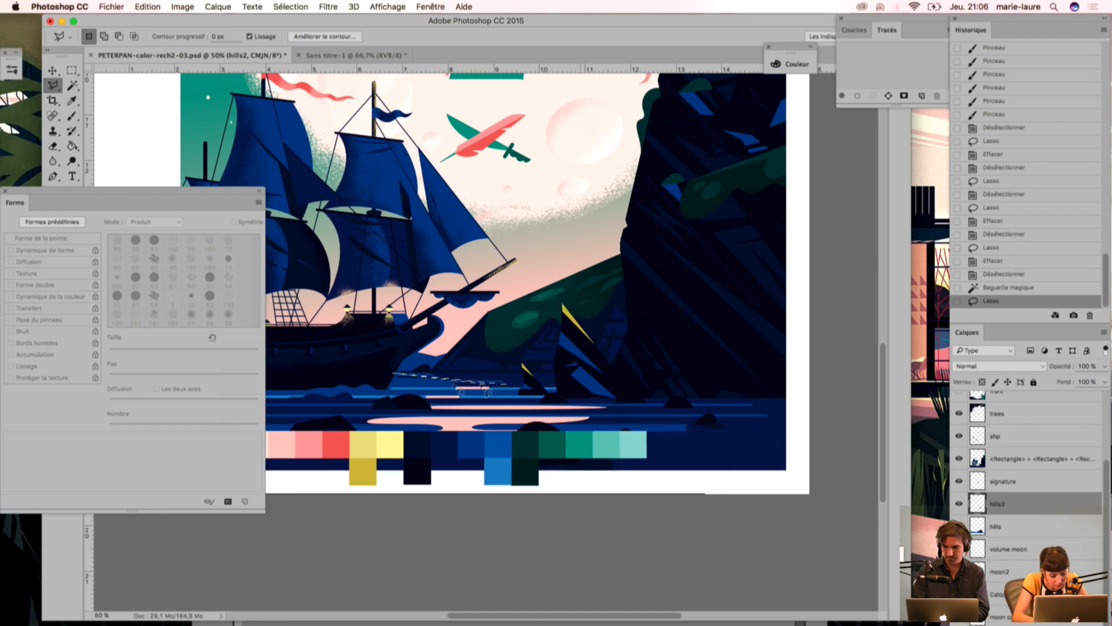
key(Escape)
key(super+z)
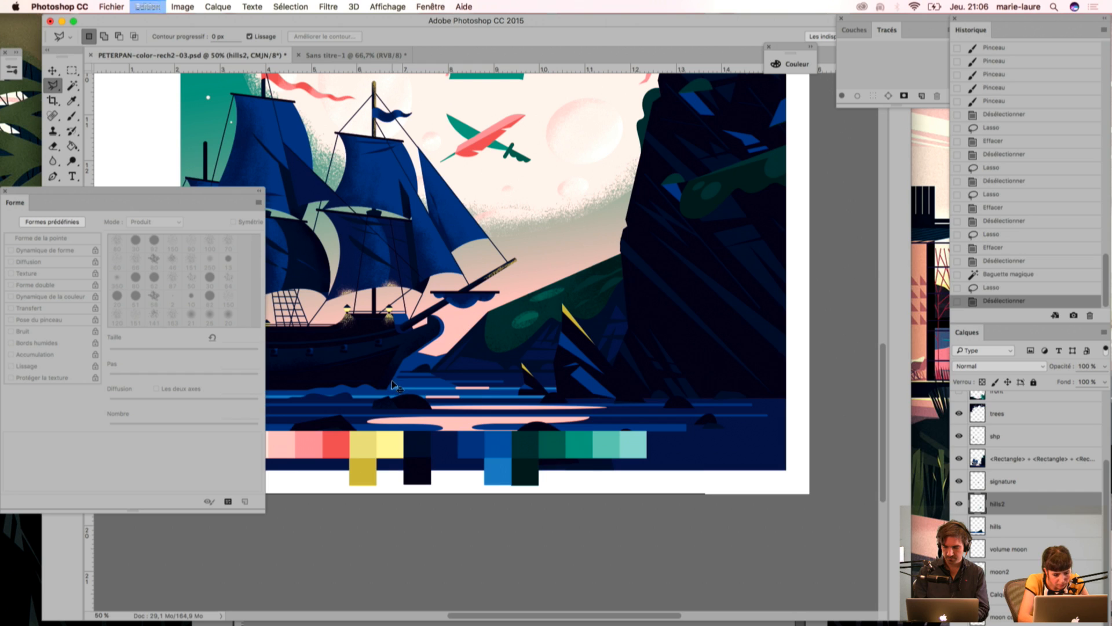
Step: Subtract the water and colour swatches below the hill from the selection with a Polygonal Lasso outline along the shoreline
click(393, 376)
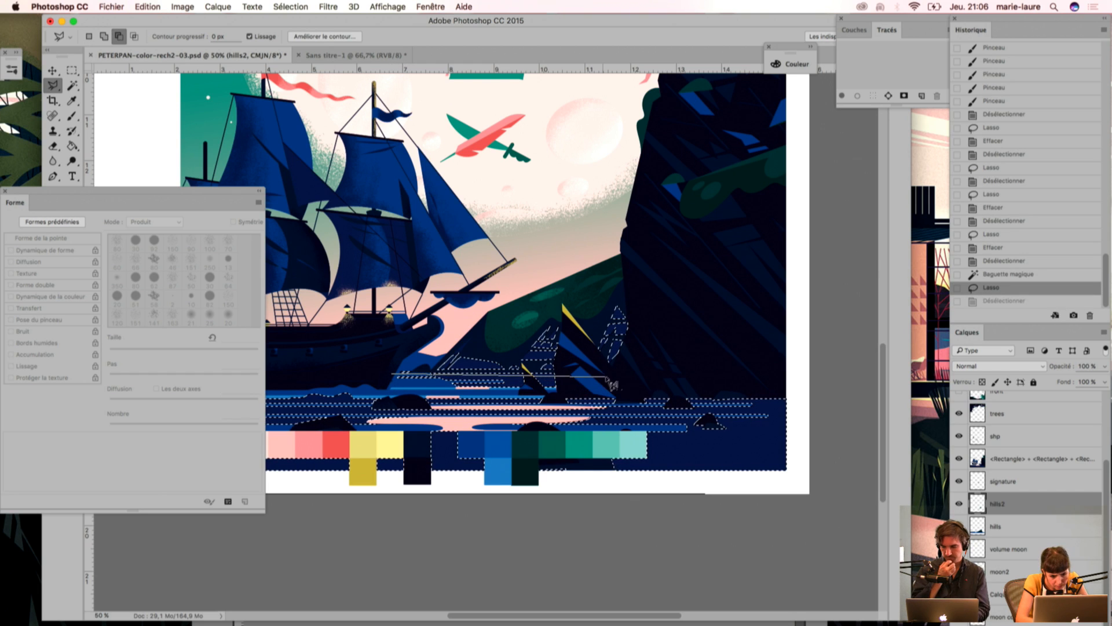
click(695, 373)
click(786, 410)
click(707, 466)
click(385, 462)
click(395, 377)
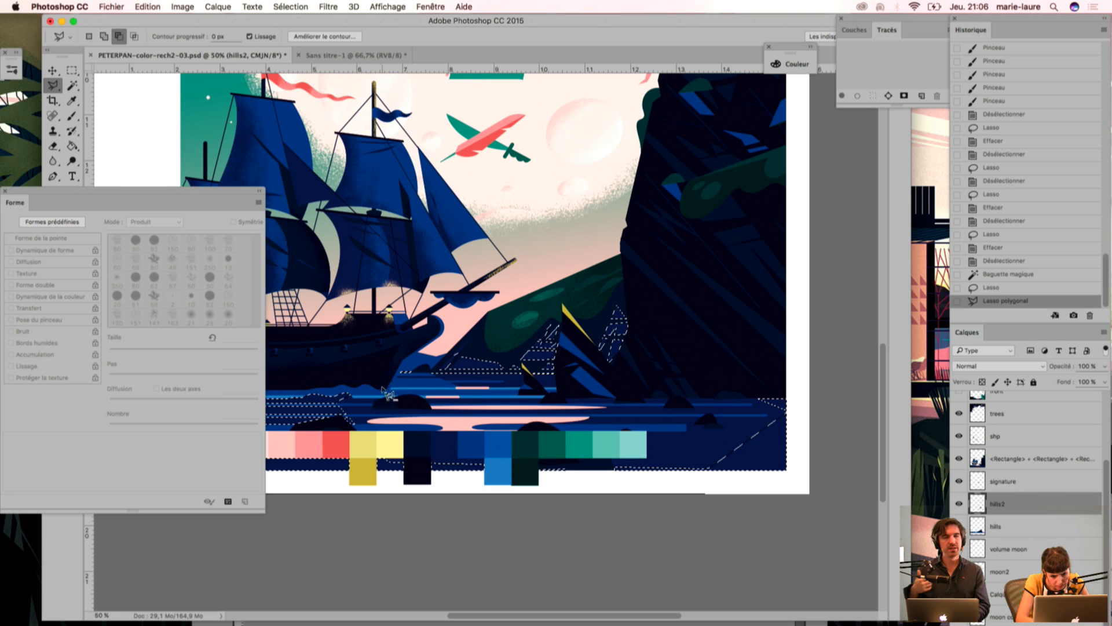
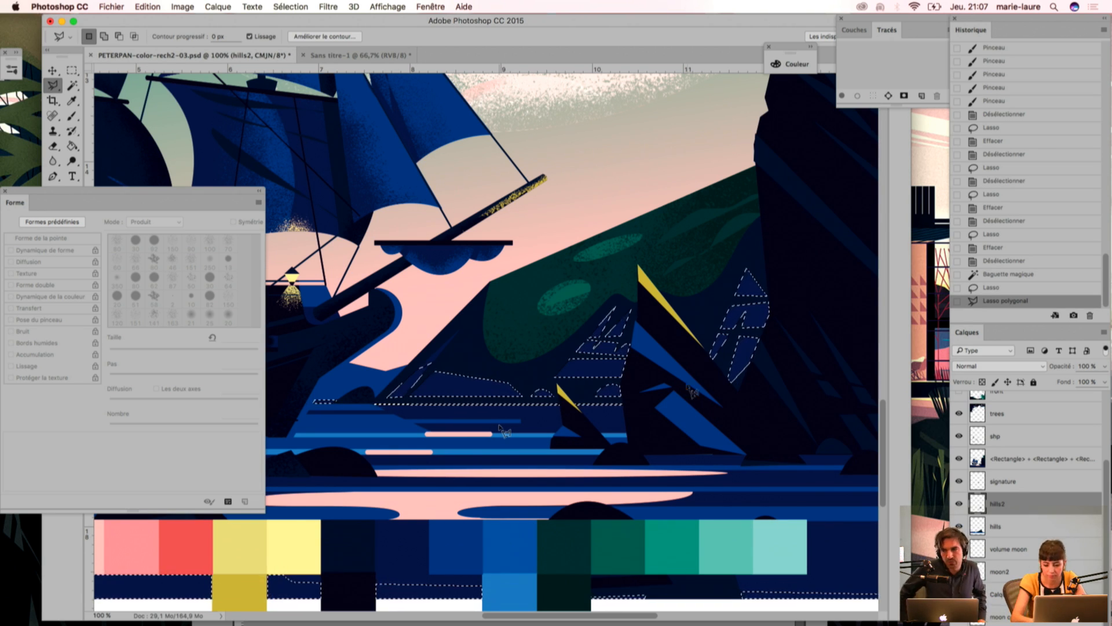
Step: Sample a darker colour and shade the selected dark blue facets at the hill's base with the grain brush, then deselect
key(i)
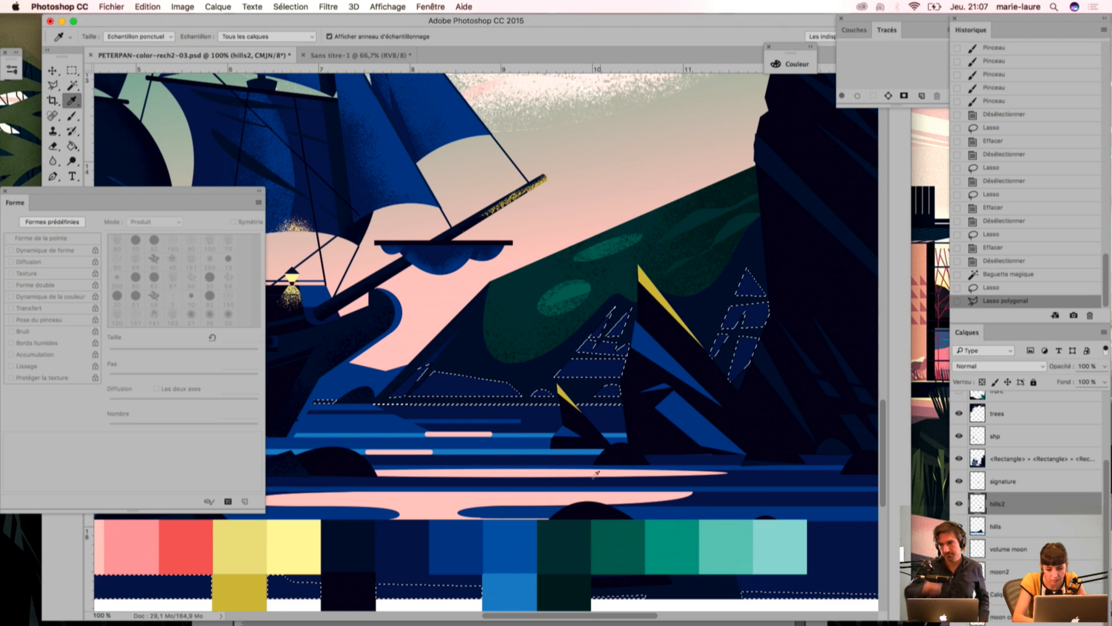
key(b)
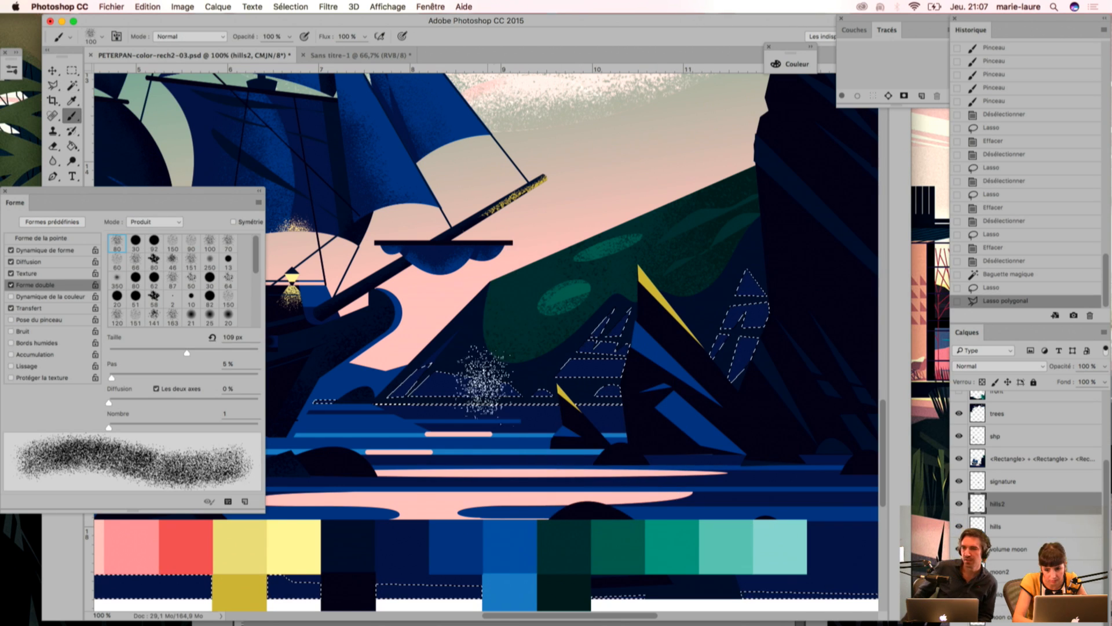
mouse_move(700, 410)
mouse_down()
mouse_move(730, 398)
mouse_move(703, 425)
mouse_up()
drag(633, 320, 562, 409)
drag(641, 393, 530, 416)
mouse_move(451, 423)
mouse_down()
mouse_move(376, 430)
mouse_move(404, 351)
mouse_up()
drag(405, 351, 400, 400)
drag(400, 400, 475, 405)
key(super+d)
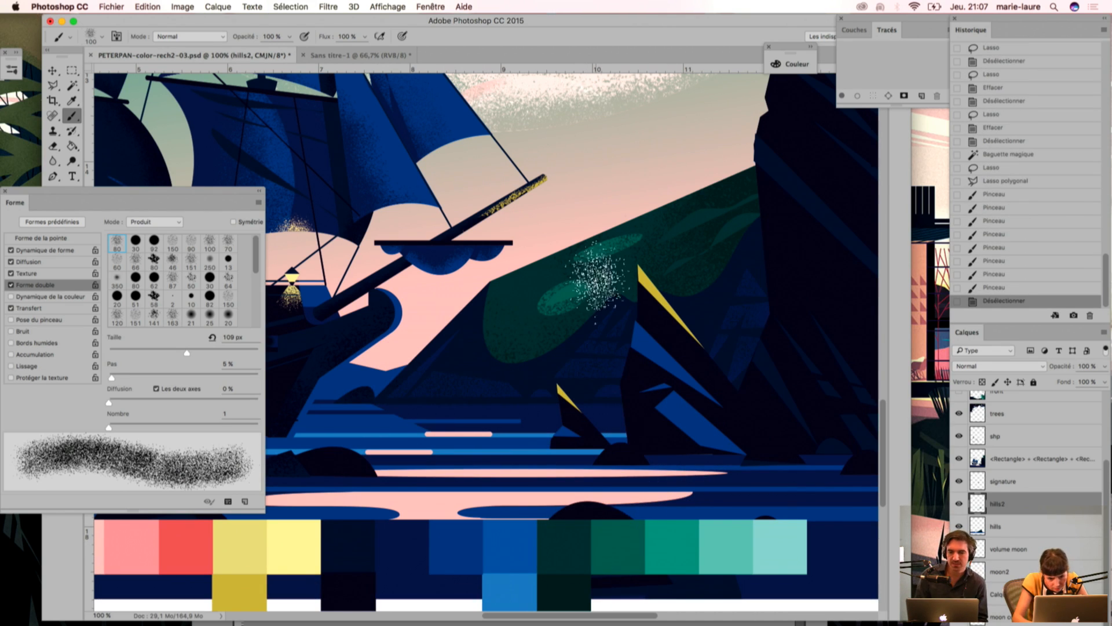
Step: Reselect the hill base's darkest blue with the Magic Wand while layer hills2 is hidden, prepare the grain brush and show the layer again
key(w)
click(696, 312)
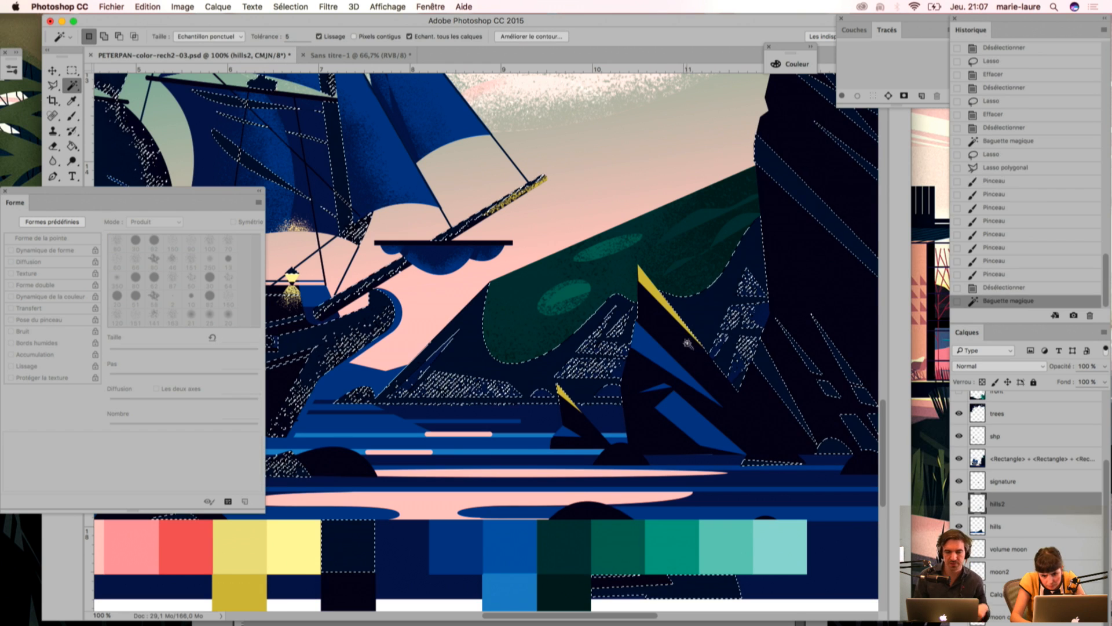
click(959, 503)
key(super+d)
click(707, 310)
key(i)
key(b)
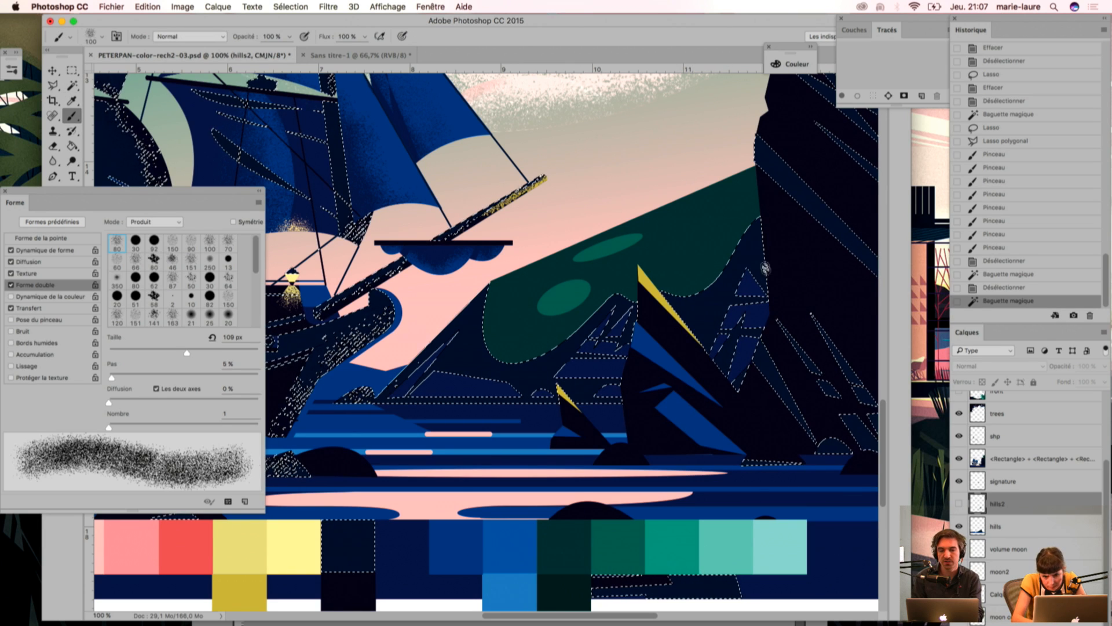
click(959, 503)
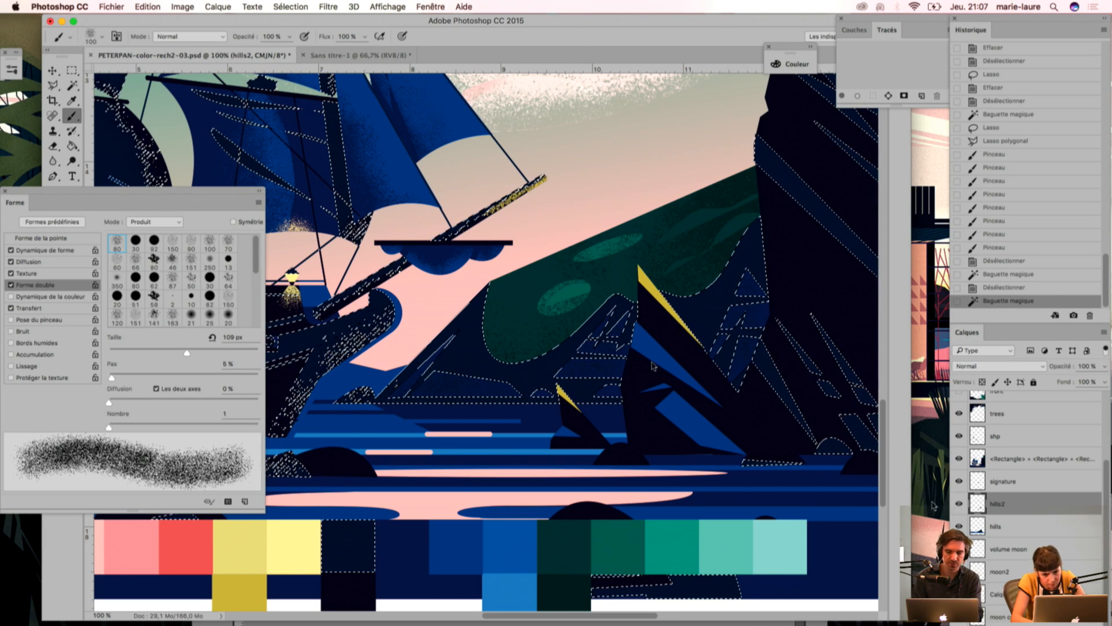
Step: Brush grain over the selected darkest areas of the hill's base, from beside the cliff down to the shoreline, then deselect
mouse_move(745, 238)
mouse_down()
mouse_move(635, 448)
mouse_move(683, 366)
mouse_move(675, 340)
mouse_move(666, 386)
mouse_up()
mouse_move(666, 386)
mouse_down()
mouse_move(757, 354)
mouse_move(568, 341)
mouse_move(579, 337)
mouse_up()
mouse_move(579, 337)
mouse_down()
mouse_move(619, 398)
mouse_move(511, 407)
mouse_up()
mouse_move(511, 407)
mouse_down()
mouse_move(458, 381)
mouse_move(363, 401)
mouse_move(588, 367)
mouse_up()
mouse_move(588, 367)
mouse_down()
mouse_move(457, 359)
mouse_move(428, 385)
mouse_up()
mouse_move(428, 386)
mouse_down()
mouse_move(449, 354)
mouse_move(405, 388)
mouse_up()
mouse_move(405, 389)
mouse_down()
mouse_move(429, 371)
mouse_move(386, 389)
mouse_move(406, 394)
mouse_up()
key(super+d)
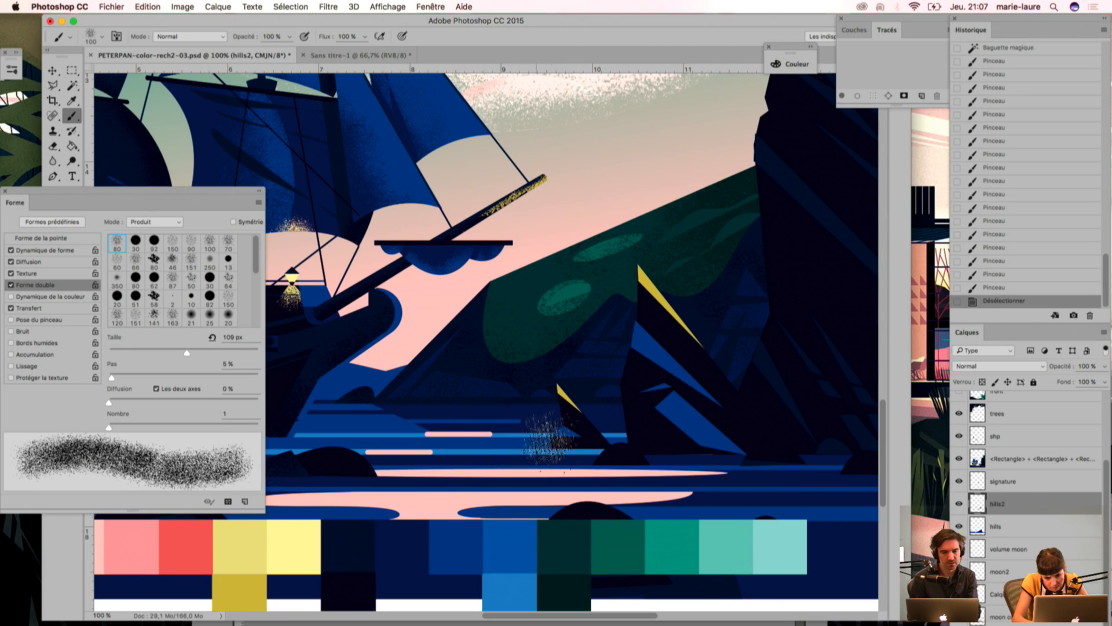
Step: Restore the selection of the hill's darkest areas, add another grain stroke across its base, and deselect
key(super+minus)
key(super+minus)
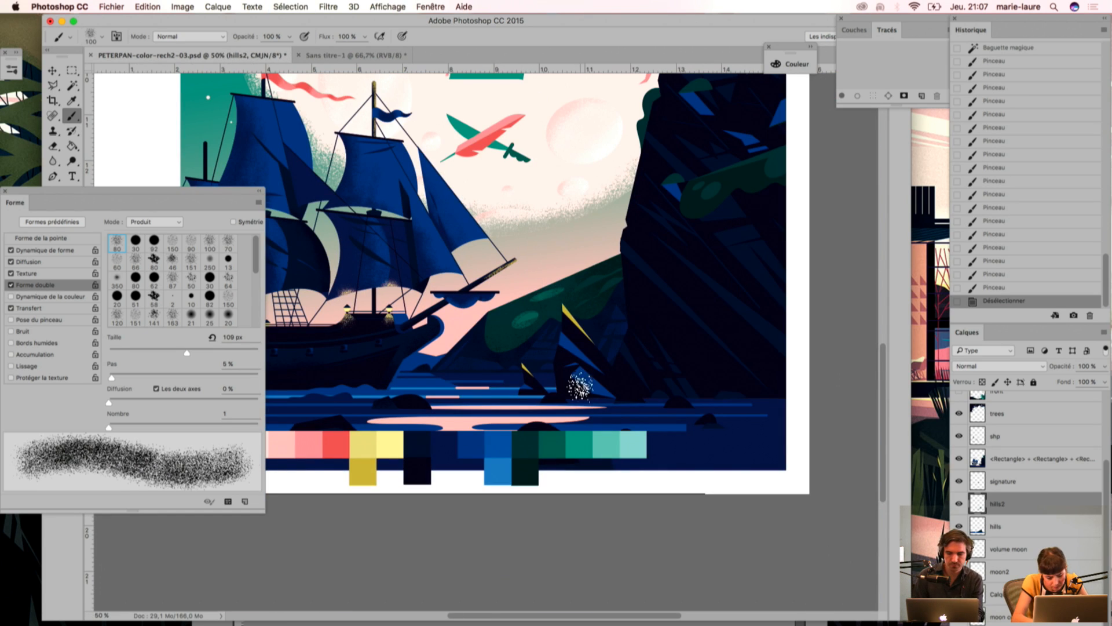
key(super+z)
mouse_move(619, 292)
mouse_down()
mouse_move(606, 339)
mouse_move(530, 364)
mouse_up()
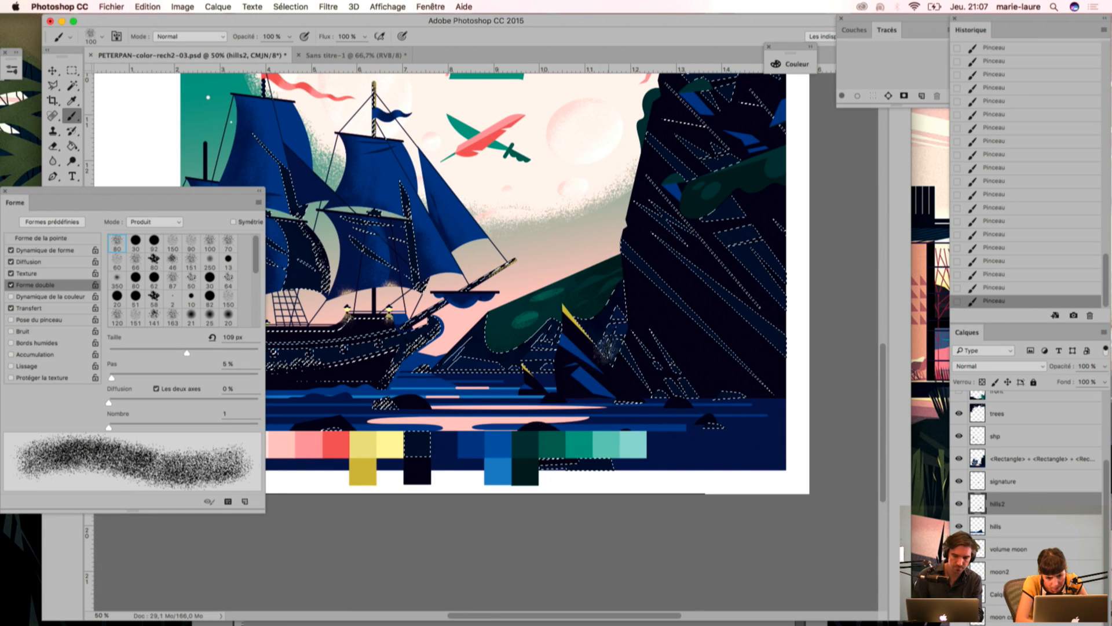
key(super+d)
Step: Select the mid blue of the small hill beside the ship's bow with the Magic Wand and start a Polygonal Lasso outline near the shoreline
key(super+plus)
key(super+minus)
drag(490, 384, 529, 415)
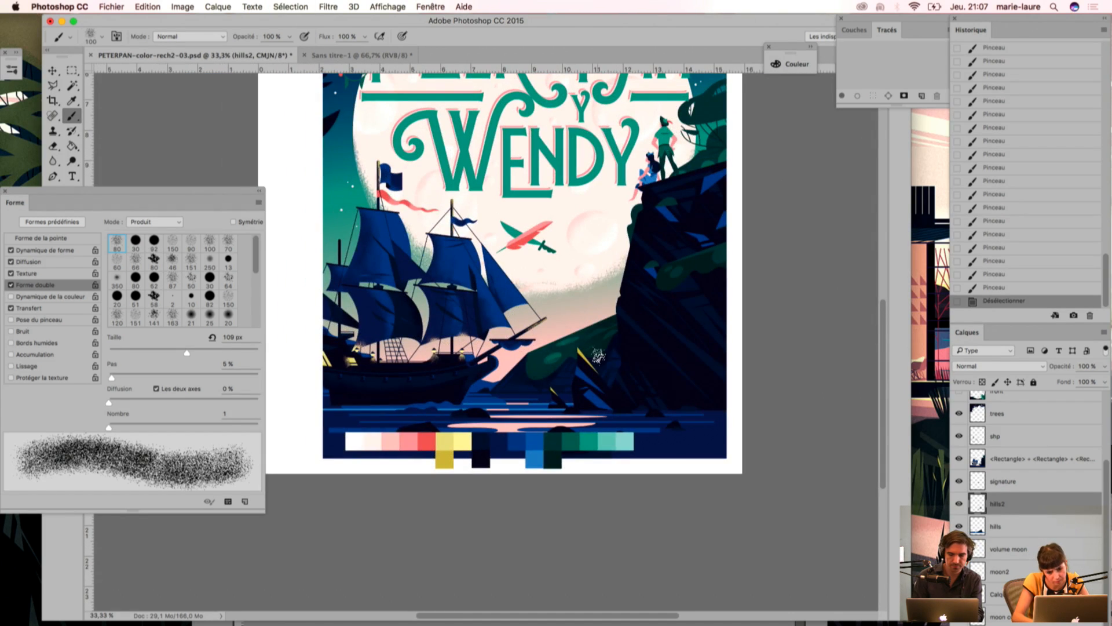
key(super+plus)
key(super+plus)
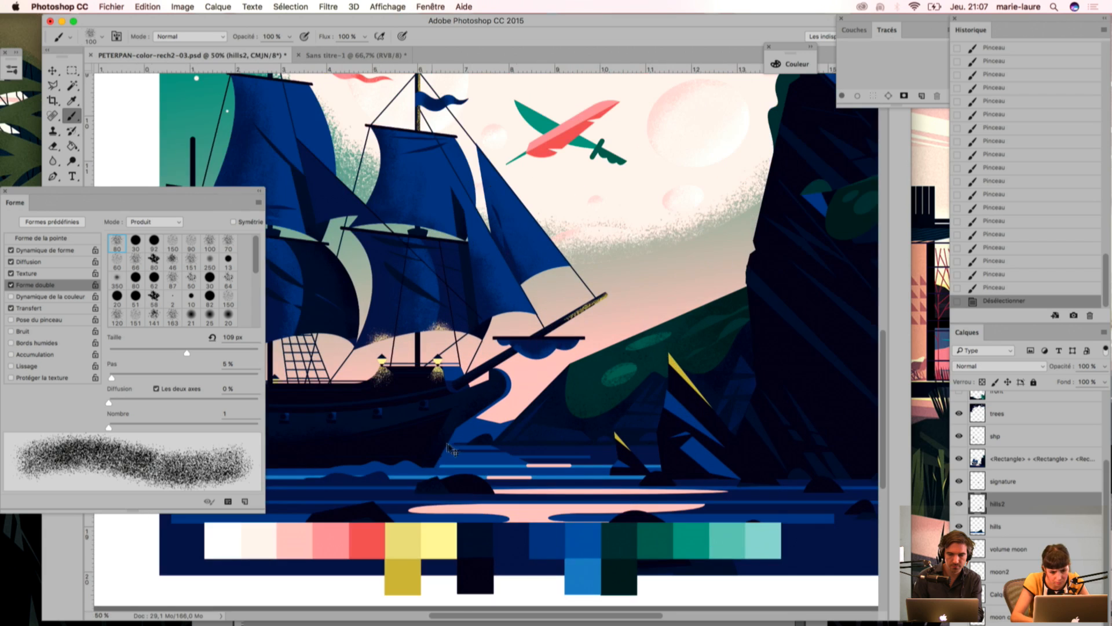
key(w)
click(464, 434)
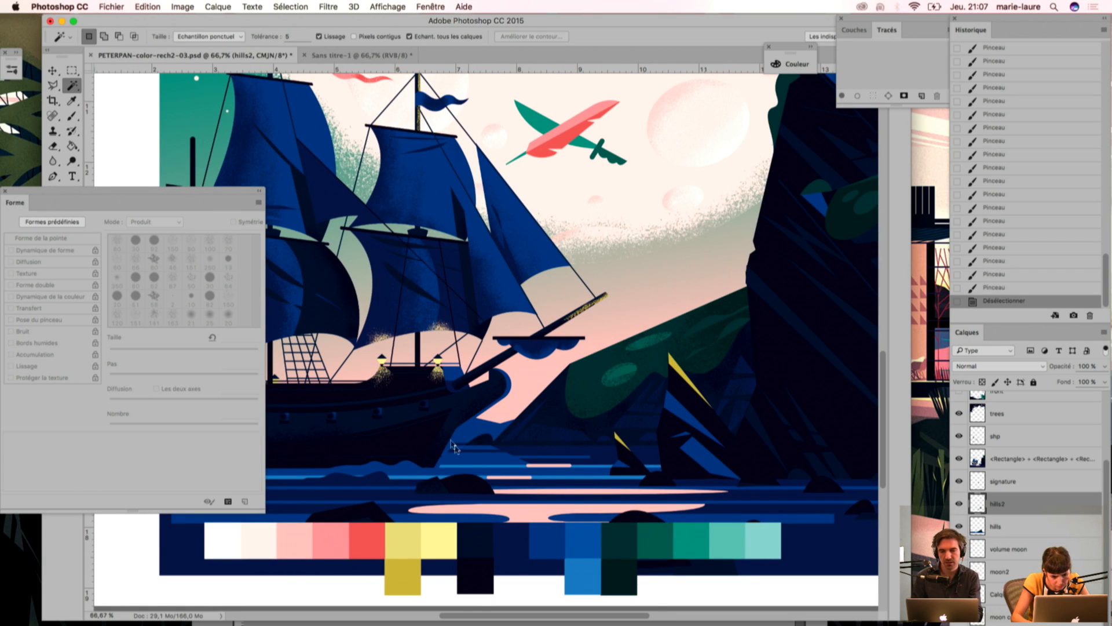
key(l)
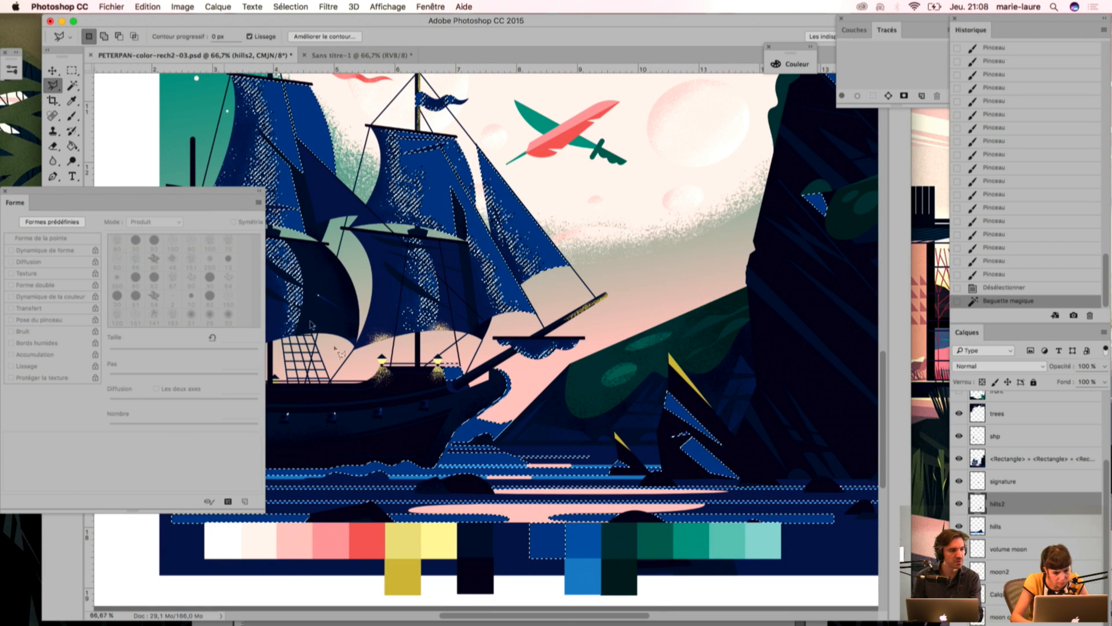
alt+click(513, 443)
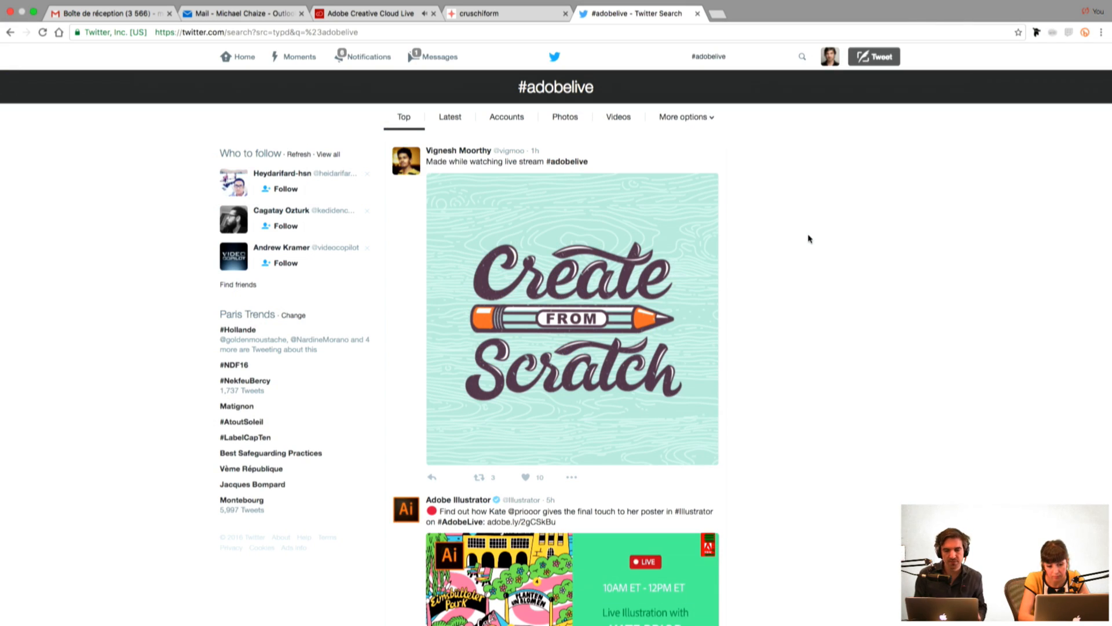
Step: In the browser's #adobelive Twitter results, view the Create From Scratch lettering and both images of the Adobe Capture lettering post full size
click(600, 271)
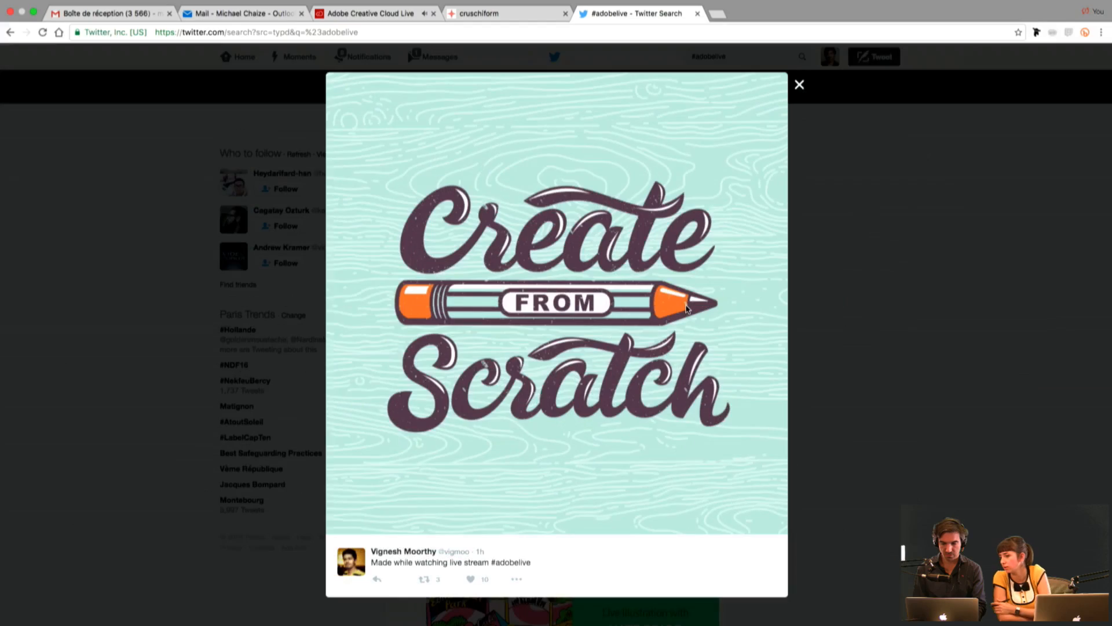
click(808, 314)
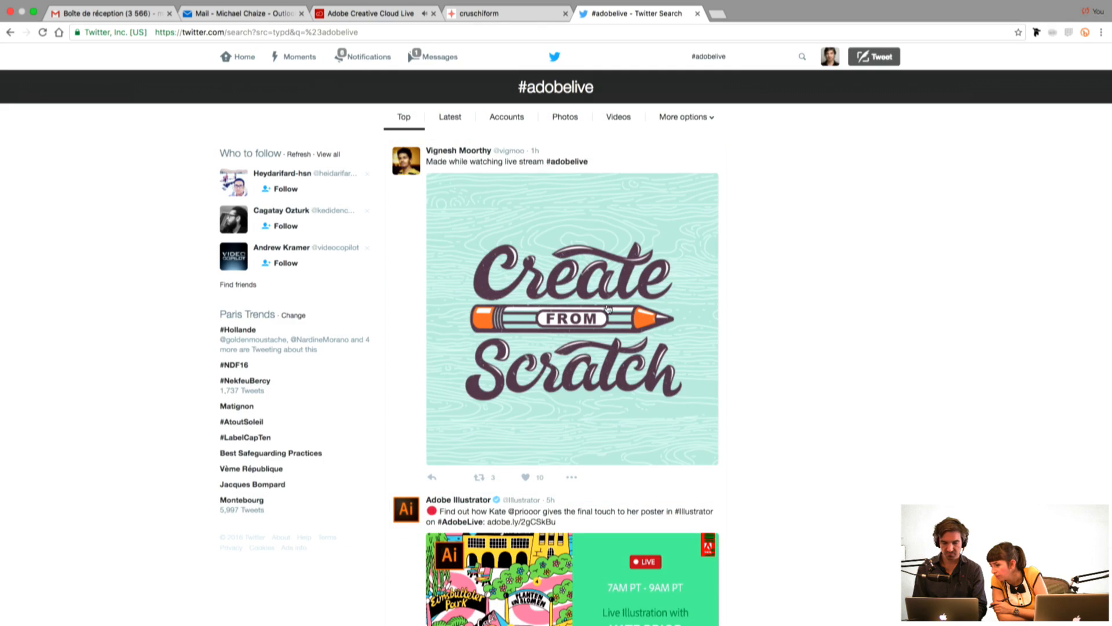
scroll(606, 311, down, 10)
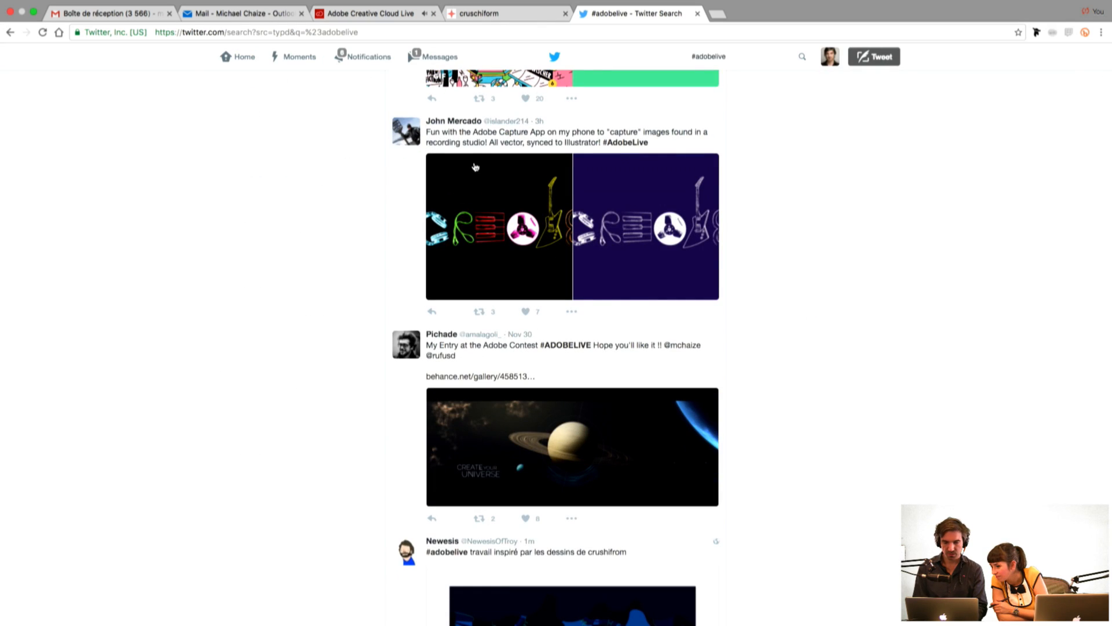
click(490, 214)
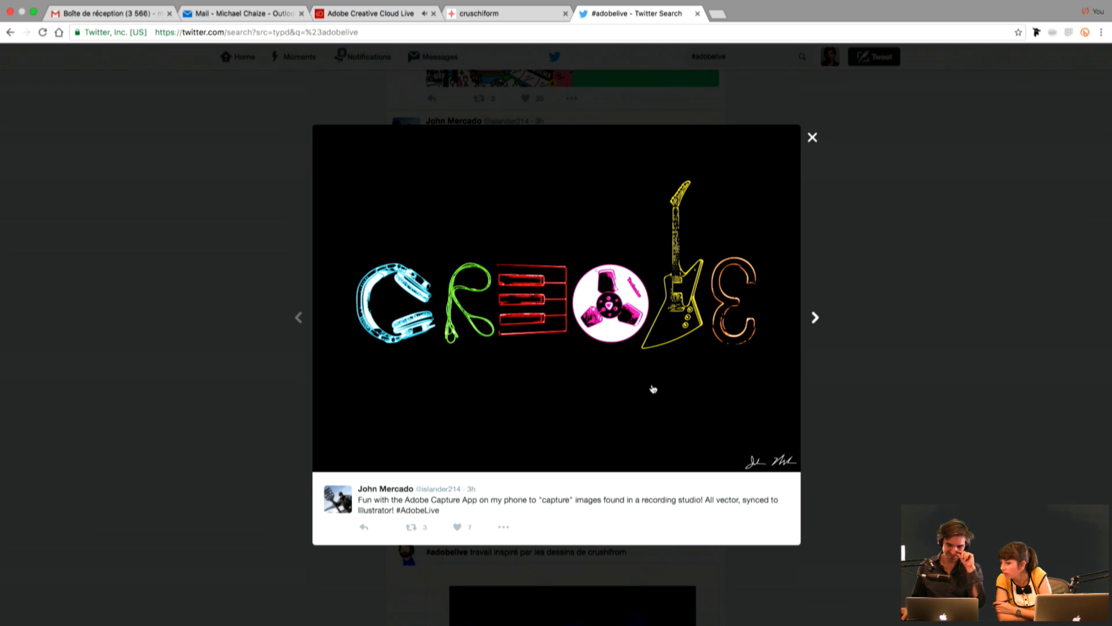
click(814, 319)
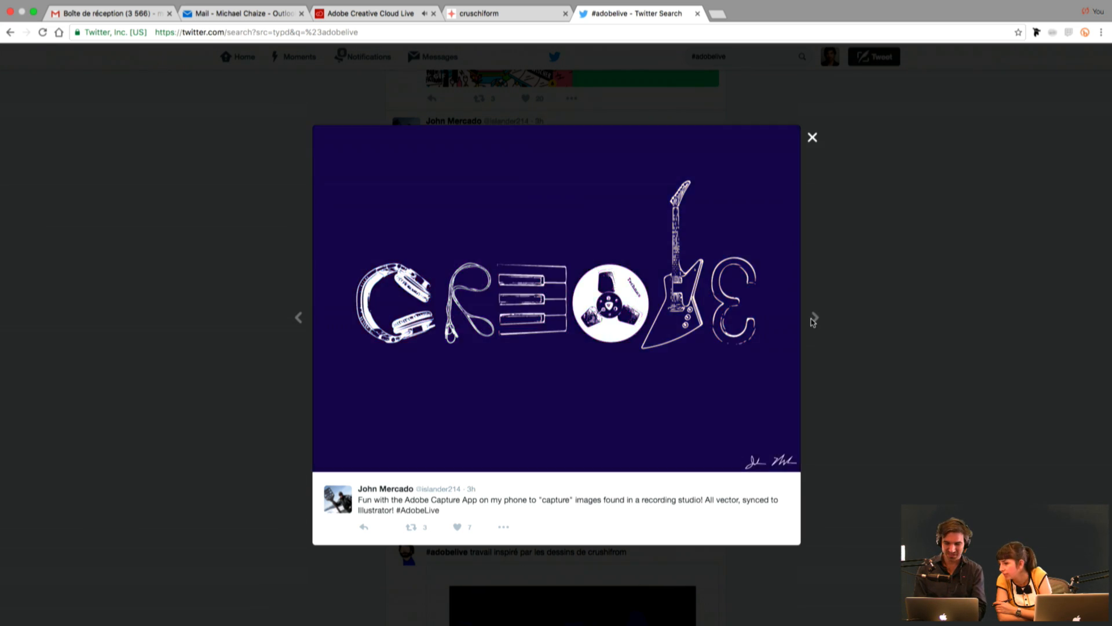
click(889, 324)
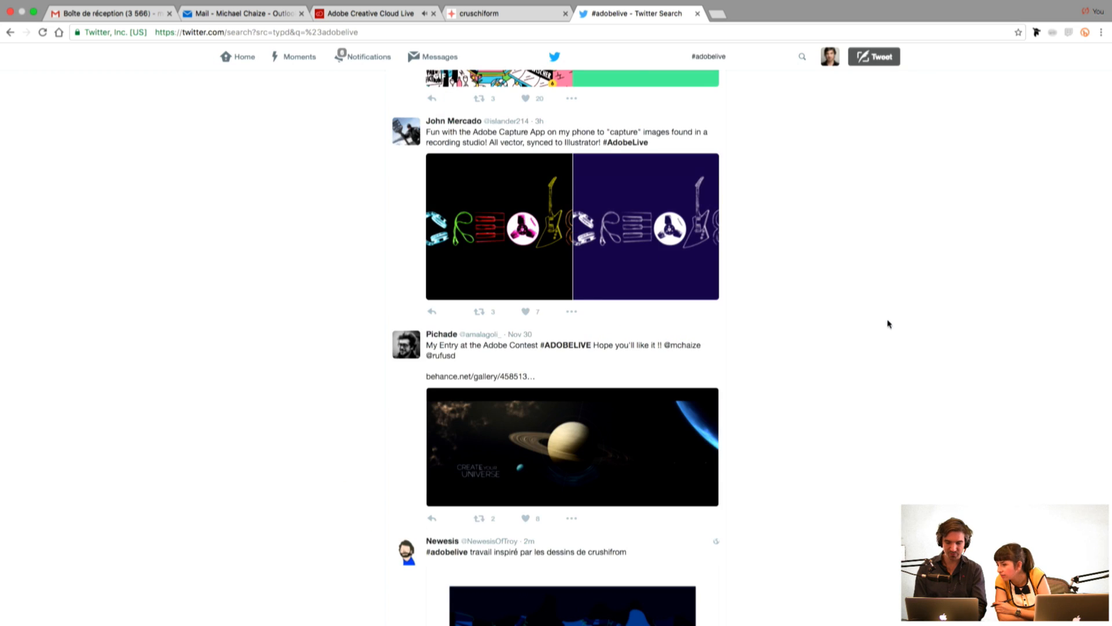
Step: View the Create Your Universe planet artwork and the jungle lighthouse illustration full size, closing each one
scroll(890, 324, down, 3)
click(608, 258)
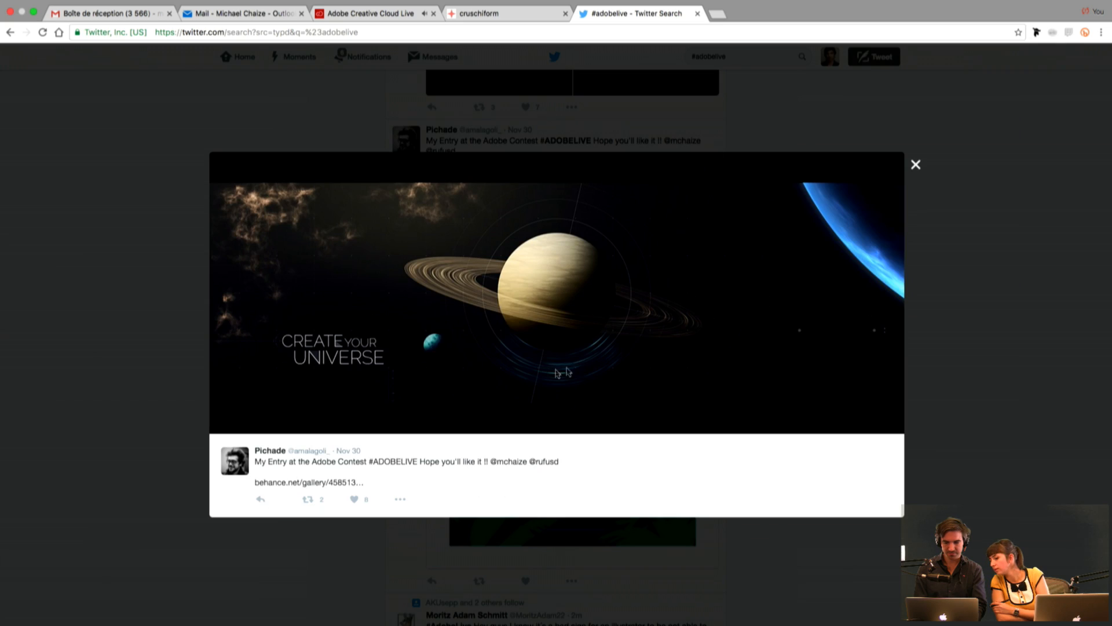
click(1017, 296)
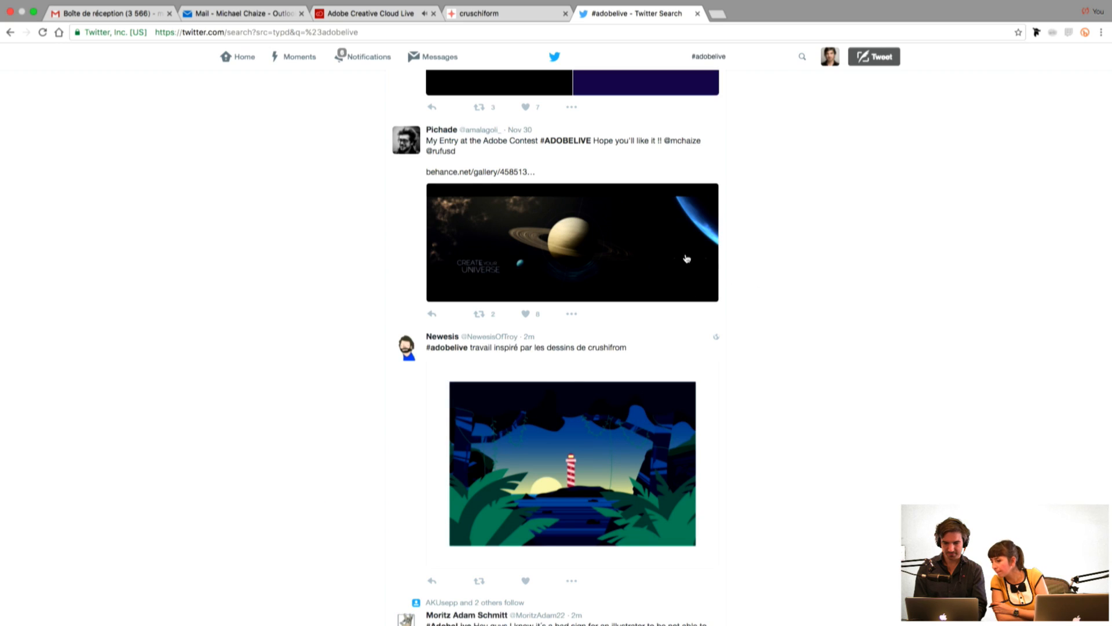
scroll(805, 288, down, 5)
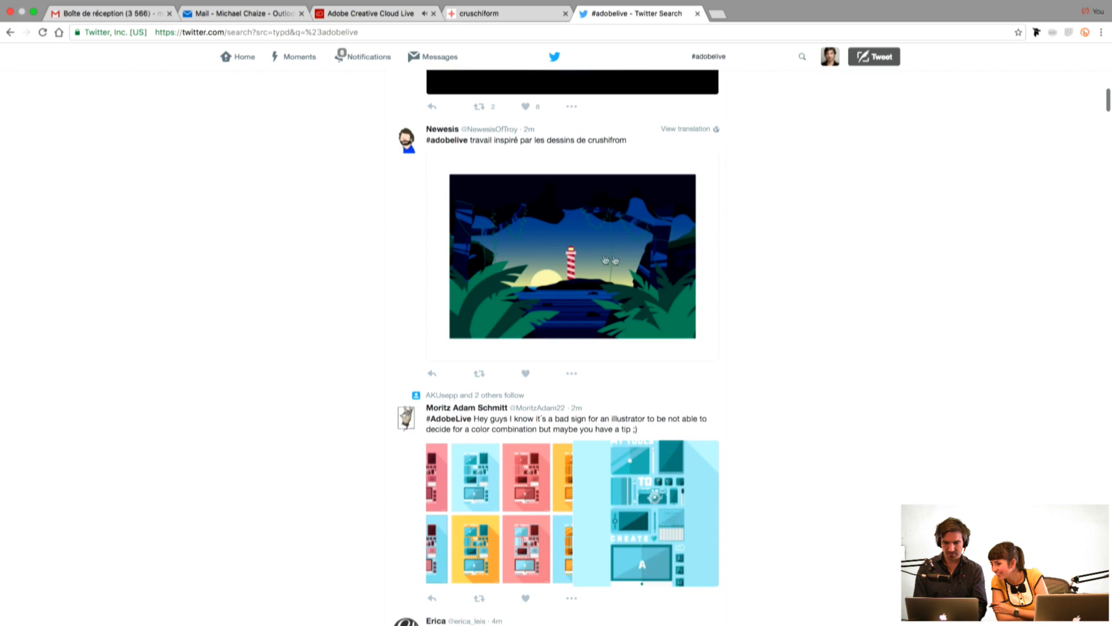
click(579, 283)
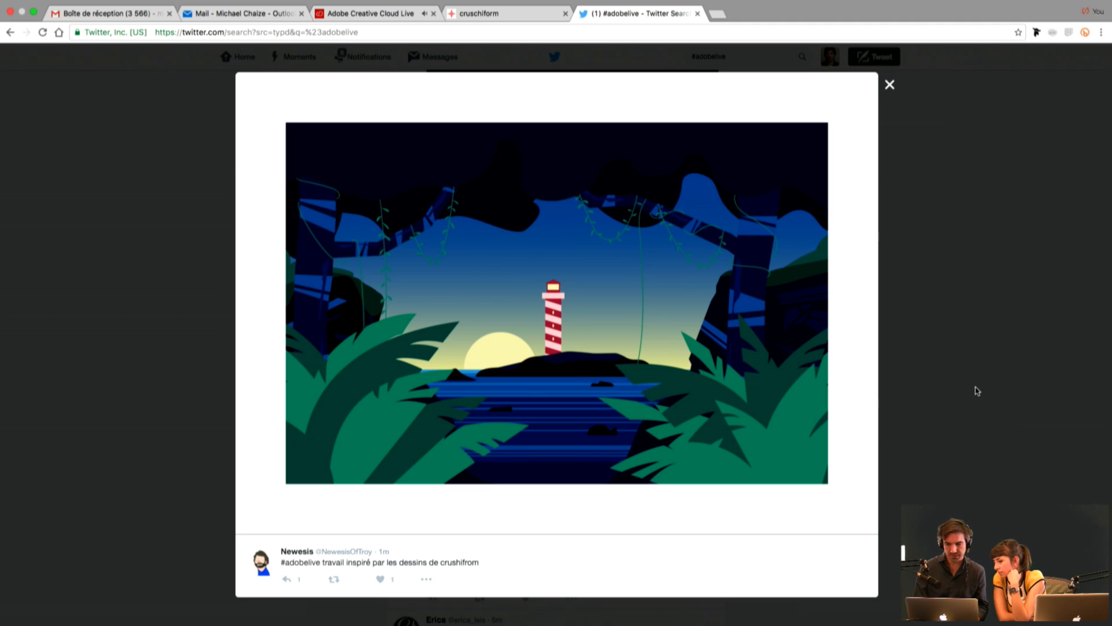
click(955, 397)
Step: View both images of the My Tools to Create poster post, return to the colour variations and close the gallery
scroll(789, 346, down, 5)
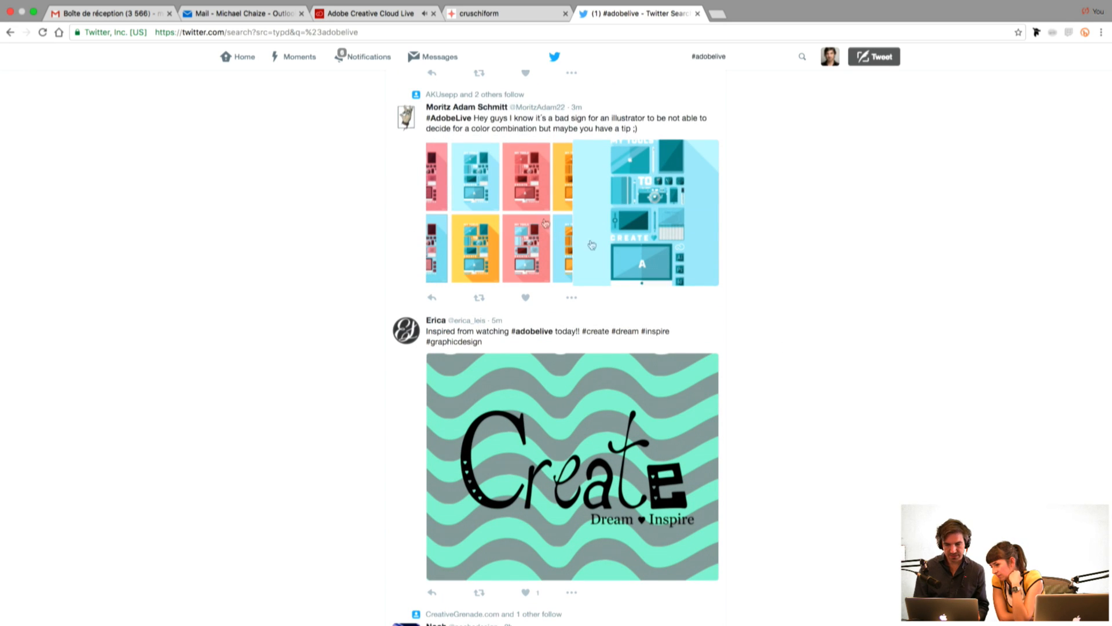
click(511, 202)
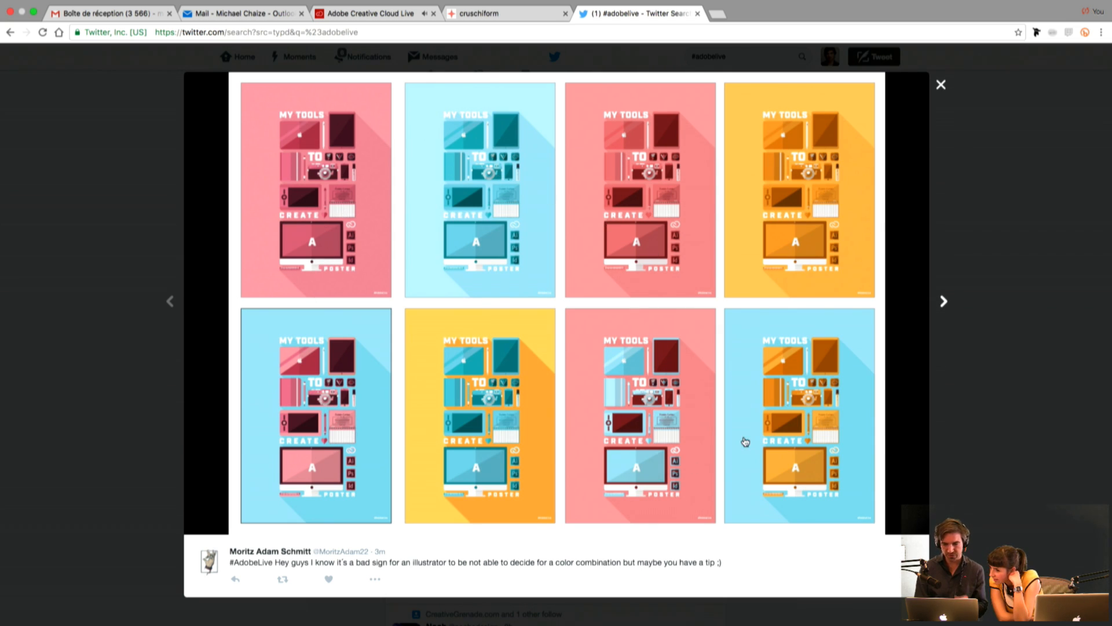
click(943, 302)
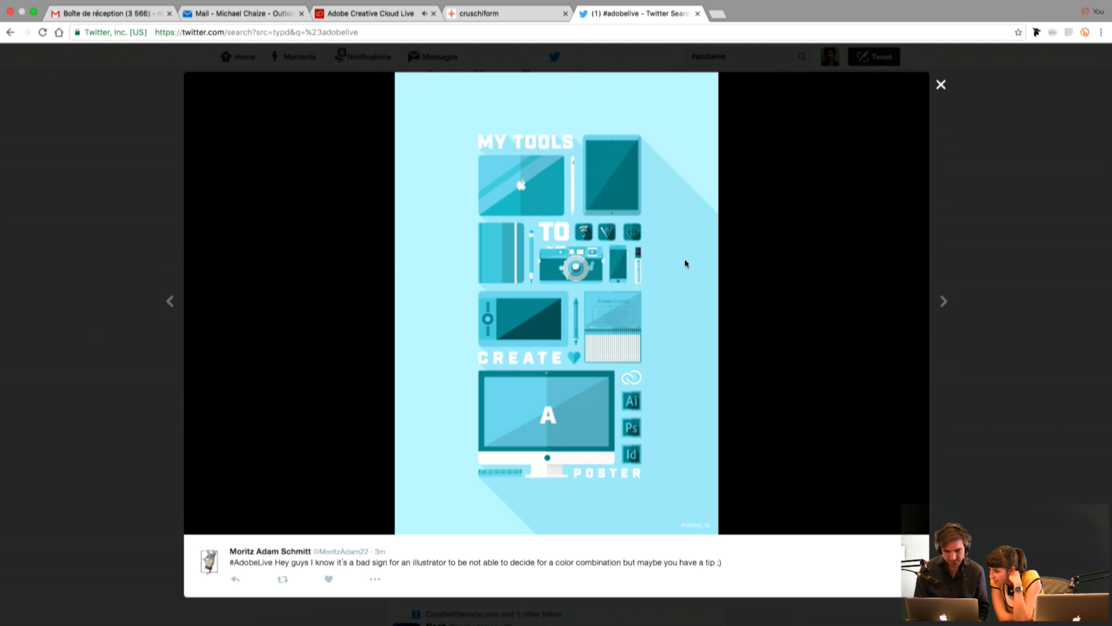
click(186, 318)
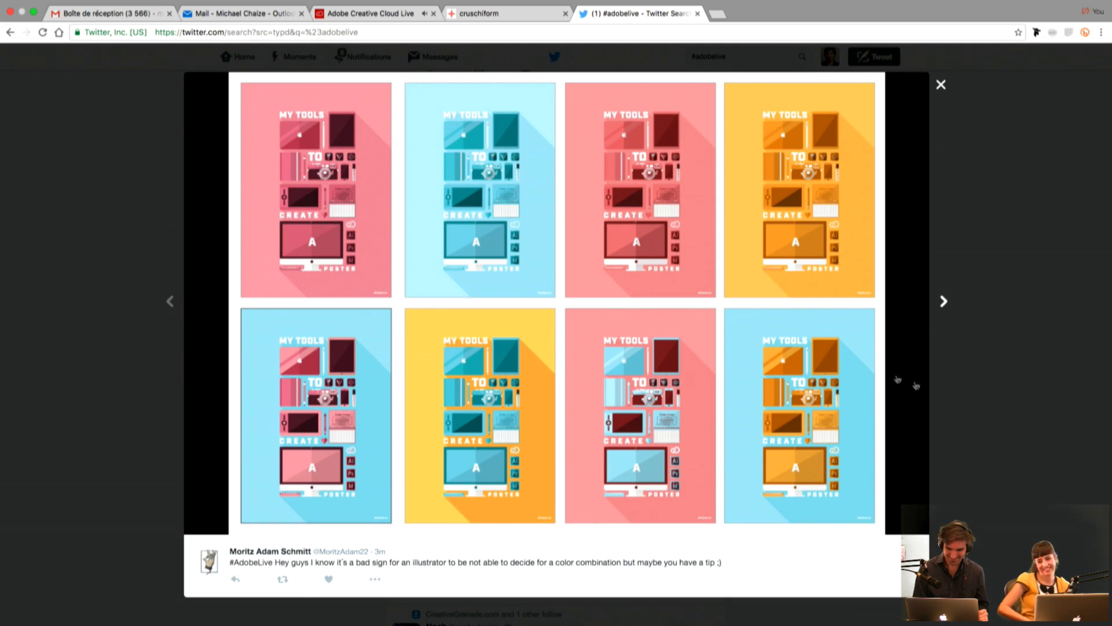
click(945, 393)
Step: View the wavy-striped Create, Dream, Inspire artwork full size and close it
scroll(817, 343, down, 5)
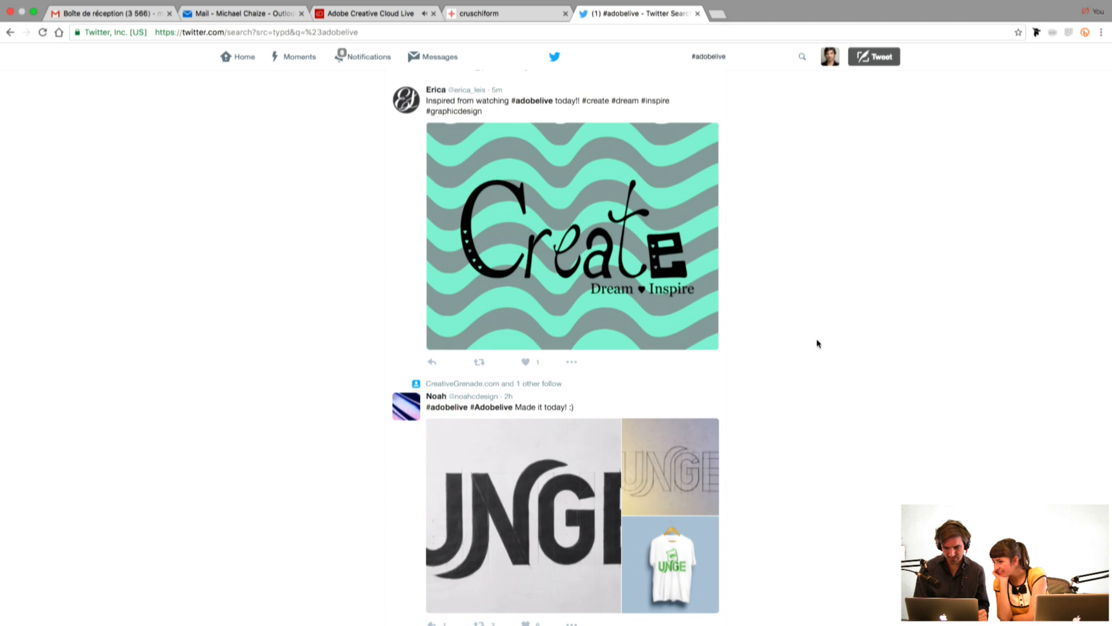
click(632, 288)
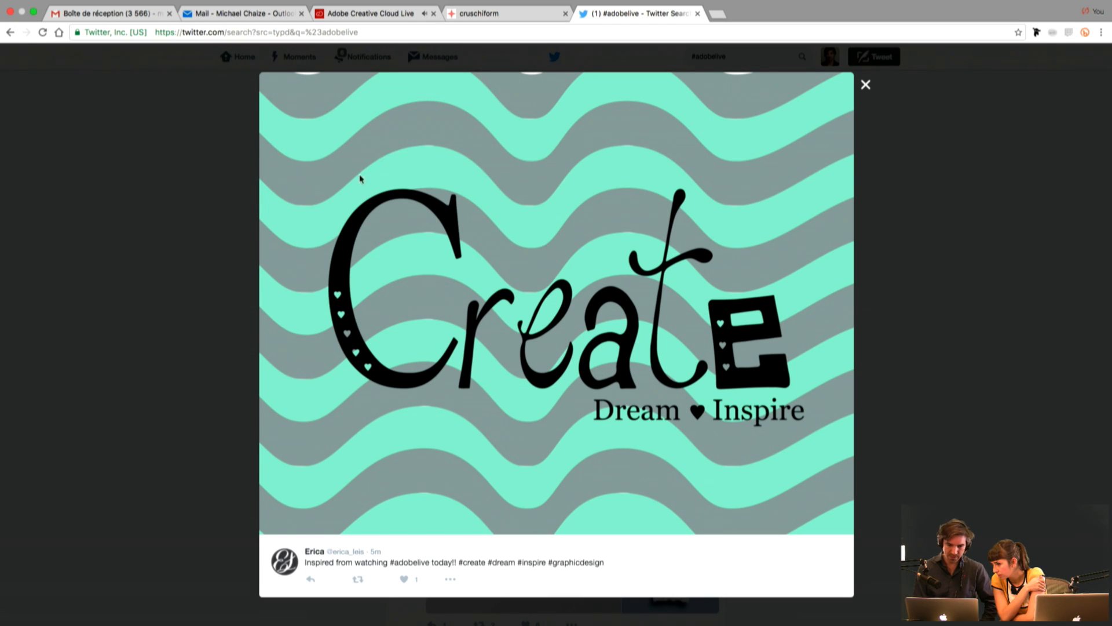
click(948, 256)
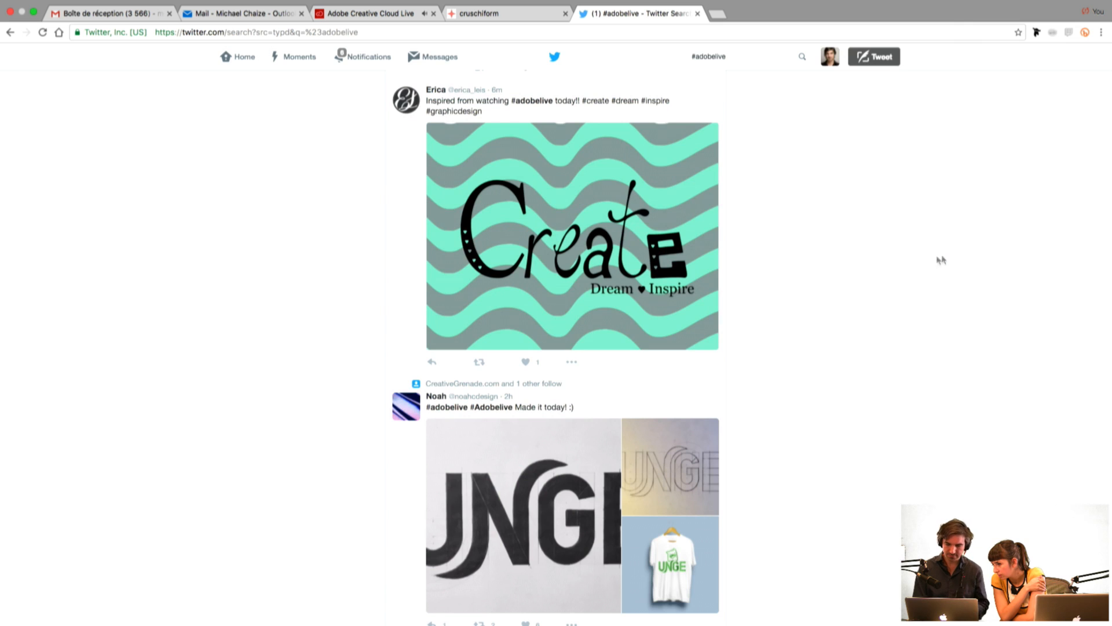
Step: Open the UNGE lettering post full size and go to its pencil outline sketch
scroll(874, 254, down, 5)
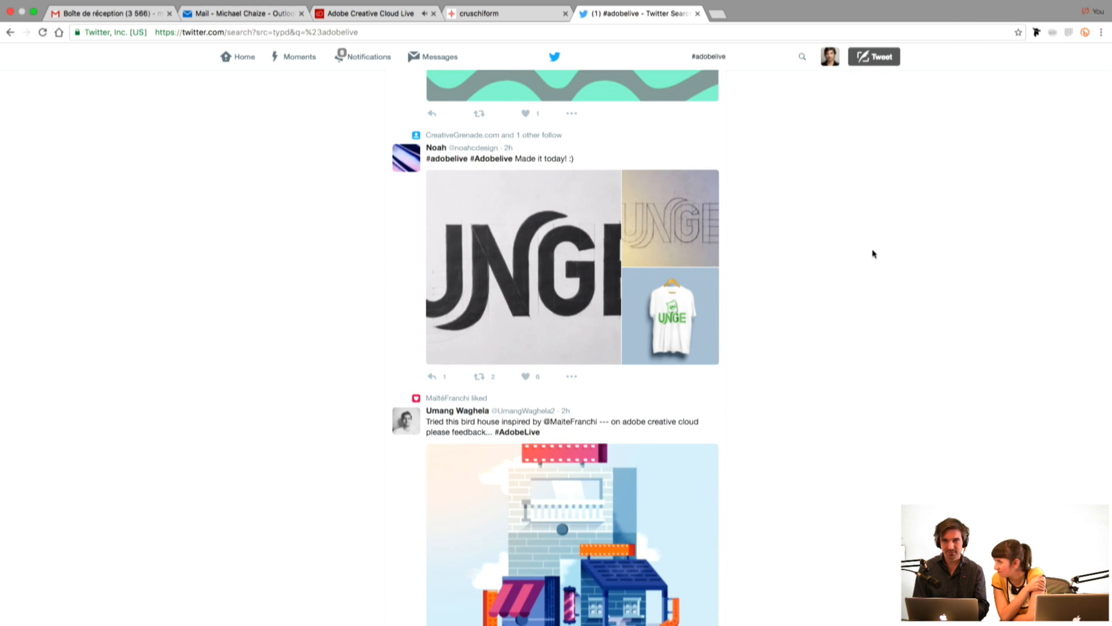
scroll(794, 244, down, 1)
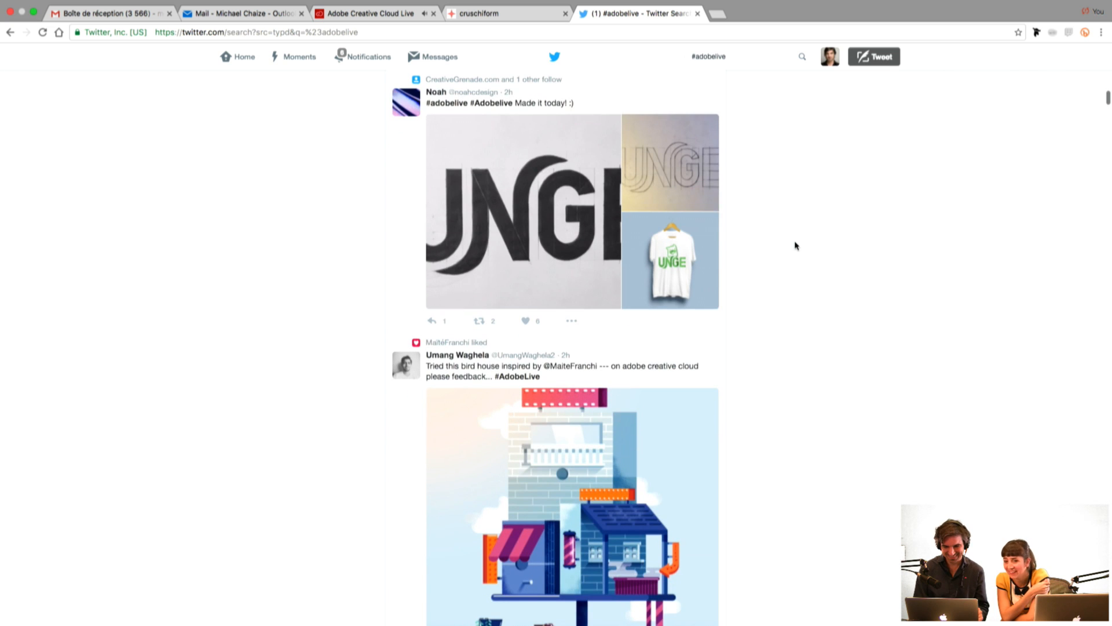
click(542, 192)
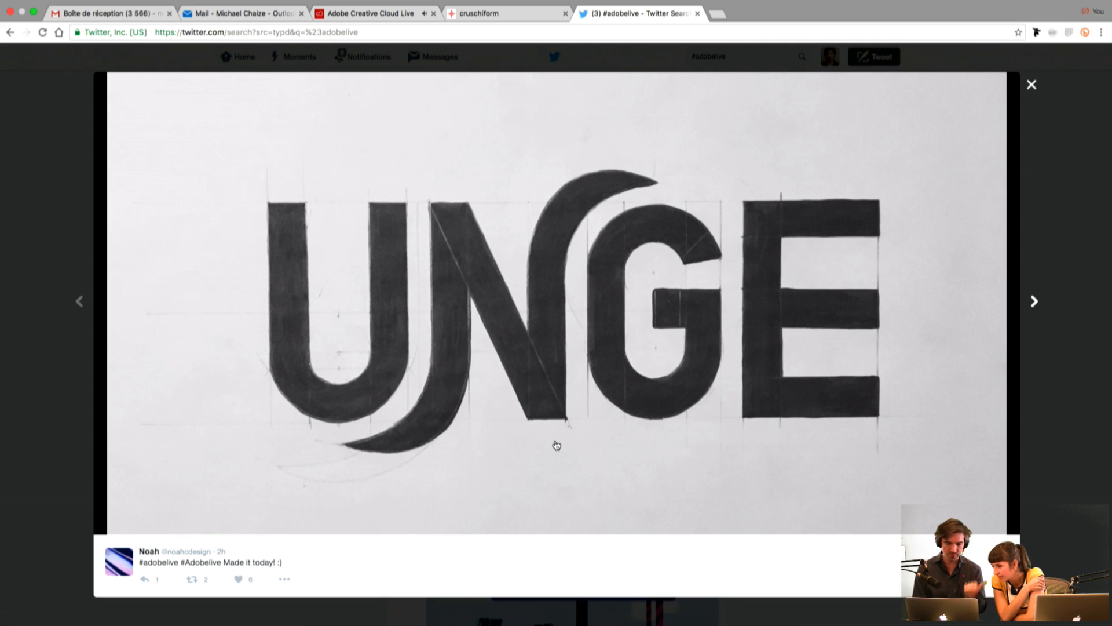
click(1033, 300)
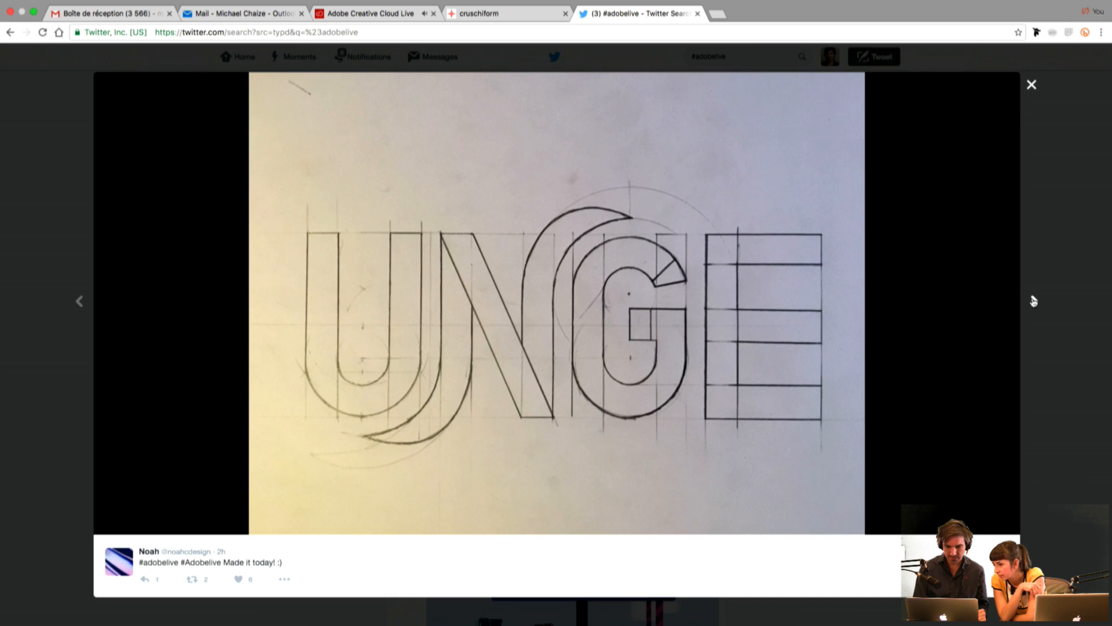
Step: View the UNGE T-shirt mockup following the pencil sketch and close the gallery
click(1033, 301)
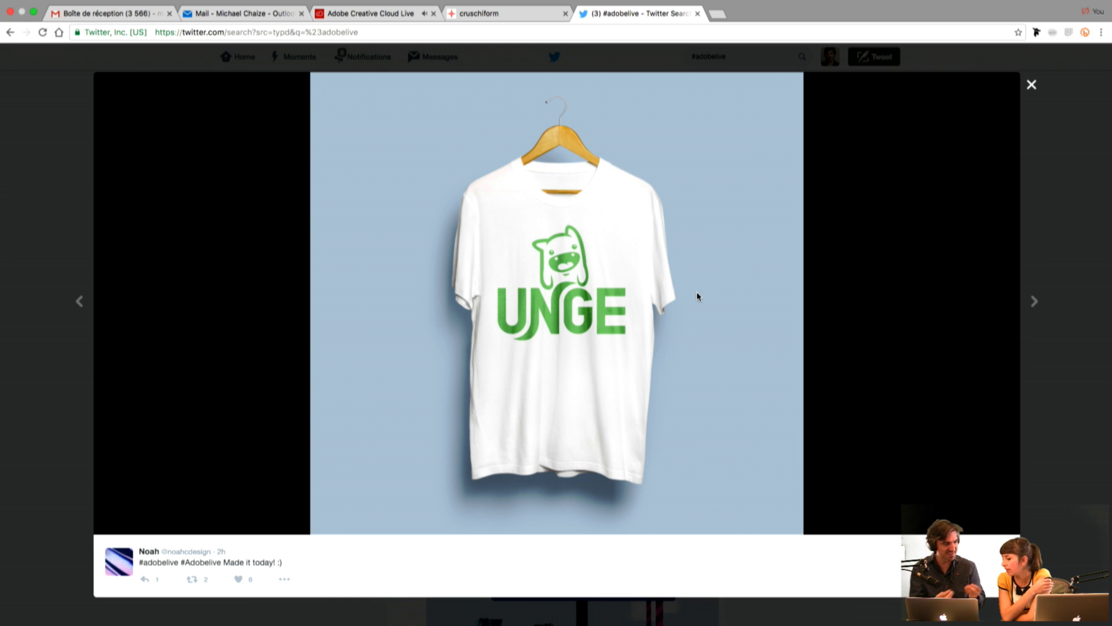
click(1031, 85)
scroll(765, 252, down, 4)
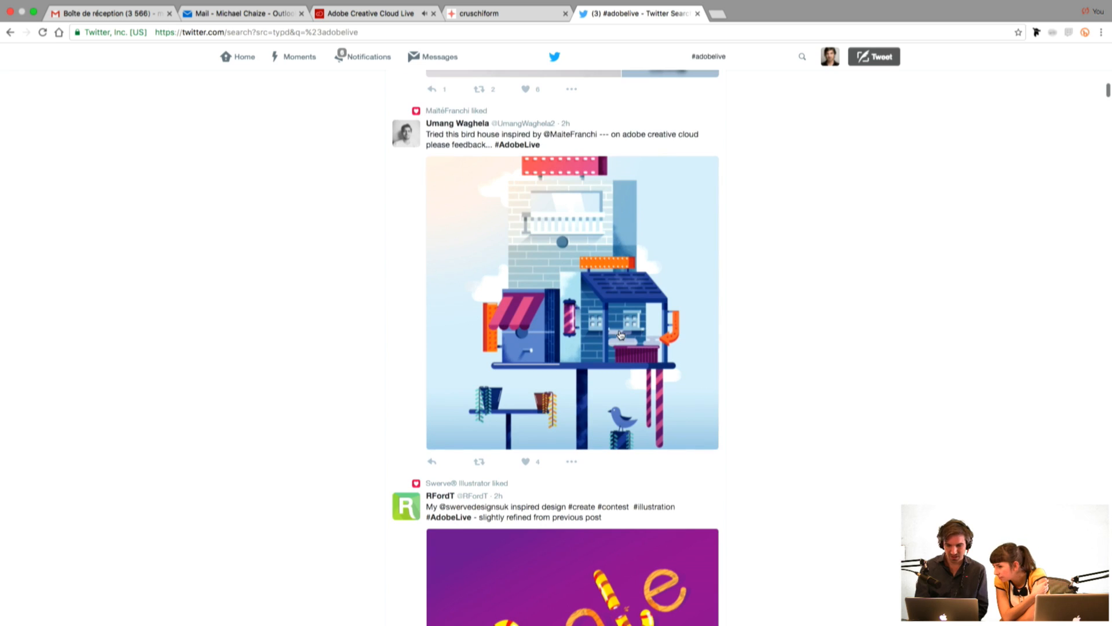
Step: View the bird house illustration full size, check who liked it in the post details, and close both views
click(618, 330)
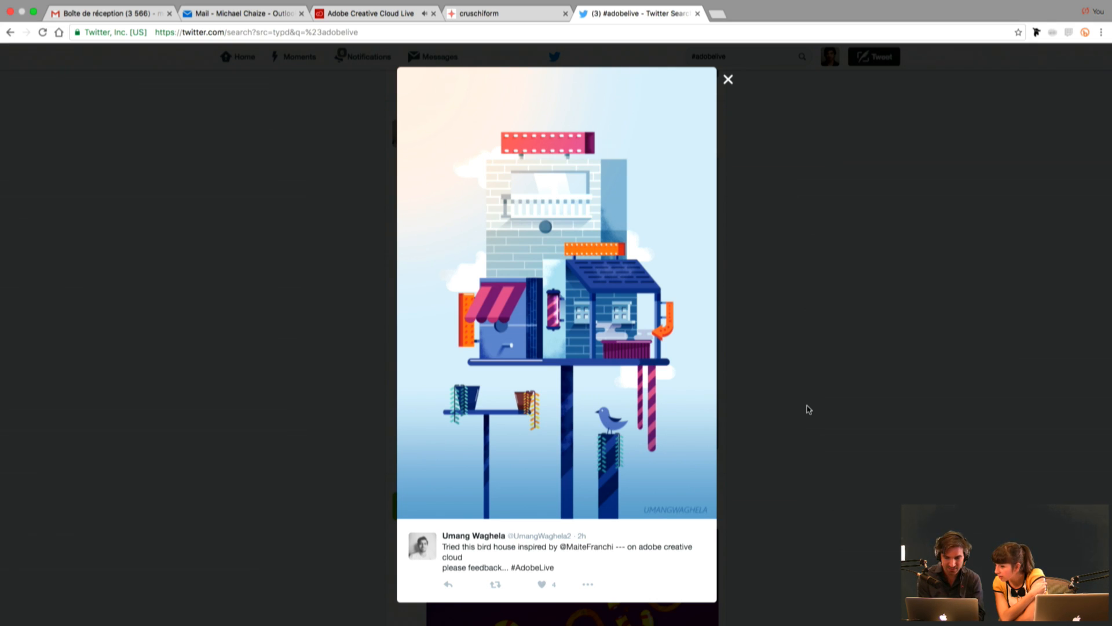
click(821, 376)
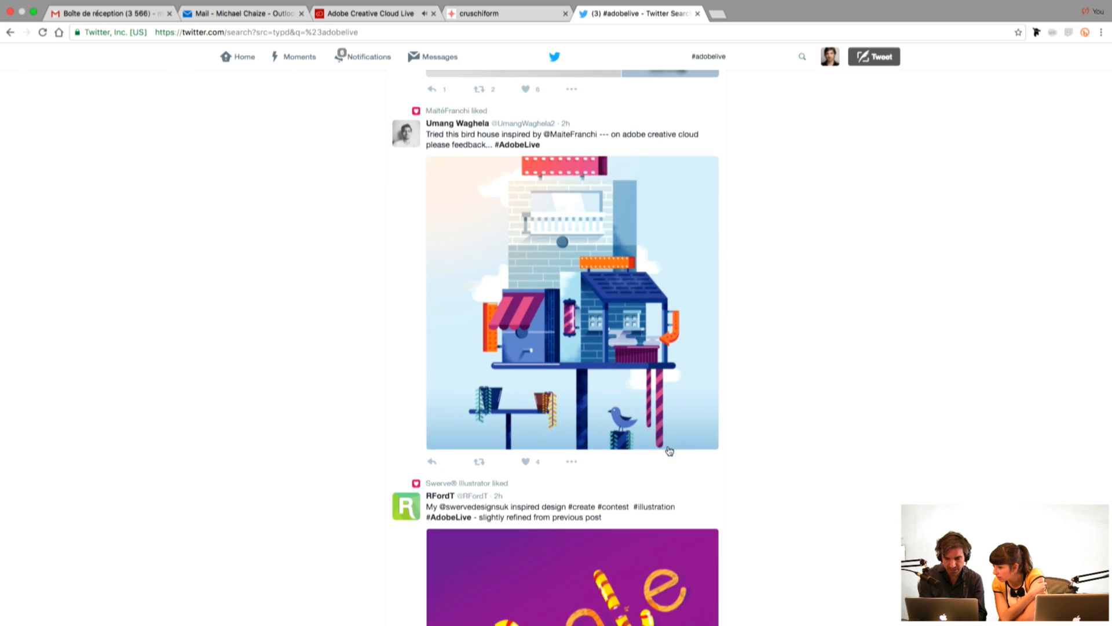
click(669, 472)
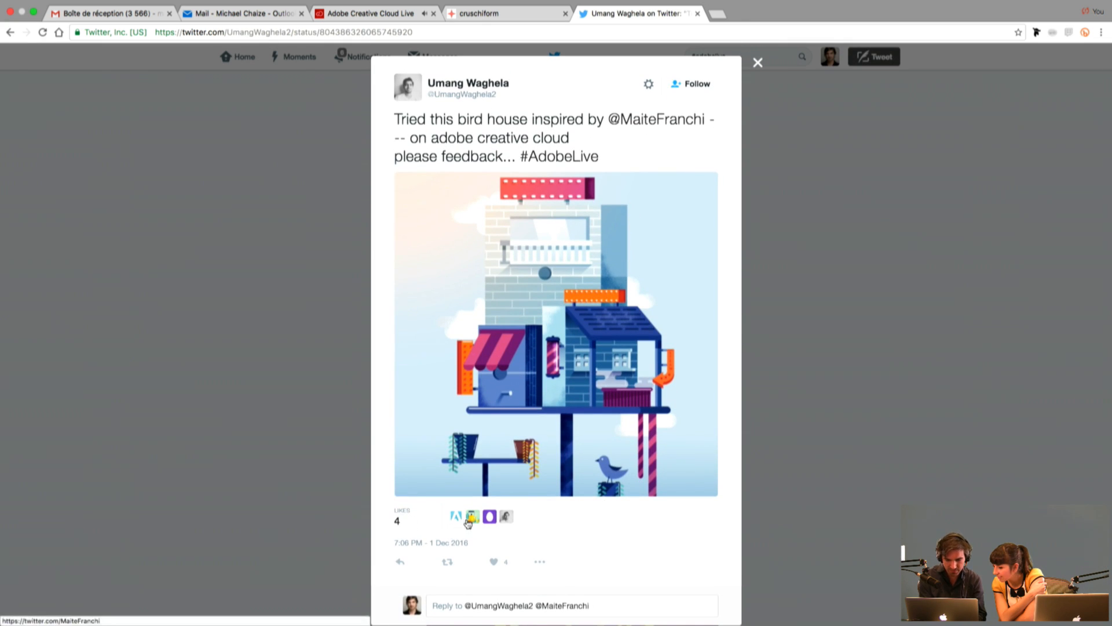
mouse_move(473, 521)
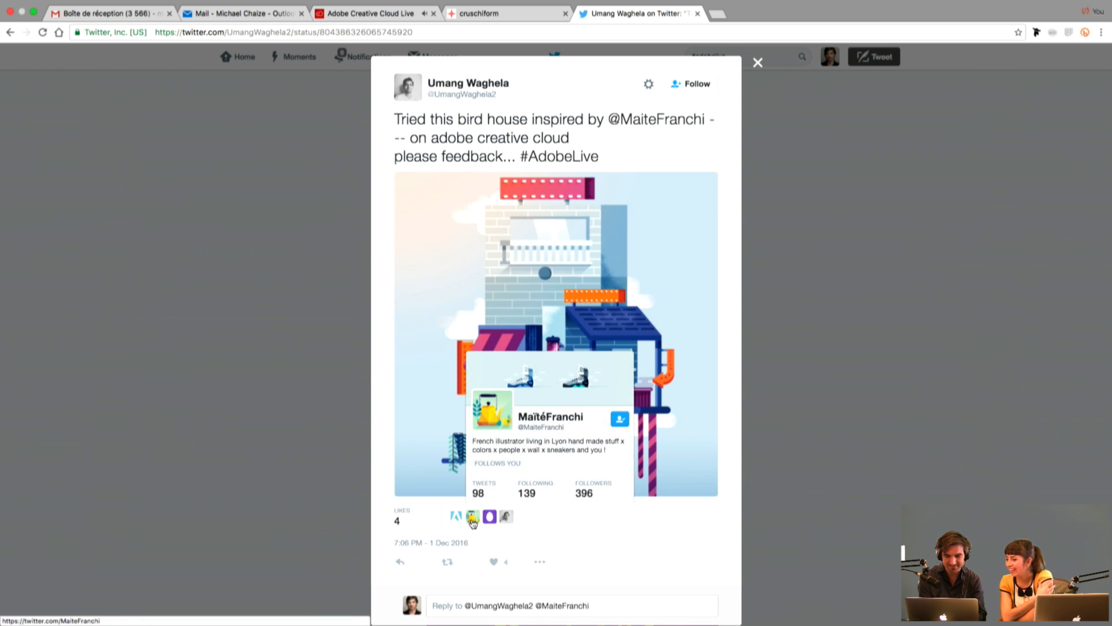
click(834, 458)
Step: Look over the purple Create lettering and green portrait posts further down, and return to the start of the #adobelive results
scroll(836, 457, down, 5)
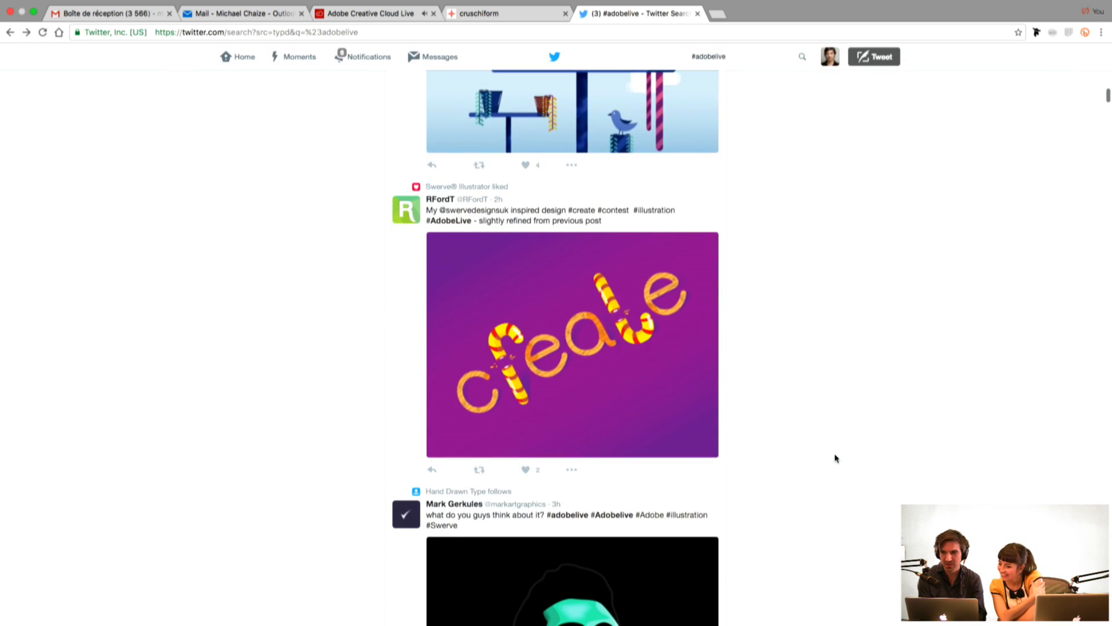
scroll(836, 458, down, 1)
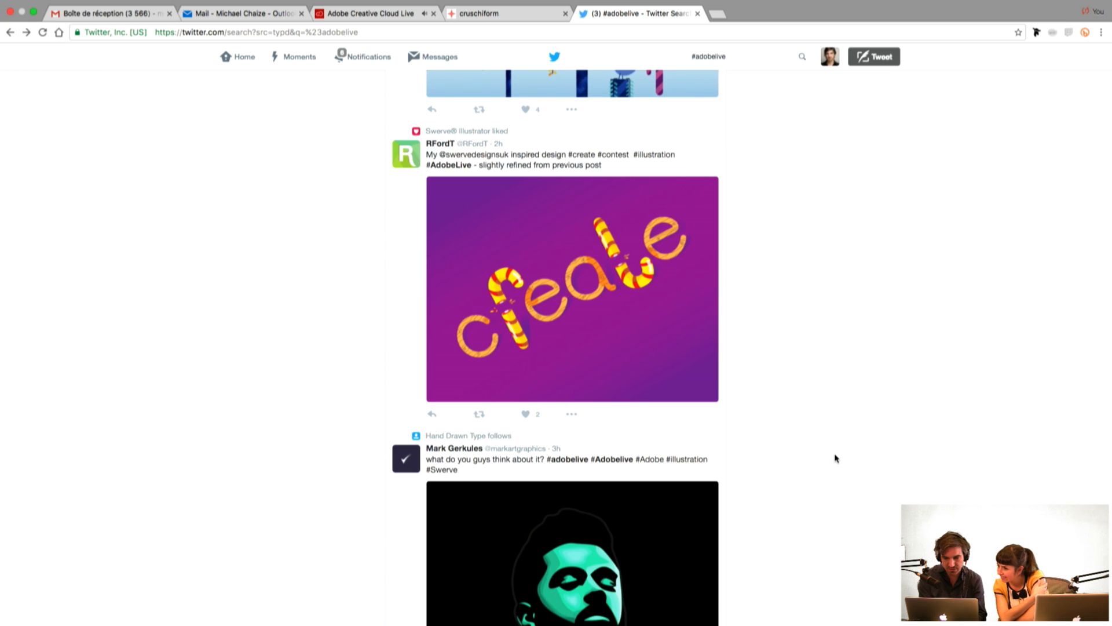
scroll(835, 458, down, 5)
scroll(836, 458, down, 1)
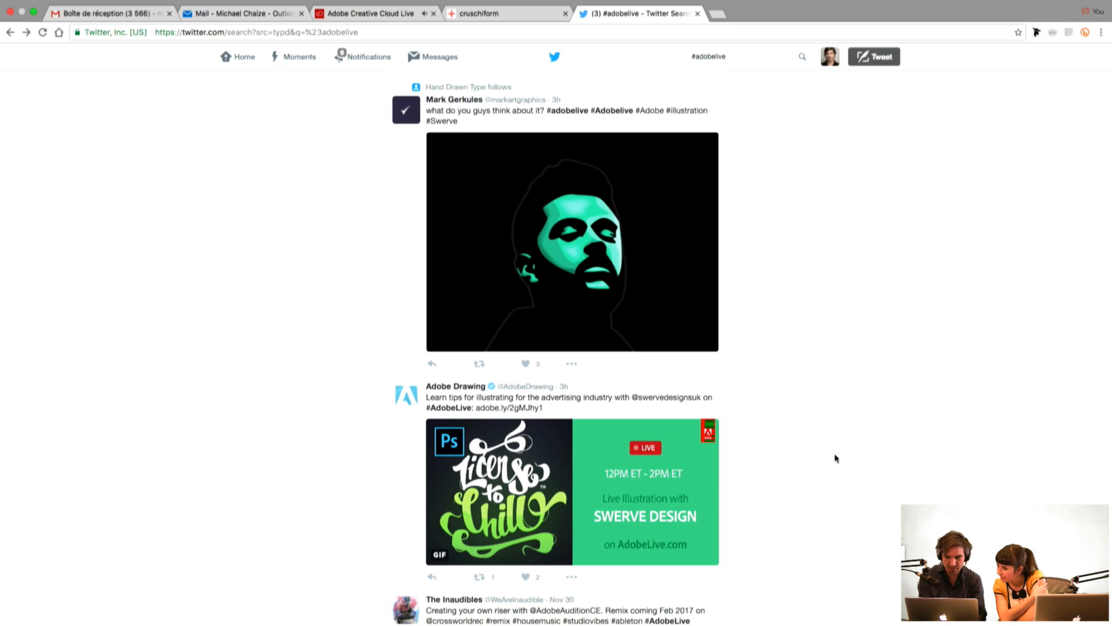
scroll(835, 458, down, 6)
scroll(835, 458, down, 4)
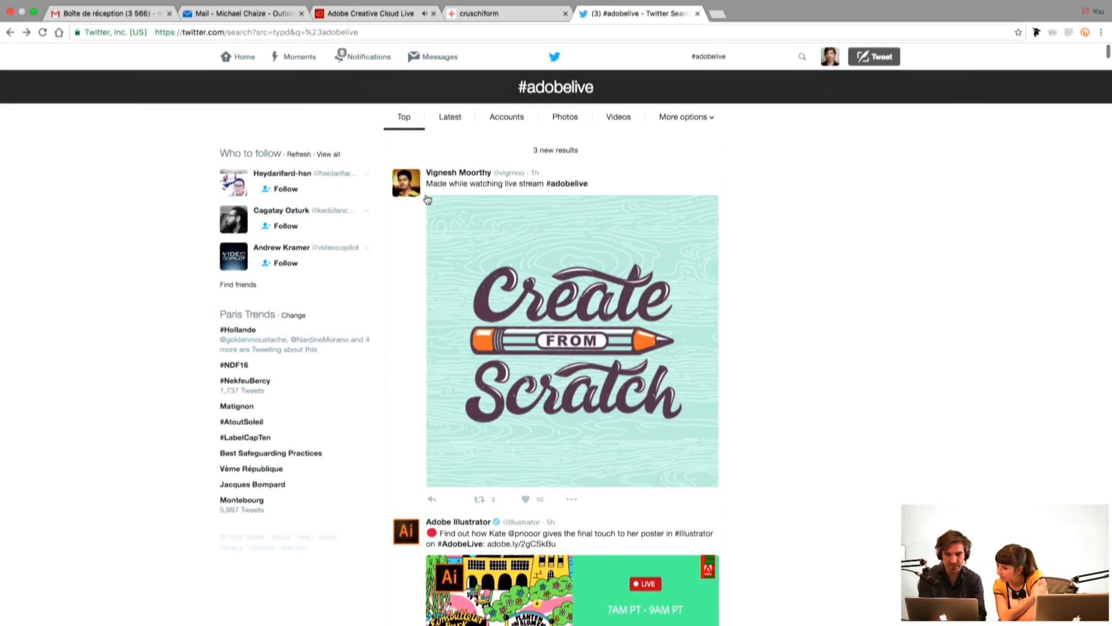
Step: Load the new #adobelive results and view the Super Adobe Live Create Team cups poster full size, closing it
click(539, 150)
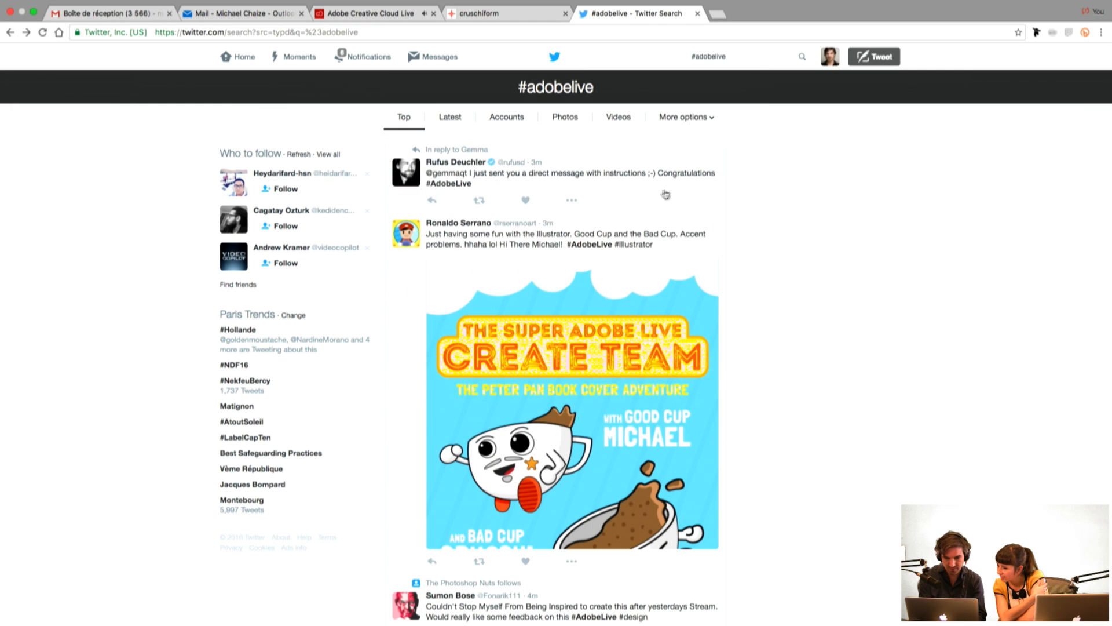
scroll(768, 216, down, 3)
click(501, 316)
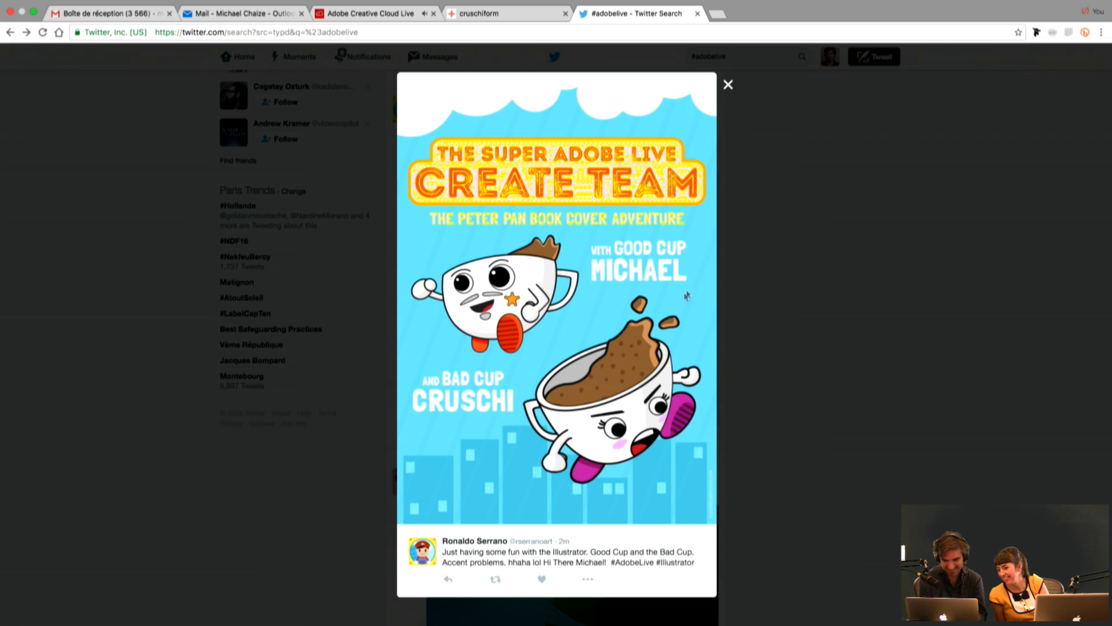
click(735, 86)
Step: View the moonlit Create Dreams landscape full size and close it
scroll(732, 221, down, 5)
click(559, 300)
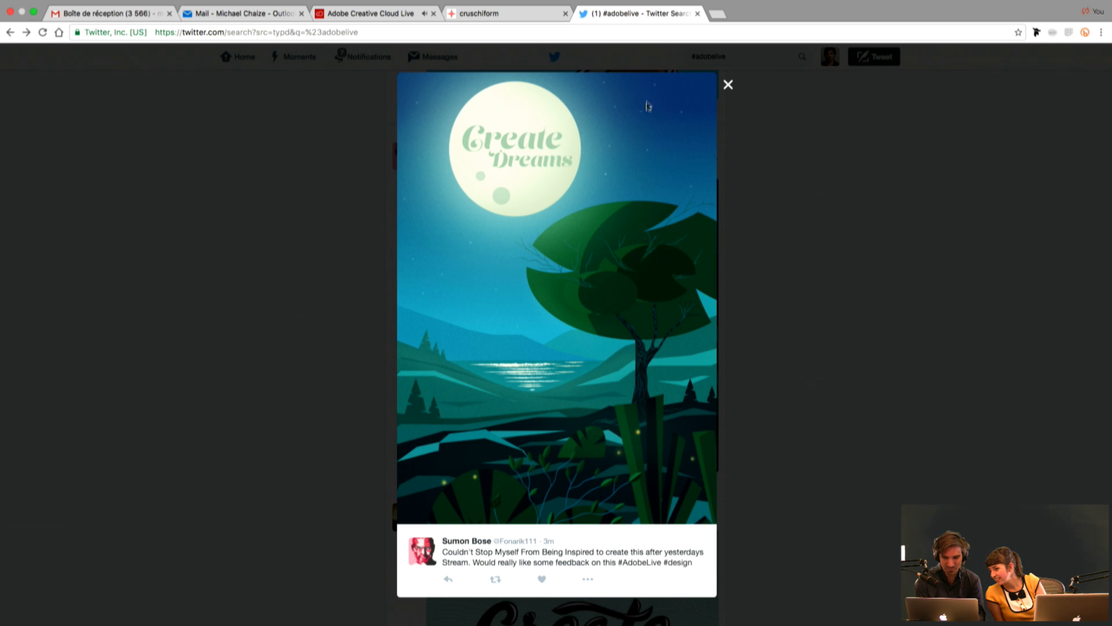
click(800, 404)
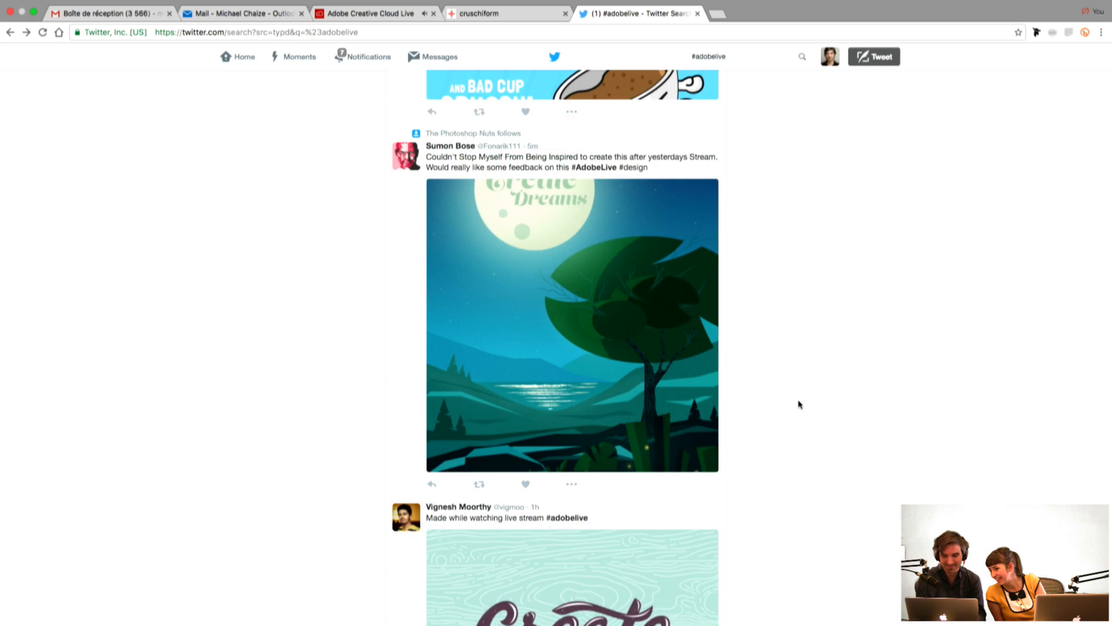
Step: Load the newest #adobelive result and view the coffee-brewing editorial illustration full size, closing it
scroll(797, 400, up, 10)
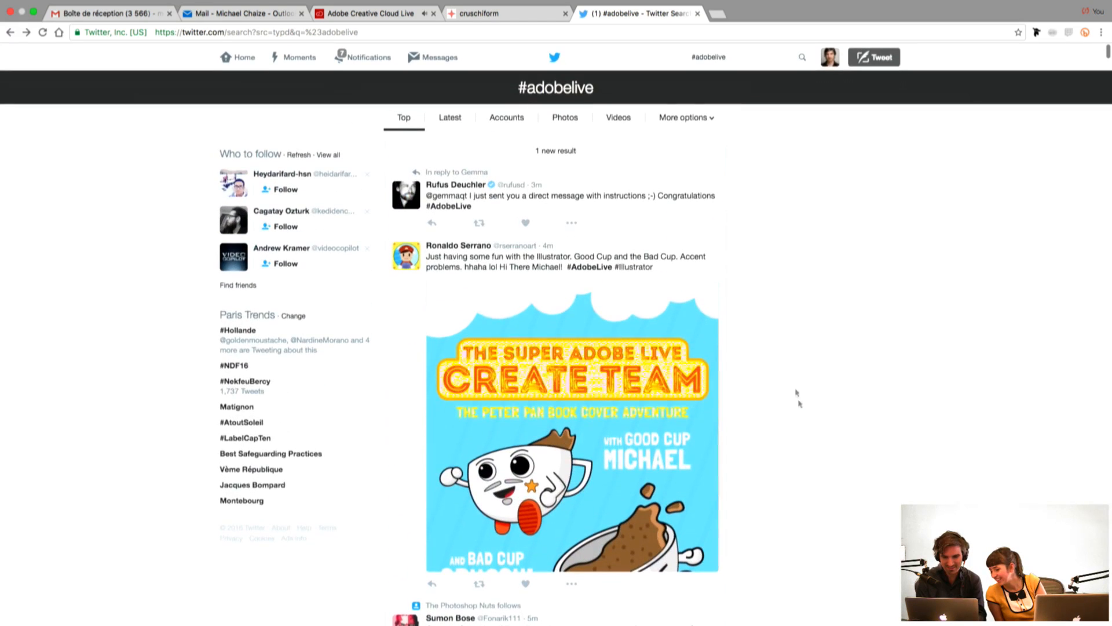
click(613, 153)
click(659, 283)
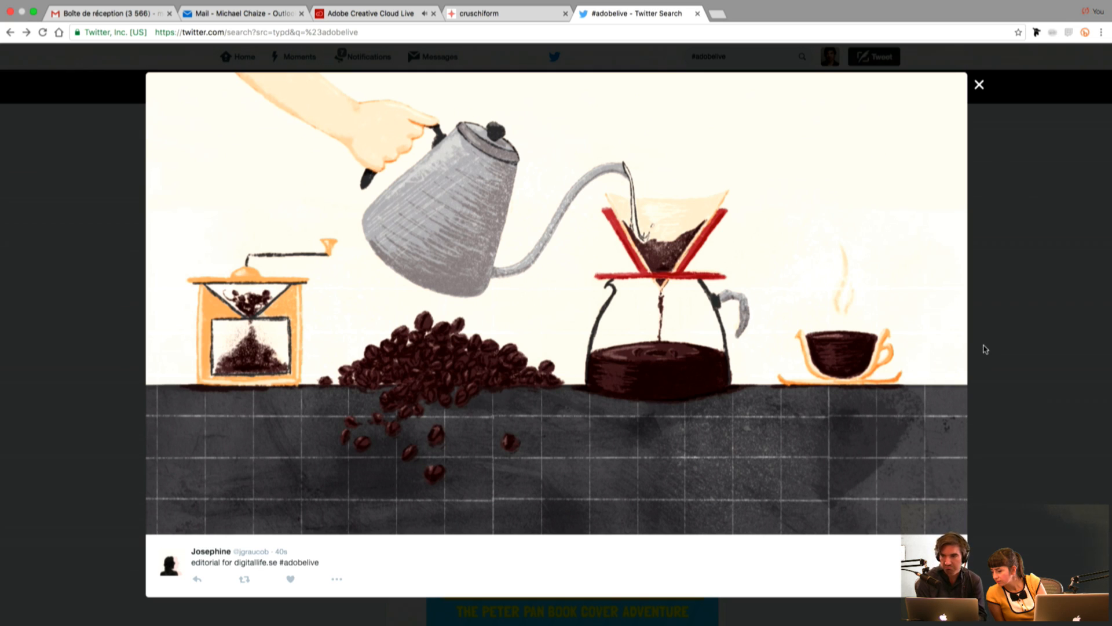
click(1072, 276)
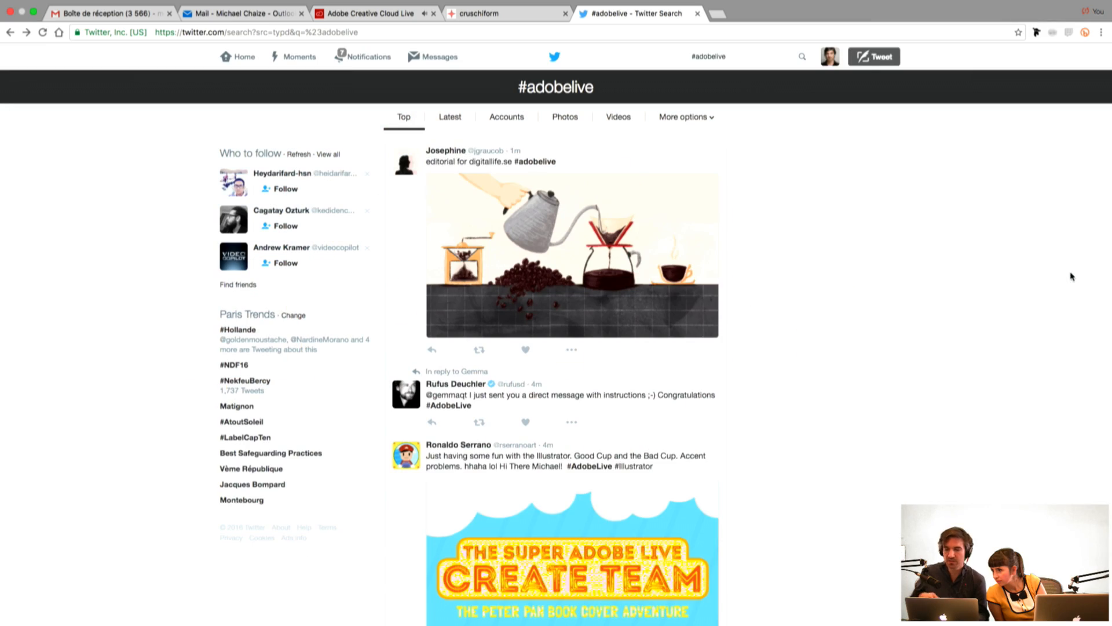
Step: Search the results page for two contributors by first name and return to the start of the page
key(super+f)
text(kat)
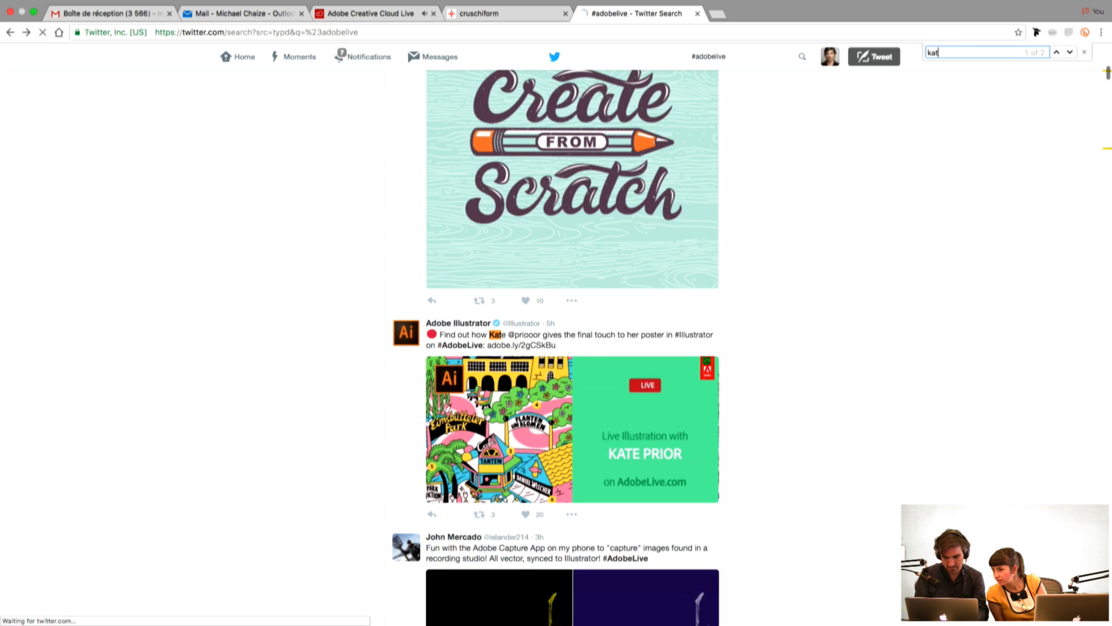
text(hlee)
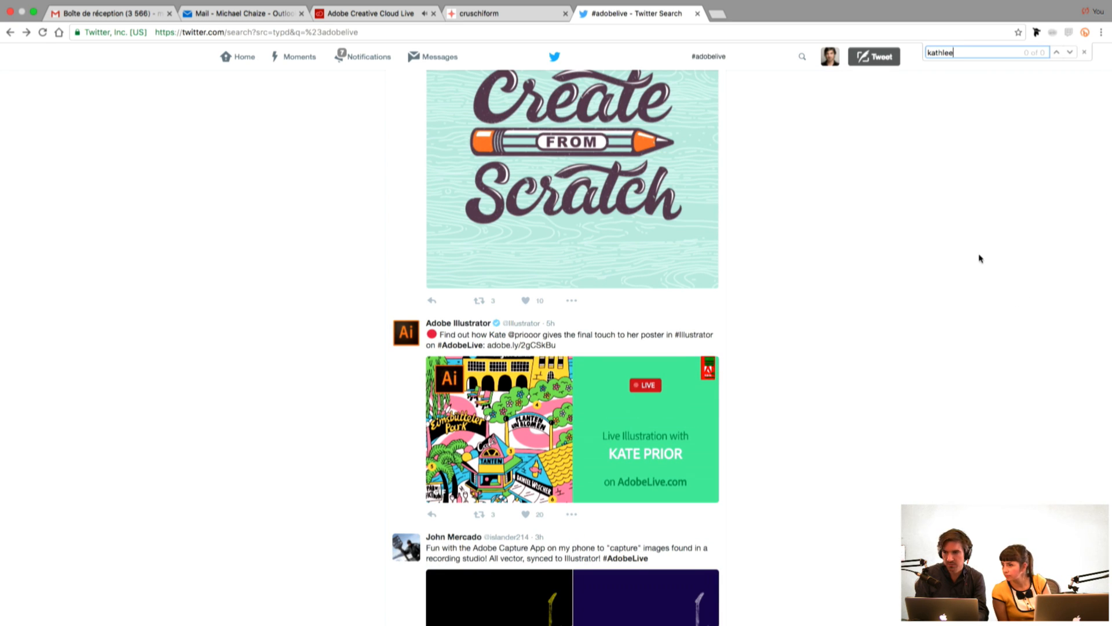
key(super+a)
text(ru)
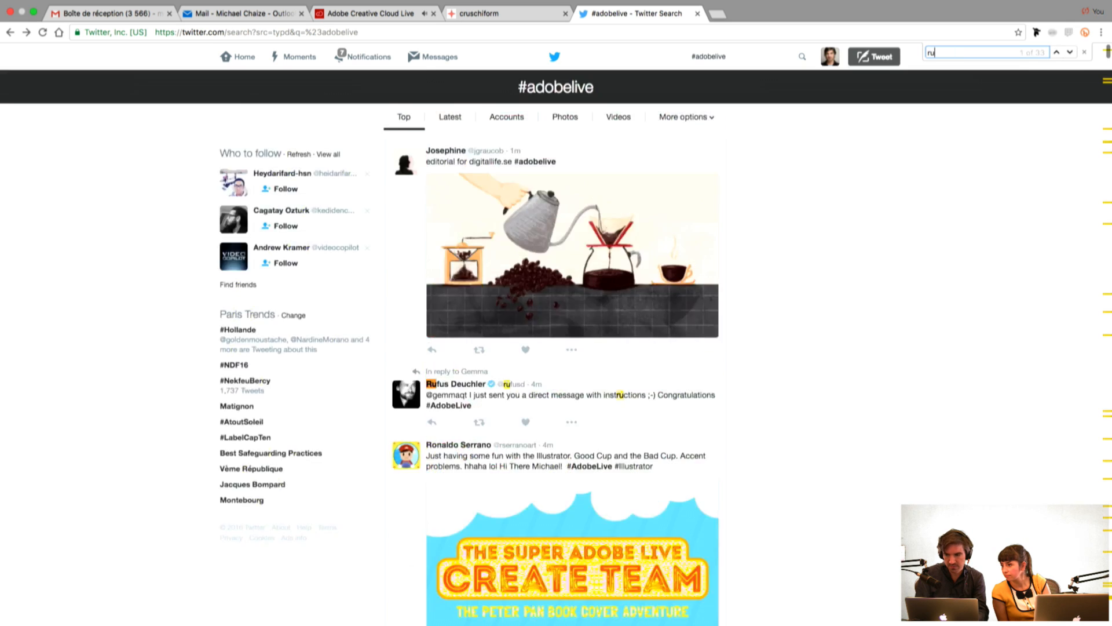
text(ssel)
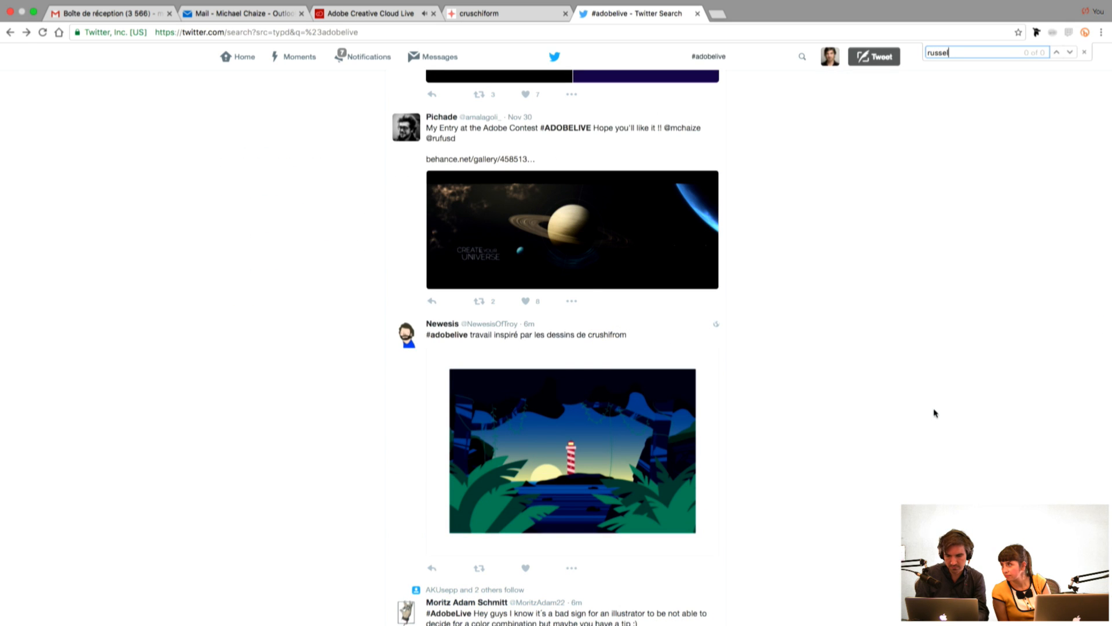
click(936, 412)
scroll(936, 411, up, 20)
Step: Reload the #adobelive search and list its latest tweets instead of the top ones
click(43, 32)
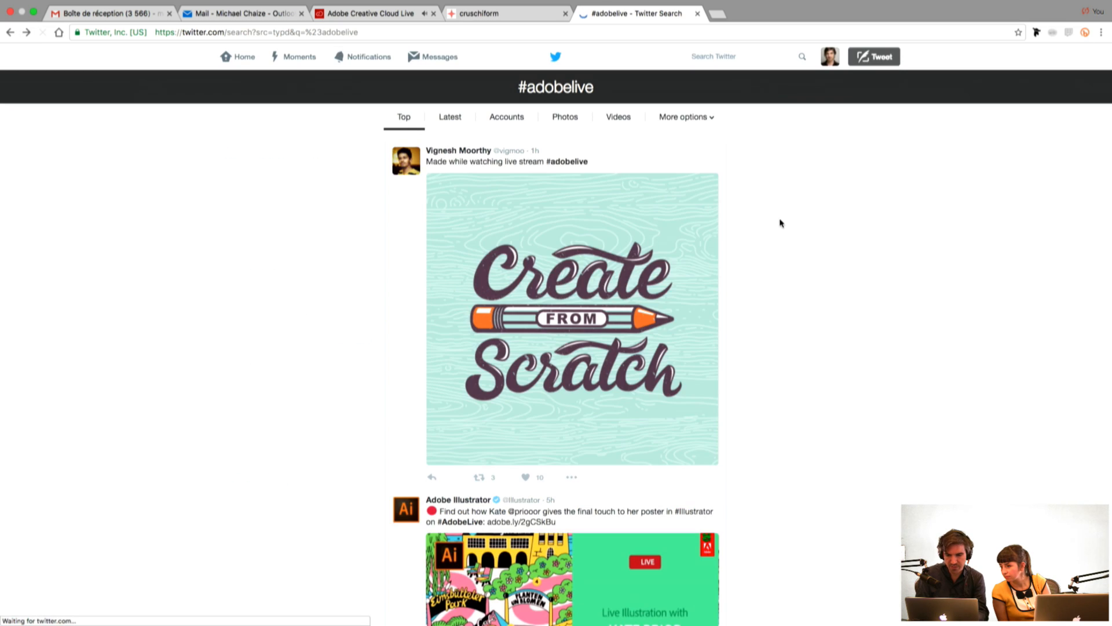
scroll(736, 181, down, 6)
scroll(733, 181, up, 6)
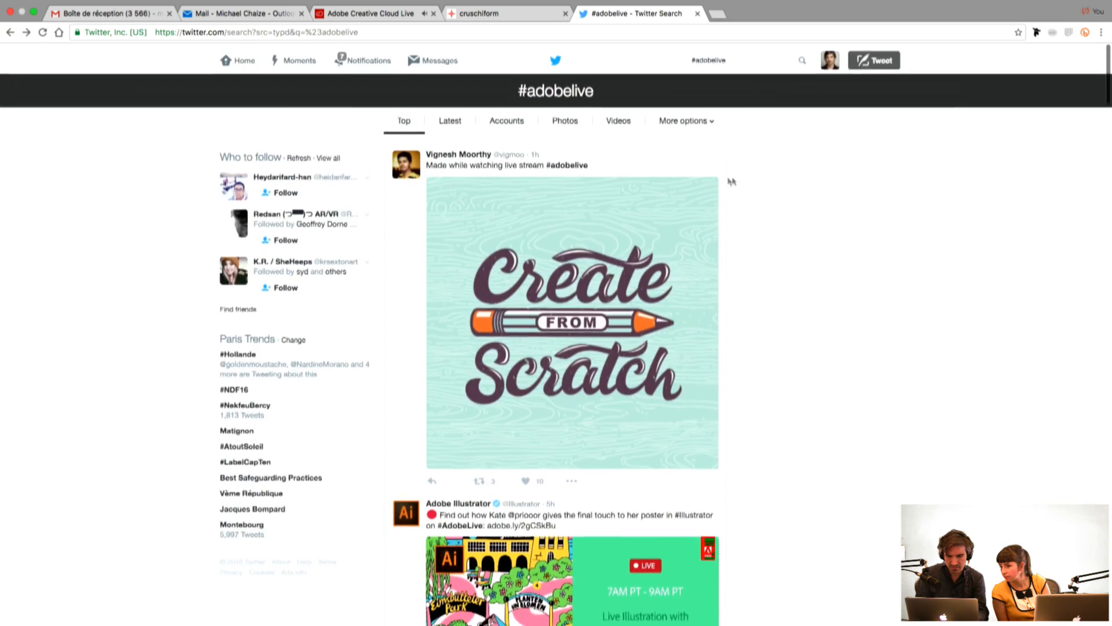
scroll(753, 186, down, 7)
scroll(534, 144, up, 7)
click(450, 118)
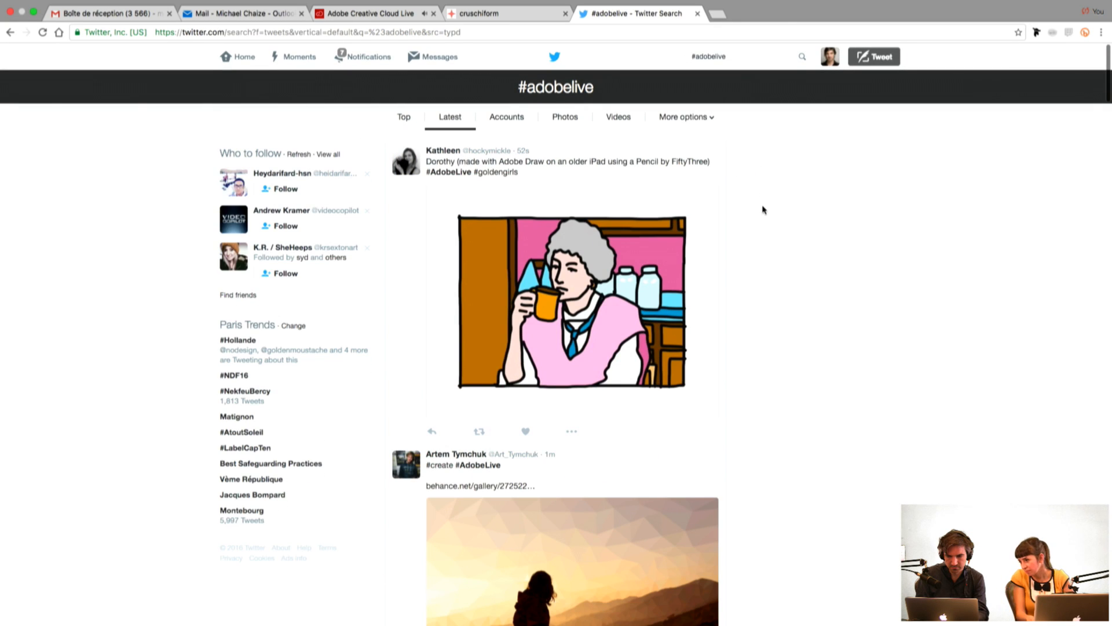
Step: View the Dorothy illustration made with Adobe Draw full size and close it
click(589, 312)
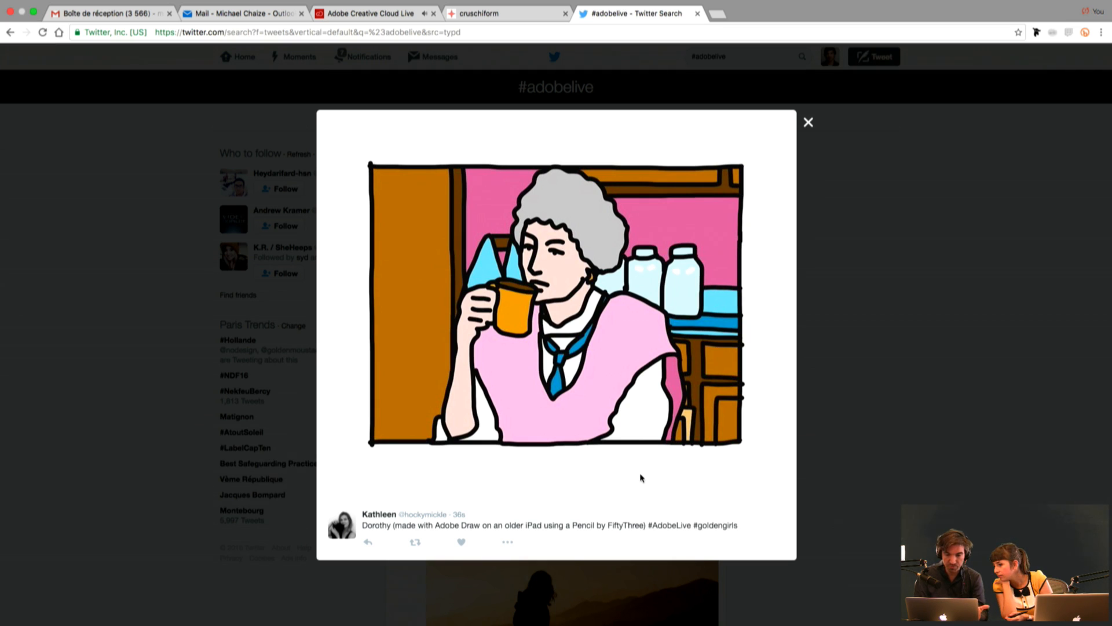
click(808, 123)
Step: Browse the latest posts and view the low-poly sunset silhouette artwork full size, closing it
scroll(796, 248, down, 15)
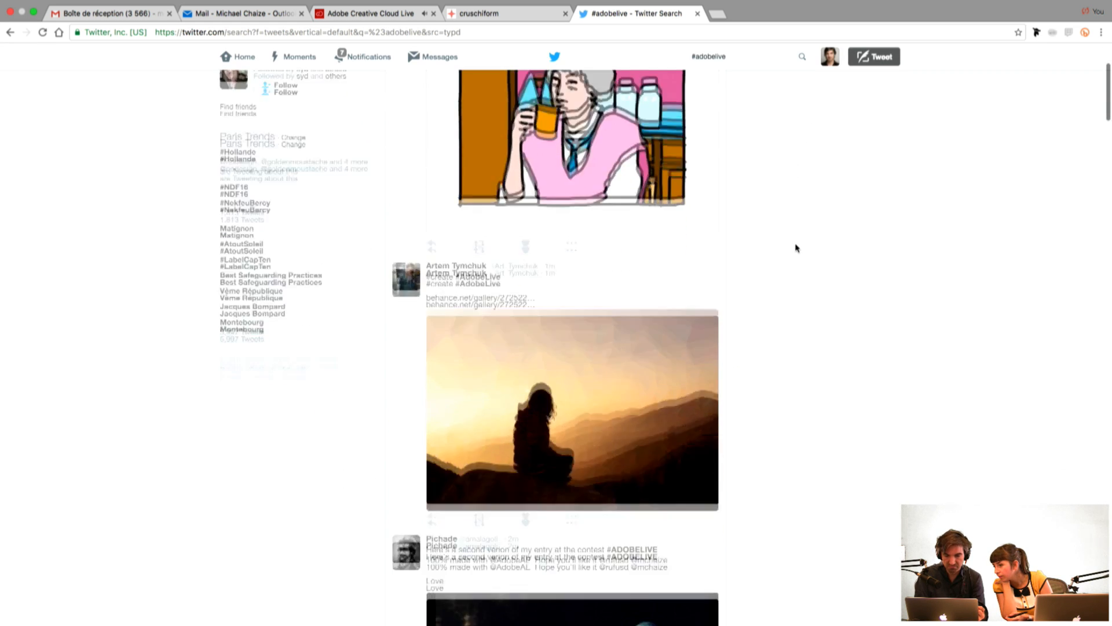
scroll(795, 248, down, 5)
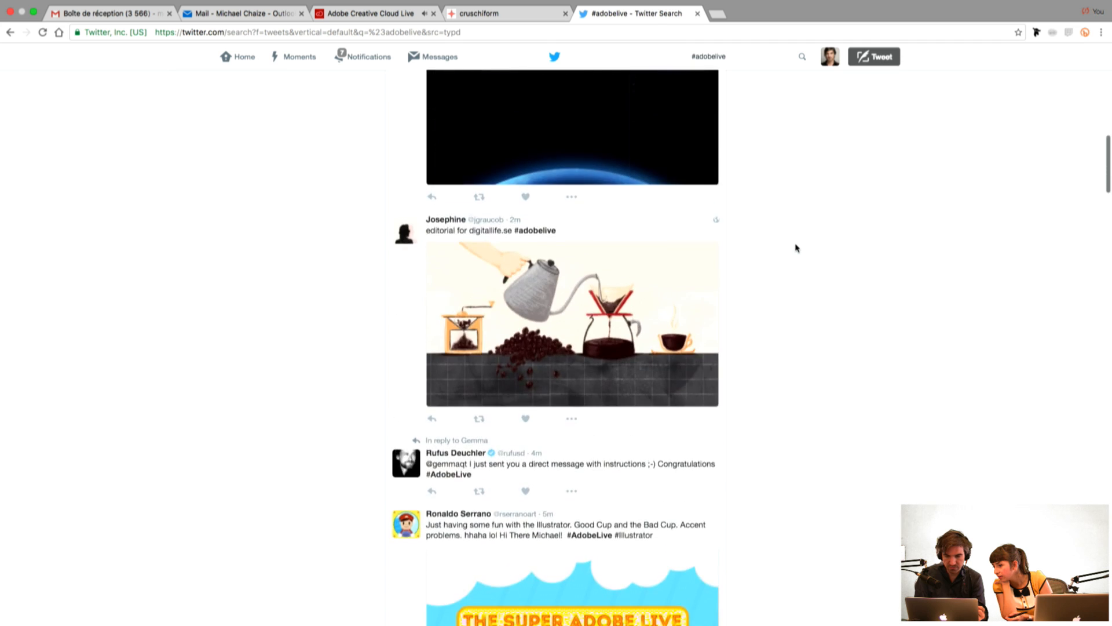
scroll(796, 248, up, 12)
scroll(795, 248, down, 5)
scroll(794, 247, up, 4)
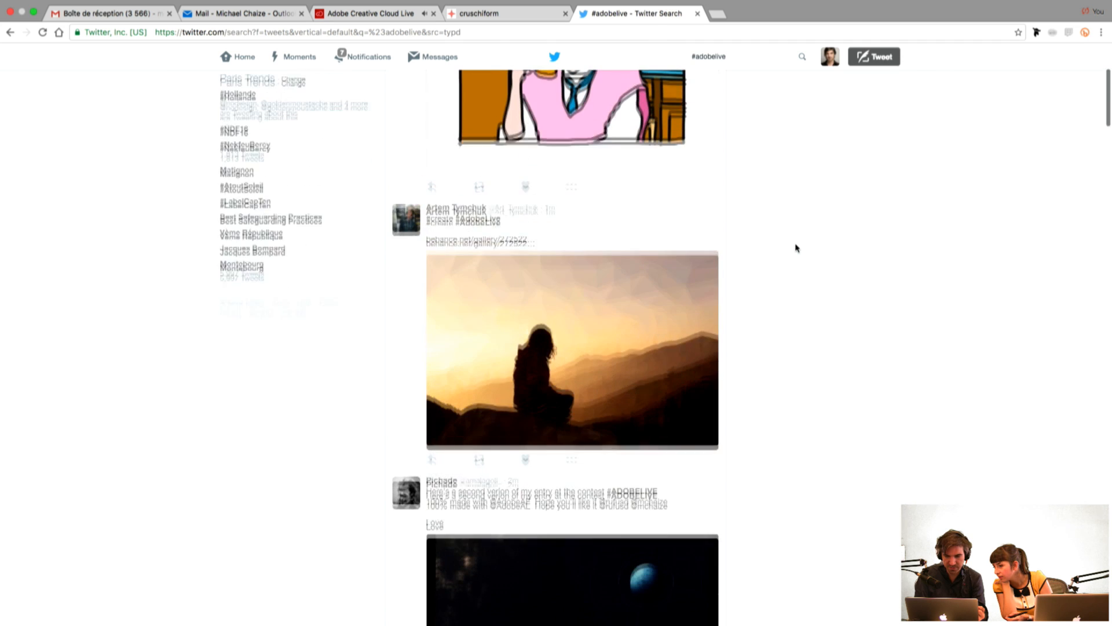
click(587, 332)
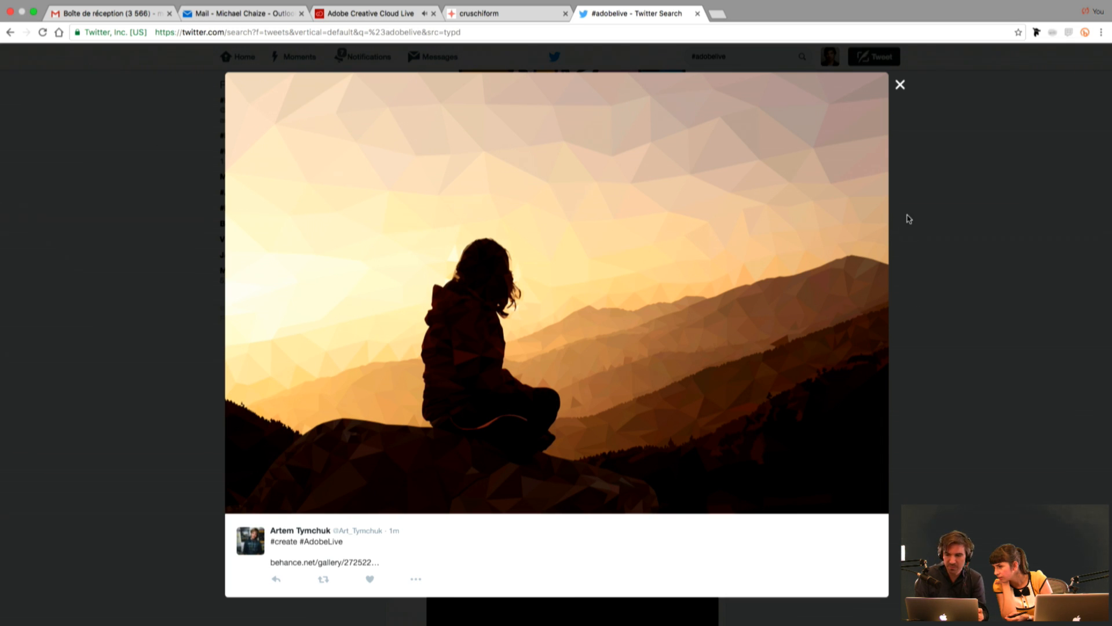
click(899, 86)
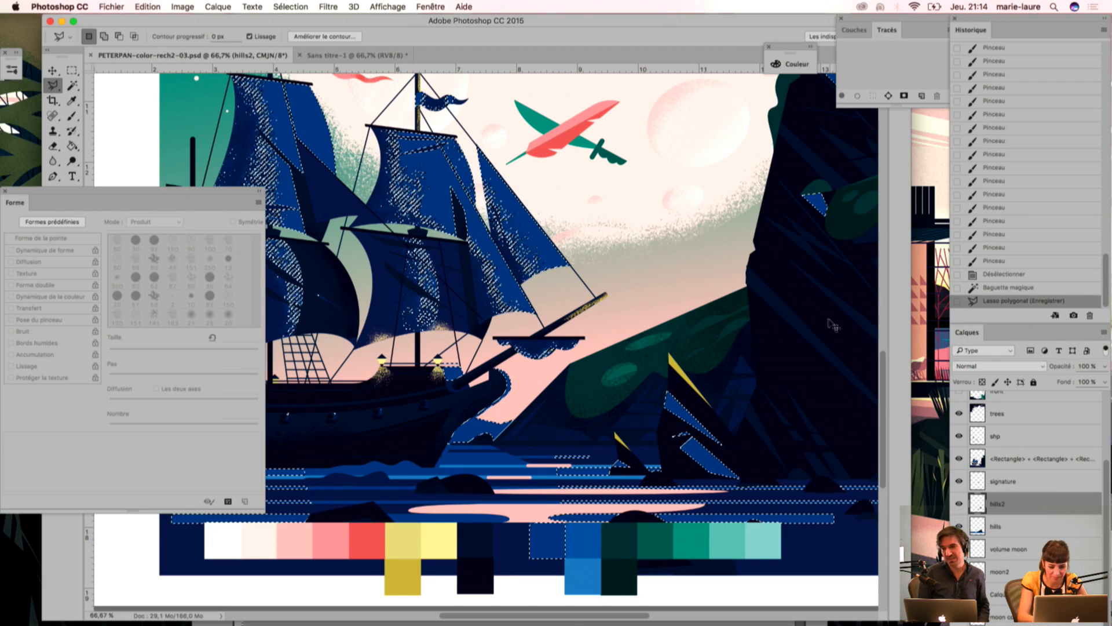
Step: Switch to Photoshop, clear the active selection on the Peter Pan cover, and review the hill and overall composition
key(super+d)
drag(774, 243, 661, 286)
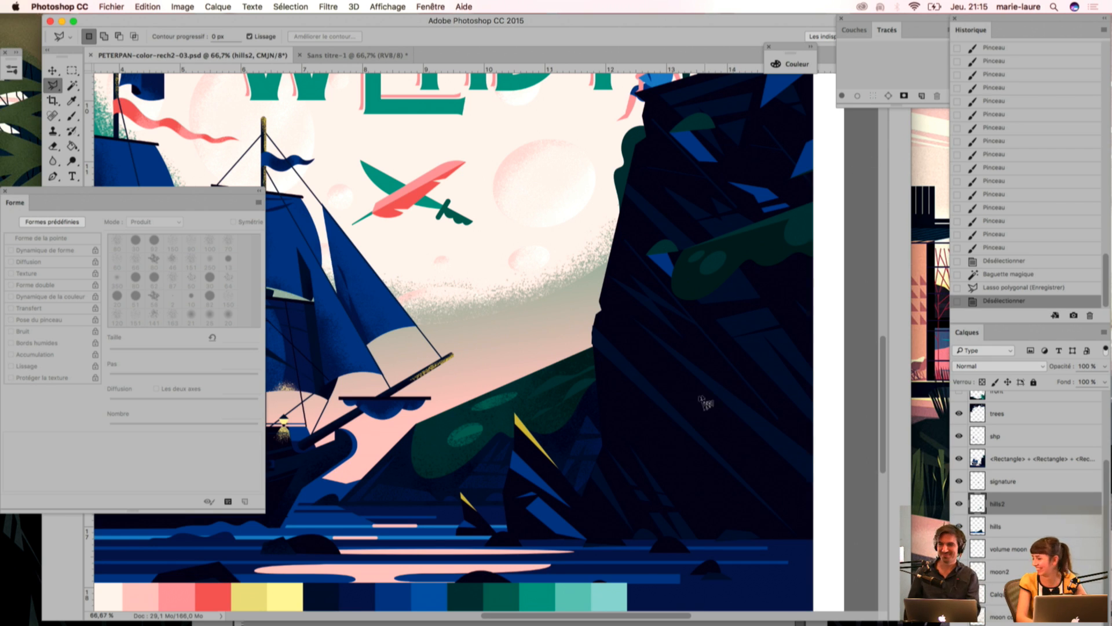
drag(685, 329, 610, 346)
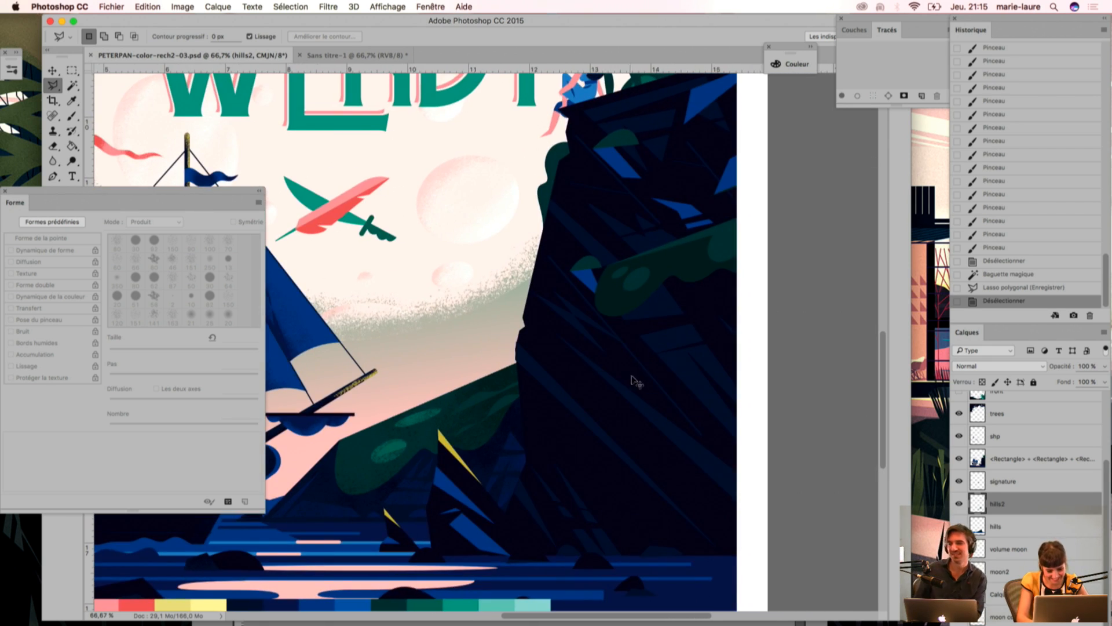
key(super+minus)
mouse_move(564, 306)
mouse_down()
mouse_move(613, 349)
mouse_move(602, 331)
mouse_move(630, 347)
mouse_move(625, 355)
mouse_up()
key(super+minus)
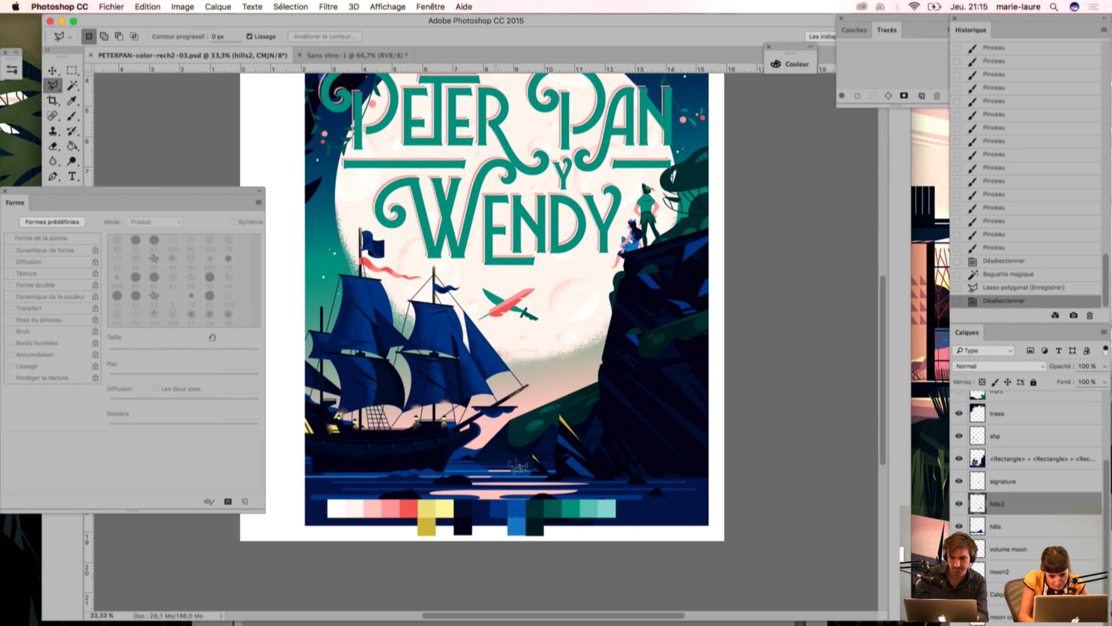
Step: Outline a small rounded rock with a freehand lasso at the waterline below the green hill
key(super+plus)
key(super+plus)
drag(552, 491, 546, 430)
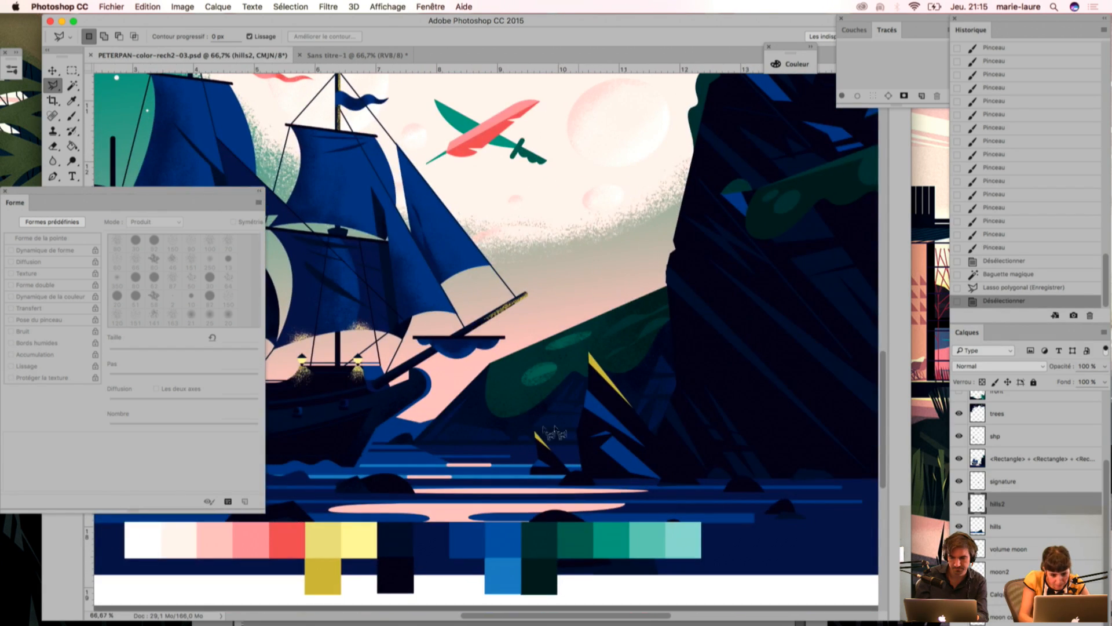
click(53, 85)
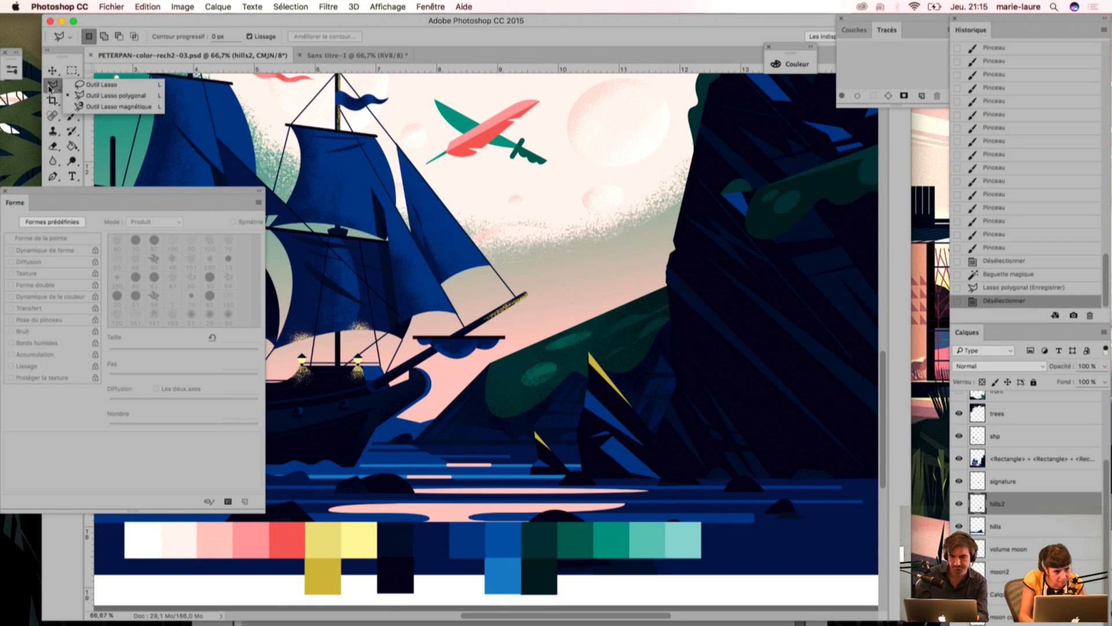
click(79, 86)
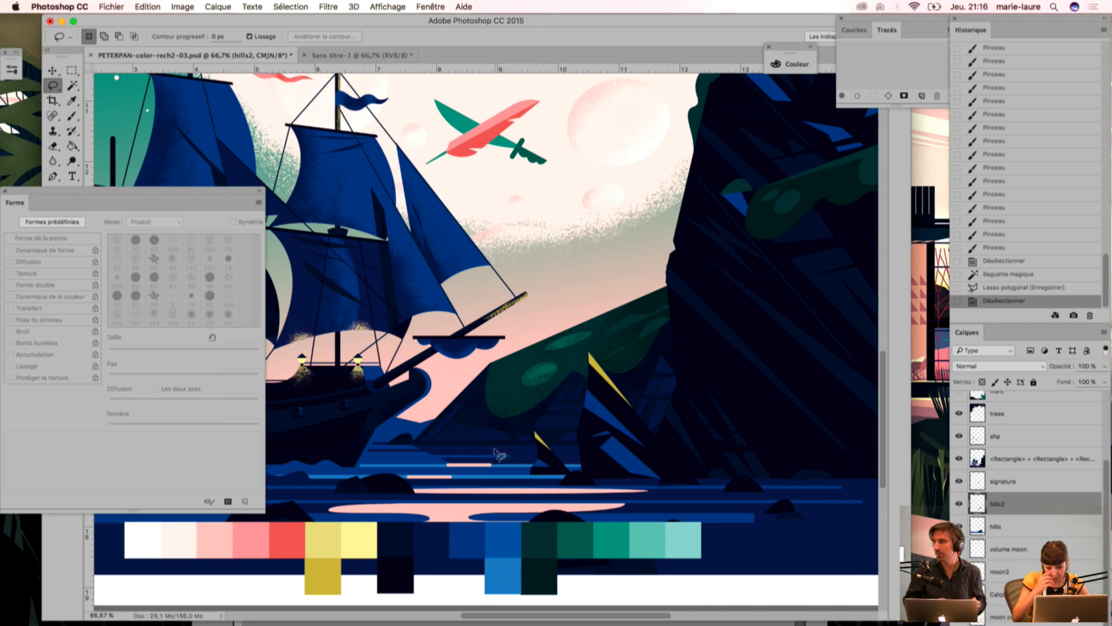
mouse_move(499, 445)
mouse_down()
mouse_move(482, 447)
mouse_move(497, 459)
mouse_move(470, 450)
mouse_up()
key(super+z)
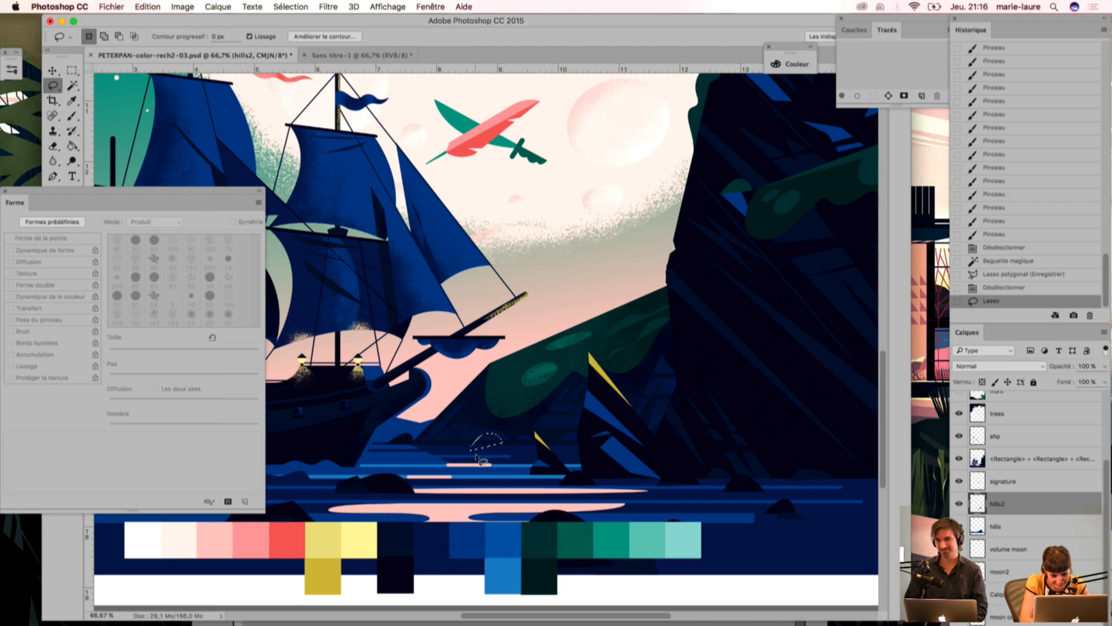
Step: Cut the lower part off the rock selection with a four-sided polygonal lasso, giving it a flat base
click(65, 89)
click(116, 95)
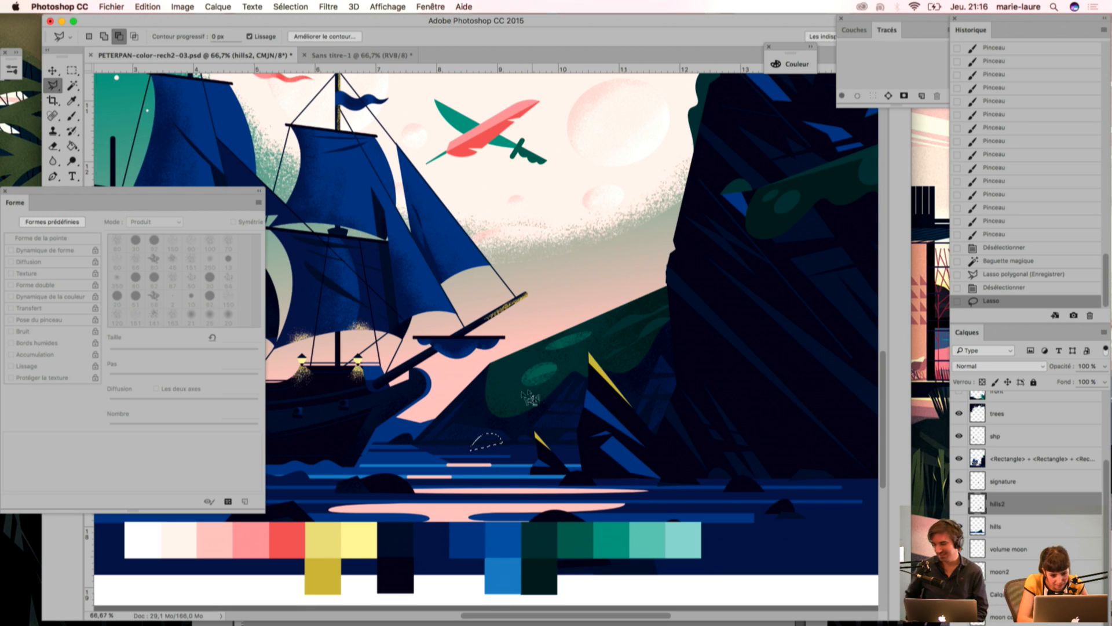
click(463, 445)
click(523, 442)
click(451, 457)
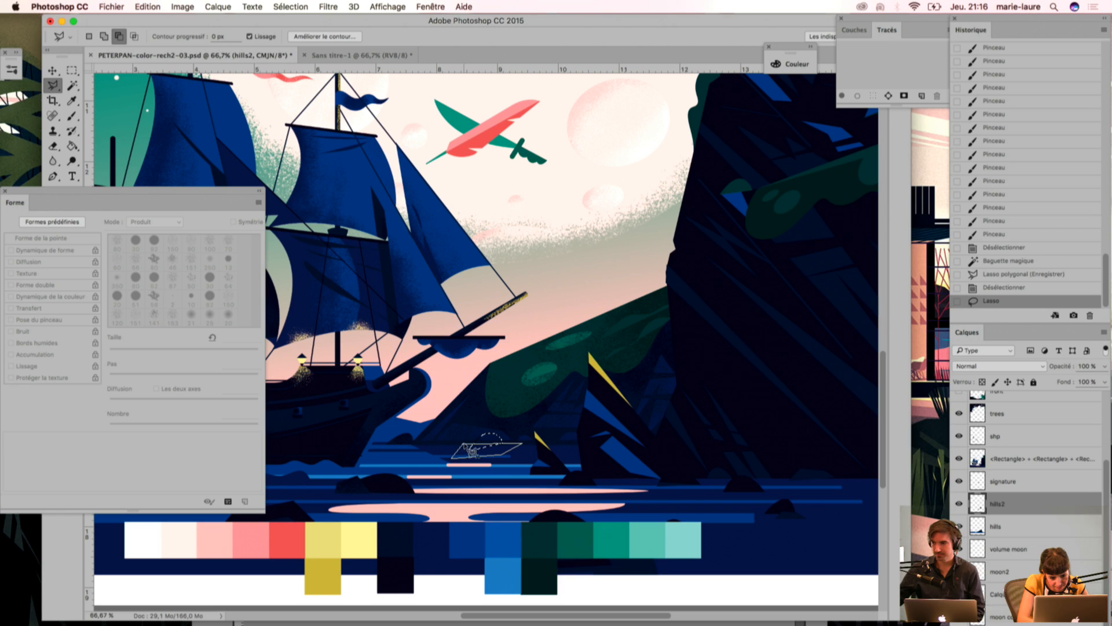
alt+click(464, 445)
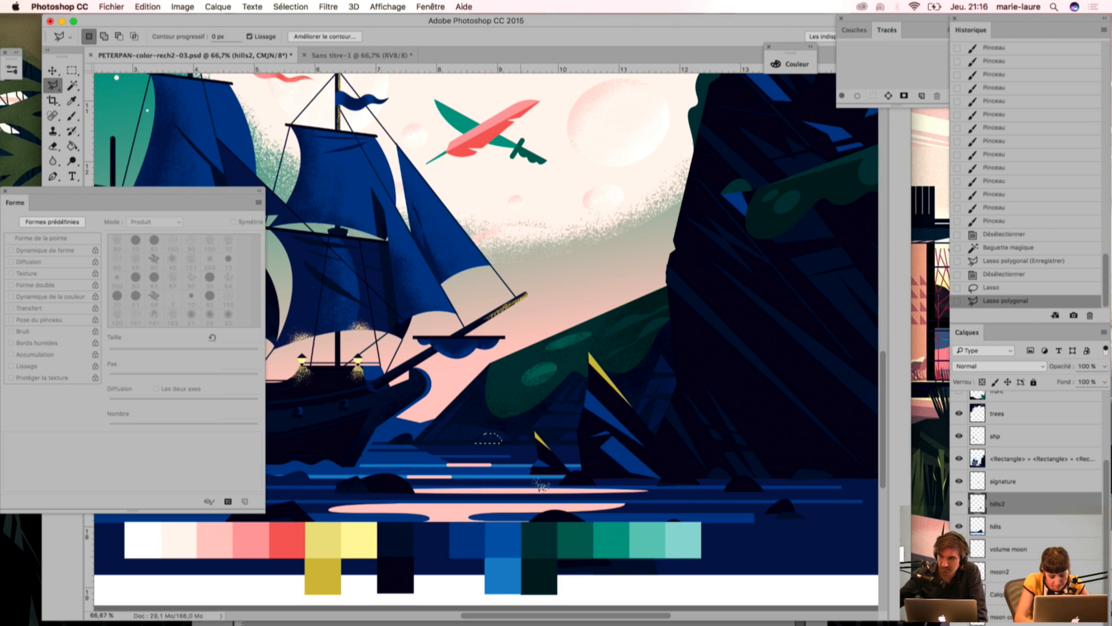
Step: Paint the flat-based rock selection dark with the textured brush
key(i)
key(b)
mouse_move(512, 439)
mouse_down()
mouse_move(477, 478)
mouse_move(472, 454)
mouse_move(470, 480)
mouse_move(499, 441)
mouse_up()
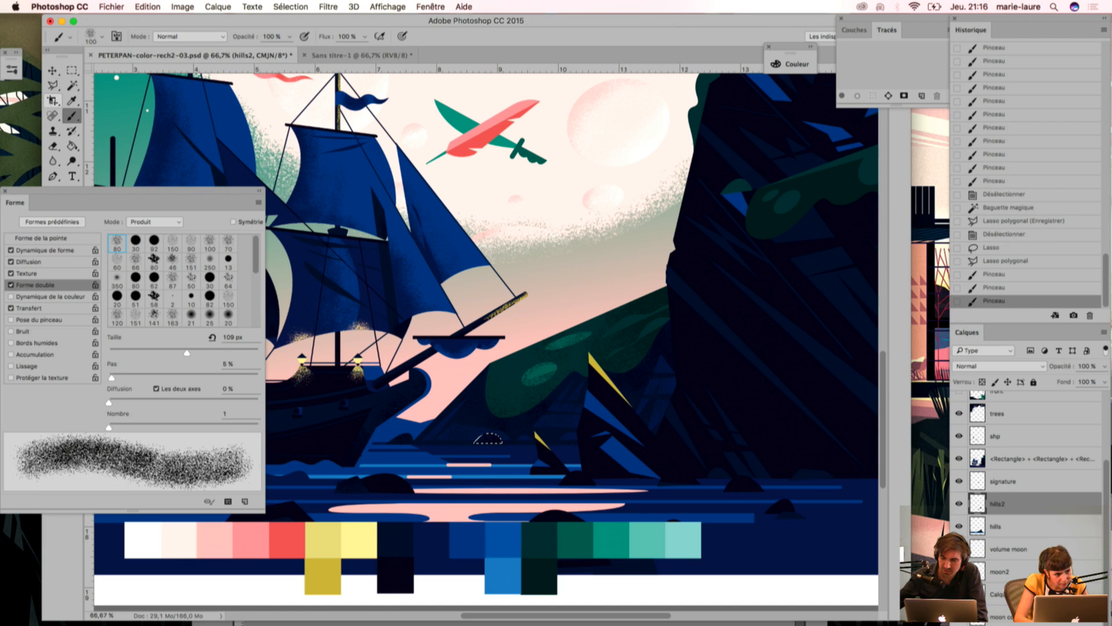
Step: Lasso a second small rock freehand beside the first, paint it dark, and clear the selection
click(53, 86)
right_click(53, 86)
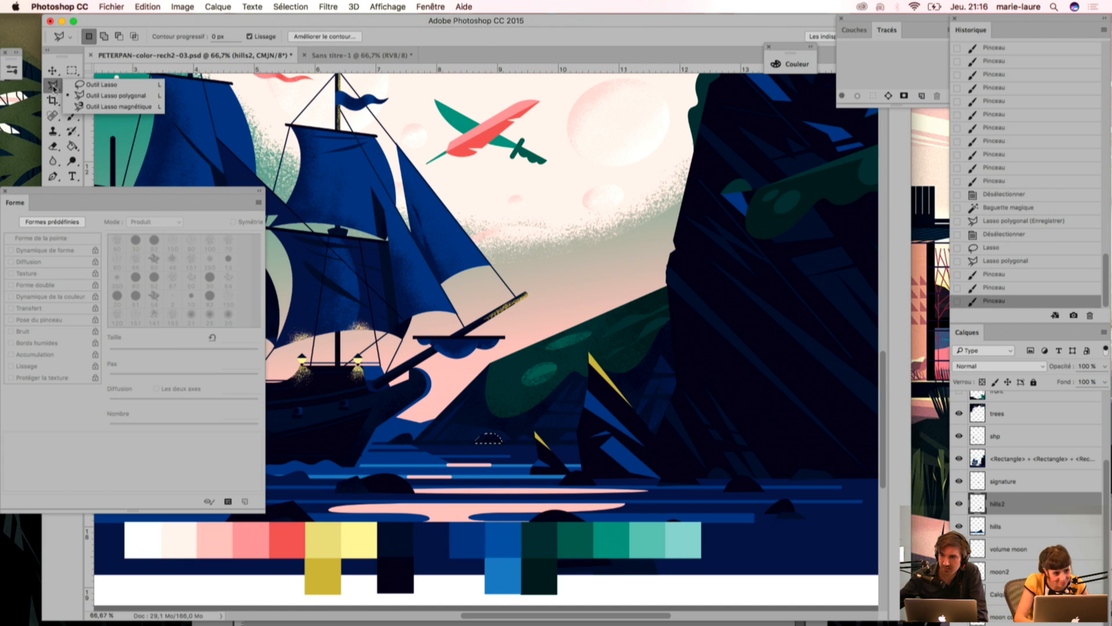
click(96, 85)
drag(451, 445, 462, 437)
key(b)
key(super+d)
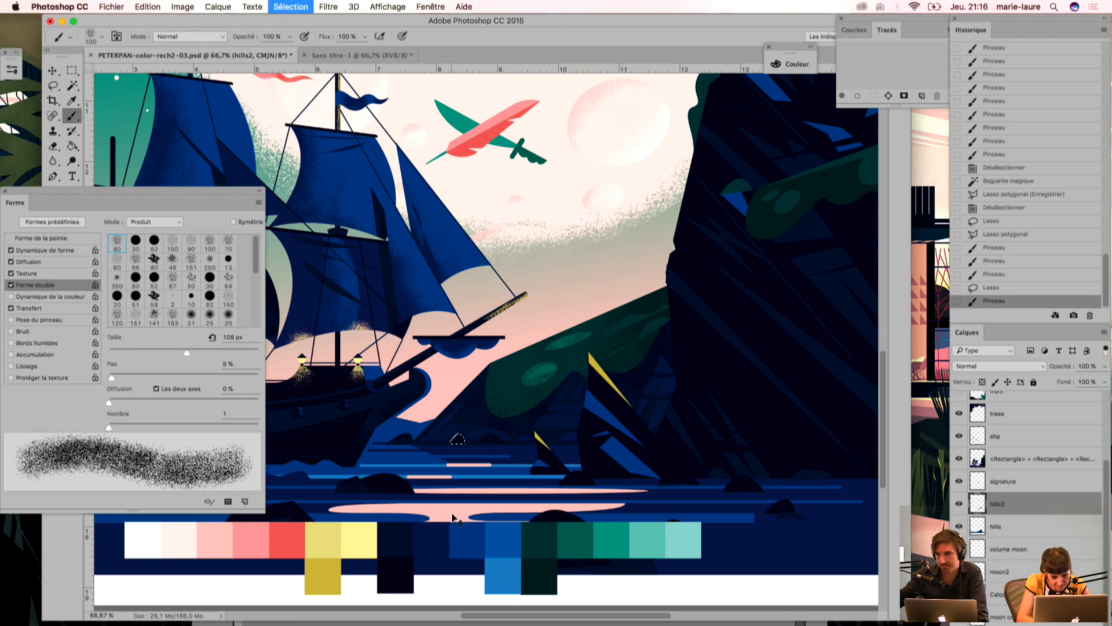
Step: Lasso an area around the small yellow-edged rock at the waterline, paint it dark, and deselect
key(l)
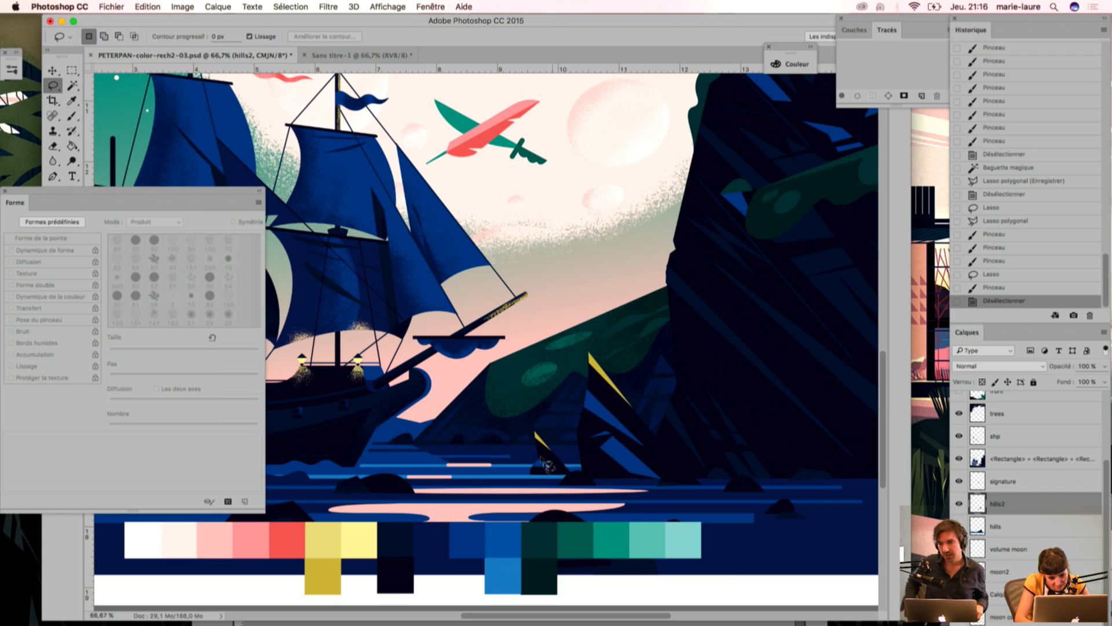
mouse_move(567, 441)
mouse_down()
mouse_move(555, 443)
mouse_move(565, 438)
mouse_move(552, 502)
mouse_up()
key(b)
key(super+d)
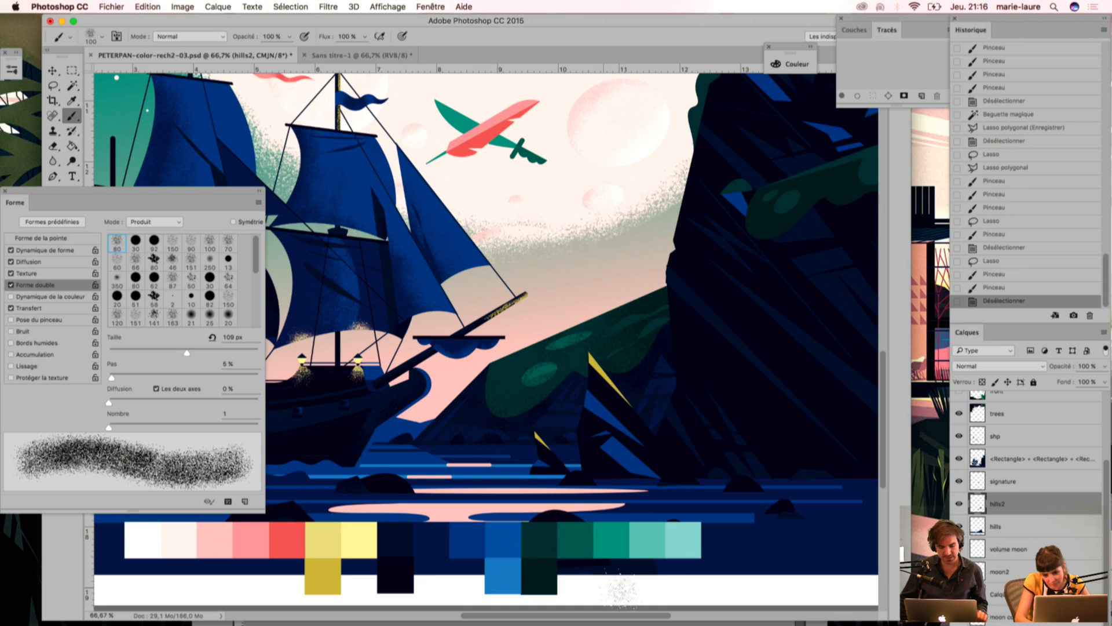
drag(360, 464, 521, 430)
drag(699, 432, 519, 459)
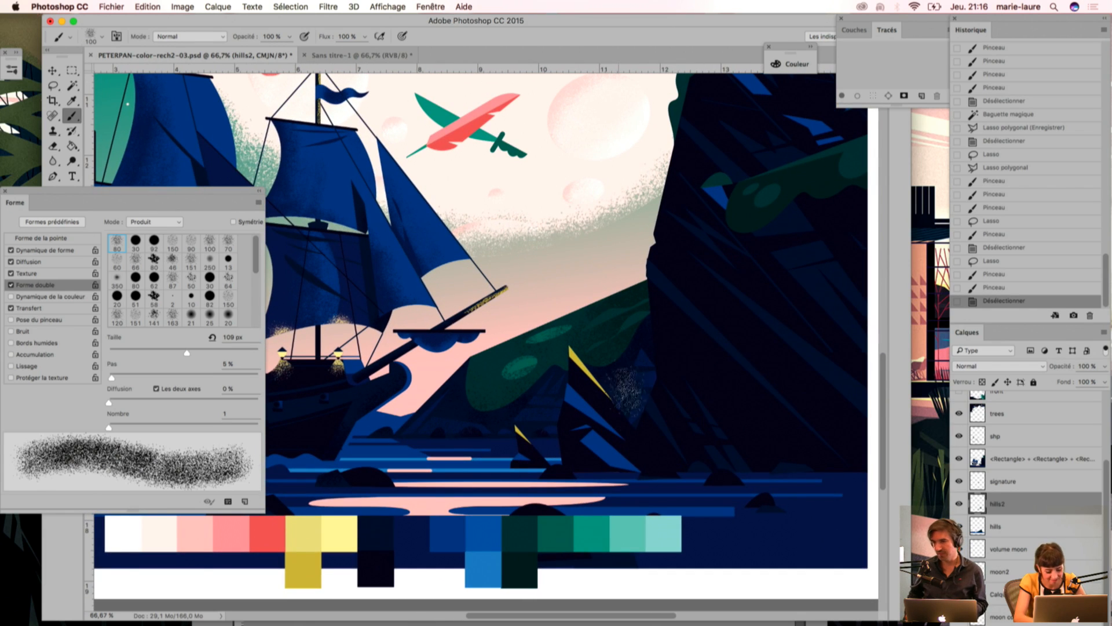
key(w)
drag(727, 282, 617, 340)
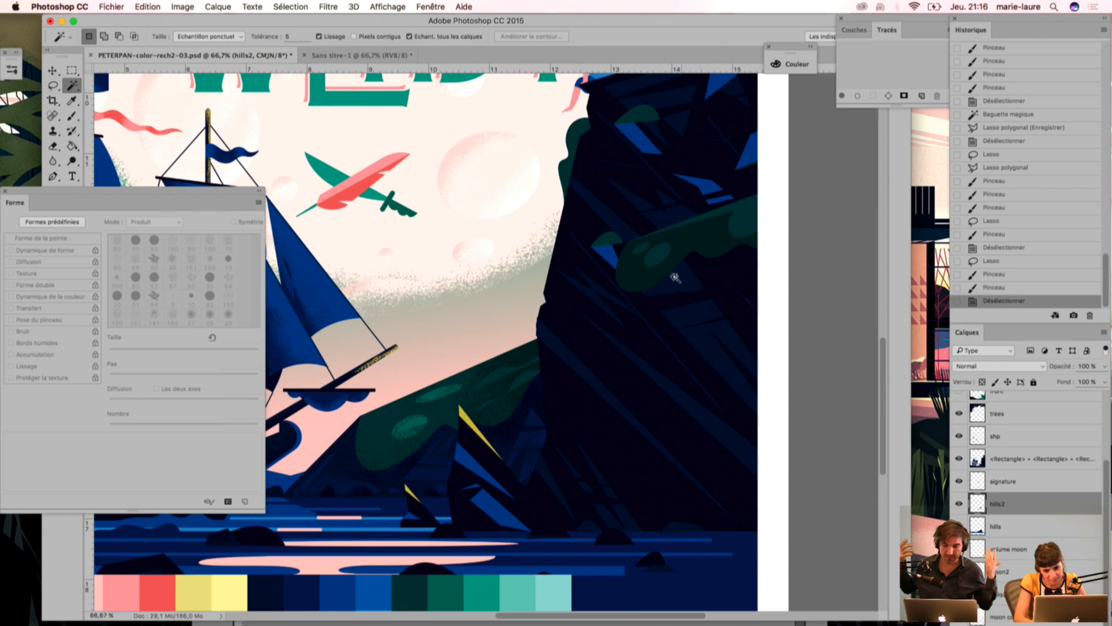
click(642, 366)
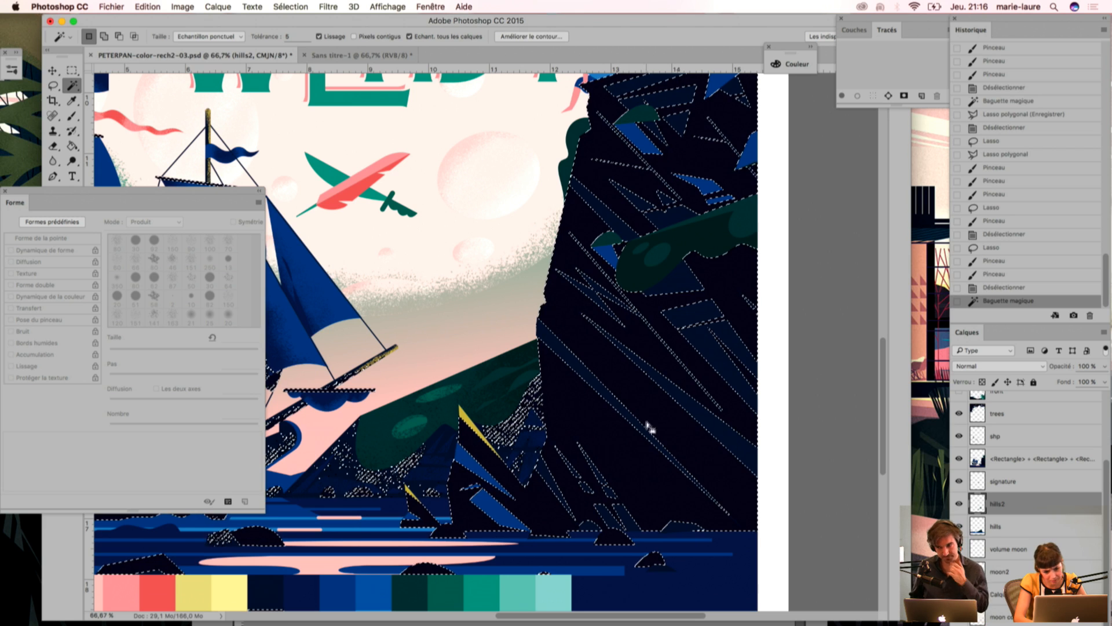
key(super+minus)
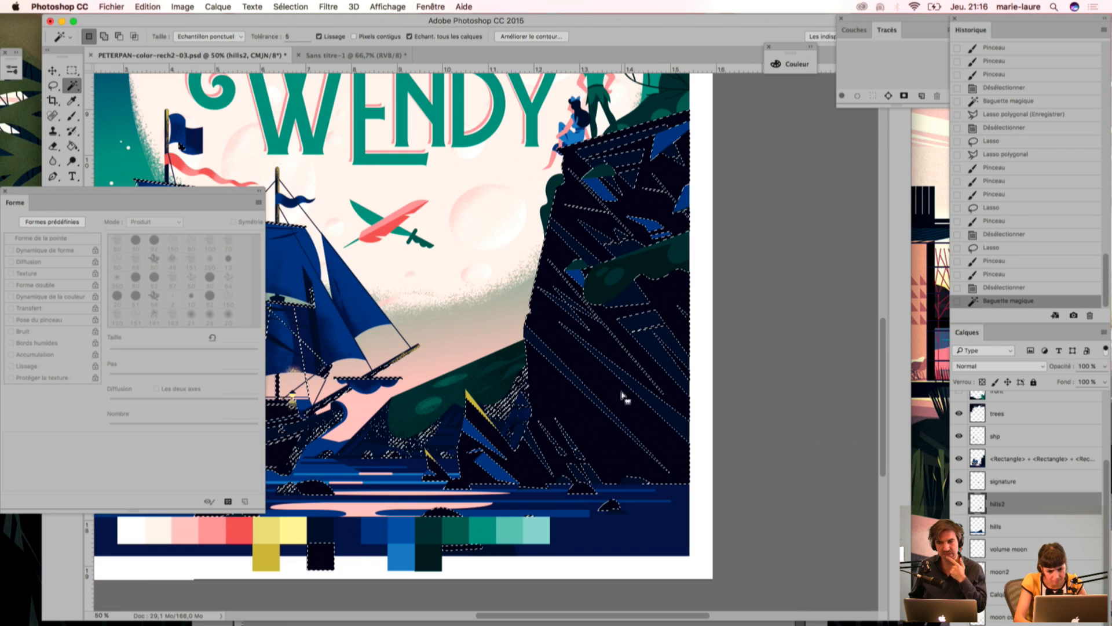
key(super+d)
Step: Hide layer hills2, select the cliff's darkest areas with the Magic Wand, and show hills2 again
click(959, 506)
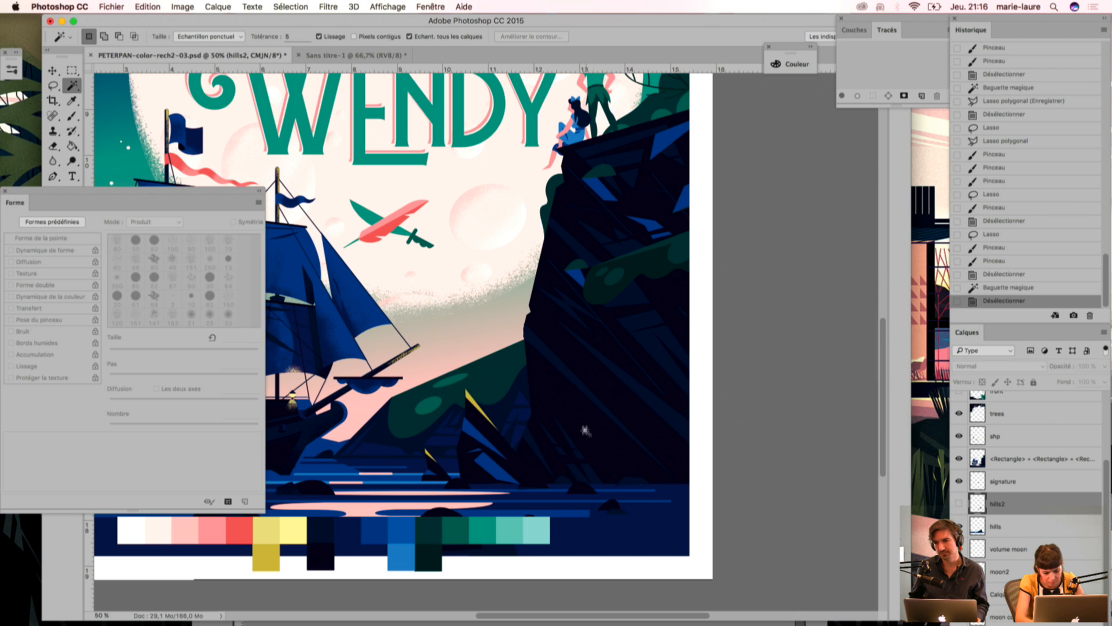
click(629, 416)
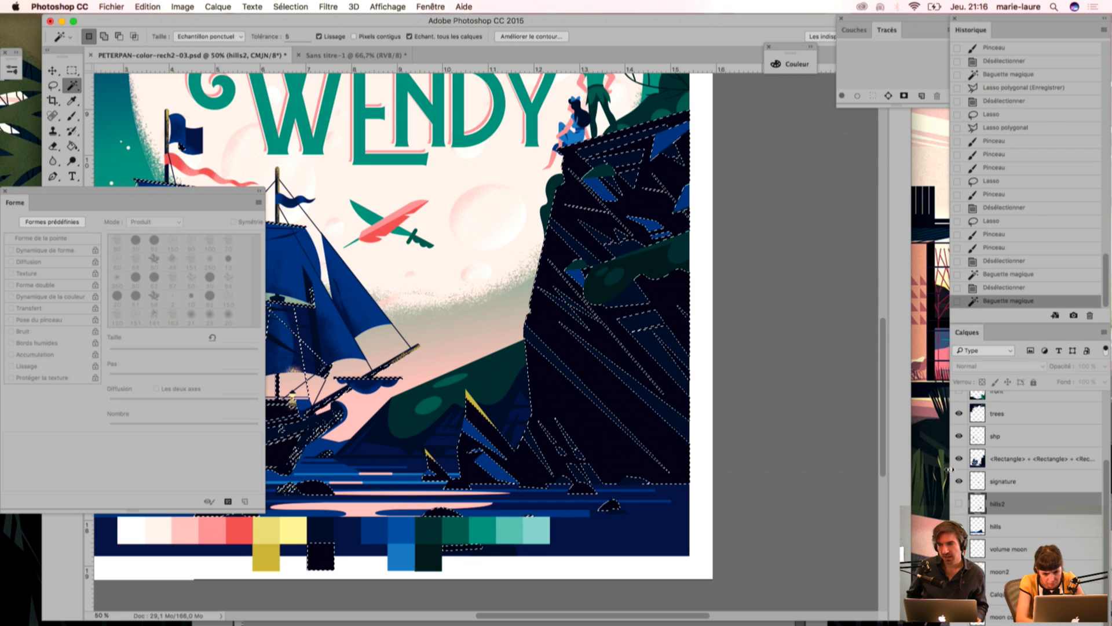
click(960, 505)
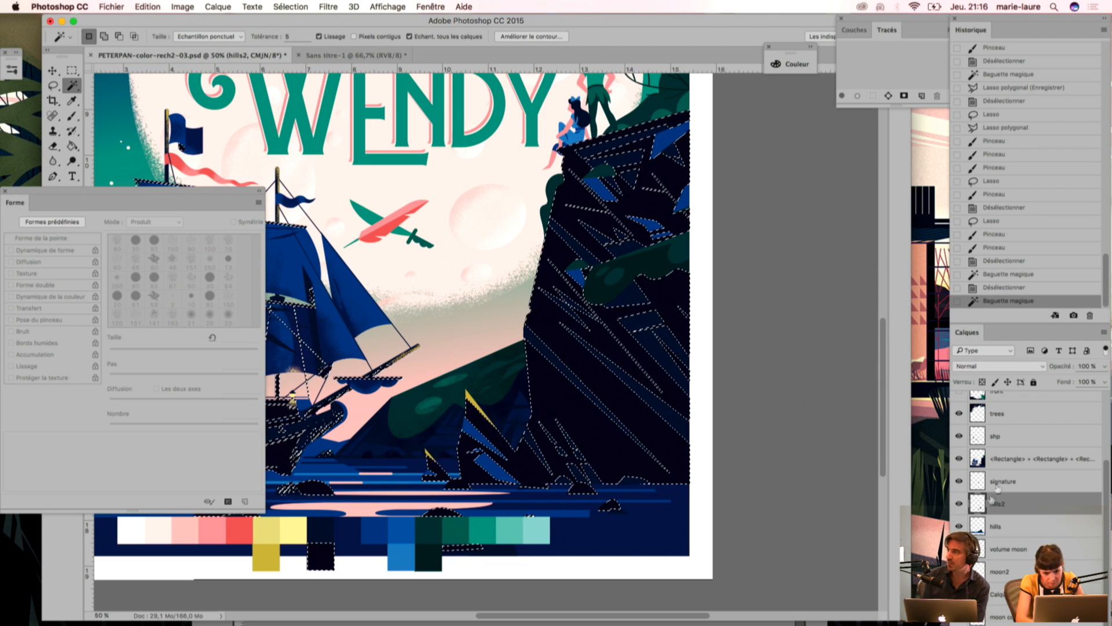
Step: Turn off the brush's dual-brush option (Forme double) and set the brush size to 150
key(i)
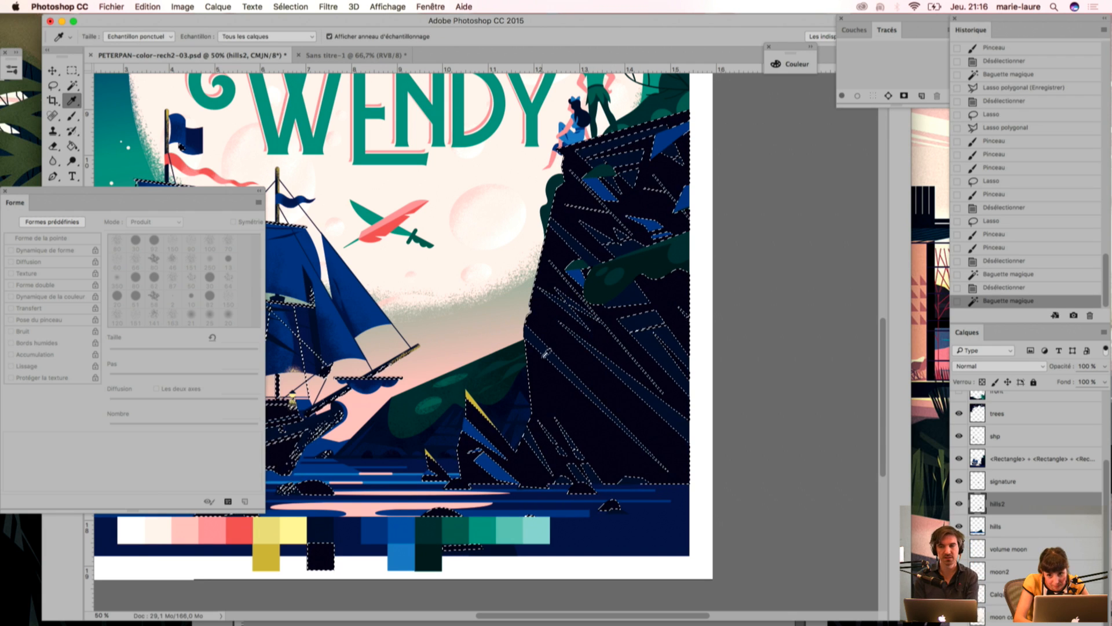
key(b)
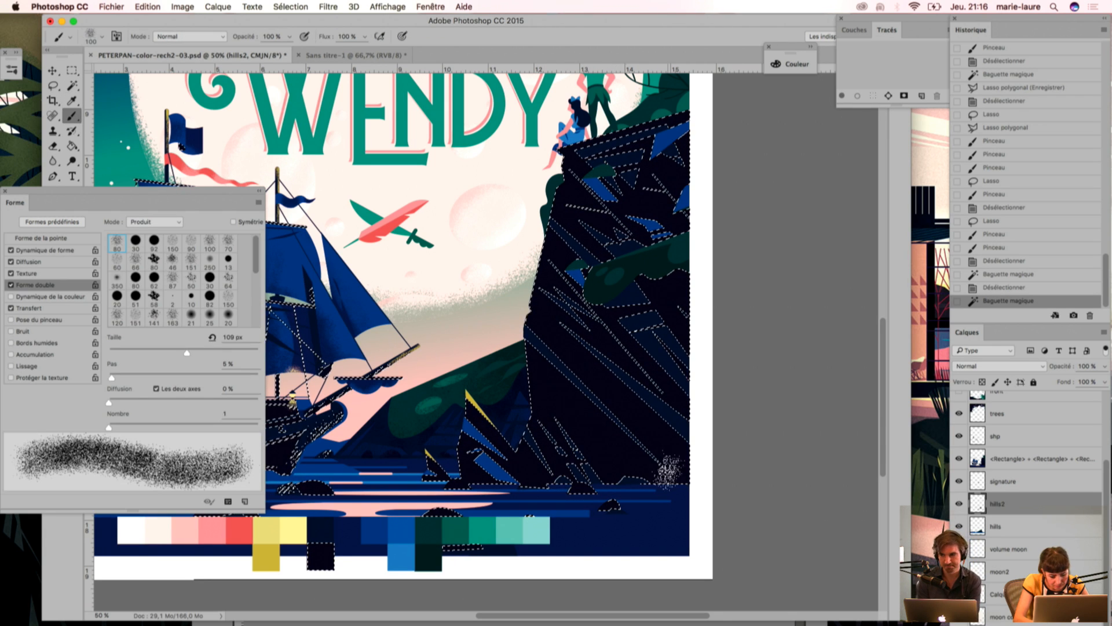
key(])
key(])
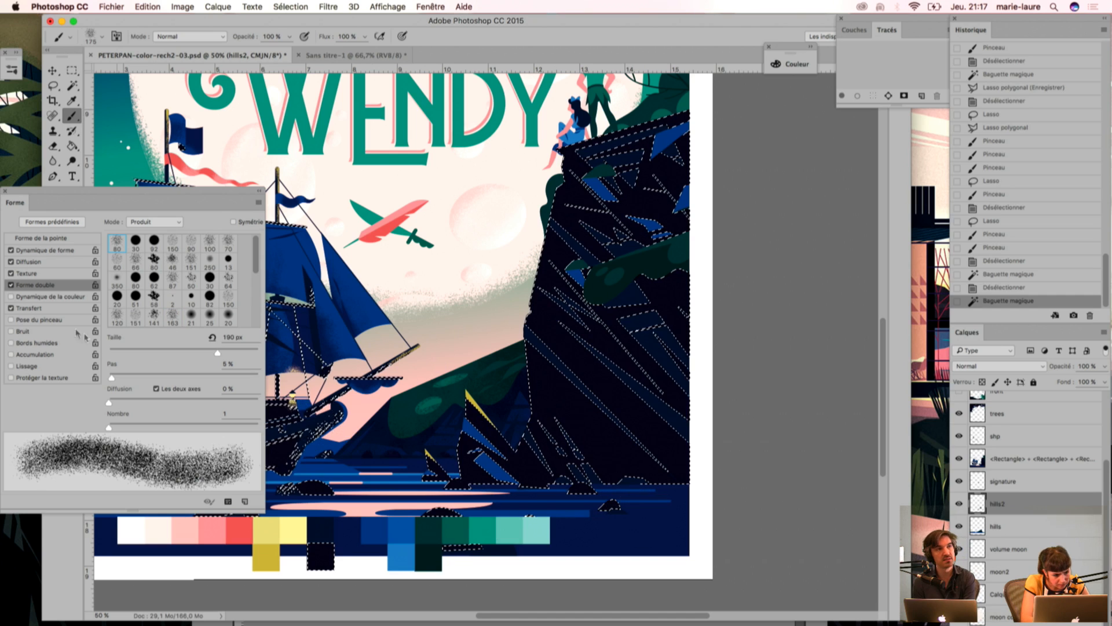
click(11, 284)
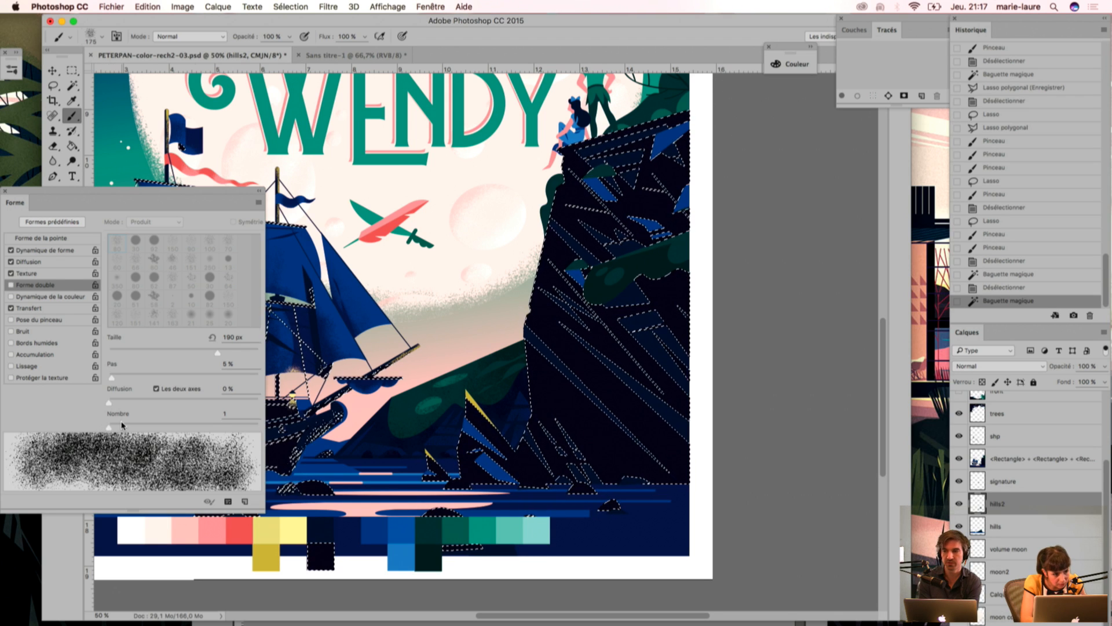
drag(89, 191, 88, 80)
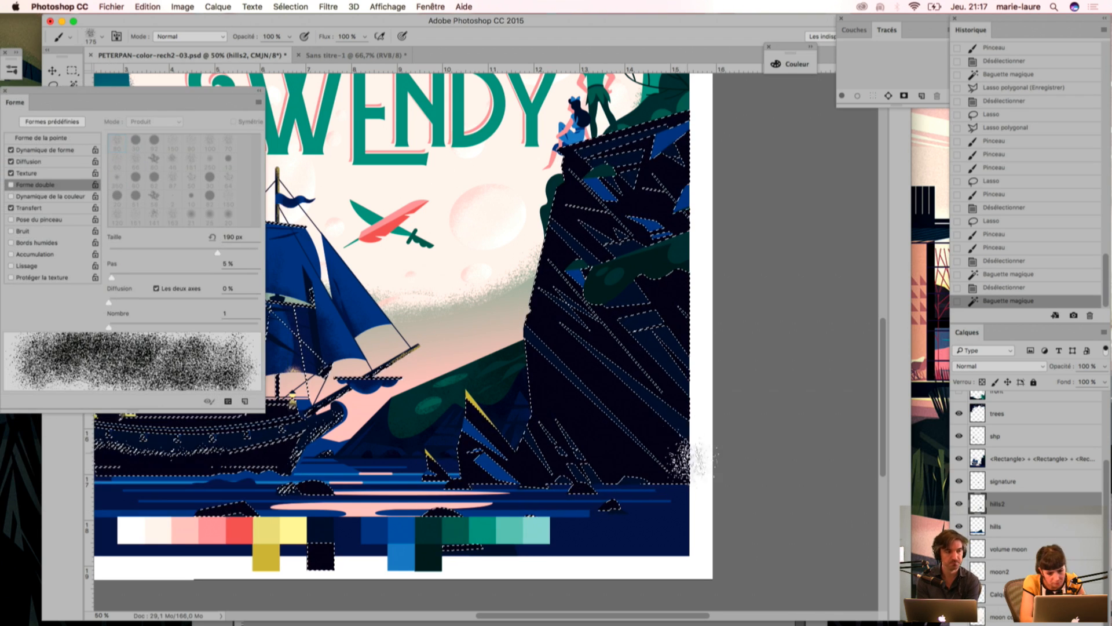
key(bracketleft)
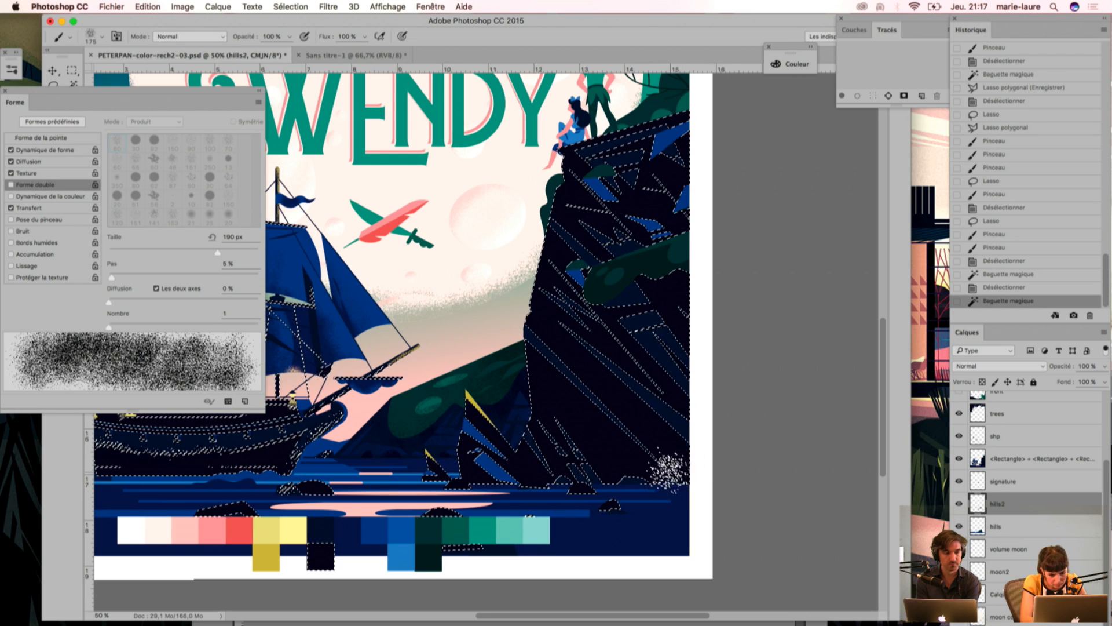
Step: Paint grainy texture along the foot of the cliff inside the selection, sampling a dark blue from its facets
drag(665, 443, 620, 514)
key(super+plus)
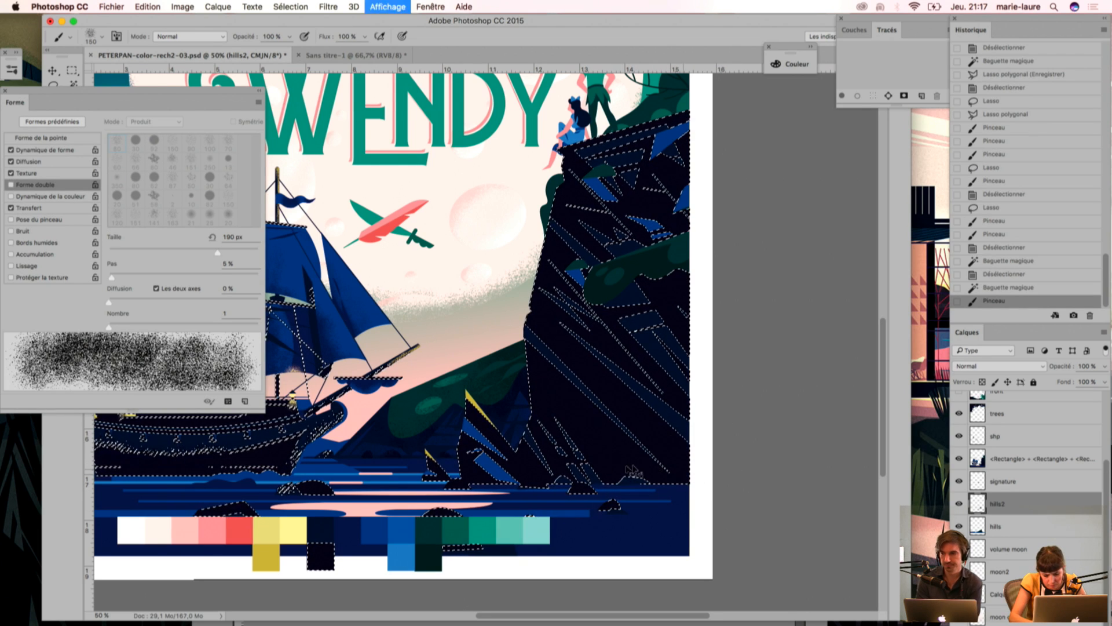
key(i)
click(708, 331)
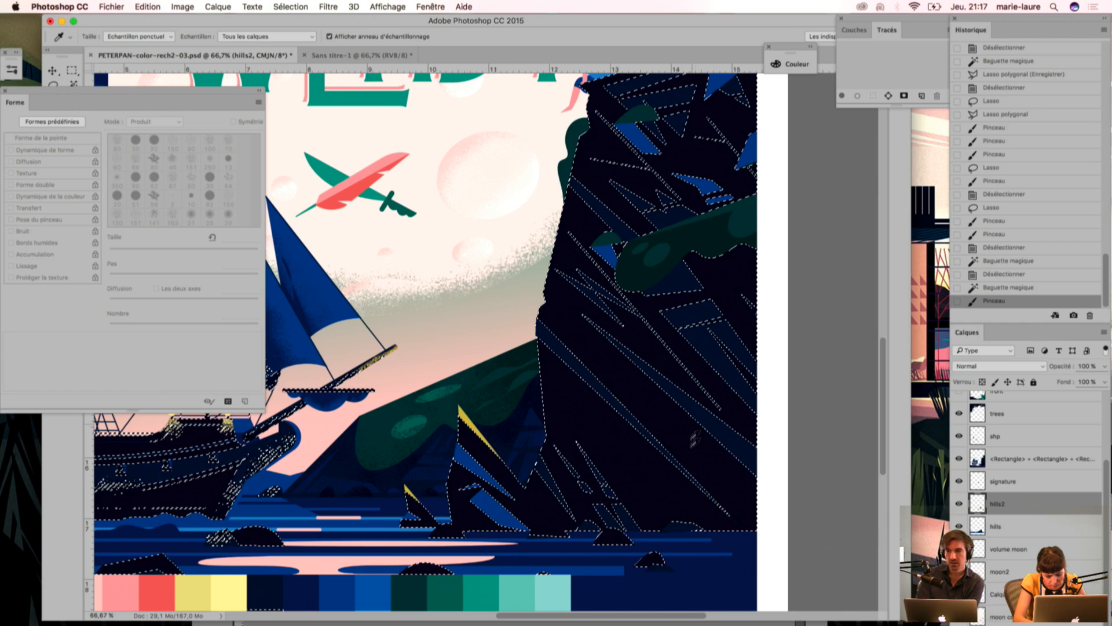
key(b)
scroll(638, 475, right, 3)
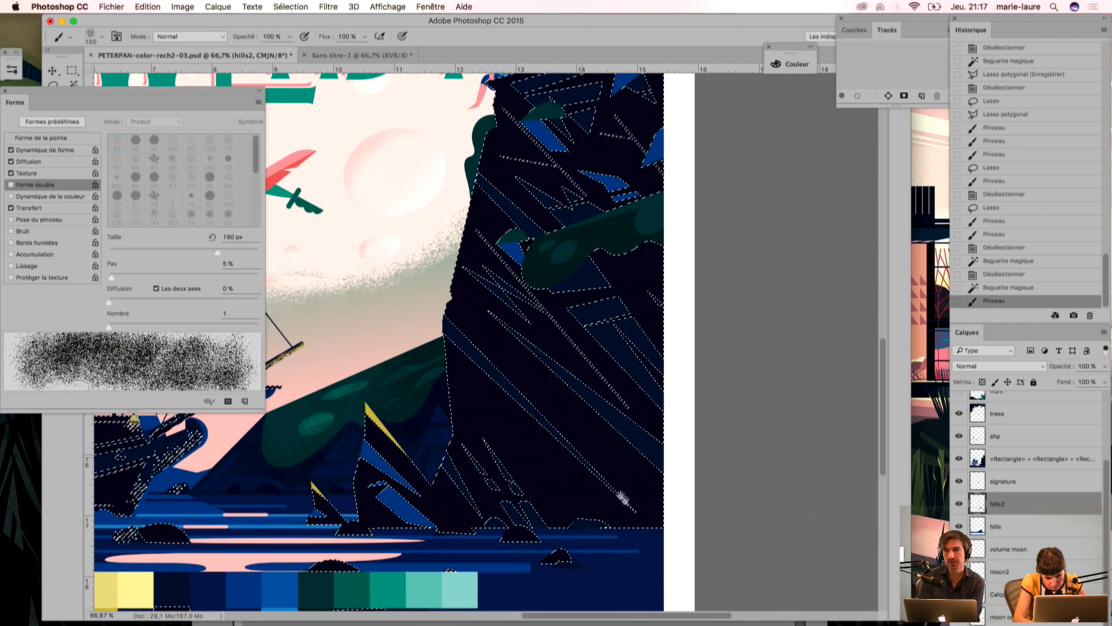
click(608, 521)
click(455, 495)
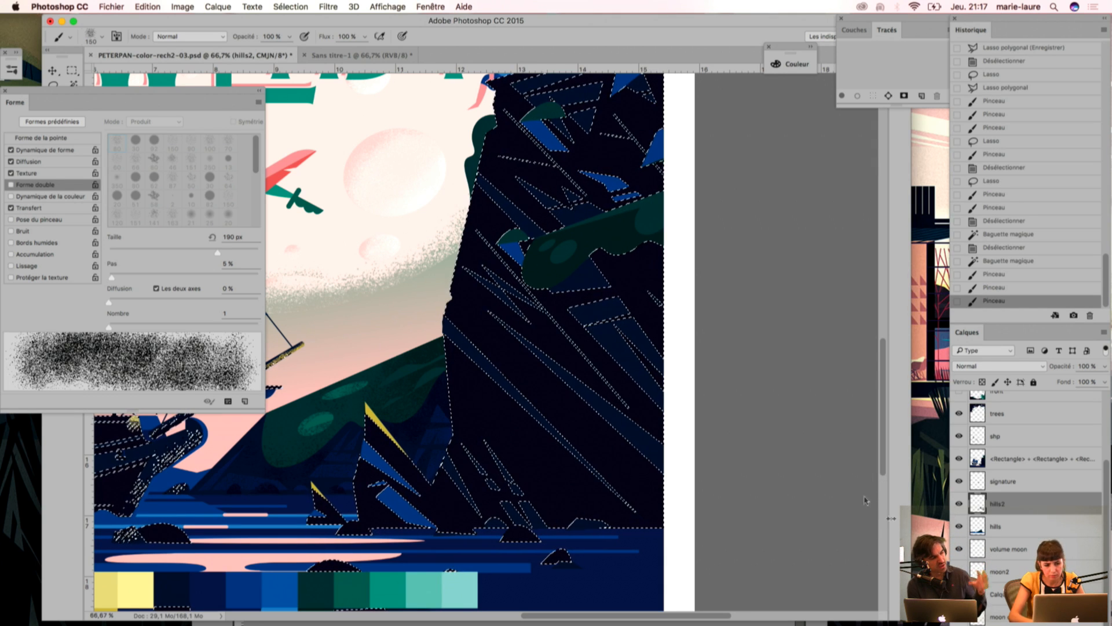
Step: Sample a dark blue from the palette swatches, brush it over the lower cliff, and clear the selection
key(i)
click(173, 587)
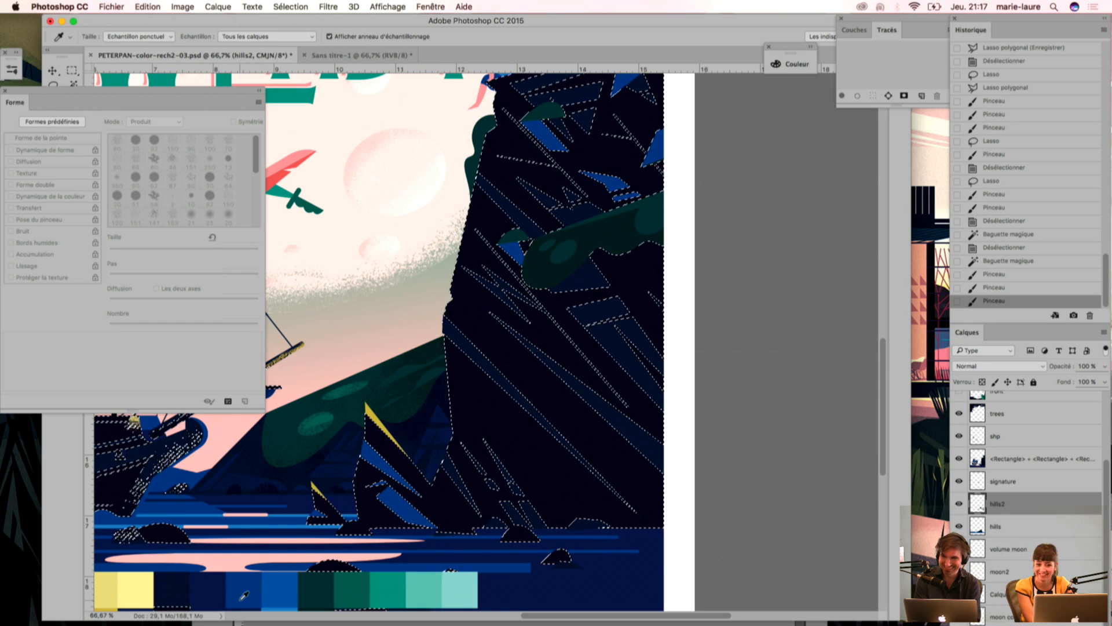
key(b)
drag(580, 394, 588, 575)
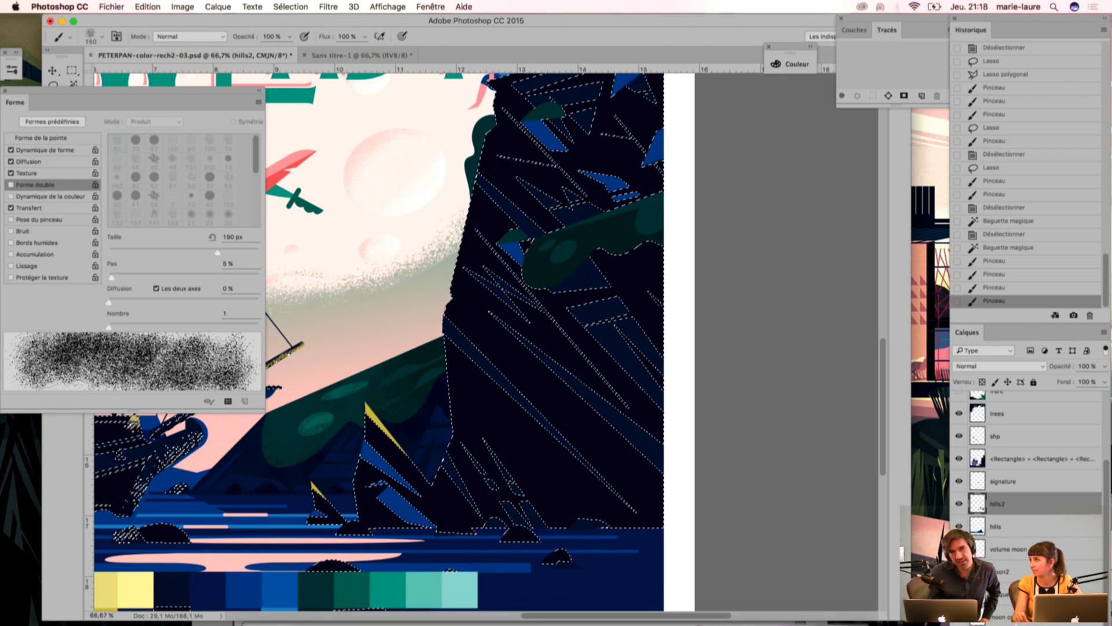
mouse_move(711, 625)
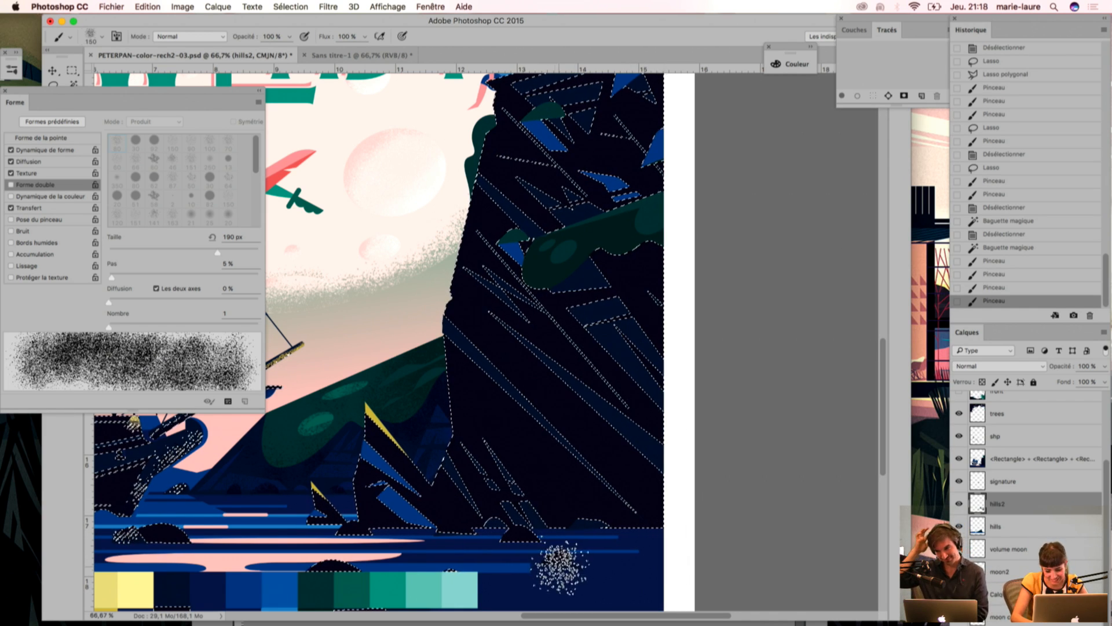
key(super+d)
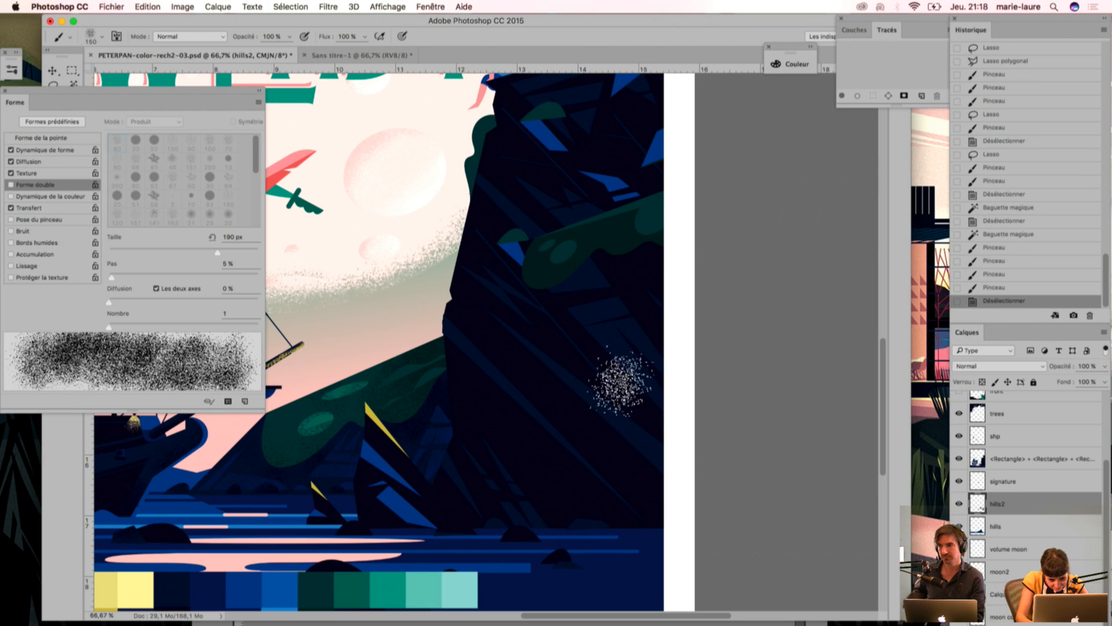
Step: Brush a short grainy stroke at the cliff's foot, and toggle layer hills2 off and on to compare
drag(538, 508, 562, 511)
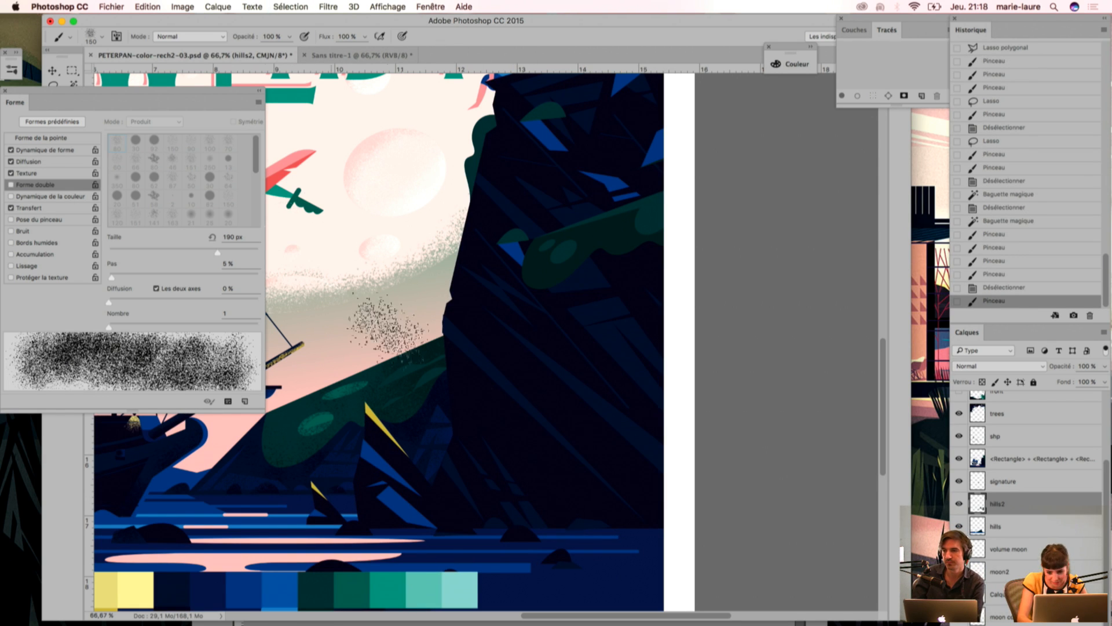
click(960, 504)
click(959, 504)
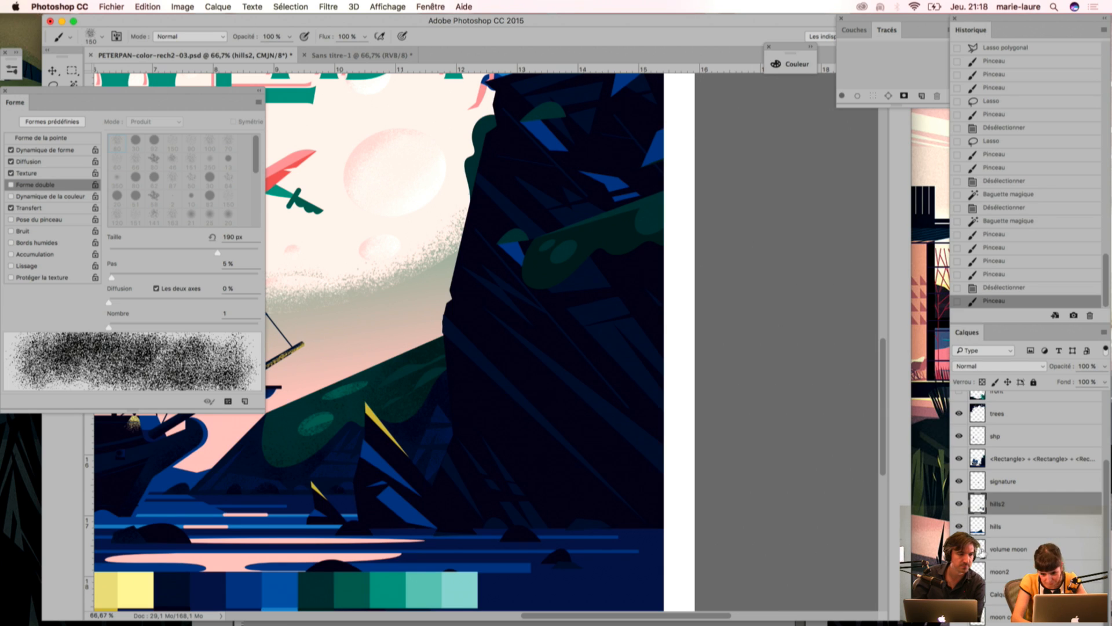
click(1027, 527)
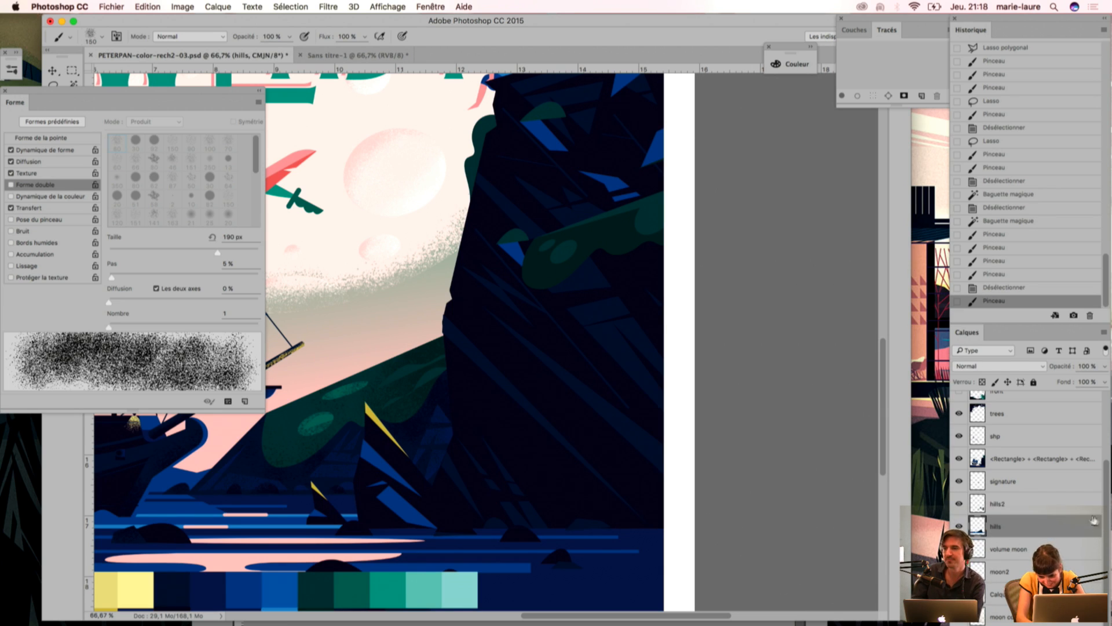
click(1009, 460)
right_click(1009, 459)
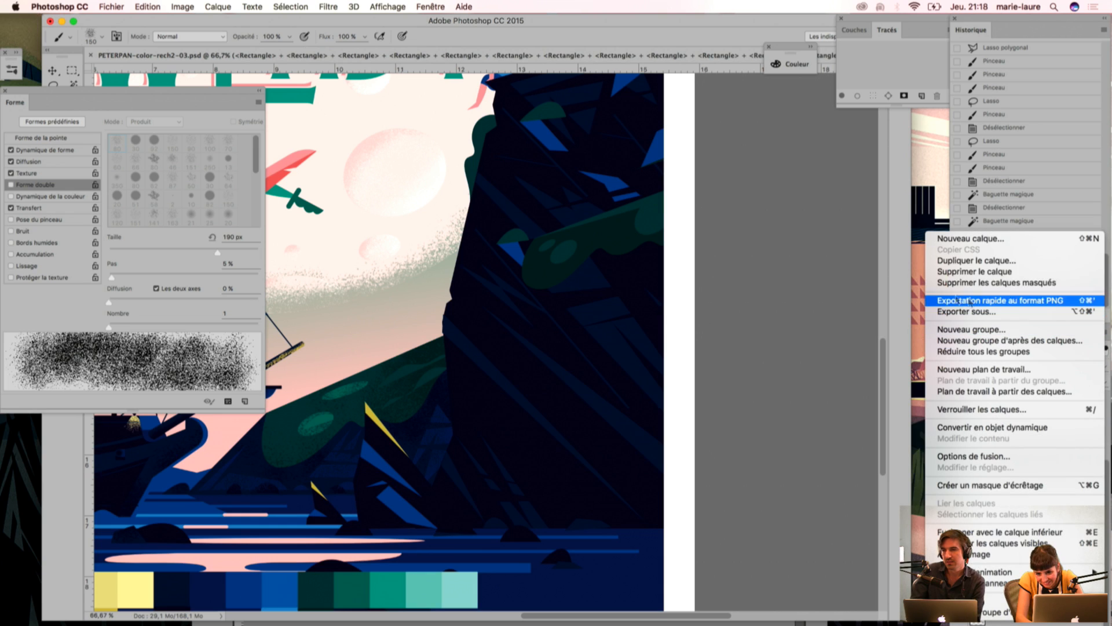
click(1050, 222)
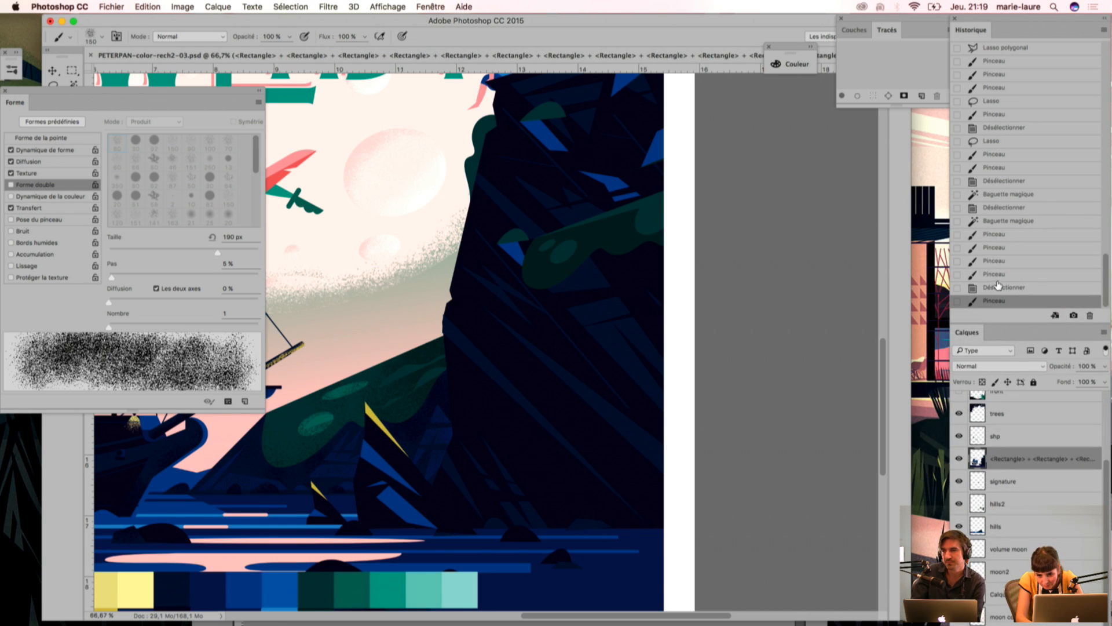
Step: Step the history back to the last brush stroke before the final deselection, restoring the cliff selection
click(996, 209)
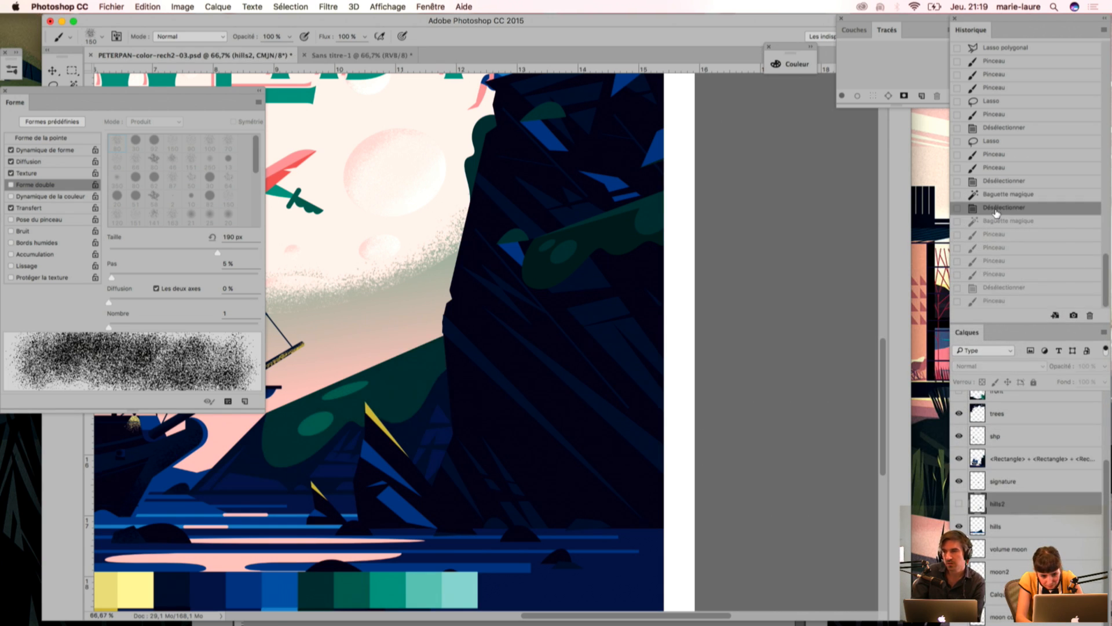
click(995, 223)
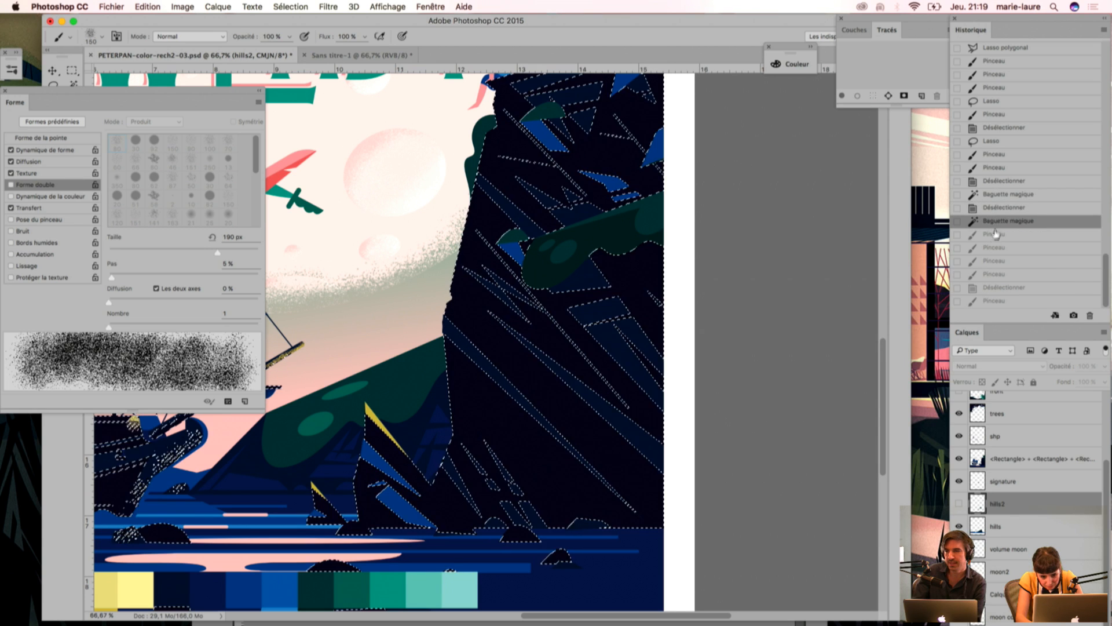
click(993, 274)
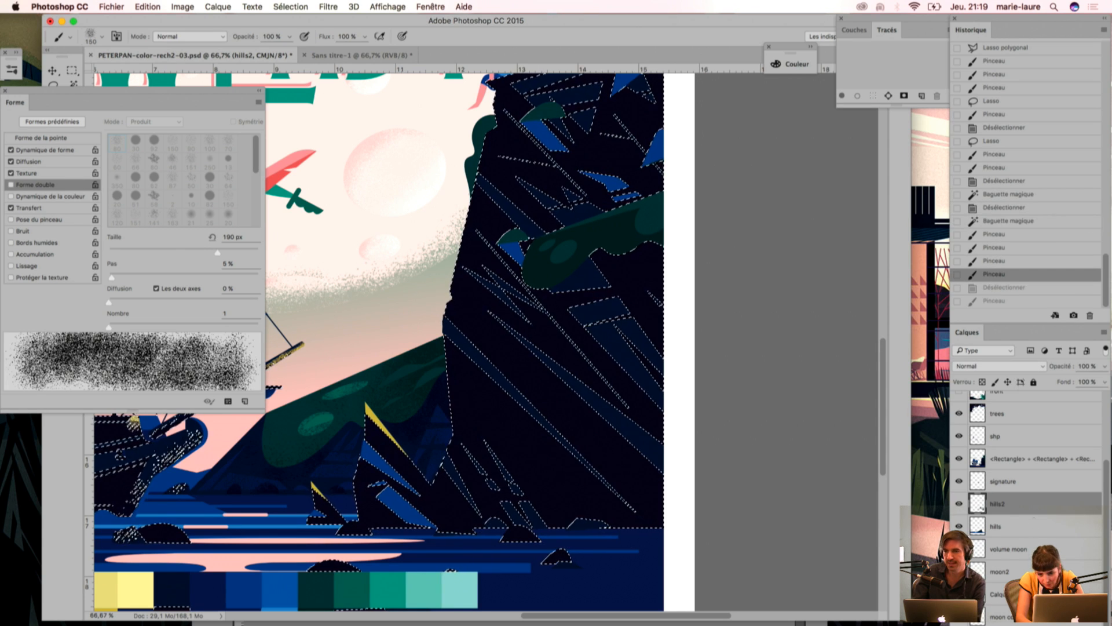
Step: Create a new layer named cliff2 directly above the cliff's rectangle artwork layer
click(1024, 460)
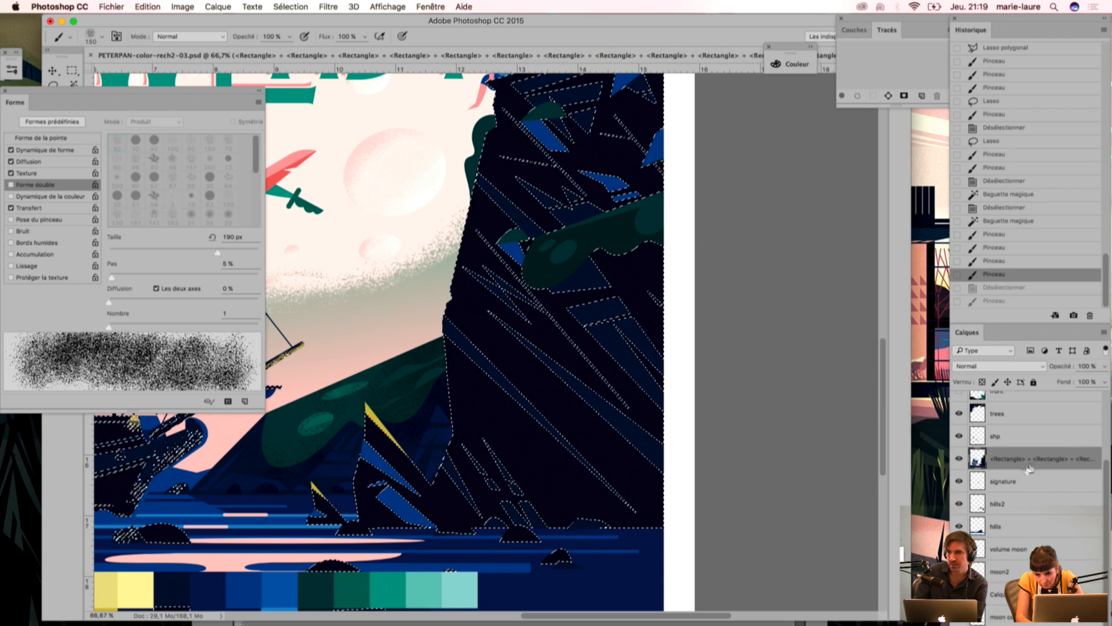
click(1104, 332)
click(955, 242)
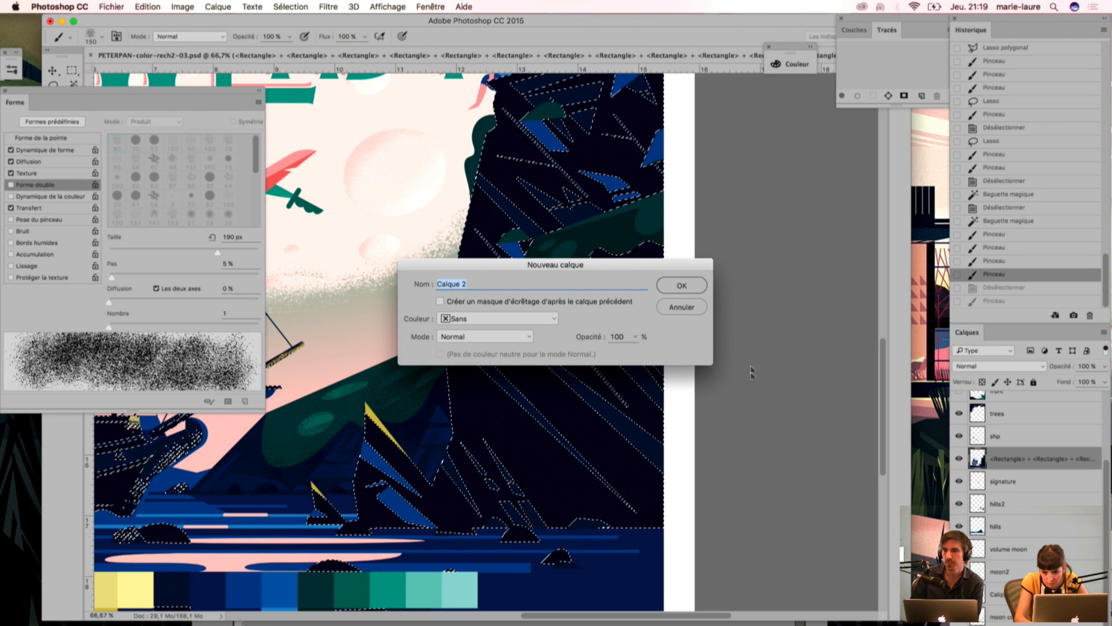
text(cliff2)
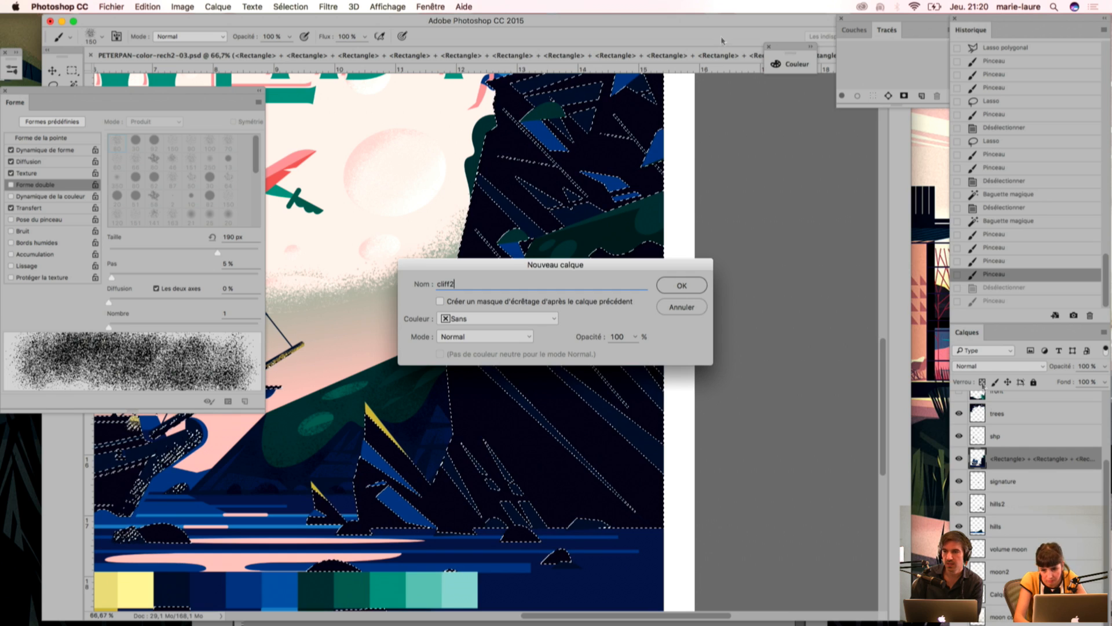
key(Return)
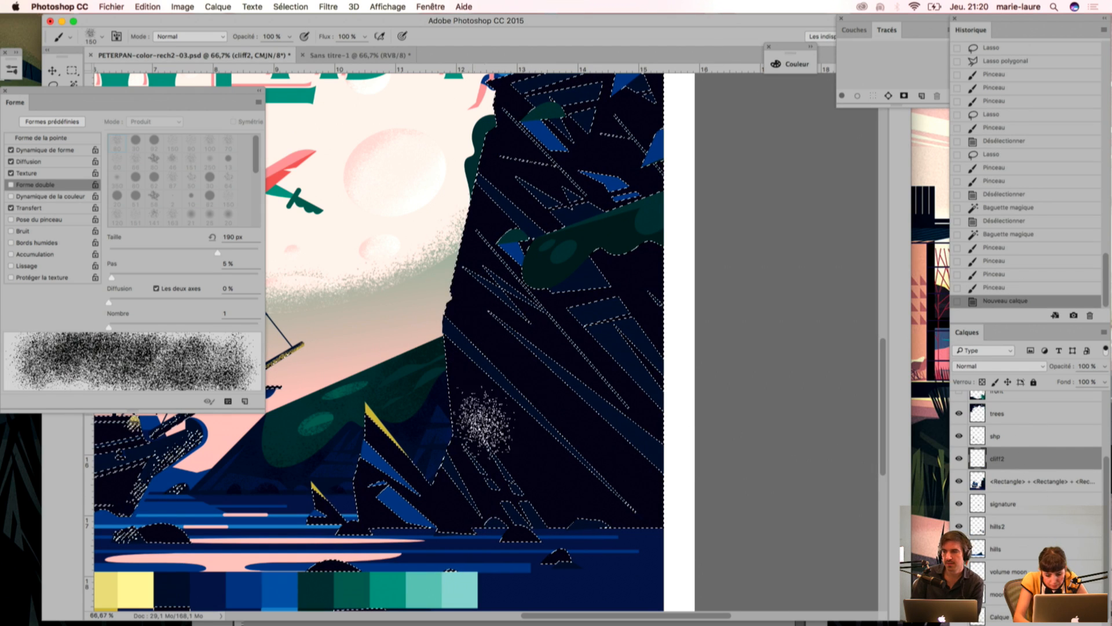
Step: Sample a dark blue and brush grainy texture over the cliff from its foot to its upper part, inside the selection
key(i)
key(b)
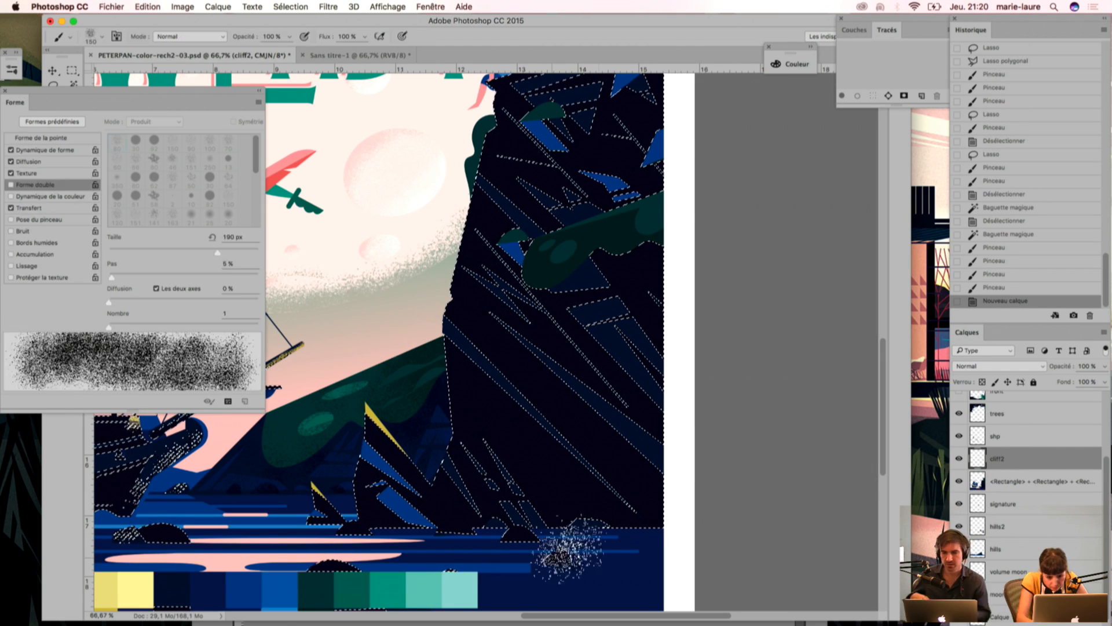
click(463, 480)
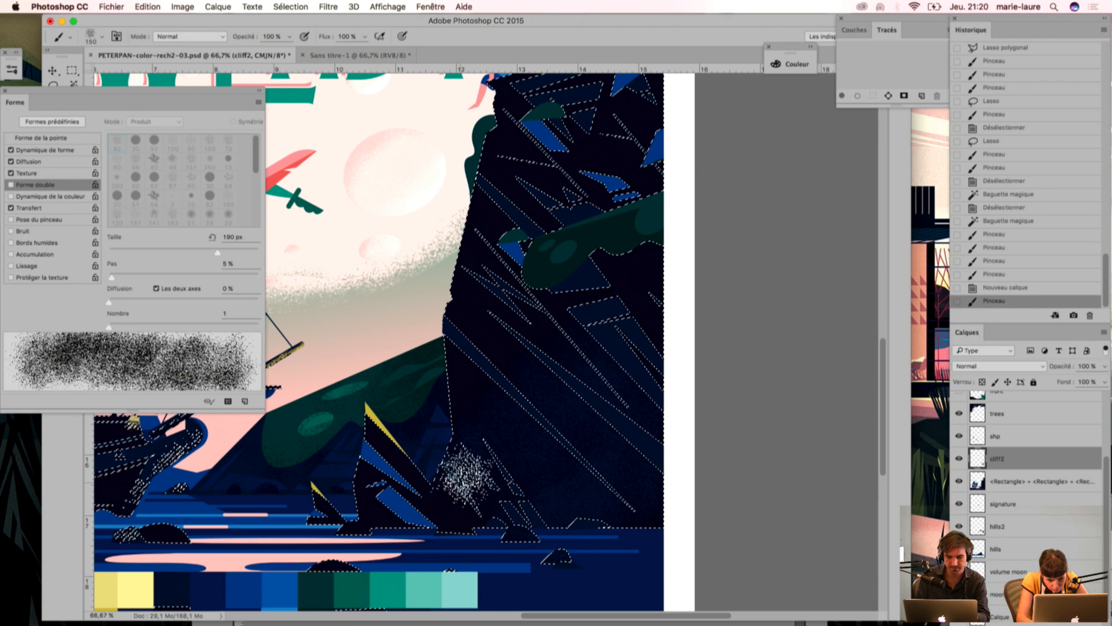
mouse_move(496, 332)
mouse_down()
mouse_move(663, 372)
mouse_move(661, 267)
mouse_up()
drag(661, 267, 502, 313)
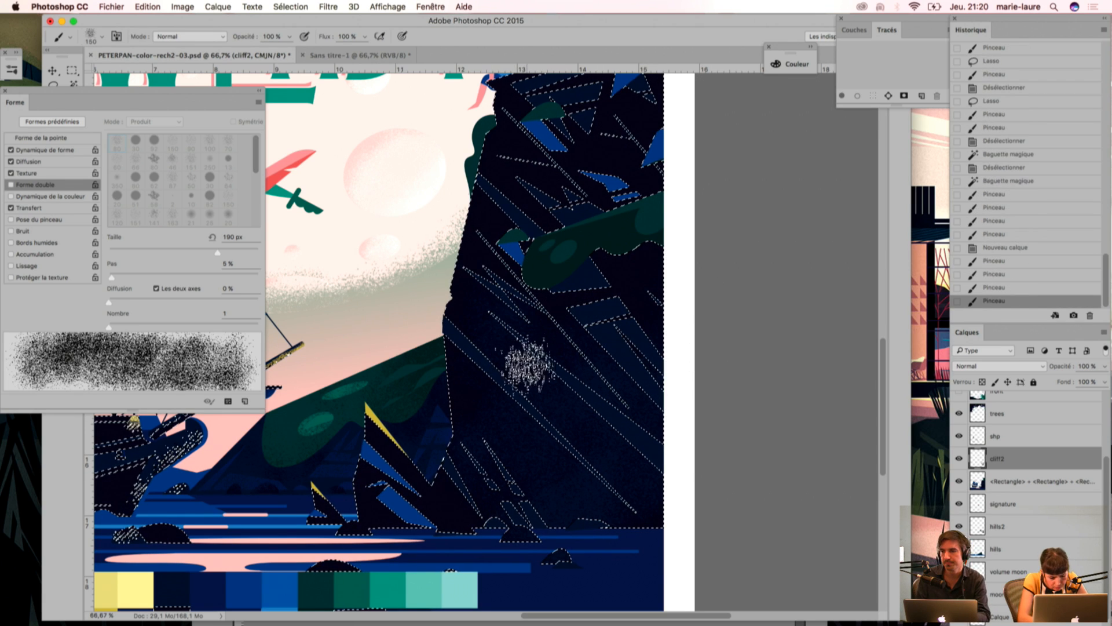
click(434, 494)
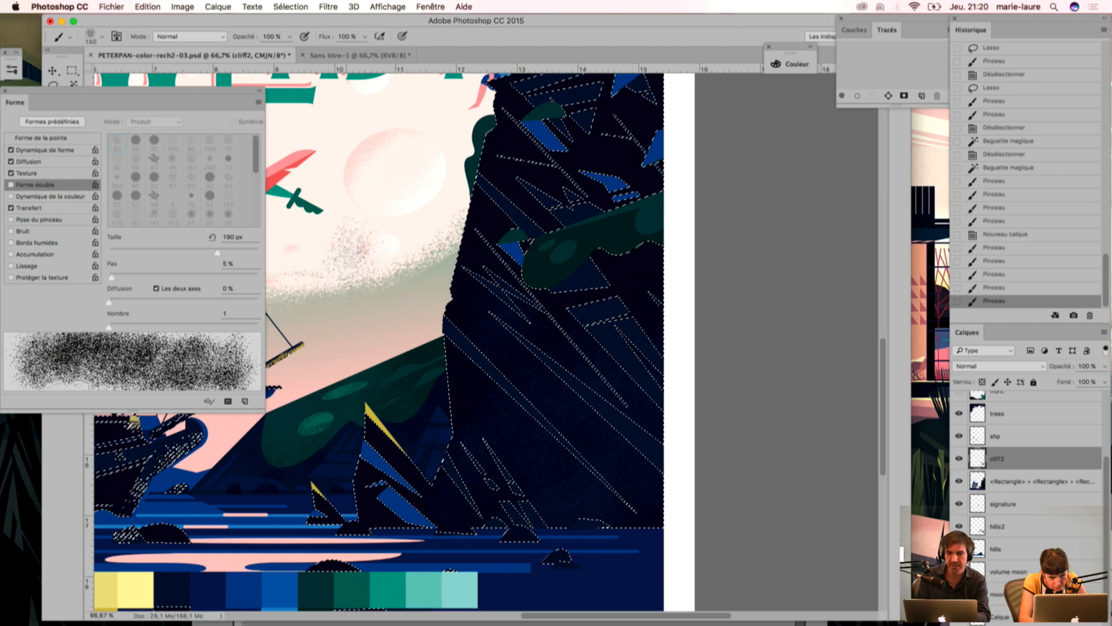
click(637, 282)
mouse_move(637, 282)
mouse_down()
mouse_move(584, 114)
mouse_move(603, 355)
mouse_up()
click(604, 355)
drag(496, 329, 480, 413)
mouse_move(607, 194)
mouse_down()
mouse_move(584, 186)
mouse_move(539, 301)
mouse_up()
drag(538, 302, 496, 409)
Step: Turn off Forme double for the eraser and lightly erase some of the grain in the middle of the cliff
key(e)
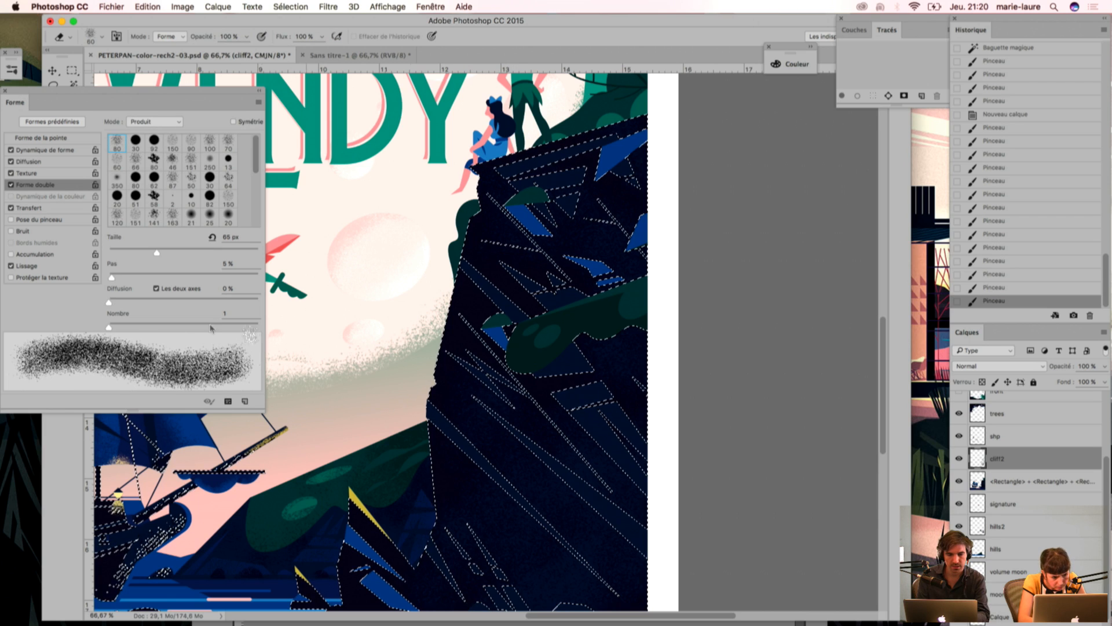
click(11, 185)
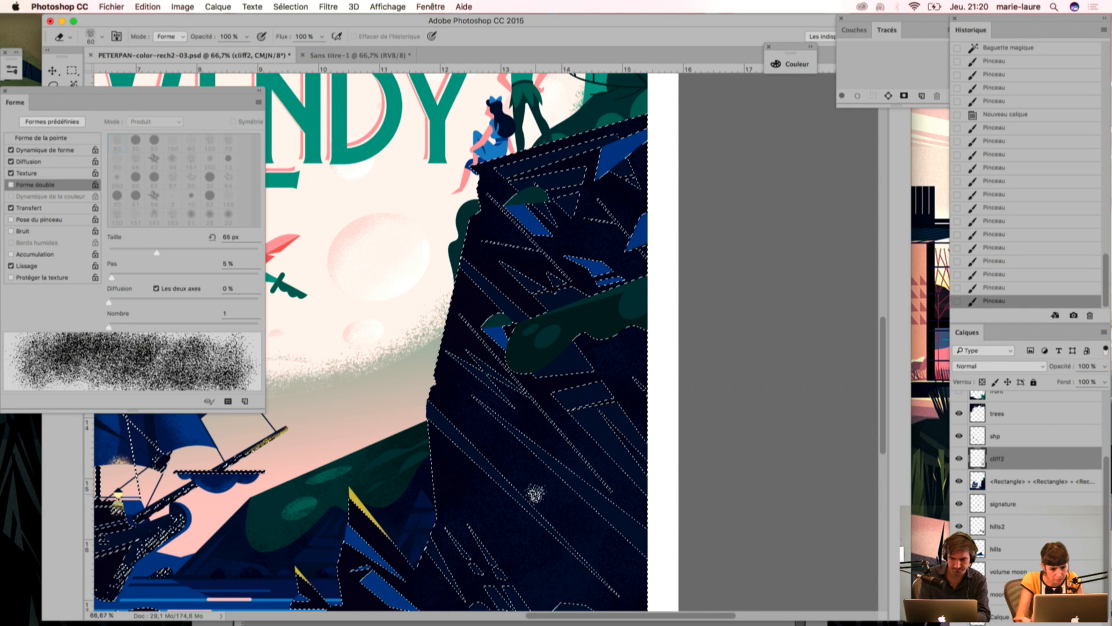
click(542, 478)
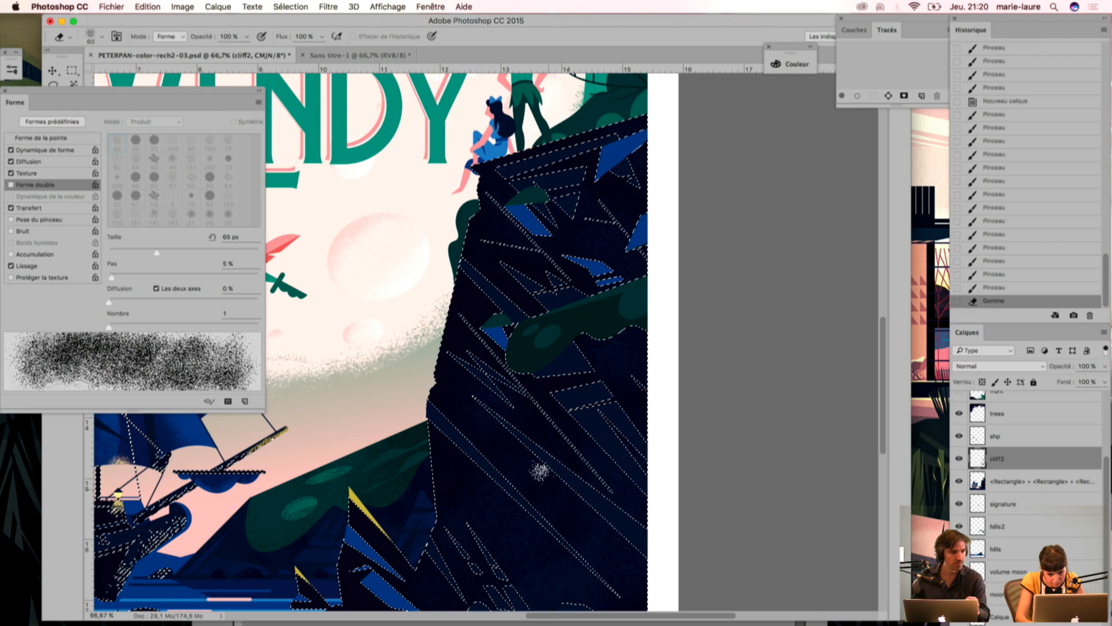
click(517, 527)
click(518, 527)
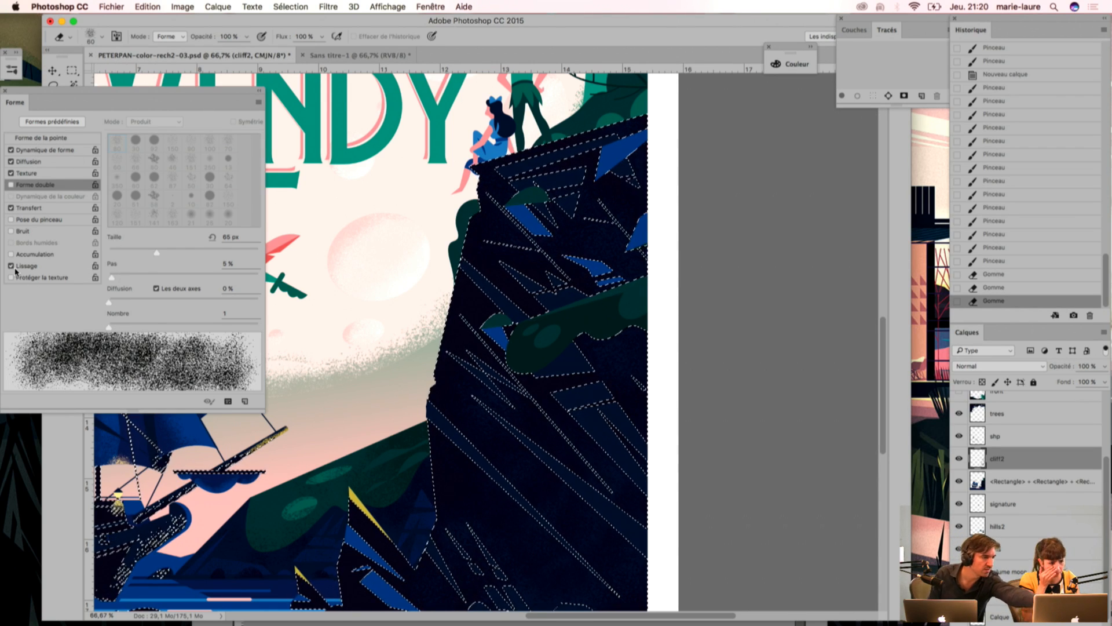
Step: Compare the eraser's stroke preview with Forme double and Diffusion on and off, and view the shape dynamics settings
click(12, 185)
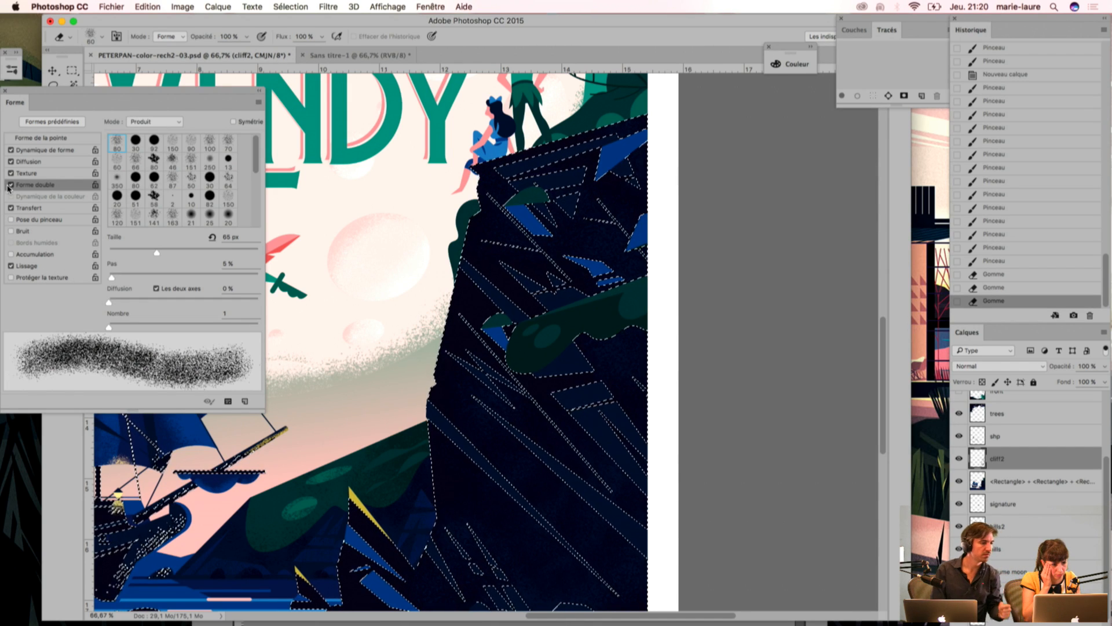
click(10, 186)
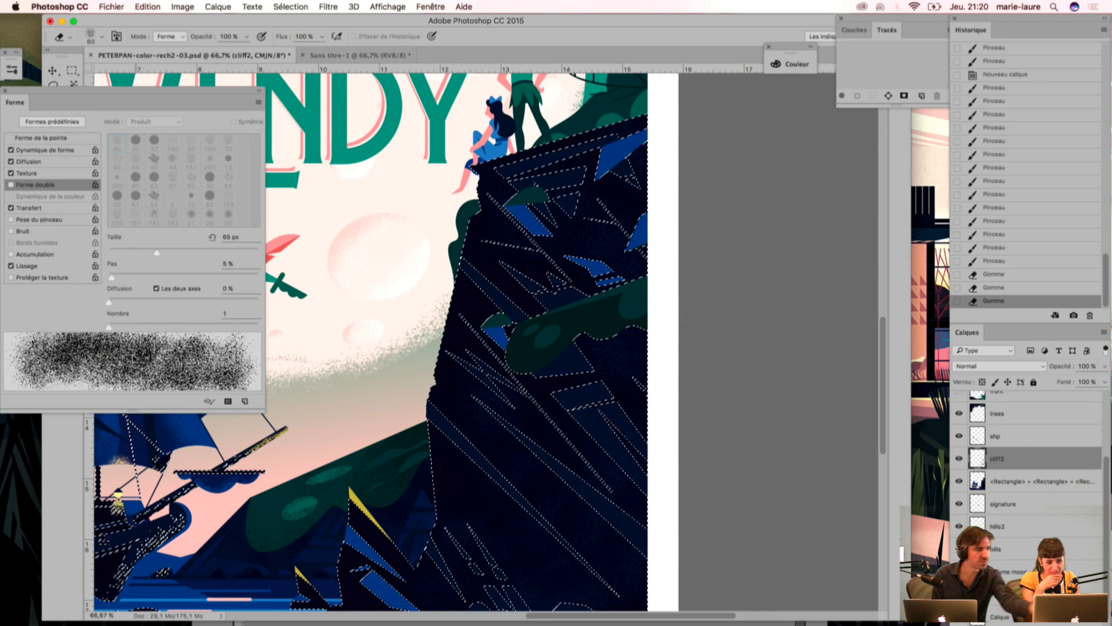
click(11, 185)
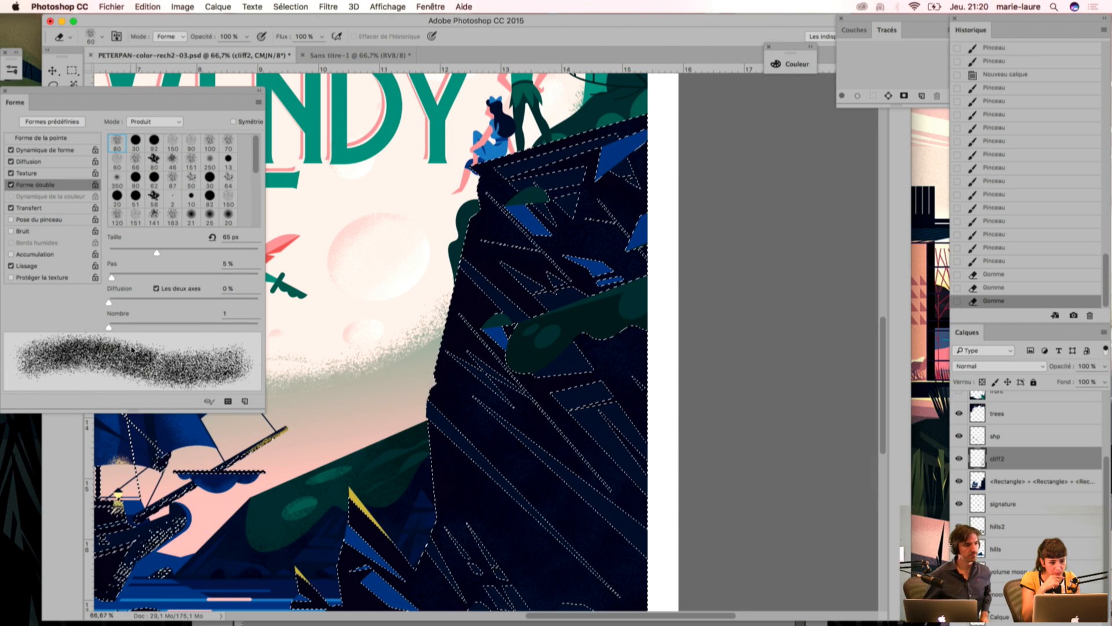
click(11, 185)
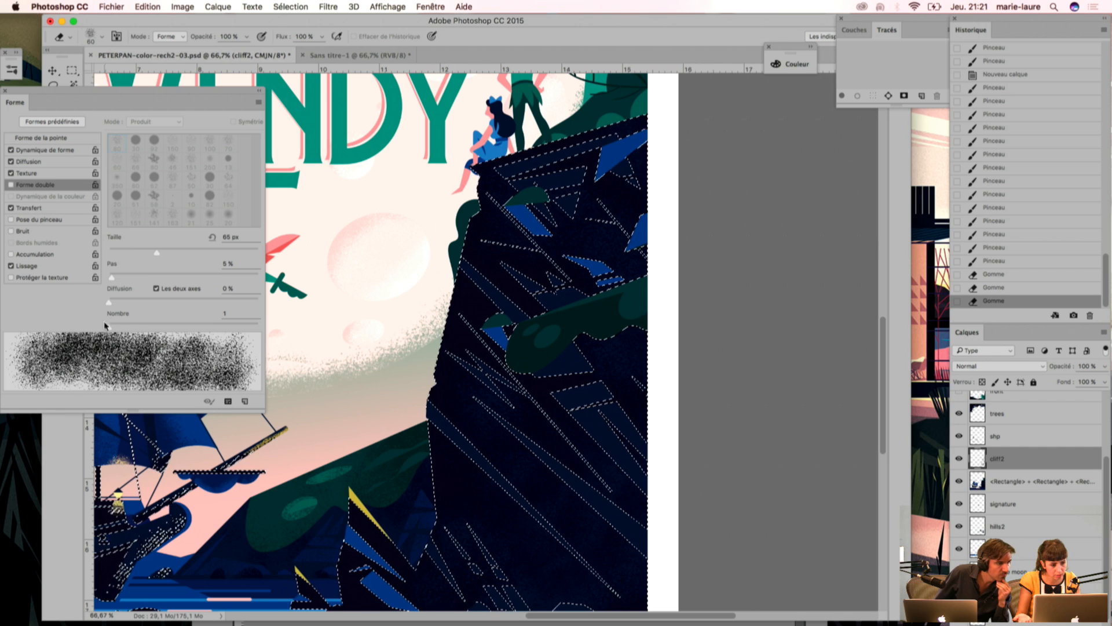
click(26, 150)
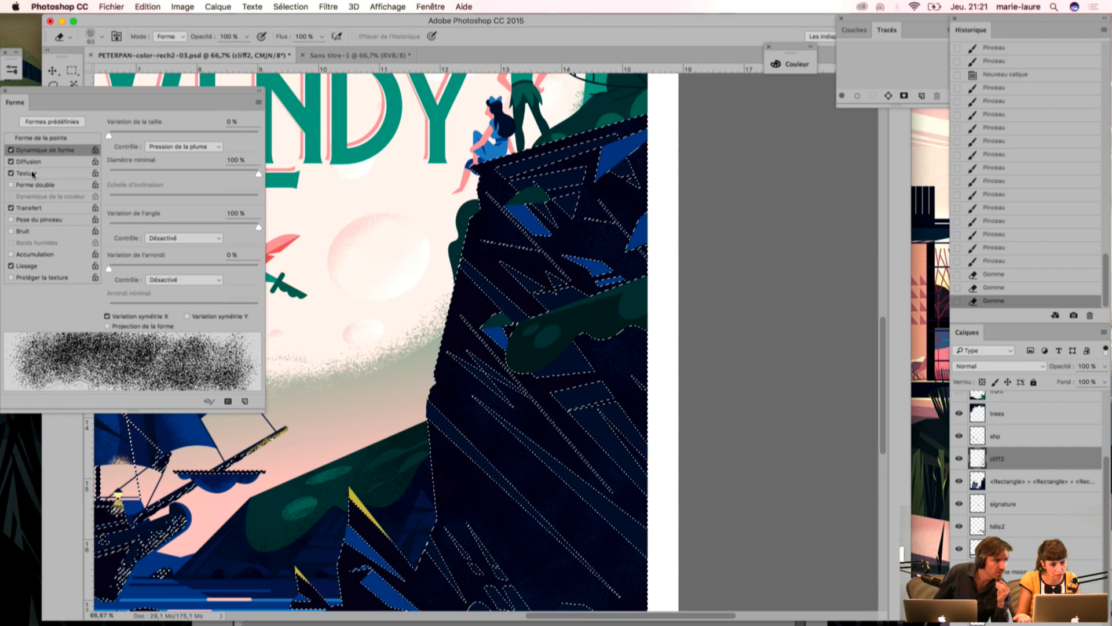
click(11, 185)
click(11, 185)
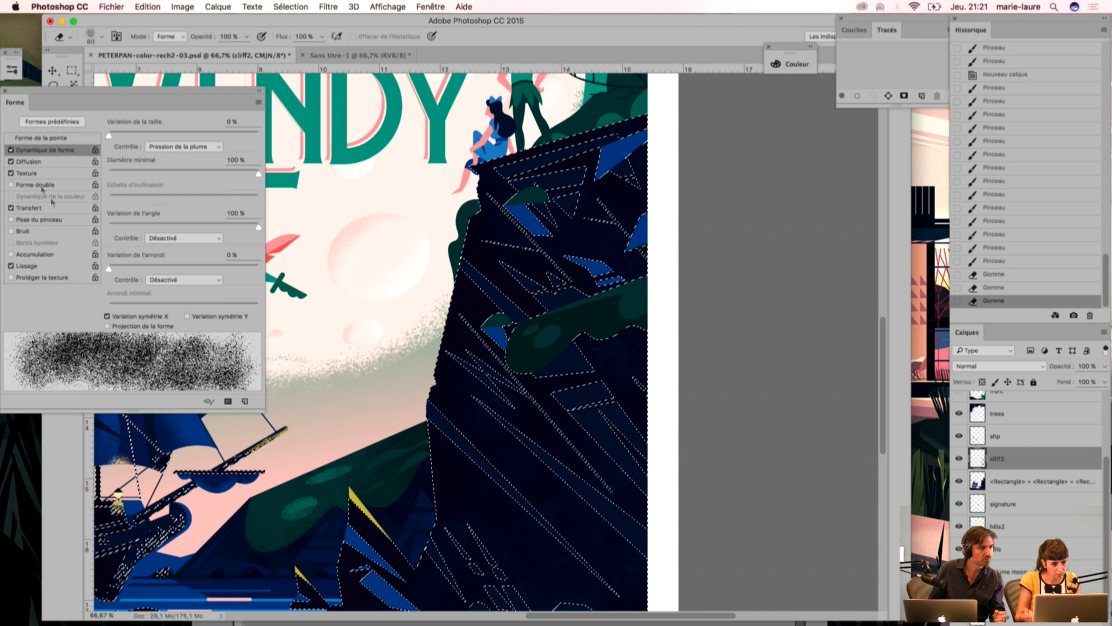
click(11, 161)
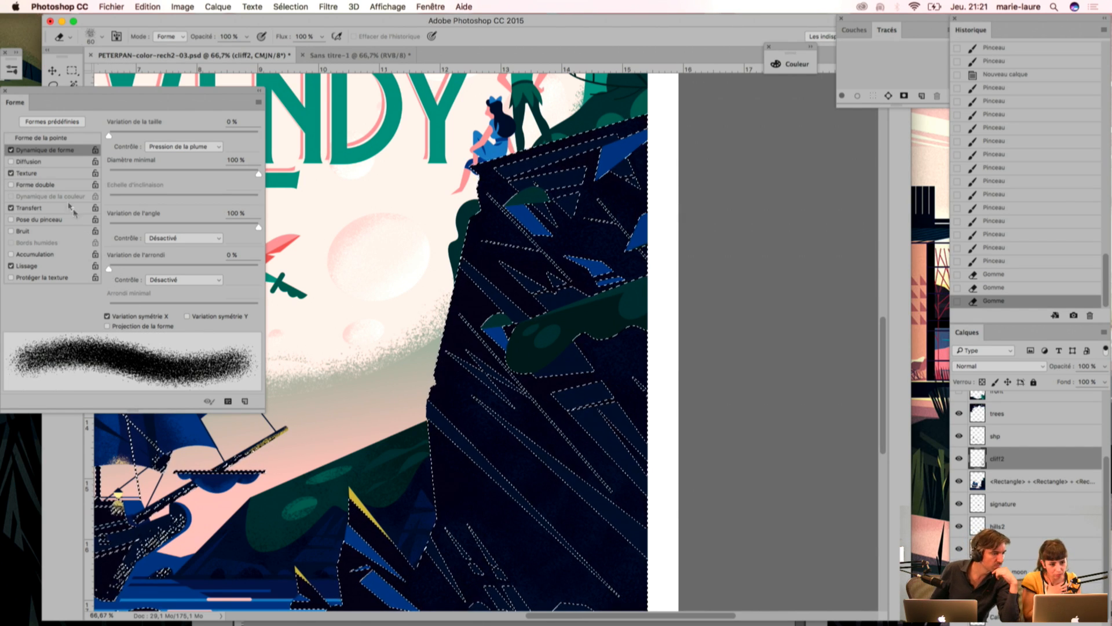
click(11, 162)
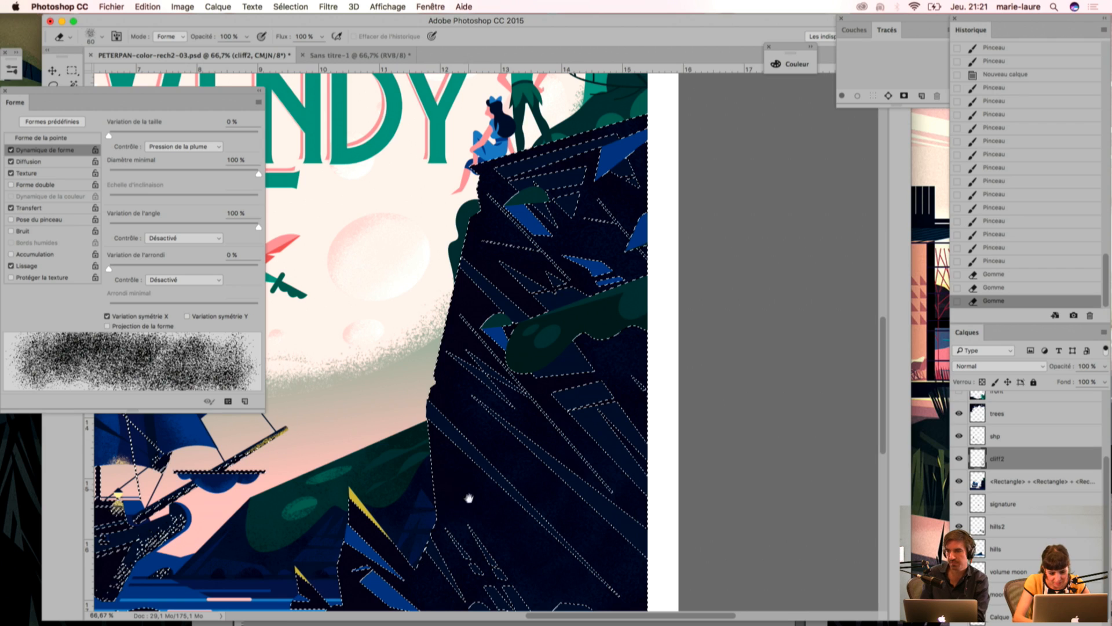
Step: Erase parts of the grainy texture with long strokes across the lower and upper cliff, and clear the selection
scroll(468, 494, down, 6)
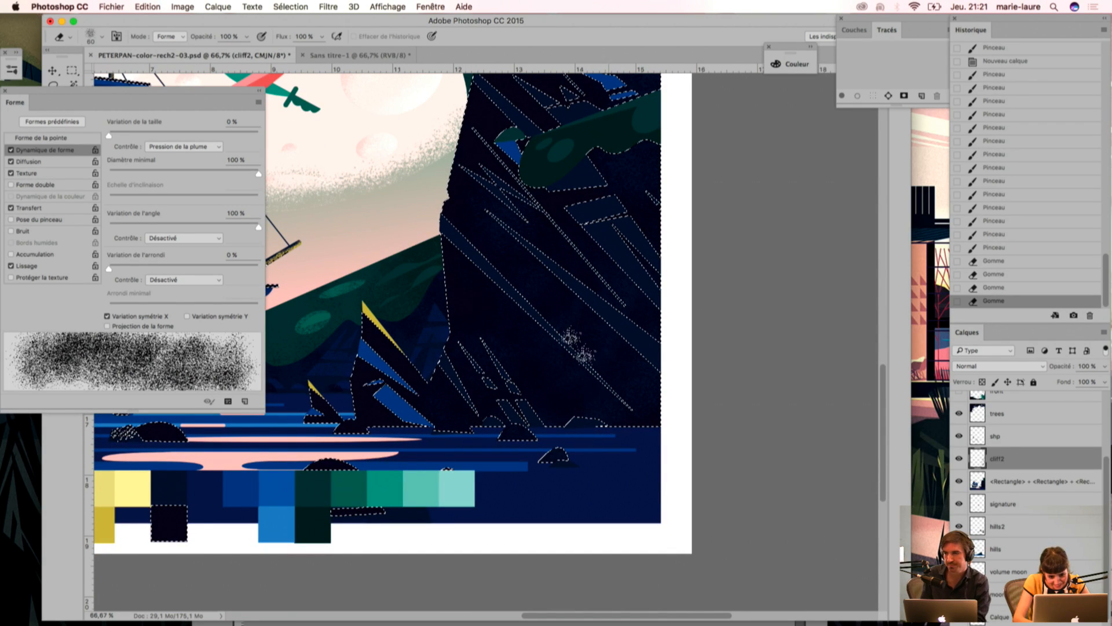
scroll(492, 347, up, 6)
mouse_move(468, 374)
mouse_down()
mouse_move(595, 426)
mouse_move(617, 352)
mouse_up()
drag(617, 352, 536, 214)
drag(549, 172, 648, 301)
drag(580, 115, 630, 414)
key(super+d)
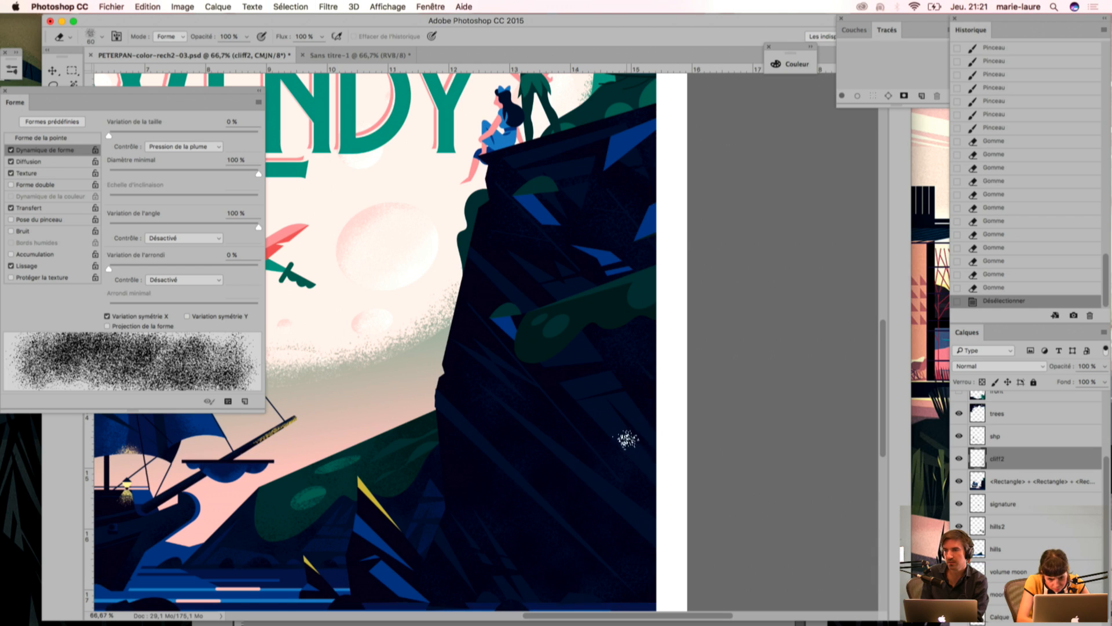
Step: Outline a narrow facet at the cliff's foot with the polygonal lasso, delete its texture from layer cliff2, and deselect
scroll(514, 423, down, 5)
scroll(472, 471, down, 3)
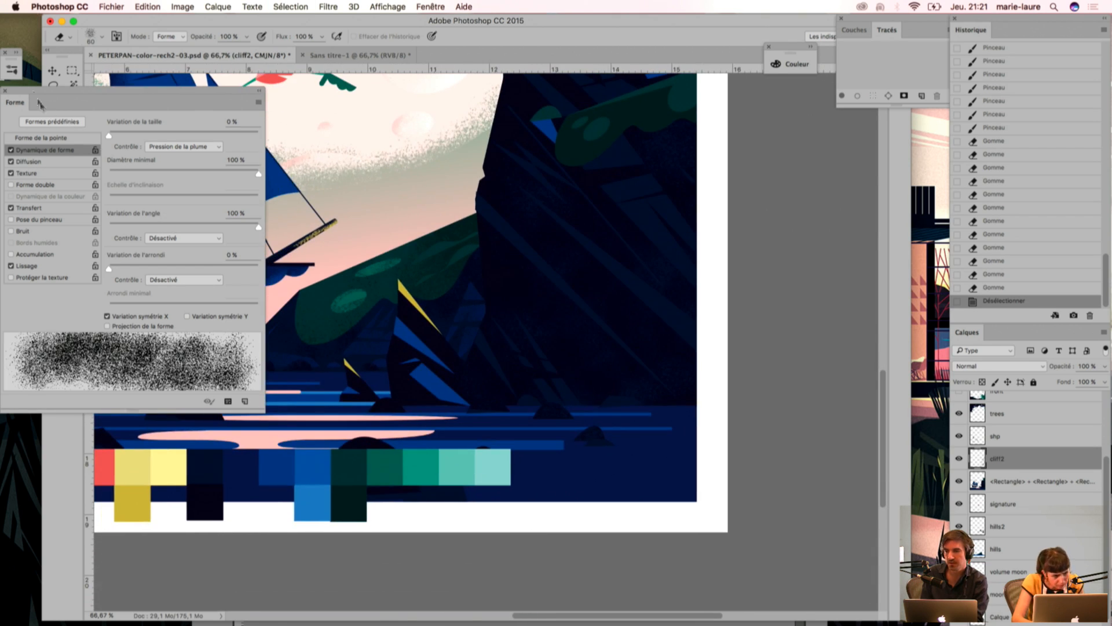
click(256, 103)
drag(52, 85, 78, 95)
click(463, 364)
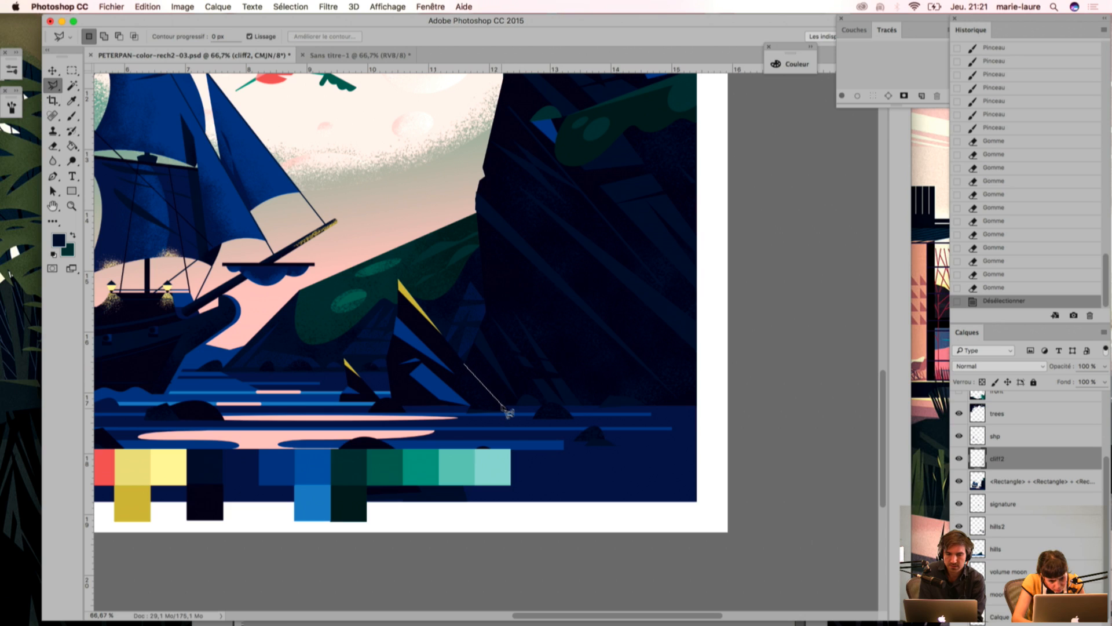
click(513, 405)
click(472, 351)
click(465, 365)
key(Delete)
click(479, 427)
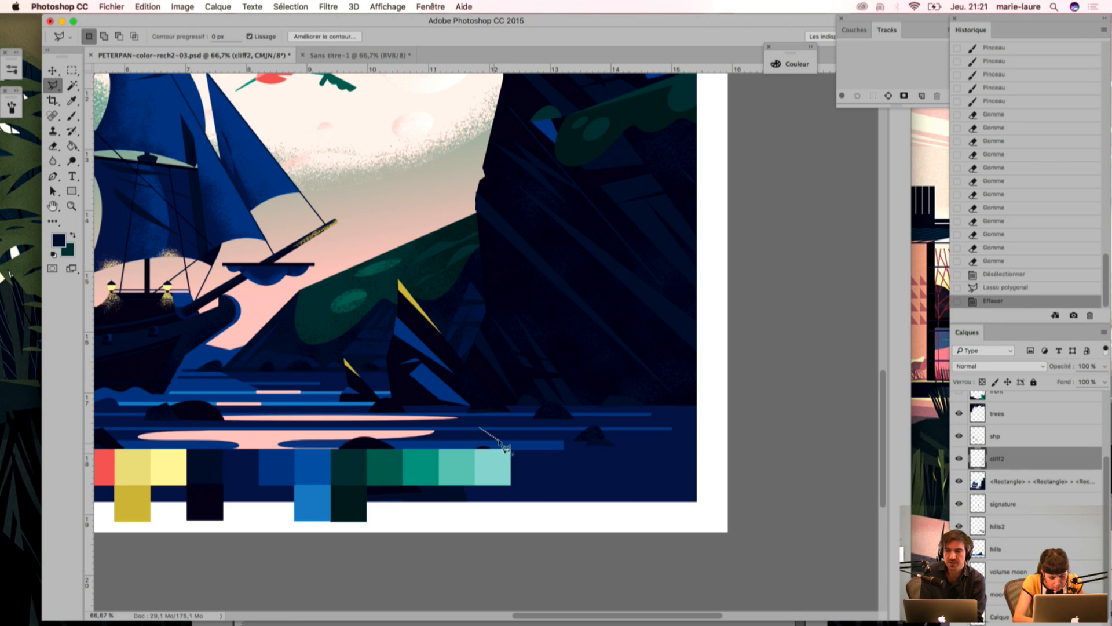
key(Escape)
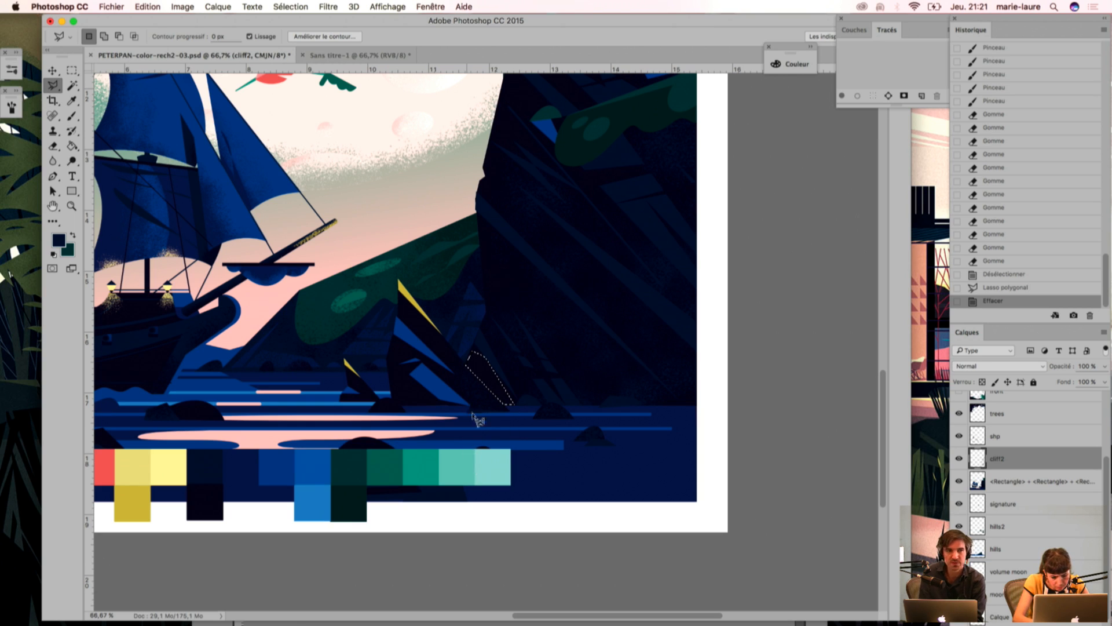
key(super+d)
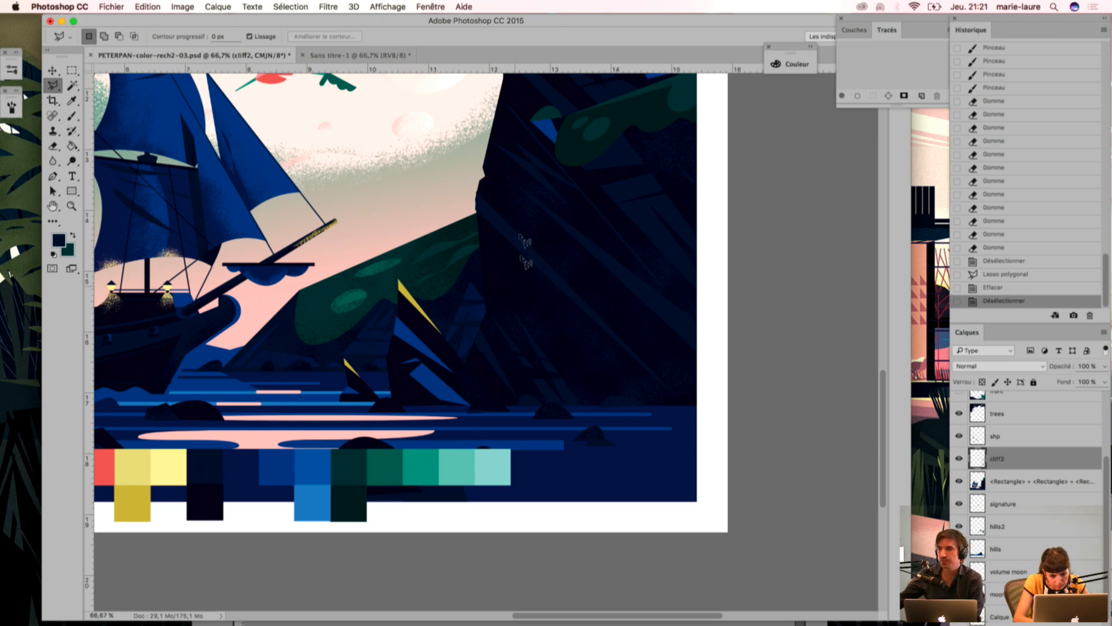
Step: Hide layer cliff2 and select the cliff's dark base colour with the magic wand
drag(562, 385, 447, 495)
drag(449, 283, 451, 326)
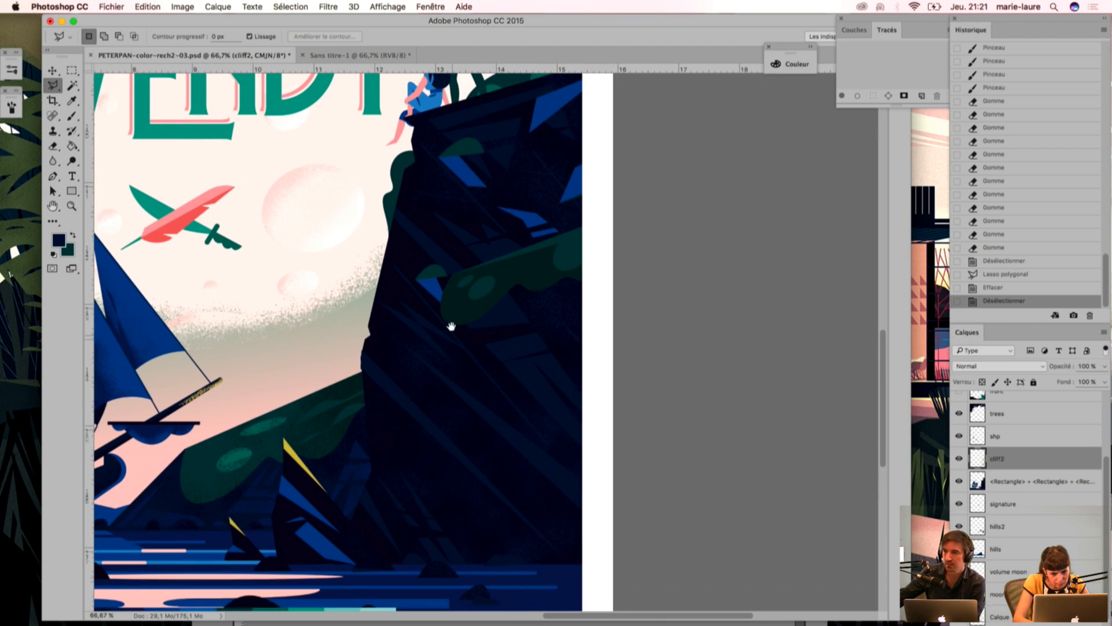
key(w)
click(960, 459)
click(497, 322)
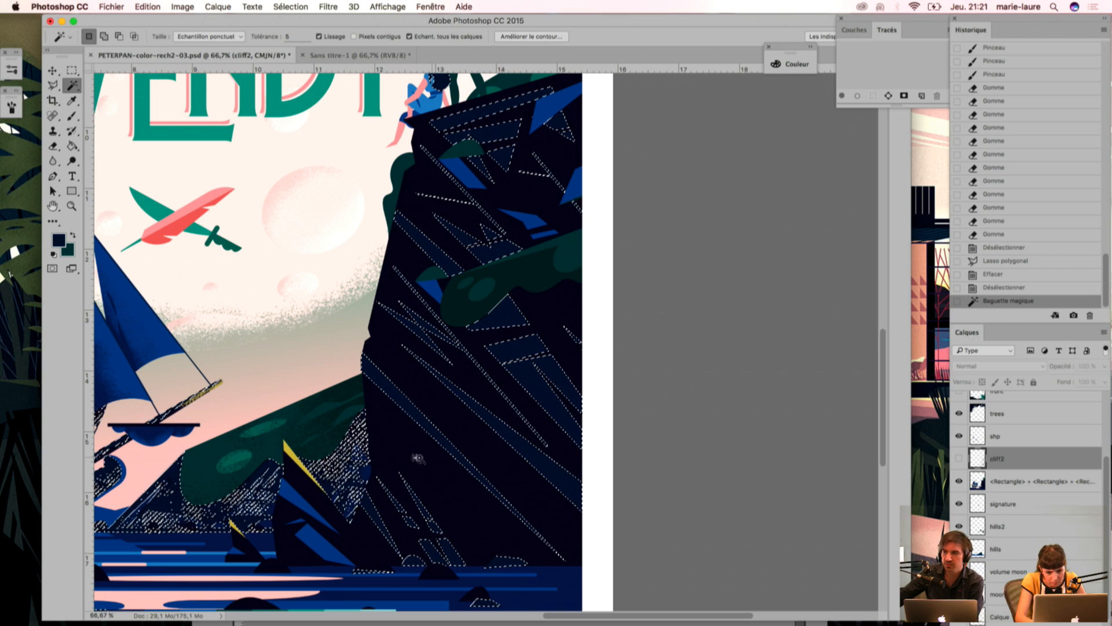
Step: Sample a medium blue from the artwork for the grain brush and show layer cliff2 again
key(i)
drag(441, 281, 494, 257)
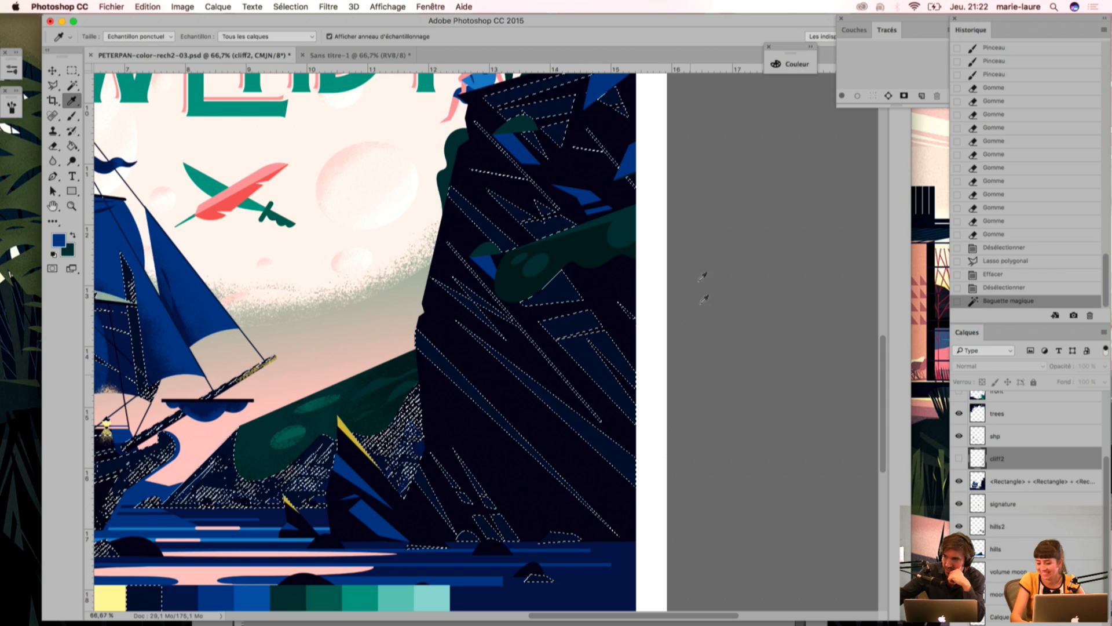
key(b)
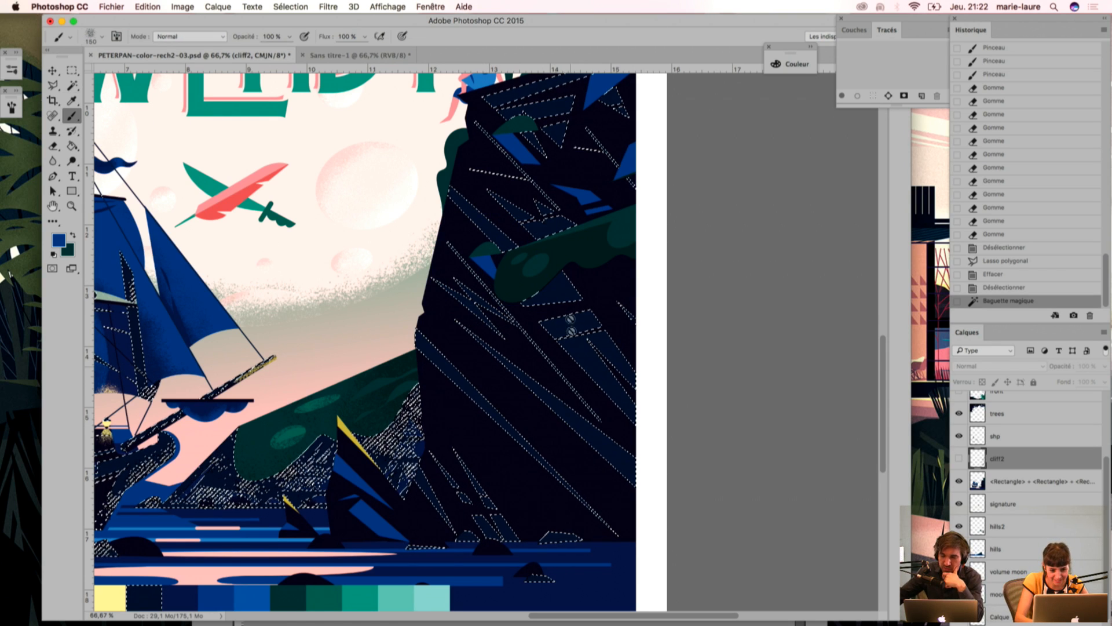
click(959, 458)
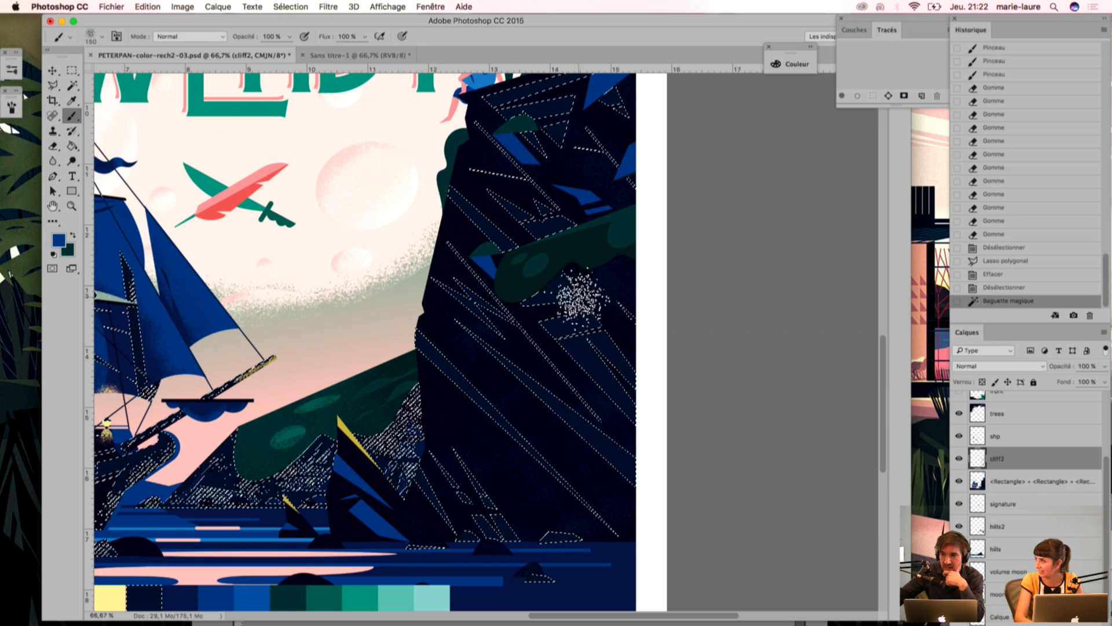
key(i)
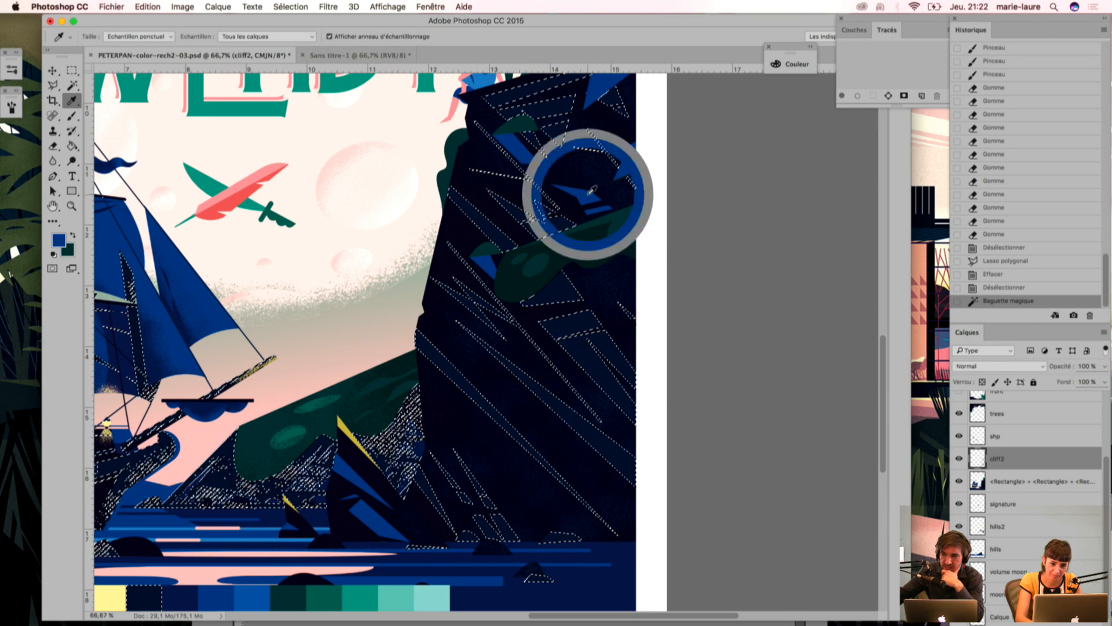
key(b)
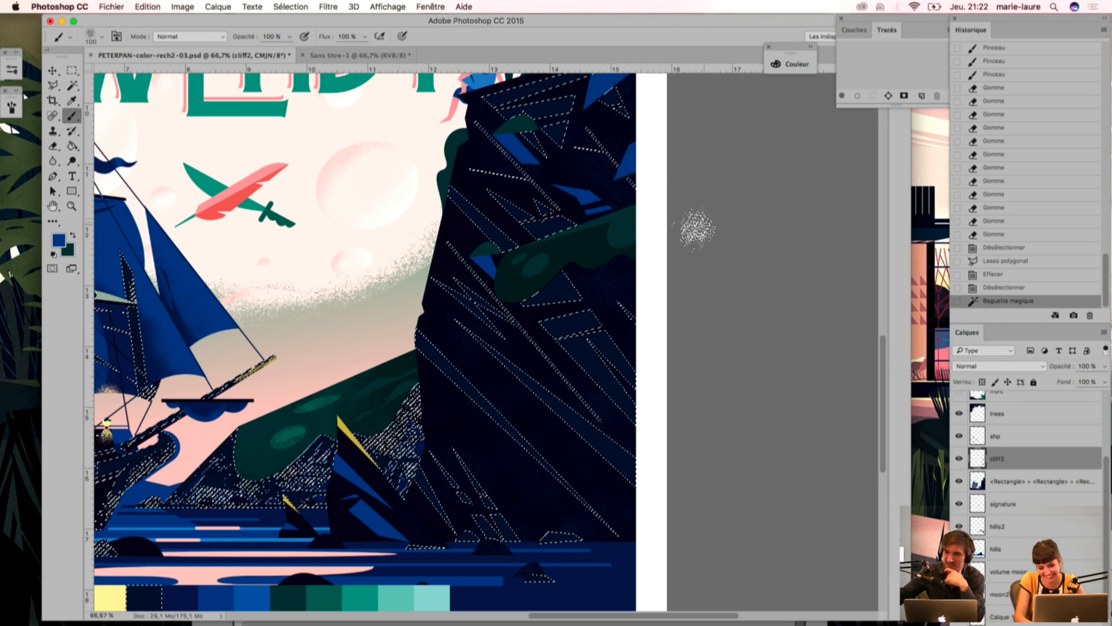
key(i)
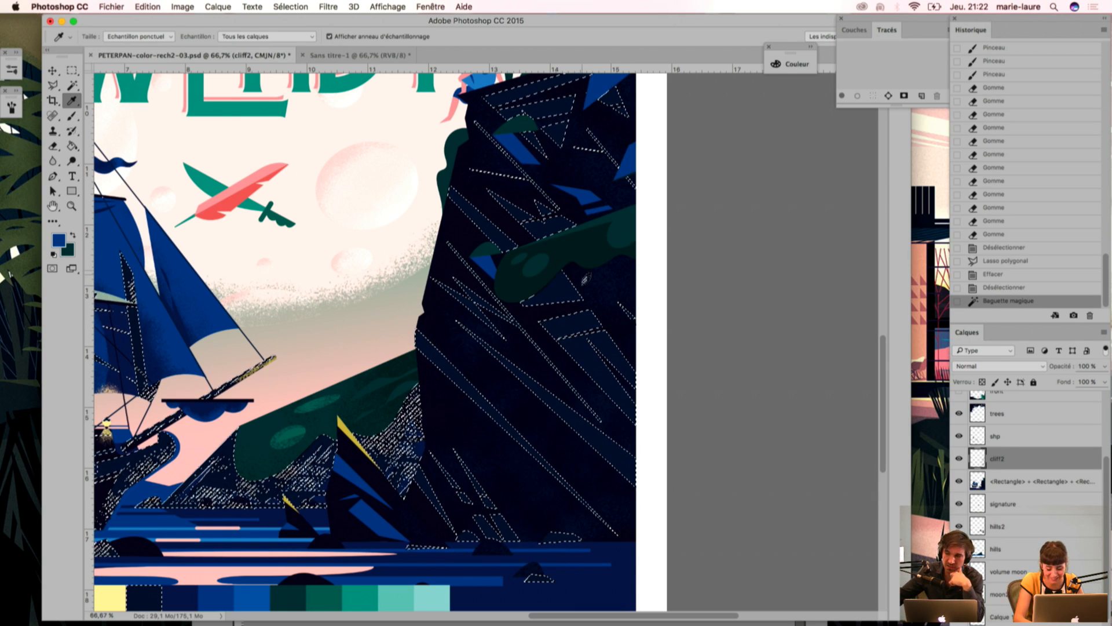
key(b)
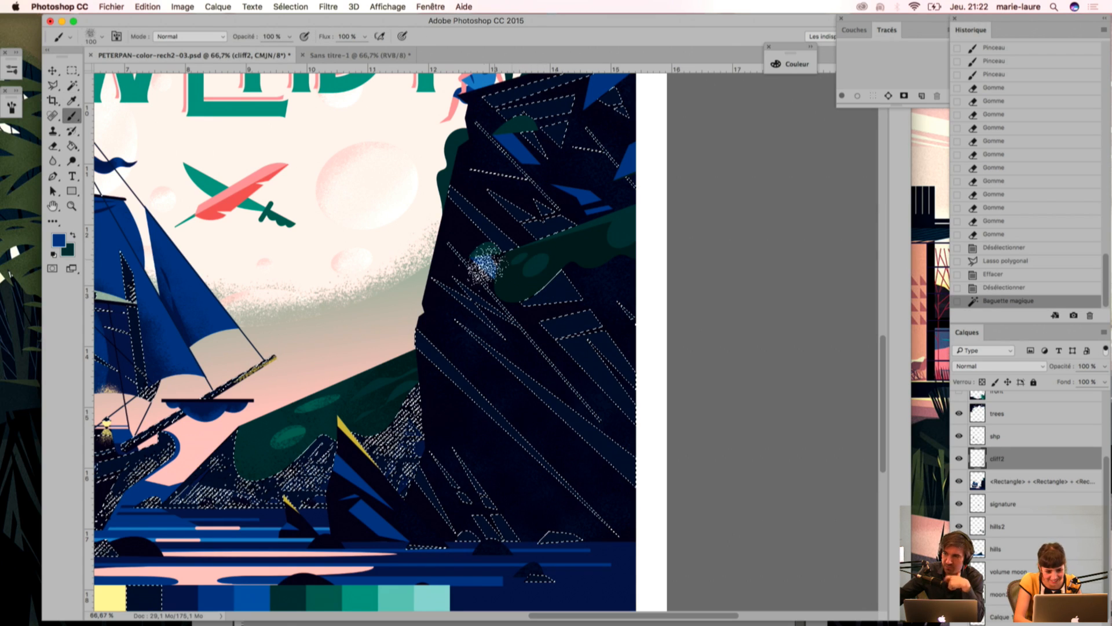
Step: Sample dark navy and brush grainy texture over the selected cliff areas on layer cliff2, erasing excess between strokes
key(i)
scroll(373, 451, down, 5)
scroll(373, 451, left, 6)
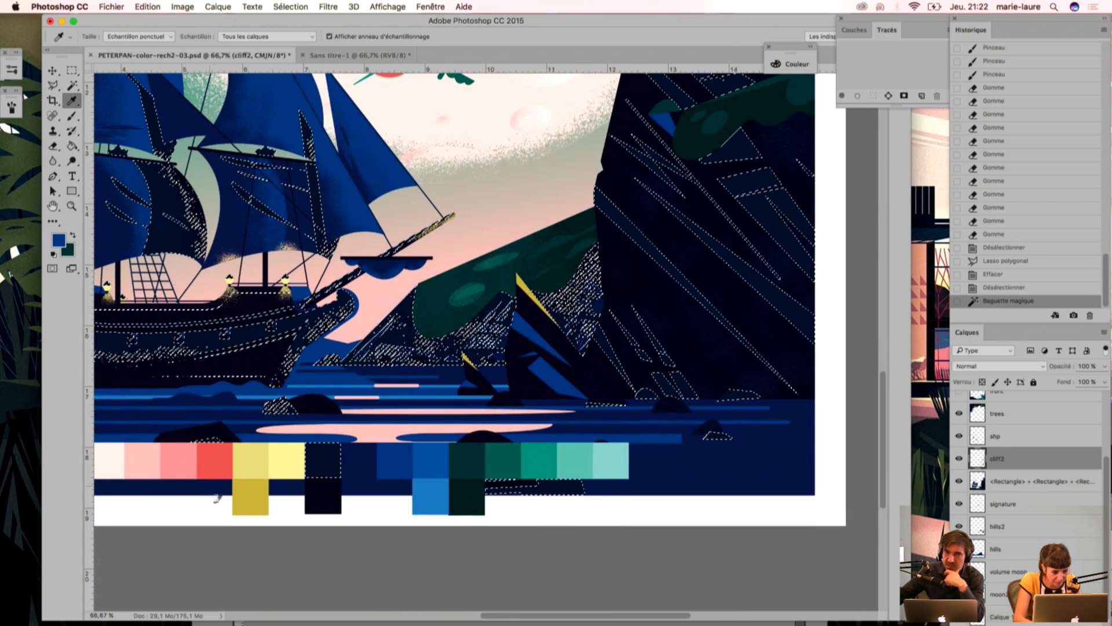
key(b)
drag(682, 262, 604, 320)
mouse_move(684, 208)
mouse_down()
mouse_move(668, 210)
mouse_move(722, 345)
mouse_move(666, 353)
mouse_up()
key(e)
mouse_move(655, 251)
mouse_down()
mouse_move(739, 313)
mouse_move(666, 200)
mouse_move(643, 223)
mouse_up()
key(b)
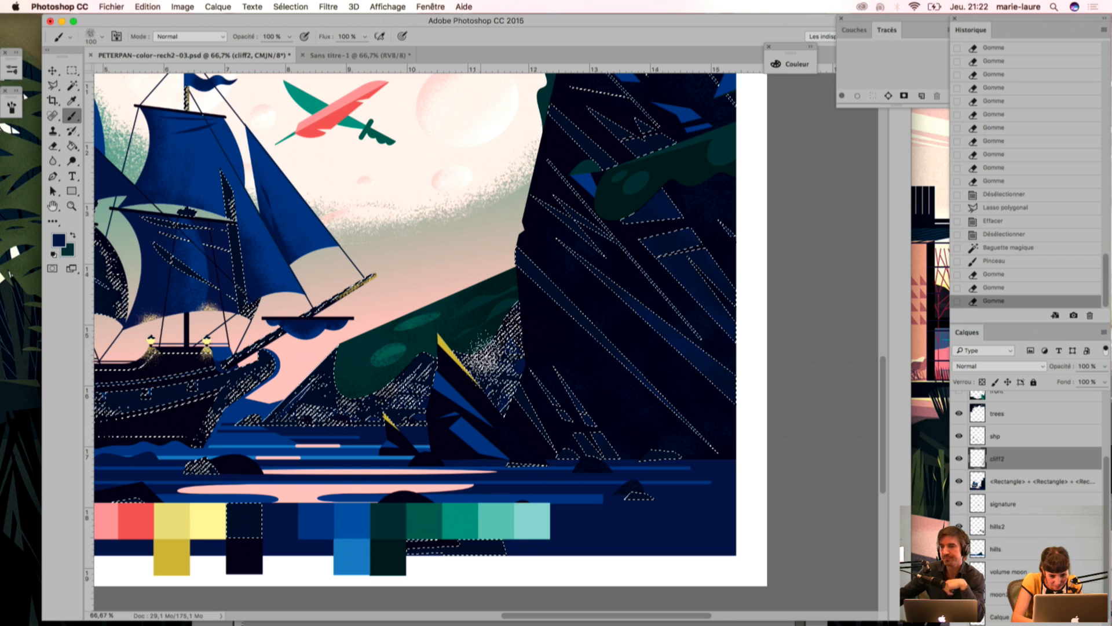
mouse_move(495, 214)
mouse_down()
mouse_move(526, 160)
mouse_move(558, 268)
mouse_up()
drag(554, 119, 653, 219)
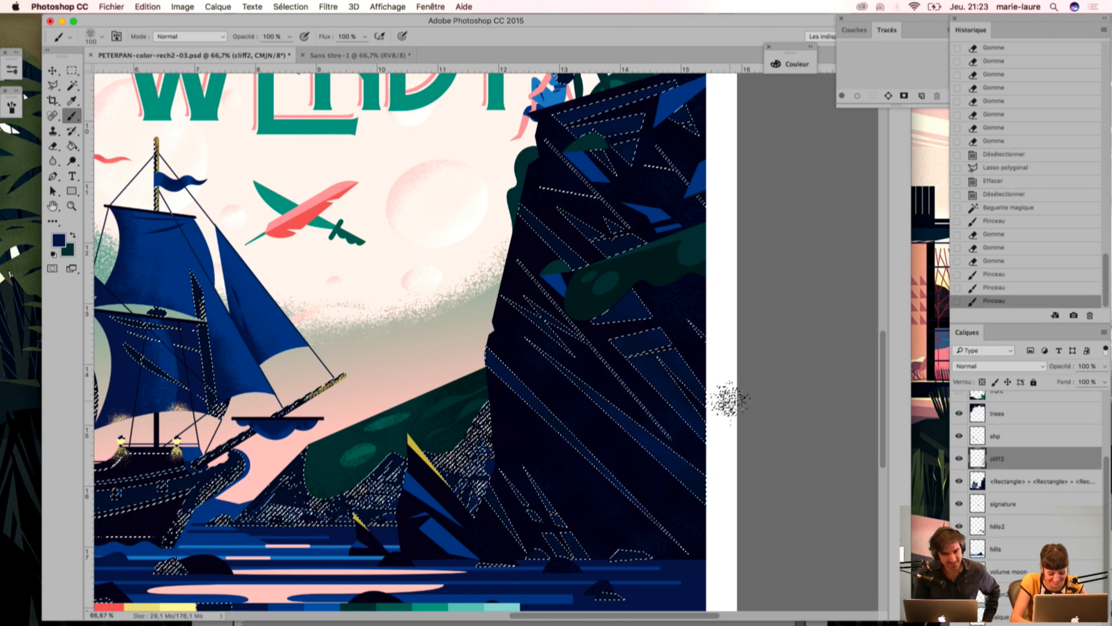
Step: Erase parts of the new grain with short strokes from the cliff's upper face down to its foot, and clear the selection
key(e)
drag(574, 174, 617, 223)
drag(570, 290, 600, 355)
drag(681, 324, 652, 371)
mouse_move(643, 394)
mouse_down()
mouse_move(613, 442)
mouse_move(591, 429)
mouse_up()
mouse_move(596, 405)
mouse_down()
mouse_move(583, 423)
mouse_move(600, 435)
mouse_up()
drag(602, 394, 637, 446)
mouse_move(608, 452)
mouse_down()
mouse_move(622, 469)
mouse_move(624, 429)
mouse_up()
mouse_move(623, 435)
mouse_down()
mouse_move(589, 491)
mouse_move(636, 416)
mouse_move(522, 428)
mouse_move(616, 478)
mouse_up()
drag(483, 488, 532, 539)
key(super+d)
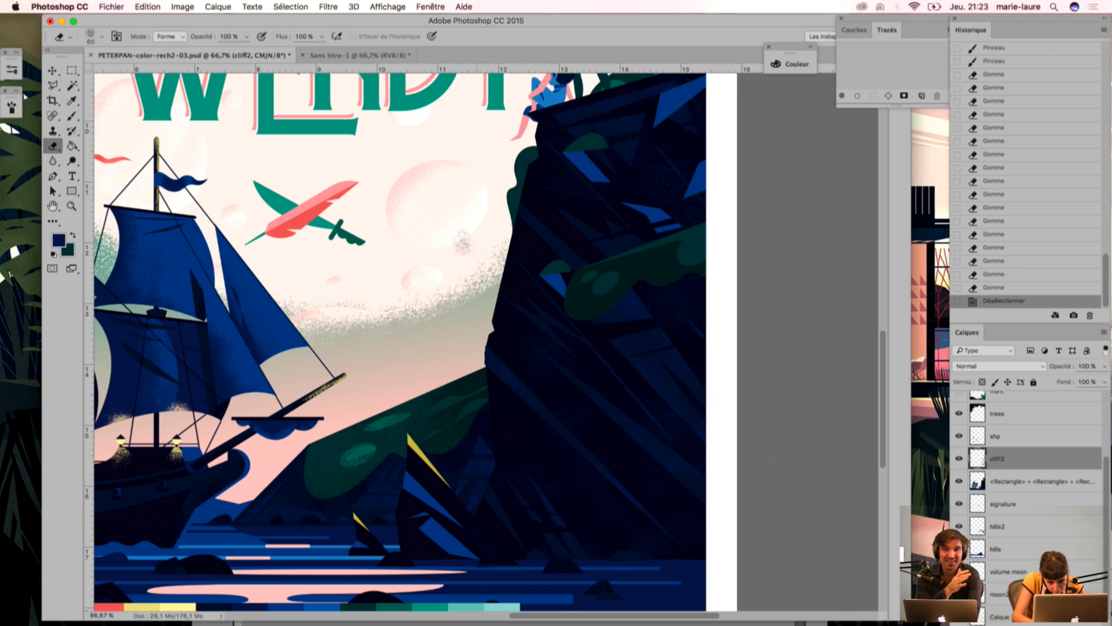
Step: Select the darkest green of the cliff's foliage with the magic wand and sample the dark green palette swatch
drag(566, 192, 567, 205)
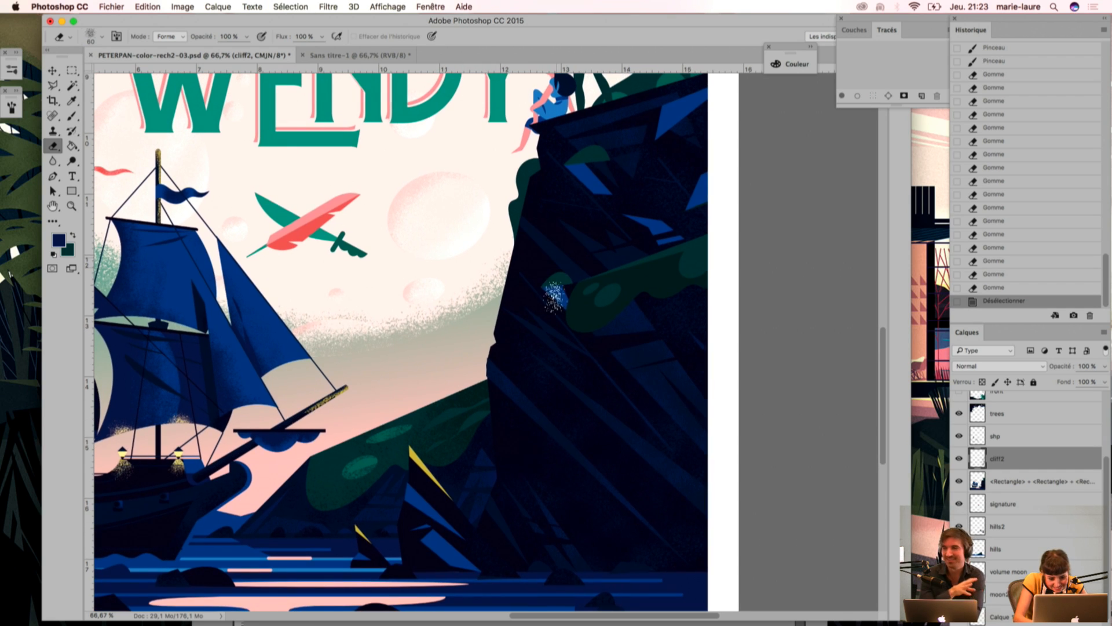
key(super+minus)
key(w)
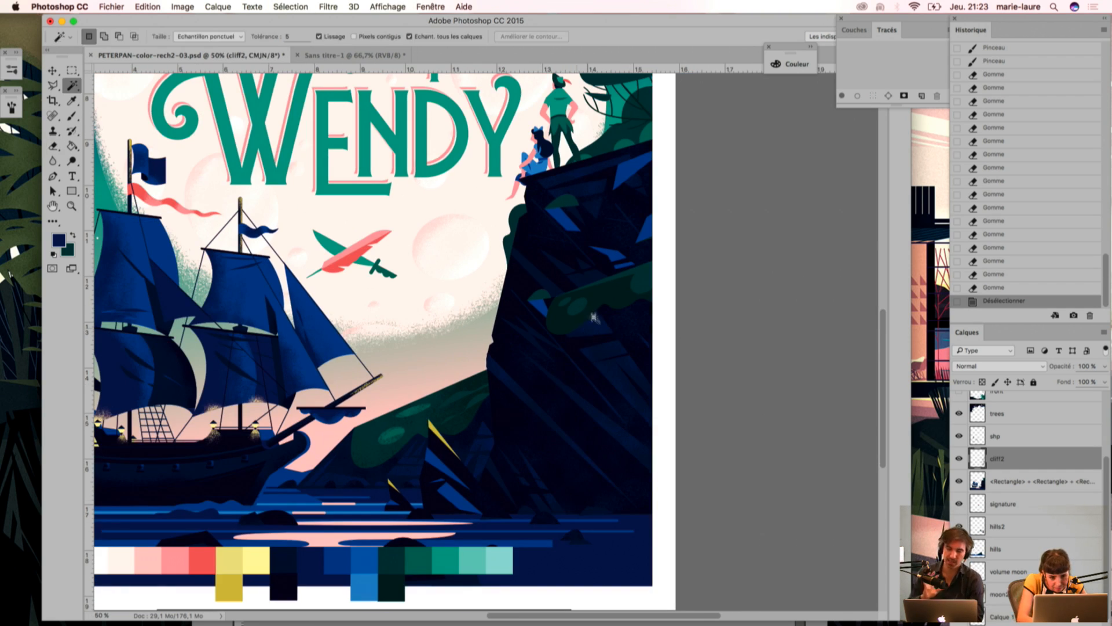
click(554, 333)
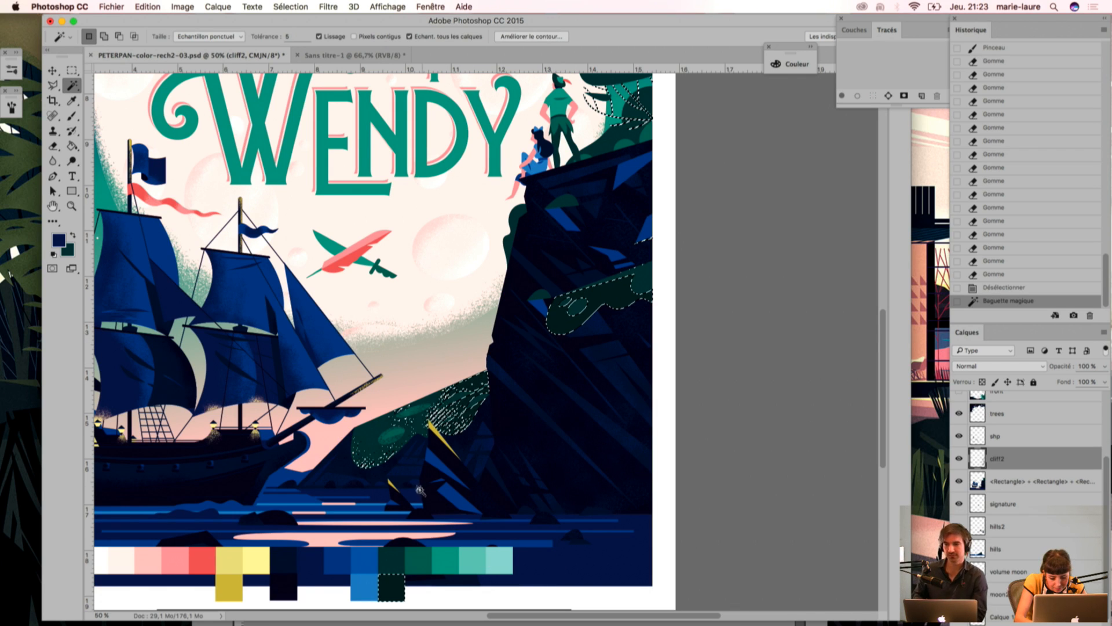
key(i)
click(392, 556)
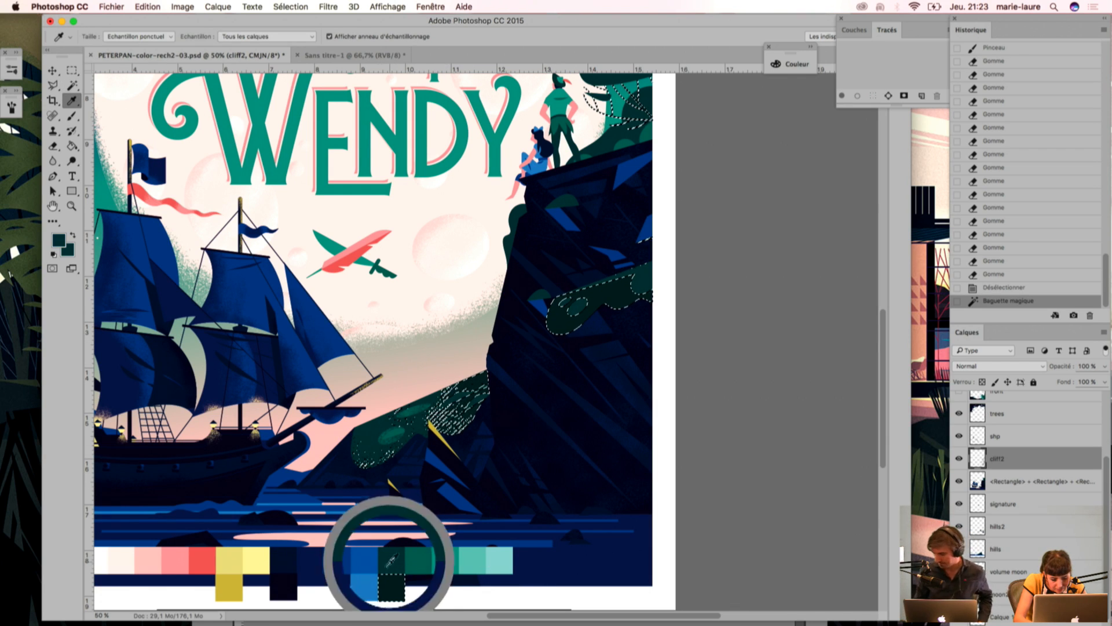
Step: Brush dark green grain onto the selected bush on the cliff face with short strokes on layer cliff2
key(b)
mouse_move(625, 310)
mouse_down()
mouse_move(652, 291)
mouse_move(632, 270)
mouse_up()
mouse_move(588, 299)
mouse_down()
mouse_move(607, 287)
mouse_move(580, 302)
mouse_up()
drag(568, 317, 574, 304)
drag(538, 348, 550, 303)
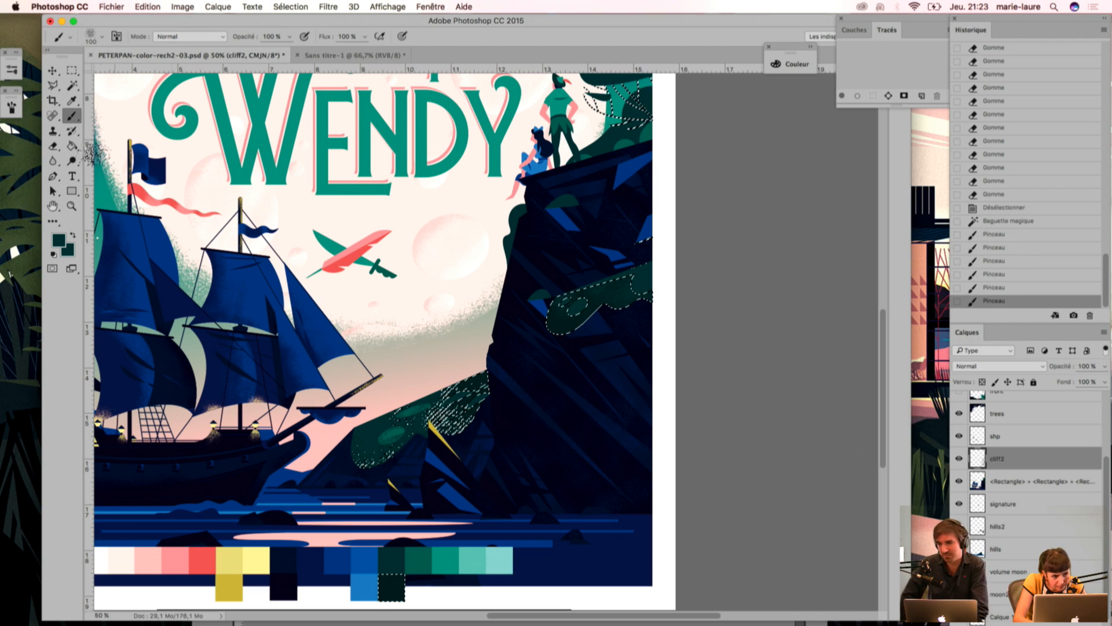
Step: Clear the selection, outline parts of the bush with the freehand lasso, delete their grain from layer cliff2, and deselect
click(52, 86)
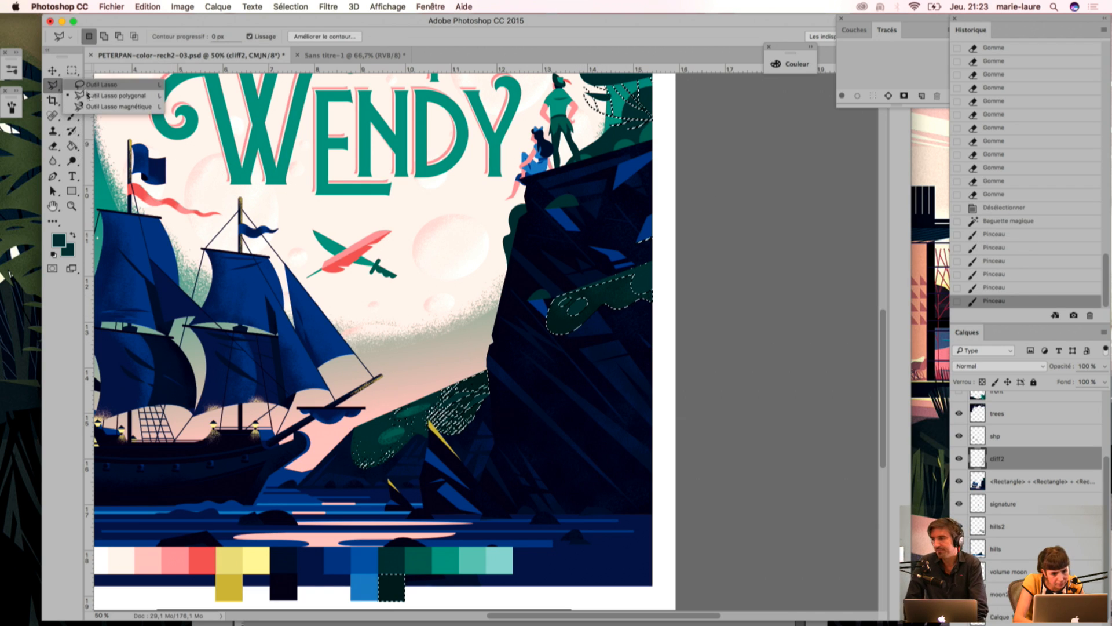
click(87, 85)
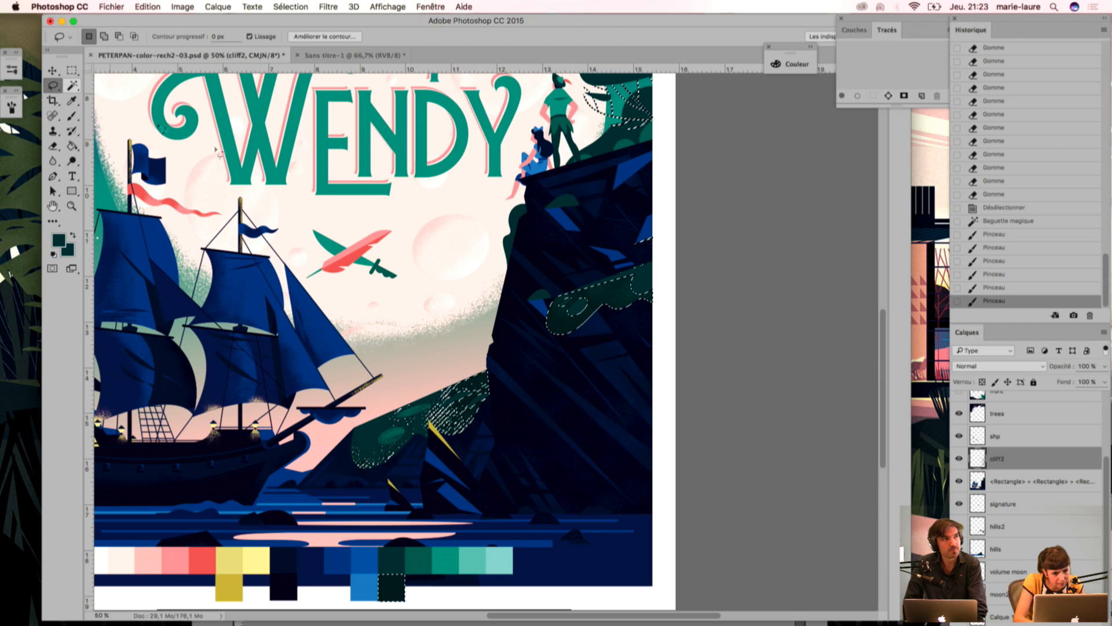
key(super+d)
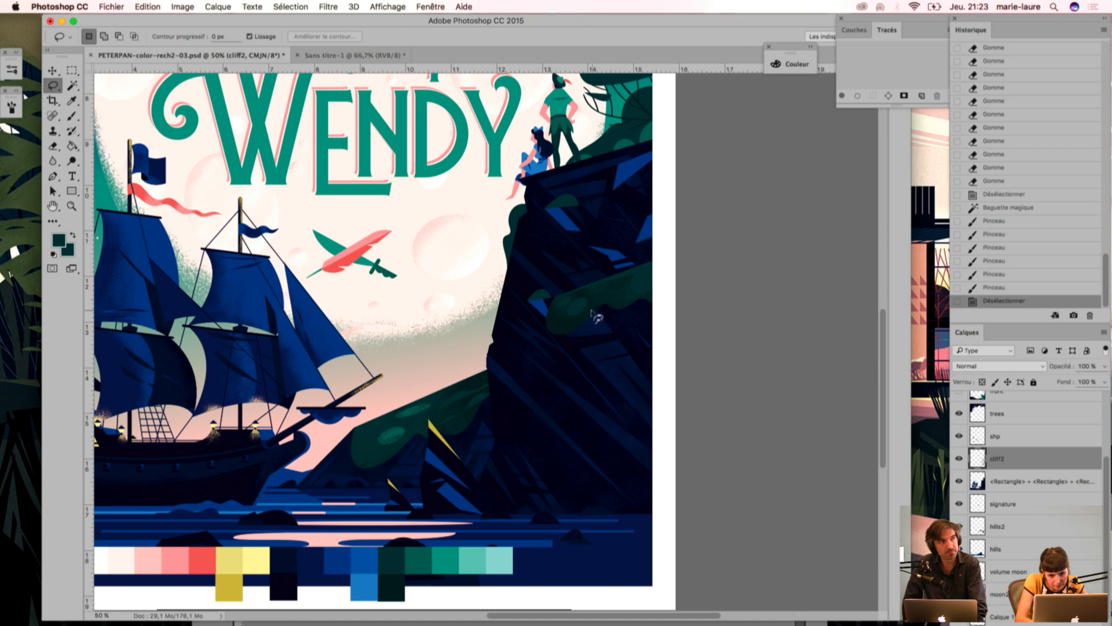
mouse_move(640, 304)
mouse_down()
mouse_move(600, 309)
mouse_move(591, 296)
mouse_move(624, 305)
mouse_move(658, 279)
mouse_move(650, 314)
mouse_move(598, 328)
mouse_move(593, 275)
mouse_move(591, 292)
mouse_move(629, 281)
mouse_up()
key(Delete)
key(Delete)
key(super+d)
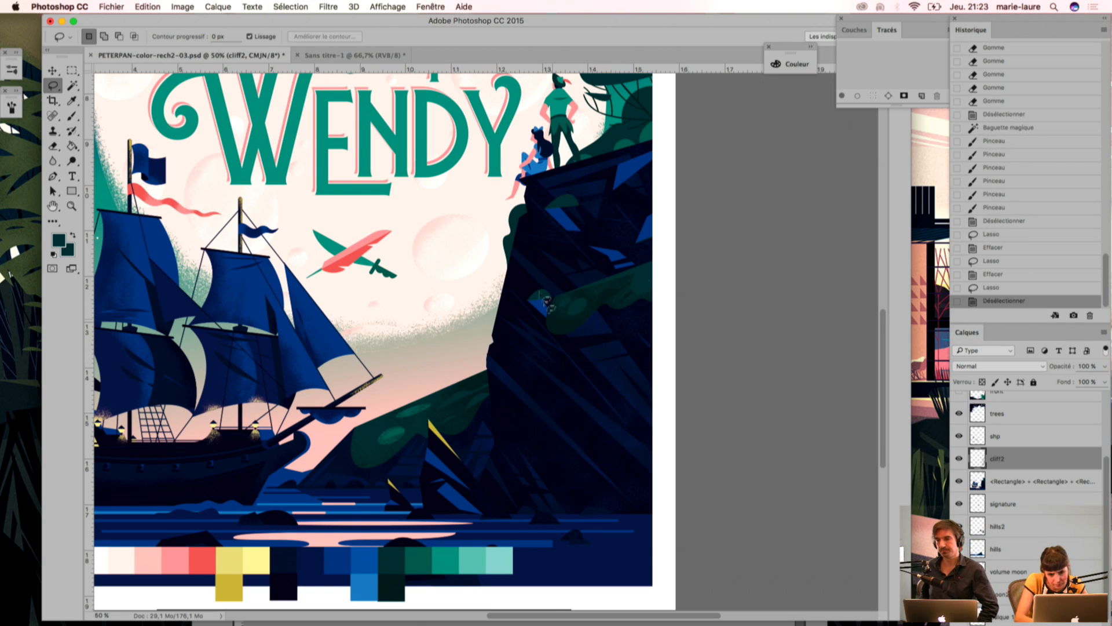
Step: Select the cliff's green foliage with the magic wand, sample the lighter green palette swatch, and clear the selection
scroll(548, 329, up, 3)
scroll(547, 329, right, 1)
key(w)
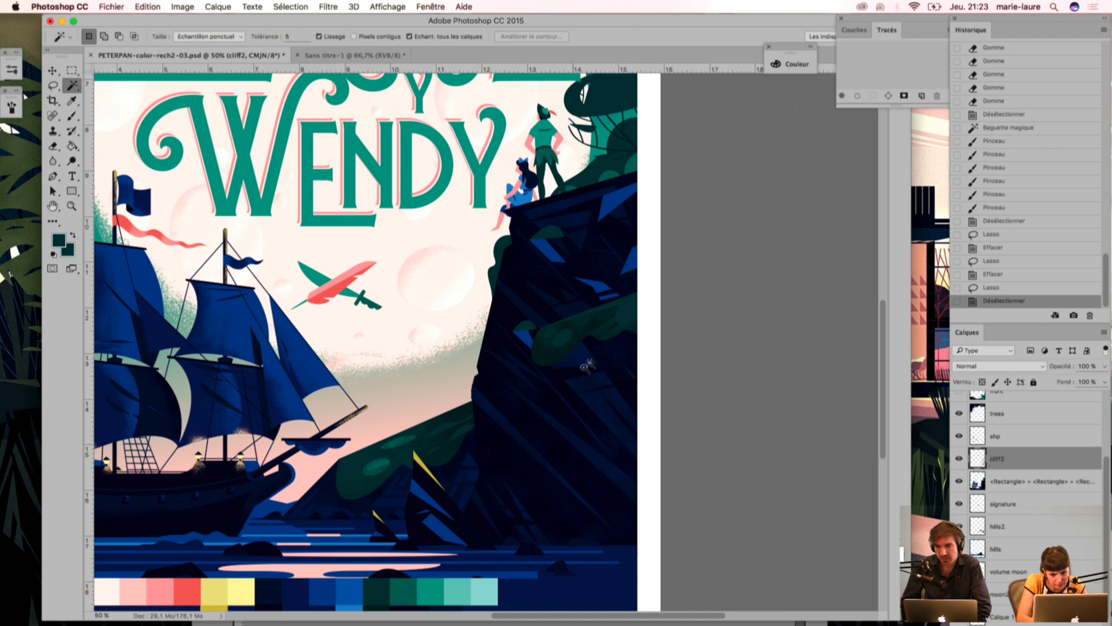
click(631, 319)
click(625, 322)
key(i)
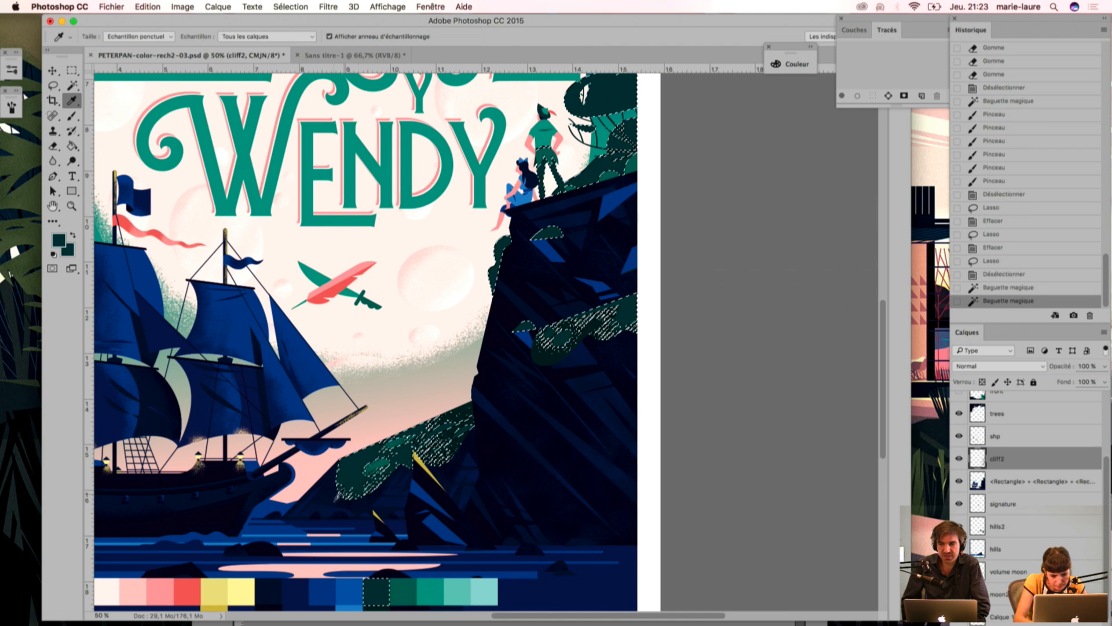
click(404, 593)
key(b)
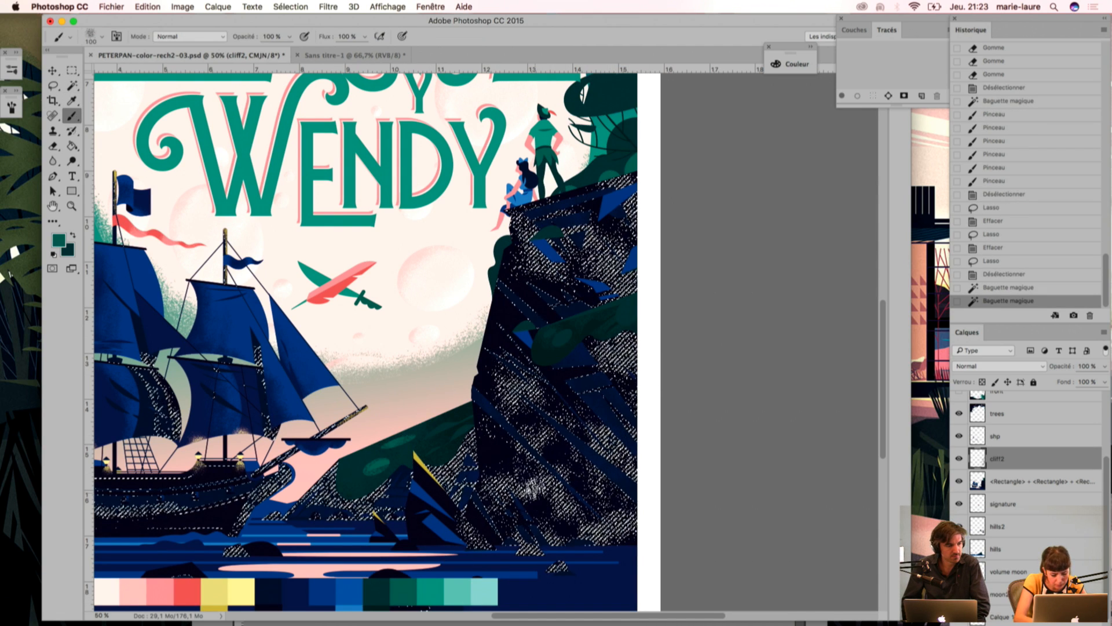
key(super+d)
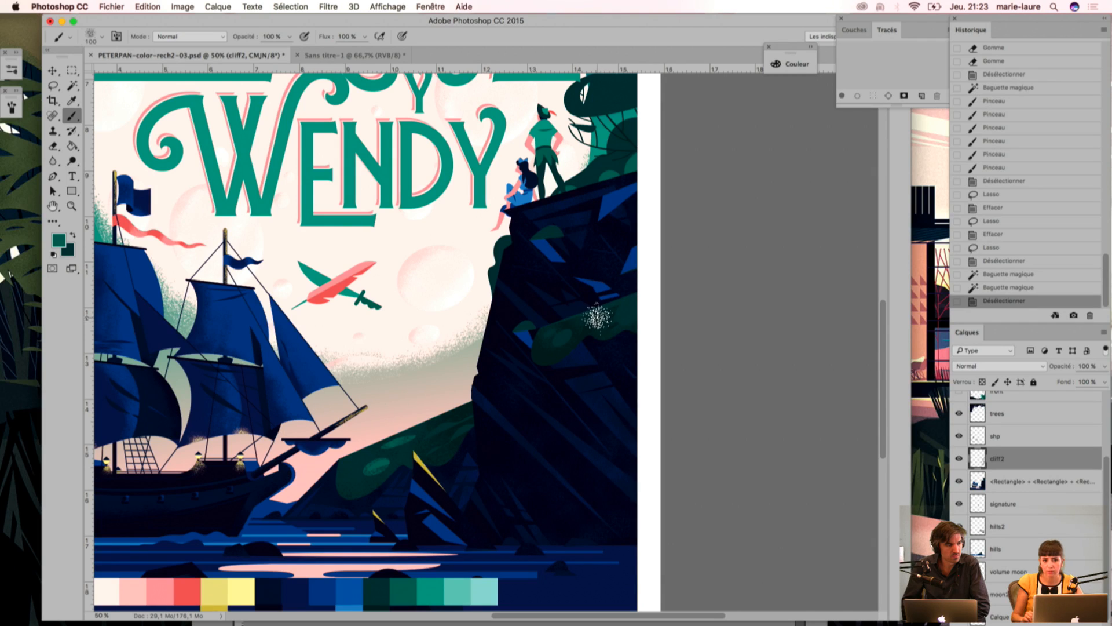
Step: Turn on Forme double in the grain brush's settings
click(89, 36)
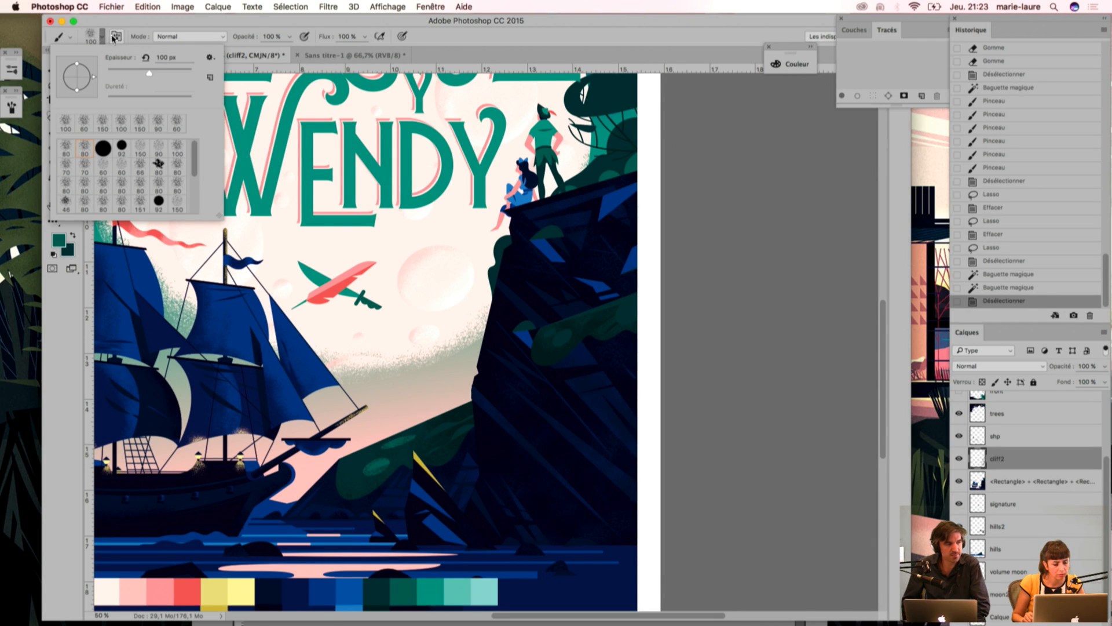
click(115, 37)
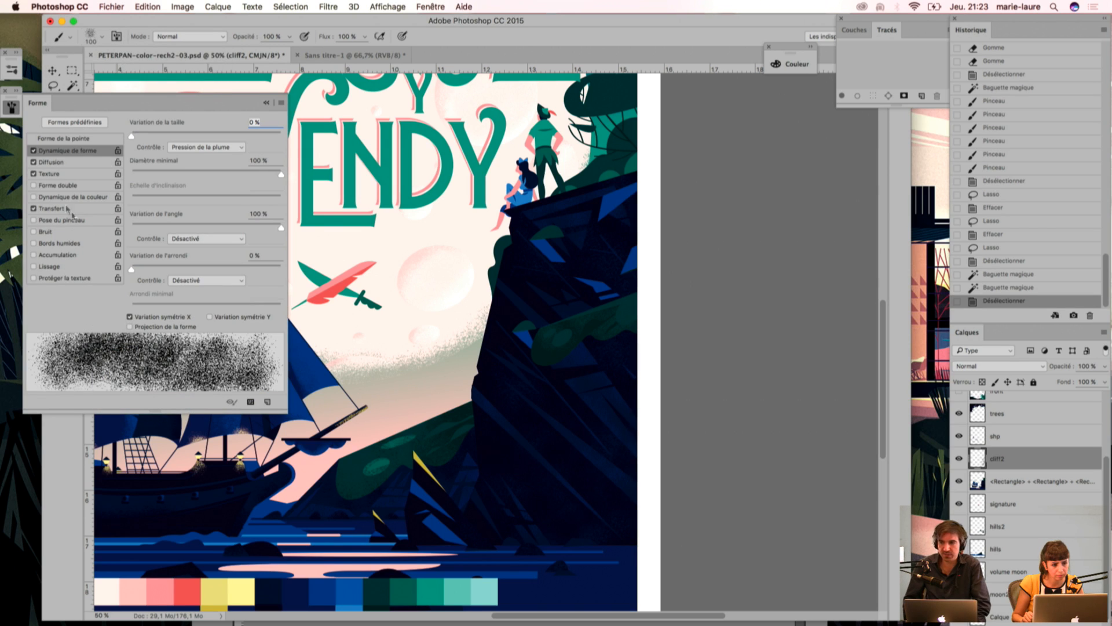
click(33, 185)
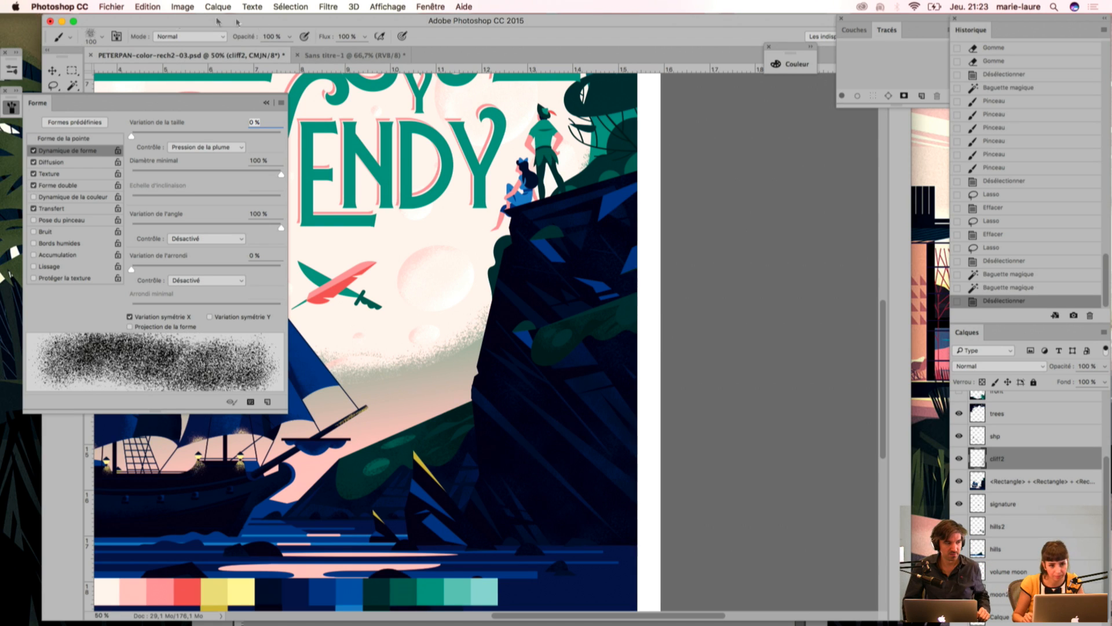
click(118, 36)
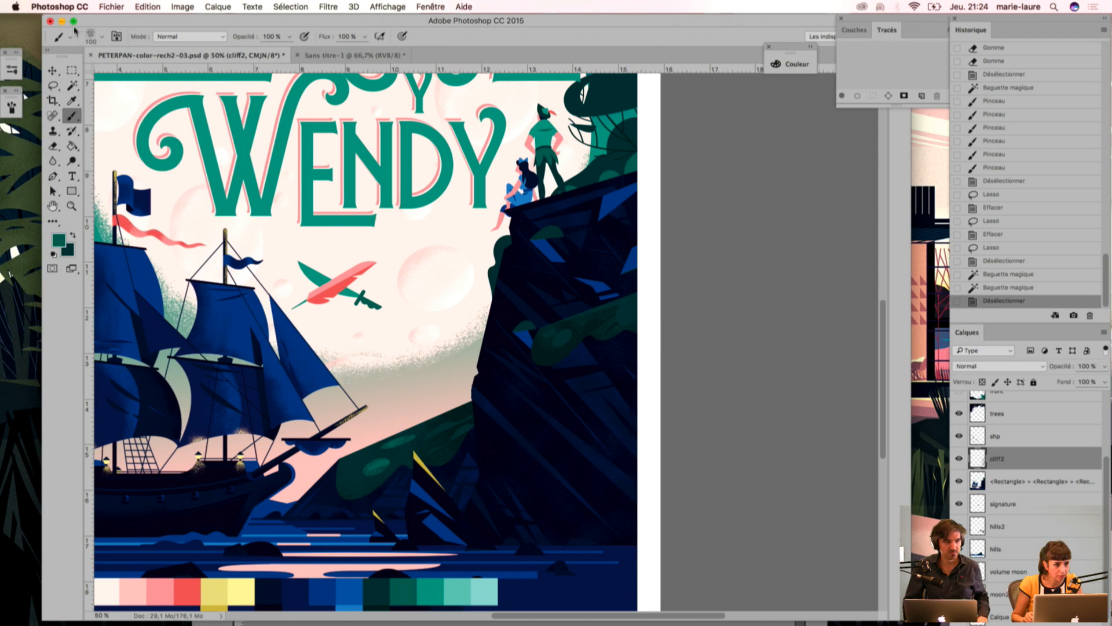
Step: Choose the 80 px grainy brush preset and review its shape dynamics settings and stroke preview
click(91, 36)
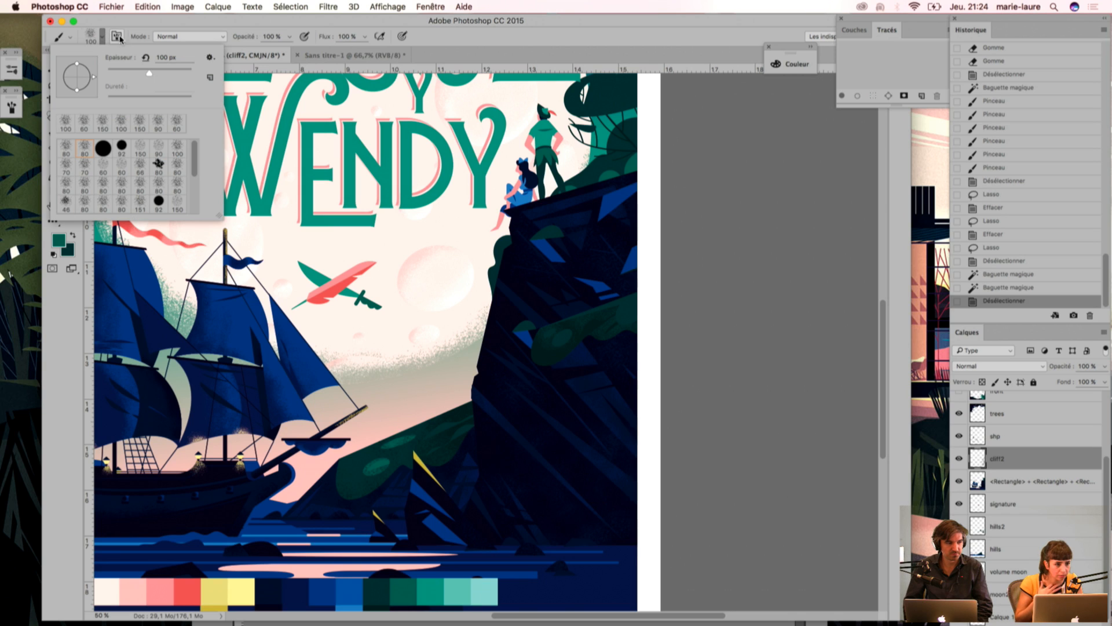
click(117, 37)
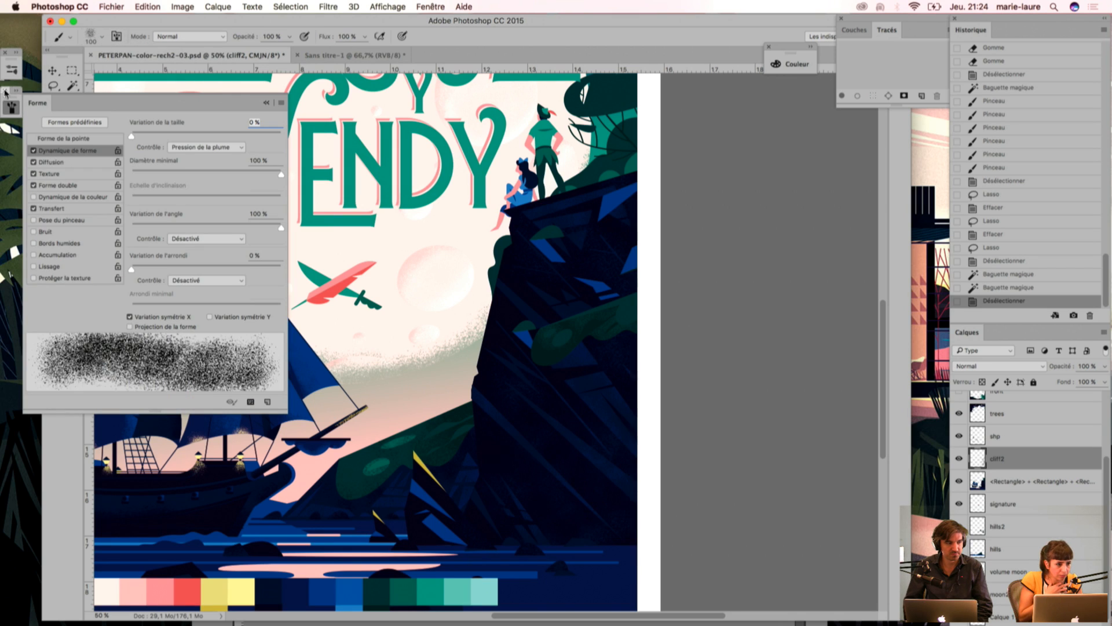
click(11, 108)
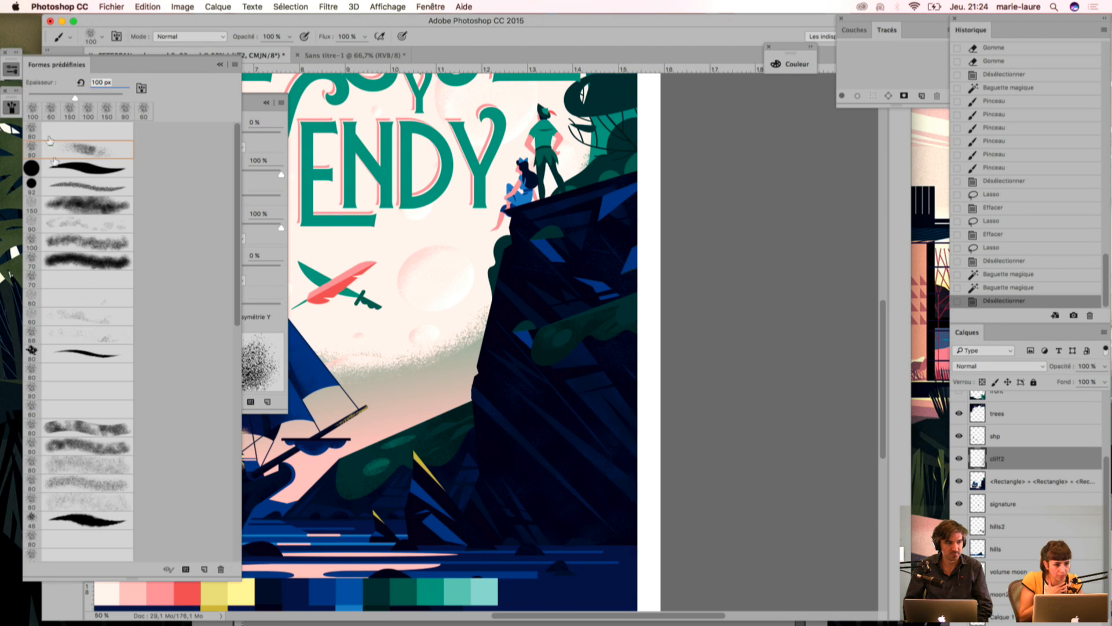
click(74, 150)
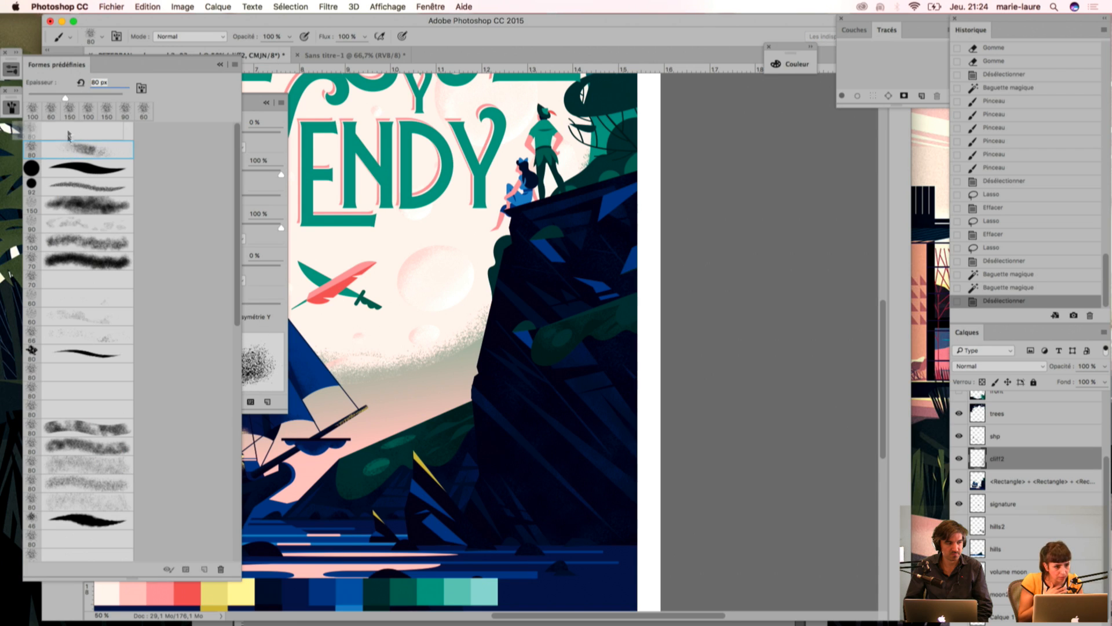
click(246, 353)
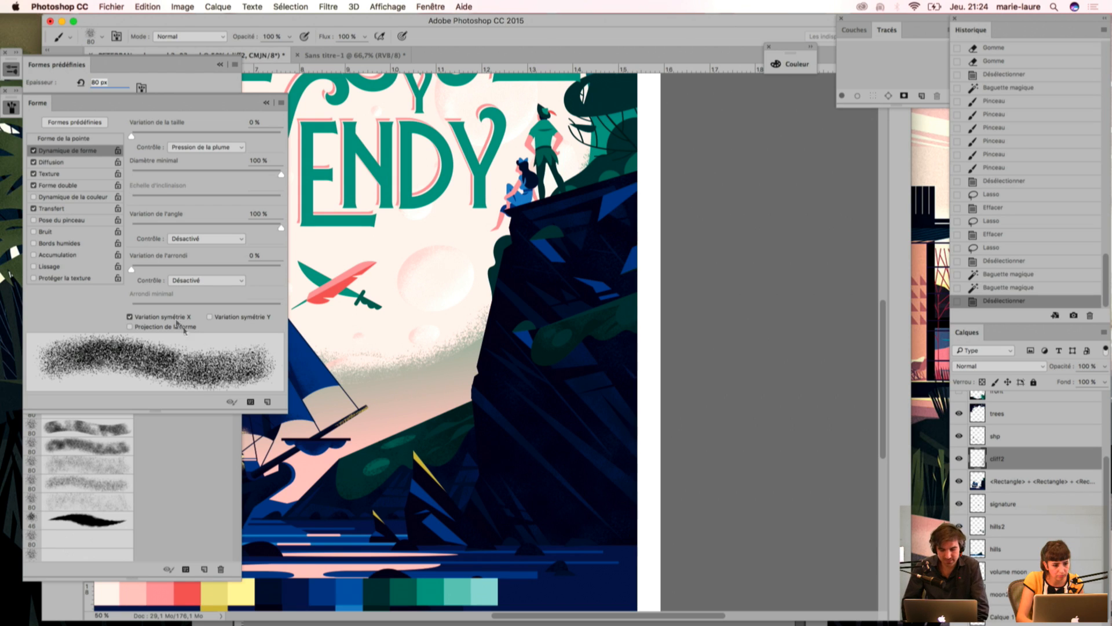
mouse_move(134, 272)
mouse_down()
mouse_move(296, 284)
mouse_move(125, 278)
mouse_up()
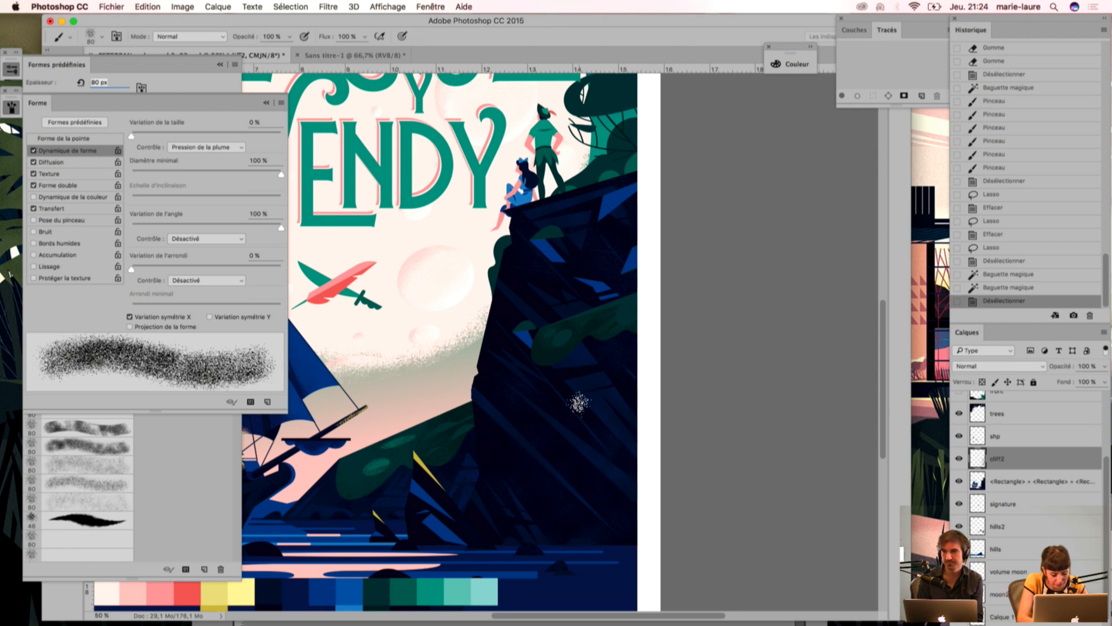
Step: Select the cliff's dark green foliage with the magic wand, paint green grain on the bush near the canvas edge, and deselect
key(w)
click(628, 317)
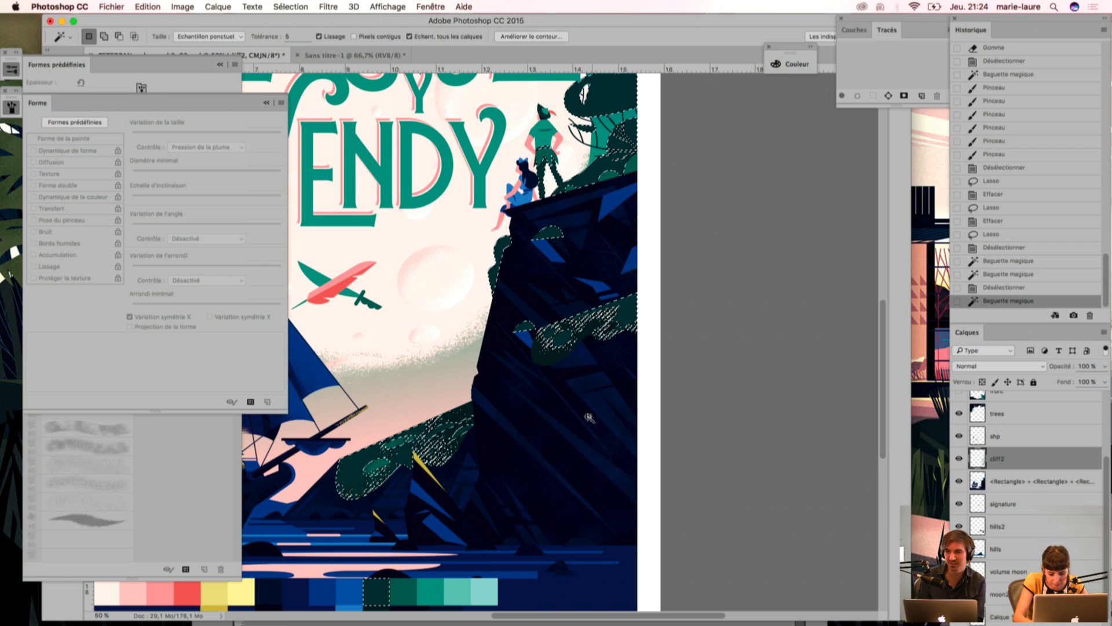
key(b)
drag(630, 306, 626, 314)
mouse_move(625, 315)
mouse_down()
mouse_move(649, 308)
mouse_move(623, 316)
mouse_up()
drag(634, 307, 625, 315)
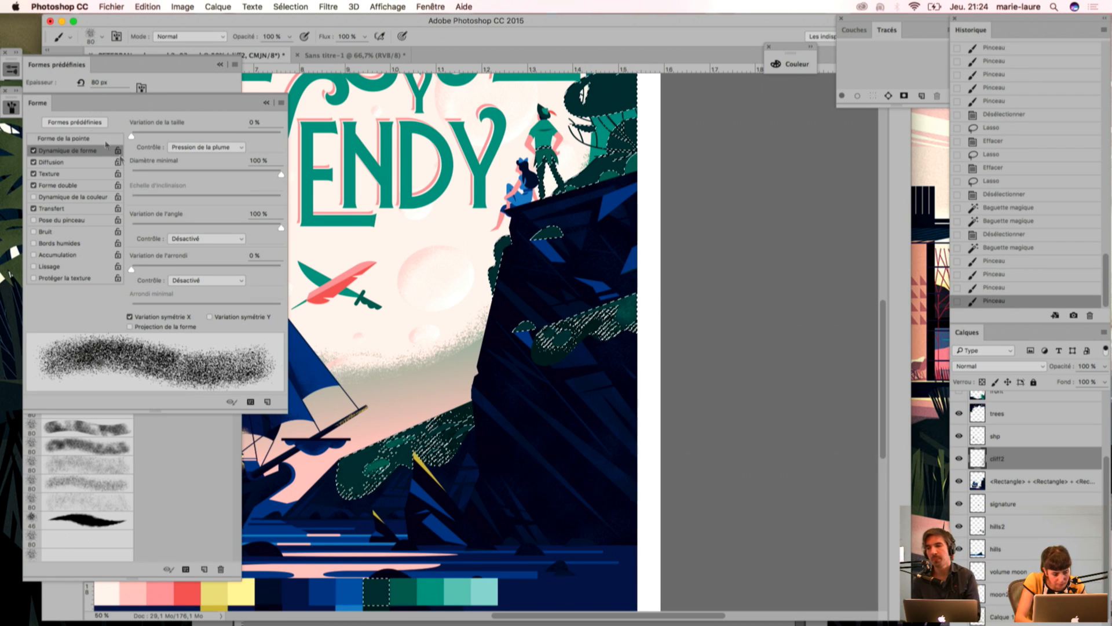
key(ctrl+d)
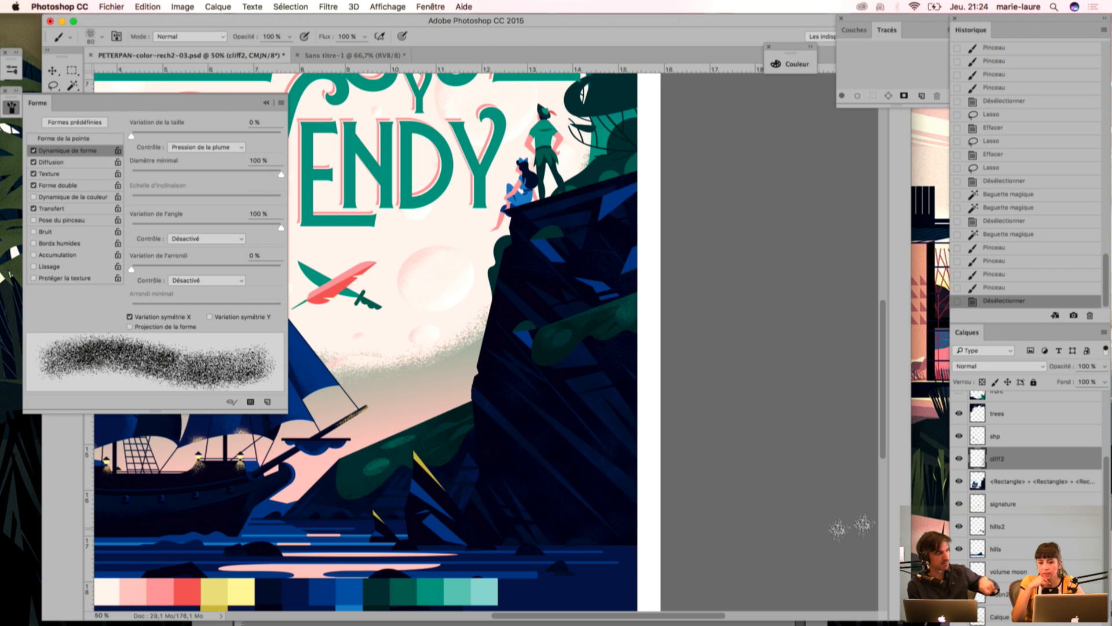
Step: Compare the cliff with layer cliff2 hidden and shown, and collapse the brush settings
click(959, 458)
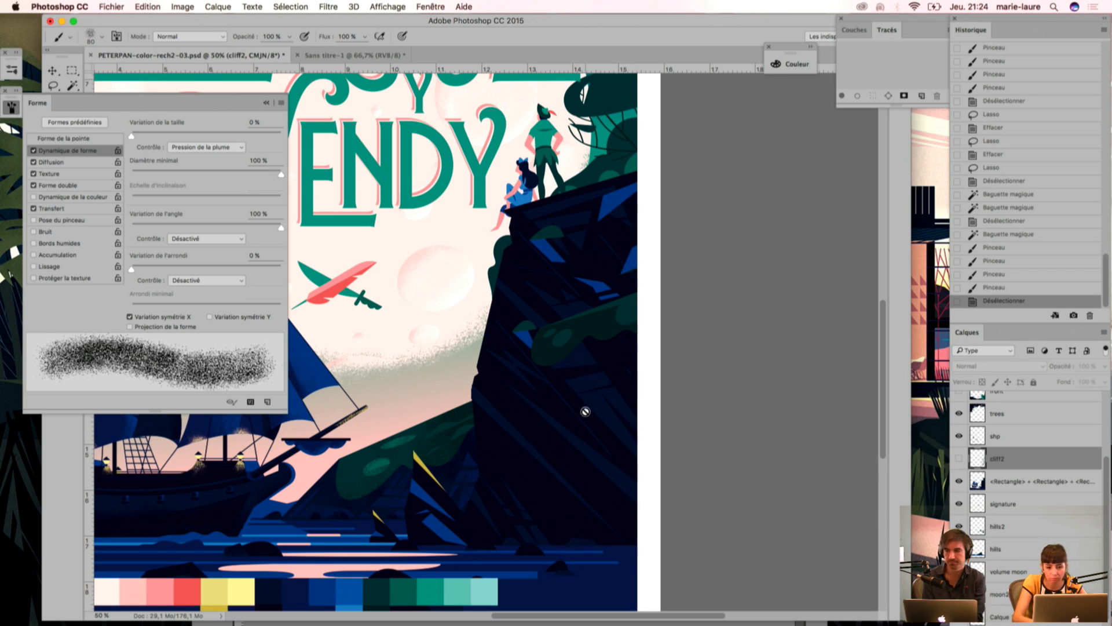
click(959, 458)
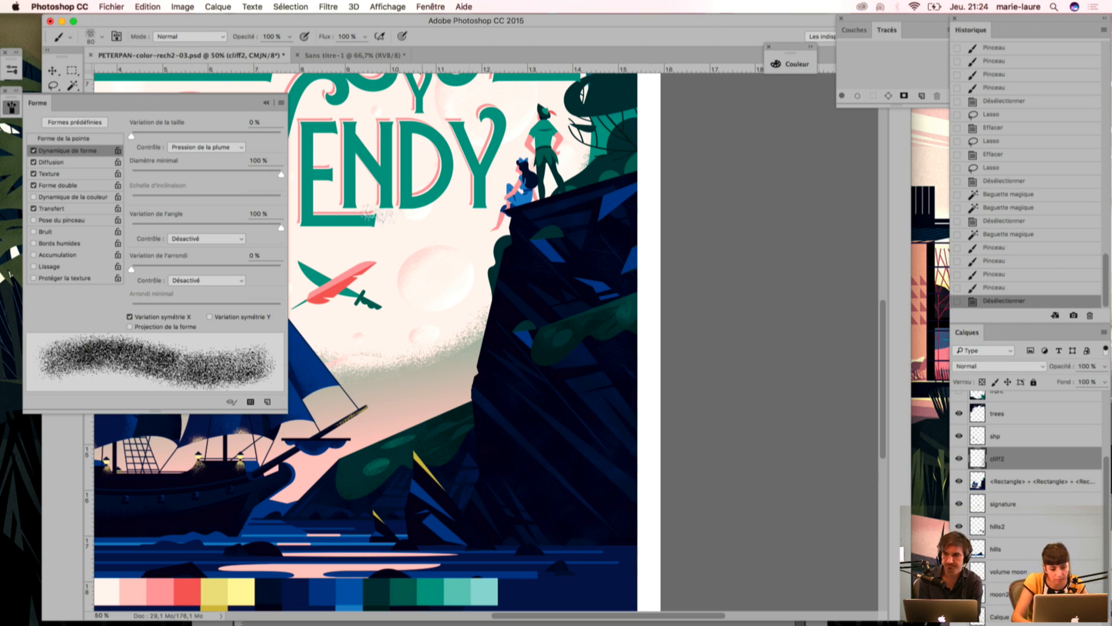
click(266, 104)
Step: Outline part of the cliff bush with the freehand lasso, delete its grain from layer cliff2, and deselect
click(52, 85)
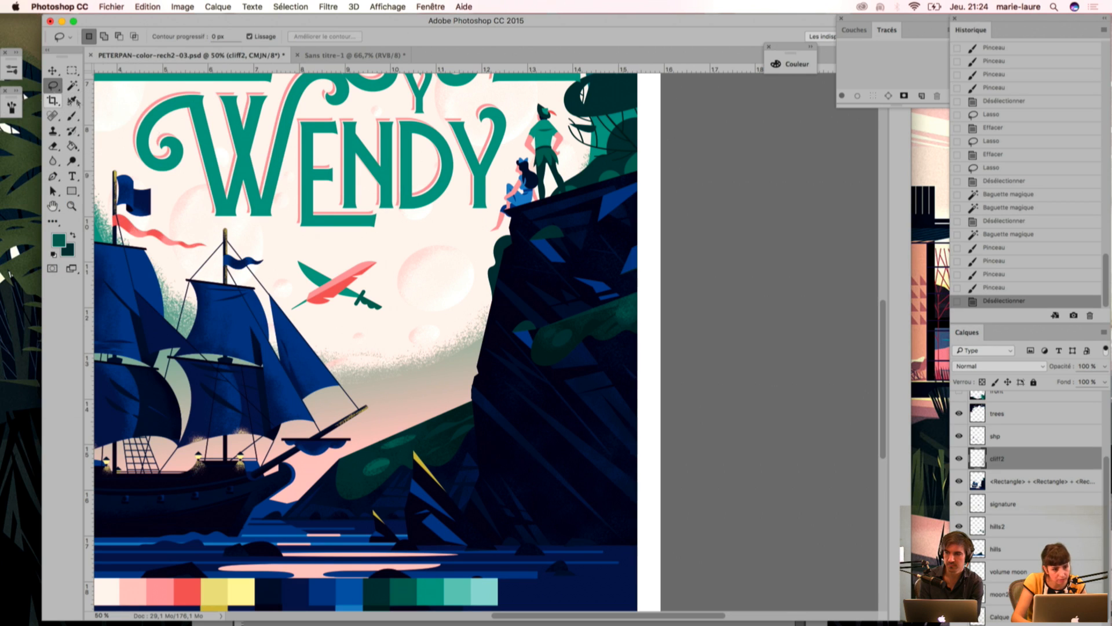
drag(609, 316, 655, 293)
key(Delete)
key(super+d)
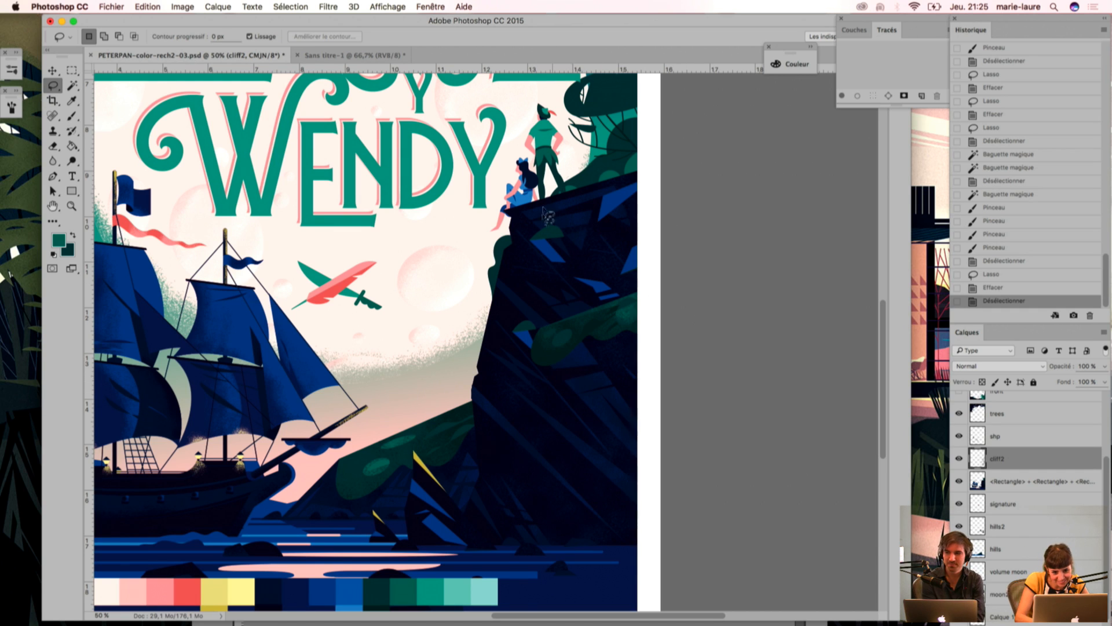
Step: Select the dark green foliage with the magic wand, save the document, and sample the darker tone beside the cliff bush
scroll(580, 232, up, 5)
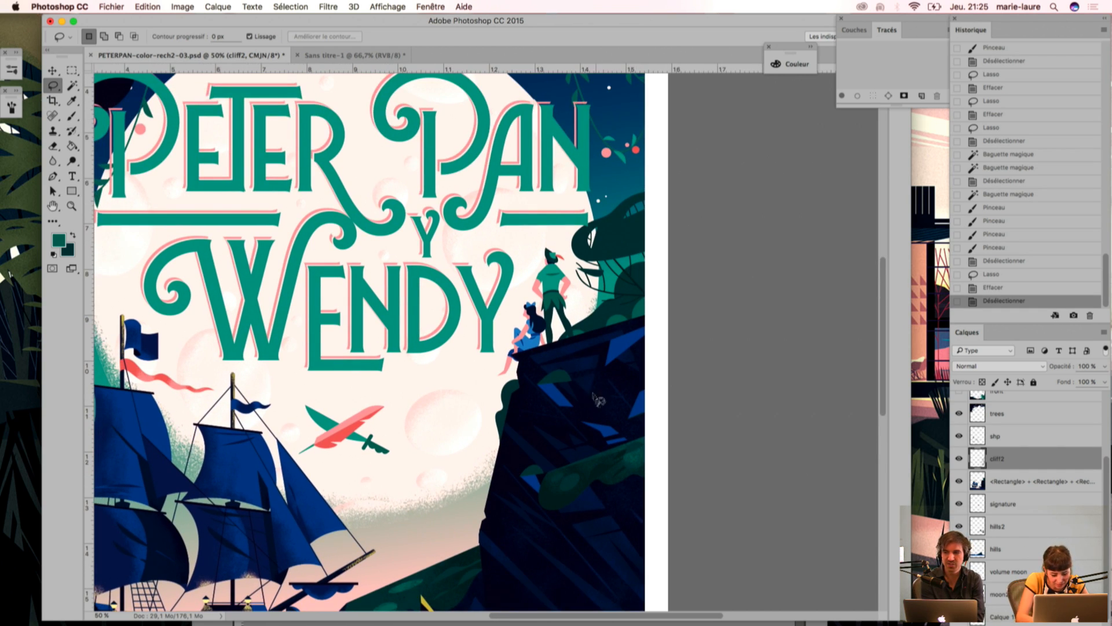
key(w)
click(611, 313)
key(super+s)
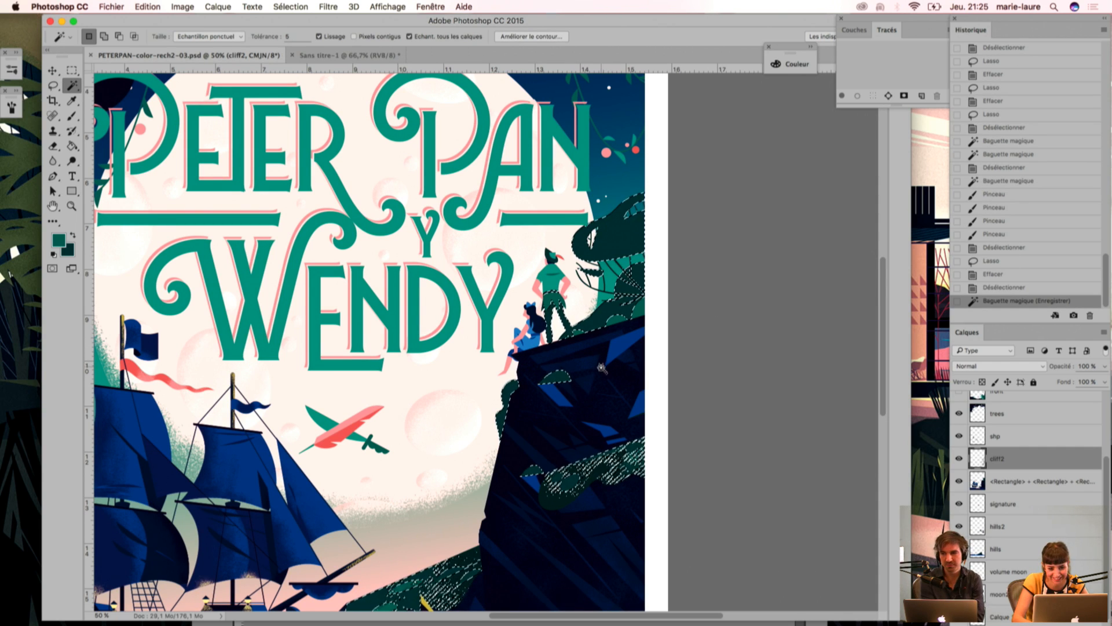
key(i)
click(534, 487)
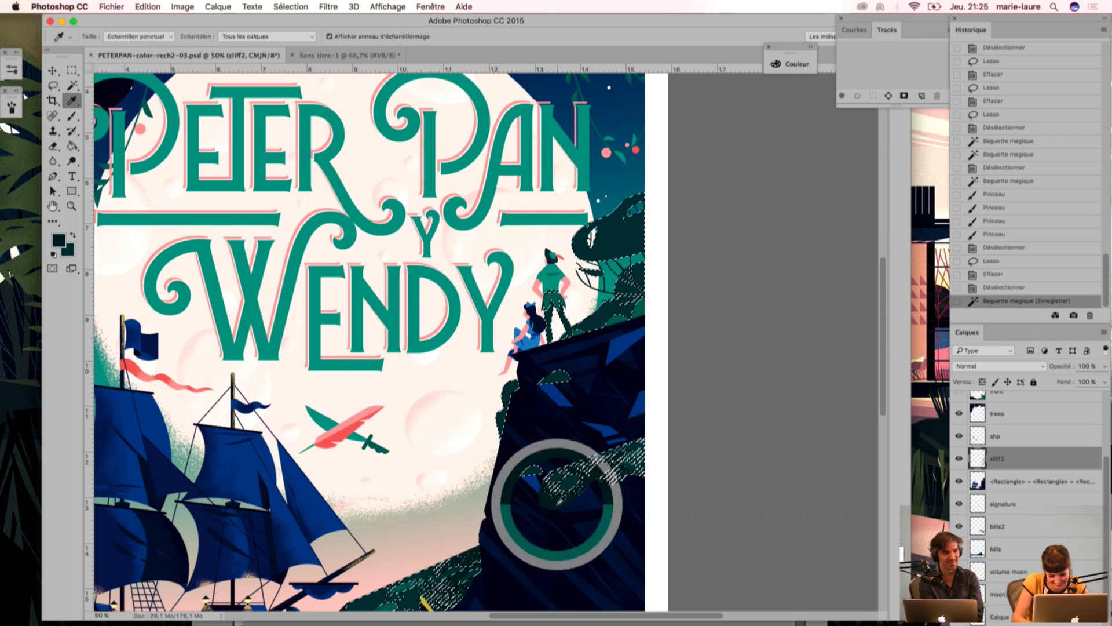
Step: Brush dark grain over the selected tree foliage and the bush above the cliff
key(b)
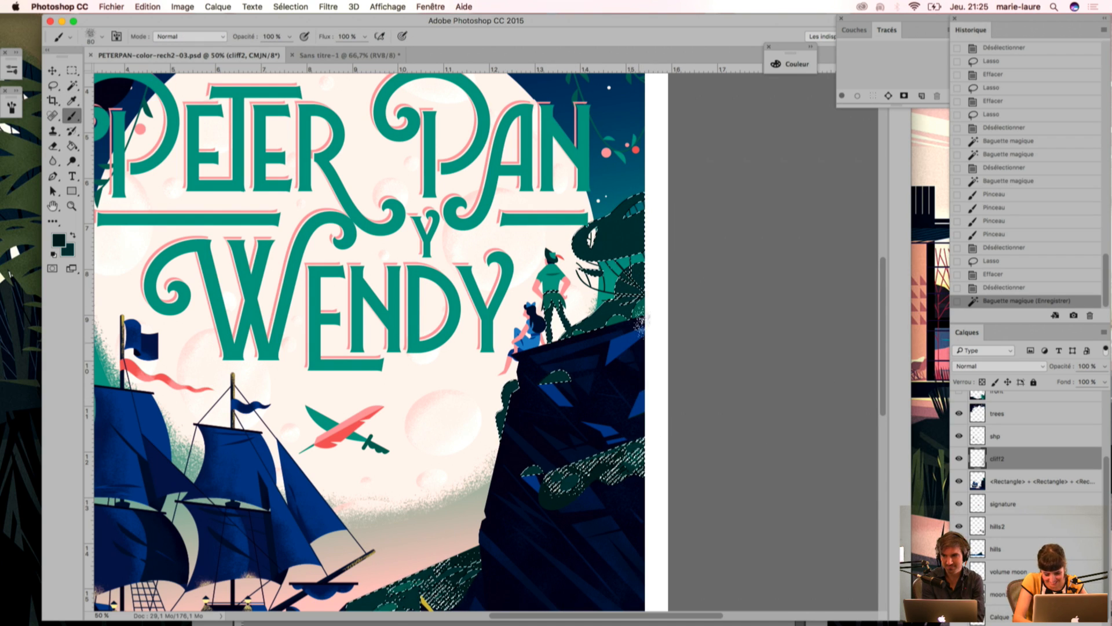
mouse_move(629, 325)
mouse_down()
mouse_move(600, 336)
mouse_move(634, 307)
mouse_up()
mouse_move(608, 310)
mouse_down()
mouse_move(637, 292)
mouse_move(641, 232)
mouse_up()
mouse_move(620, 252)
mouse_down()
mouse_move(649, 250)
mouse_move(628, 270)
mouse_up()
mouse_move(623, 275)
mouse_down()
mouse_move(646, 267)
mouse_move(643, 284)
mouse_up()
drag(614, 304, 640, 302)
drag(614, 319, 636, 313)
Step: Sample the yellow palette swatch and paint yellow grain along the moonlit edges of the tree foliage above the cliff
key(i)
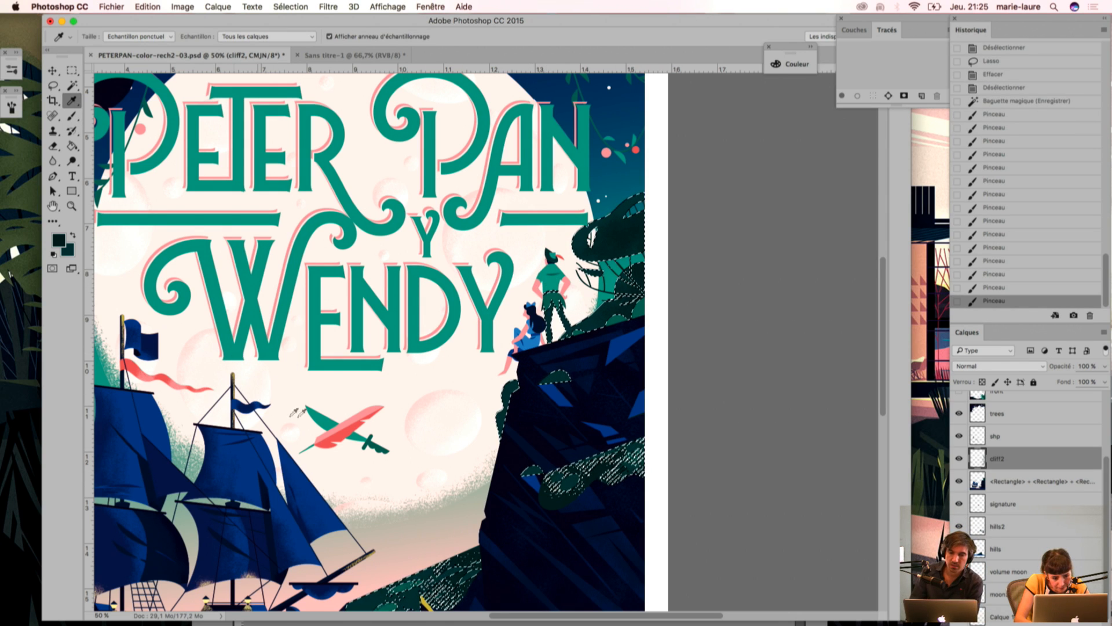
drag(397, 383, 448, 308)
click(489, 486)
key(b)
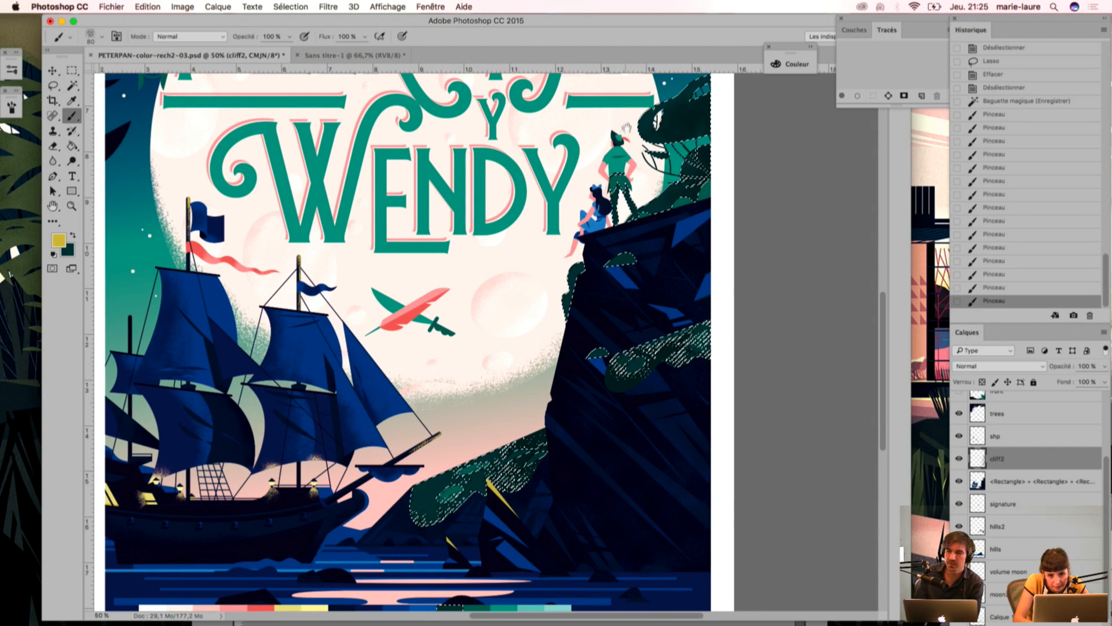
drag(630, 116, 601, 174)
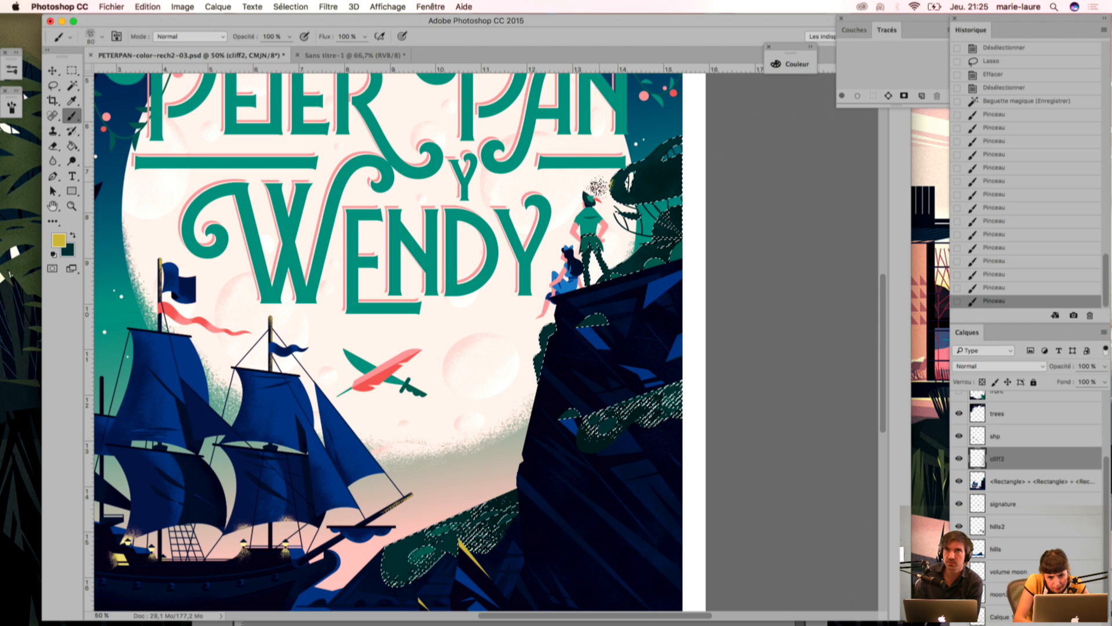
mouse_move(621, 153)
mouse_down()
mouse_move(604, 197)
mouse_move(618, 163)
mouse_up()
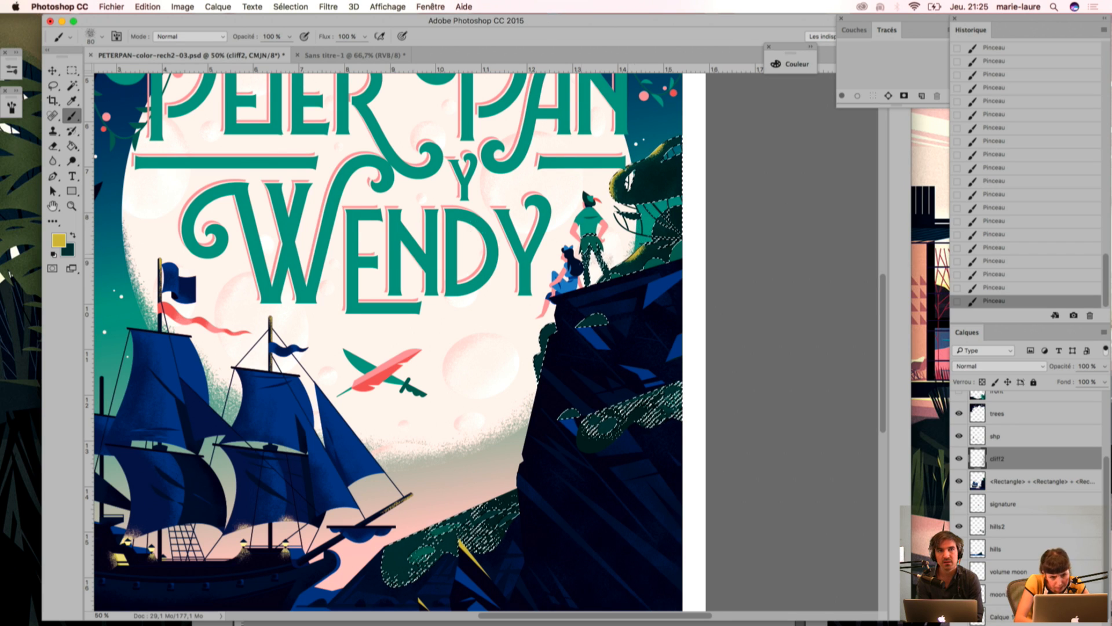
Step: Adjust the selection with the lasso, brush yellow grain on the foliage beside Peter Pan, and undo the last stroke
key(l)
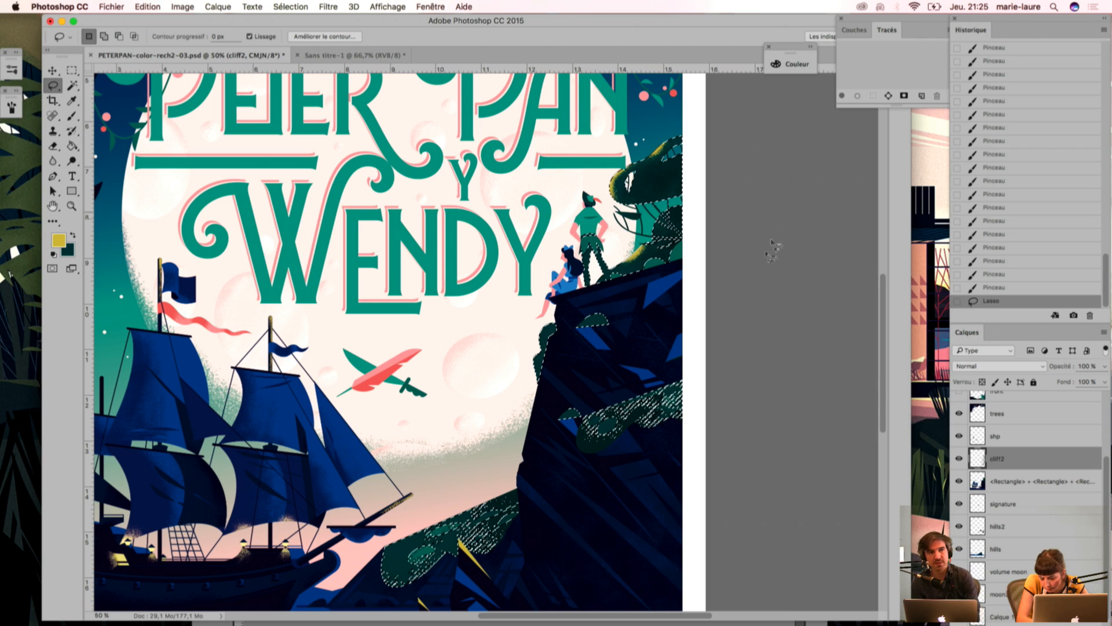
key(b)
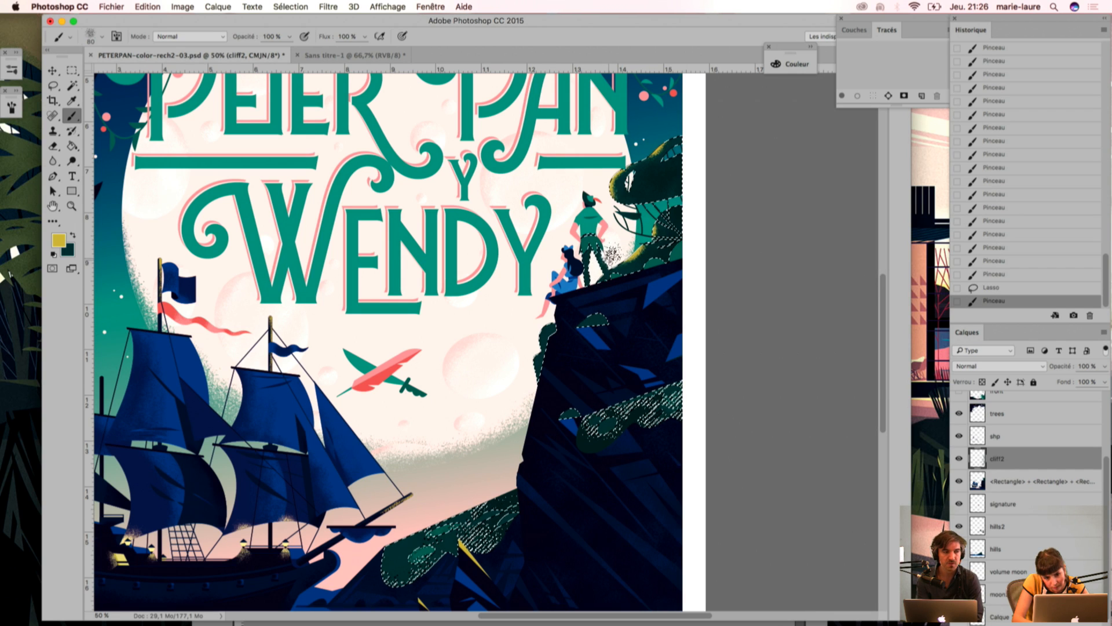
drag(665, 250, 675, 270)
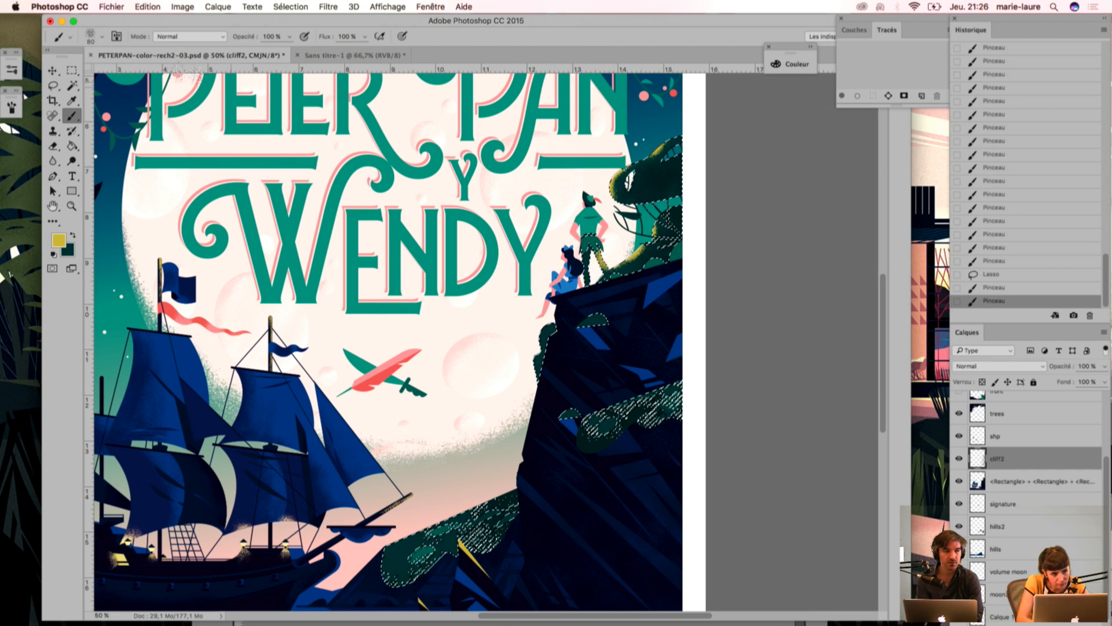
key(super+z)
Step: Subtract Peter Pan's trousers from the selection with the lasso and paint yellow grain on the foliage behind him
key(l)
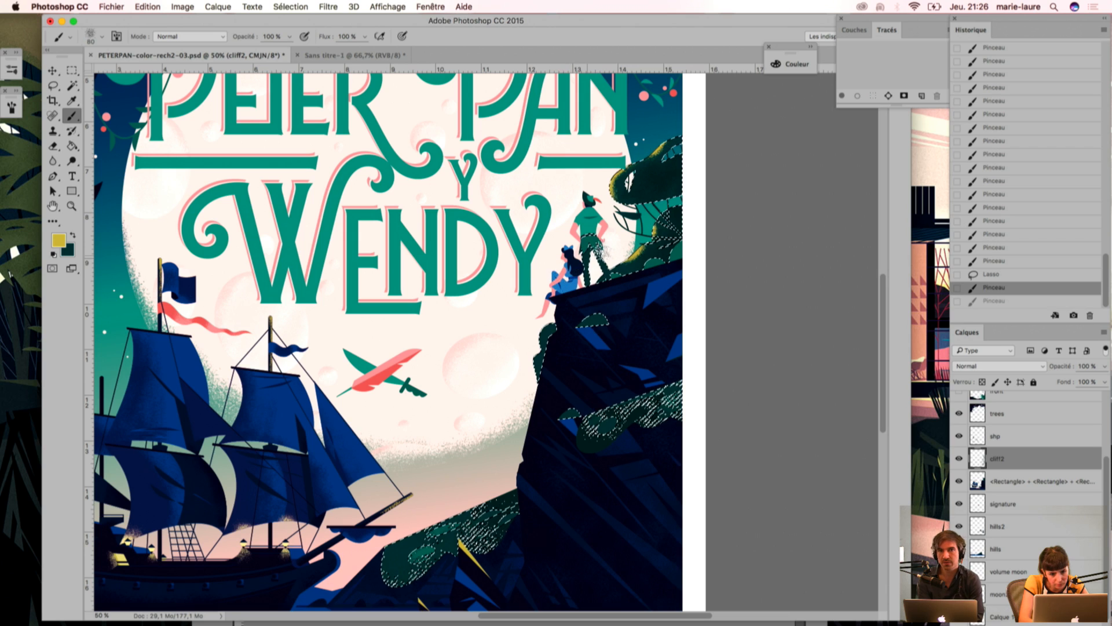
key(alt)
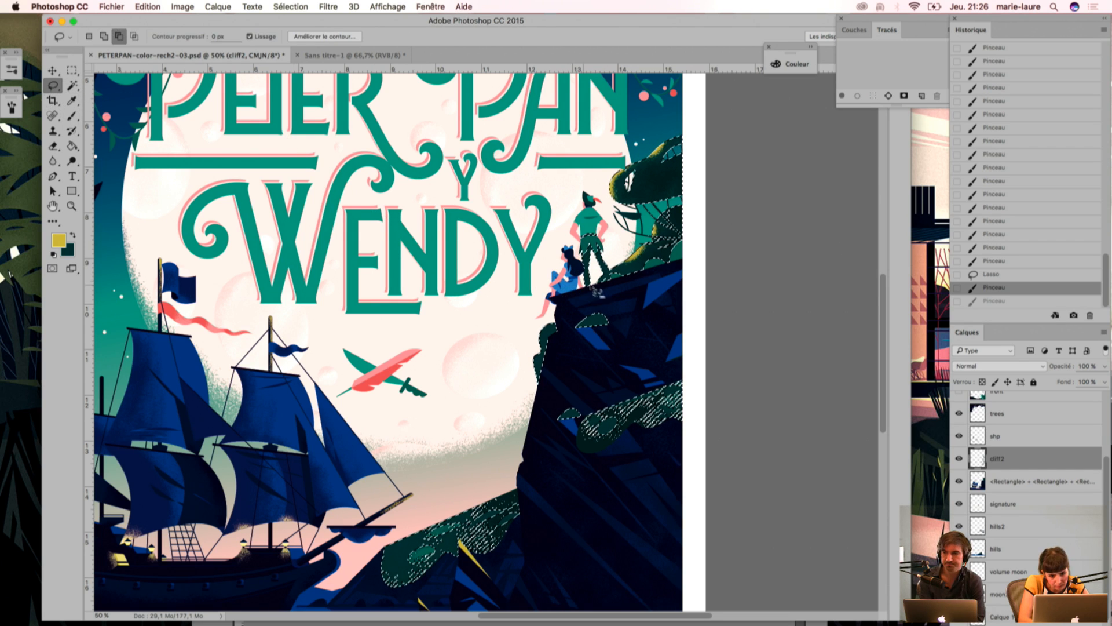
drag(591, 228, 586, 293)
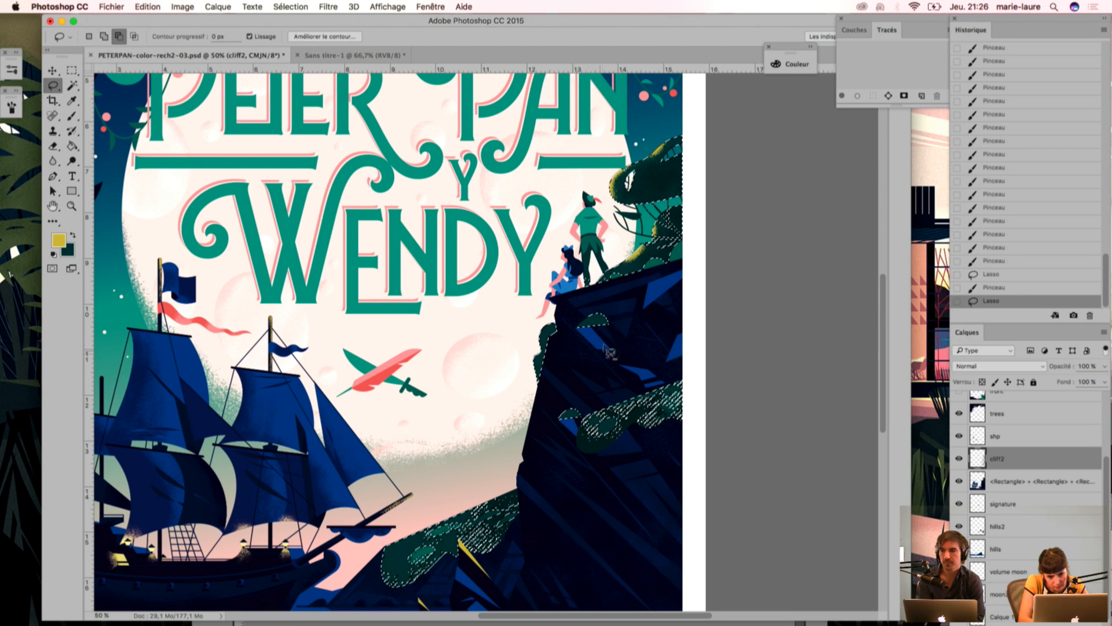
key(b)
mouse_move(618, 256)
mouse_down()
mouse_move(627, 254)
mouse_move(589, 277)
mouse_up()
Step: Hide layers typo and typo back, and select Peter Pan's green tunic with the magic wand so the title lettering is excluded
key(w)
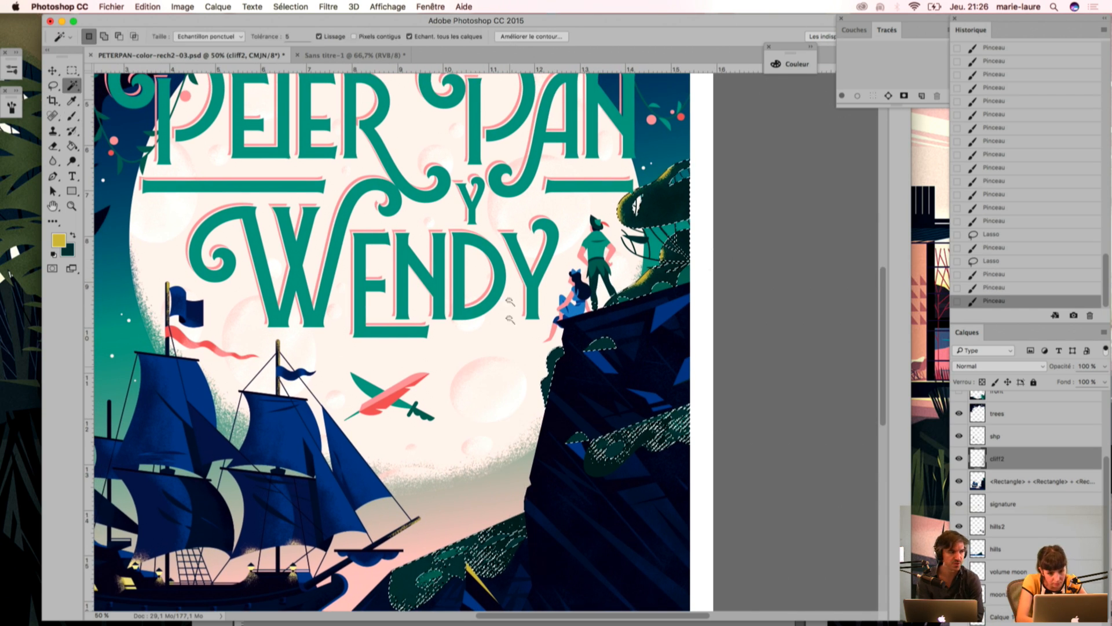
click(595, 252)
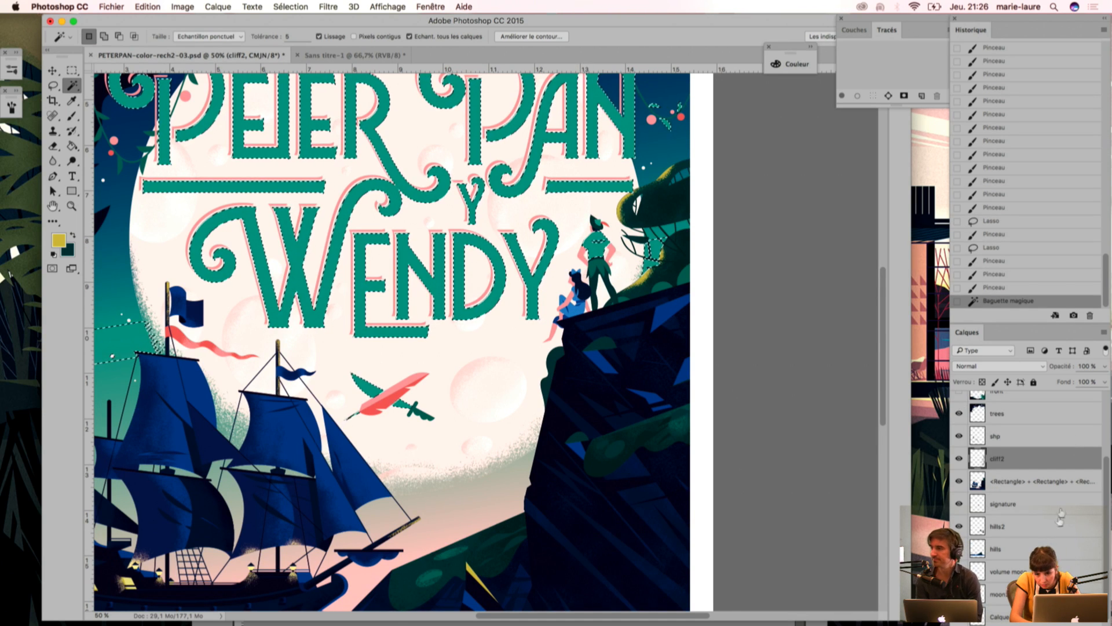
scroll(1108, 461, up, 5)
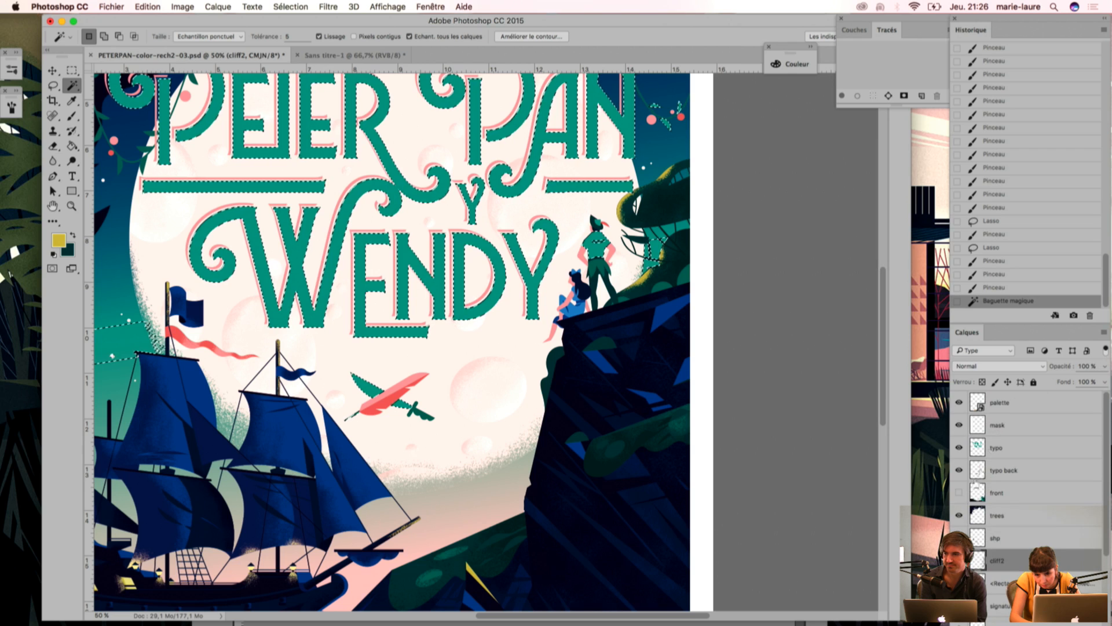
click(958, 448)
key(super+d)
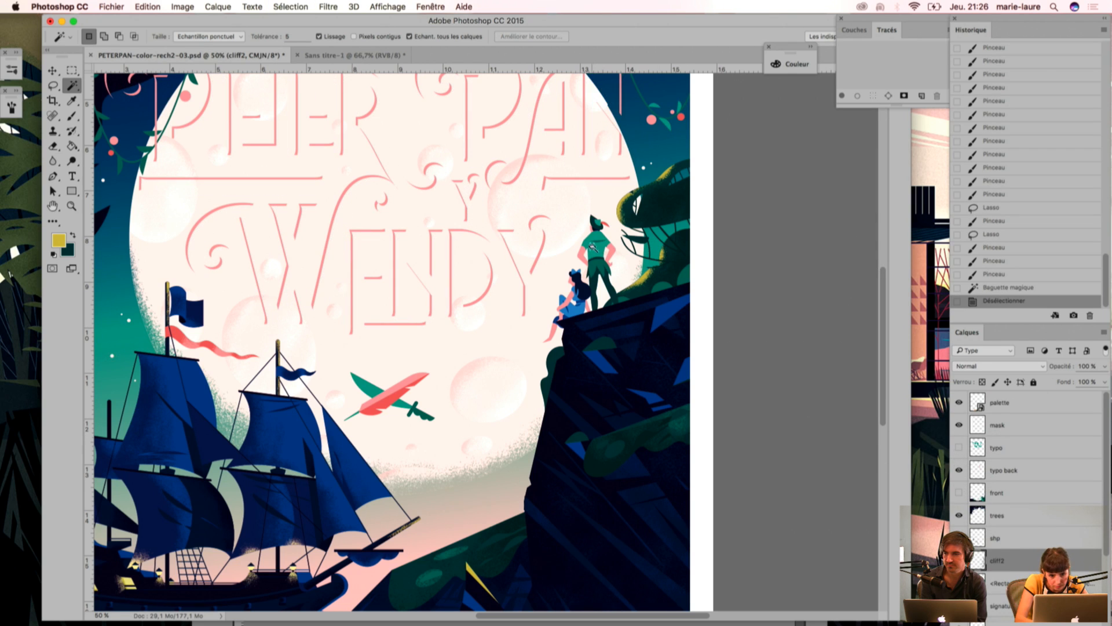
click(958, 470)
click(591, 247)
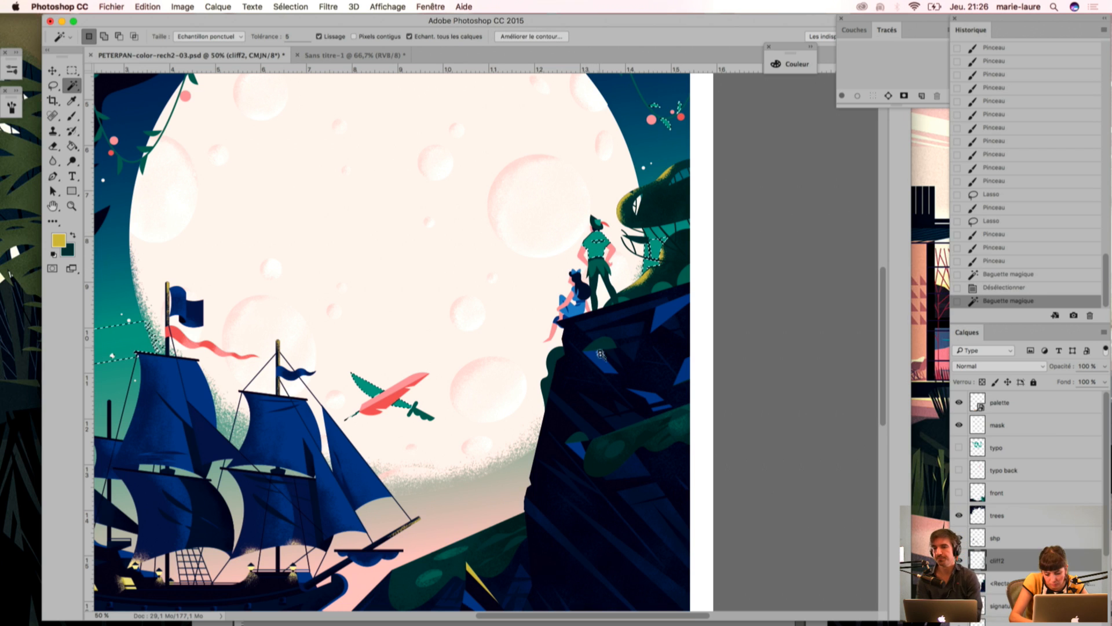
Step: Show layers typo and typo back again, and paint yellow grain on the moonlit shoulder of Peter Pan's tunic
key(super+plus)
key(super+plus)
drag(608, 153, 541, 281)
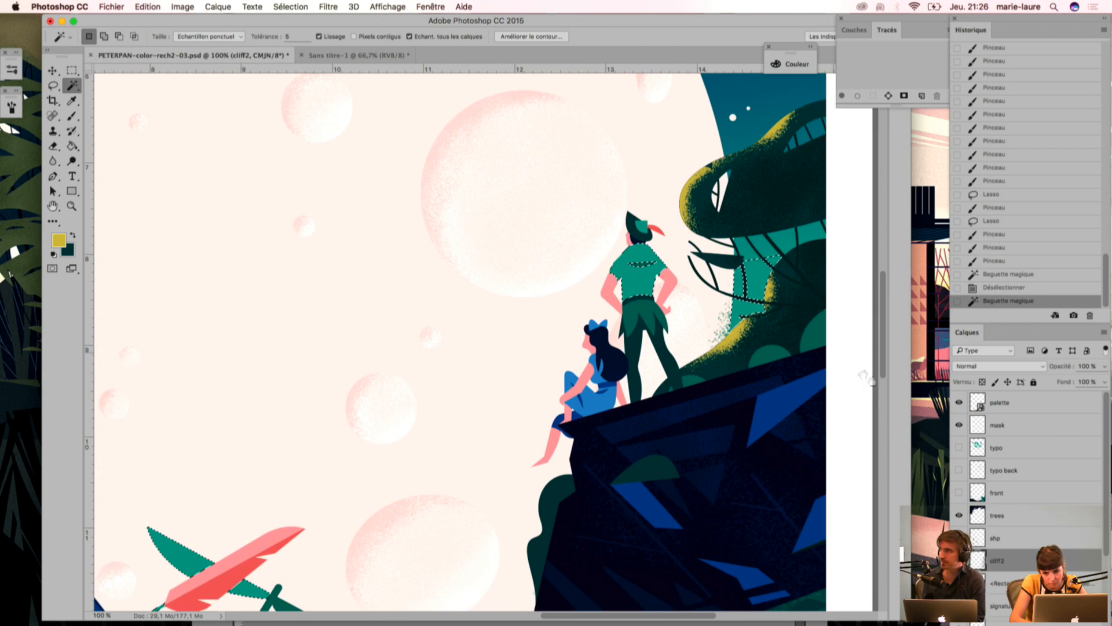
click(959, 447)
click(958, 470)
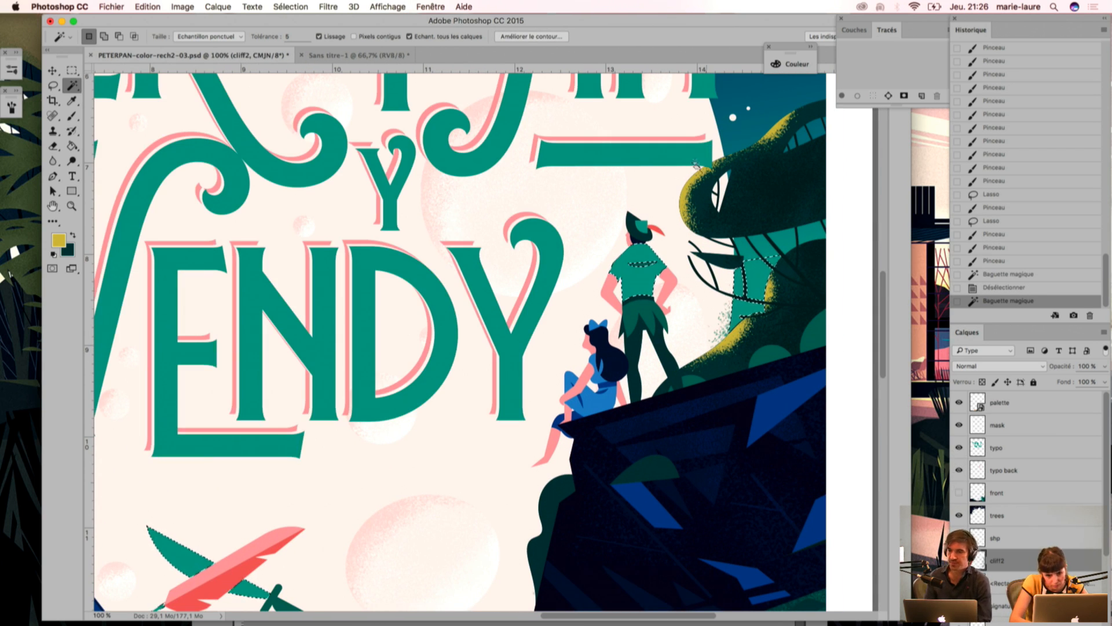
key(b)
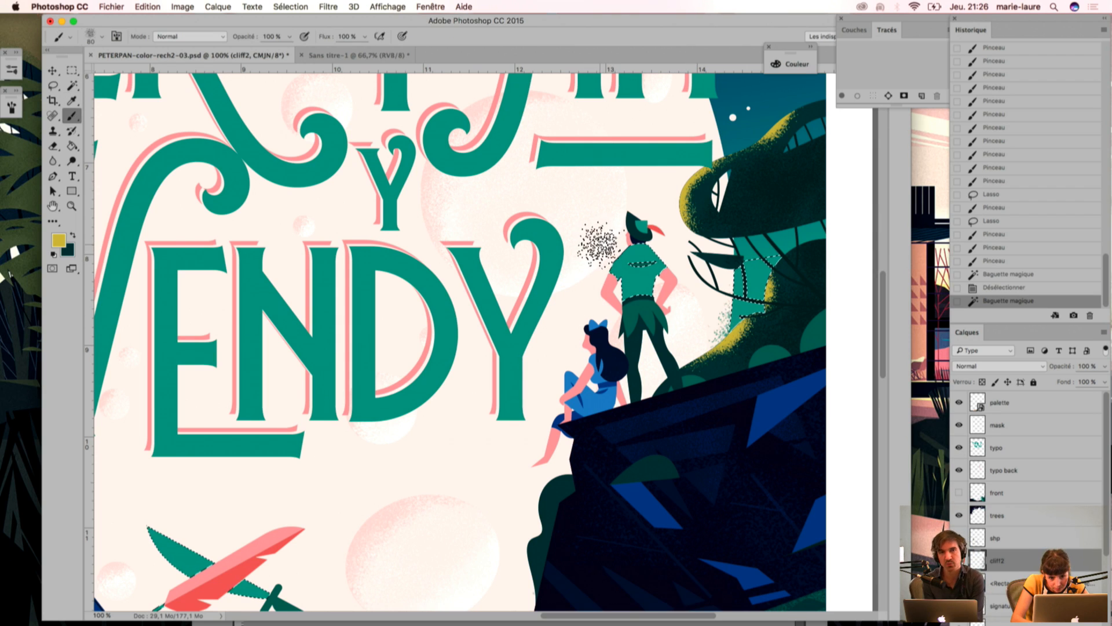
mouse_move(591, 254)
mouse_down()
mouse_move(602, 230)
mouse_move(586, 264)
mouse_move(600, 238)
mouse_move(587, 255)
mouse_up()
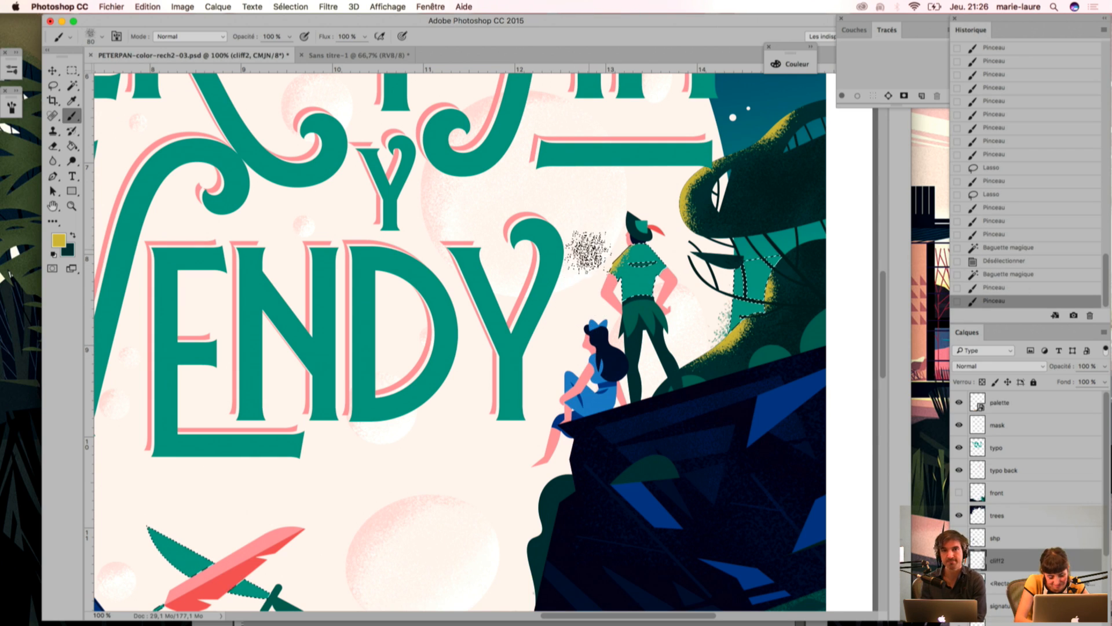
Step: Select the characters' pink skin with the magic wand and subtract the nearby lettering shadows from the selection with the lasso
key(w)
click(592, 335)
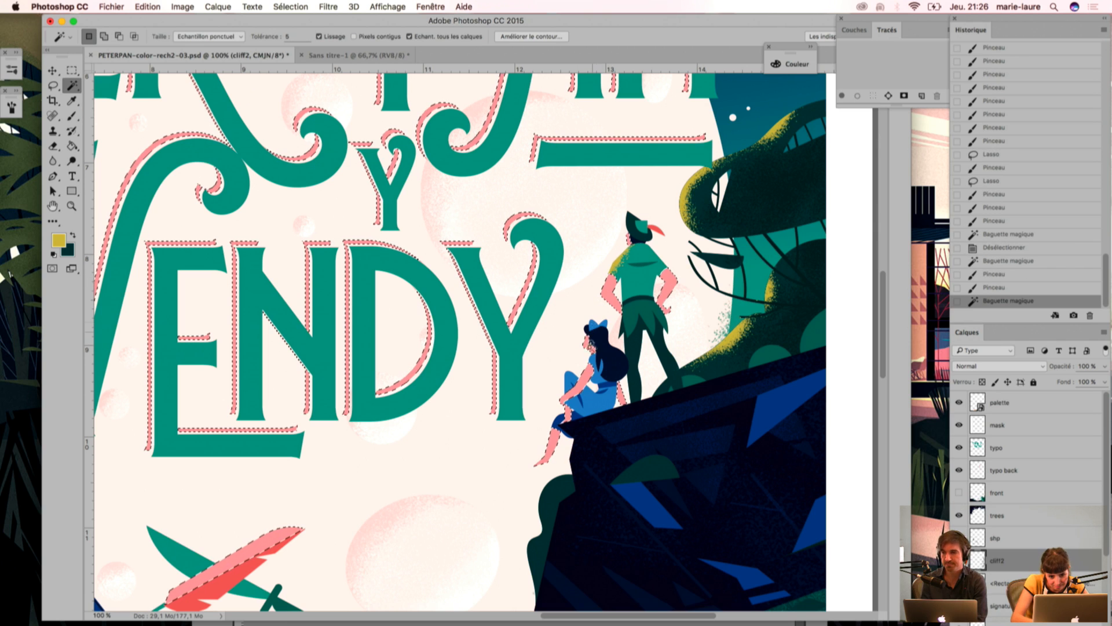
key(l)
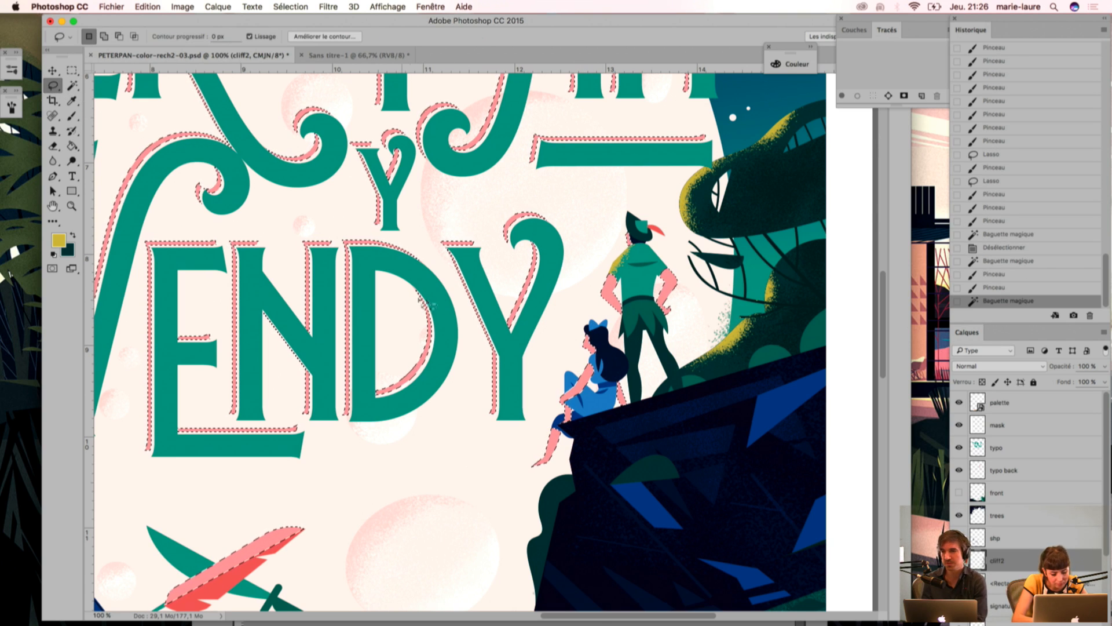
mouse_move(504, 462)
mouse_down()
mouse_move(548, 400)
mouse_move(449, 243)
mouse_move(538, 478)
mouse_up()
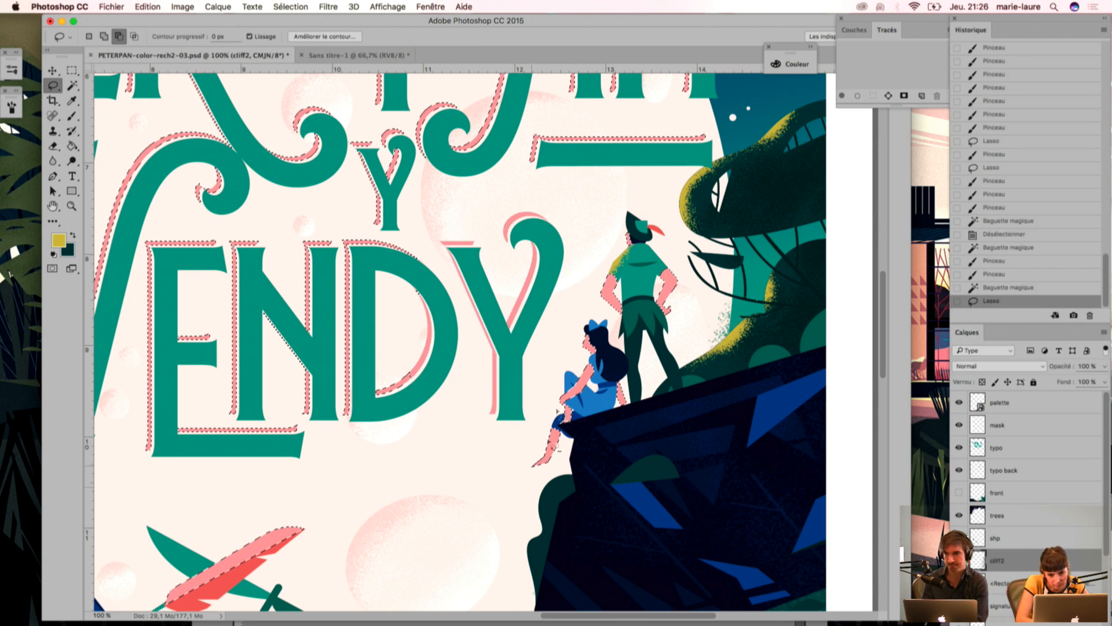
mouse_move(556, 219)
mouse_down()
mouse_move(689, 116)
mouse_move(557, 217)
mouse_up()
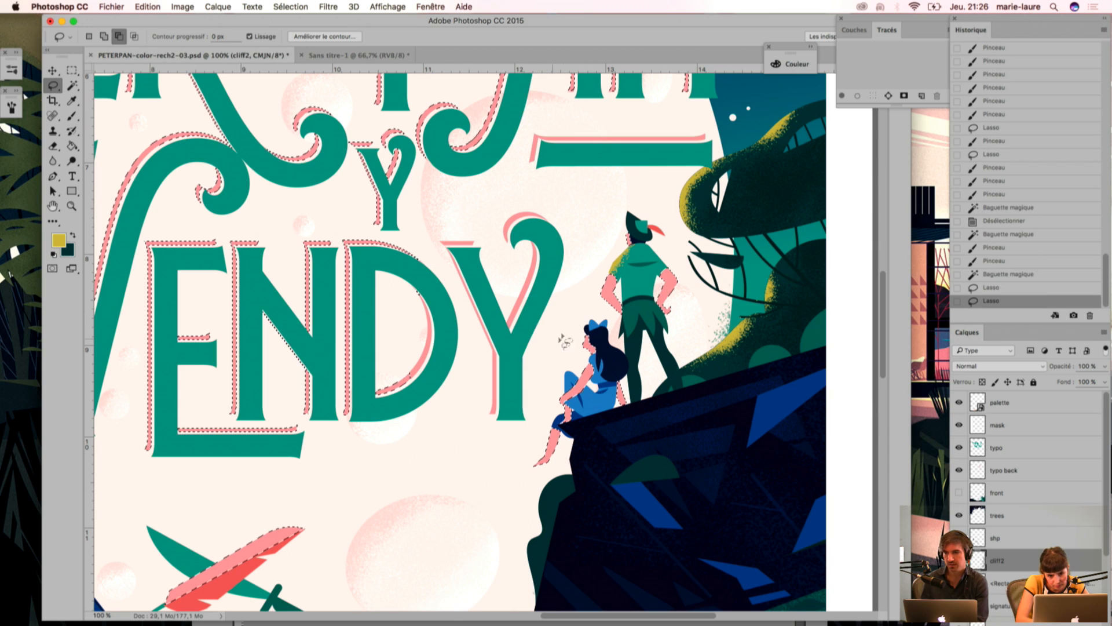
Step: Sample the coral red of the feather and brush grainy shading onto Peter Pan's arms
key(i)
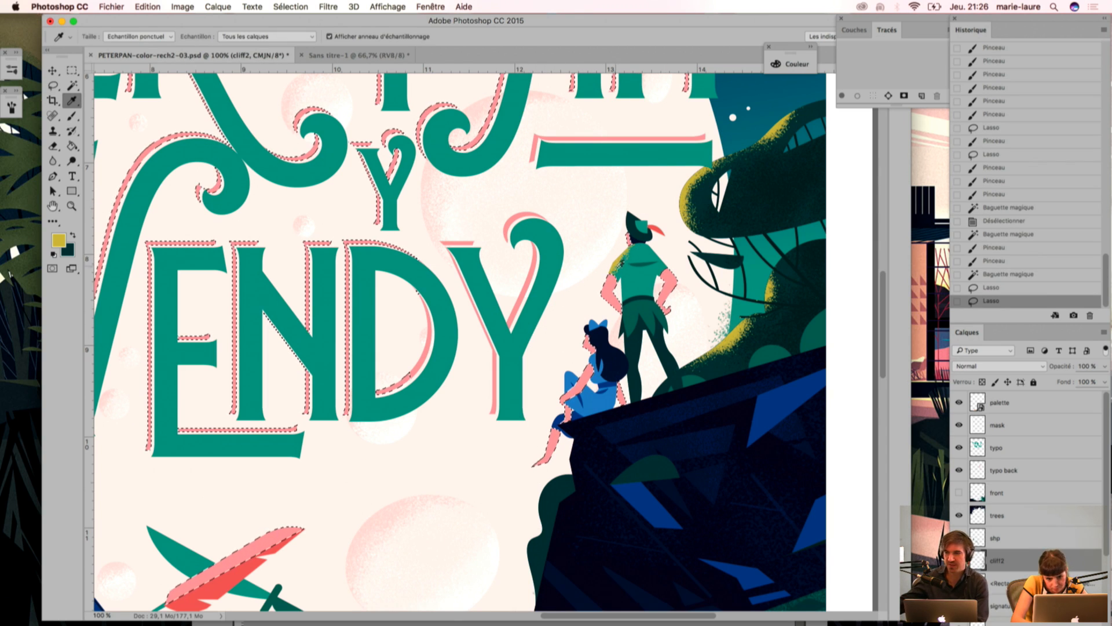
click(244, 570)
key(b)
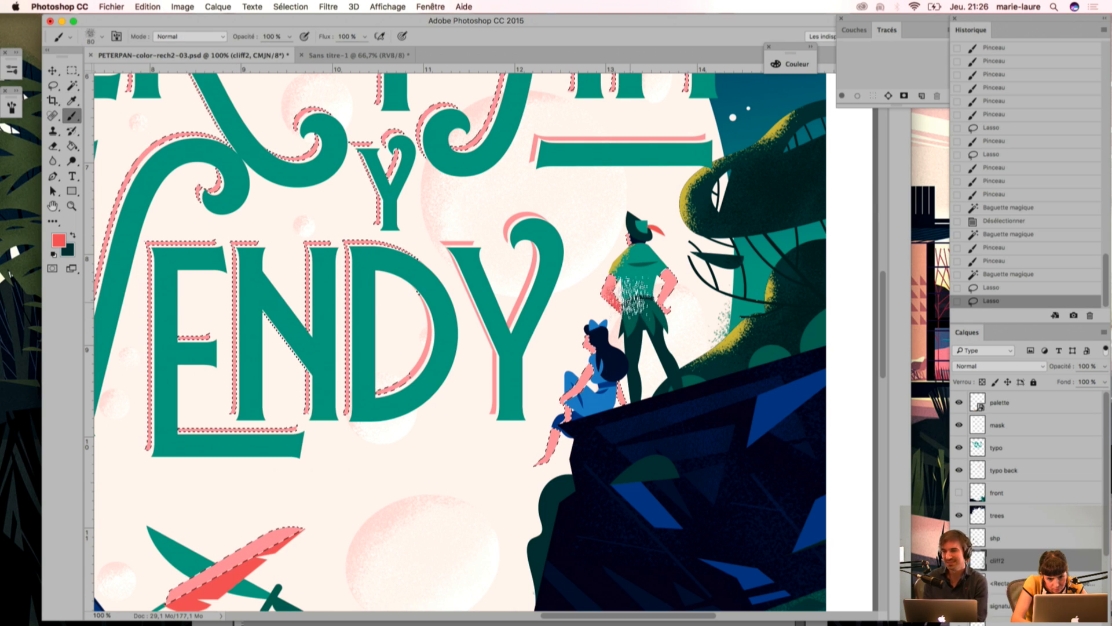
drag(639, 319, 641, 297)
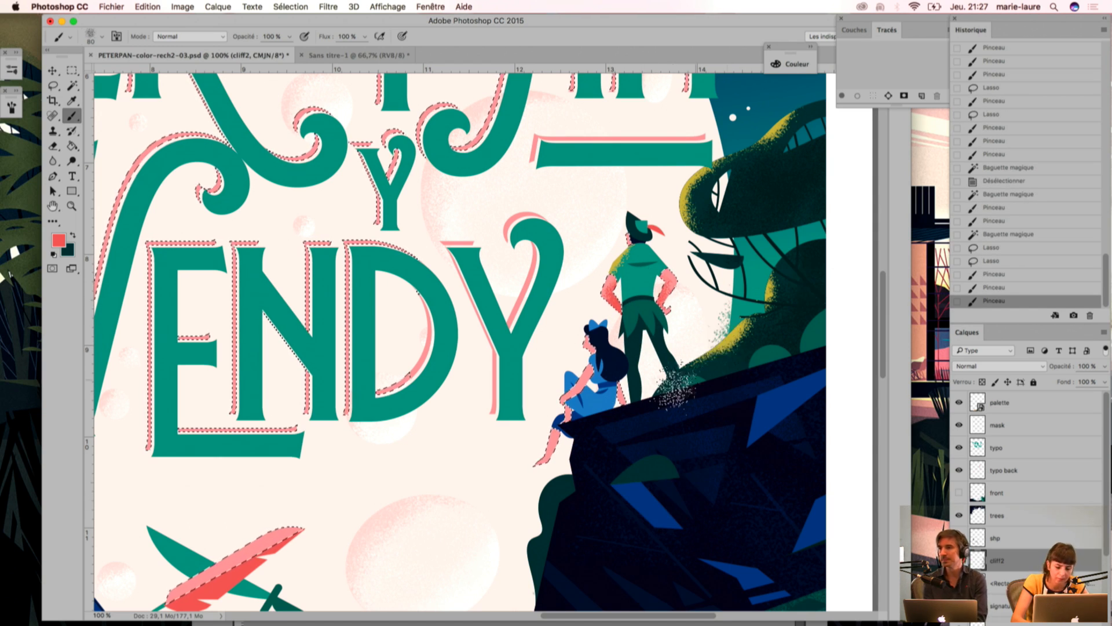
key(i)
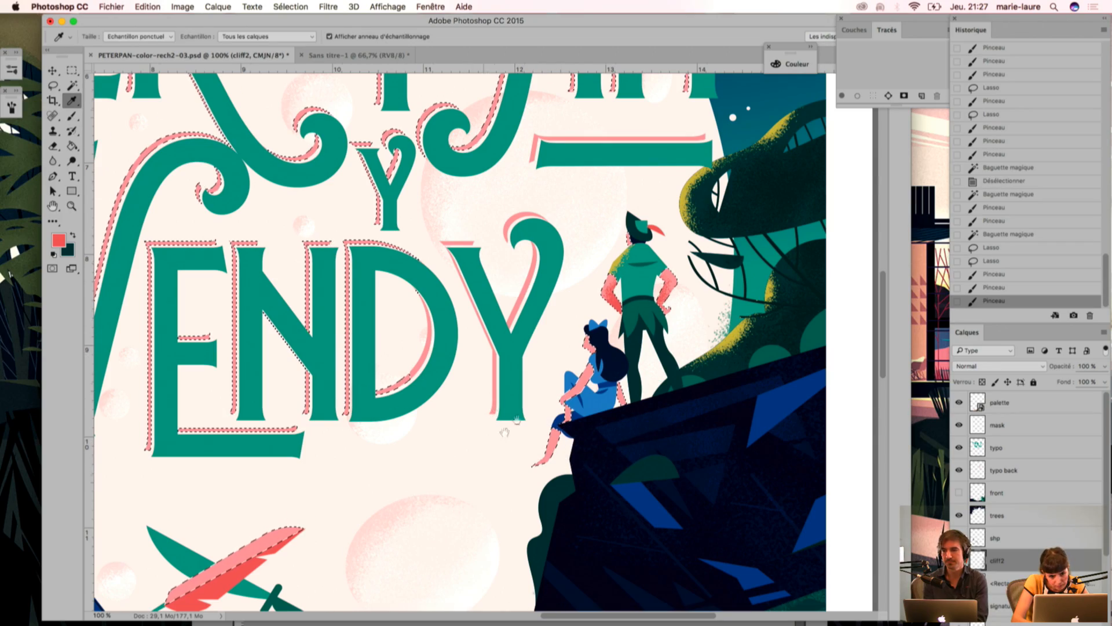
drag(490, 446, 577, 497)
drag(438, 90, 462, 87)
drag(478, 452, 483, 414)
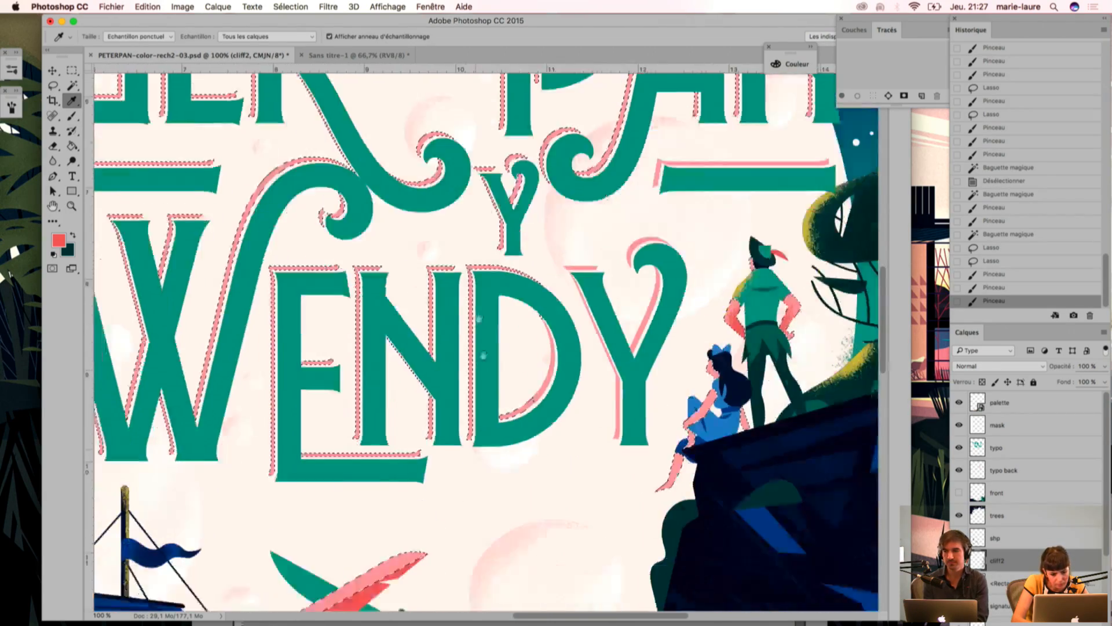
scroll(483, 415, down, 15)
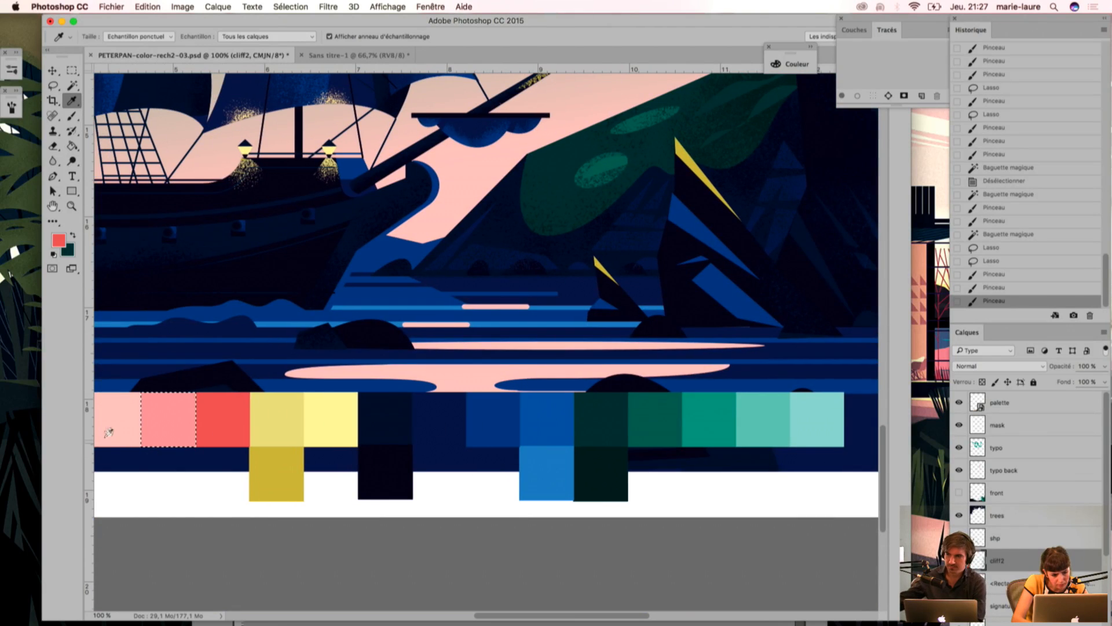
drag(314, 449, 482, 466)
click(224, 434)
scroll(577, 365, up, 15)
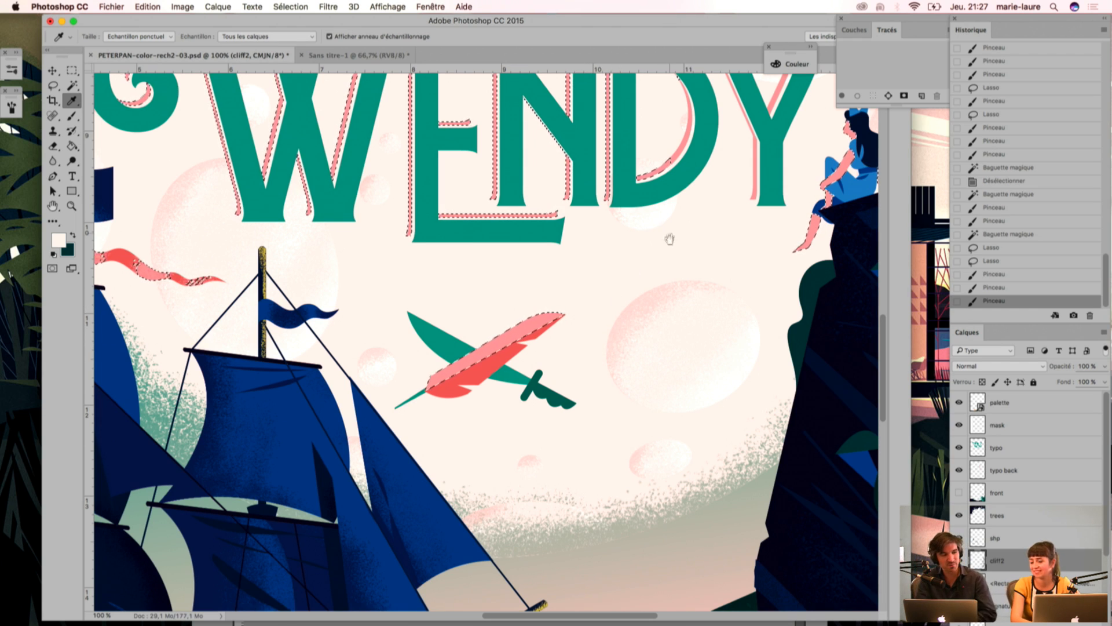
scroll(666, 226, up, 5)
scroll(666, 226, right, 5)
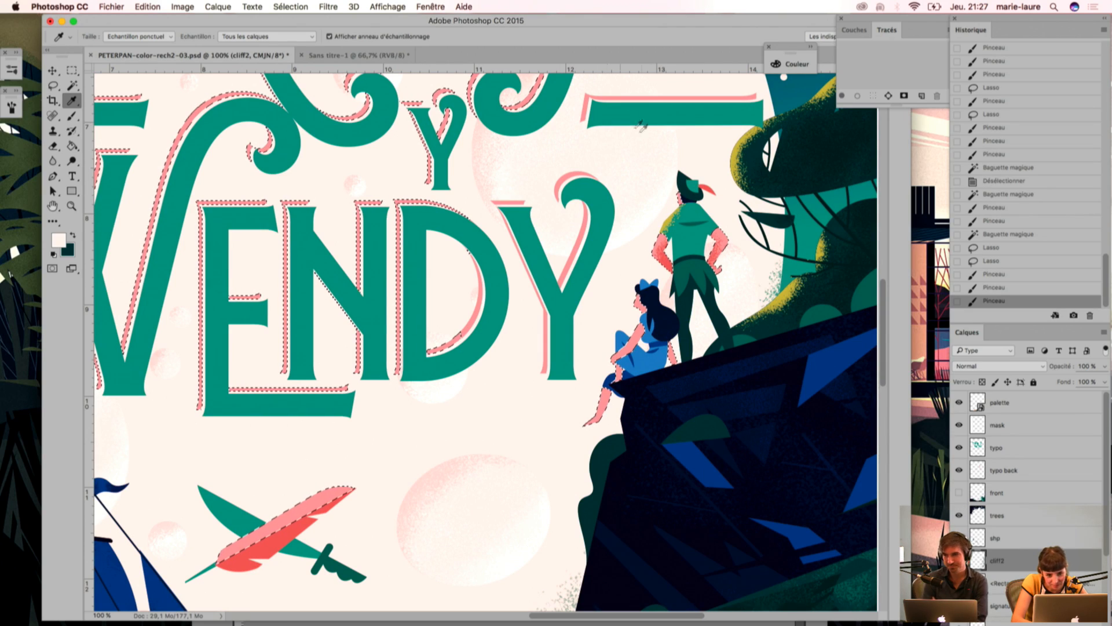
Step: Sample the pale yellow from the palette and brush grainy highlights onto Peter Pan's moonlit arm and Wendy's skin
scroll(357, 450, down, 10)
scroll(357, 451, left, 5)
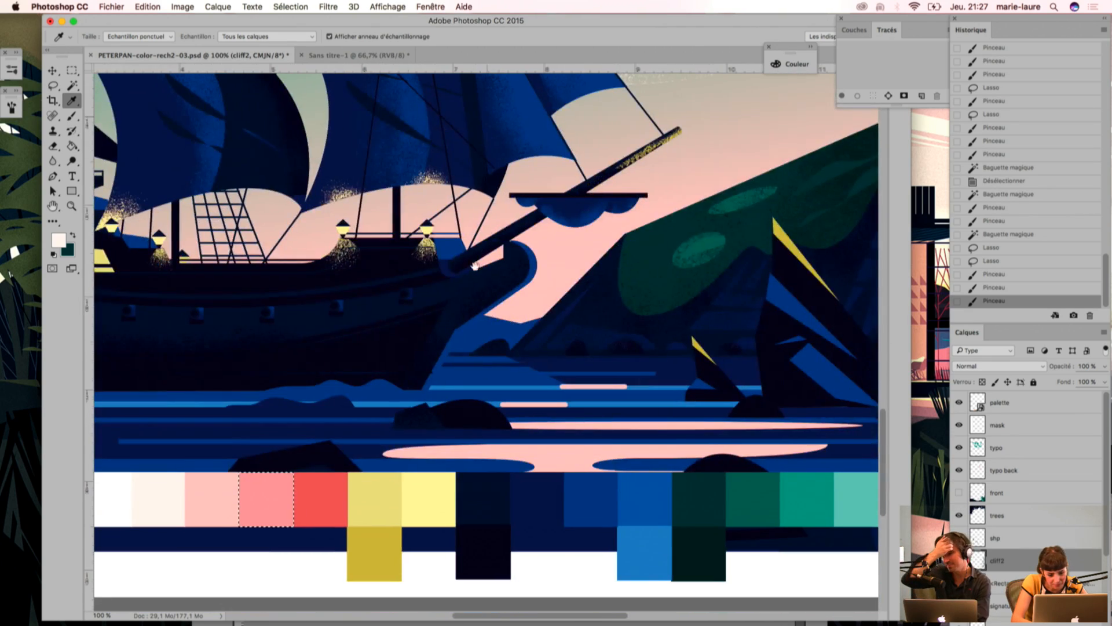
drag(648, 176, 582, 295)
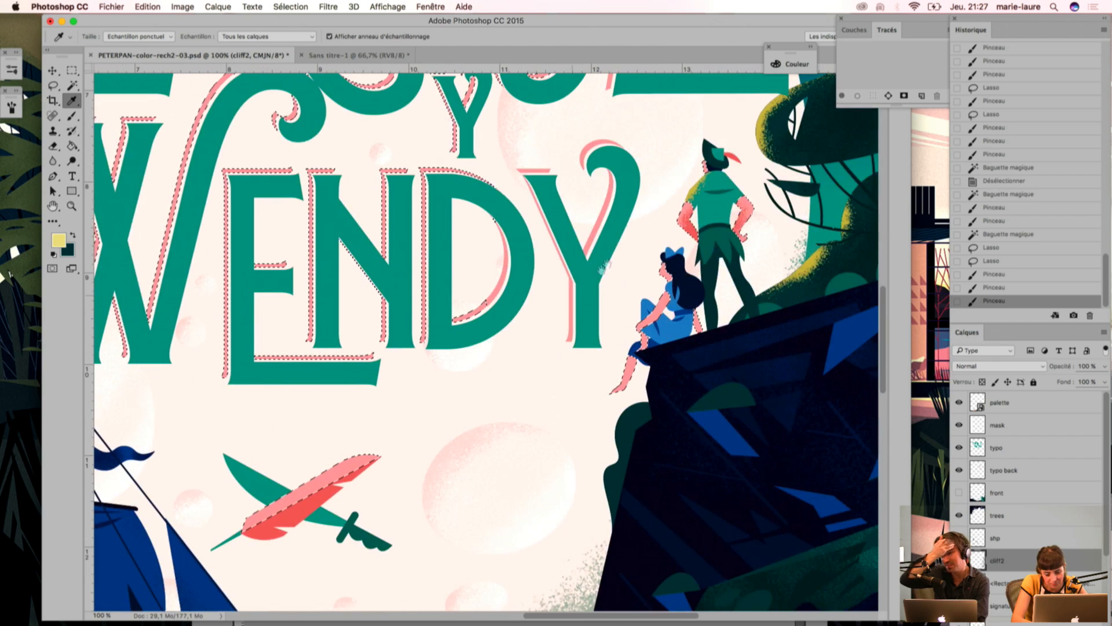
key(b)
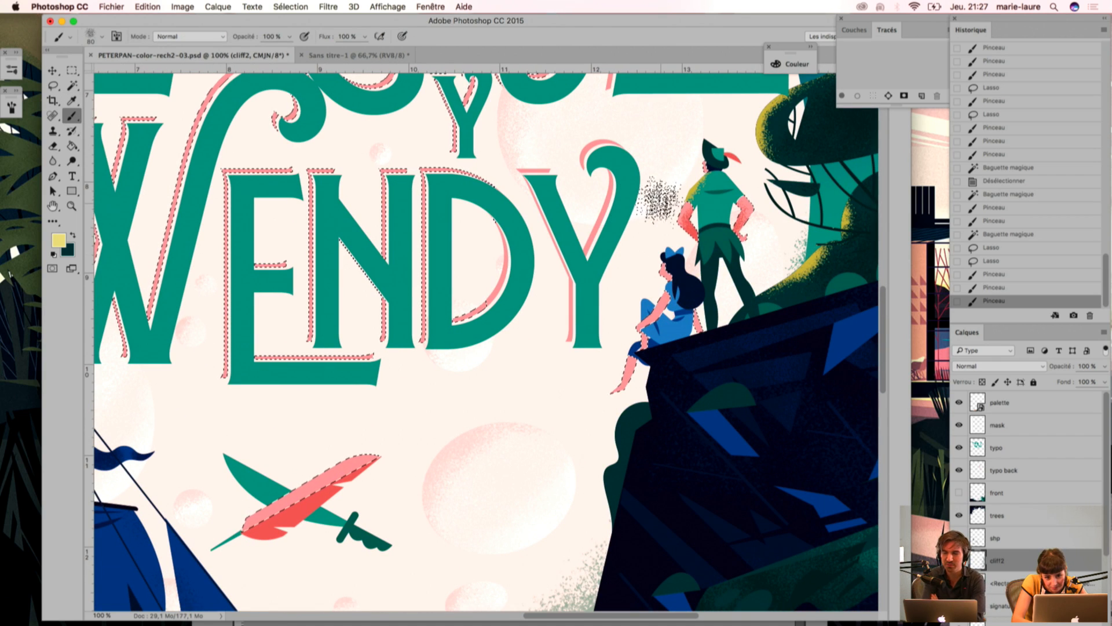
mouse_move(658, 201)
mouse_down()
mouse_move(629, 246)
mouse_move(671, 199)
mouse_move(622, 267)
mouse_move(657, 190)
mouse_move(634, 241)
mouse_up()
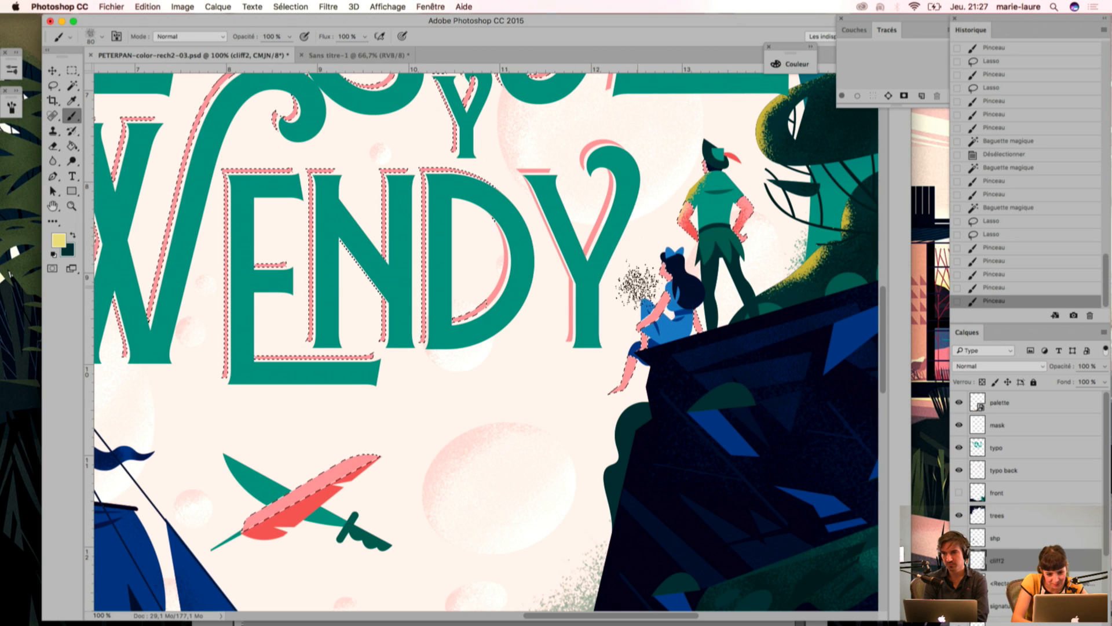
drag(640, 290, 614, 328)
drag(632, 288, 667, 316)
Step: Sample the coral red again and brush grainy shading onto Wendy's arms and legs
key(i)
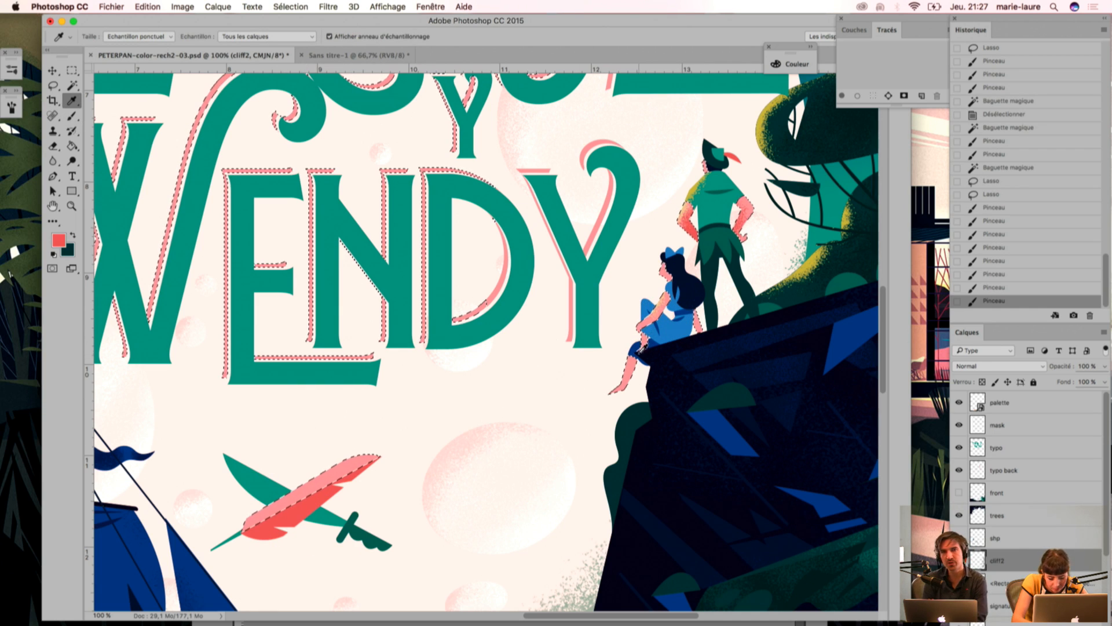
key(b)
mouse_move(660, 333)
mouse_down()
mouse_move(670, 355)
mouse_move(684, 347)
mouse_move(678, 338)
mouse_move(662, 364)
mouse_move(650, 343)
mouse_move(679, 310)
mouse_move(657, 349)
mouse_move(676, 303)
mouse_move(662, 355)
mouse_move(682, 303)
mouse_move(667, 351)
mouse_up()
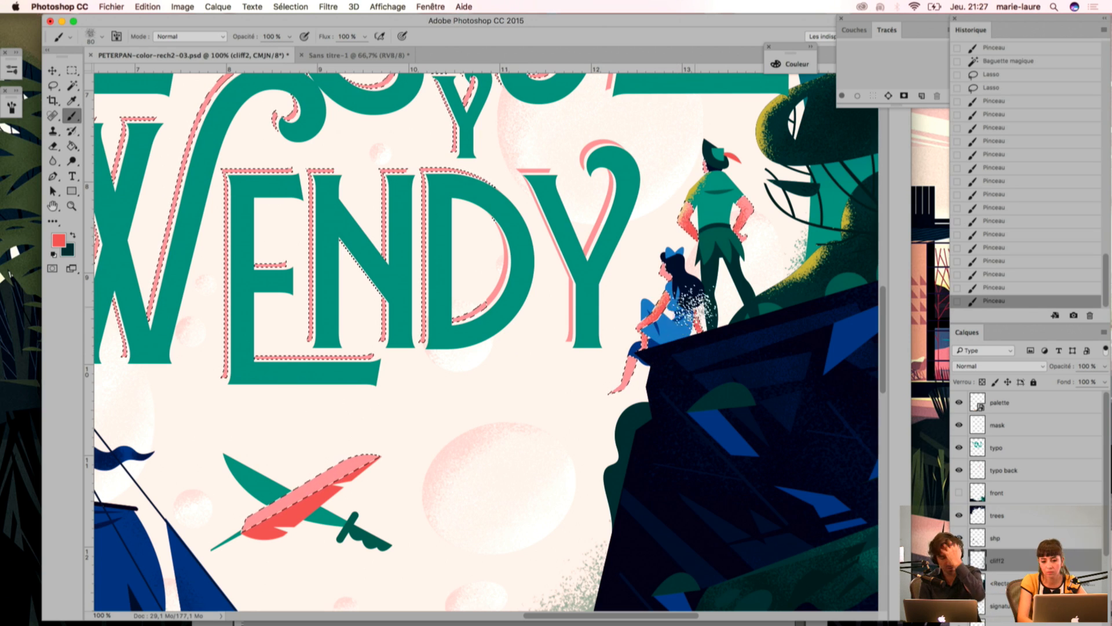
drag(686, 306, 666, 356)
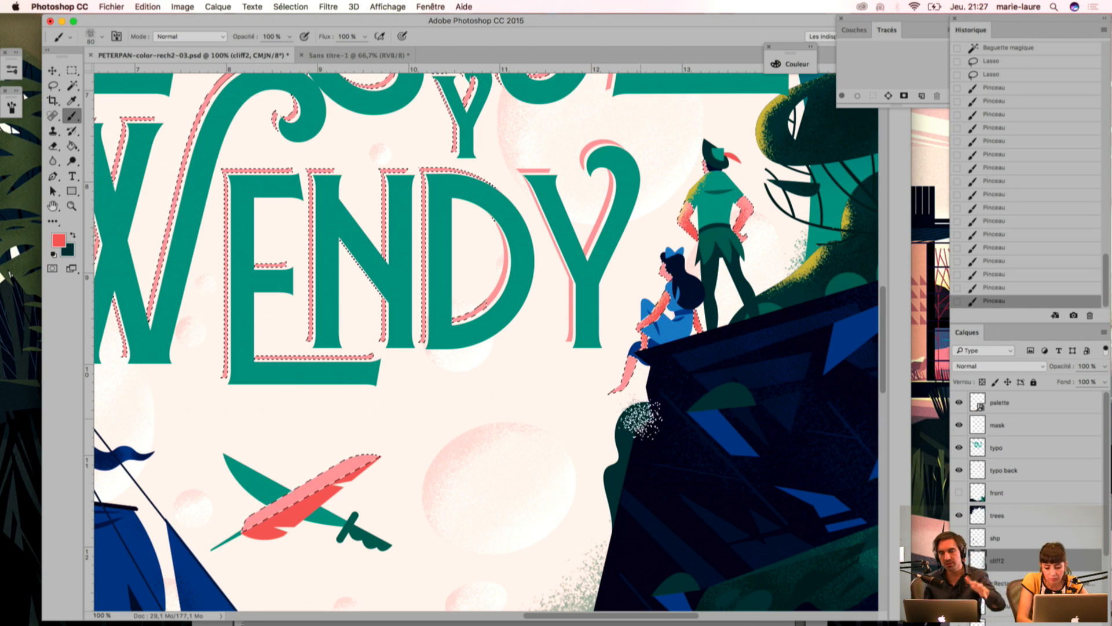
Step: Resample the pale yellow from the palette and brush grain onto Wendy's face and arm
key(i)
scroll(557, 331, down, 6)
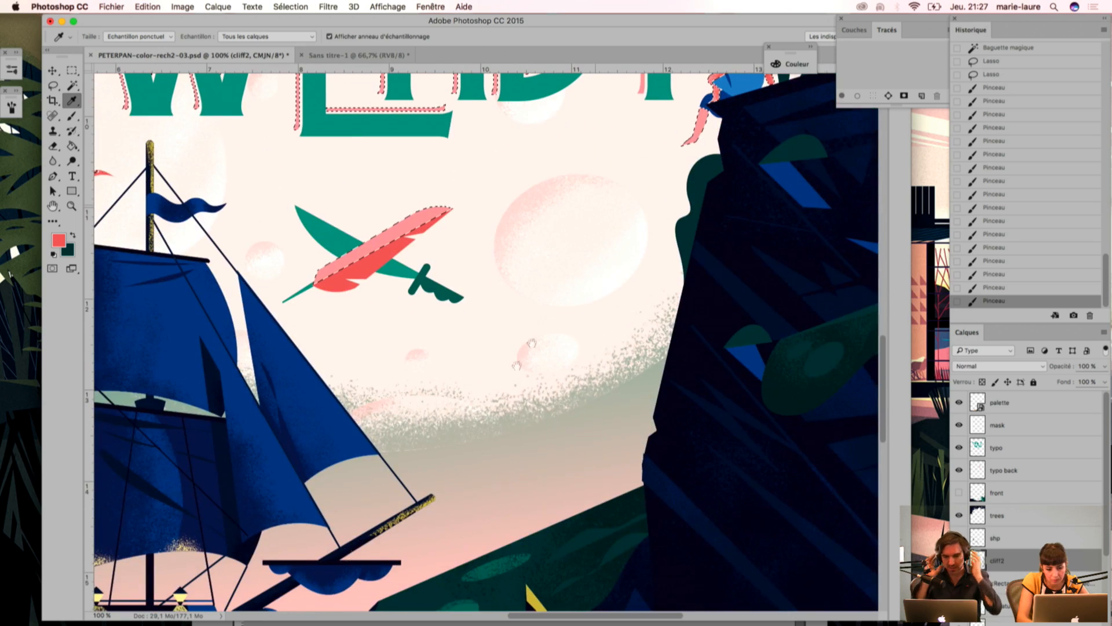
scroll(467, 301, down, 10)
click(270, 570)
drag(677, 199, 607, 421)
mouse_move(645, 166)
mouse_down()
mouse_move(608, 418)
mouse_move(613, 474)
mouse_up()
key(b)
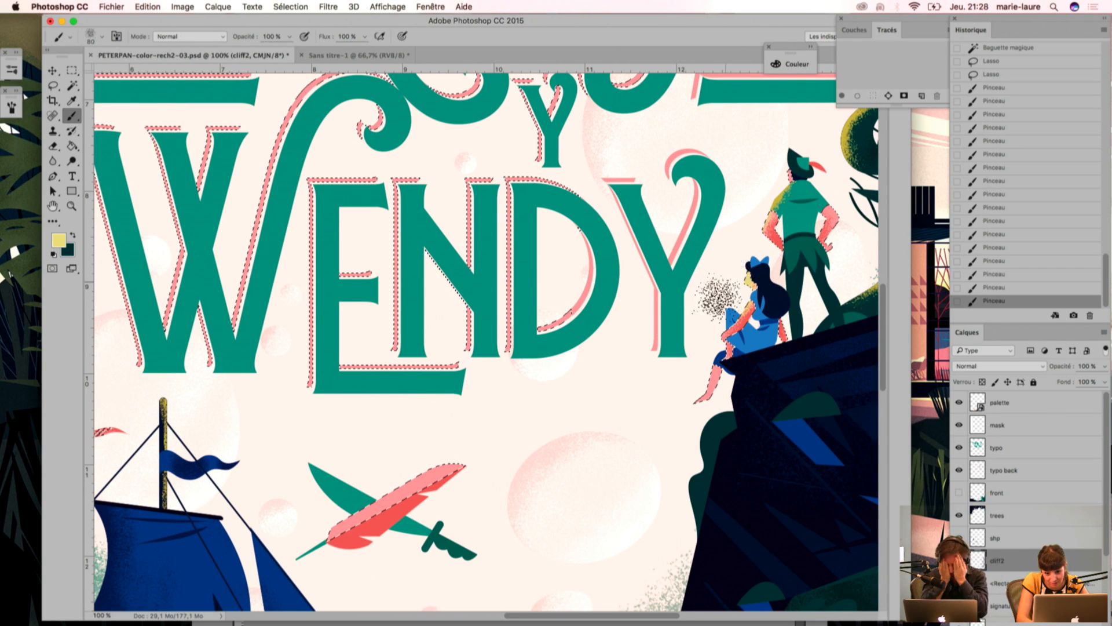
drag(728, 278, 716, 303)
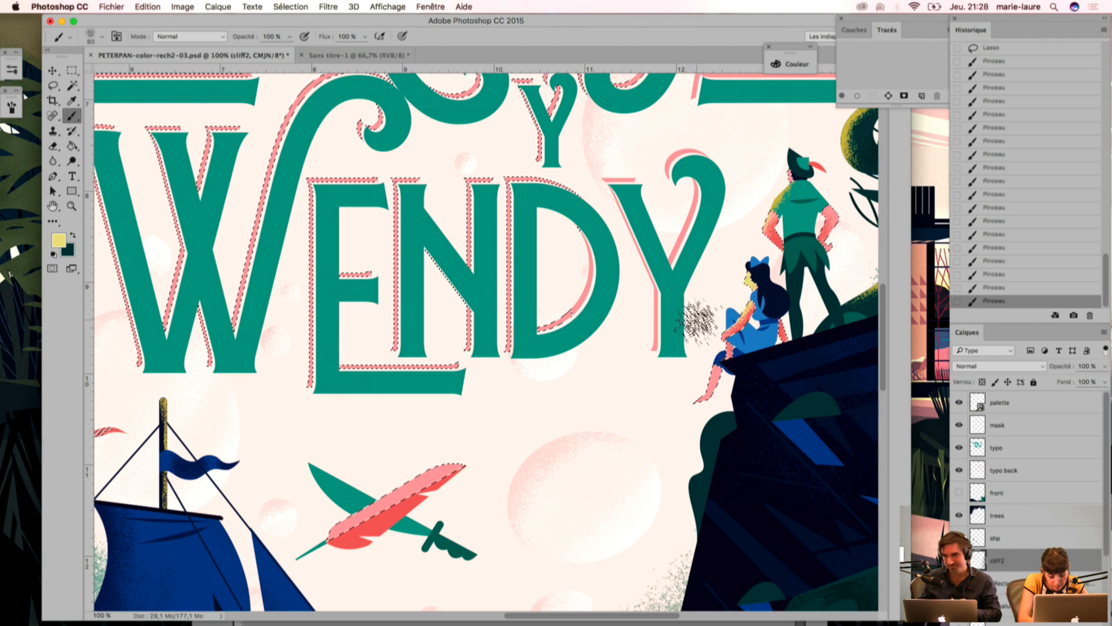
Step: Erase the excess yellow grain from Wendy's face with the grainy eraser, check the whole cover and clear the selection
key(e)
drag(722, 290, 750, 279)
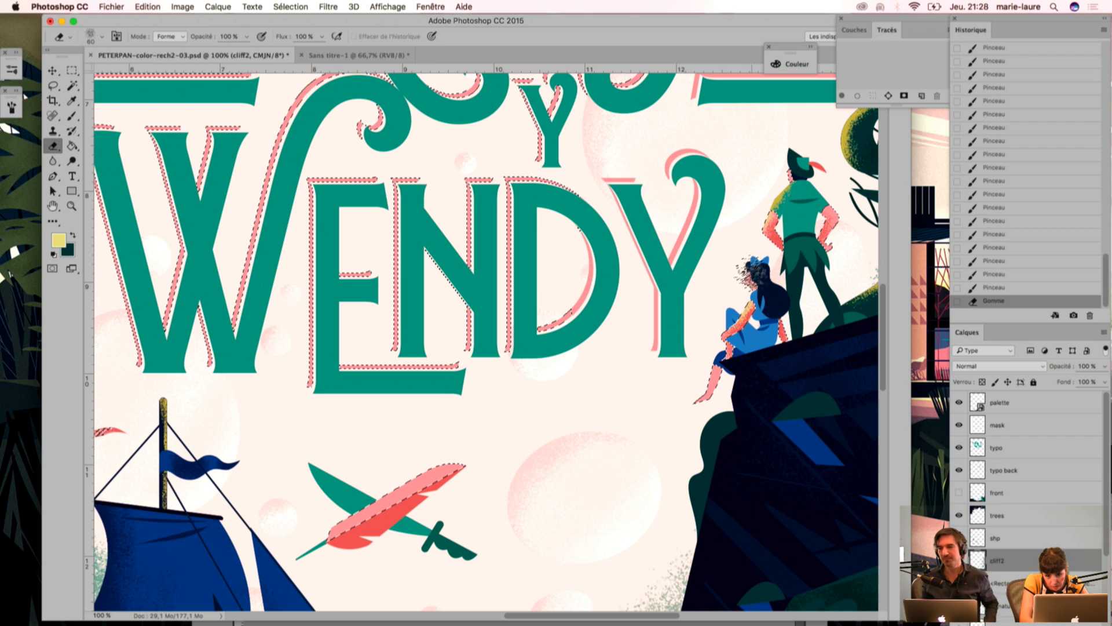
key(super+minus)
key(super+minus)
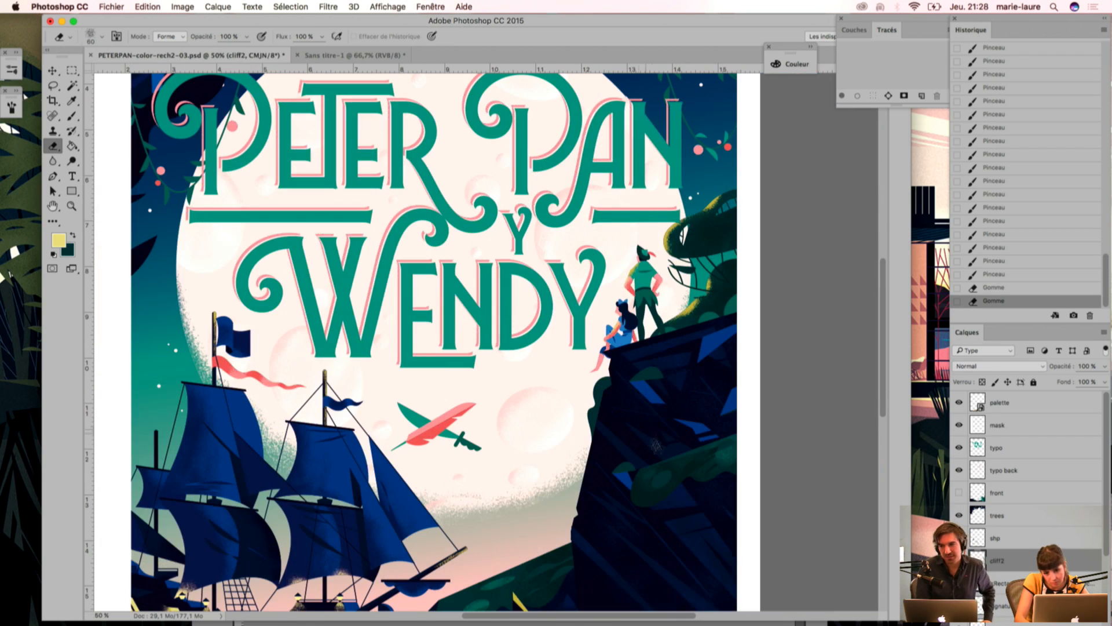
key(super+plus)
key(super+plus)
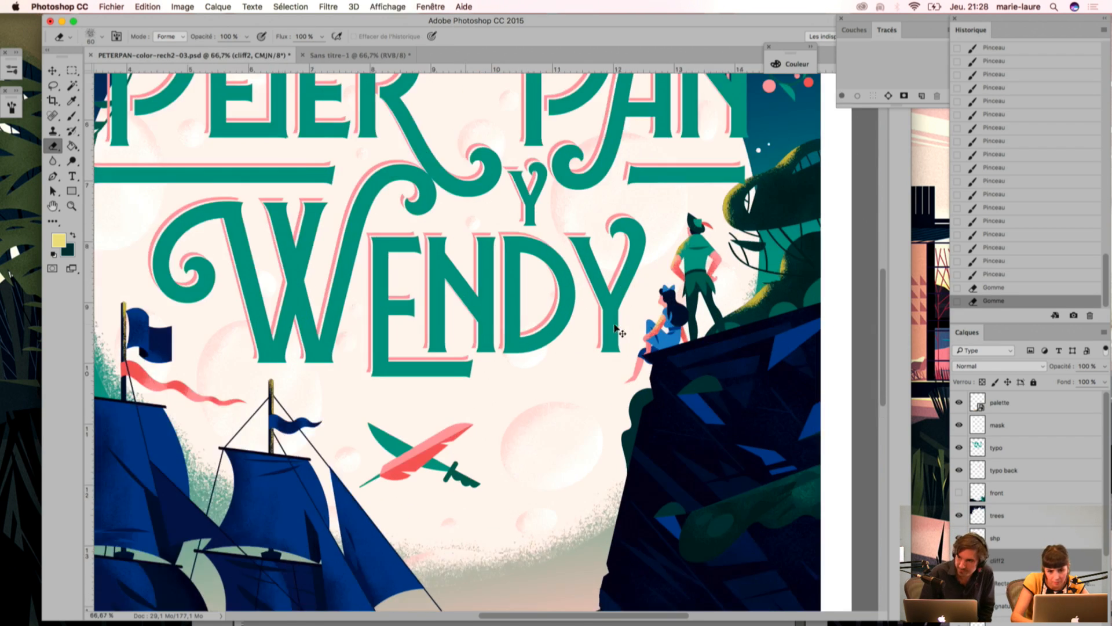
click(53, 85)
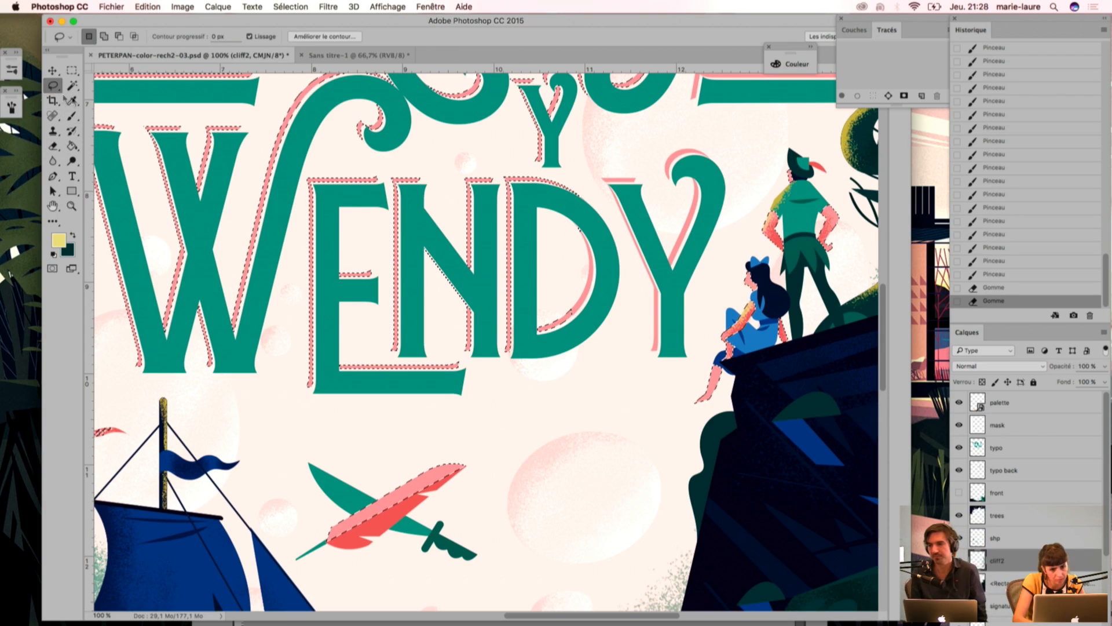
key(super+d)
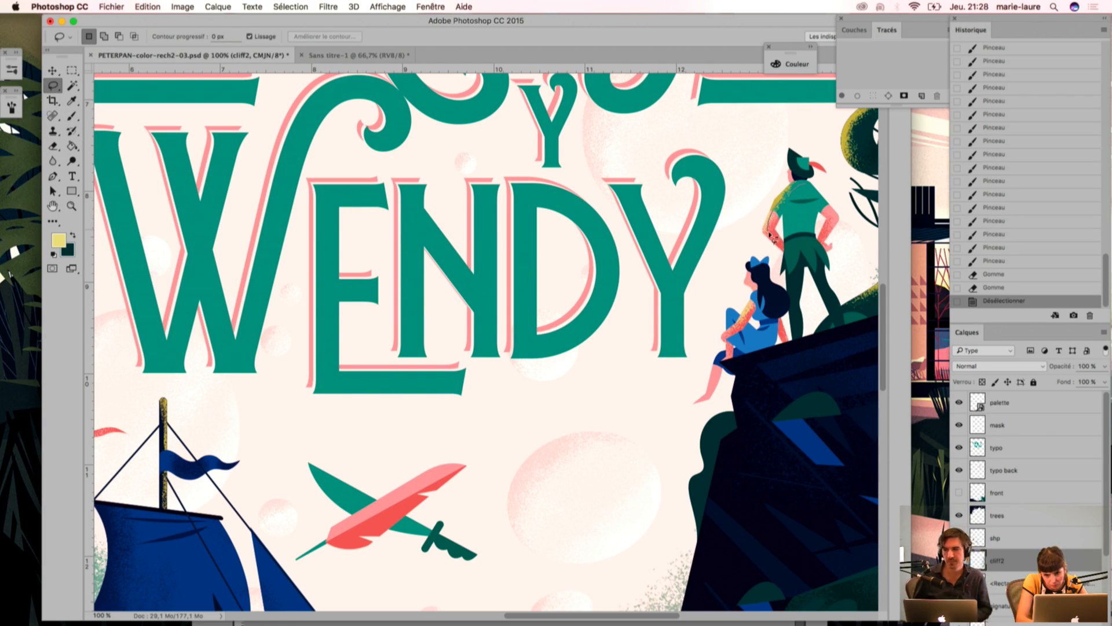
drag(772, 238, 767, 241)
key(Up)
key(super+d)
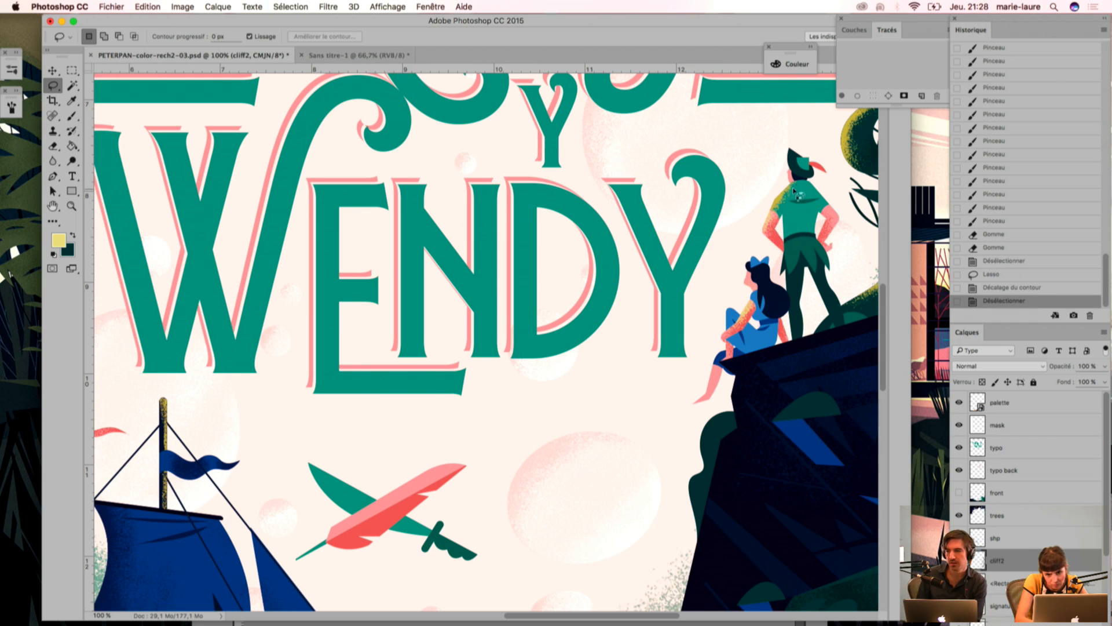
Step: Lasso the stray yellow grain on the back of Peter Pan's tunic, nudge the selection outline, delete the grain and deselect
drag(816, 208, 806, 180)
key(Up)
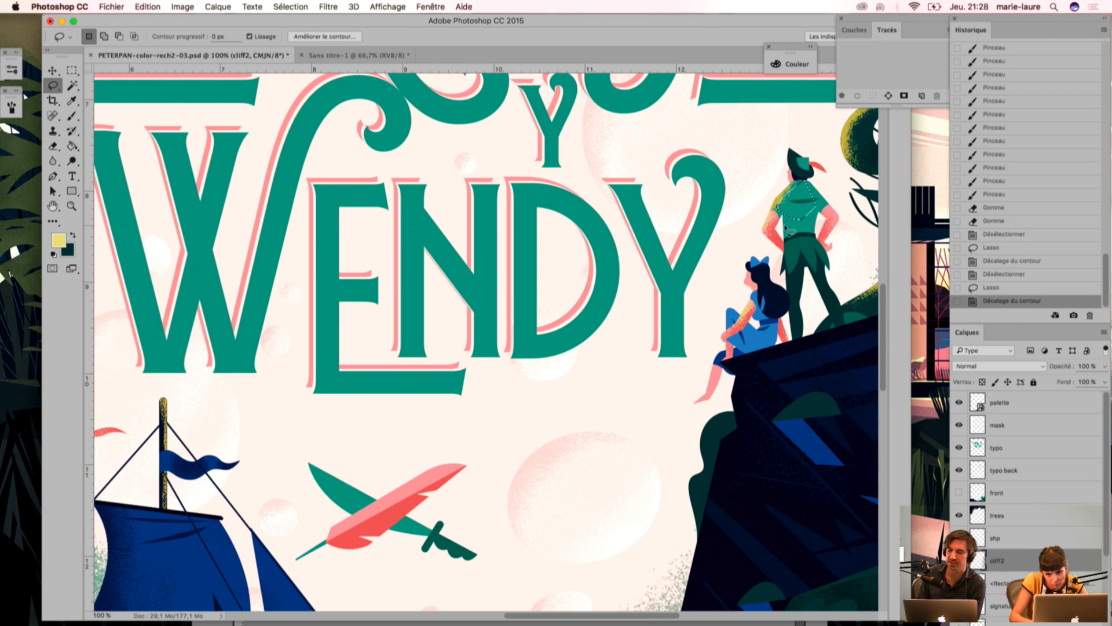
key(Delete)
key(super+d)
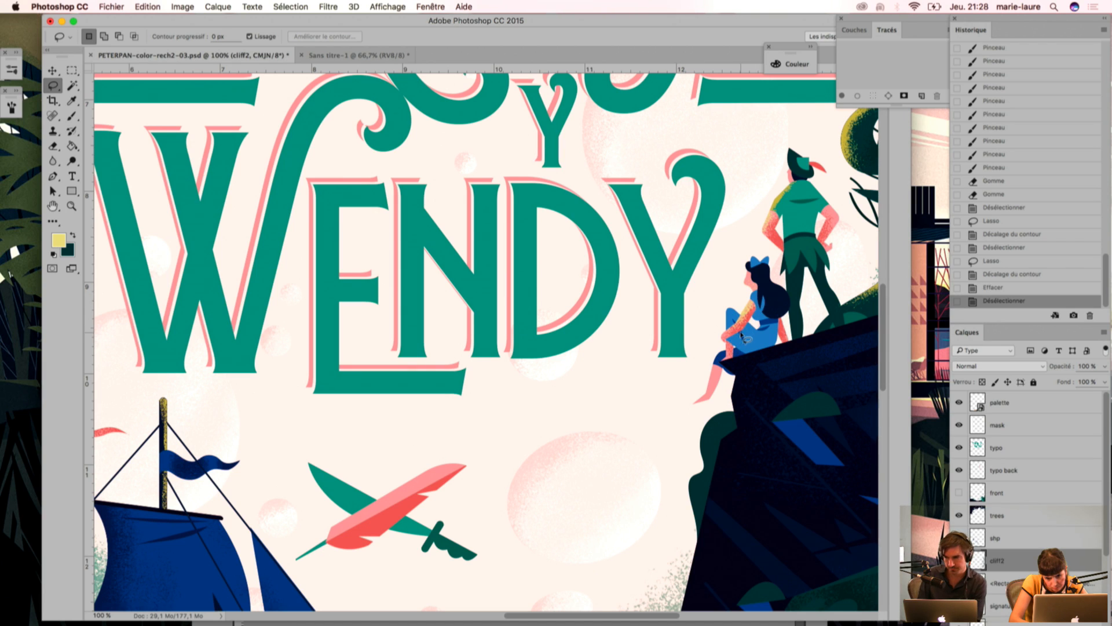
Step: Try deleting a lassoed area of yellow grain around Wendy's arm, undo the deletion and deselect
drag(724, 342, 737, 370)
key(Delete)
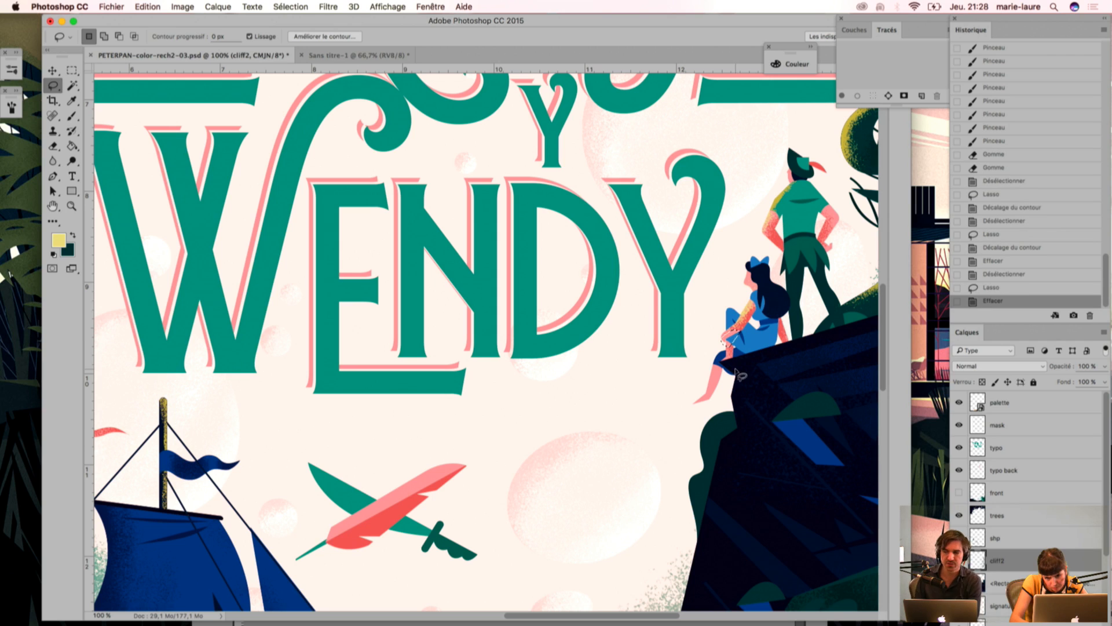
key(super+z)
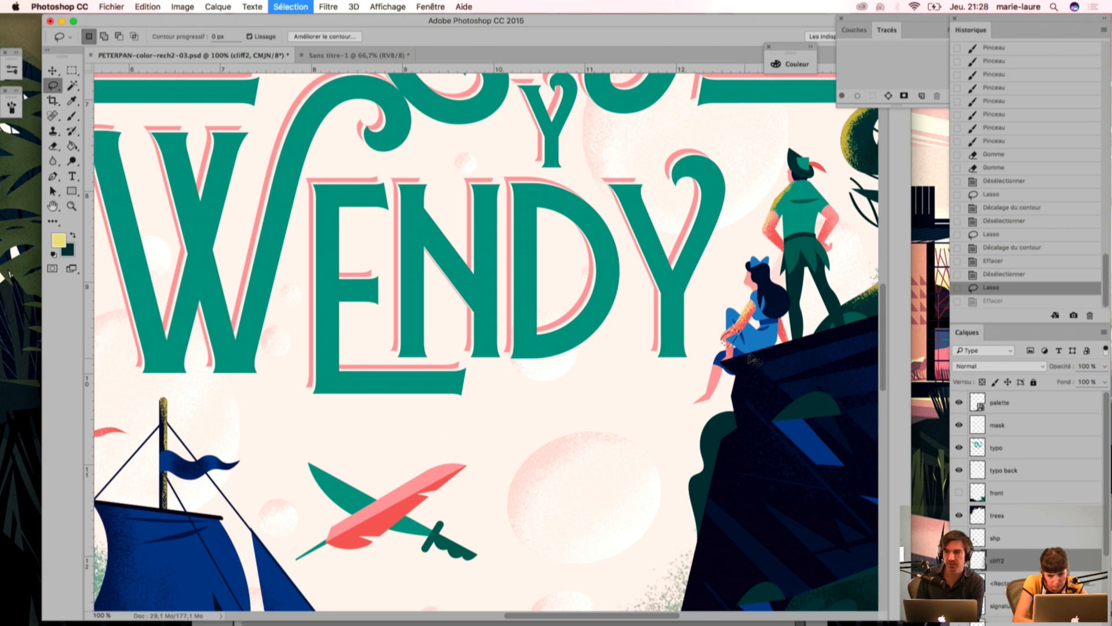
key(super+d)
Step: Lasso the excess yellow grain beside Wendy's arm, nudge the selection outline, delete the grain, deselect and check the whole cover
mouse_move(751, 313)
mouse_down()
mouse_move(743, 351)
mouse_move(749, 343)
mouse_up()
key(super+d)
key(Right)
key(Delete)
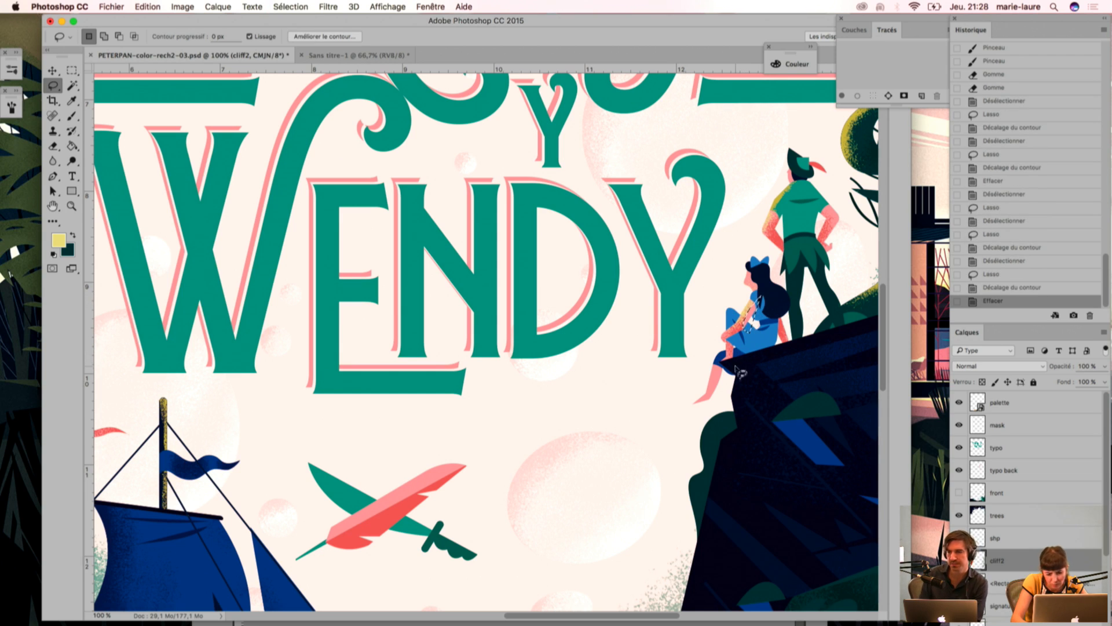
key(super+d)
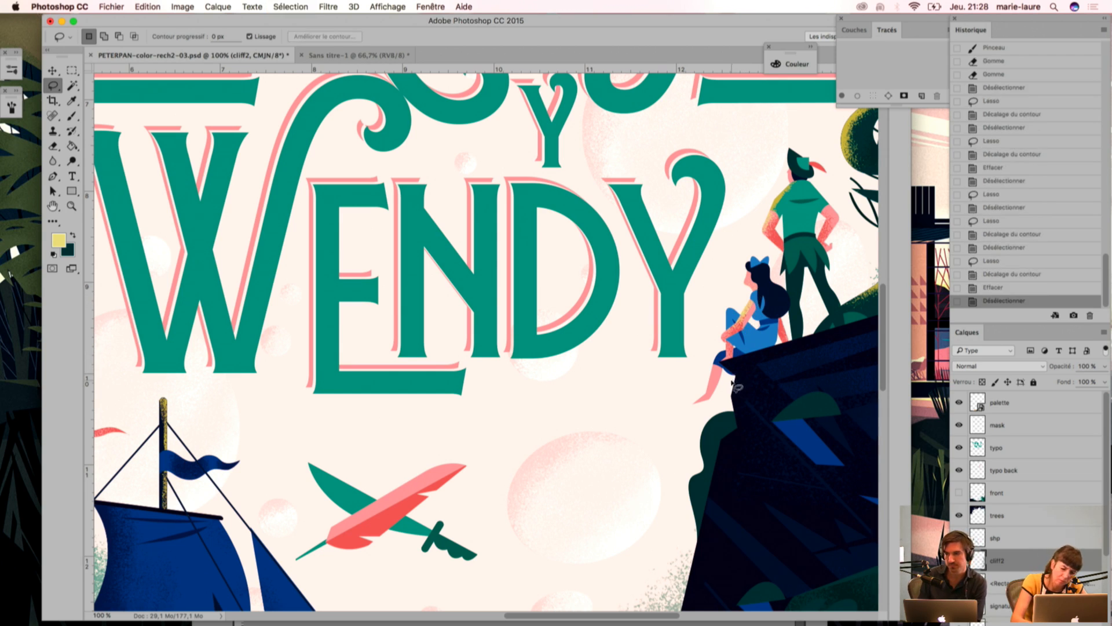
key(super+minus)
key(super+minus)
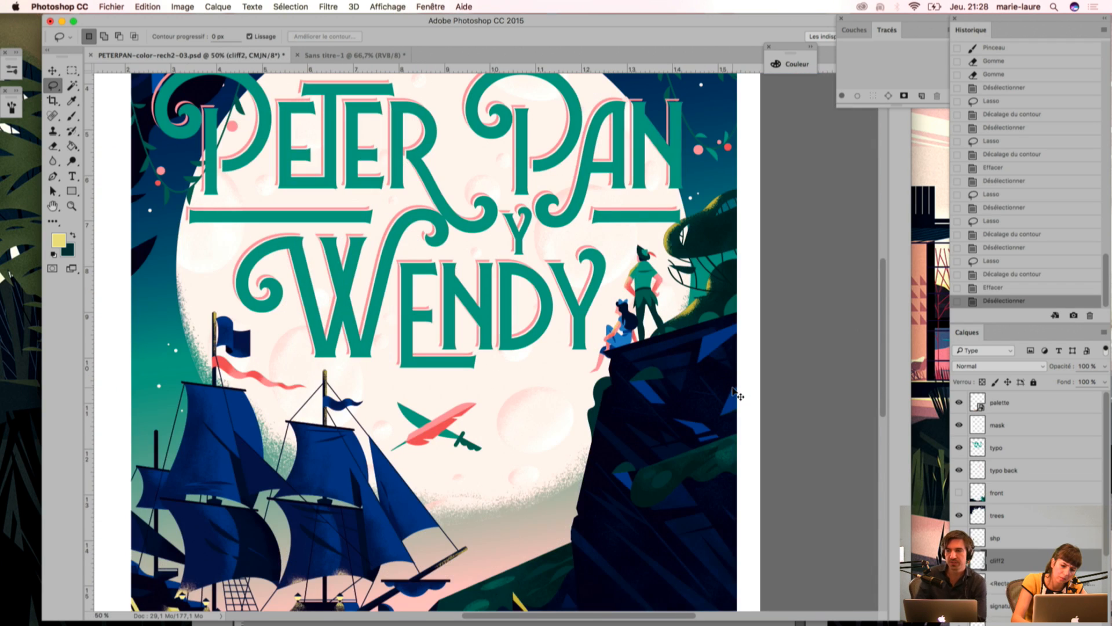
Step: Undo the last deletion of yellow grain beside Wendy's arm and clear the selection
key(super+minus)
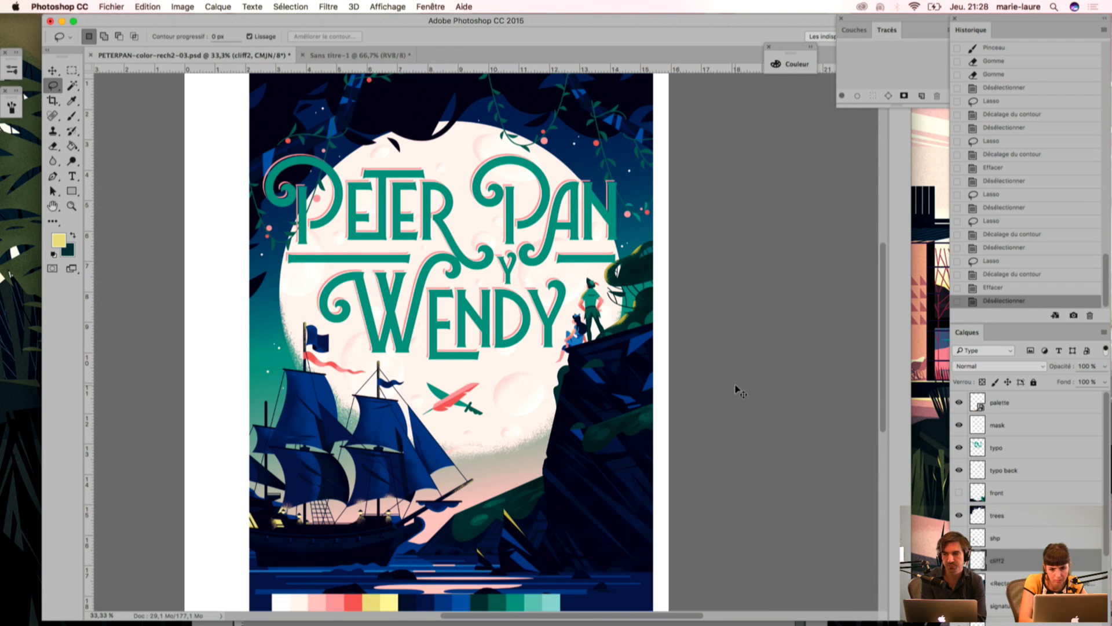
key(alt+super+z)
key(alt+super+z)
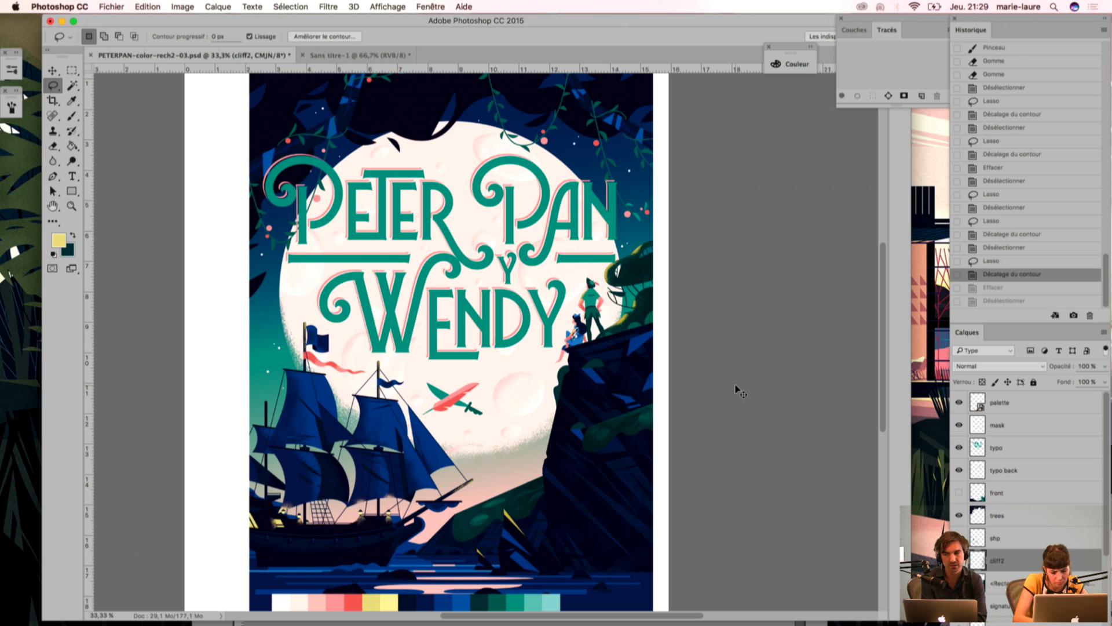
key(super+d)
Step: Select the dark green foliage and Peter Pan's legs with the Magic Wand, try a lasso adjustment at his foot and undo it
key(super+plus)
key(super+plus)
key(super+plus)
drag(766, 292, 512, 294)
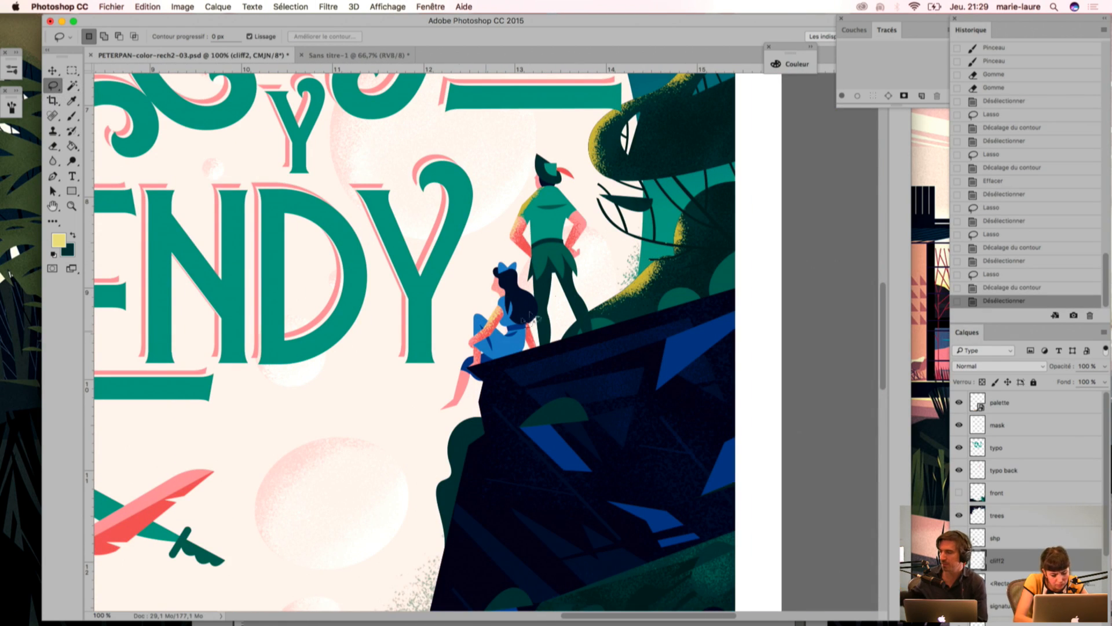
key(w)
click(582, 314)
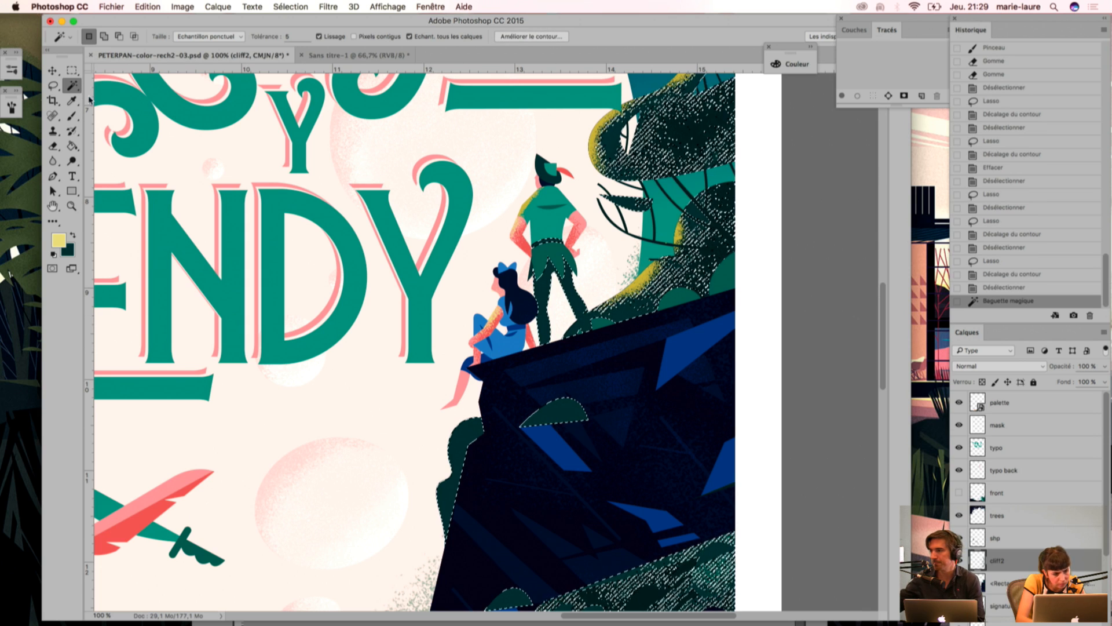
click(53, 85)
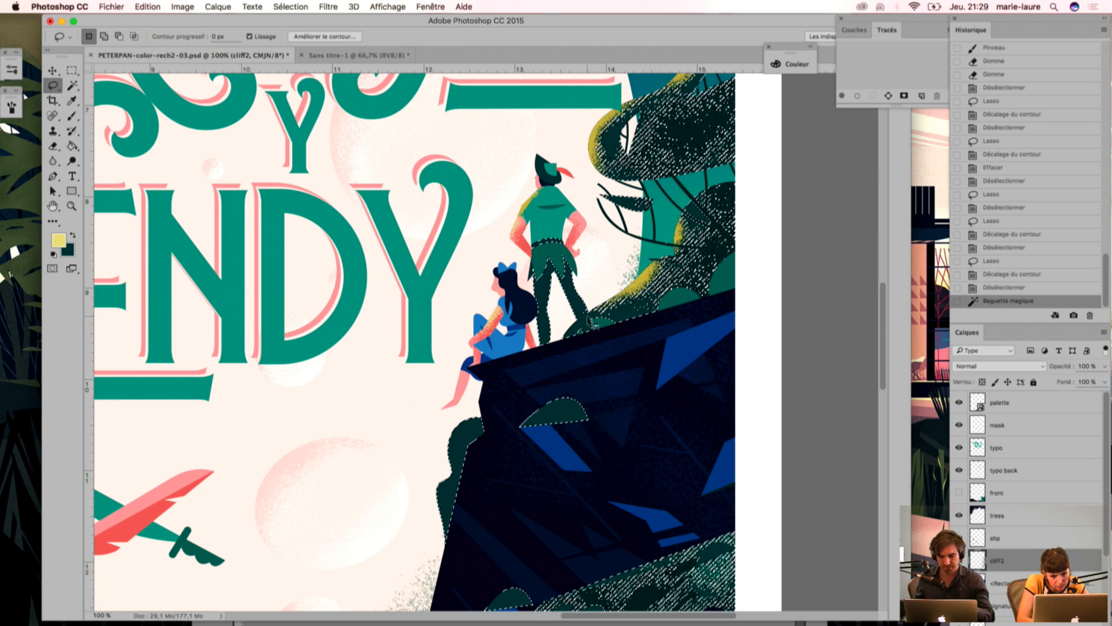
mouse_move(594, 331)
mouse_down()
mouse_move(591, 282)
mouse_move(597, 319)
mouse_up()
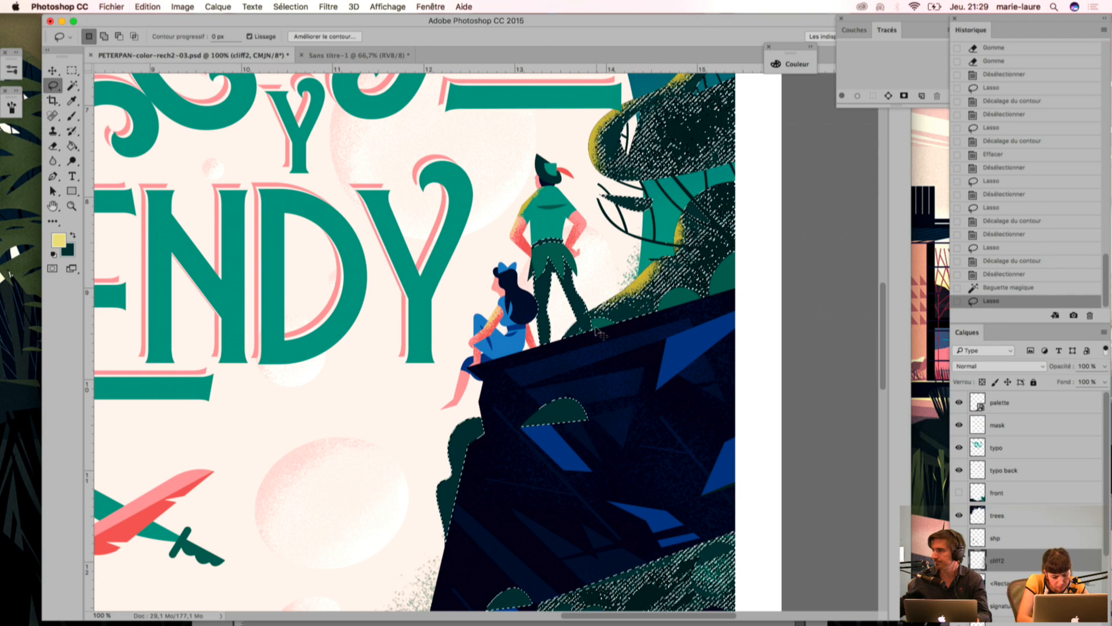
key(super+z)
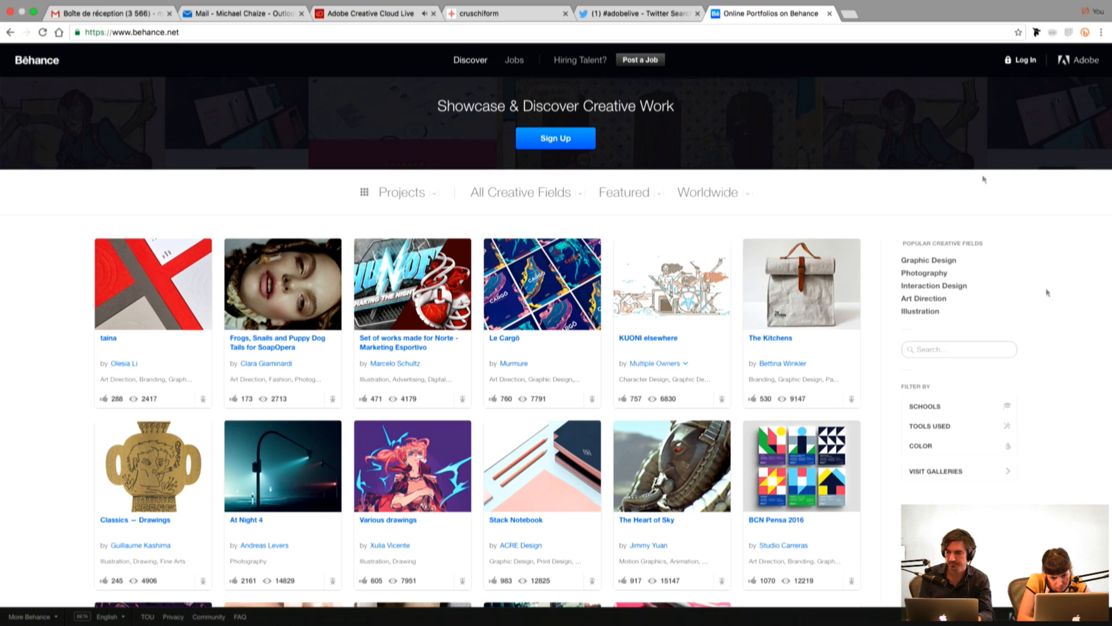
Step: Switch to Behance in the browser and sign in to the Adobe ID account with its password
click(1024, 60)
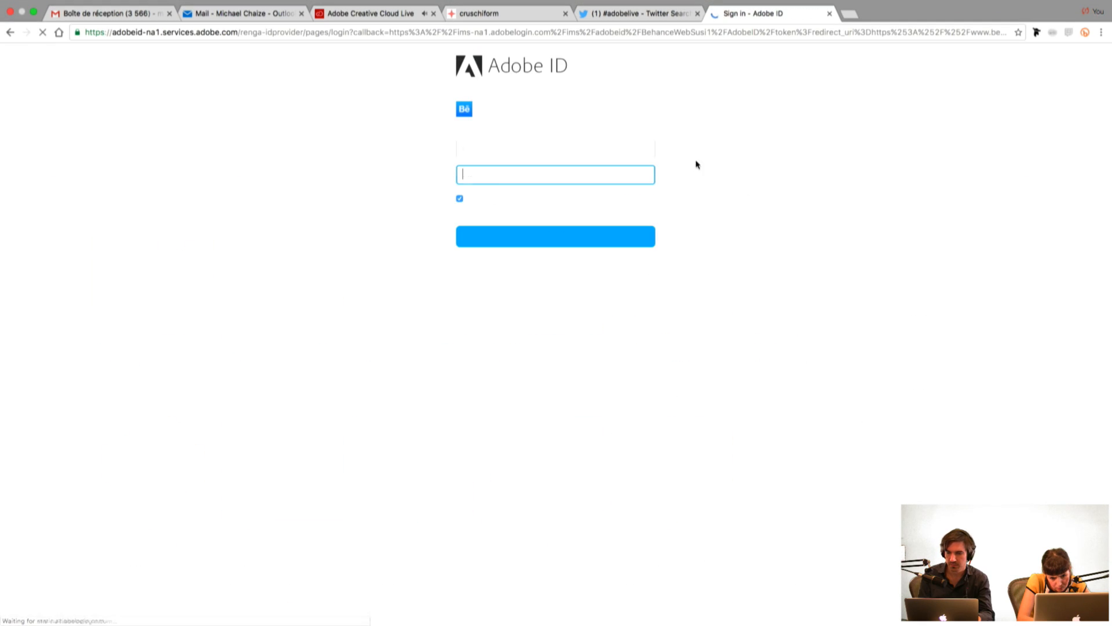
click(538, 147)
click(537, 173)
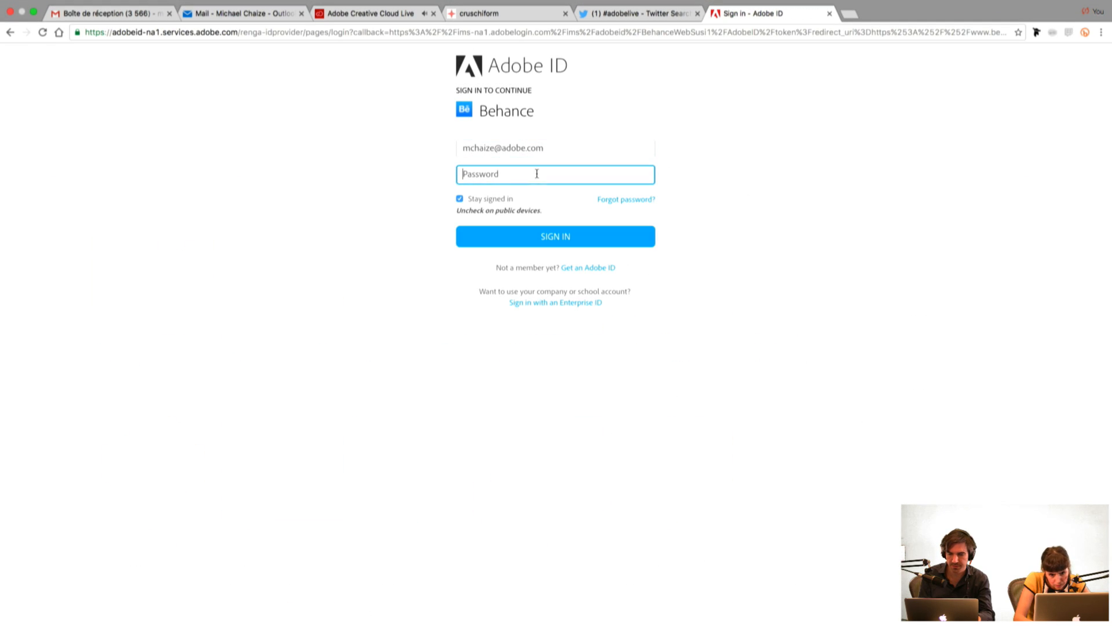
click(539, 235)
text(••••••••)
key(Return)
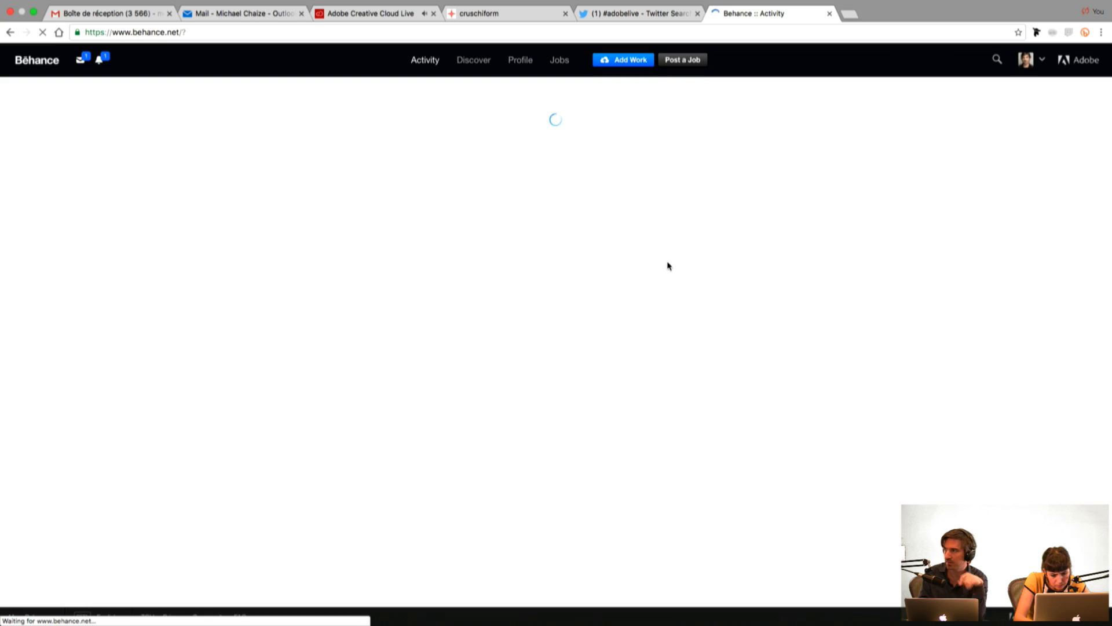
Step: Explore Behance projects in the Illustration field, sorted by Most Appreciated
mouse_move(473, 68)
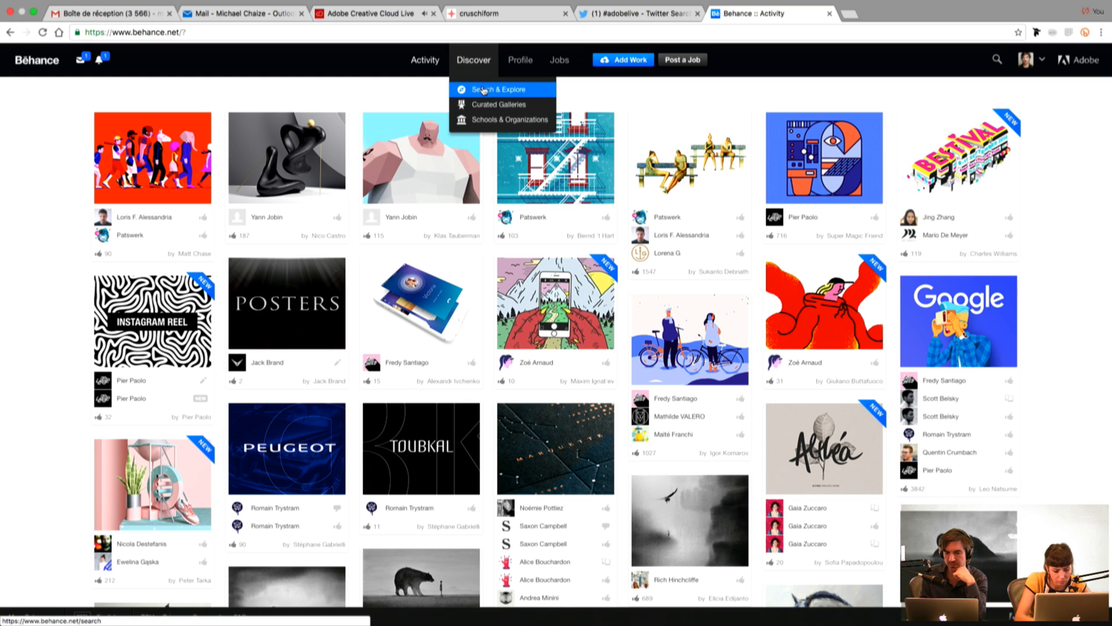
click(485, 91)
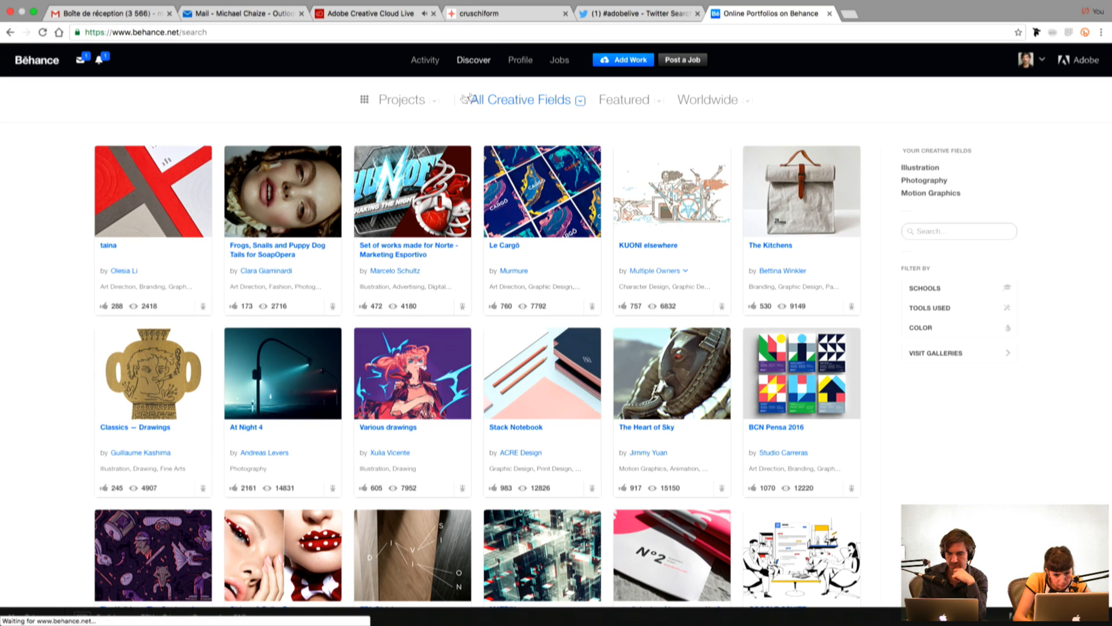
click(436, 101)
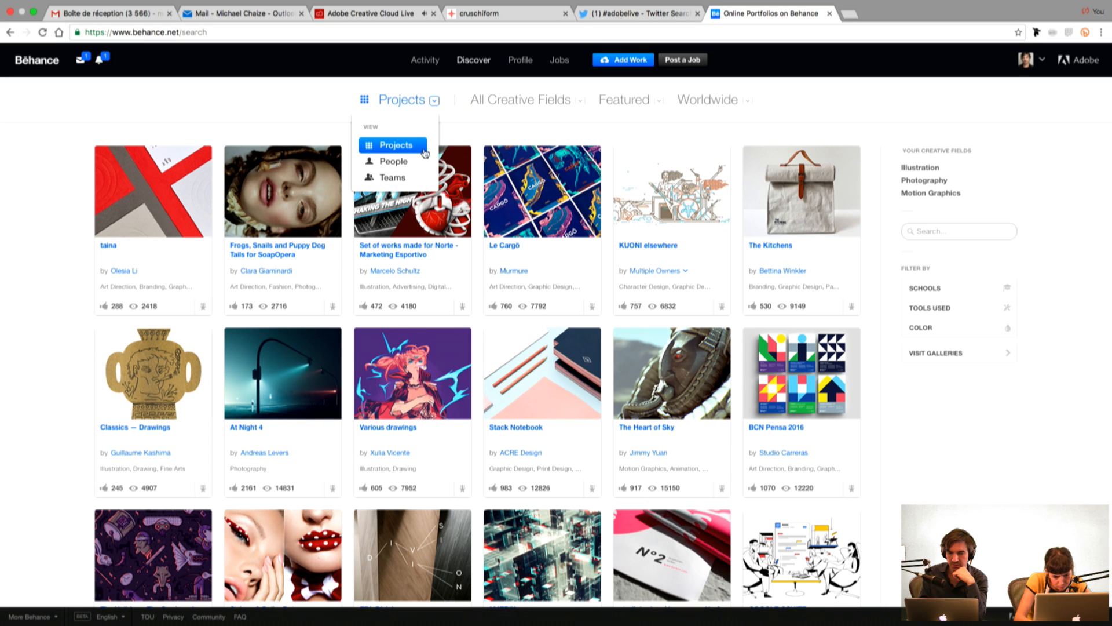
click(533, 99)
click(524, 237)
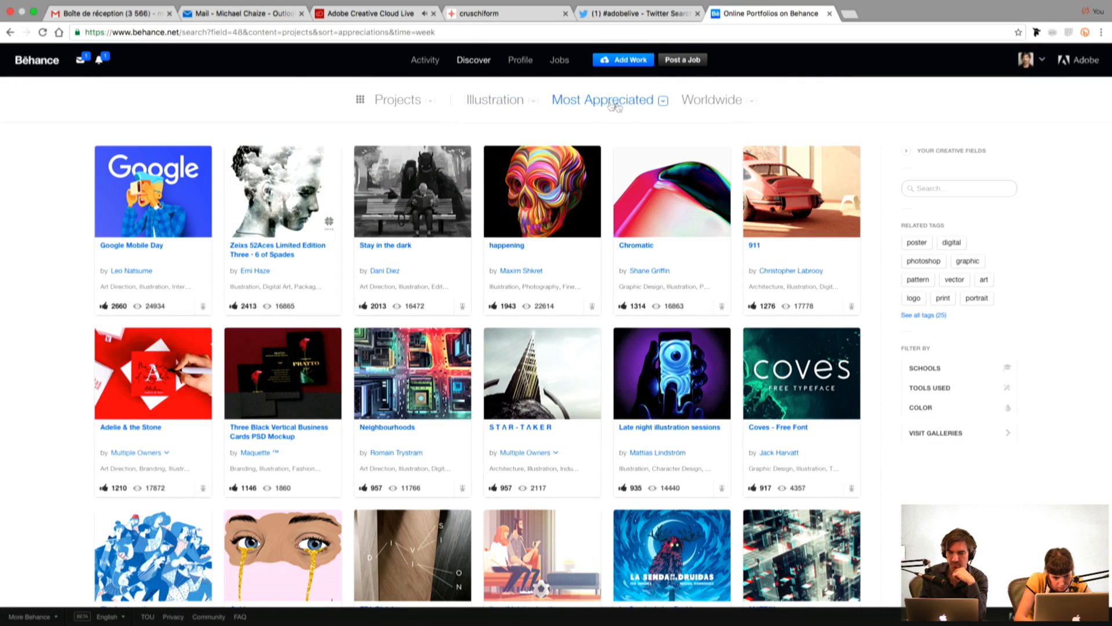
Step: Filter the illustration projects by location to the country France
click(721, 104)
click(772, 156)
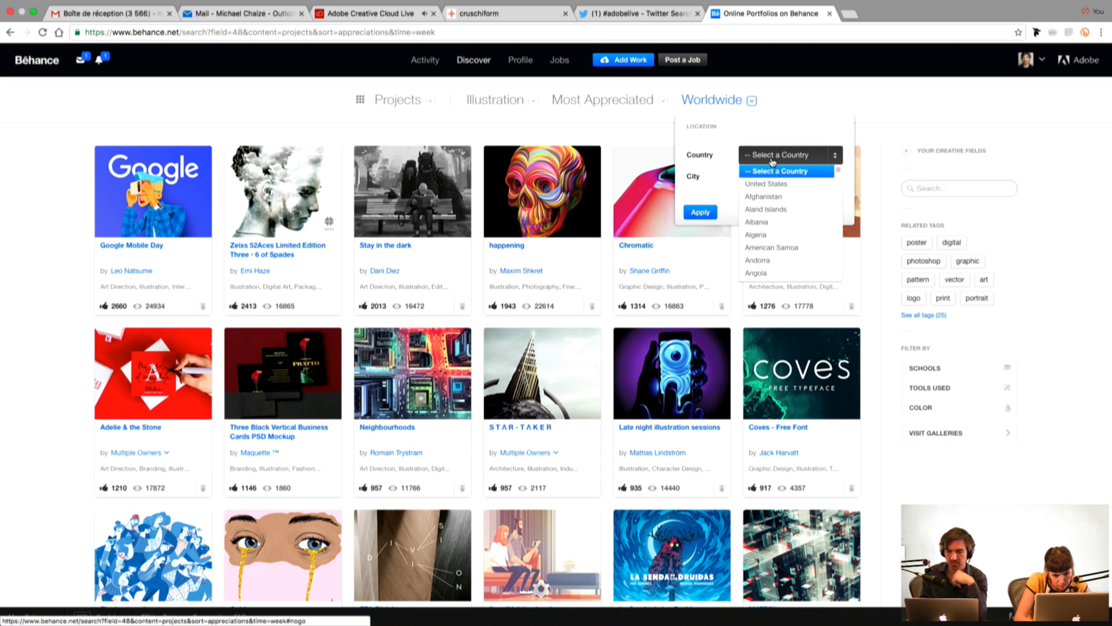
key(f)
click(775, 181)
click(702, 212)
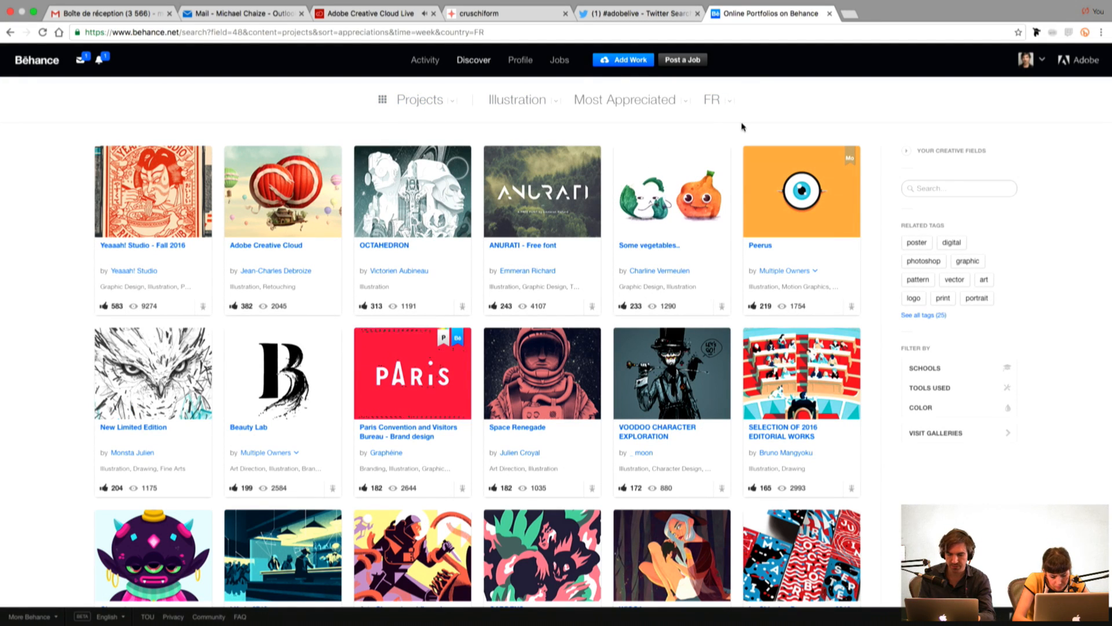
Step: Narrow the location filter to the city of Paris and apply it
click(724, 106)
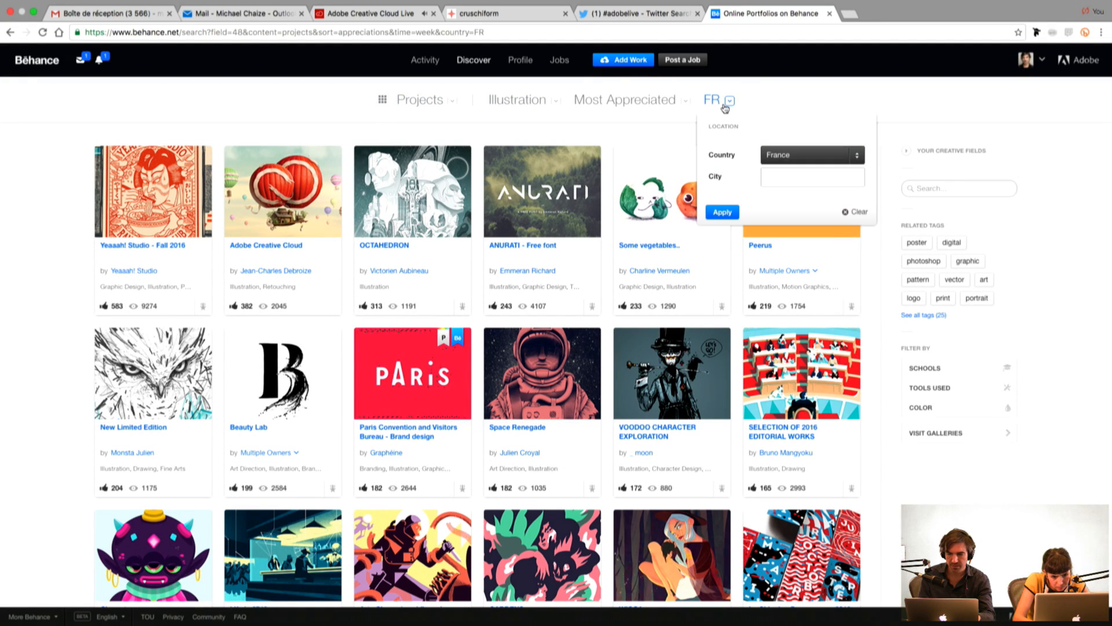
click(791, 179)
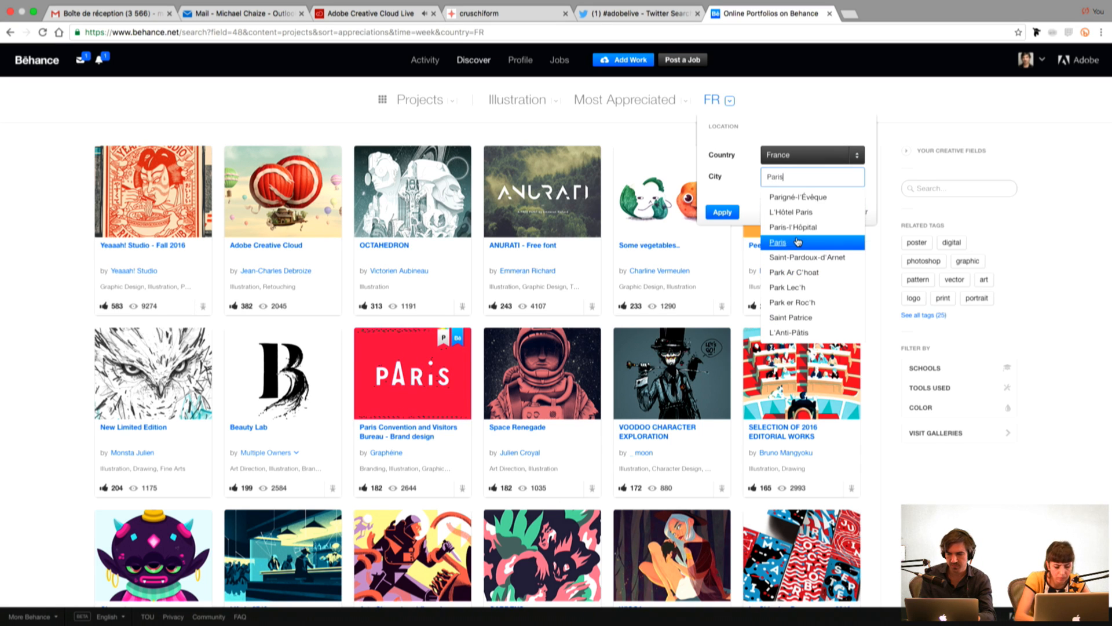
click(777, 242)
click(726, 214)
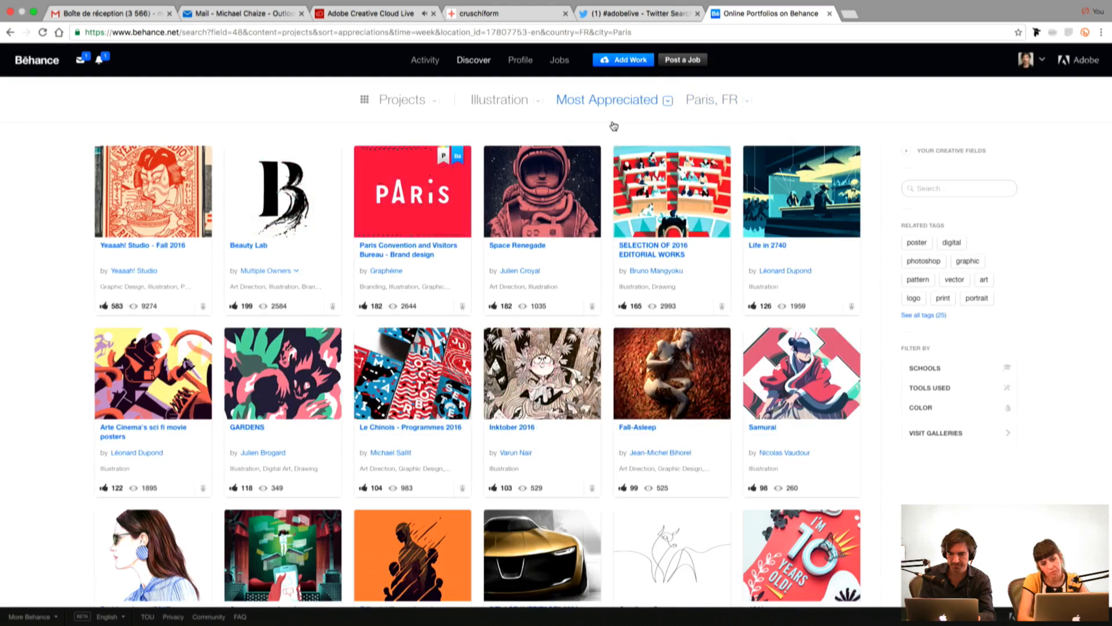
Step: Set the time range of the Most Appreciated results to This Month
click(642, 107)
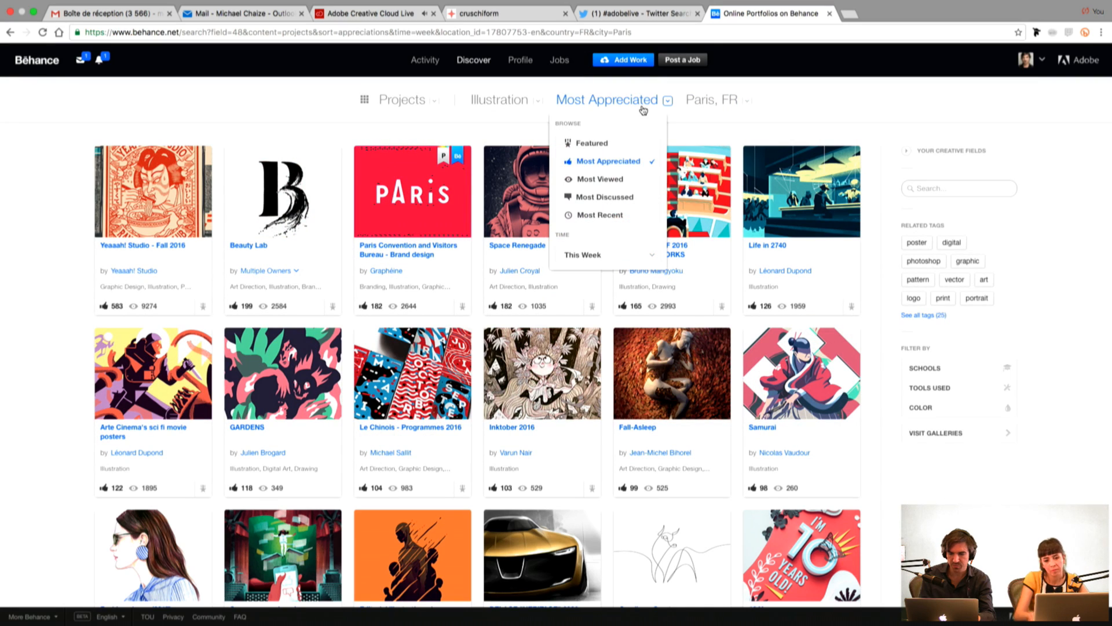
click(632, 255)
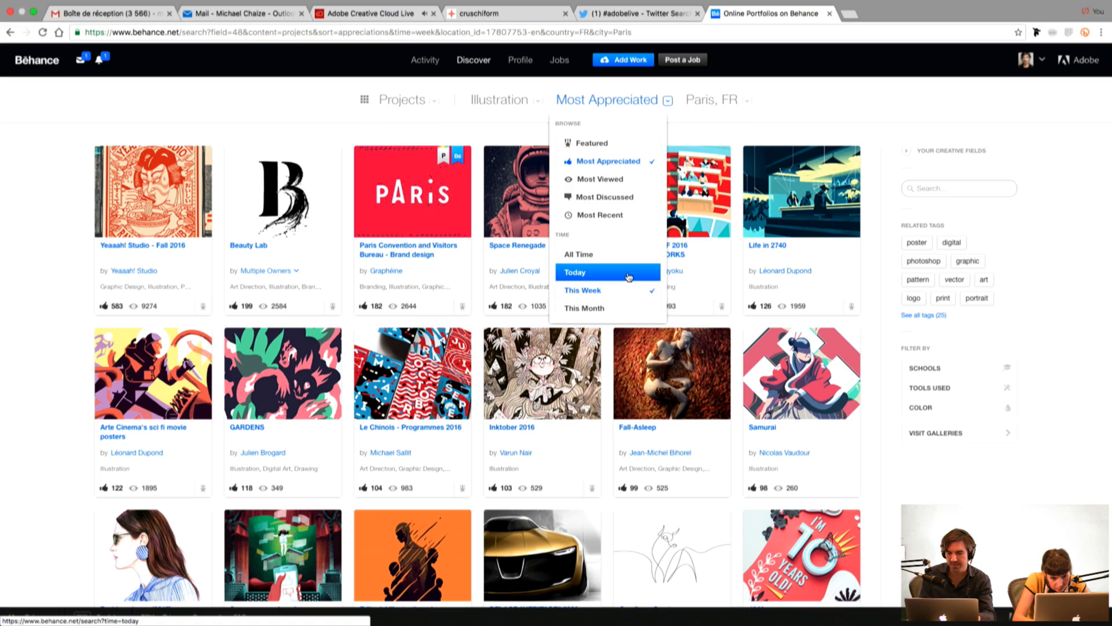
click(631, 309)
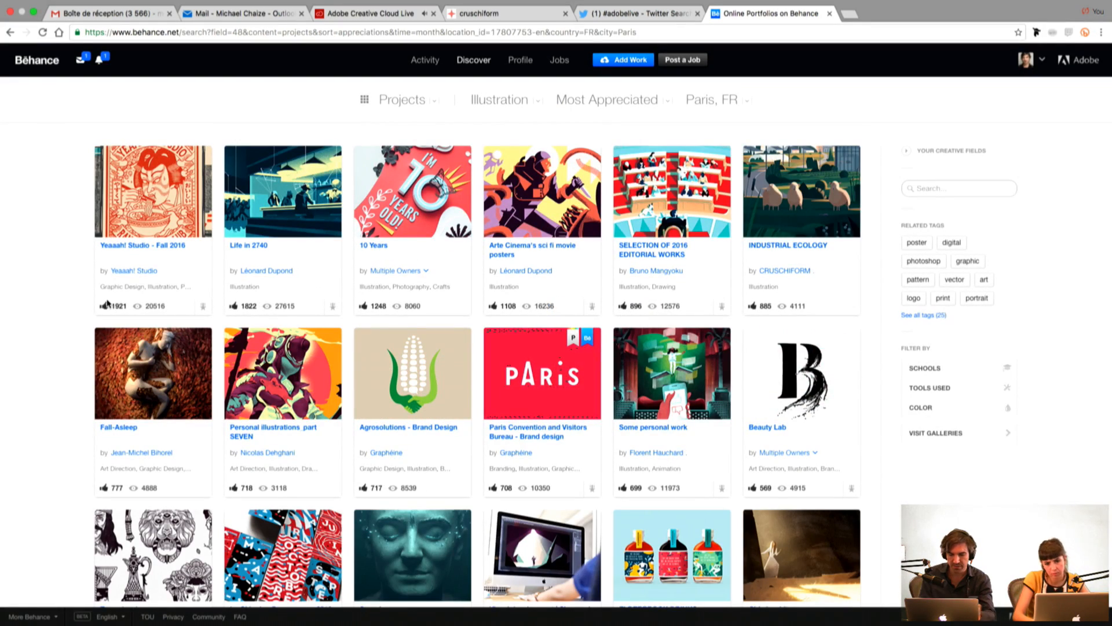
Step: Look through the Paris illustration projects, view the CALIFORNIA MODERNISM project and return to the start of the results
scroll(107, 302, down, 5)
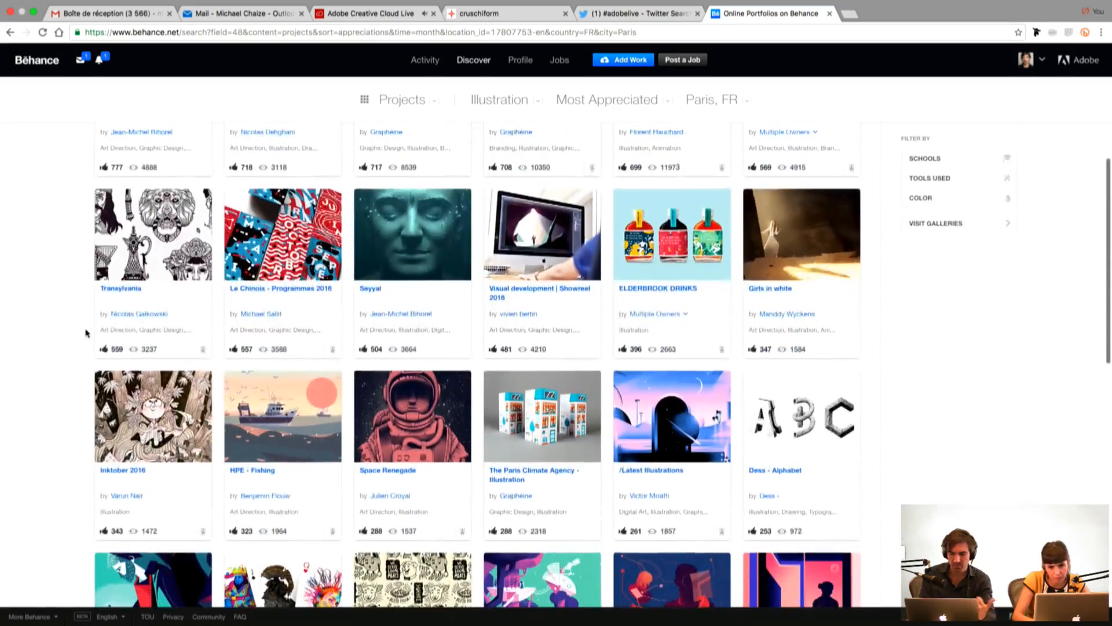
scroll(86, 333, down, 2)
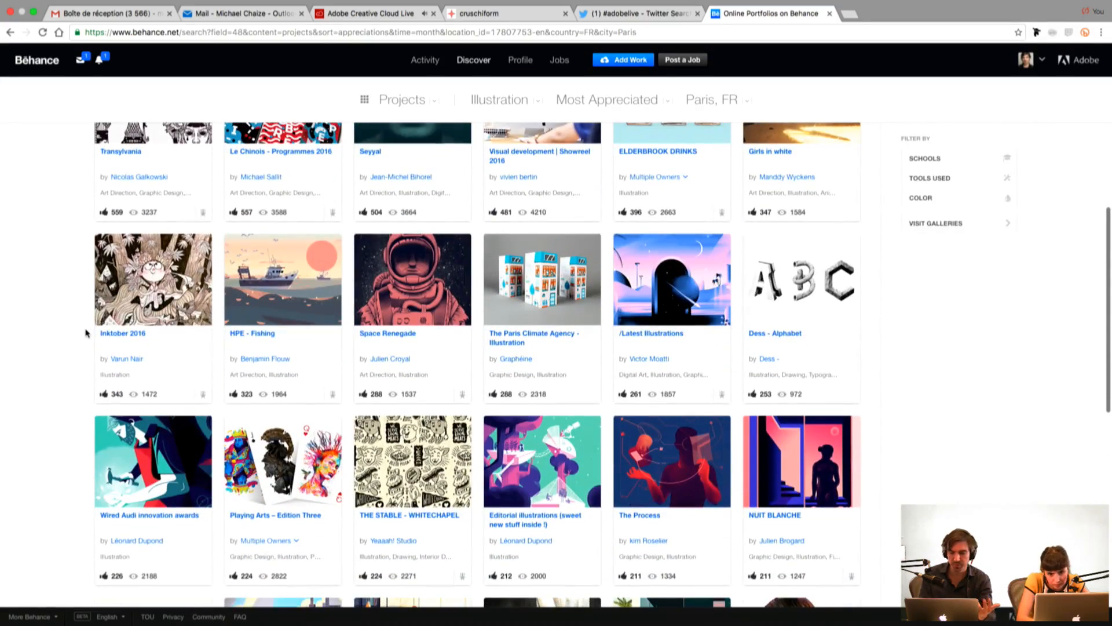
scroll(86, 333, down, 5)
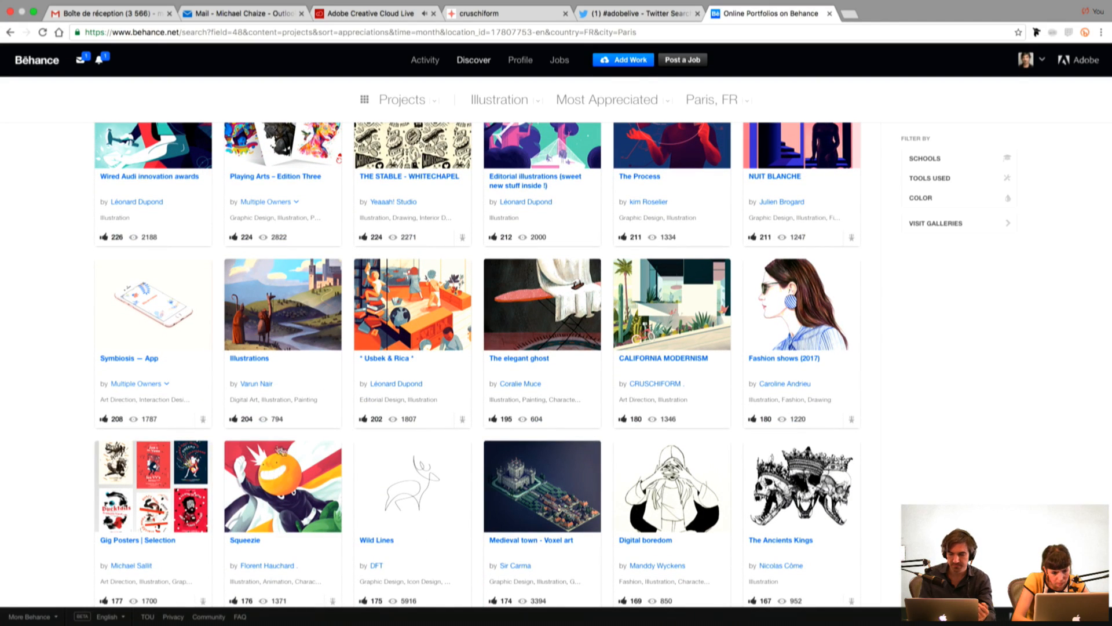
click(688, 293)
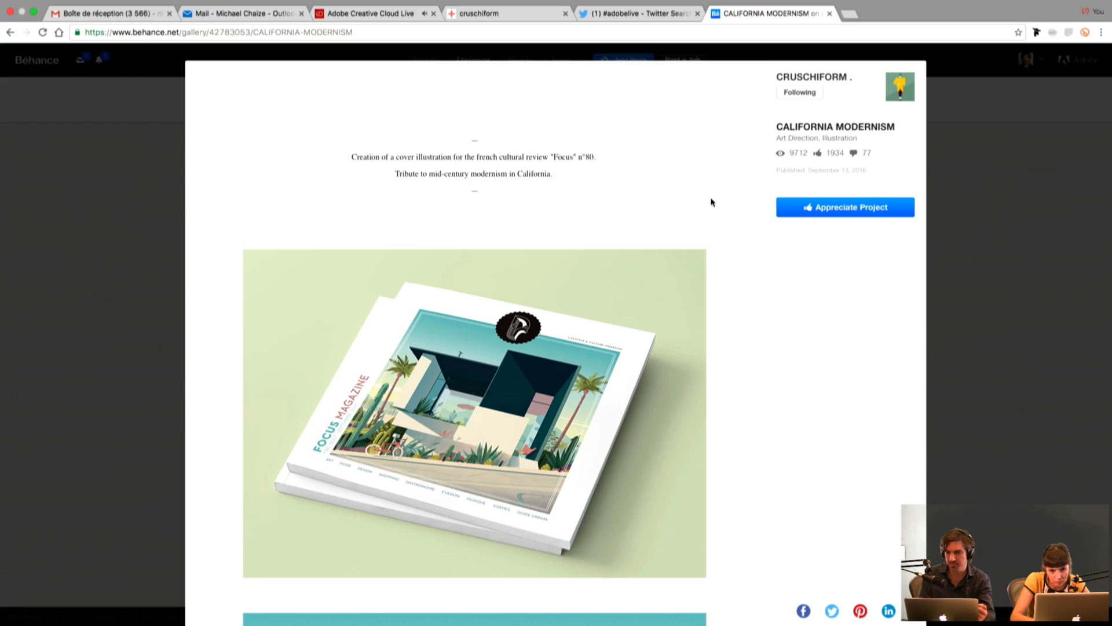
click(978, 234)
scroll(623, 306, up, 10)
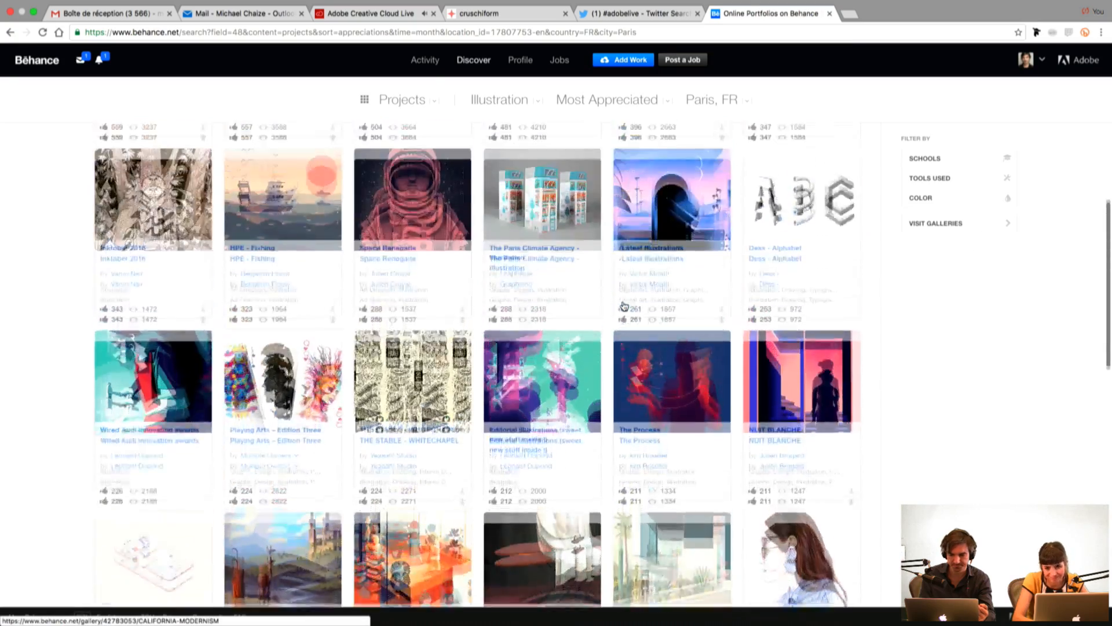
scroll(623, 306, up, 4)
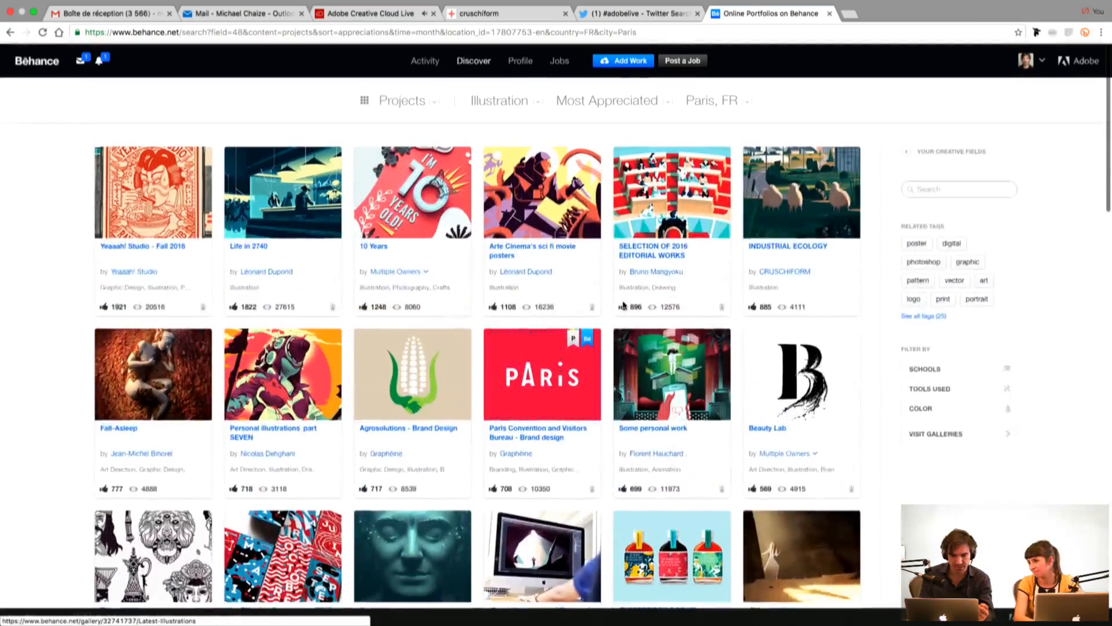
Step: Open the Life in 2740 project, follow its author, appreciate the project and close it
click(257, 229)
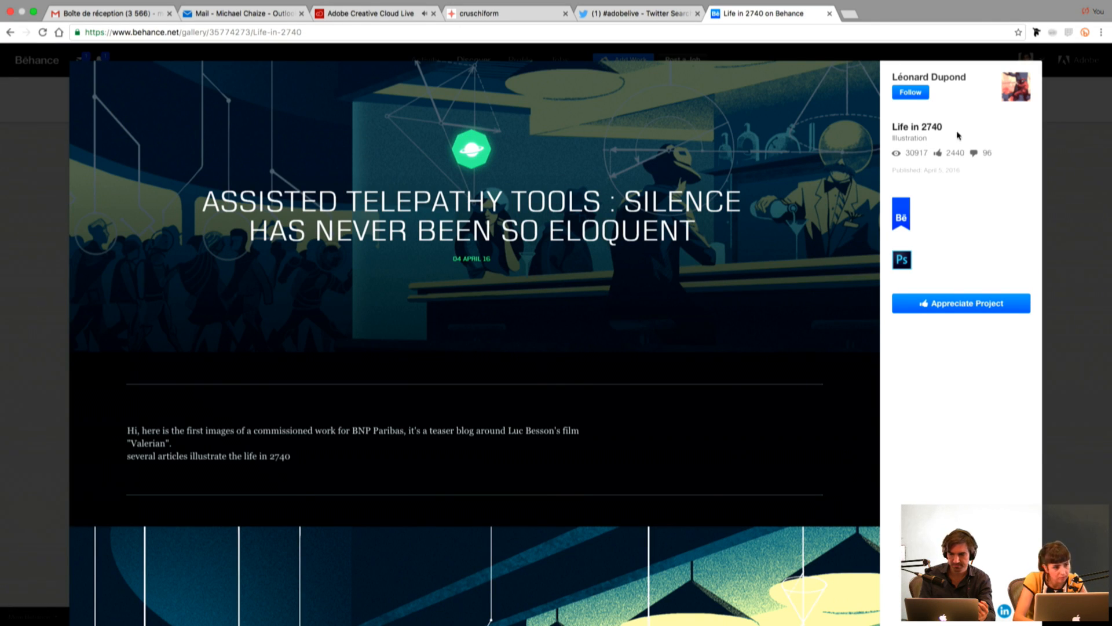
click(911, 93)
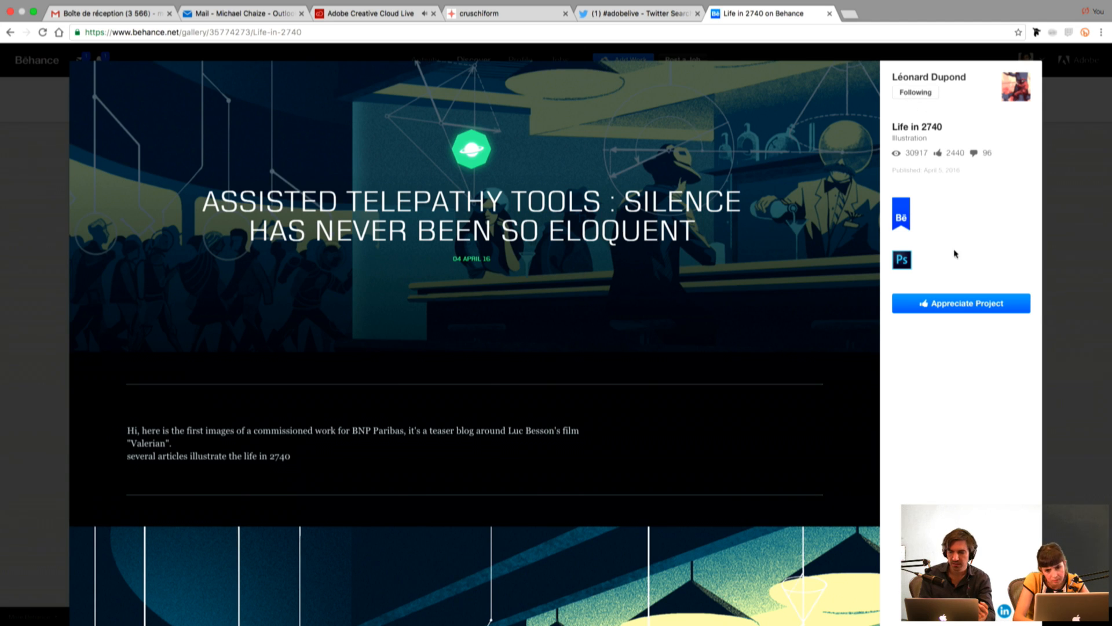
click(968, 303)
click(1076, 268)
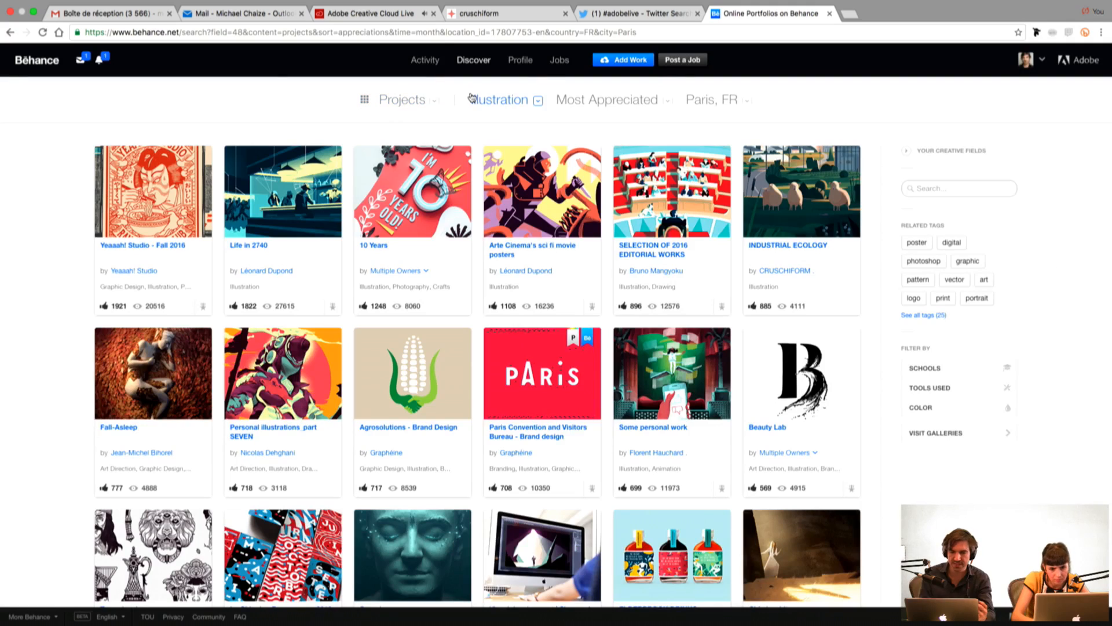
Step: Load the Behance home page with the account's activity feed
click(412, 35)
text(behance.net)
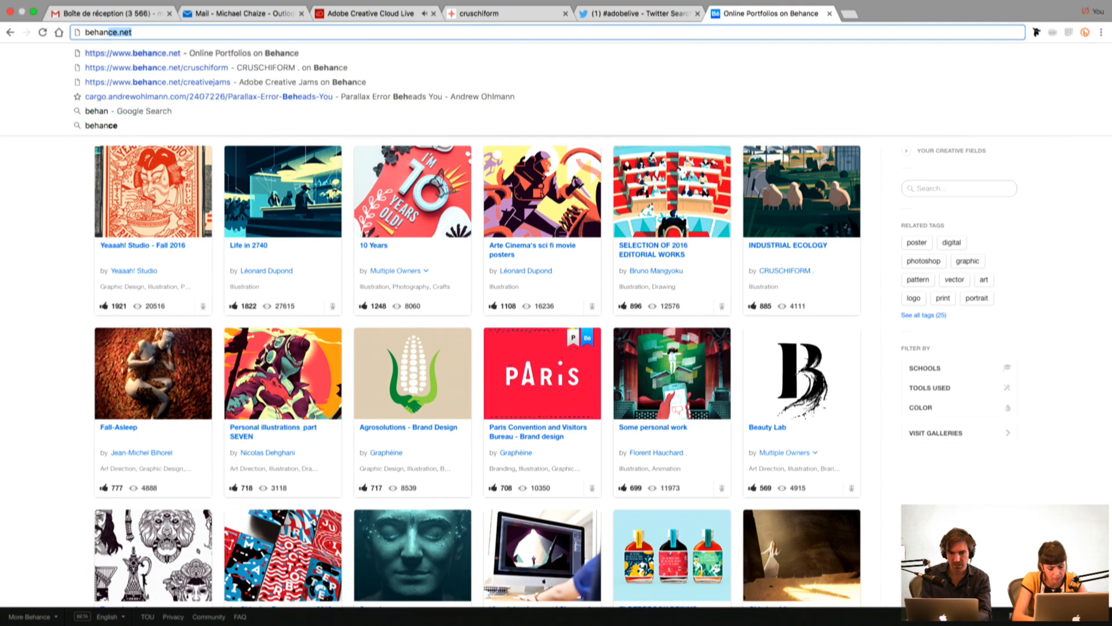
key(Return)
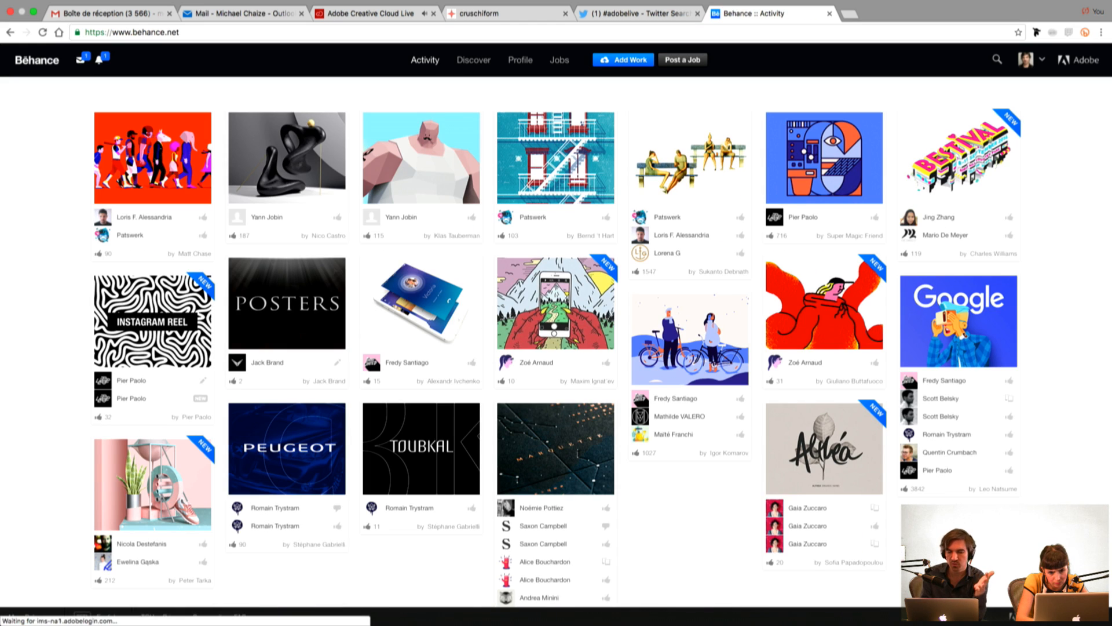
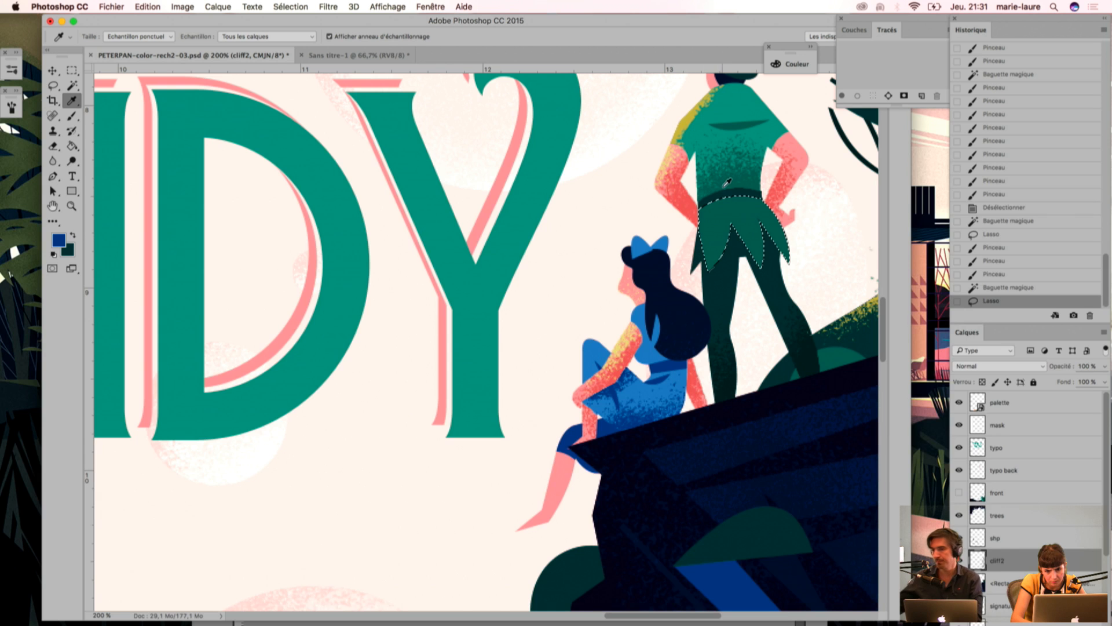
Step: Sample the dark green from Peter Pan's clothing and switch to the Brush tool for shading
click(708, 219)
key(b)
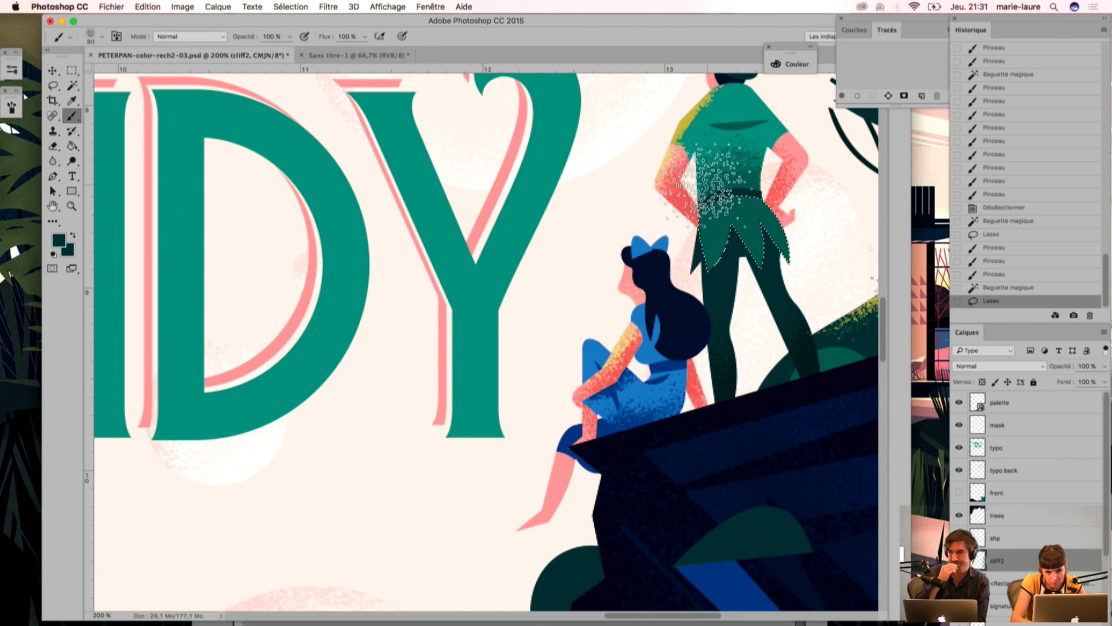
mouse_move(717, 181)
mouse_down()
mouse_move(702, 199)
mouse_move(735, 175)
mouse_up()
drag(737, 174, 718, 182)
key(super+minus)
key(super+z)
key(super+alt+z)
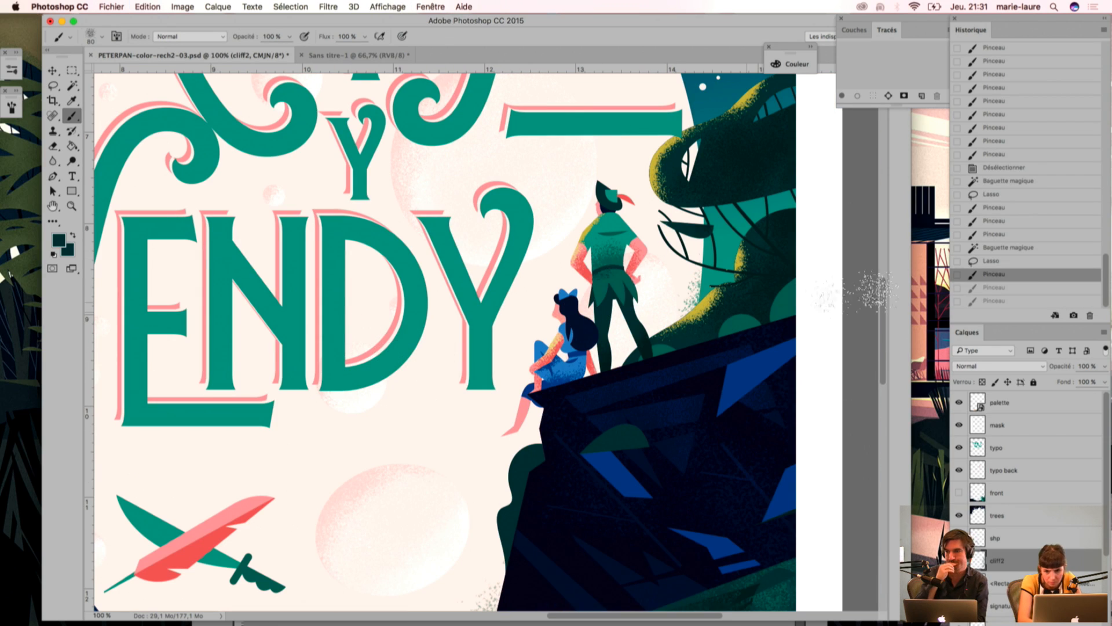
key(super+alt+z)
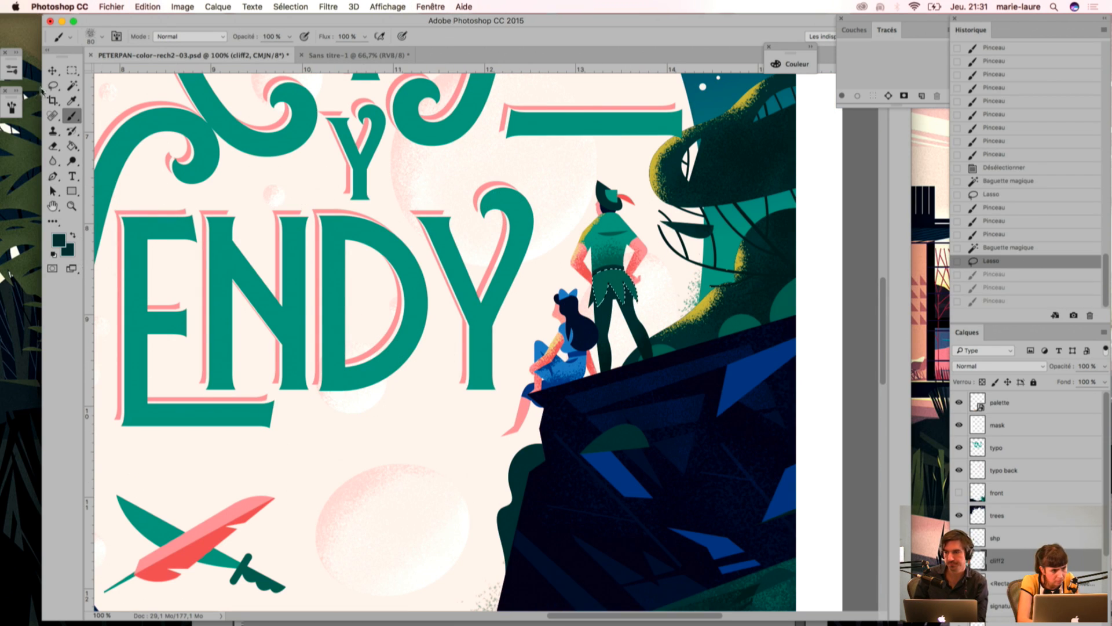
Step: Choose the fading, fine-grained speckle brush preset and reduce its size to 60 px
click(12, 107)
click(10, 72)
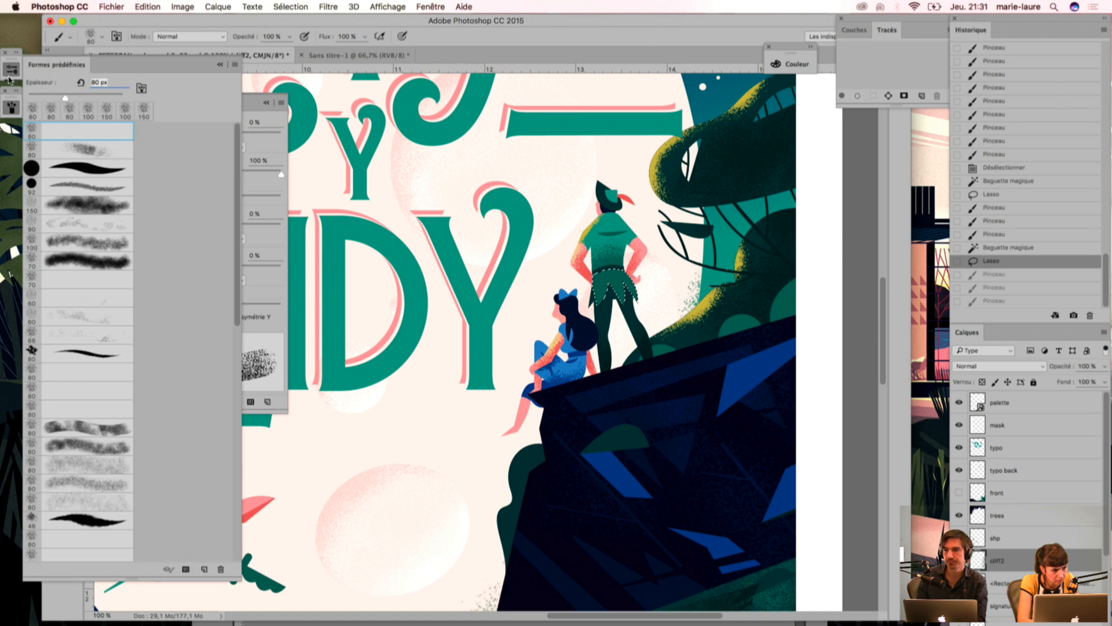
click(45, 151)
key(bracketleft)
key(bracketleft)
mouse_move(601, 261)
mouse_down()
mouse_move(616, 266)
mouse_move(620, 317)
mouse_up()
drag(626, 266, 656, 304)
drag(625, 271, 651, 307)
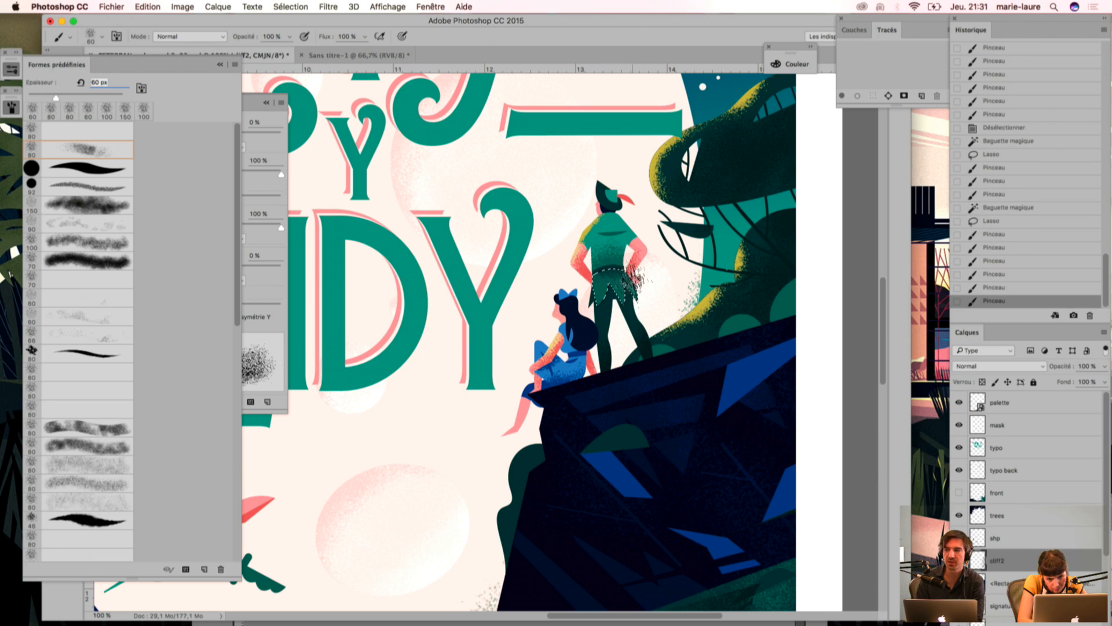
key(super+d)
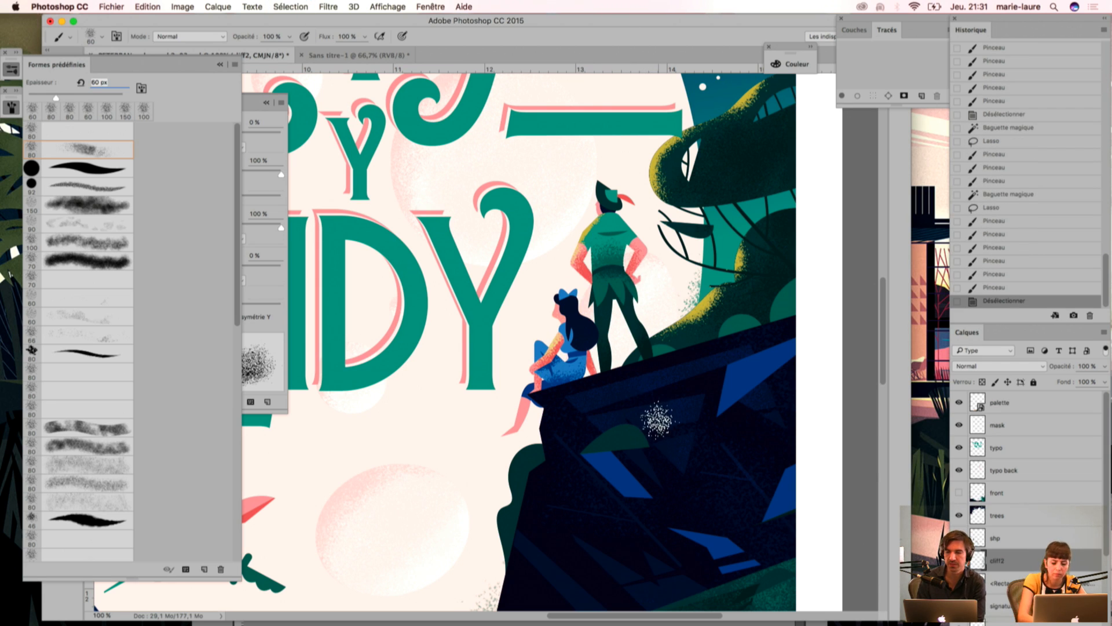
key(super+alt+z)
key(super+alt+z)
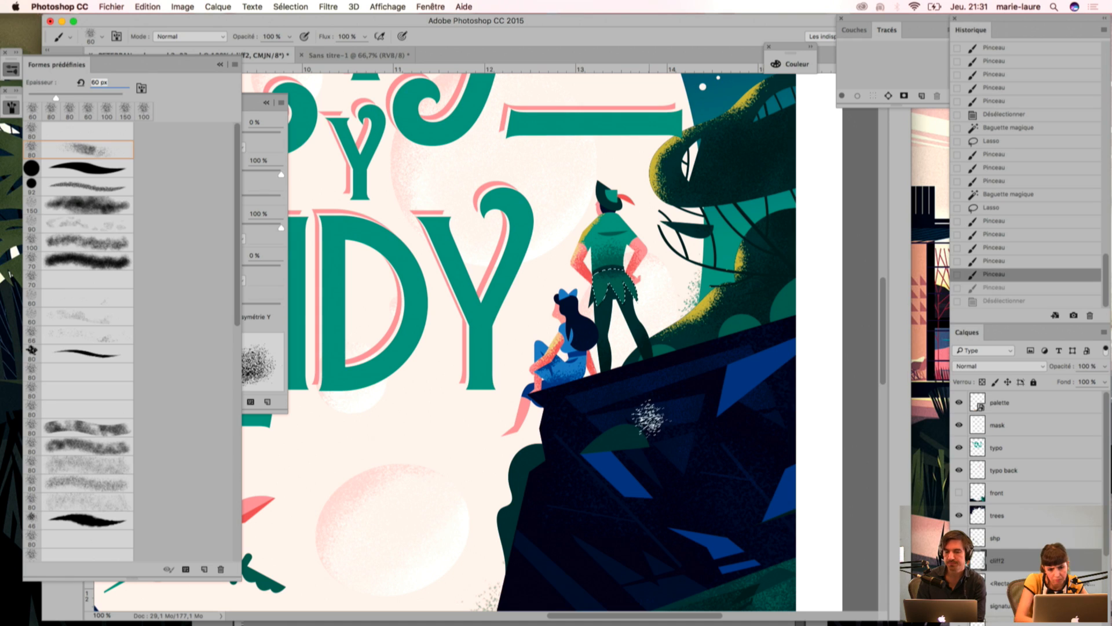
key(BackSpace)
Step: Shade the selected jagged skirt of Peter Pan's tunic lightly with dark green grain and deselect it
drag(578, 274, 578, 323)
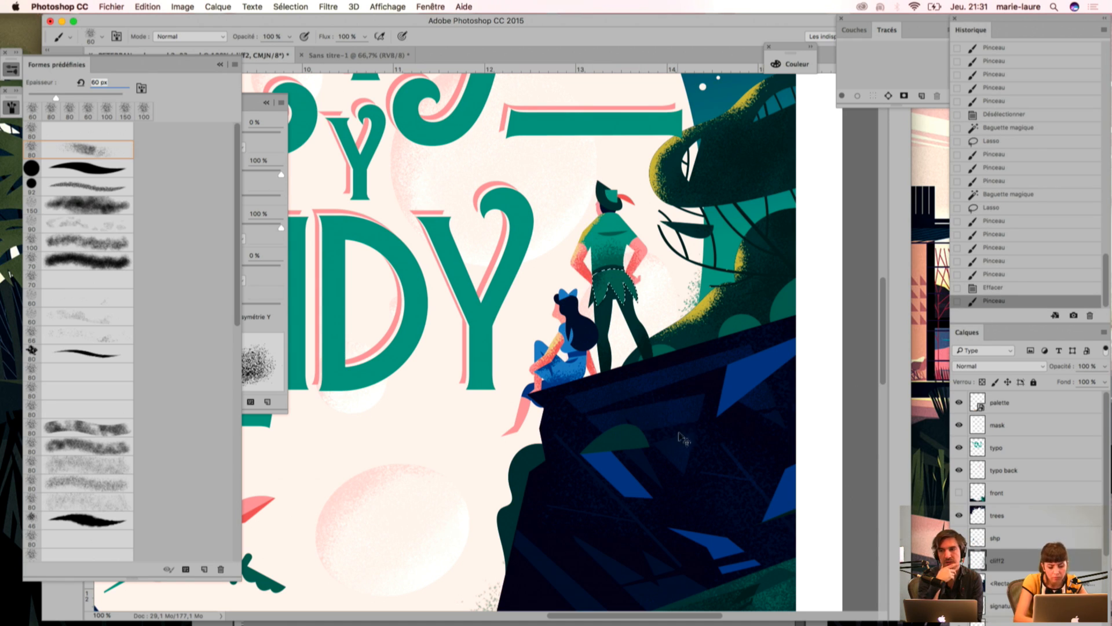
key(super+minus)
key(super+minus)
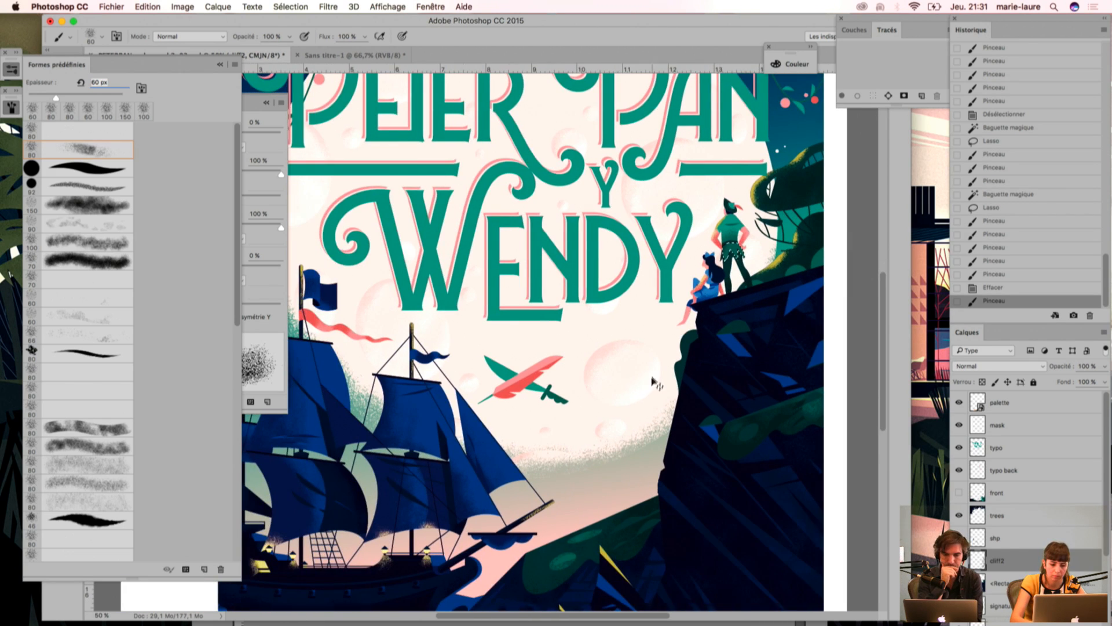
key(super+minus)
key(super+d)
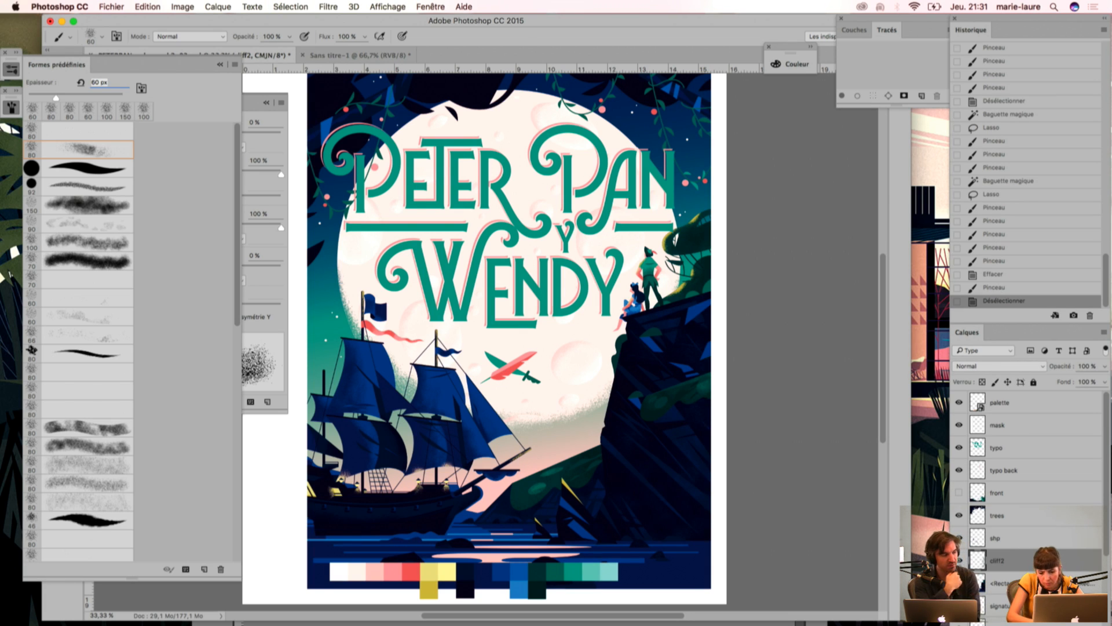
key(super+plus)
key(super+plus)
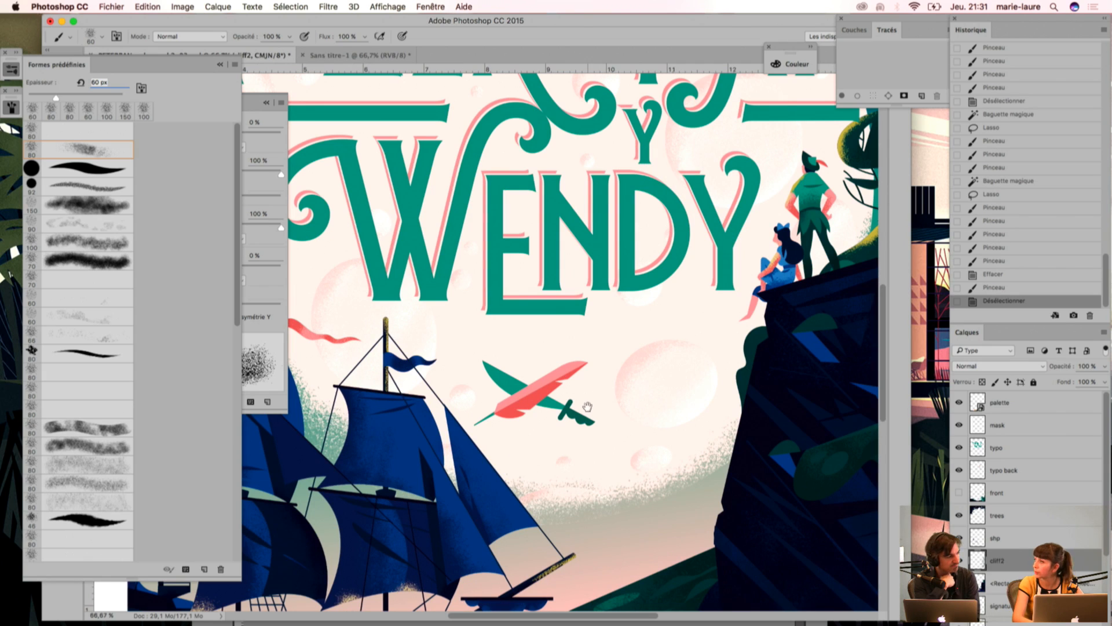
scroll(603, 437, down, 10)
scroll(604, 437, right, 2)
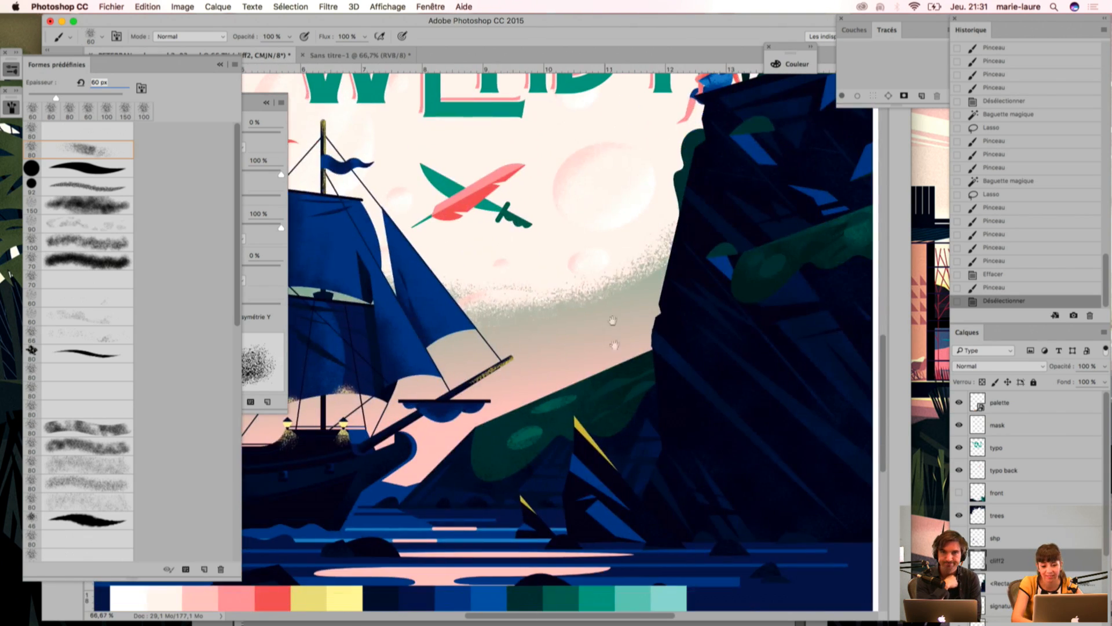
key(w)
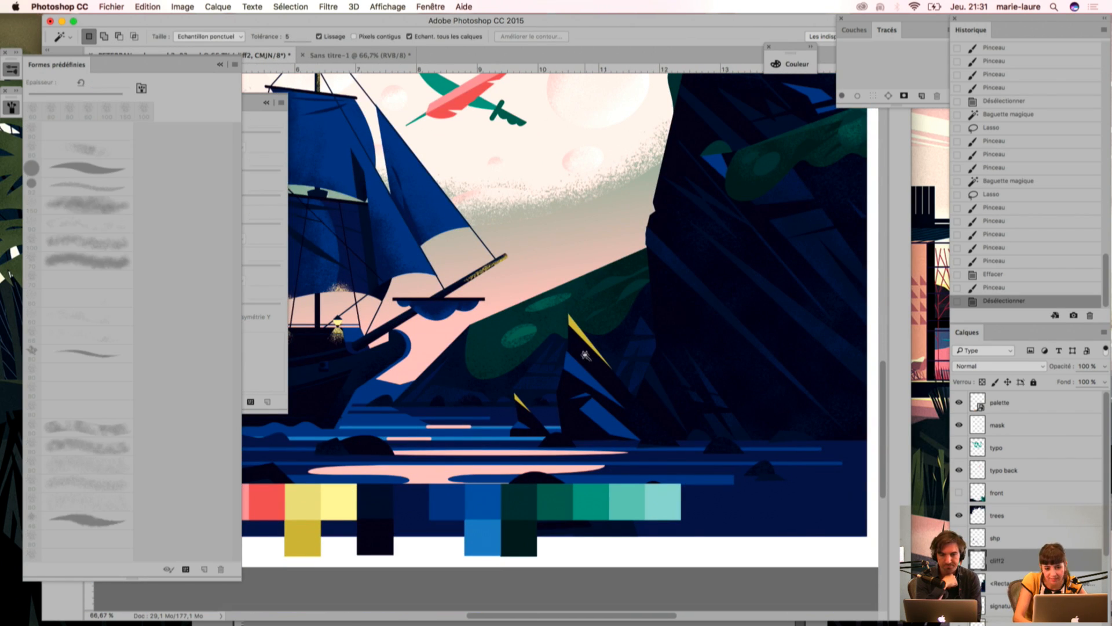
click(582, 352)
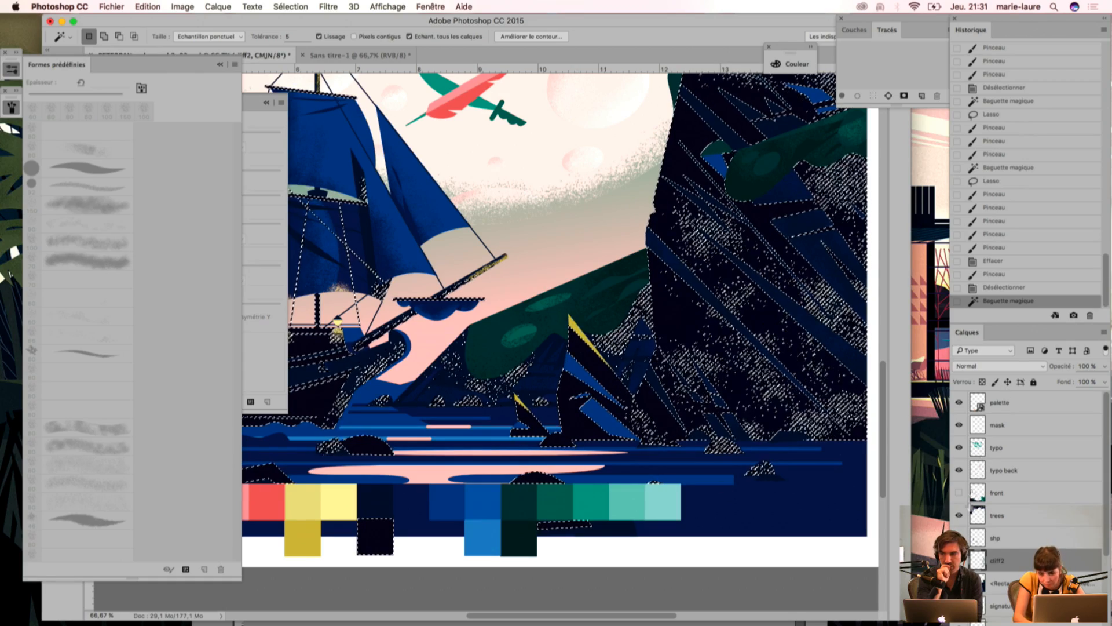
click(958, 561)
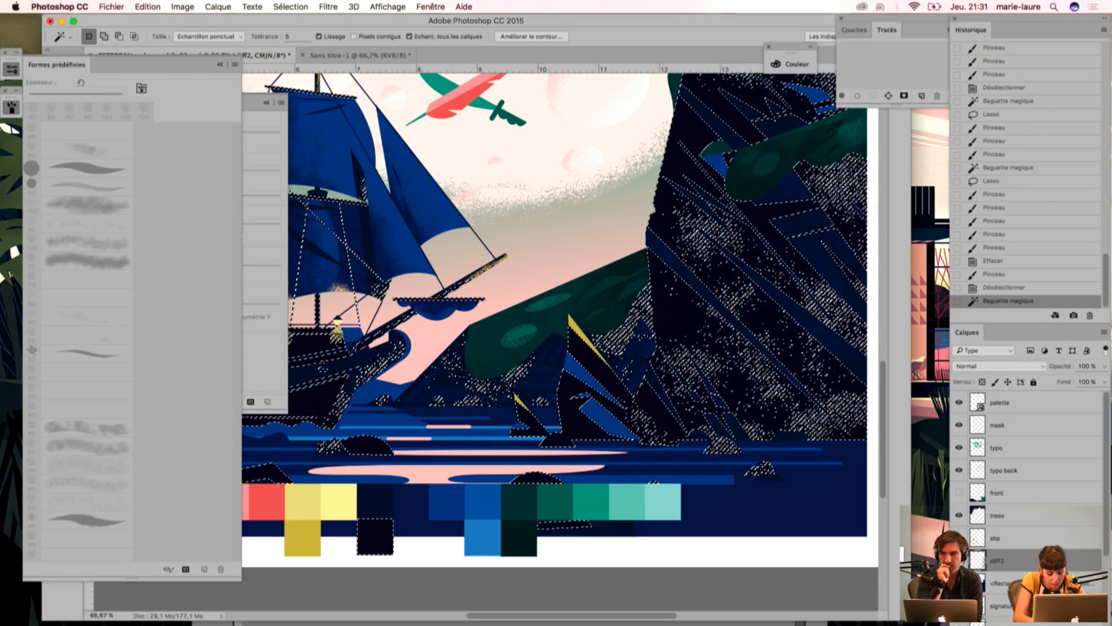
key(super+d)
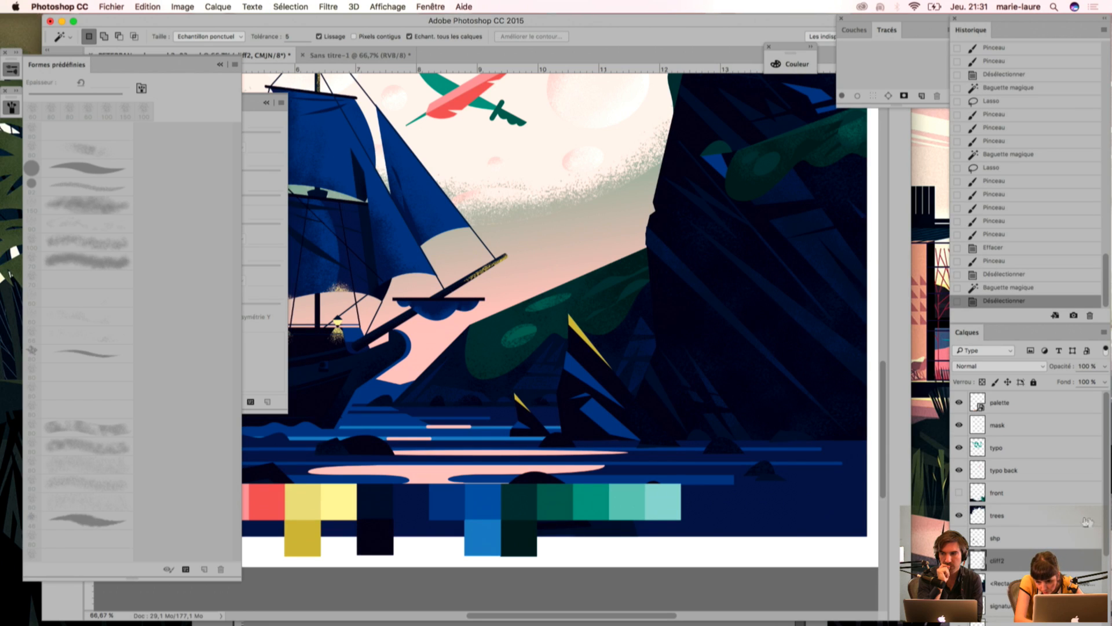
Step: Hide the cliff2 texture layer and select the dark cliff and rock areas together with the yellow rock highlights using the Magic Wand
scroll(1108, 535, down, 4)
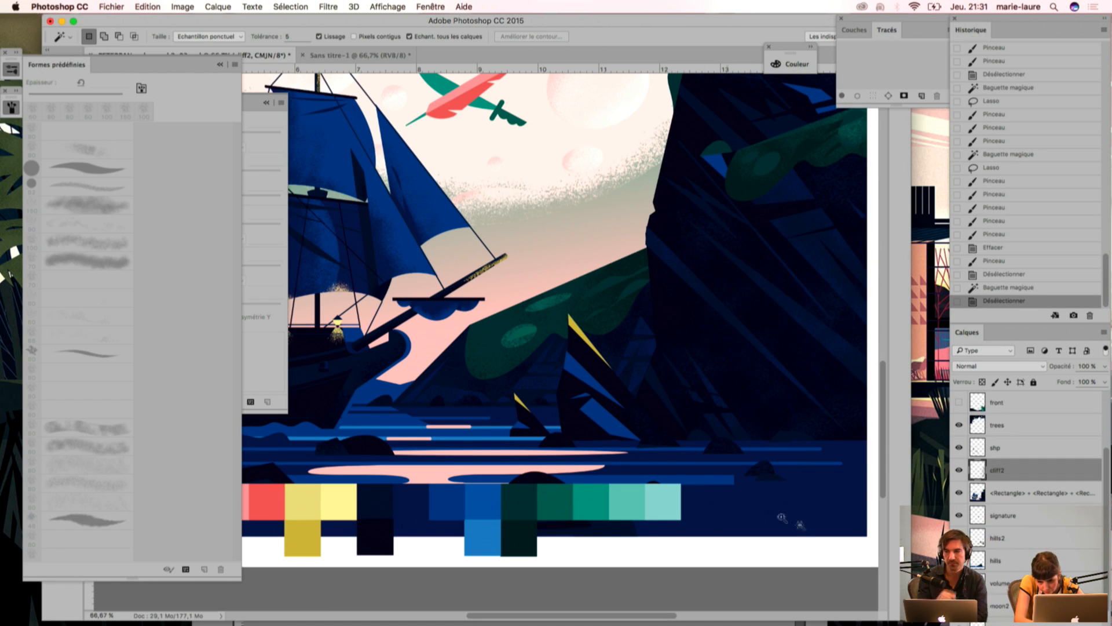
click(959, 471)
click(597, 367)
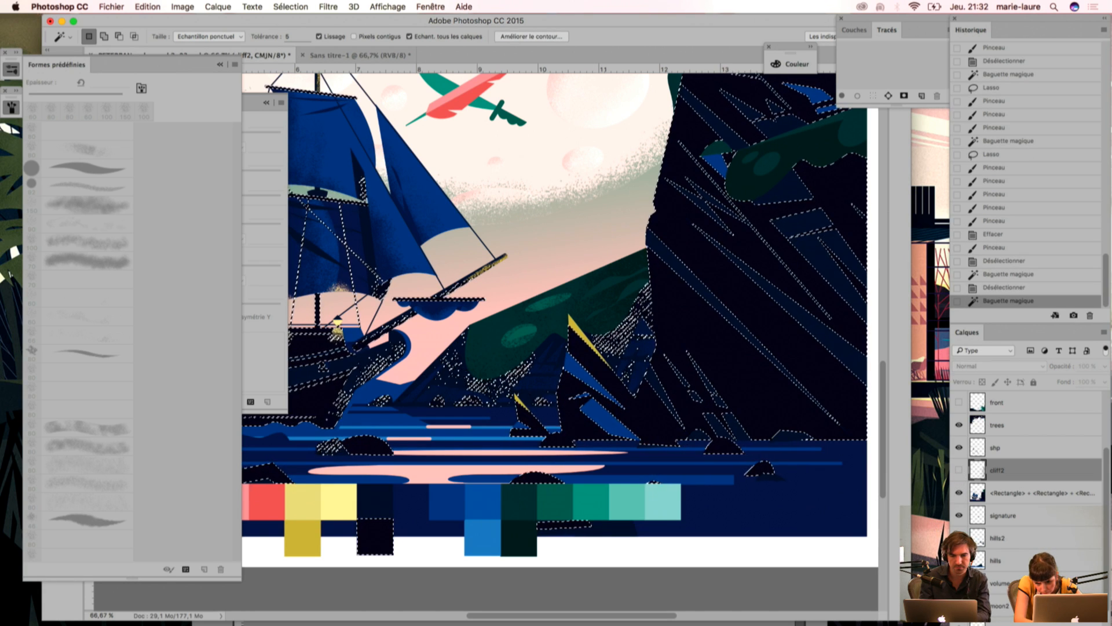
key(super+h)
key(super+d)
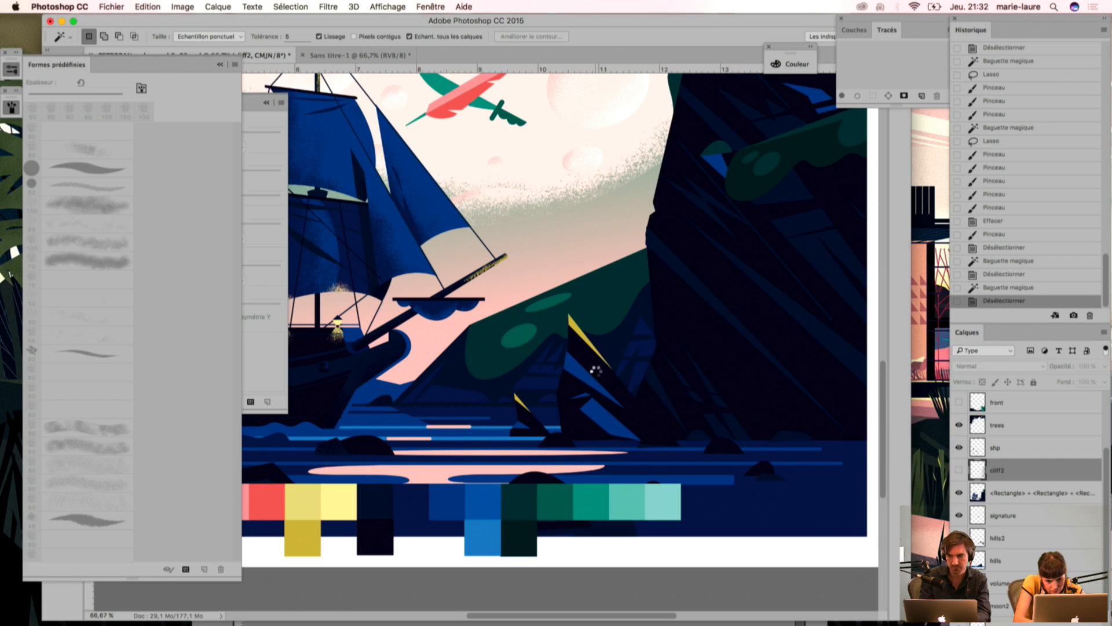
click(599, 381)
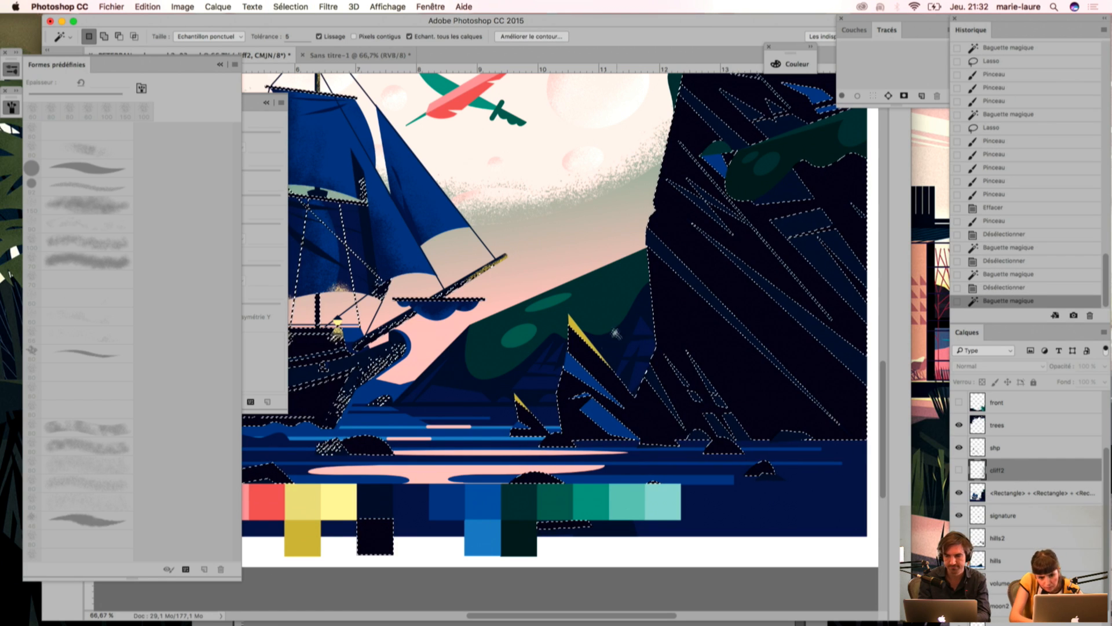
shift+click(579, 330)
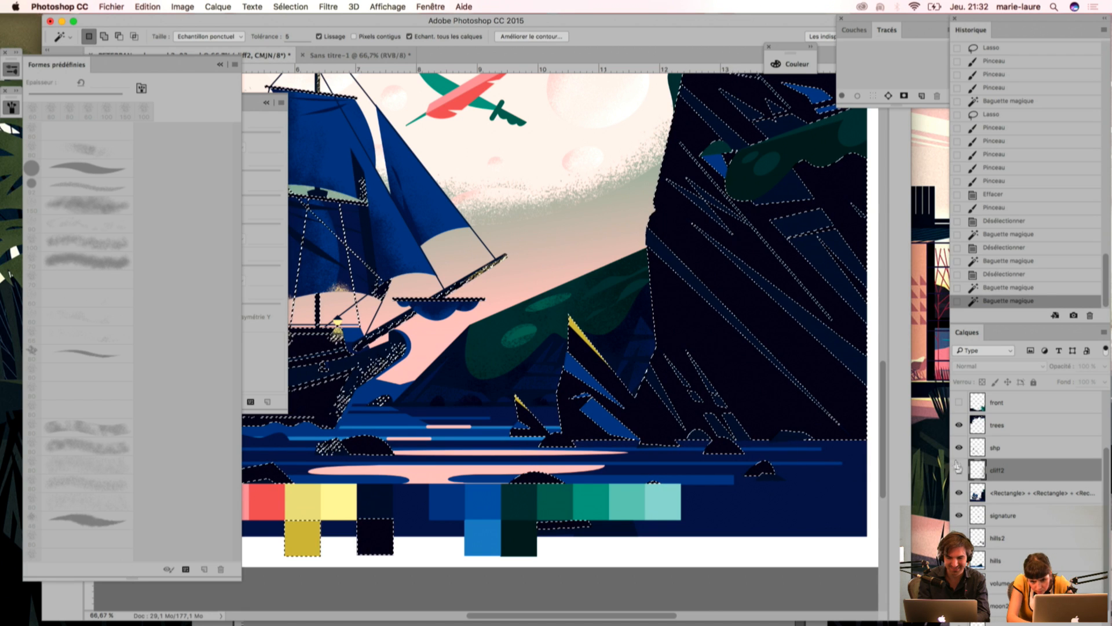
Step: Show cliff2 again as the active layer and stipple yellow grain from the tall rock's highlight into its dark face
click(1037, 539)
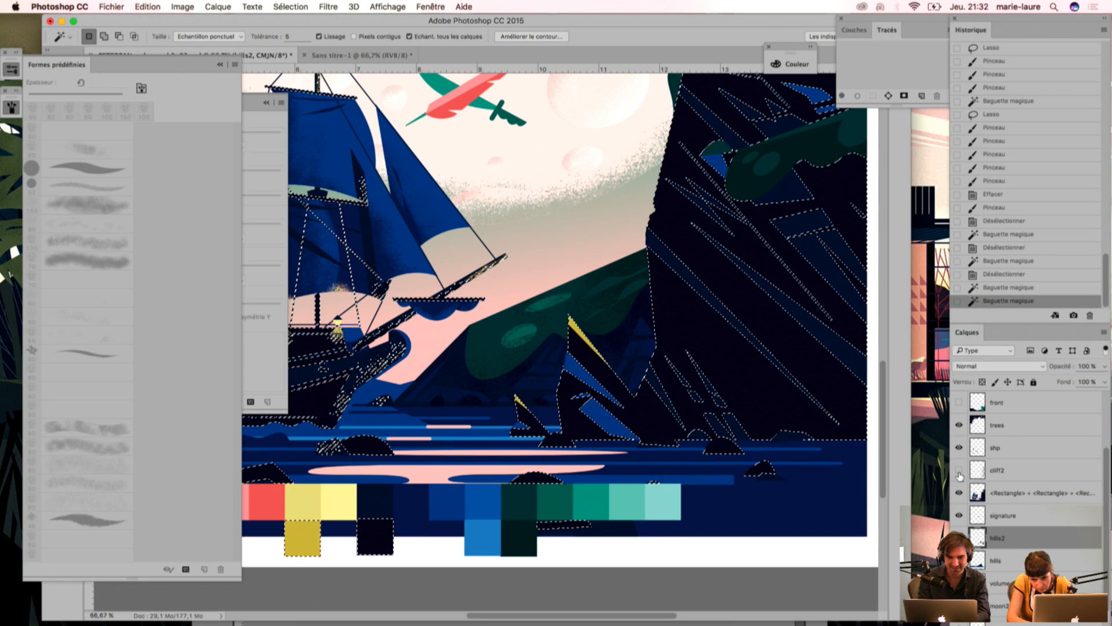
click(1027, 479)
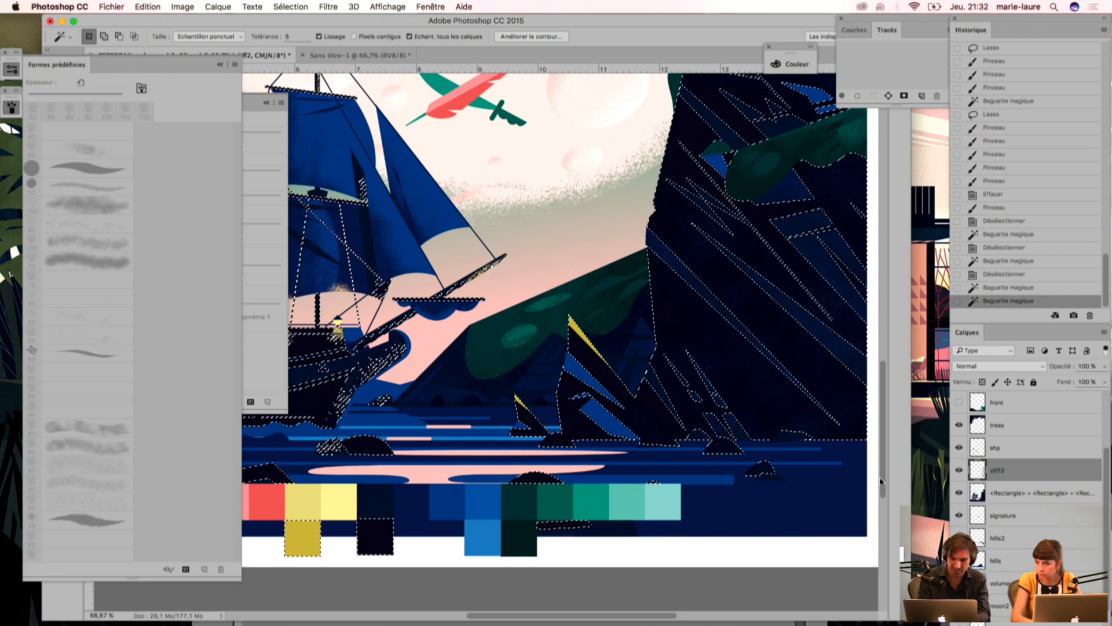
key(i)
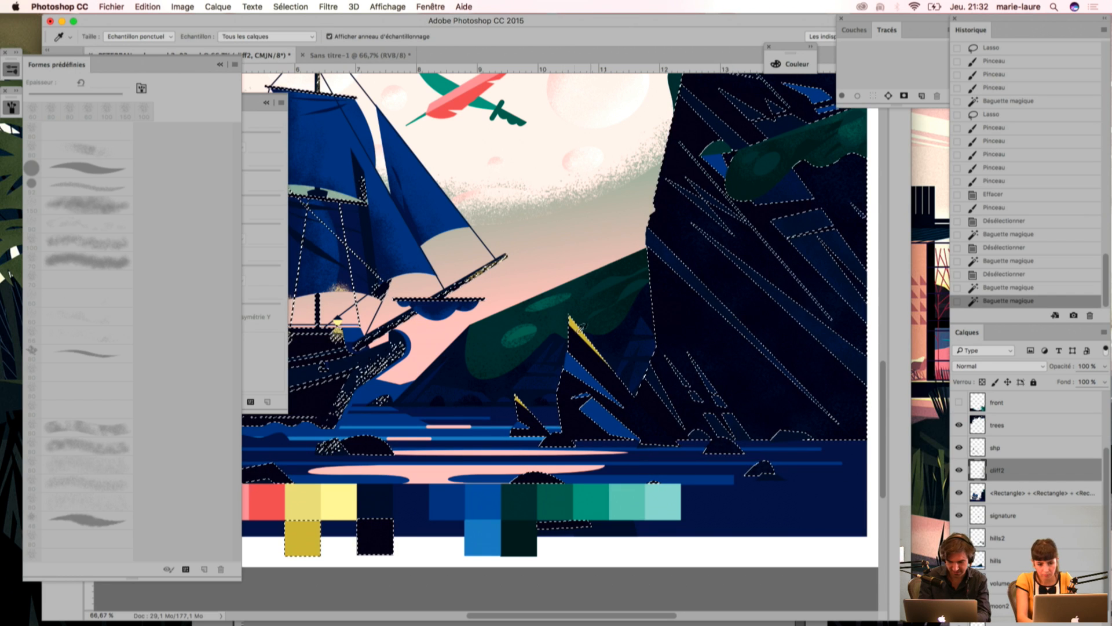
key(b)
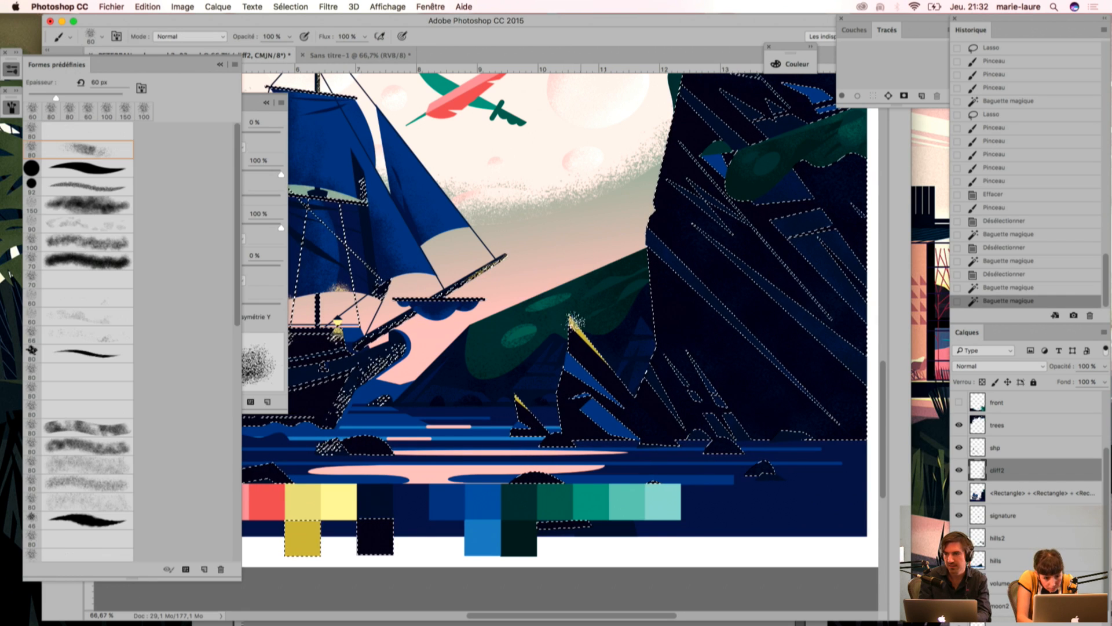
mouse_move(582, 322)
mouse_down()
mouse_move(595, 343)
mouse_move(569, 315)
mouse_move(657, 397)
mouse_move(582, 328)
mouse_up()
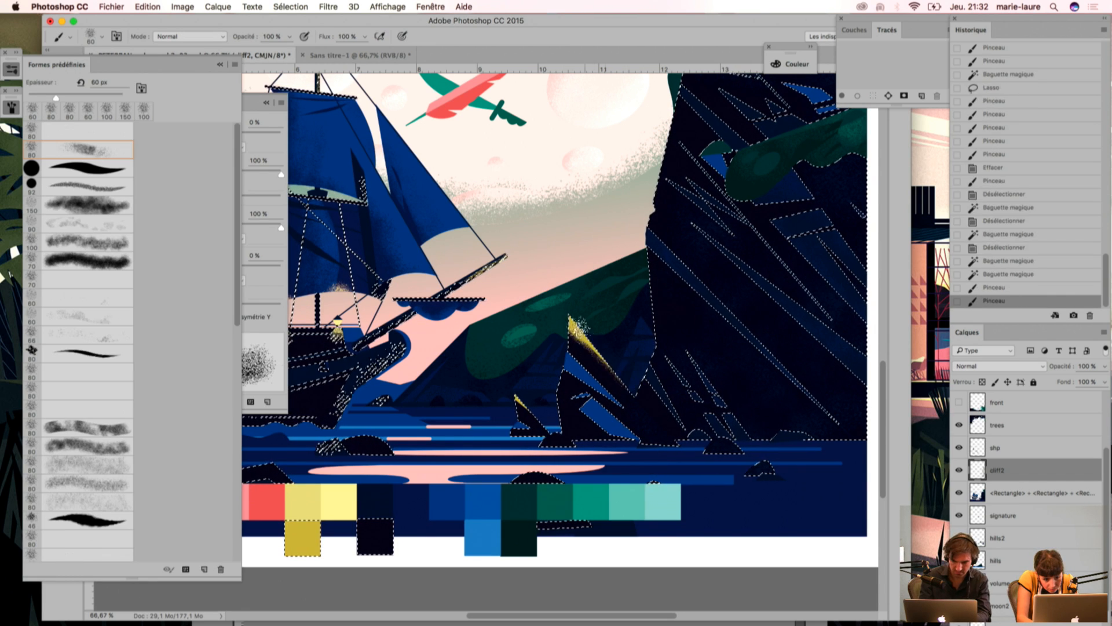
mouse_move(669, 405)
mouse_down()
mouse_move(558, 313)
mouse_move(684, 458)
mouse_move(603, 364)
mouse_up()
drag(654, 403, 648, 394)
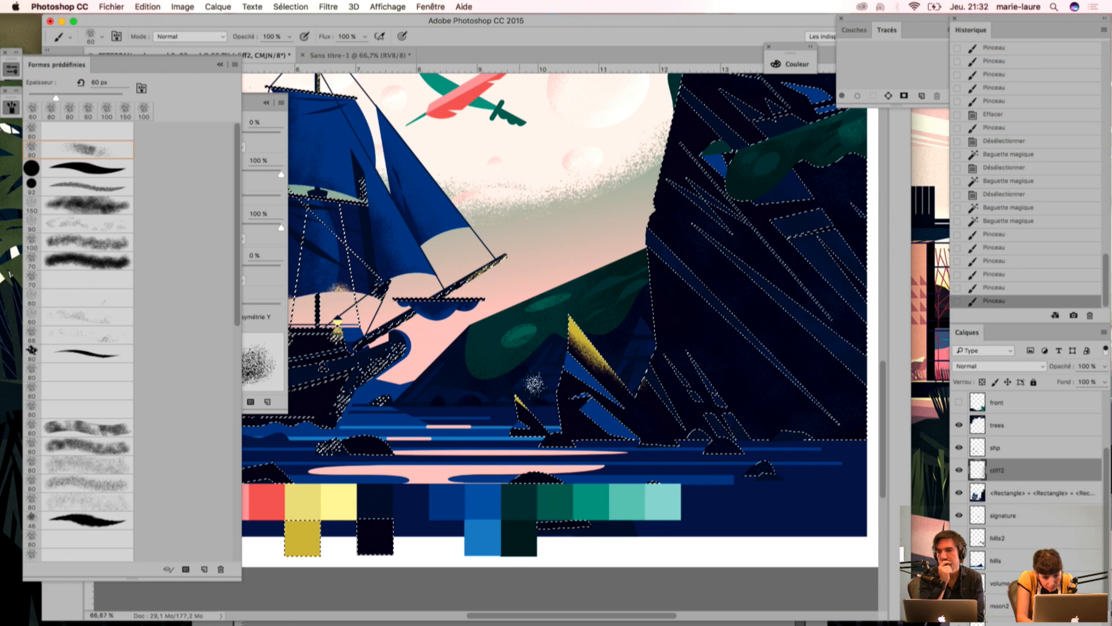
Step: Stipple yellow grain on the small rock's lit side and along the cliff's left edge within the selection
drag(526, 395, 557, 419)
mouse_move(638, 364)
mouse_down()
mouse_move(636, 373)
mouse_move(645, 343)
mouse_move(638, 352)
mouse_up()
drag(638, 352, 645, 340)
drag(643, 348, 645, 334)
drag(644, 338, 644, 333)
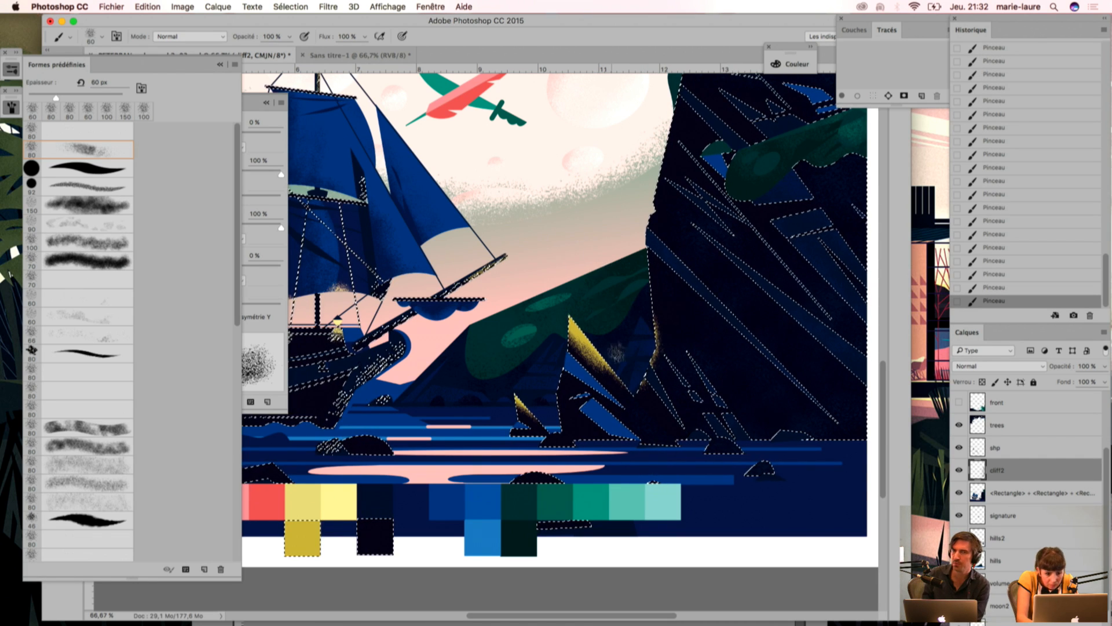
drag(611, 372, 547, 534)
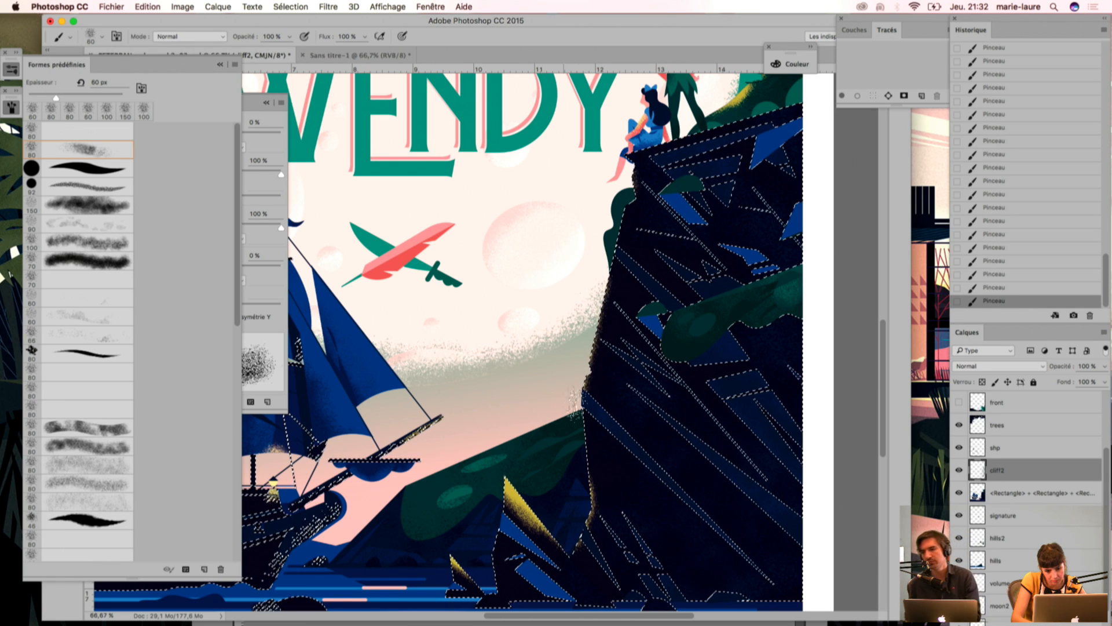
key(super+d)
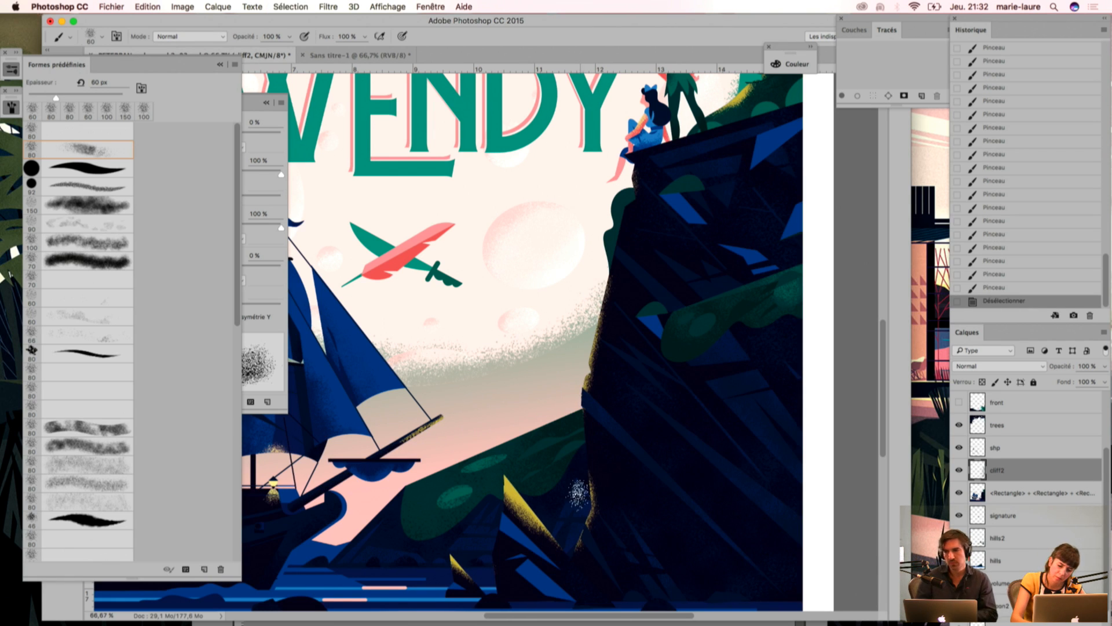
key(super+minus)
key(super+minus)
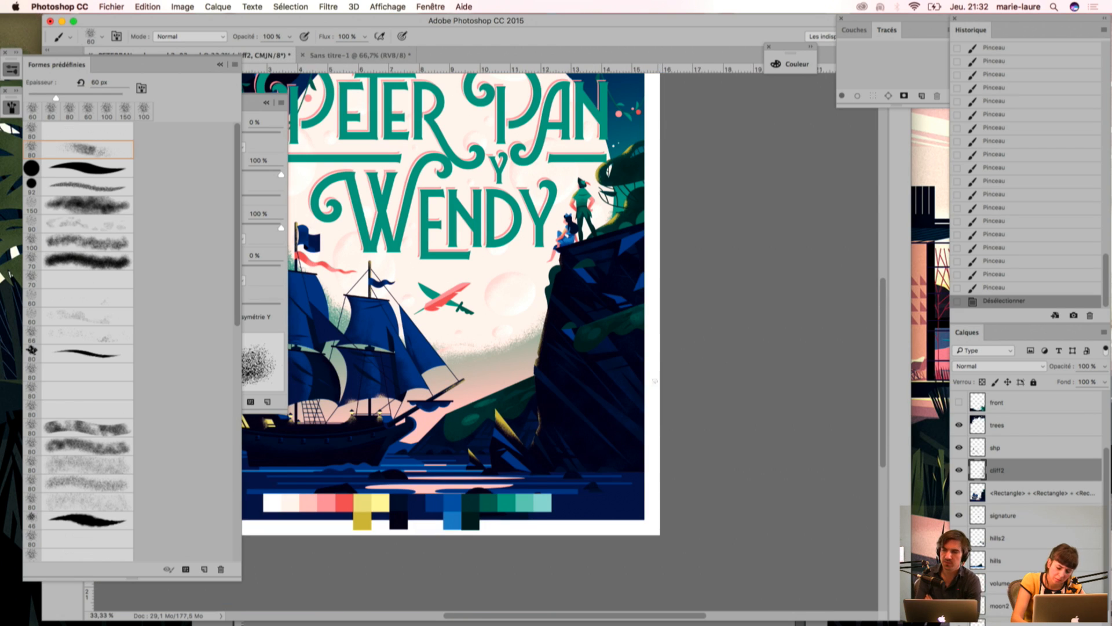
key(super+z)
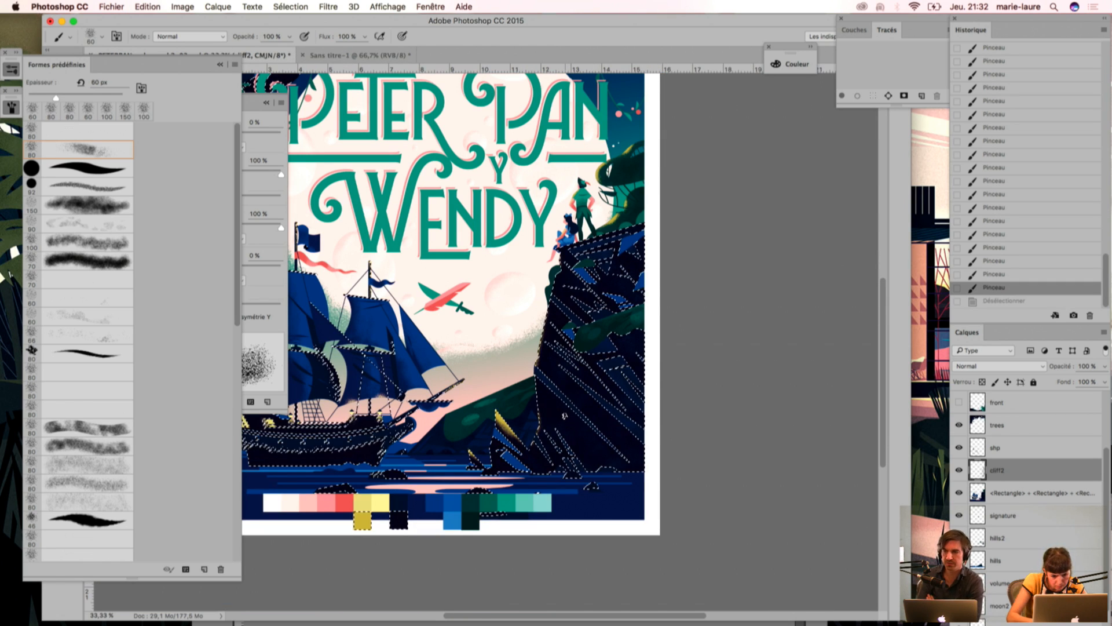
Step: Hide the cliff2 layer, drop the old selection and select the dark cliff areas afresh with the Magic Wand
key(w)
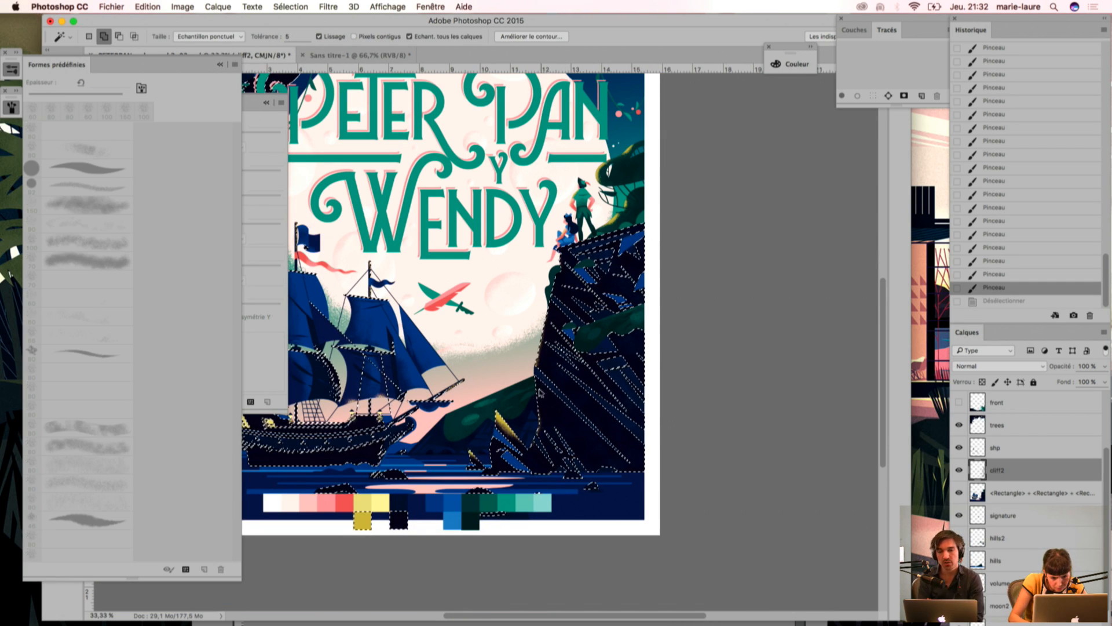
shift+click(541, 397)
key(super+plus)
key(super+plus)
key(super+d)
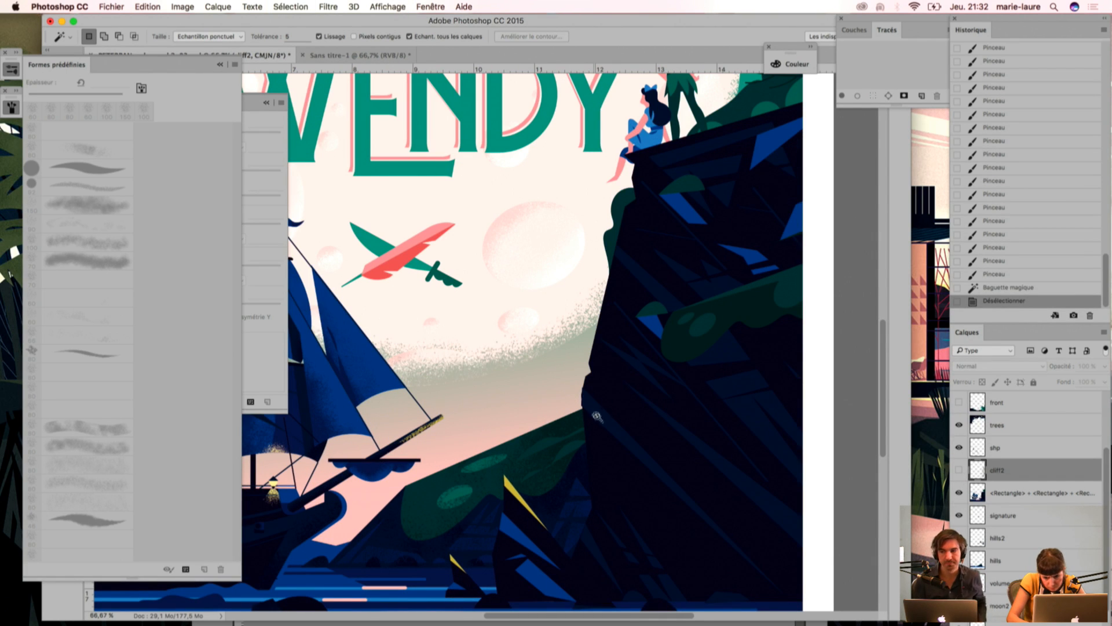
click(998, 288)
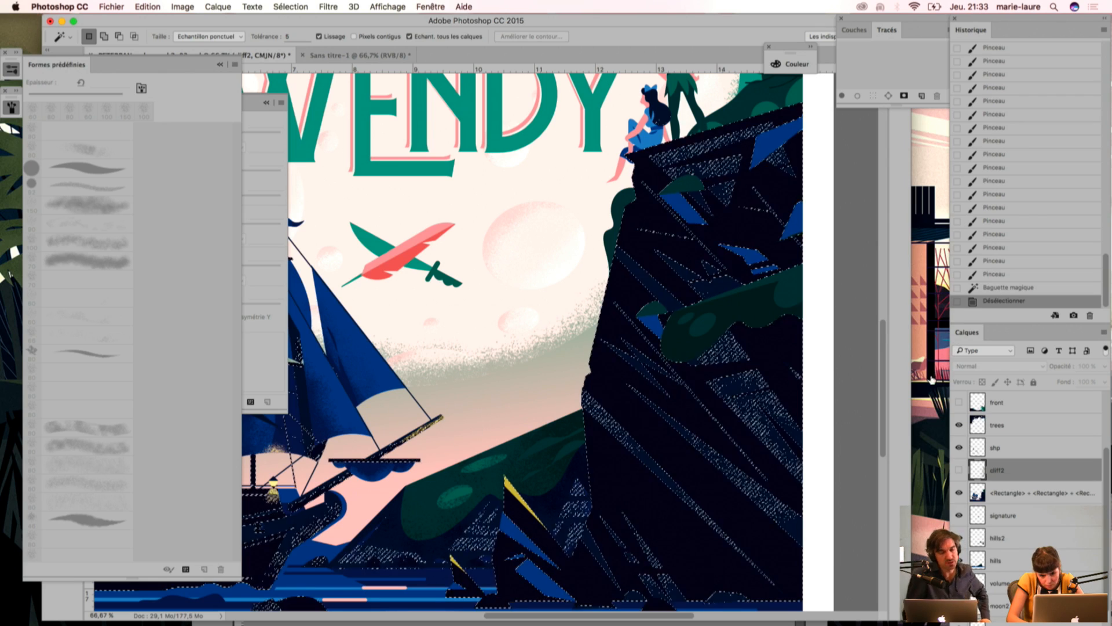
Step: Revert to the last brush stroke and reselect the dark cliff areas with the Magic Wand while cliff2 is hidden, showing that layer again
click(987, 276)
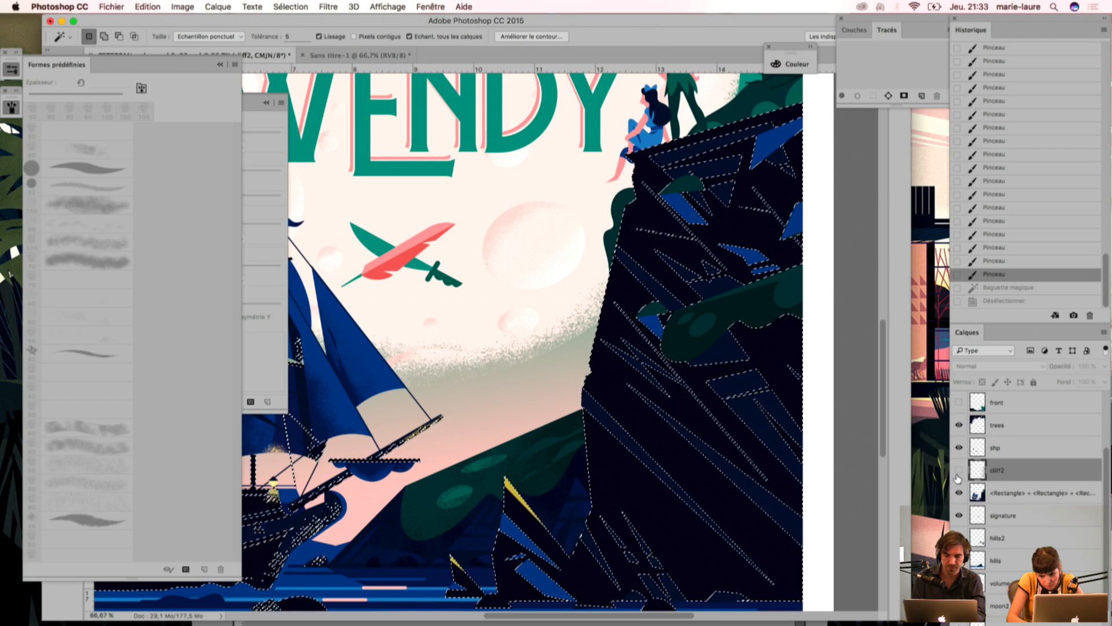
click(959, 472)
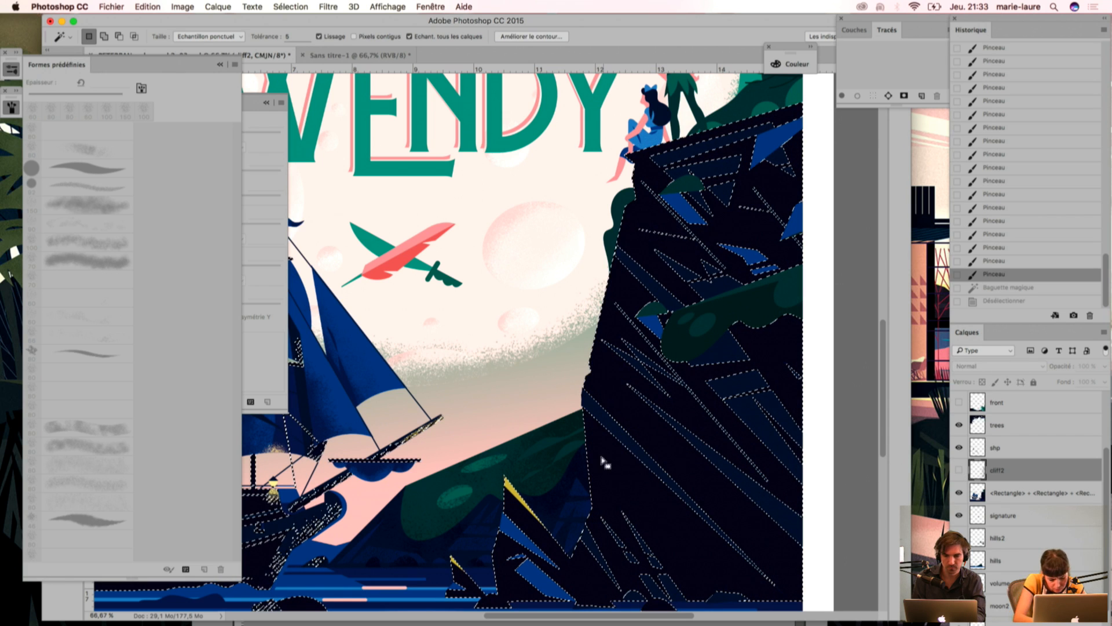
click(597, 416)
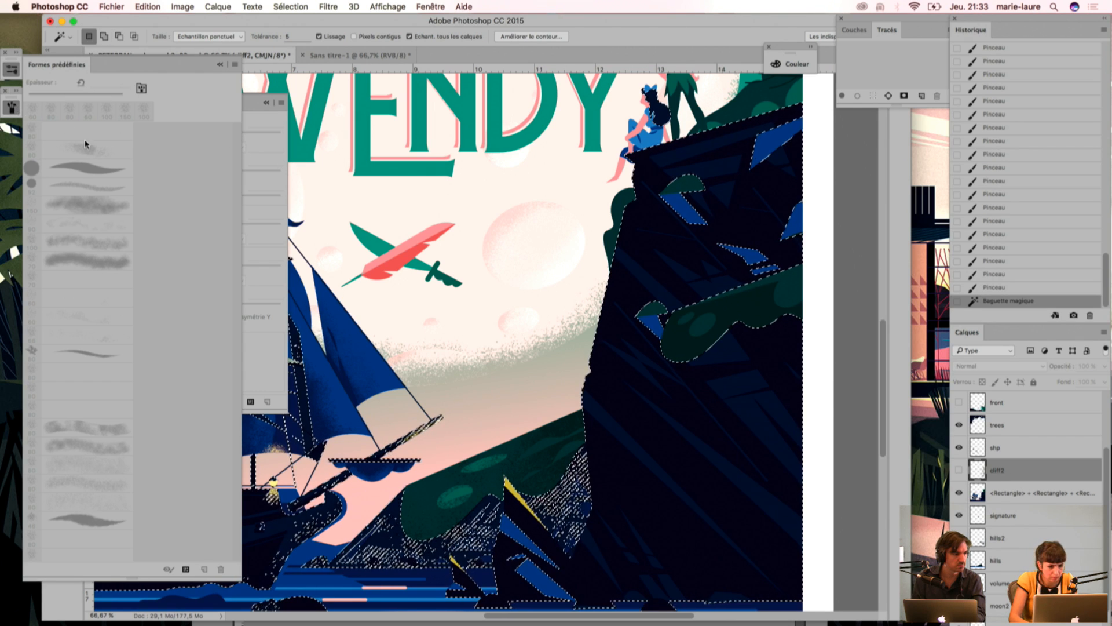
click(959, 469)
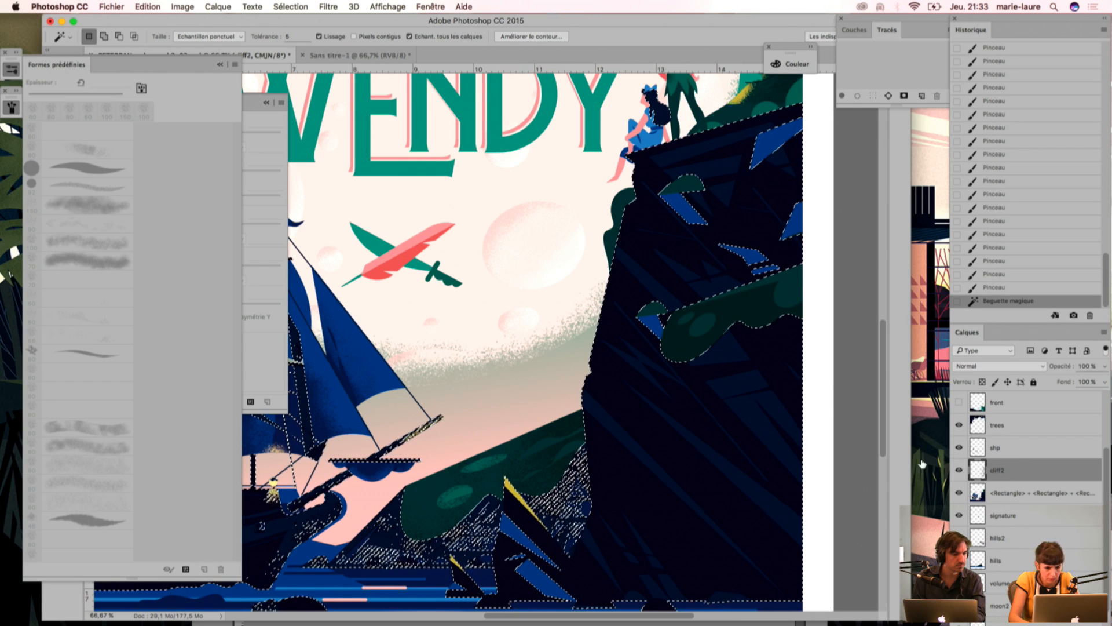
Step: Collapse the brush presets and brush settings, and subtract the area around the tall rock at the cliff's foot from the selection with the Lasso
click(220, 64)
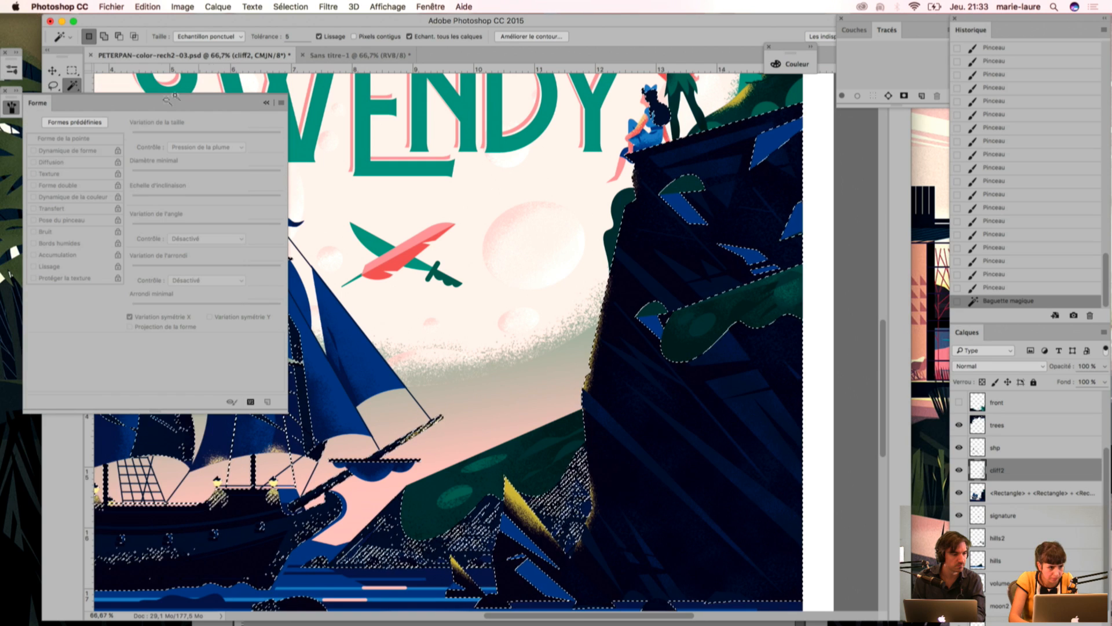
click(265, 103)
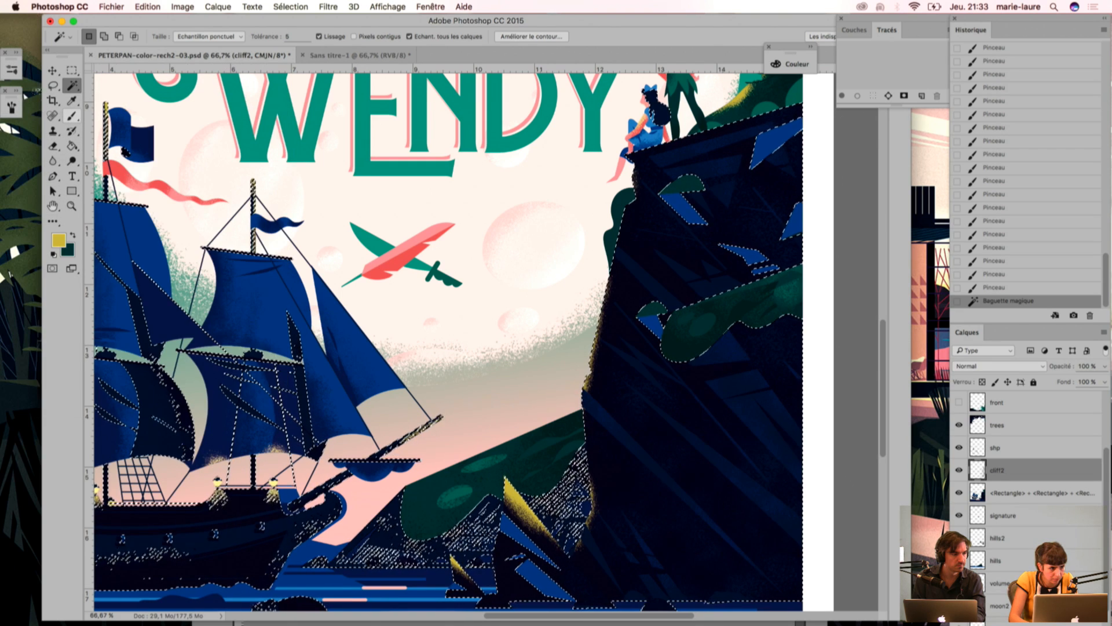
key(l)
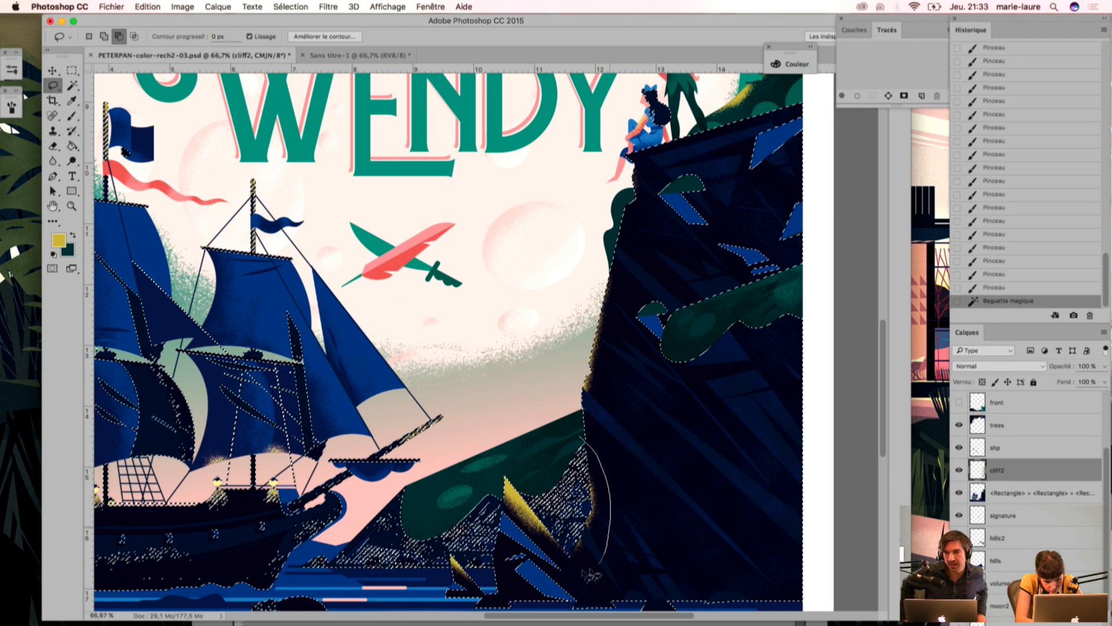
drag(540, 441, 547, 449)
Step: Stipple yellow grain with the Brush up the cliff's left edge to just below the seated girl
key(b)
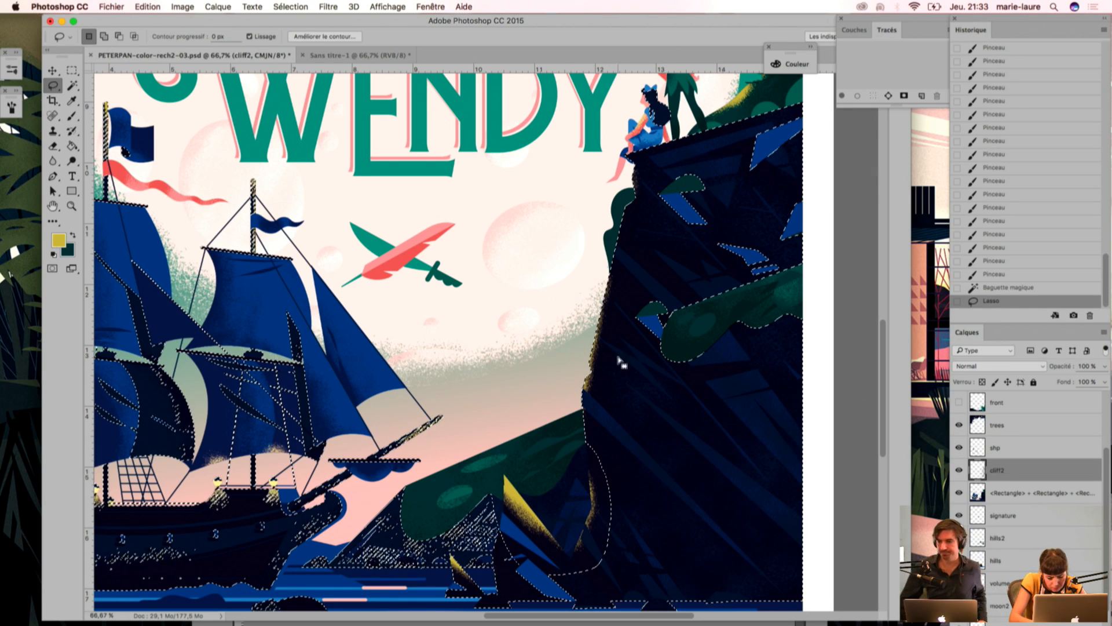
mouse_move(576, 380)
mouse_down()
mouse_move(576, 398)
mouse_move(600, 284)
mouse_up()
mouse_move(628, 181)
mouse_down()
mouse_move(626, 155)
mouse_move(633, 203)
mouse_move(615, 246)
mouse_up()
Step: Erase excess yellow grain along the cliff's left edge, dropping the selection partway to clean up the lower edge too
key(super+minus)
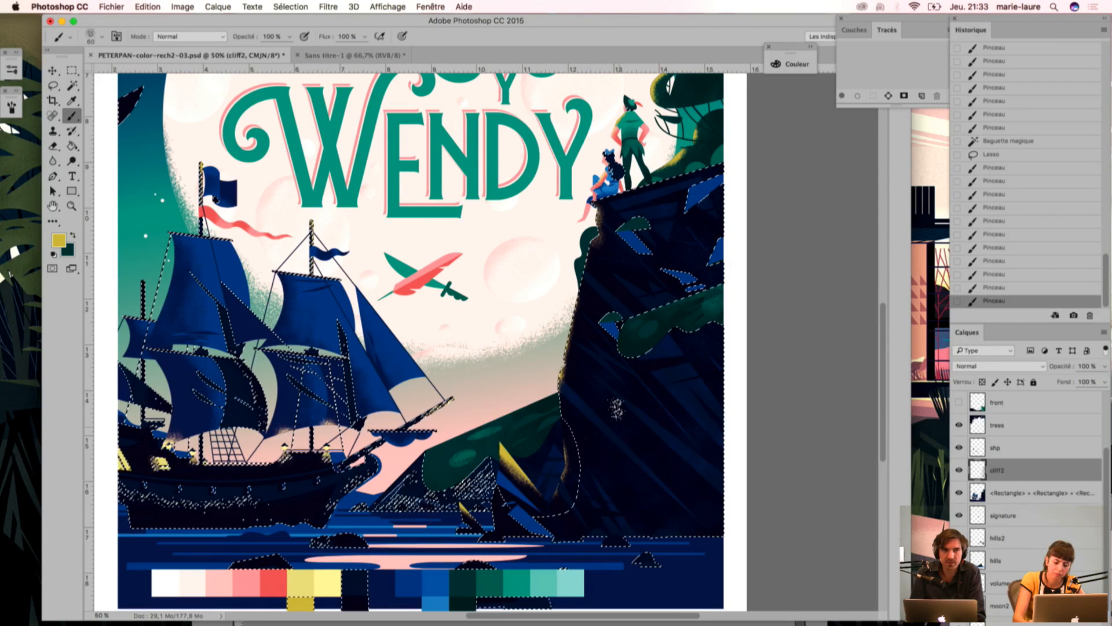
key(e)
mouse_move(596, 263)
mouse_down()
mouse_move(603, 241)
mouse_move(587, 303)
mouse_up()
key(super+d)
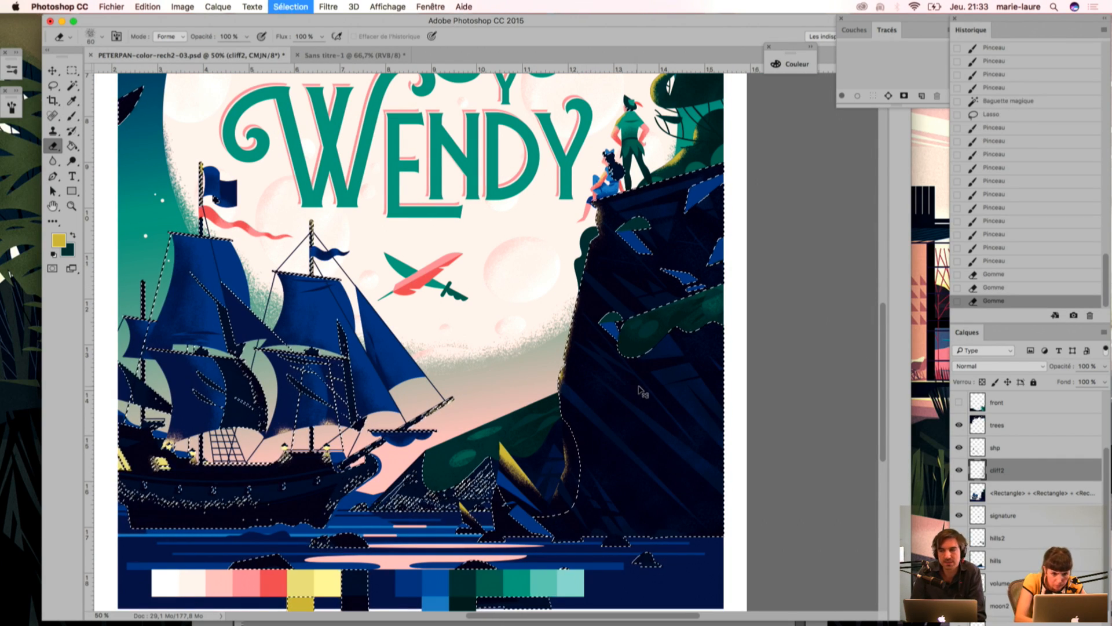
mouse_move(566, 371)
mouse_down()
mouse_move(555, 409)
mouse_move(561, 383)
mouse_move(514, 417)
mouse_move(515, 437)
mouse_move(554, 428)
mouse_move(637, 444)
mouse_move(580, 454)
mouse_up()
Step: Try stippling yellow grain on the small rocks within a Magic Wand selection of the dark blue areas, and undo the attempt
key(super+minus)
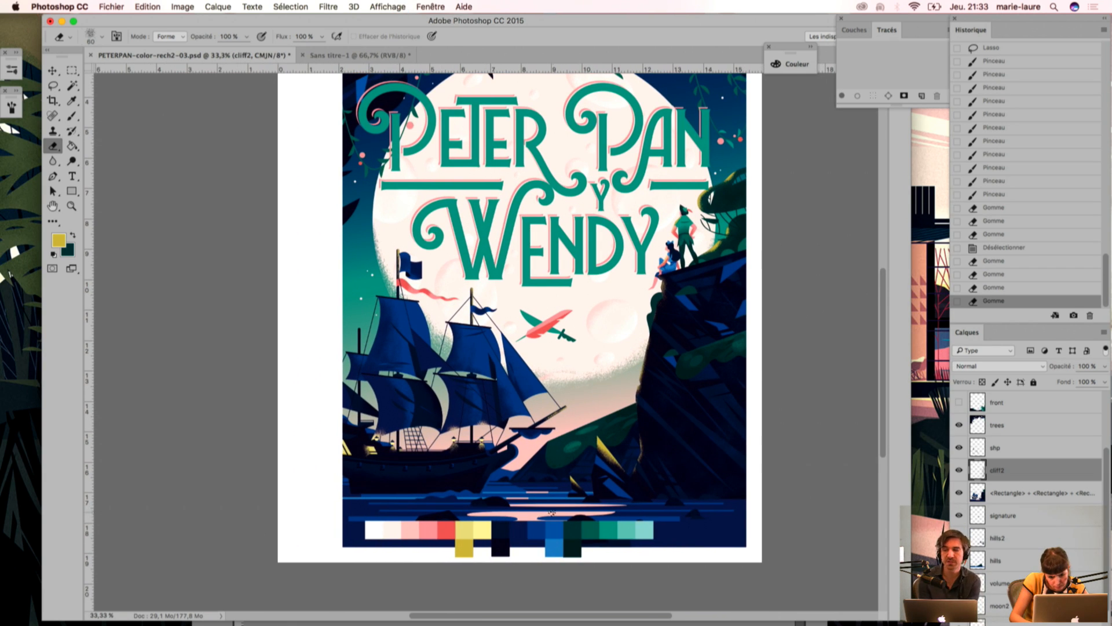
key(w)
click(580, 506)
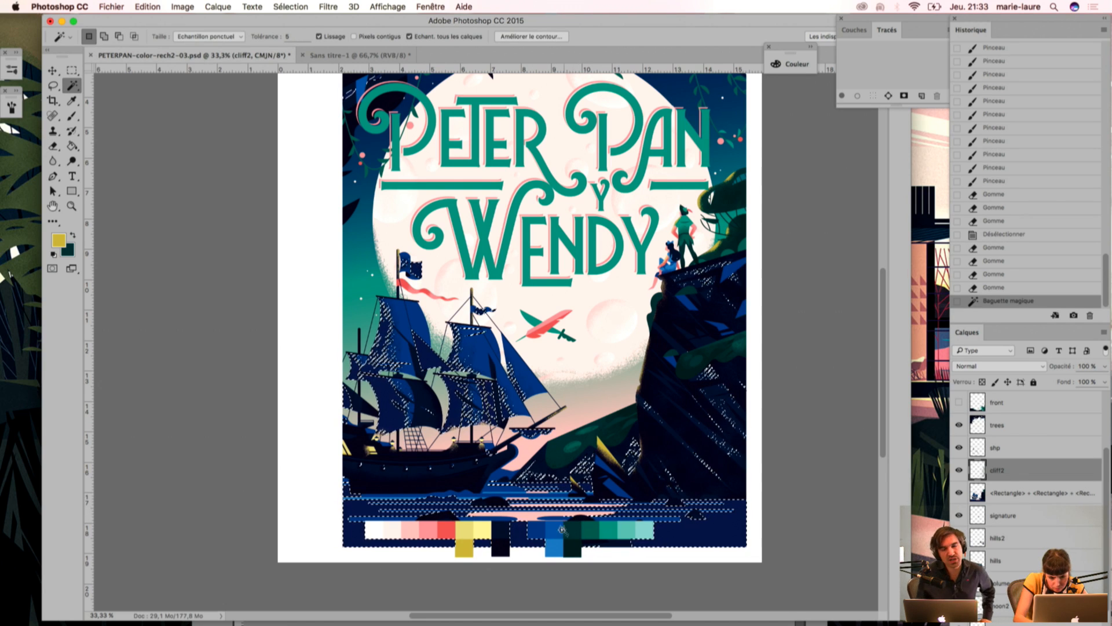
key(i)
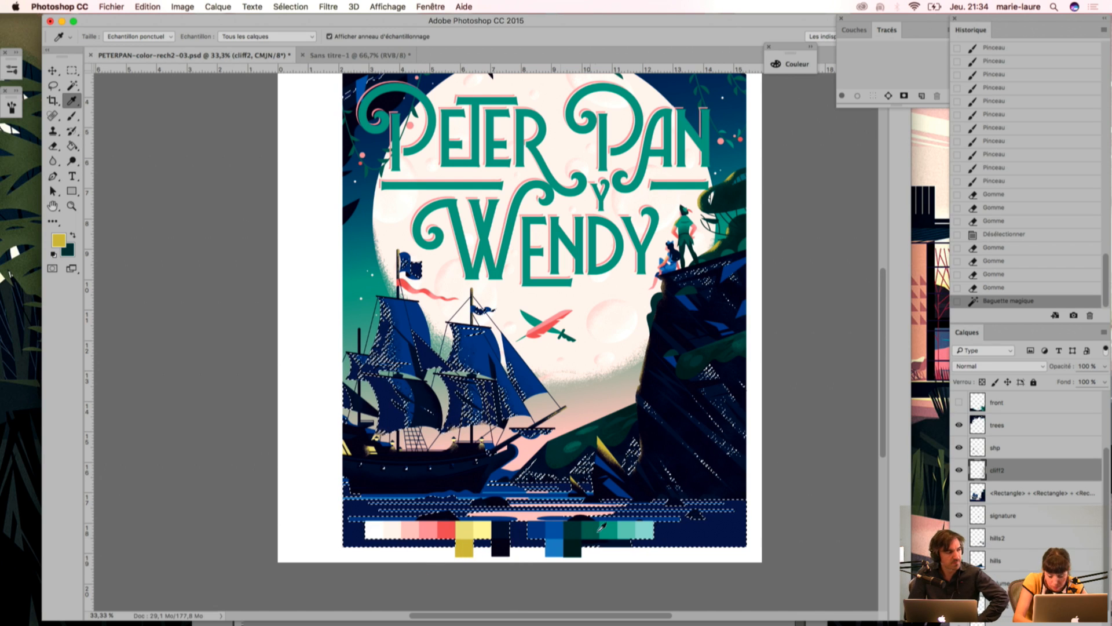
key(b)
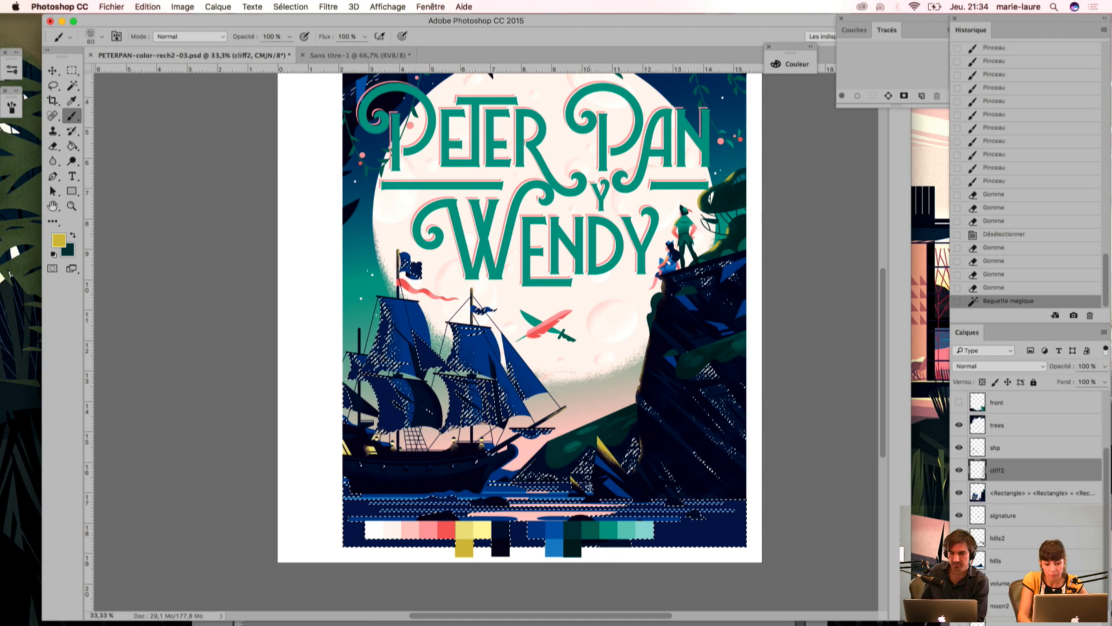
drag(594, 489, 573, 493)
drag(575, 496, 572, 505)
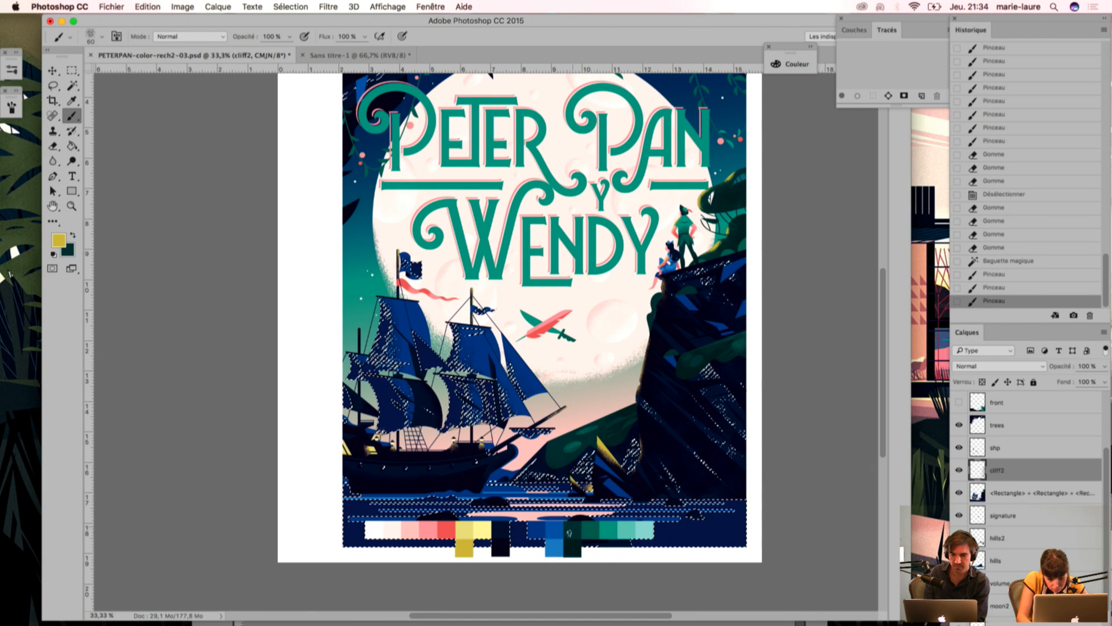
key(super+d)
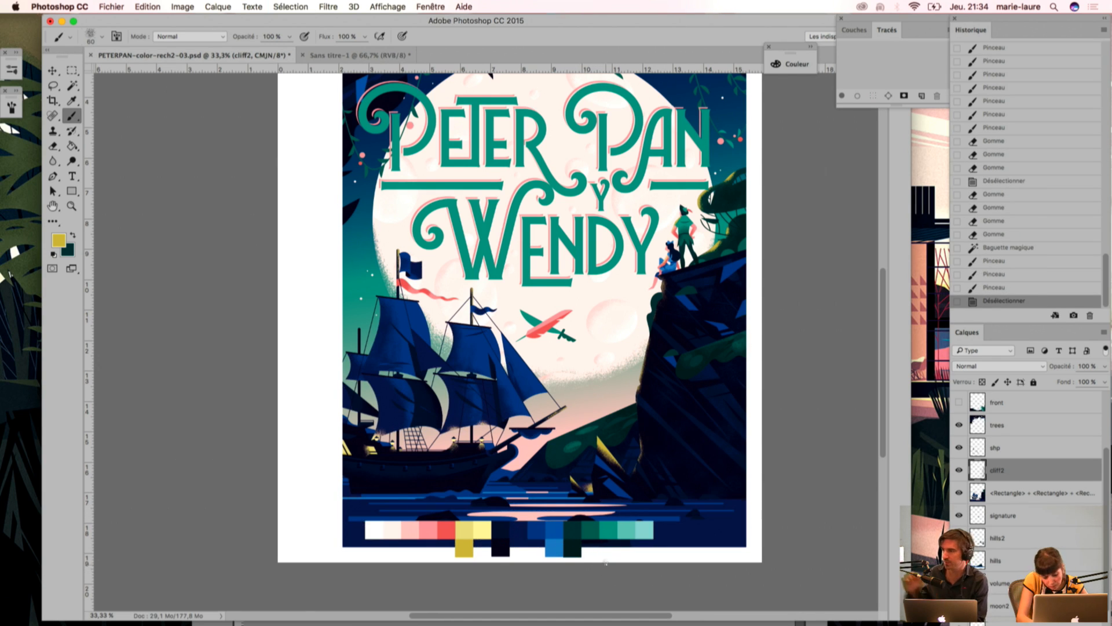
key(alt+super+z)
key(alt+super+z)
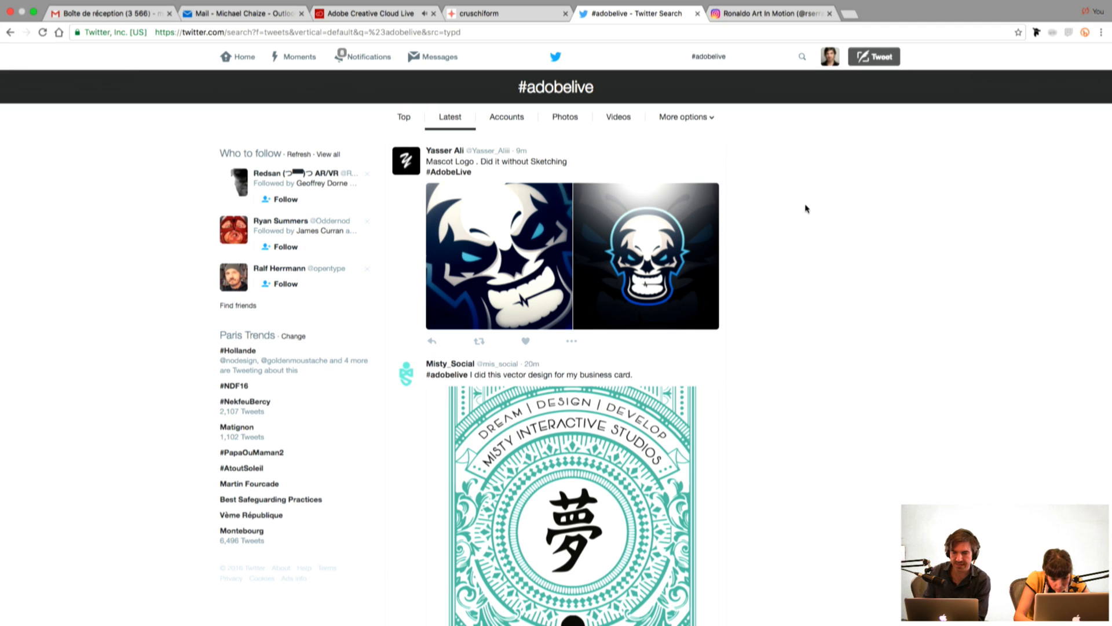
Step: Switch to the Twitter #adobelive results in the browser and view the skull mascot logo and the vector business card enlarged
click(555, 259)
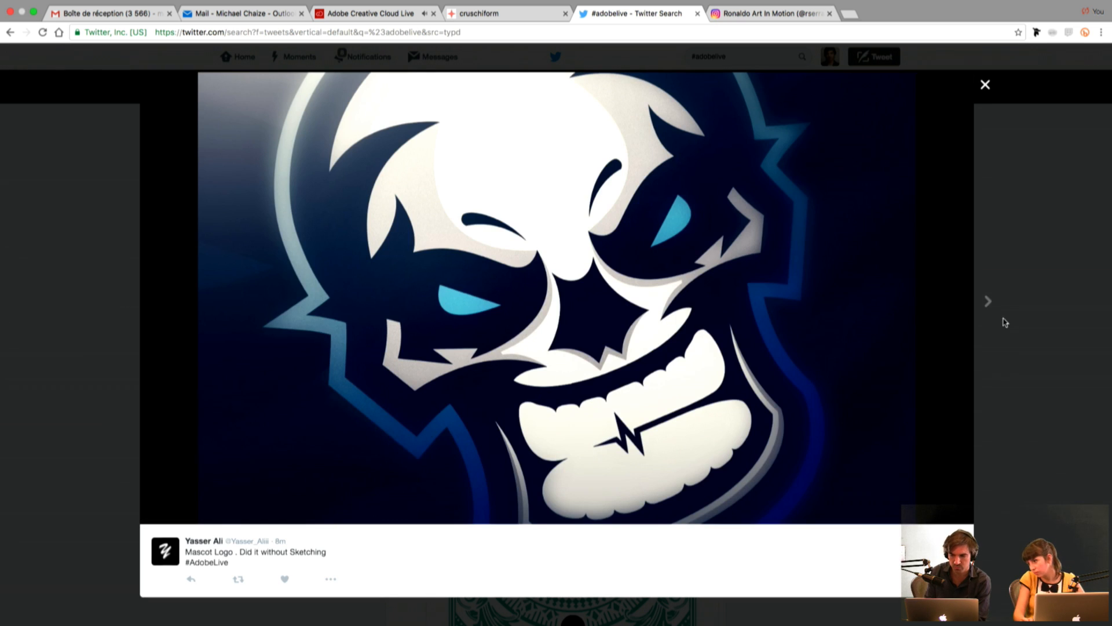
click(988, 302)
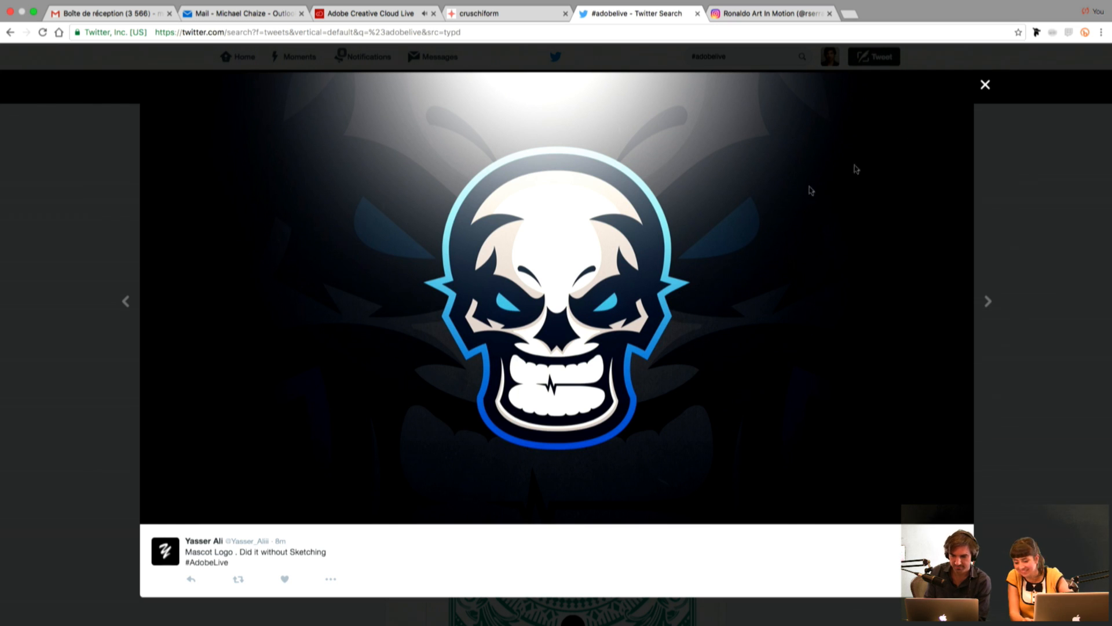
click(986, 87)
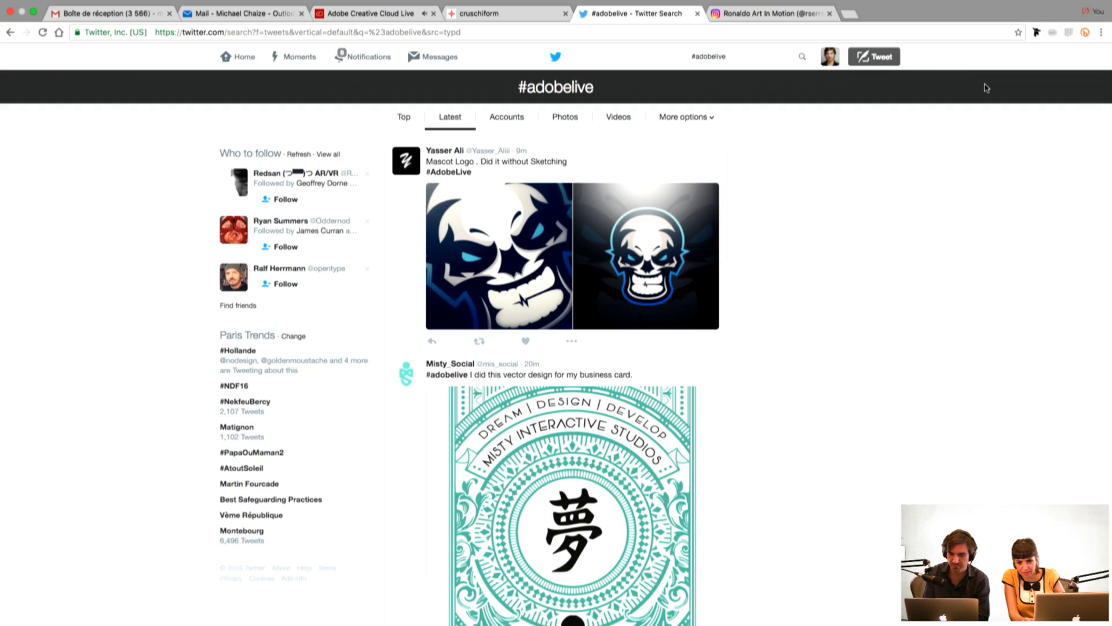
scroll(794, 380, down, 5)
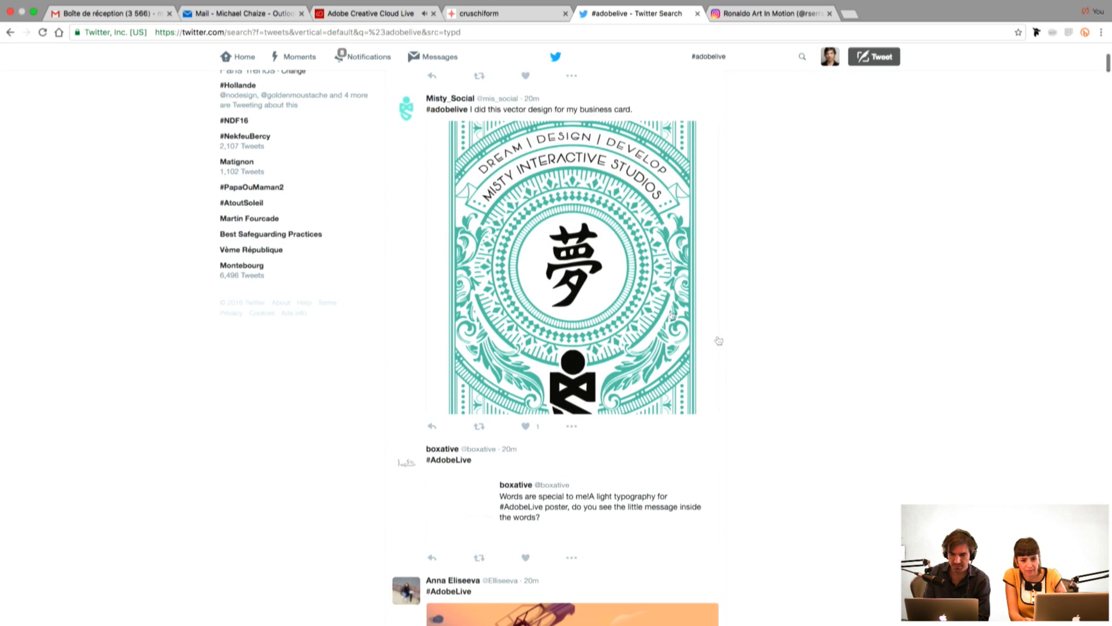
click(590, 275)
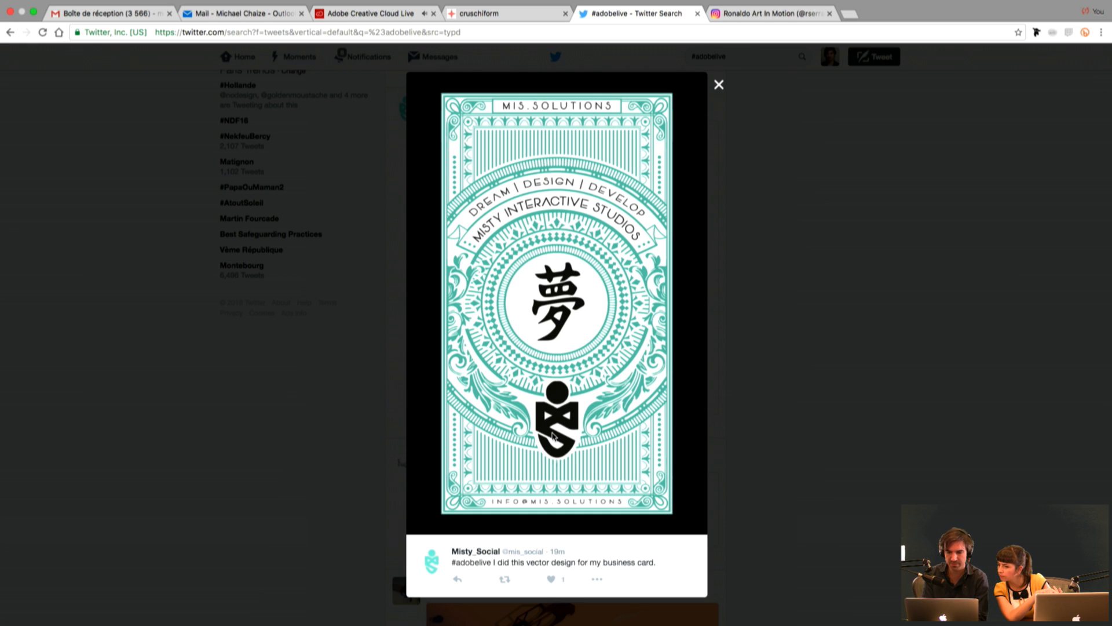
click(748, 323)
Step: Open the light typography poster tweet, view its image enlarged, and return to the #adobelive results
scroll(708, 283, down, 5)
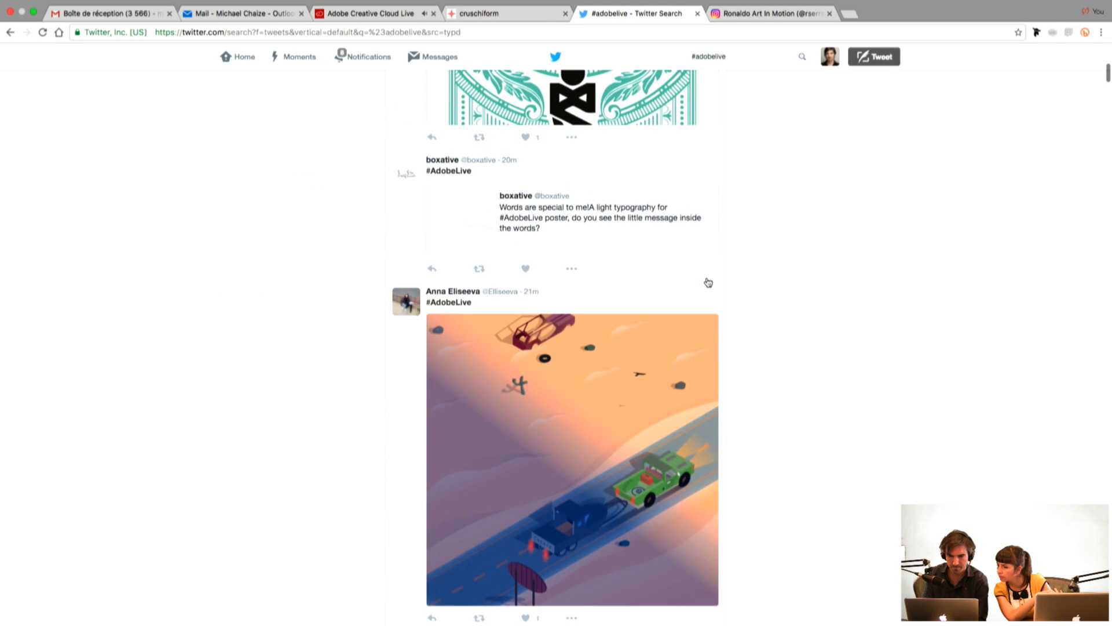
scroll(734, 293, down, 1)
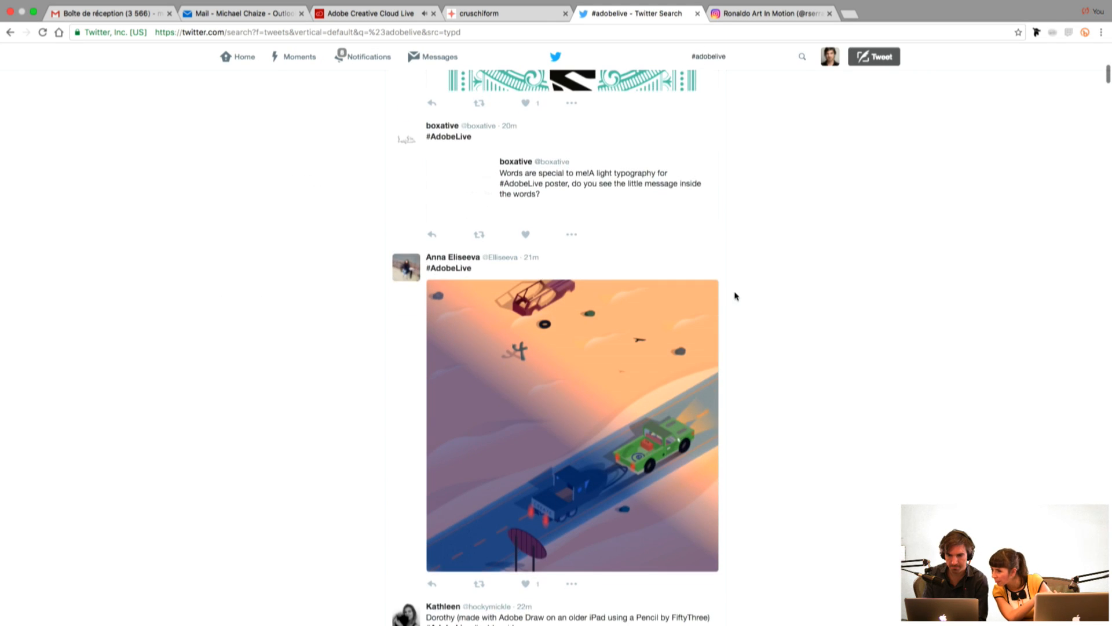
click(619, 175)
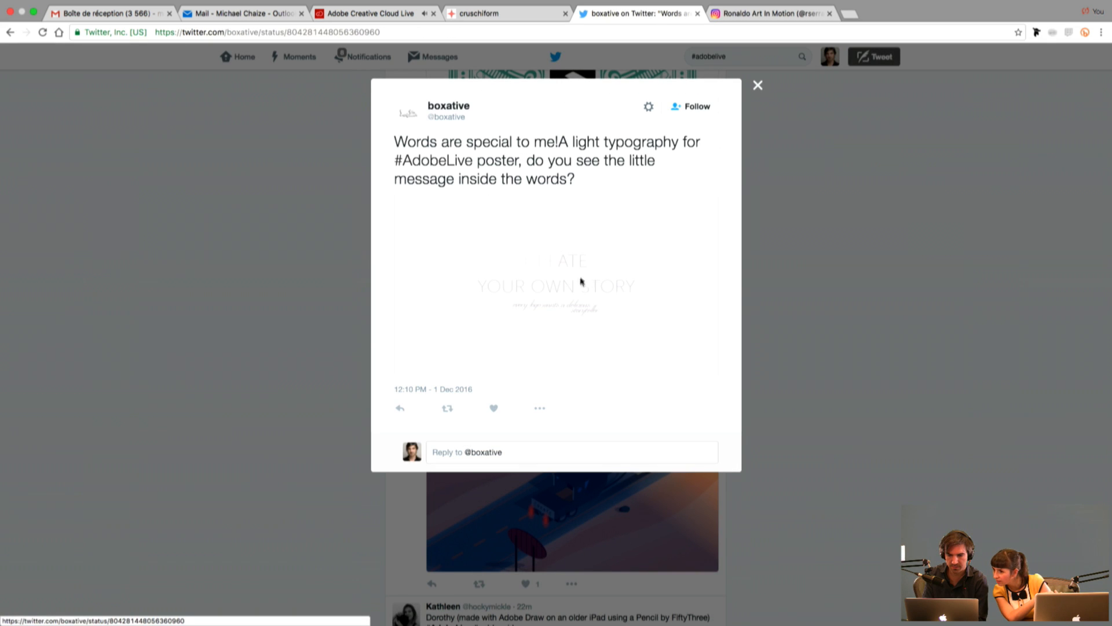
click(565, 297)
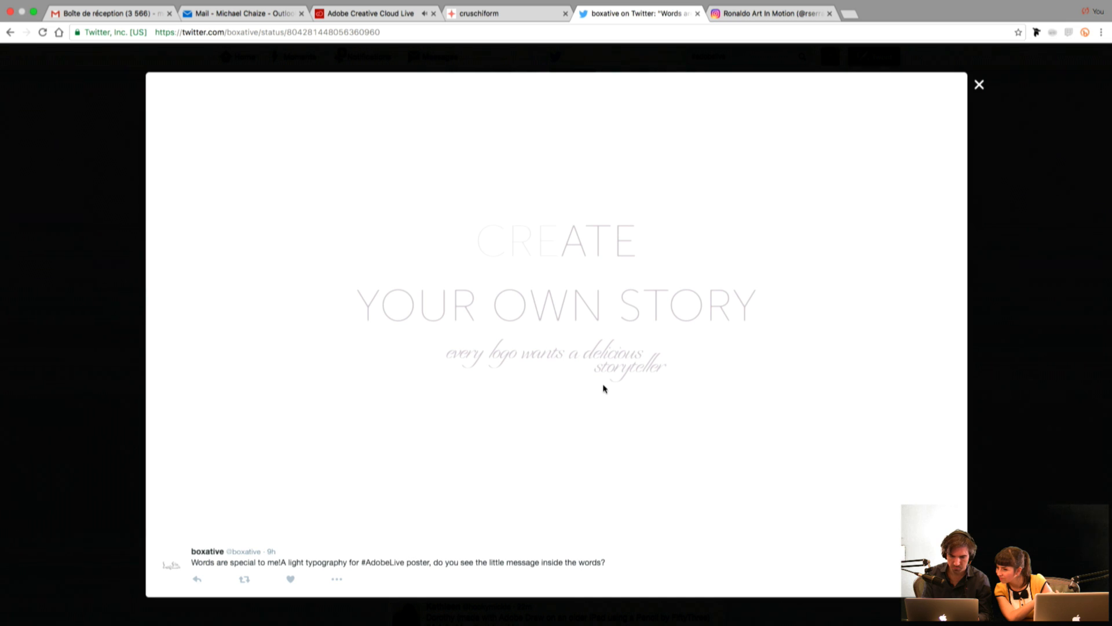
click(980, 86)
click(845, 279)
Step: View the desert road illustration with the green pickup enlarged, browse the neighbouring tweets, and reload the #adobelive results
scroll(802, 350, down, 3)
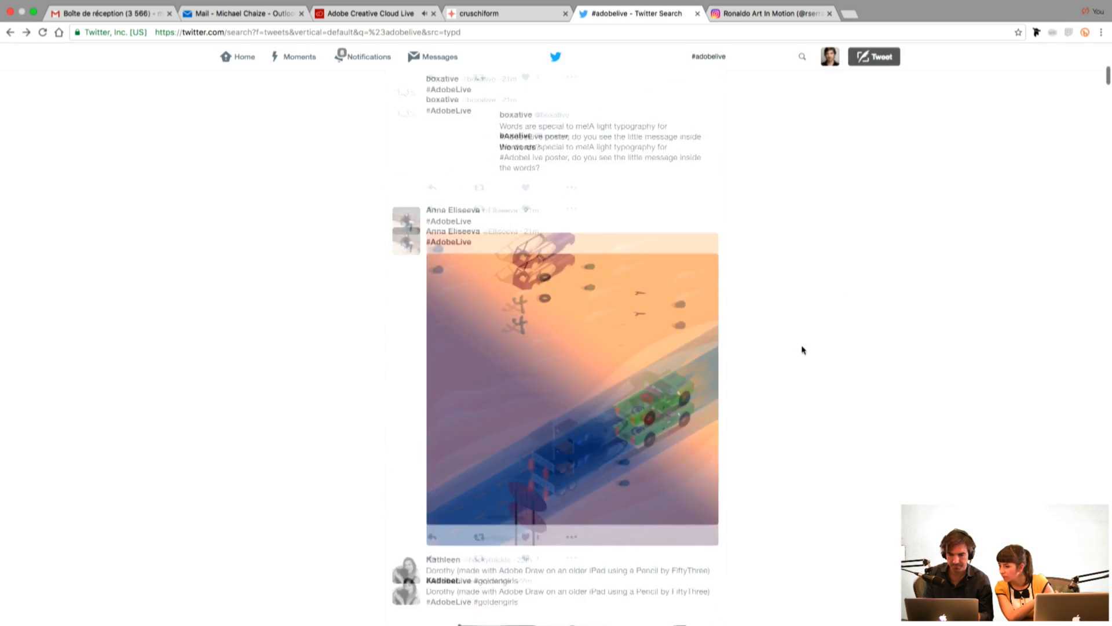
click(650, 335)
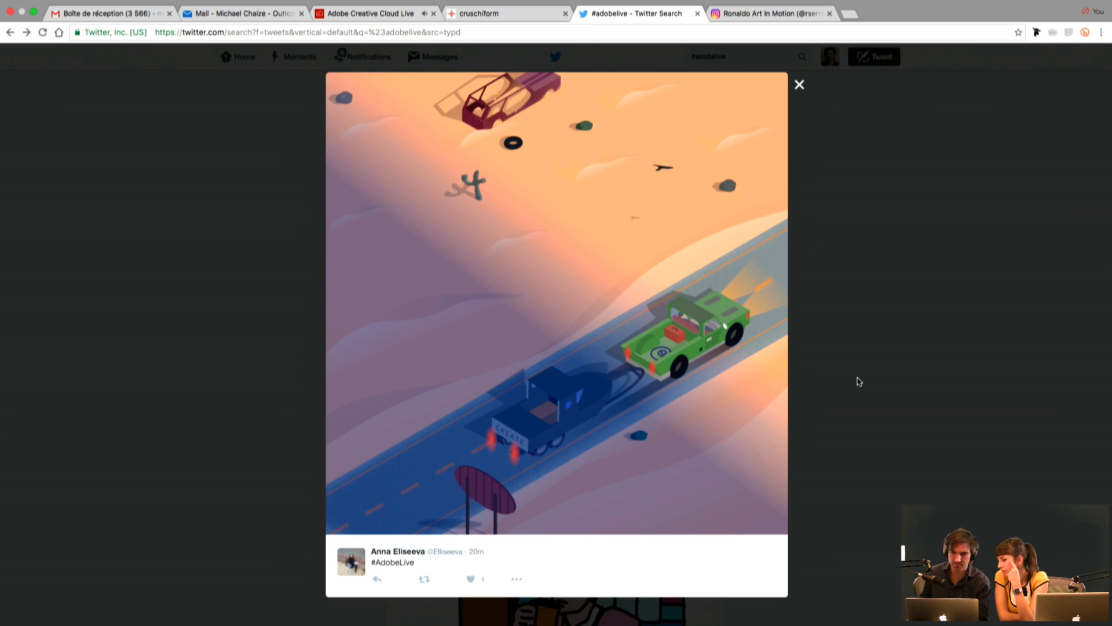
click(897, 361)
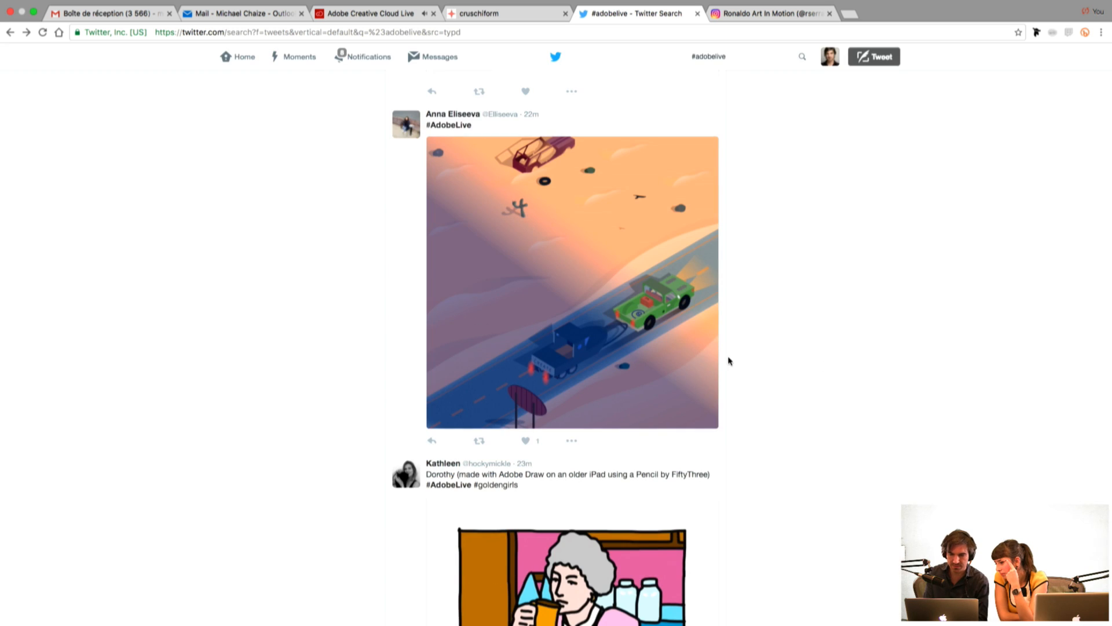
scroll(727, 360, down, 5)
scroll(729, 361, up, 3)
click(44, 45)
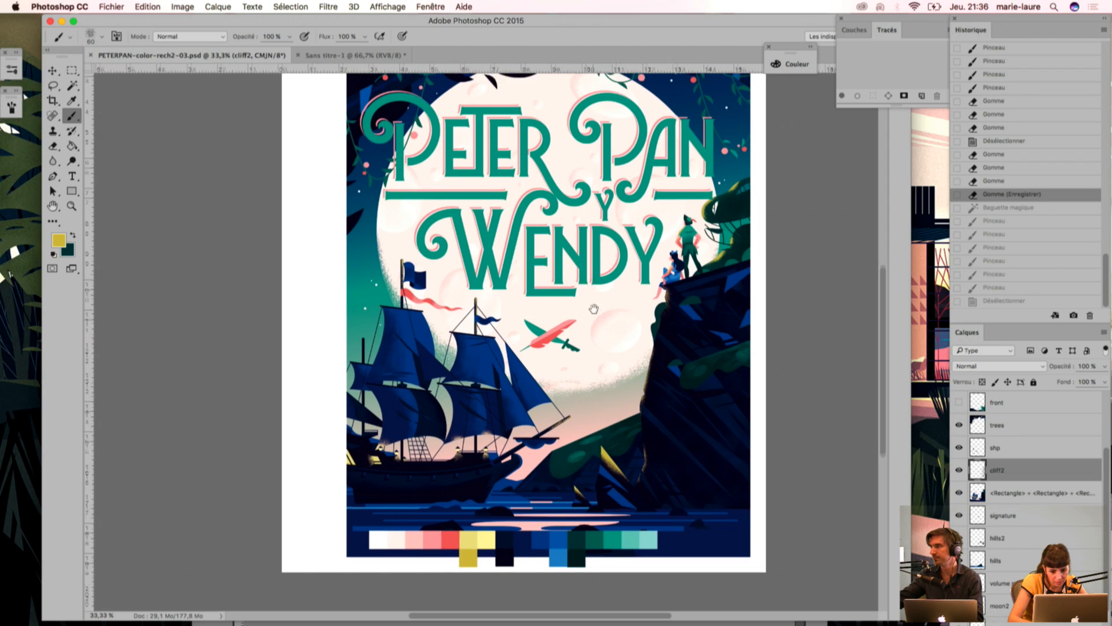
Step: Switch back to Photoshop and make the front foliage layer of the cover illustration visible
drag(614, 428, 613, 401)
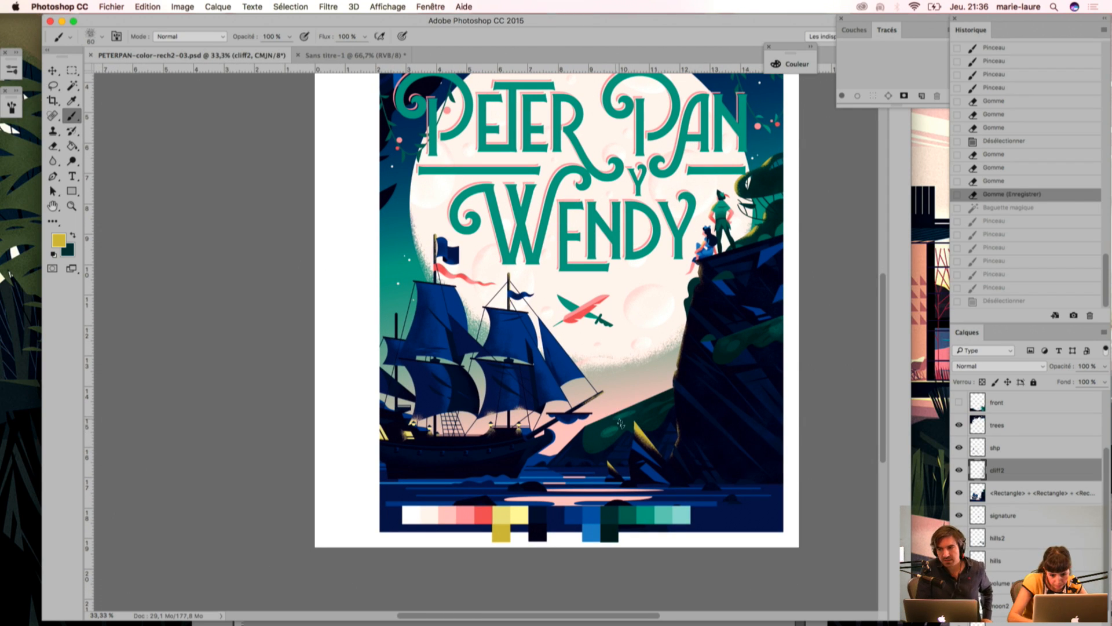
click(959, 402)
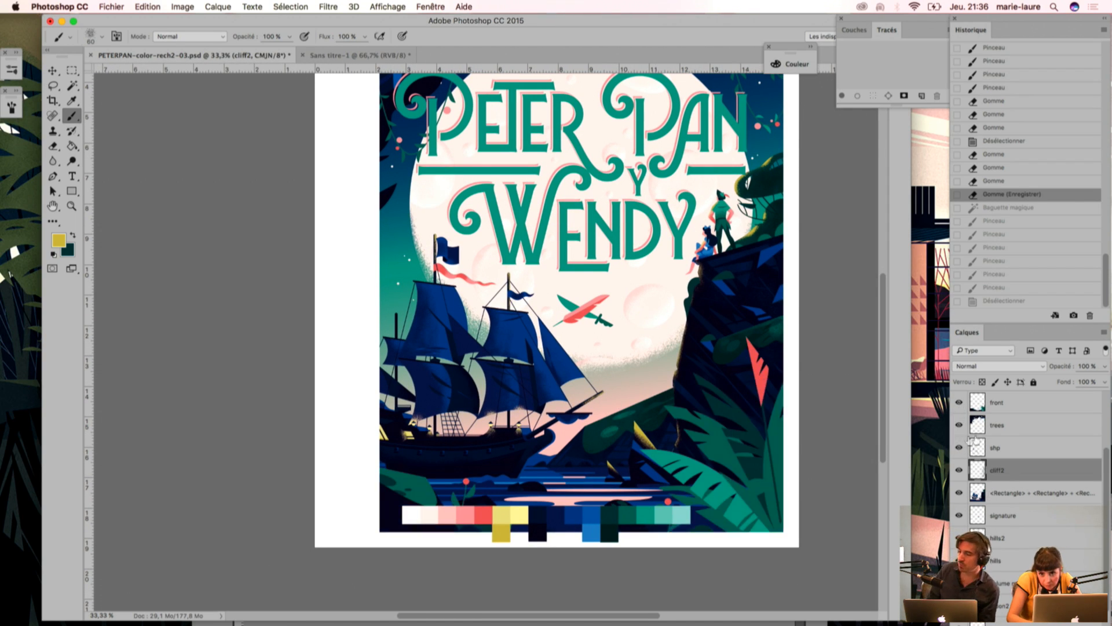
drag(639, 307, 618, 256)
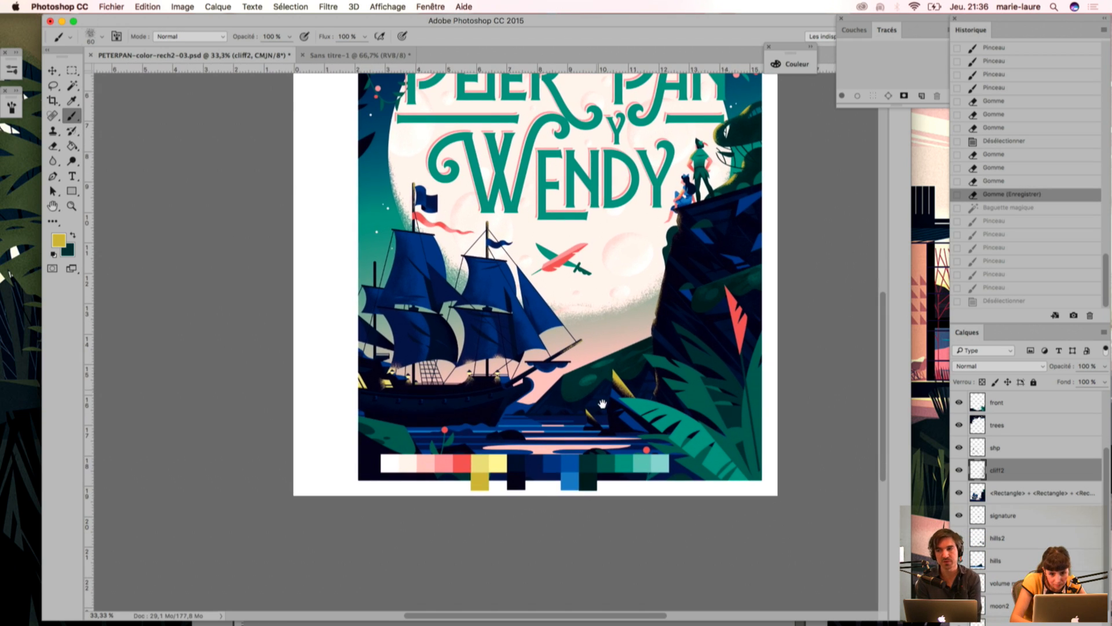
key(w)
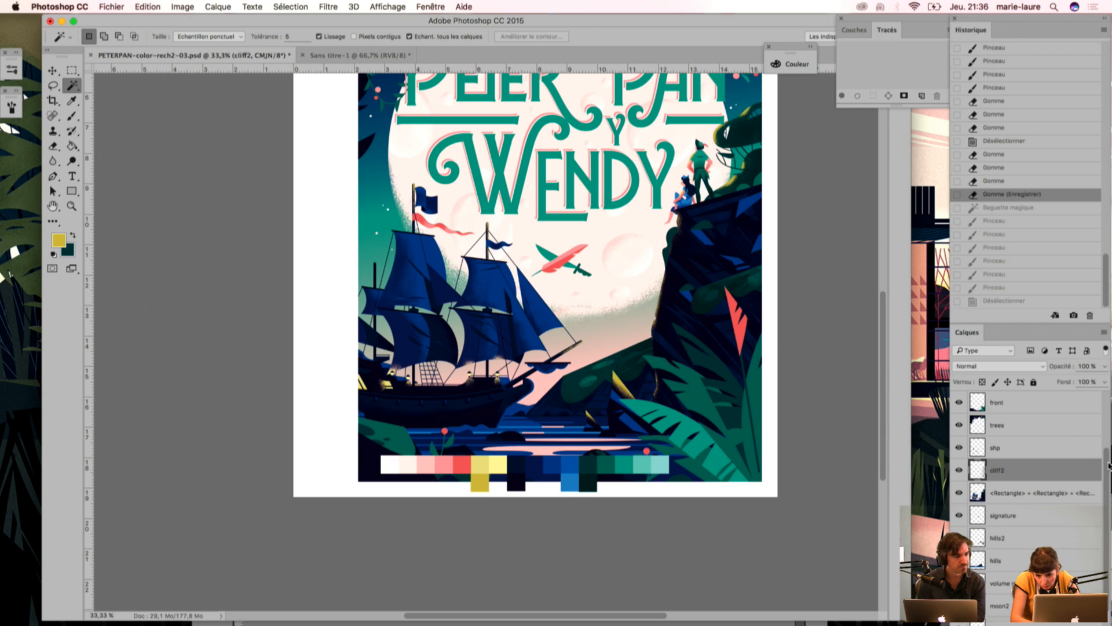
Step: Move the palette layer's colour swatches from the illustration's lower edge up over the word Wendy
scroll(1096, 539, down, 3)
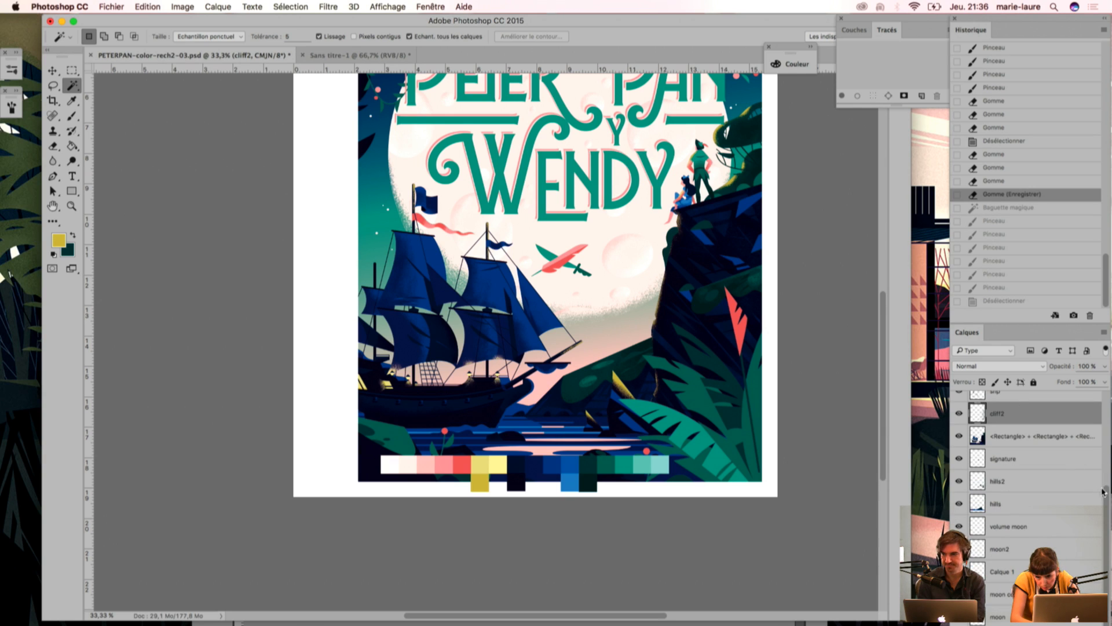
scroll(1060, 413, up, 5)
scroll(1066, 414, up, 1)
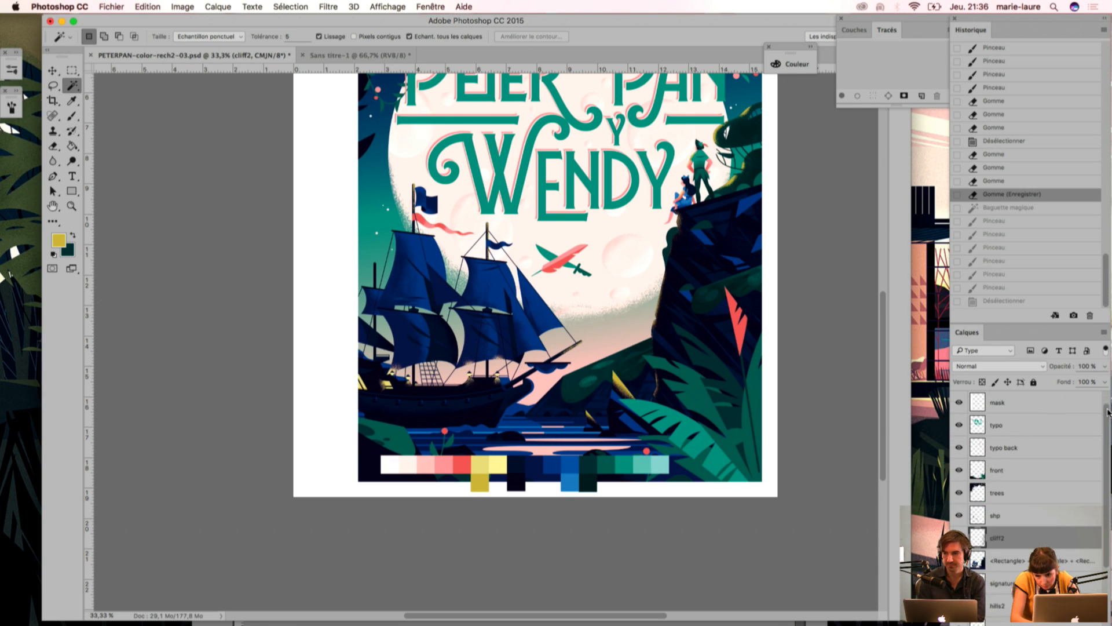
click(1008, 405)
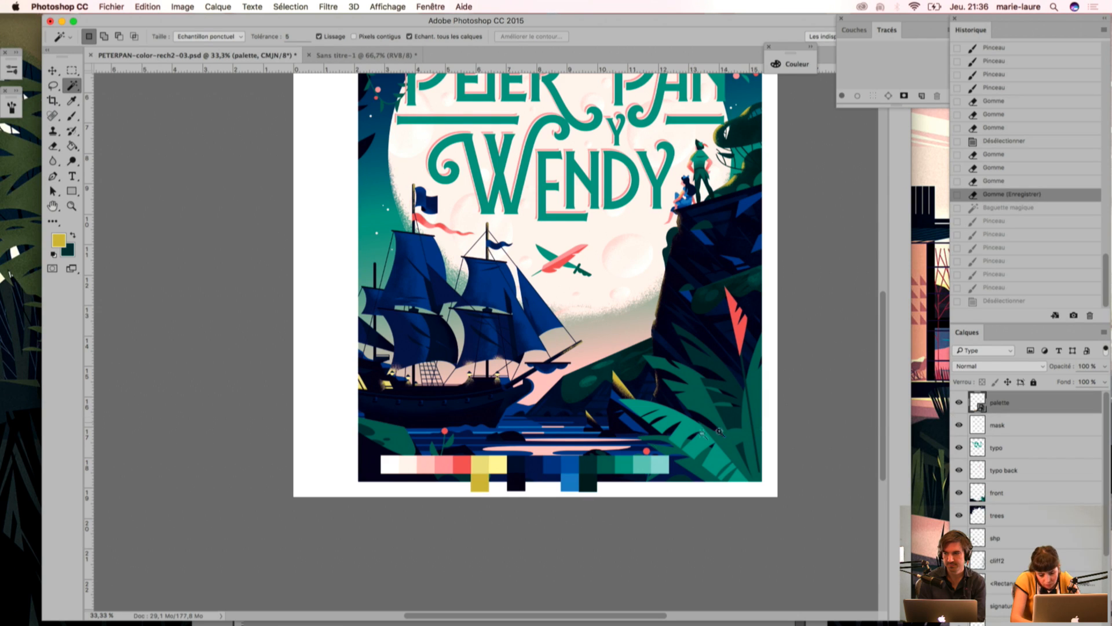
key(v)
drag(573, 481, 618, 192)
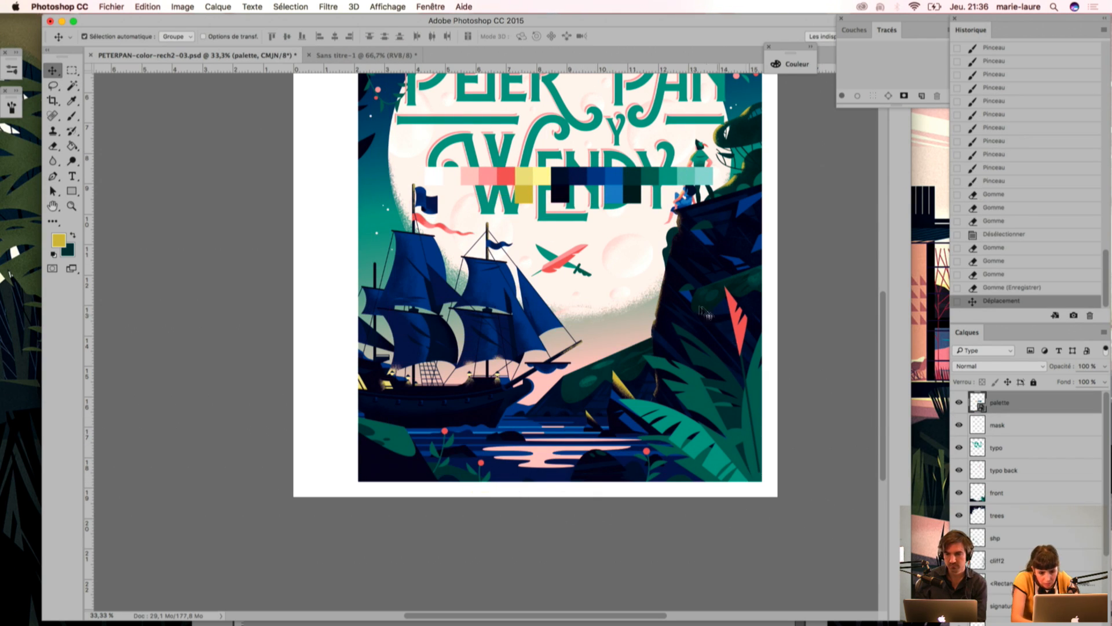
Step: Create a new layer named "front 2" directly above the front layer
key(w)
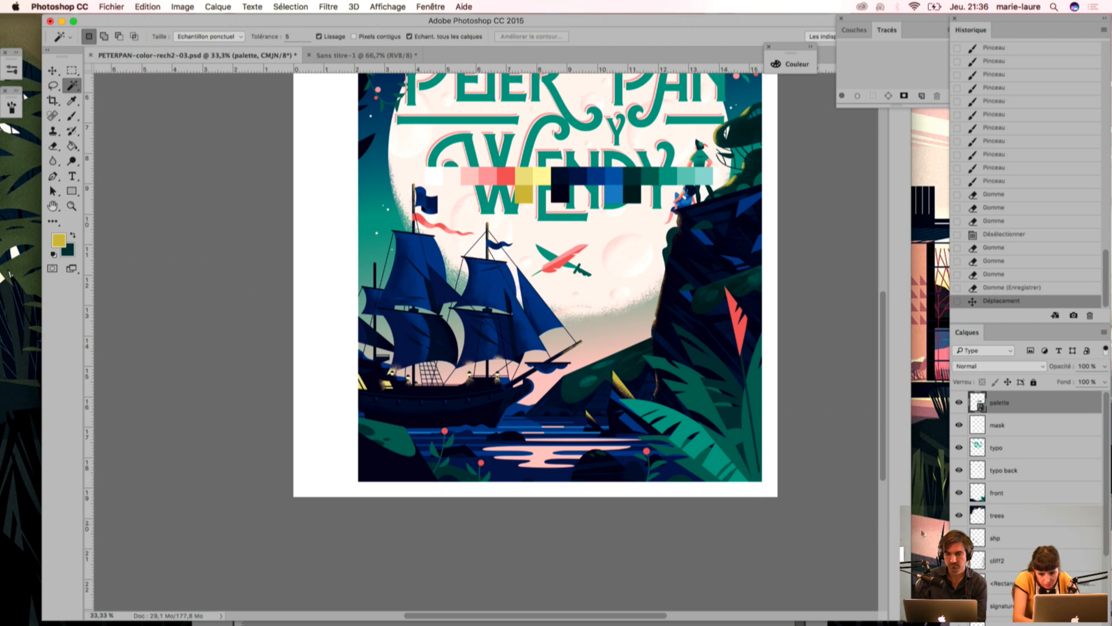
click(1002, 493)
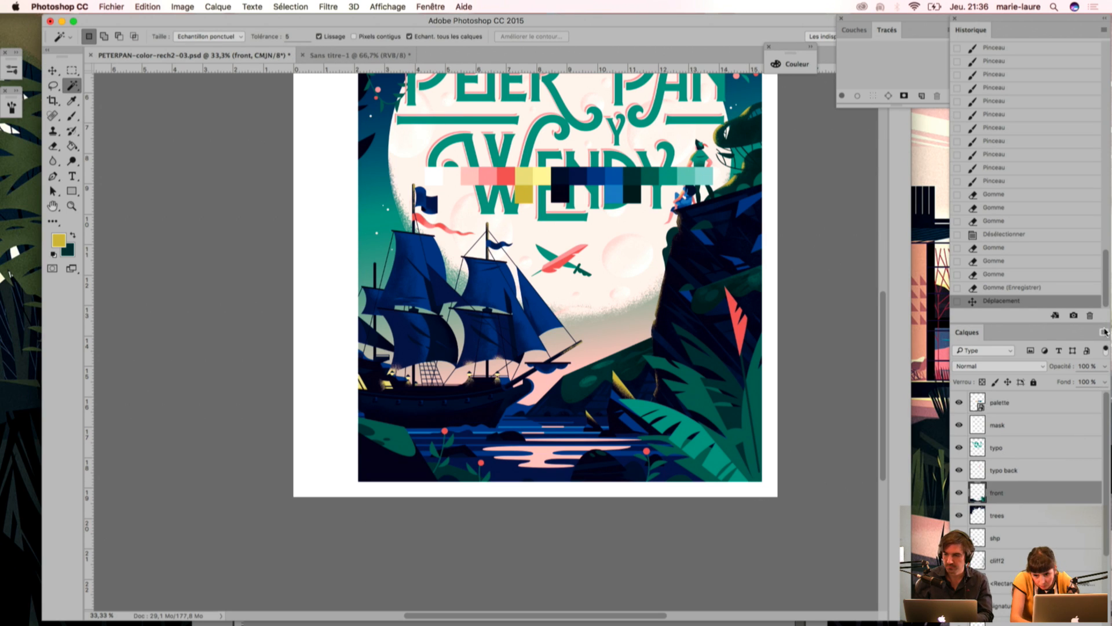
click(1104, 333)
click(955, 242)
text(fro)
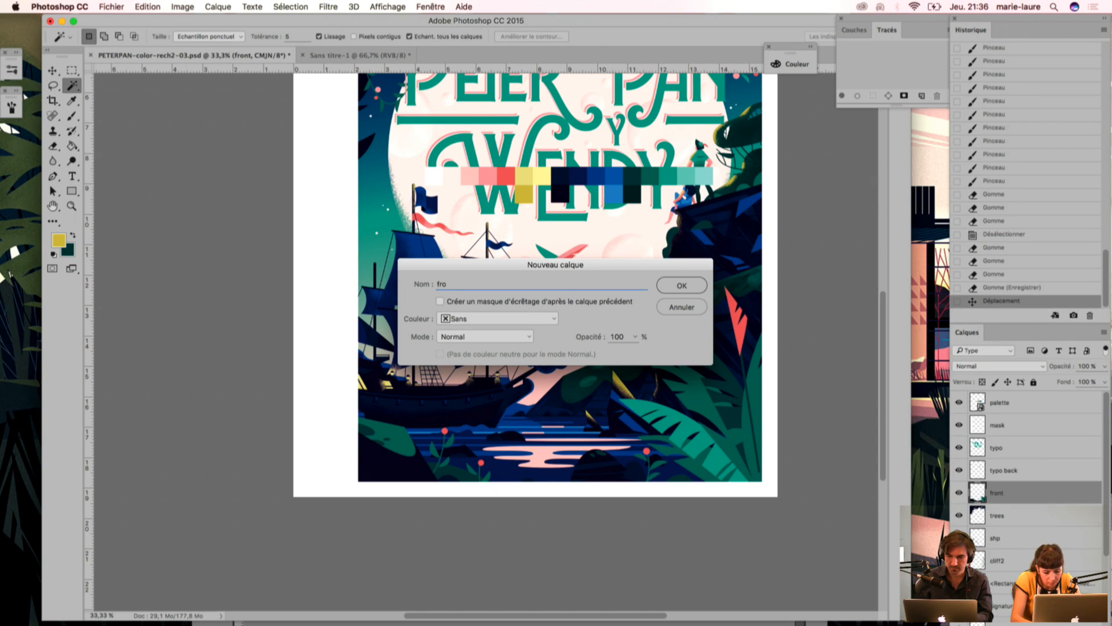
text(nt 2)
key(Return)
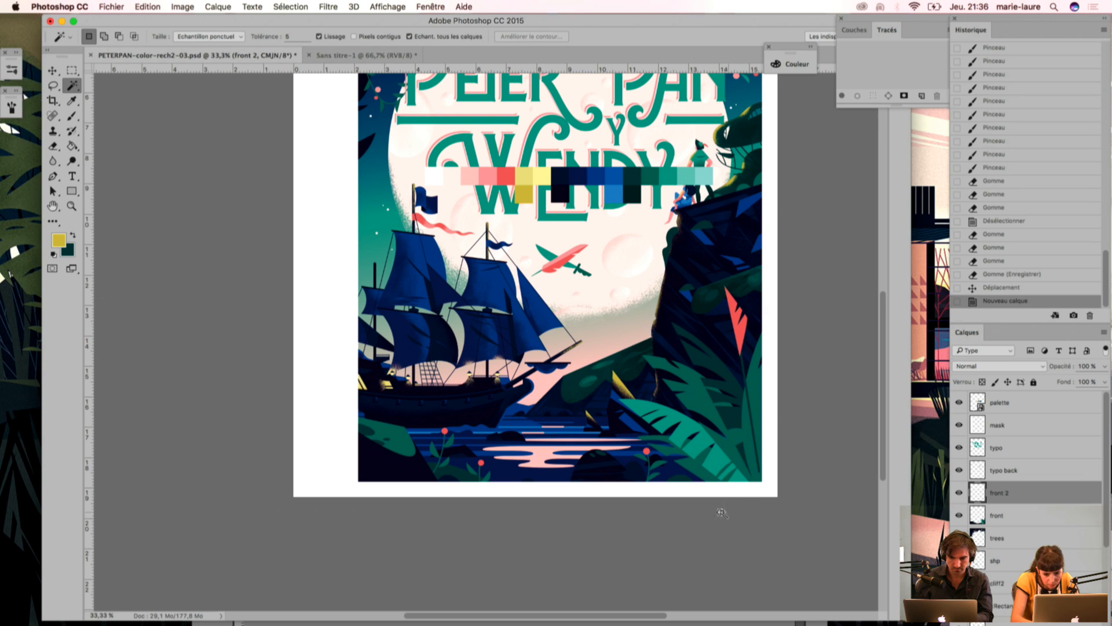
Step: Sample the dark green from the foreground foliage and select the mid-green leaf areas with the Magic Wand
key(i)
click(697, 405)
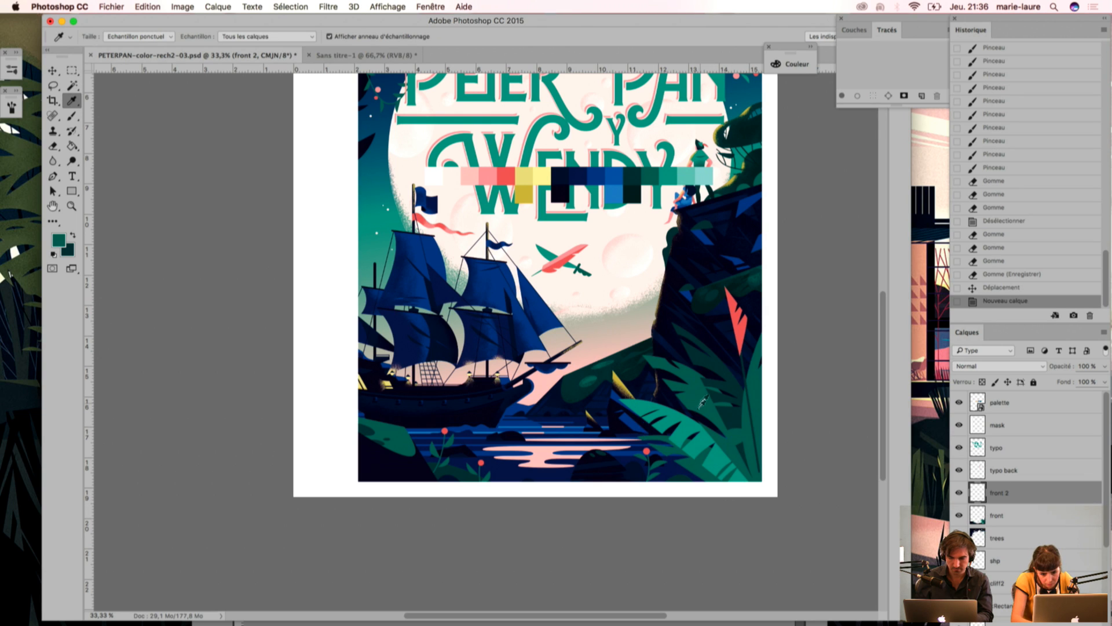
click(731, 413)
key(w)
click(703, 428)
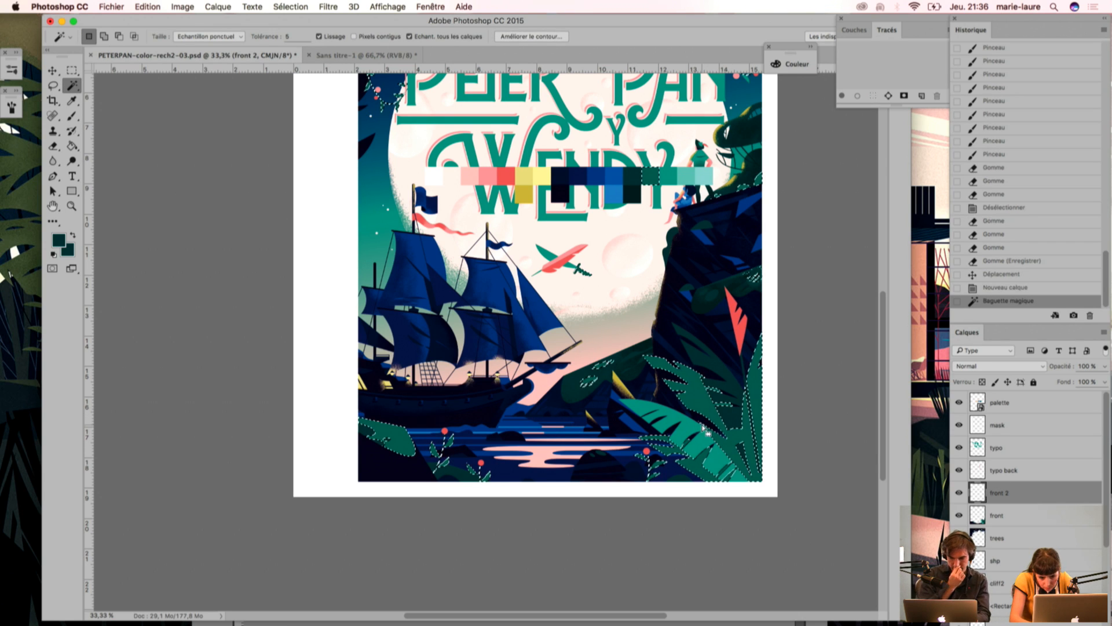
Step: Enlarge the grain brush to 125 px and stipple dark green shading around the base of the selected foreground leaves
key(i)
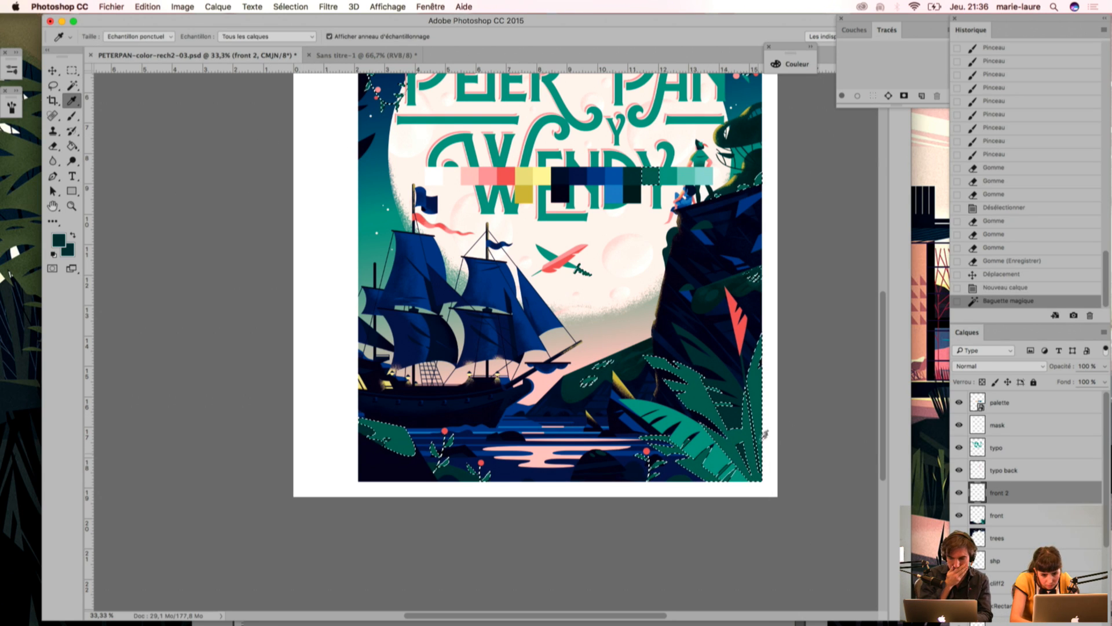
key(b)
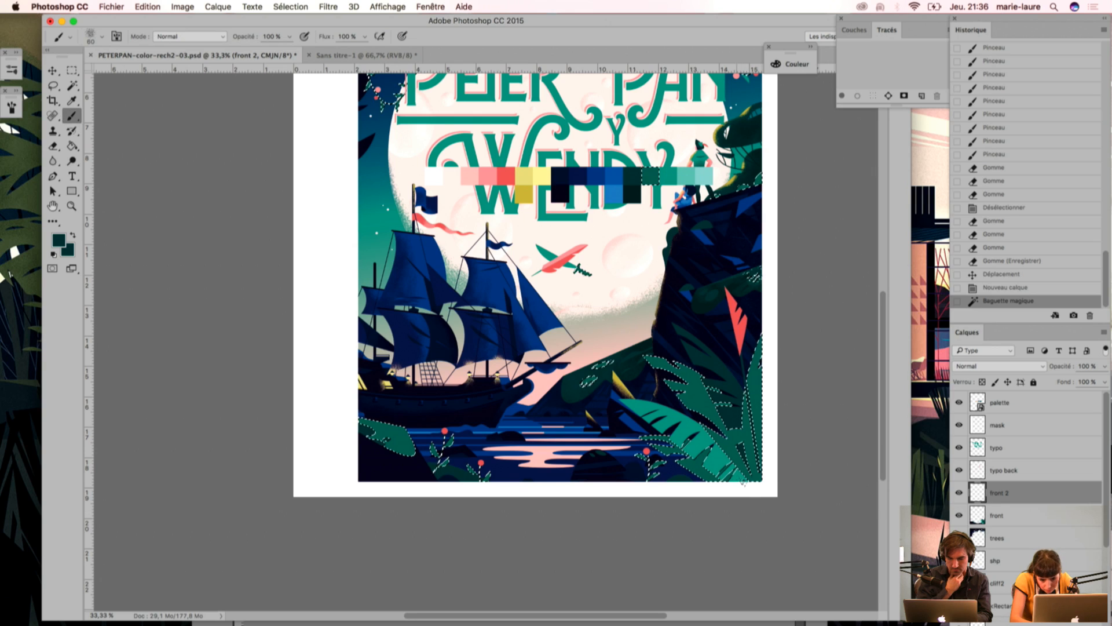
click(12, 70)
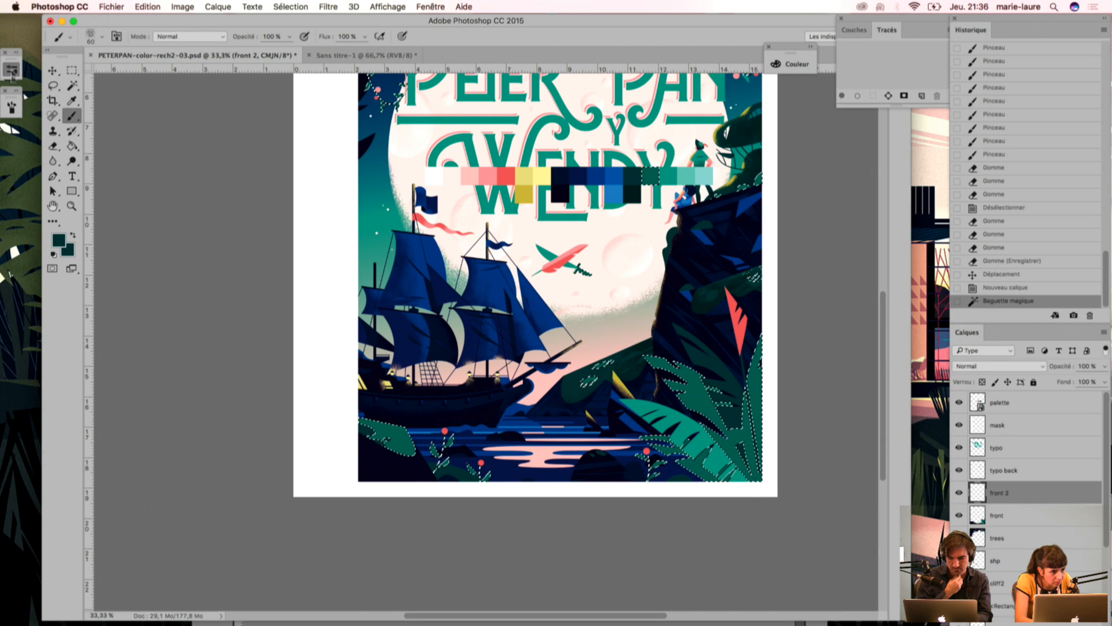
key(bracketright)
key(bracketright)
key(bracketright)
key(bracketright)
key(bracketright)
drag(749, 485, 731, 468)
mouse_move(733, 469)
mouse_down()
mouse_move(684, 405)
mouse_move(746, 481)
mouse_move(715, 406)
mouse_move(691, 426)
mouse_up()
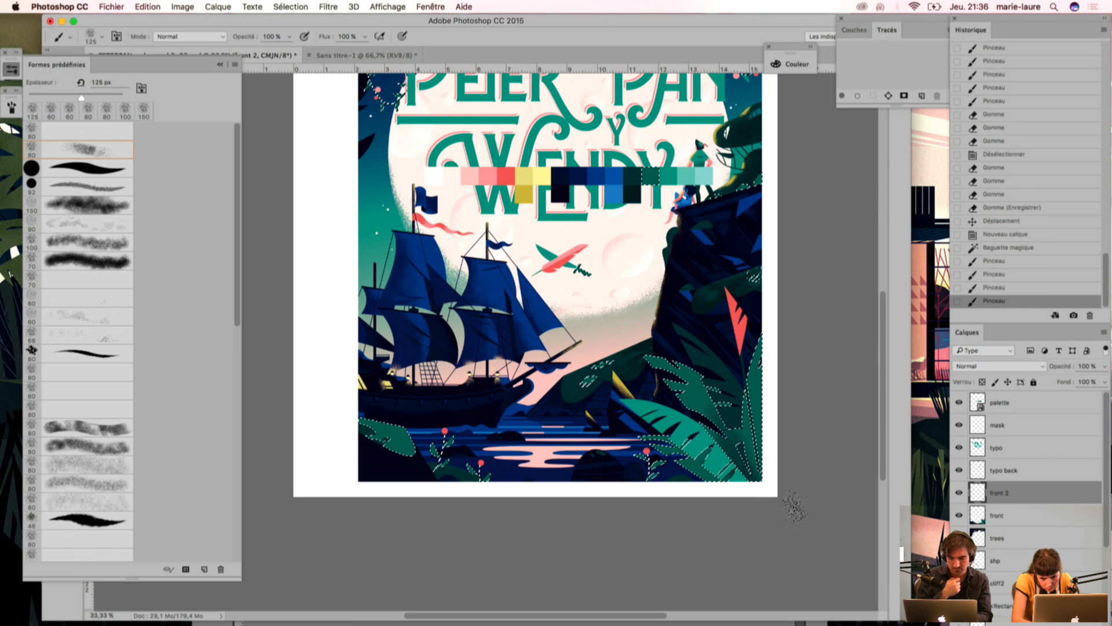
mouse_move(755, 490)
mouse_down()
mouse_move(731, 467)
mouse_move(698, 464)
mouse_up()
mouse_move(710, 486)
mouse_down()
mouse_move(690, 464)
mouse_move(672, 467)
mouse_up()
mouse_move(677, 493)
mouse_down()
mouse_move(666, 452)
mouse_move(675, 487)
mouse_up()
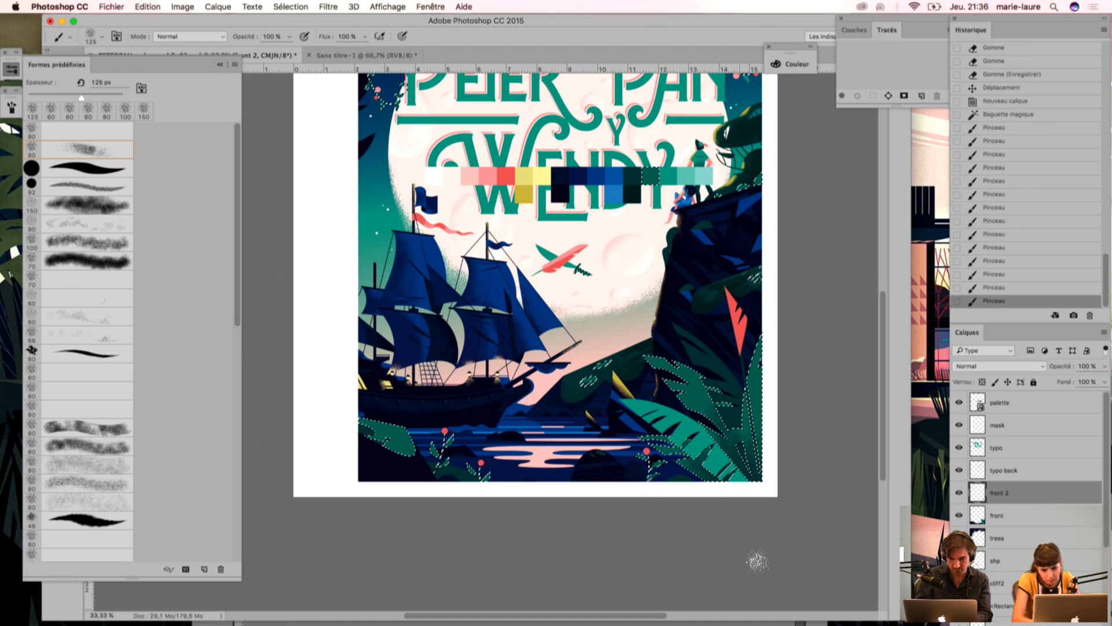
Step: Add more dark green grain to the mid-green leaf behind the bright banana leaf, and deselect
key(super+plus)
scroll(745, 393, down, 3)
drag(746, 393, 716, 374)
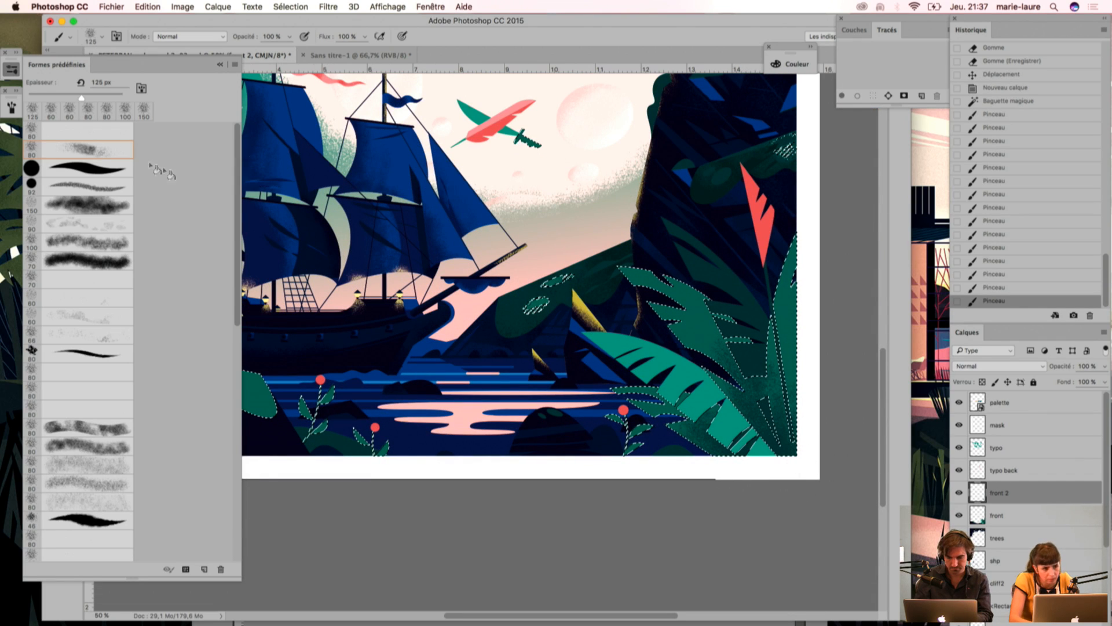
drag(686, 353, 688, 350)
mouse_move(701, 435)
mouse_down()
mouse_move(692, 367)
mouse_move(673, 334)
mouse_move(709, 357)
mouse_up()
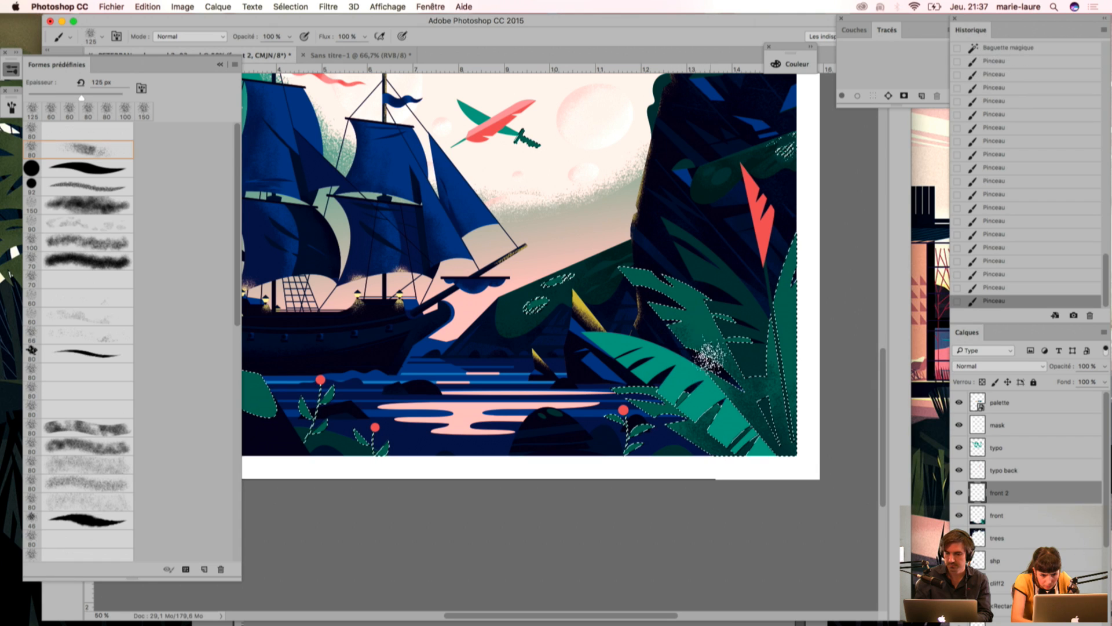
key(super+d)
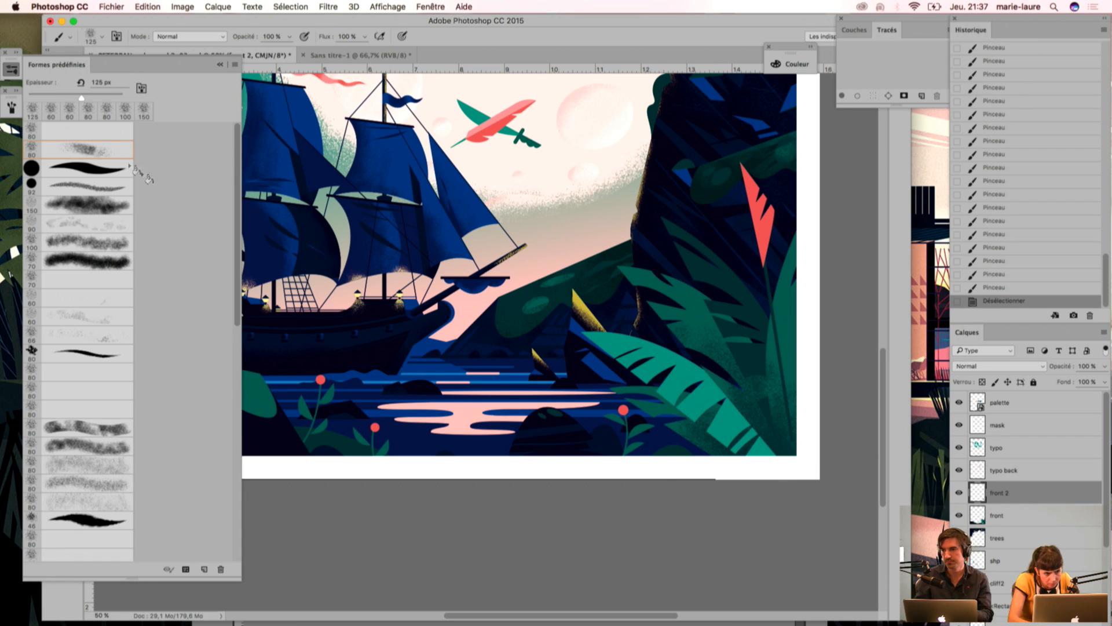
Step: Lasso the tall leaf at the illustration's right edge, clear the grain inside the outline, and deselect
click(220, 64)
click(52, 85)
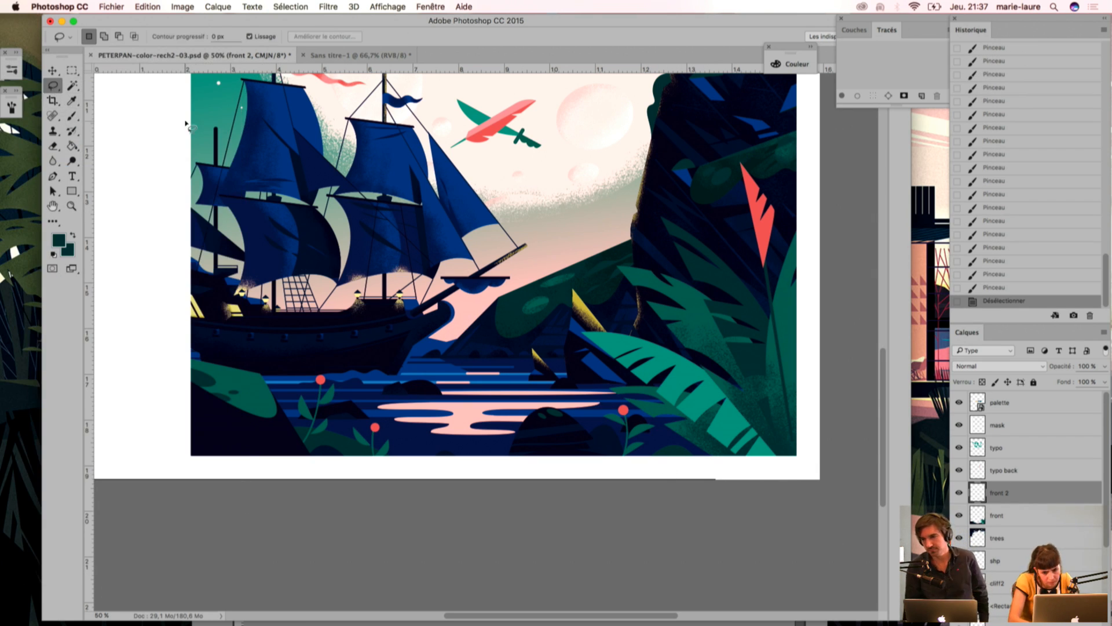
drag(783, 271, 798, 496)
key(Down)
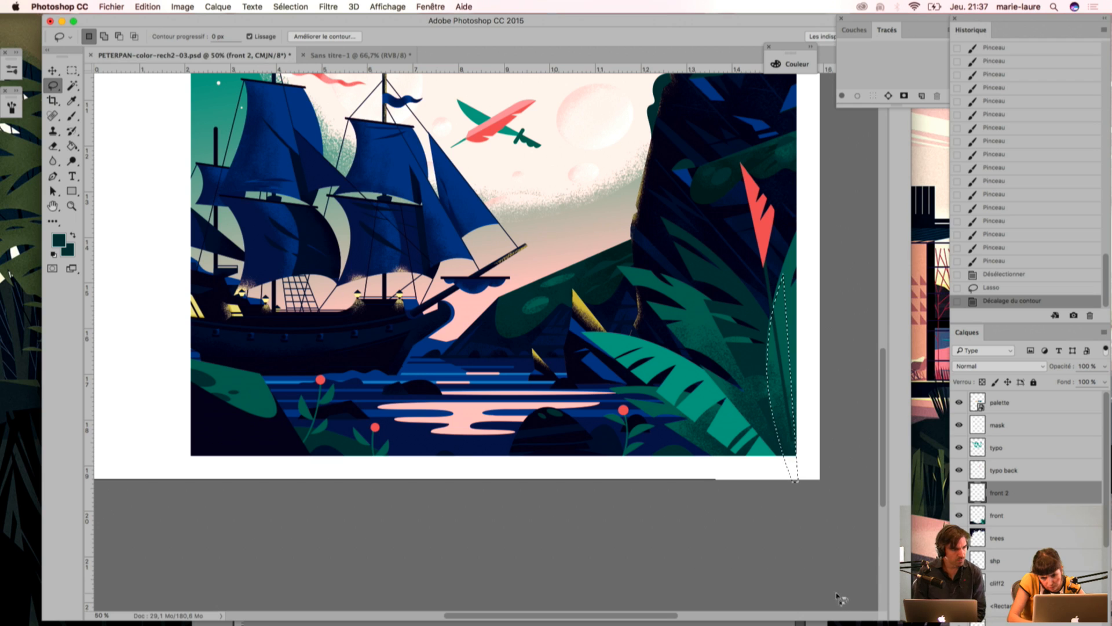
key(Delete)
key(super+d)
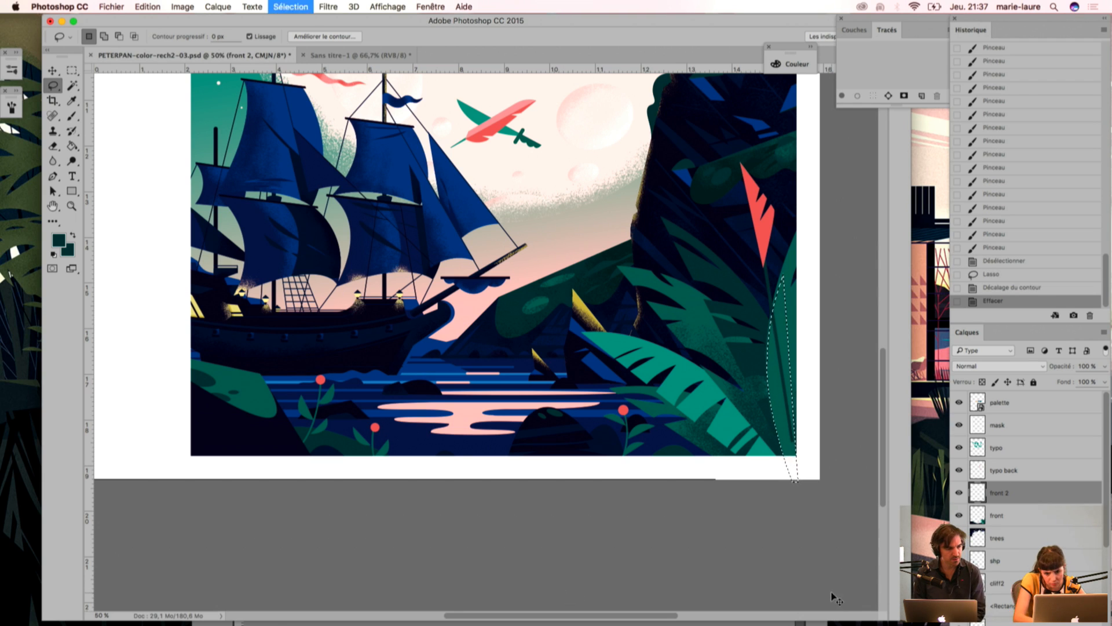
Step: Hide the front 2 layer and select the dark green leaf areas with the Magic Wand
scroll(753, 452, up, 3)
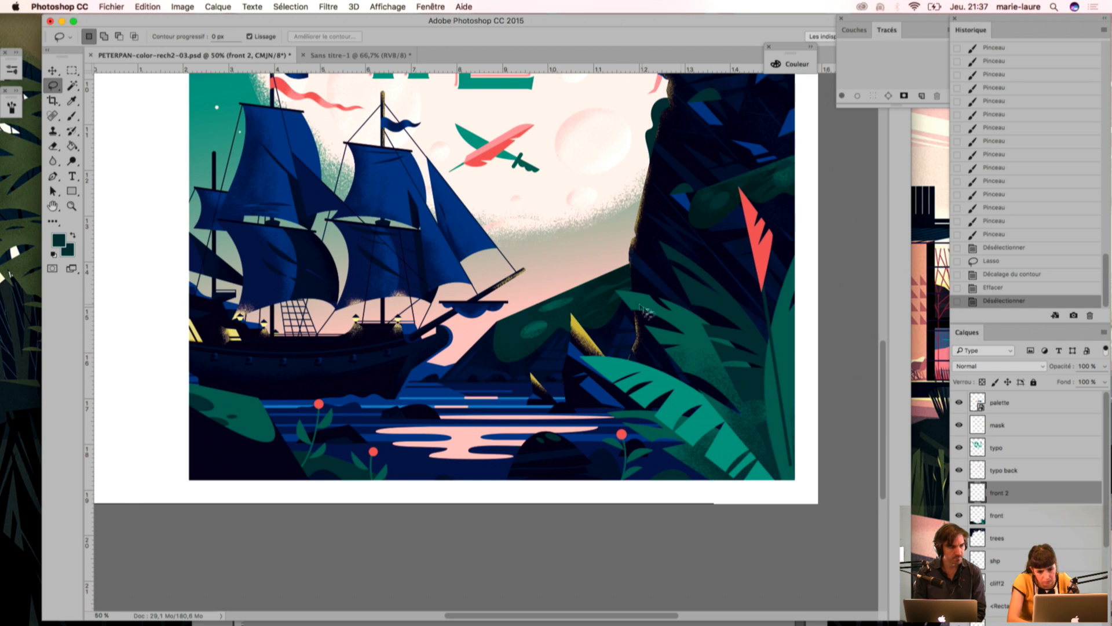
key(w)
click(760, 409)
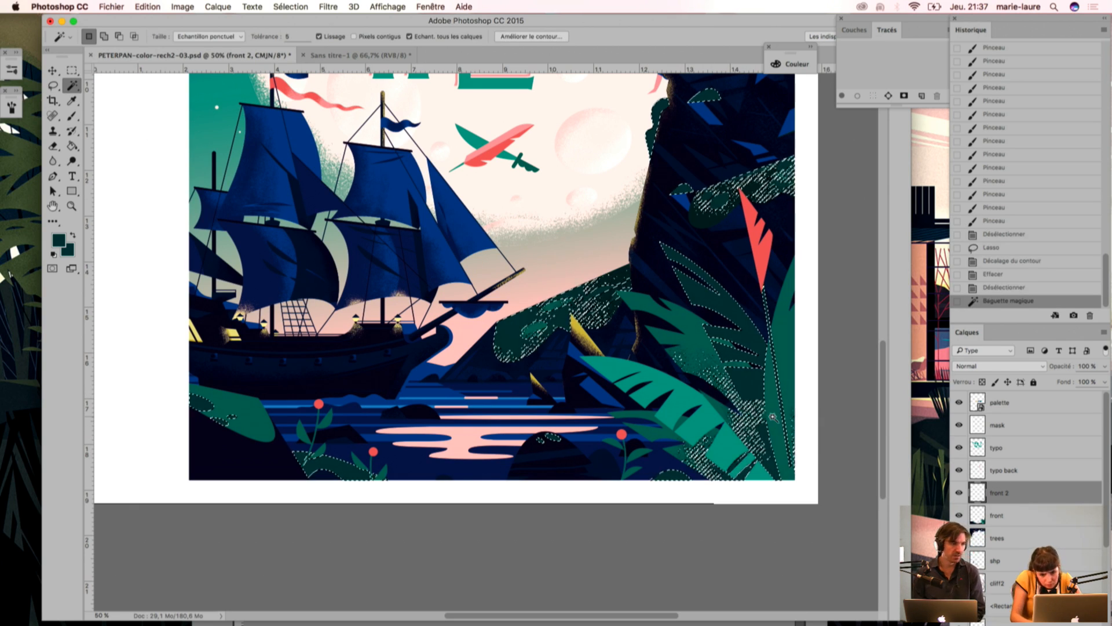
click(959, 493)
key(super+d)
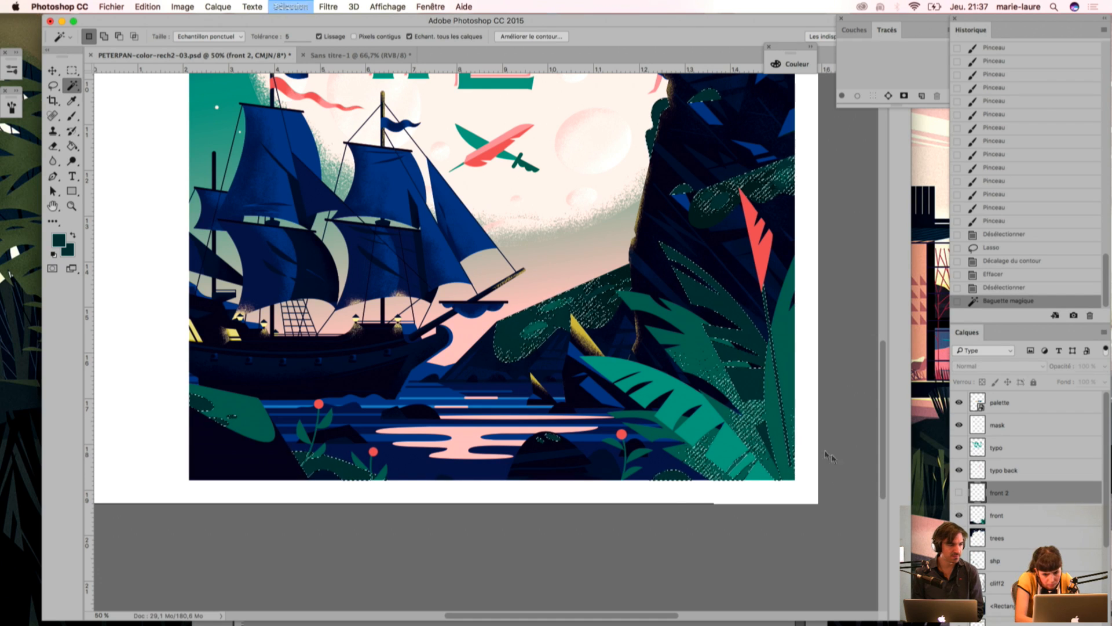
click(751, 405)
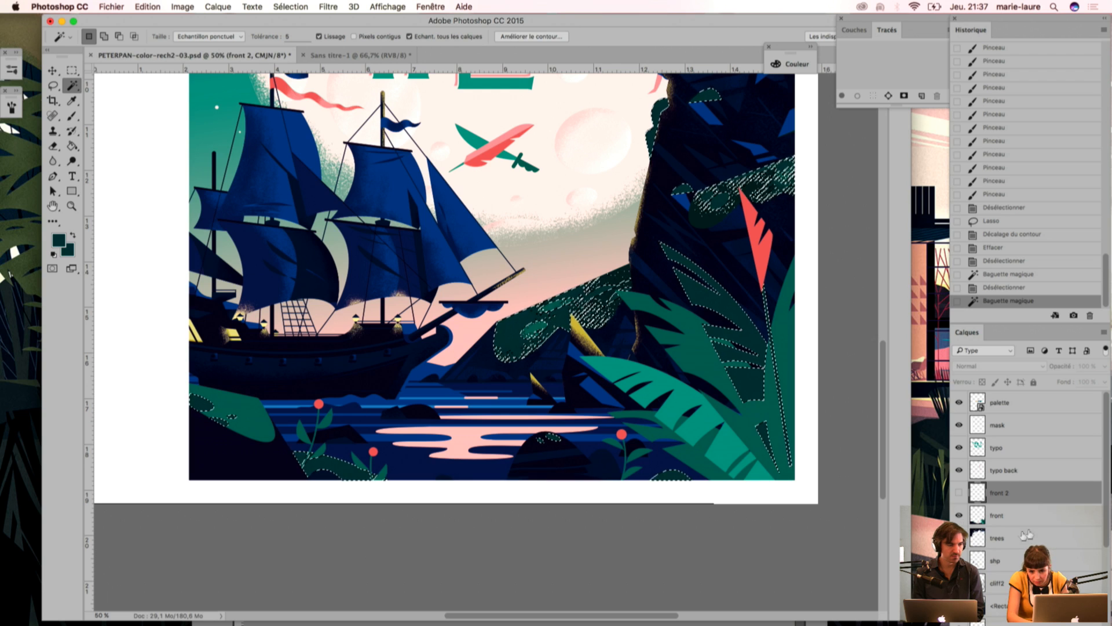
Step: Compare the ship with the shp shading layer hidden and shown, and make the front 2 layer visible again
click(959, 560)
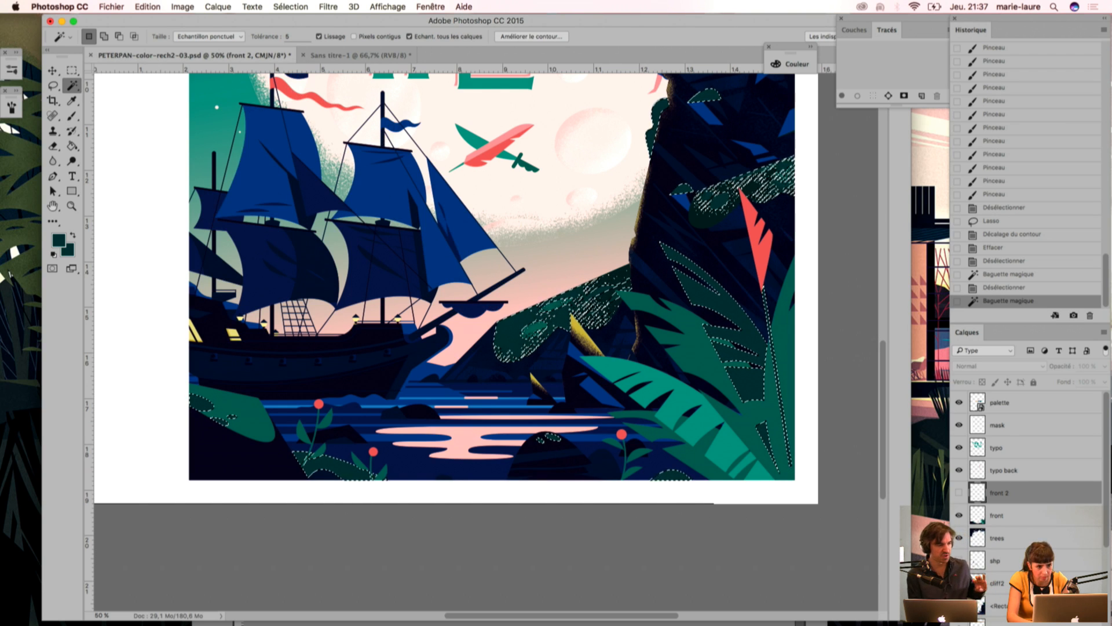
click(958, 561)
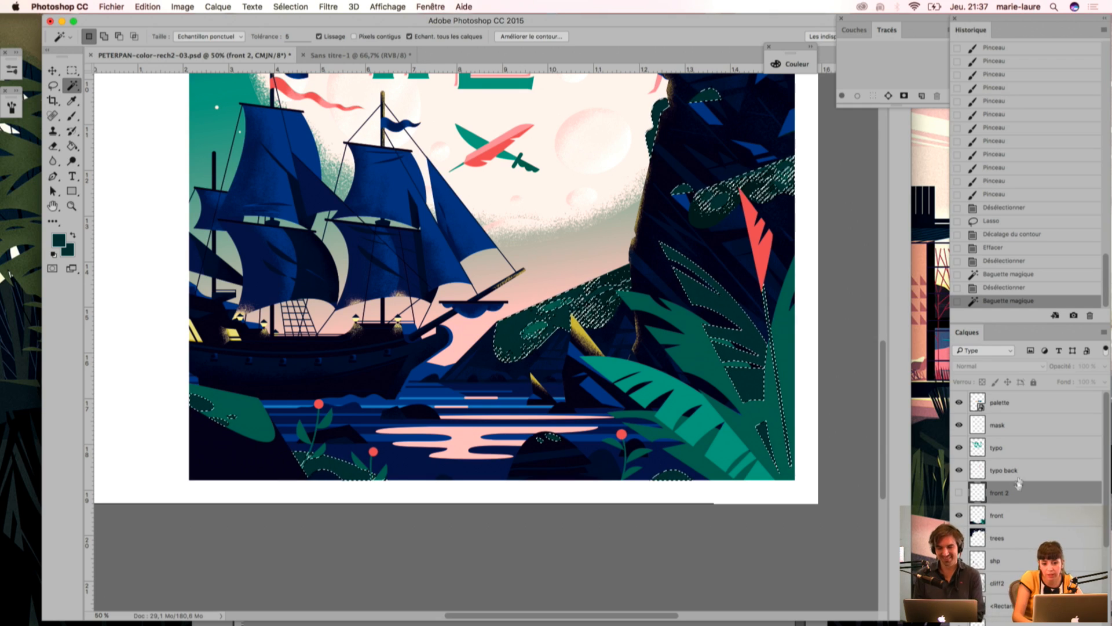
key(super+plus)
key(super+plus)
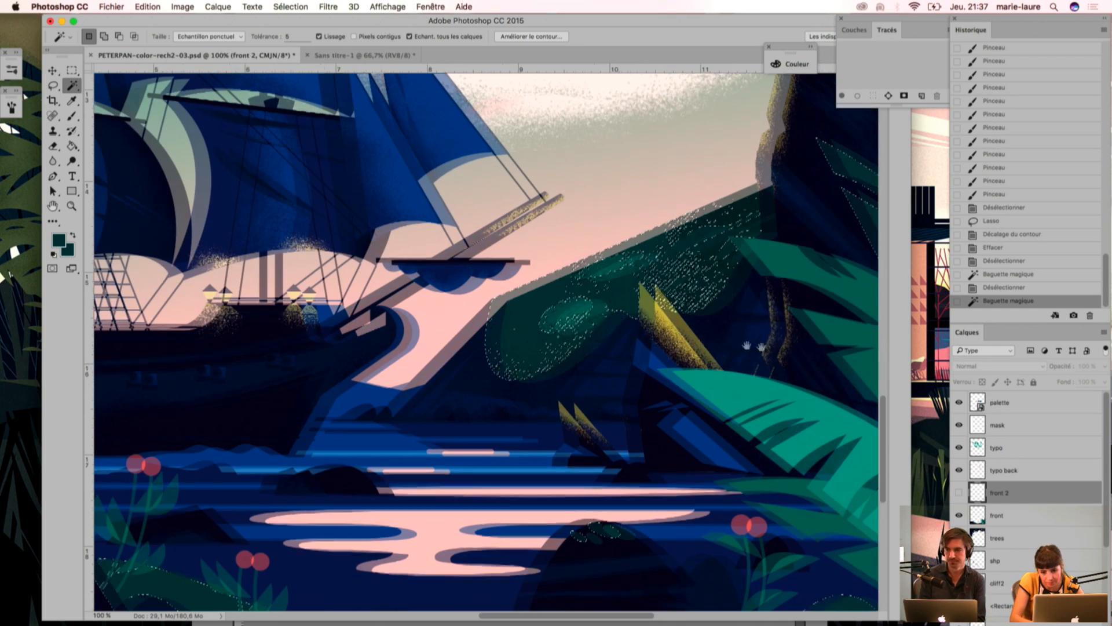
drag(776, 350, 422, 278)
key(super+minus)
click(958, 493)
Step: Brush dark grain shading onto the selected dark green leaves around the red flower's stem
key(i)
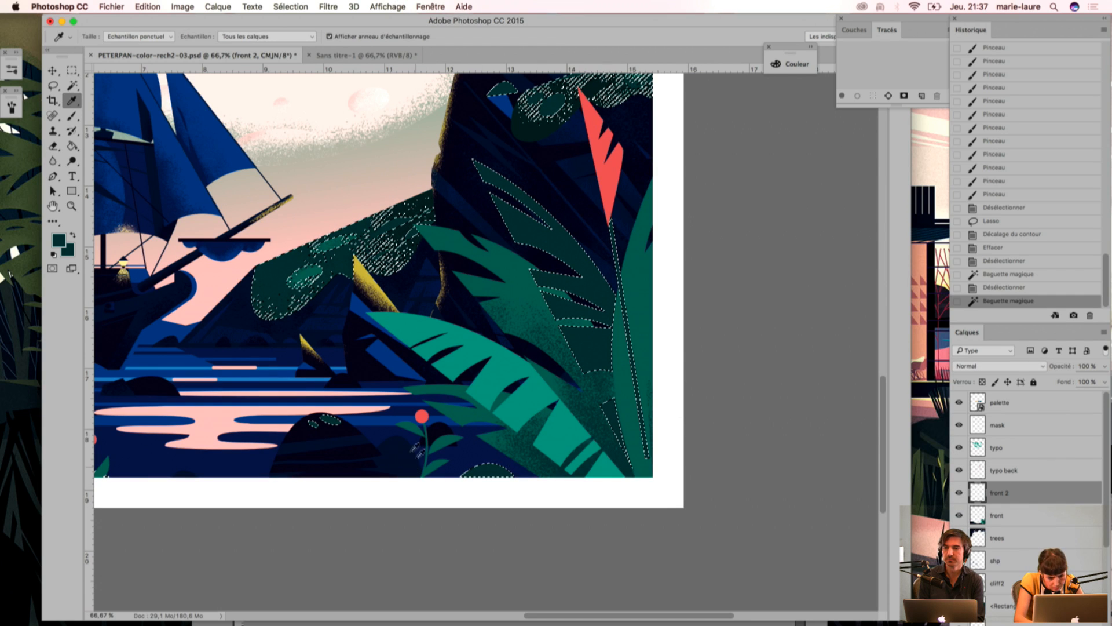
drag(492, 515, 753, 401)
drag(434, 284, 492, 602)
drag(727, 422, 366, 192)
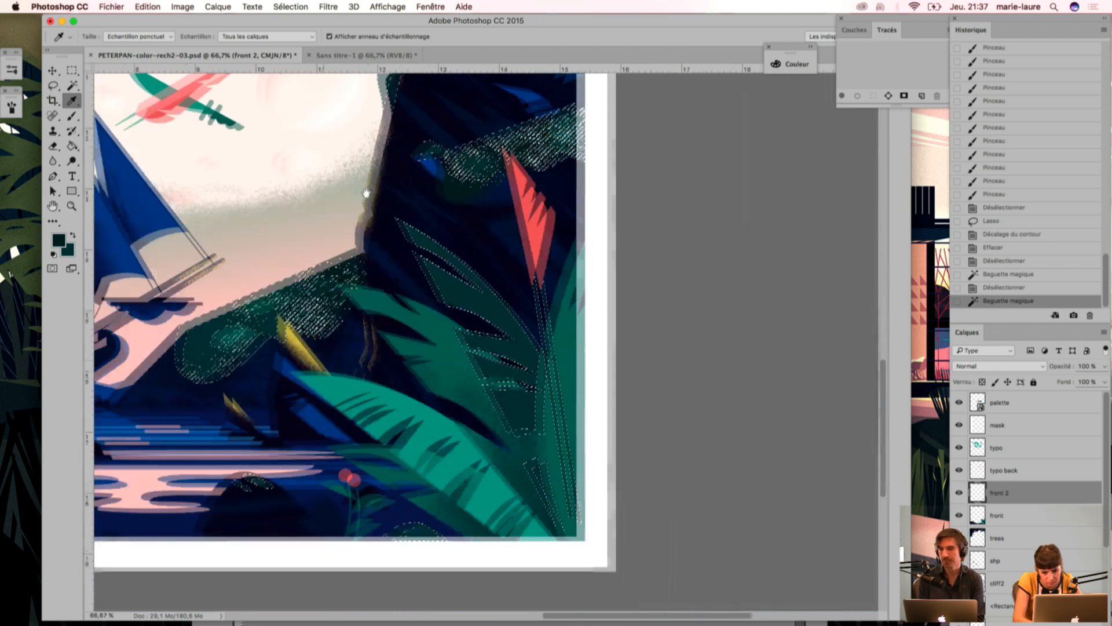
key(b)
drag(546, 434, 545, 457)
drag(546, 415, 547, 454)
drag(553, 331, 540, 362)
mouse_move(561, 468)
mouse_down()
mouse_move(552, 515)
mouse_move(539, 492)
mouse_up()
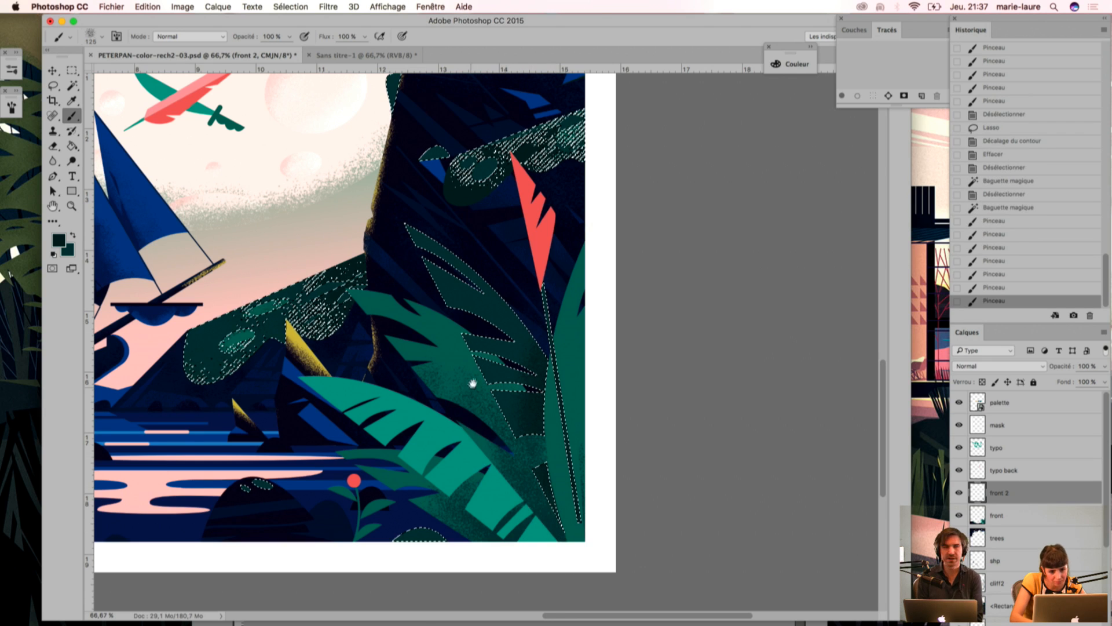
Step: Shift the dark green leaf selection outline to the left and add a new layer above front 2
drag(471, 387, 623, 340)
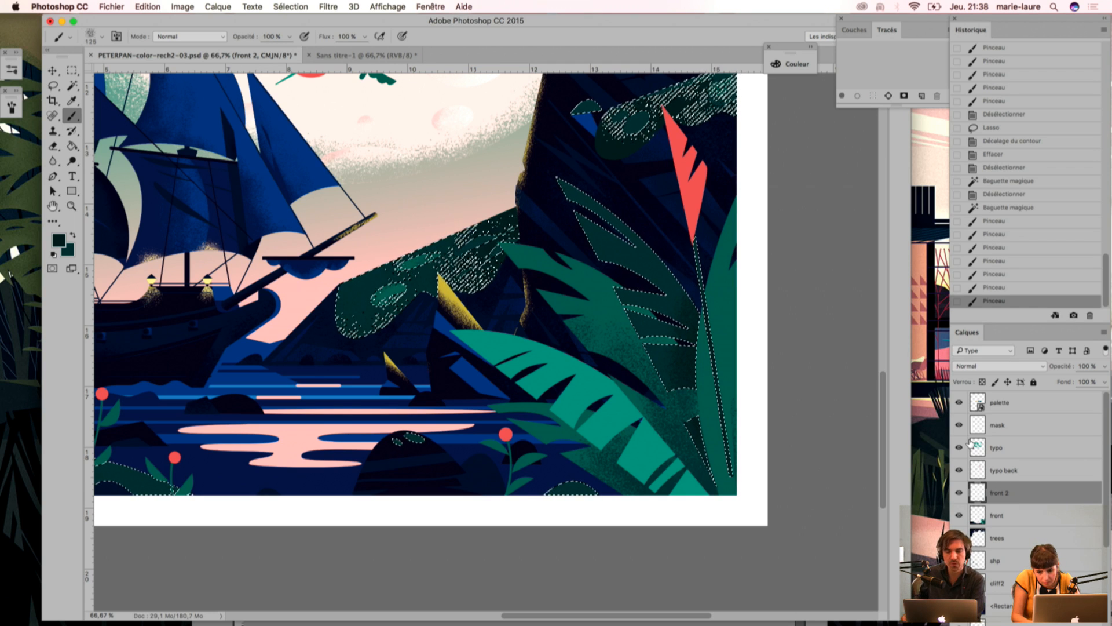
key(shift+Left)
key(shift+Left)
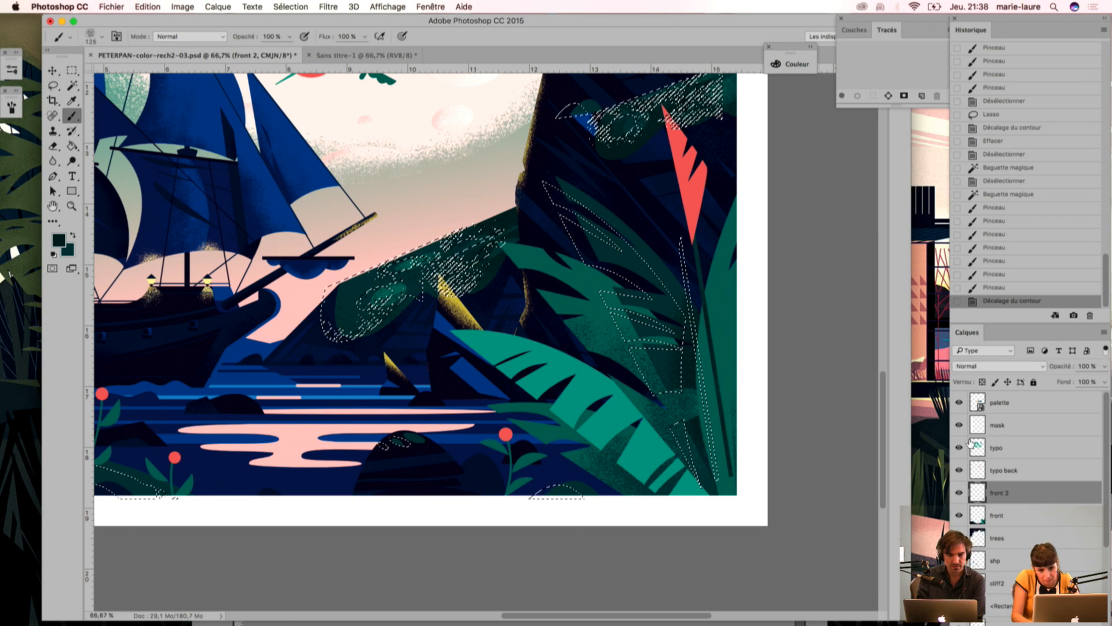
click(1104, 332)
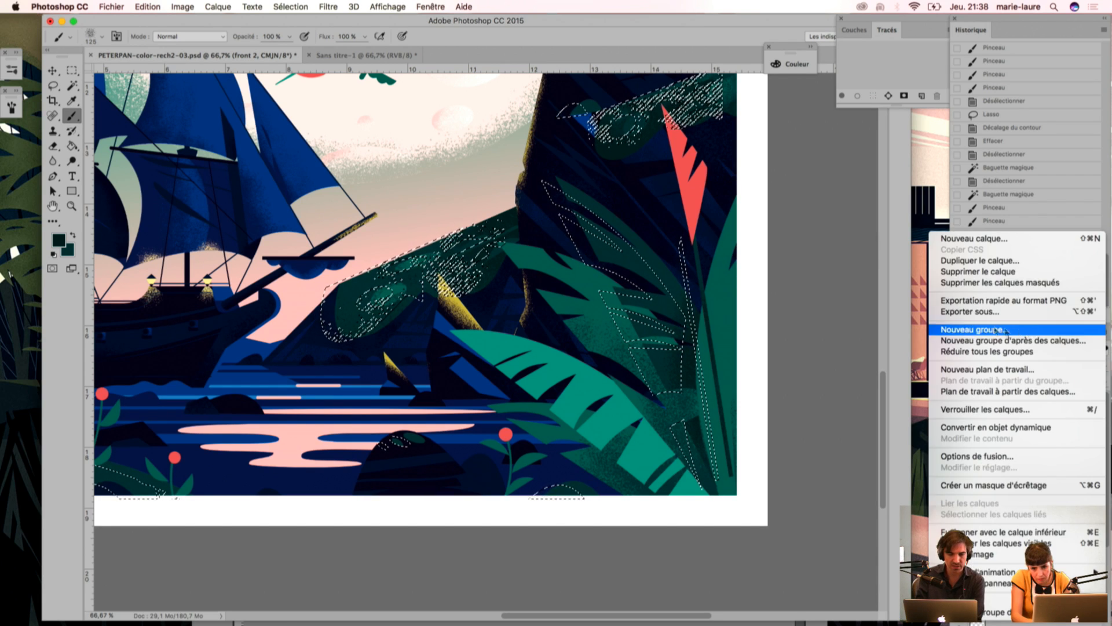
click(996, 238)
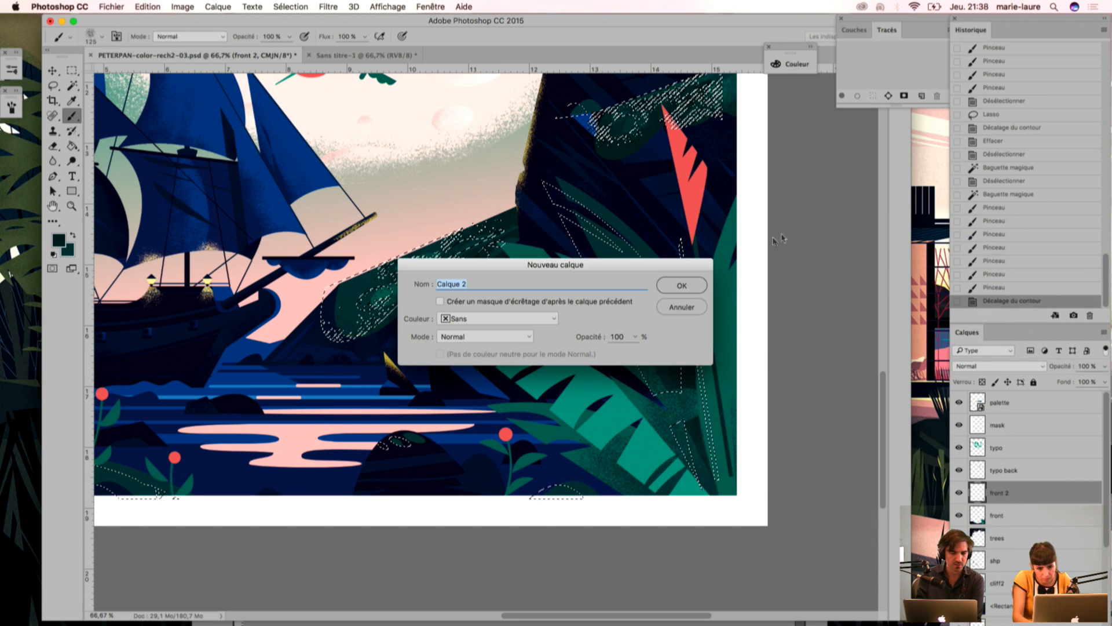
key(Return)
key(i)
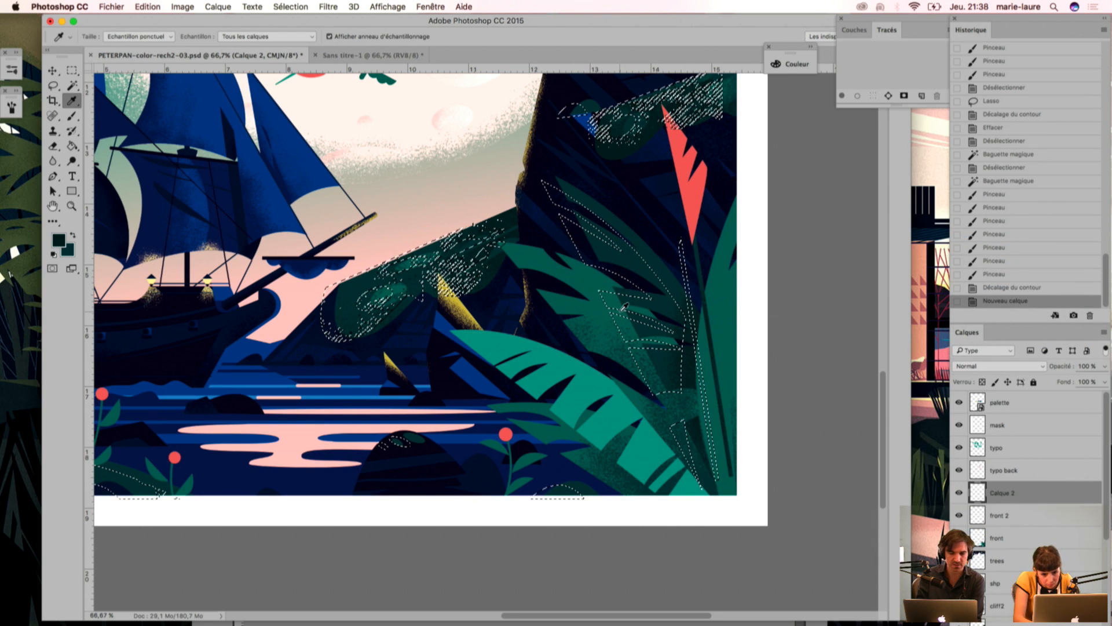
Step: Brush dark grain shading inside the shifted leaf outline on the new layer and deselect
key(b)
mouse_move(614, 324)
mouse_down()
mouse_move(647, 343)
mouse_move(650, 371)
mouse_move(674, 376)
mouse_move(660, 380)
mouse_up()
drag(661, 379, 634, 377)
mouse_move(635, 377)
mouse_down()
mouse_move(635, 443)
mouse_move(619, 359)
mouse_up()
mouse_move(620, 360)
mouse_down()
mouse_move(607, 324)
mouse_move(639, 317)
mouse_up()
drag(639, 318, 641, 353)
drag(606, 304, 611, 375)
key(super+d)
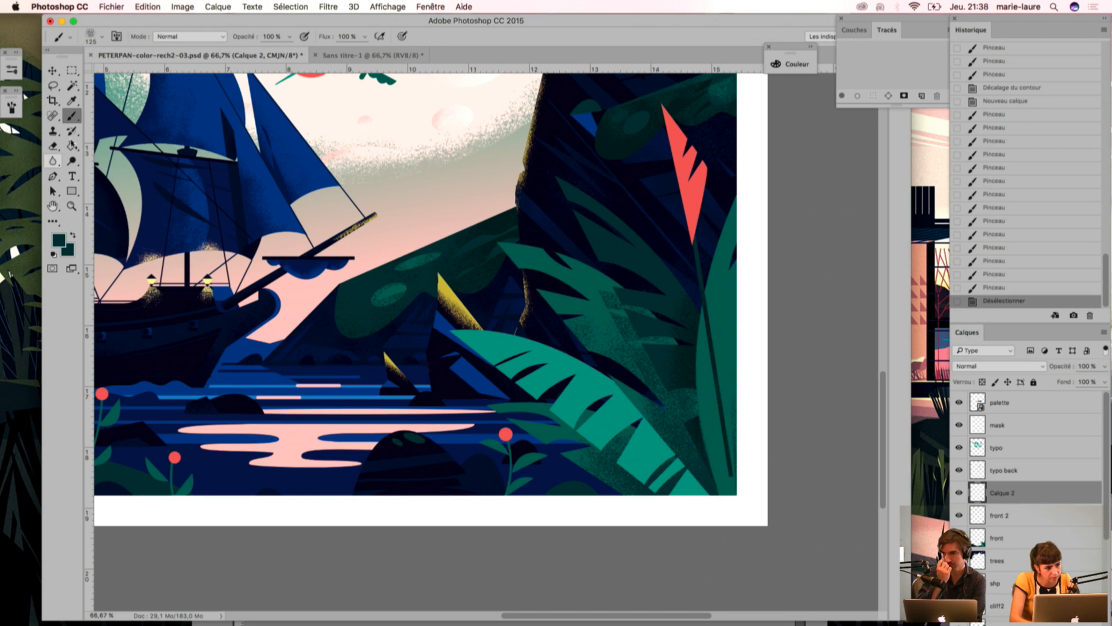
Step: Select the light green leaf with the Magic Wand and offset the selection outline to the left and downward
key(w)
click(618, 421)
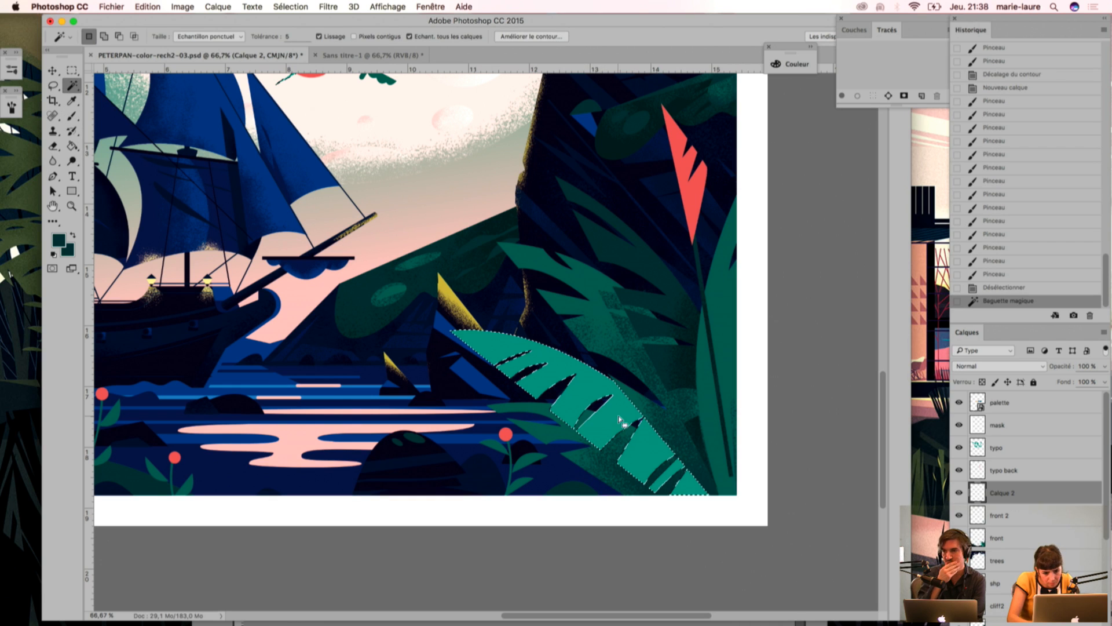
key(shift+Left)
key(shift+Left)
key(shift+Down)
key(shift+Down)
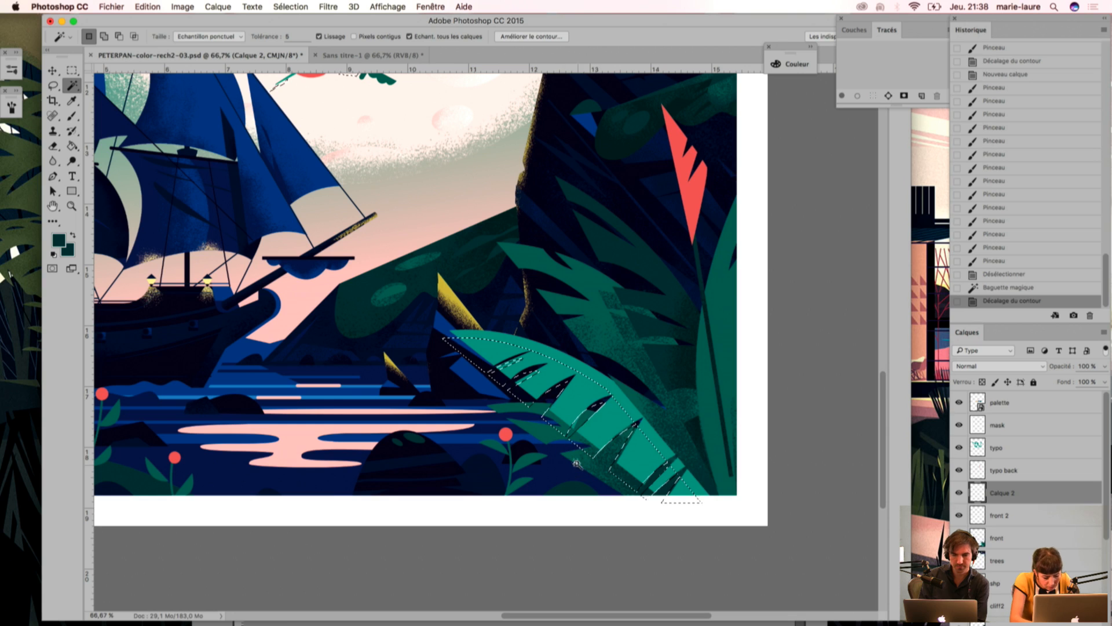
Step: Brush a dark grain shadow inside the offset outline along the light green leaf's lower half and deselect
key(b)
click(585, 480)
click(604, 444)
click(608, 455)
click(599, 460)
click(580, 440)
click(550, 418)
click(579, 427)
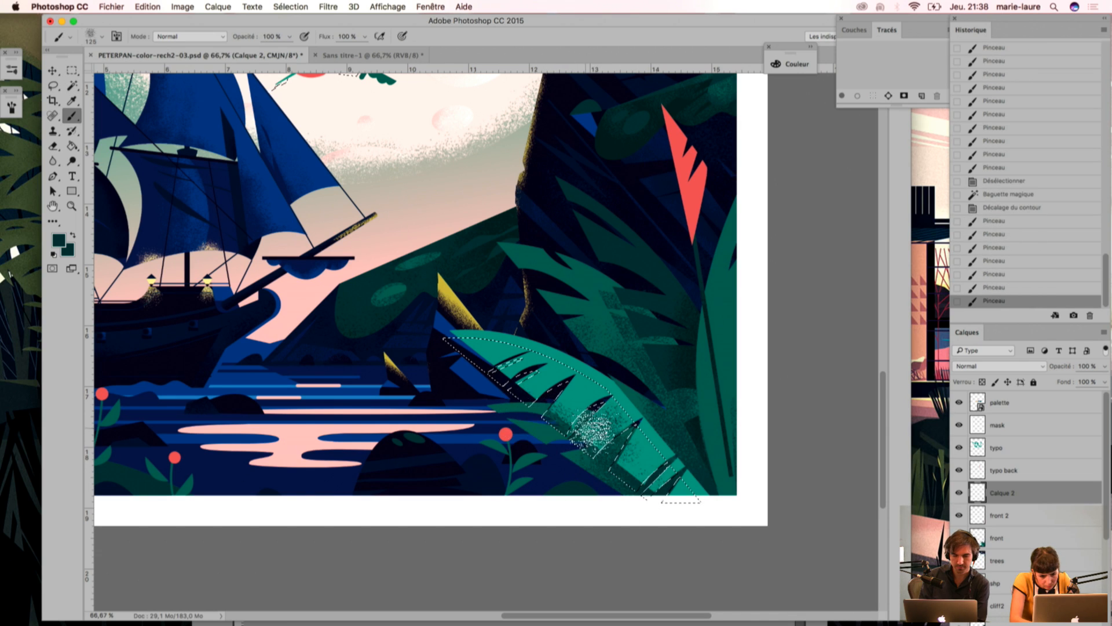
click(634, 458)
click(657, 487)
click(545, 414)
click(585, 443)
click(591, 457)
click(571, 477)
key(super+d)
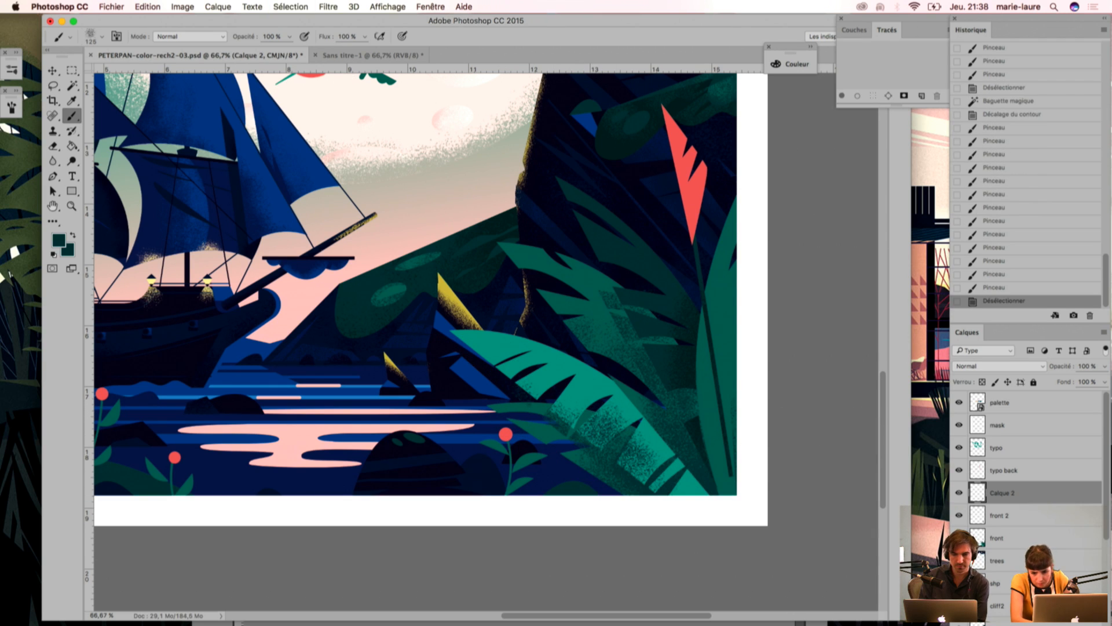
Step: Select the light green leaf with Calque 2 temporarily hidden, erase the dark grain covering the leaf, and deselect
click(960, 492)
key(w)
click(621, 474)
click(959, 493)
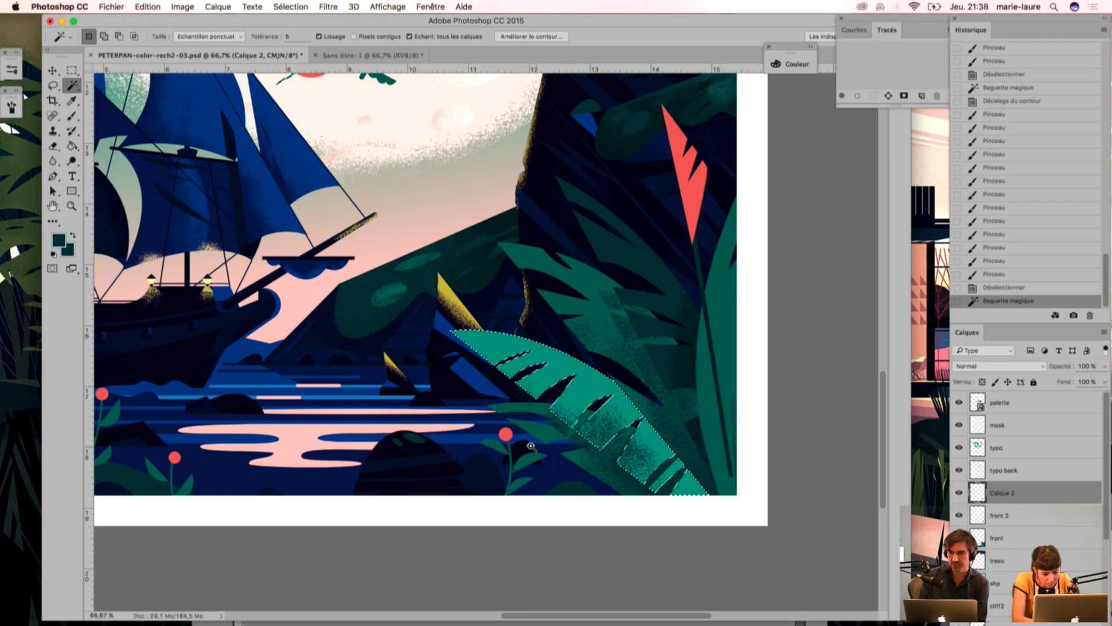
key(e)
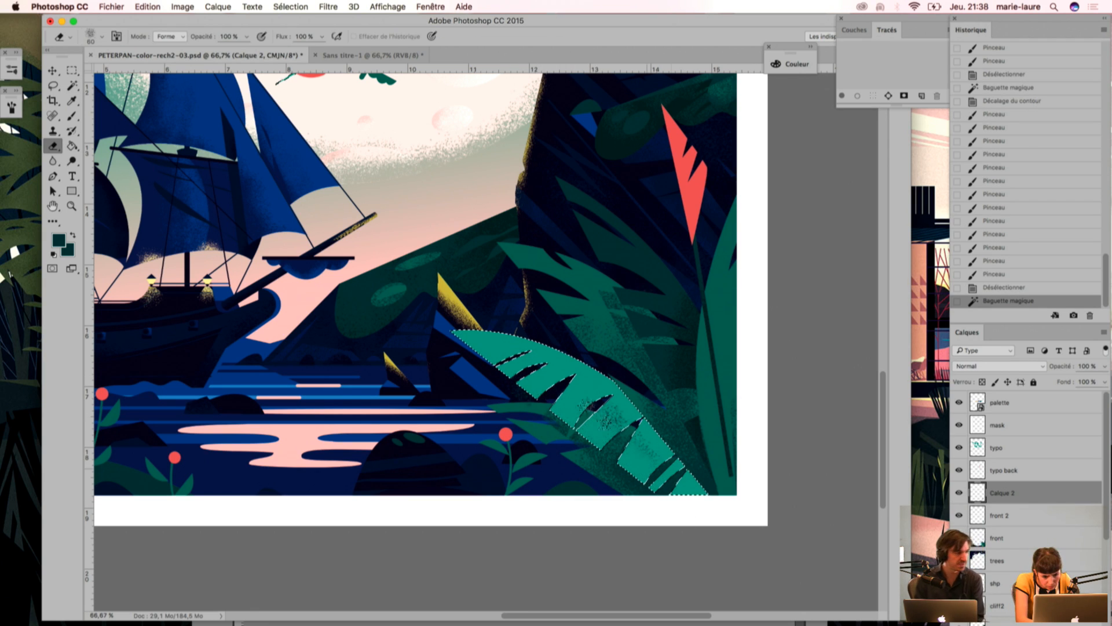
drag(594, 436, 627, 445)
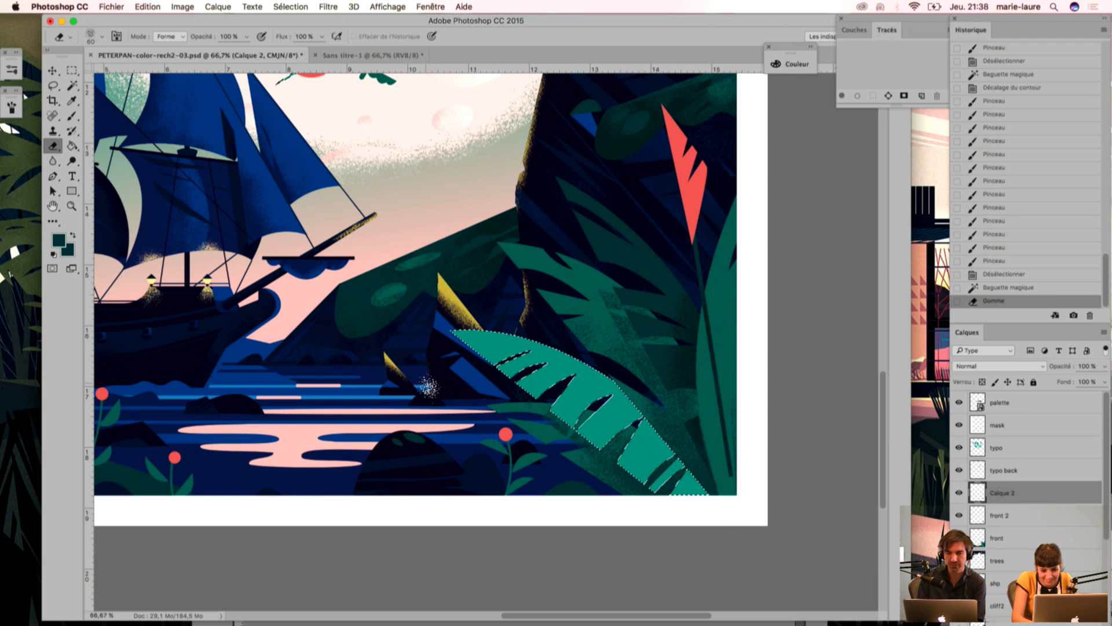
key(i)
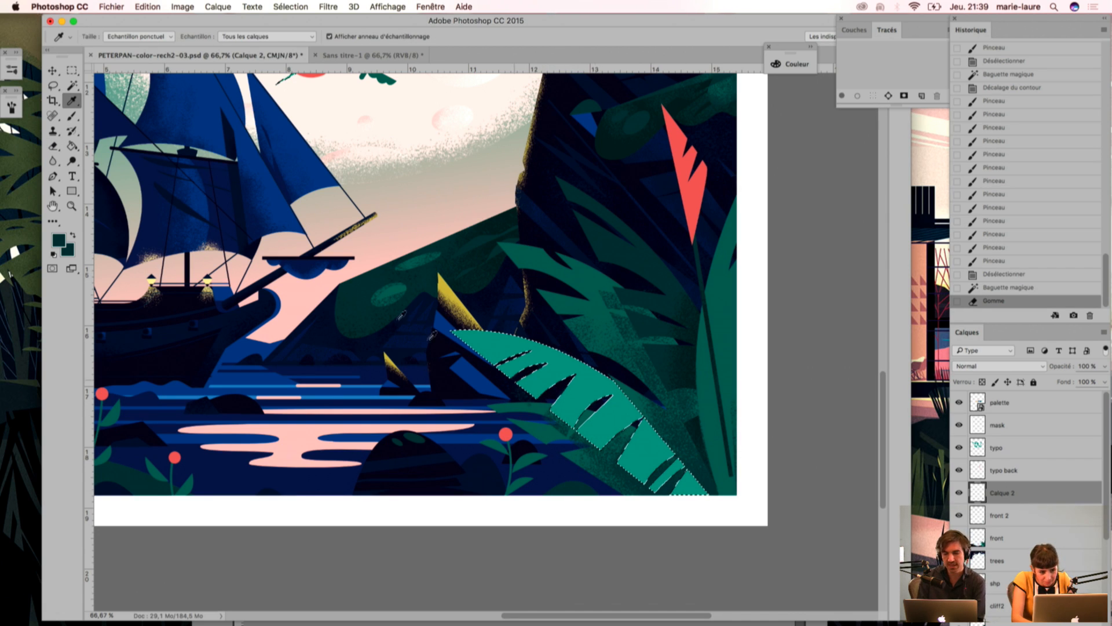
key(super+d)
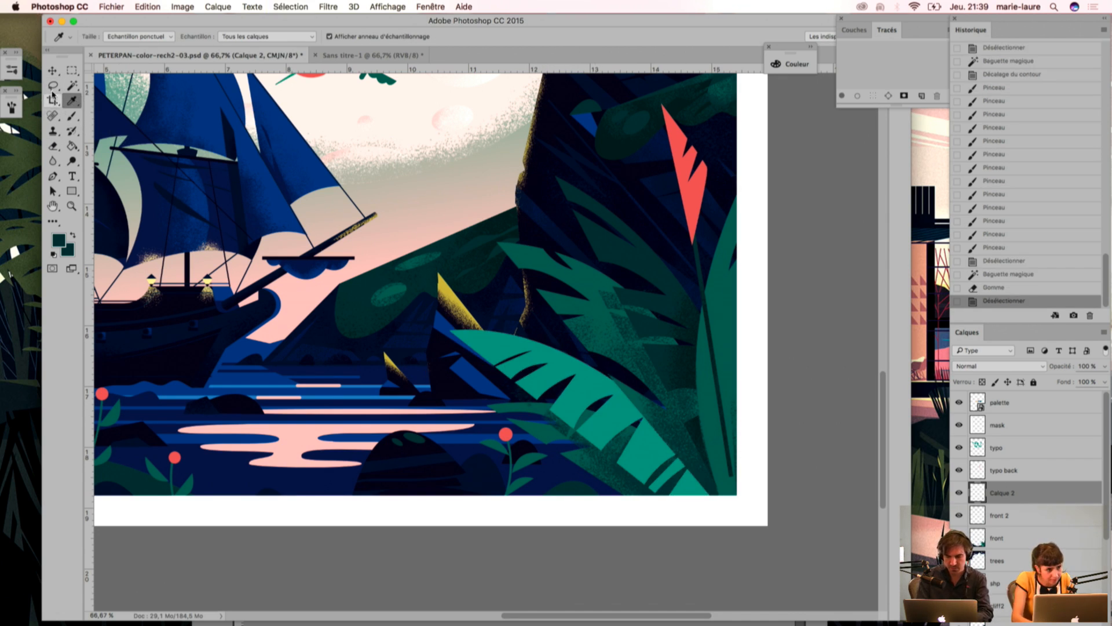
Step: Outline the strip below the light green leaf with the Polygonal Lasso, clear it on Calque 2 and front 2, and deselect
click(53, 86)
click(93, 89)
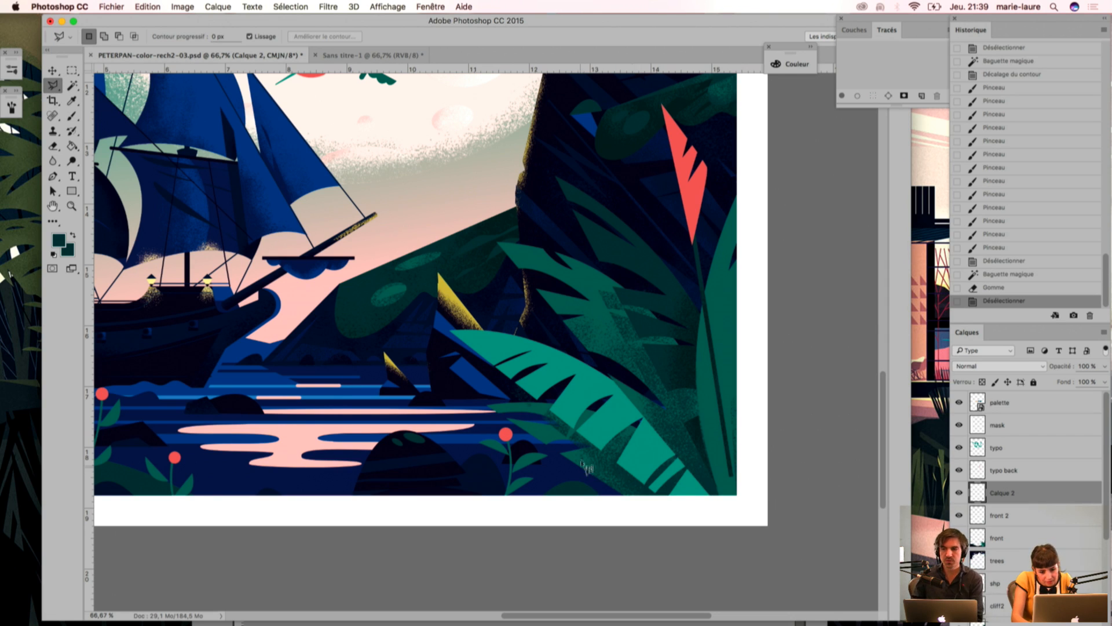
click(638, 490)
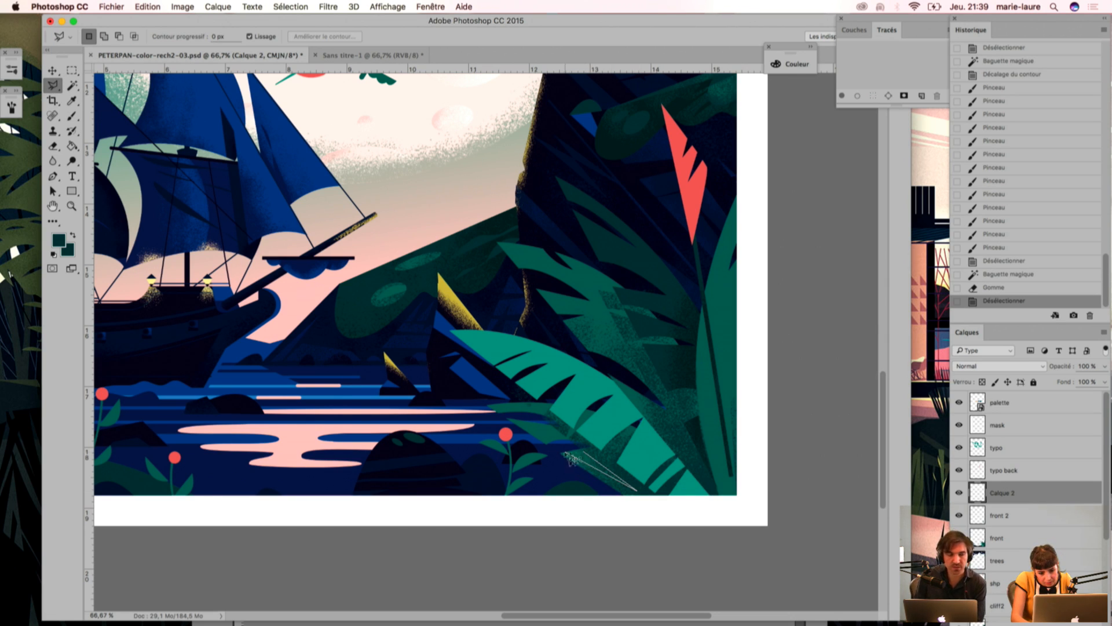
double_click(603, 507)
key(Delete)
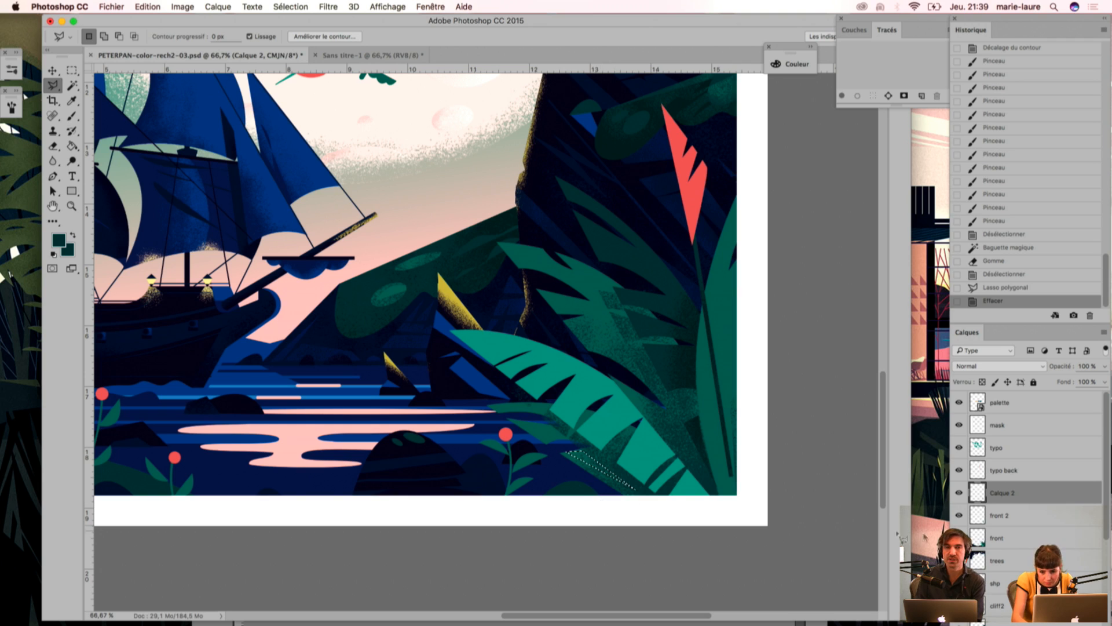
click(1014, 515)
key(Delete)
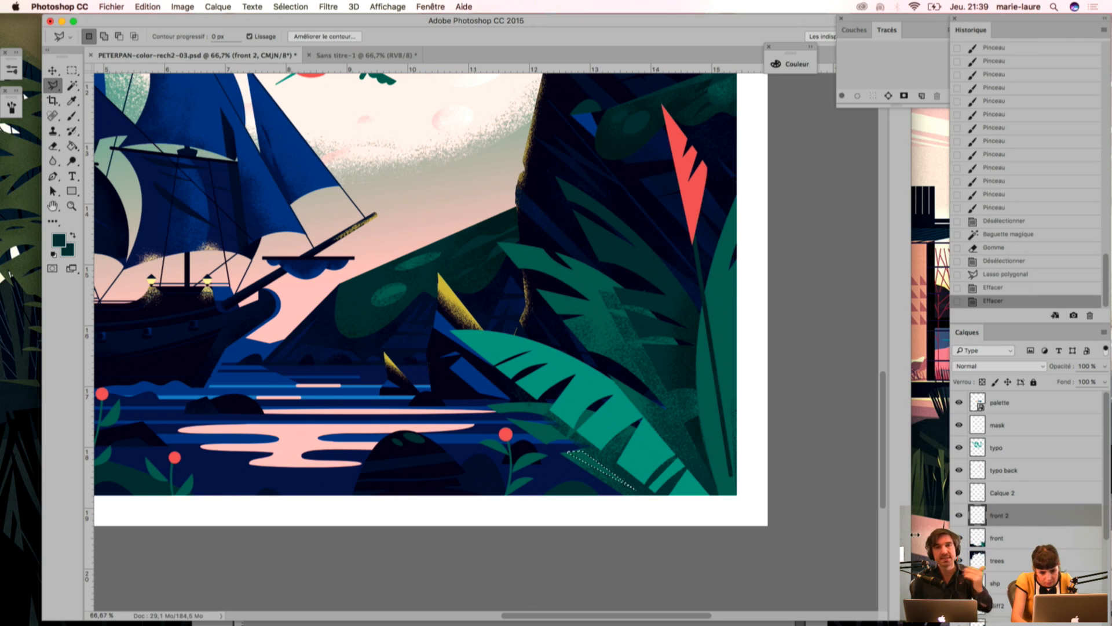
key(super+d)
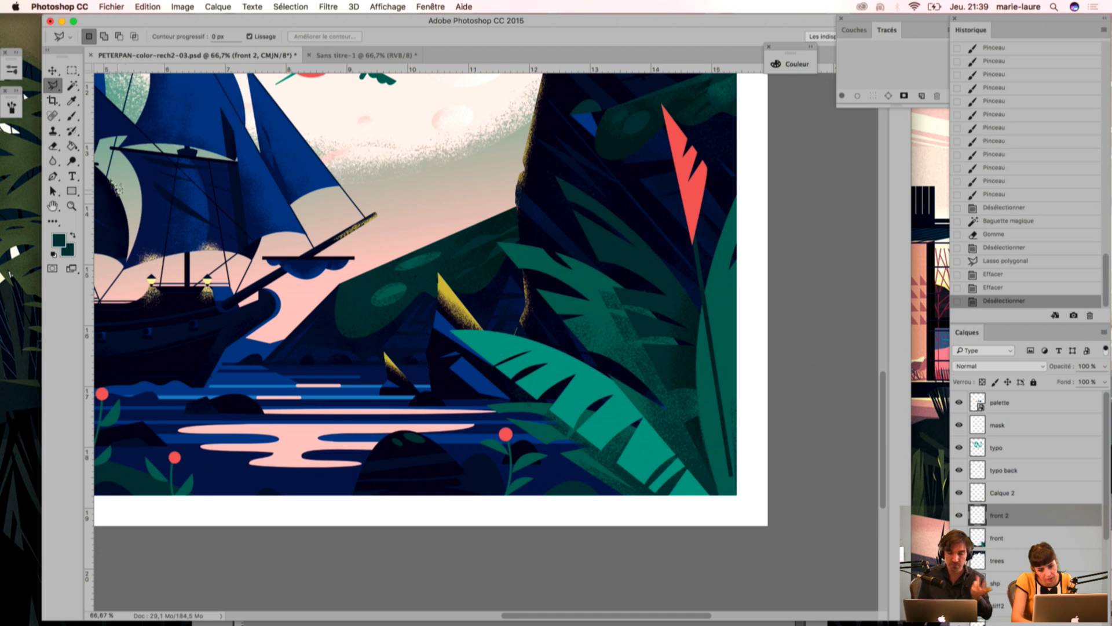
Step: Select the light green leaf, sample the tall leaf's darker green, brush grain shading onto the selection on front 2, and deselect
key(w)
click(643, 444)
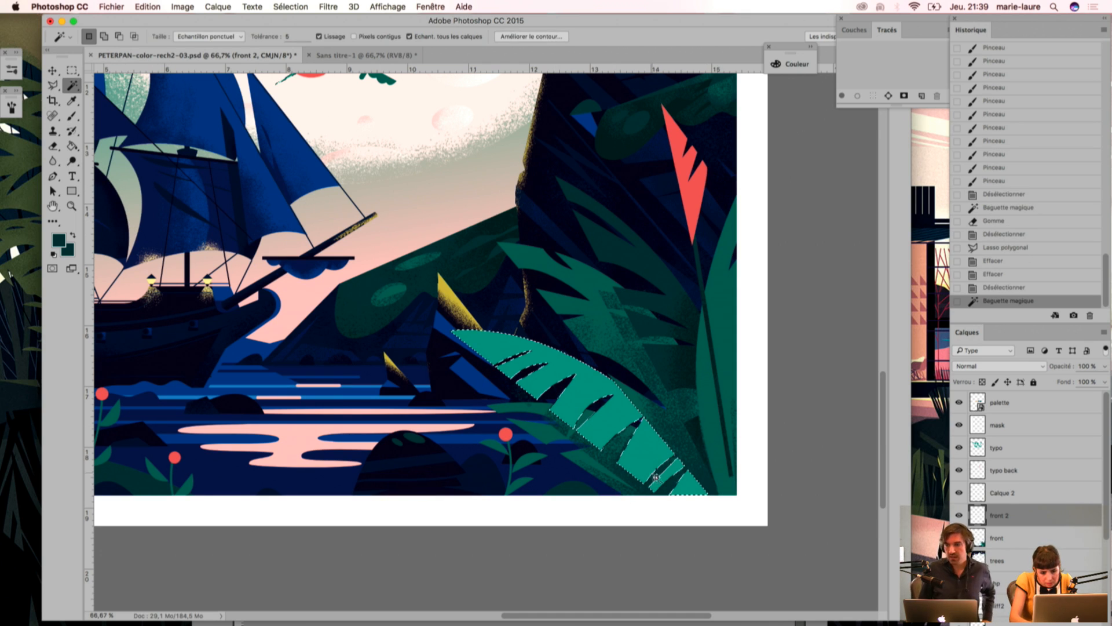
key(i)
click(733, 381)
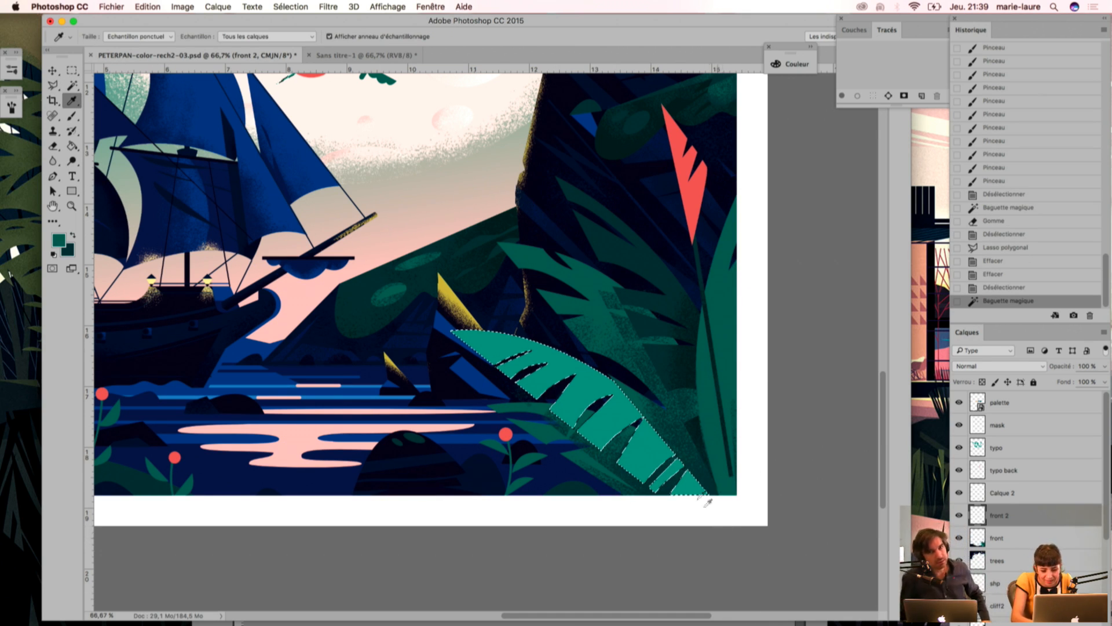
key(b)
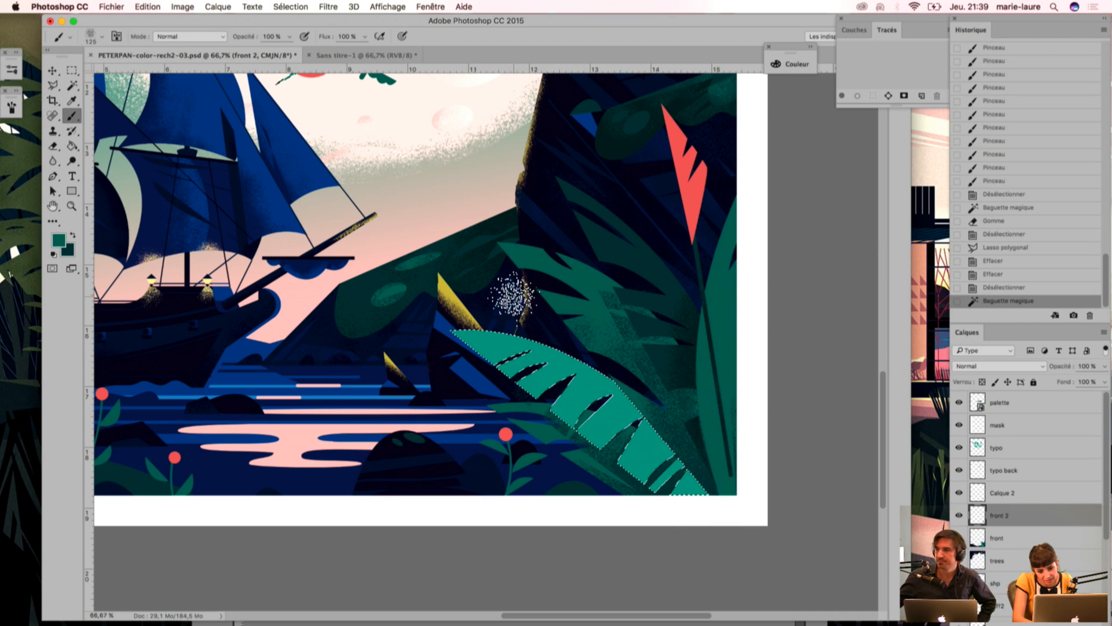
mouse_move(724, 506)
mouse_down()
mouse_move(660, 483)
mouse_move(530, 318)
mouse_up()
drag(632, 400, 735, 603)
drag(711, 483, 669, 518)
mouse_move(669, 518)
mouse_down()
mouse_move(643, 480)
mouse_move(631, 490)
mouse_up()
mouse_move(631, 490)
mouse_down()
mouse_move(658, 438)
mouse_move(652, 421)
mouse_move(662, 499)
mouse_move(620, 412)
mouse_move(574, 398)
mouse_move(603, 366)
mouse_move(539, 416)
mouse_move(577, 409)
mouse_move(568, 438)
mouse_move(595, 424)
mouse_move(594, 474)
mouse_move(606, 436)
mouse_move(598, 485)
mouse_move(626, 468)
mouse_move(620, 516)
mouse_move(696, 519)
mouse_move(655, 526)
mouse_move(681, 364)
mouse_up()
key(super+d)
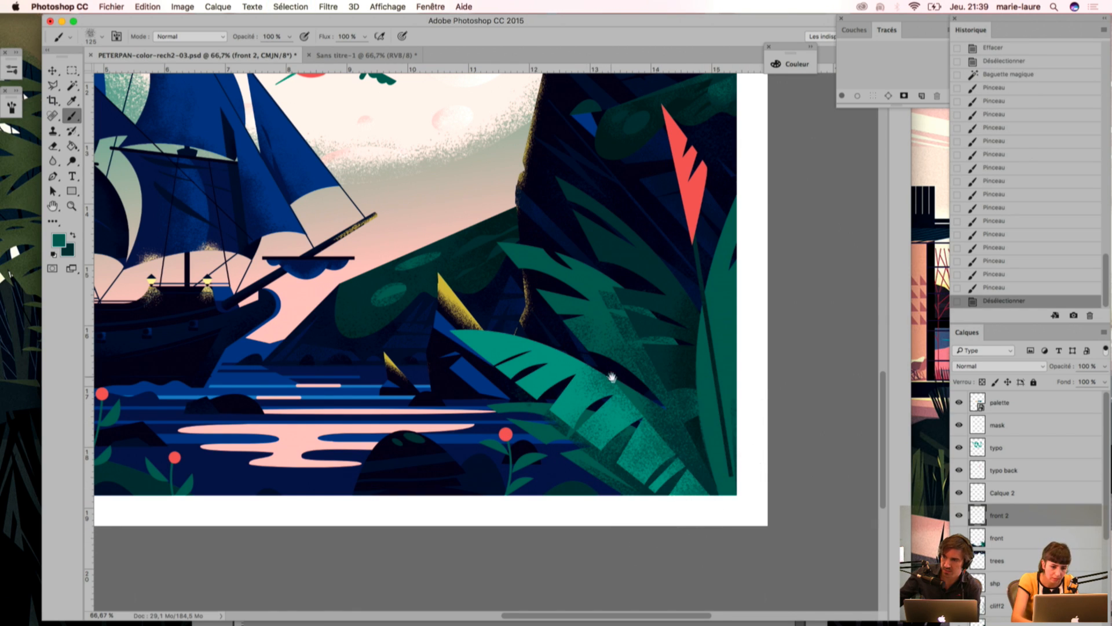
Step: Select the red flower's areas, sample the feather's pink, brush light grain onto the tall flower, and deselect
drag(606, 372, 655, 469)
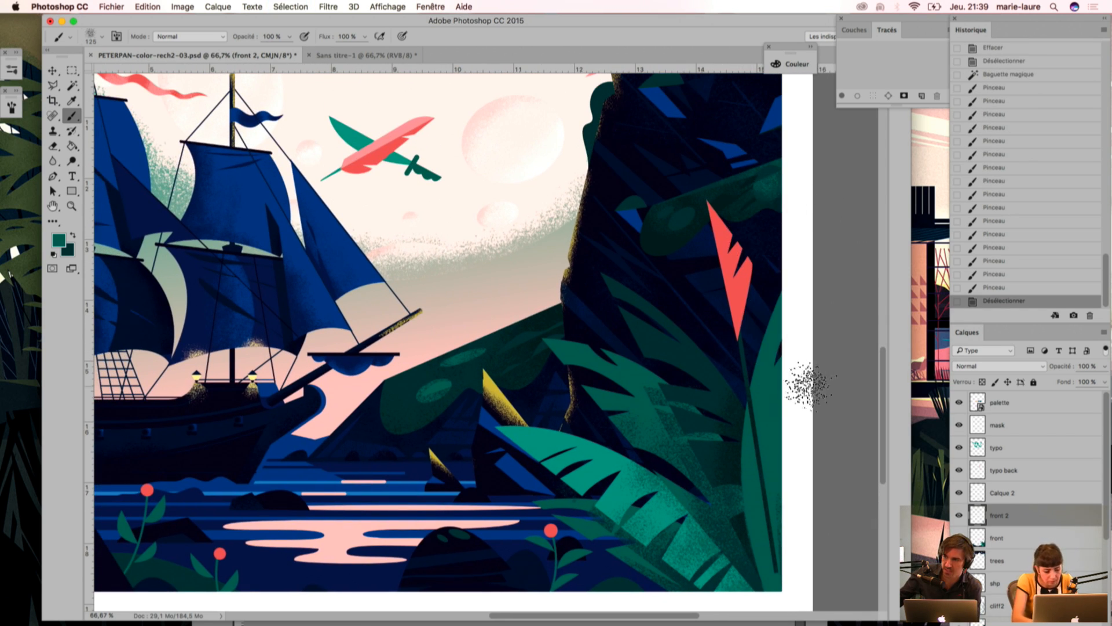
key(w)
click(719, 243)
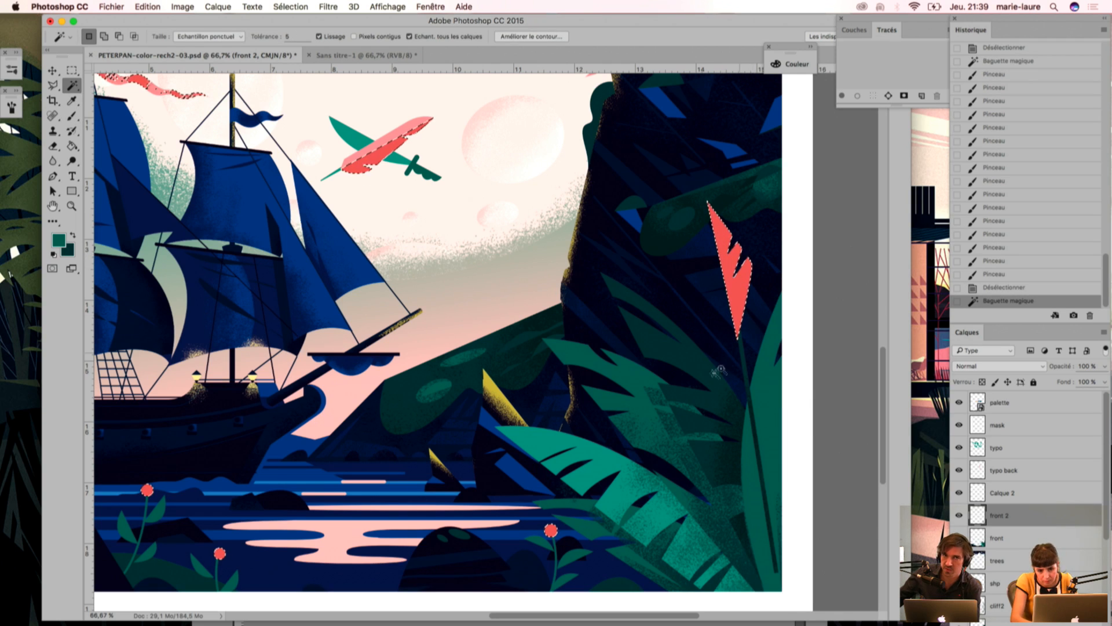
key(i)
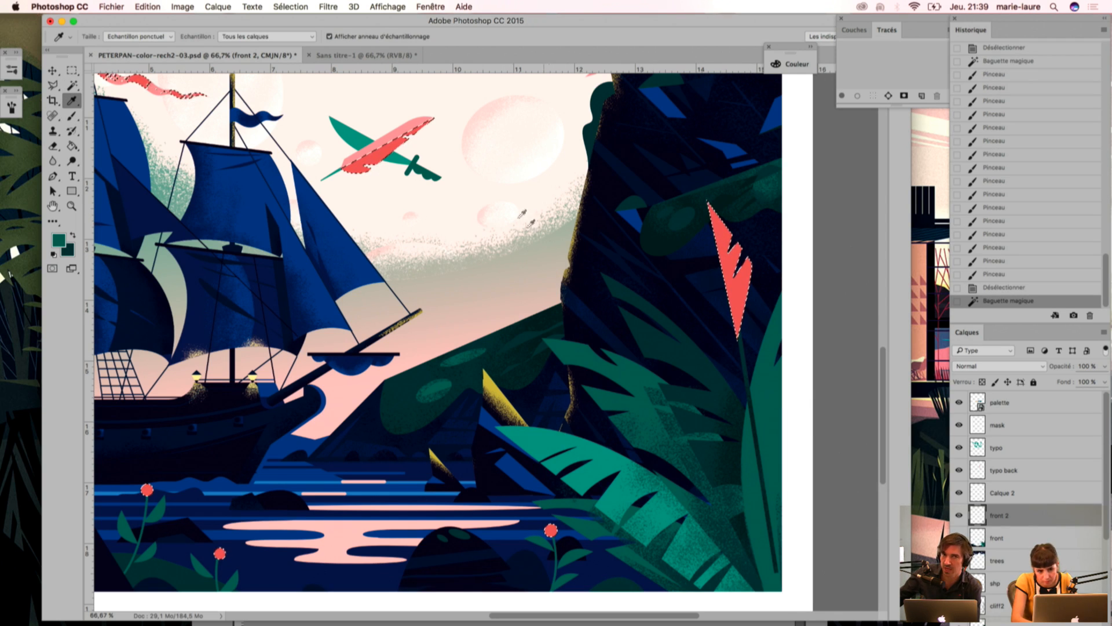
click(389, 134)
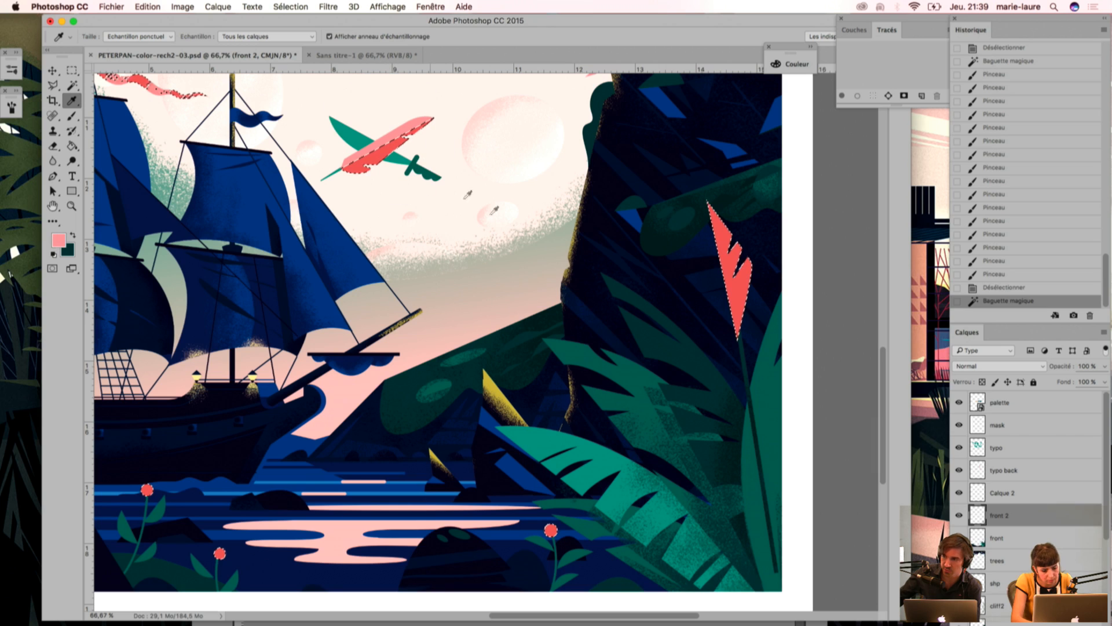
key(b)
drag(705, 199, 731, 310)
key(super+d)
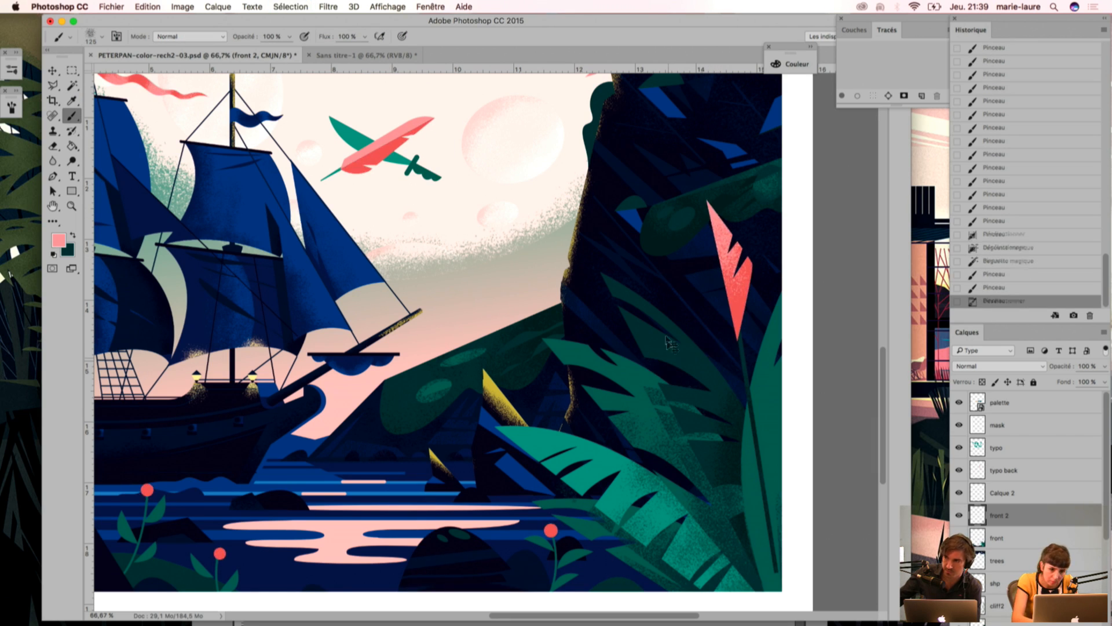
Step: Examine the shaded foliage and the whole lower scene with the mask layer shown and hidden
scroll(619, 370, up, 5)
scroll(619, 348, down, 5)
scroll(695, 385, right, 3)
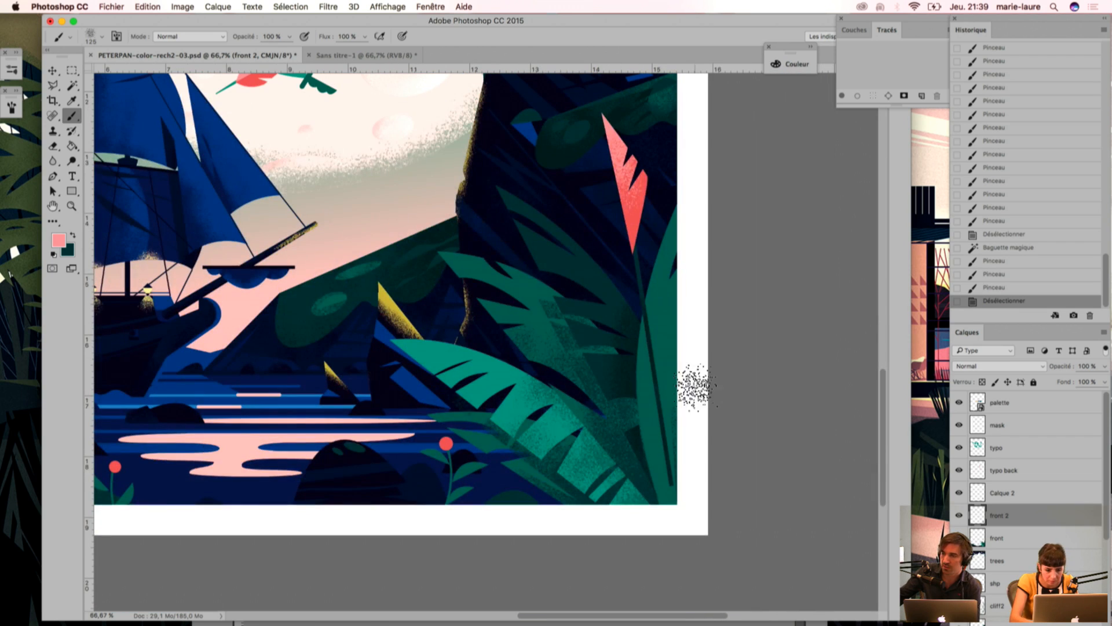
click(959, 425)
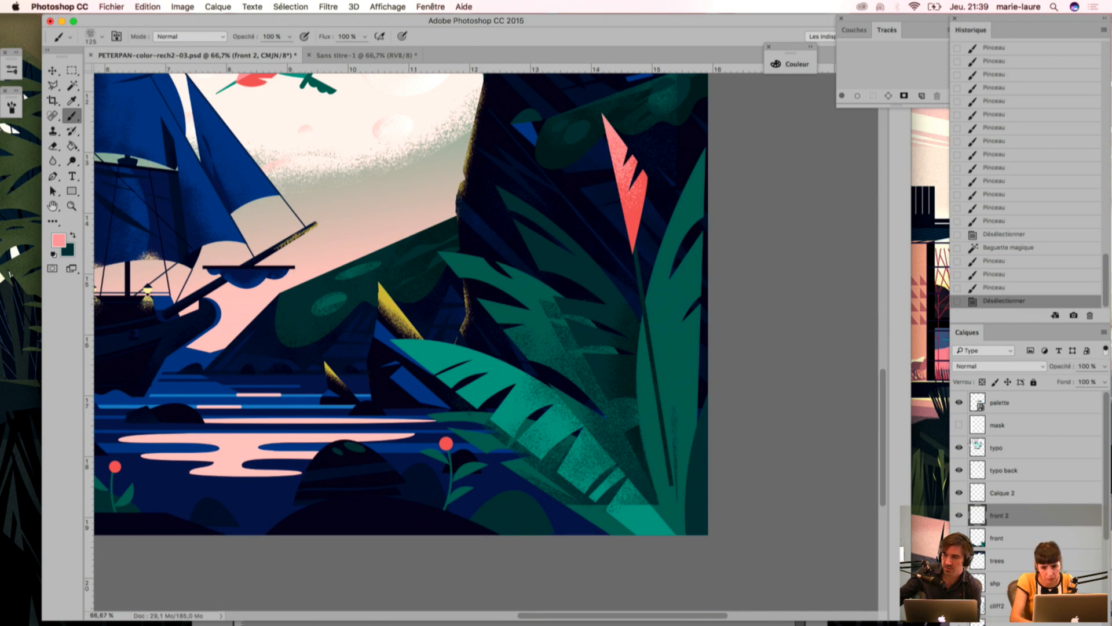
click(959, 425)
drag(564, 294, 610, 371)
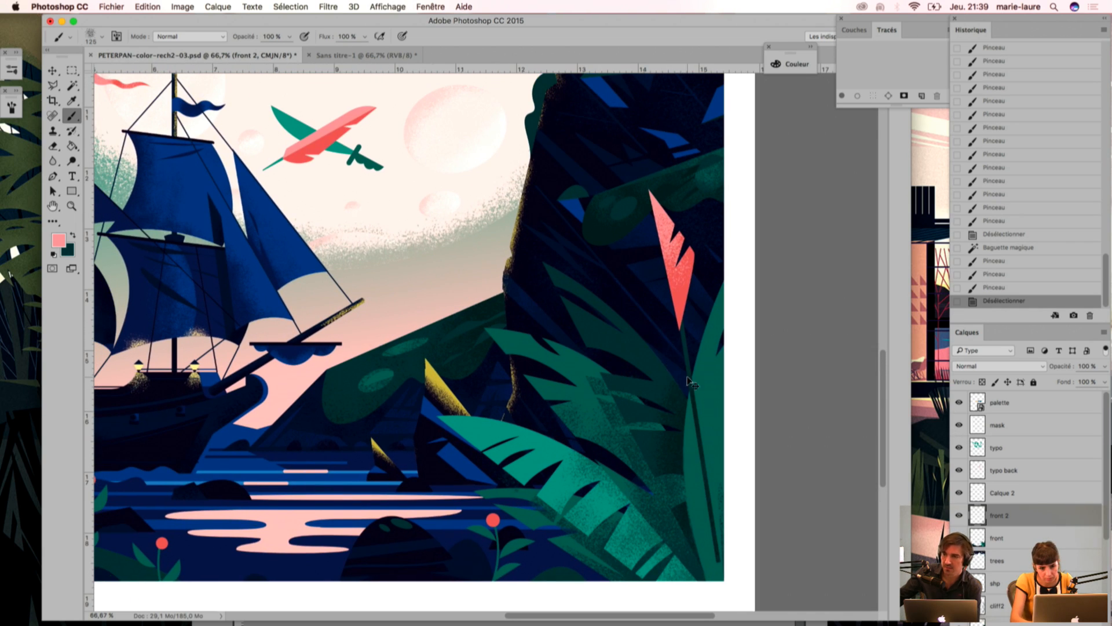
key(super+minus)
drag(601, 322, 687, 410)
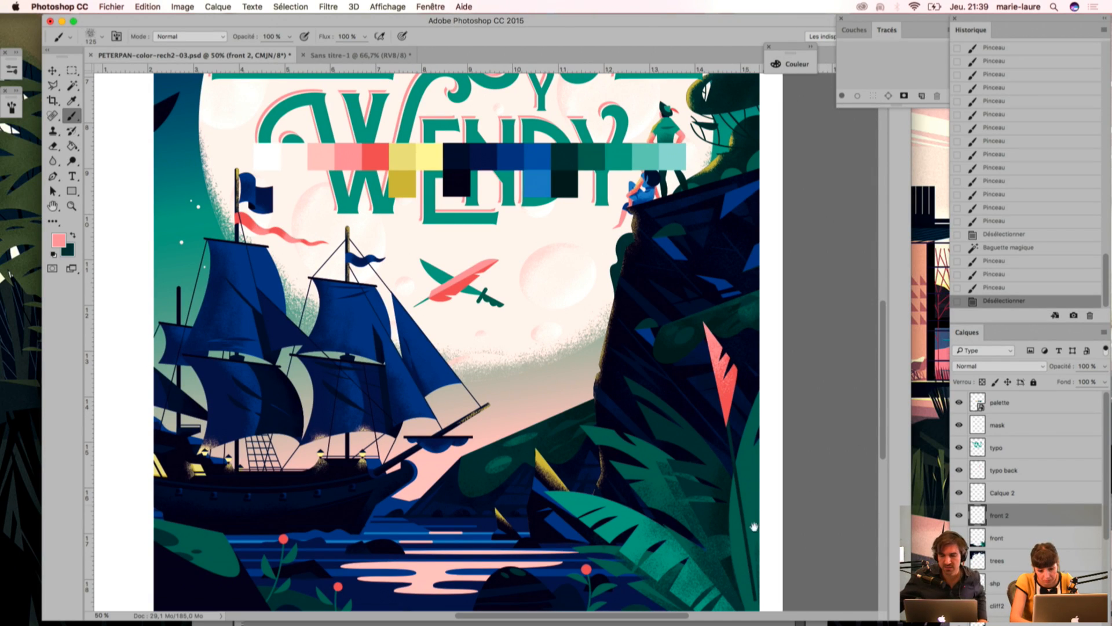
drag(755, 523, 745, 448)
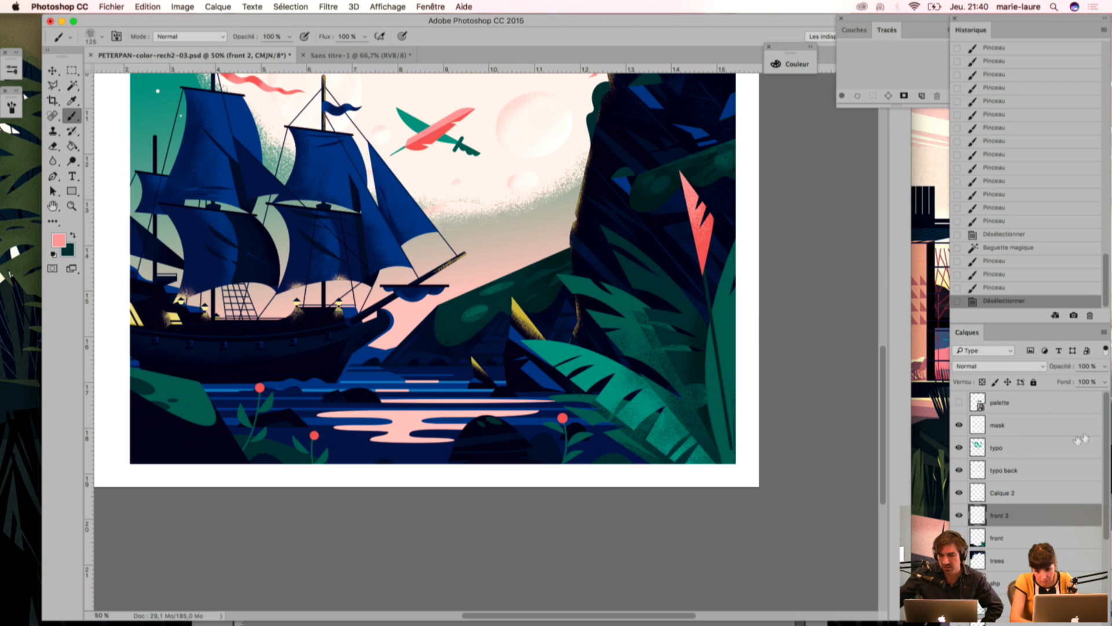
click(959, 426)
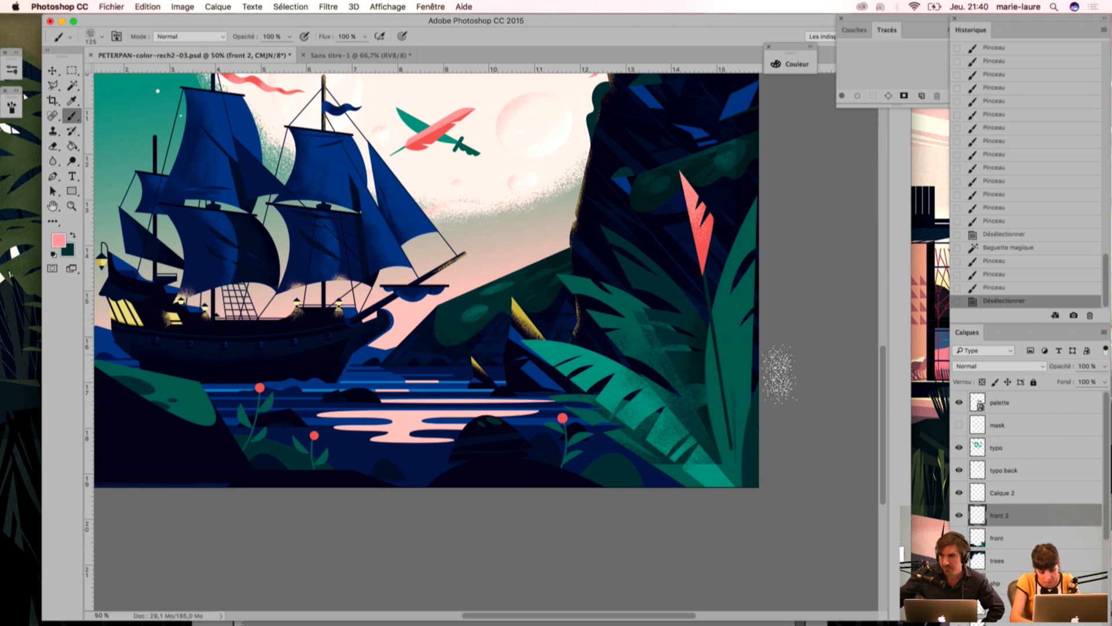
Step: Select the tall leaf's green areas, sample the darker green of the foliage behind, and undo a trial grain stroke
key(w)
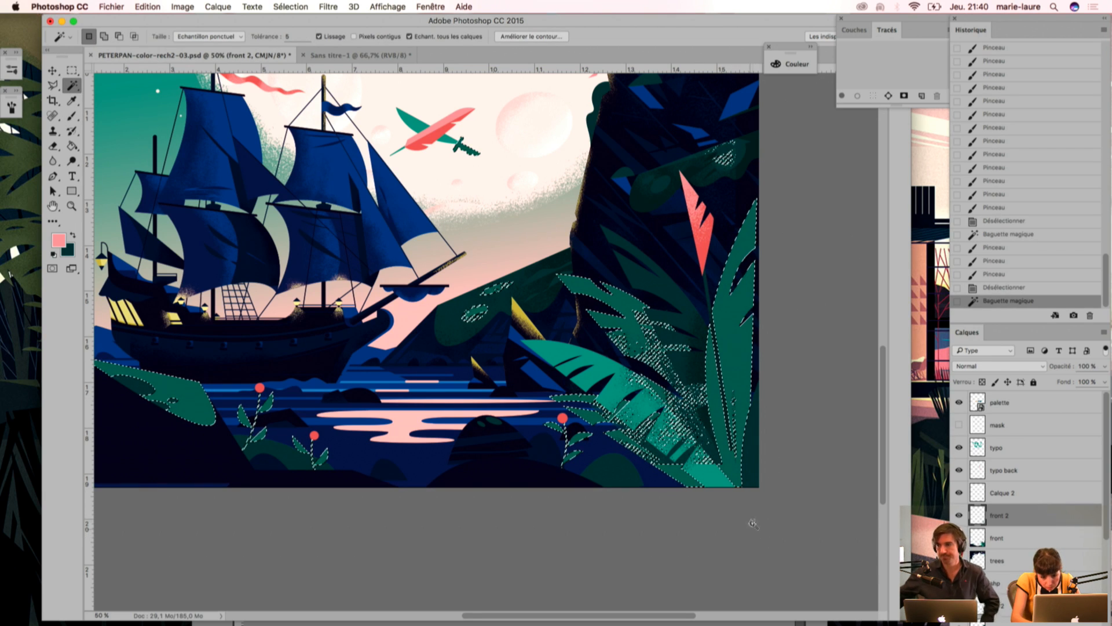
key(i)
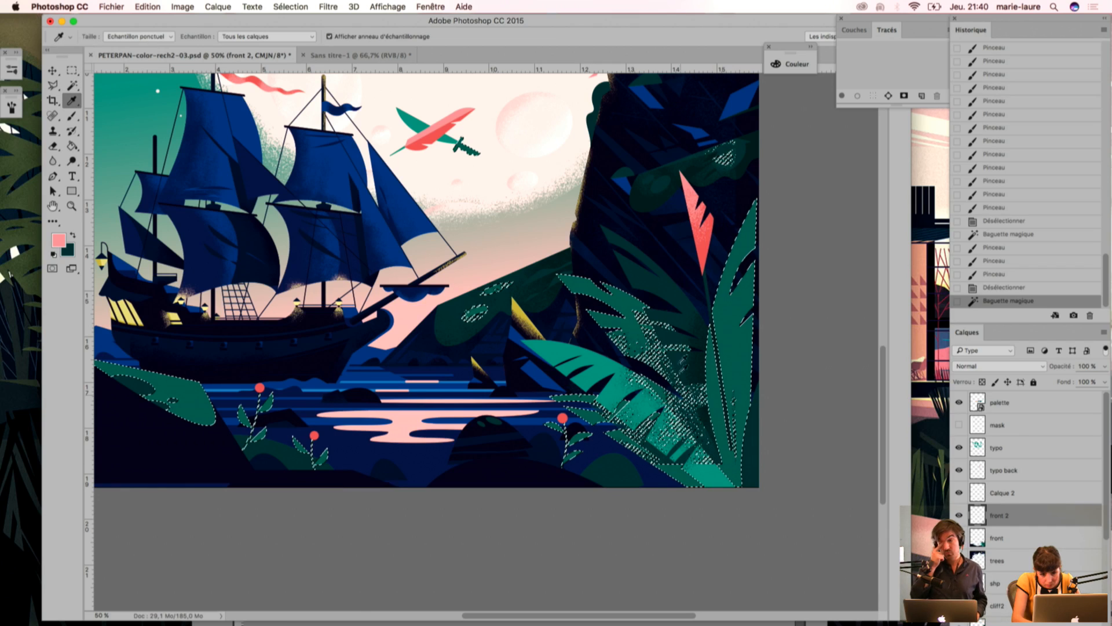
click(667, 283)
key(b)
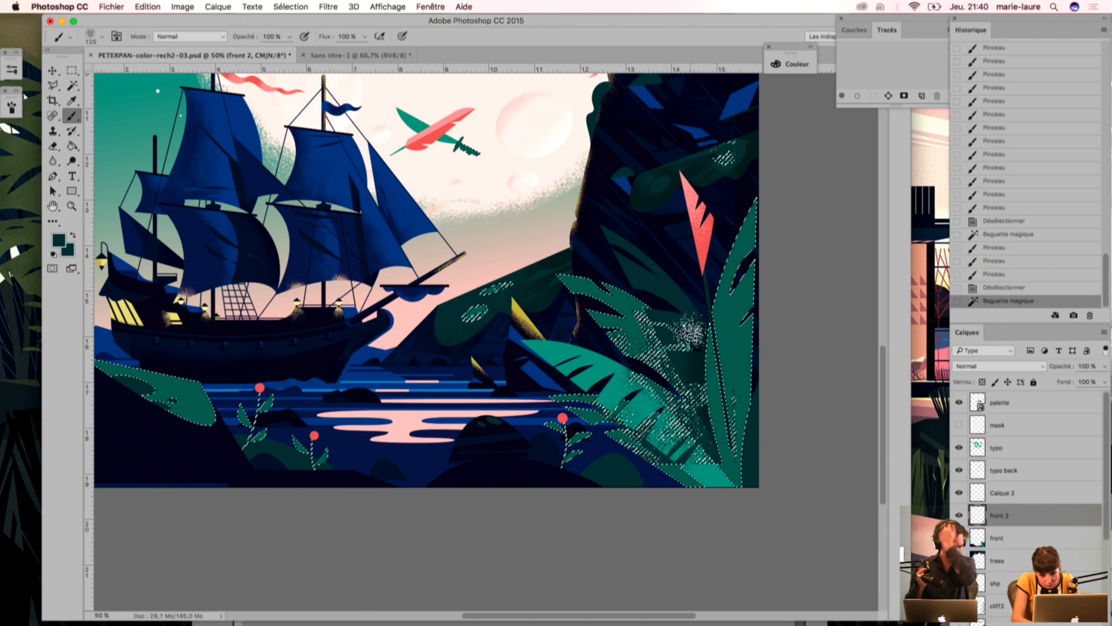
mouse_move(716, 292)
mouse_down()
mouse_move(728, 490)
mouse_move(737, 216)
mouse_move(753, 199)
mouse_move(719, 425)
mouse_up()
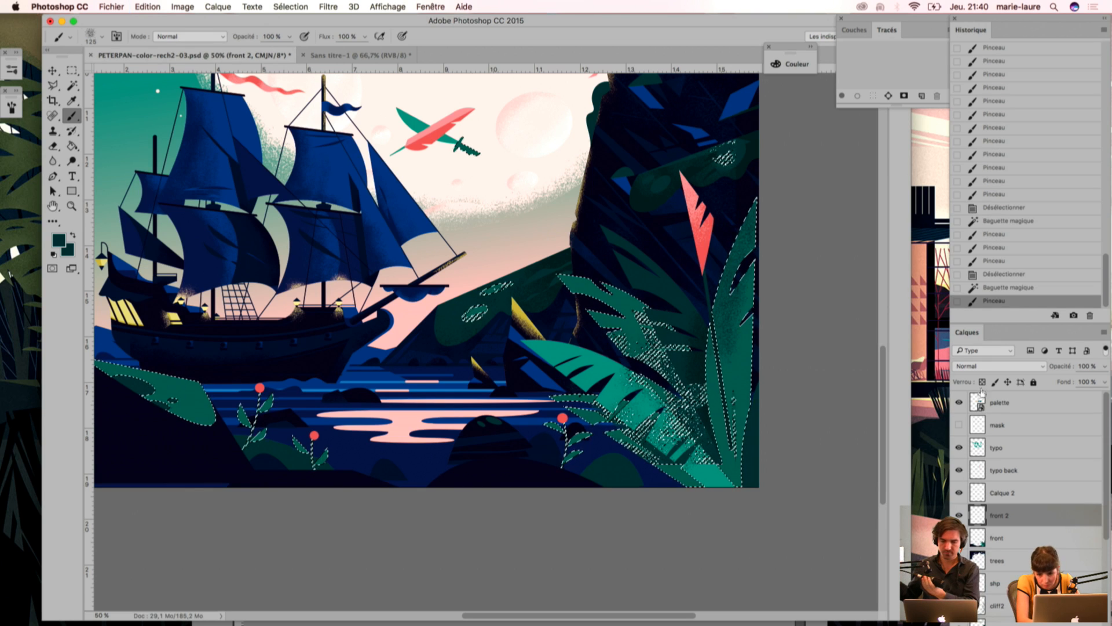
key(super+z)
Step: Show the mask layer, brush dark green grain along the tall leaf at the artwork's right edge on front 2, and deselect
click(959, 425)
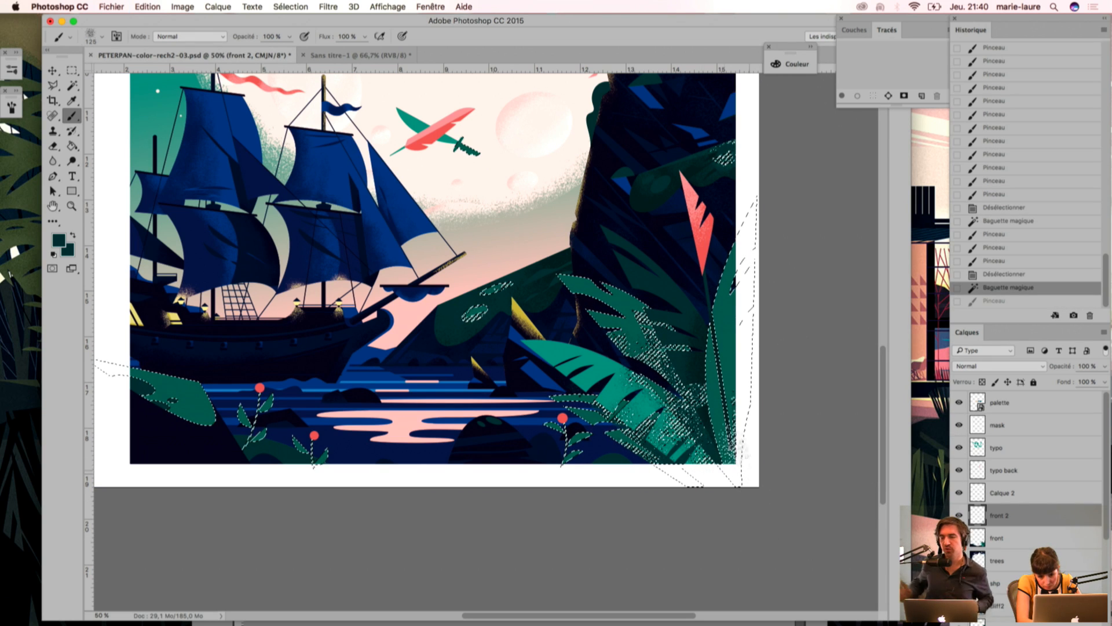
mouse_move(745, 500)
mouse_down()
mouse_move(750, 392)
mouse_move(740, 499)
mouse_move(725, 365)
mouse_move(744, 504)
mouse_up()
drag(743, 504, 723, 347)
drag(747, 466, 739, 348)
mouse_move(745, 422)
mouse_down()
mouse_move(748, 502)
mouse_move(736, 342)
mouse_up()
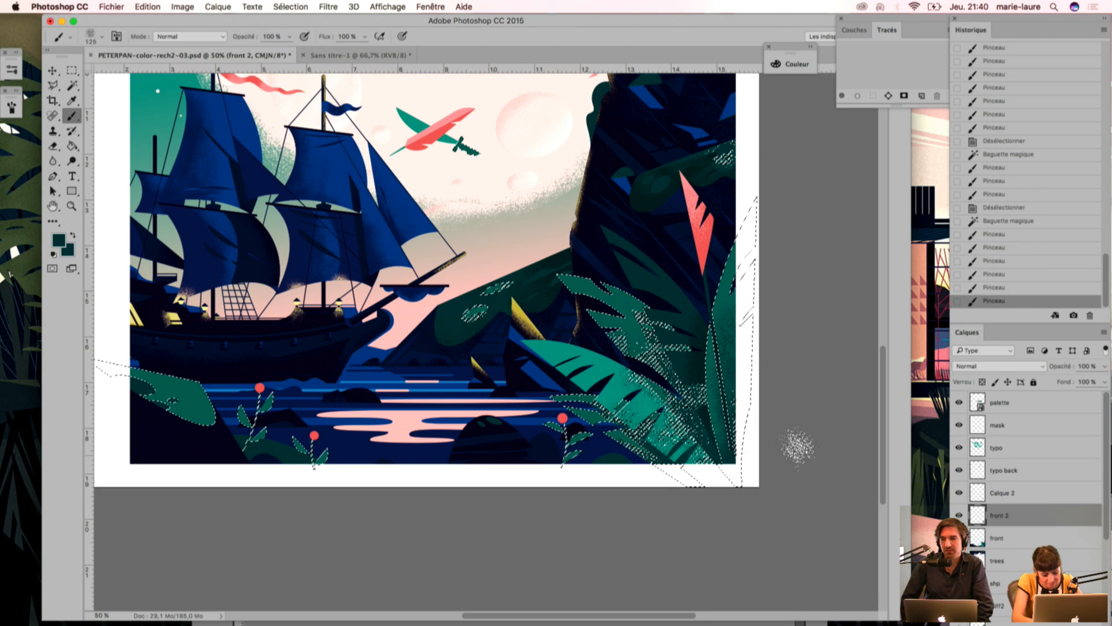
key(ctrl+d)
Step: Select the navy areas of the foreground rocks by colour, check the cliff layers' visibility, and make cliff2 the active layer
drag(638, 385, 768, 416)
key(w)
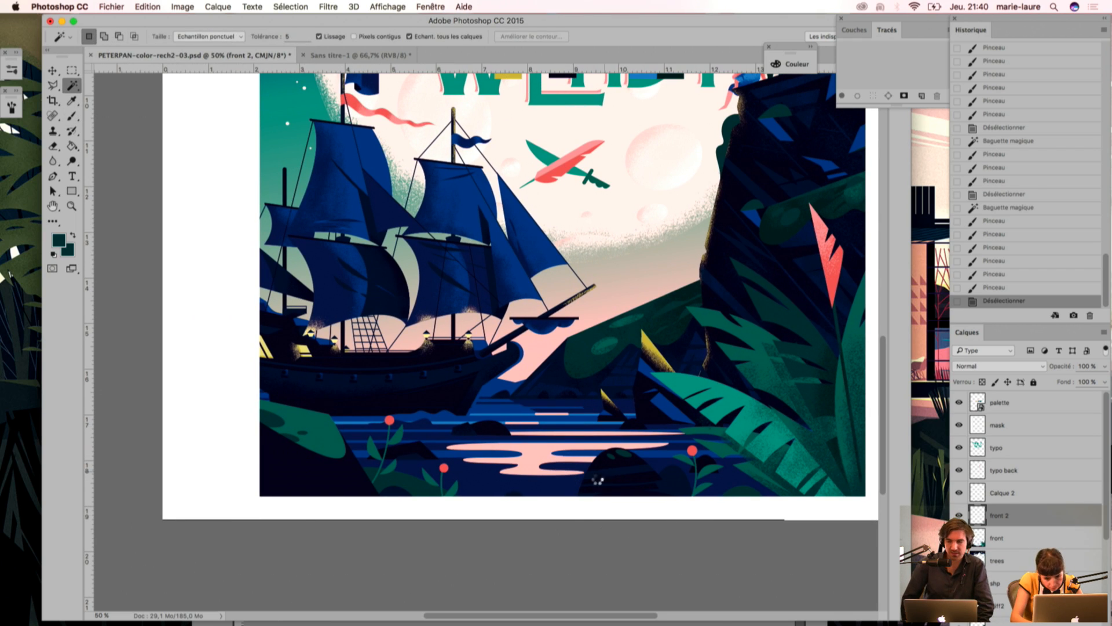
click(599, 480)
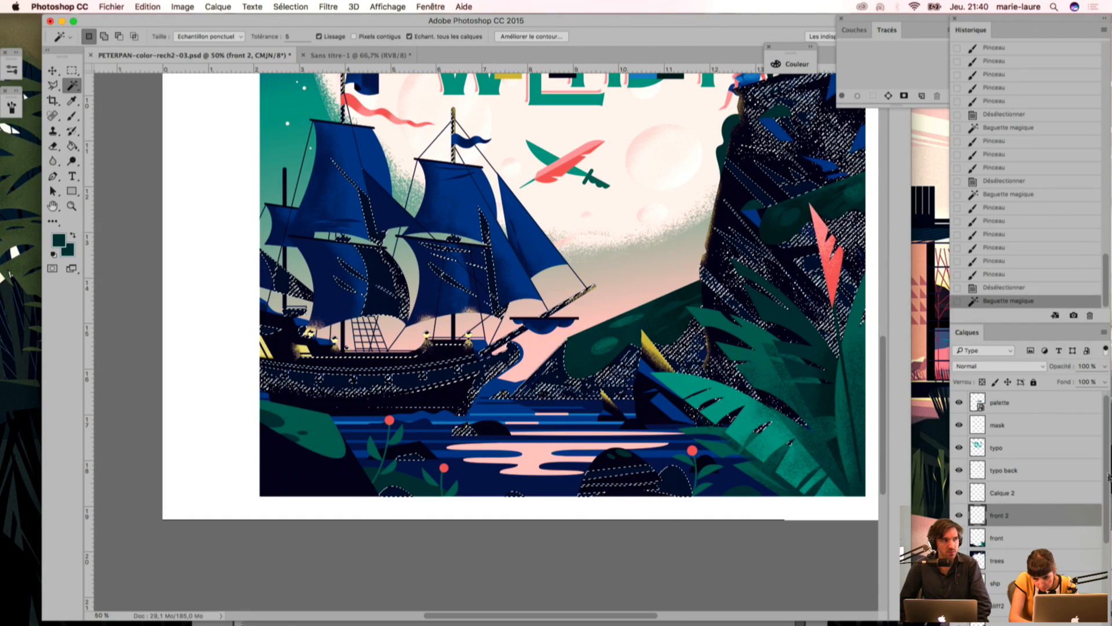
scroll(1108, 470, down, 3)
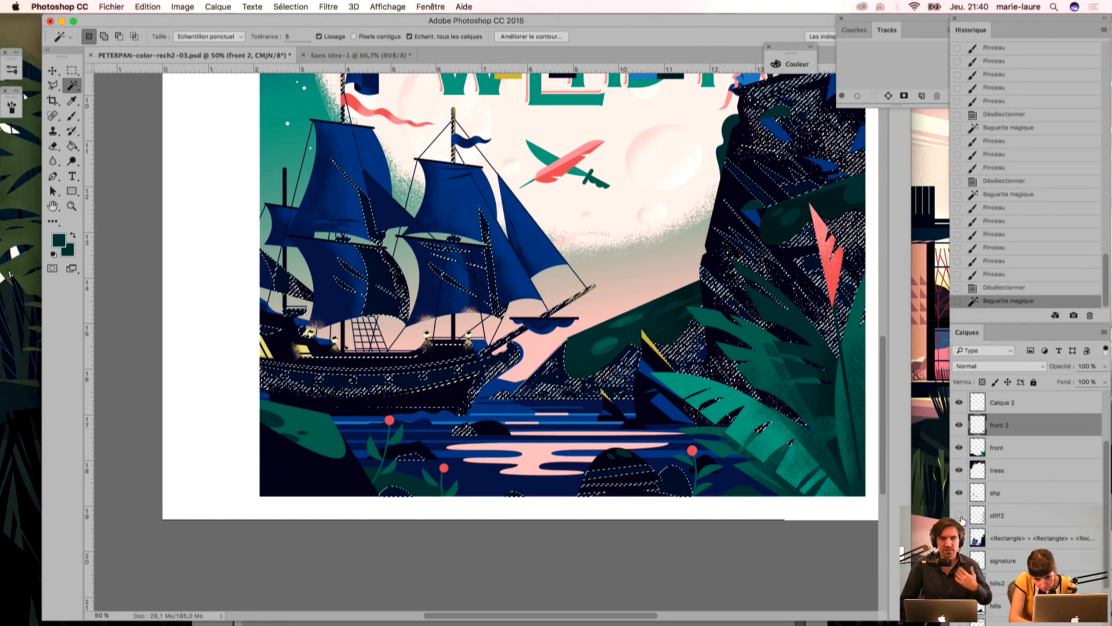
key(Delete)
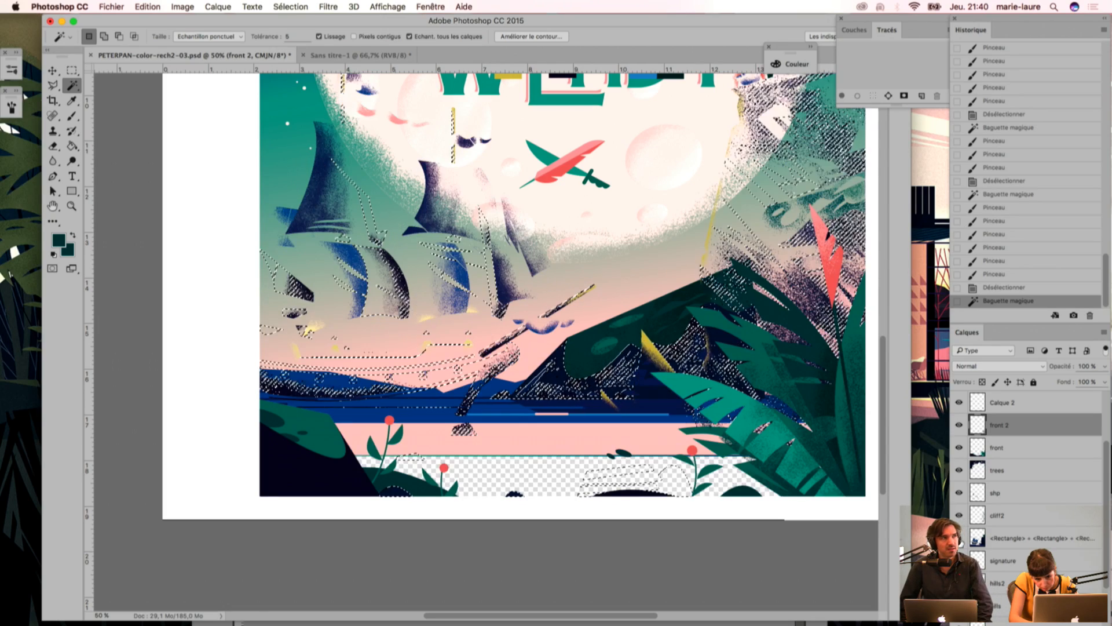
click(960, 539)
click(1009, 516)
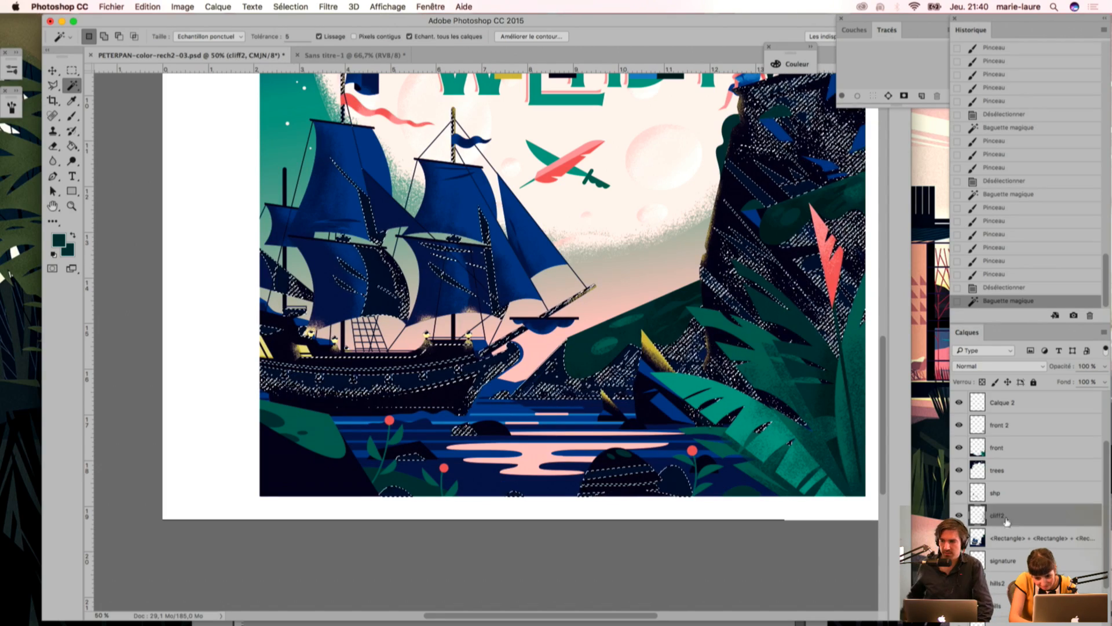
Step: Sample the rock's darkest navy and brush grain shading onto the selected foreground rocks on cliff2
key(i)
click(604, 464)
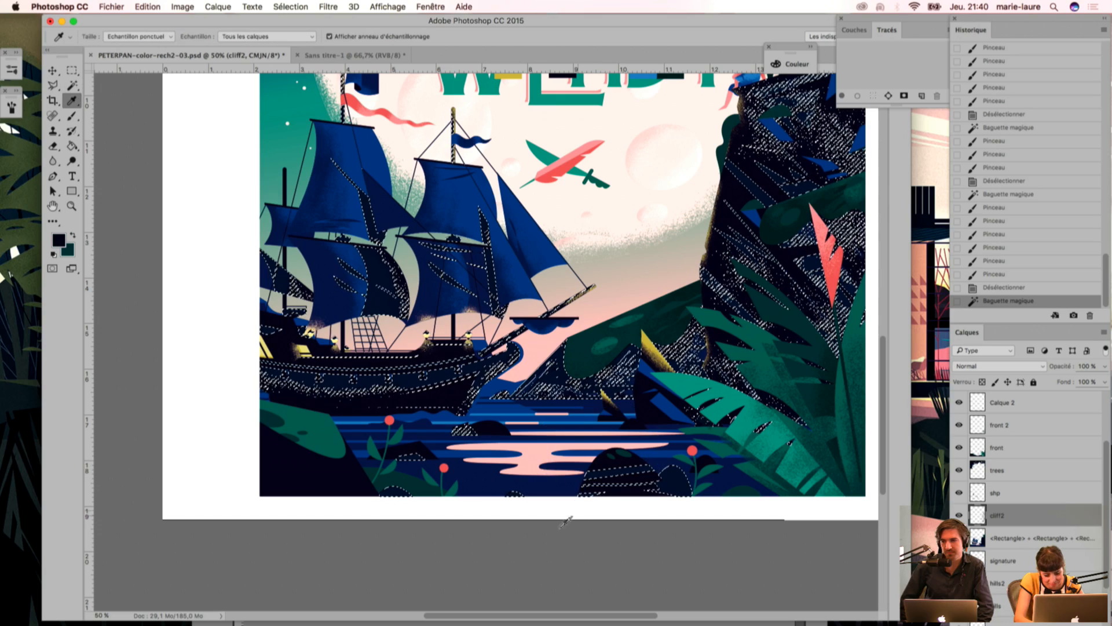
key(b)
click(554, 566)
click(573, 594)
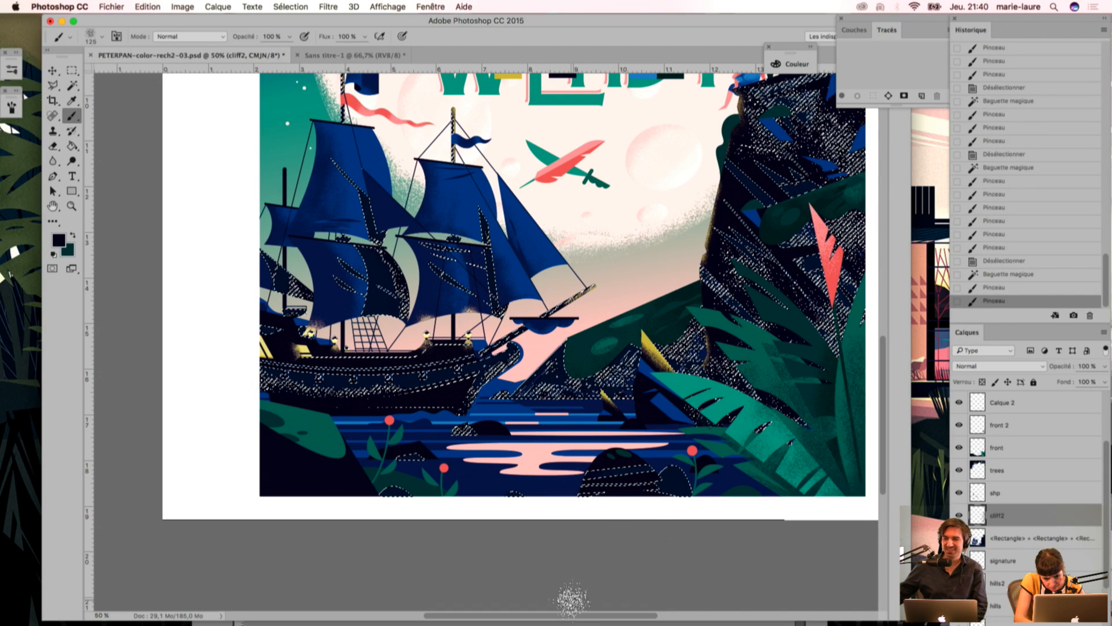
drag(596, 469, 640, 530)
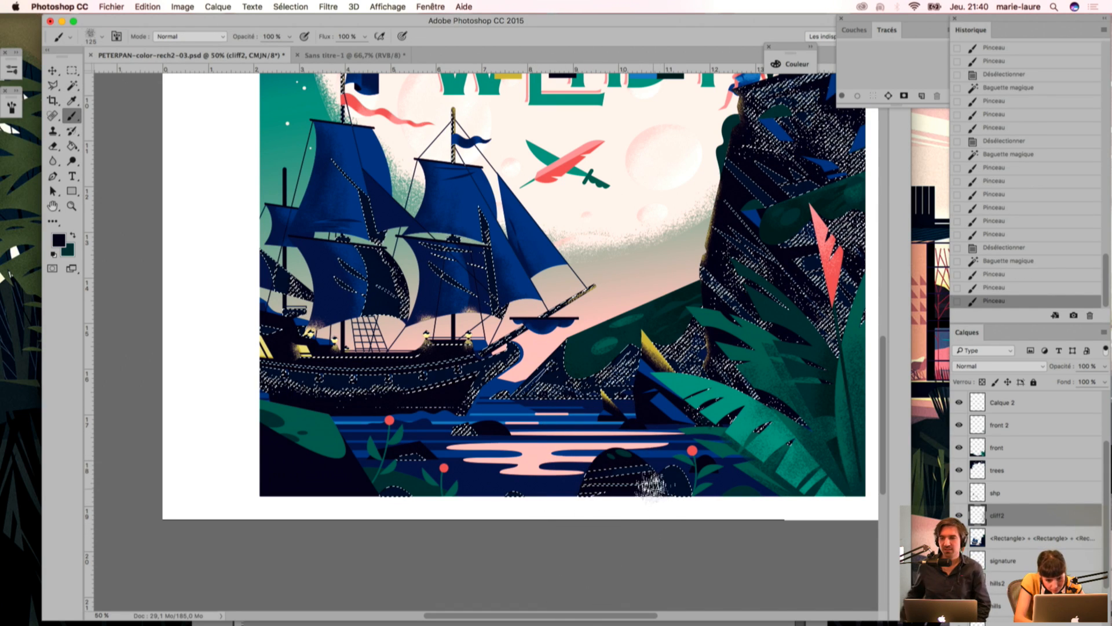
mouse_move(697, 483)
mouse_down()
mouse_move(691, 546)
mouse_move(668, 590)
mouse_up()
drag(685, 508, 652, 601)
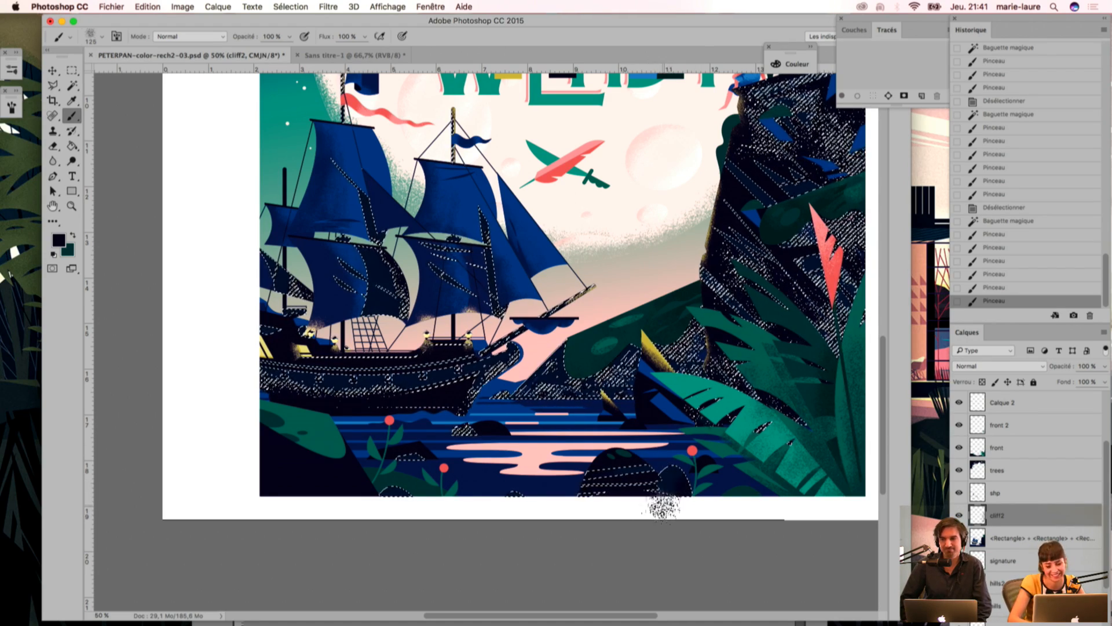
drag(681, 503, 666, 536)
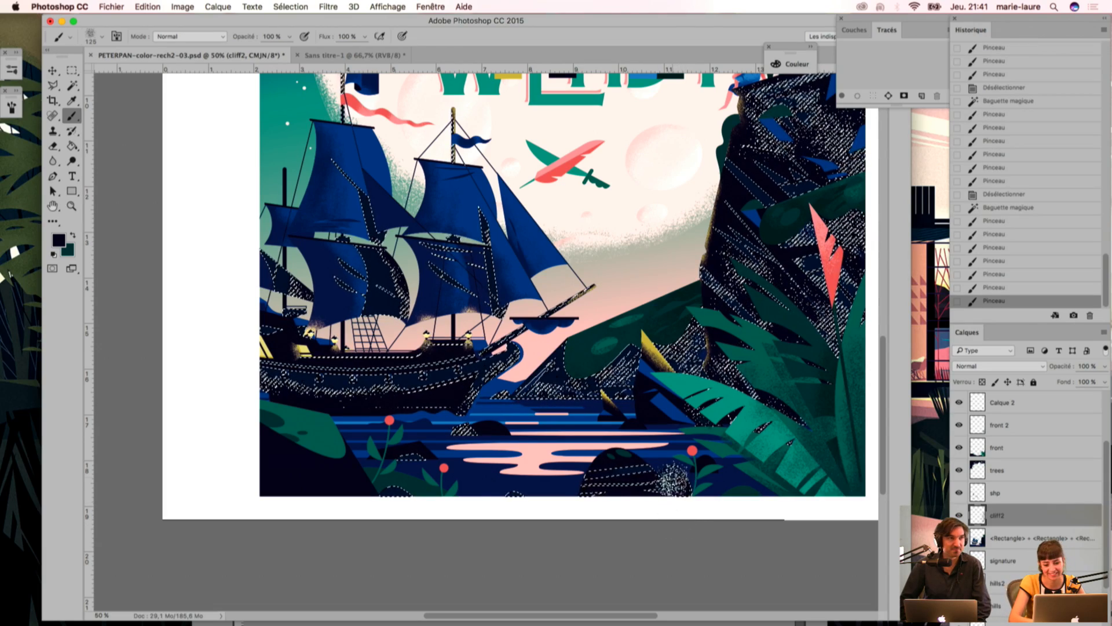
Step: Select the dark left bank's areas by colour and sample the ship hull's navy for the brush
scroll(269, 376, left, 5)
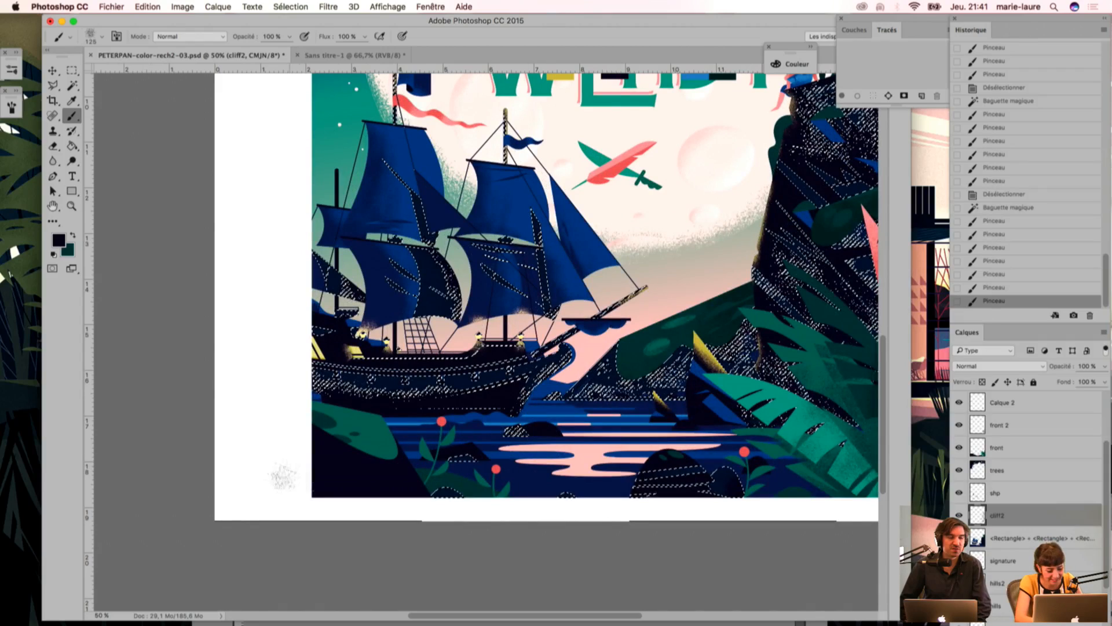
key(w)
shift+click(680, 422)
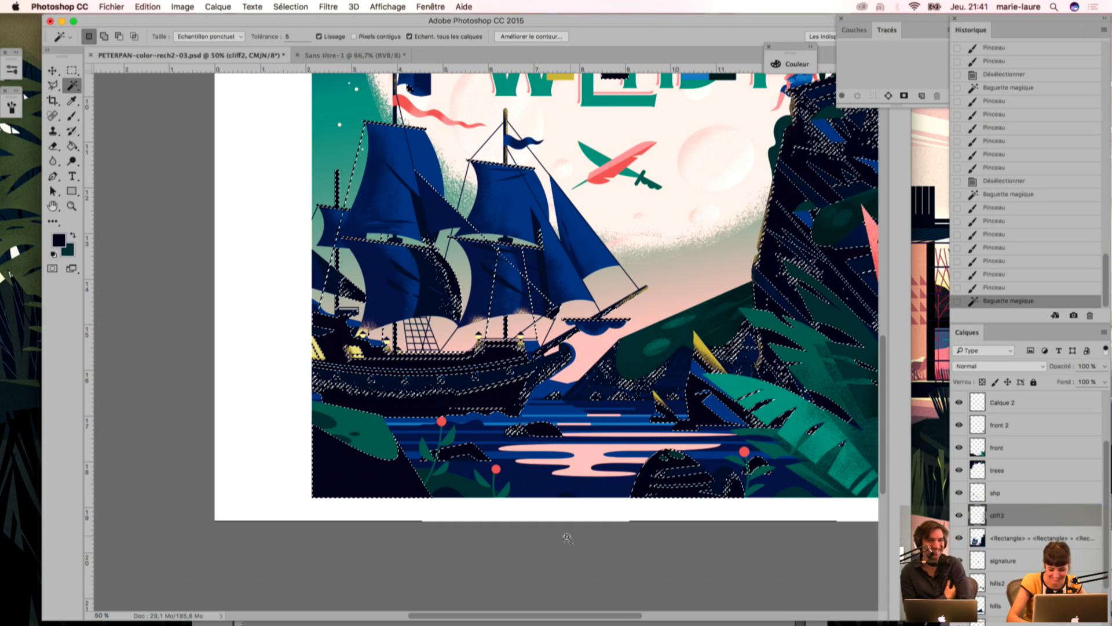
key(i)
click(464, 377)
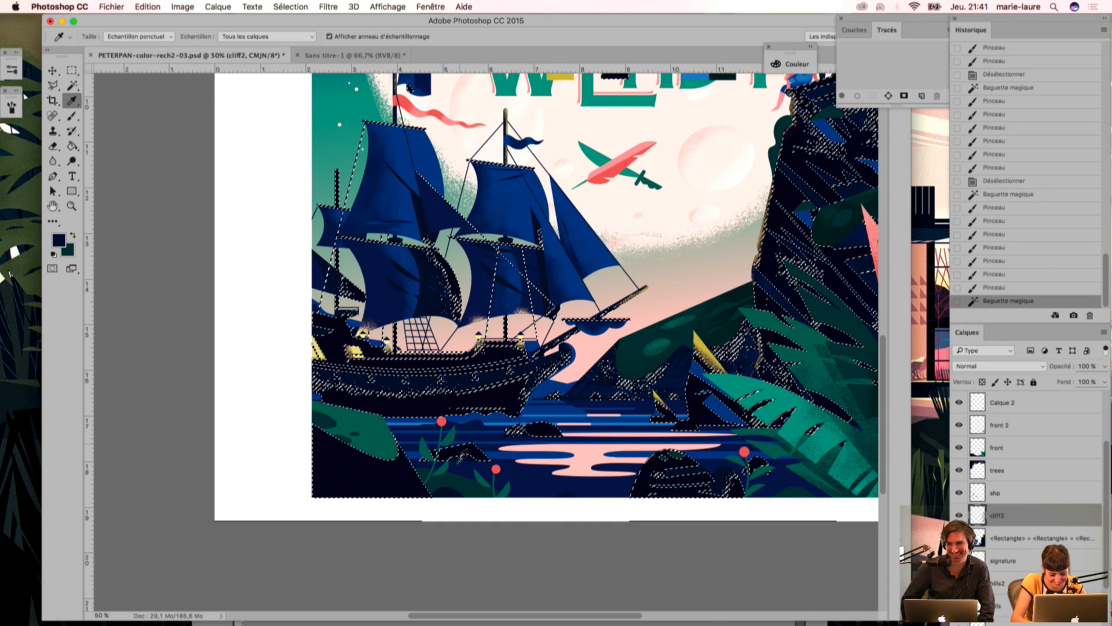
key(b)
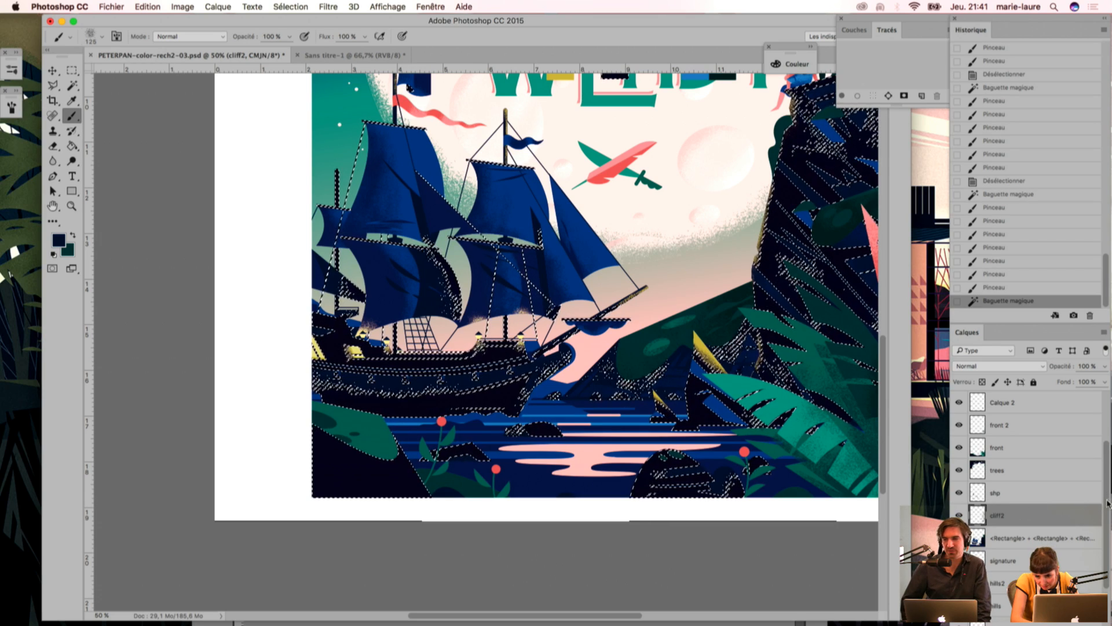
Step: Compare the scene with the cliff2 and front 2 layers hidden and shown
scroll(1108, 501, down, 3)
click(959, 426)
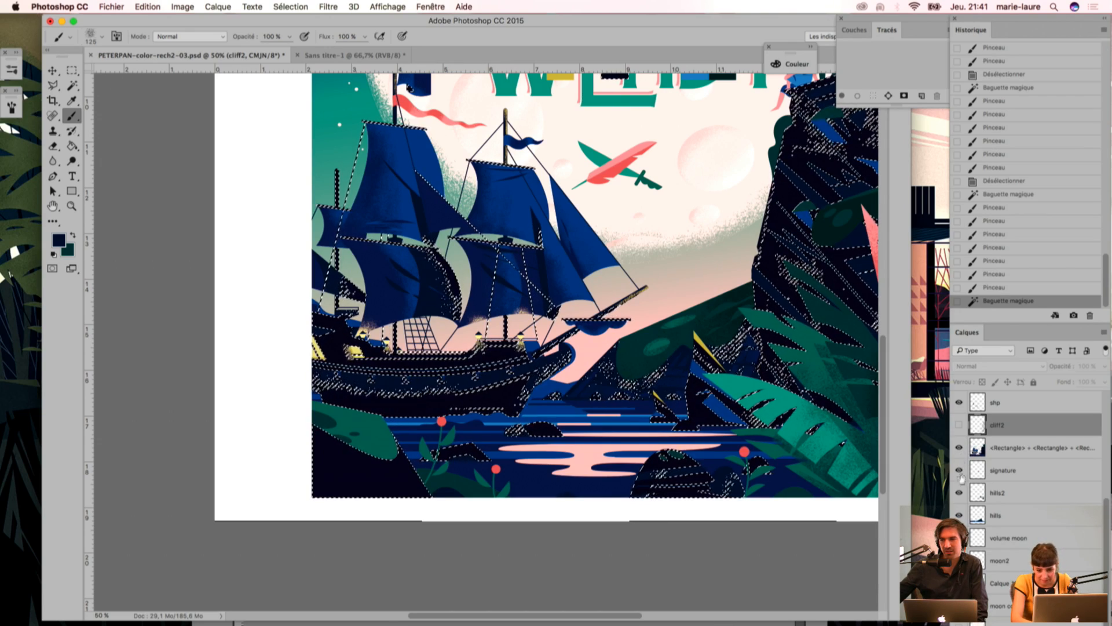
click(960, 426)
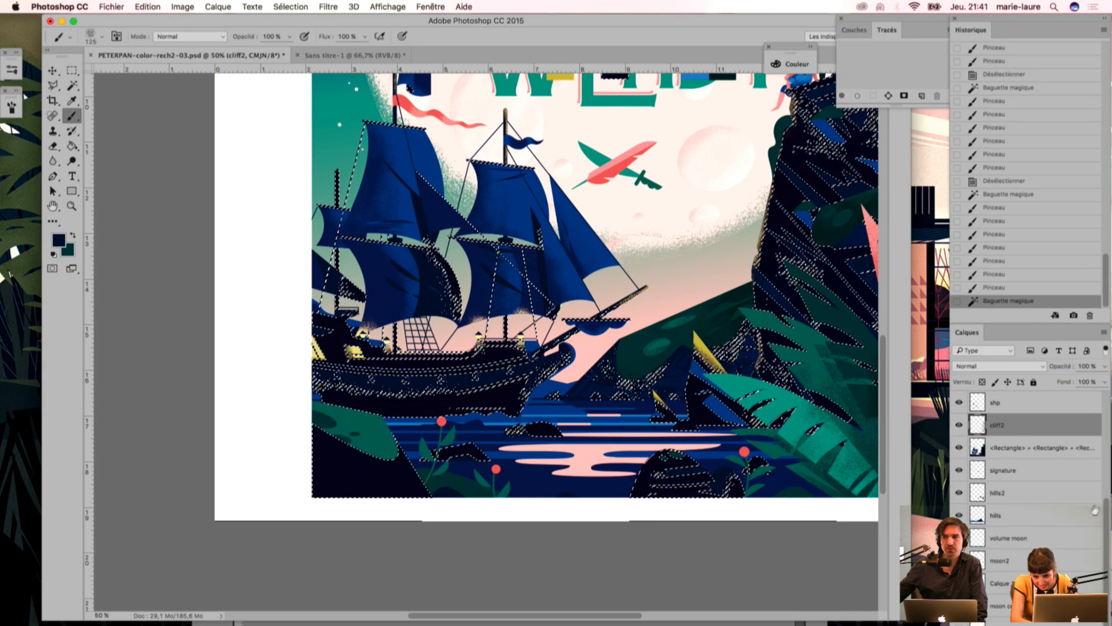
scroll(1093, 512, down, 1)
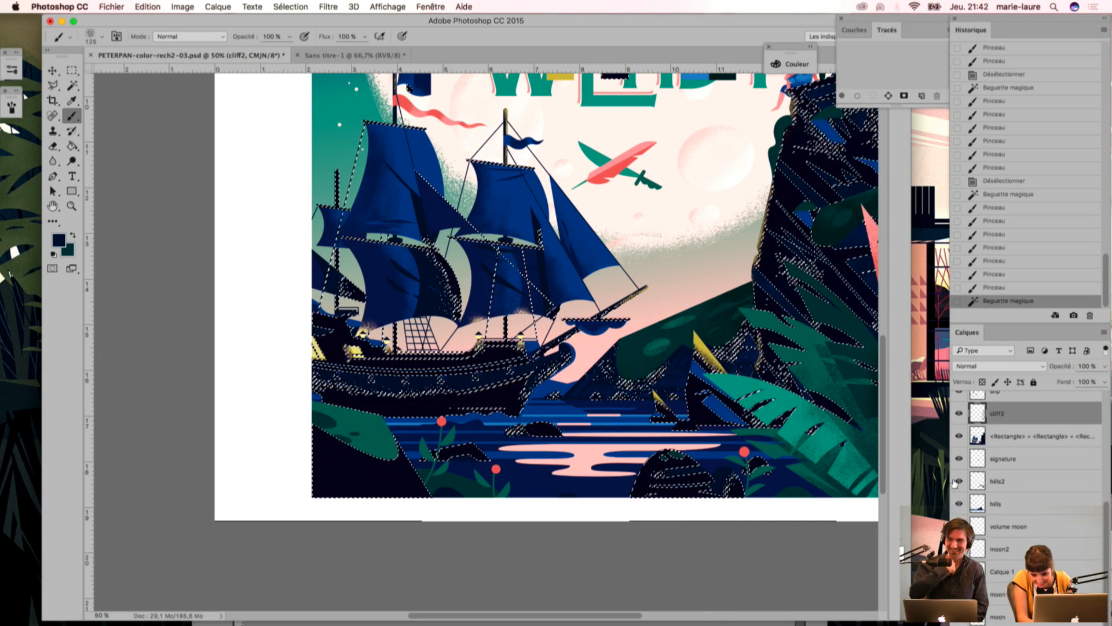
drag(1102, 530, 1102, 421)
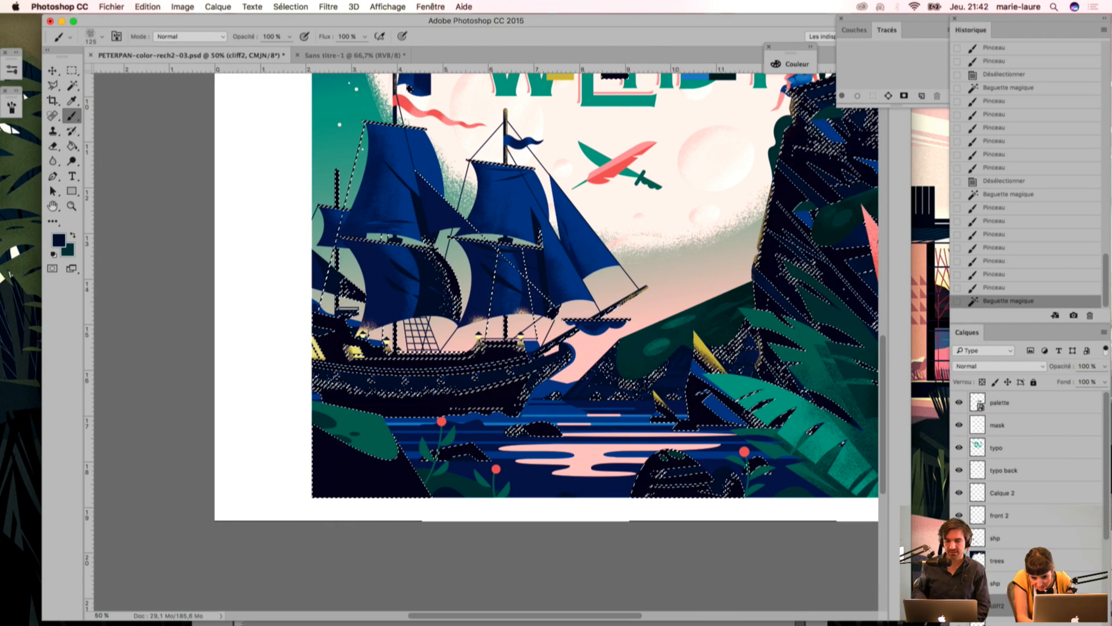
click(959, 515)
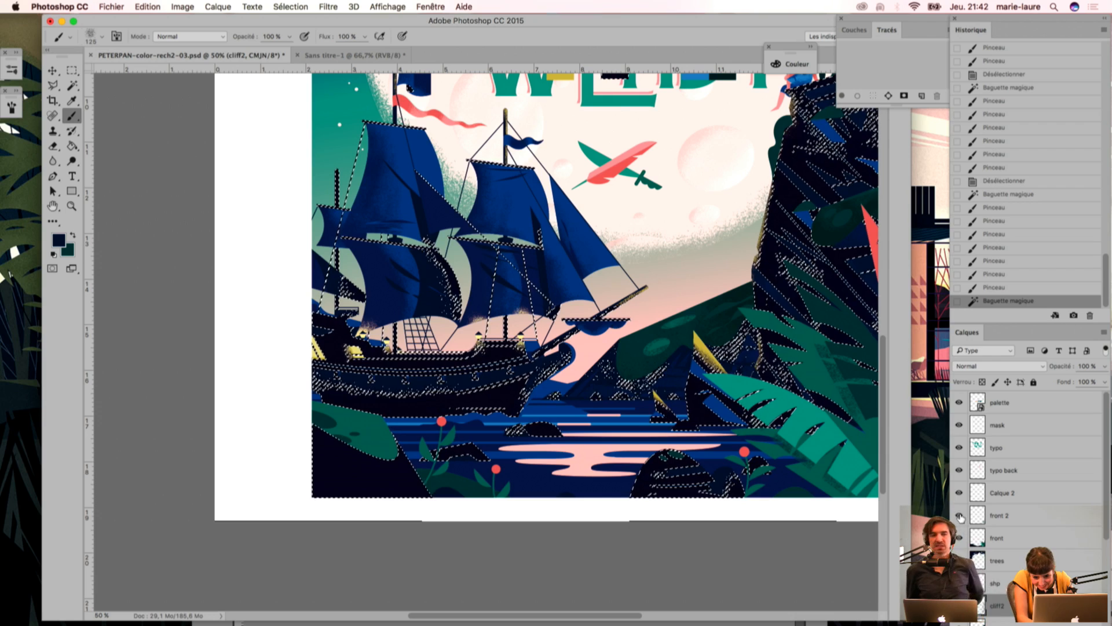
click(960, 515)
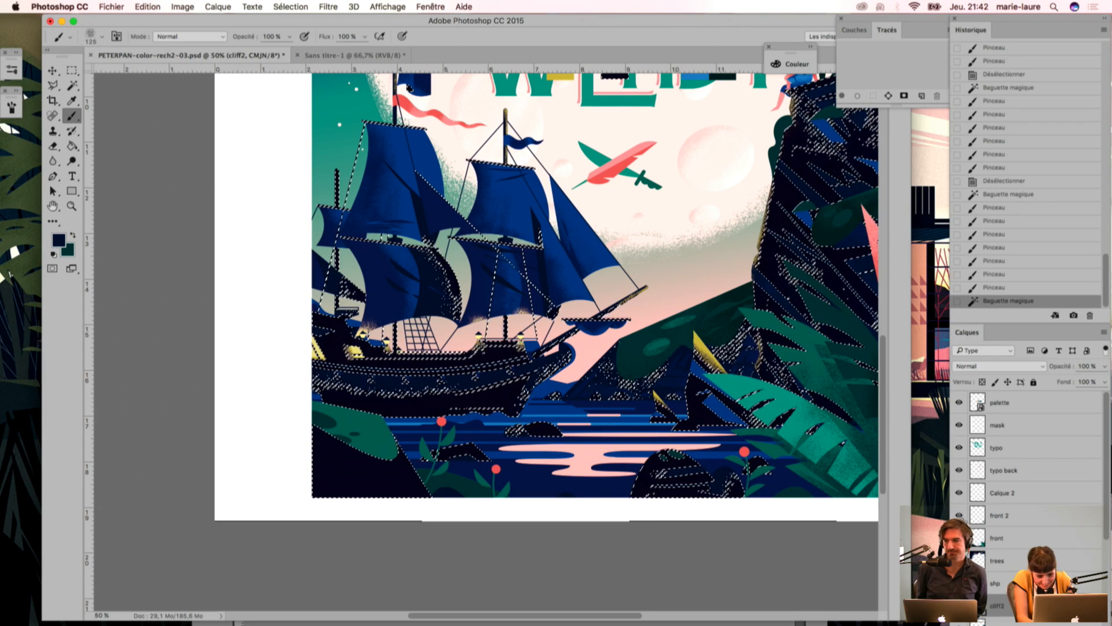
key(i)
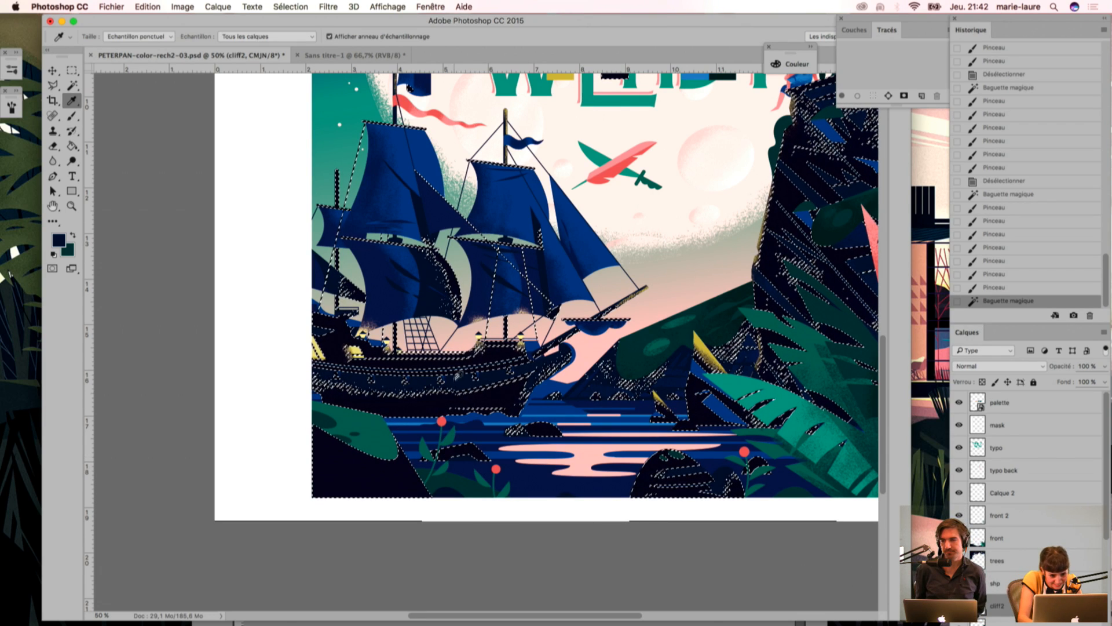
key(b)
drag(422, 513, 387, 554)
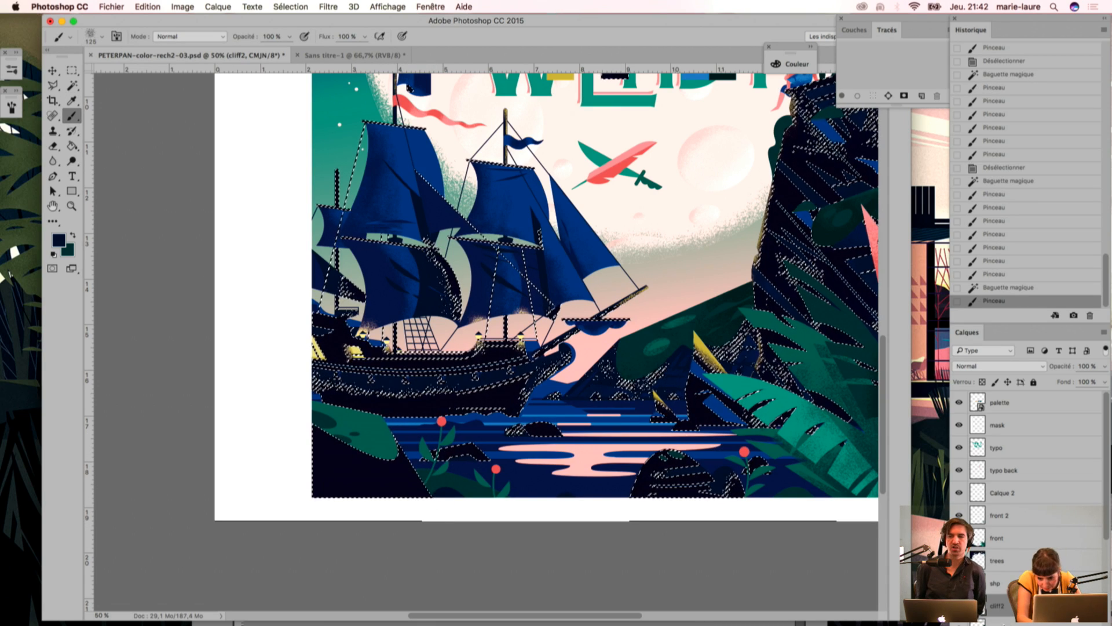
key(super+z)
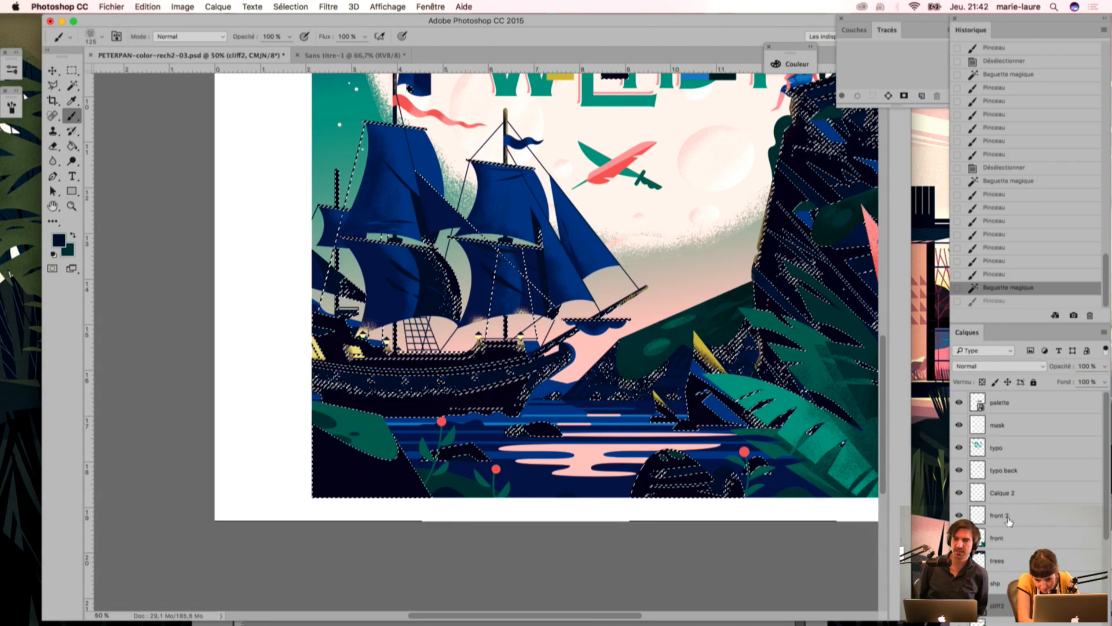
Step: Brush navy grain onto the lower edge of the dark left bank on front 2
click(1012, 512)
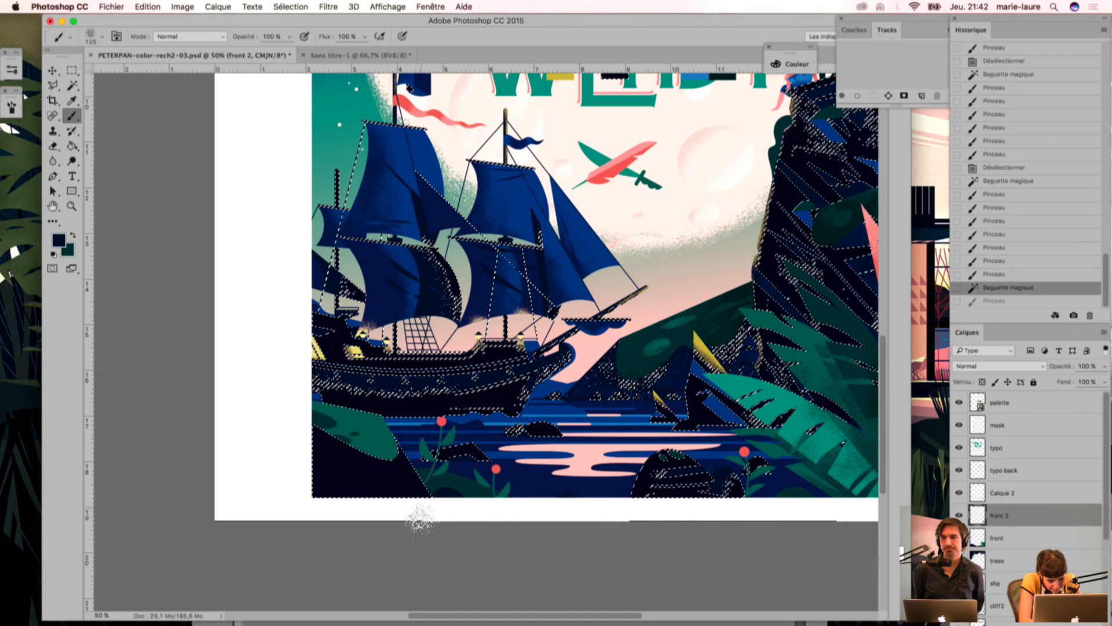
drag(421, 521, 412, 535)
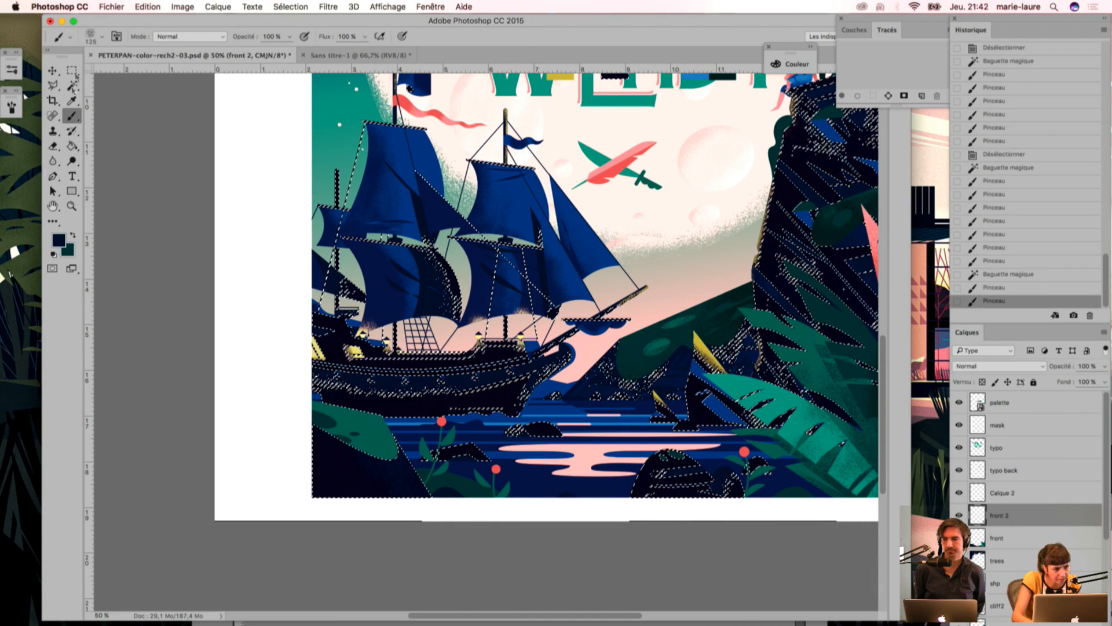
Step: Choose the EPONGE CARRE (square sponge) brush, try a stroke over the dark left bank, and undo it
click(69, 39)
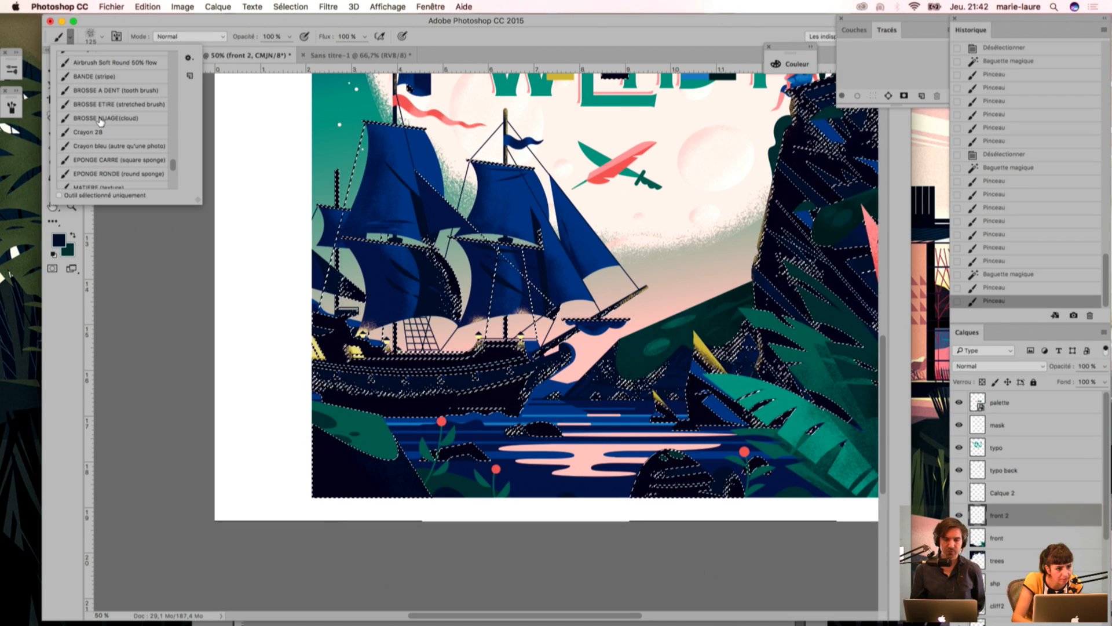
click(99, 166)
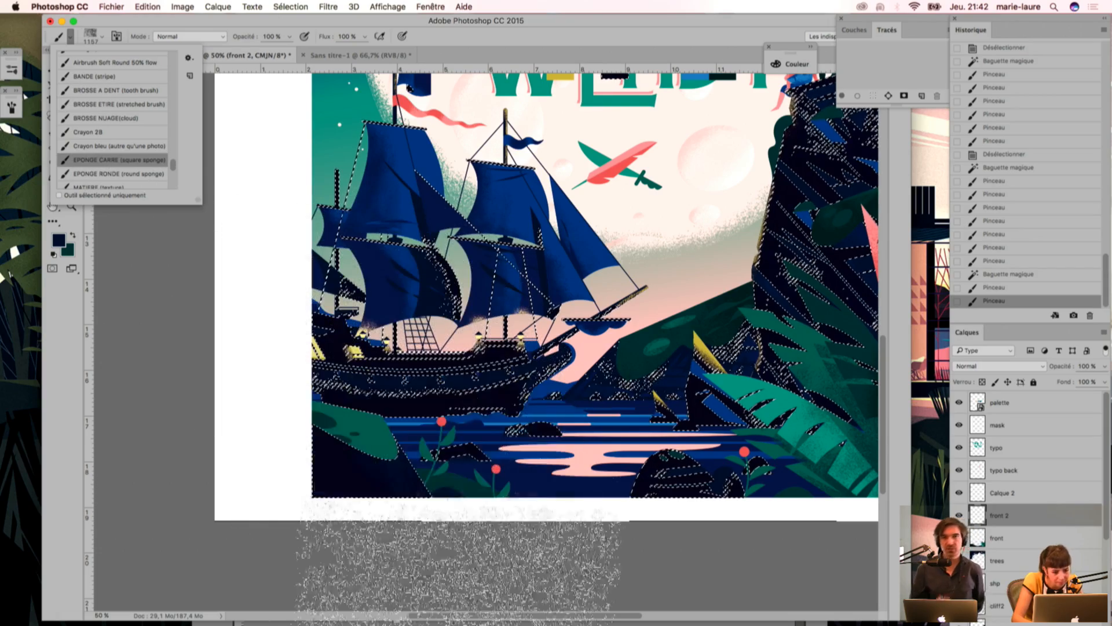
drag(337, 514, 153, 566)
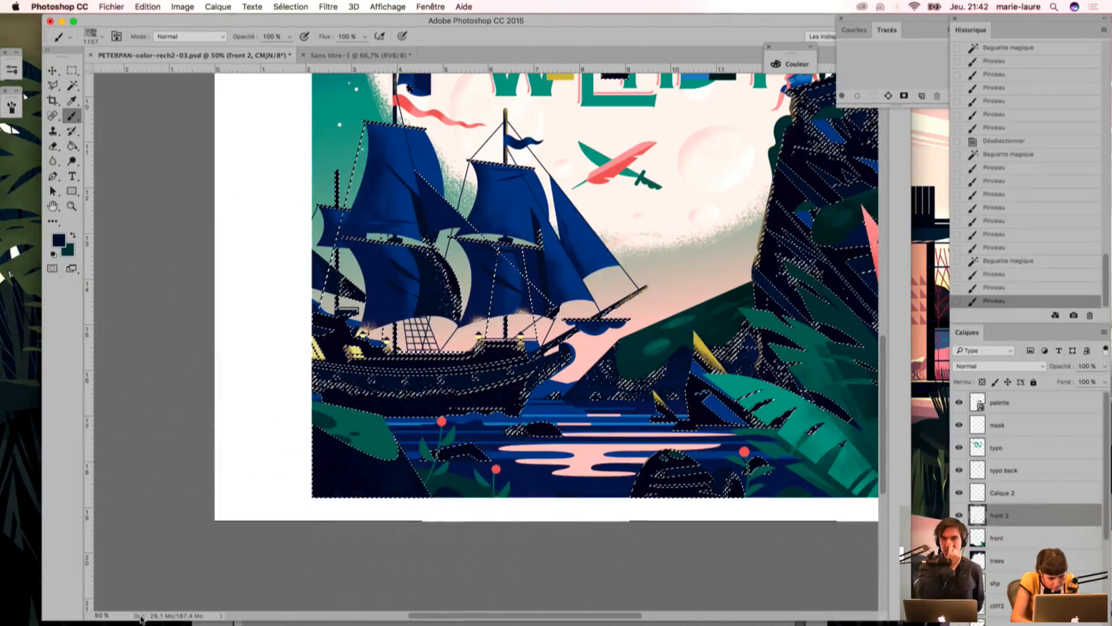
key(super+z)
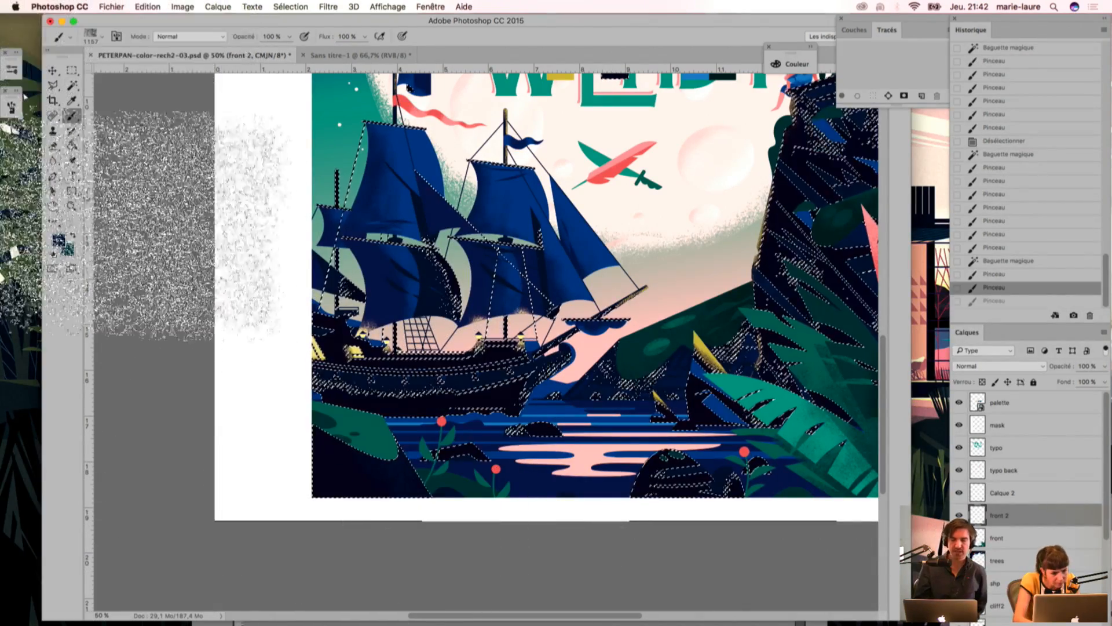
Step: Subtract the ship and the distant rocks below the hill from the colour selection with the Lasso
drag(54, 88, 93, 87)
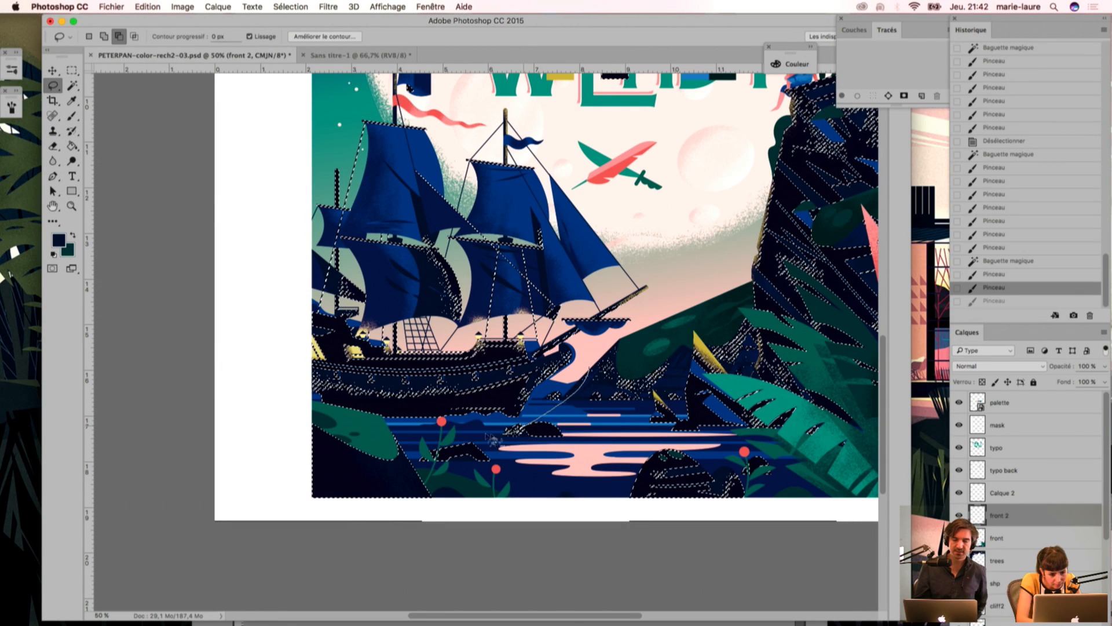
mouse_move(409, 433)
mouse_down()
mouse_move(241, 301)
mouse_move(475, 101)
mouse_move(585, 316)
mouse_up()
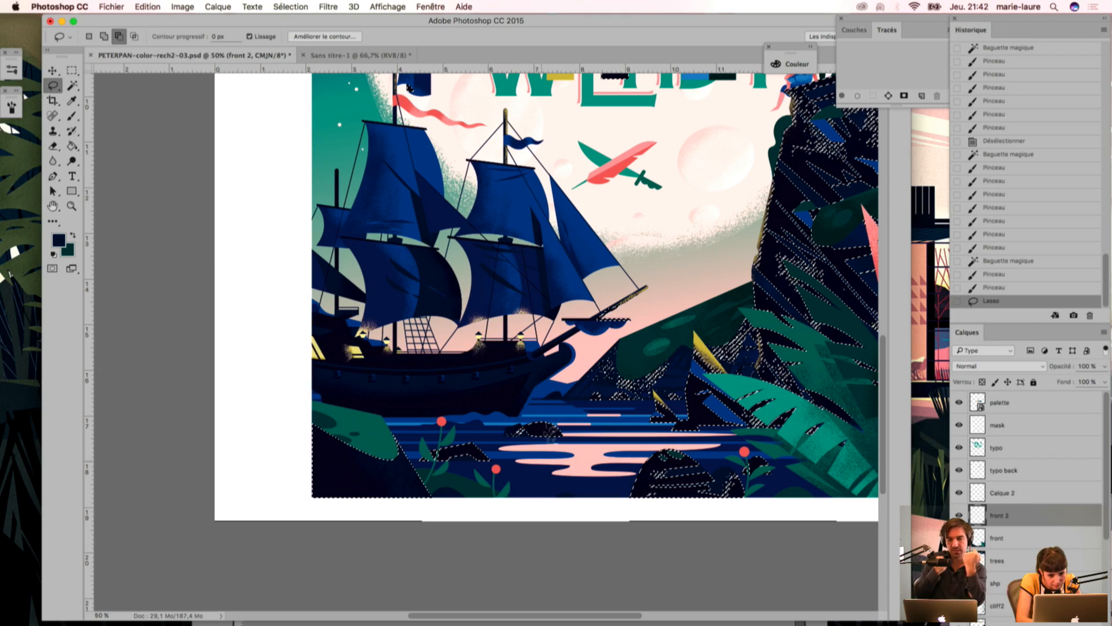
mouse_move(552, 401)
mouse_down()
mouse_move(676, 261)
mouse_move(580, 307)
mouse_up()
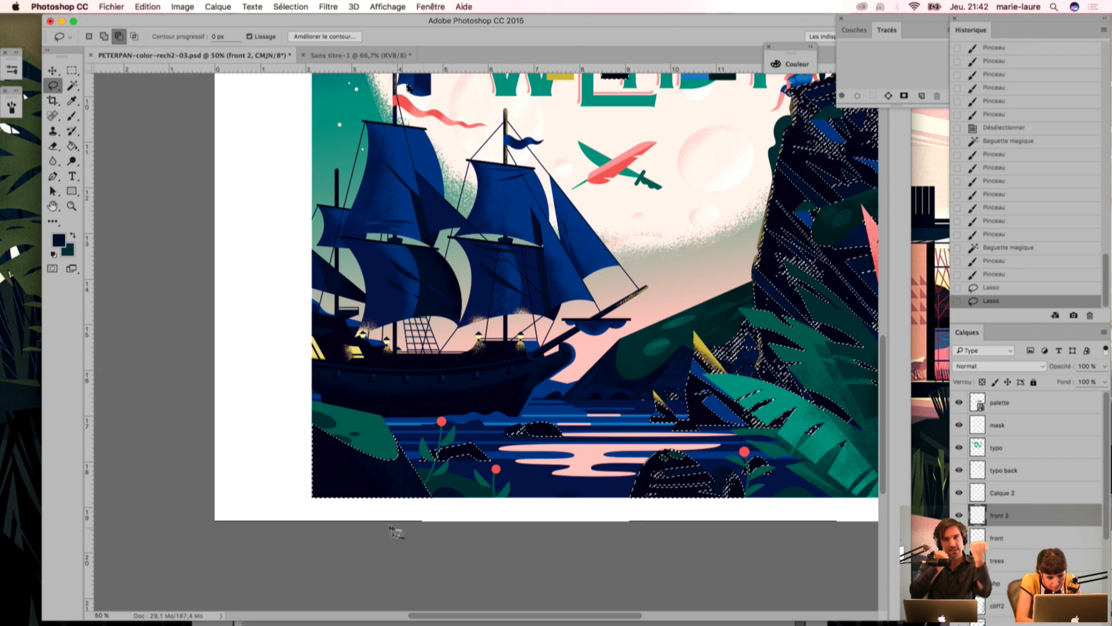
Step: Stamp navy sponge texture over the dark left bank and the foreground rocks on front 2, and deselect
key(b)
click(415, 502)
click(405, 486)
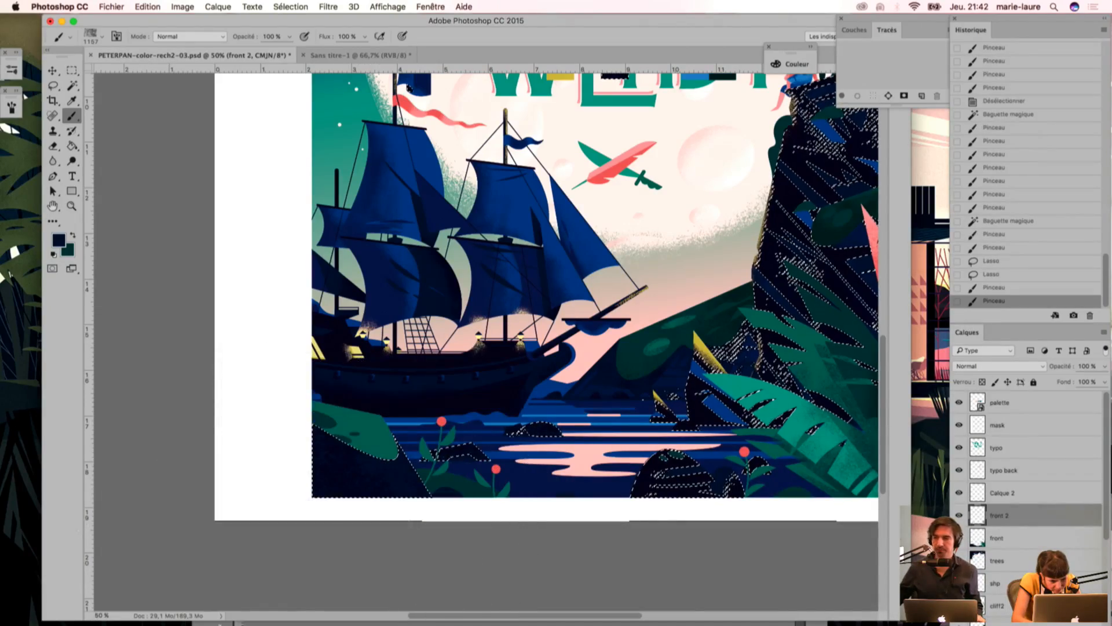
drag(487, 475, 325, 445)
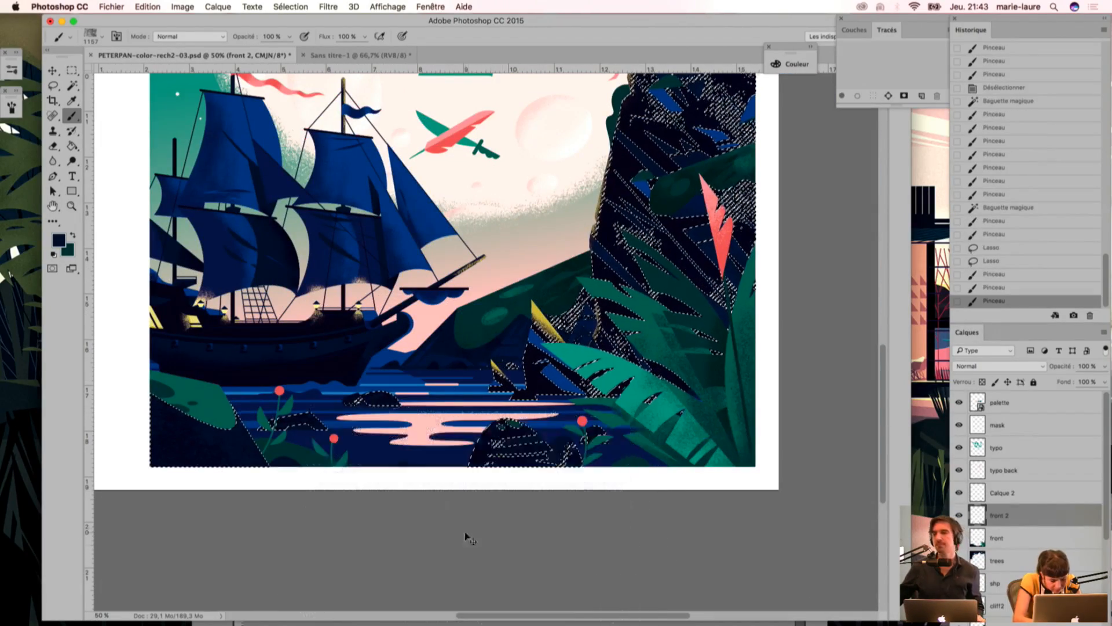
key(super+d)
drag(390, 493, 538, 475)
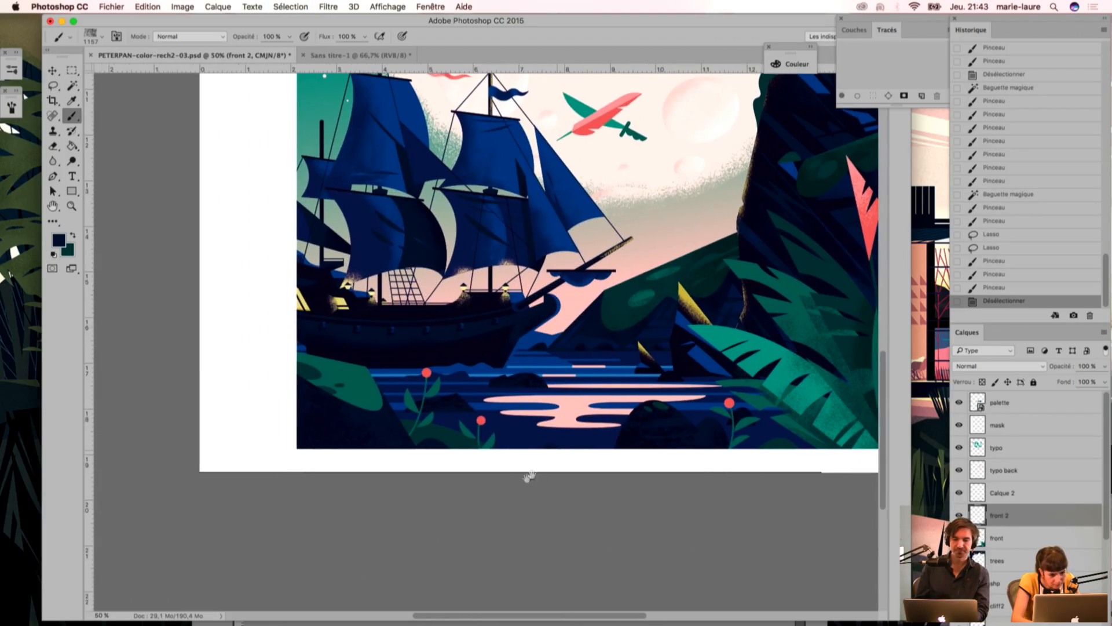
Step: Select the left bank's green top by colour and sample the dark green of the bush below the flowers
key(w)
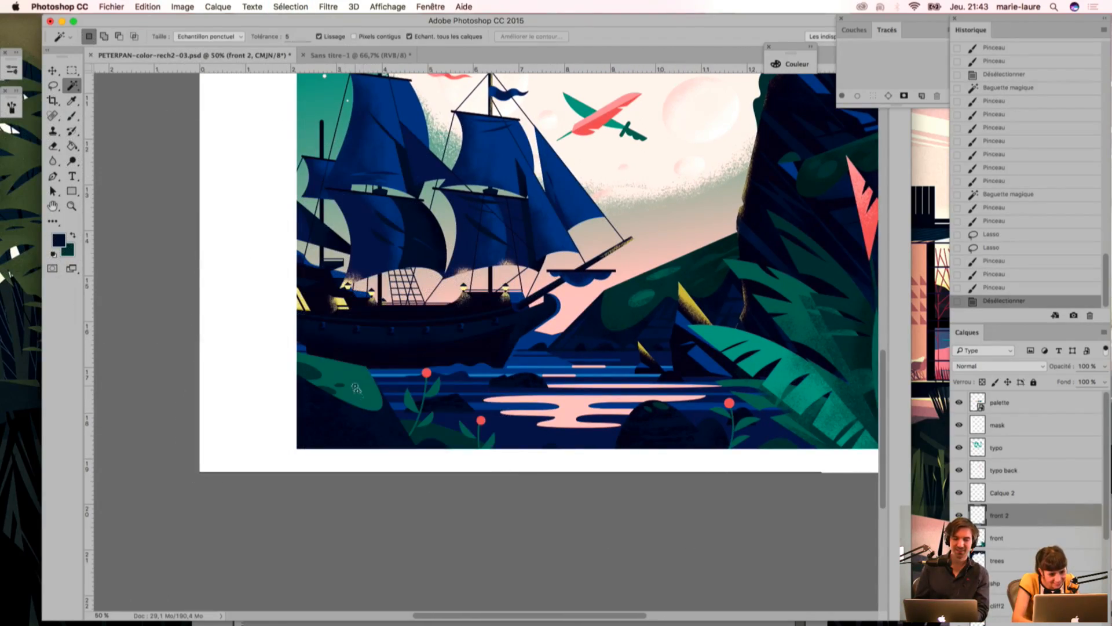
click(356, 387)
key(i)
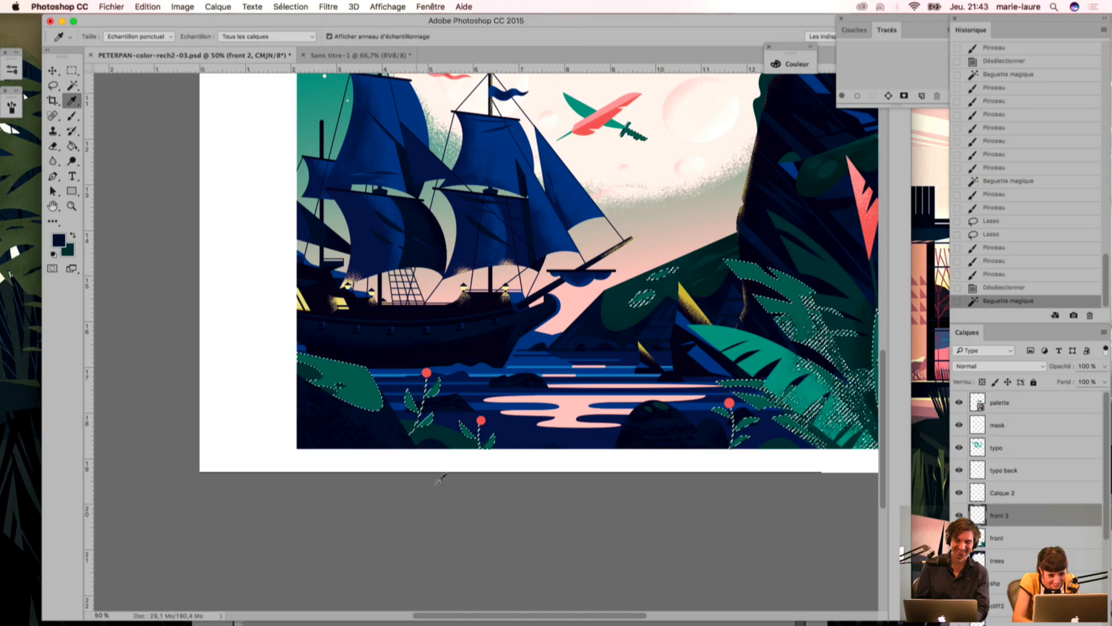
click(438, 436)
Step: Try a dark green sponge stroke over the left bank's green top and undo it
key(b)
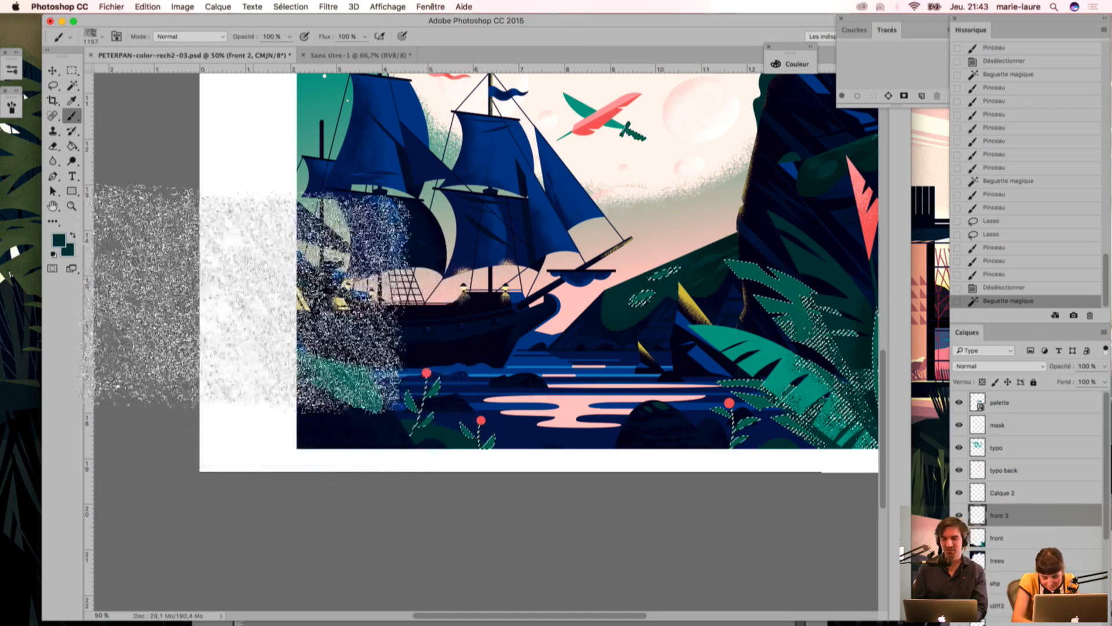
drag(316, 361, 310, 376)
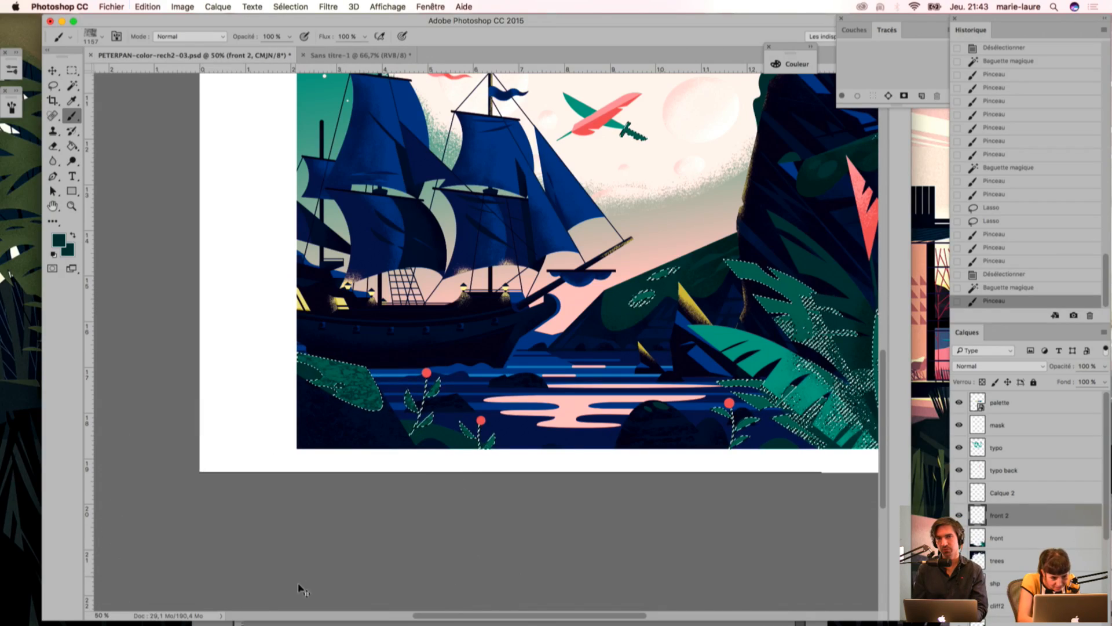
key(ctrl+z)
Step: Resample the brush colour at the left bank and stamp dark green sponge texture over its green top
key(i)
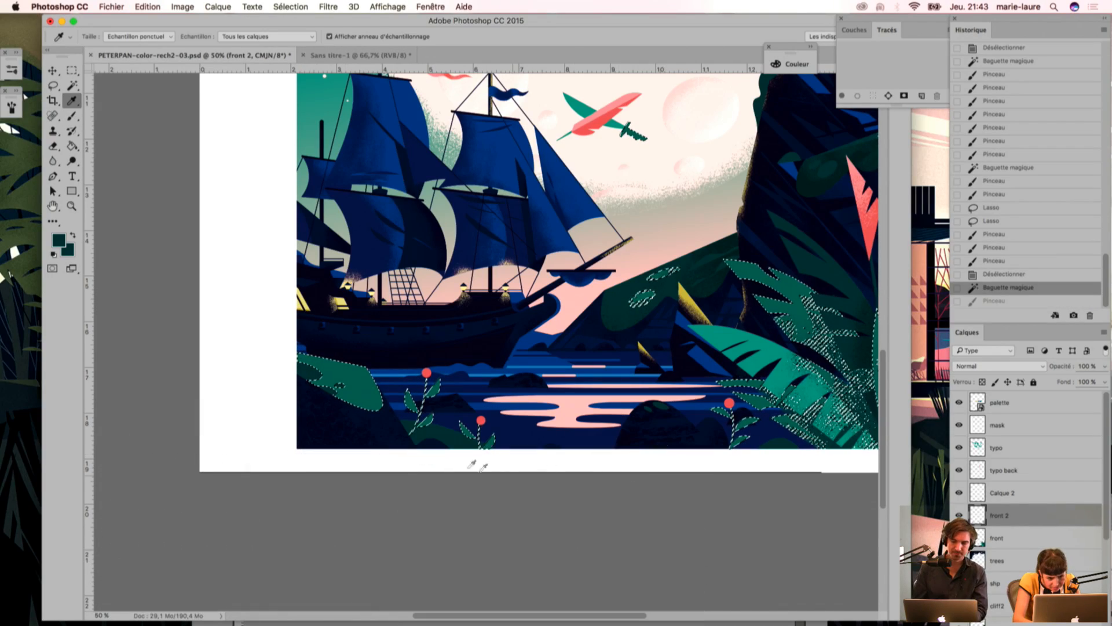
click(305, 368)
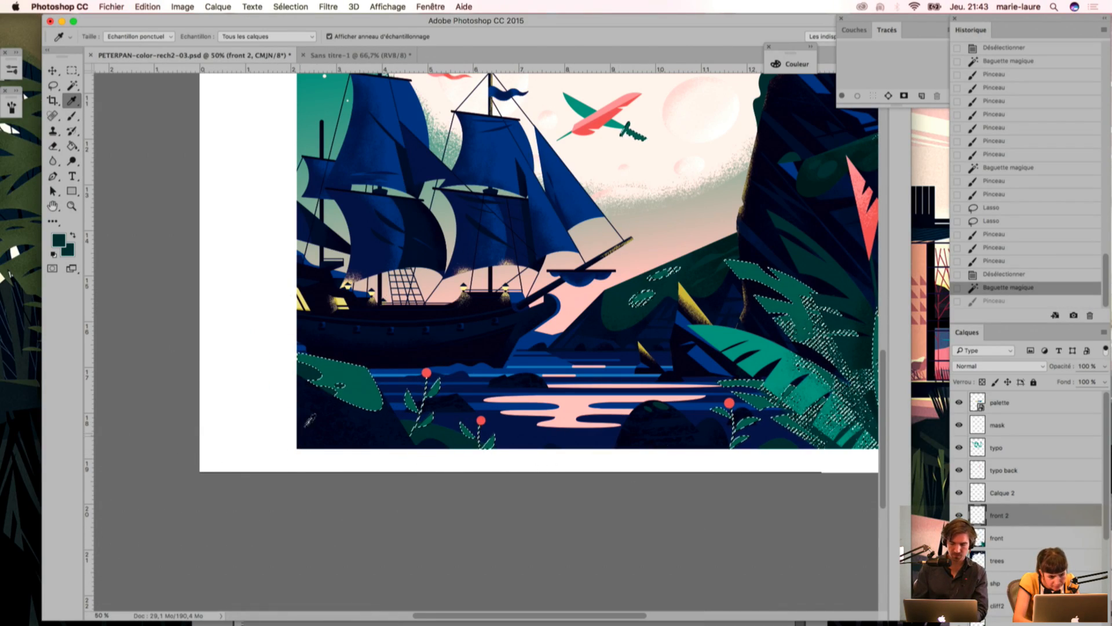
key(b)
click(297, 356)
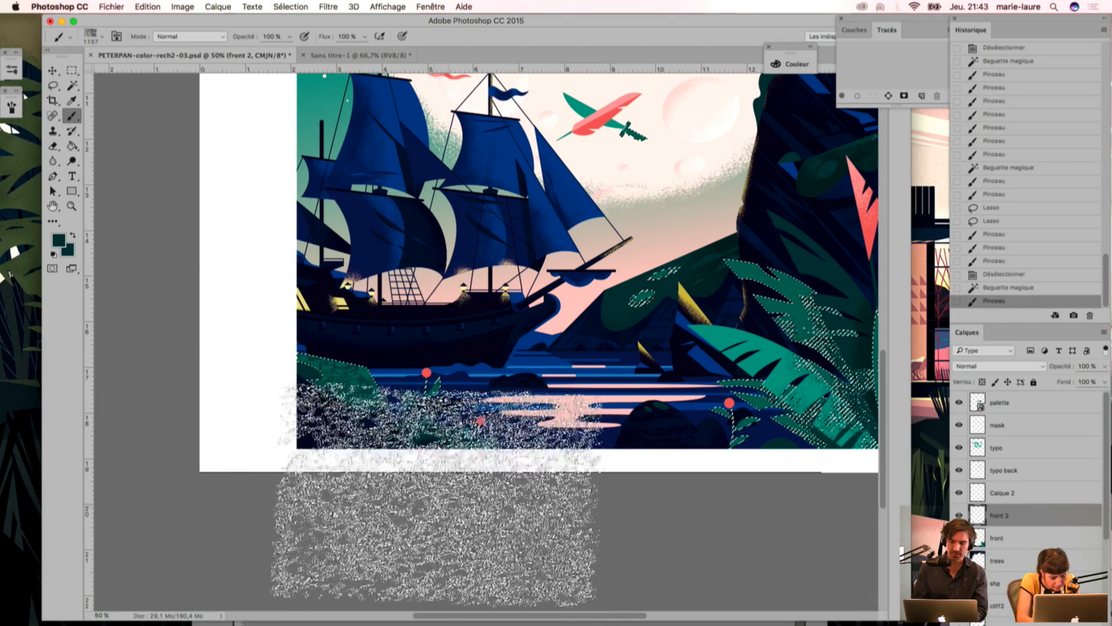
Step: Select the dark green bush areas by colour and exclude the left bank and the distant hill with the Lasso
key(w)
click(437, 435)
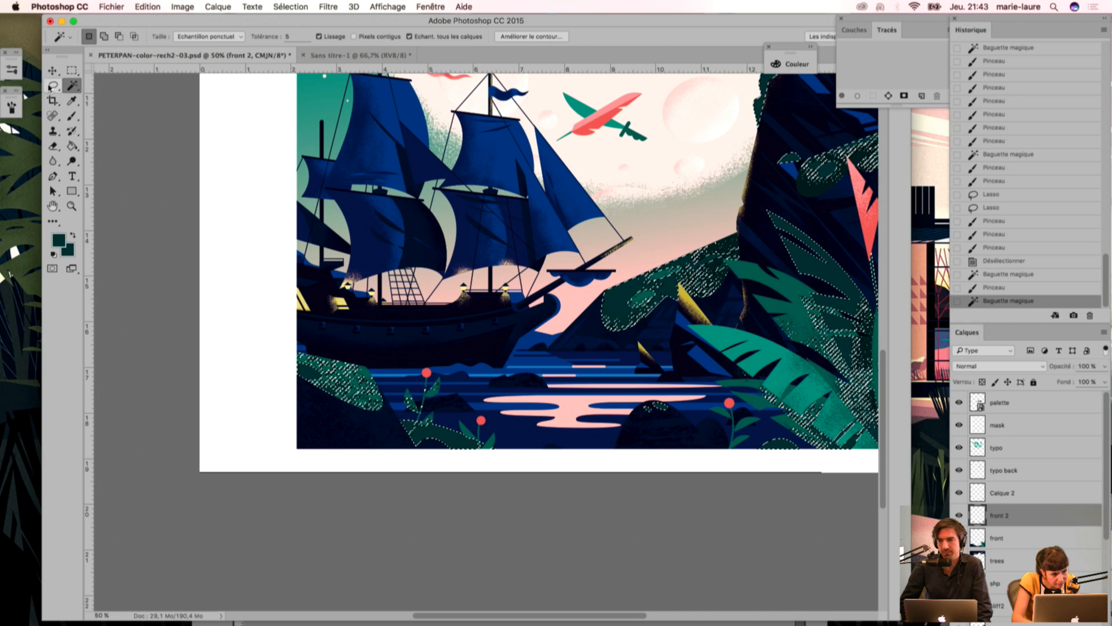
key(l)
mouse_move(264, 370)
mouse_down()
mouse_move(373, 433)
mouse_move(207, 382)
mouse_move(232, 405)
mouse_up()
drag(534, 280, 753, 347)
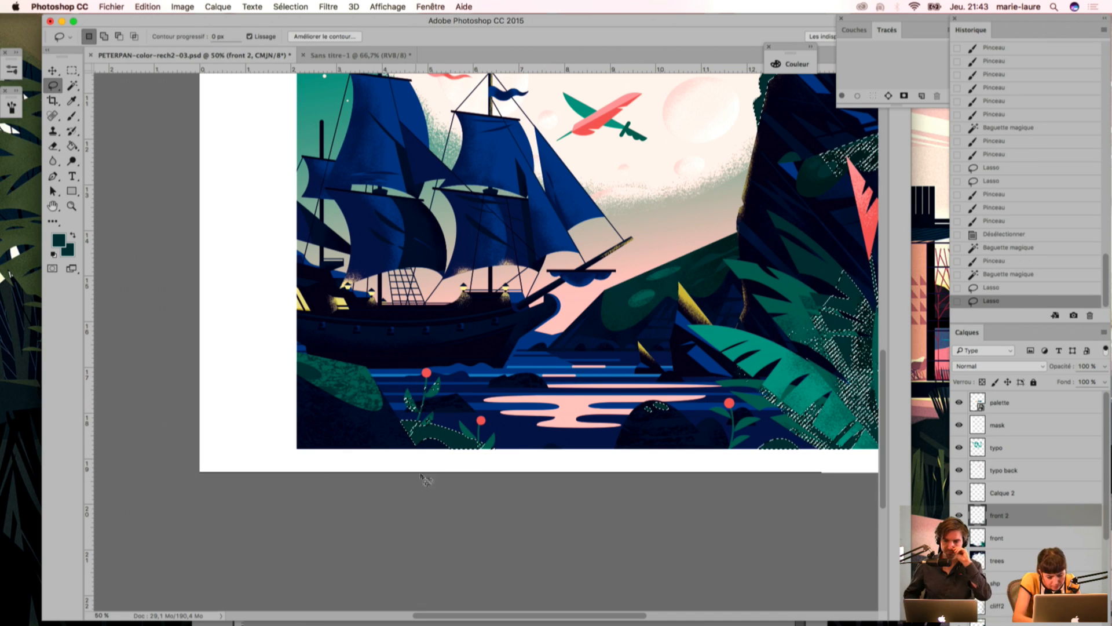
Step: Sample the darkest green from the palette, stamp sponge texture over the bush below the flowers, and deselect
key(i)
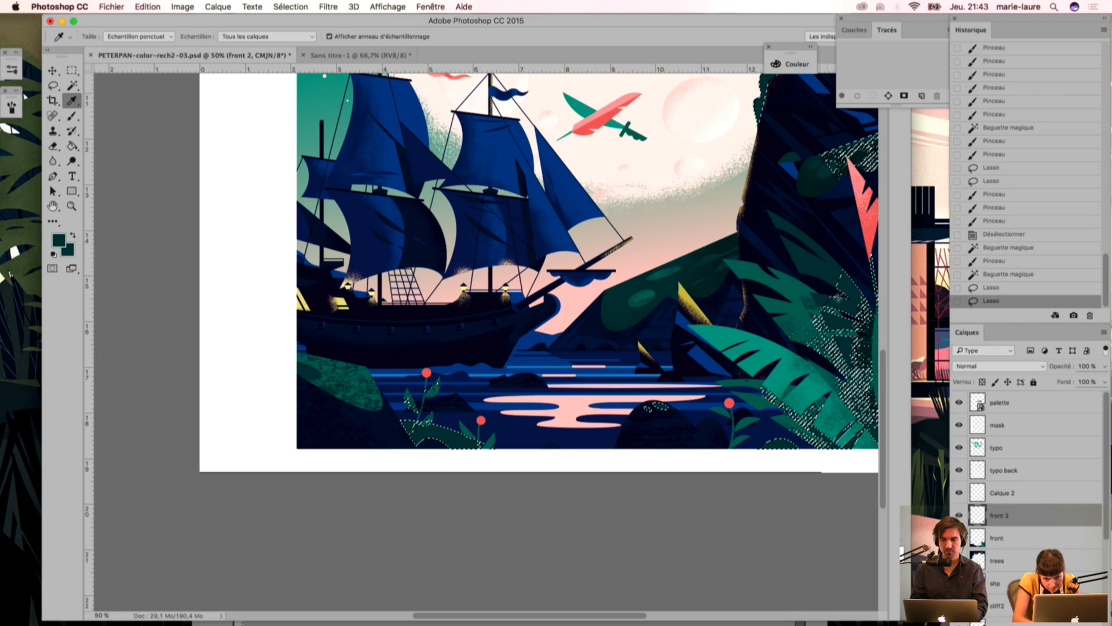
drag(429, 172, 434, 545)
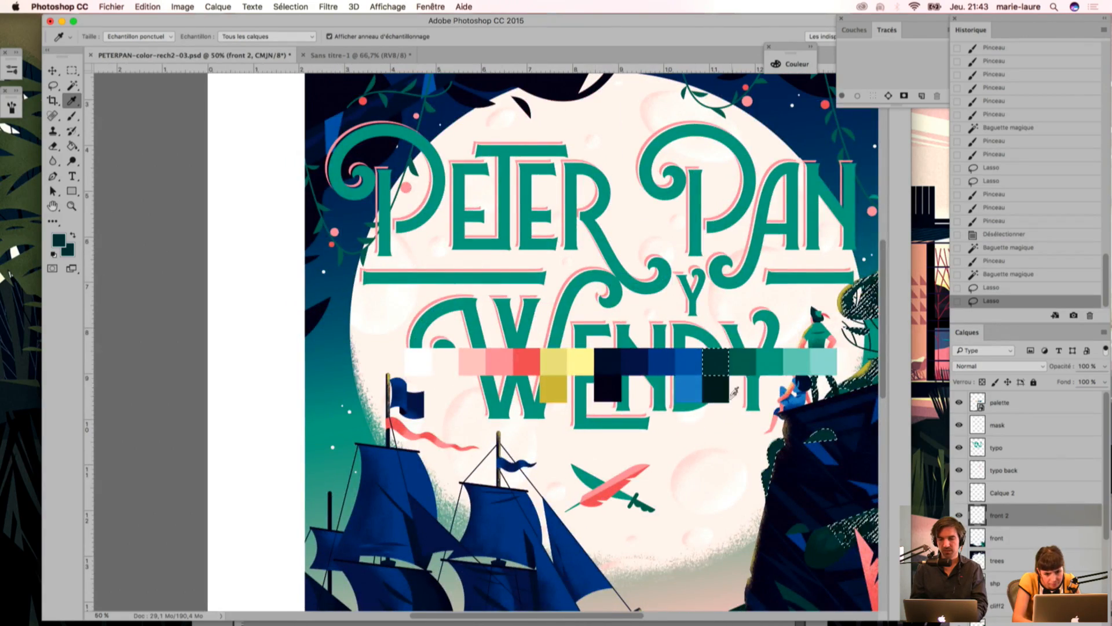
drag(564, 492, 479, 182)
key(b)
click(365, 501)
mouse_move(291, 619)
drag(426, 387, 432, 343)
mouse_move(448, 463)
mouse_down()
mouse_move(433, 484)
mouse_move(454, 463)
mouse_up()
key(super+d)
Step: Review the textured foreground and compare the scene with the front layer hidden and shown
drag(377, 399, 349, 432)
key(super+minus)
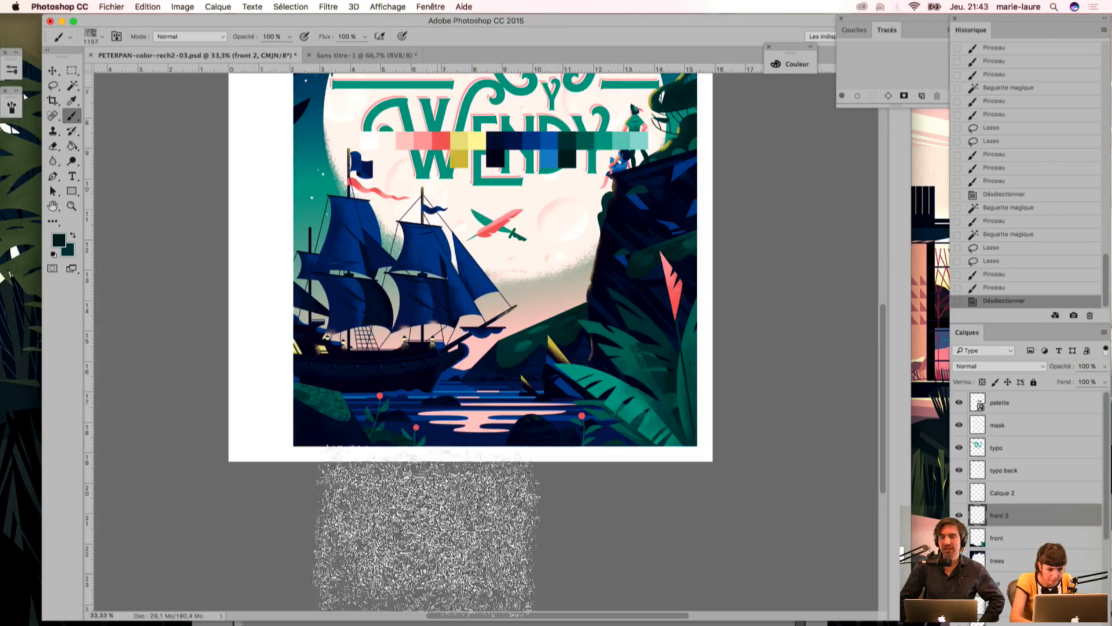
drag(266, 303, 307, 365)
key(super+plus)
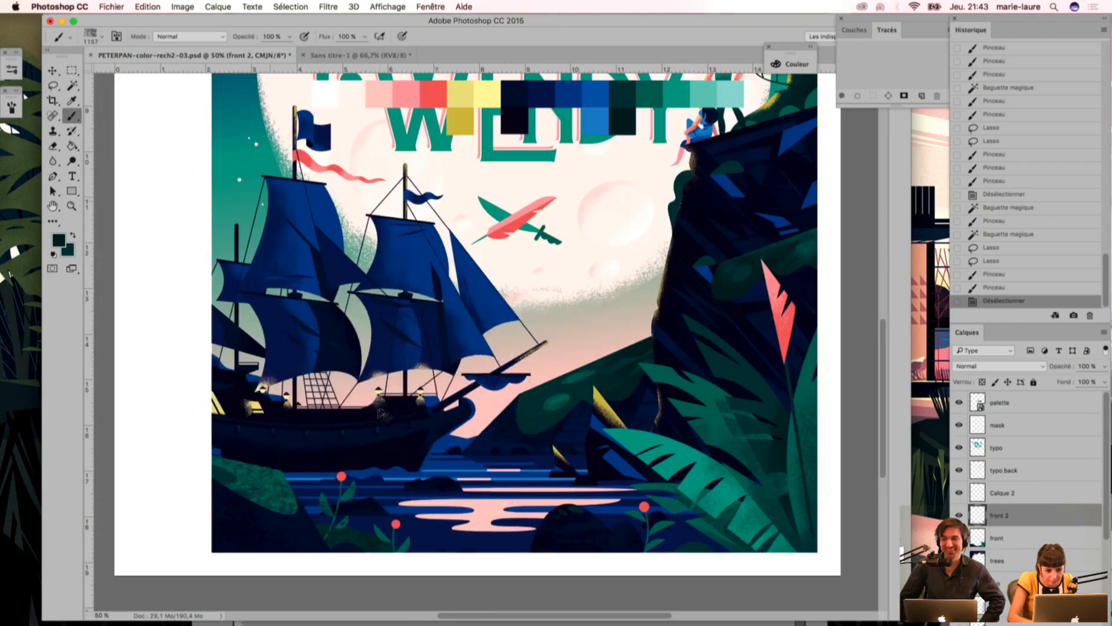
drag(520, 487, 485, 365)
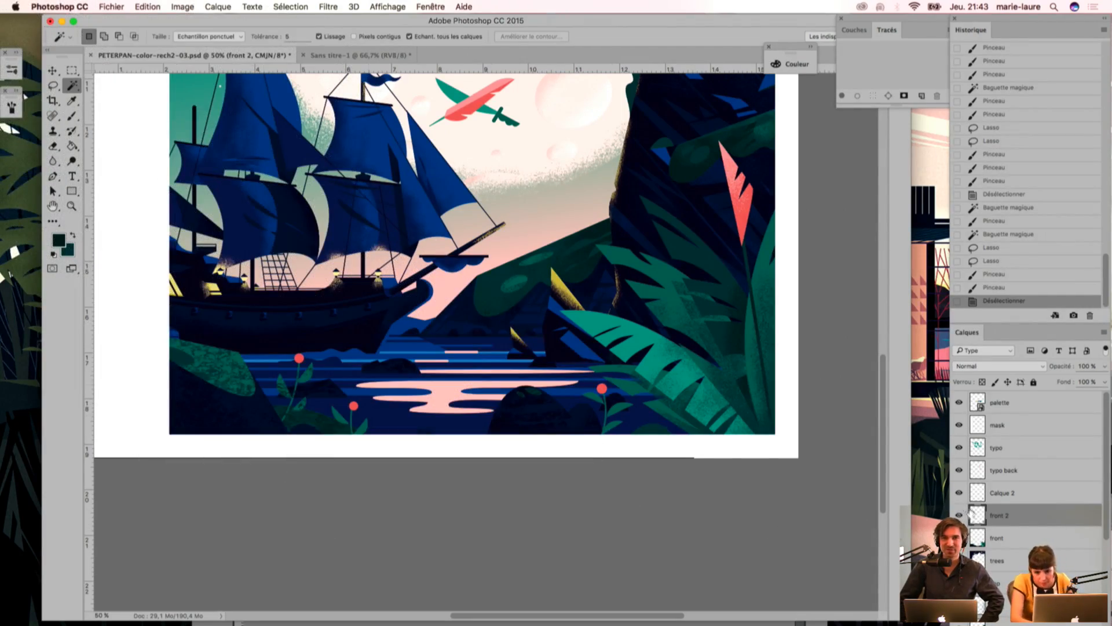
click(958, 537)
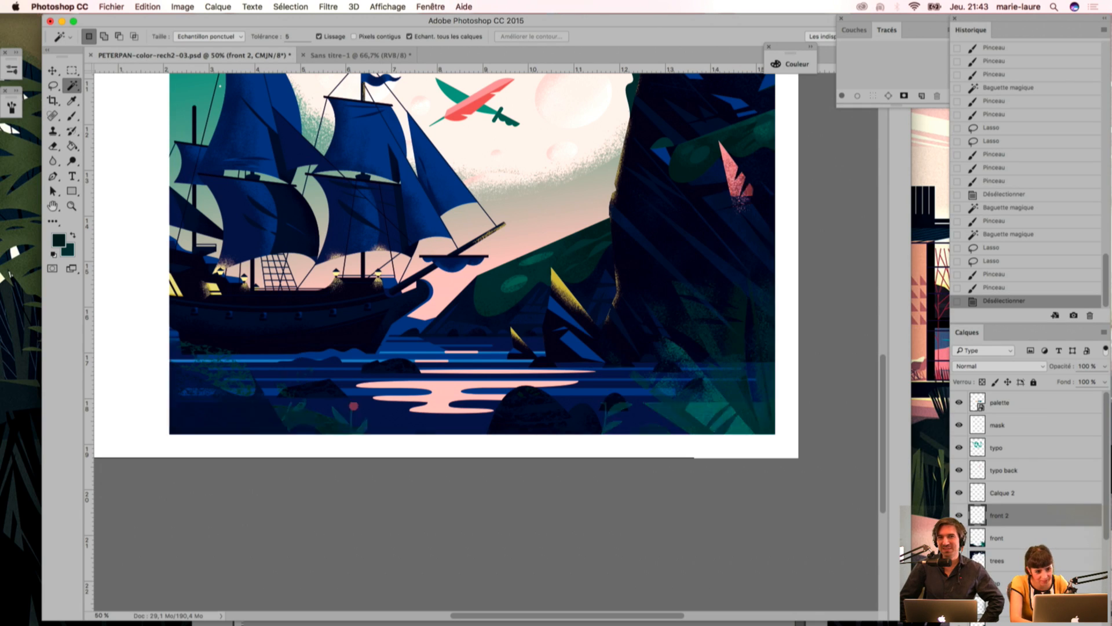
click(959, 537)
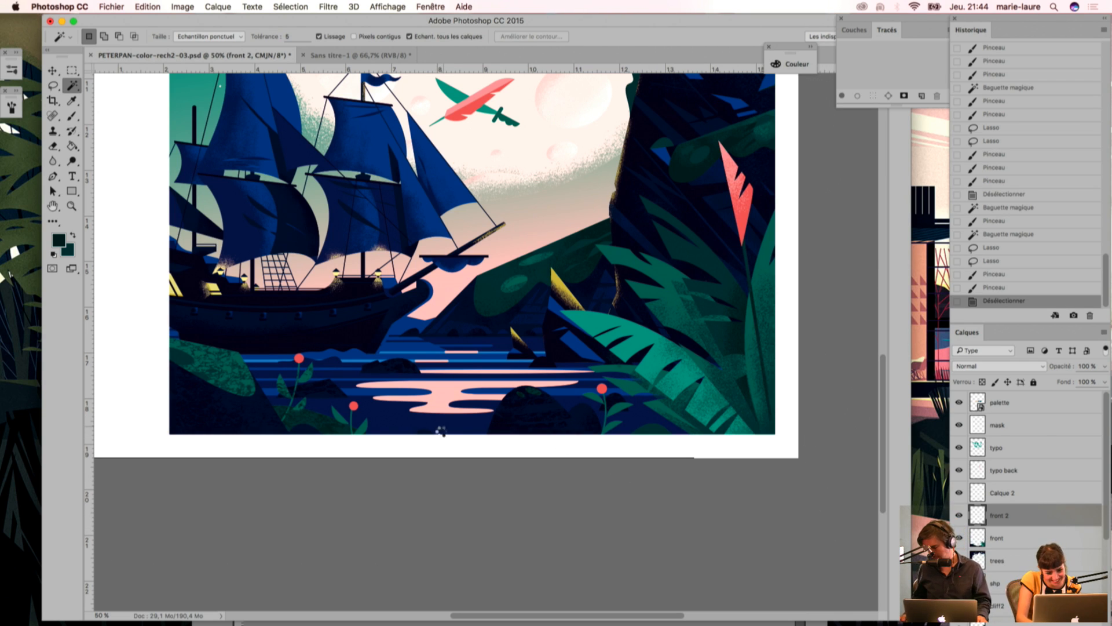
Step: Select the navy water by colour and sample the ship hull's dark navy for the brush
click(445, 431)
key(i)
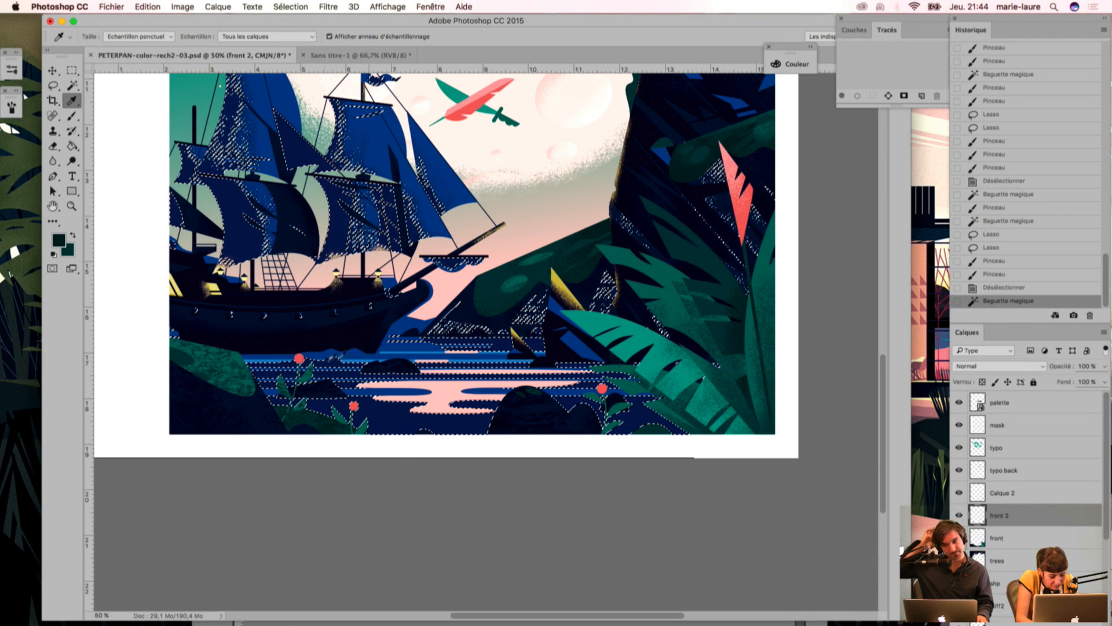
click(350, 324)
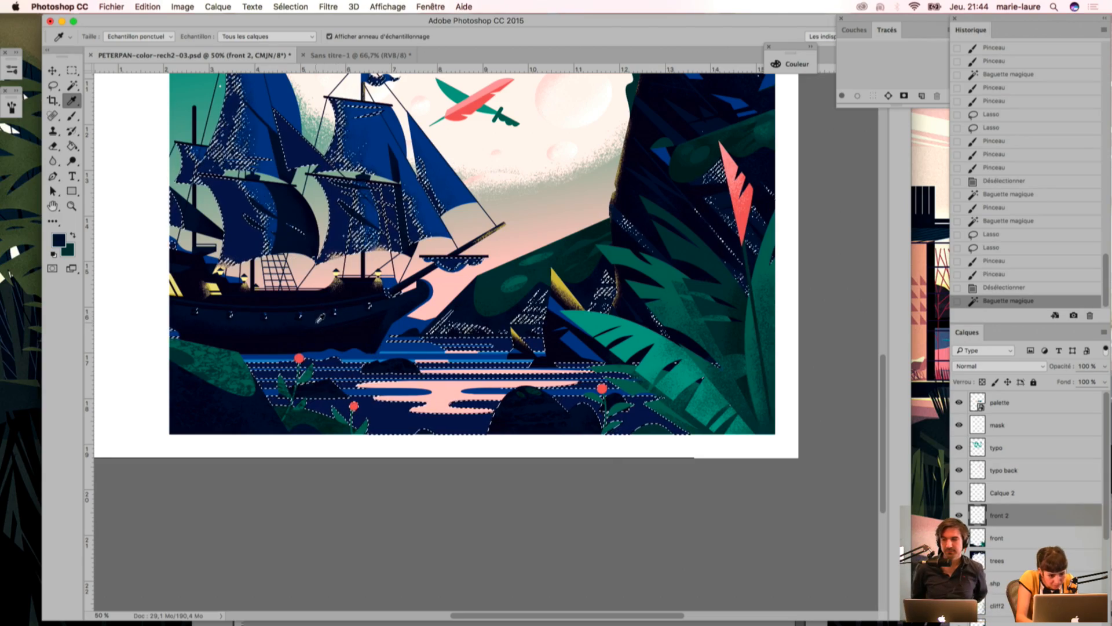
key(b)
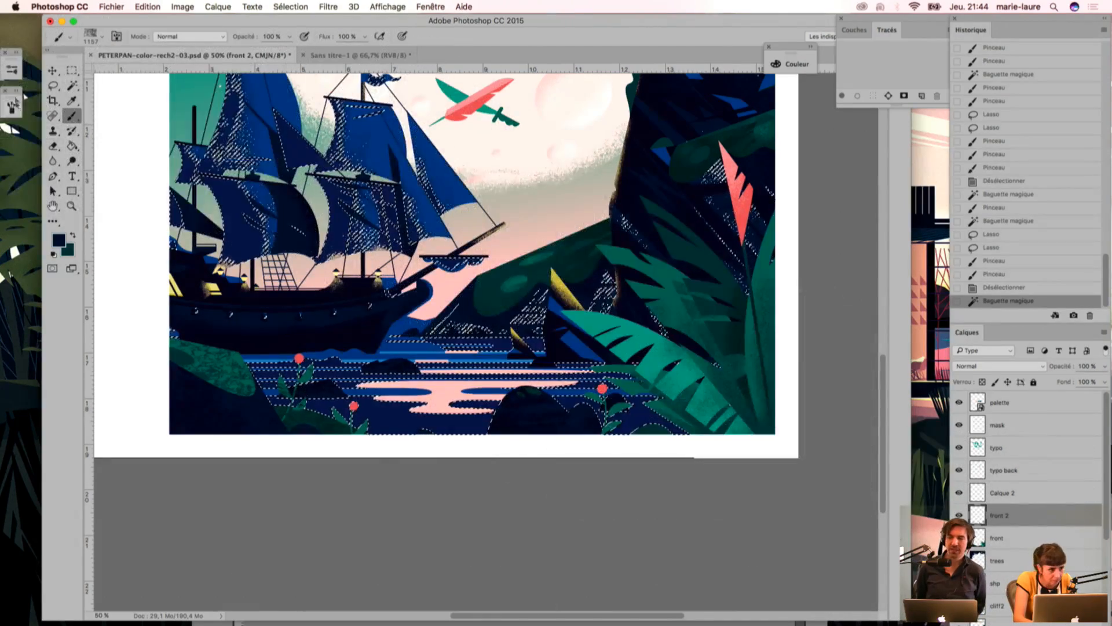
Step: Choose the scattered-grain brush preset and set its size to 100 px
click(102, 38)
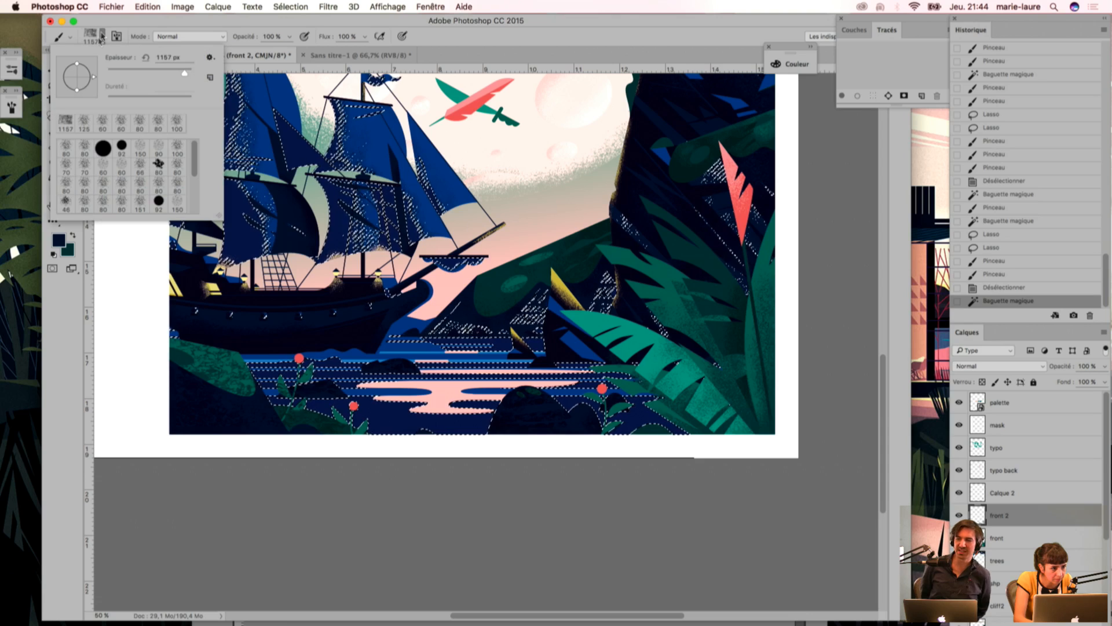
click(117, 37)
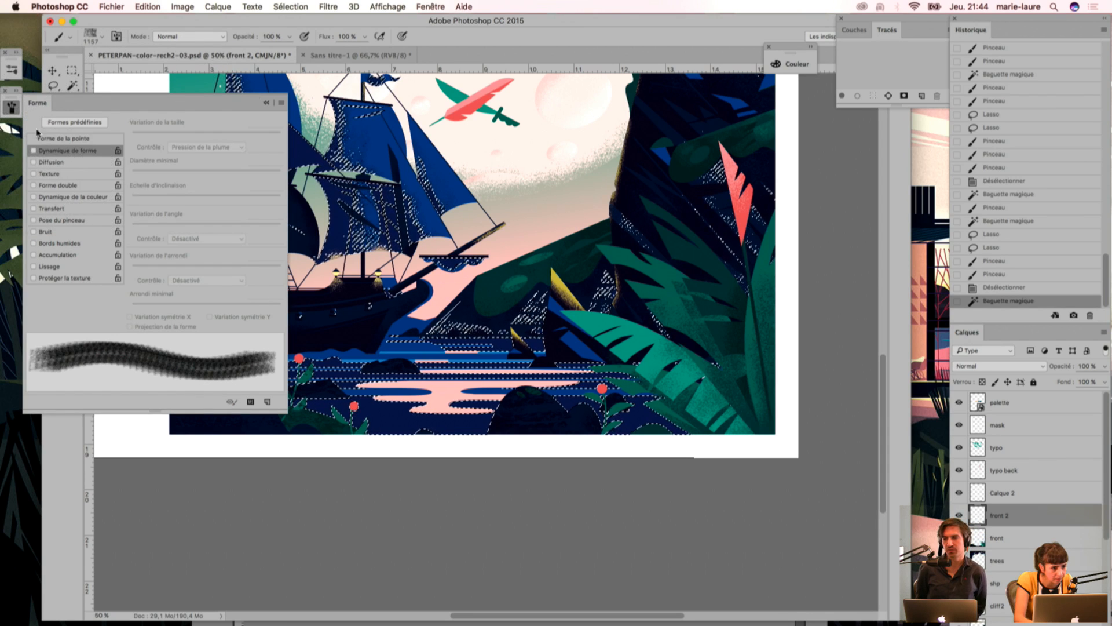
click(47, 122)
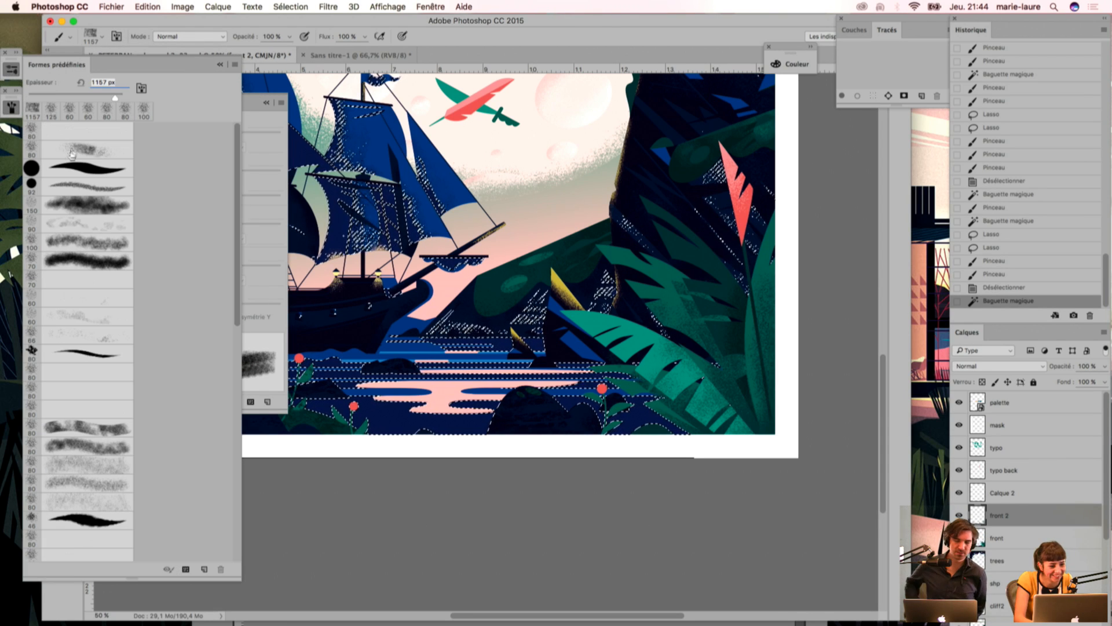
click(77, 149)
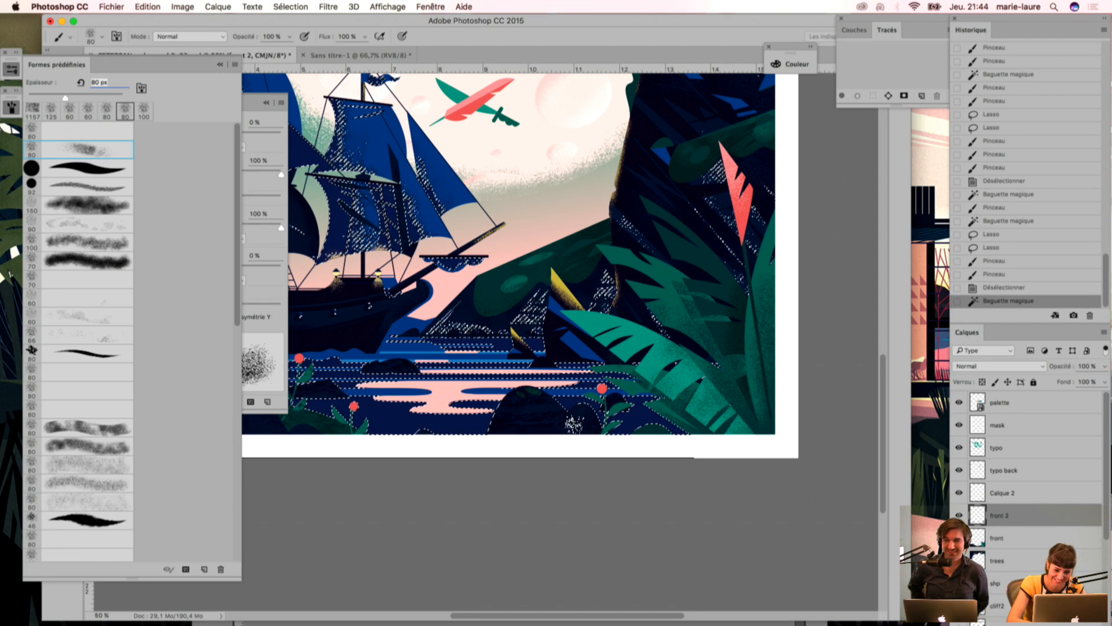
click(234, 65)
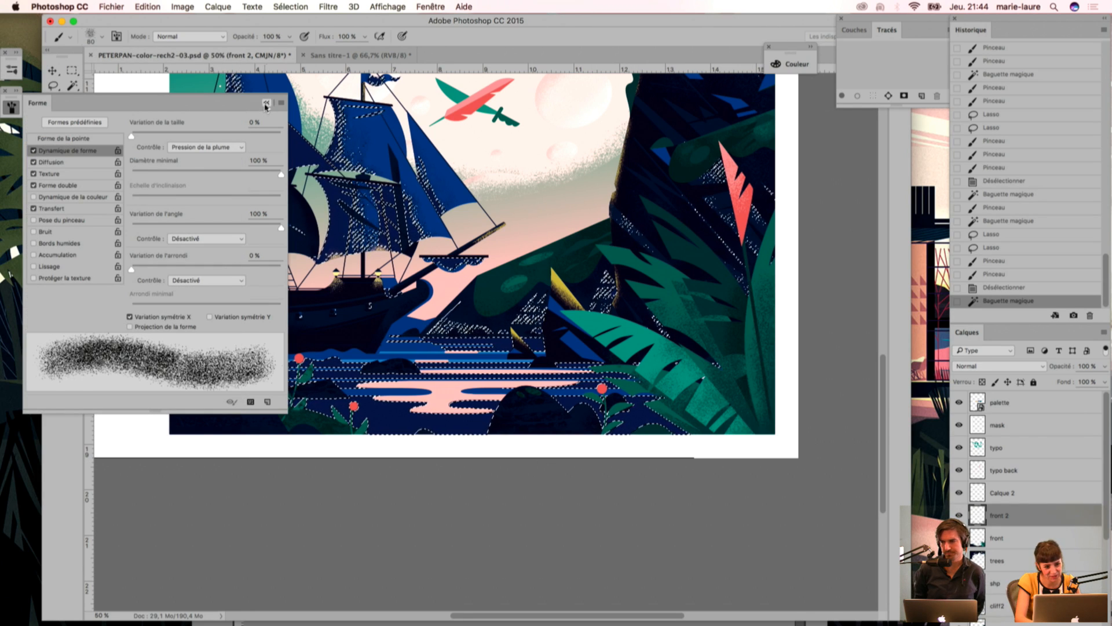
click(265, 104)
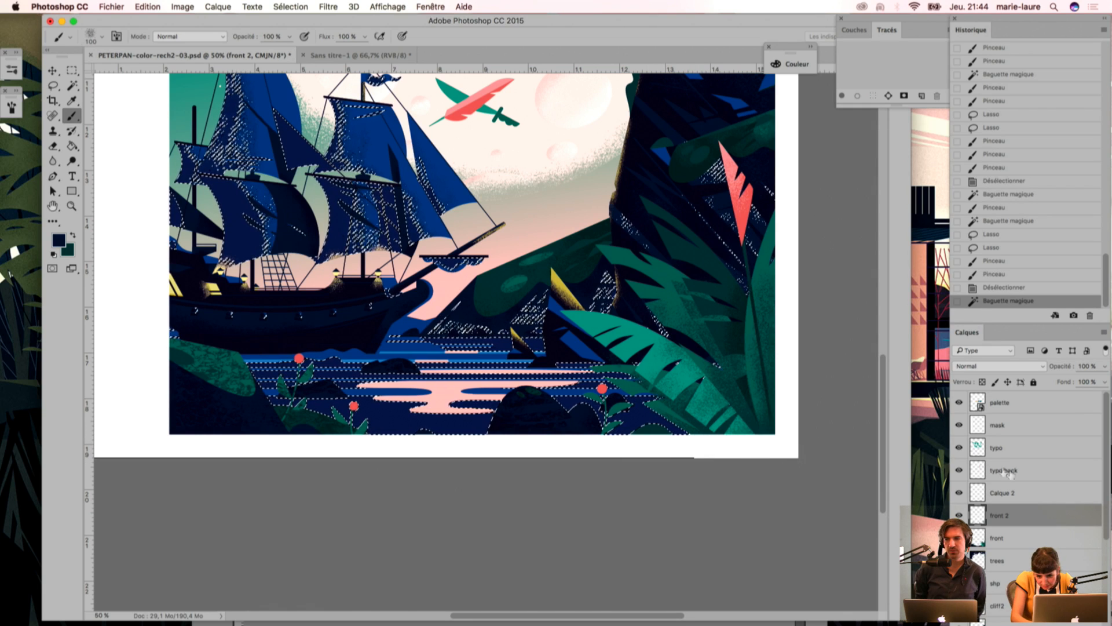
Step: Hide the mask layer and reselect the navy water by colour out to the artwork's bleed edge
click(959, 425)
key(w)
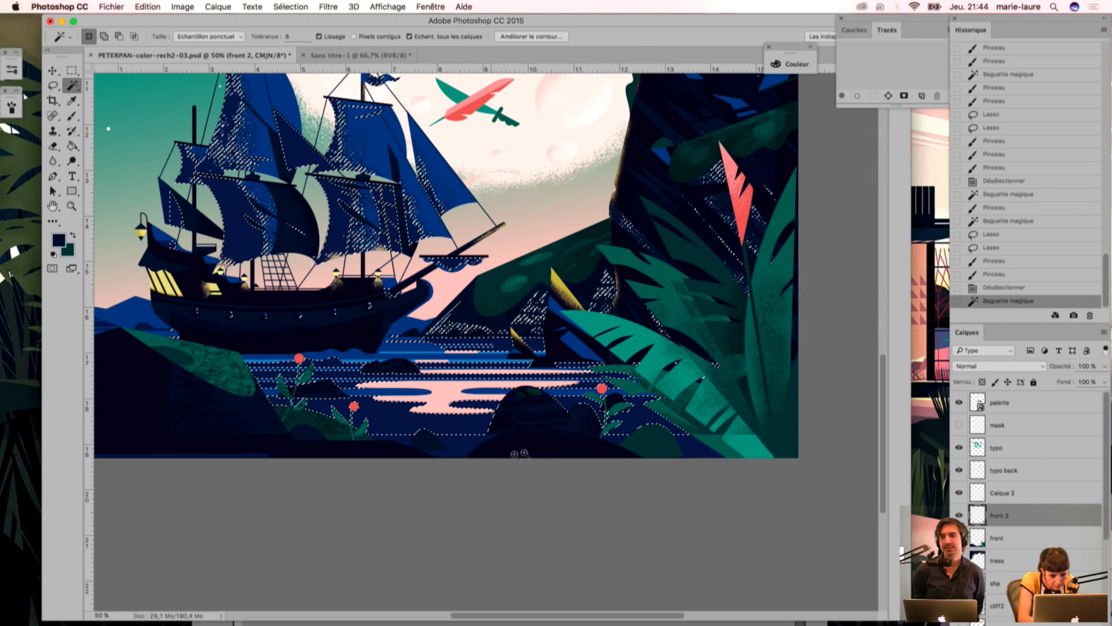
shift+click(691, 452)
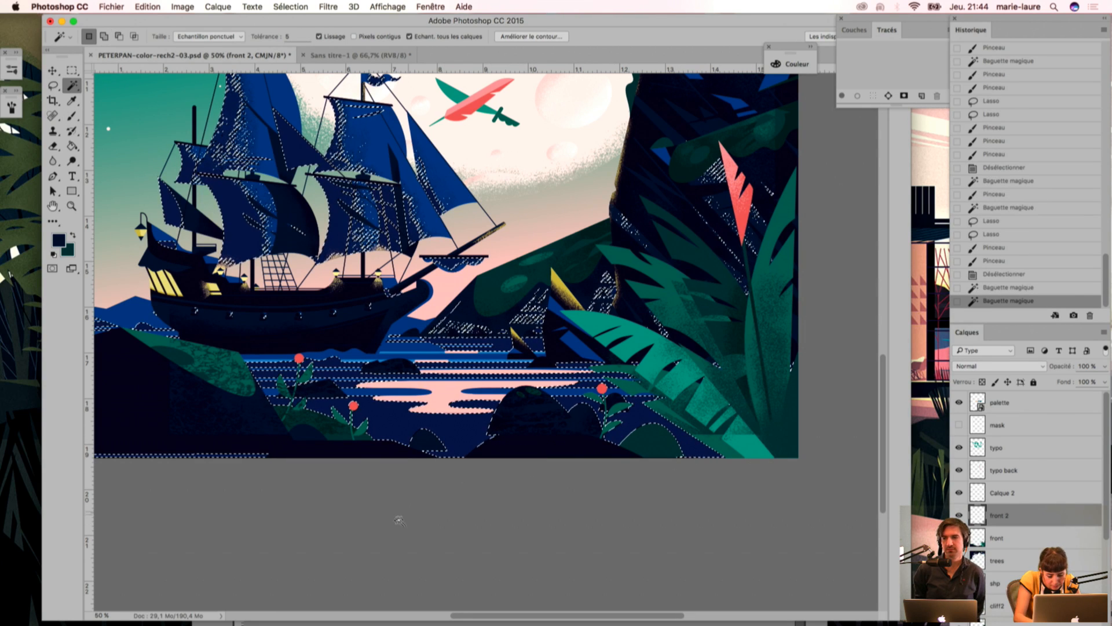
Step: Brush dark navy grain onto the selected water along the lower edge, both lower corners and beside the left bank
key(b)
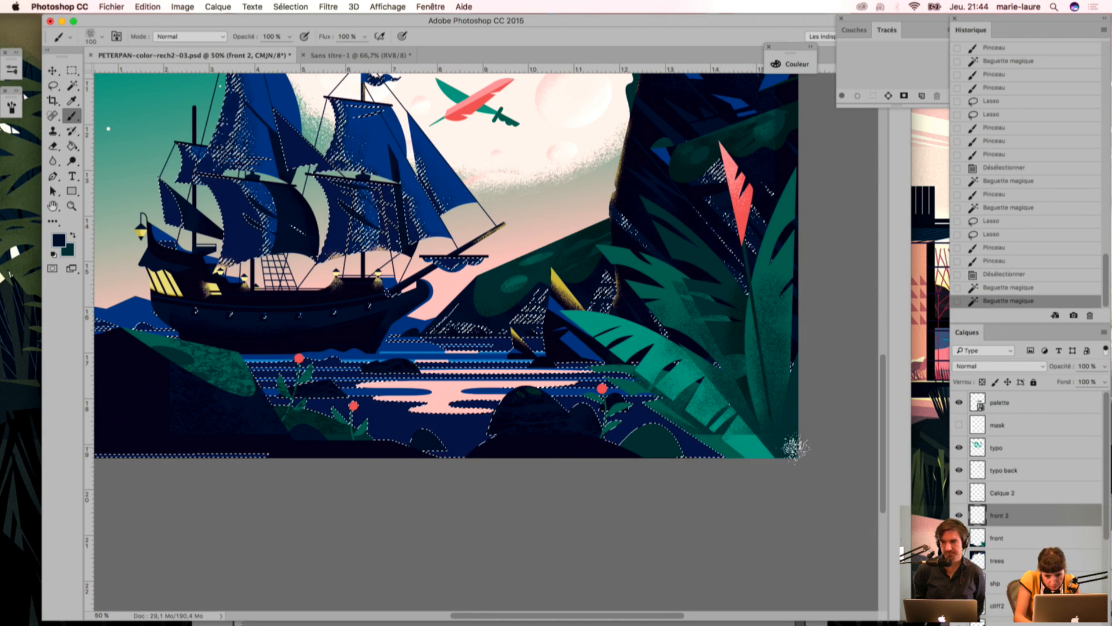
click(793, 445)
drag(143, 453, 217, 450)
drag(764, 447, 752, 430)
drag(254, 439, 296, 452)
drag(791, 405, 759, 443)
drag(244, 429, 278, 445)
mouse_move(230, 366)
mouse_down()
mouse_move(272, 405)
mouse_move(346, 378)
mouse_up()
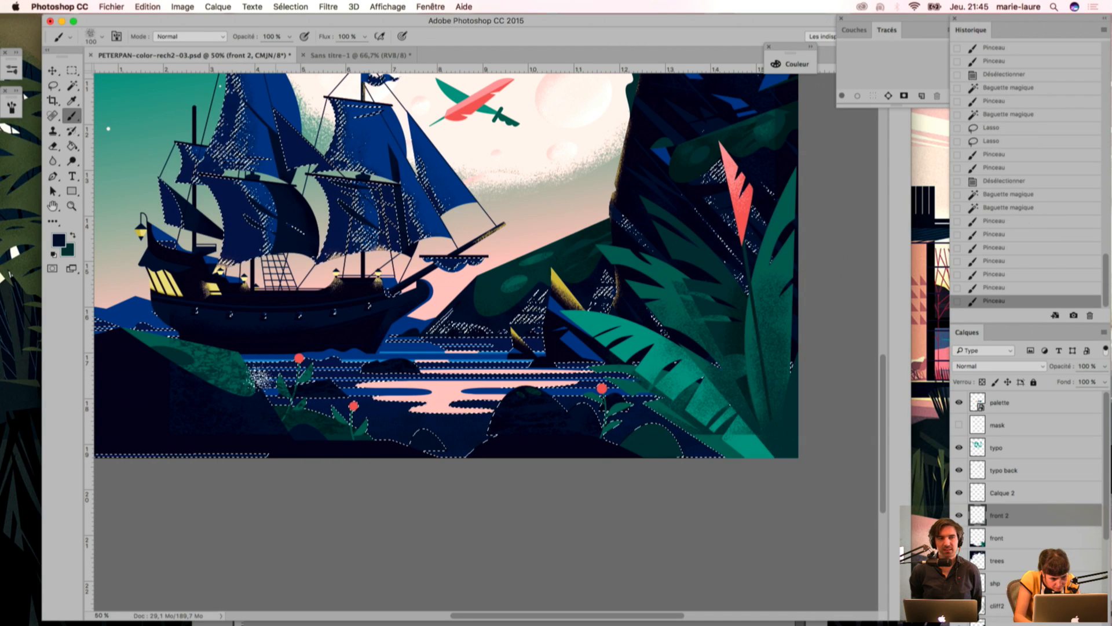
Step: Finish the dark navy grain on the water beside the right-hand foliage, deselect, and show the mask layer again
drag(544, 361, 605, 366)
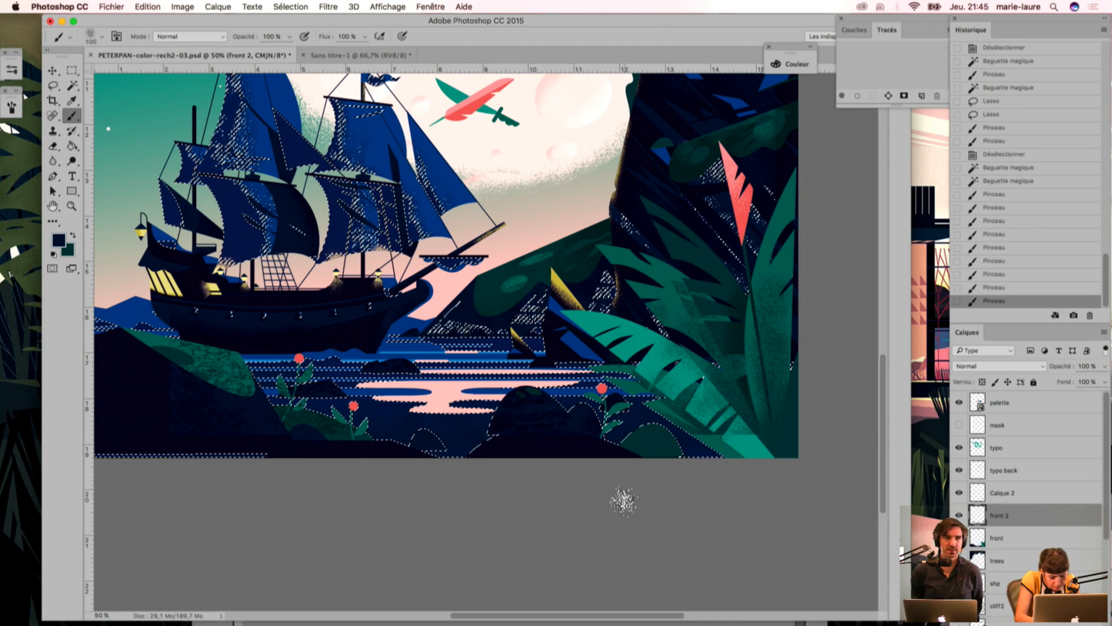
key(ctrl+d)
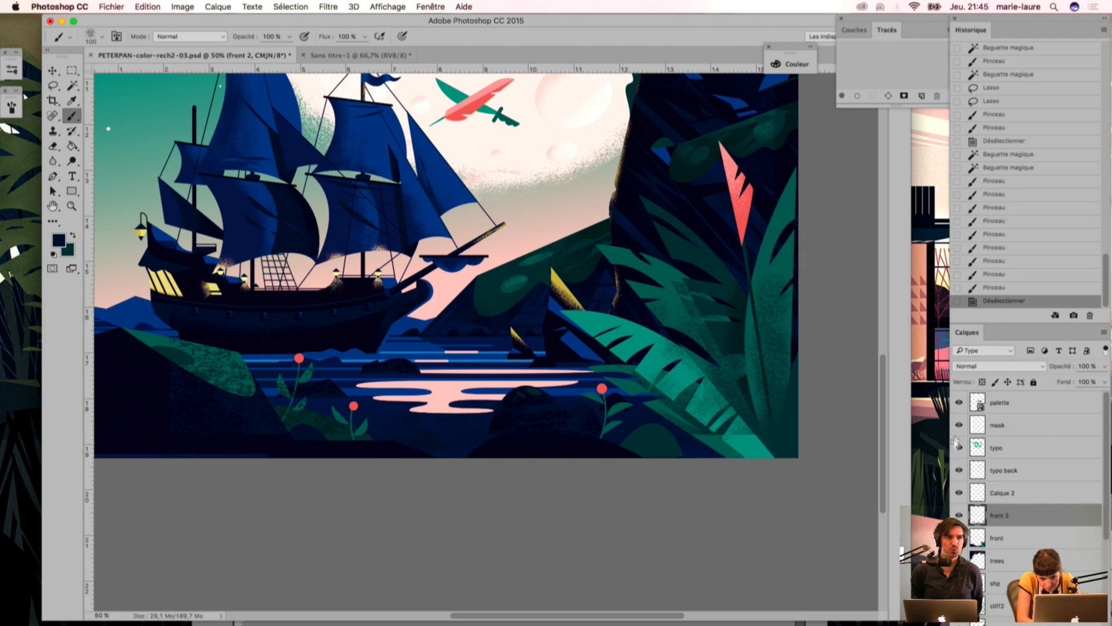
click(958, 426)
Step: Review the whole cover up to the title and overhanging trees, and check what the front 2 layer holds
drag(406, 295, 492, 430)
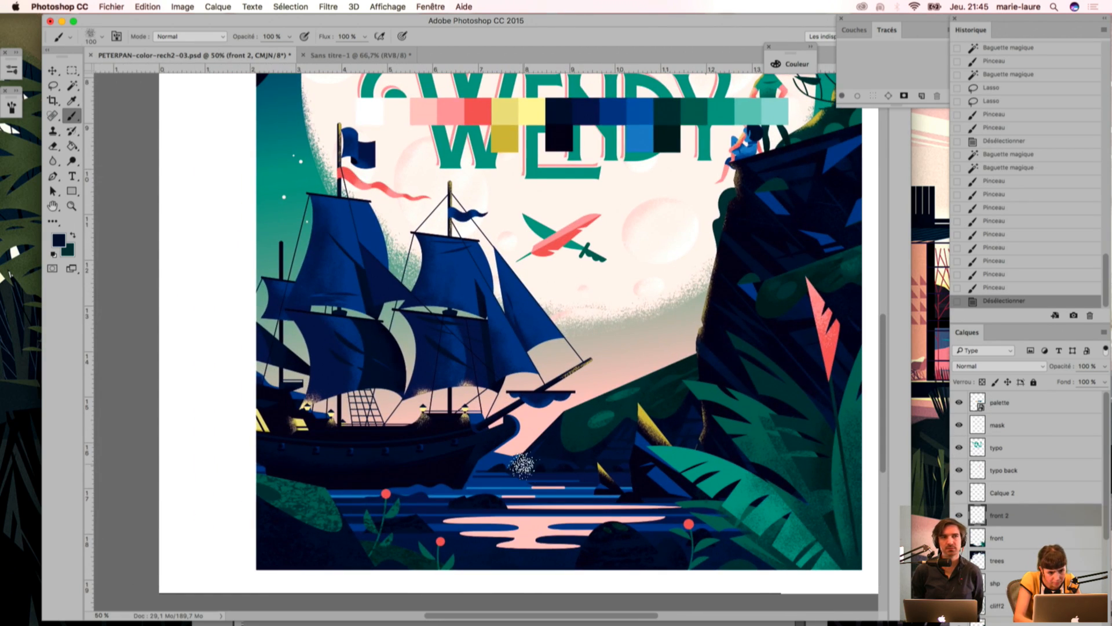
key(super+minus)
drag(482, 280, 480, 405)
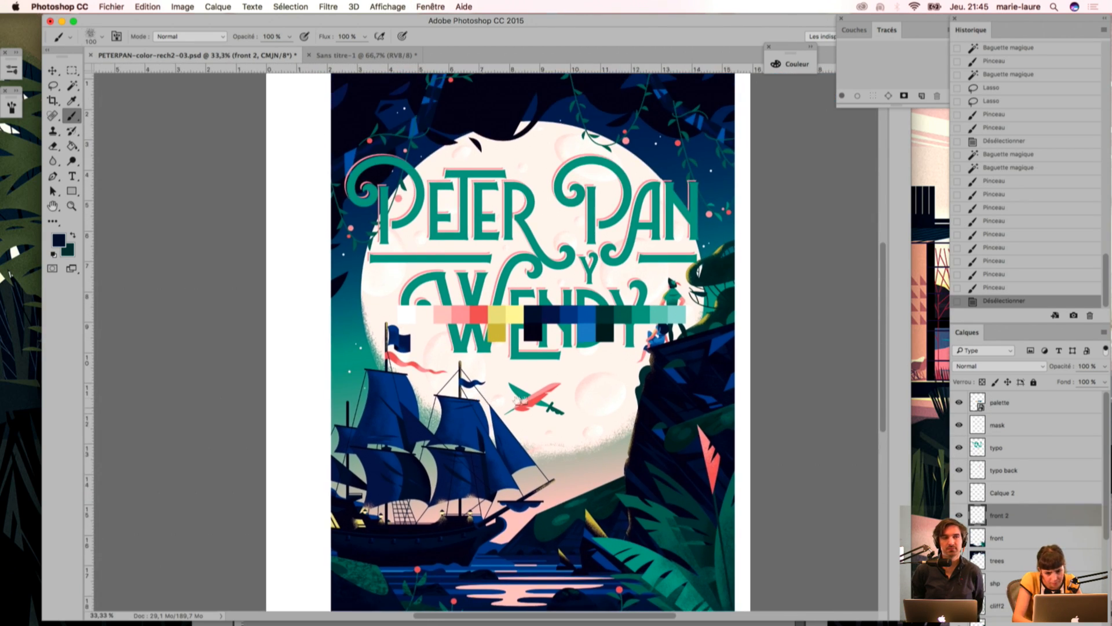
drag(523, 476, 503, 388)
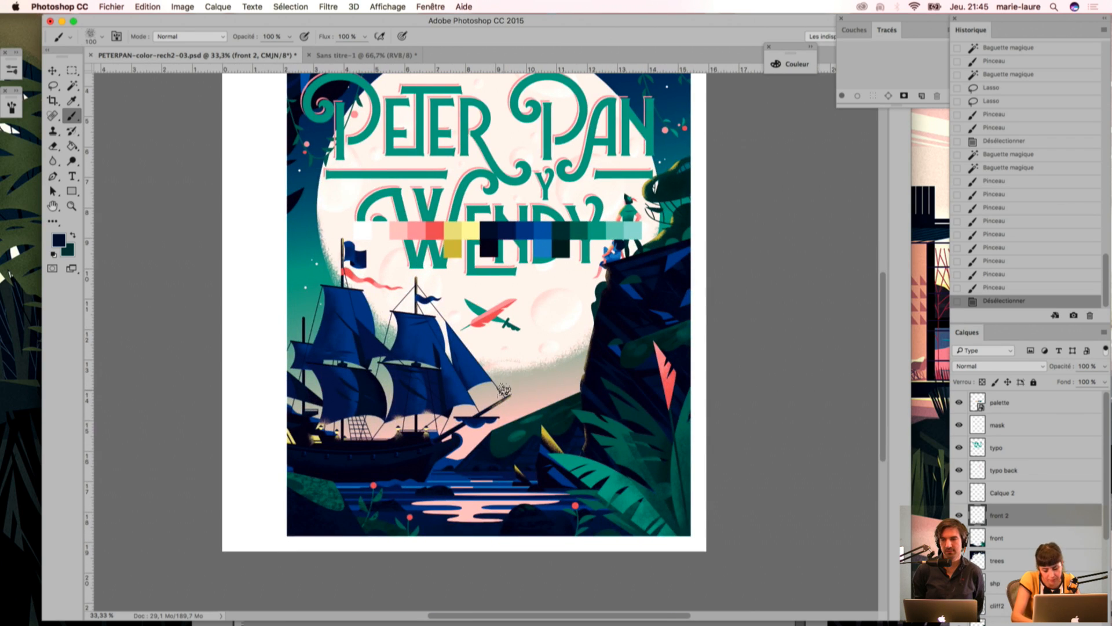
key(super+plus)
key(super+plus)
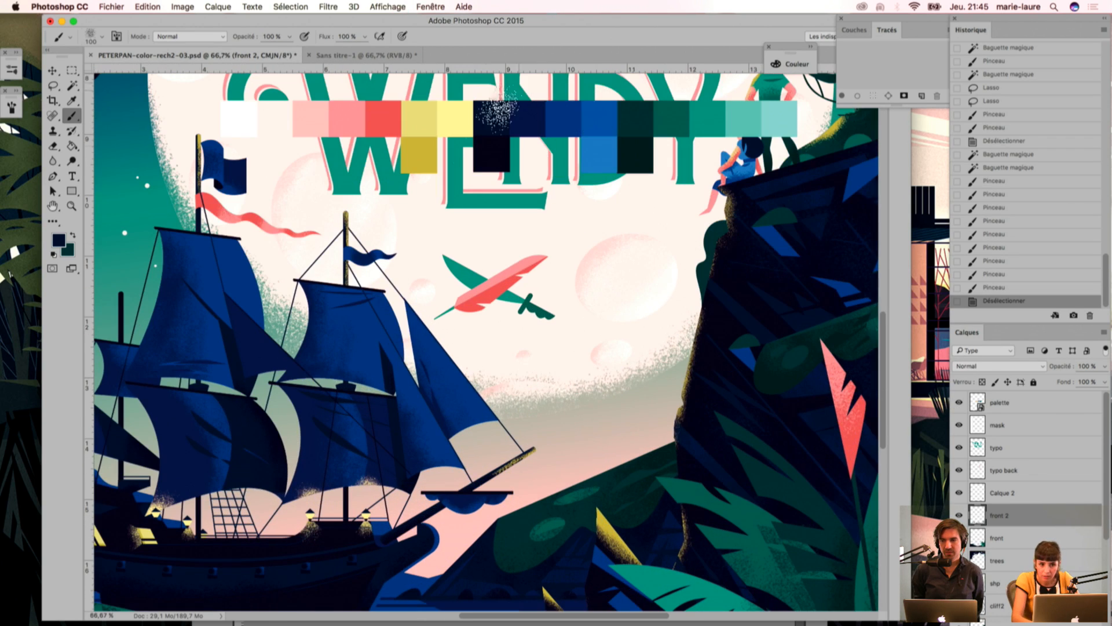
drag(472, 310, 527, 523)
drag(419, 234, 456, 451)
drag(378, 232, 414, 368)
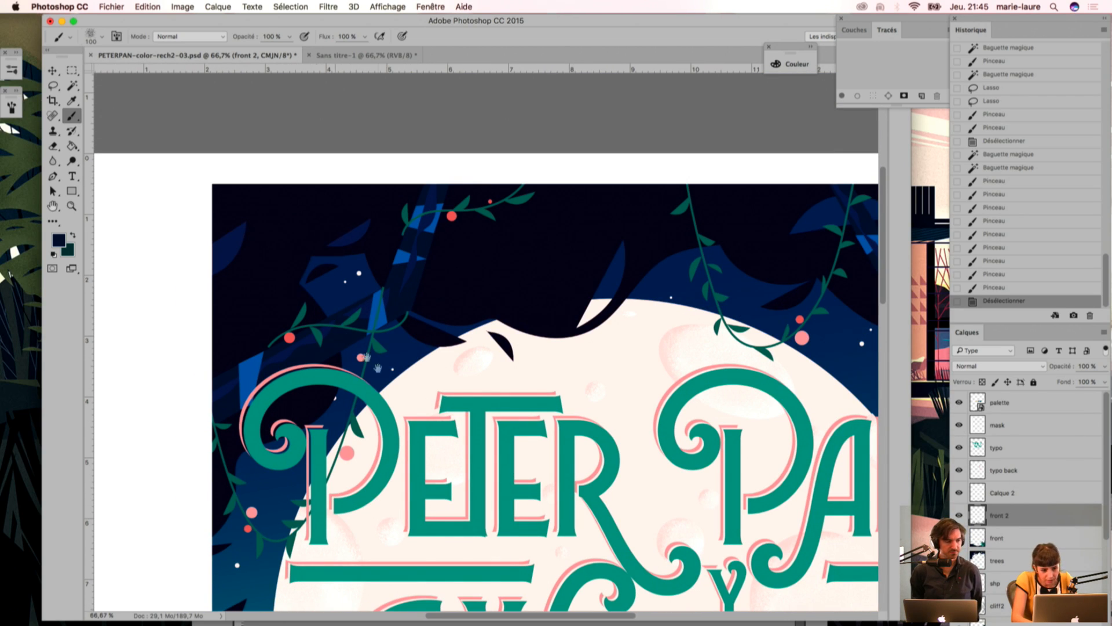
drag(518, 281, 389, 228)
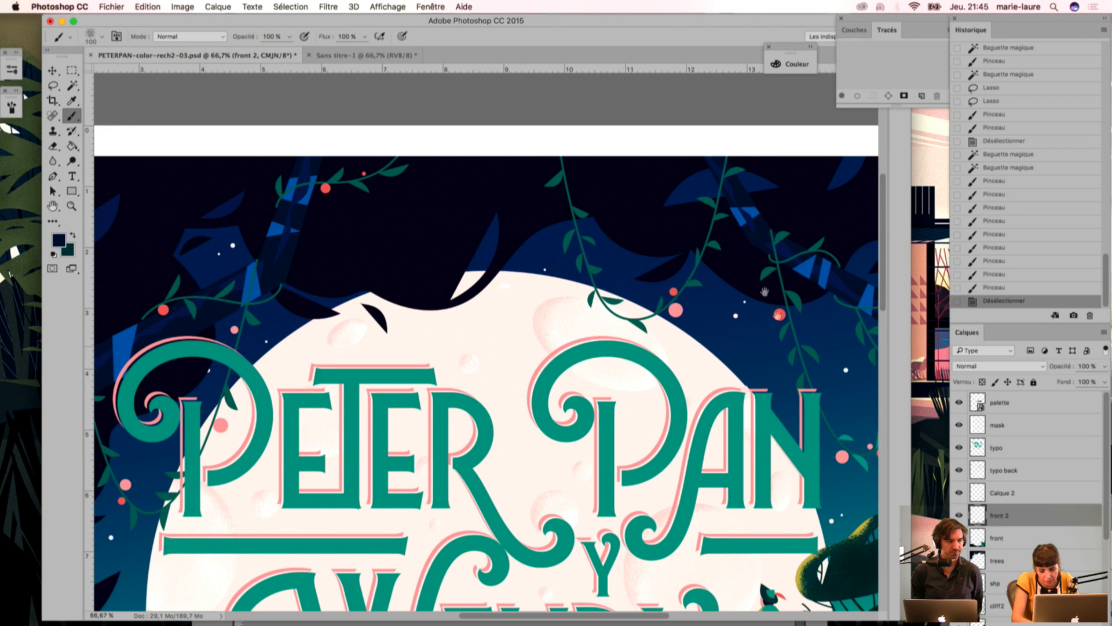
mouse_move(743, 309)
mouse_down()
mouse_move(713, 288)
mouse_move(605, 259)
mouse_up()
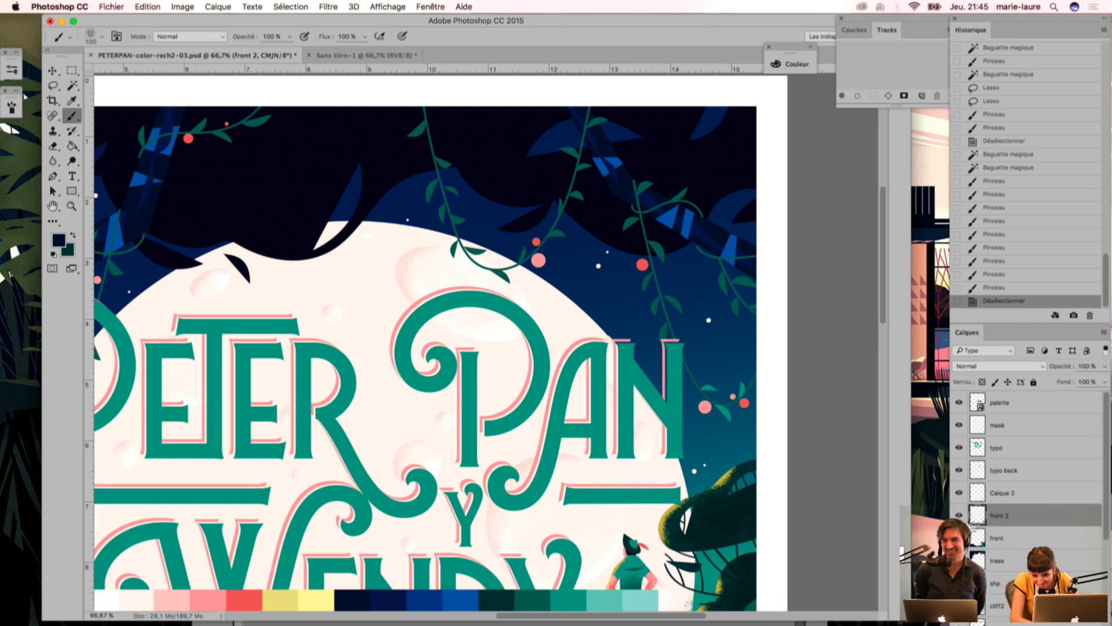
click(960, 516)
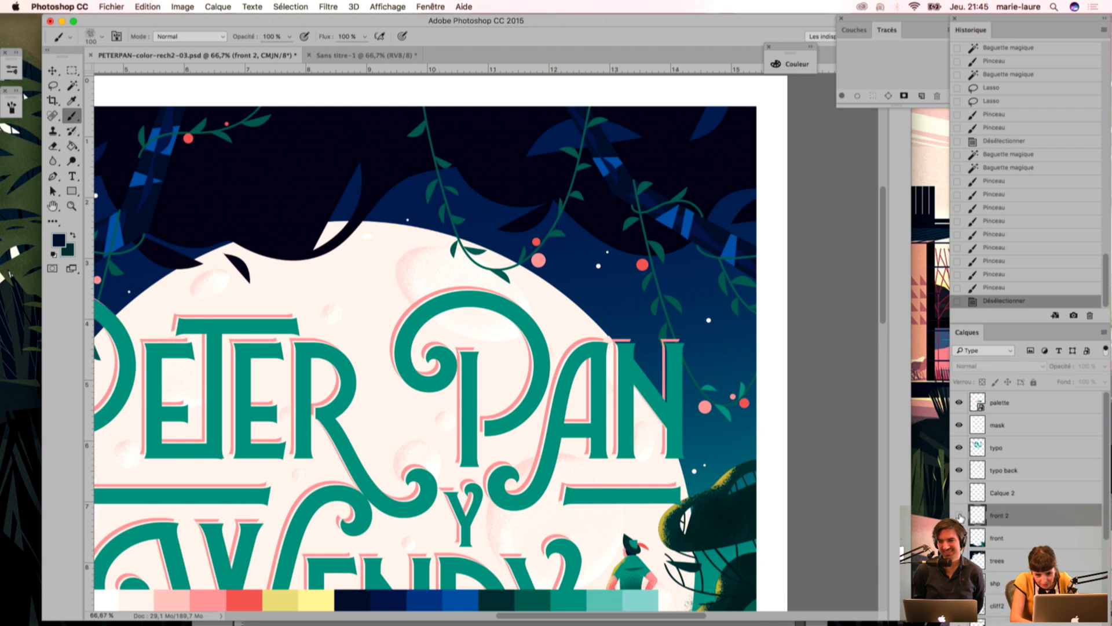
click(959, 515)
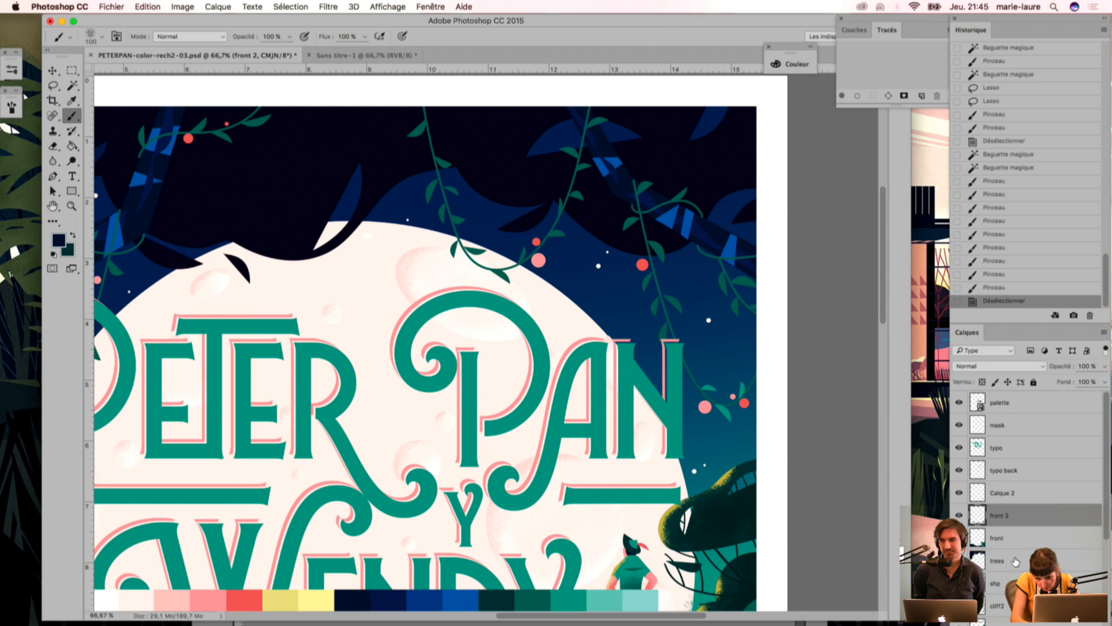
Step: Create a new layer named trees2 directly above the trees layer
click(1014, 562)
click(1099, 331)
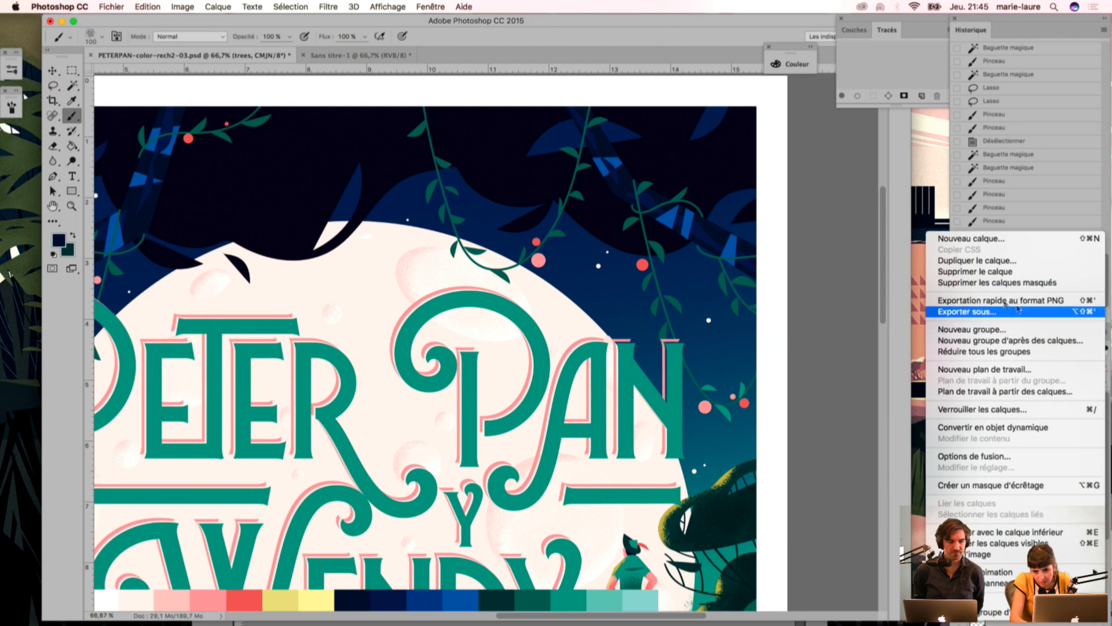
click(944, 239)
text(trees2)
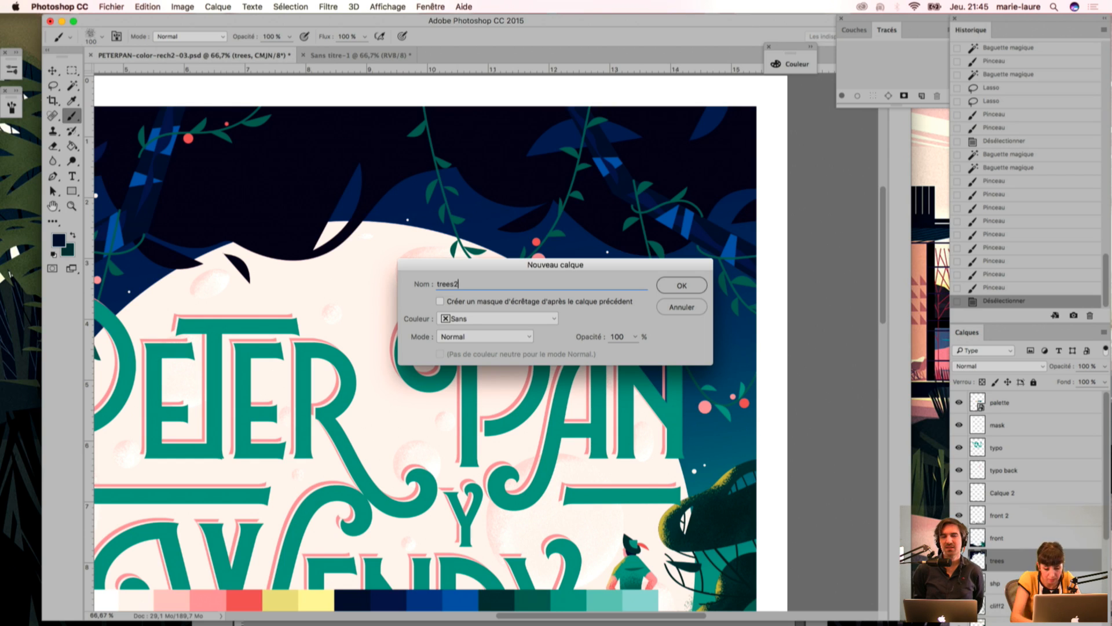
key(Return)
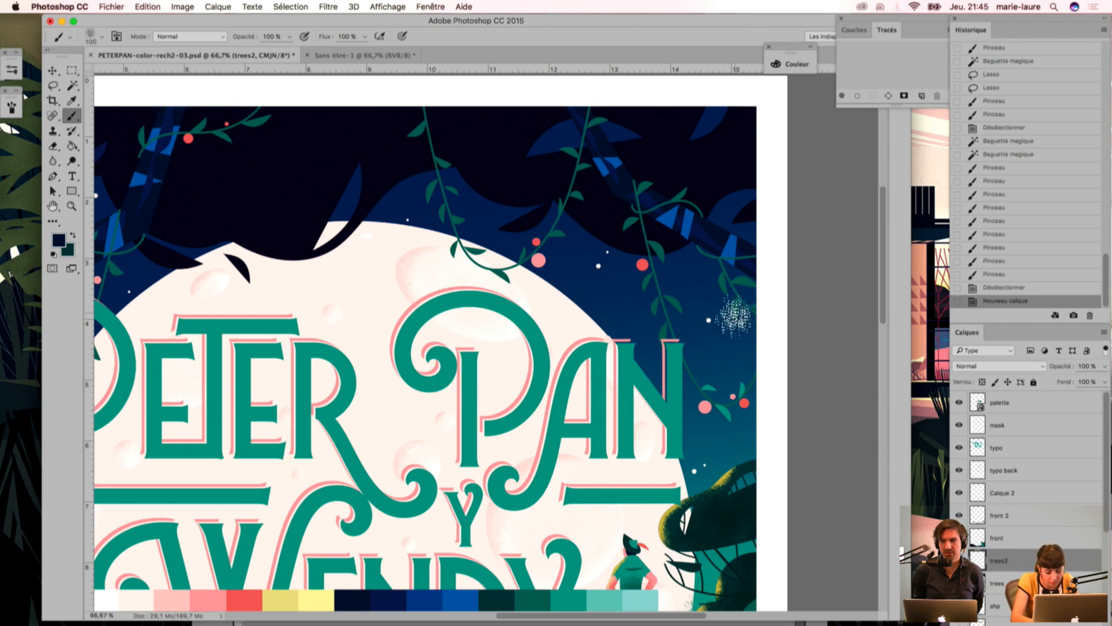
Step: Select the tree branches' dark blue by colour and sample the title lettering's teal green for the brush
key(w)
click(656, 214)
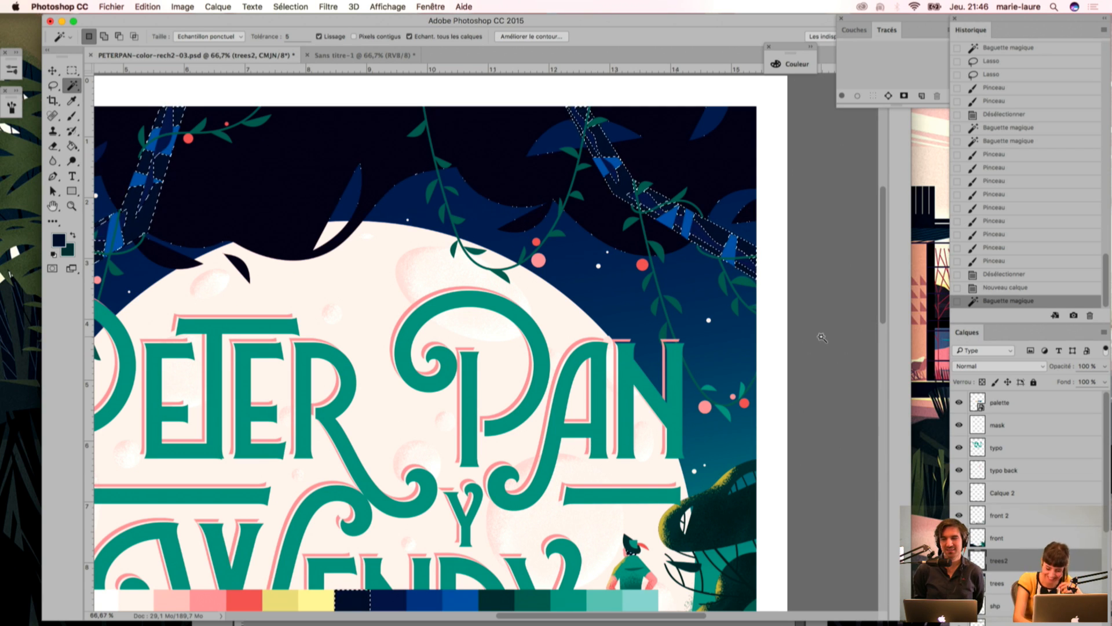
key(i)
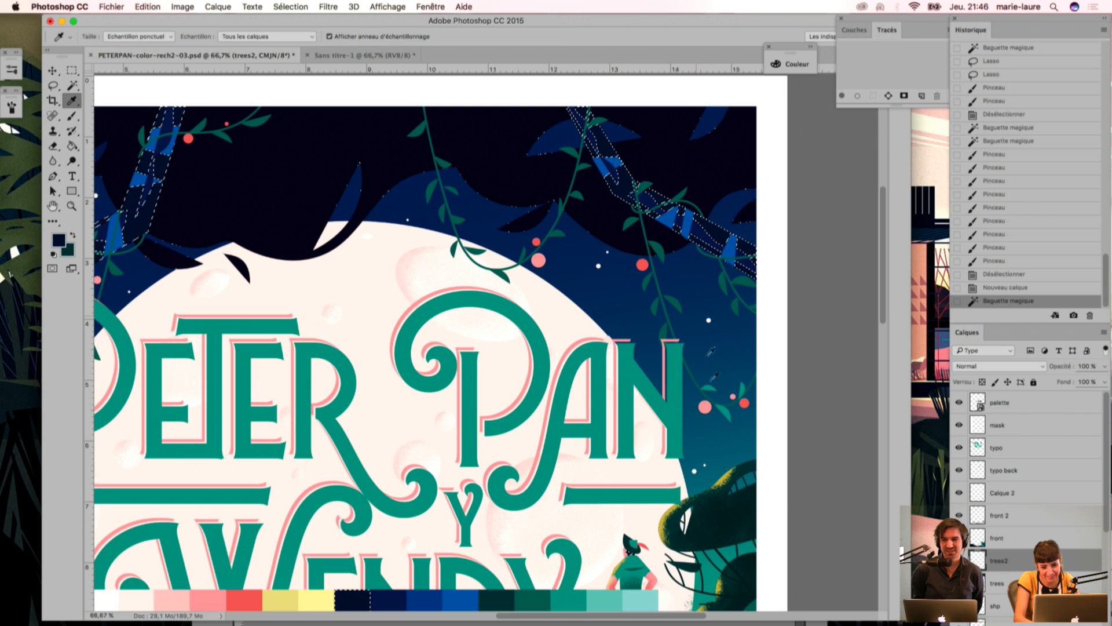
scroll(592, 317, right, 3)
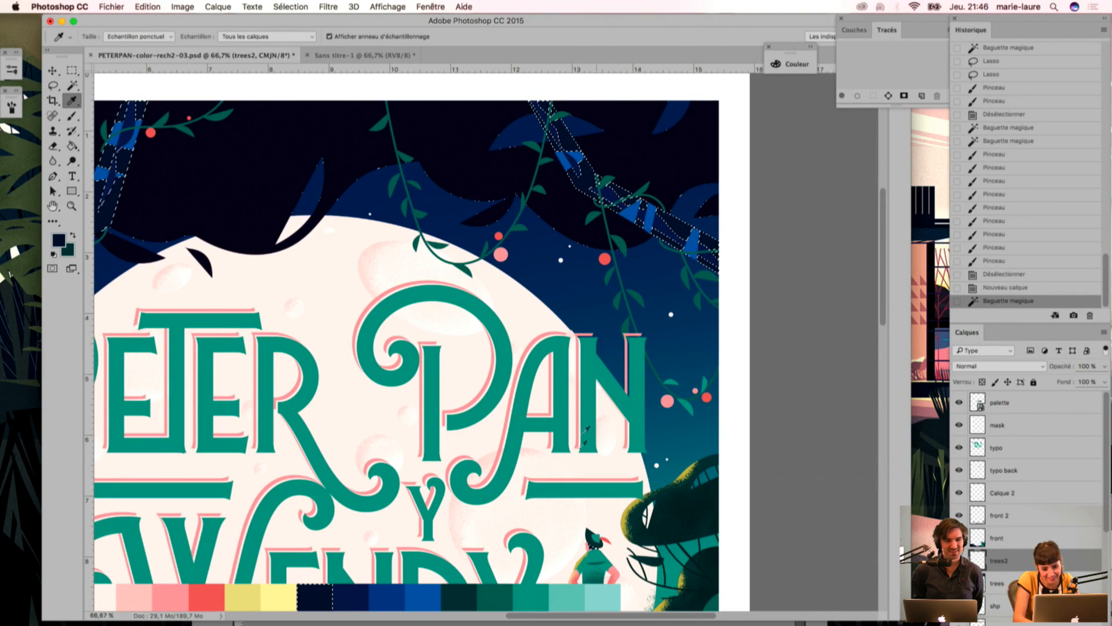
click(592, 359)
key(b)
drag(603, 254, 612, 249)
mouse_move(577, 212)
mouse_down()
mouse_move(676, 250)
mouse_move(708, 278)
mouse_move(597, 213)
mouse_up()
key(super+d)
key(super+z)
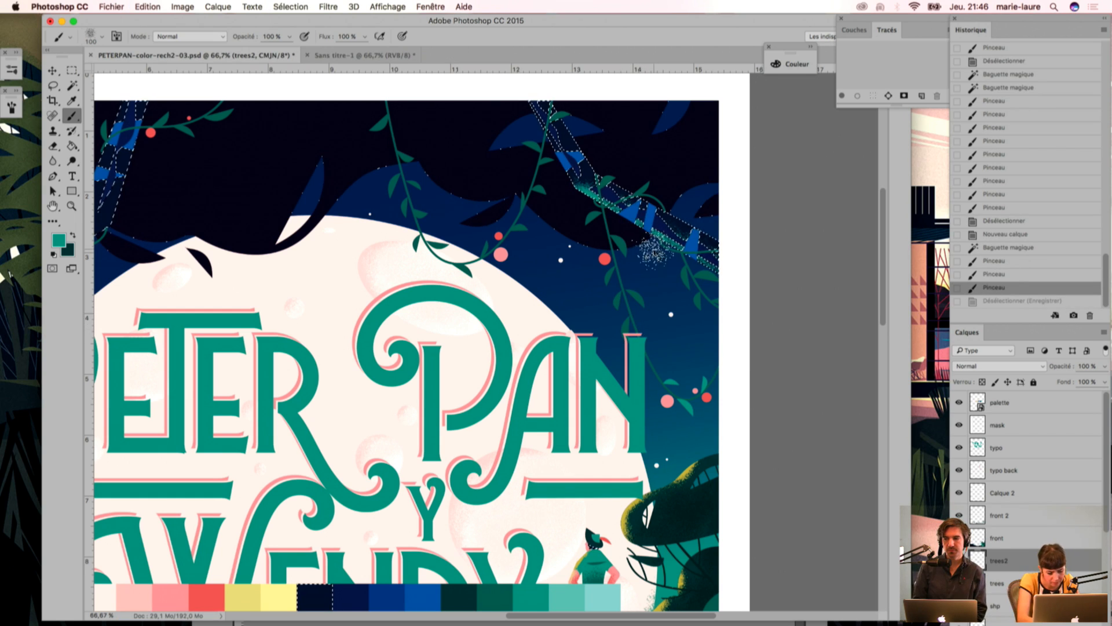
key(alt+super+z)
key(alt+super+z)
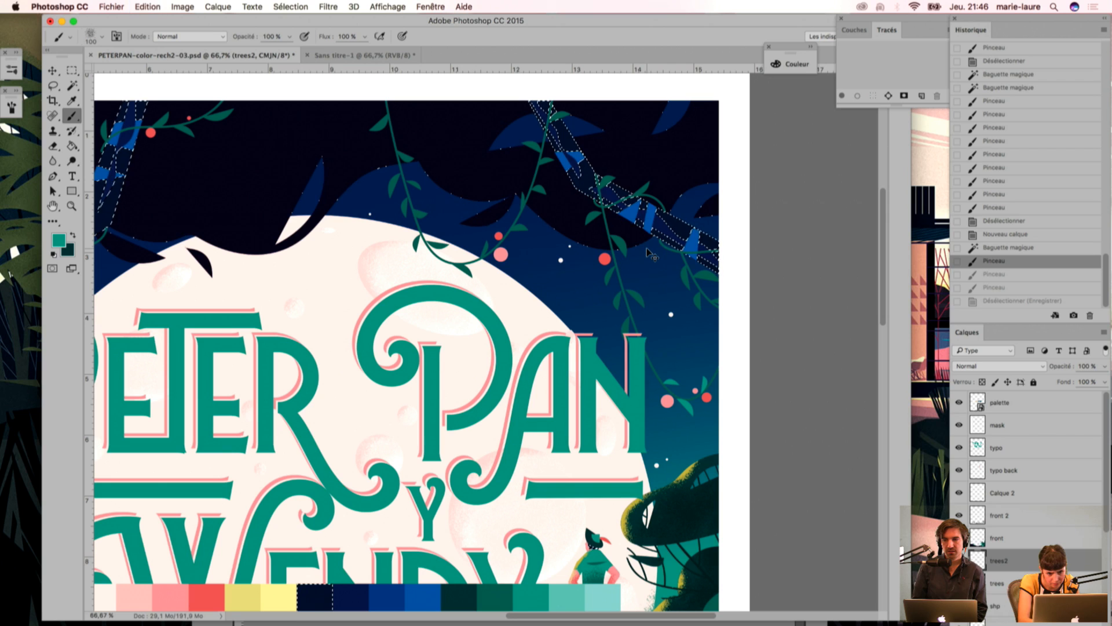
key(alt+super+z)
Step: Add the branches' brighter blue patches to the colour selection so that the whole branches are selected
key(w)
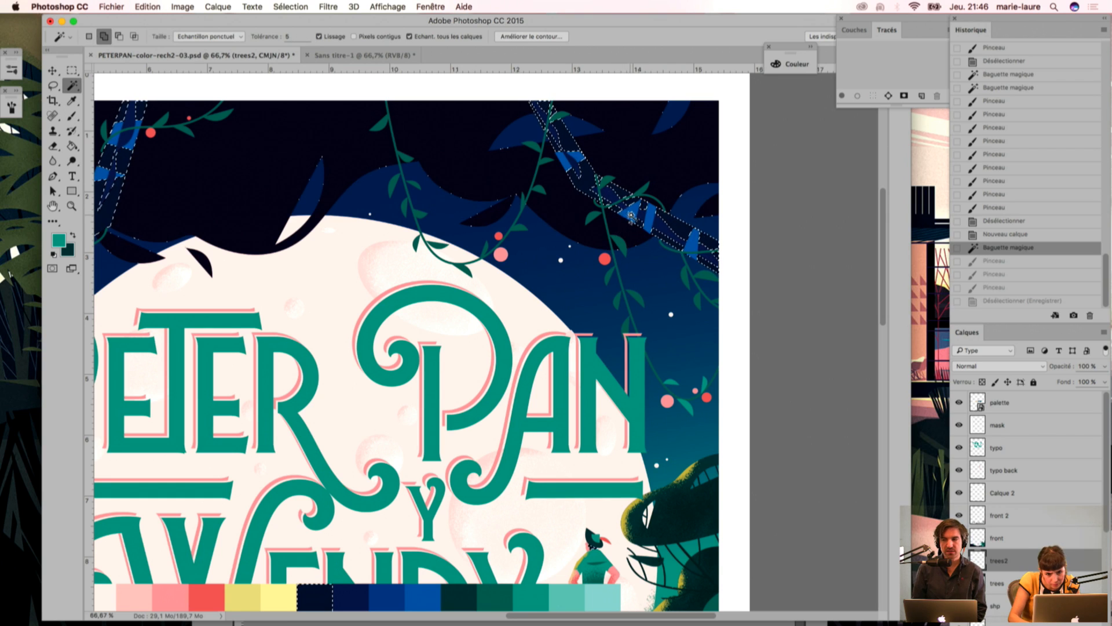
click(630, 215)
click(620, 216)
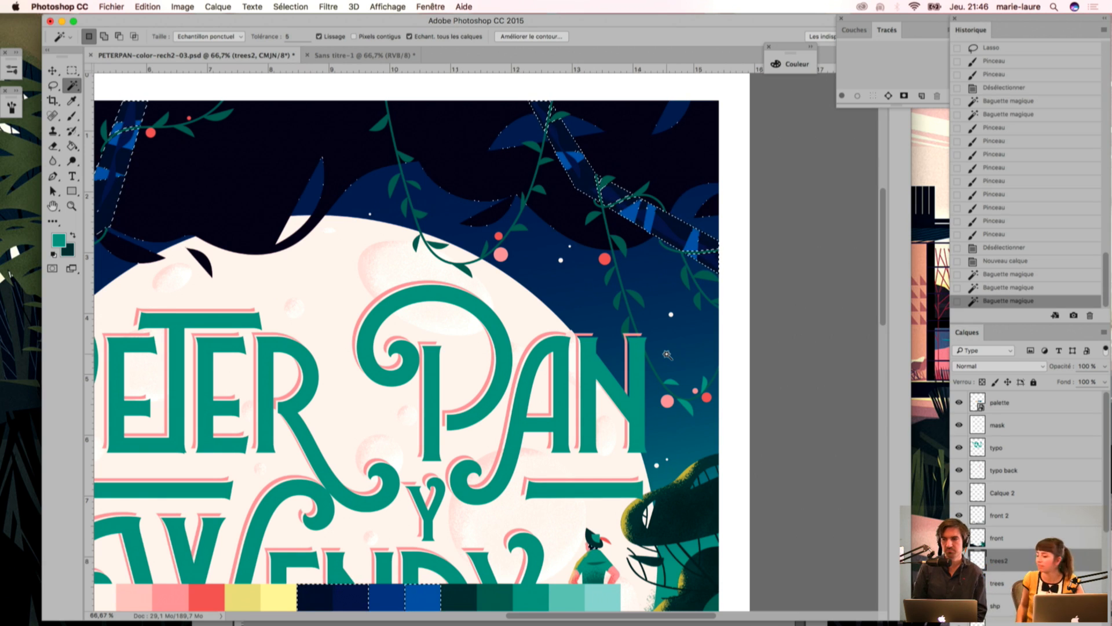
Step: Brush teal grain along the lower edge of the selected right-hand tree branch
key(i)
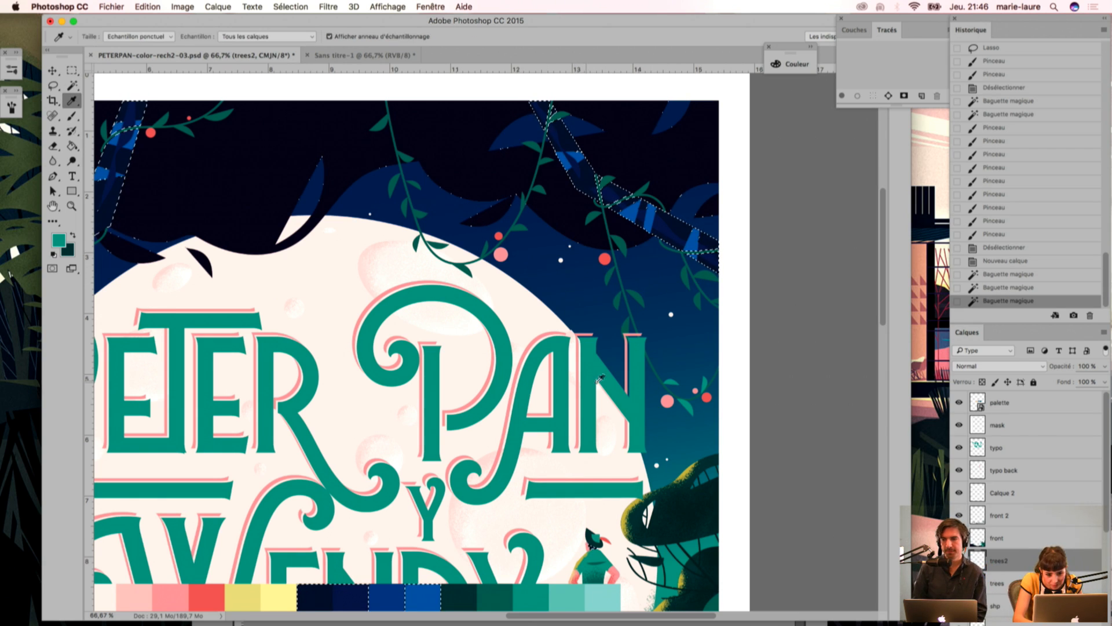
key(b)
drag(575, 205, 703, 294)
drag(617, 225, 826, 373)
mouse_move(569, 200)
mouse_down()
mouse_move(528, 163)
mouse_move(509, 121)
mouse_up()
Step: Brush teal grain along the outer and lower edges of the selected left-hand tree branch
drag(354, 261, 685, 282)
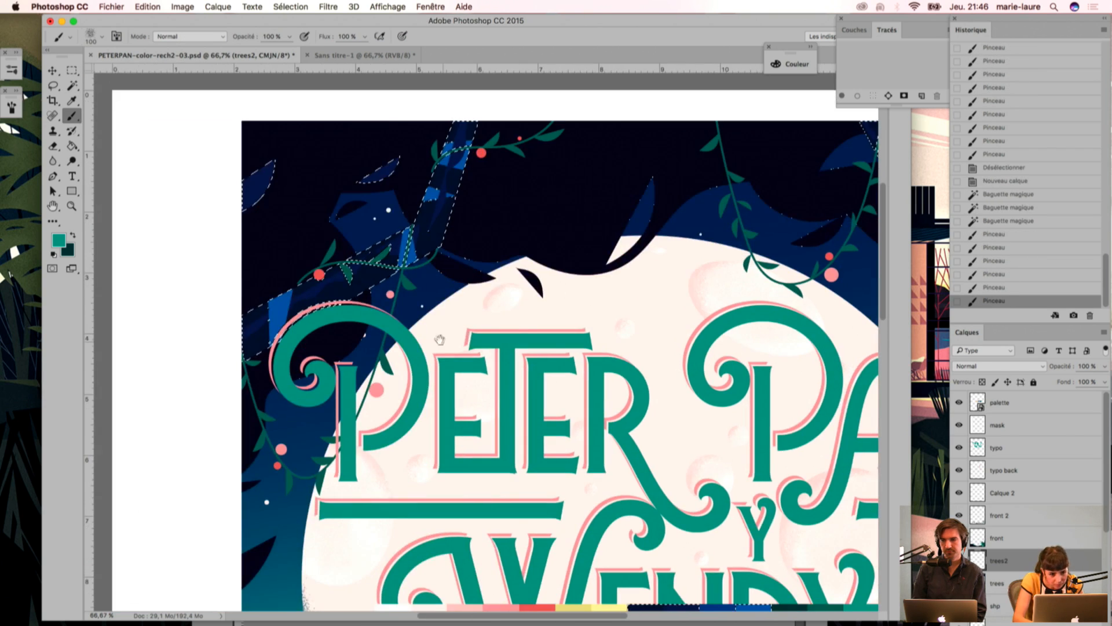
drag(438, 269, 400, 297)
drag(457, 252, 323, 364)
drag(408, 282, 325, 330)
mouse_move(455, 254)
mouse_down()
mouse_move(502, 79)
mouse_move(416, 298)
mouse_move(446, 256)
mouse_move(142, 457)
mouse_up()
drag(321, 324, 125, 484)
drag(269, 344, 110, 463)
drag(273, 364, 400, 299)
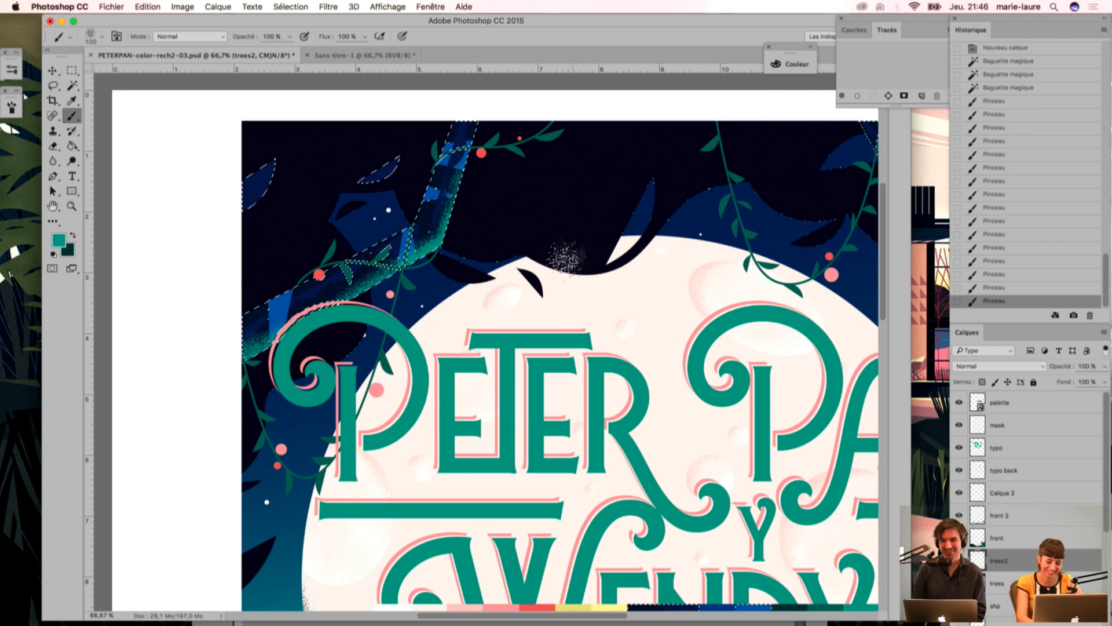
Step: Sample a dark blue from the artwork and brush its grain along the upper edge of the left-hand branch
key(i)
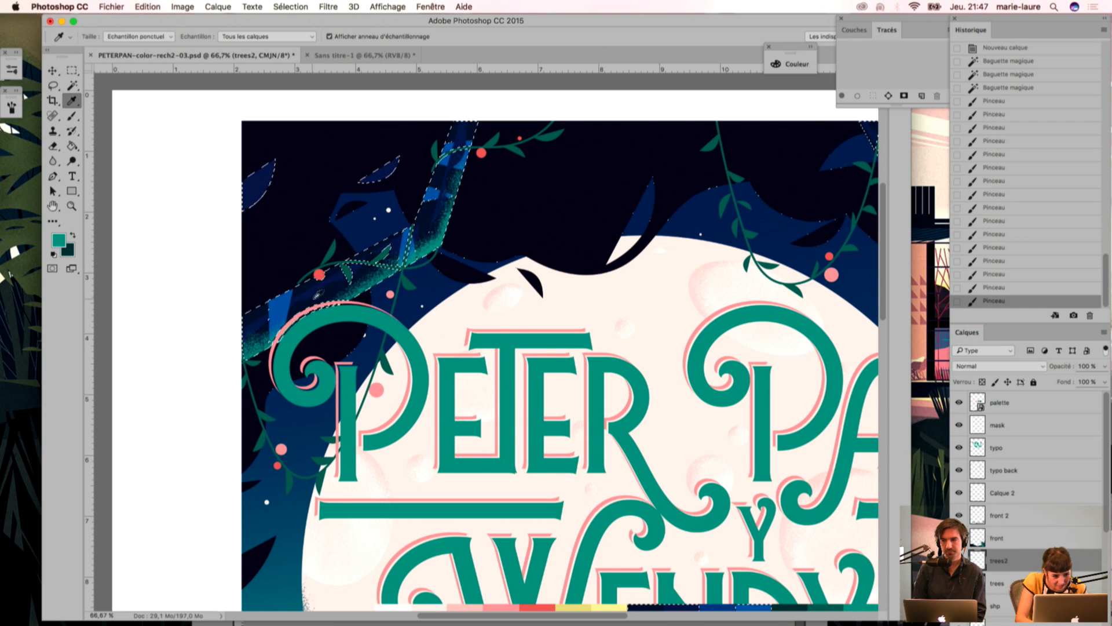
click(298, 259)
key(b)
mouse_move(374, 230)
mouse_down()
mouse_move(399, 229)
mouse_move(394, 238)
mouse_up()
drag(413, 191, 409, 205)
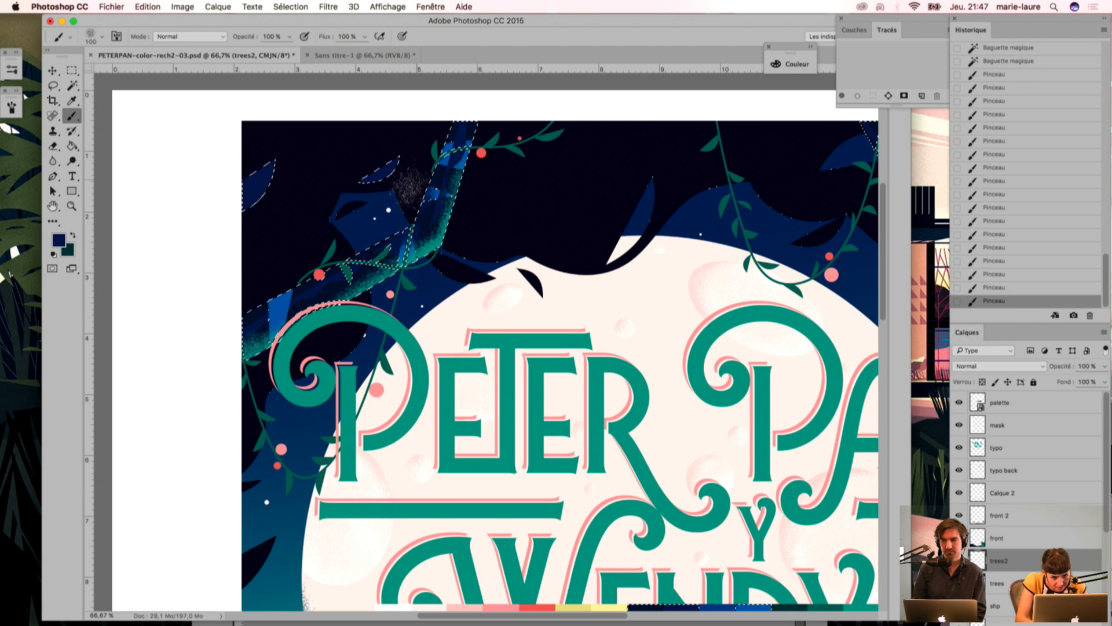
mouse_move(285, 271)
mouse_down()
mouse_move(295, 268)
mouse_move(270, 304)
mouse_up()
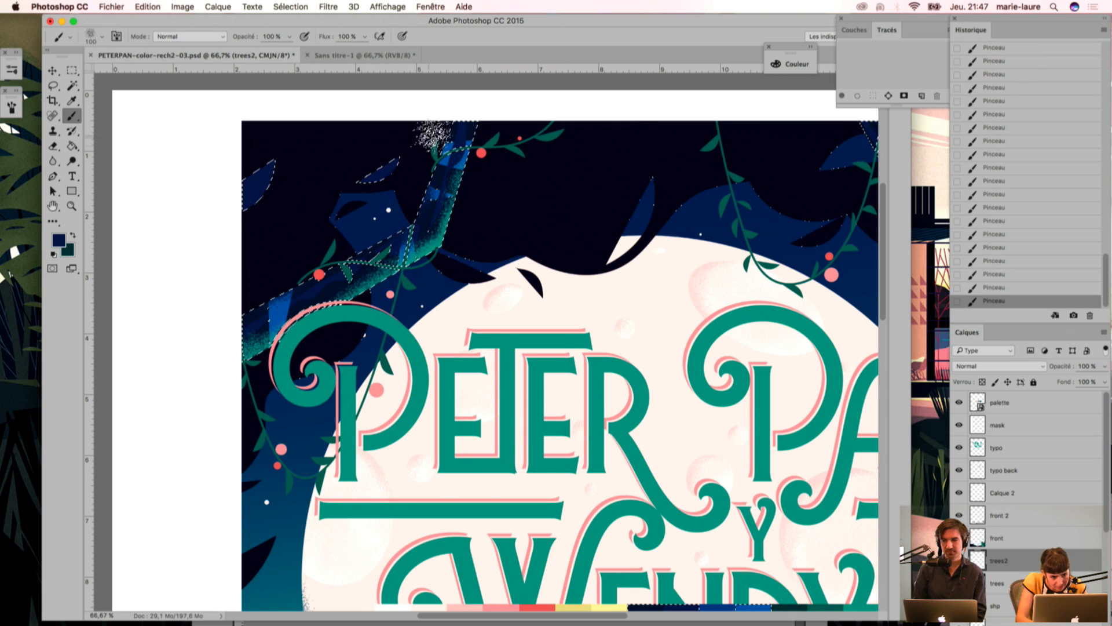
Step: Select the green hanging vines by colour and sample the title's teal green for the brush
drag(662, 254, 399, 351)
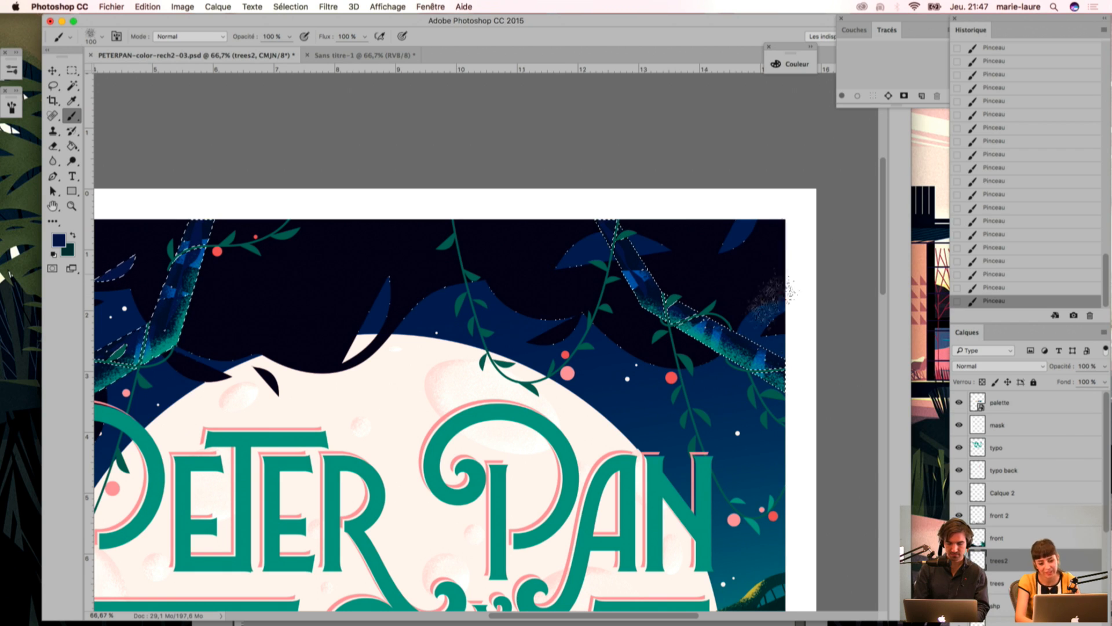
key(w)
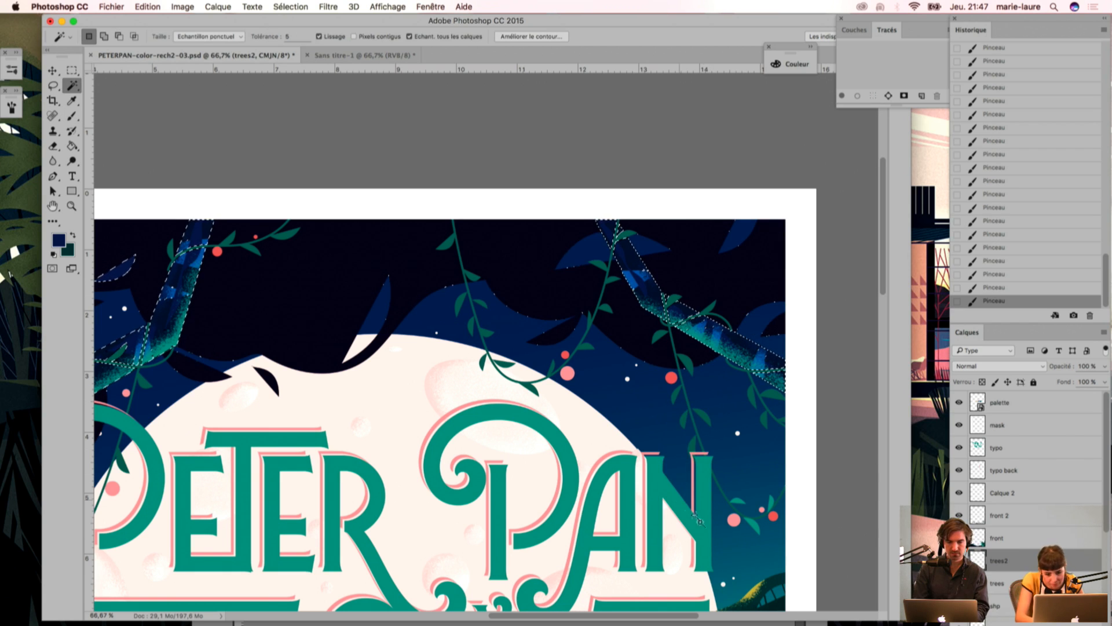
click(732, 508)
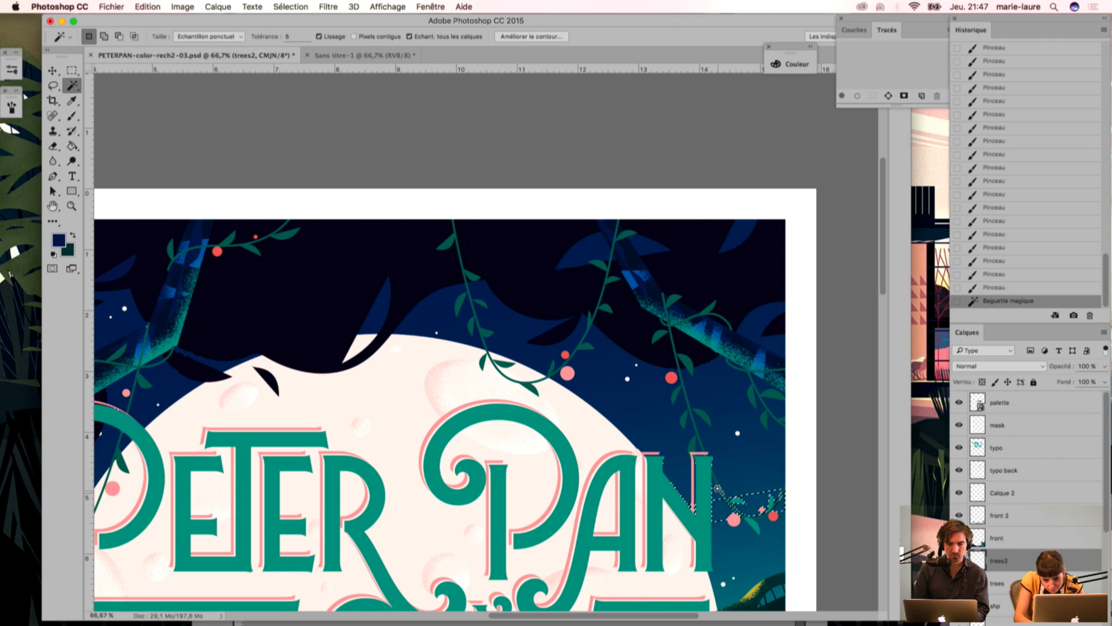
click(718, 490)
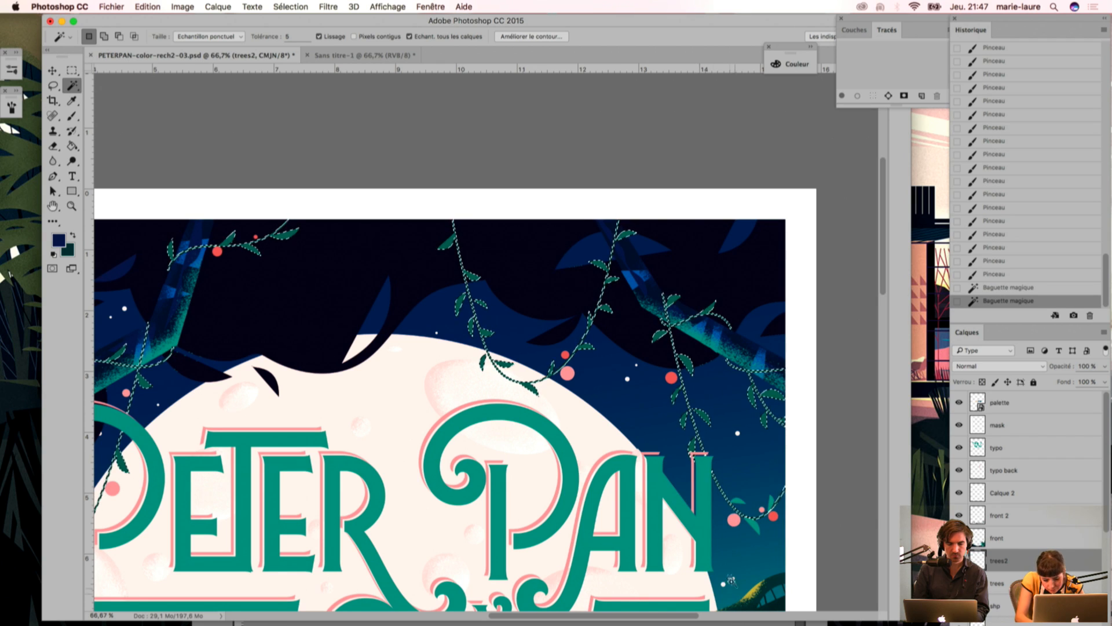
key(i)
click(756, 525)
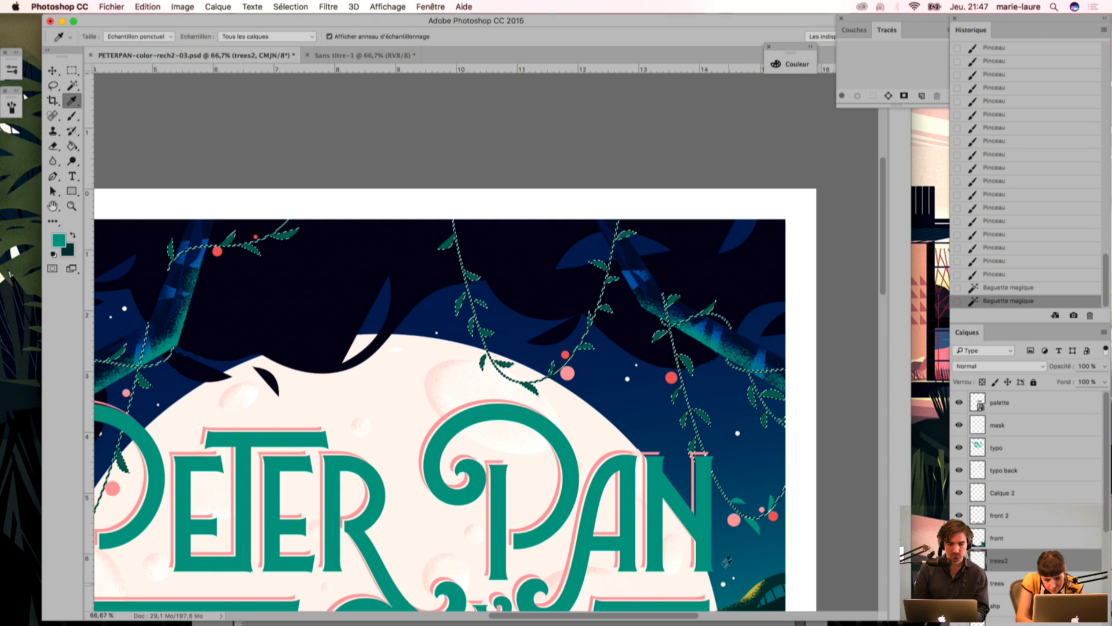
Step: Brush teal grain over the selected vines hanging from the right-hand branch and above the moon
key(b)
drag(766, 520, 744, 550)
drag(678, 409, 717, 499)
drag(771, 365, 789, 432)
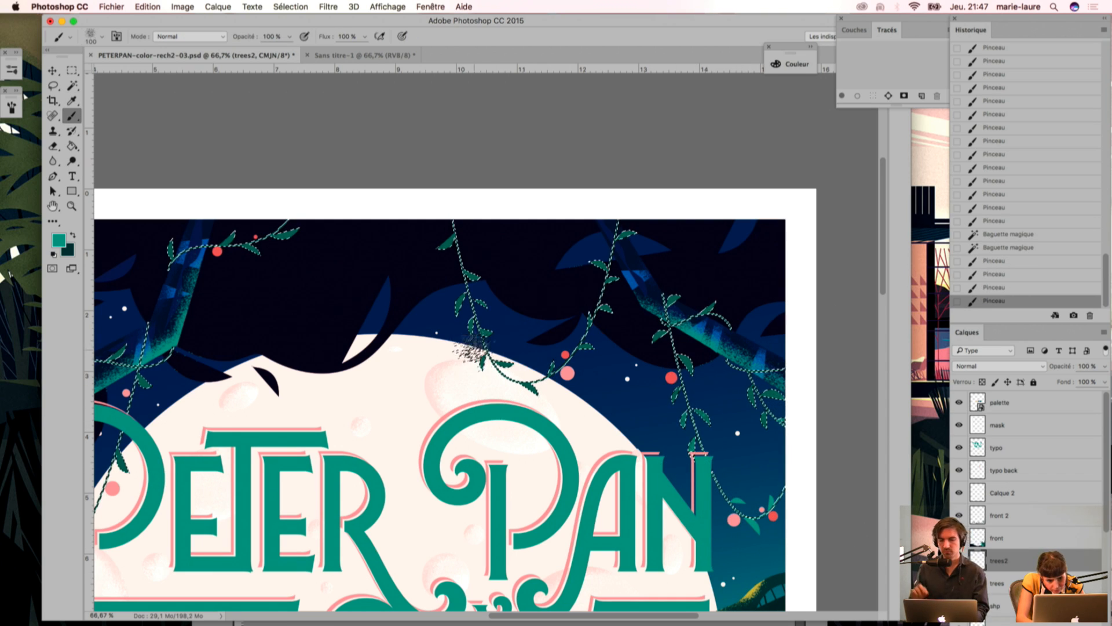
drag(615, 212, 564, 402)
drag(438, 219, 482, 368)
Step: Brush teal grain over the selected vines around the left-hand branch and beside the title's first letter
scroll(216, 278, left, 8)
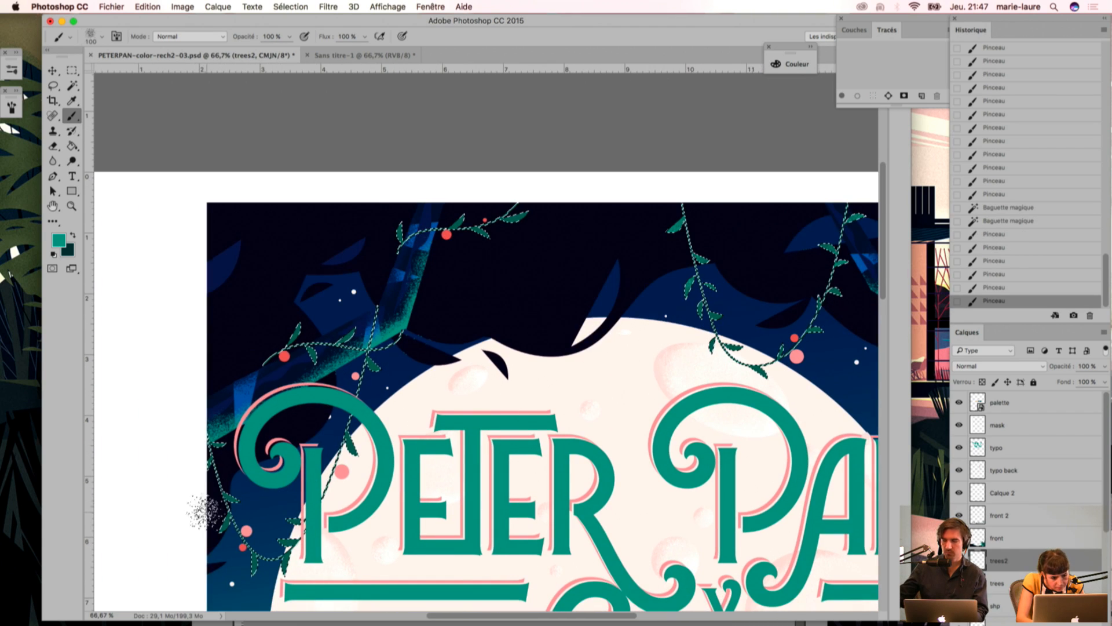
drag(198, 437, 269, 590)
mouse_move(260, 346)
mouse_down()
mouse_move(334, 442)
mouse_move(350, 507)
mouse_up()
drag(379, 361, 469, 523)
drag(443, 242, 534, 205)
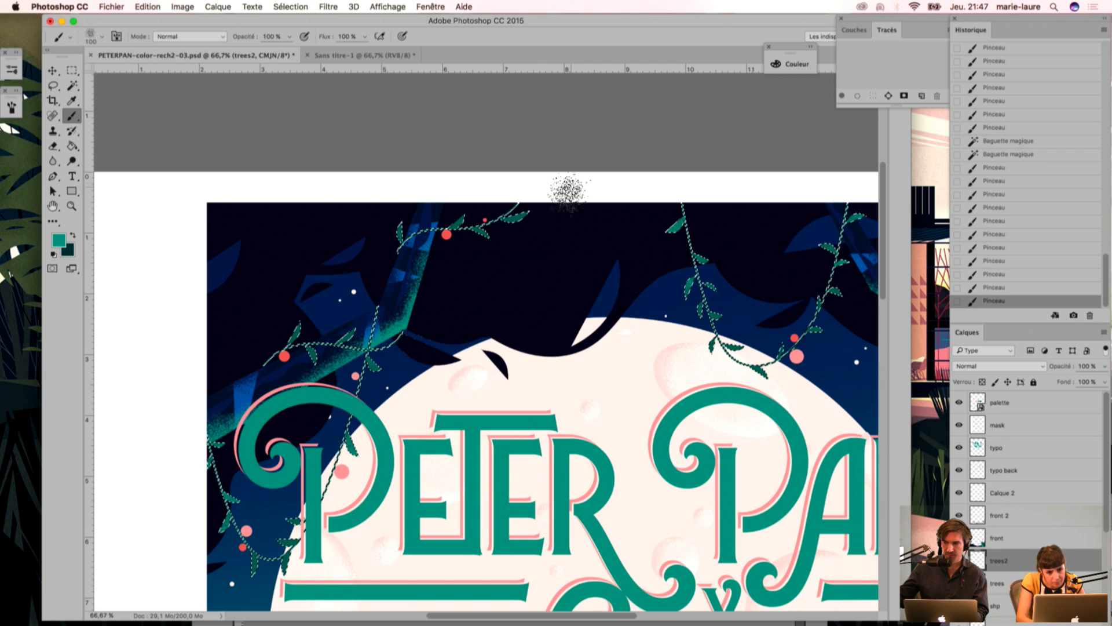
Step: Deselect the hanging vines
key(super+d)
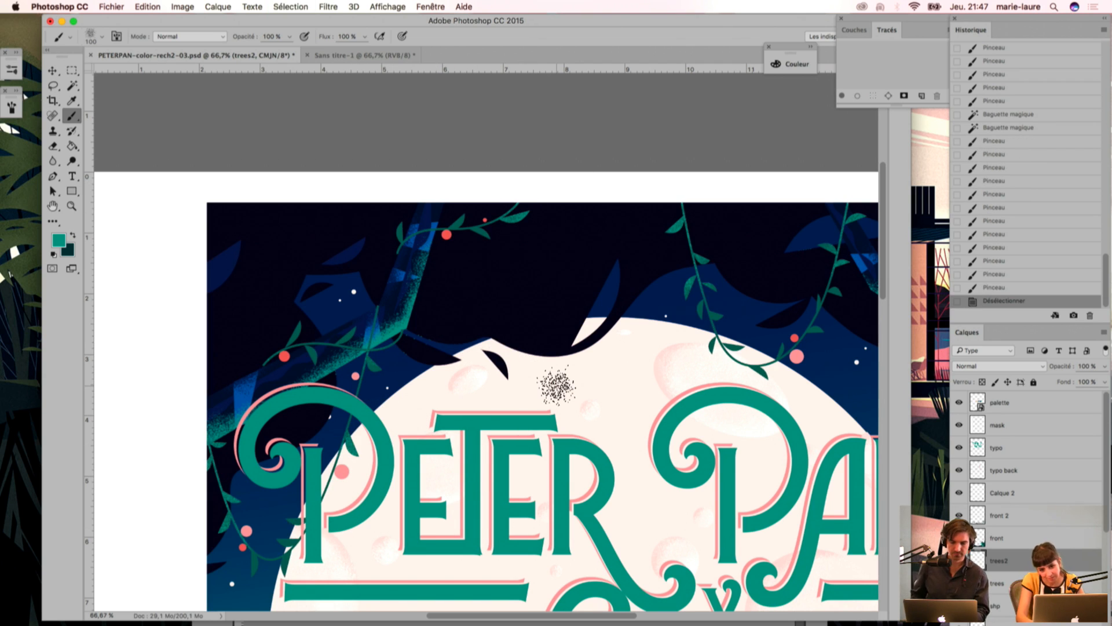
key(super+minus)
drag(624, 366, 498, 233)
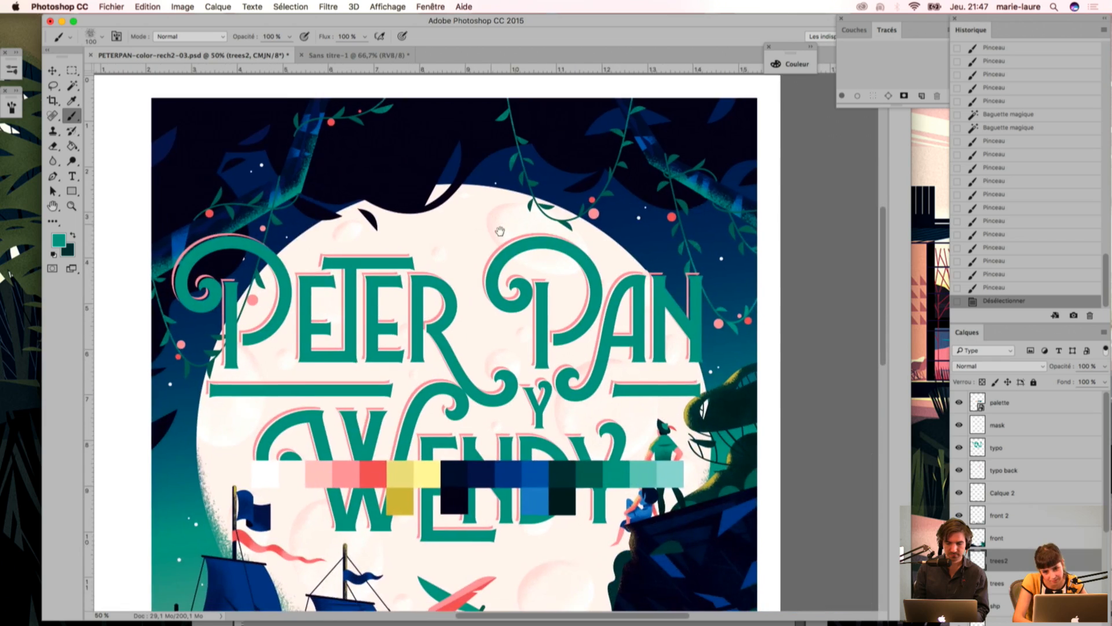
key(super+z)
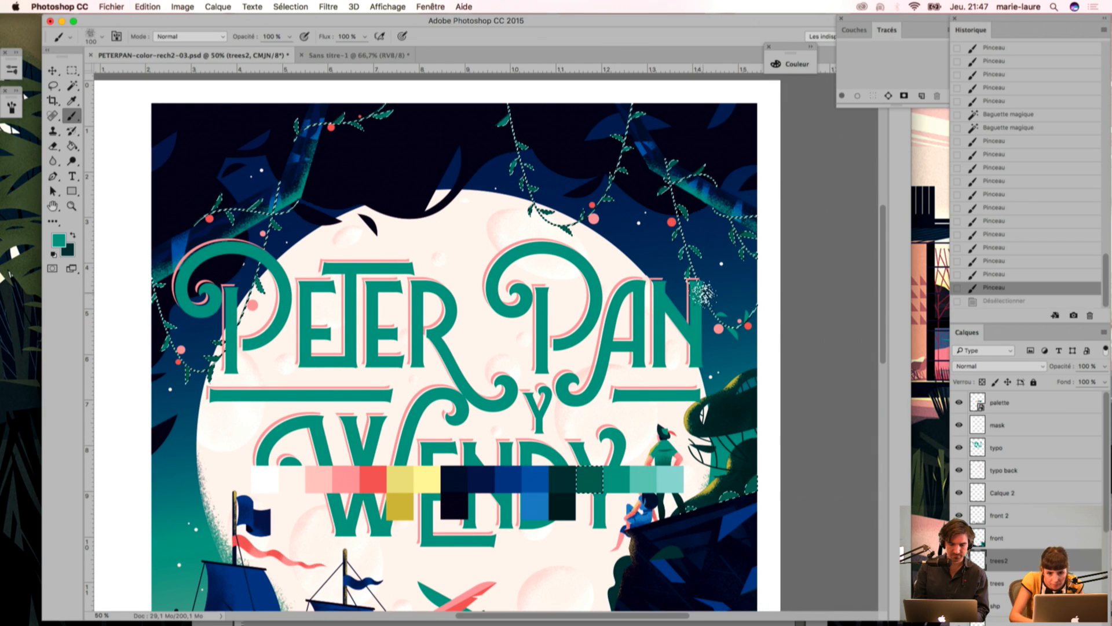
key(super+d)
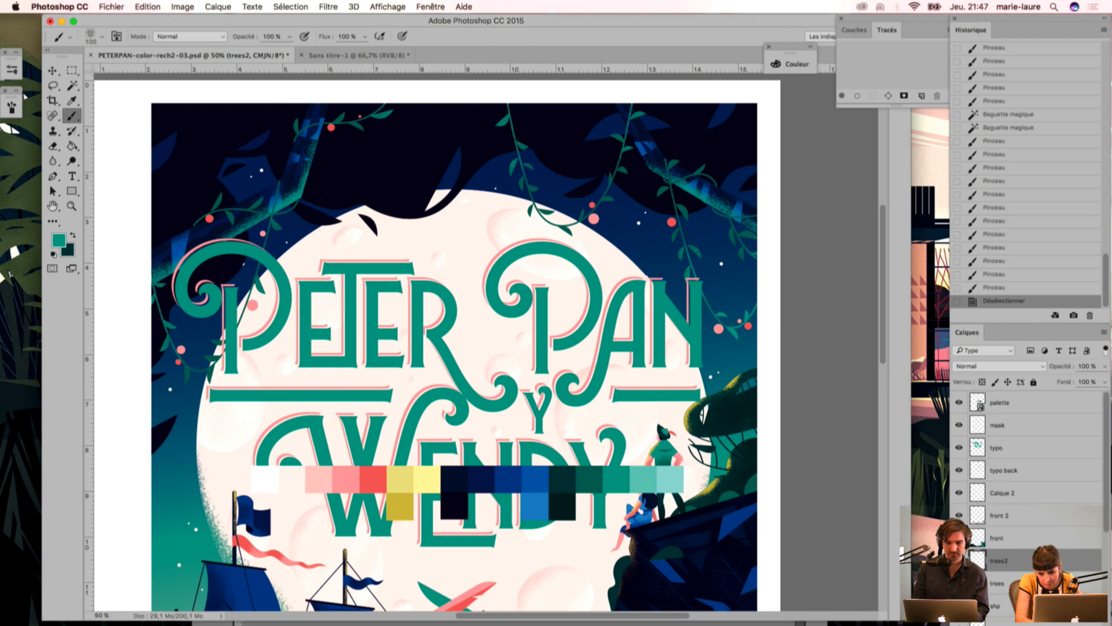
Step: Hide the grain on the trees2 layer and select the blue tones of the overhanging branches by colour with the Magic Wand
click(960, 560)
key(w)
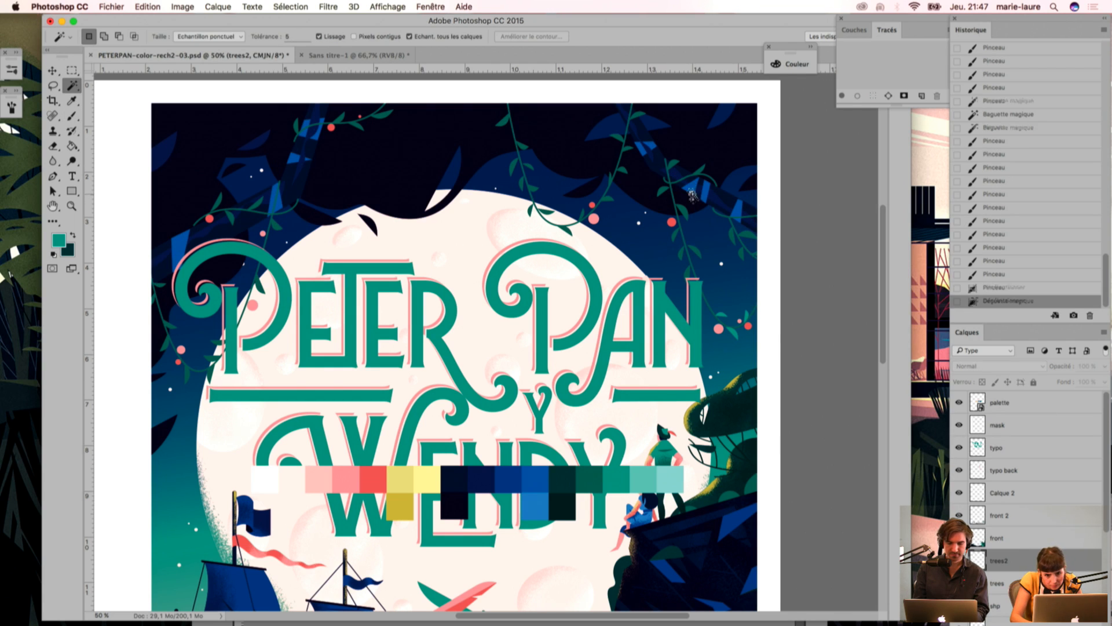
shift+click(702, 196)
shift+click(717, 201)
shift+click(720, 217)
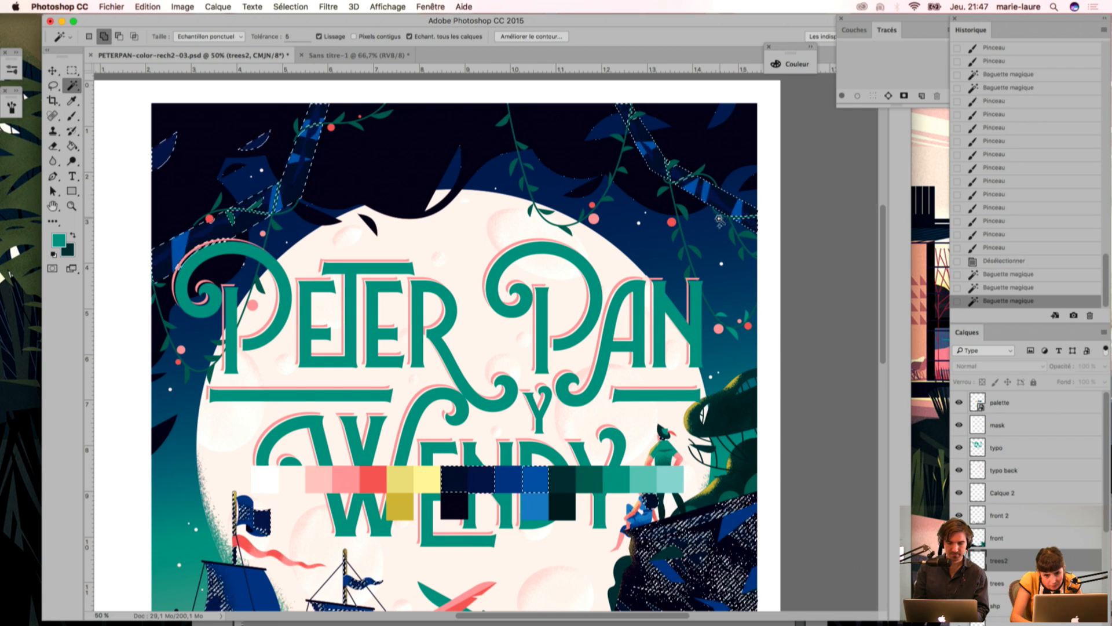
Step: Brush teal grain on the trees2 layer along the lower edge of the selected right-hand branch
key(super+plus)
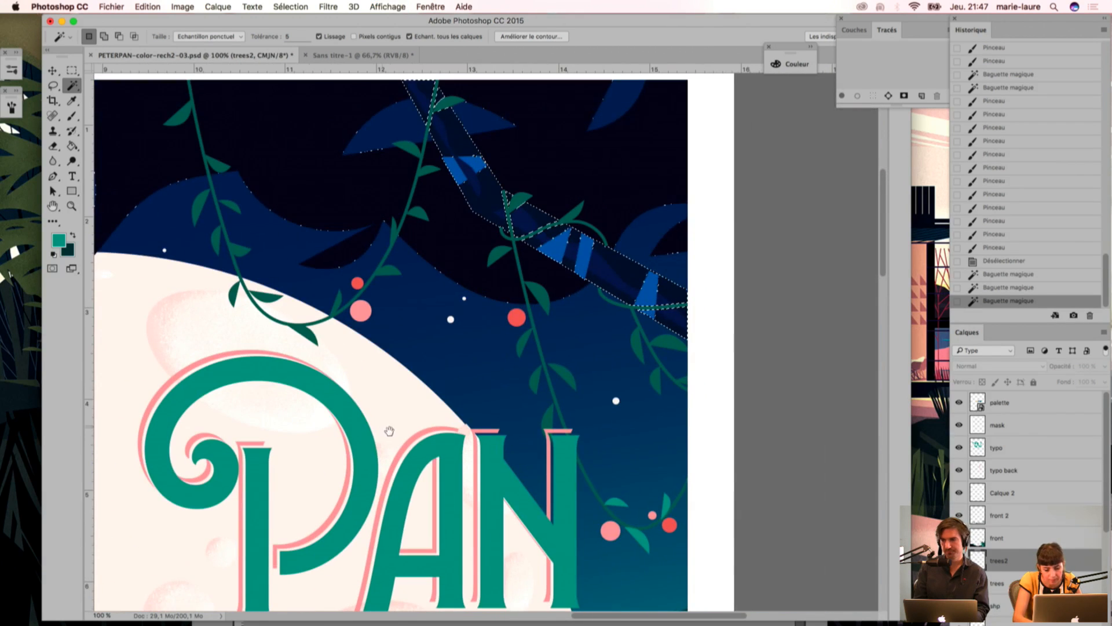
key(b)
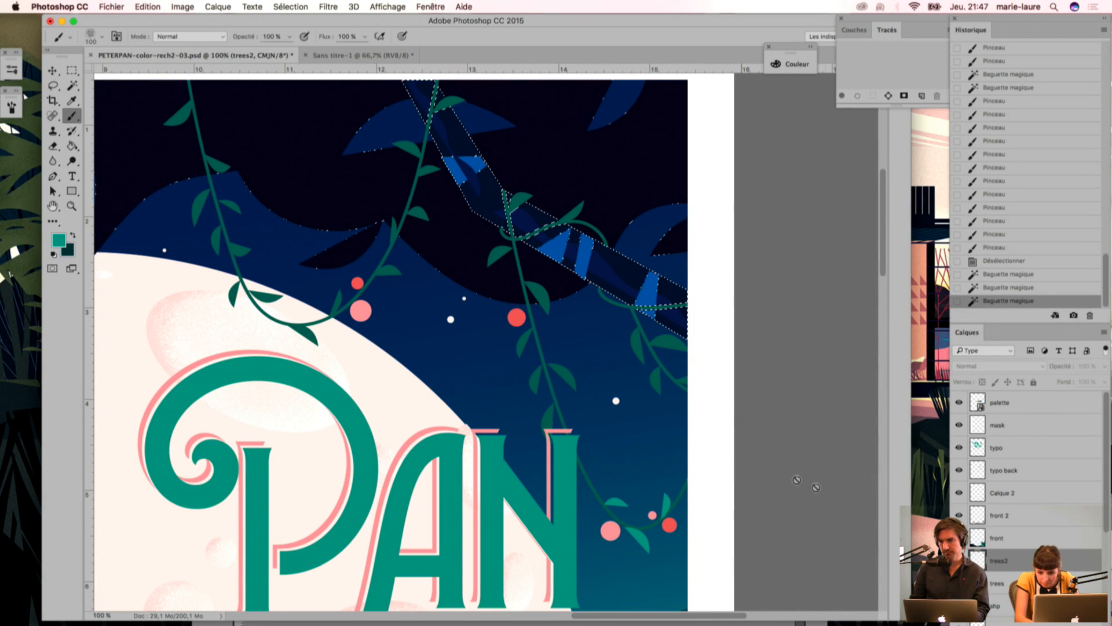
drag(481, 174, 666, 302)
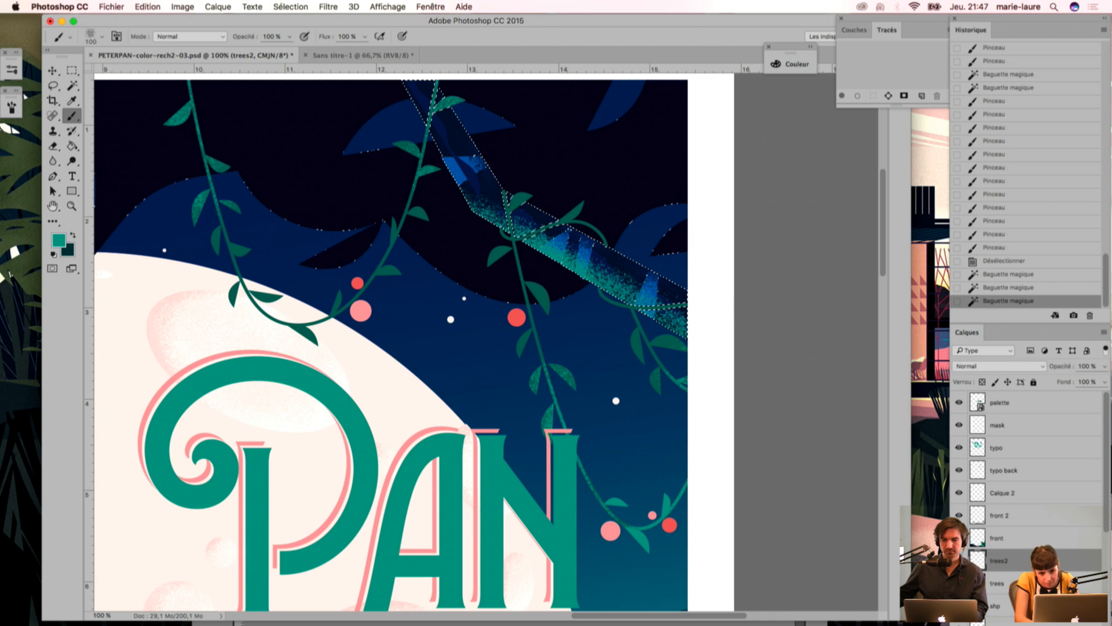
mouse_move(605, 319)
mouse_down()
mouse_move(660, 339)
mouse_move(640, 341)
mouse_up()
mouse_move(518, 267)
mouse_down()
mouse_move(466, 237)
mouse_move(501, 255)
mouse_up()
Step: Brush teal grain along the lower edge of the selected left-hand branch, down to the title's first letter
scroll(472, 293, left, 5)
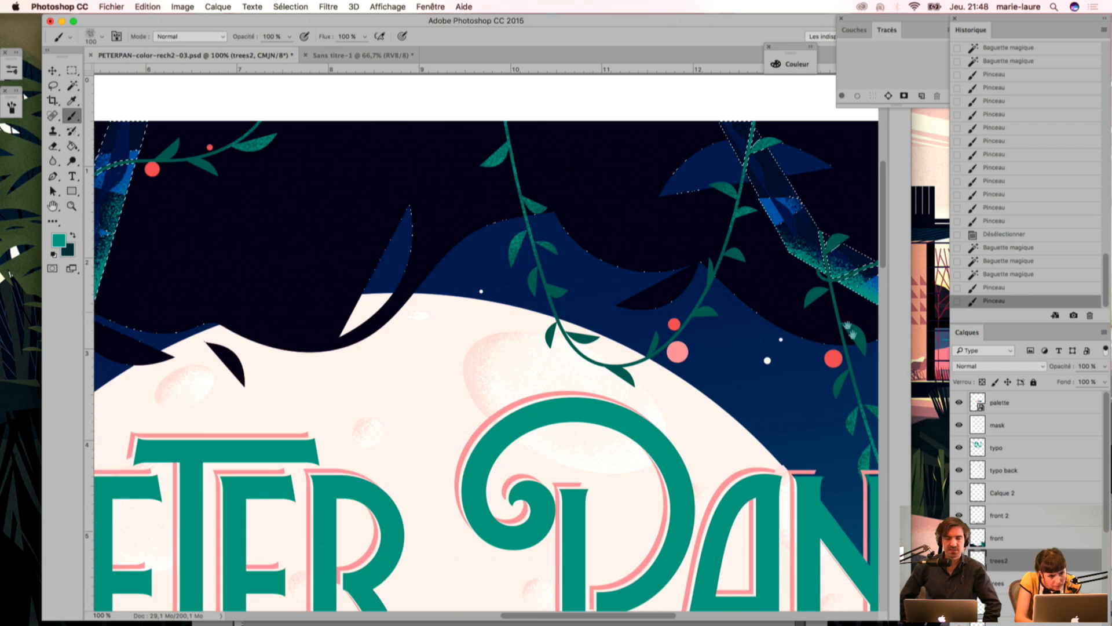
scroll(377, 298, left, 5)
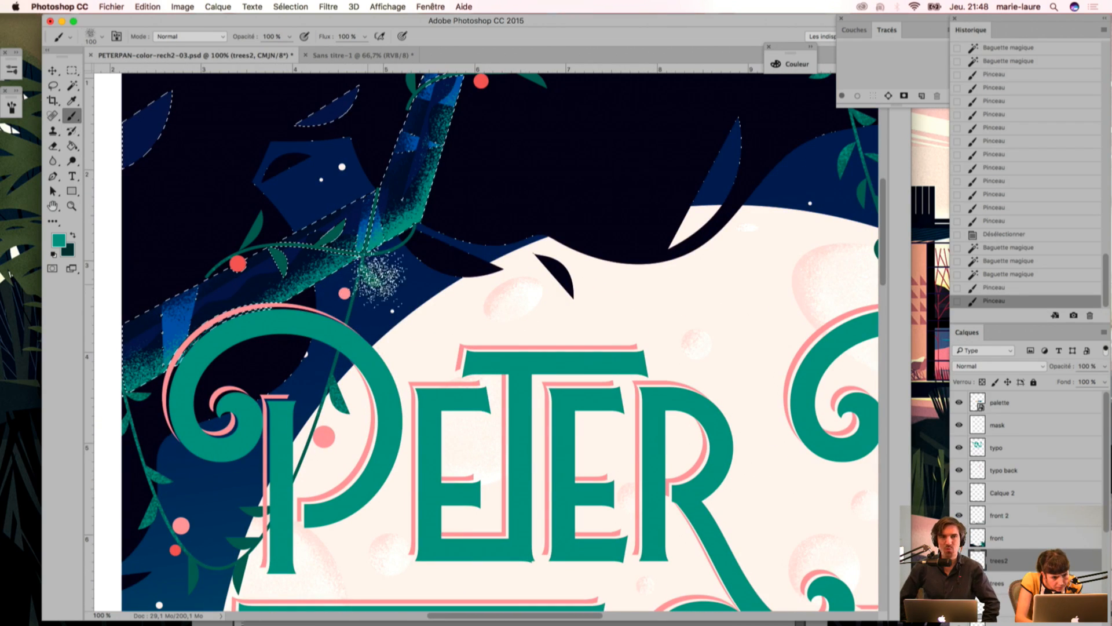
mouse_move(405, 258)
mouse_down()
mouse_move(322, 323)
mouse_move(385, 277)
mouse_move(322, 306)
mouse_move(237, 378)
mouse_move(246, 324)
mouse_up()
scroll(272, 394, left, 4)
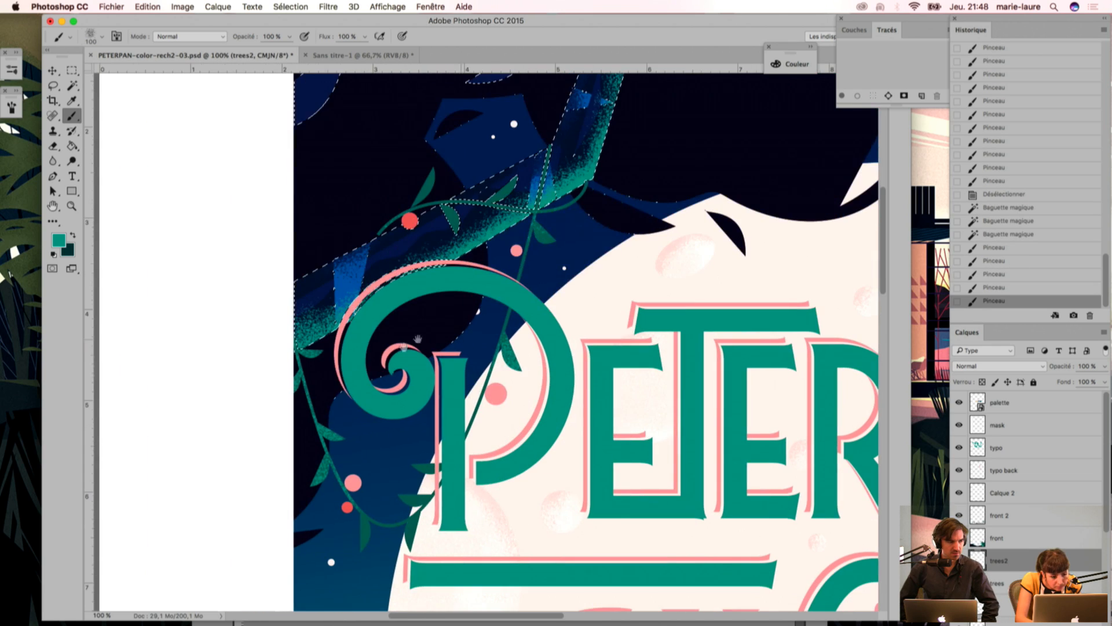
mouse_move(401, 326)
mouse_down()
mouse_move(363, 333)
mouse_move(430, 313)
mouse_move(394, 302)
mouse_up()
drag(383, 295, 370, 325)
drag(386, 373, 392, 420)
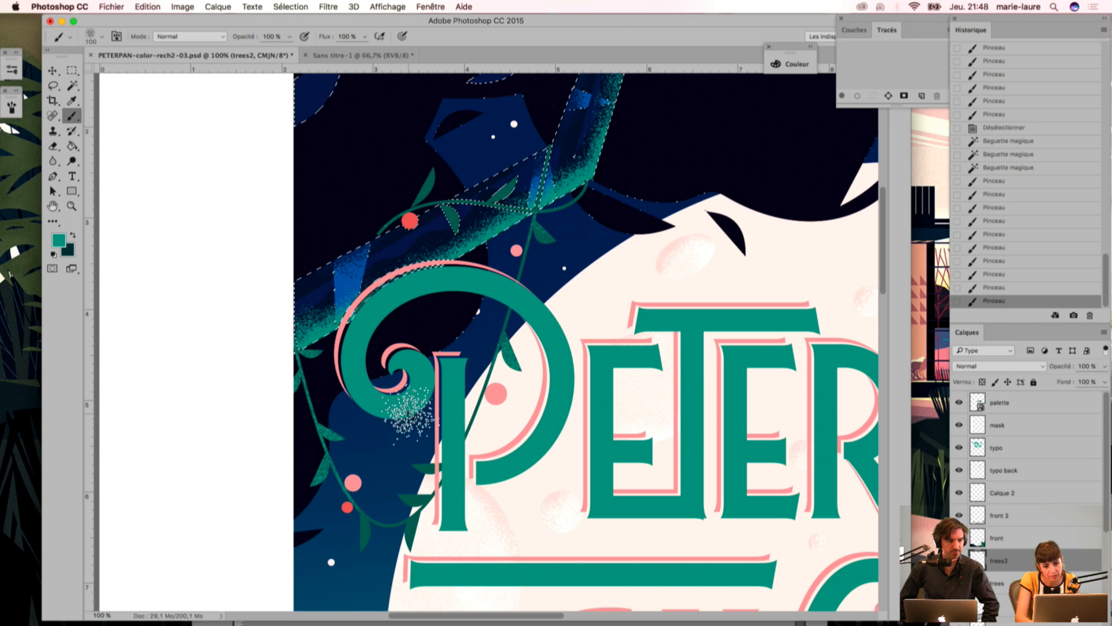
key(super+minus)
key(super+minus)
key(super+minus)
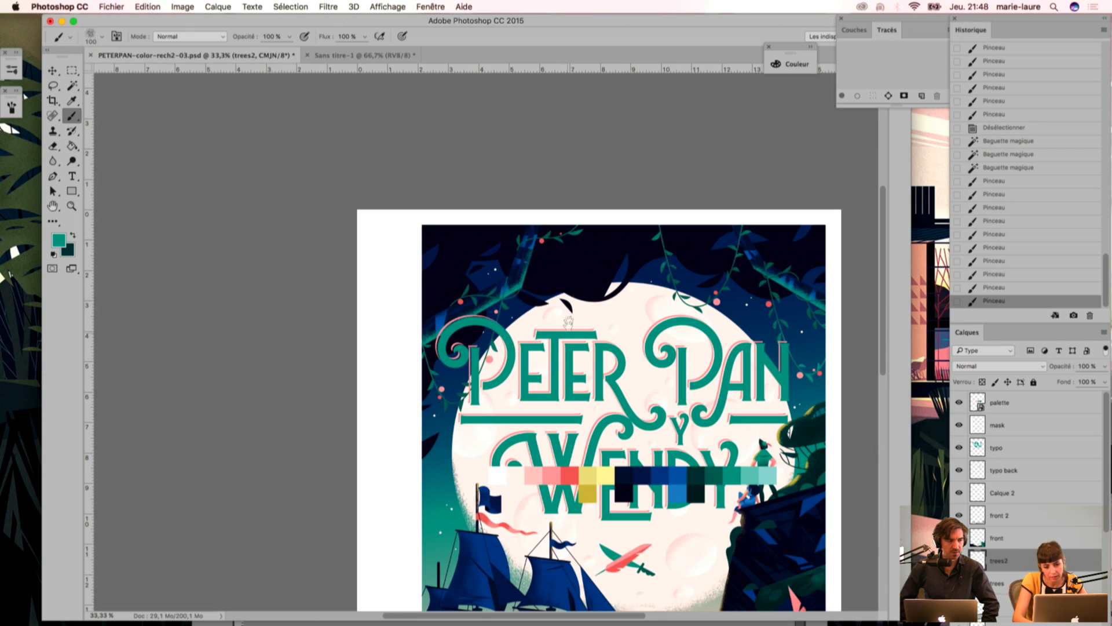
drag(645, 310, 563, 211)
key(super+d)
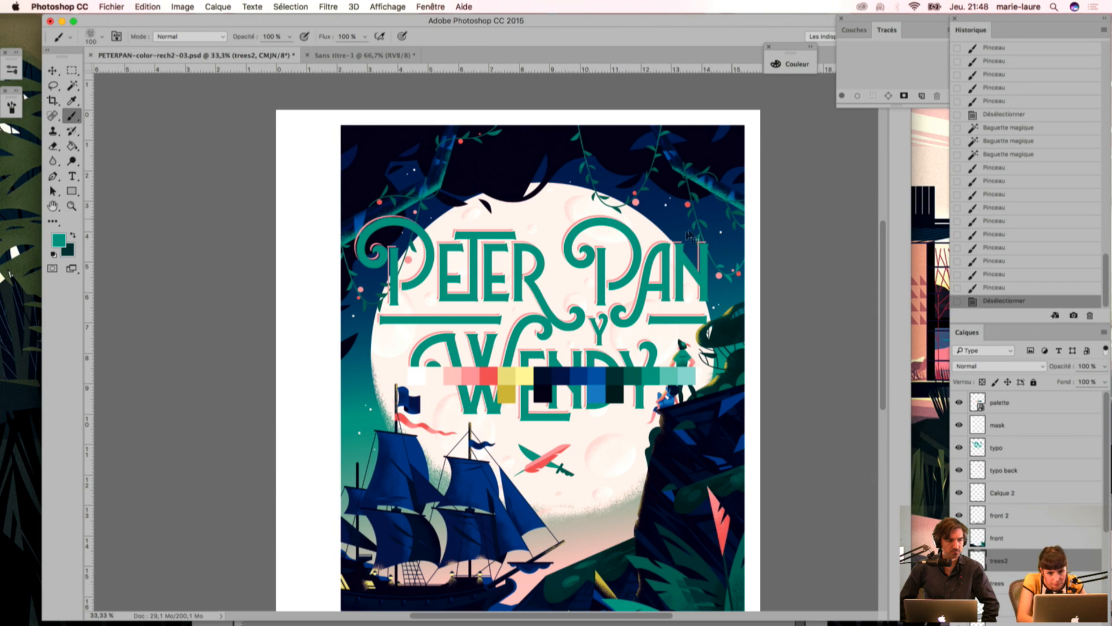
key(super+z)
Step: Sample a dark blue from the artwork, brush its grain over the right-hand and left-hand branches, and clear the selection
key(i)
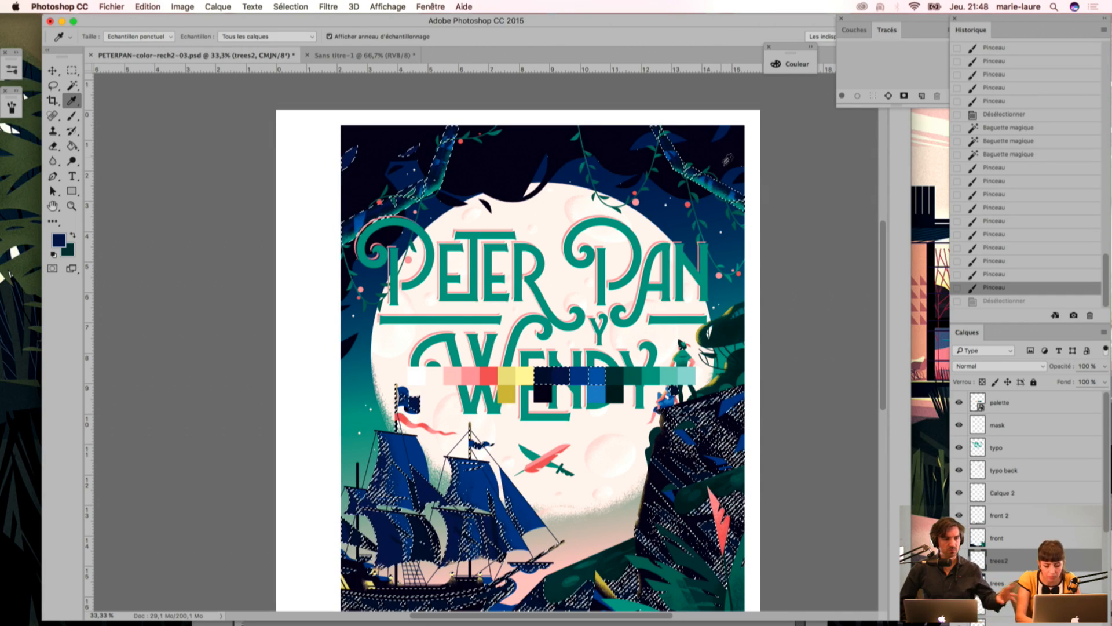
key(b)
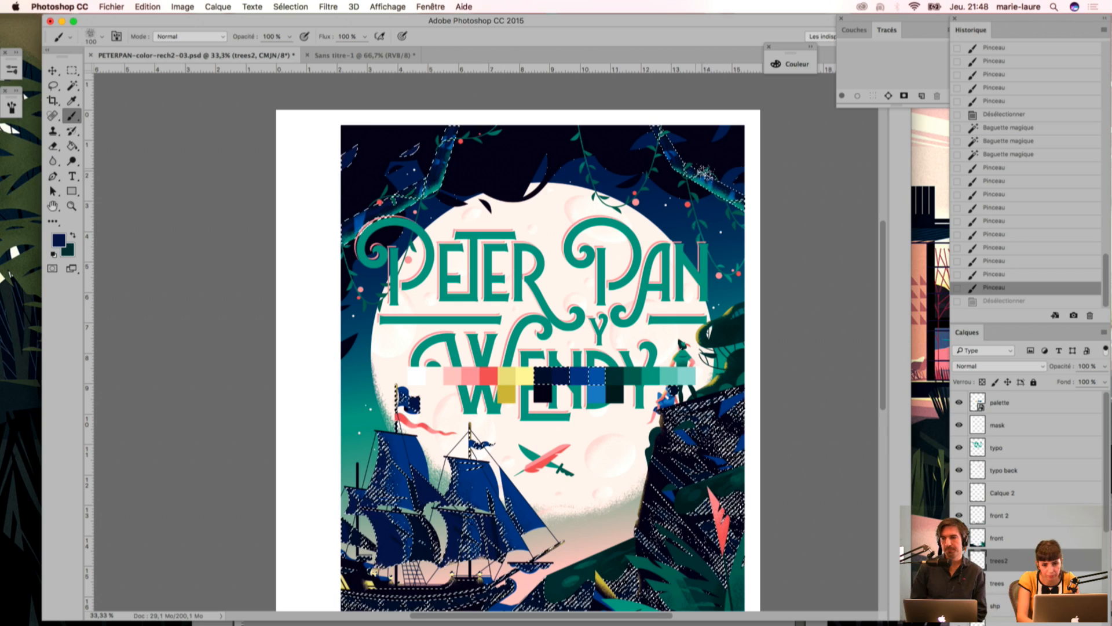
click(696, 168)
click(429, 166)
key(i)
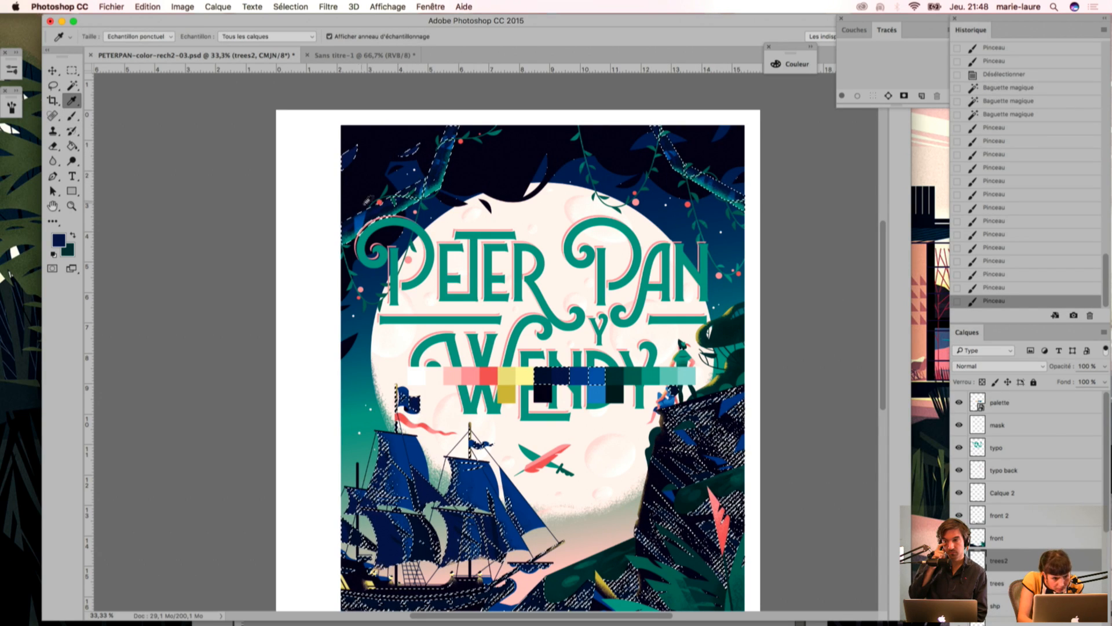
key(b)
mouse_move(405, 177)
mouse_down()
mouse_move(305, 225)
mouse_move(377, 196)
mouse_move(328, 243)
mouse_up()
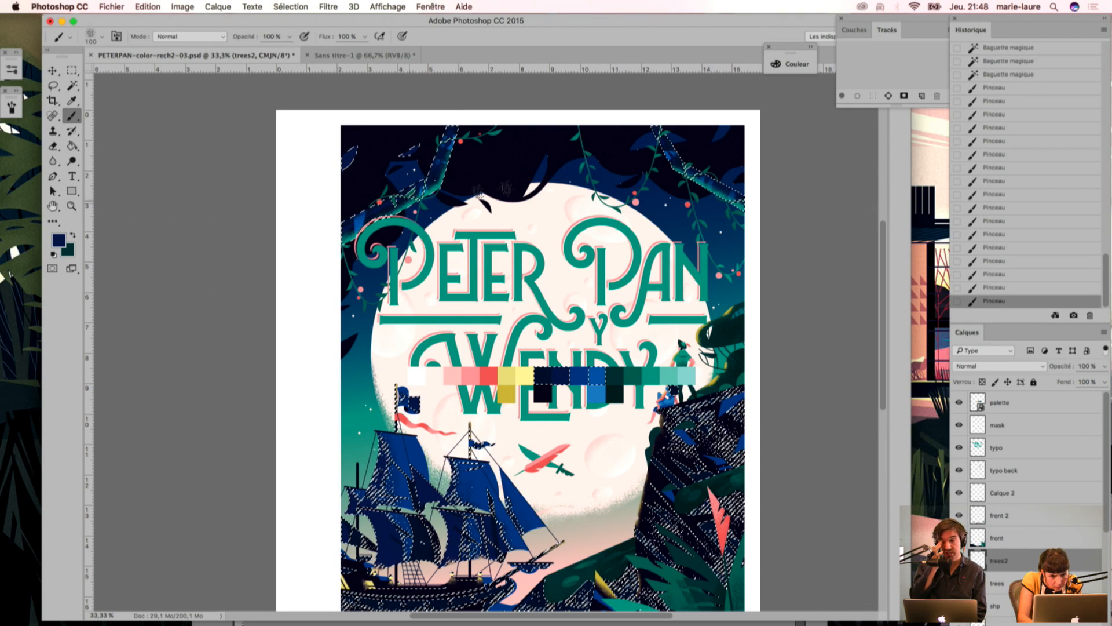
key(super+d)
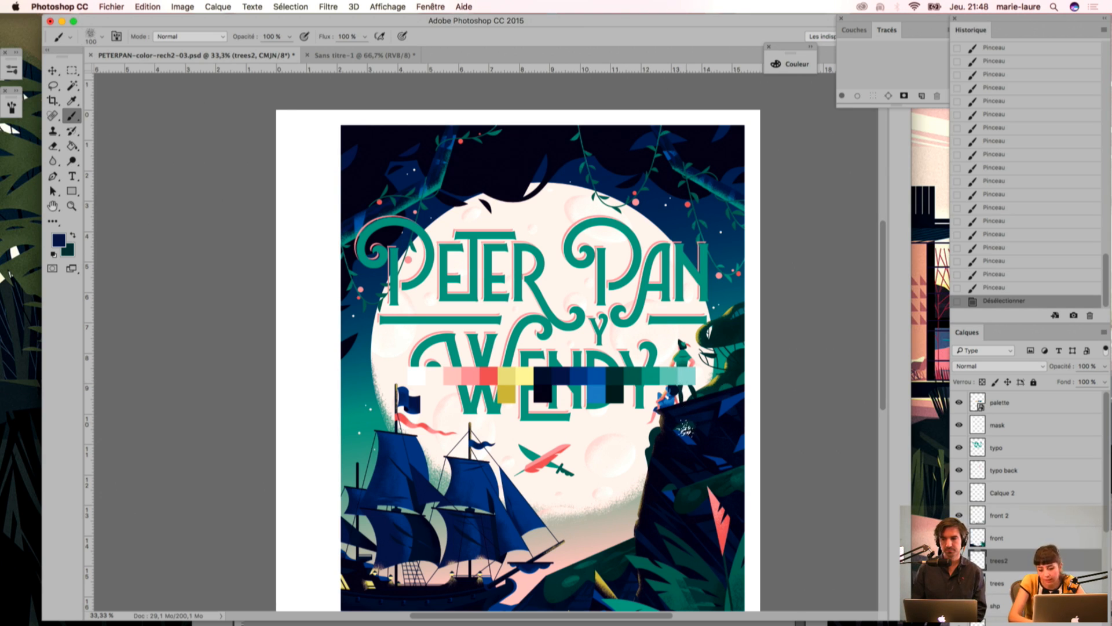
key(super+plus)
key(super+plus)
drag(847, 357, 688, 332)
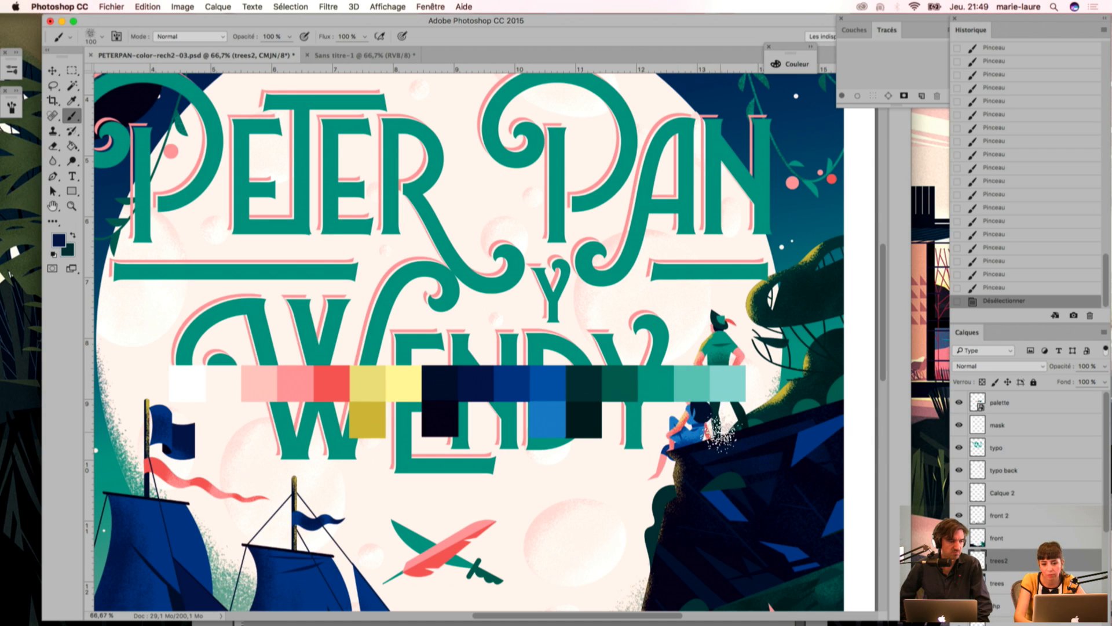
key(super+minus)
key(super+minus)
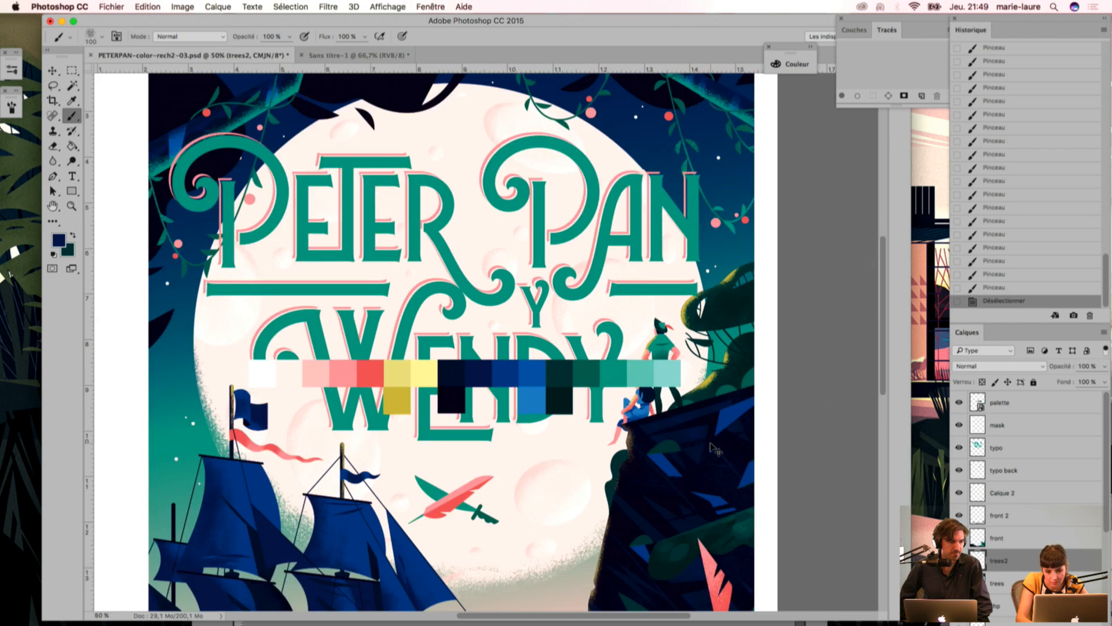
drag(623, 301, 655, 320)
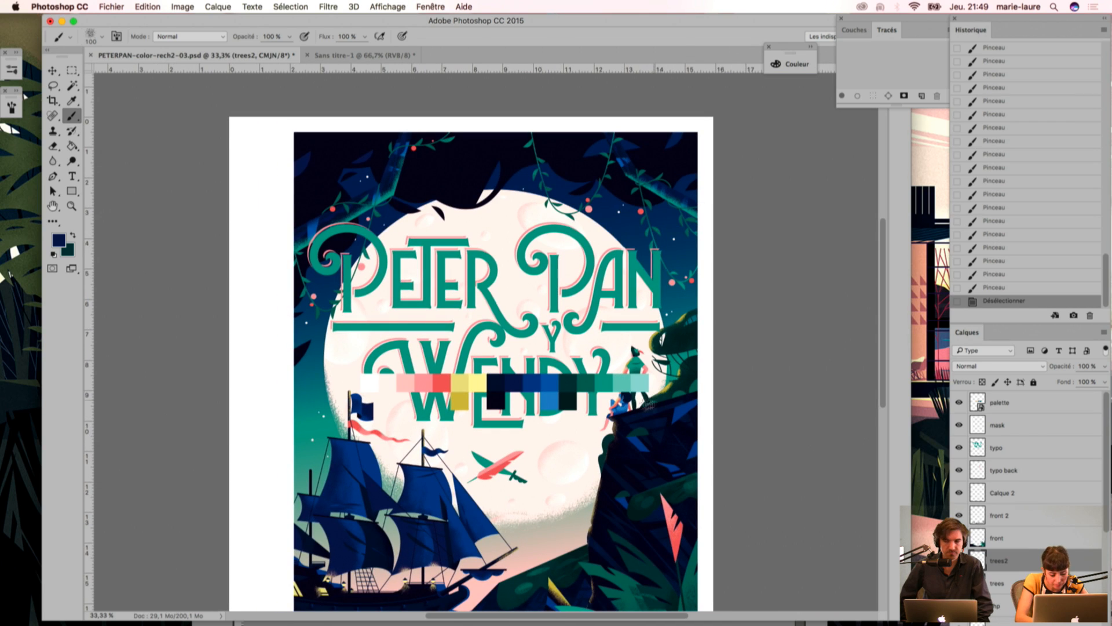
Step: Select the pink berries by colour and subtract the title lettering beyond its first letter with the Lasso
key(w)
click(673, 284)
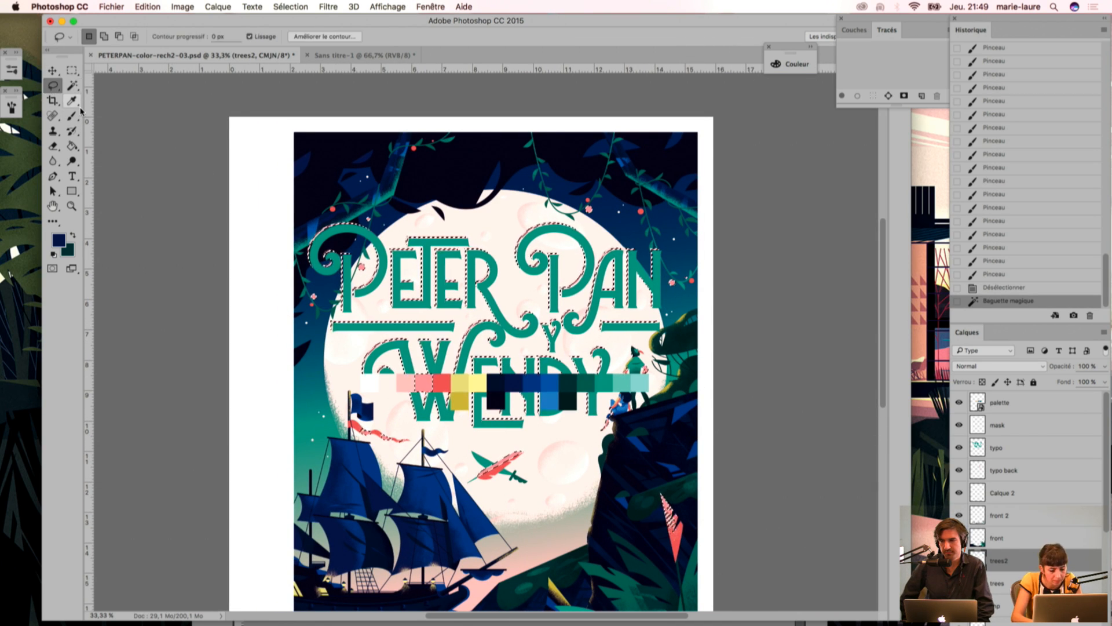
key(l)
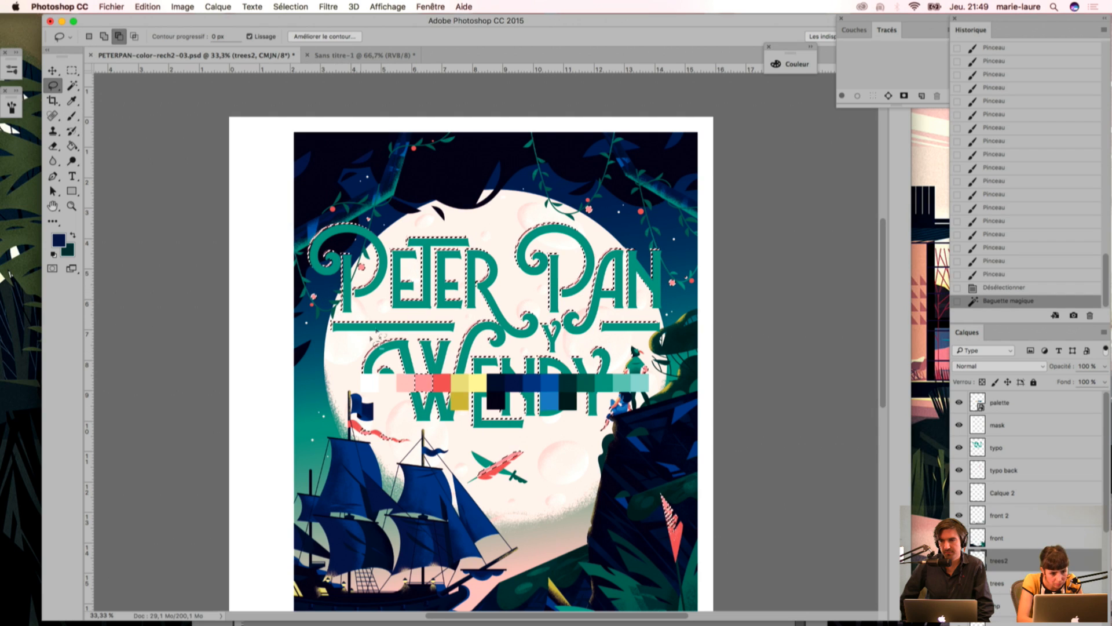
mouse_move(383, 324)
mouse_down()
mouse_move(391, 218)
mouse_move(530, 208)
mouse_move(657, 246)
mouse_up()
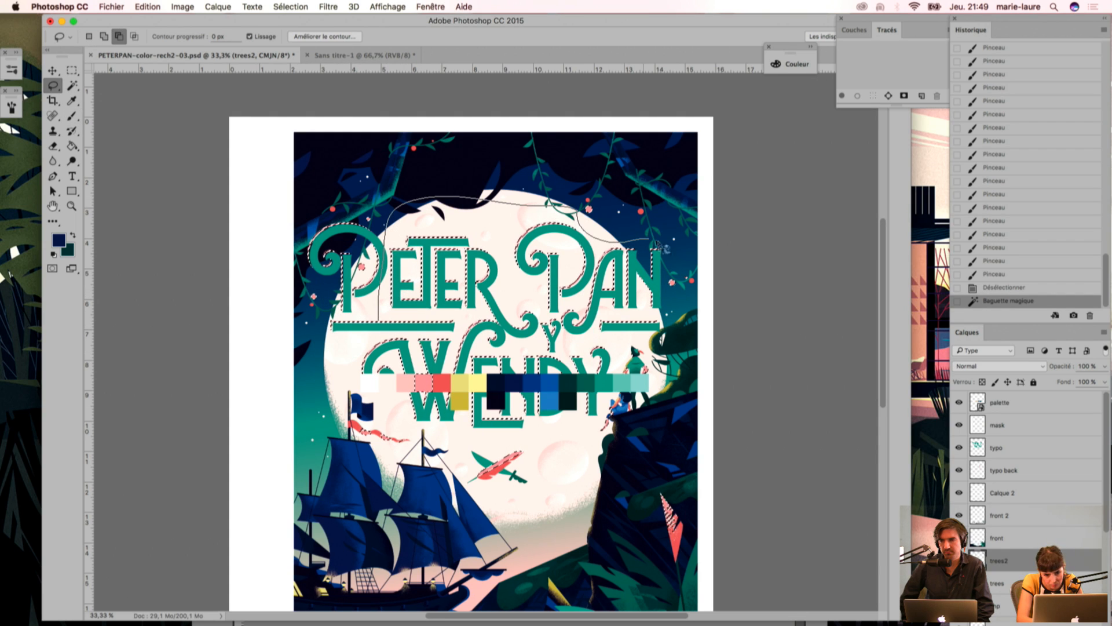
drag(666, 299, 658, 348)
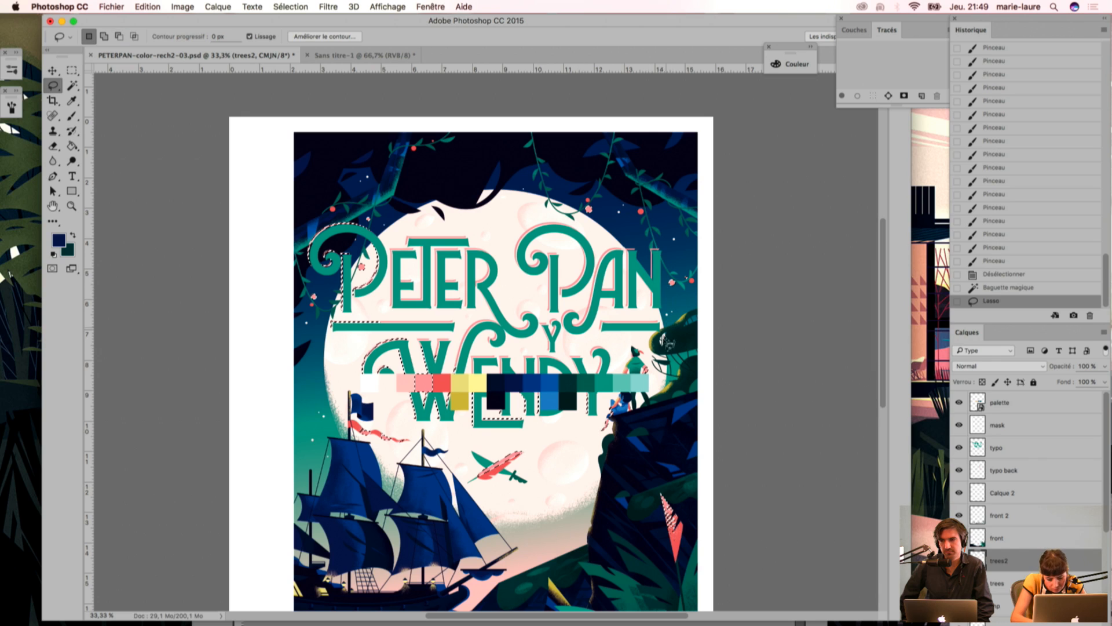
Step: Sample the coral red from a berry and brush its grain over the selected pink berries on the right-hand vines
key(i)
click(639, 210)
key(b)
click(671, 284)
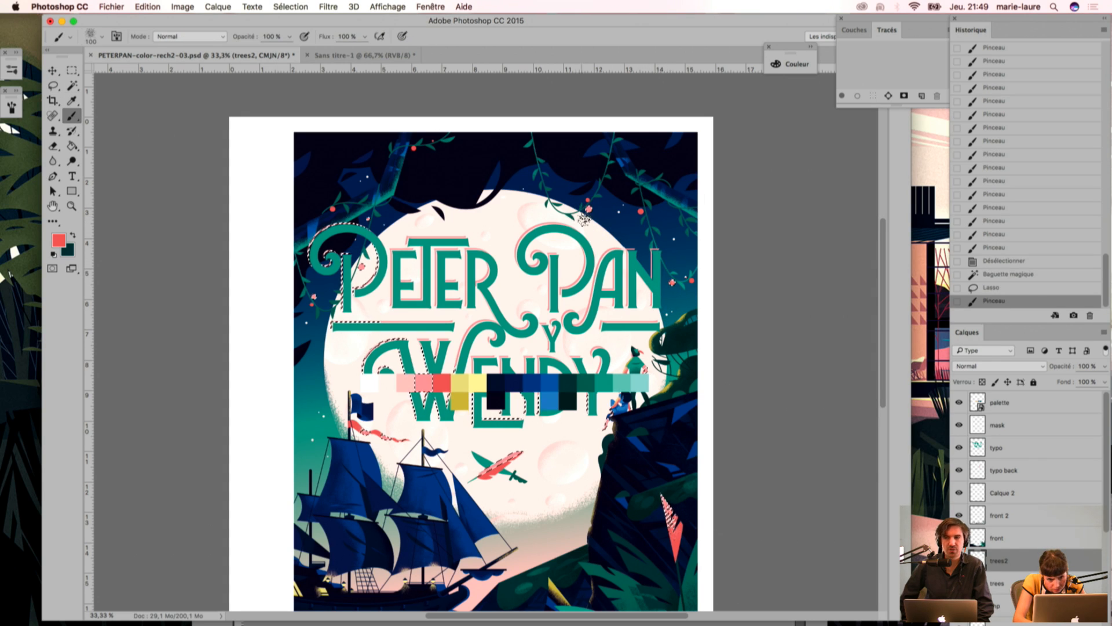
click(582, 216)
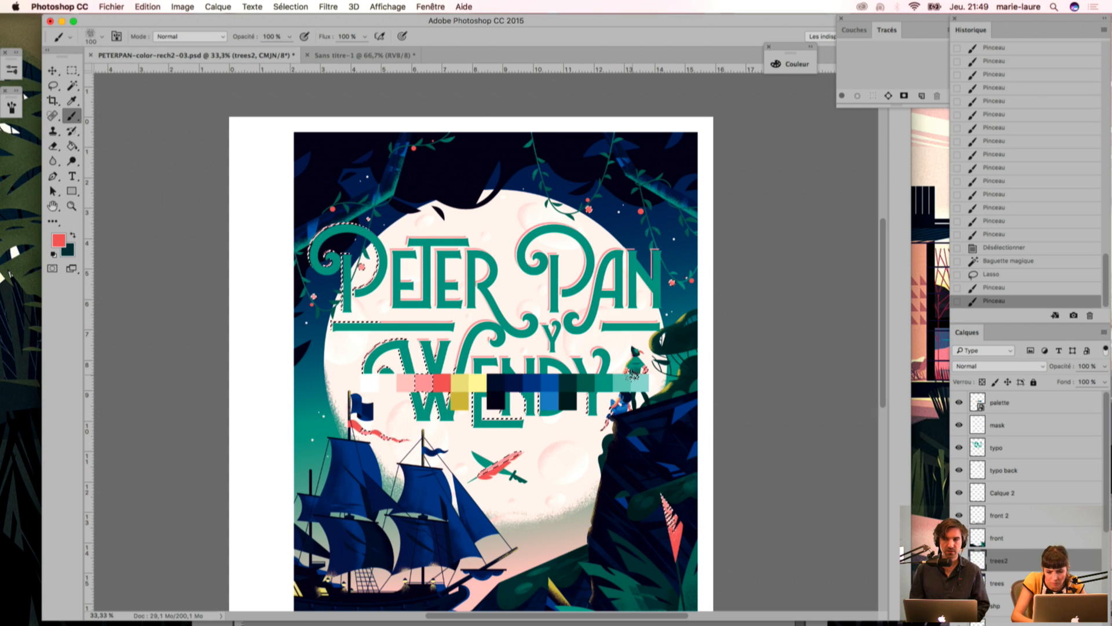
Step: Subtract the title's first letter from the berry selection with the Lasso
key(super+plus)
key(super+plus)
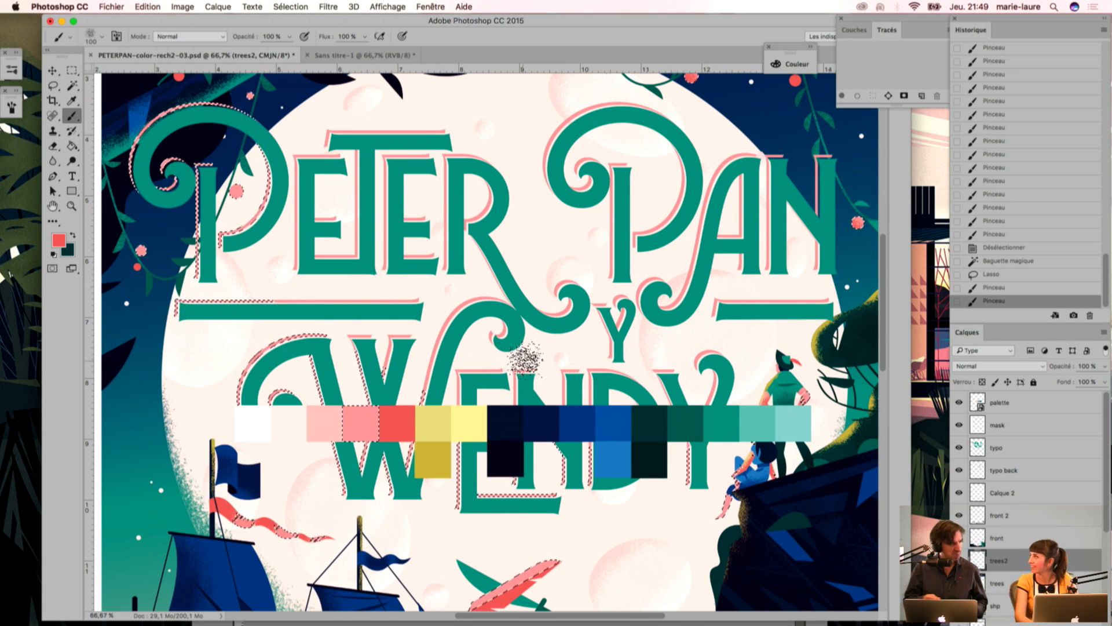
key(l)
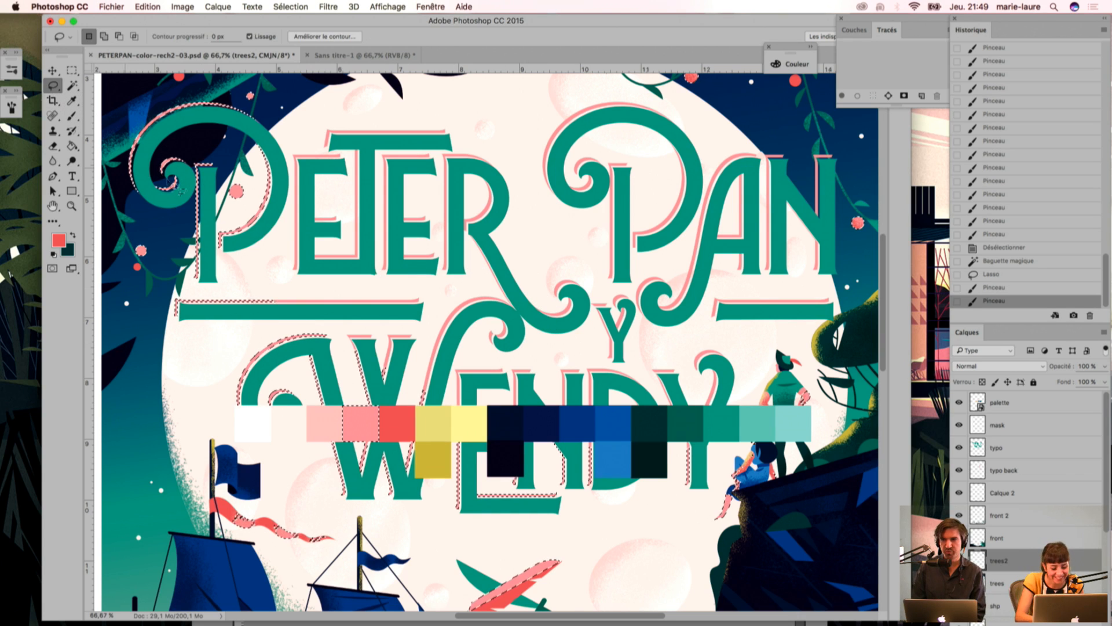
mouse_move(172, 229)
mouse_down()
mouse_move(191, 174)
mouse_move(263, 126)
mouse_move(131, 145)
mouse_move(174, 200)
mouse_move(222, 171)
mouse_up()
mouse_move(252, 209)
mouse_down()
mouse_move(284, 139)
mouse_move(272, 254)
mouse_up()
Step: Brush coral-red grain over the selected pink berries on the left-hand vines and save the file
key(b)
mouse_move(232, 223)
mouse_down()
mouse_move(223, 200)
mouse_move(218, 209)
mouse_move(227, 197)
mouse_move(223, 215)
mouse_up()
drag(586, 204, 540, 294)
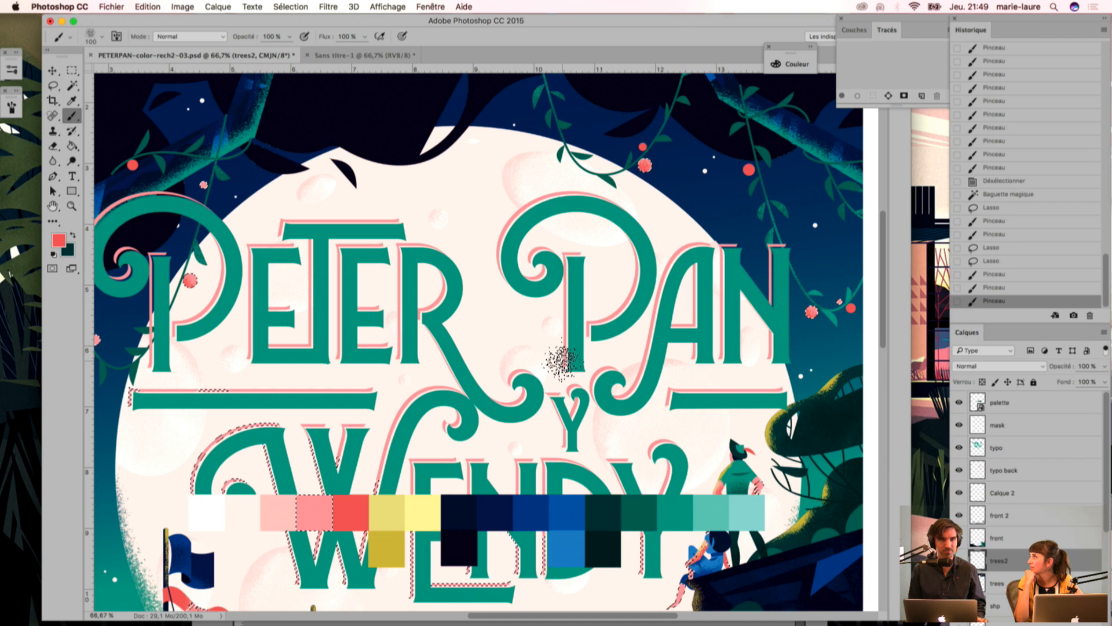
key(super+s)
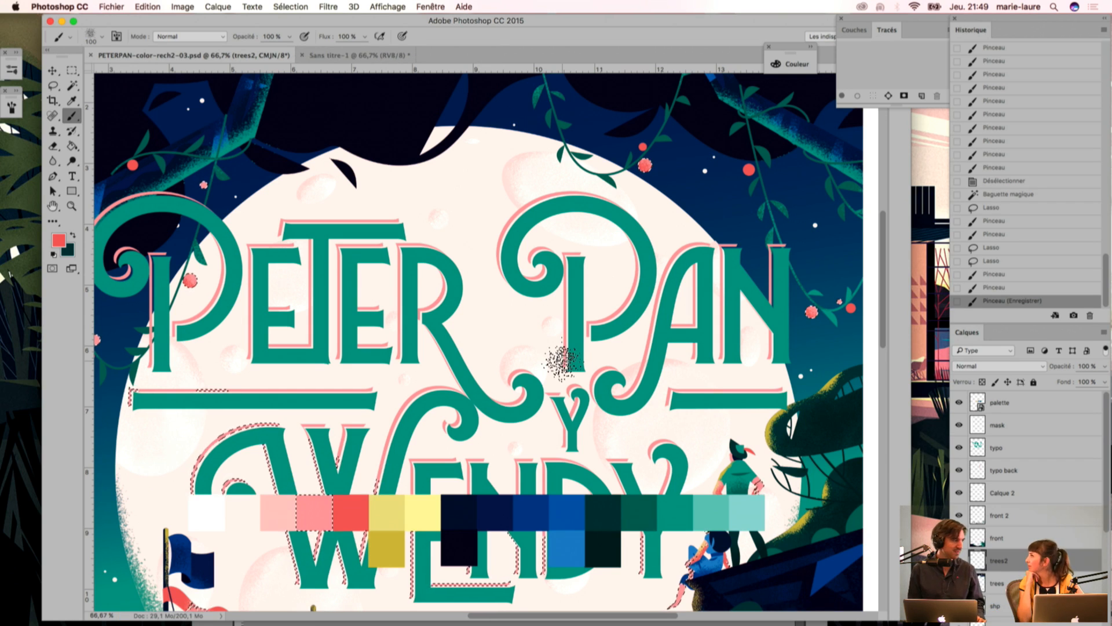
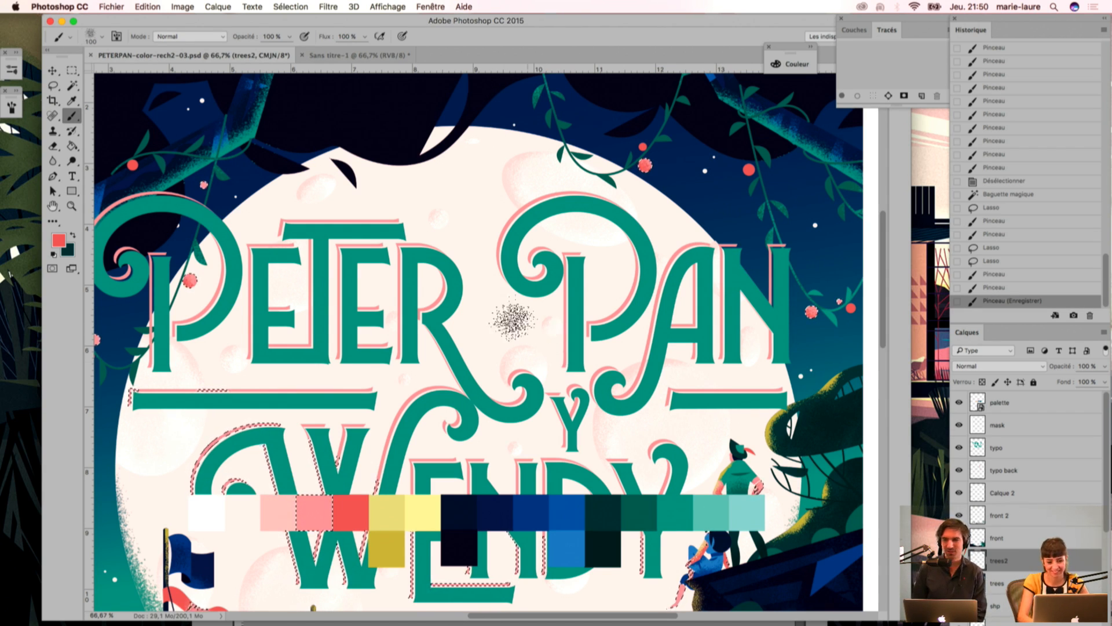
Step: Clear the berry selection and select the near-black foliage by colour with the Magic Wand
drag(436, 214, 437, 283)
key(super+minus)
click(53, 85)
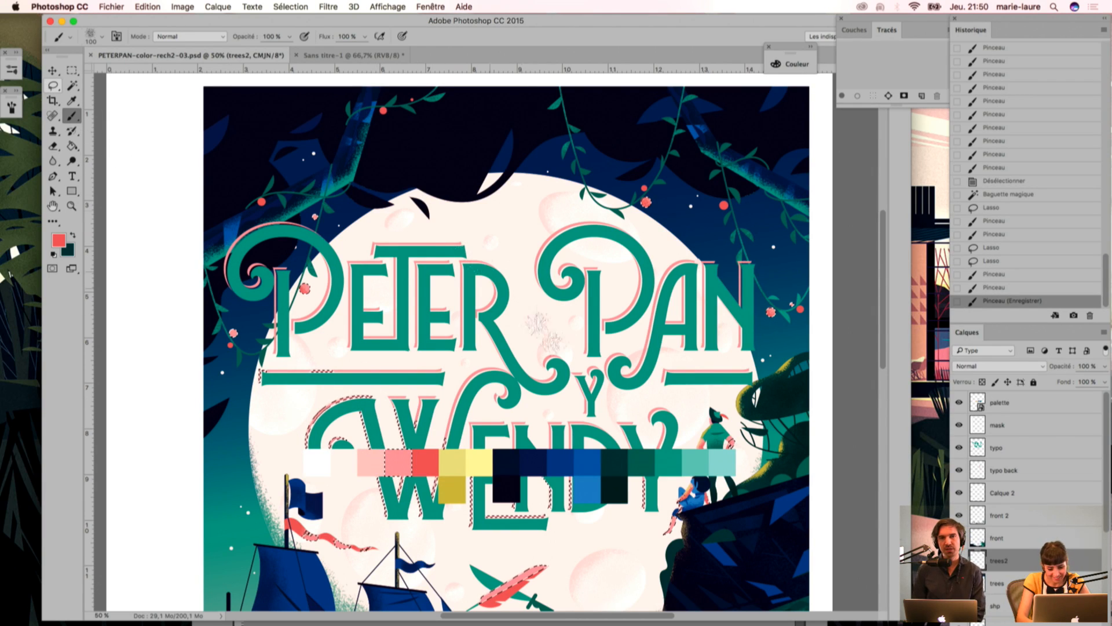
key(ctrl+d)
drag(427, 265, 441, 364)
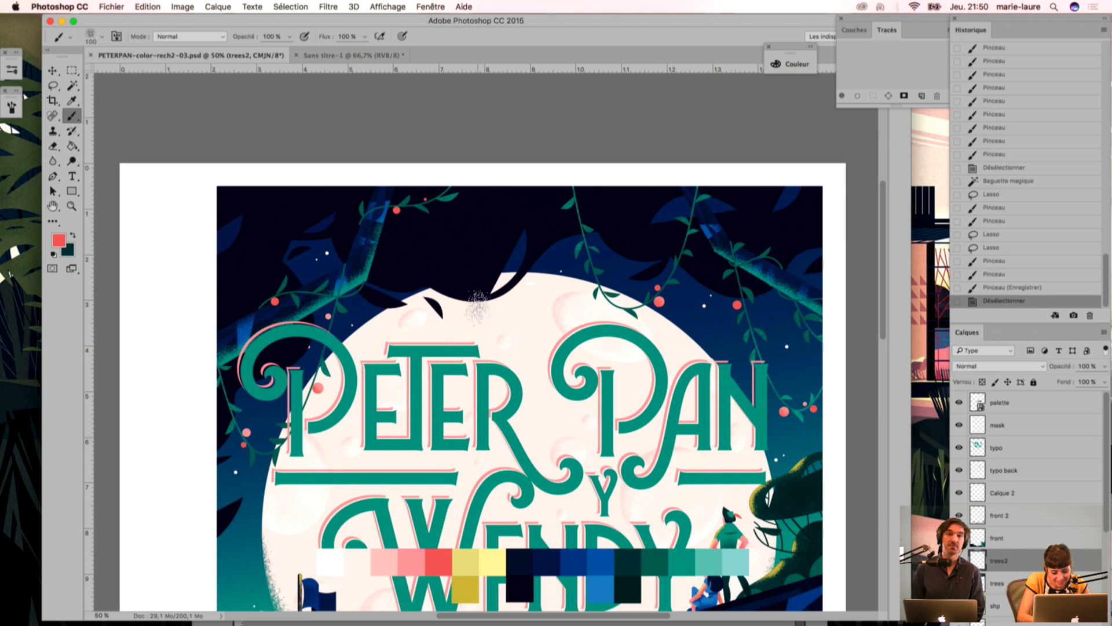
key(w)
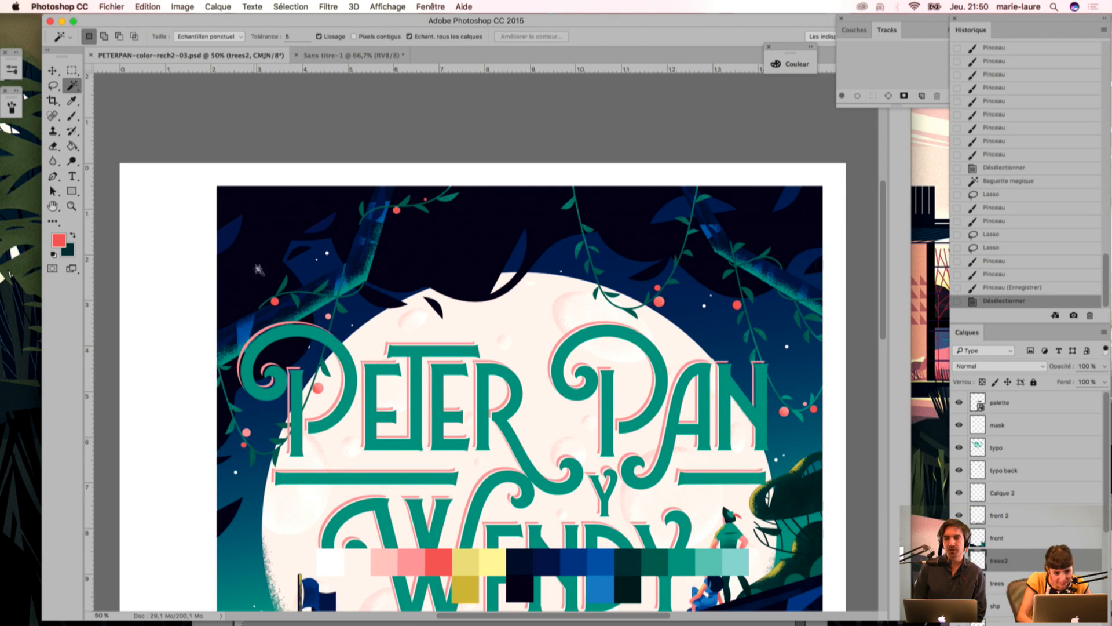
click(270, 225)
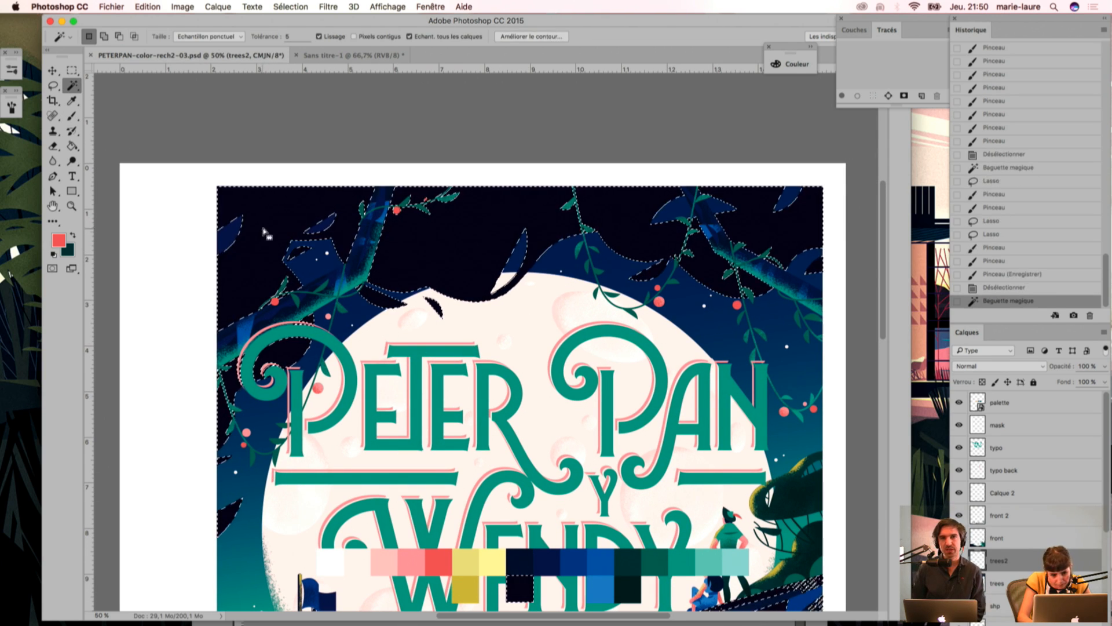
Step: Sample the dark navy from the foliage and set up the 80 px grain brush preset with its dual brush option turned off
key(i)
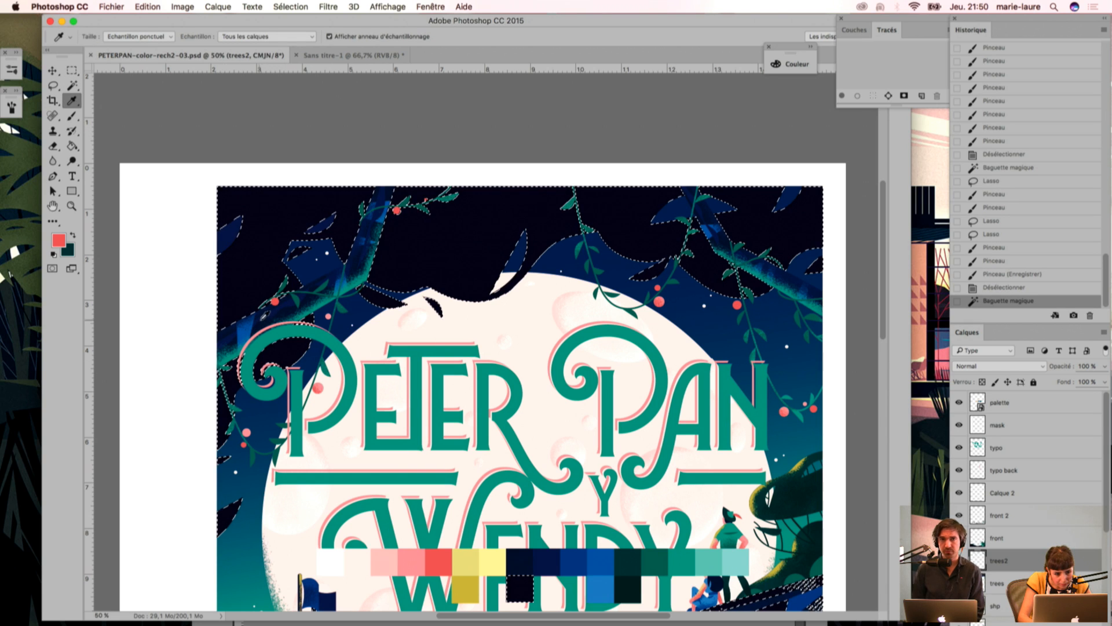
click(285, 305)
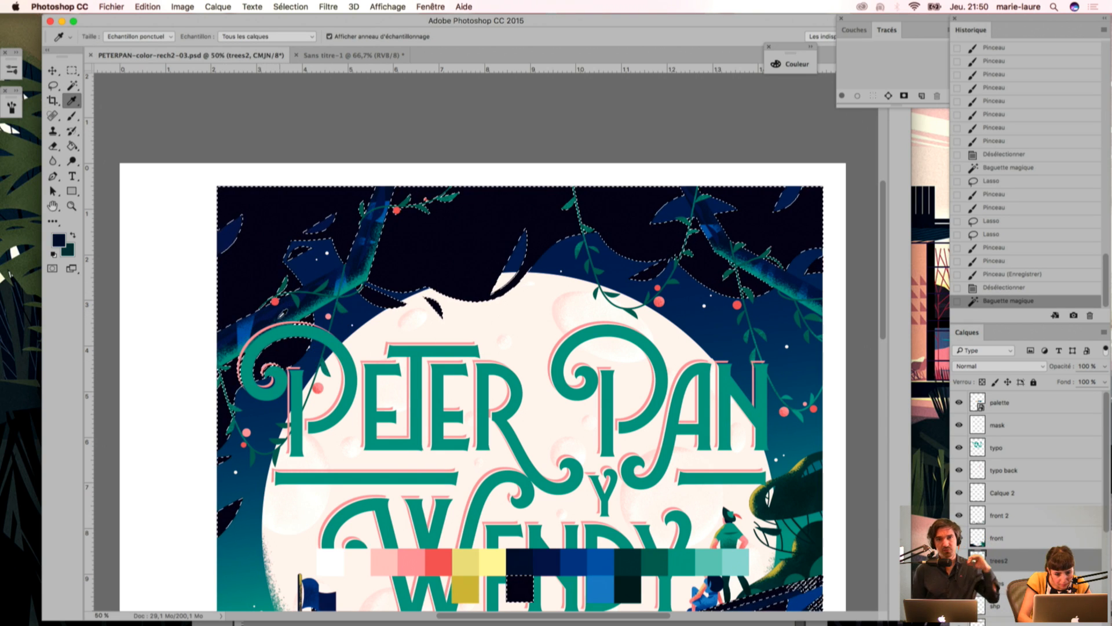
key(b)
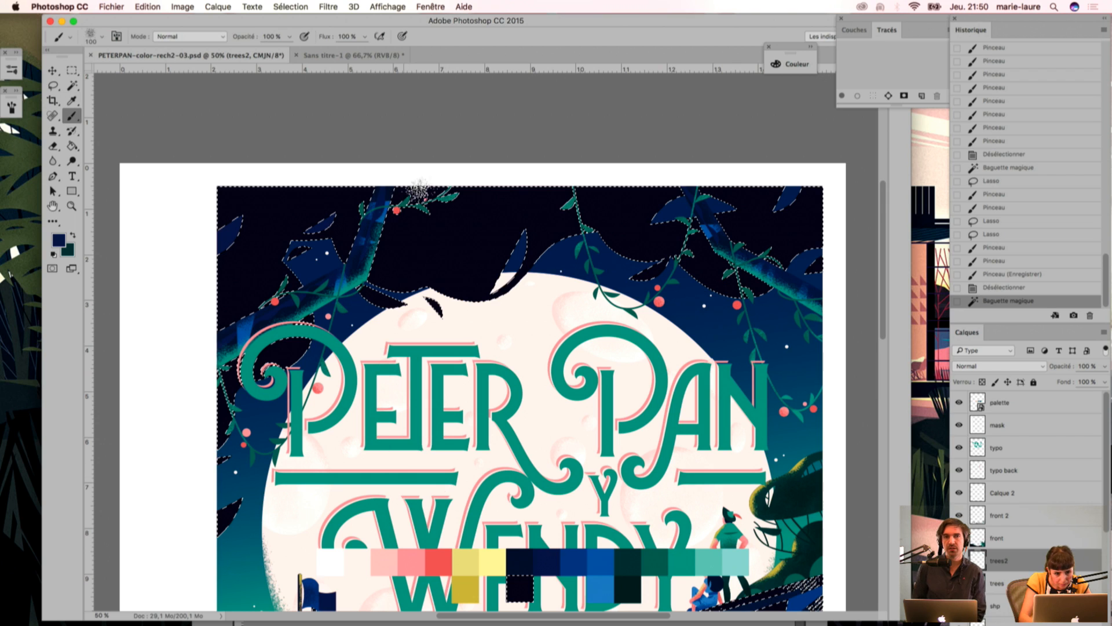
click(11, 72)
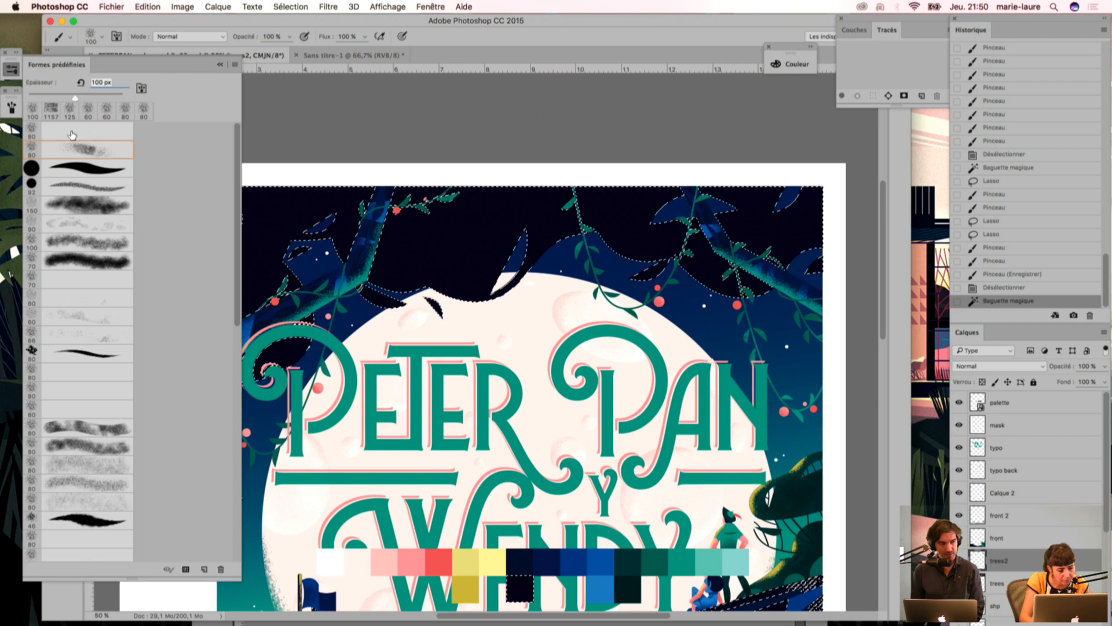
click(74, 150)
click(11, 108)
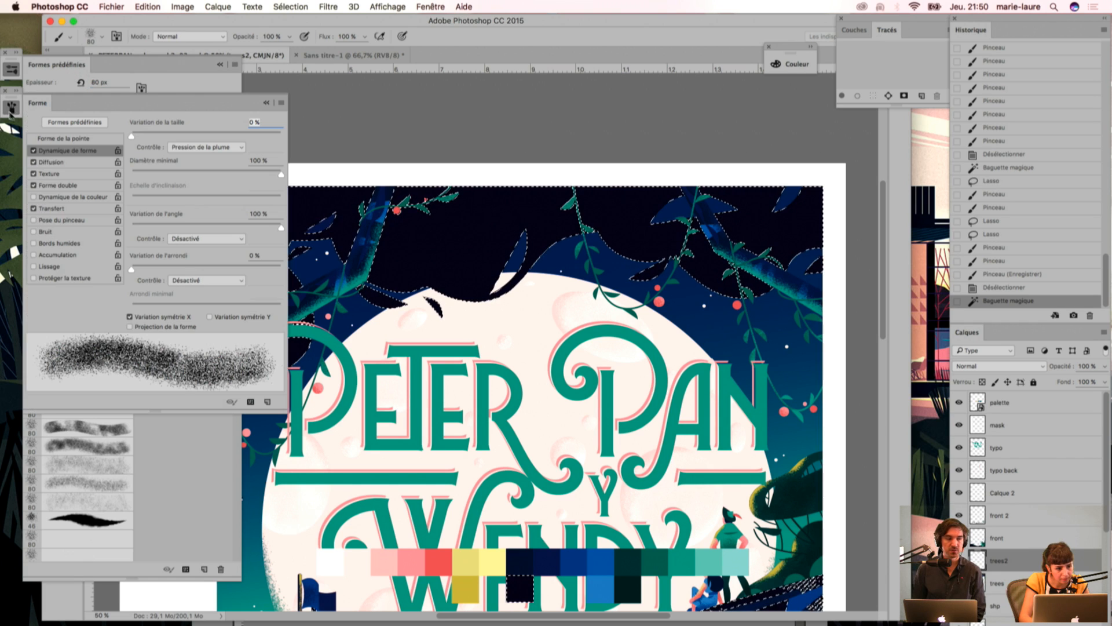
click(34, 185)
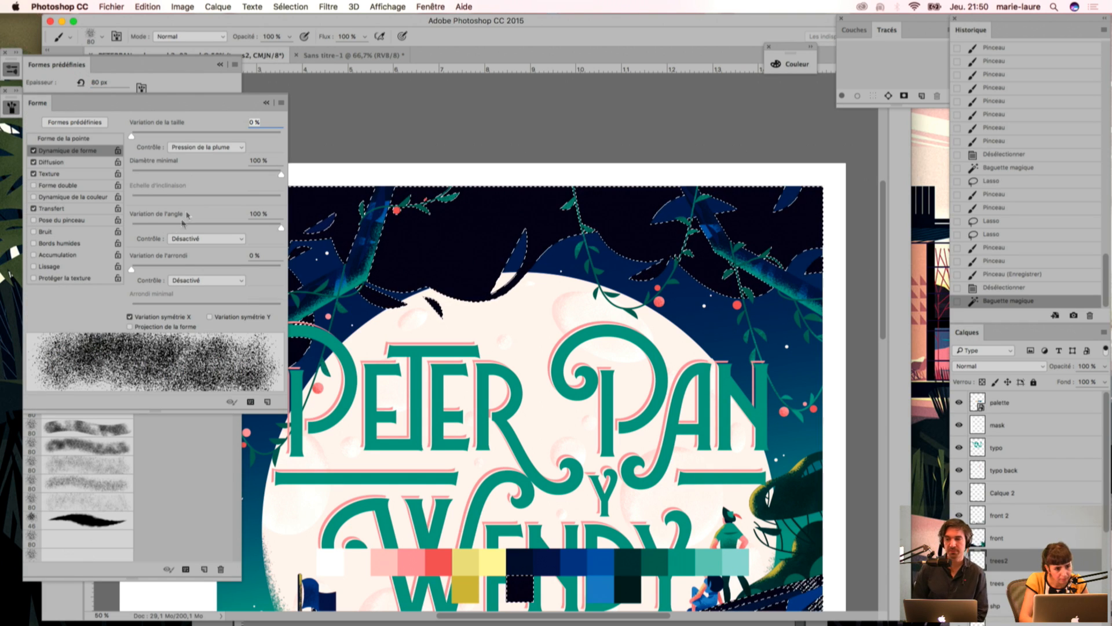
click(265, 103)
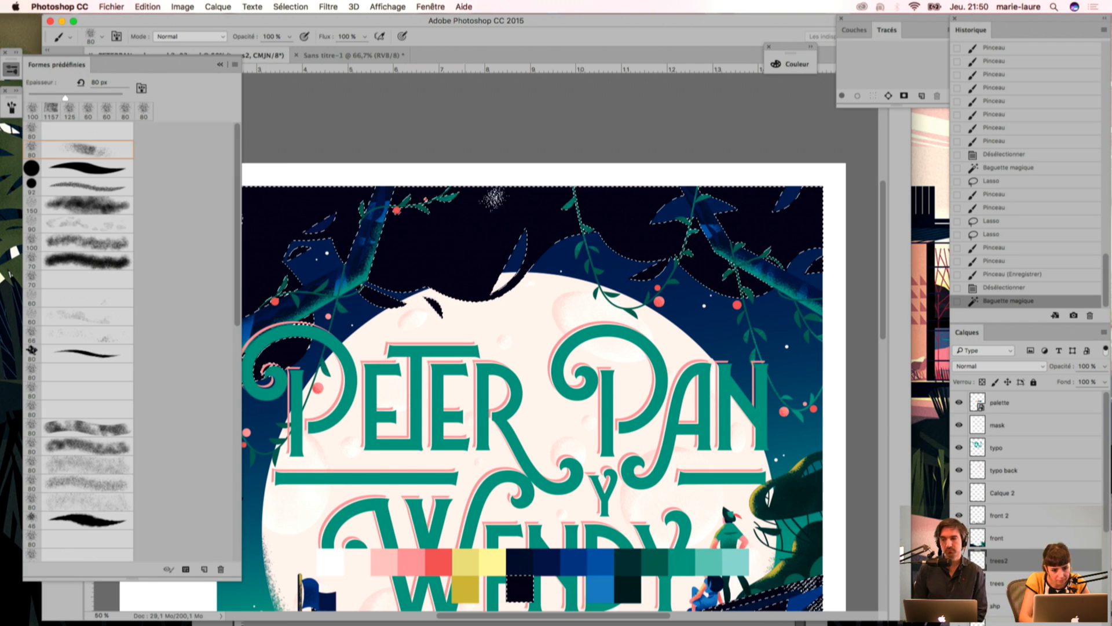
Step: Brush navy grain over the selected near-black foliage along the upper part of the cover
drag(420, 244, 519, 261)
mouse_move(617, 235)
mouse_down()
mouse_move(666, 241)
mouse_move(739, 273)
mouse_up()
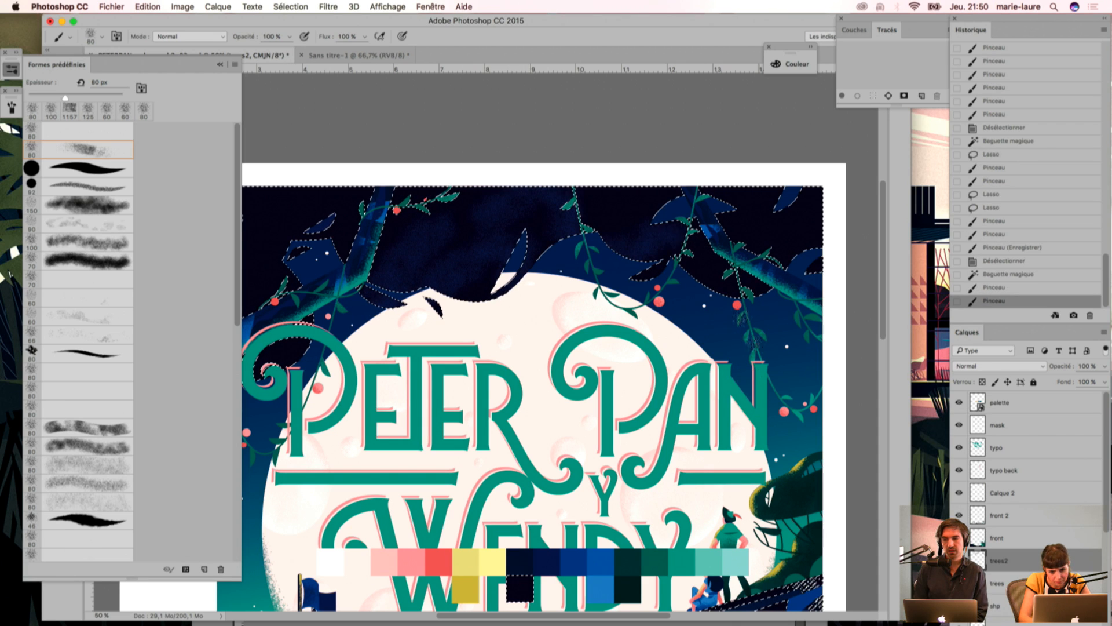
drag(806, 203, 753, 218)
drag(641, 216, 603, 202)
mouse_move(556, 208)
mouse_down()
mouse_move(516, 235)
mouse_move(457, 232)
mouse_move(389, 255)
mouse_move(572, 264)
mouse_up()
mouse_move(492, 232)
mouse_down()
mouse_move(390, 311)
mouse_move(414, 289)
mouse_up()
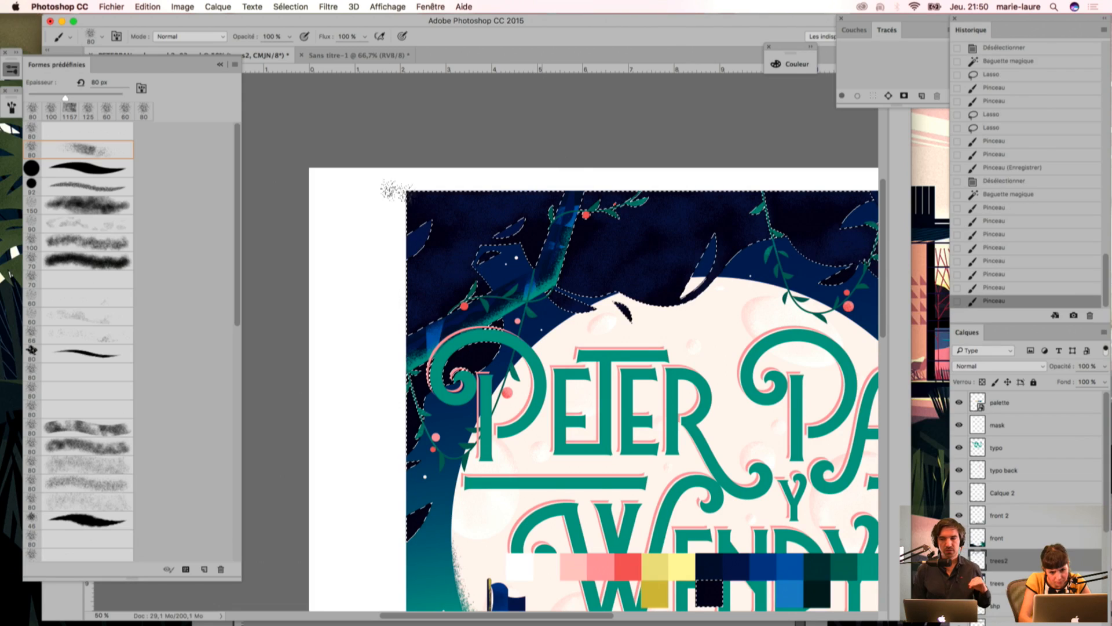
Step: Soften the navy grain in the left-hand and central foliage using the Eraser at 60 px
key(r)
key(e)
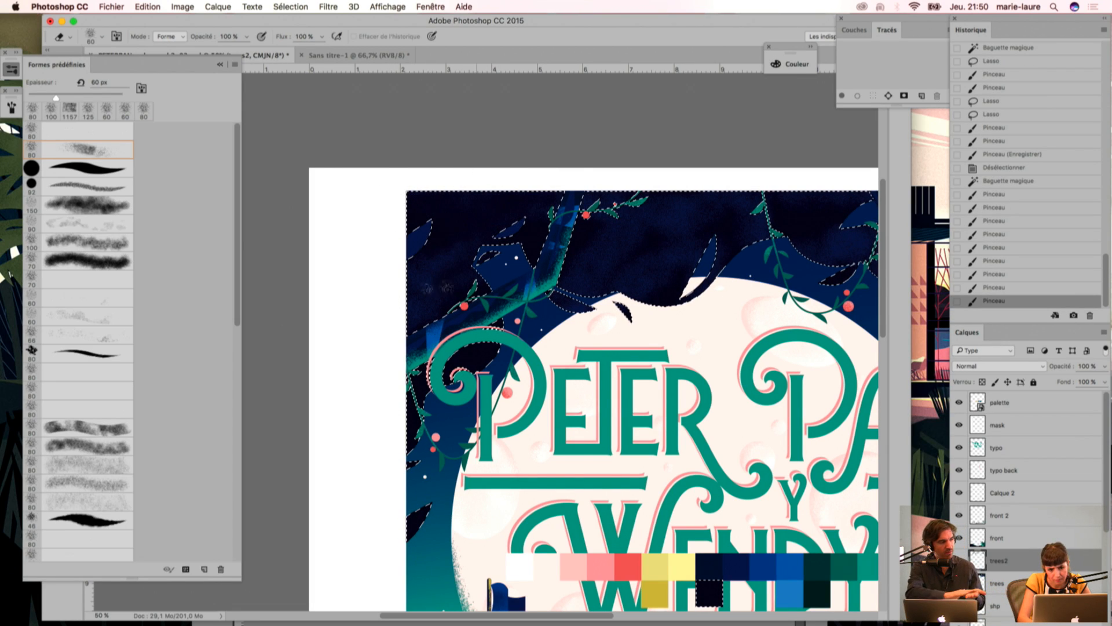
drag(389, 280, 429, 244)
drag(434, 249, 394, 289)
mouse_move(434, 260)
mouse_down()
mouse_move(393, 301)
mouse_move(392, 321)
mouse_up()
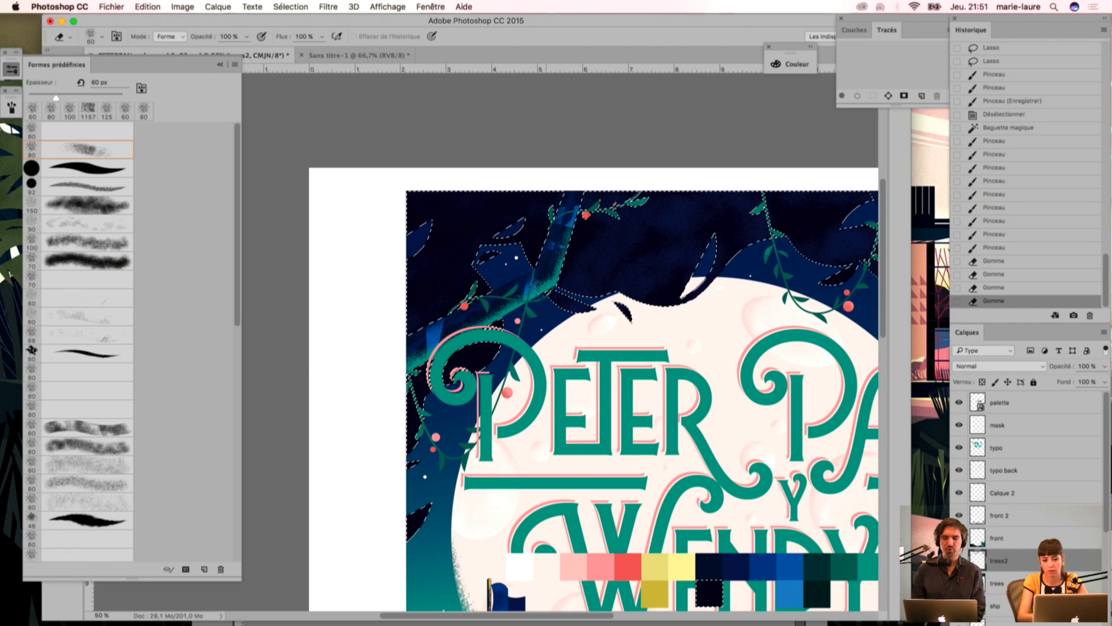
drag(441, 259, 464, 232)
drag(579, 243, 623, 231)
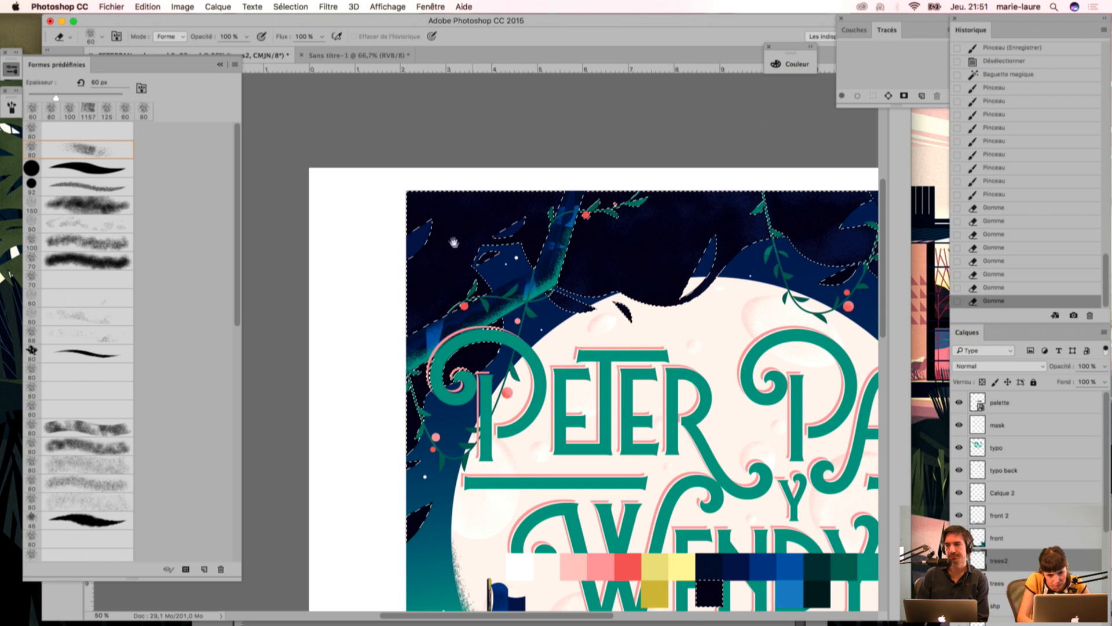
Step: Erase part of the navy grain in the right-hand foliage and around the branch there
scroll(605, 189, right, 5)
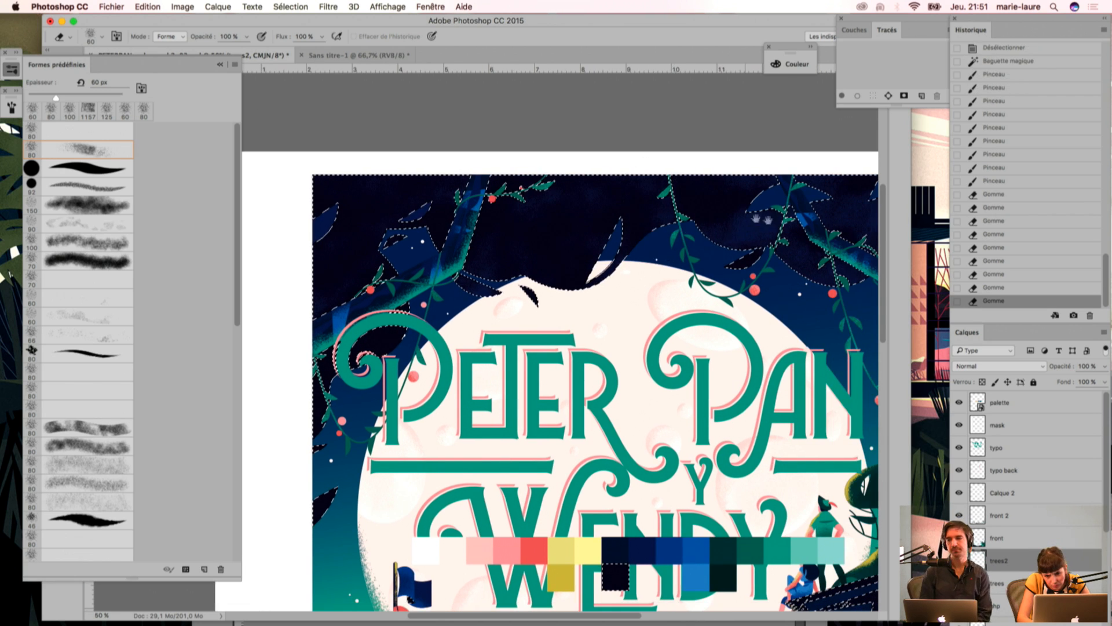
scroll(562, 382, right, 5)
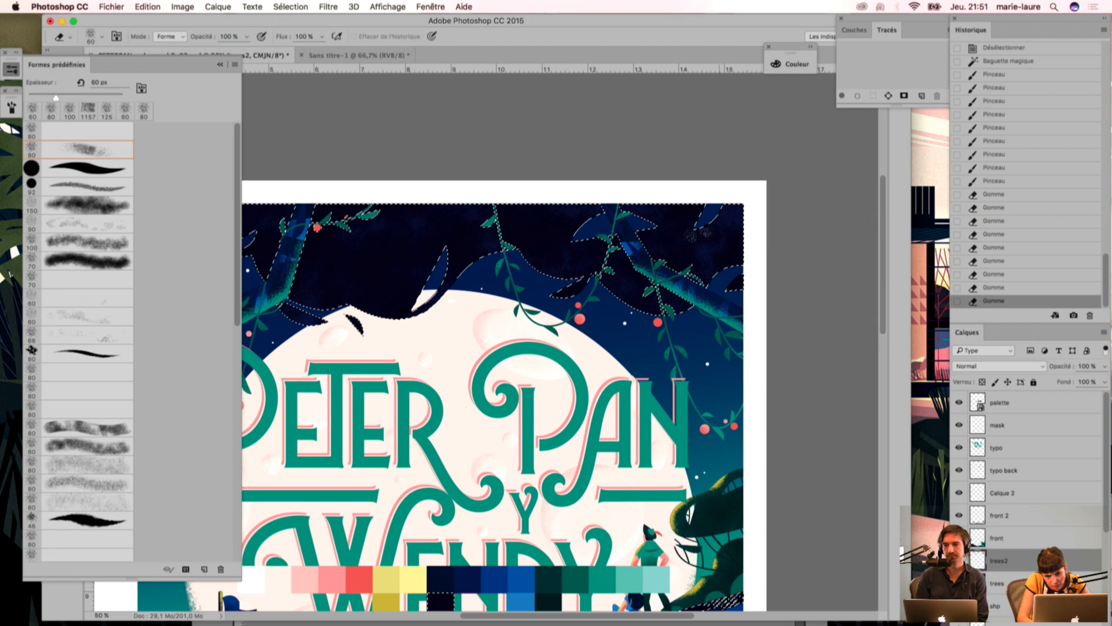
drag(752, 342, 737, 331)
drag(747, 339, 732, 327)
drag(744, 336, 729, 323)
drag(455, 321, 653, 236)
Step: Restore the foliage selection, erase grain from the leaves over the moon's upper-left edge, and deselect
key(super+d)
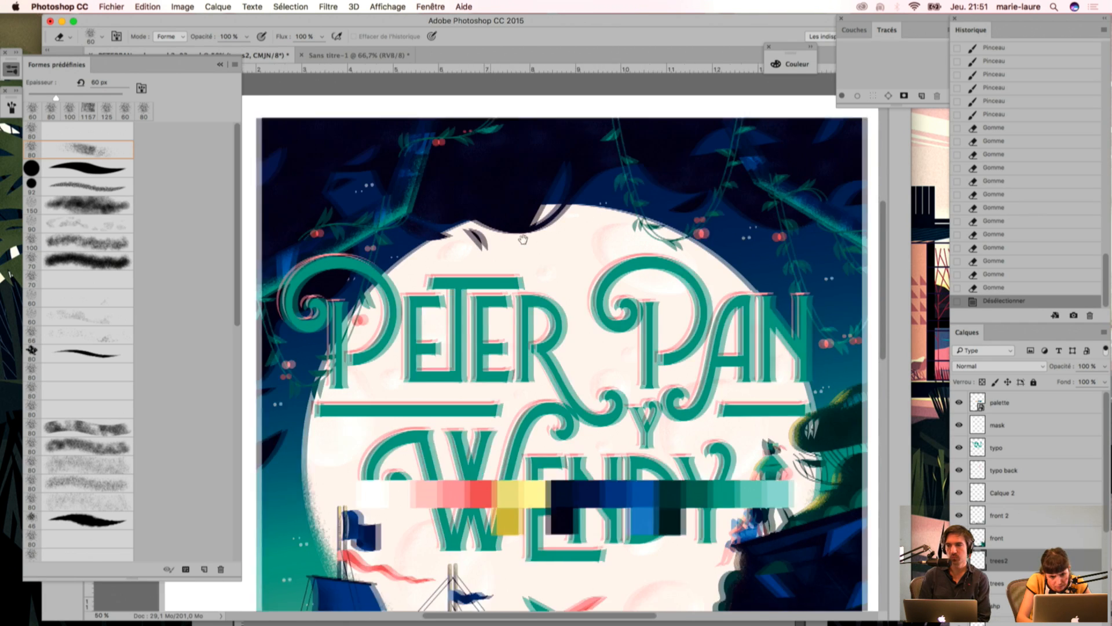
scroll(495, 205, right, 5)
key(super+z)
drag(416, 244, 434, 238)
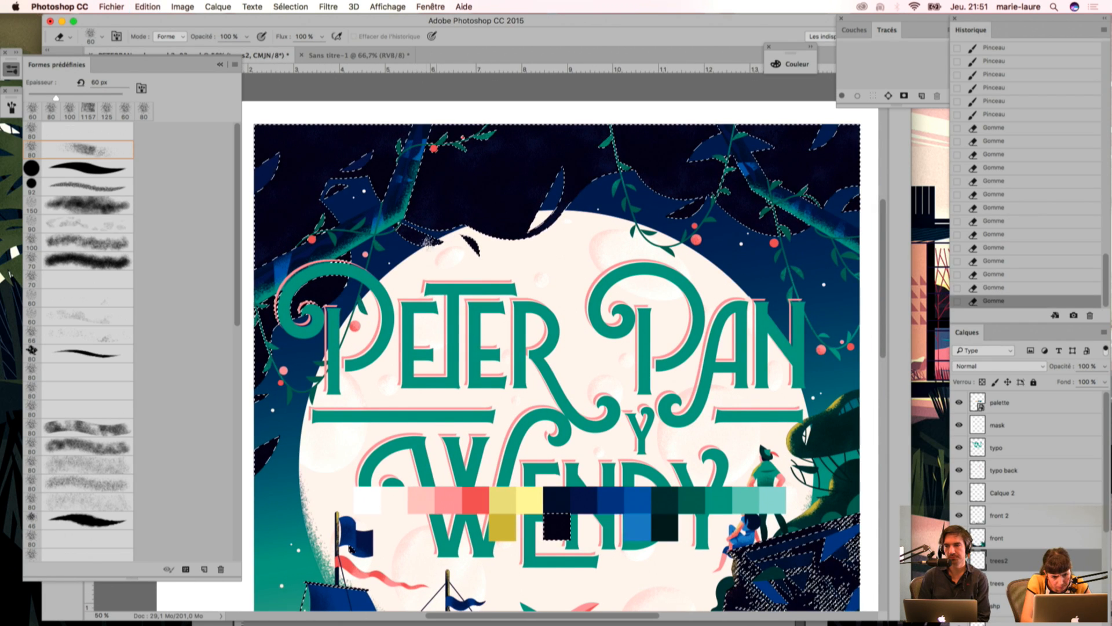
key(super+d)
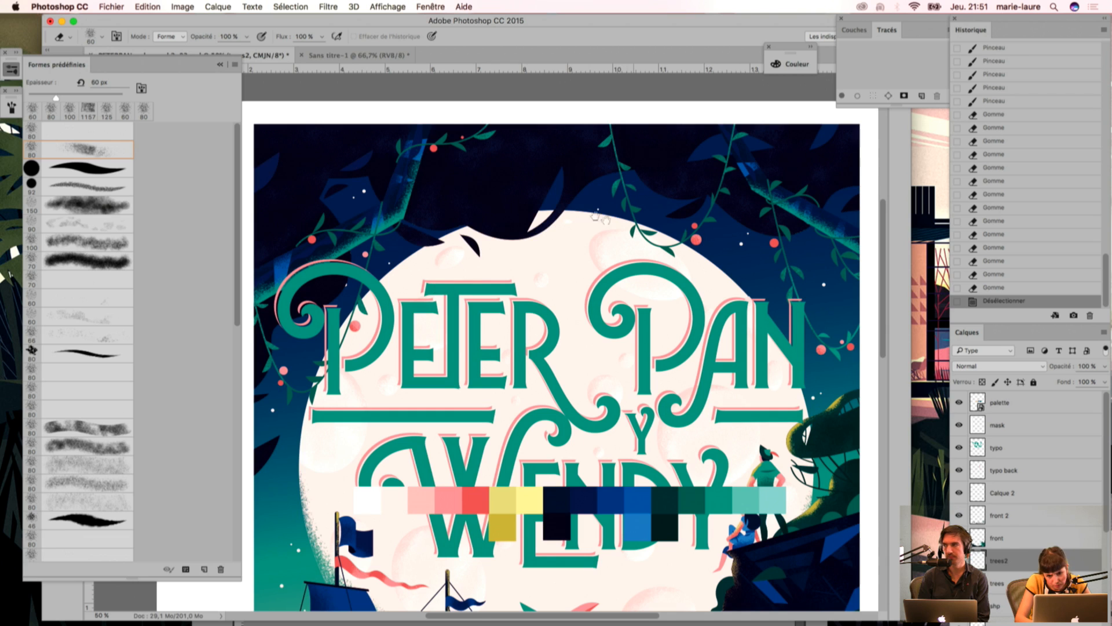
Step: Select the coral areas of the feather crossed with the sword by colour with the Magic Wand
drag(625, 240, 557, 209)
key(super+minus)
drag(654, 481, 690, 321)
key(super+plus)
key(super+plus)
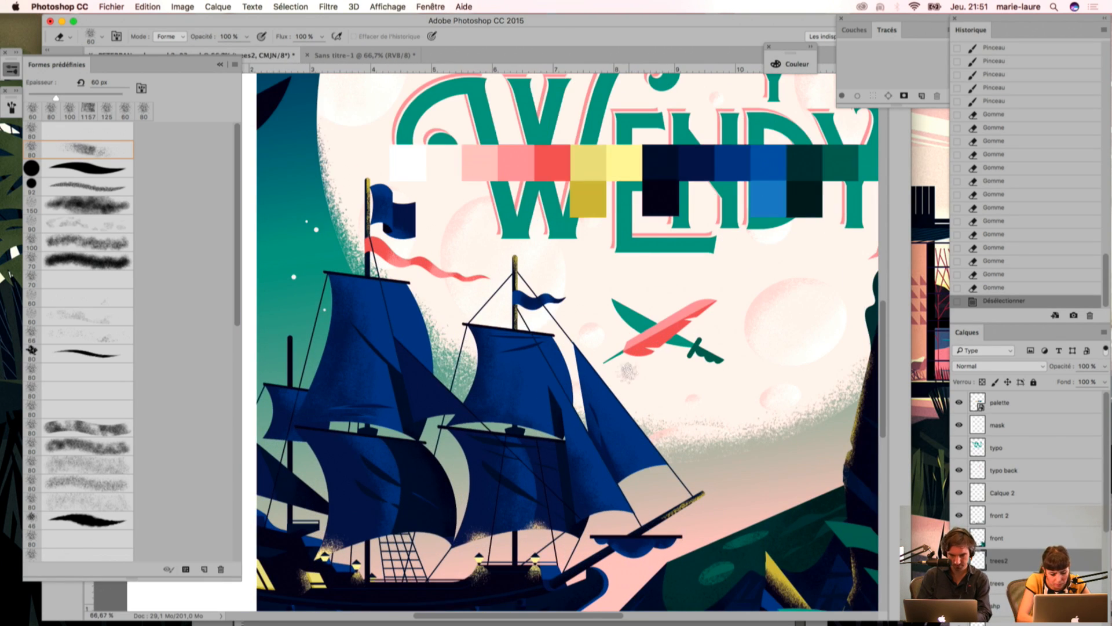
key(w)
click(650, 346)
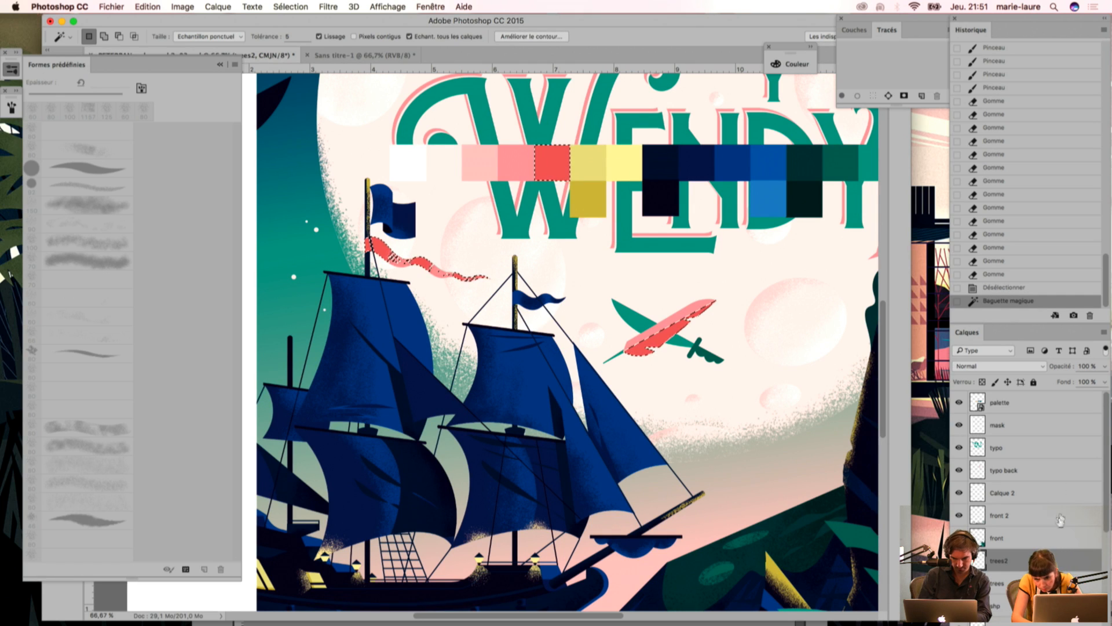
Step: Add a new layer named sign2 directly above the signature layer
scroll(1077, 558, down, 5)
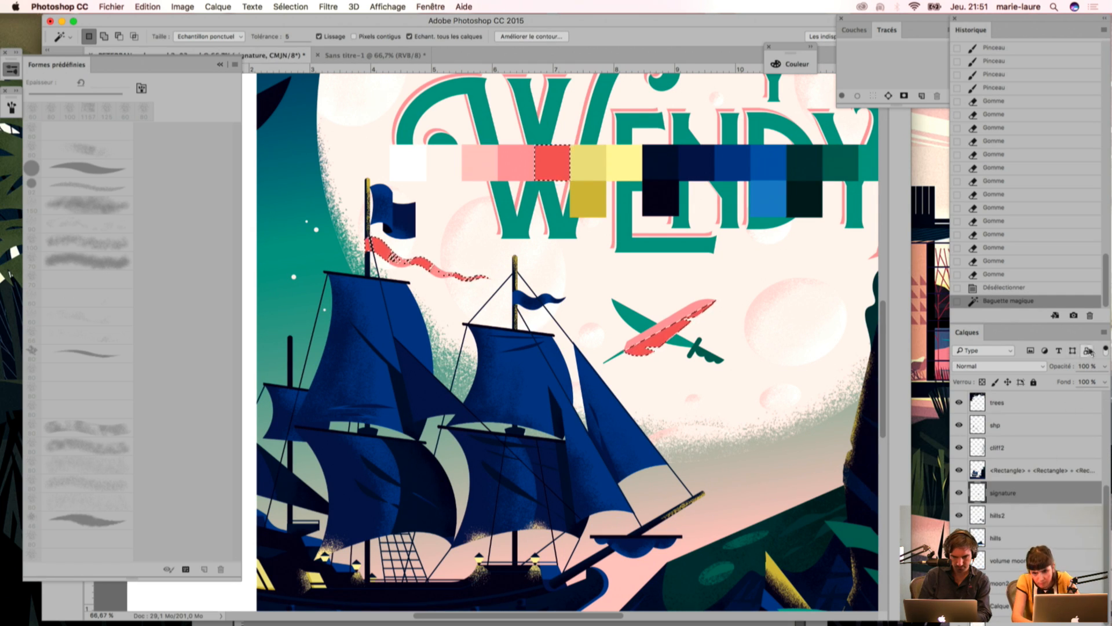
click(1104, 331)
click(950, 240)
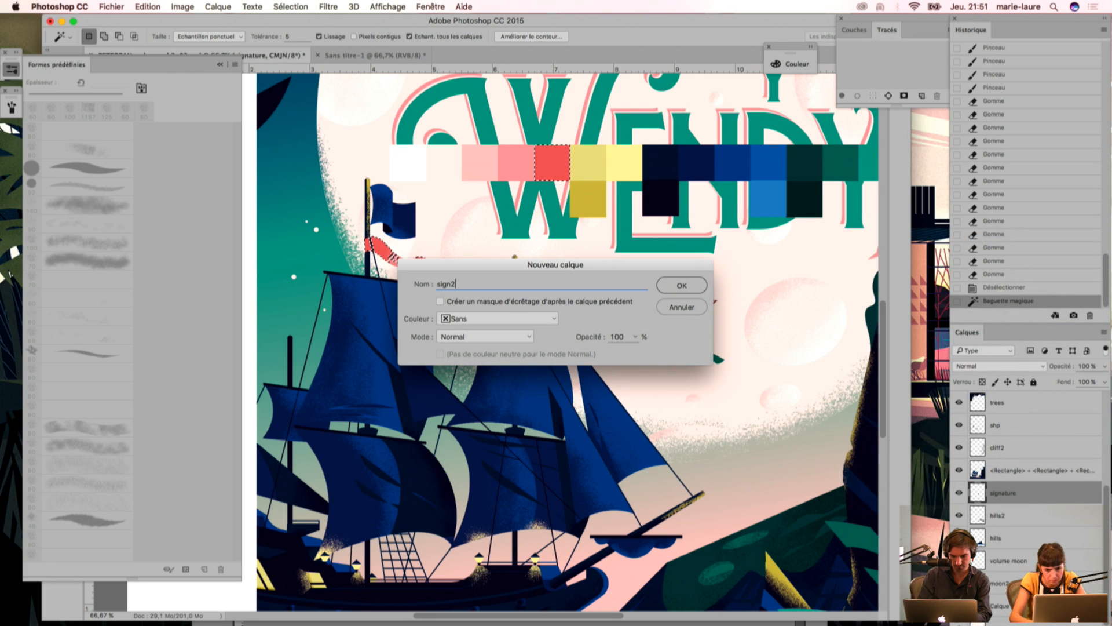
key(Return)
Step: Sample the pink, brush its grain over the selected coral parts of the feather and ship's pennant, and deselect
key(i)
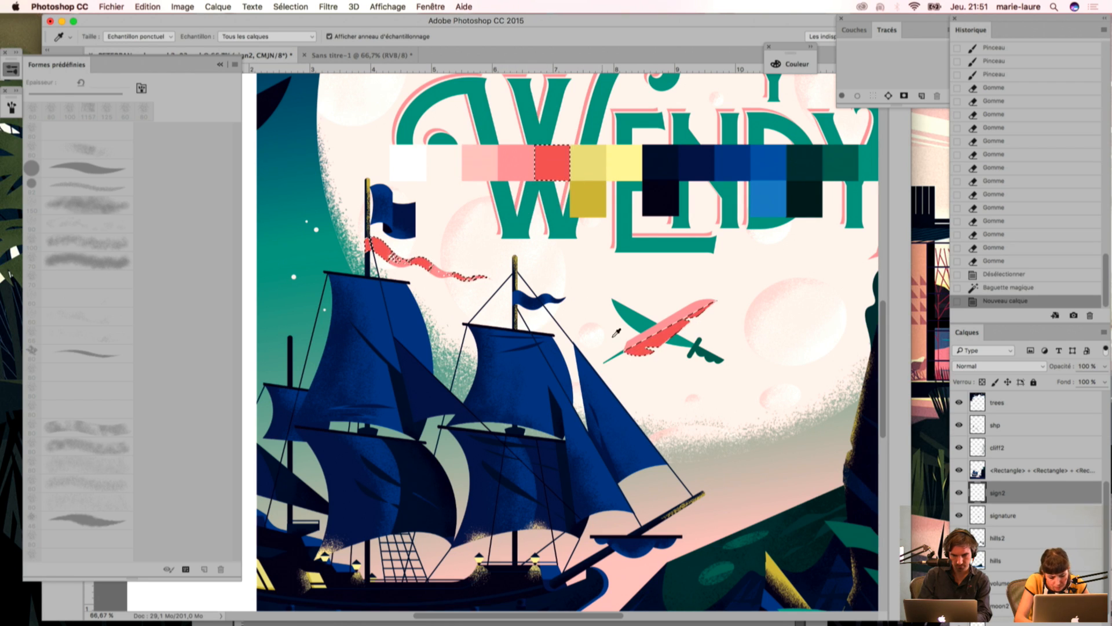
key(b)
click(645, 364)
click(647, 370)
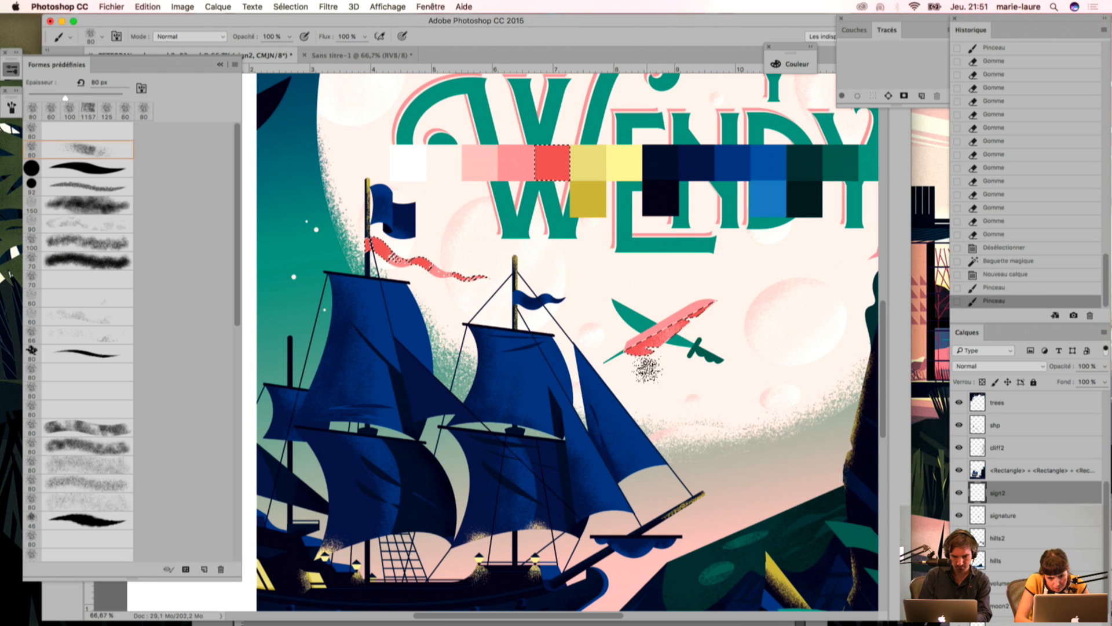
drag(375, 227, 344, 211)
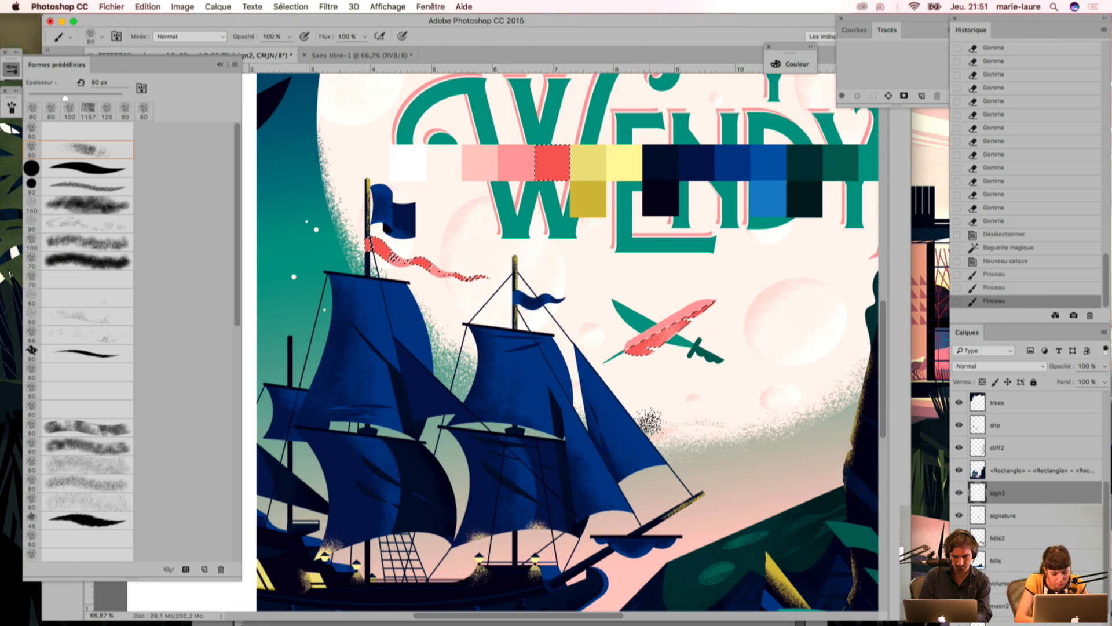
key(super+d)
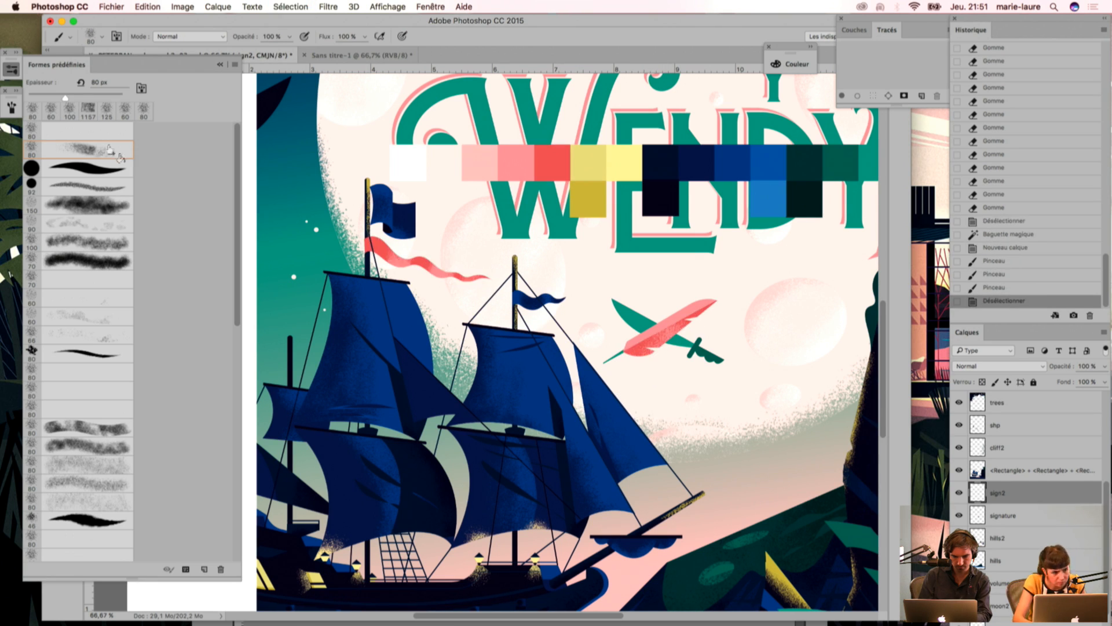
Step: Outline a thin notch along the feather's lower edge with the Polygonal Lasso and delete the pink grain inside it
click(220, 65)
drag(52, 86, 98, 97)
click(666, 327)
click(690, 328)
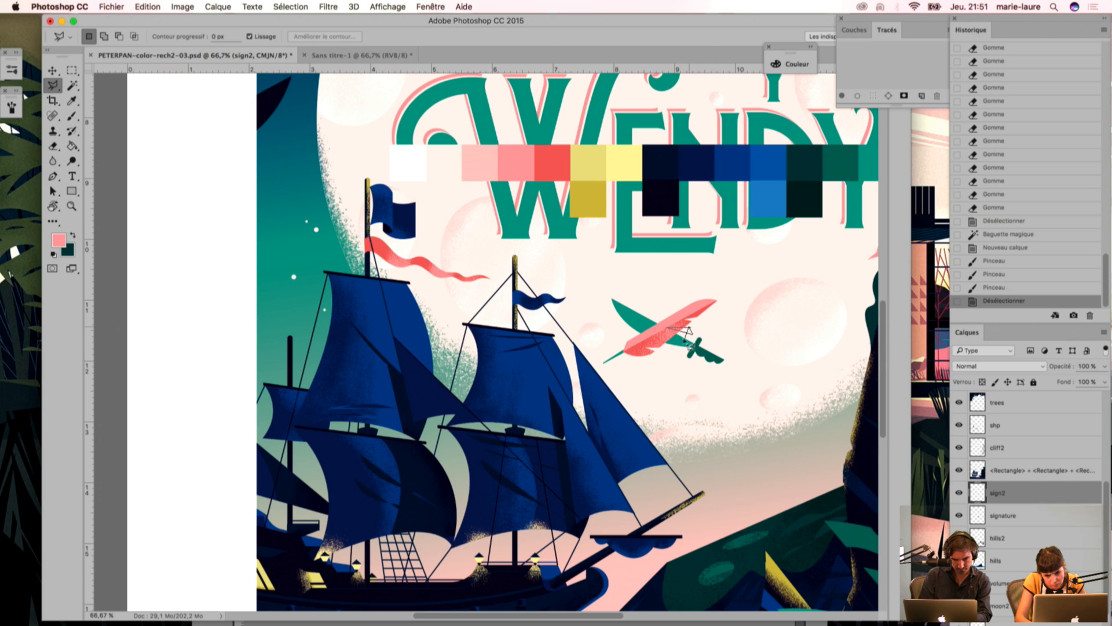
click(693, 334)
click(667, 329)
key(BackSpace)
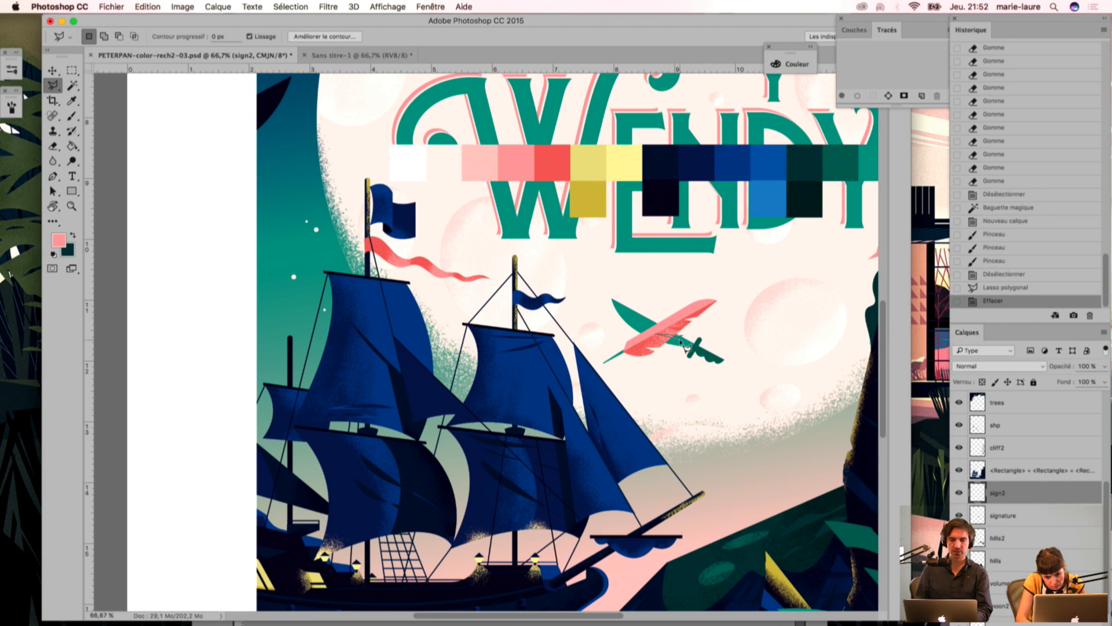
Step: Cut two more thin notches into the feather's pink grain with the Polygonal Lasso and clear the selection
click(683, 337)
click(657, 334)
key(BackSpace)
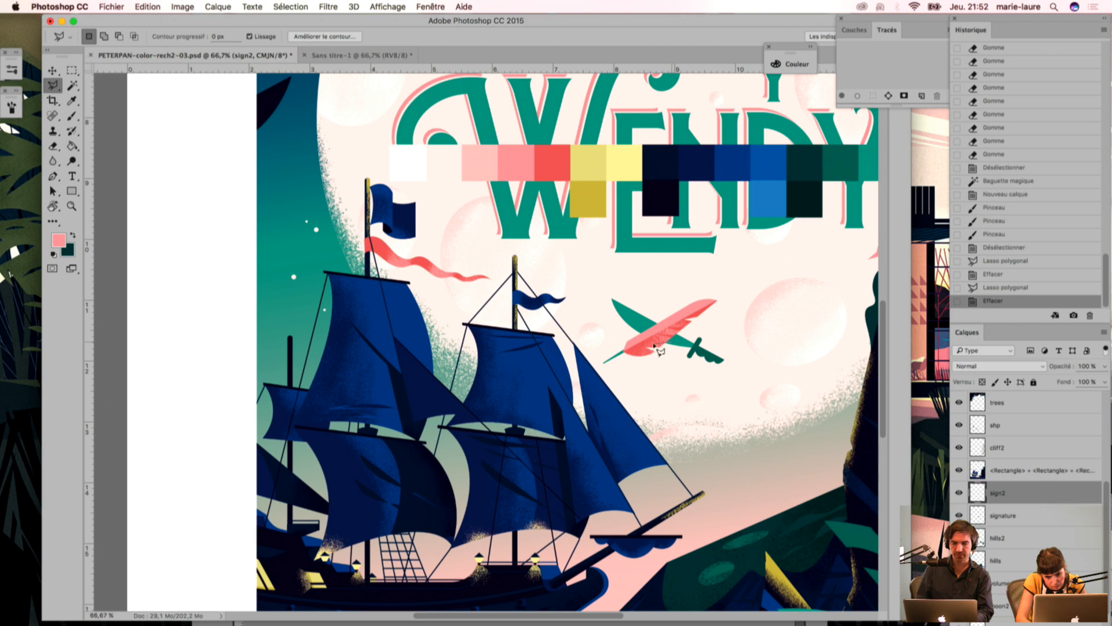
click(669, 348)
double_click(669, 344)
key(BackSpace)
key(ctrl+d)
Step: Select the feather's pink half by colour with the sign2 layer hidden, and show that layer again
key(w)
click(642, 340)
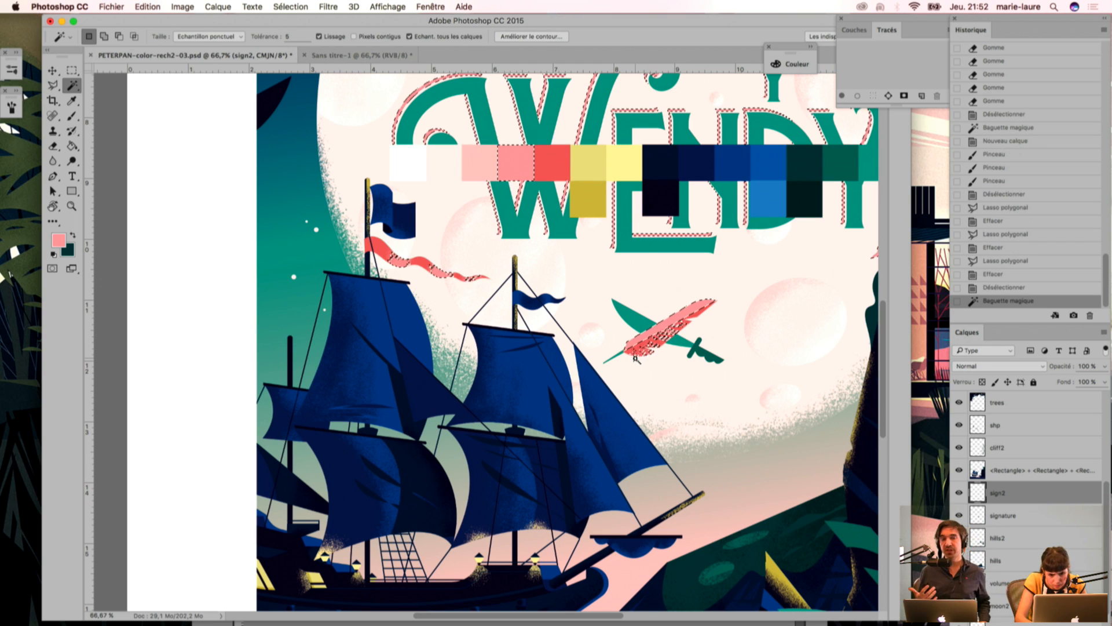
key(ctrl+d)
key(ctrl+comma)
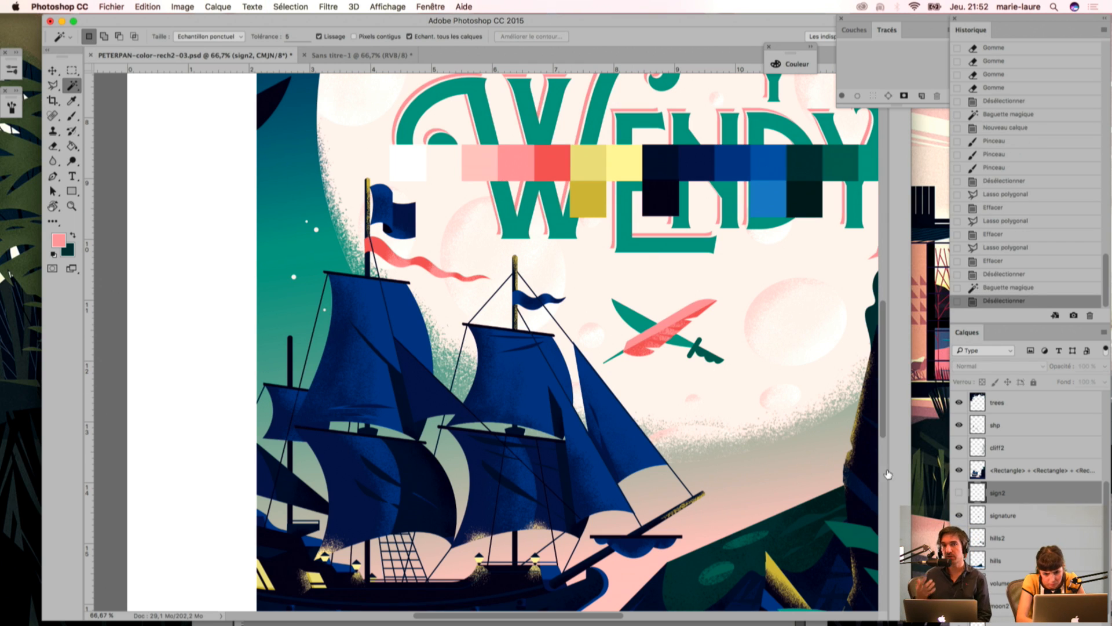
click(649, 341)
key(ctrl+comma)
Step: Sample the light pink from the palette and brush its grain over the feather's selected pink half
key(i)
click(480, 165)
key(b)
mouse_move(643, 321)
mouse_down()
mouse_move(657, 343)
mouse_move(672, 326)
mouse_move(645, 336)
mouse_up()
drag(654, 325, 632, 343)
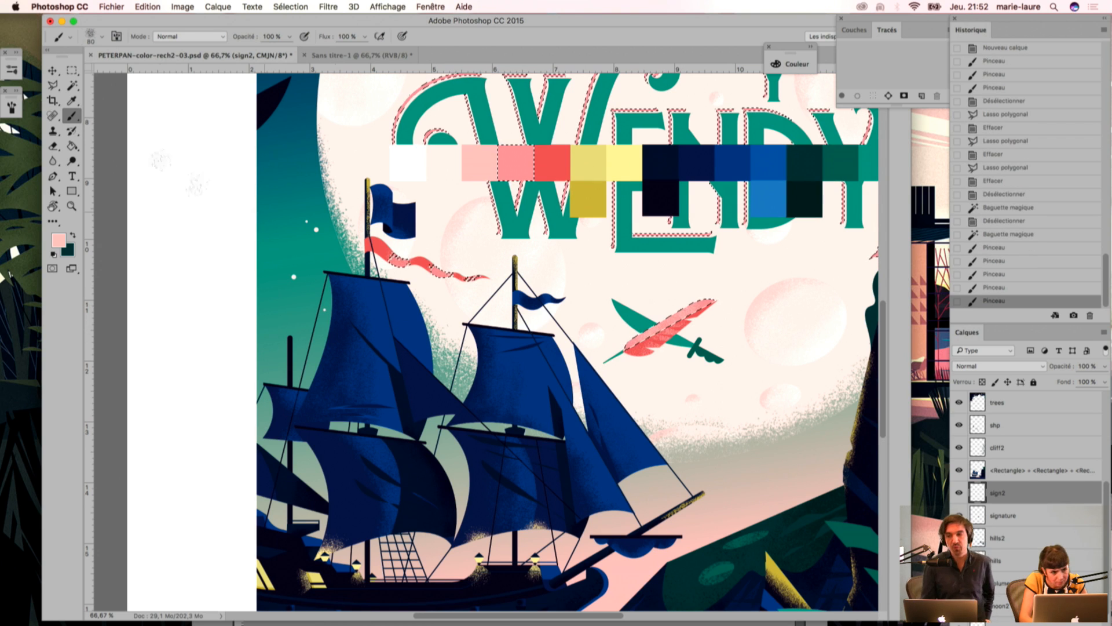
Step: Try cutting a notch into the feather's light pink grain with the Polygonal Lasso, and step back to the feather's selection
click(53, 85)
key(super+d)
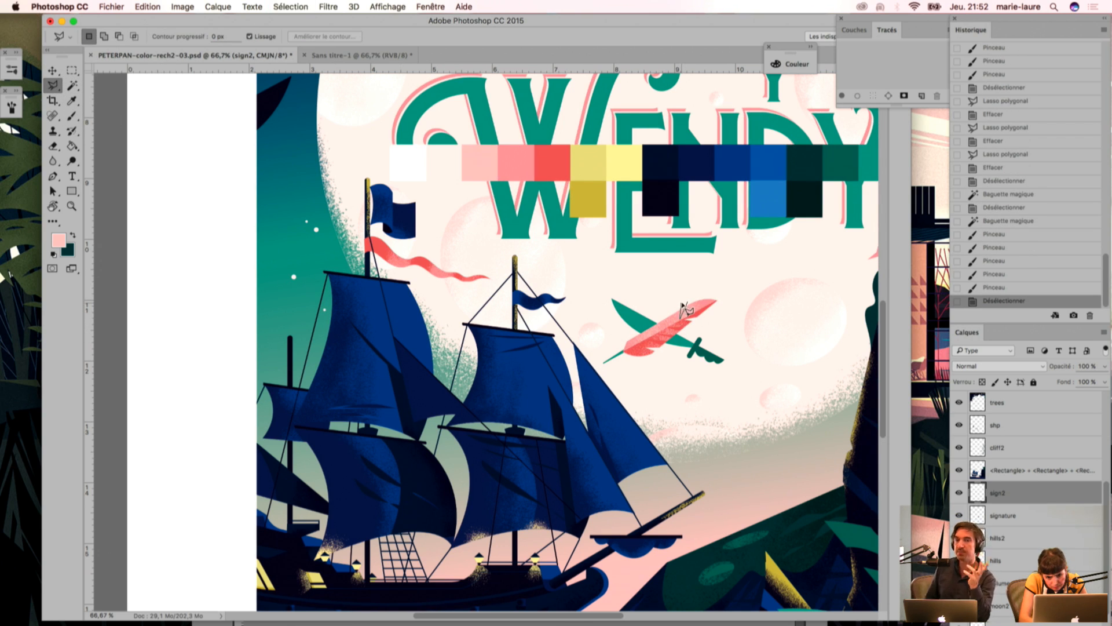
click(685, 307)
key(Delete)
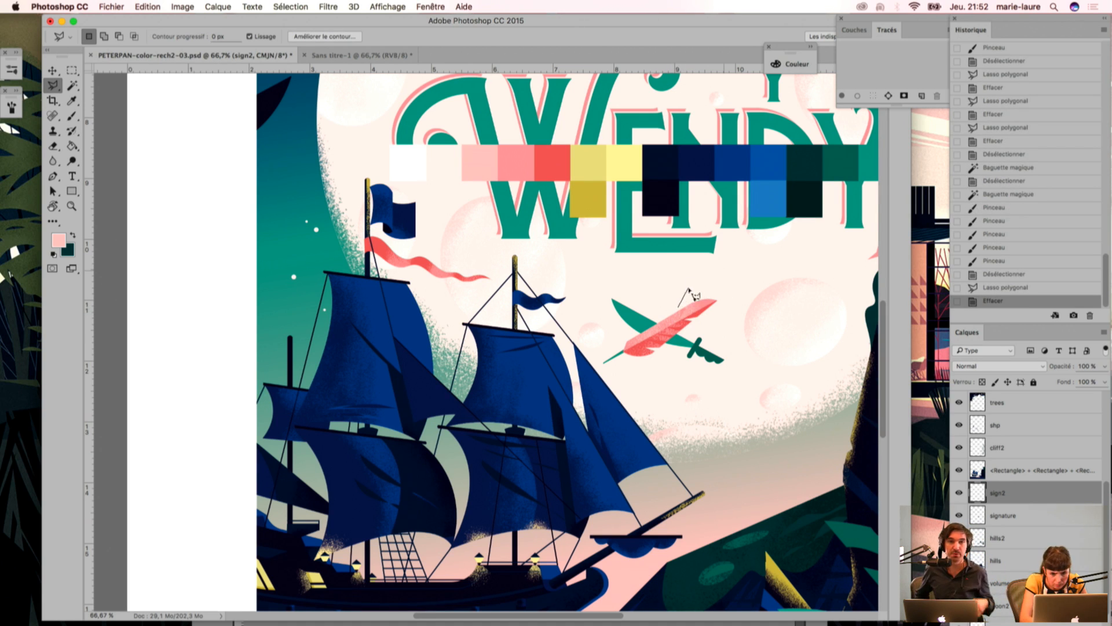
key(super+d)
key(super+alt+z)
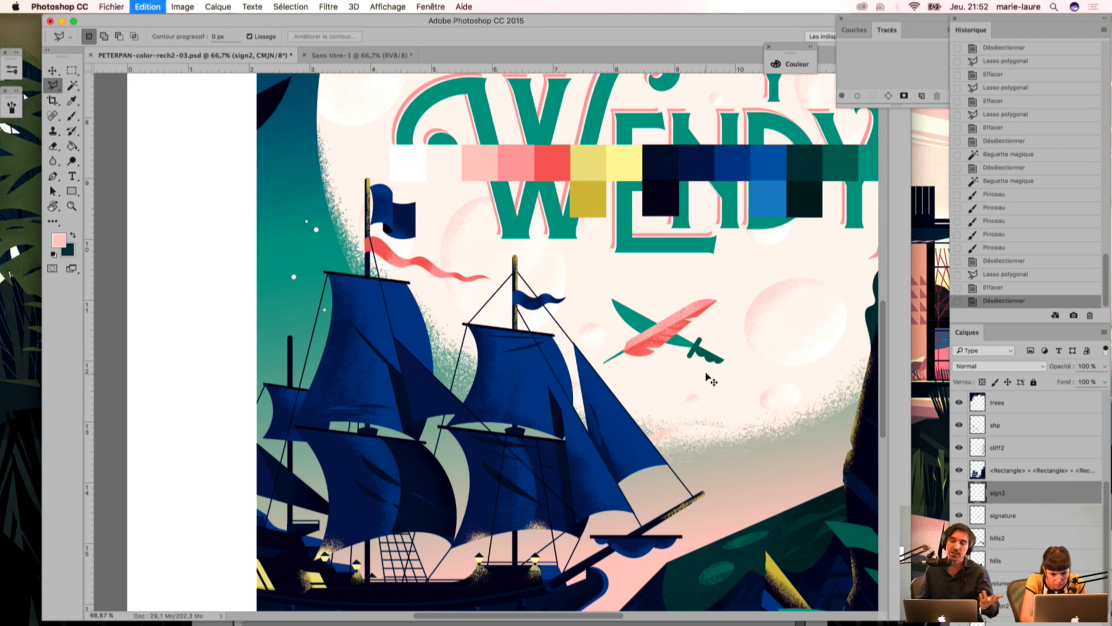
key(super+alt+z)
key(super+alt+z)
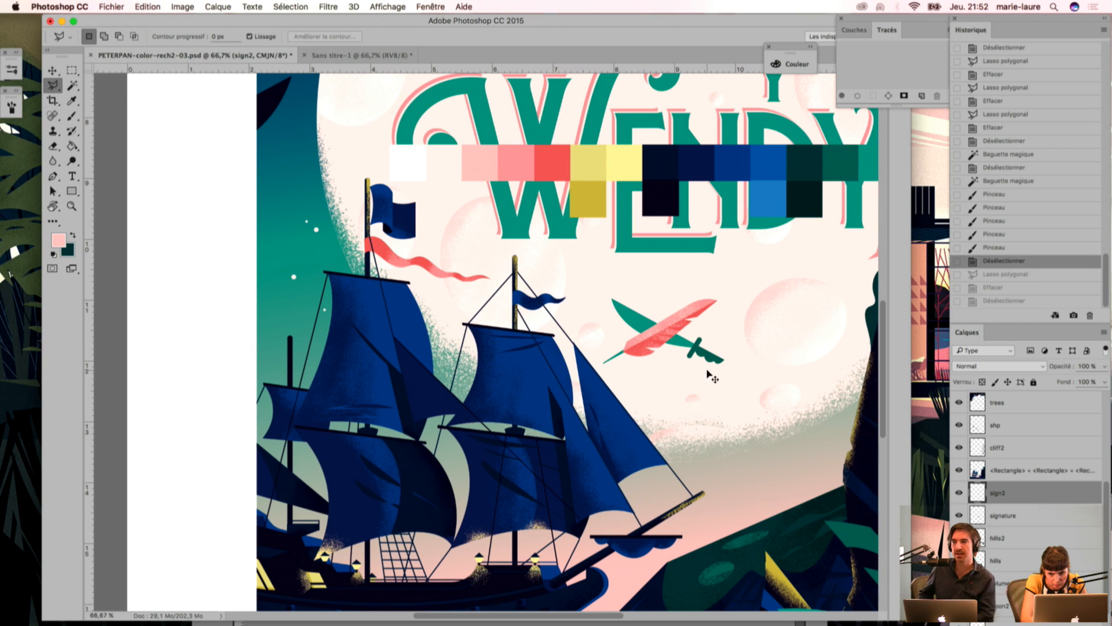
key(super+alt+z)
Step: Brush more light pink grain over the feather's selected pink half and clear the selection
key(b)
mouse_move(658, 309)
mouse_down()
mouse_move(658, 348)
mouse_move(665, 337)
mouse_up()
key(super+z)
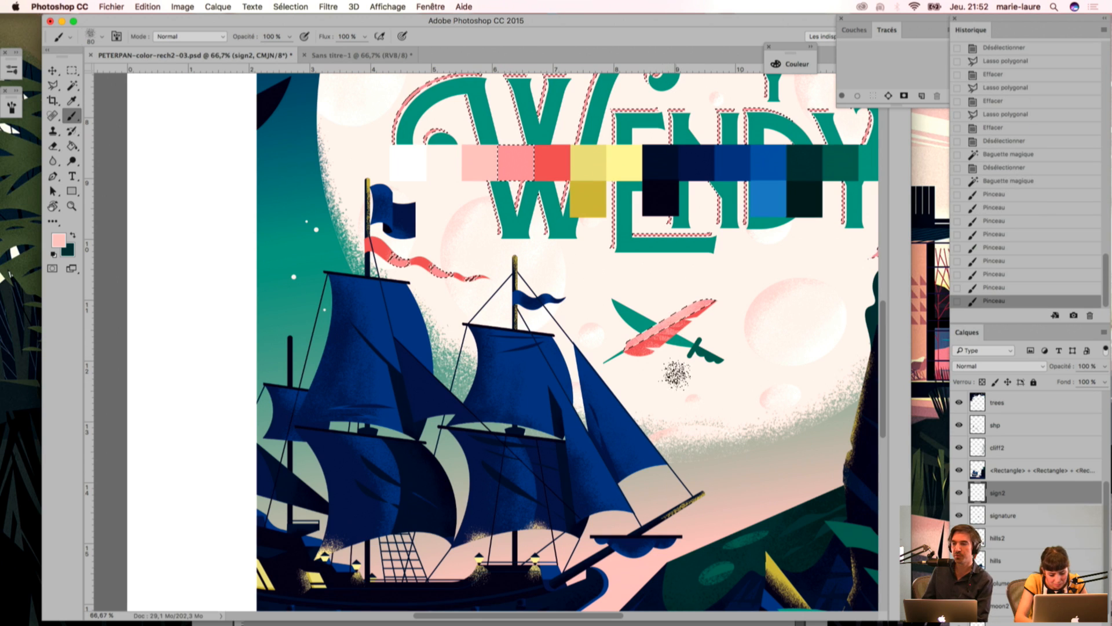
key(super+d)
Step: Outline two thin notches along the feather's upper edge with the Polygonal Lasso and delete the light pink grain inside each
key(l)
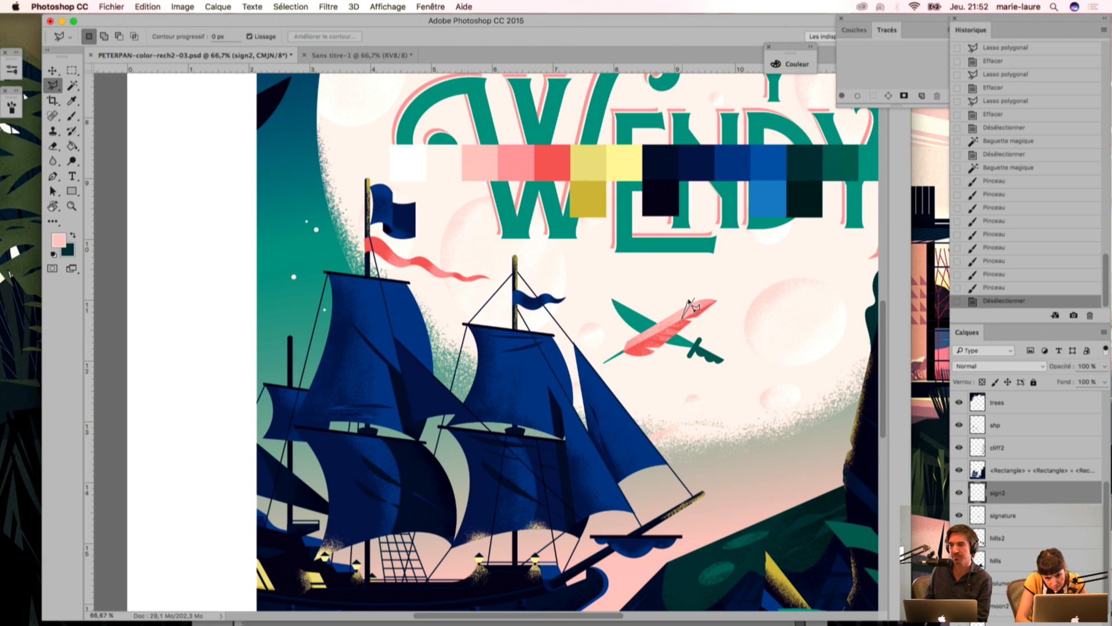
click(689, 299)
click(700, 299)
click(682, 318)
key(Delete)
click(672, 323)
click(680, 299)
click(671, 322)
click(668, 307)
click(680, 300)
key(Delete)
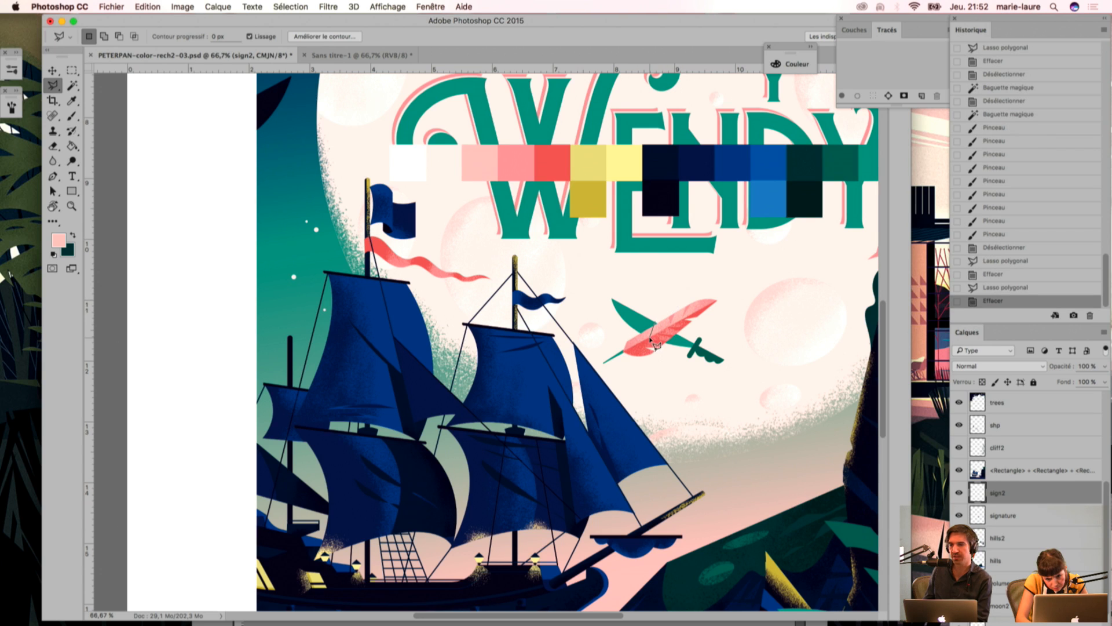
Step: Cut another thin notch into the feather's grain near the sword crossing with the Polygonal Lasso and clear the selection
click(648, 329)
click(650, 322)
click(654, 322)
click(650, 332)
key(Delete)
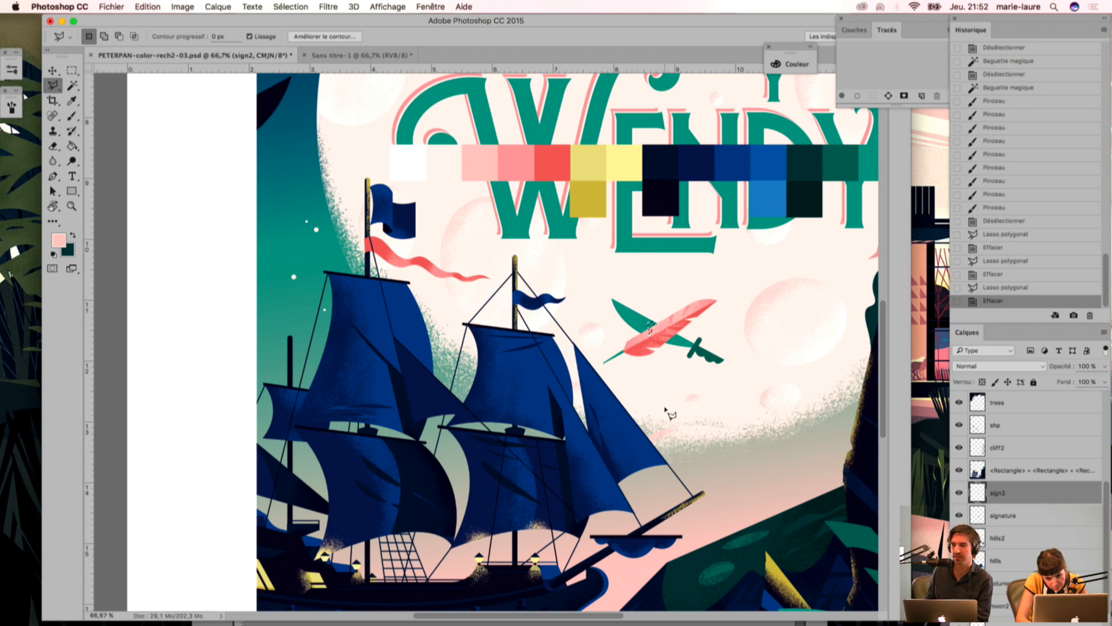
key(super+d)
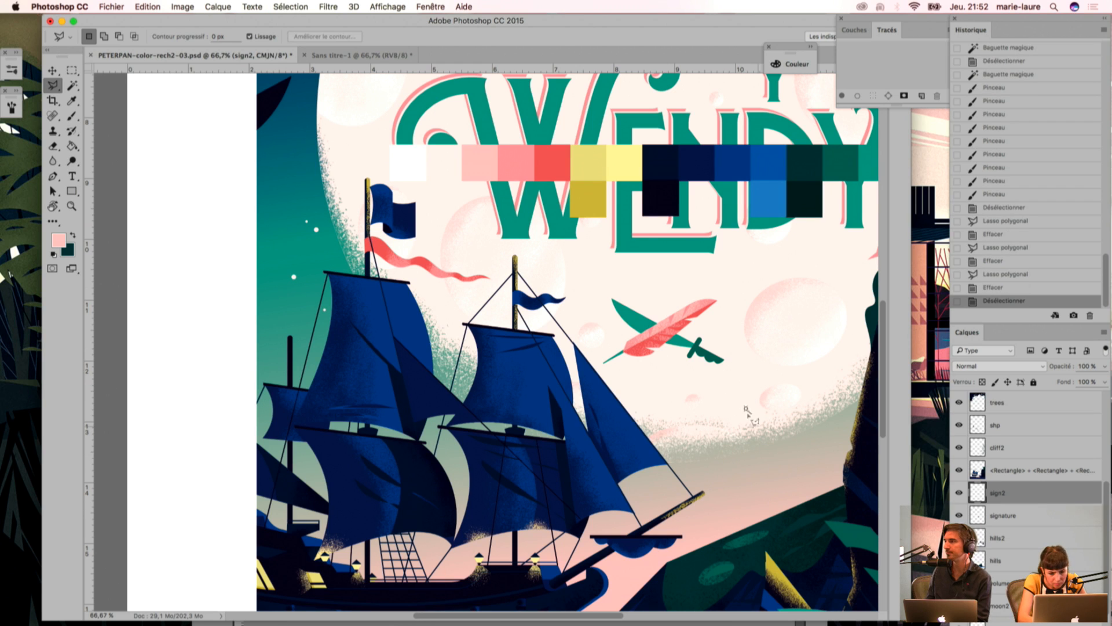
key(w)
click(679, 354)
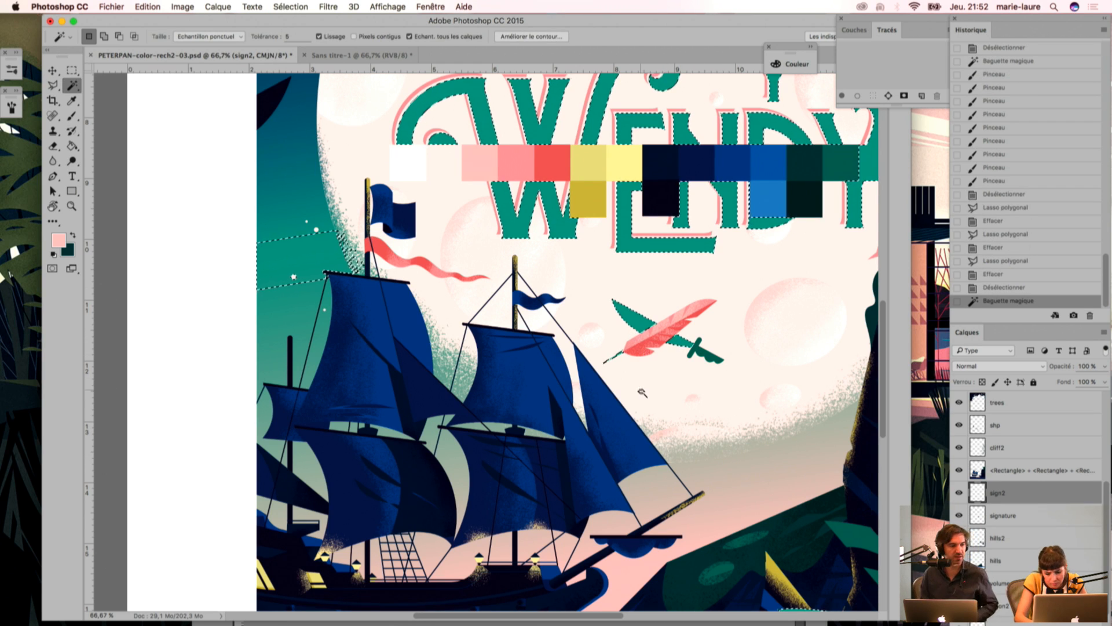
key(i)
key(super+minus)
key(super+minus)
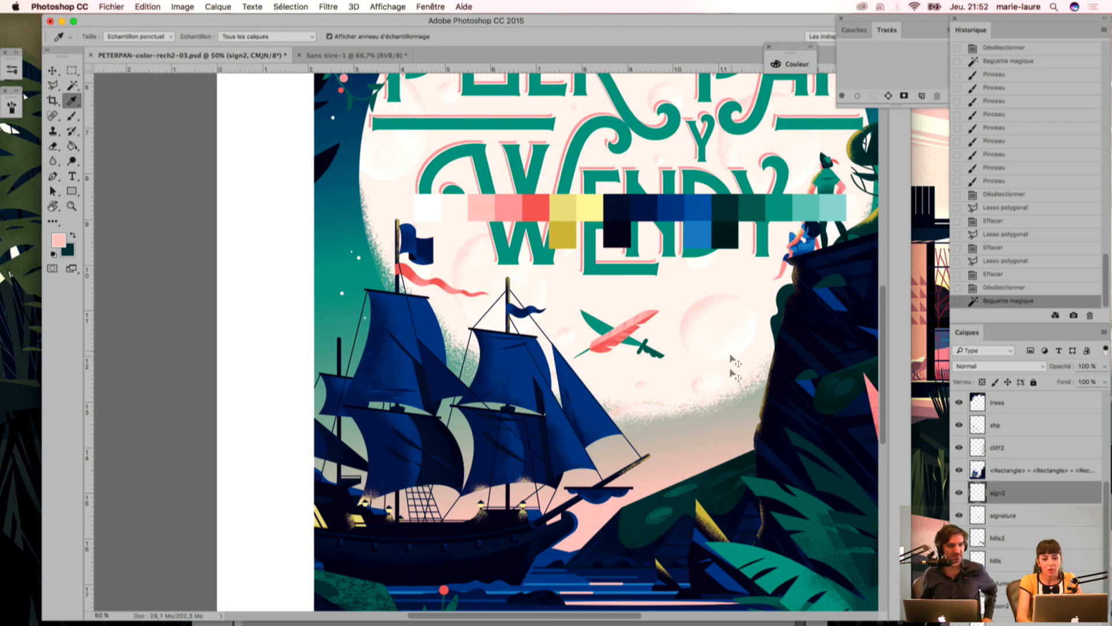
key(super+d)
Step: Save the document and hide the palette layer to uncover the whole cover illustration
key(super+s)
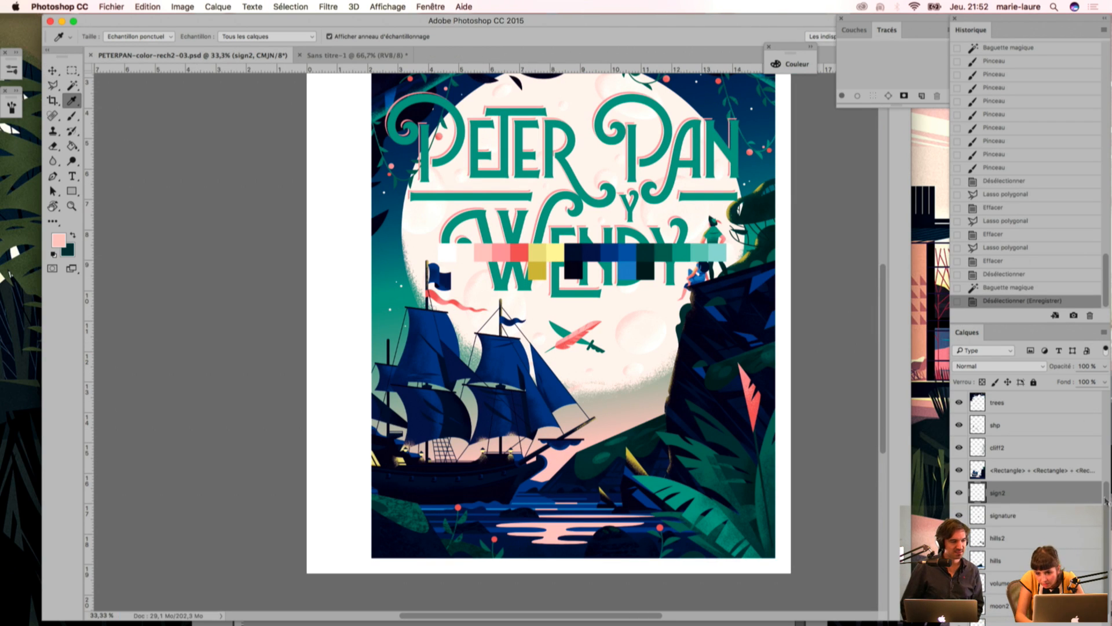
drag(1104, 494, 1105, 480)
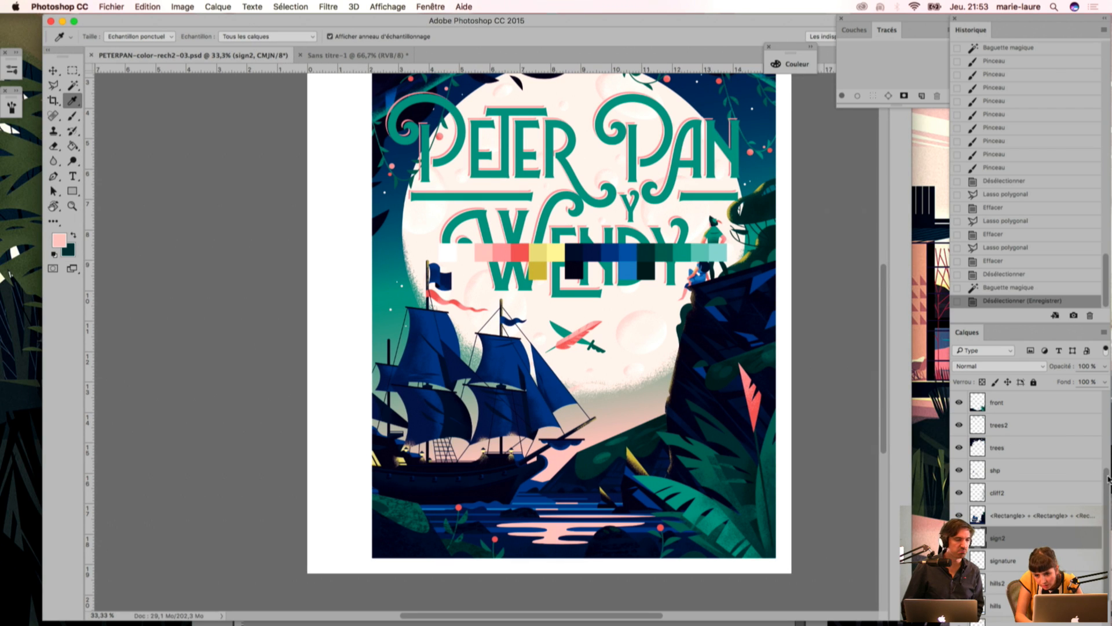
drag(1108, 478, 1106, 399)
click(959, 402)
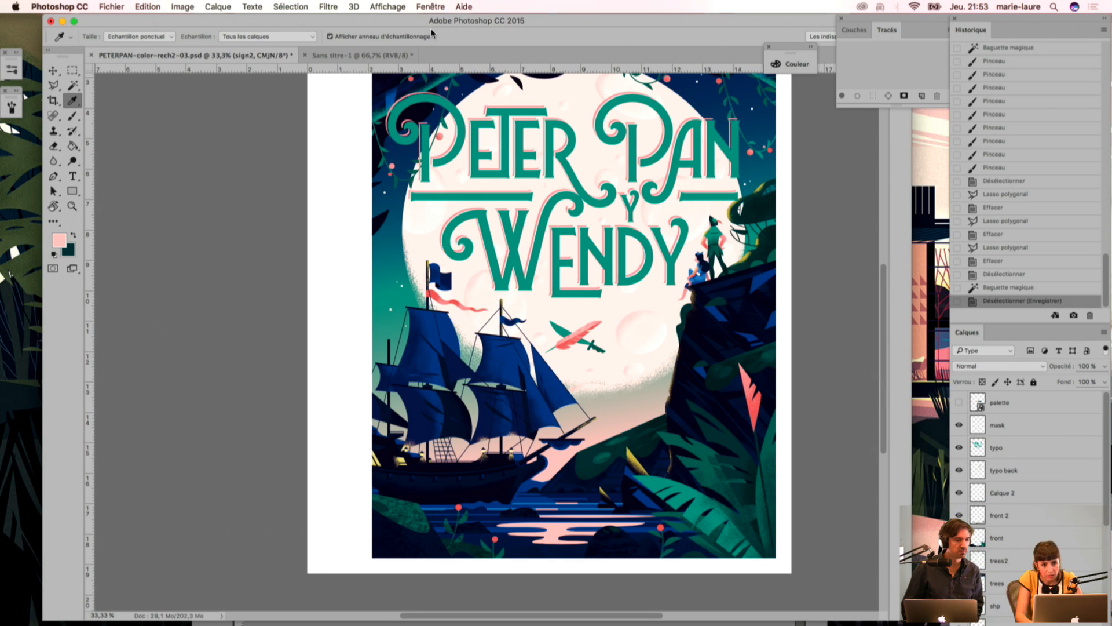
Step: Switch to Illustrator, bring the flat vector version of the whole cover into view and place its window for a side-by-side comparison
drag(379, 23, 404, 150)
click(280, 78)
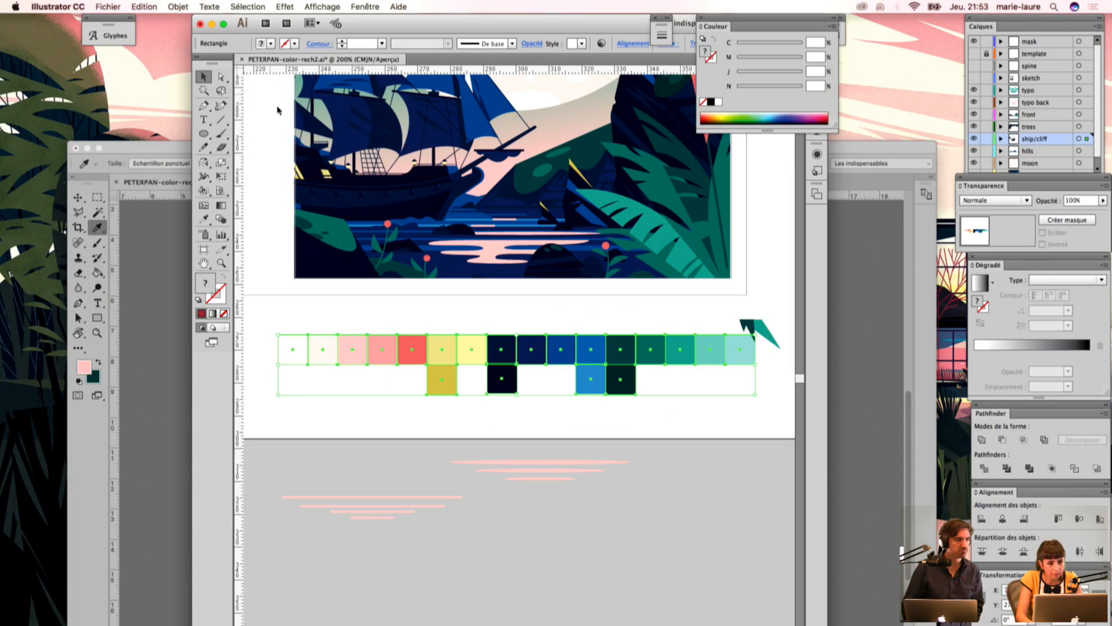
scroll(506, 283, up, 10)
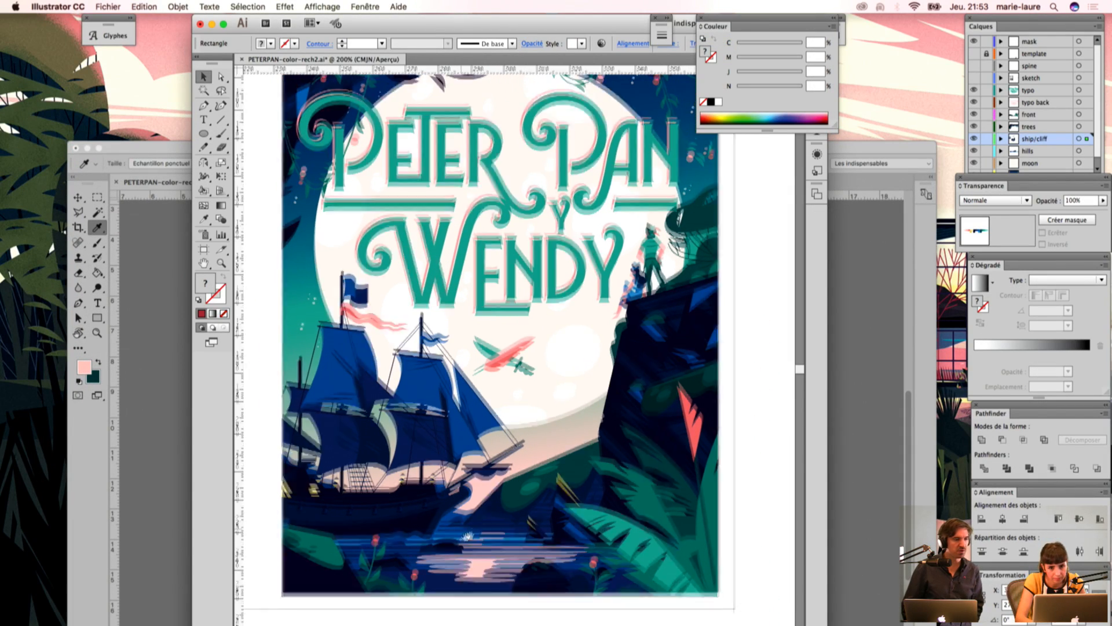
click(834, 19)
drag(542, 23, 289, 10)
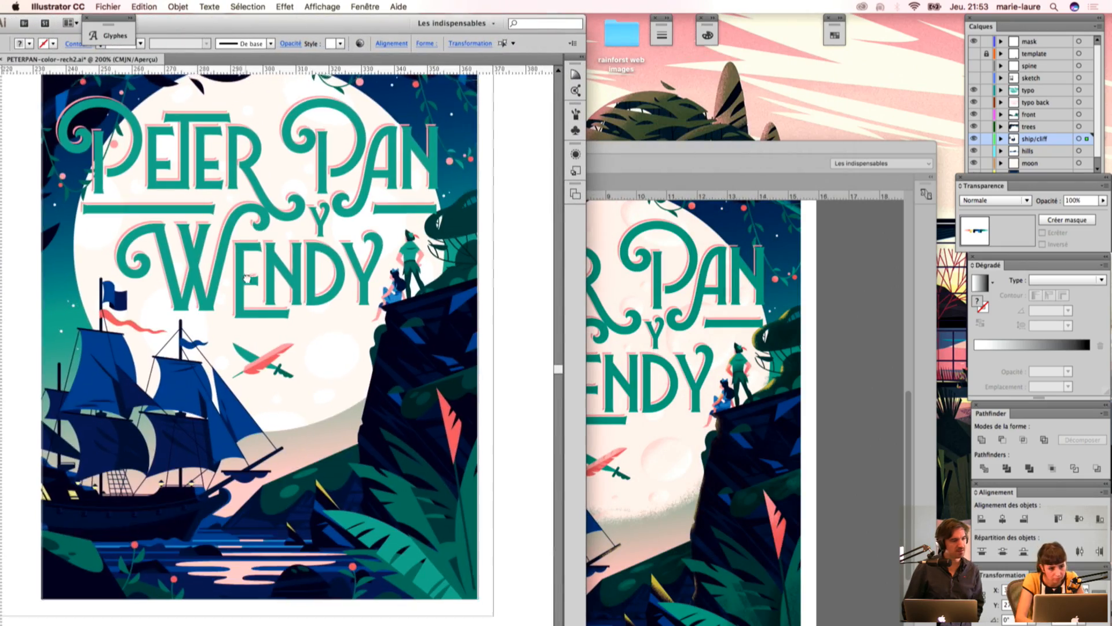
Step: Return to Photoshop, fit its window beside the Illustrator one and compare the textured cover with the flat version, toggling the interface panels
click(666, 152)
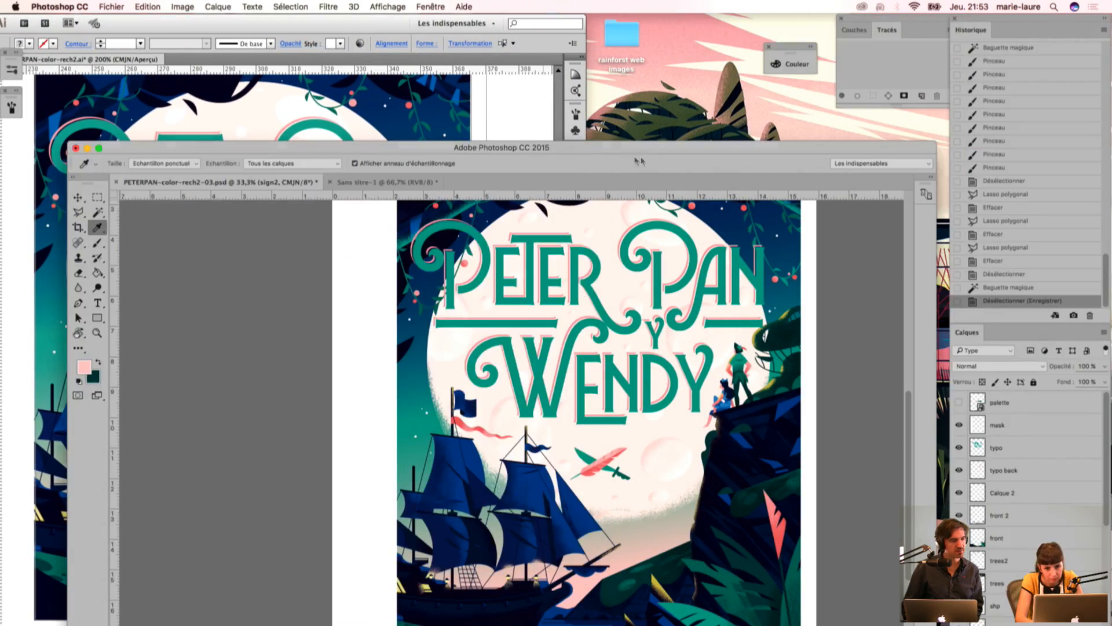
double_click(575, 154)
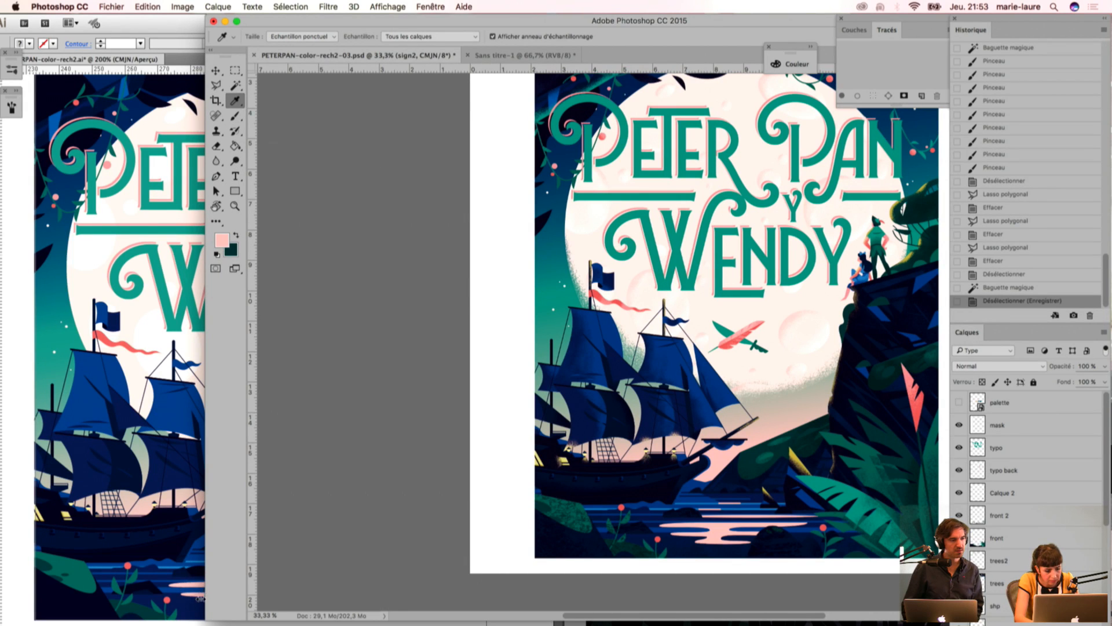
drag(203, 594, 489, 591)
drag(639, 282, 600, 352)
key(Tab)
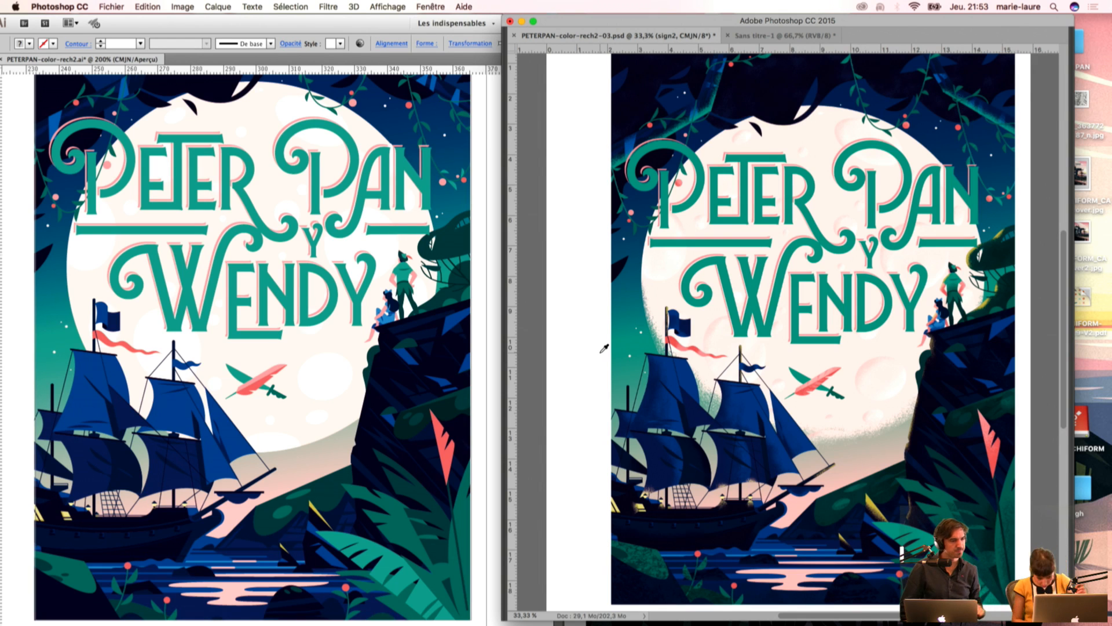
key(Tab)
key(Tab)
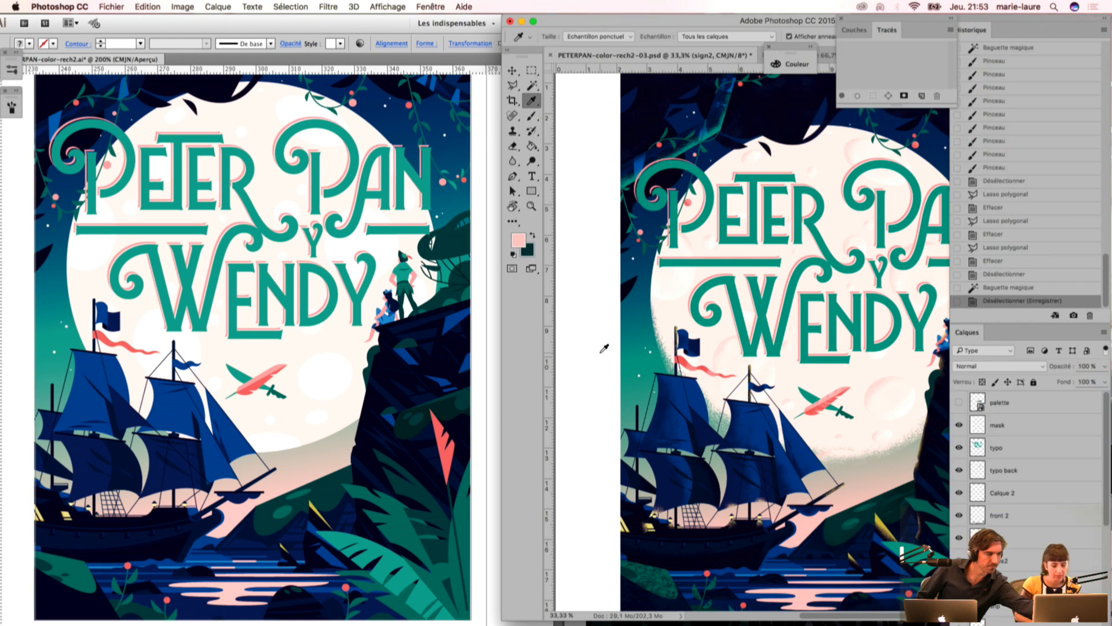